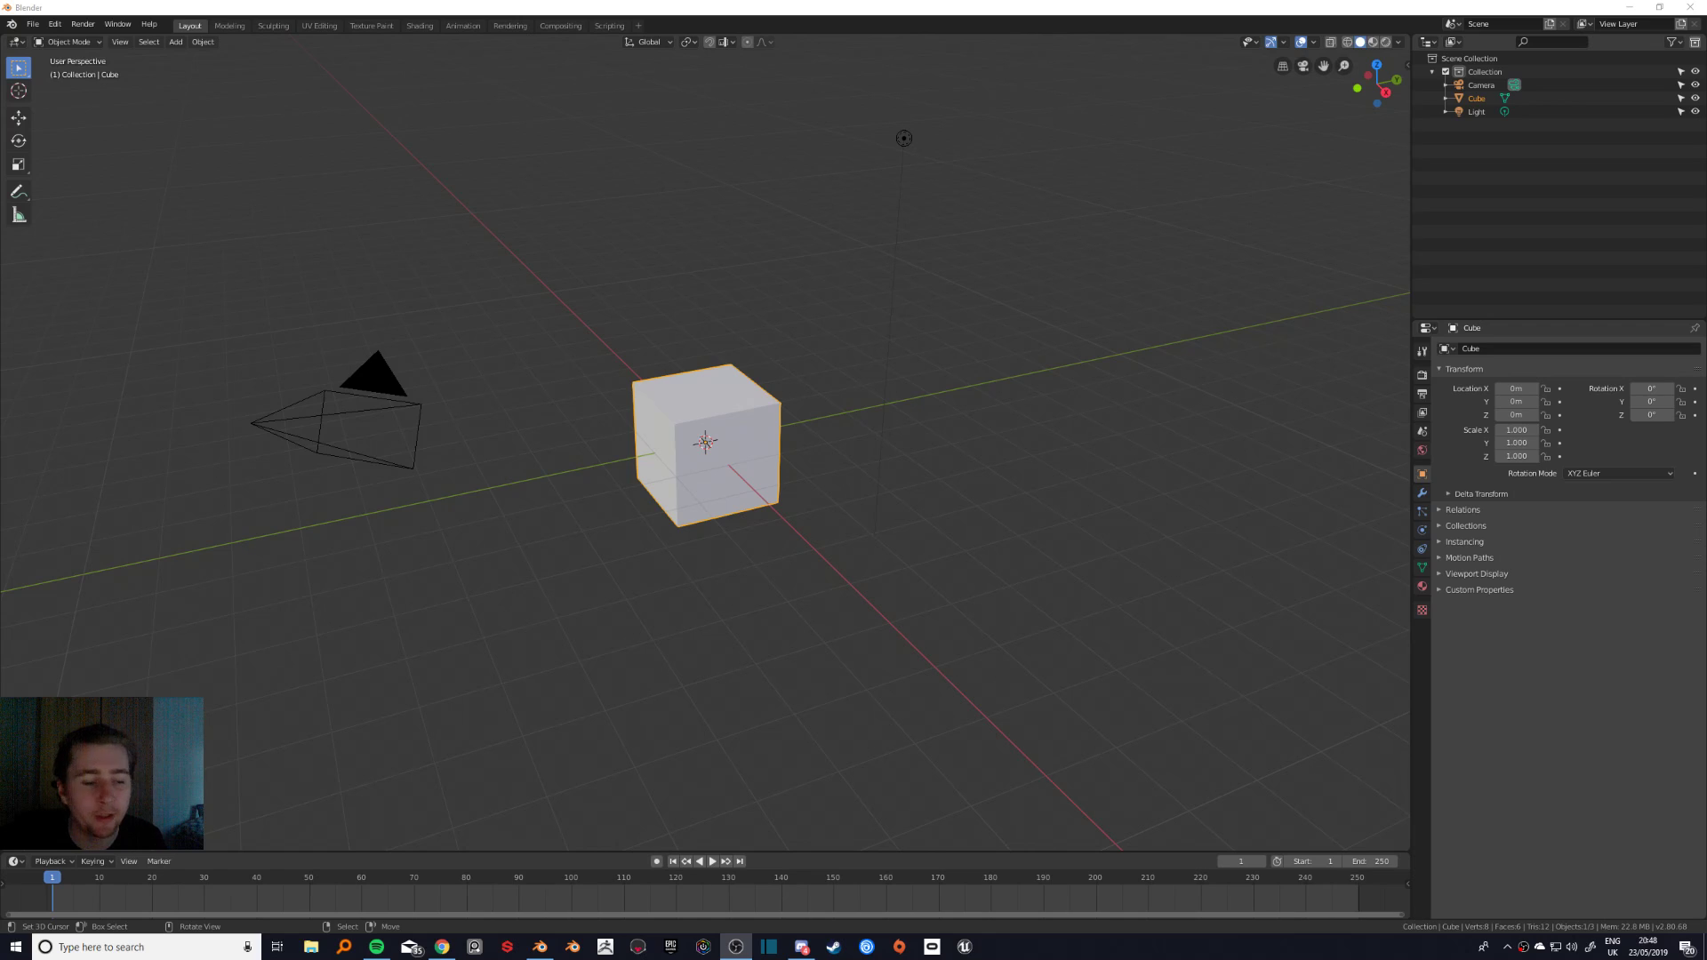
# - Delete the default camera and light from the scene
pyautogui.moveTo(705, 398); pyautogui.dragTo(672, 405, button='middle')
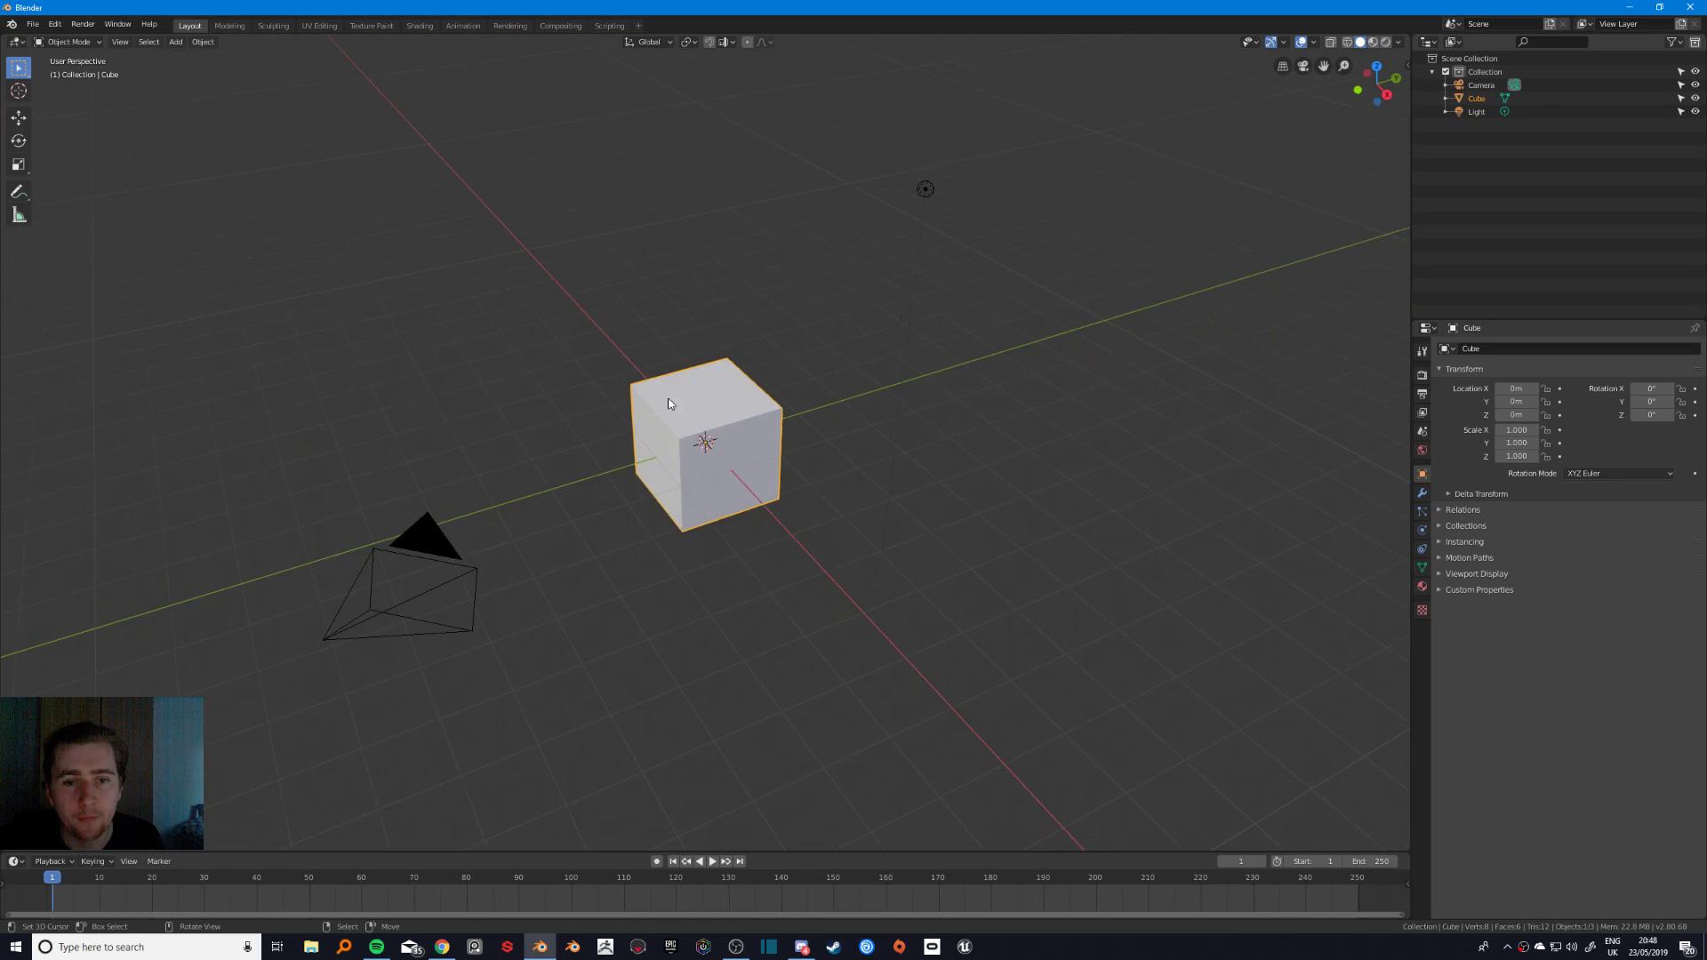
pyautogui.click(432, 530)
pyautogui.press('g')
pyautogui.moveTo(436, 528); pyautogui.dragTo(439, 530, button='right')
pyautogui.press('x')
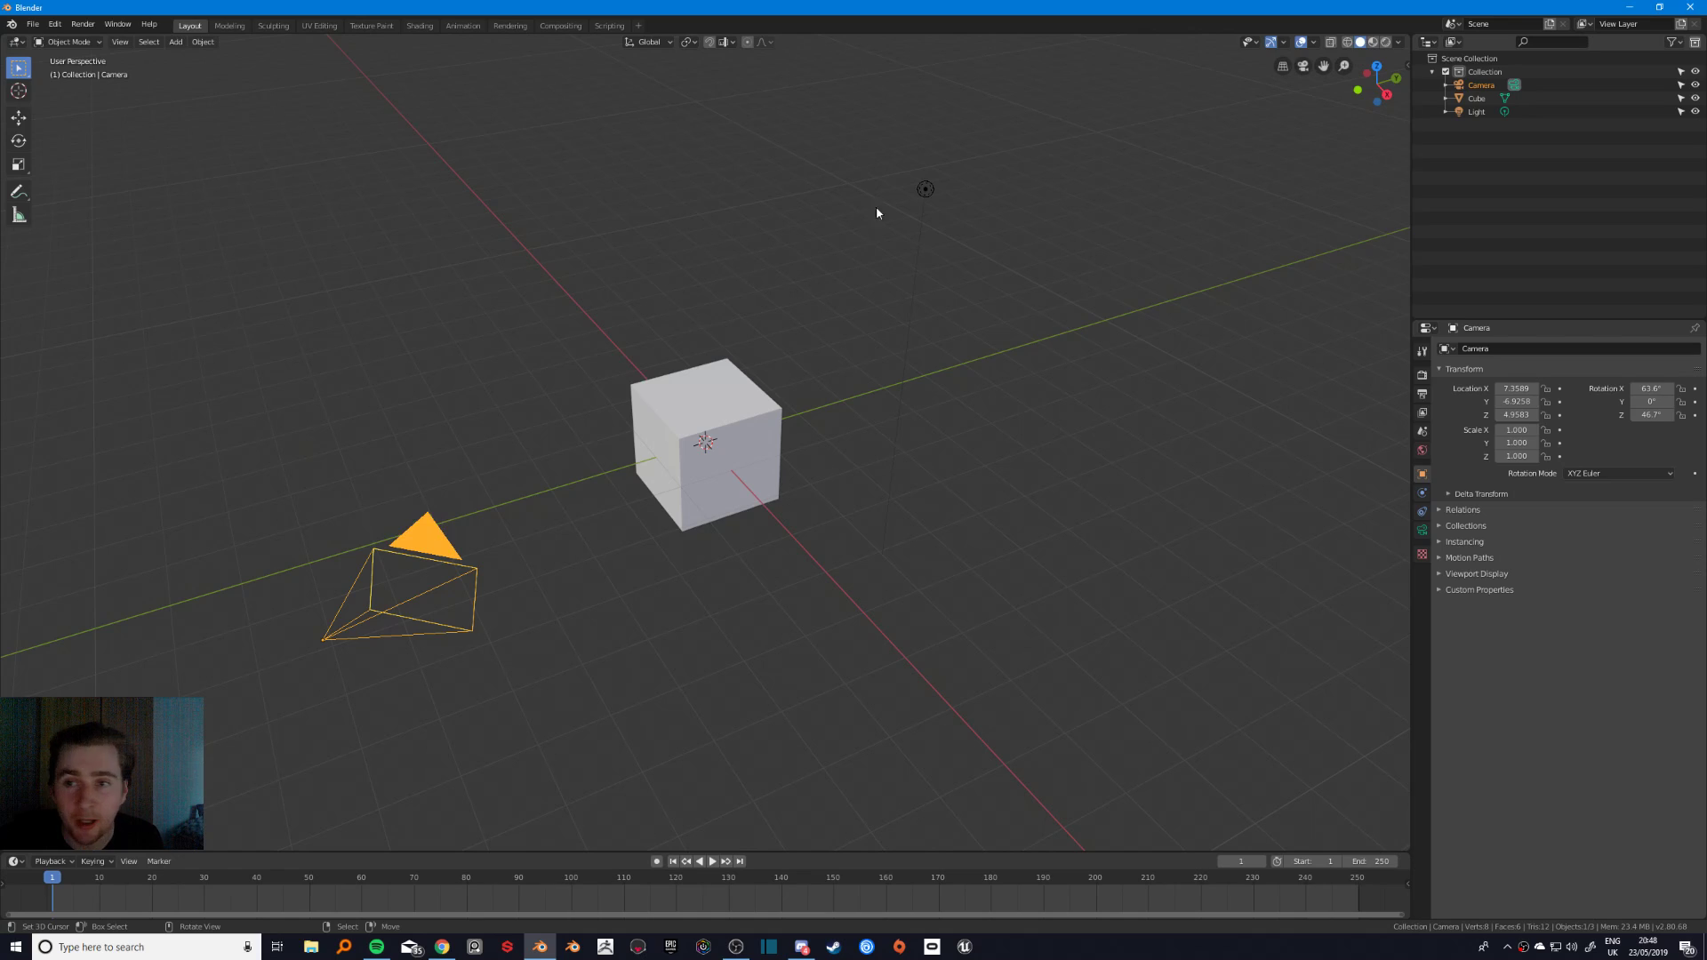
pyautogui.press('x')
pyautogui.click(560, 416)
pyautogui.click(921, 188)
pyautogui.press('Delete')
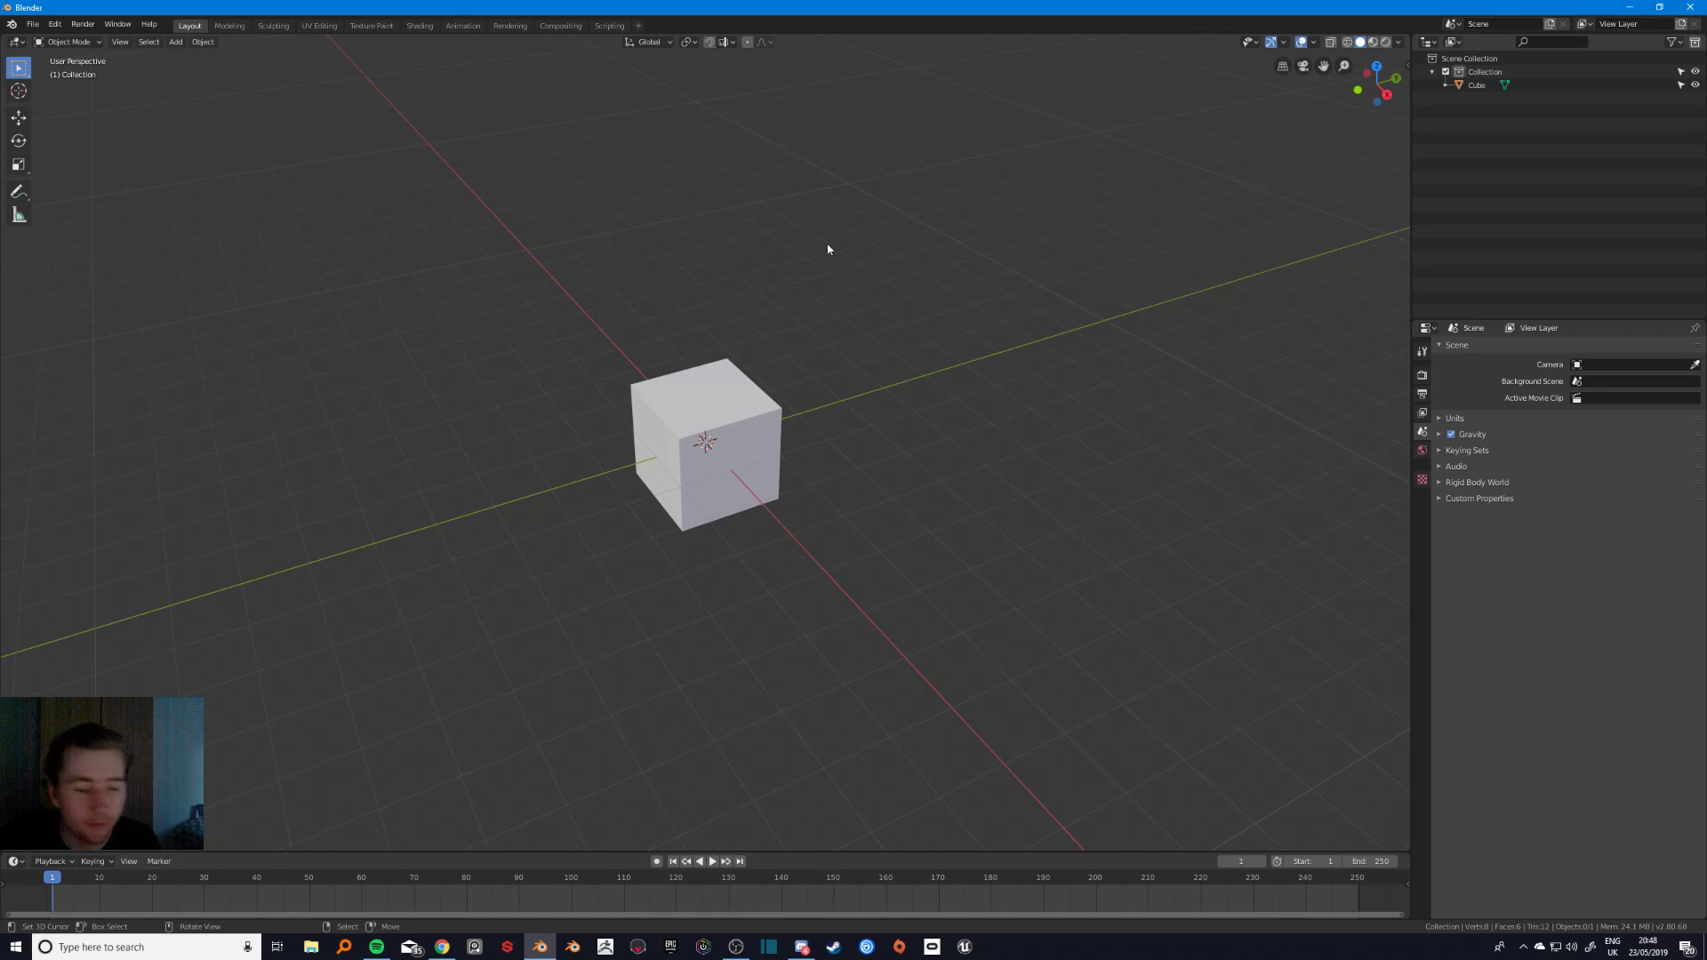
# - Select the cube and open the viewport's snapping options
pyautogui.click(741, 424)
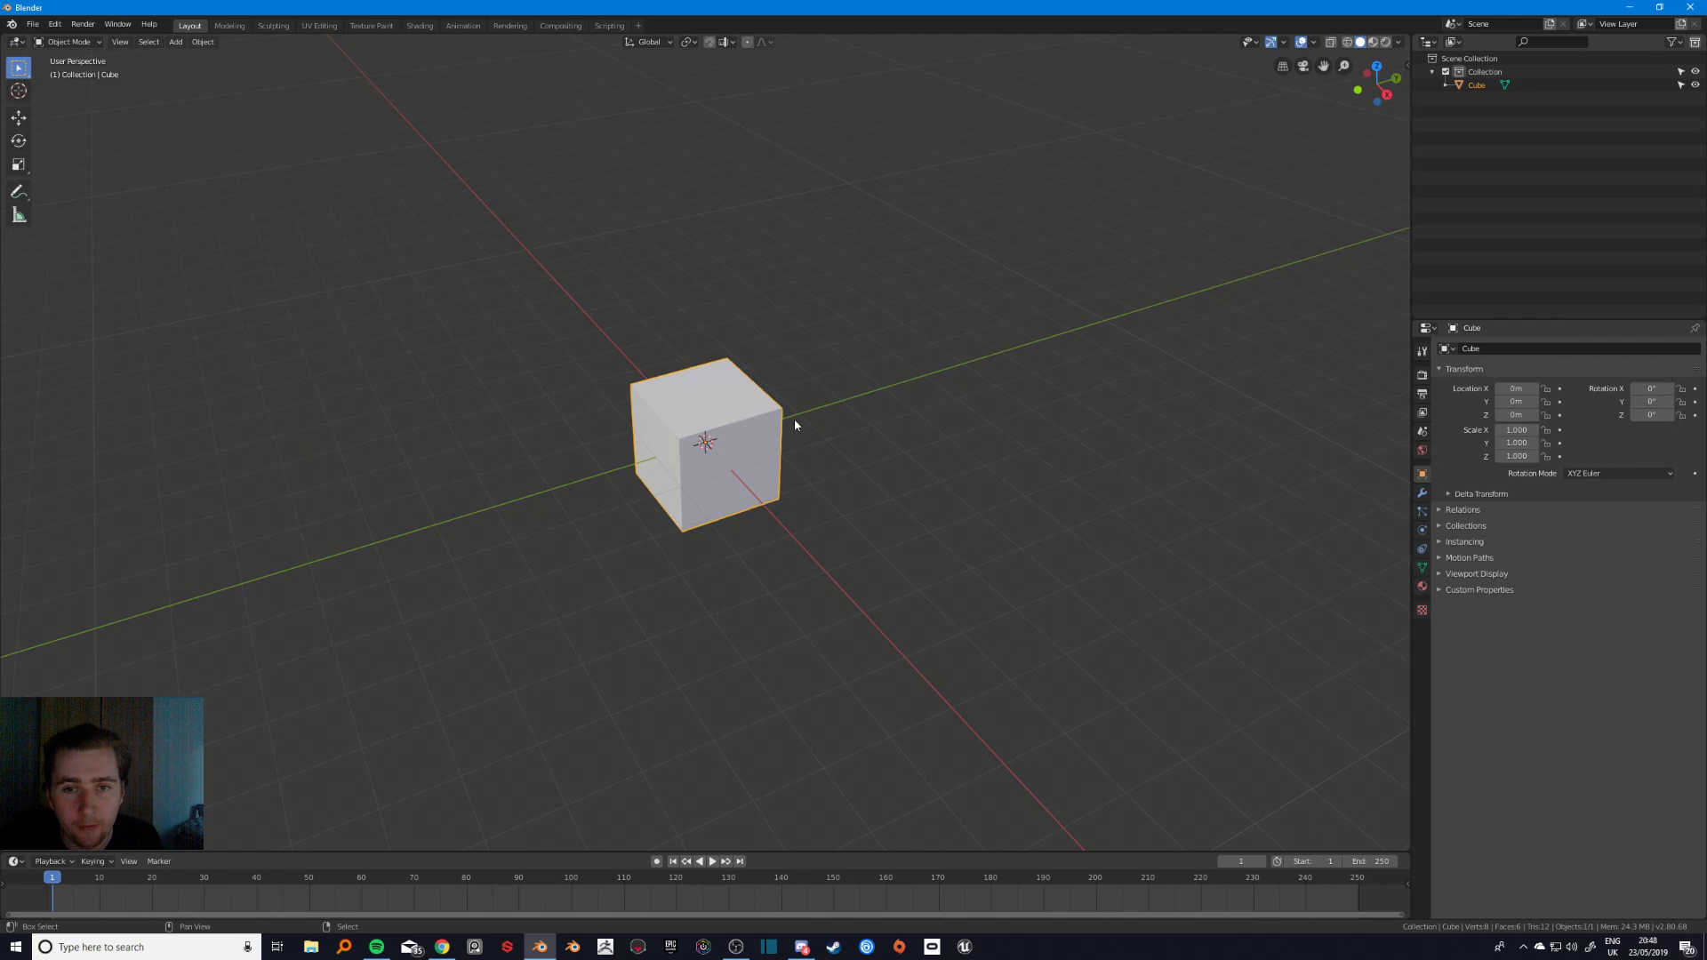
pyautogui.moveTo(793, 419)
pyautogui.mouseDown(button='middle')
pyautogui.moveTo(772, 393)
pyautogui.moveTo(815, 400)
pyautogui.mouseUp(button='middle')
pyautogui.scroll(8, 772, 393)
pyautogui.scroll(-8, 773, 393)
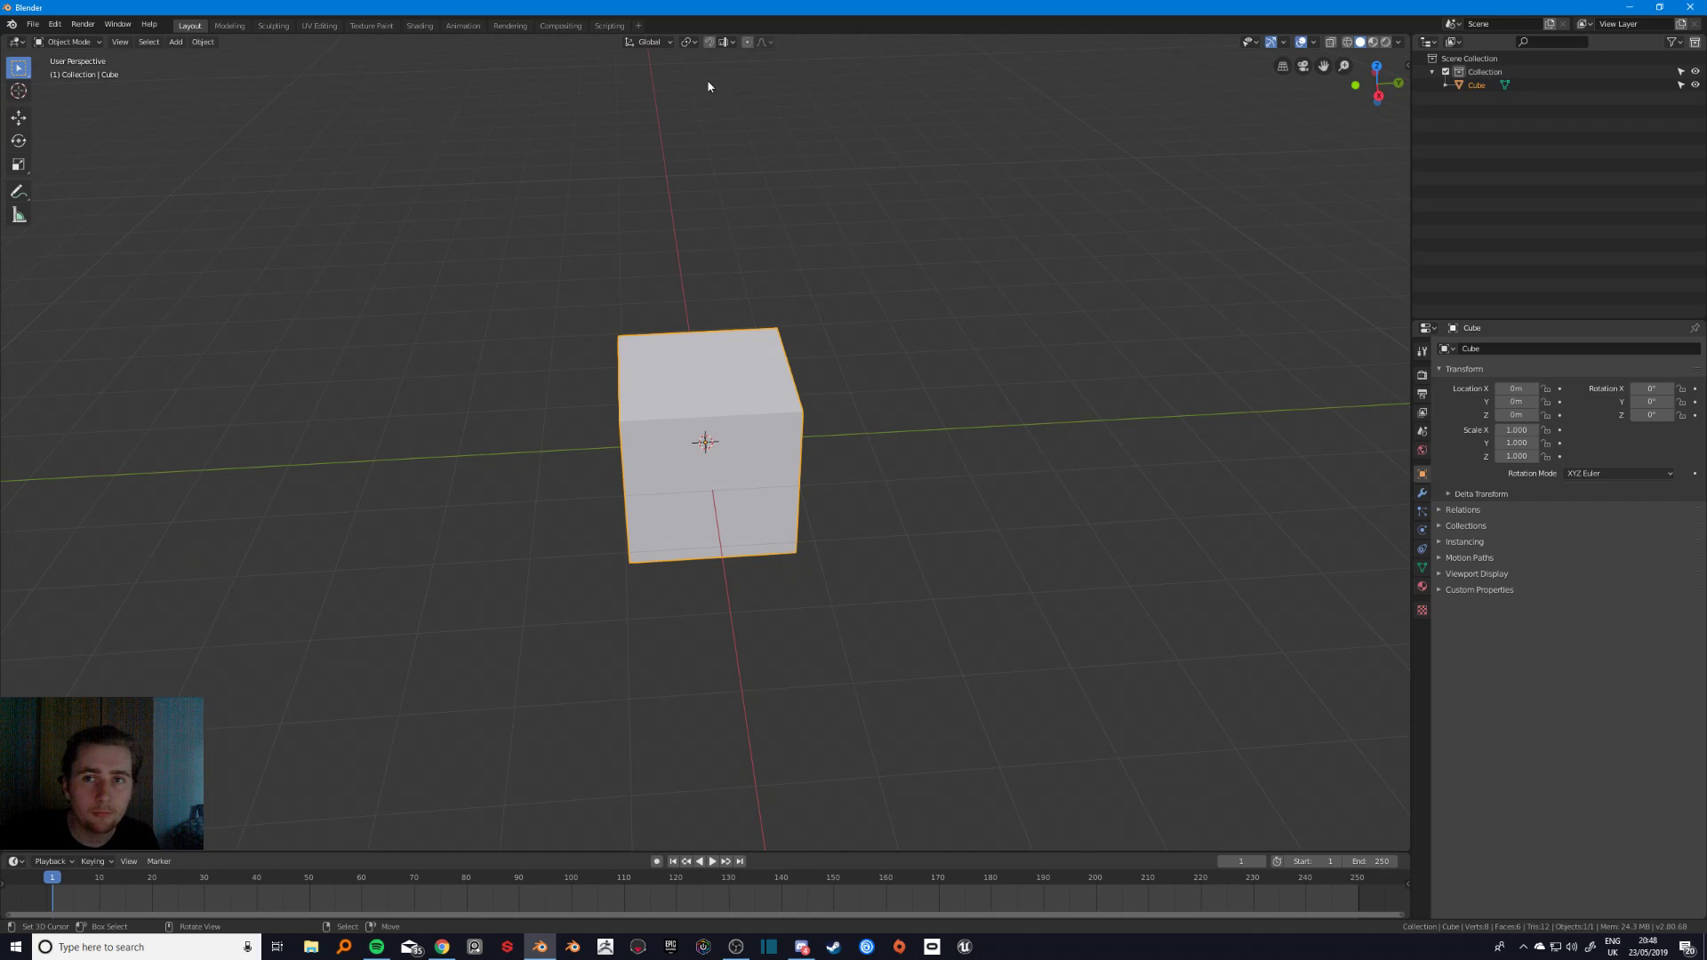
pyautogui.click(728, 42)
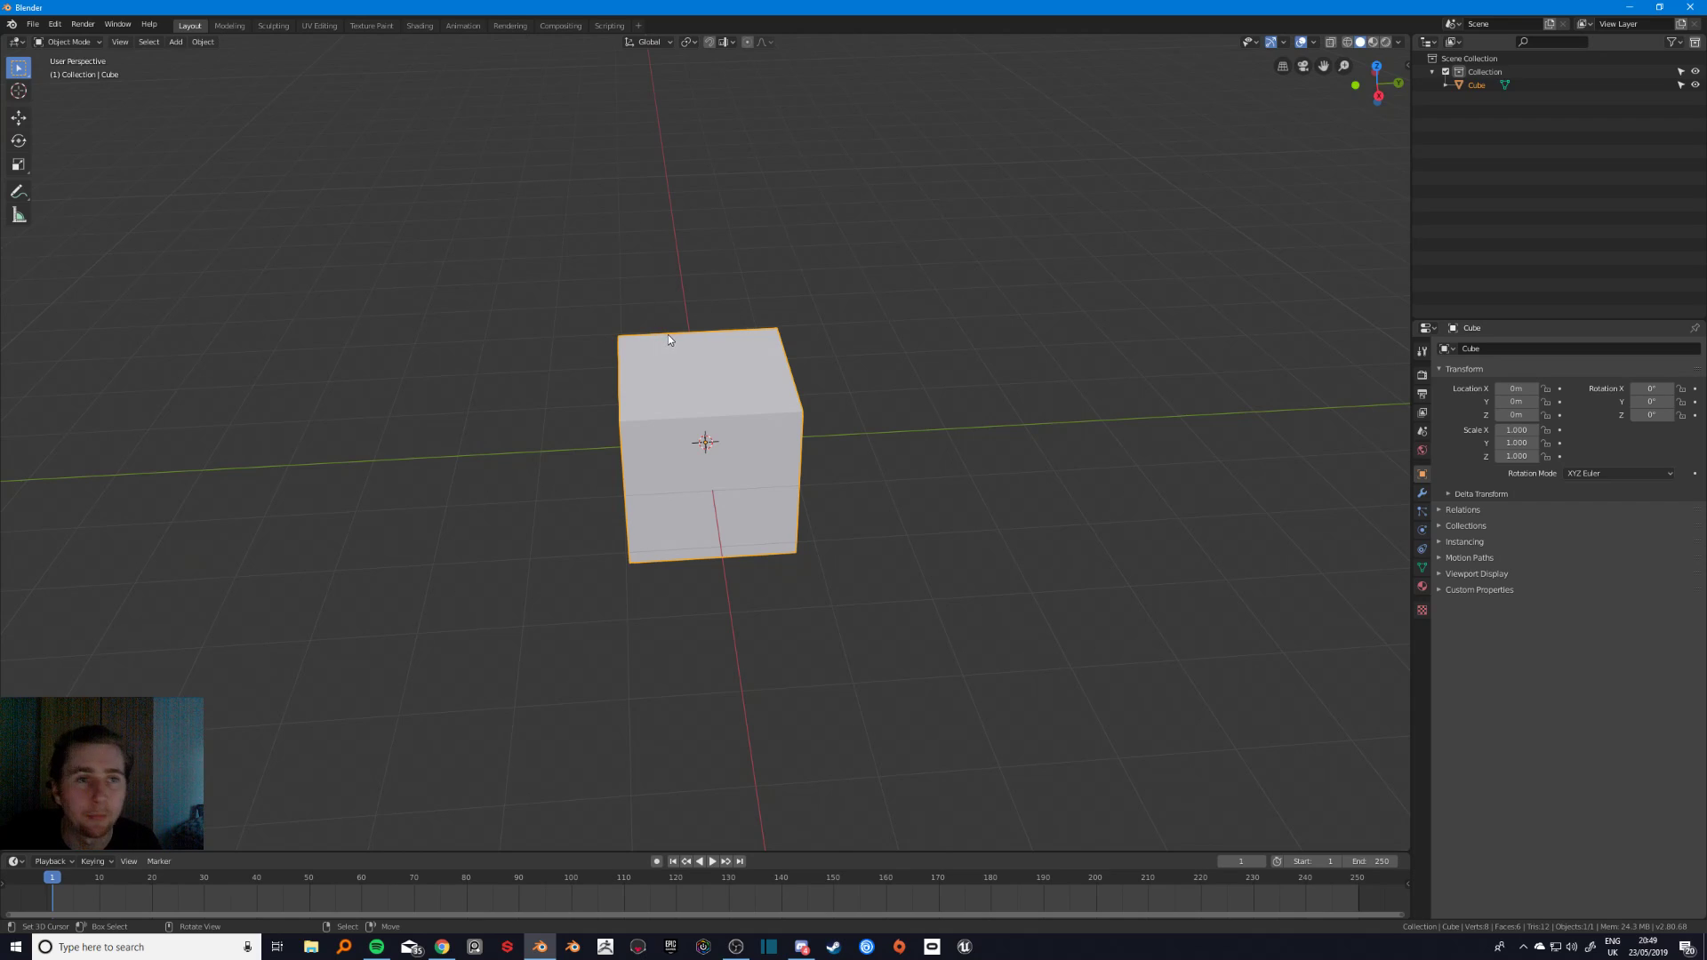
# - Activate the Cursor tool and place the 3D cursor freely in the empty space behind the cube
pyautogui.click(23, 96)
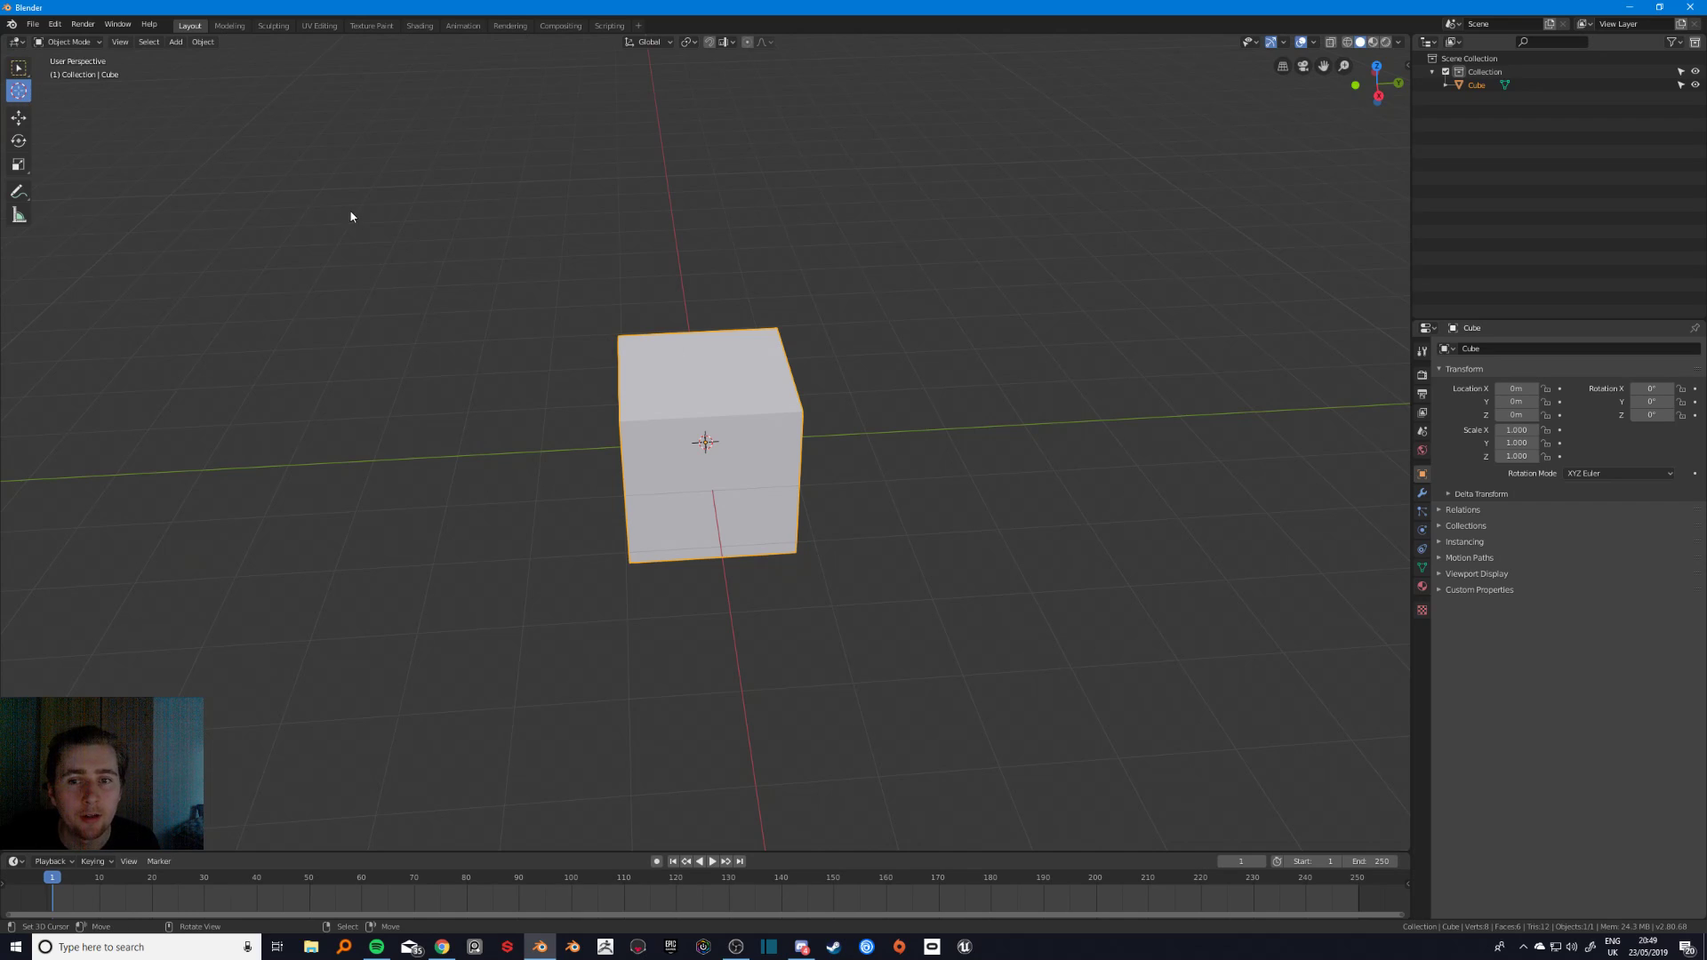
pyautogui.click(441, 308)
pyautogui.click(532, 280)
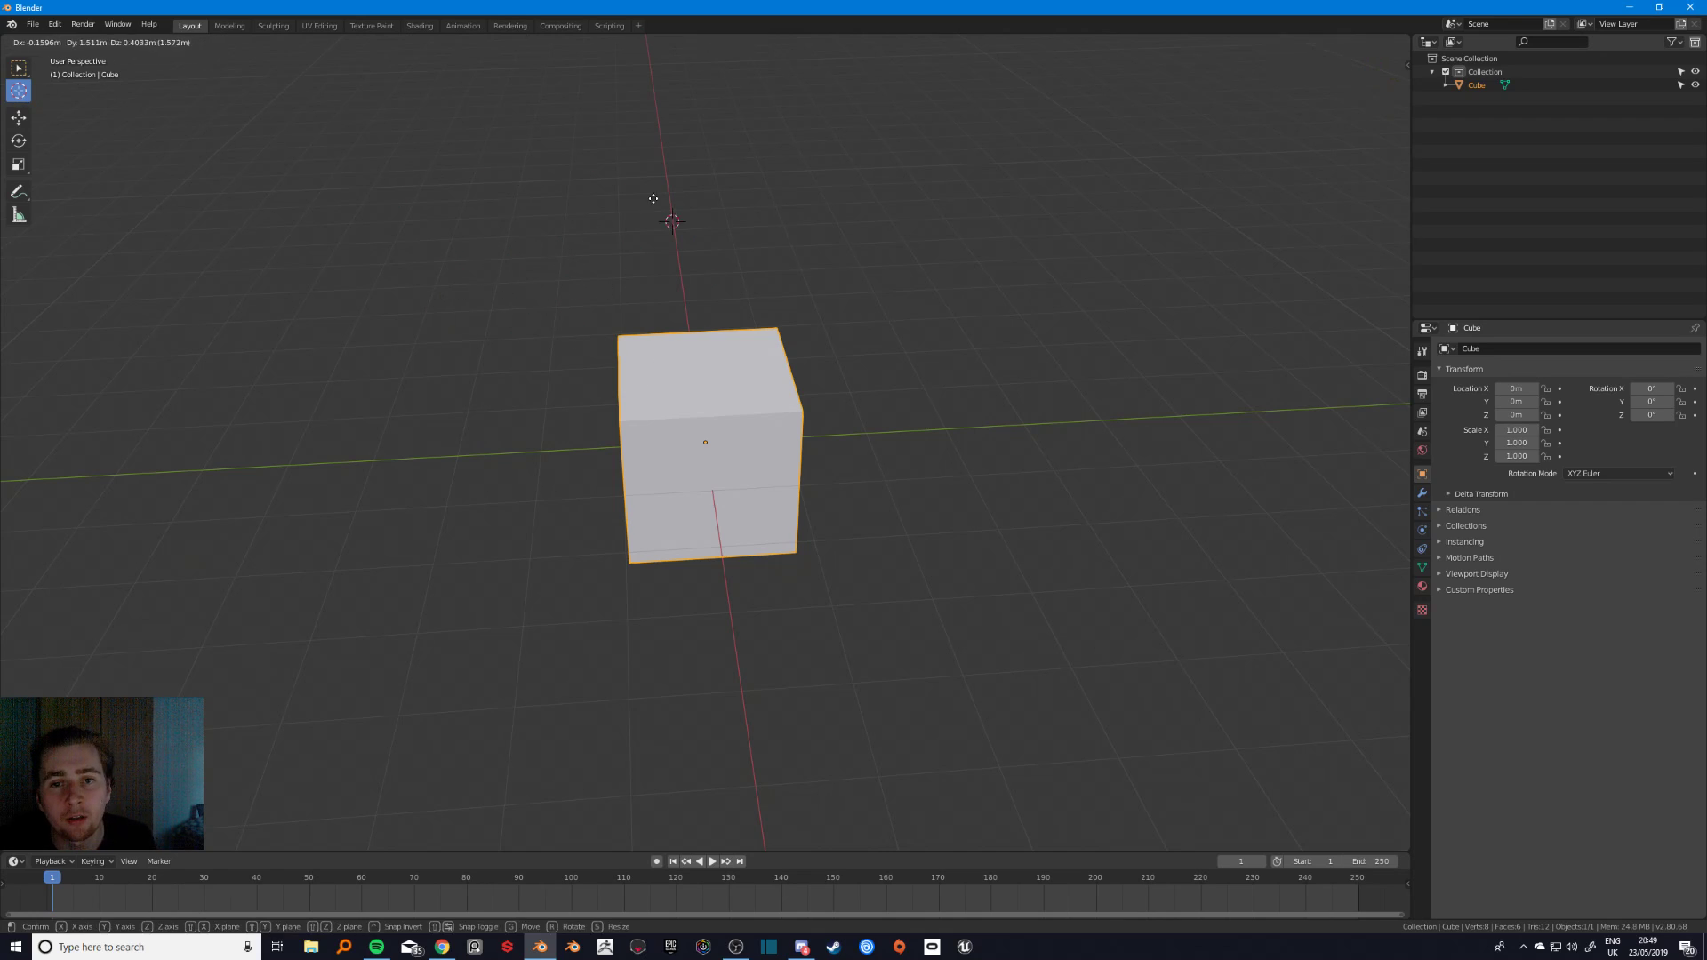
pyautogui.click(772, 207)
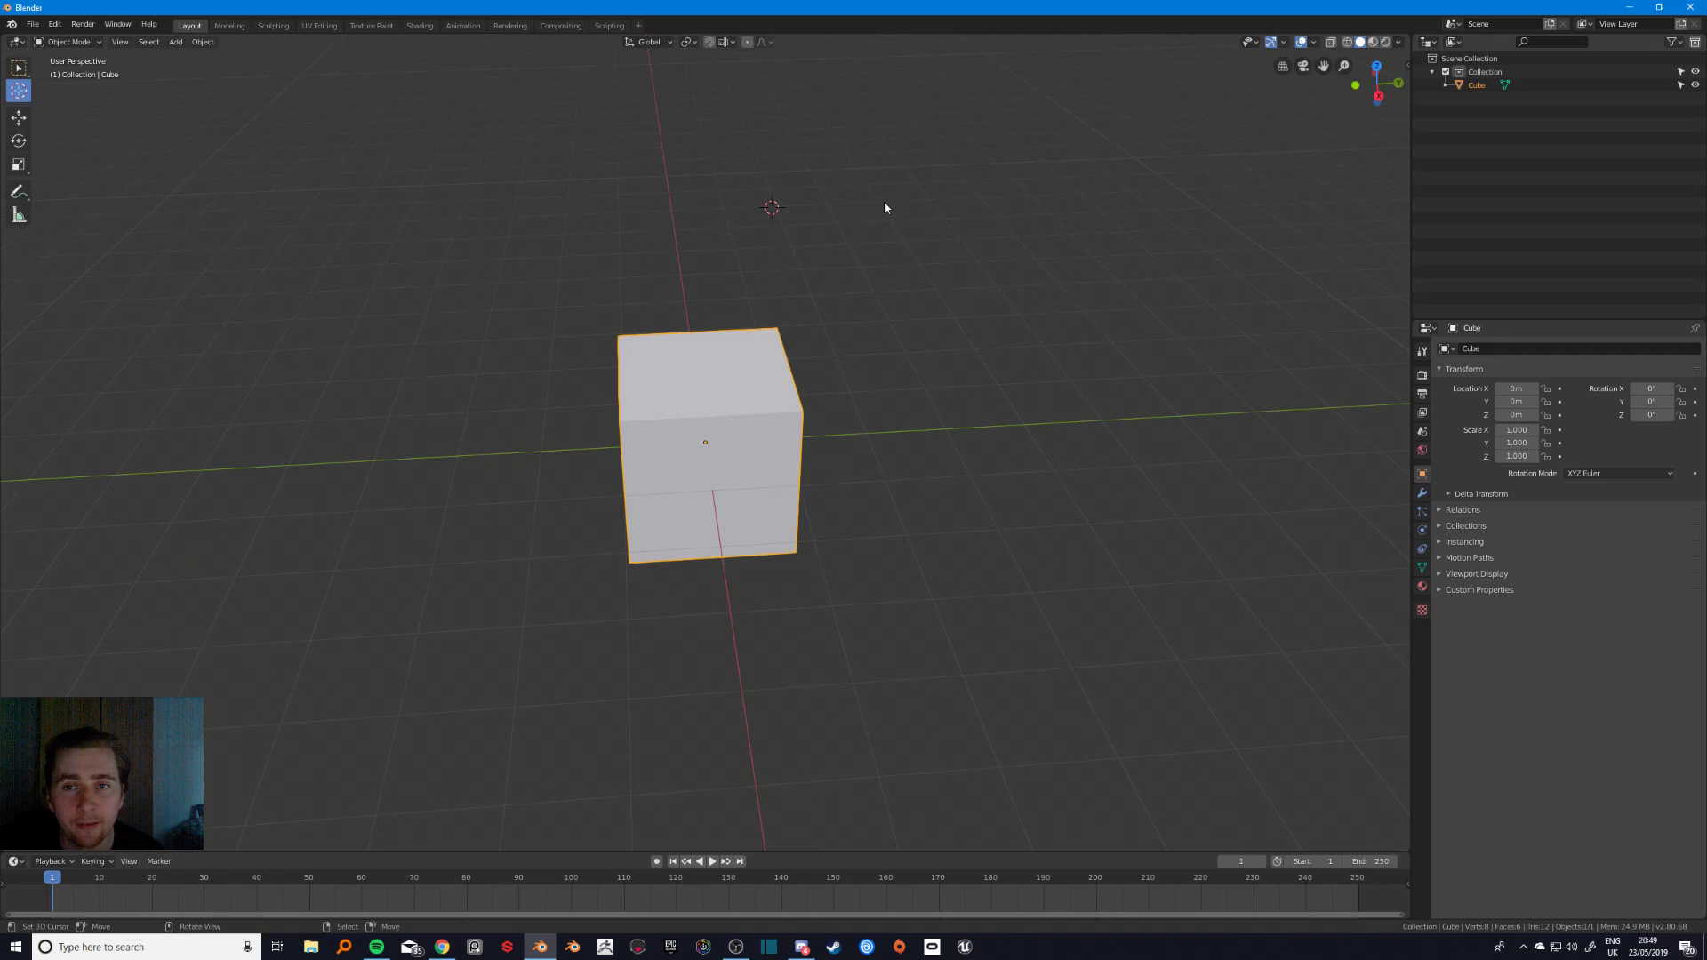
pyautogui.moveTo(817, 246); pyautogui.dragTo(732, 258, button='middle')
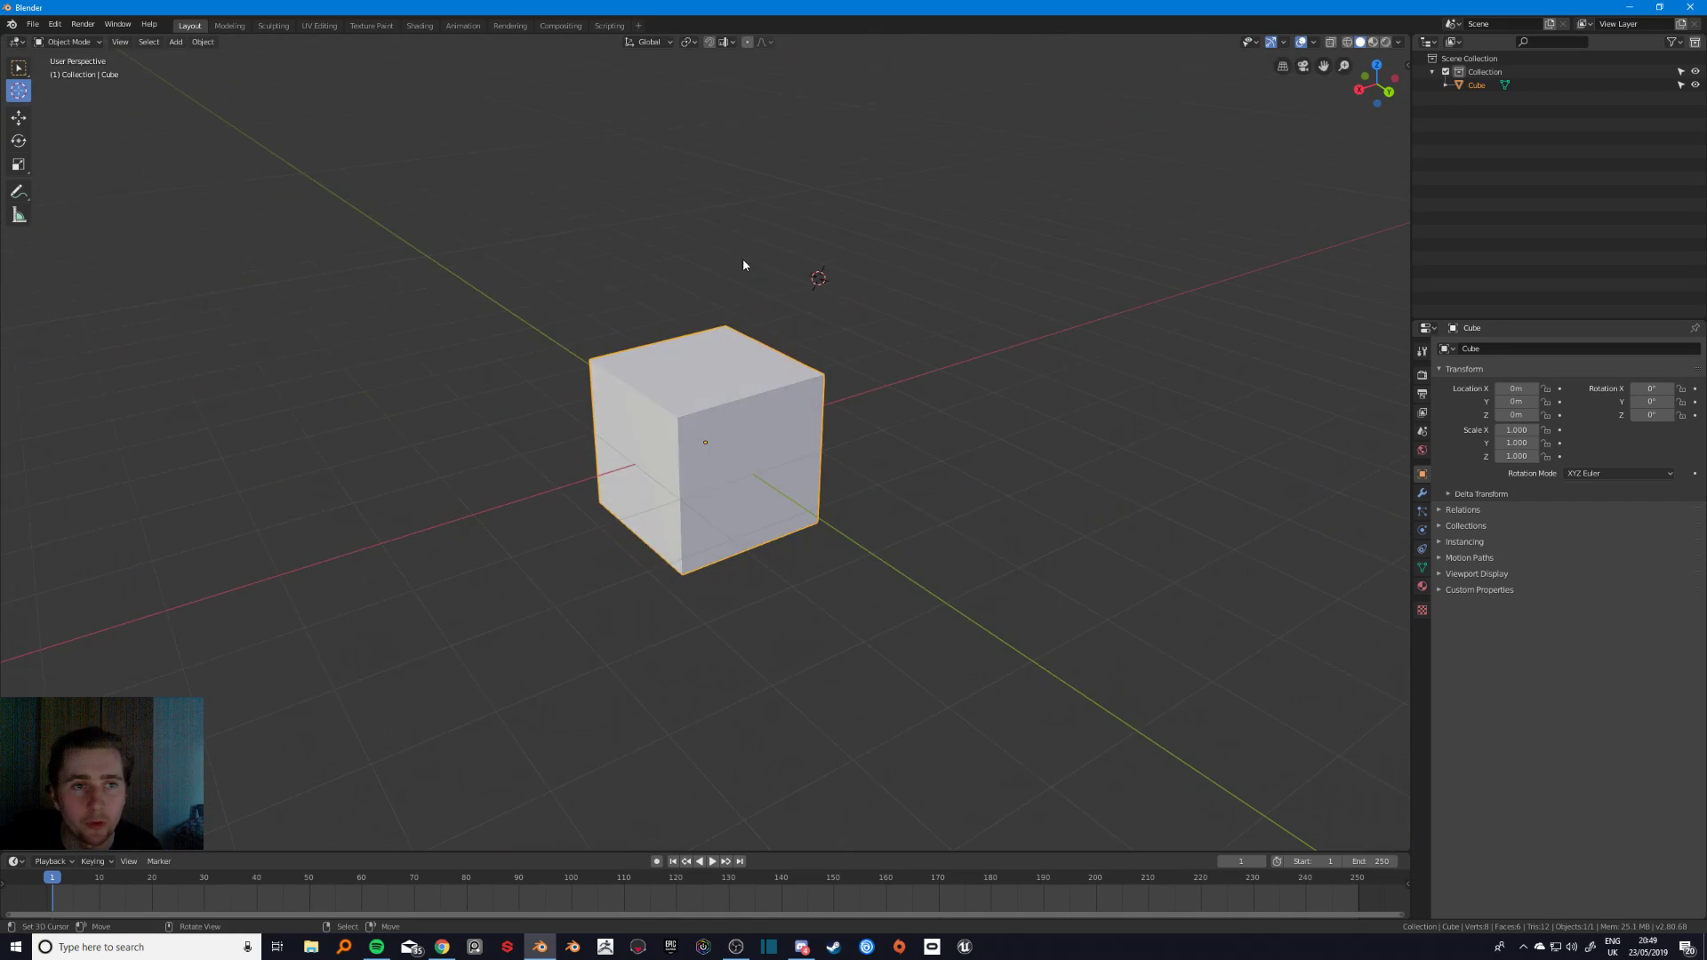
pyautogui.moveTo(622, 246); pyautogui.dragTo(434, 172)
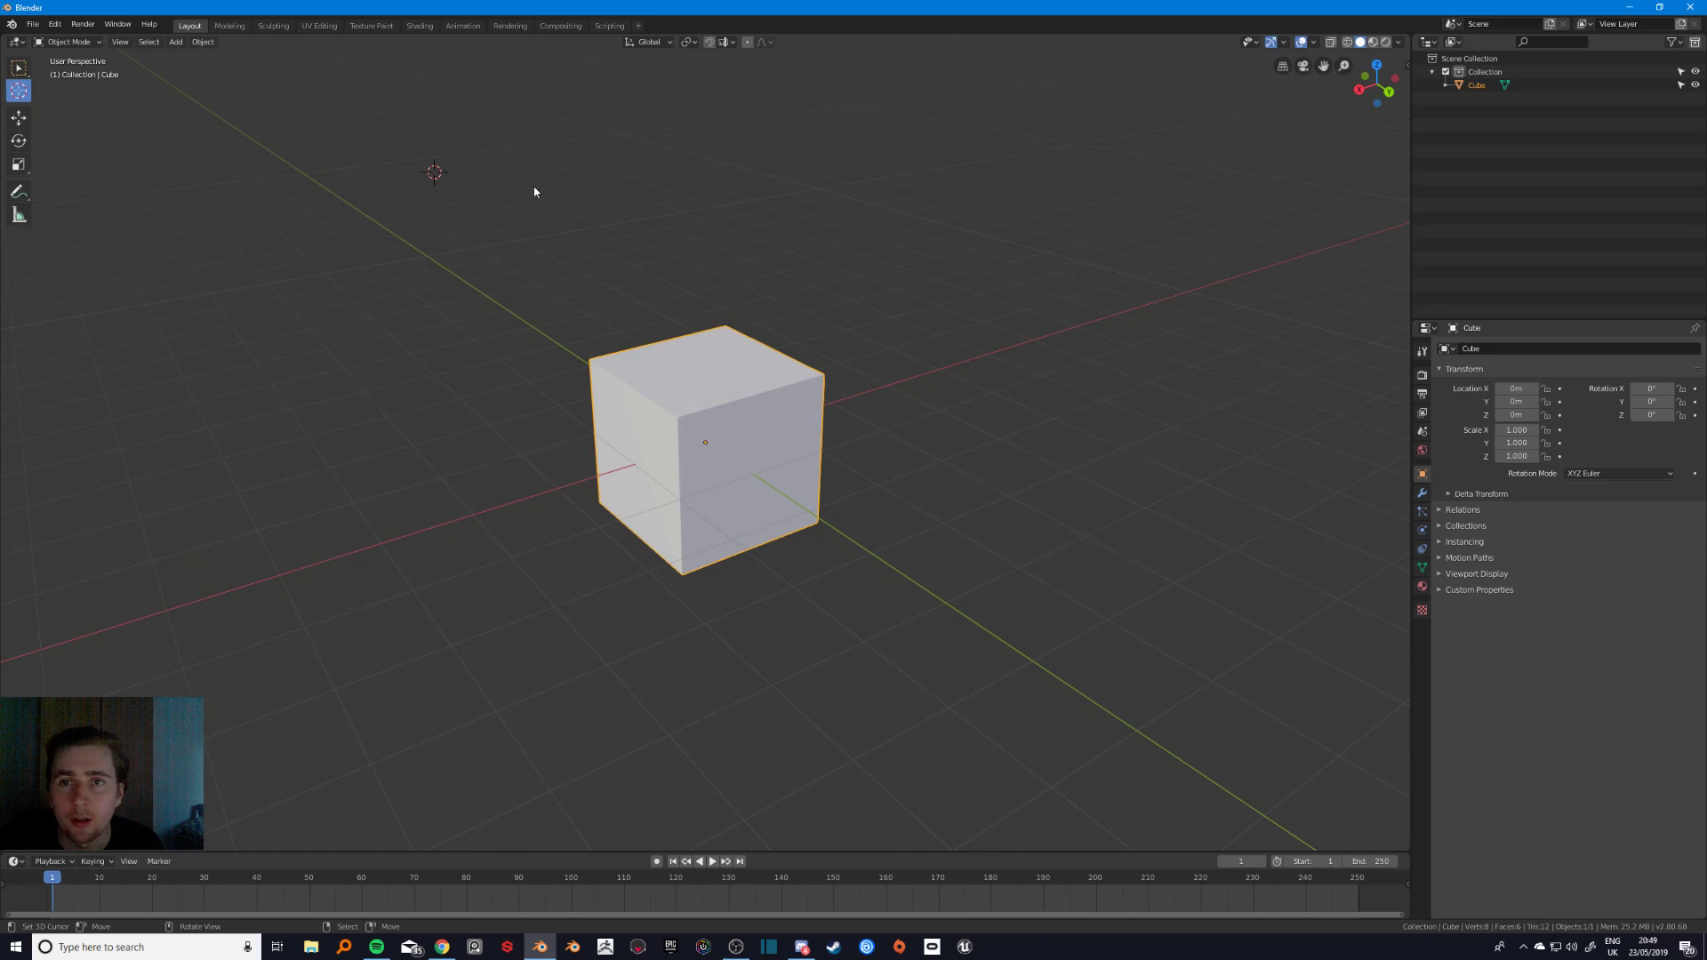
# - Reposition the 3D cursor freely at several spots on and around the cube without snapping, checking it from different angles
pyautogui.moveTo(534, 191); pyautogui.dragTo(702, 174, button='middle')
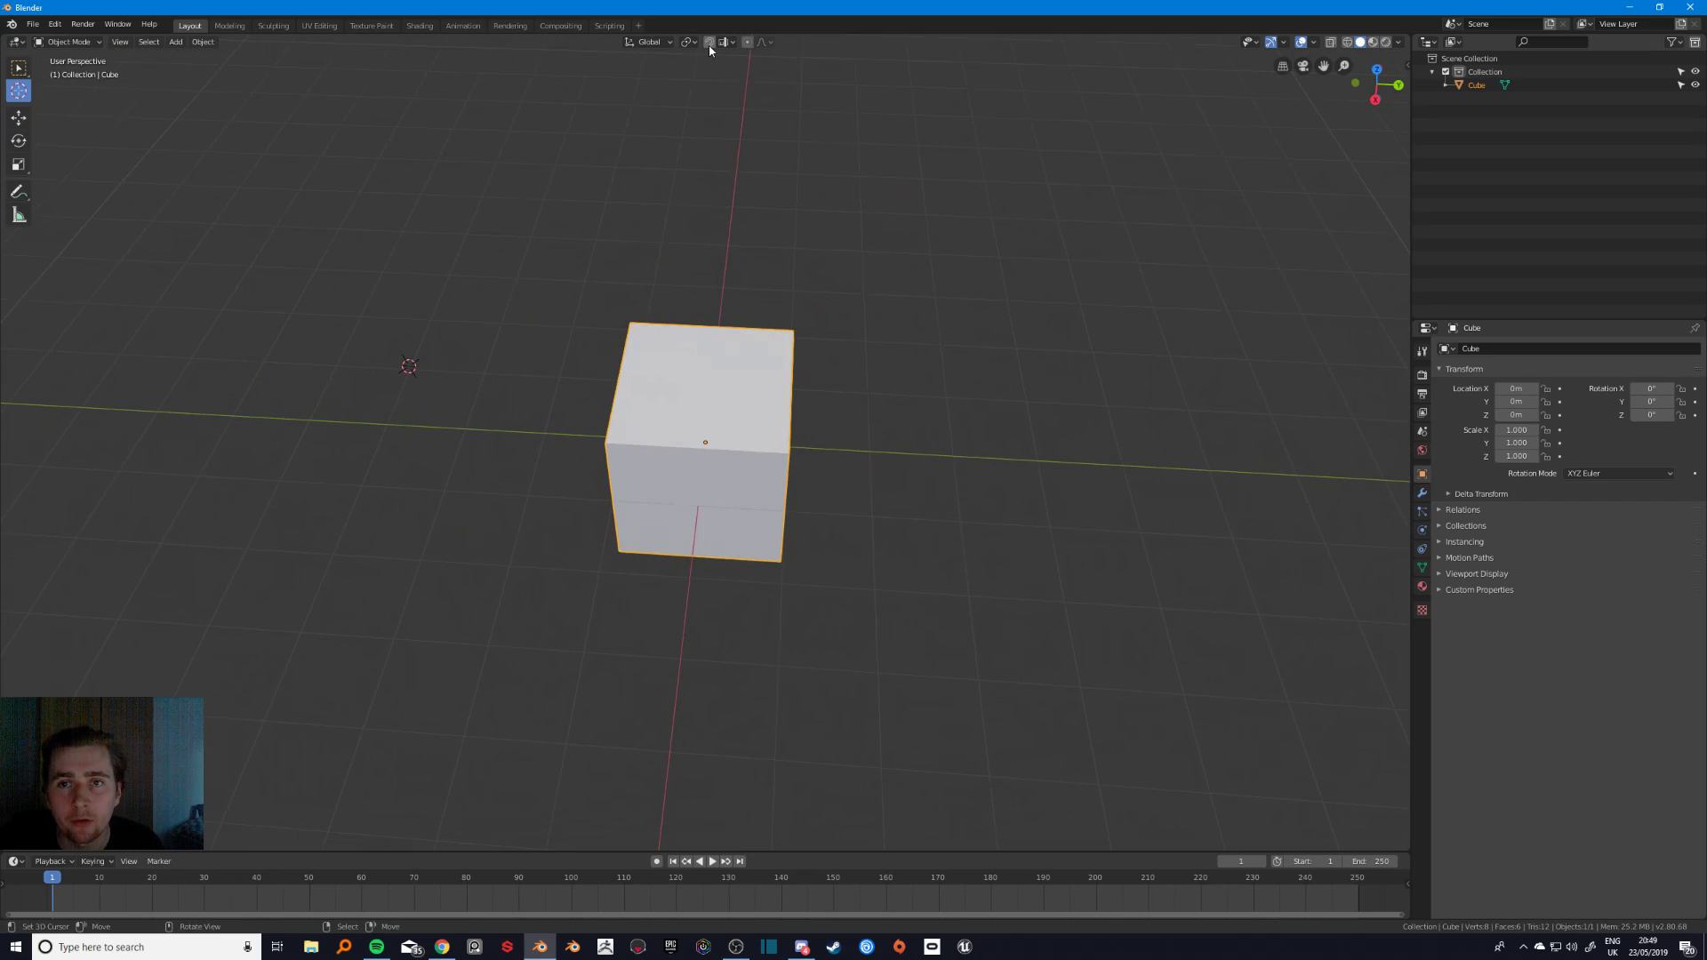
pyautogui.moveTo(612, 147); pyautogui.dragTo(376, 247)
pyautogui.moveTo(791, 200); pyautogui.dragTo(745, 456)
pyautogui.moveTo(662, 351); pyautogui.dragTo(452, 258, button='middle')
pyautogui.moveTo(618, 387); pyautogui.dragTo(549, 364)
pyautogui.moveTo(713, 374); pyautogui.dragTo(580, 365, button='middle')
pyautogui.moveTo(638, 387); pyautogui.dragTo(762, 380)
pyautogui.moveTo(762, 380)
pyautogui.mouseDown(button='middle')
pyautogui.moveTo(861, 350)
pyautogui.moveTo(775, 384)
pyautogui.mouseUp(button='middle')
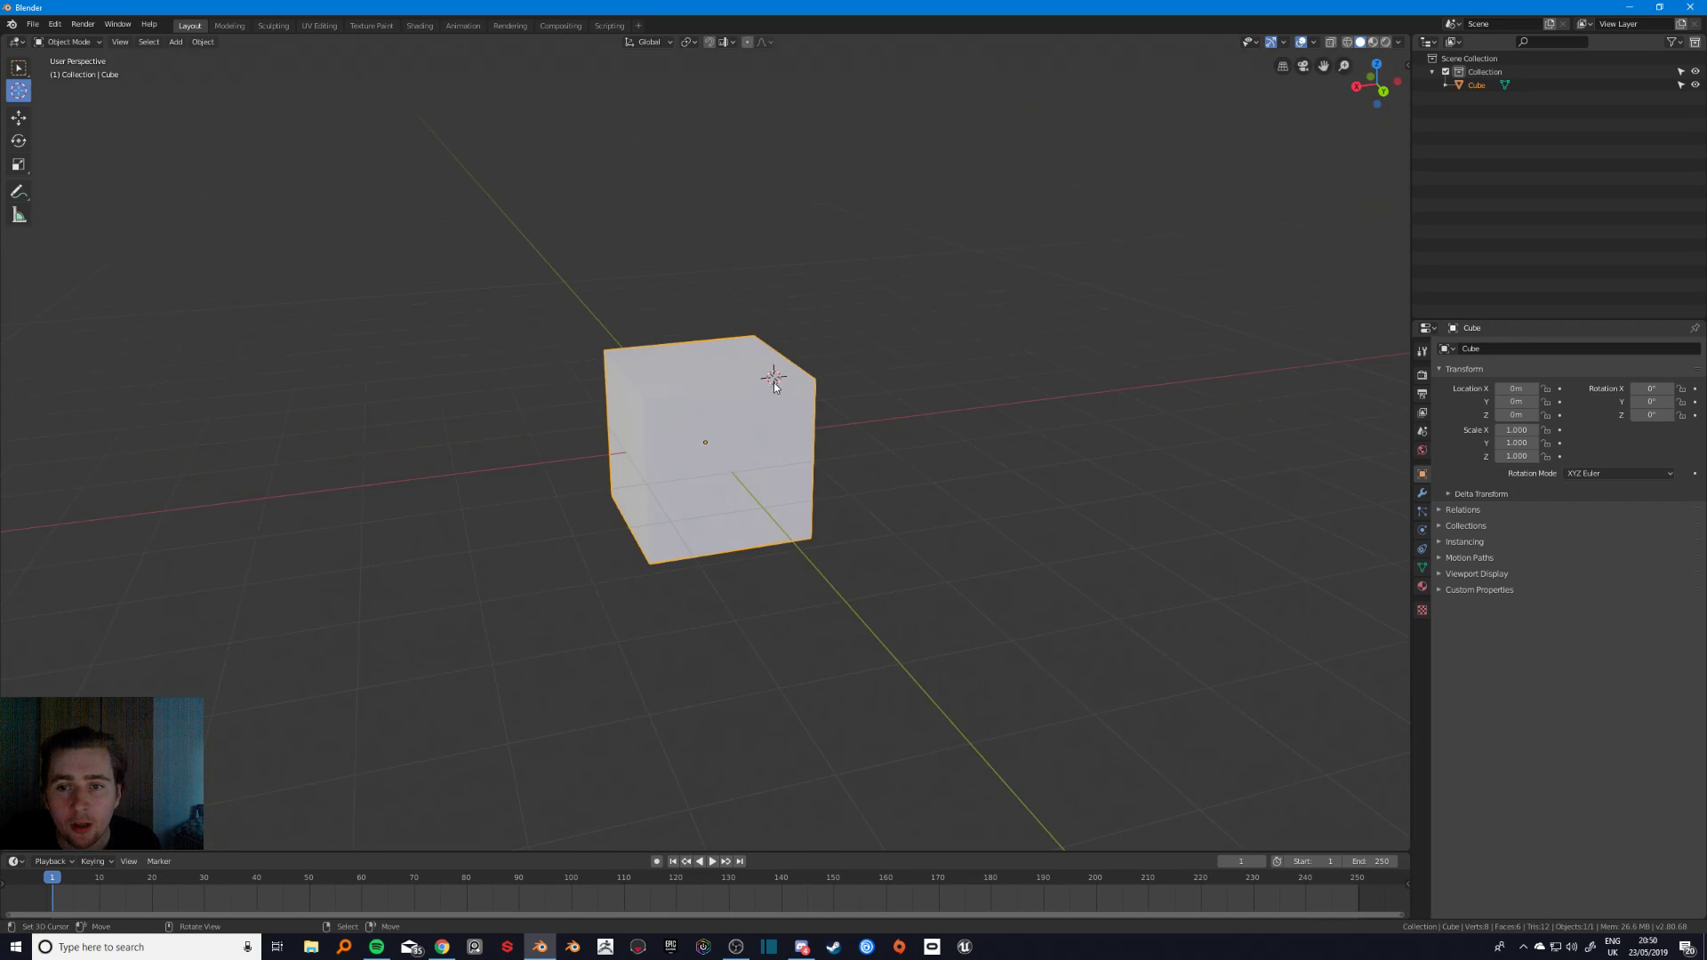
pyautogui.moveTo(773, 384); pyautogui.dragTo(820, 280)
pyautogui.moveTo(819, 280); pyautogui.dragTo(750, 320, button='middle')
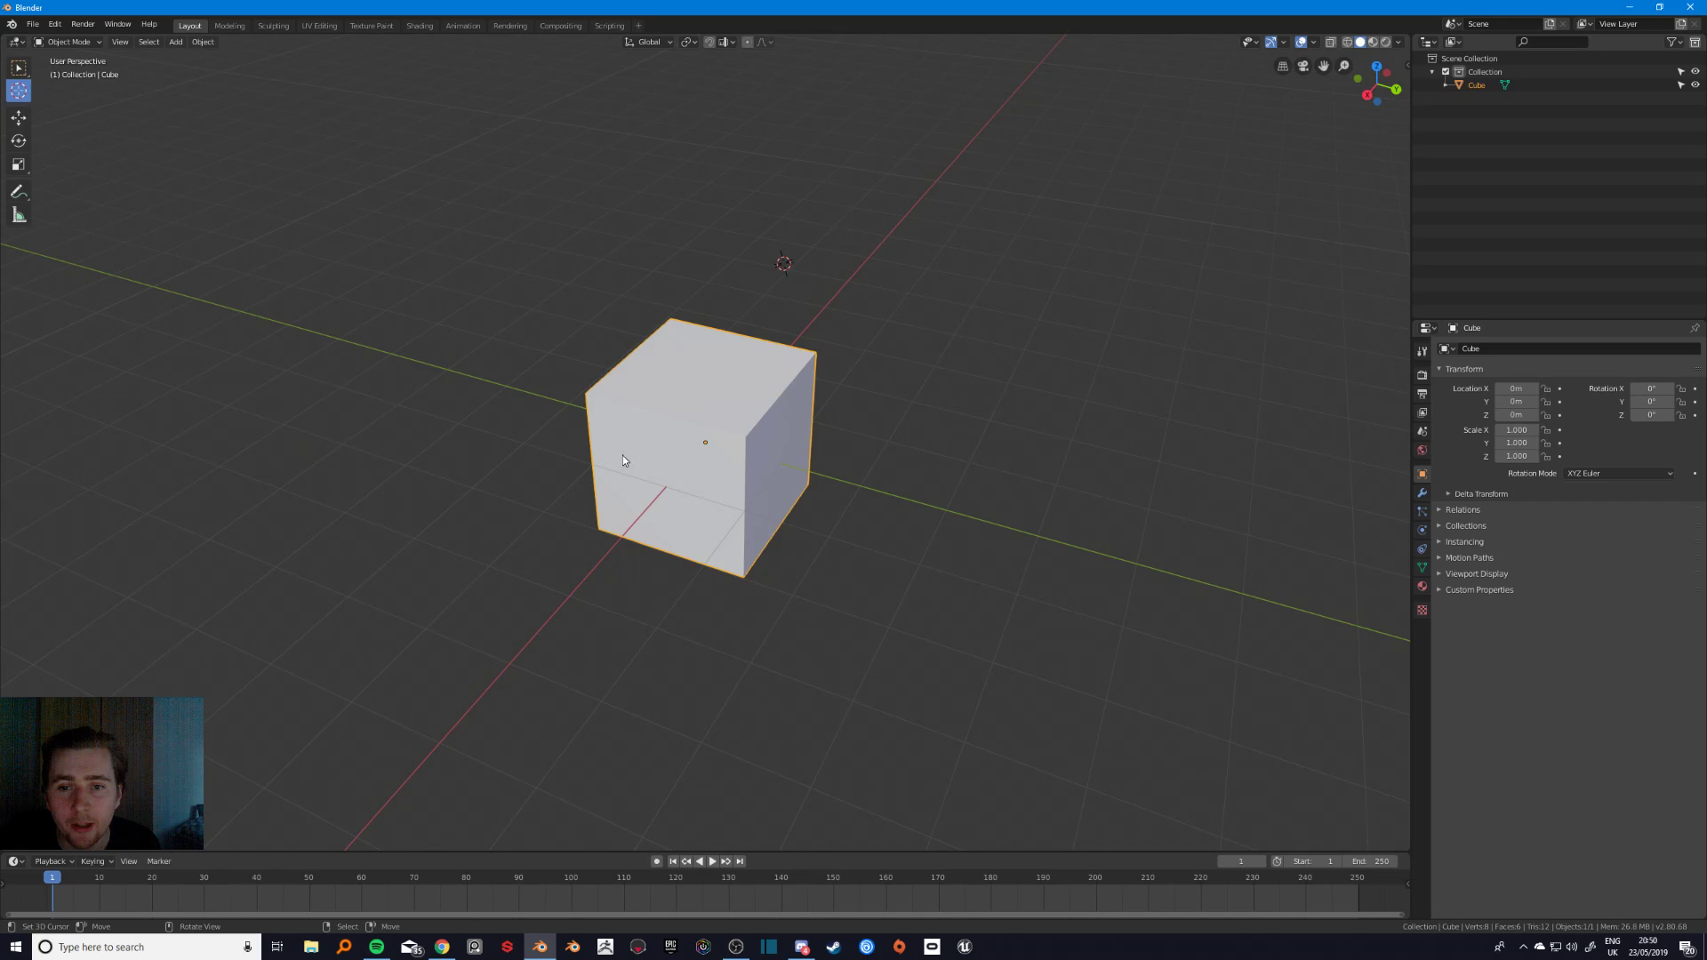
pyautogui.moveTo(622, 455); pyautogui.dragTo(776, 437, button='middle')
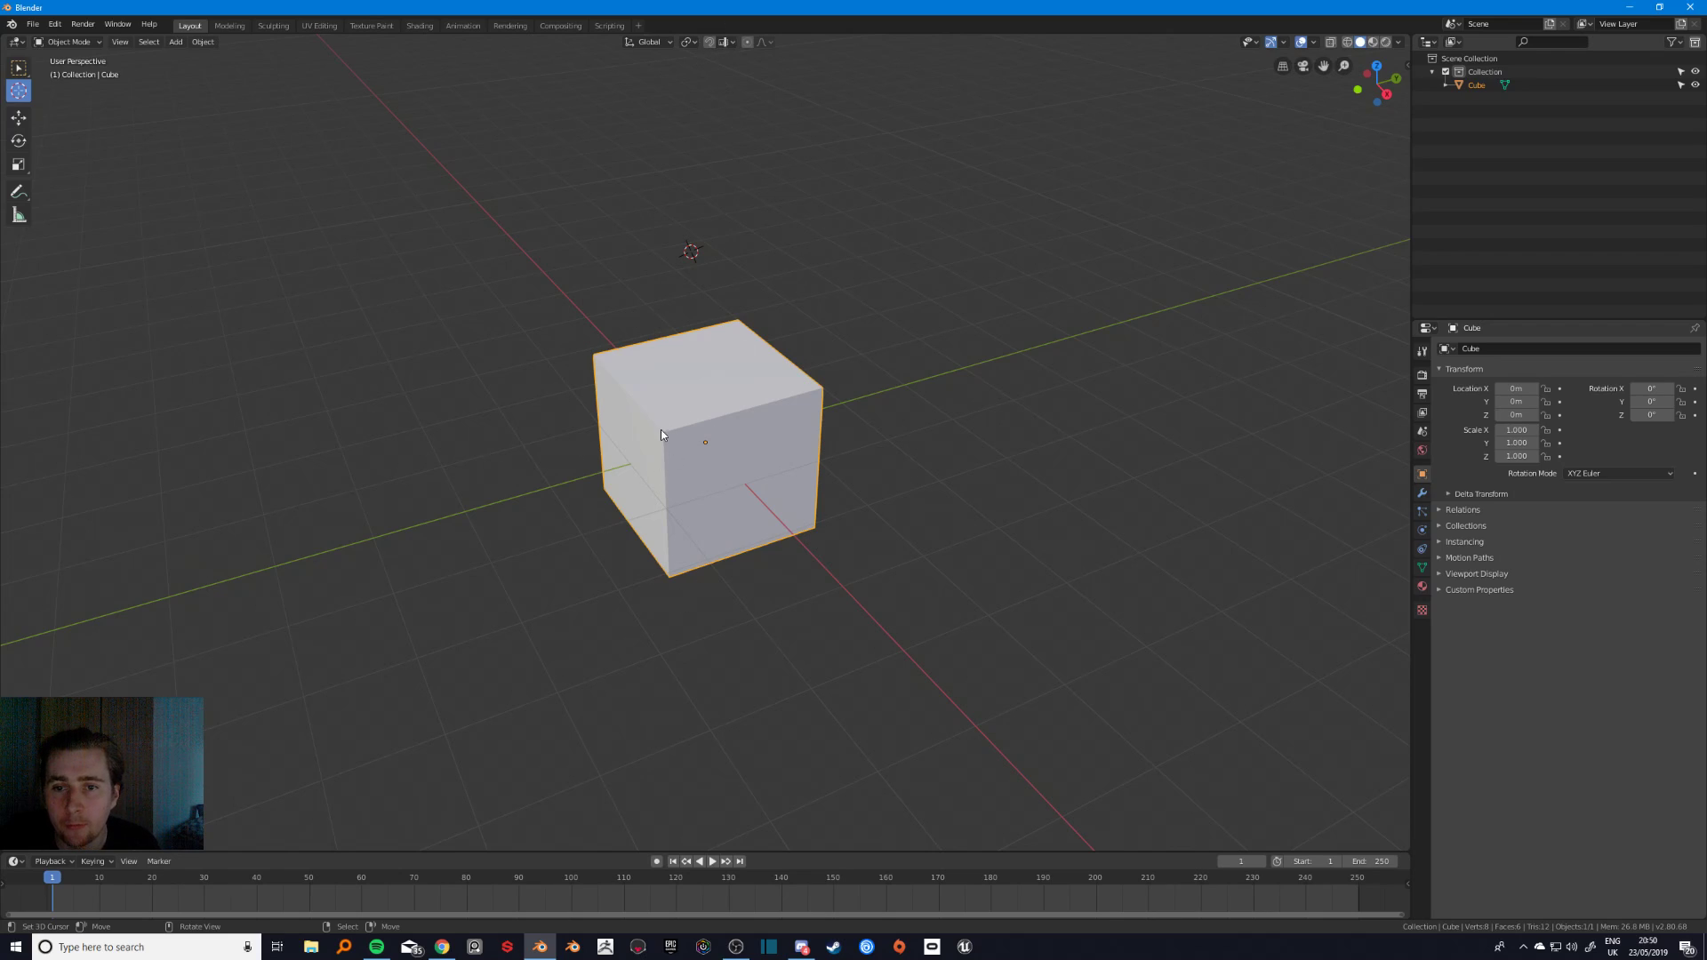
# - Enable snapping and move the 3D cursor across the cube in grid increments
pyautogui.click(708, 41)
pyautogui.press('g')
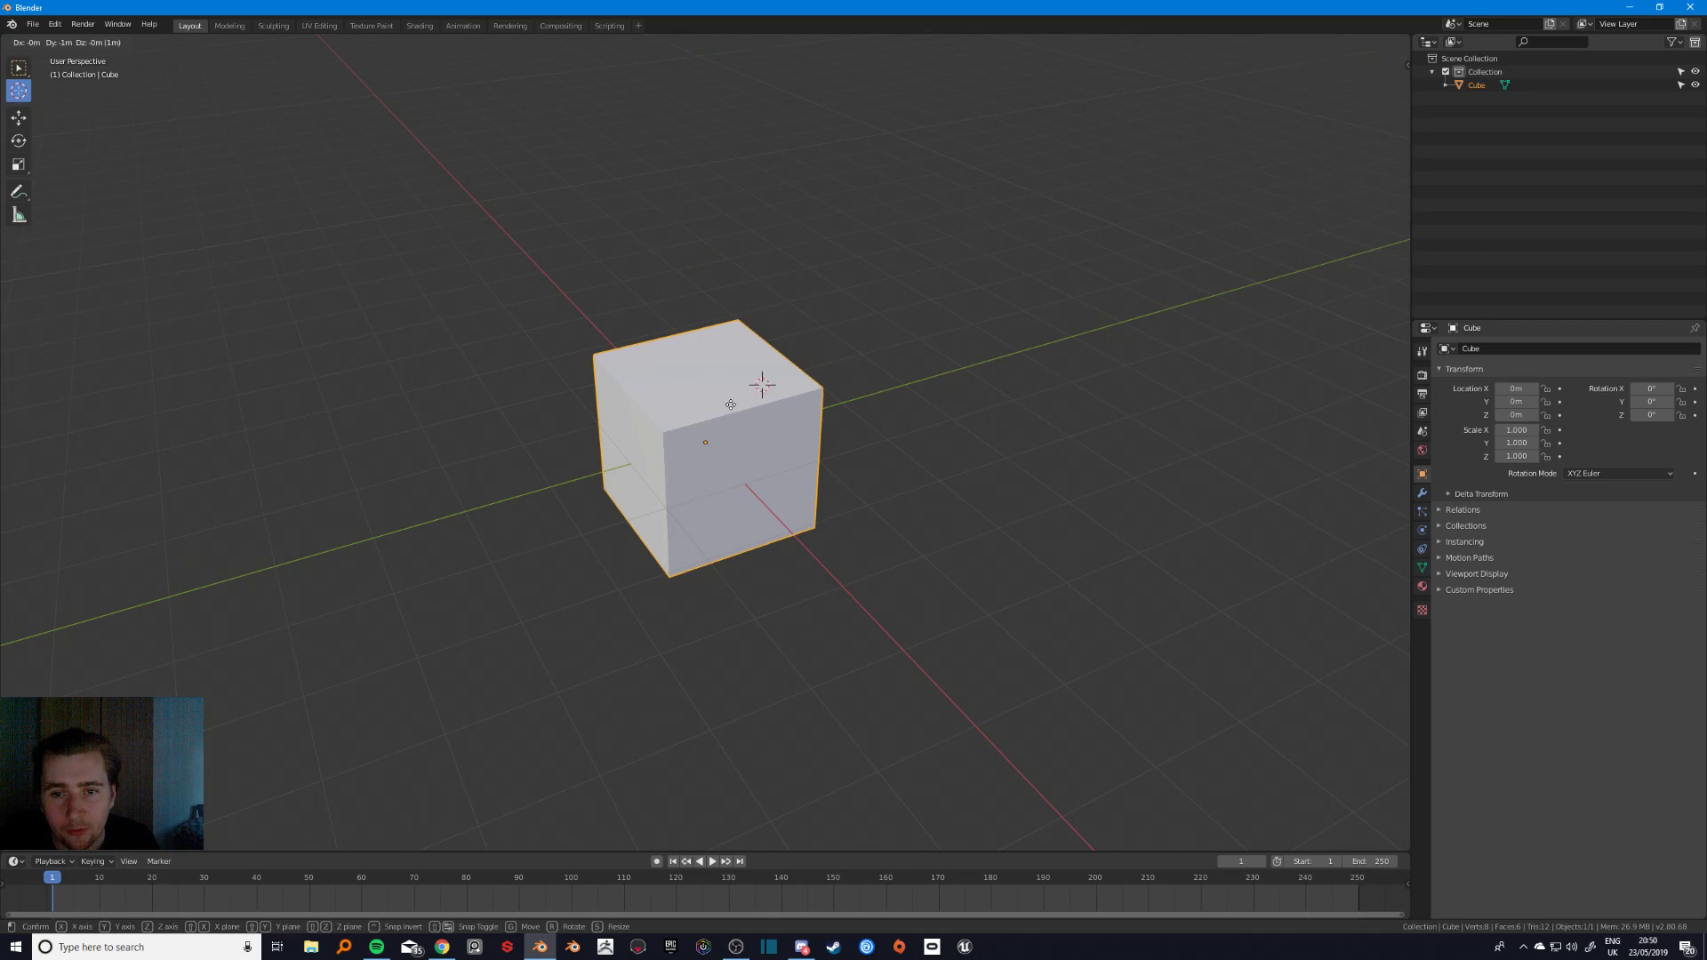
pyautogui.moveTo(718, 411); pyautogui.dragTo(677, 389)
pyautogui.moveTo(609, 384); pyautogui.dragTo(680, 364, button='middle')
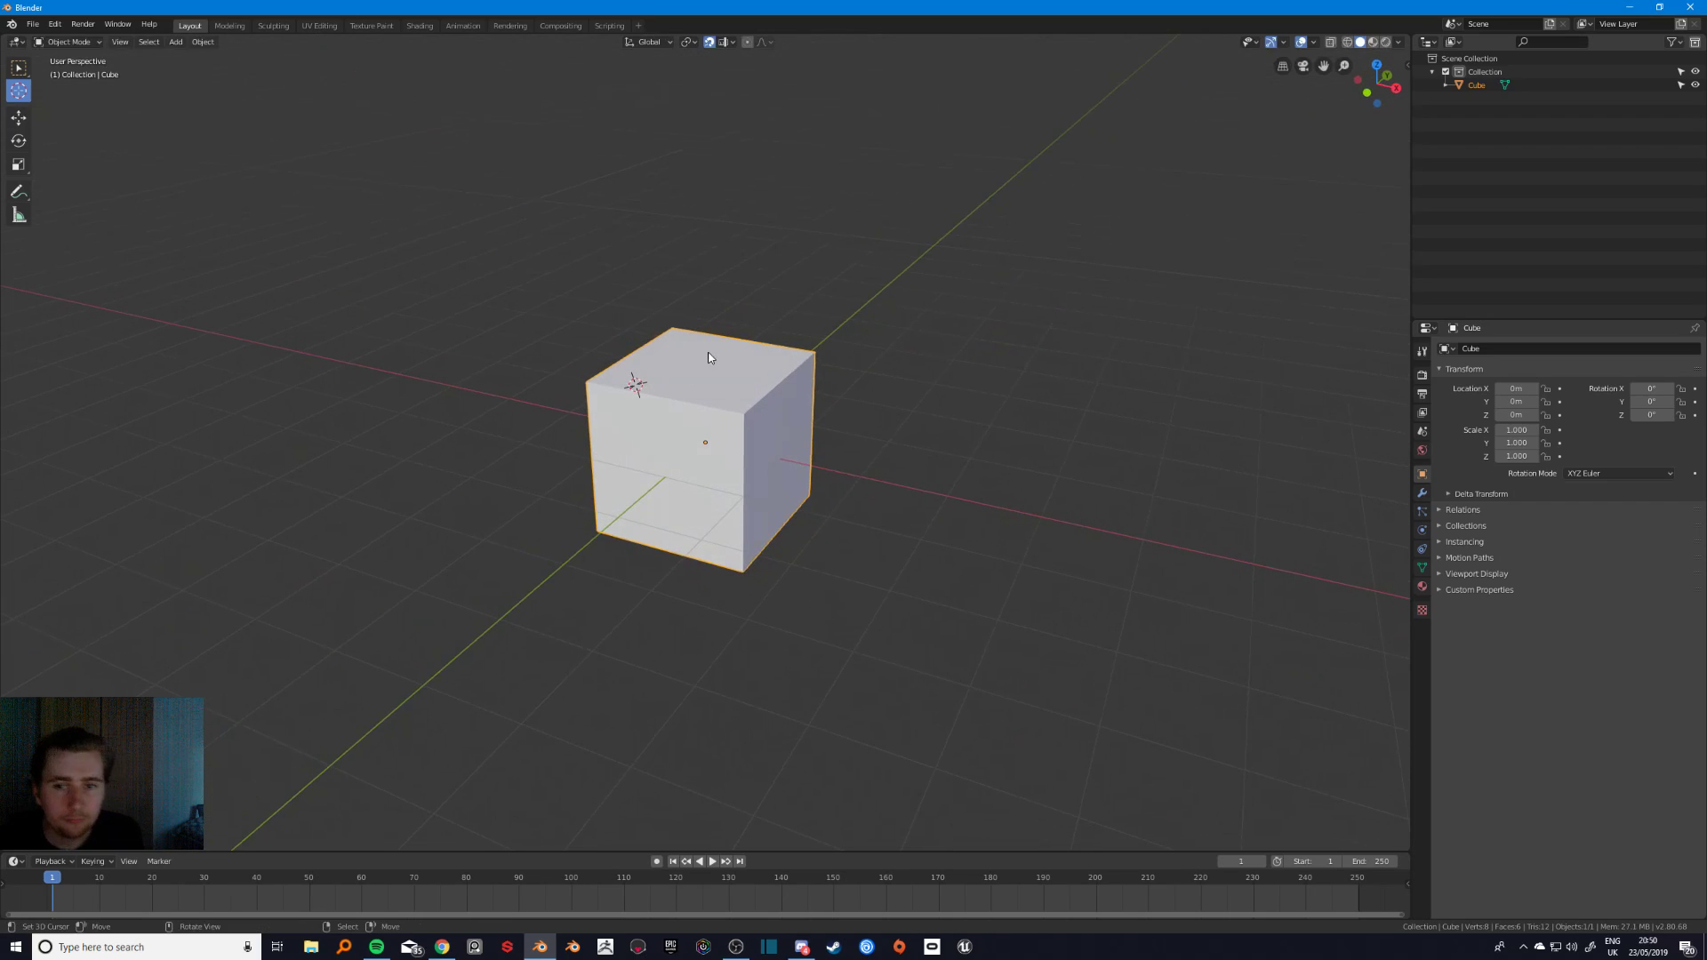
pyautogui.moveTo(711, 357); pyautogui.dragTo(742, 411)
pyautogui.hotkey('shift', 's')
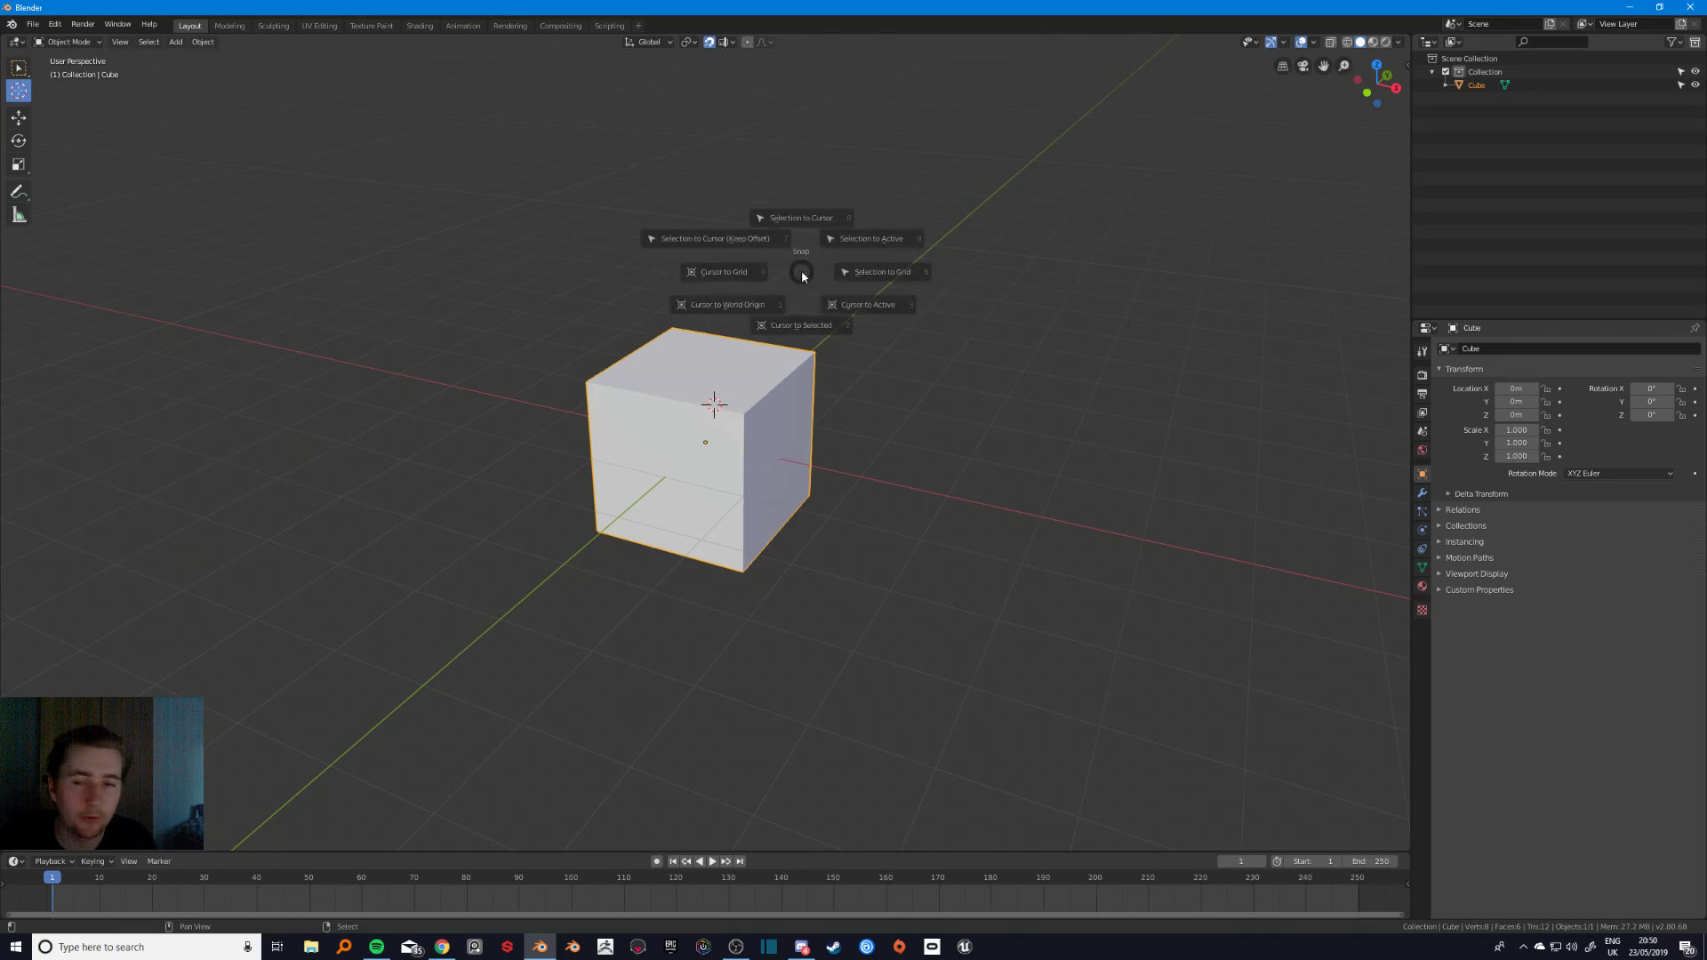
pyautogui.press('Escape')
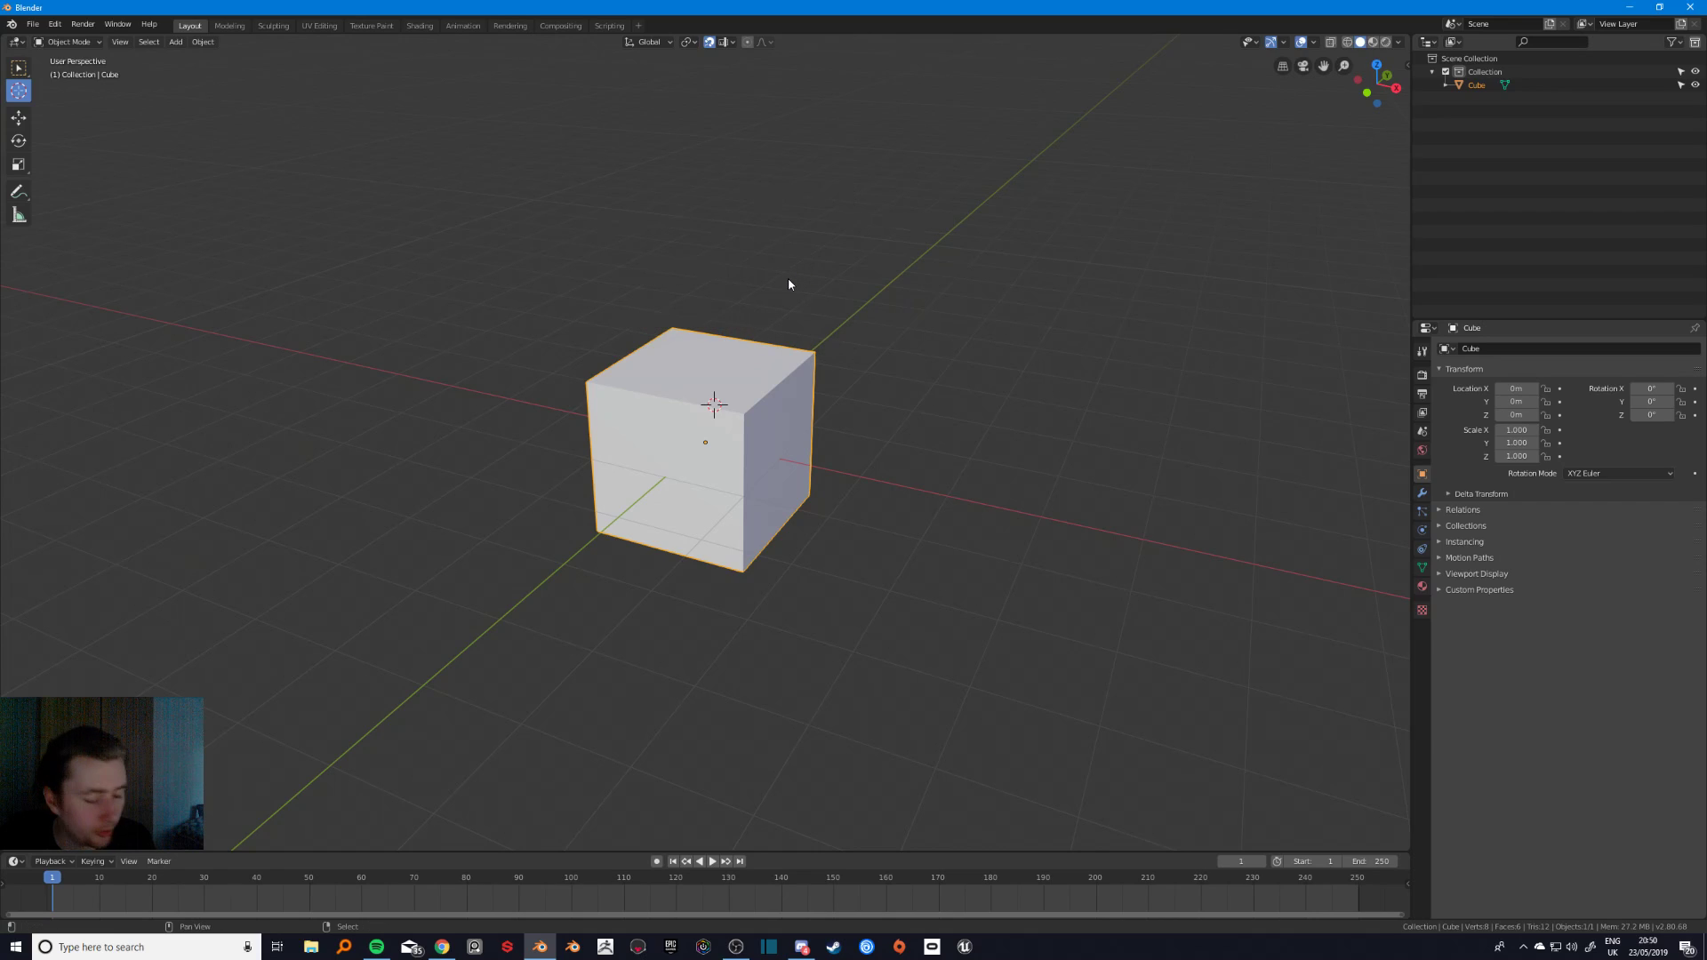
pyautogui.hotkey('shift', 's')
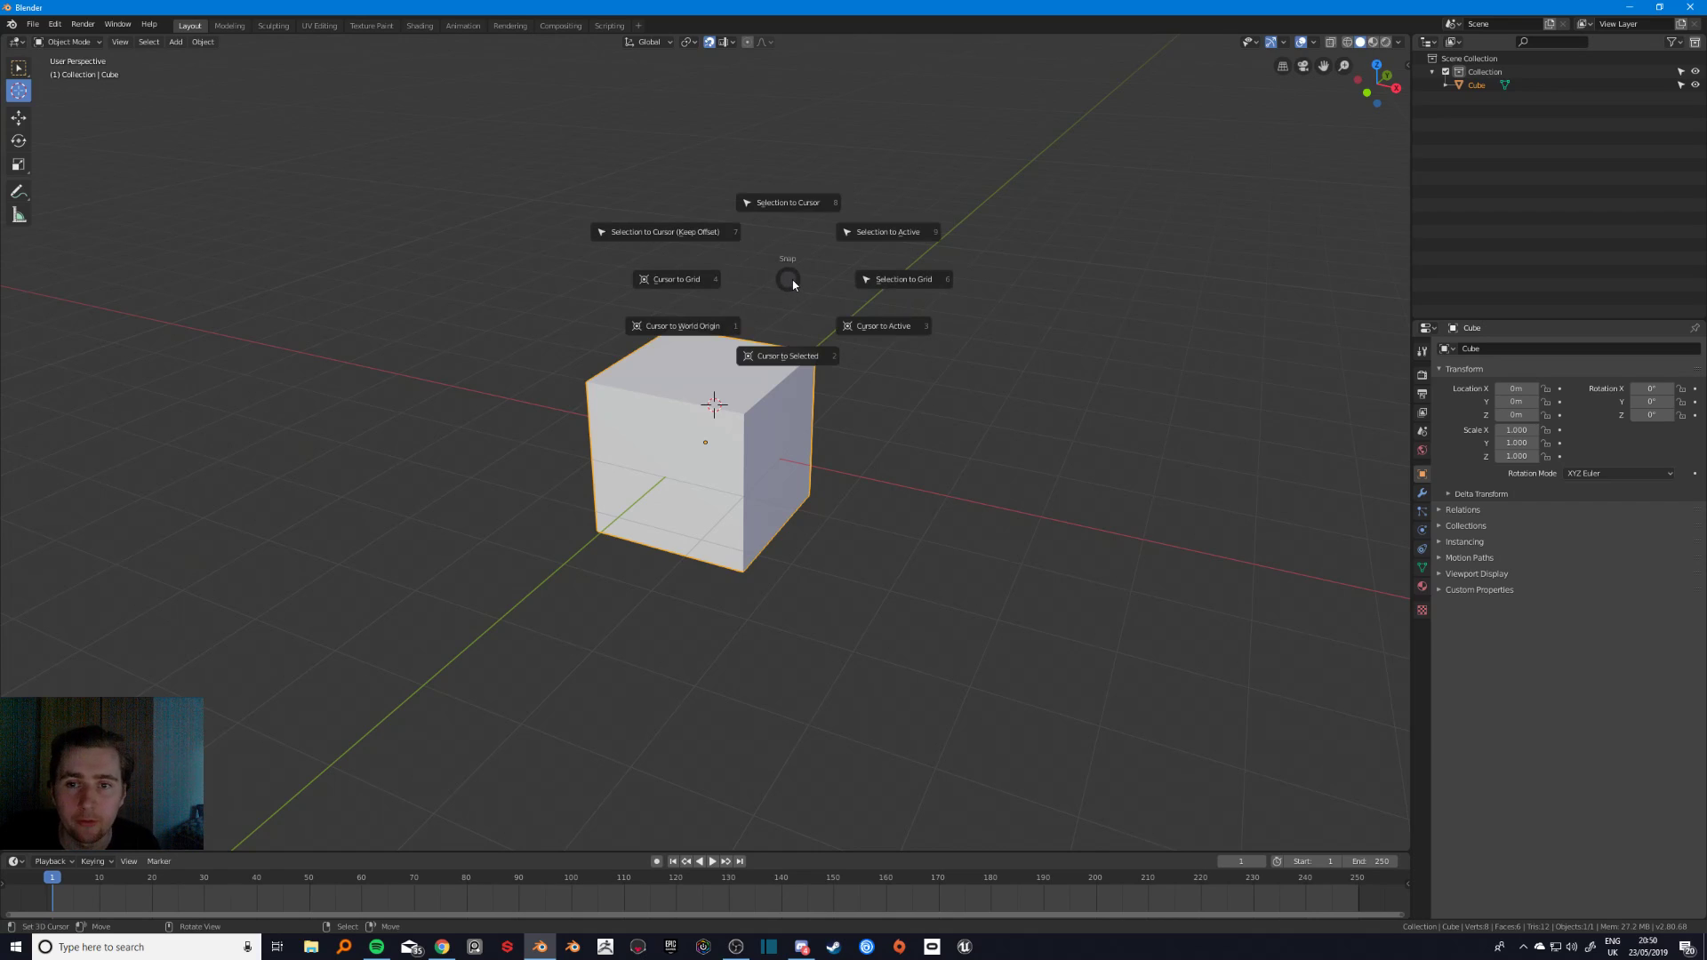
pyautogui.press('Escape')
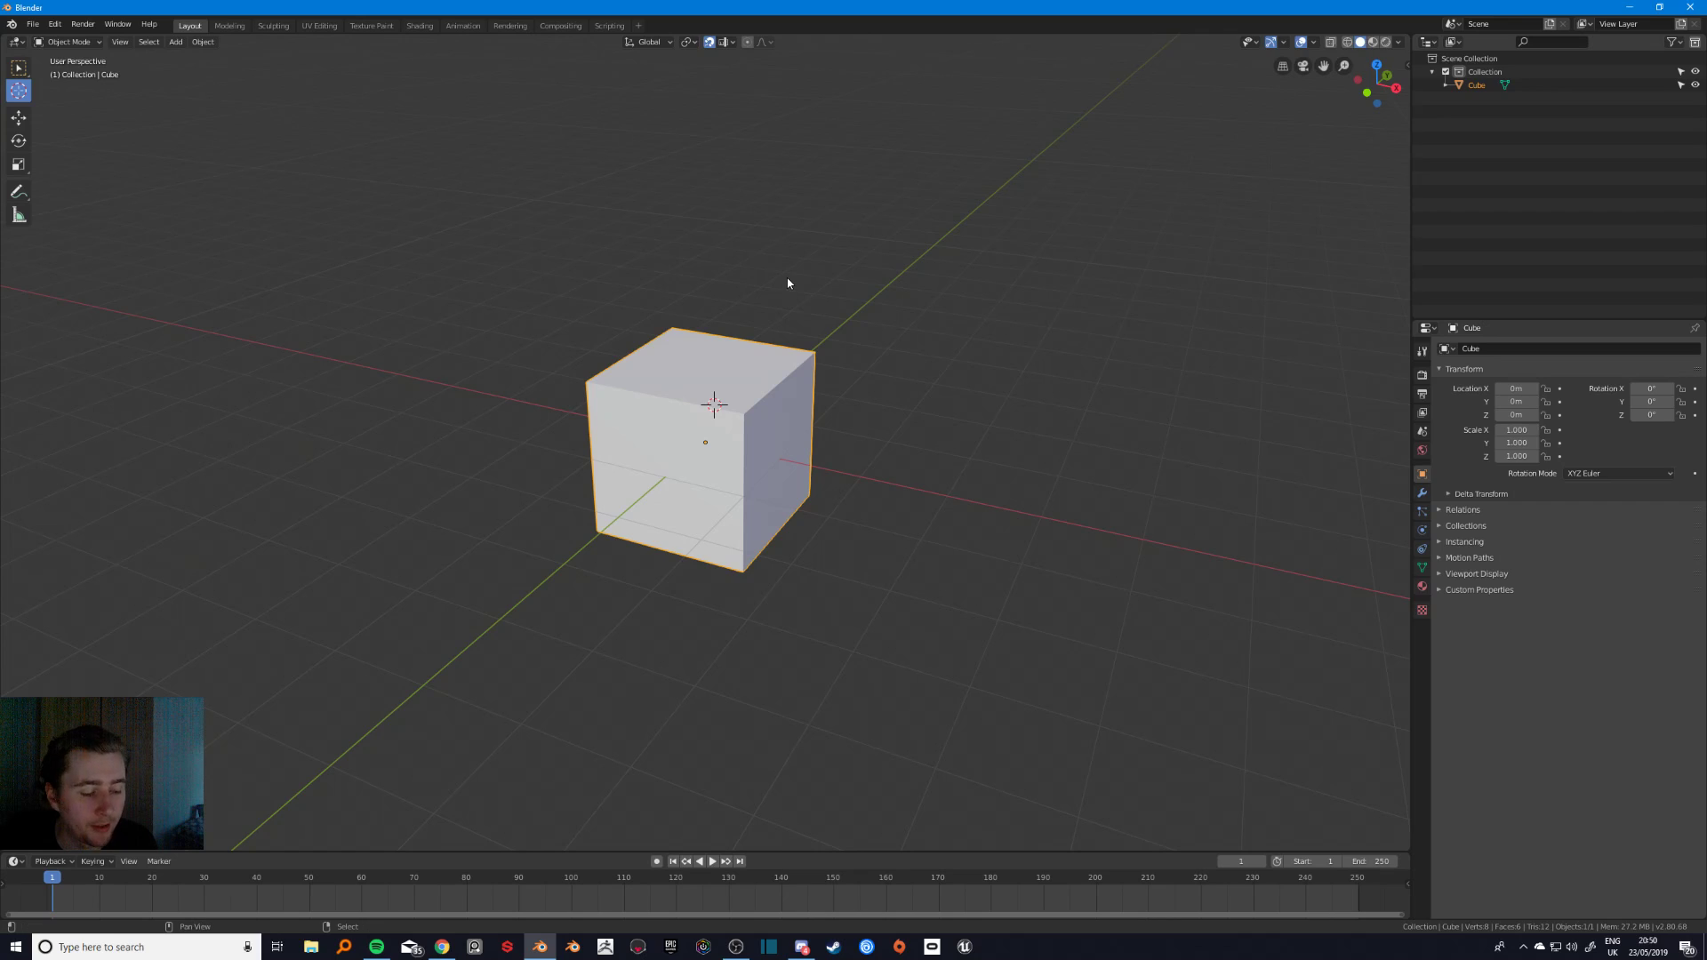
pyautogui.hotkey('shift', 's')
pyautogui.press('Escape')
# - Show the viewport sidebar and enable the Screencast Keys overlay, collapsing its settings
pyautogui.press('n')
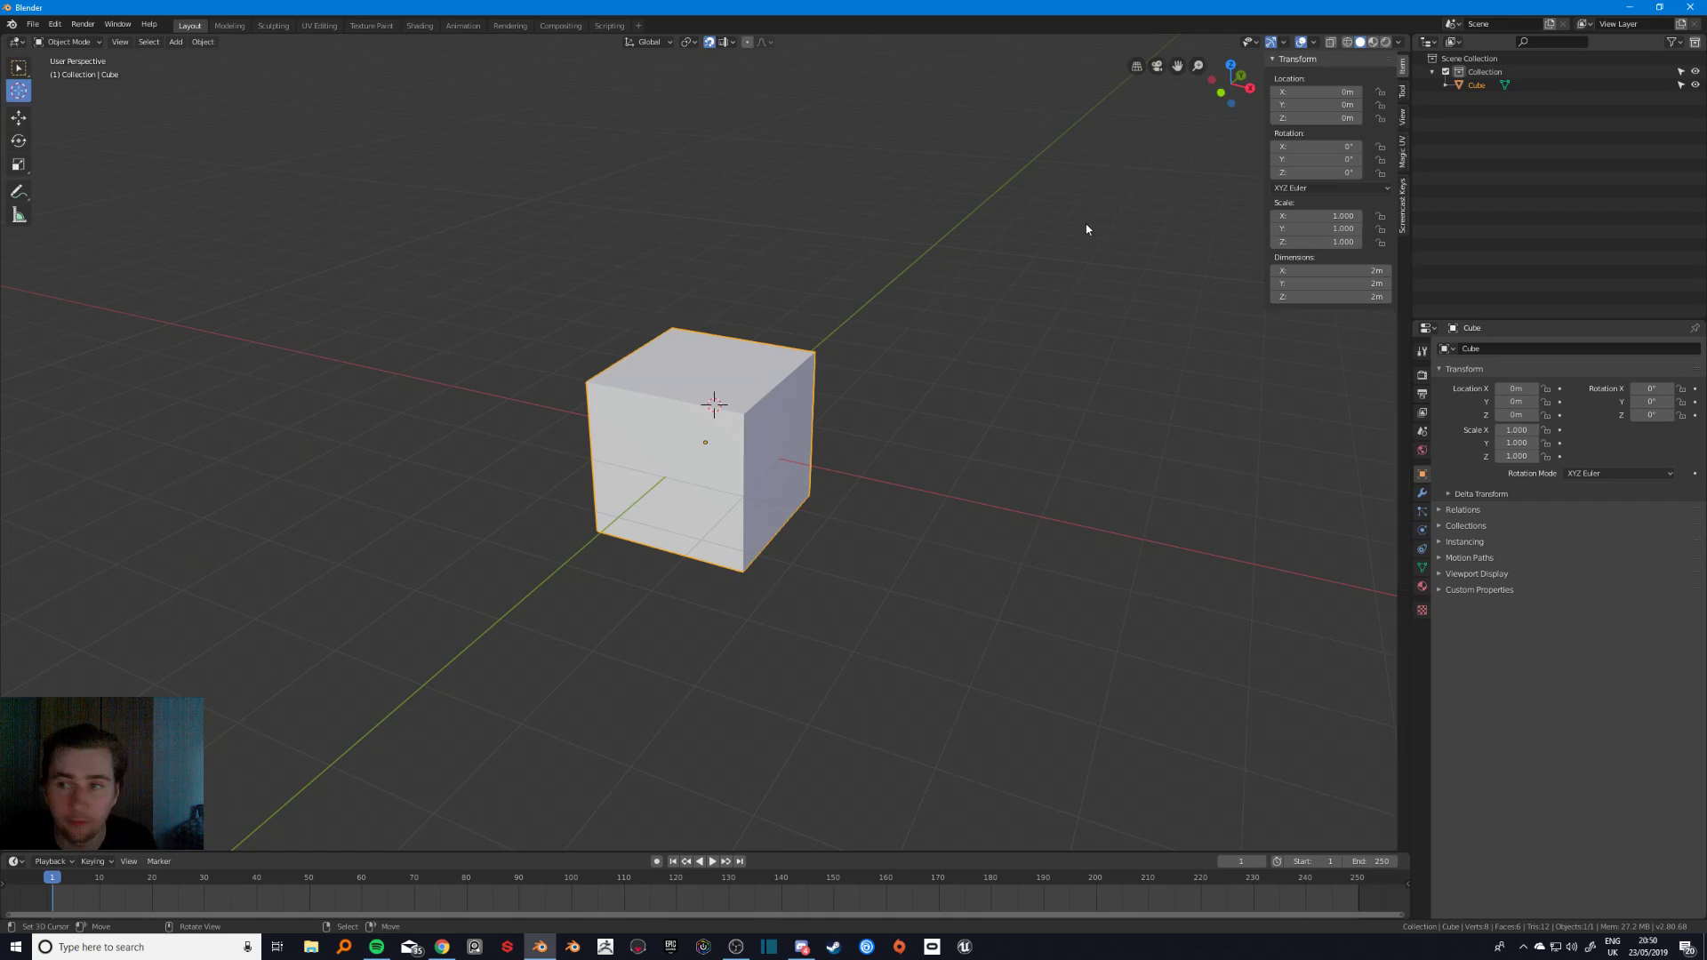
pyautogui.click(1403, 218)
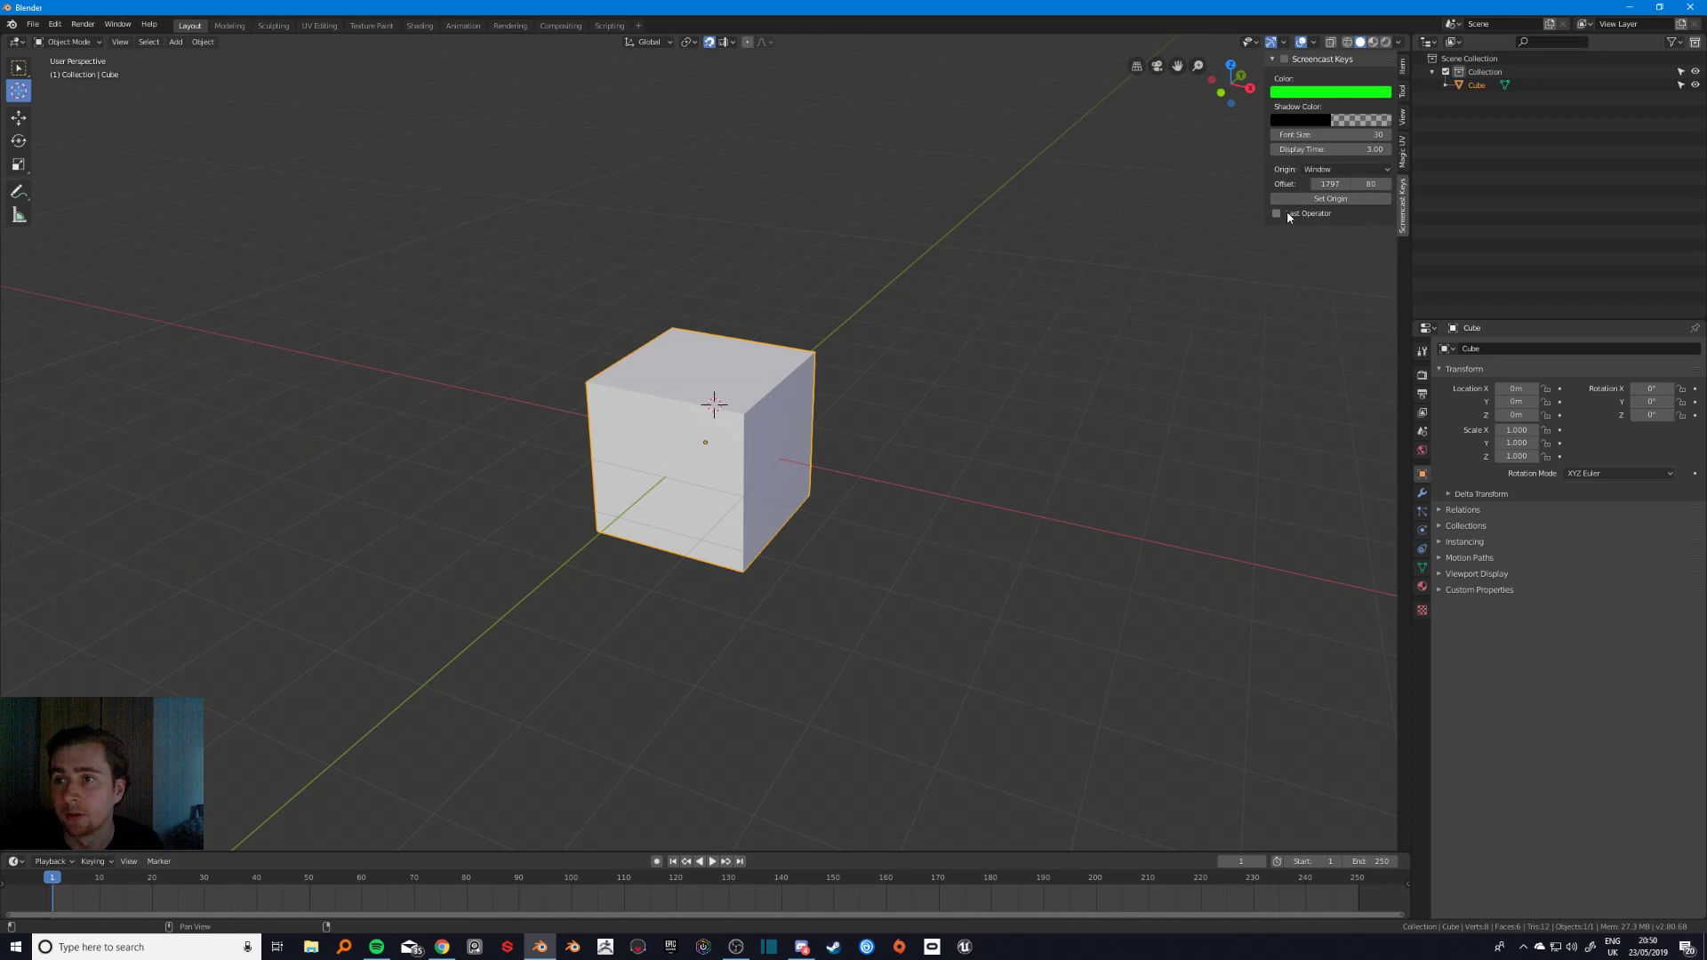
pyautogui.click(1277, 61)
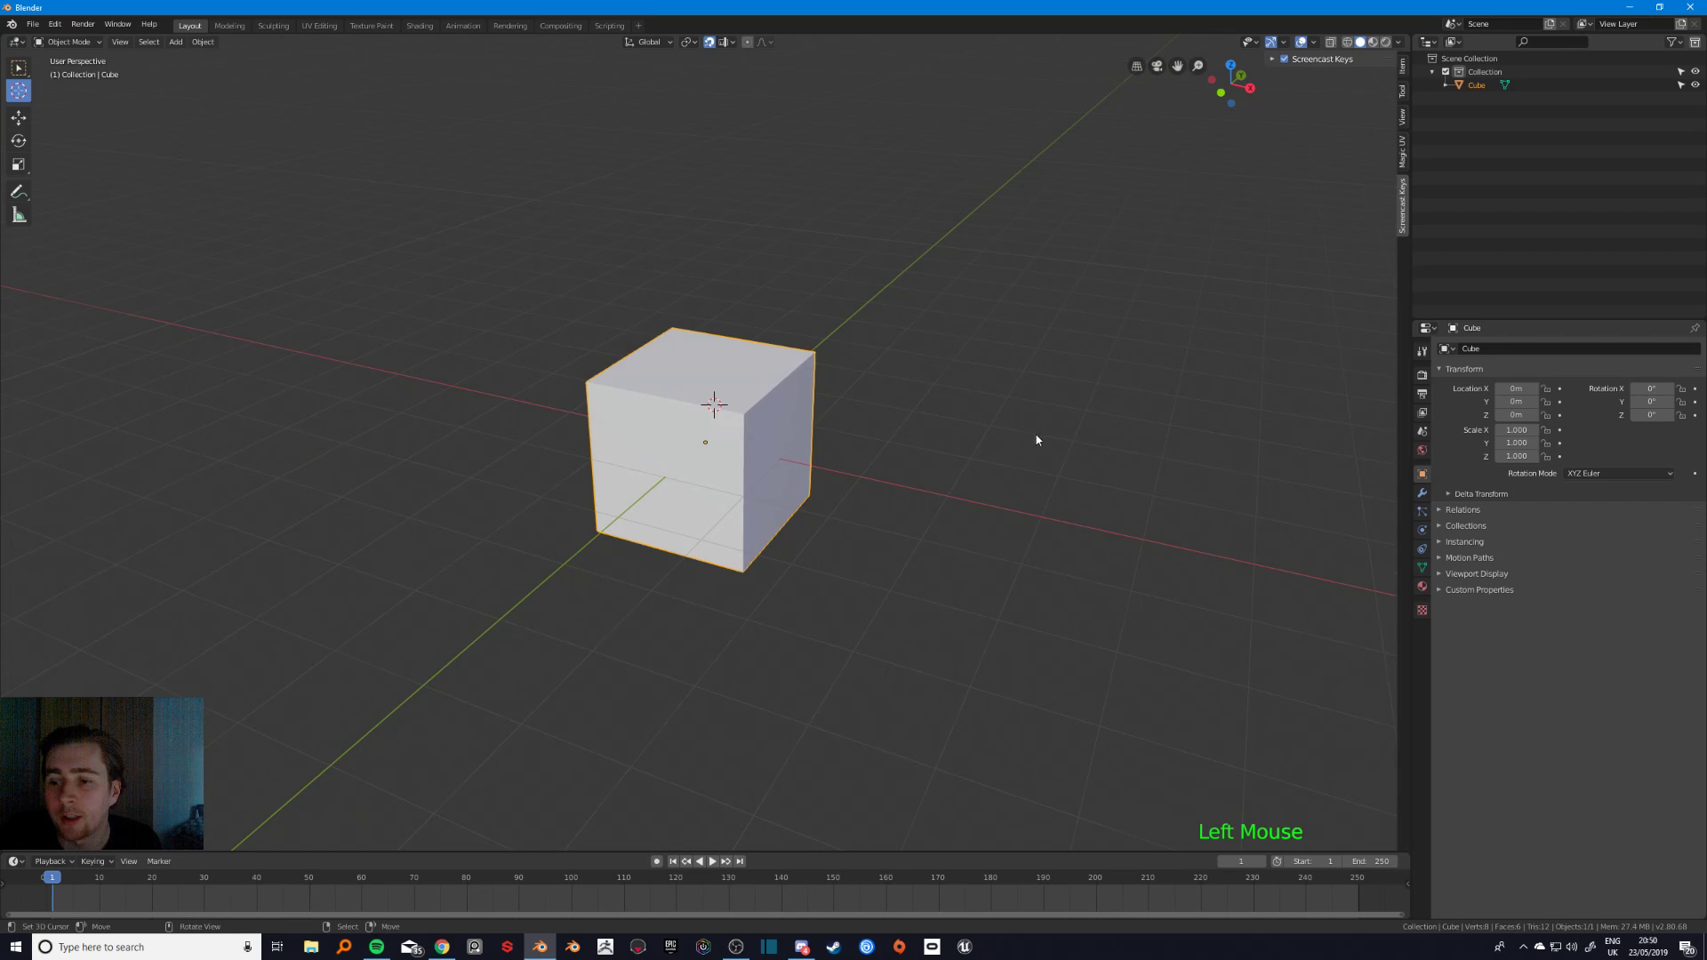
# - Move the 3D cursor with snapping on, across the cube and out beside it
pyautogui.moveTo(1036, 439); pyautogui.dragTo(1028, 438, button='middle')
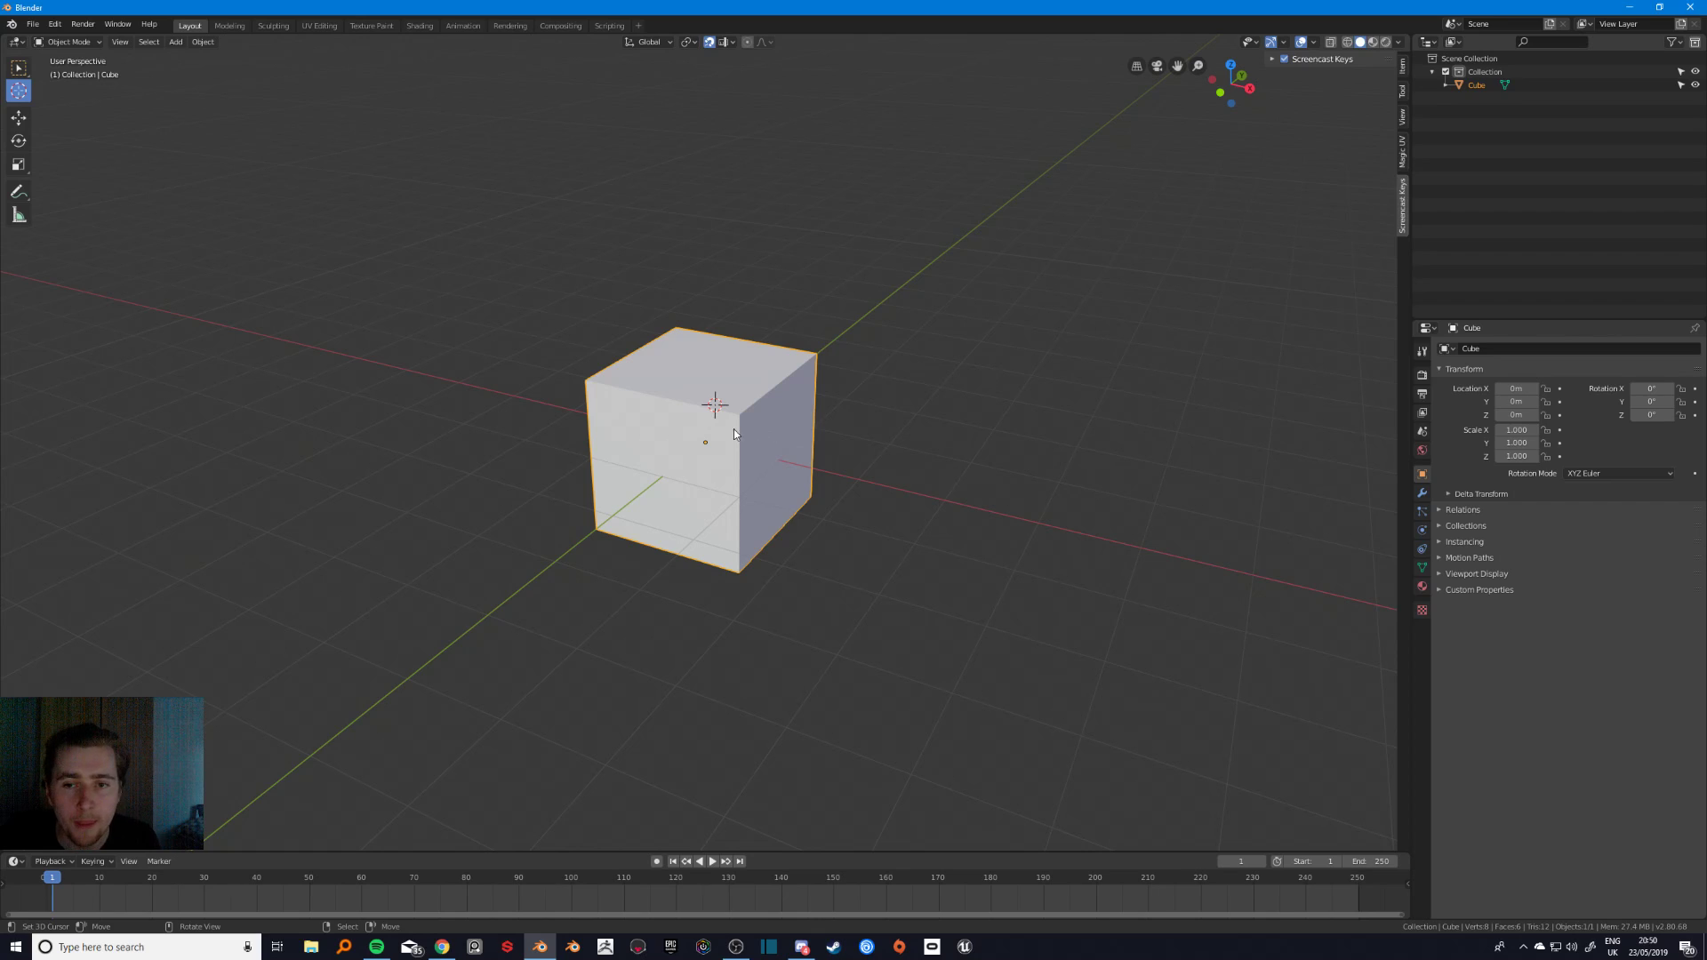
pyautogui.moveTo(690, 382); pyautogui.dragTo(643, 393, button='middle')
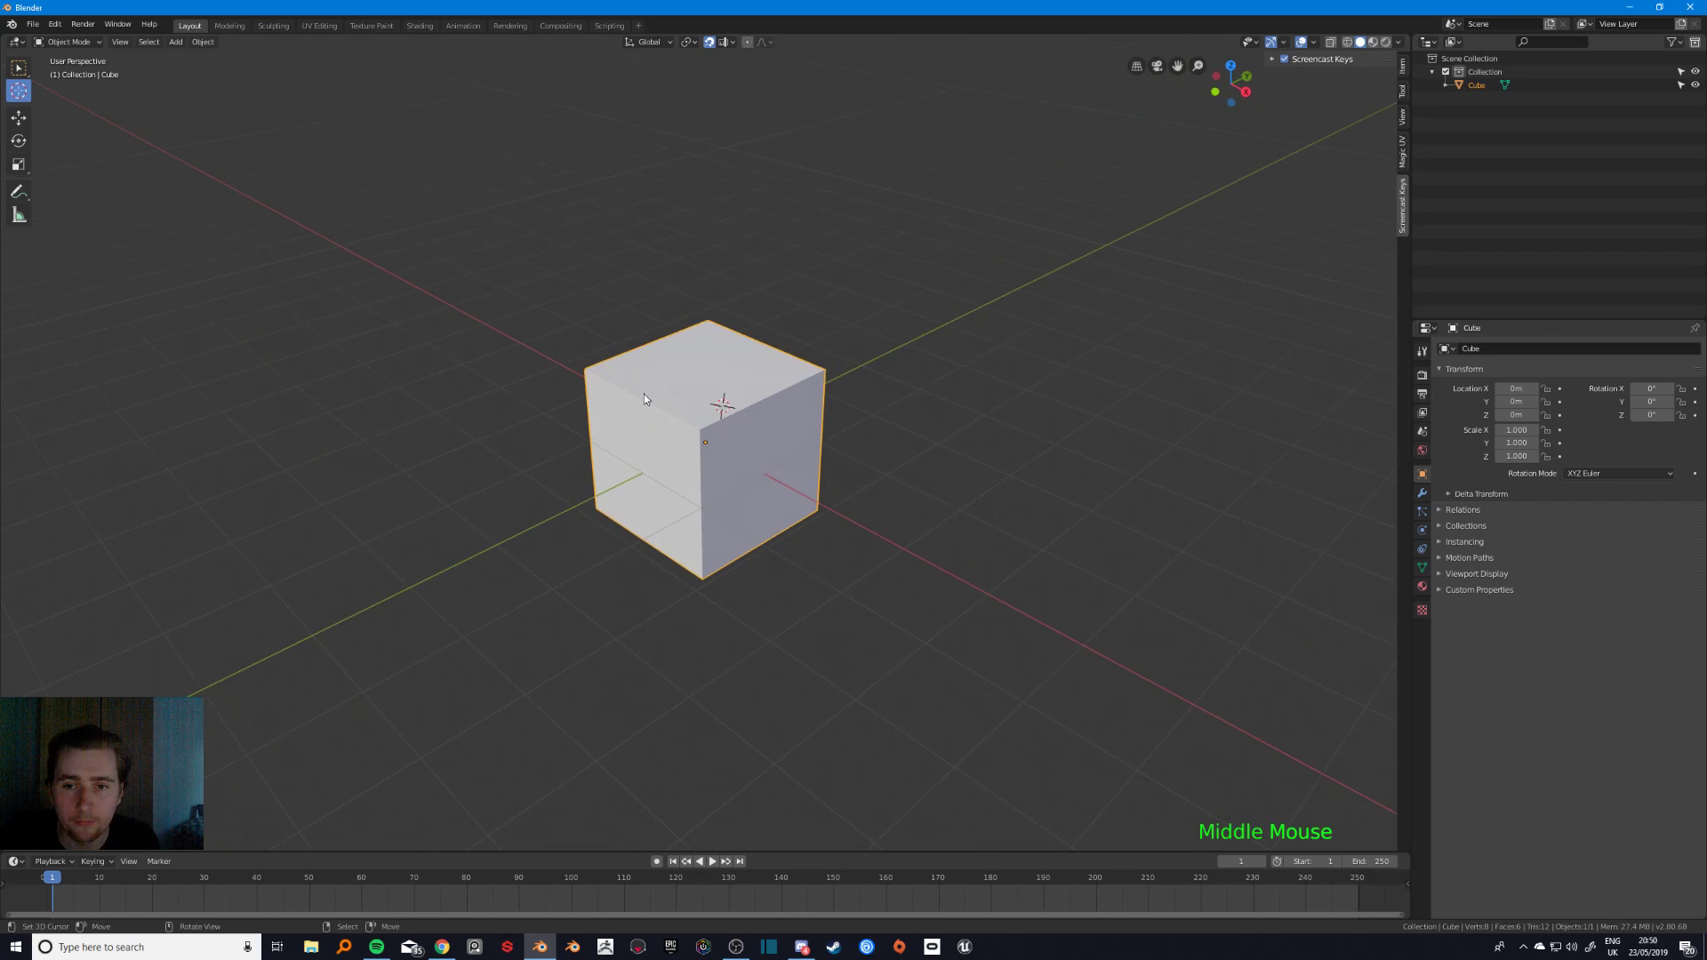
pyautogui.moveTo(643, 393); pyautogui.dragTo(714, 445)
pyautogui.moveTo(714, 445); pyautogui.dragTo(681, 421, button='middle')
pyautogui.moveTo(567, 393); pyautogui.dragTo(579, 351)
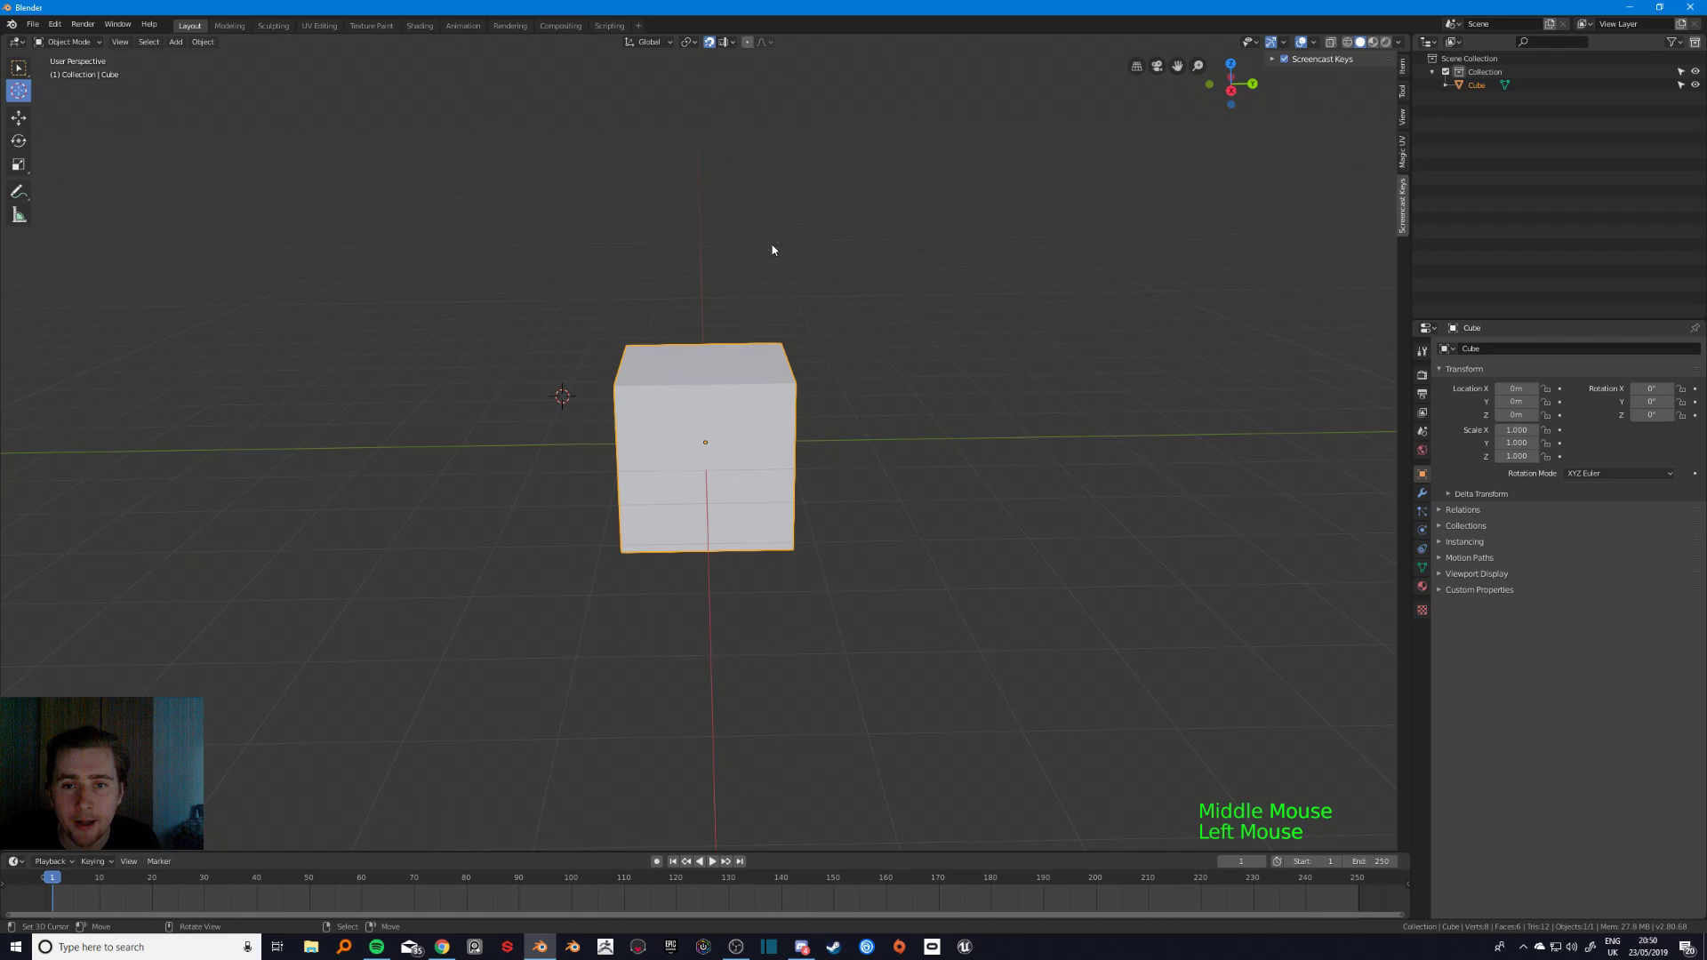
# - Turn snapping off to place the 3D cursor freely, and re-enable it to move the cursor onto the cube's upper front edge
pyautogui.moveTo(863, 243); pyautogui.dragTo(351, 136)
pyautogui.click(708, 43)
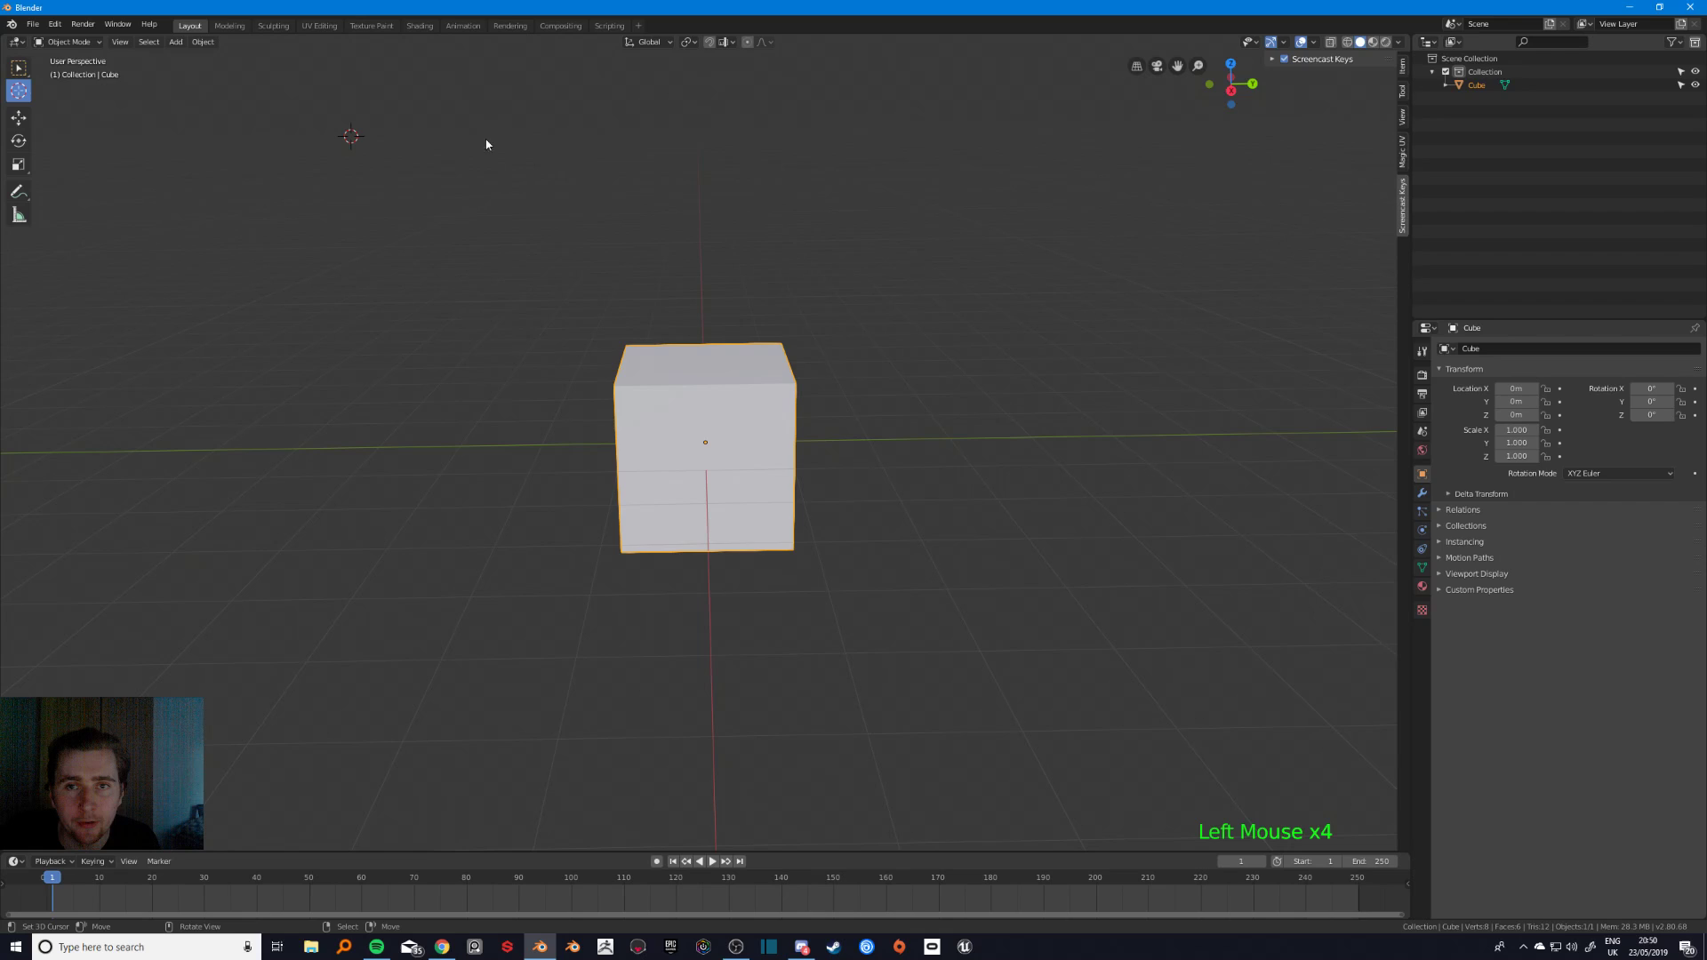
pyautogui.click(709, 43)
pyautogui.moveTo(386, 200); pyautogui.dragTo(658, 388)
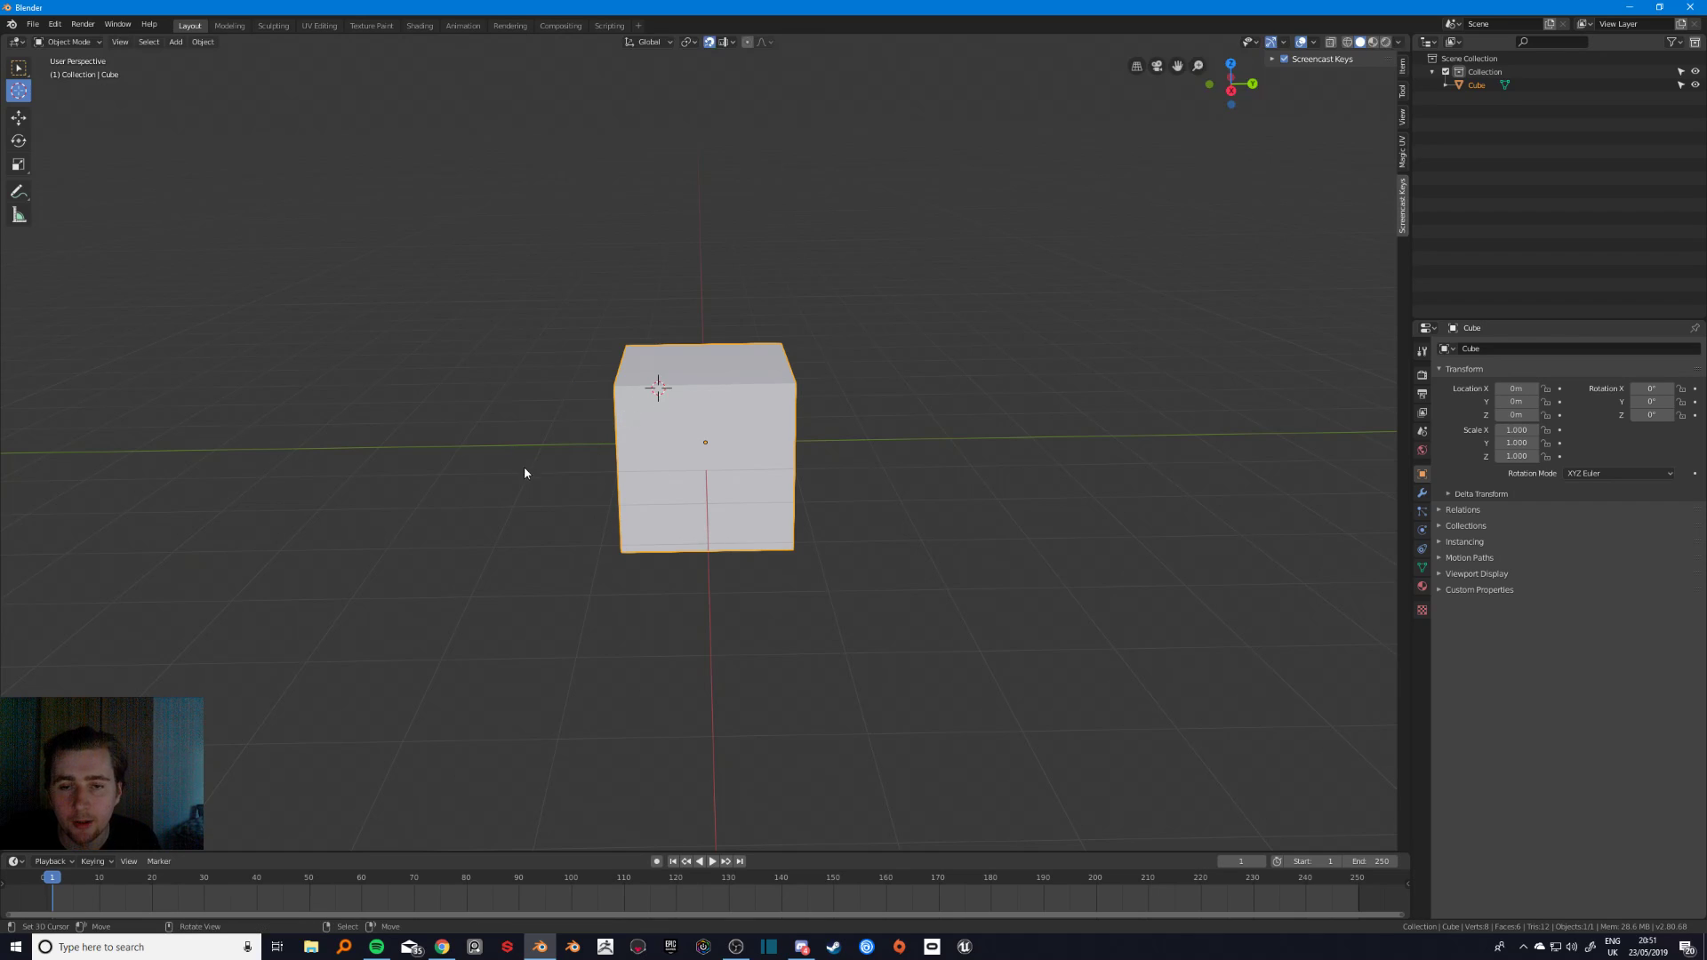
# - Snap the 3D cursor to the cube's origin using Cursor to Active and Cursor to Selected
pyautogui.moveTo(525, 473); pyautogui.dragTo(637, 462, button='middle')
pyautogui.scroll(2, 693, 441)
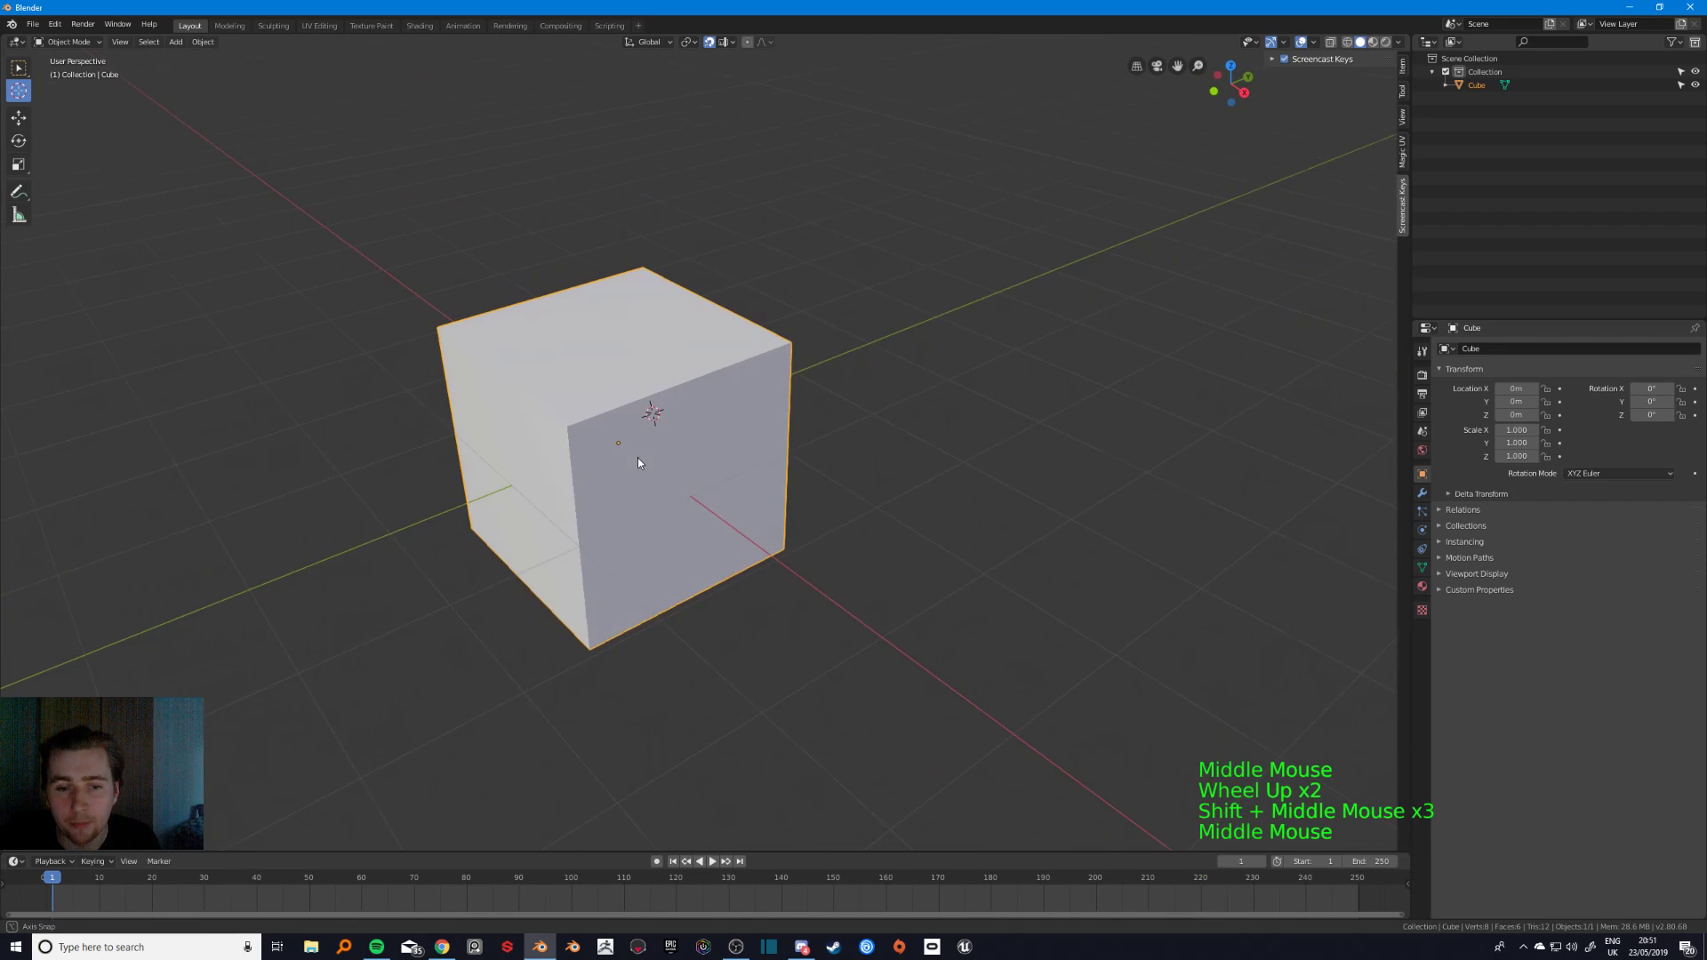
pyautogui.hotkey('shift', 's')
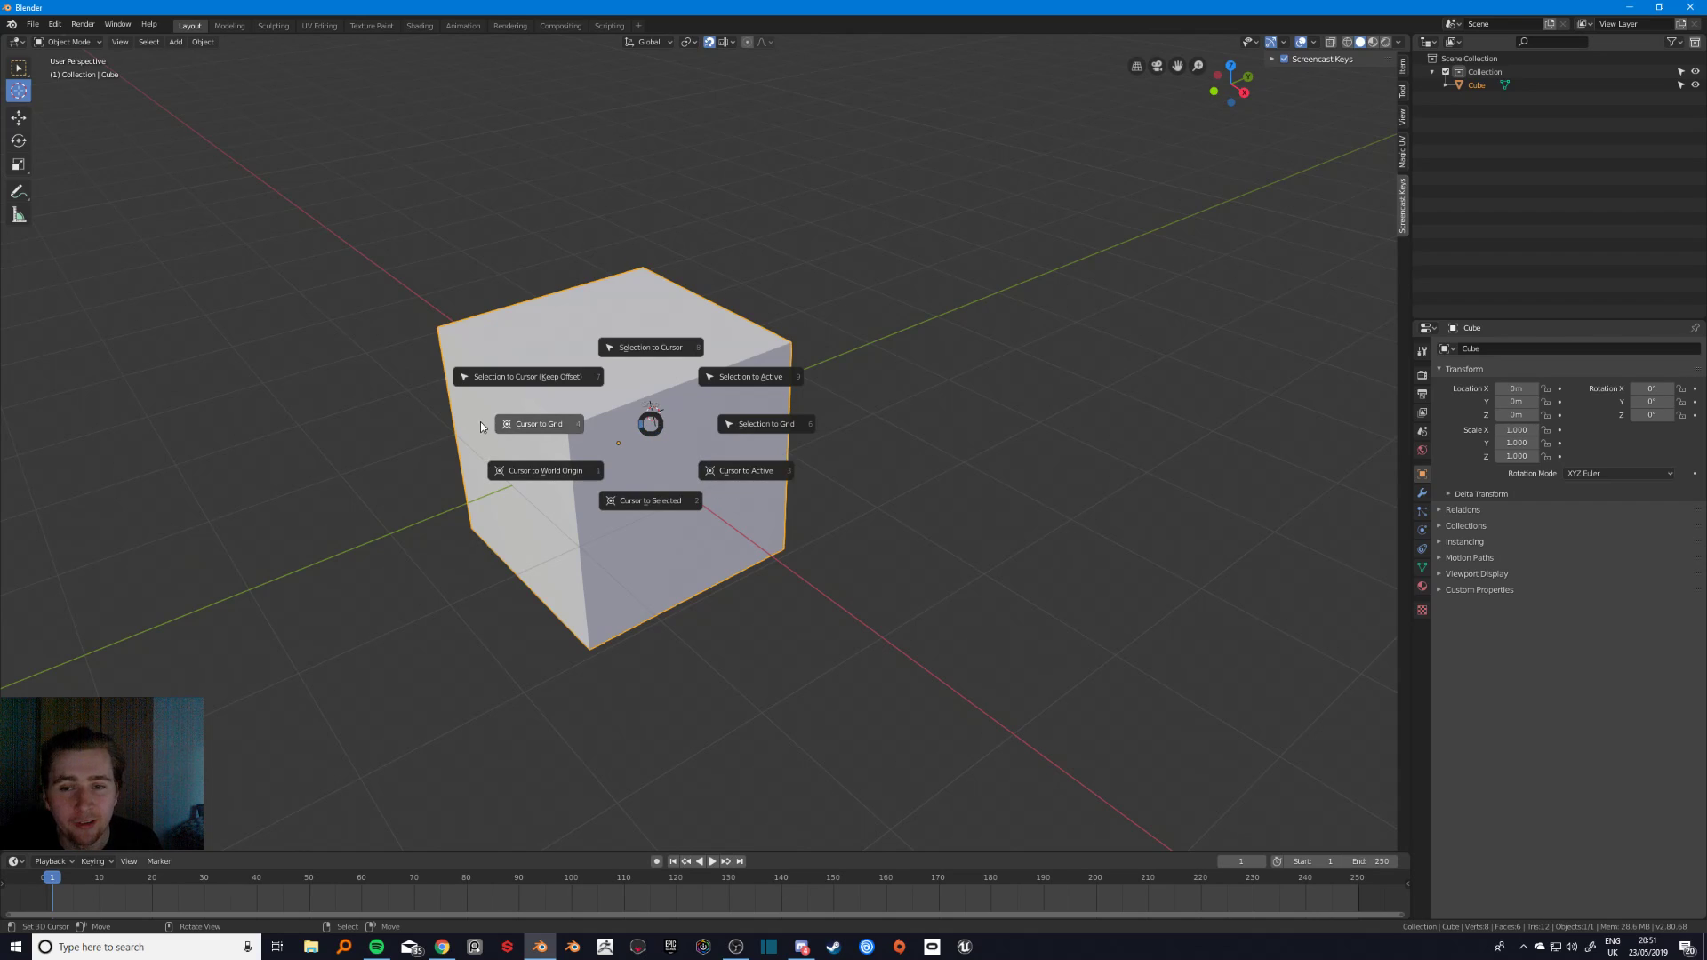
pyautogui.click(742, 473)
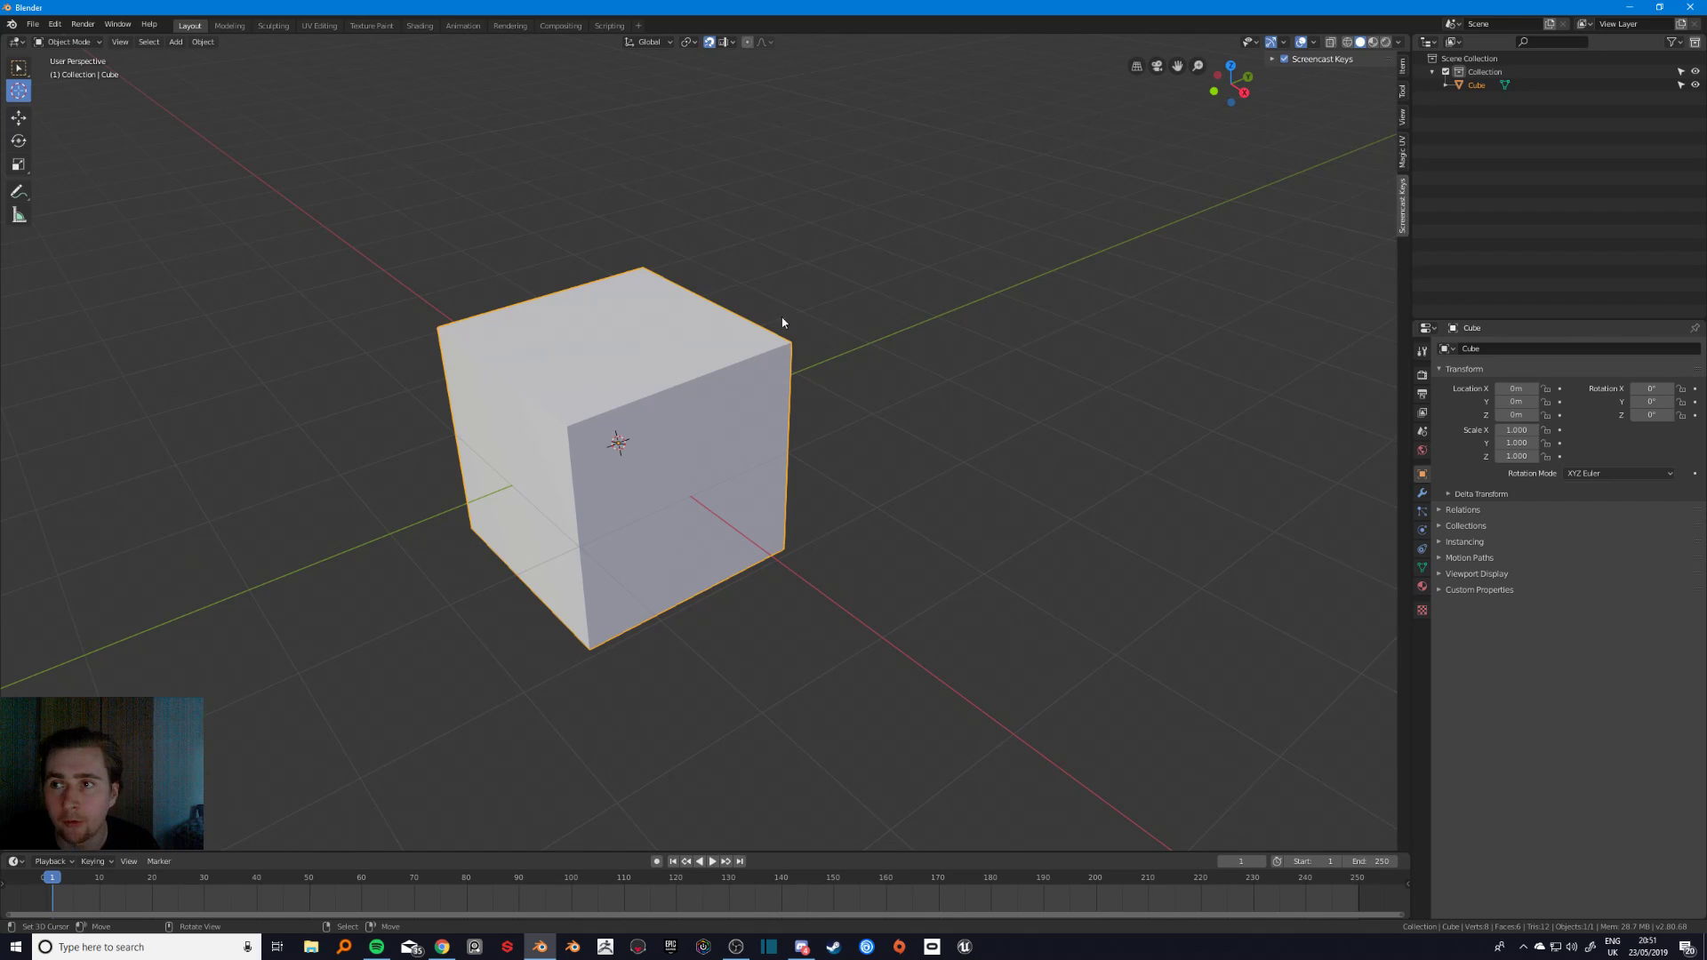
pyautogui.hotkey('shift', 's')
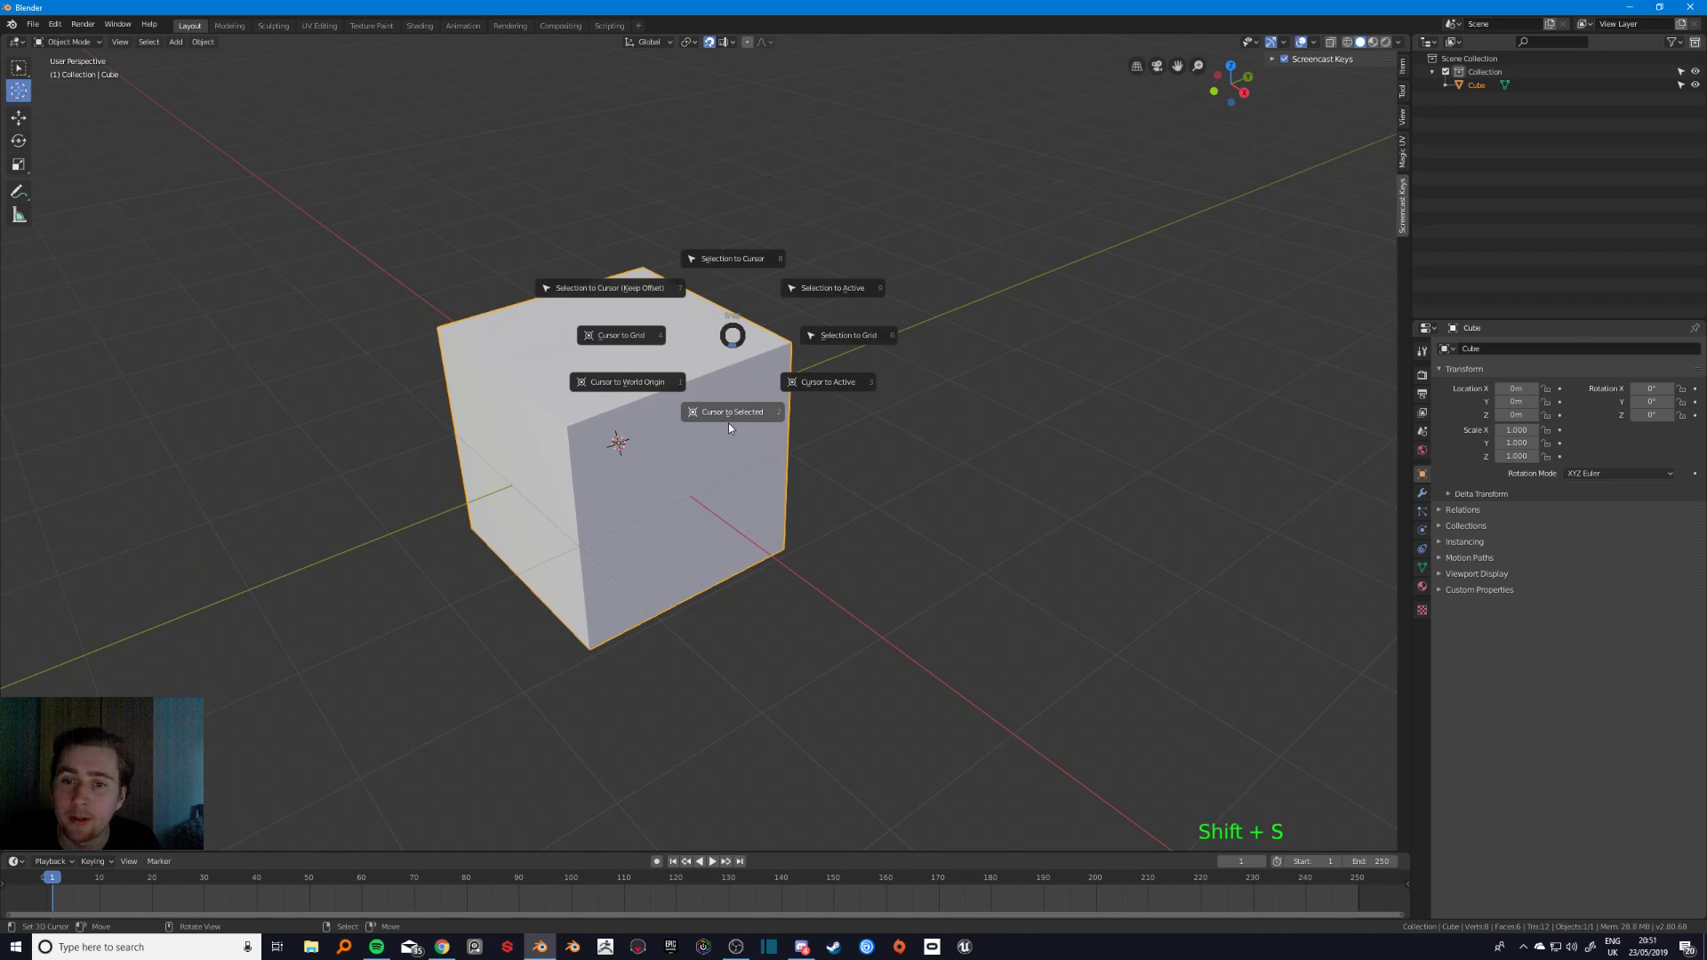
pyautogui.click(733, 424)
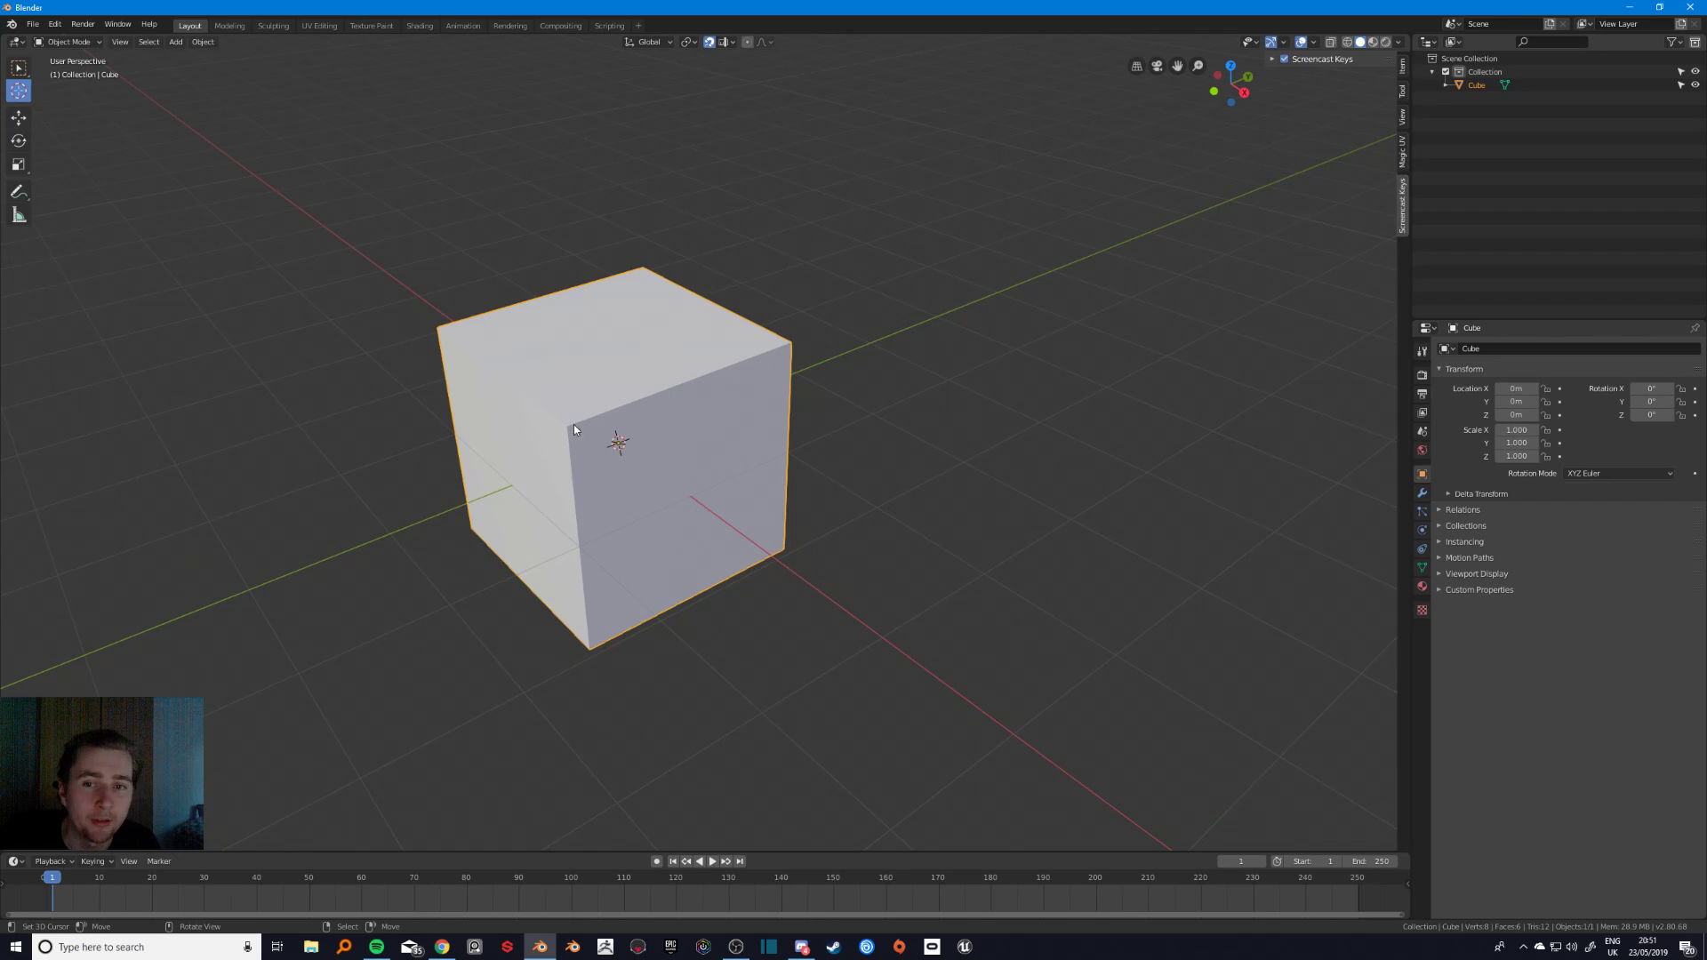
# - Duplicate the cube and place the copy at X 1 m, Y 3 m, Z 1 m
pyautogui.hotkey('shift', 'd')
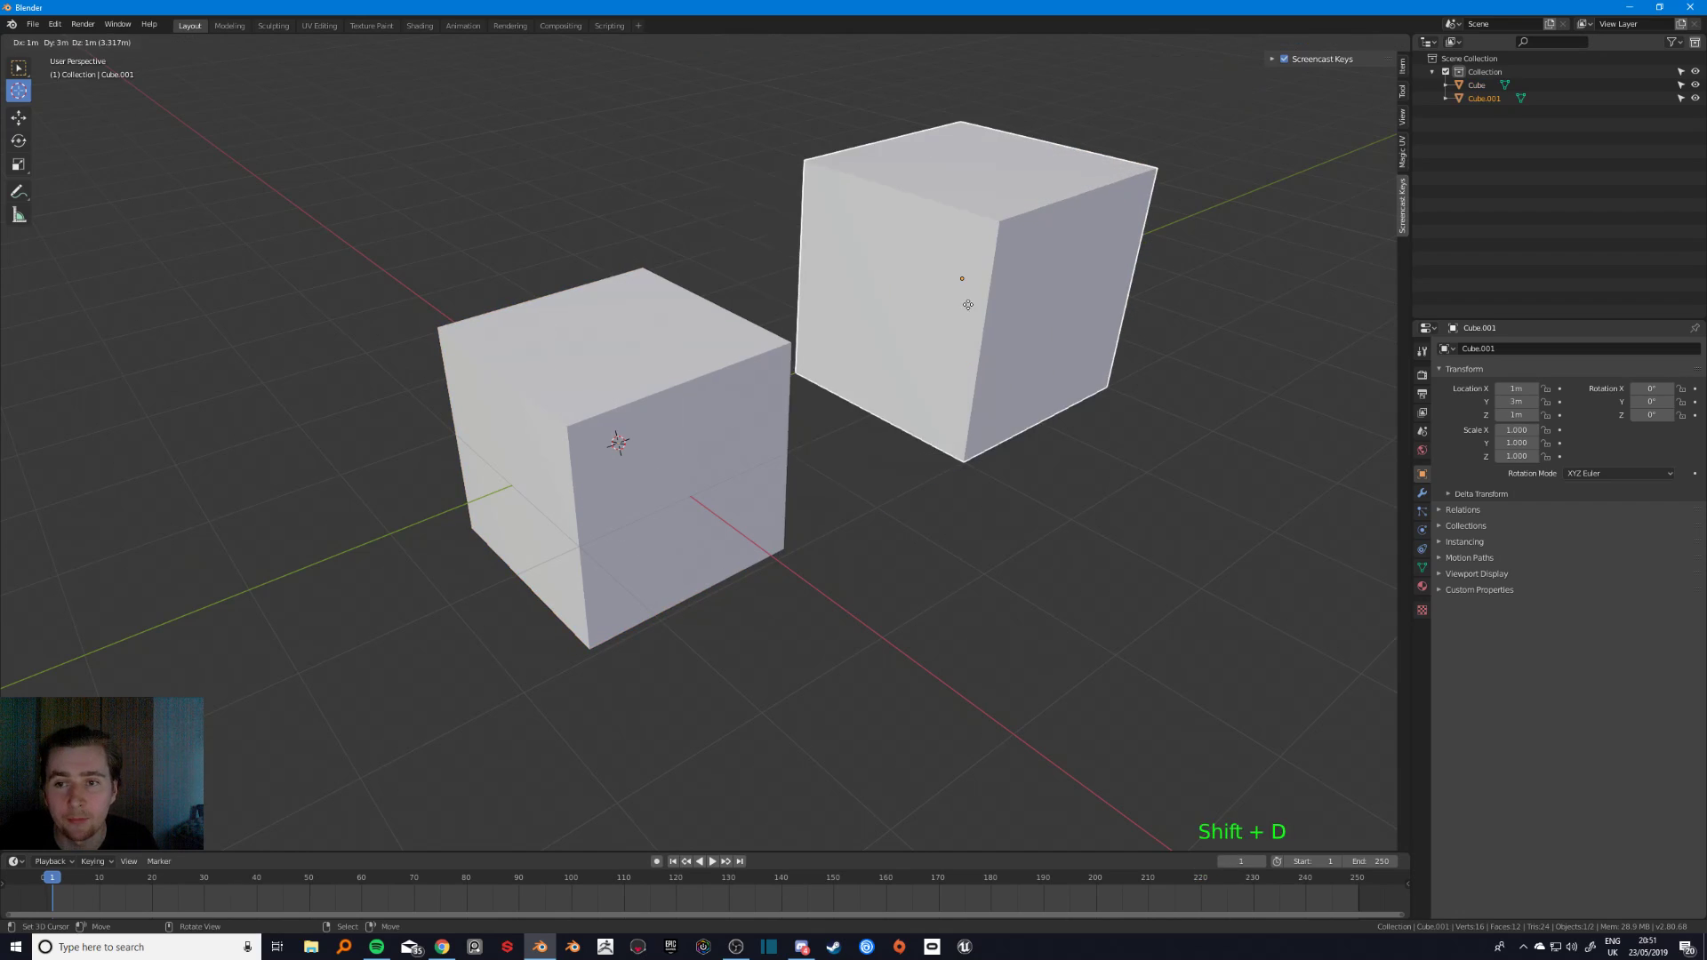
pyautogui.click(968, 289)
pyautogui.rightClick(701, 409)
pyautogui.rightClick(973, 296)
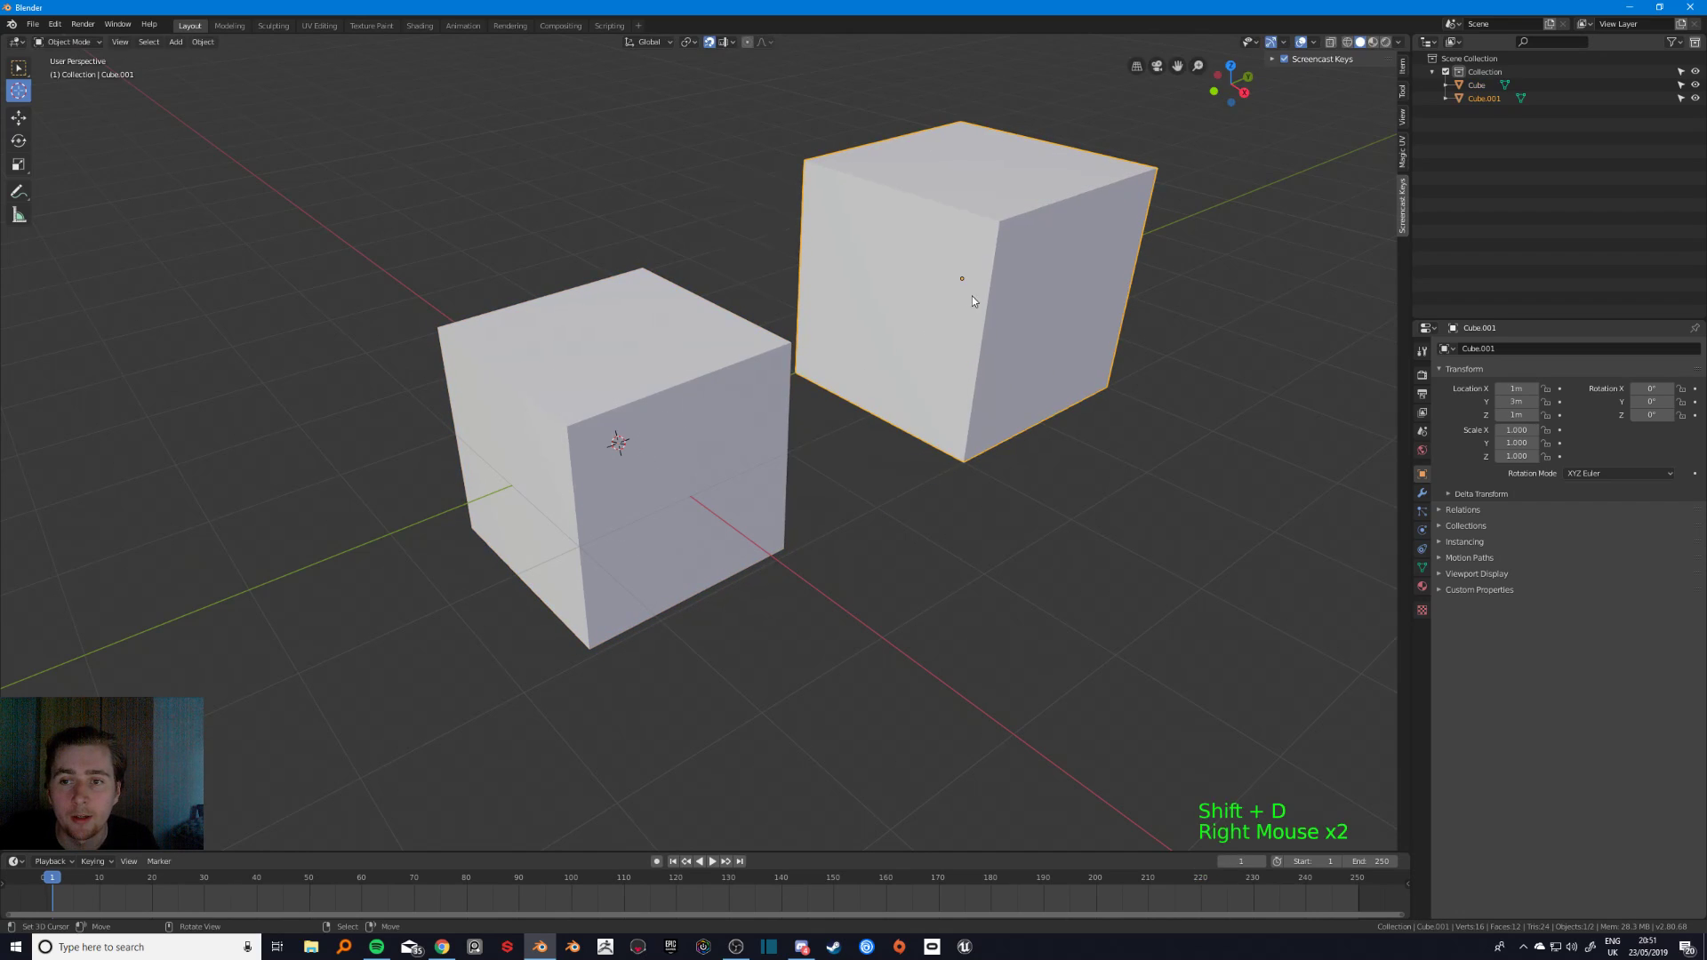
# - Select both cubes with the duplicate as the active object and snap the 3D cursor to it using Cursor to Active
pyautogui.keyDown('shift'); pyautogui.rightClick(706, 379); pyautogui.keyUp('shift')
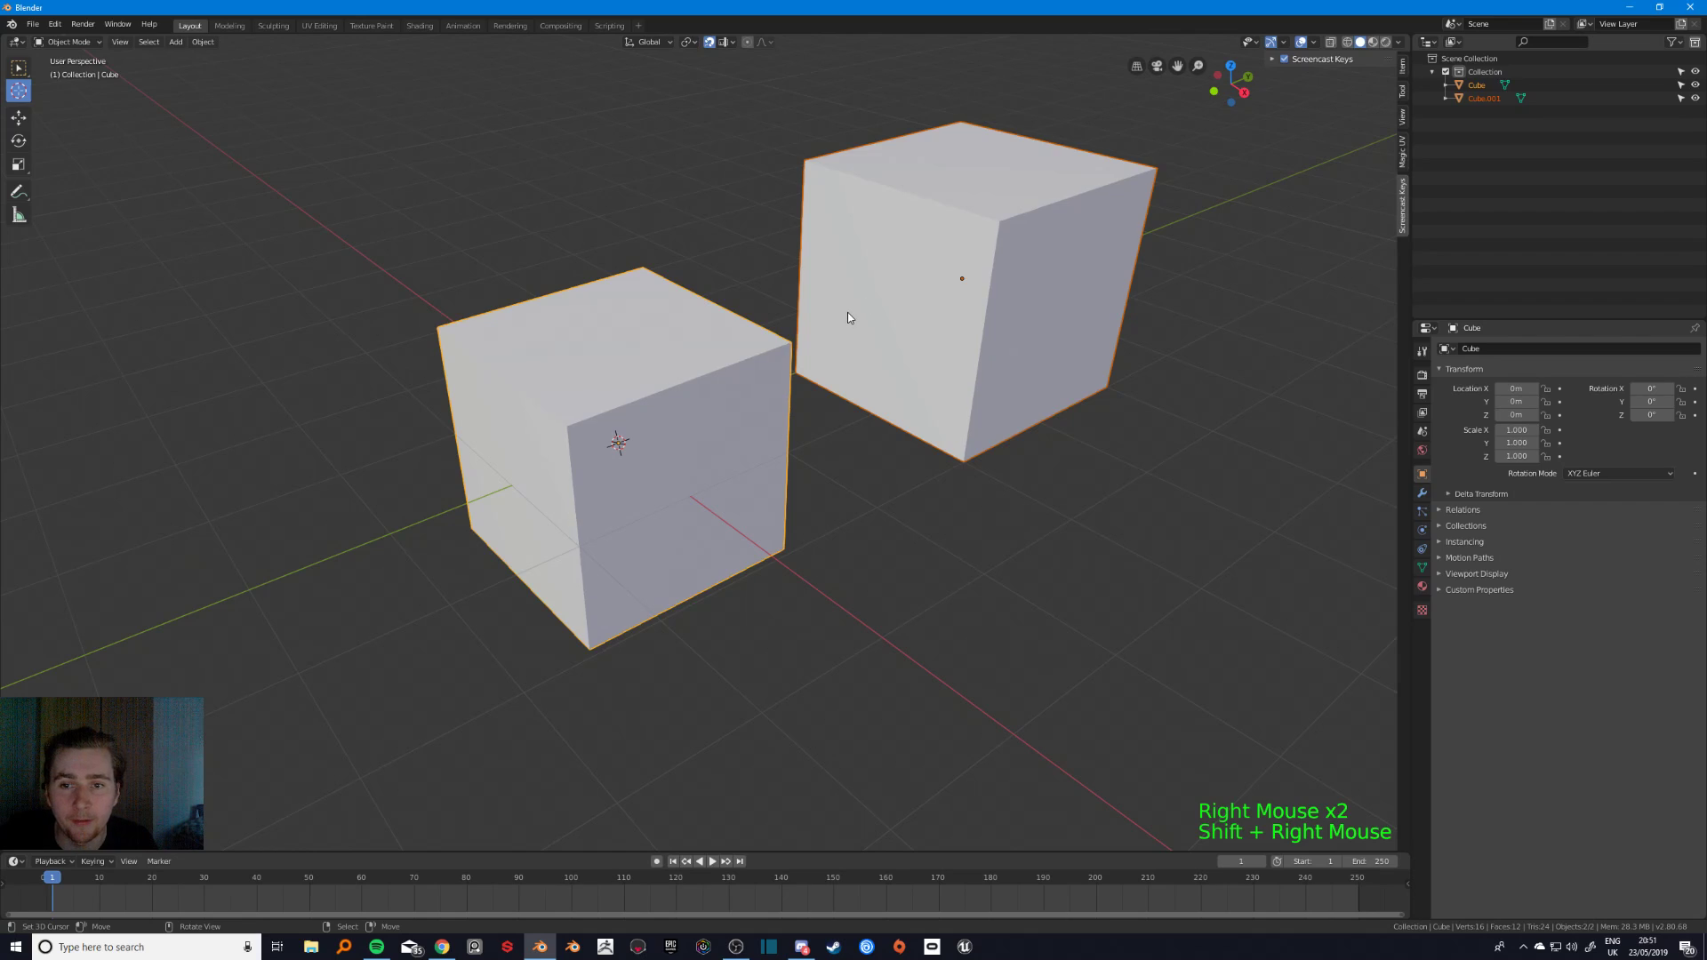
pyautogui.keyDown('shift'); pyautogui.rightClick(922, 304); pyautogui.keyUp('shift')
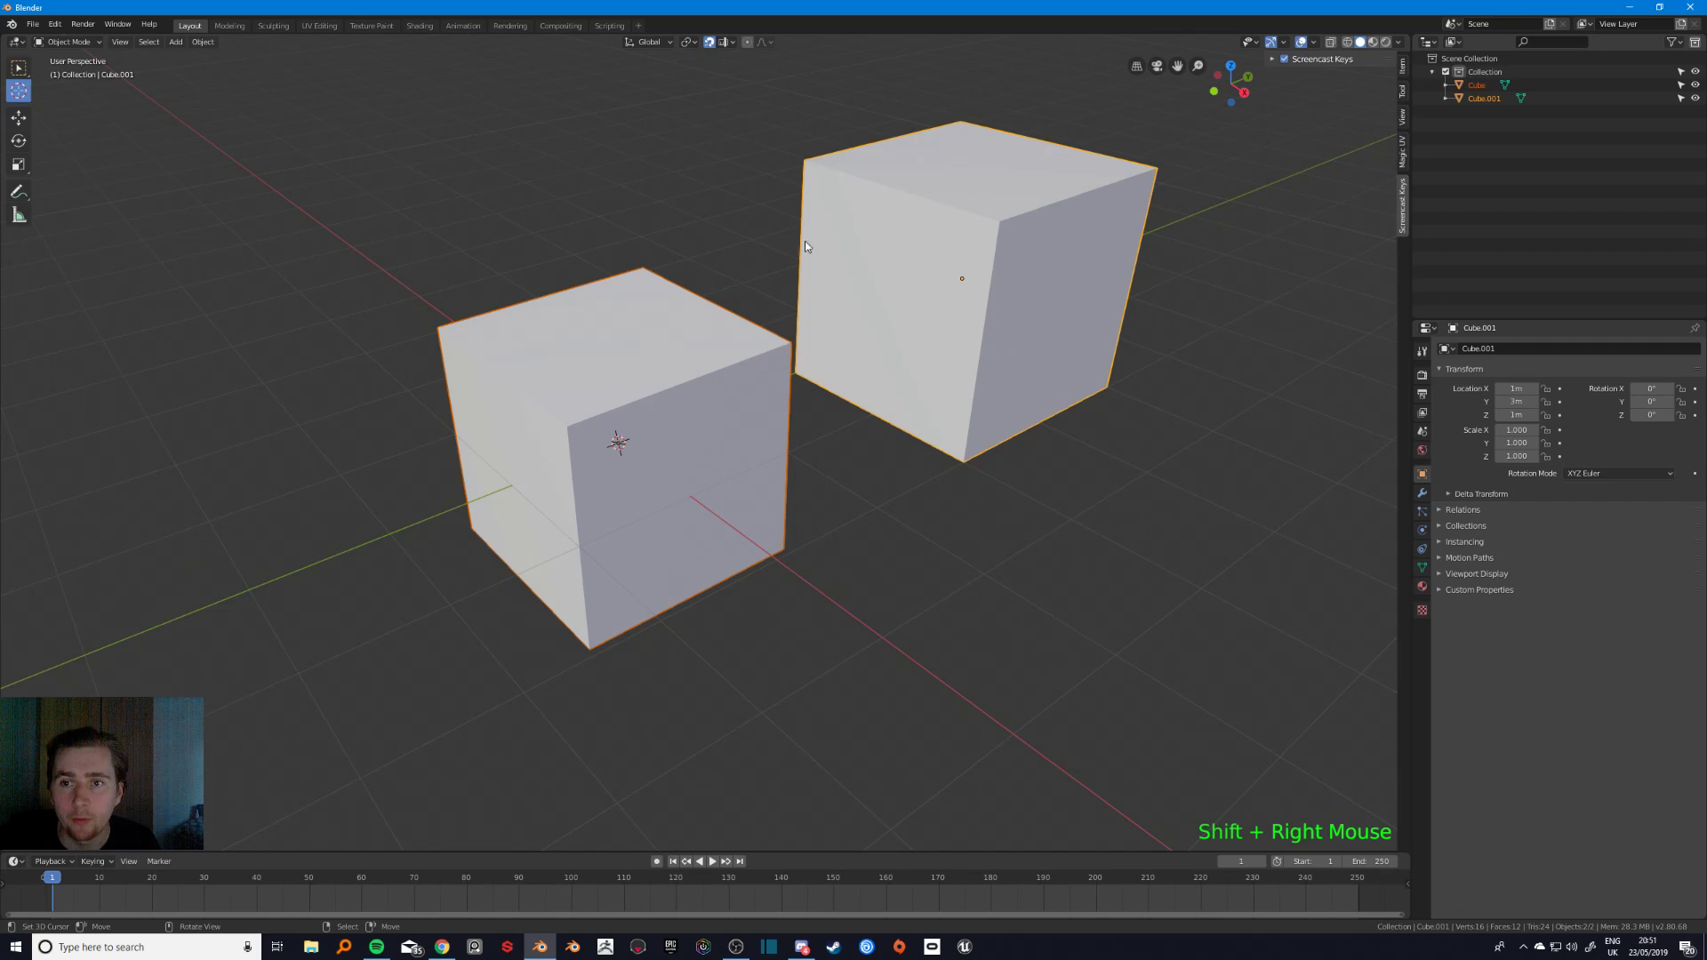
pyautogui.hotkey('shift', 's')
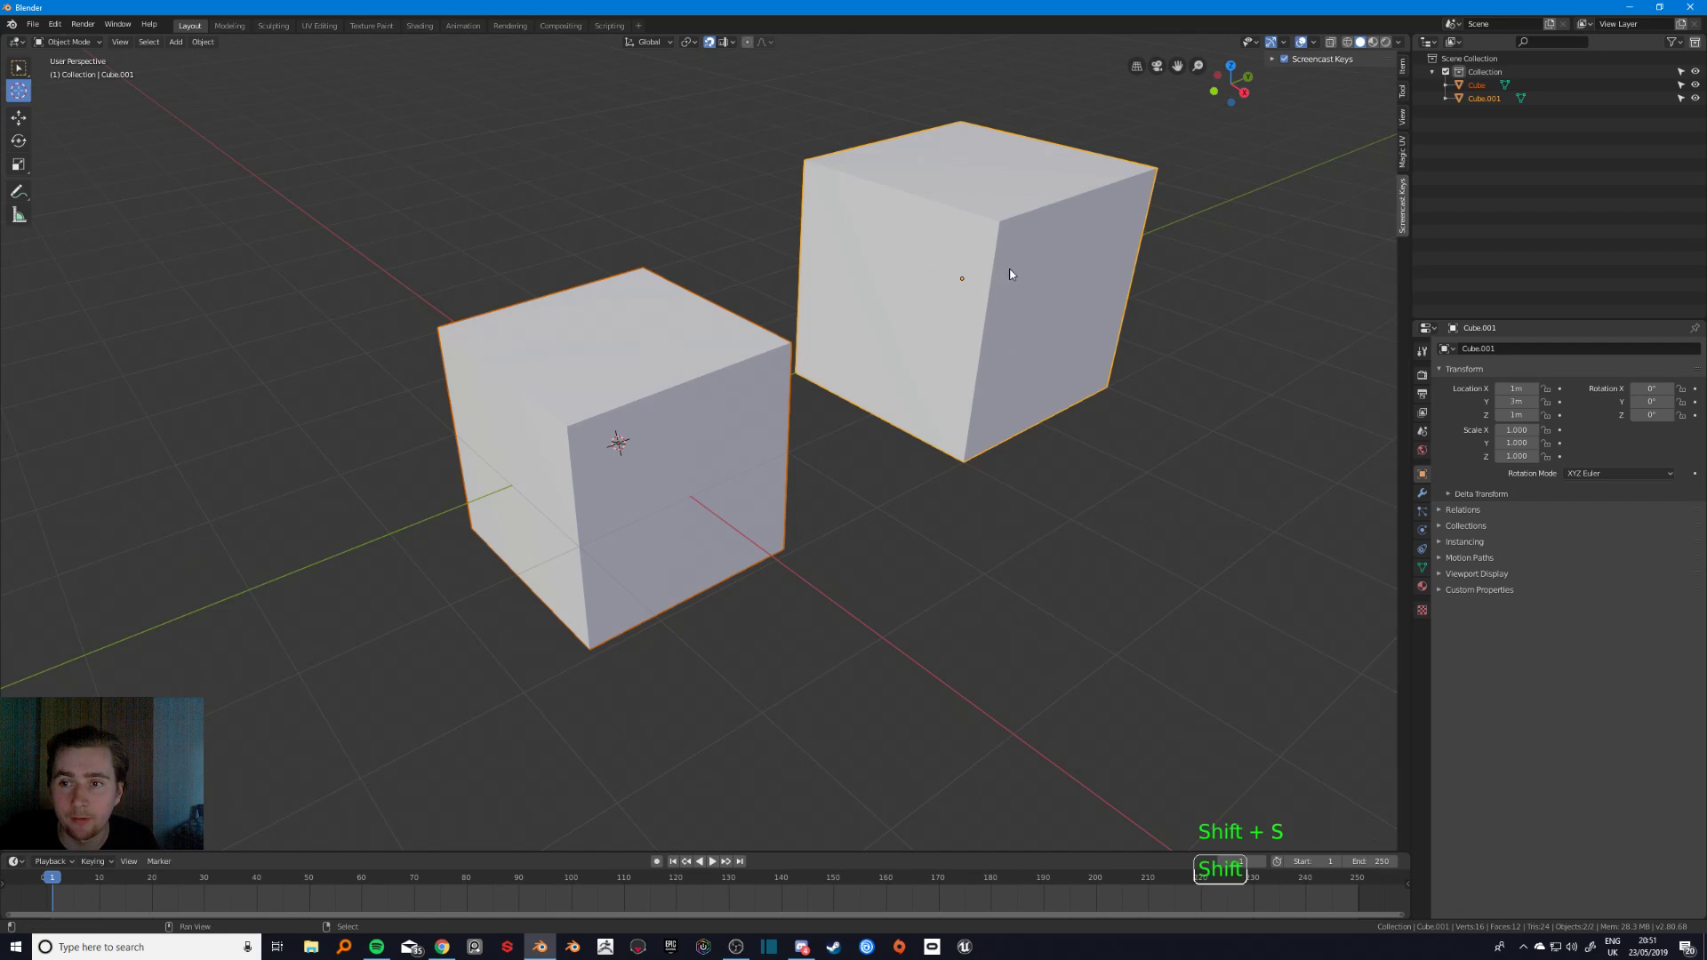
pyautogui.hotkey('shift', 's')
pyautogui.click(1104, 325)
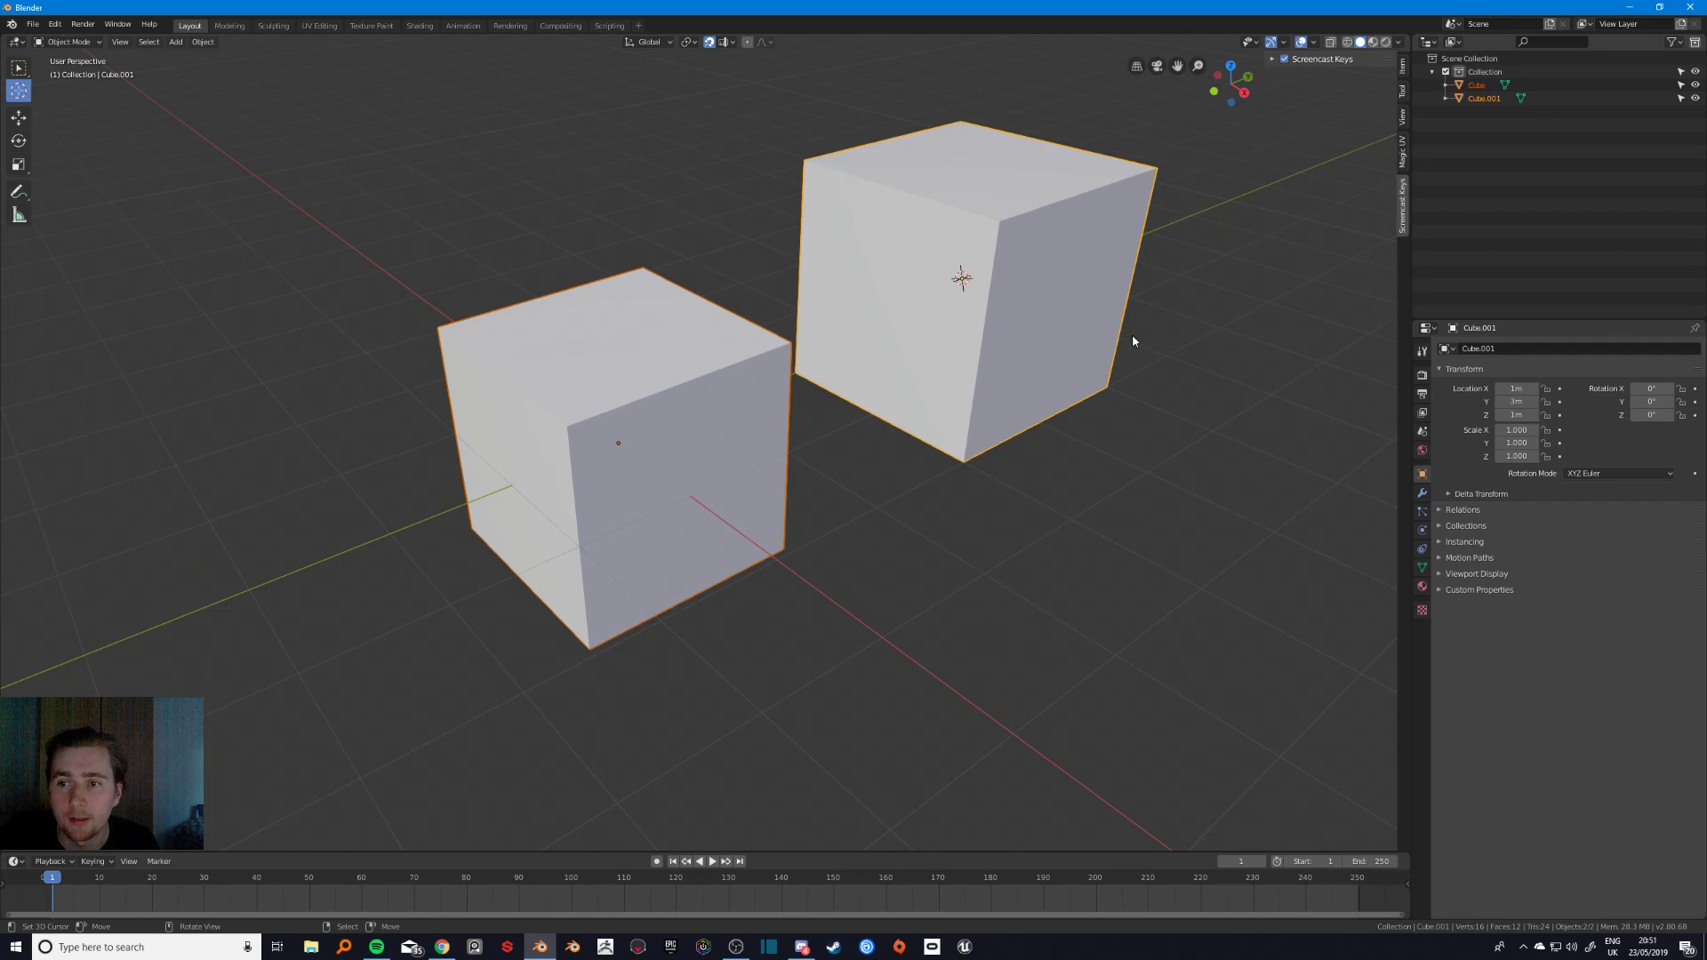
# - Delete the duplicate cube and reselect the original cube
pyautogui.rightClick(967, 313)
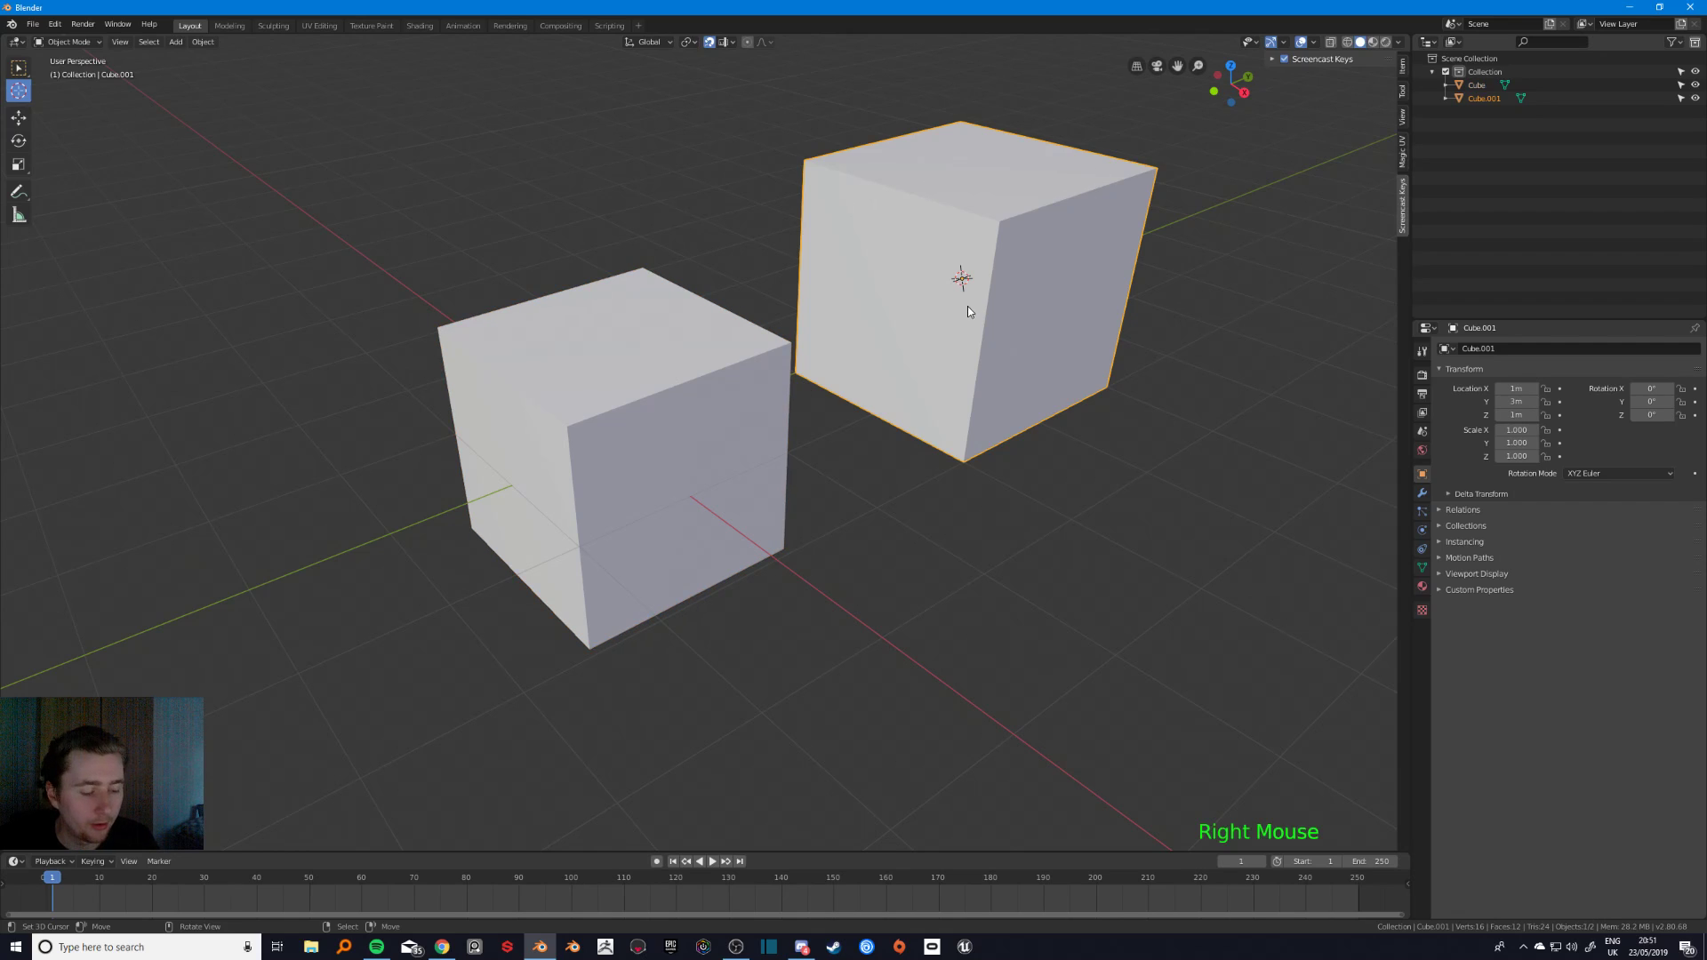
pyautogui.press('x')
pyautogui.rightClick(684, 382)
pyautogui.hotkey('shift', 'a')
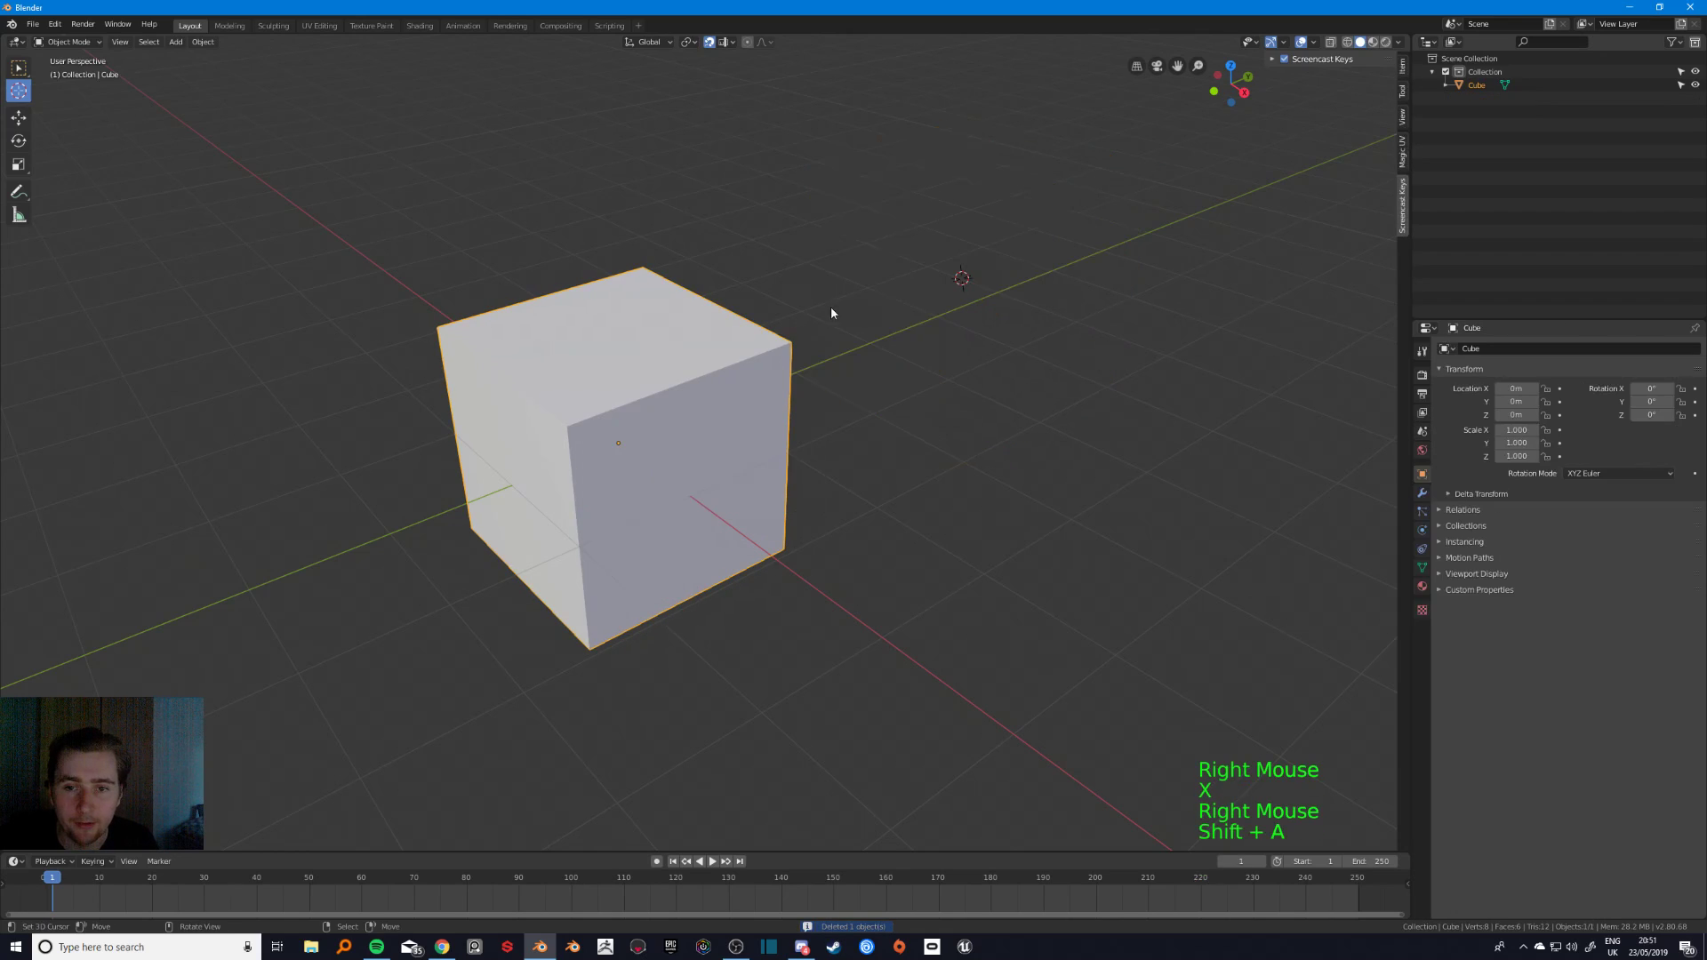
# - Snap the 3D cursor with Cursor to World Origin, followed by Cursor to Grid
pyautogui.hotkey('shift', 's')
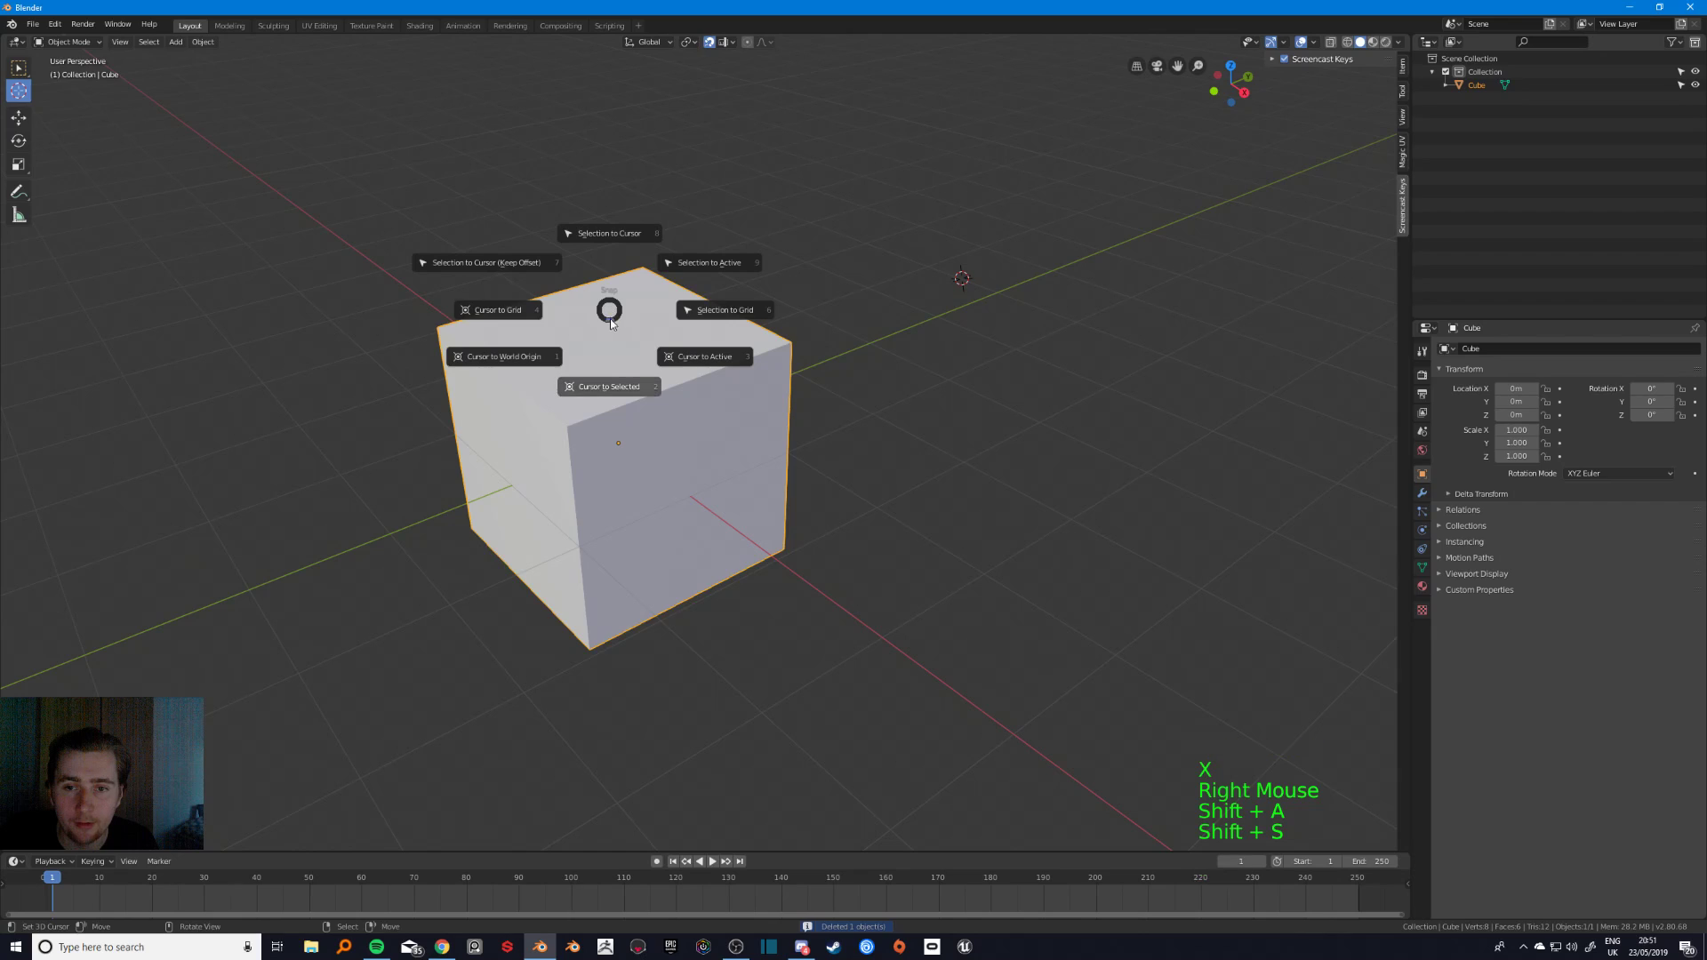
pyautogui.click(512, 359)
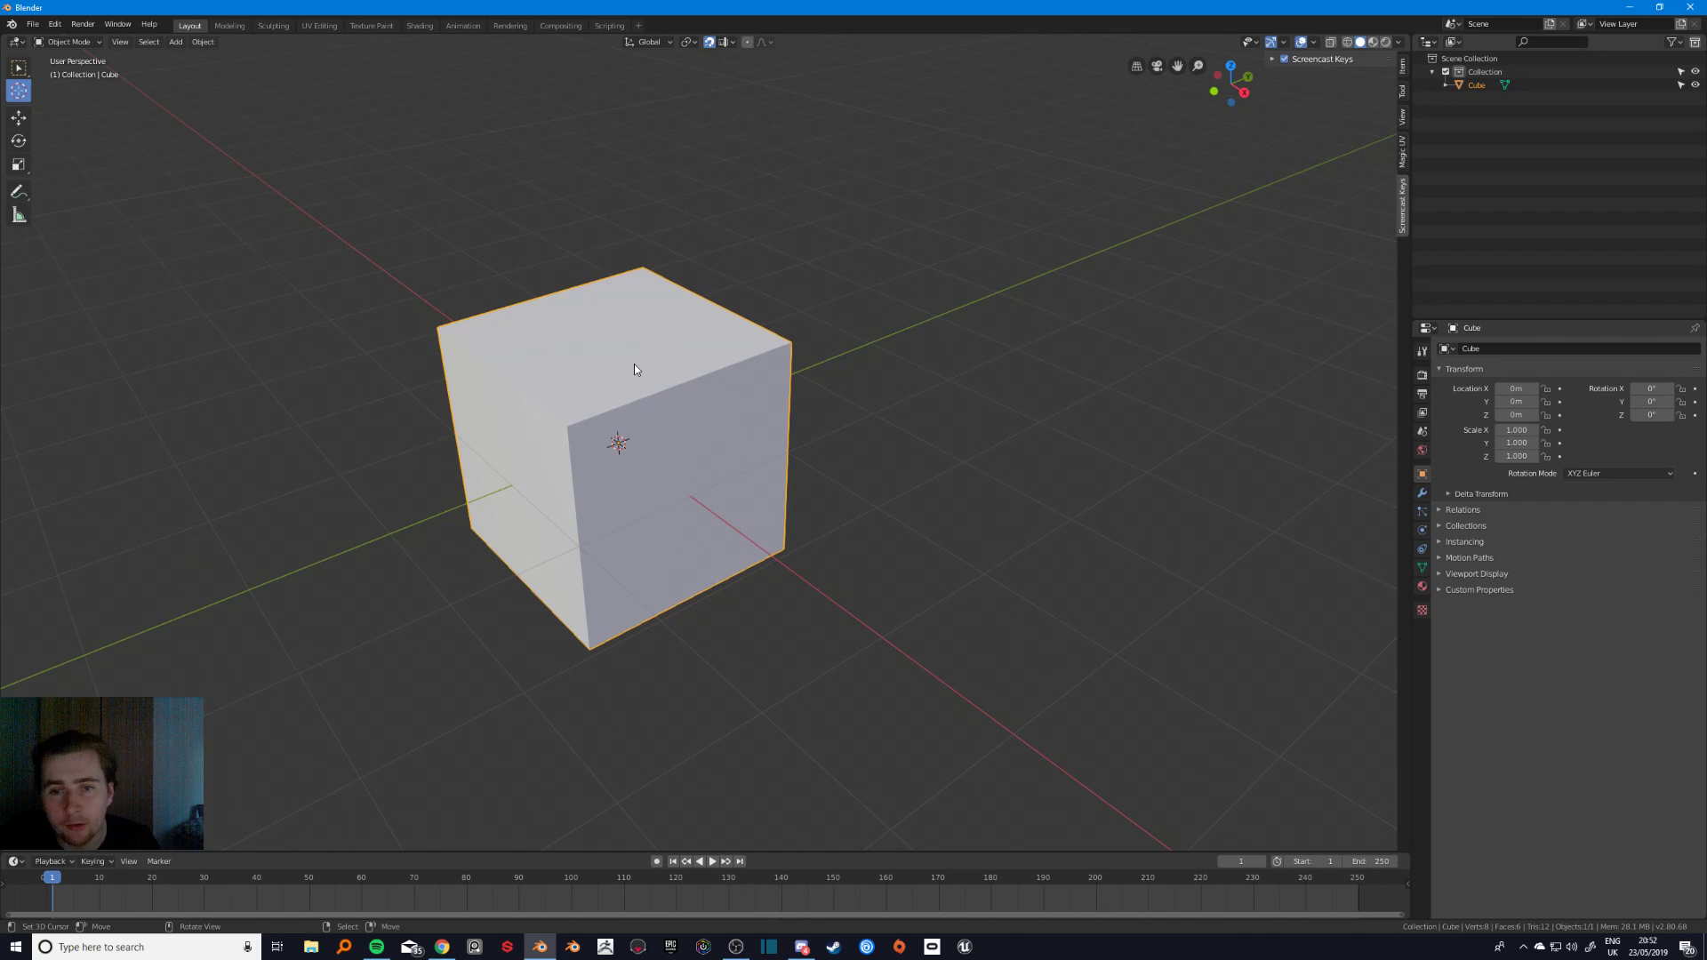
pyautogui.hotkey('shift', 's')
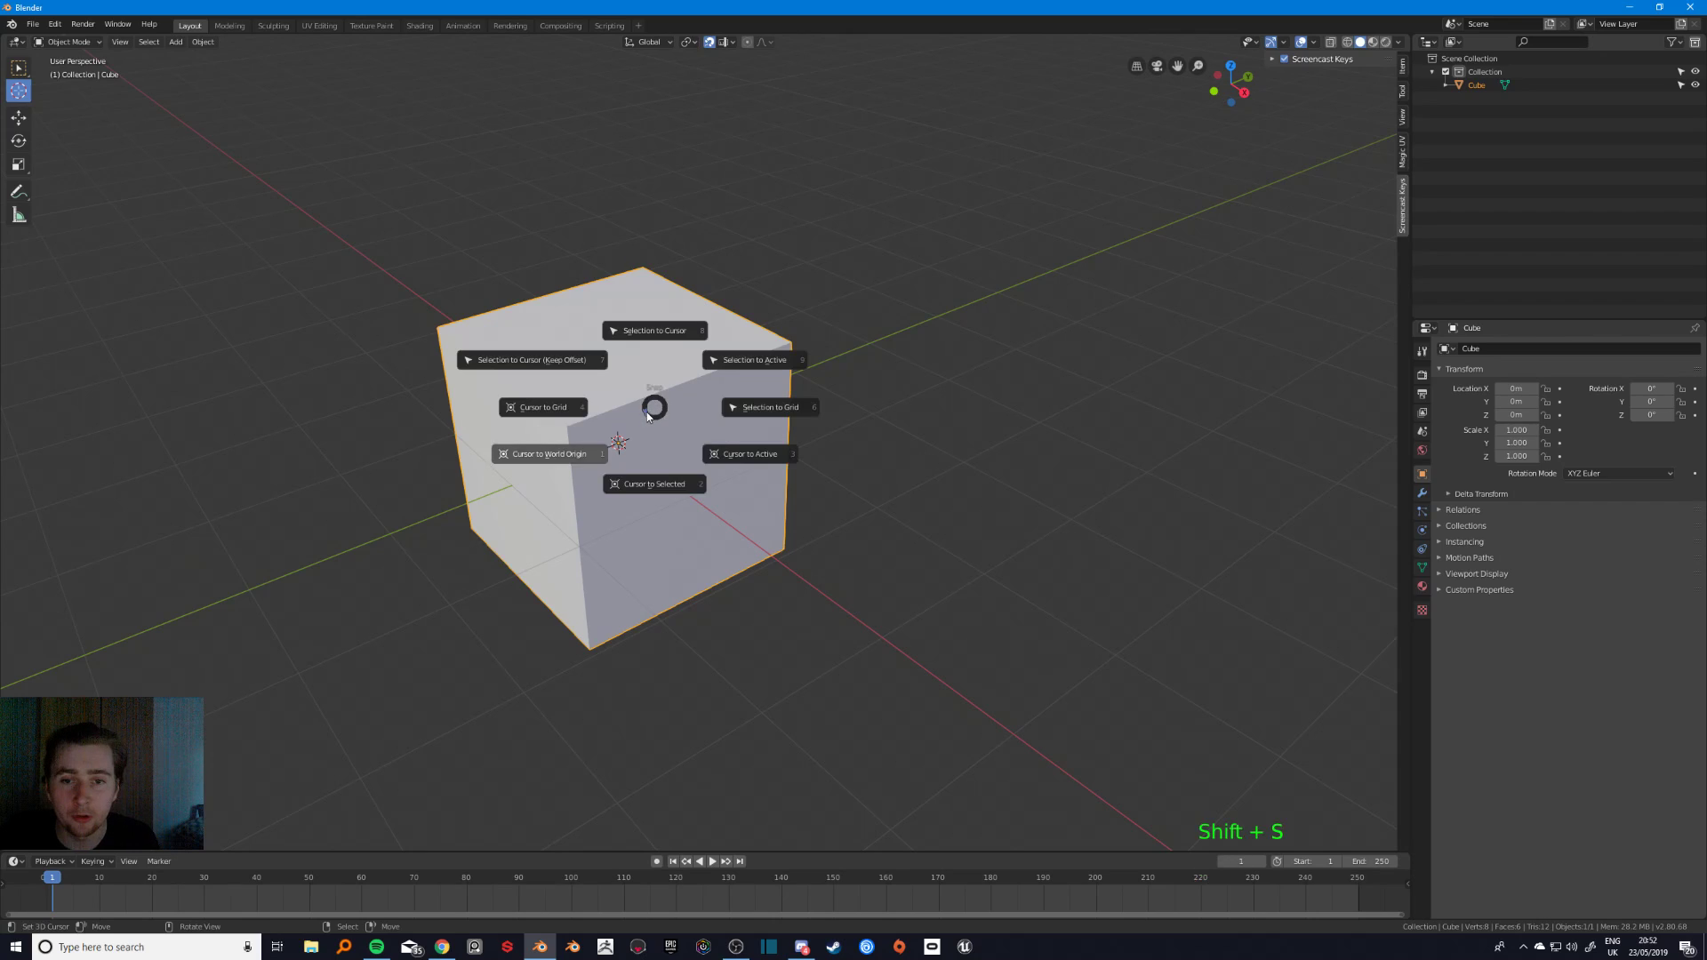
pyautogui.click(569, 408)
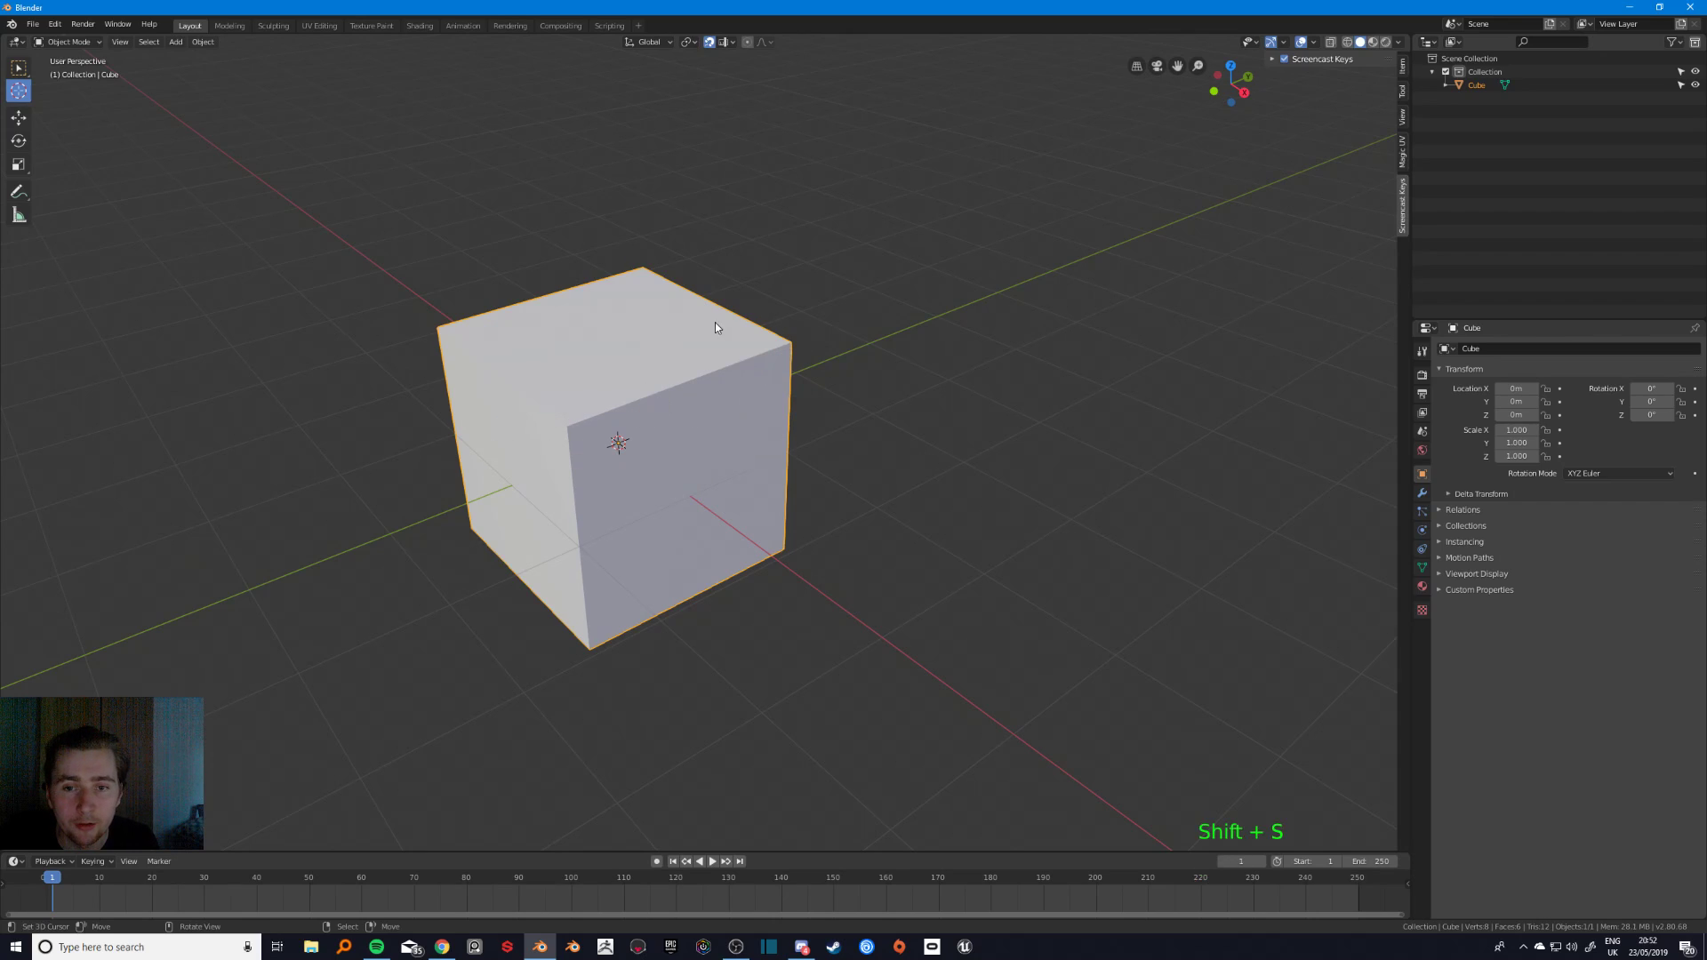
# - Place the 3D cursor on the cube just below its upper front edge and snap it with Cursor to Grid
pyautogui.click(613, 428)
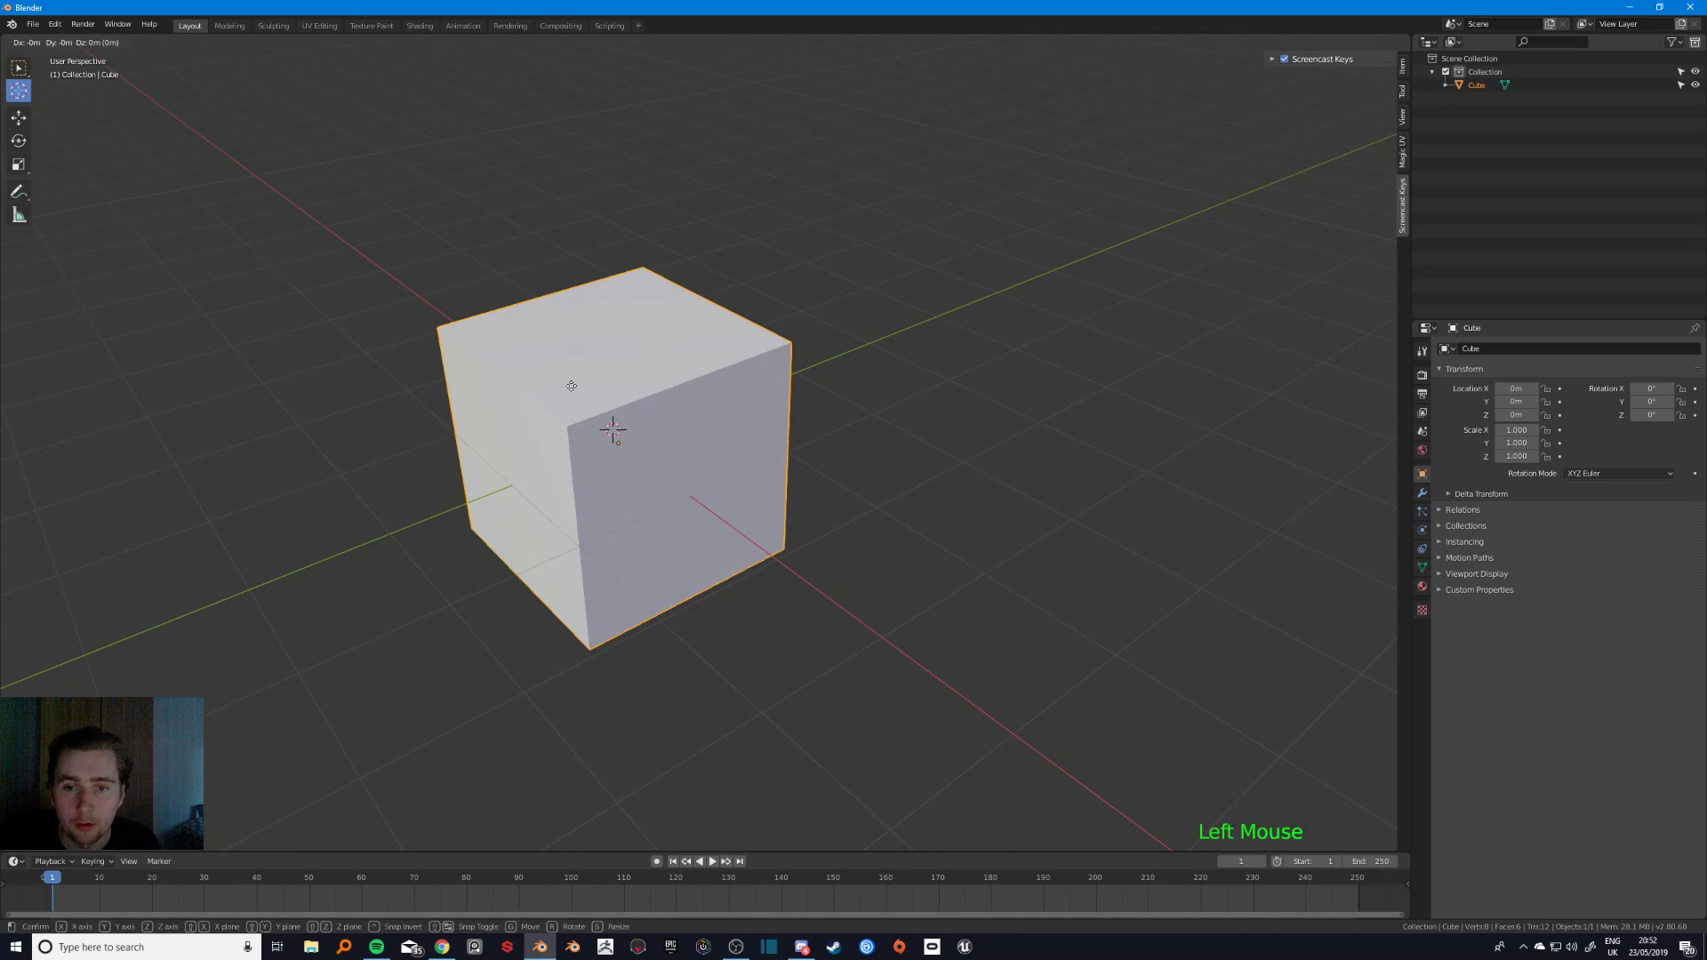
pyautogui.hotkey('shift', 's')
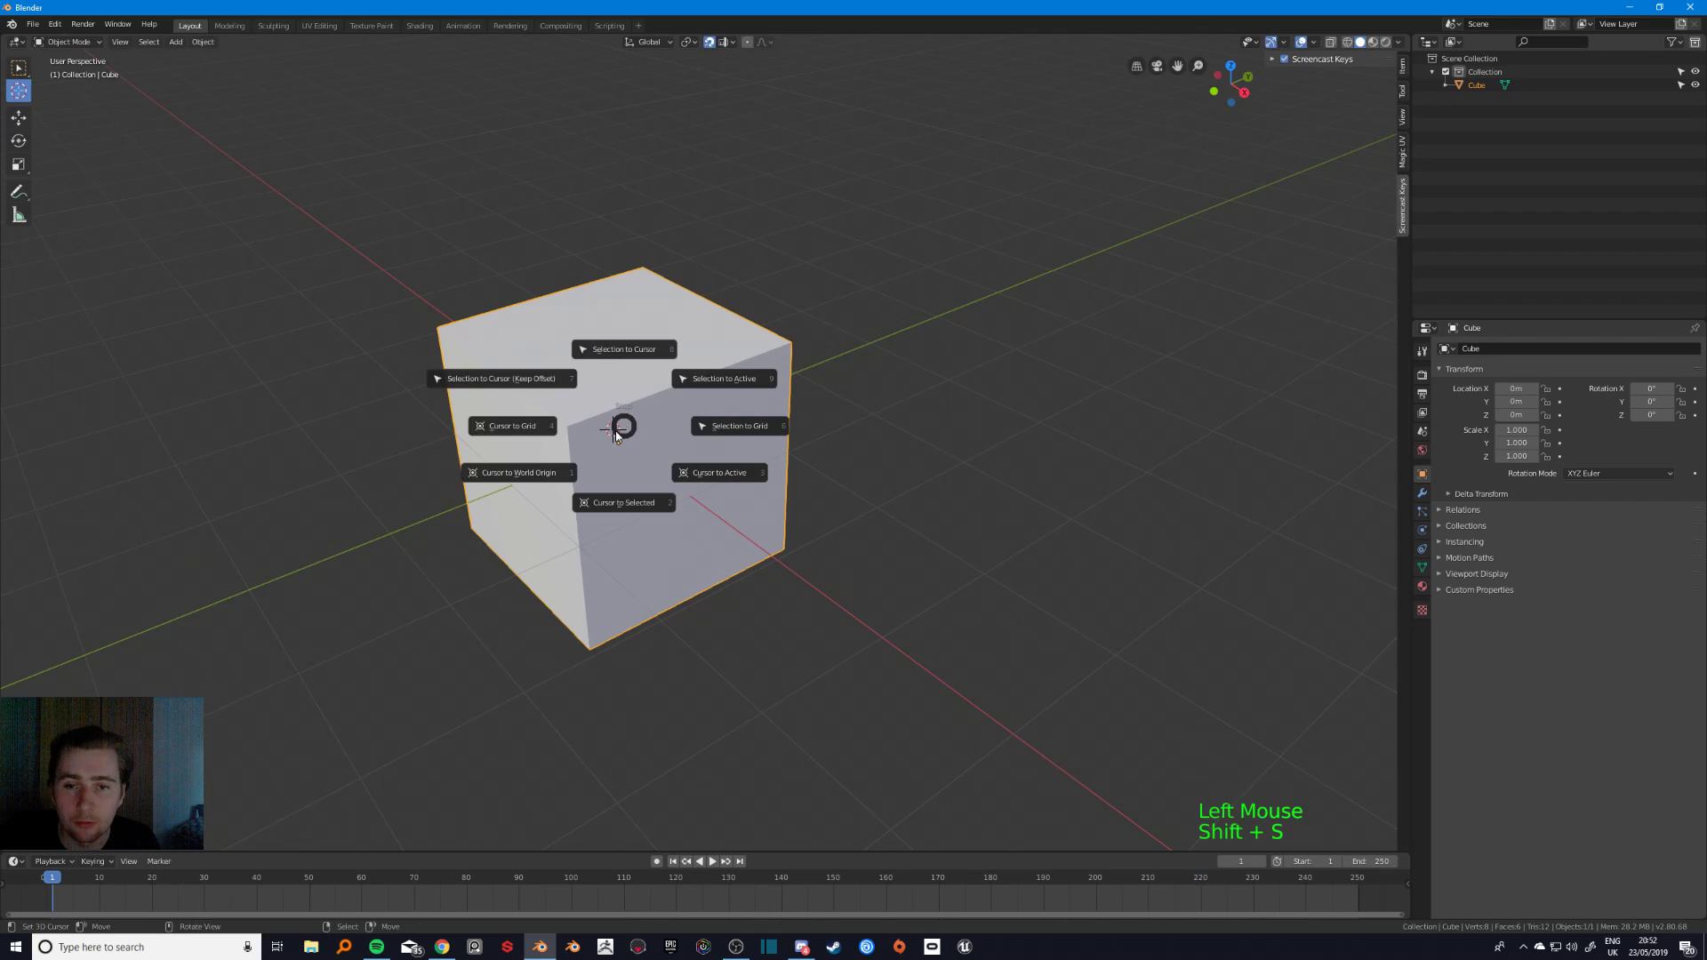
pyautogui.click(543, 431)
pyautogui.moveTo(644, 441)
pyautogui.mouseDown(button='middle')
pyautogui.moveTo(616, 418)
pyautogui.moveTo(660, 440)
pyautogui.mouseUp(button='middle')
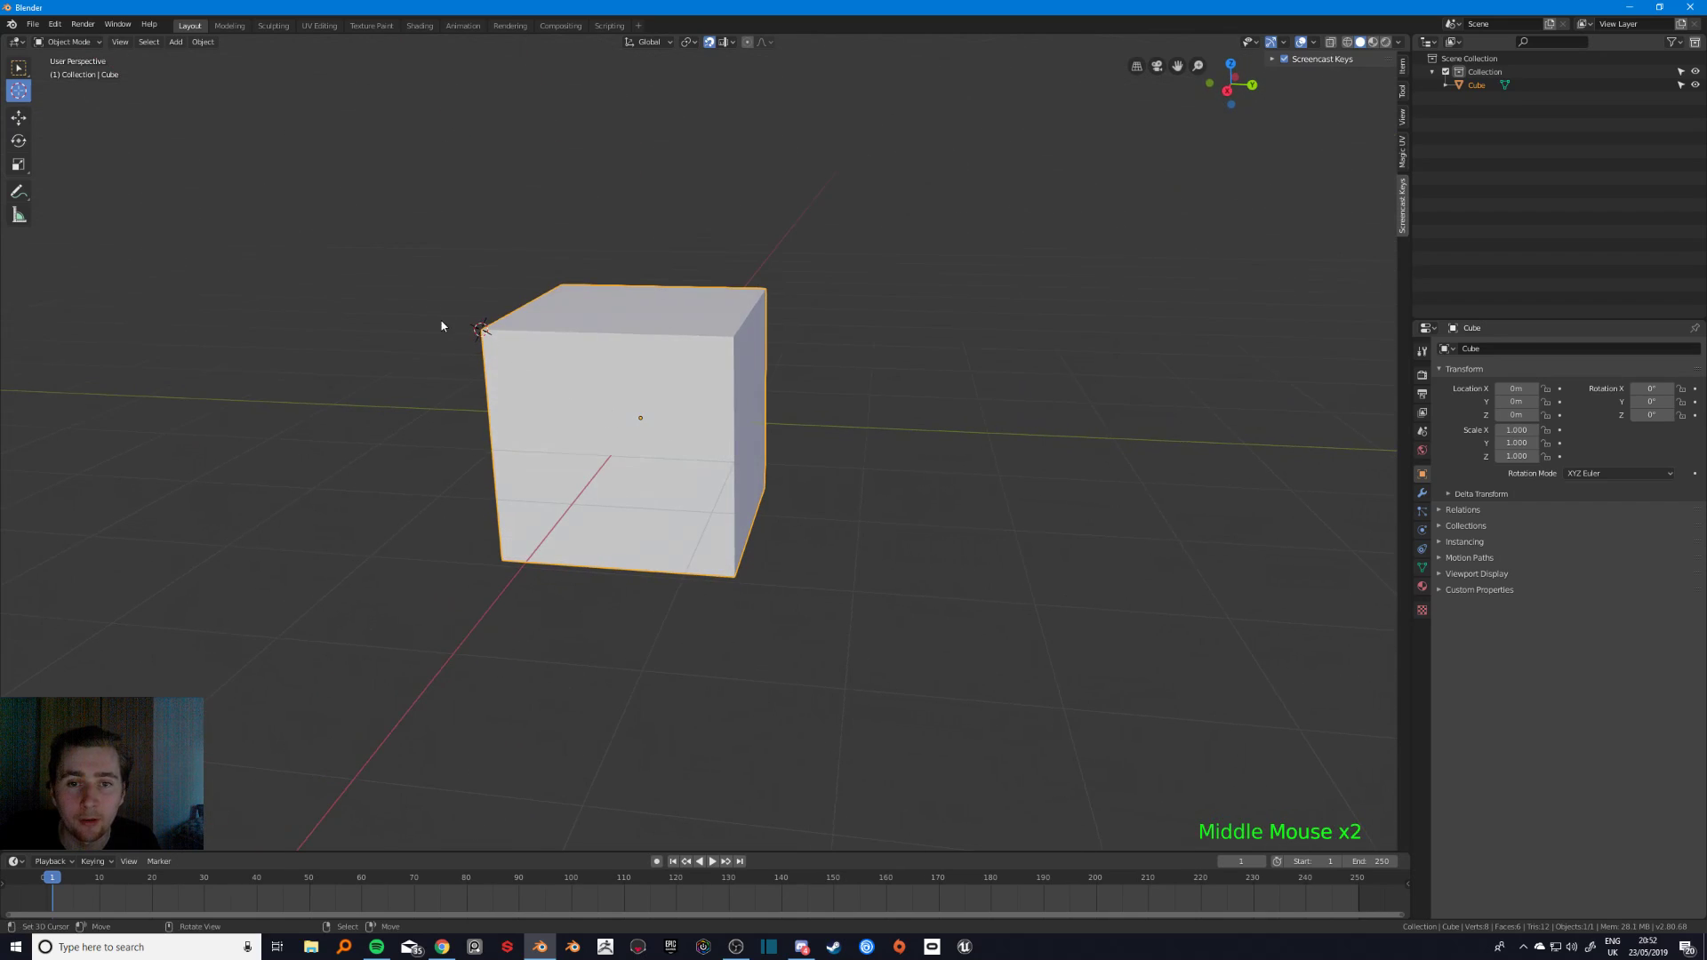
pyautogui.moveTo(594, 428); pyautogui.dragTo(510, 402, button='middle')
# - Place the 3D cursor in the empty space beside the cube and snap it with Cursor to Grid
pyautogui.moveTo(510, 402); pyautogui.dragTo(825, 364)
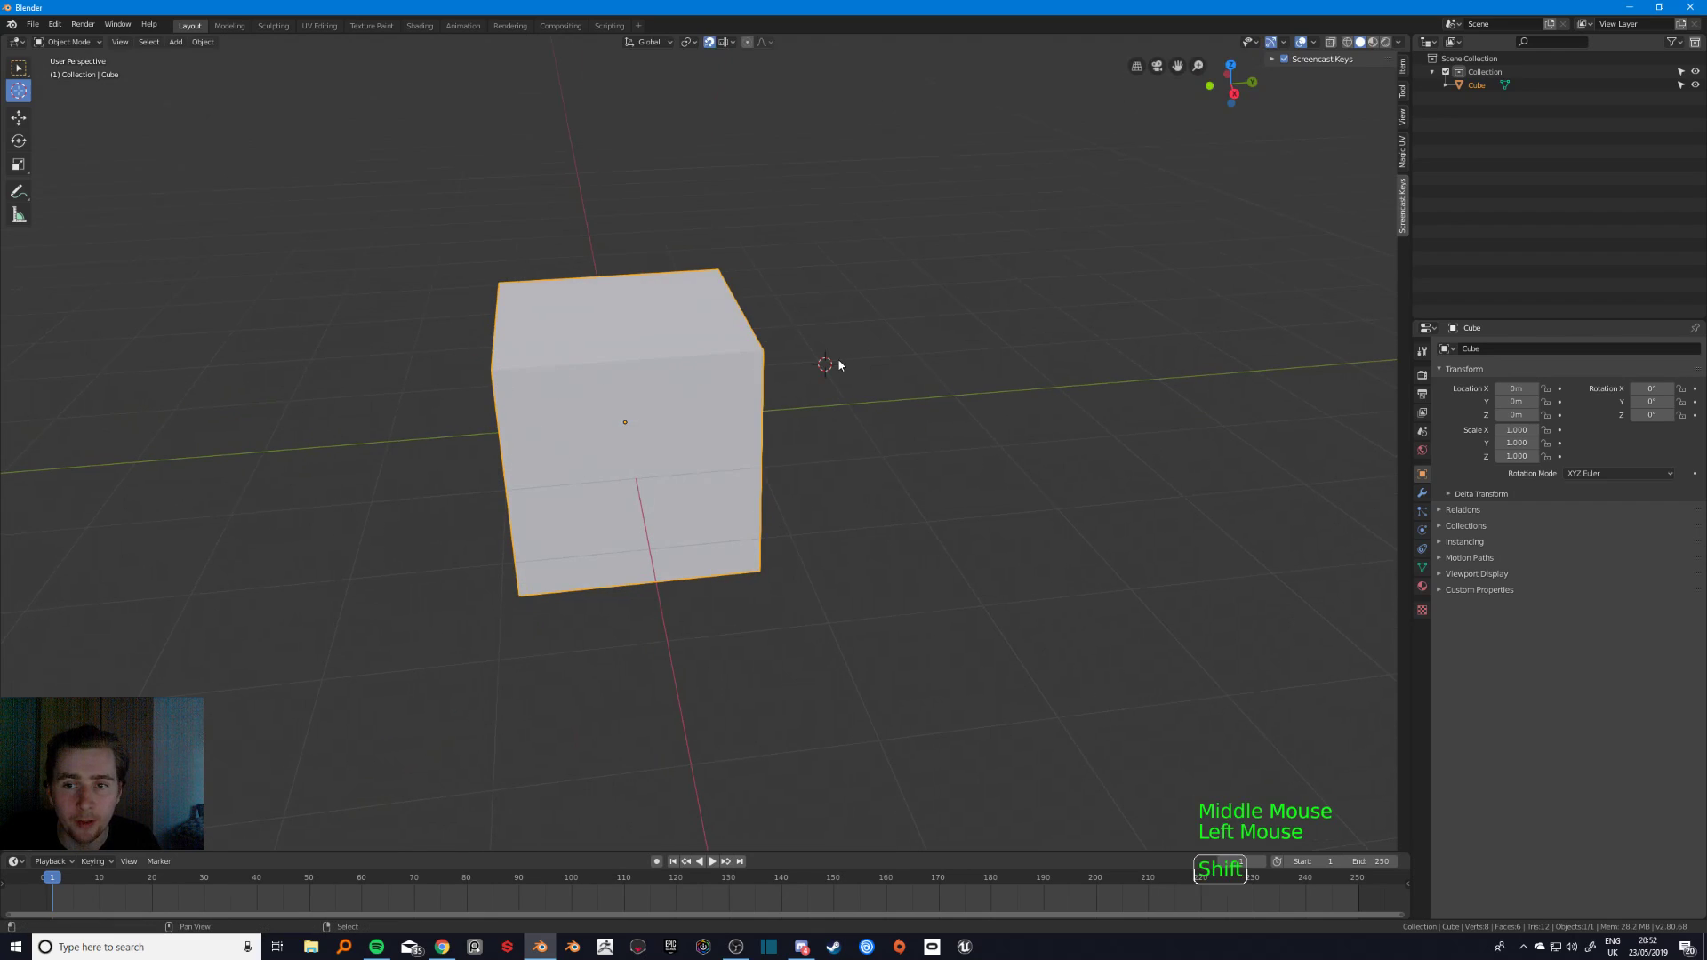
pyautogui.hotkey('shift', 's')
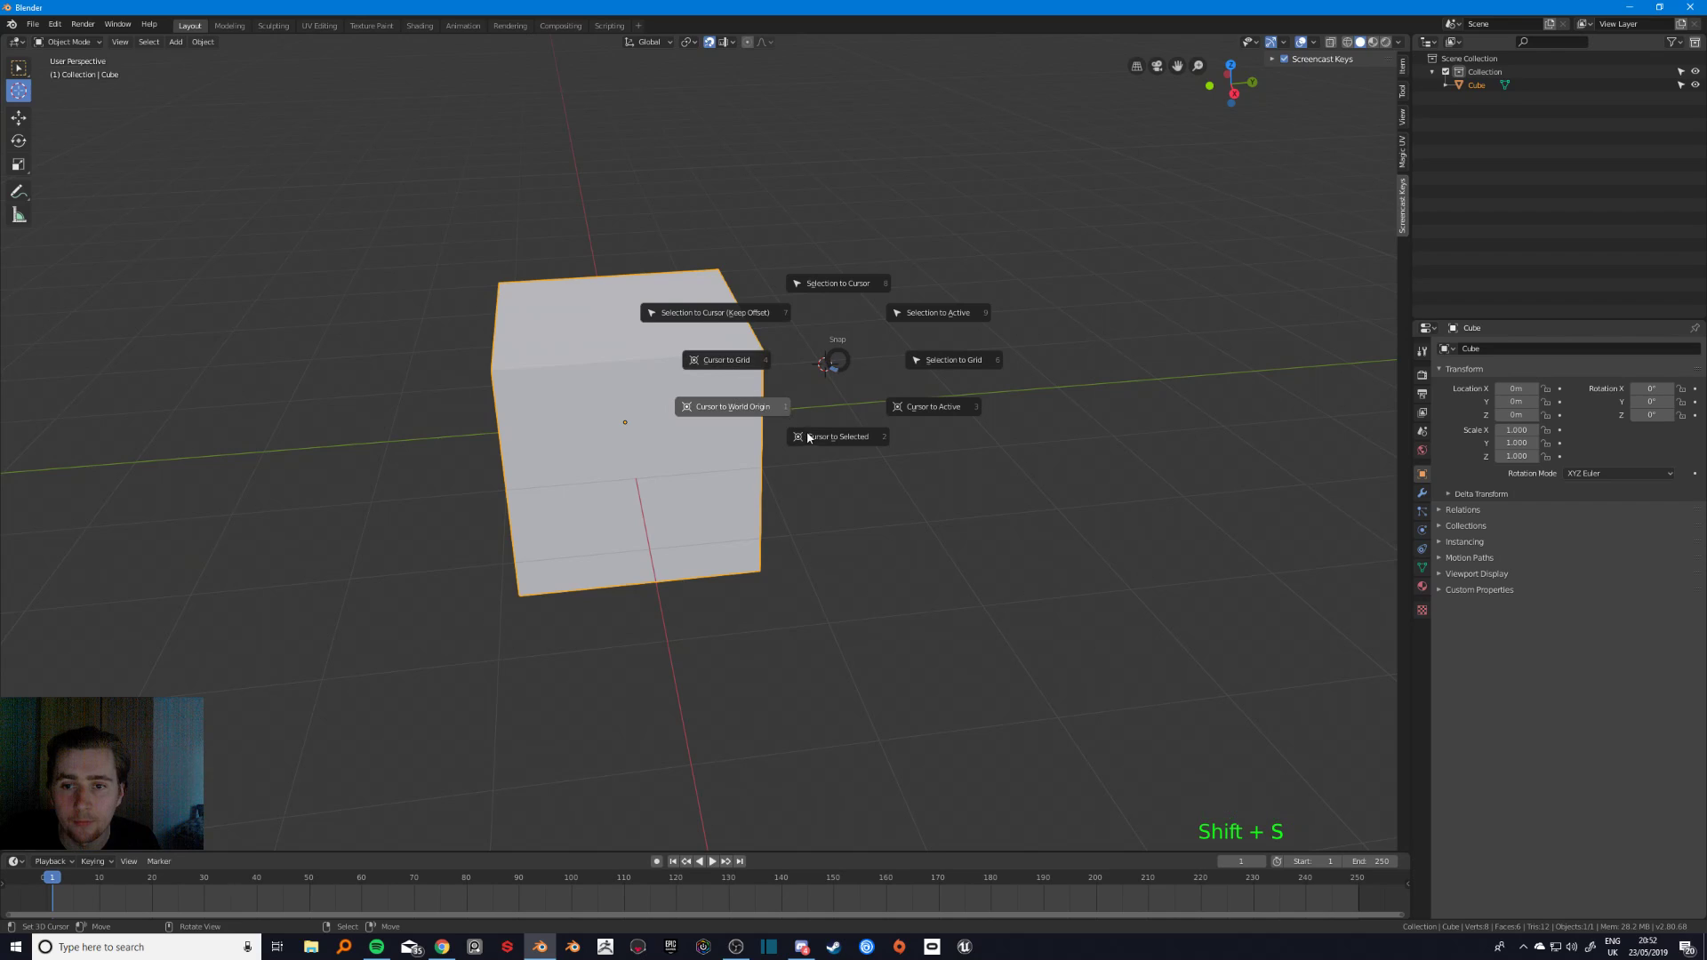
pyautogui.click(728, 361)
pyautogui.moveTo(743, 402); pyautogui.dragTo(882, 435, button='middle')
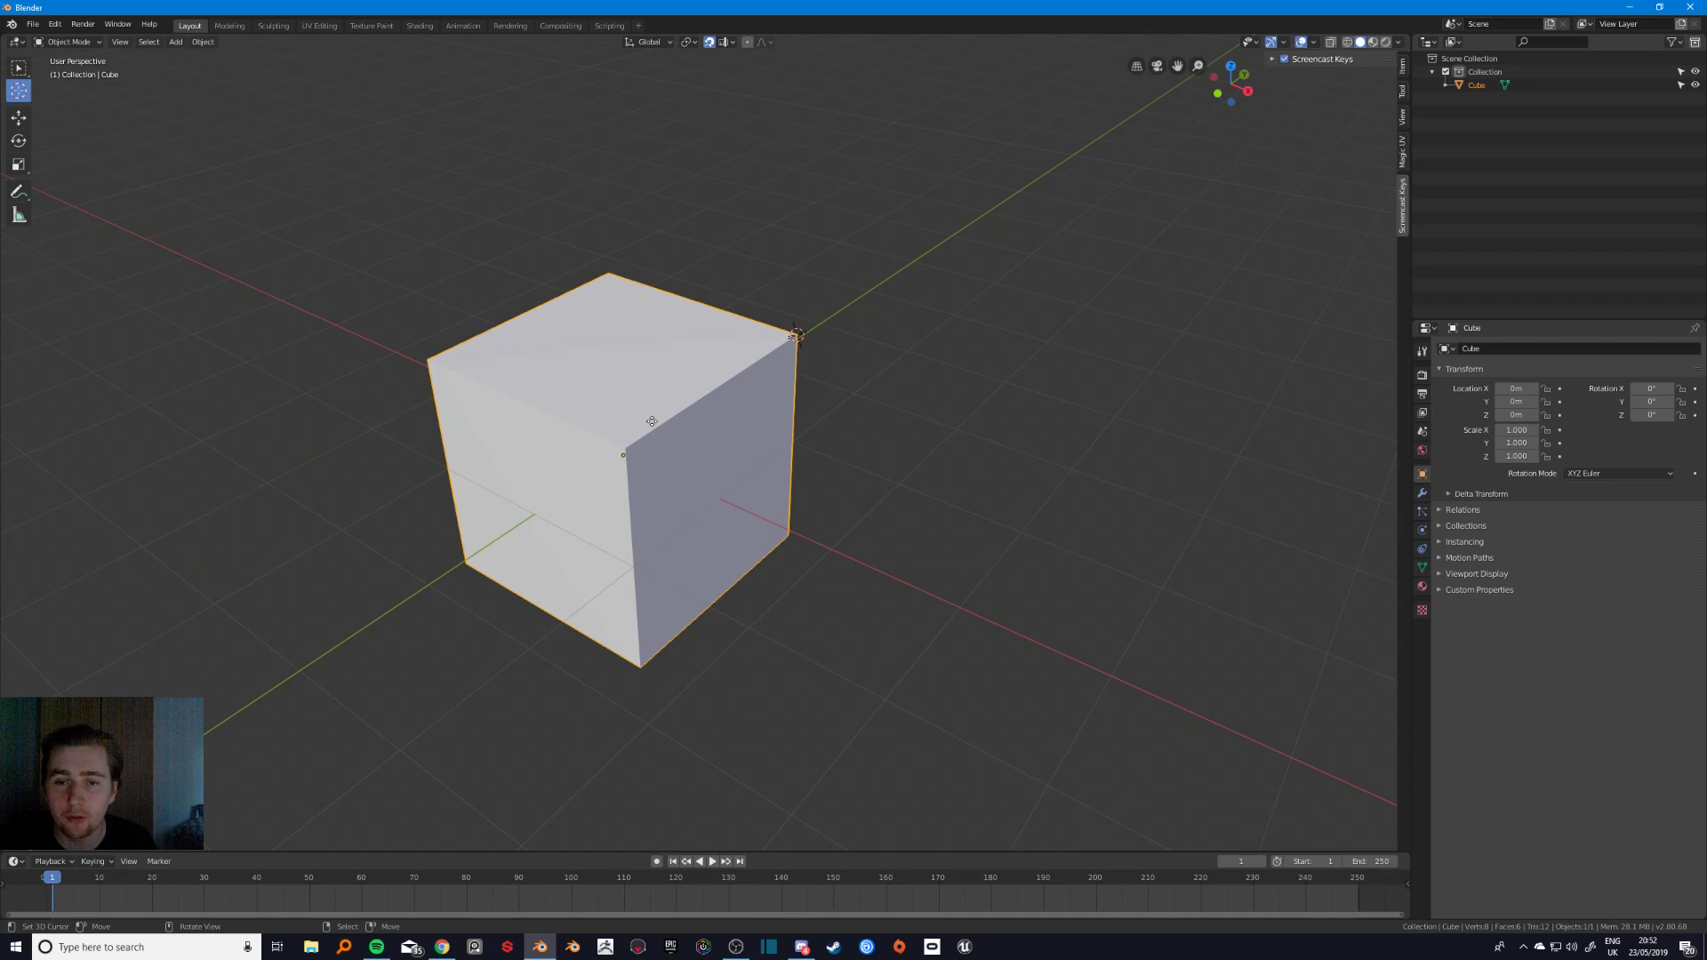
# - Reposition the 3D cursor at several points over the cube's faces, finishing on one of its upper edges
pyautogui.moveTo(651, 421)
pyautogui.mouseDown()
pyautogui.moveTo(685, 422)
pyautogui.moveTo(653, 437)
pyautogui.mouseUp()
pyautogui.moveTo(632, 448); pyautogui.dragTo(527, 403)
pyautogui.click(692, 452)
pyautogui.click(757, 469)
pyautogui.click(522, 408)
pyautogui.moveTo(659, 464); pyautogui.dragTo(598, 453, button='middle')
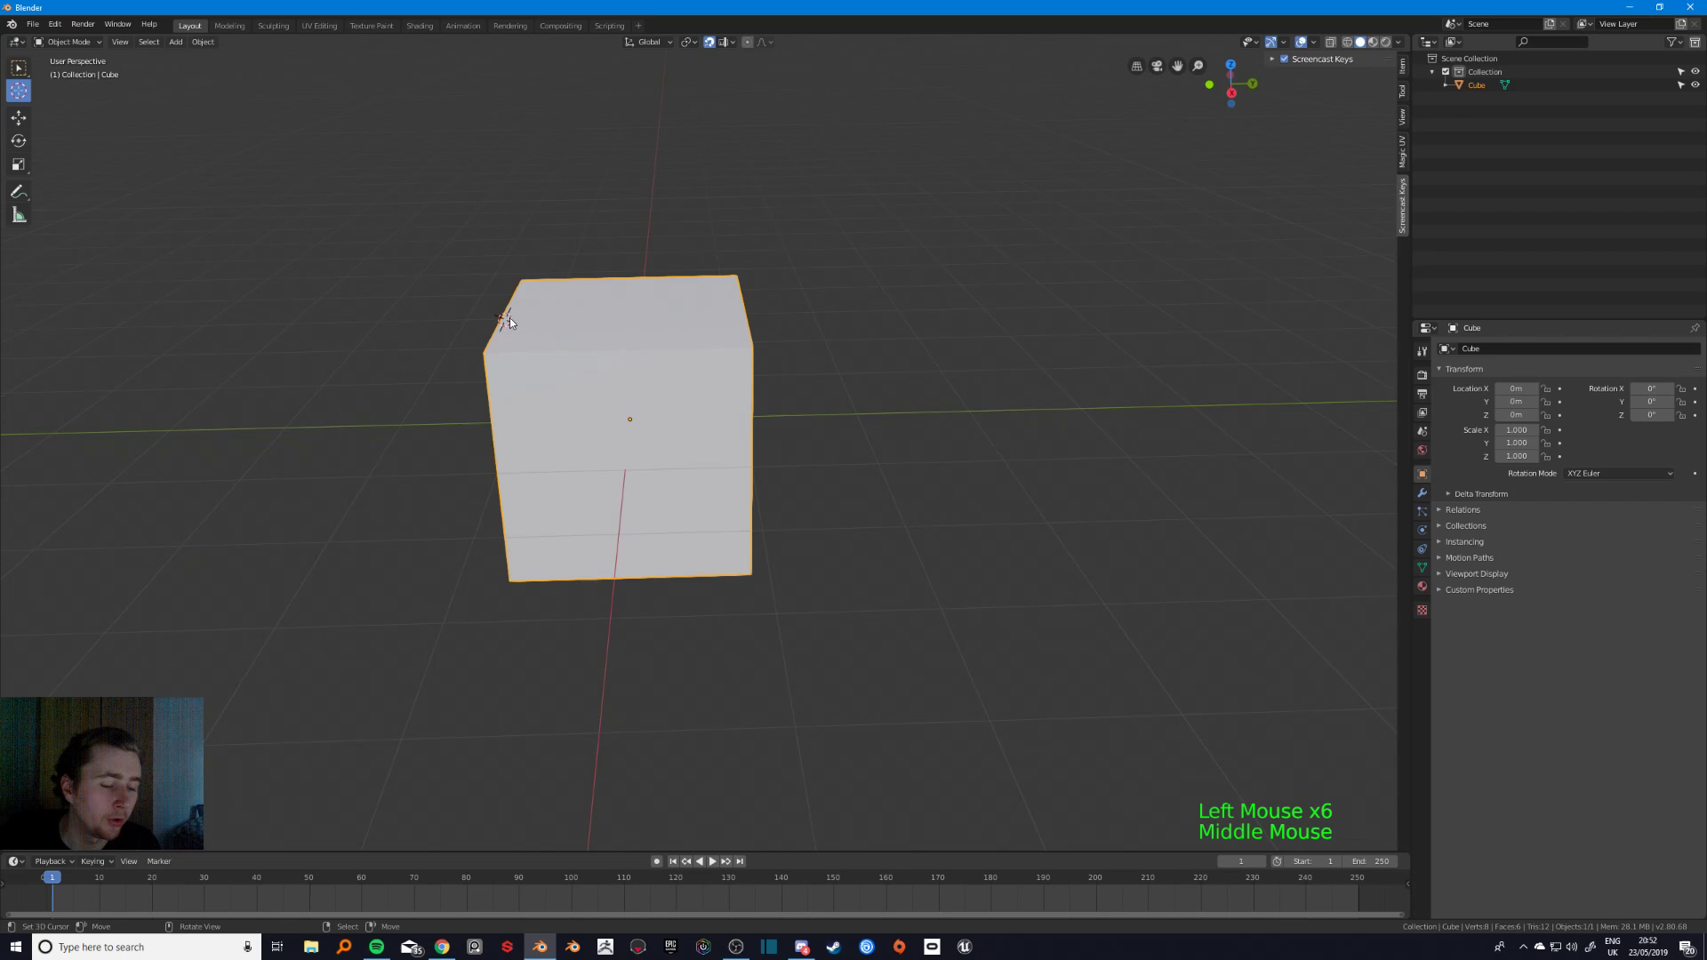
# - Move the 3D cursor around the cube's side face near the front corner and return it with Cursor to World Origin
pyautogui.moveTo(509, 318); pyautogui.dragTo(562, 359)
pyautogui.moveTo(594, 362); pyautogui.dragTo(634, 392, button='middle')
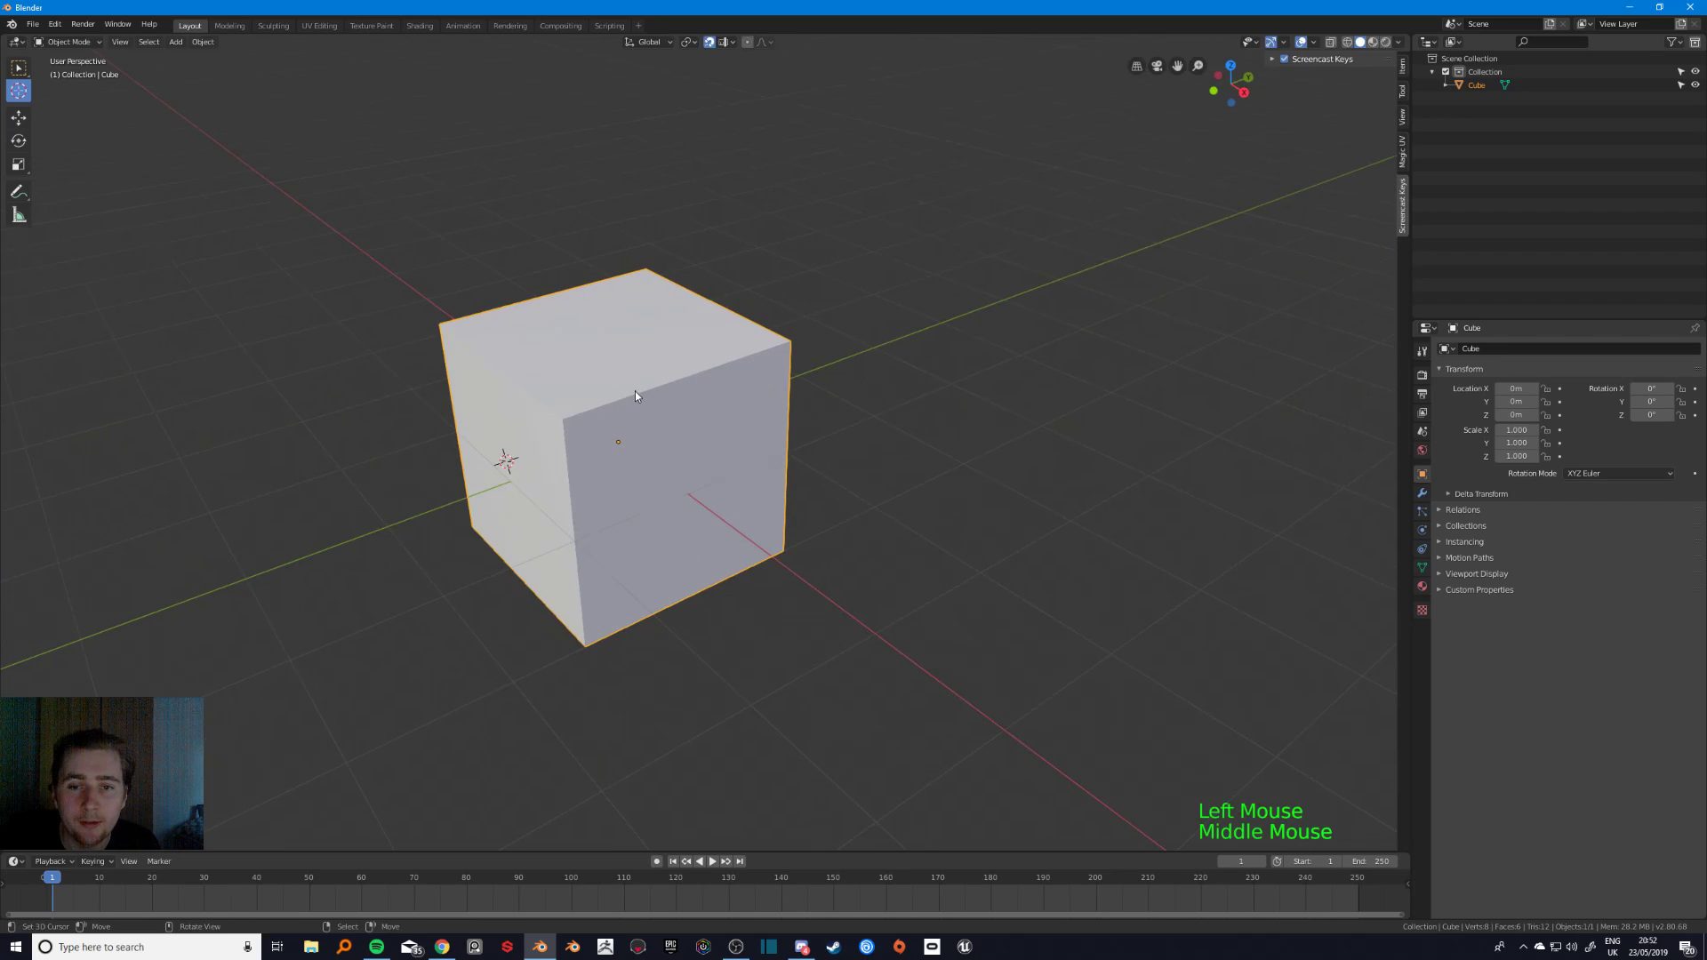
pyautogui.moveTo(635, 391); pyautogui.dragTo(621, 423)
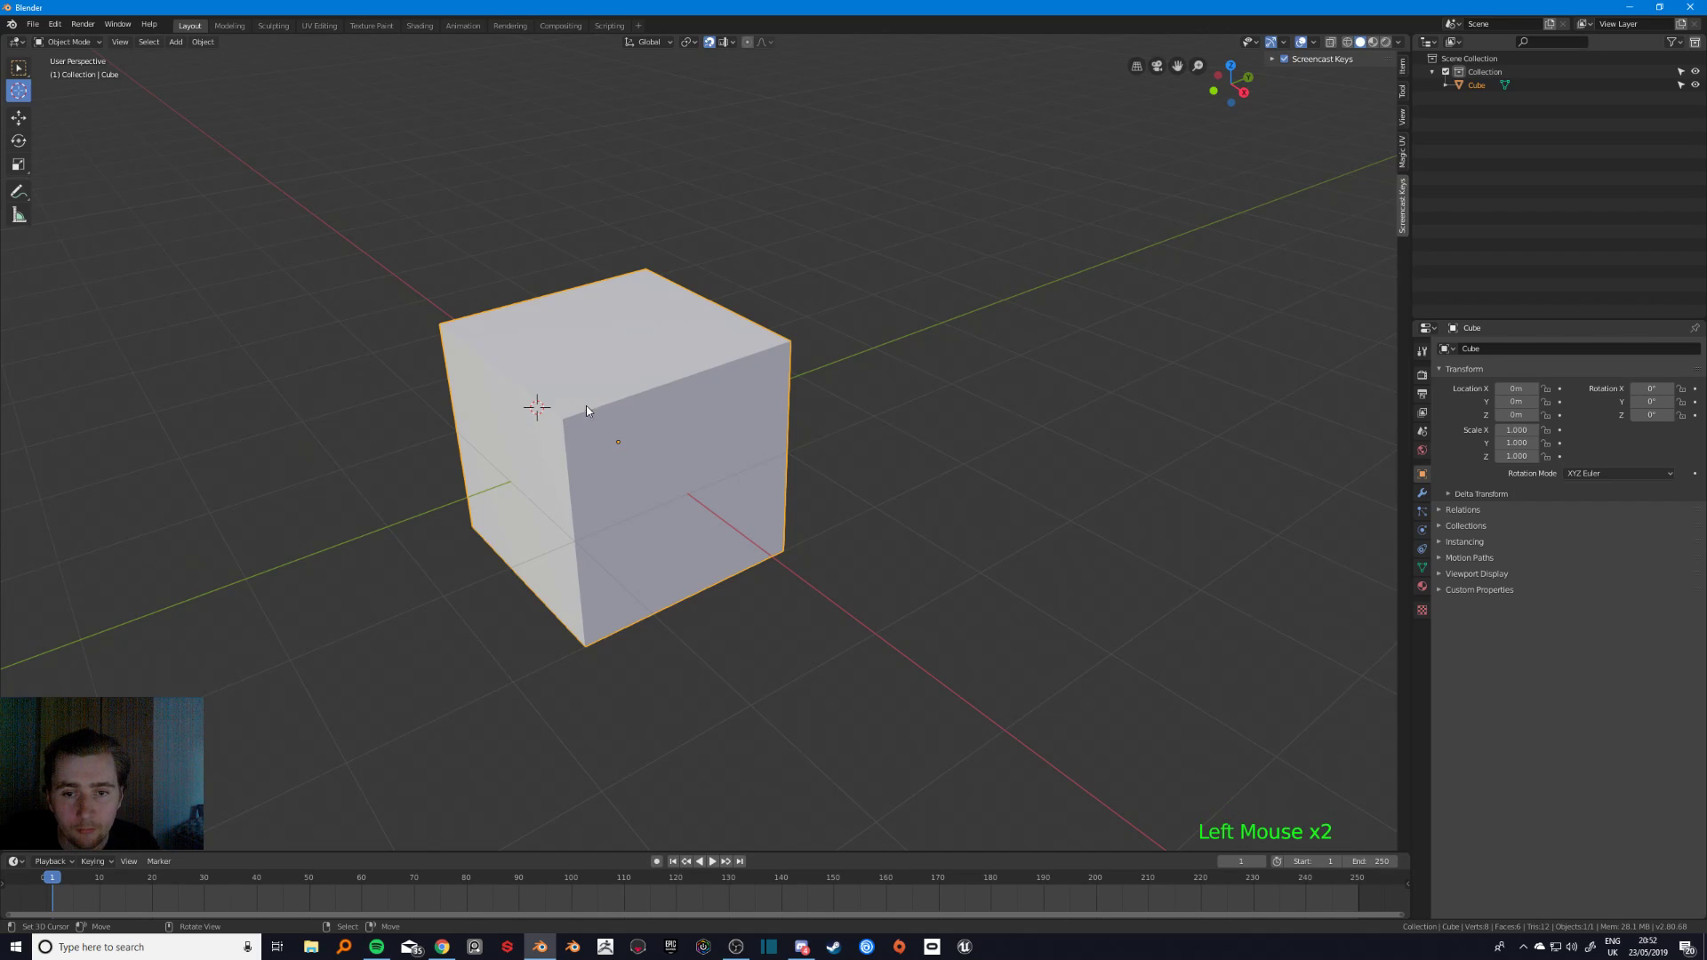
pyautogui.hotkey('shift', 's')
pyautogui.hotkey('shift', 's')
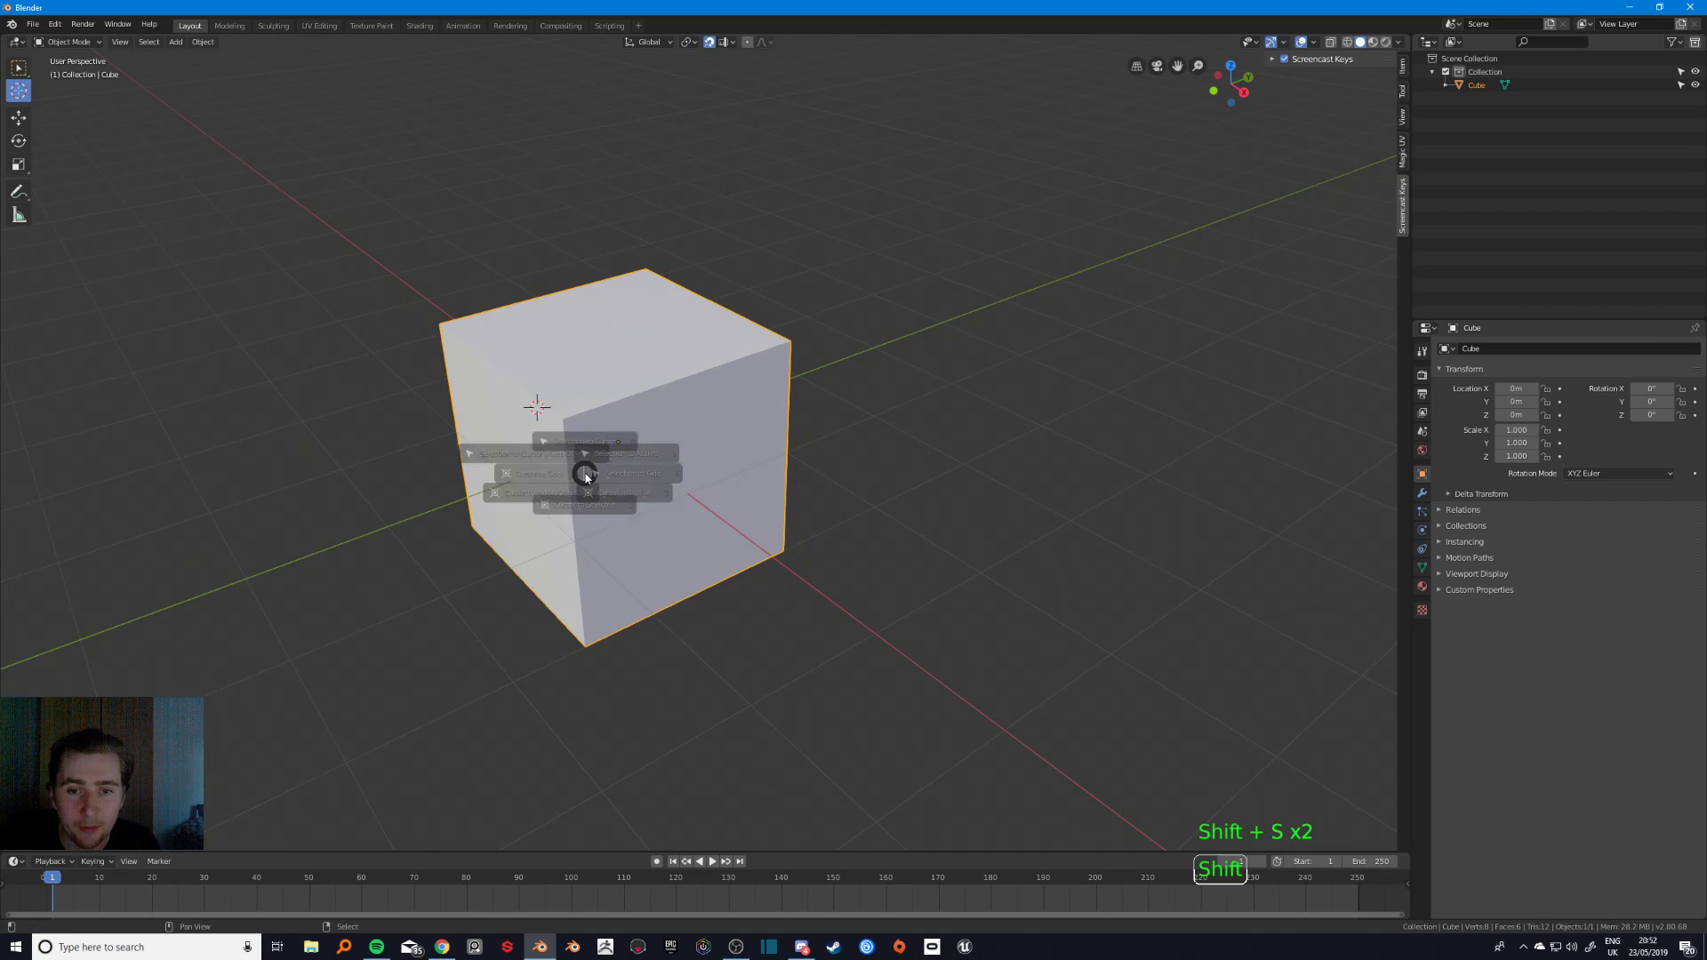
pyautogui.click(538, 524)
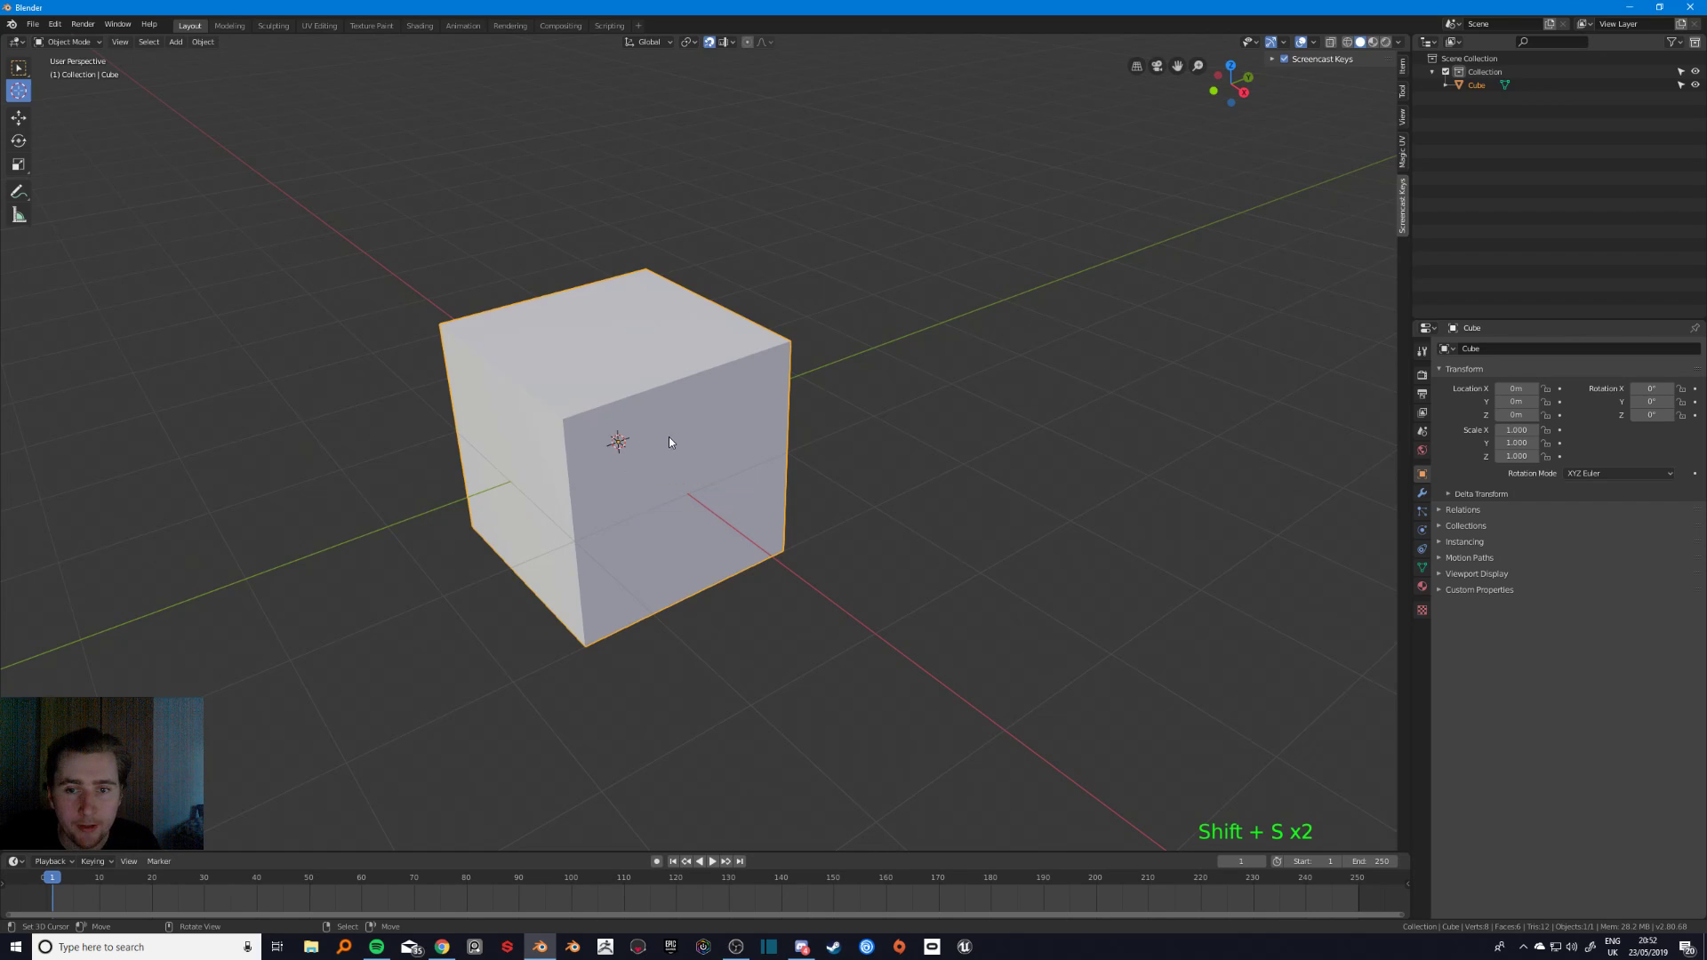
# - Place the 3D cursor at various points on and around the cube, finishing in the empty space beside it
pyautogui.moveTo(669, 442); pyautogui.dragTo(583, 442, button='middle')
pyautogui.moveTo(584, 441); pyautogui.dragTo(479, 330)
pyautogui.hotkey('ctrl', 'z')
pyautogui.click(953, 291)
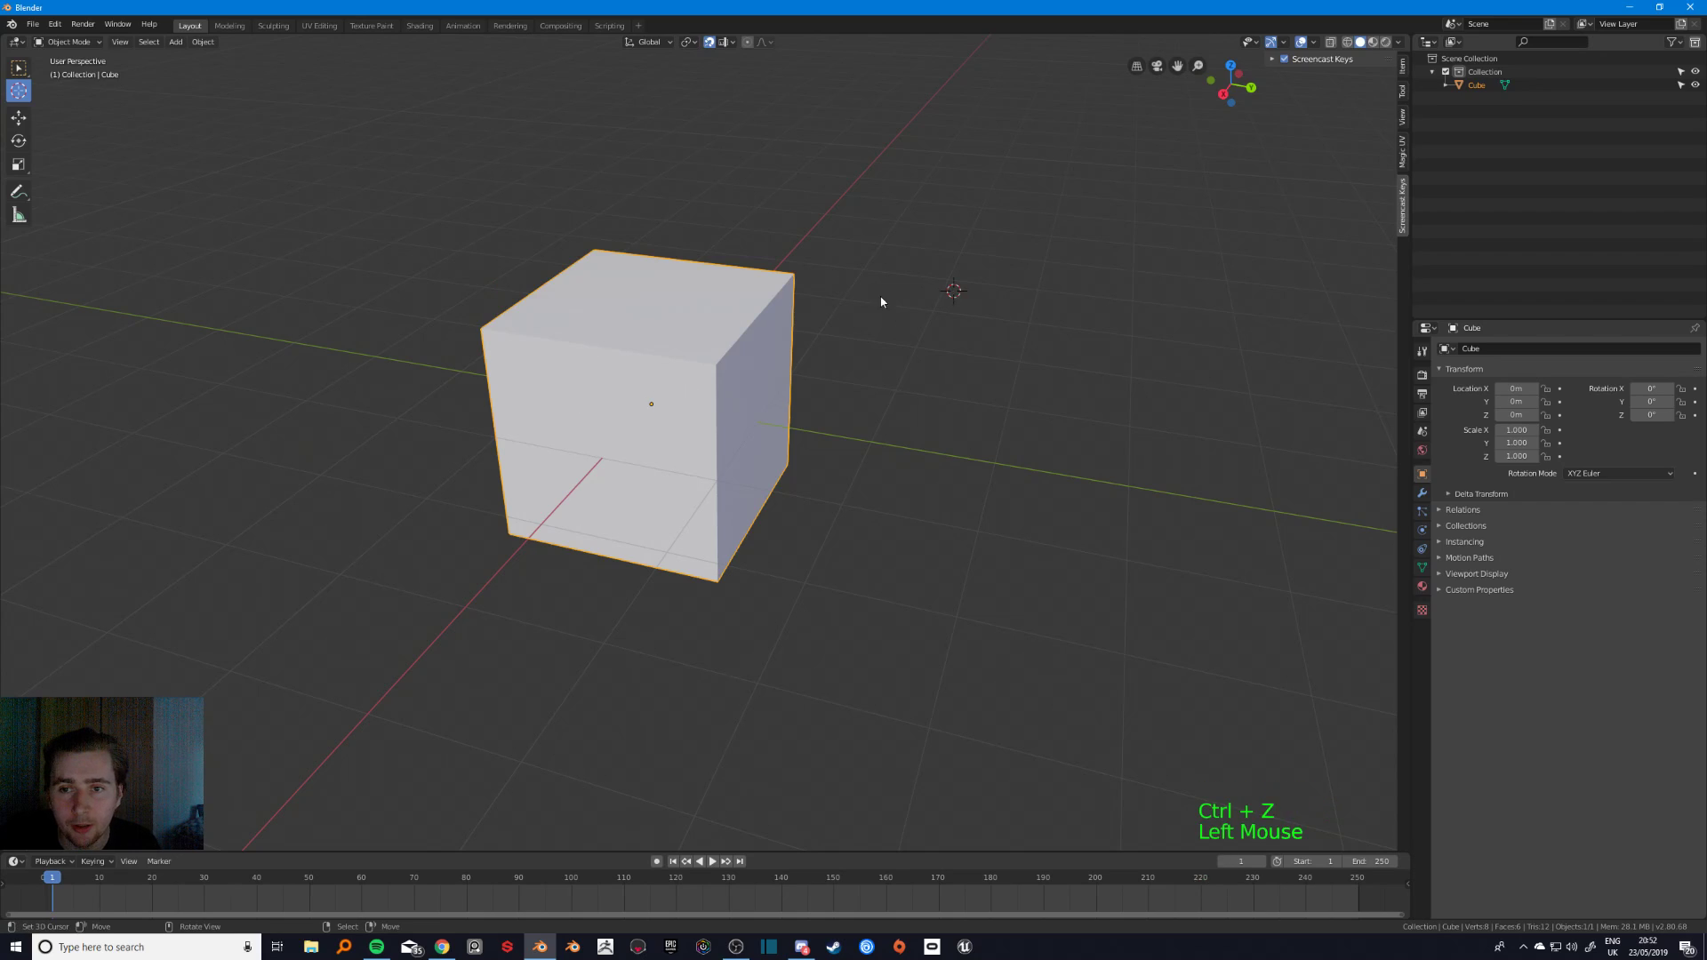
pyautogui.click(553, 335)
pyautogui.click(702, 491)
pyautogui.click(325, 444)
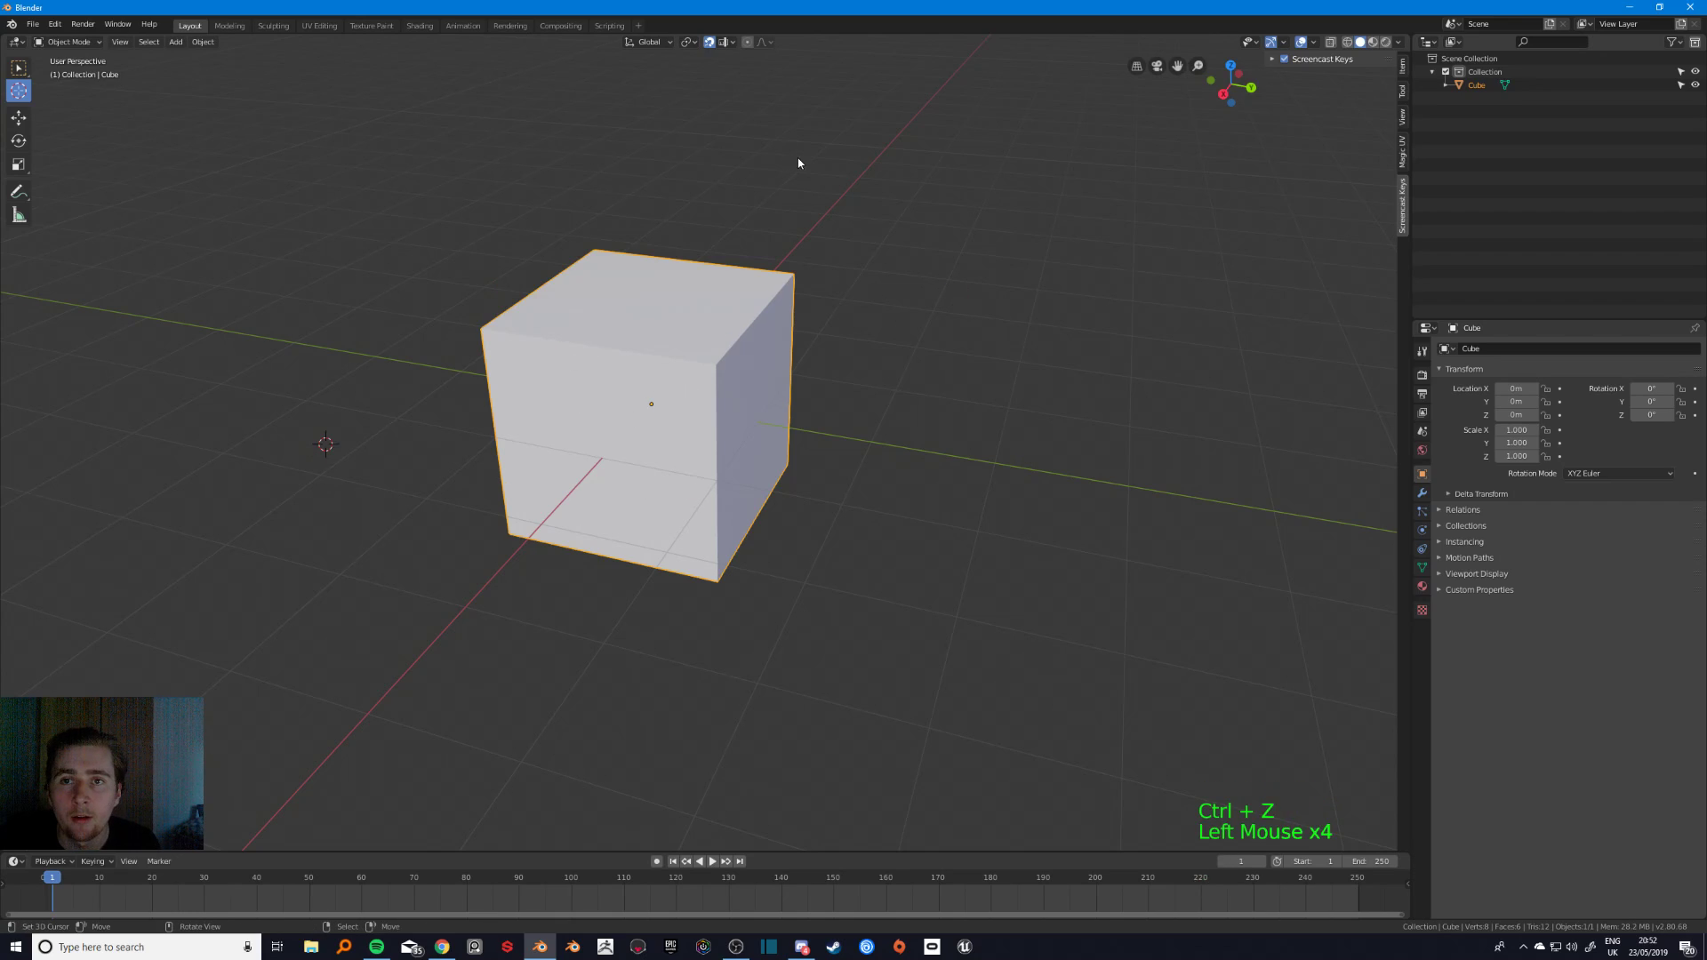
# - Open the snapping options, and move the 3D cursor across the cube and out into the empty space in front of it
pyautogui.click(726, 44)
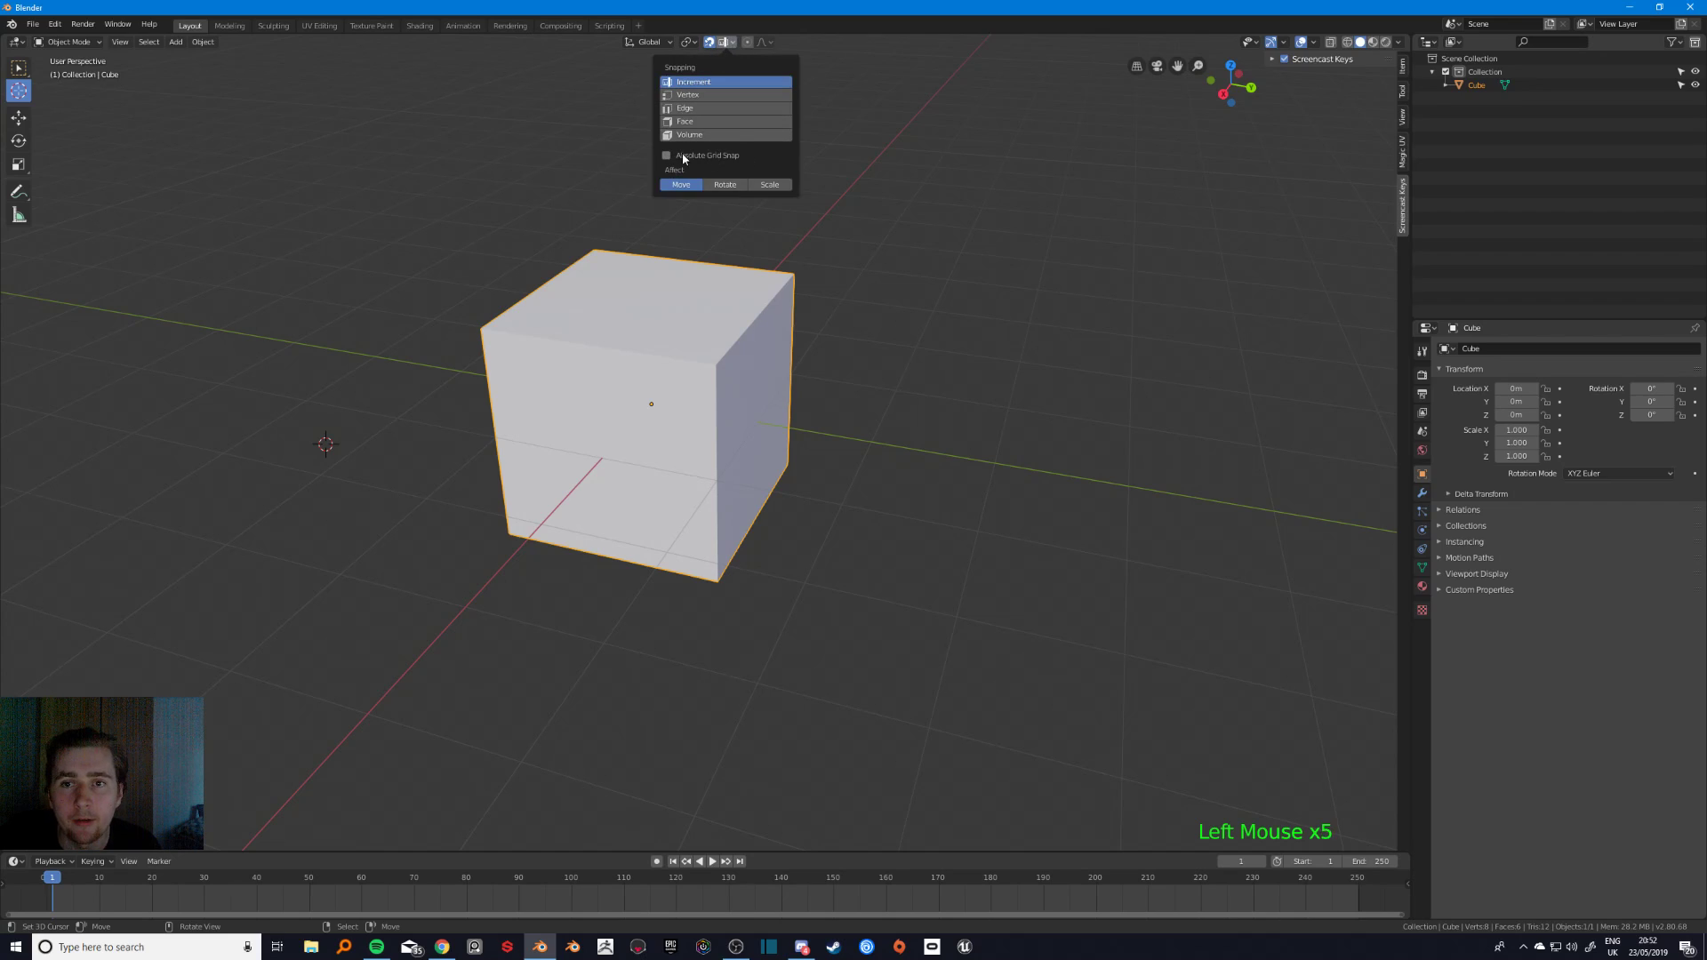
pyautogui.moveTo(504, 316)
pyautogui.mouseDown()
pyautogui.moveTo(531, 345)
pyautogui.moveTo(693, 360)
pyautogui.moveTo(503, 343)
pyautogui.mouseUp()
pyautogui.moveTo(578, 354); pyautogui.dragTo(681, 373, button='middle')
pyautogui.moveTo(571, 433); pyautogui.dragTo(259, 735)
pyautogui.scroll(-3, 359, 643)
pyautogui.moveTo(365, 646); pyautogui.dragTo(551, 614, button='middle')
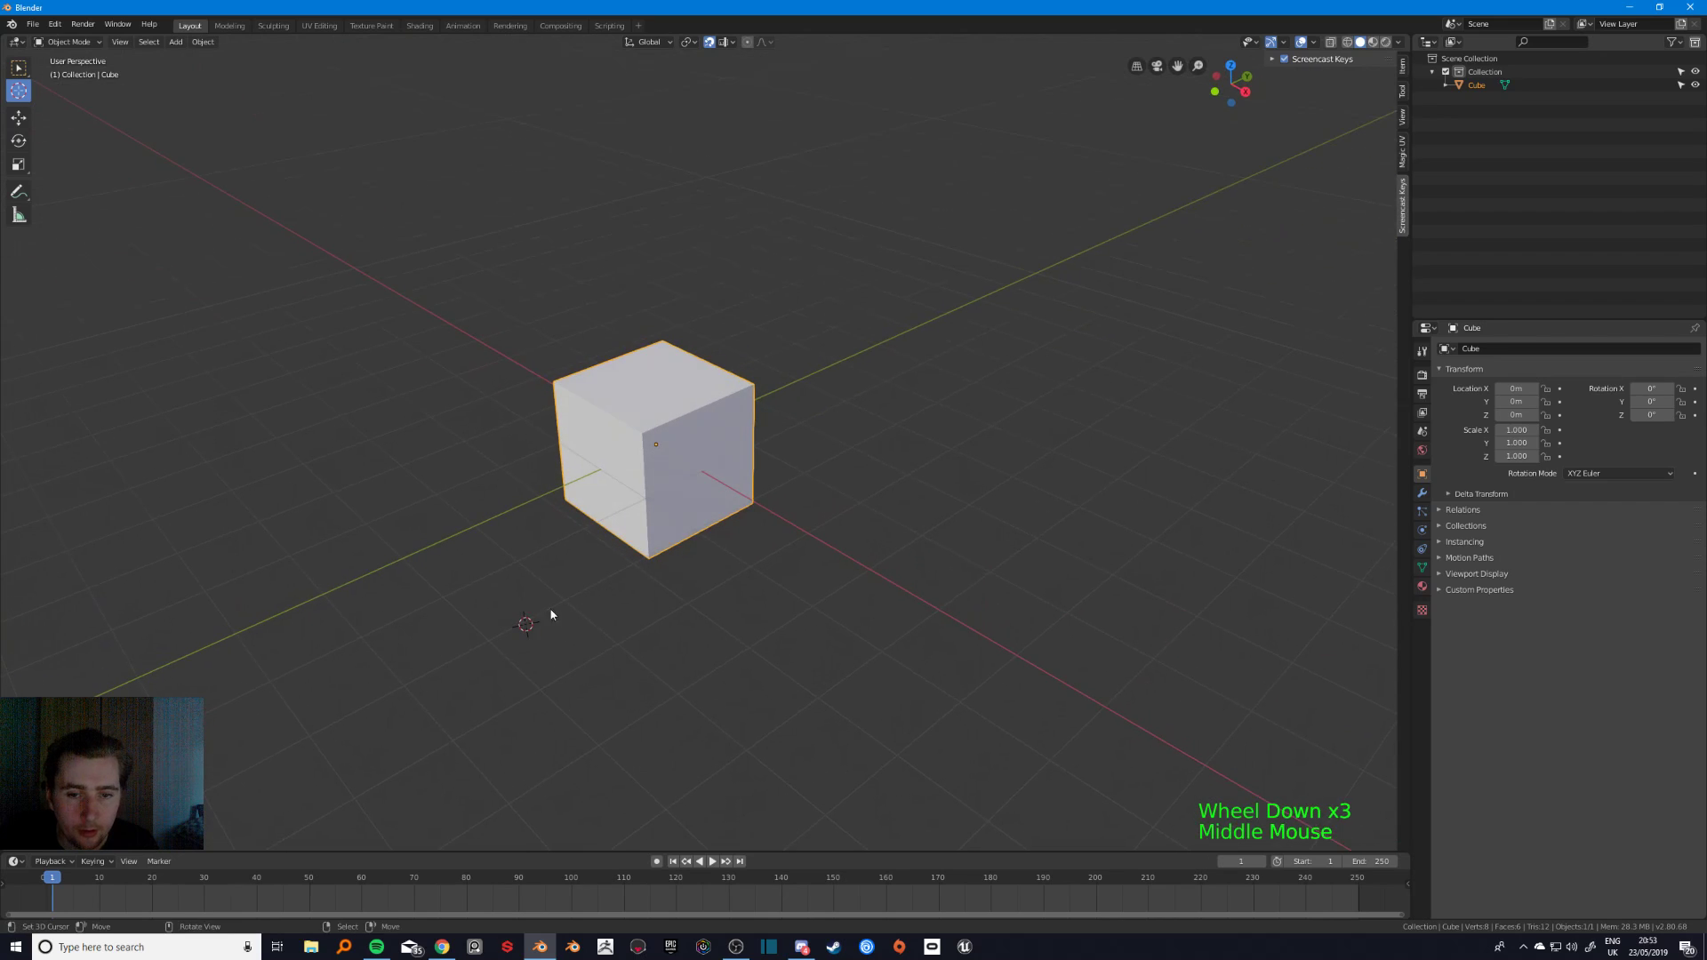
# - Move the 3D cursor from in front of the cube to the empty space on its far side
pyautogui.moveTo(545, 602); pyautogui.dragTo(455, 318)
pyautogui.moveTo(456, 320); pyautogui.dragTo(609, 282, button='middle')
pyautogui.moveTo(831, 174); pyautogui.dragTo(608, 407, button='middle')
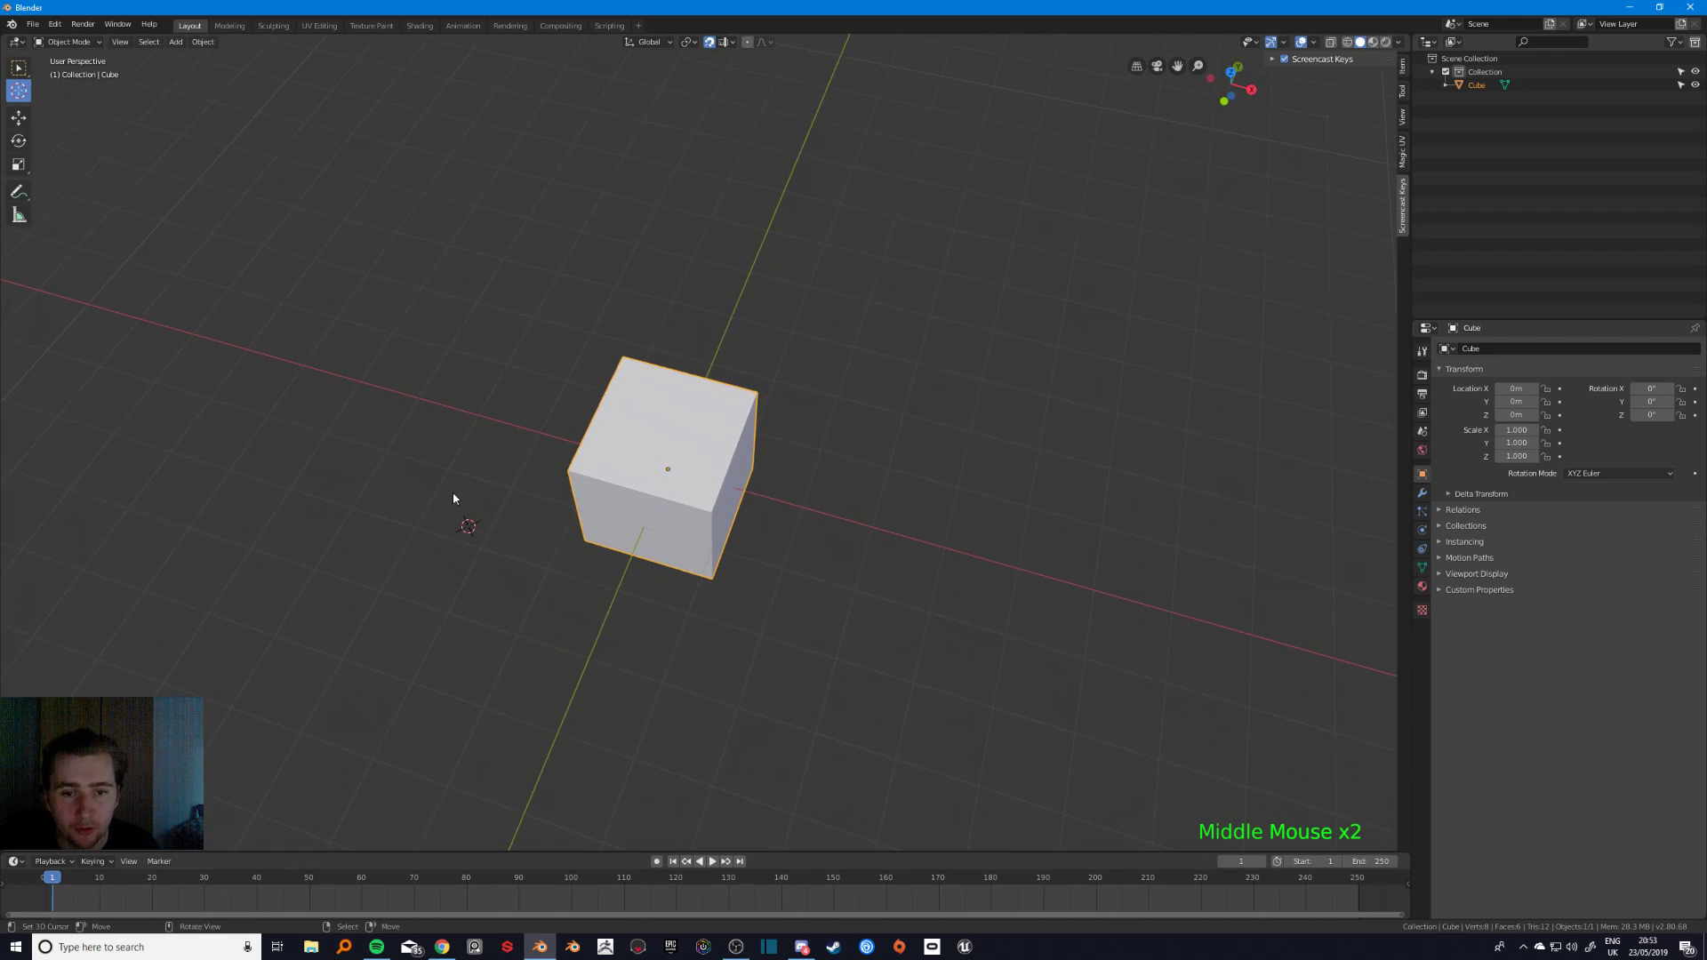
# - Move the 3D cursor onto the cube's nearest top corner and on to the centre of its +X face
pyautogui.moveTo(476, 529); pyautogui.dragTo(725, 430)
pyautogui.moveTo(725, 430); pyautogui.dragTo(637, 350, button='middle')
pyautogui.moveTo(638, 350); pyautogui.dragTo(639, 357)
pyautogui.scroll(1, 639, 358)
pyautogui.moveTo(639, 357); pyautogui.dragTo(683, 480, button='middle')
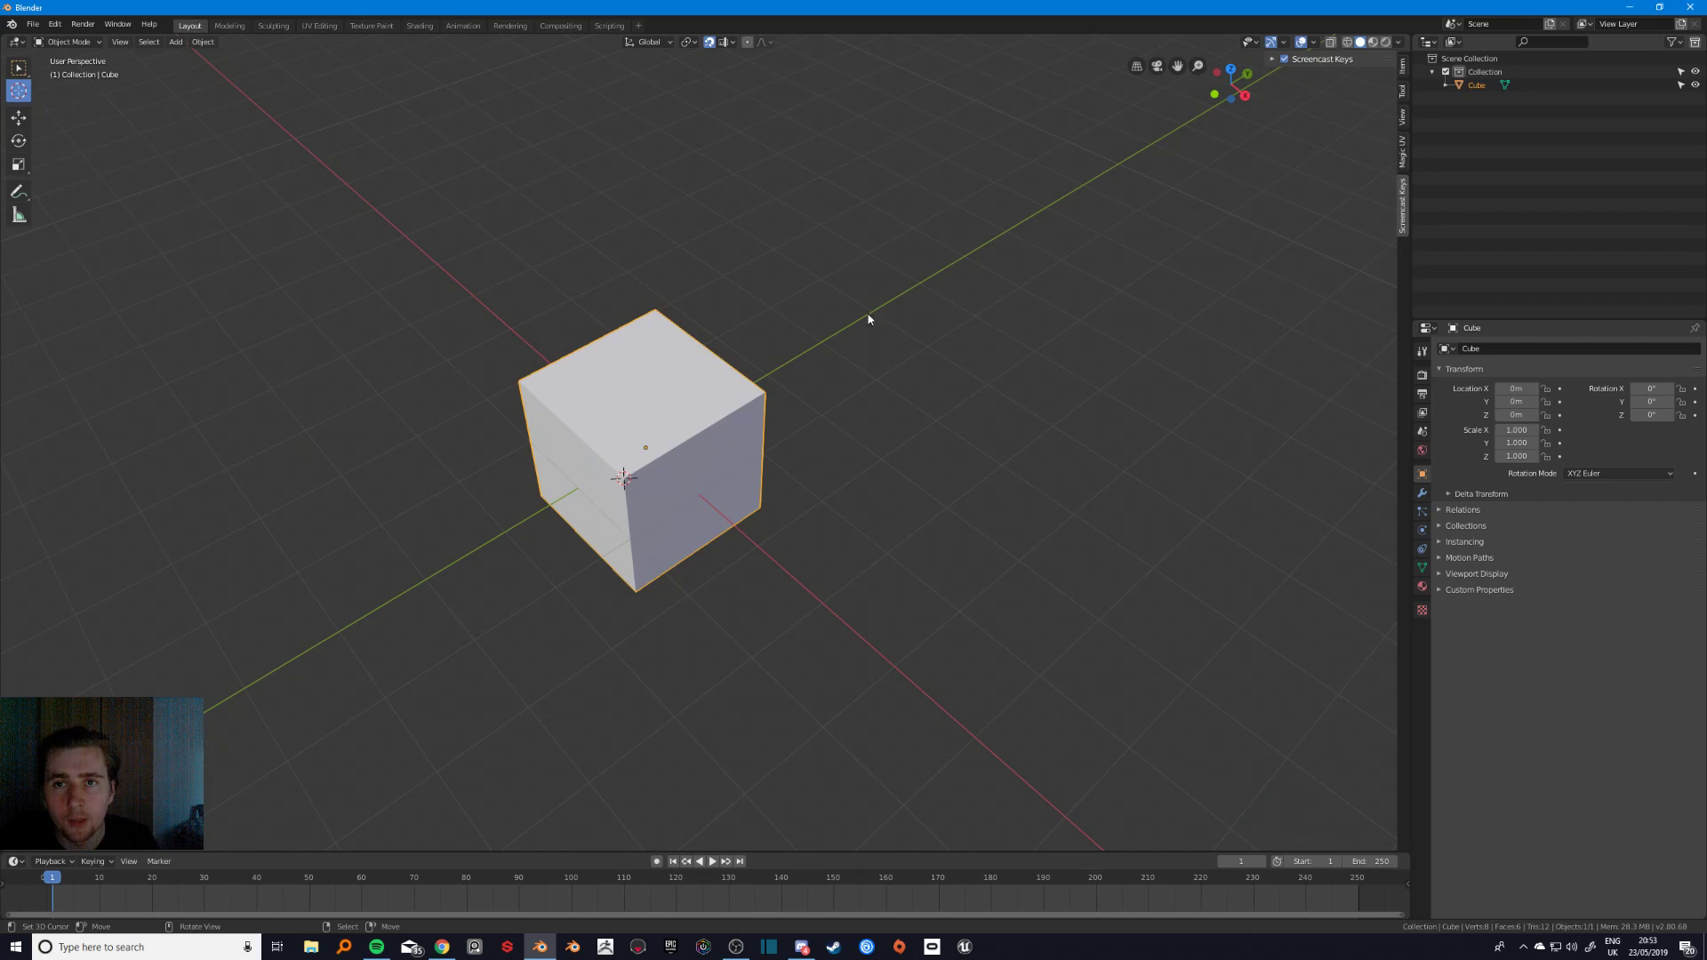
pyautogui.moveTo(694, 470)
pyautogui.mouseDown()
pyautogui.moveTo(641, 444)
pyautogui.moveTo(698, 432)
pyautogui.moveTo(567, 422)
pyautogui.moveTo(632, 538)
pyautogui.moveTo(569, 435)
pyautogui.moveTo(717, 496)
pyautogui.mouseUp()
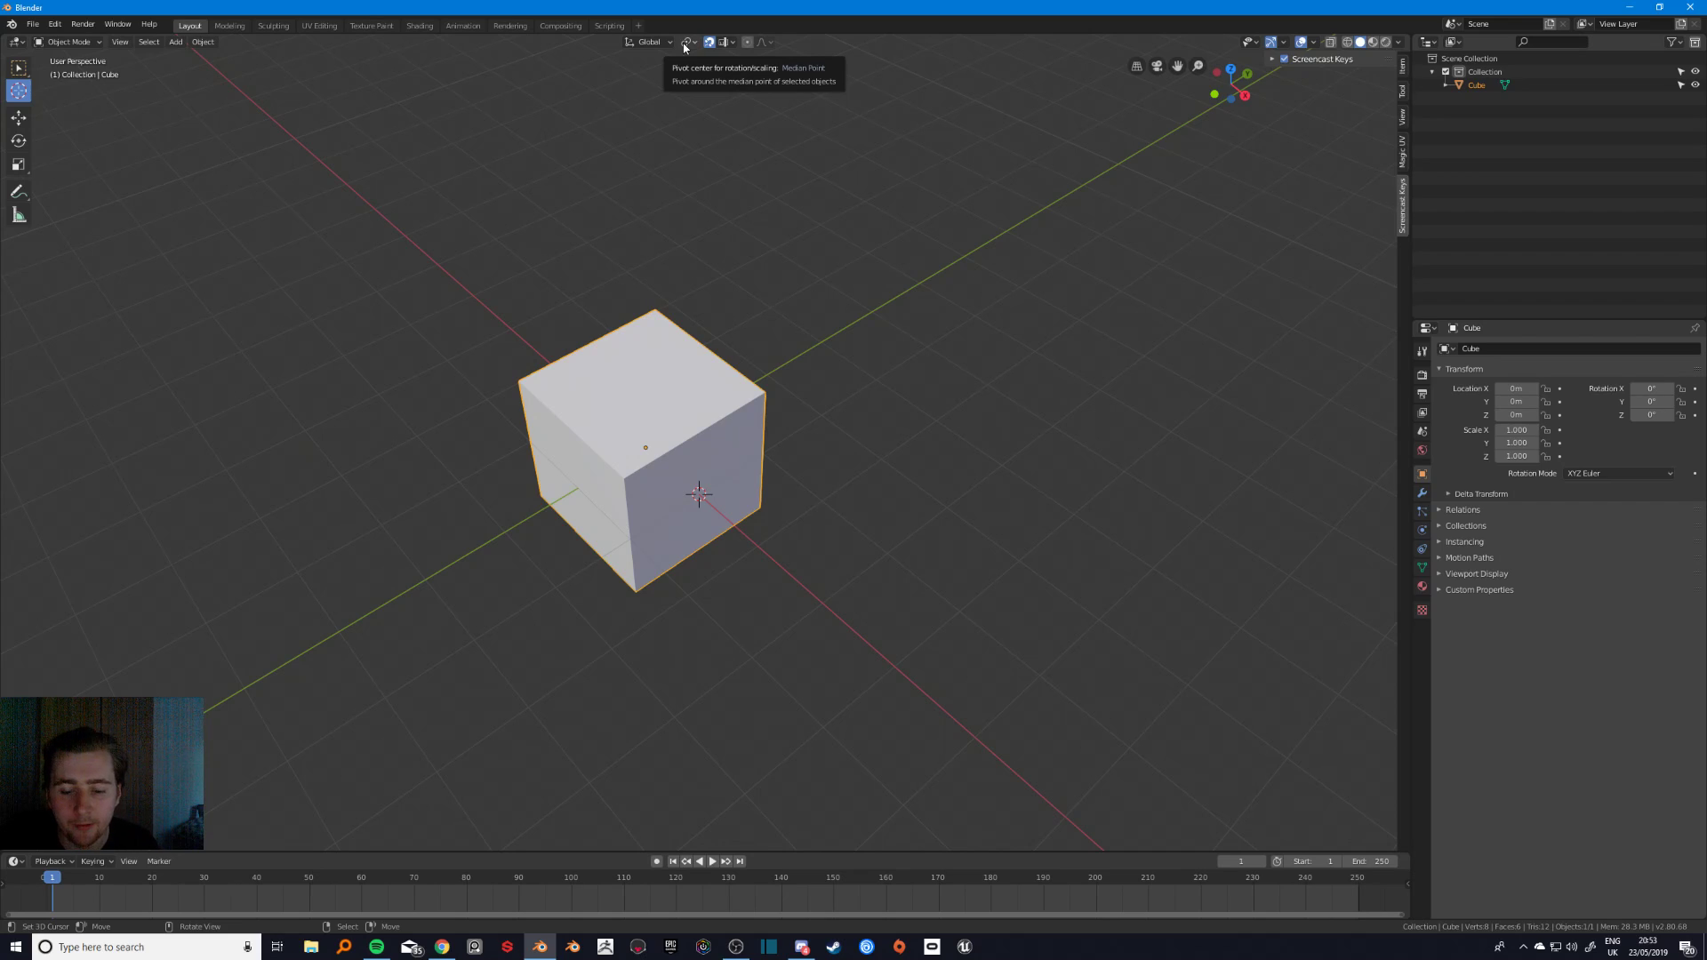
# - Examine the 3D cursor's position relative to the cube in the right, front and top orthographic views
pyautogui.moveTo(691, 152); pyautogui.dragTo(647, 227, button='middle')
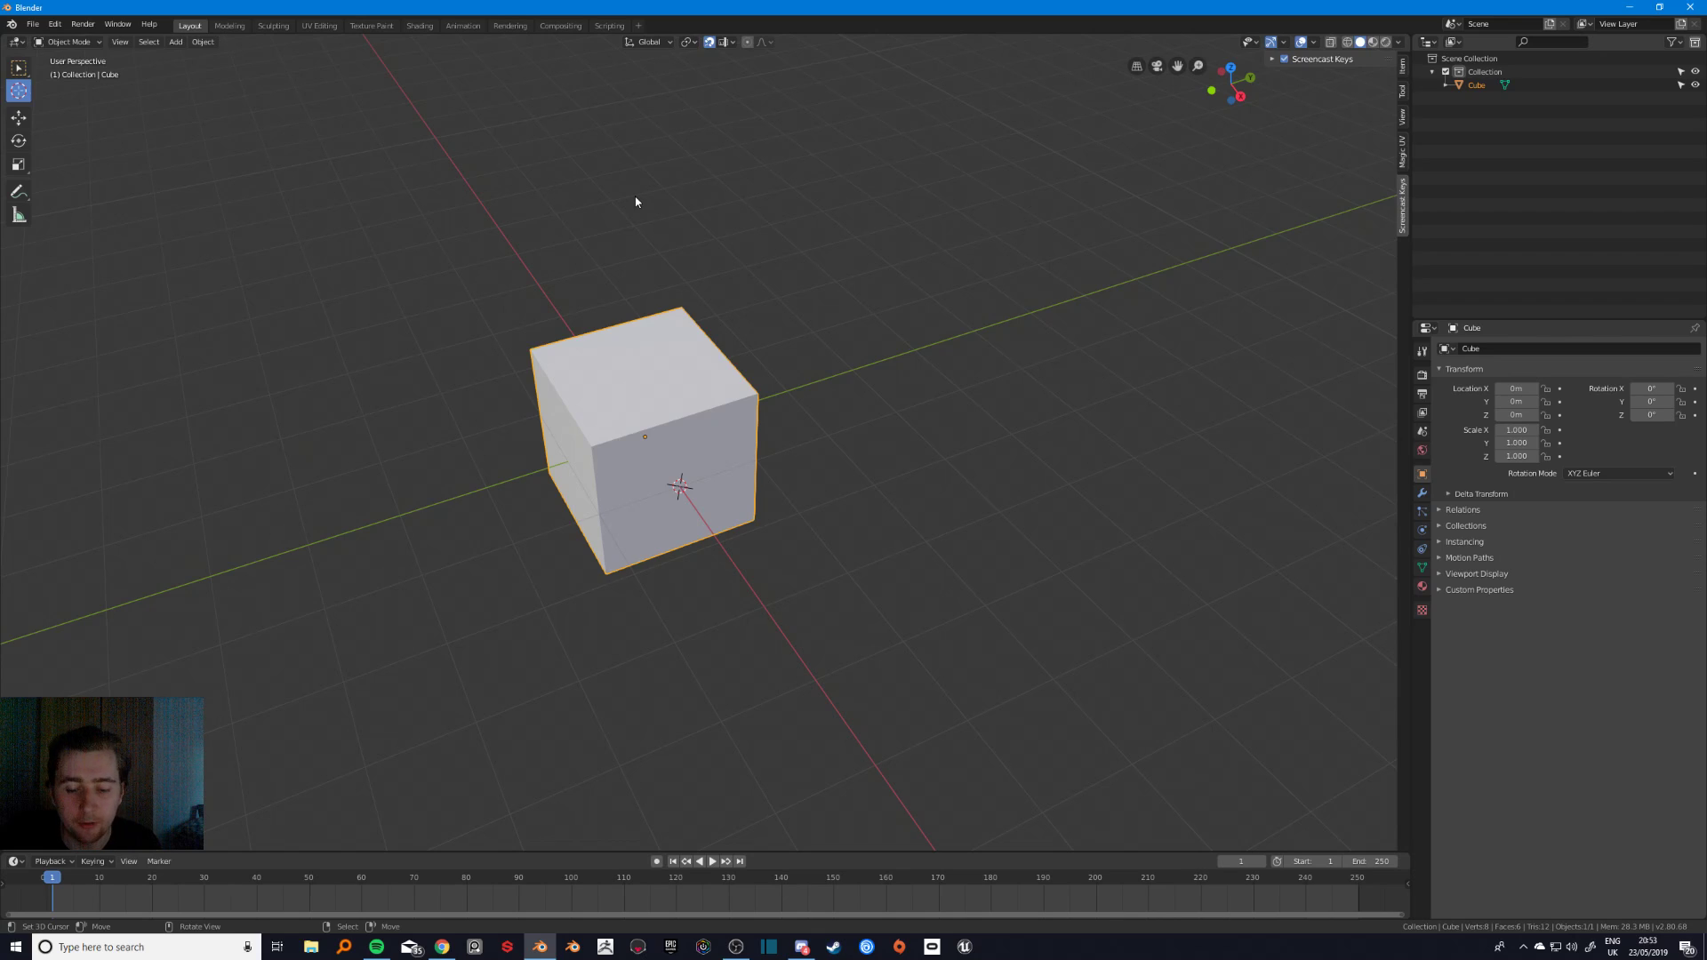
pyautogui.press('KP_3')
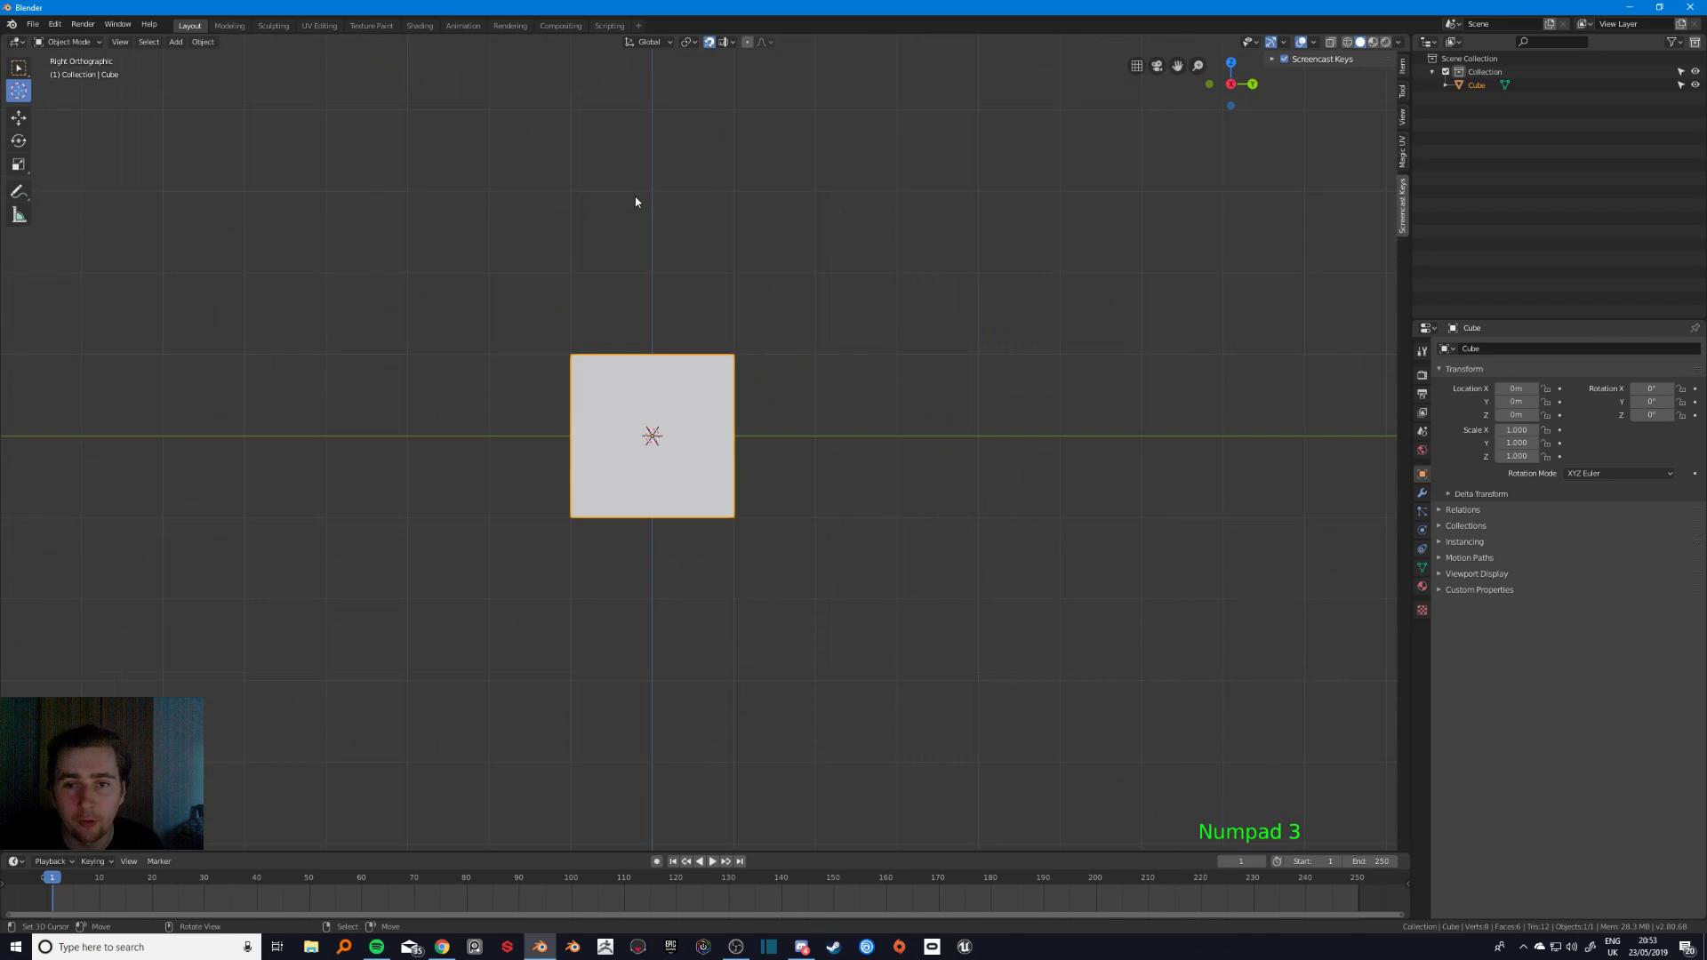
pyautogui.scroll(4, 522, 243)
pyautogui.keyDown('shift'); pyautogui.moveTo(522, 247); pyautogui.dragTo(635, 324, button='middle'); pyautogui.keyUp('shift')
pyautogui.scroll(1, 626, 313)
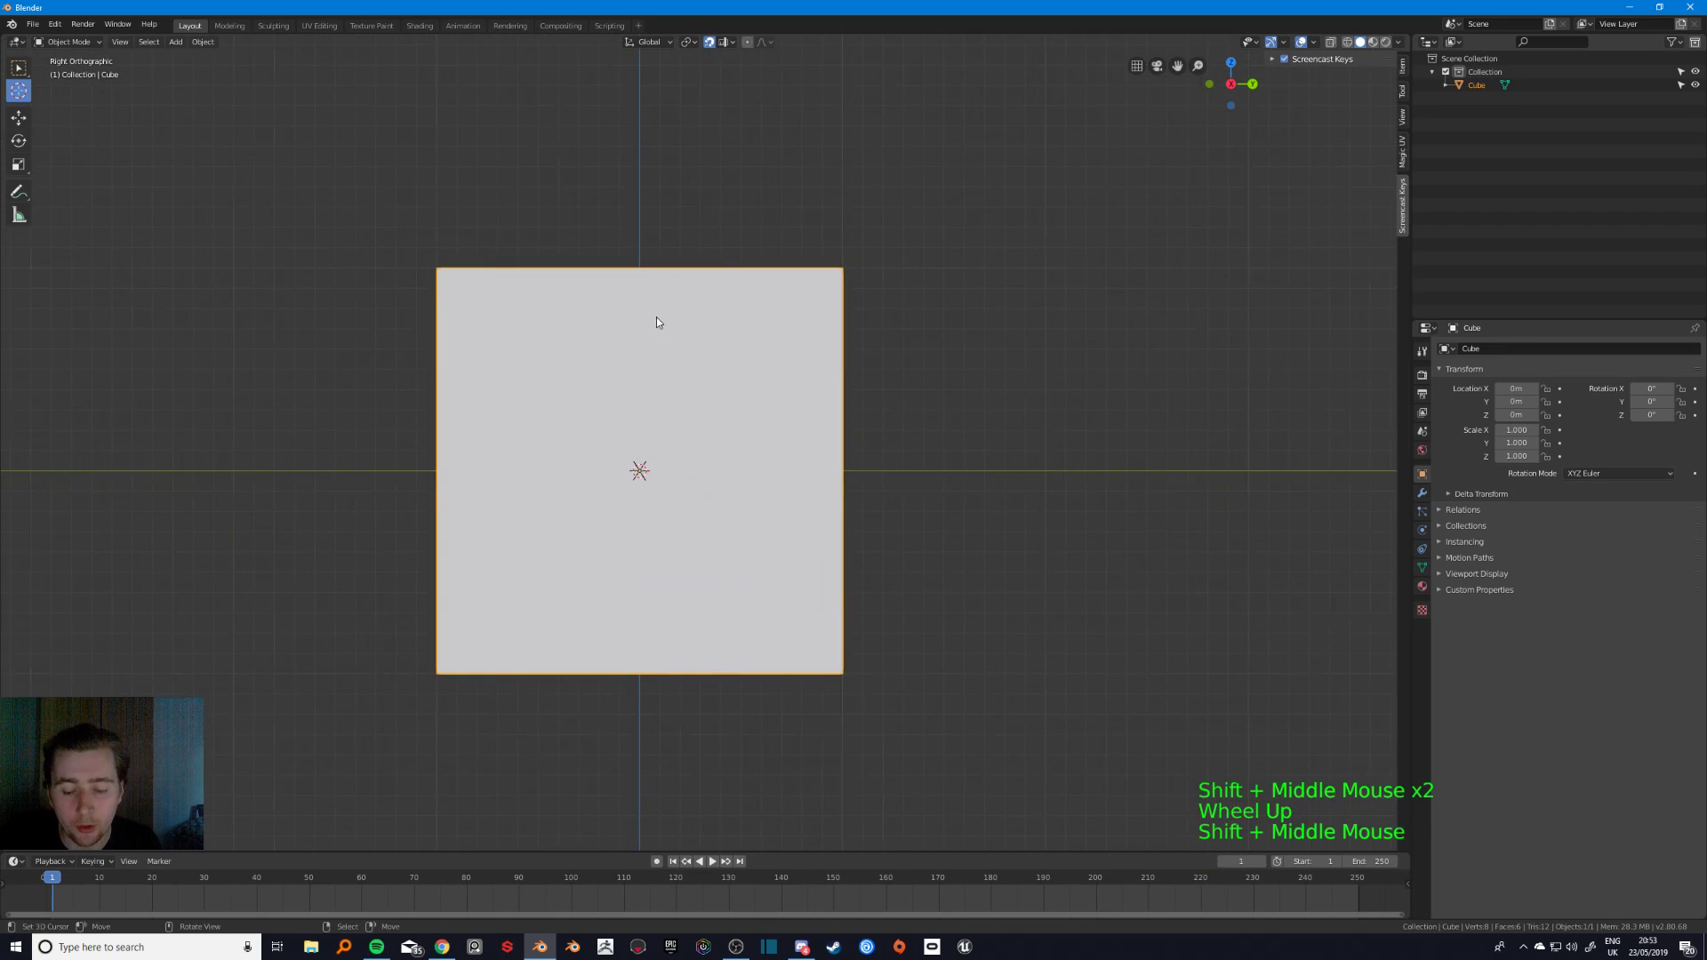
pyautogui.press('KP_3')
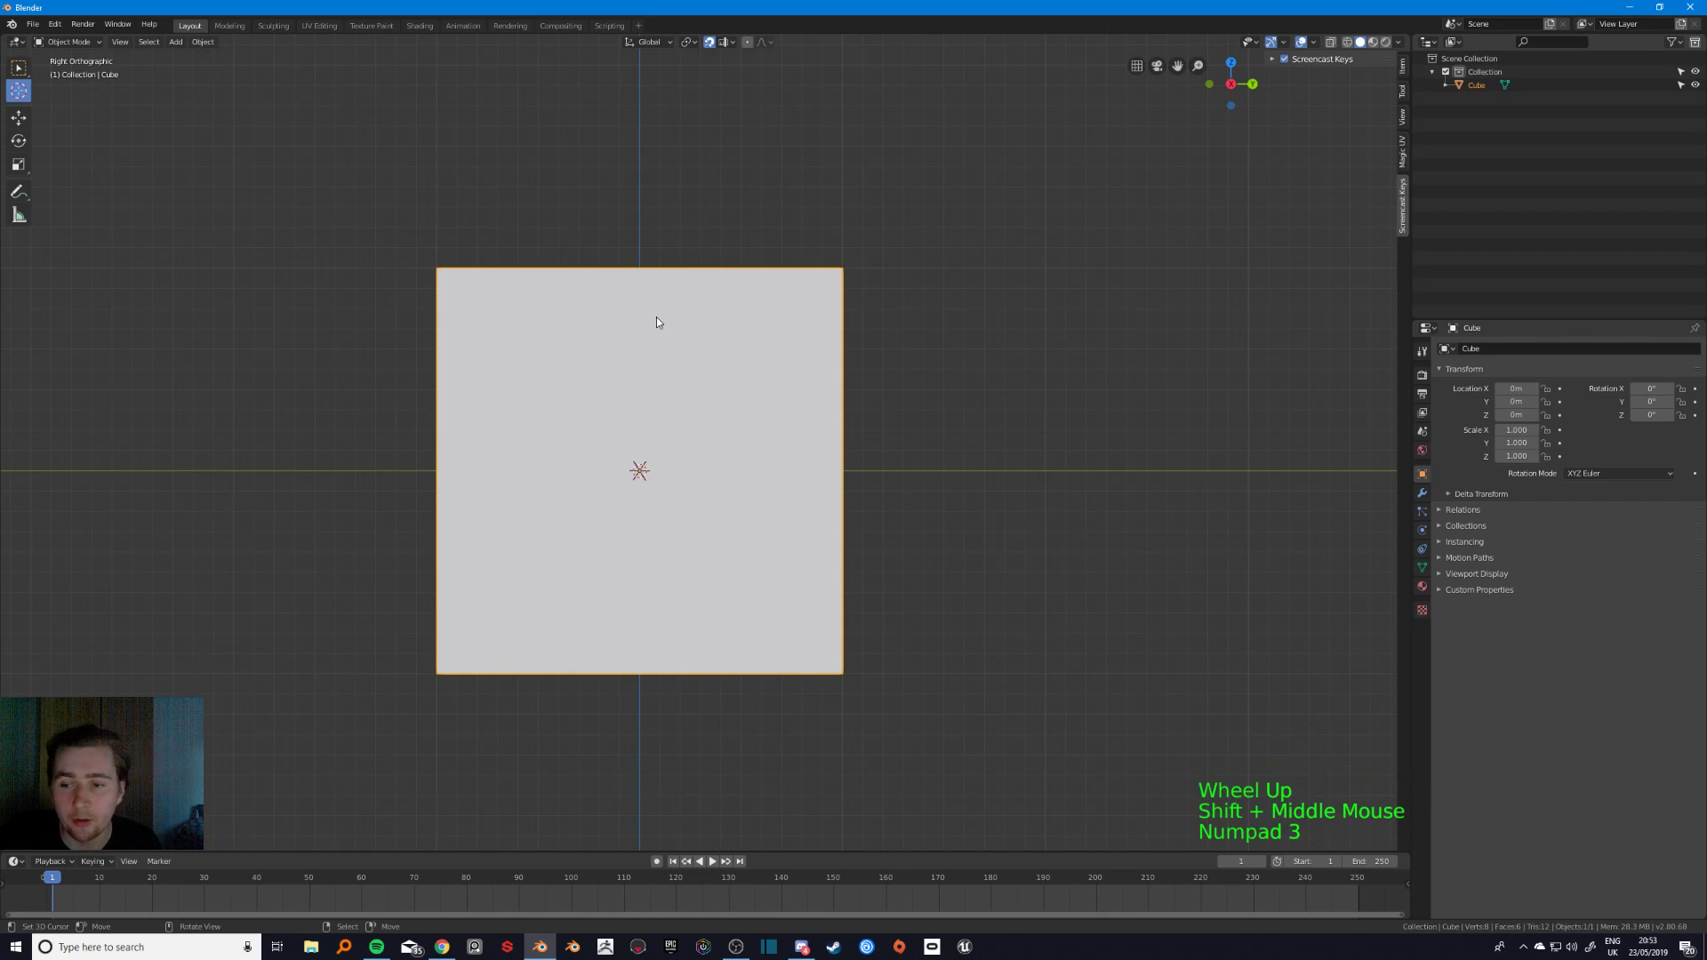
pyautogui.press('KP_1')
pyautogui.press('KP_7')
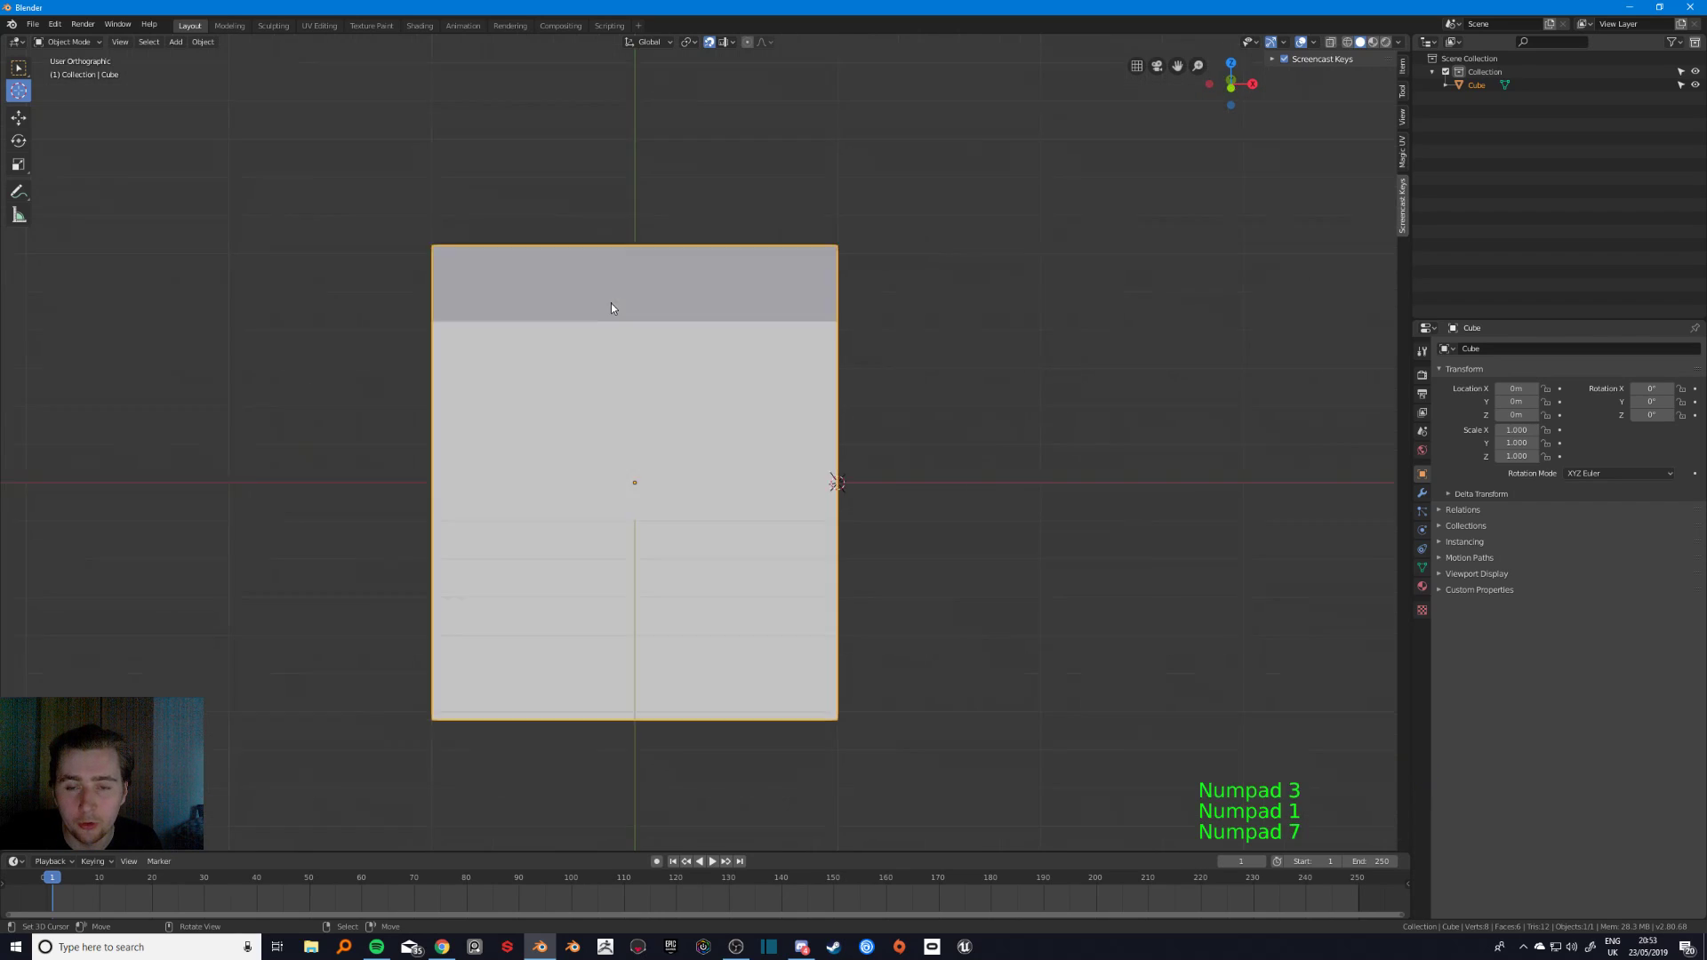
# - Switch to the right orthographic view and compare it with perspective projection by toggling between the two
pyautogui.press('KP_3')
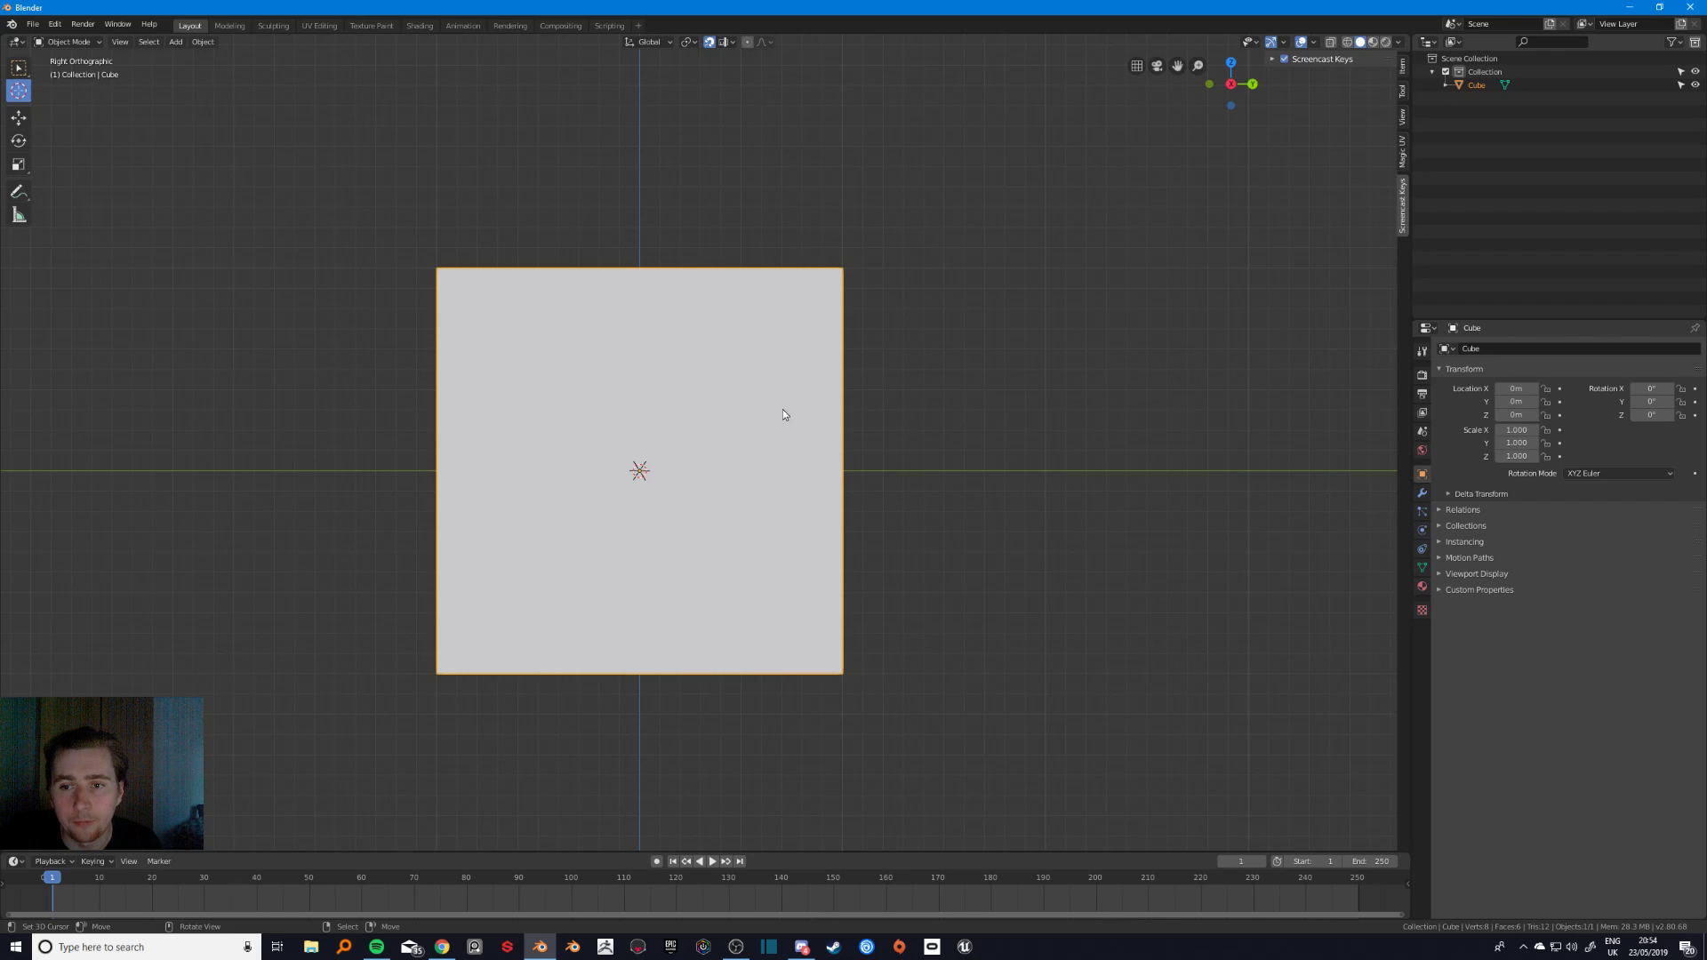
pyautogui.press('KP_5')
pyautogui.press('KP_5')
pyautogui.press('KP_5')
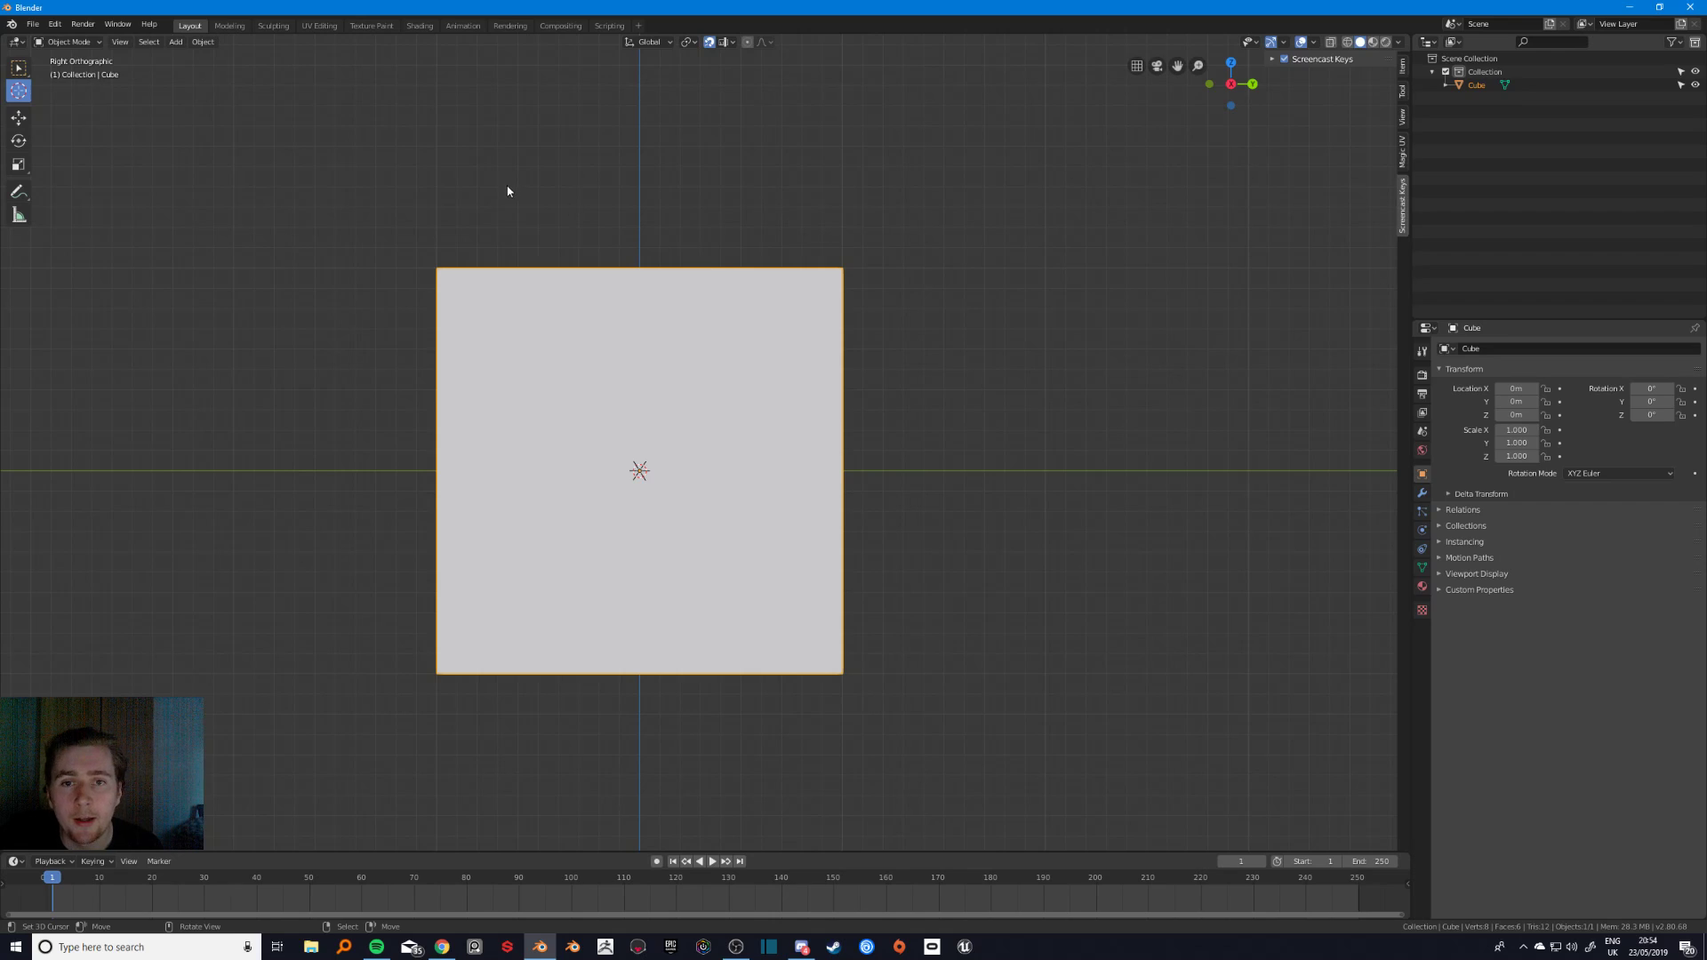
# - With the cube seen from the right, place the 3D cursor on its top edge, and check the placement in perspective
pyautogui.moveTo(508, 191); pyautogui.dragTo(537, 267)
pyautogui.scroll(5, 627, 260)
pyautogui.keyDown('shift'); pyautogui.moveTo(545, 236); pyautogui.dragTo(743, 442, button='middle'); pyautogui.keyUp('shift')
pyautogui.scroll(3, 693, 453)
pyautogui.scroll(3, 686, 435)
pyautogui.moveTo(740, 440); pyautogui.dragTo(578, 440)
pyautogui.scroll(-8, 587, 449)
pyautogui.keyDown('shift'); pyautogui.moveTo(751, 465); pyautogui.dragTo(670, 487, button='middle'); pyautogui.keyUp('shift')
pyautogui.scroll(-6, 671, 471)
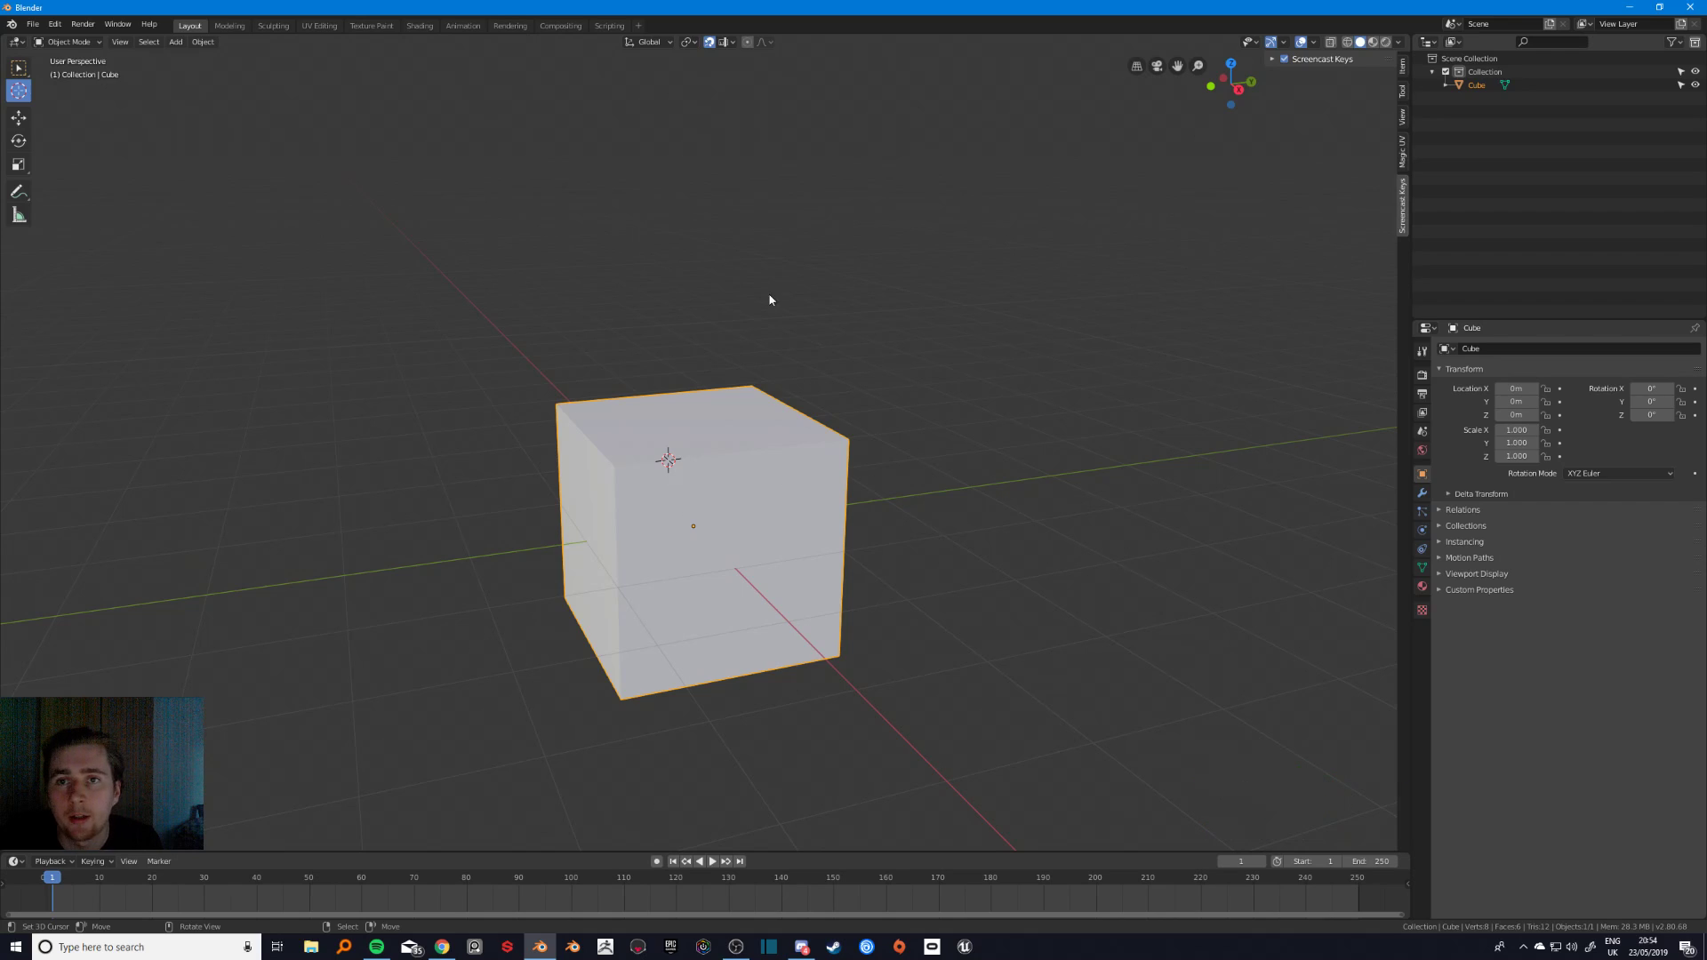
# - Look through the snapping options and the pivot point choices
pyautogui.click(726, 44)
pyautogui.click(730, 43)
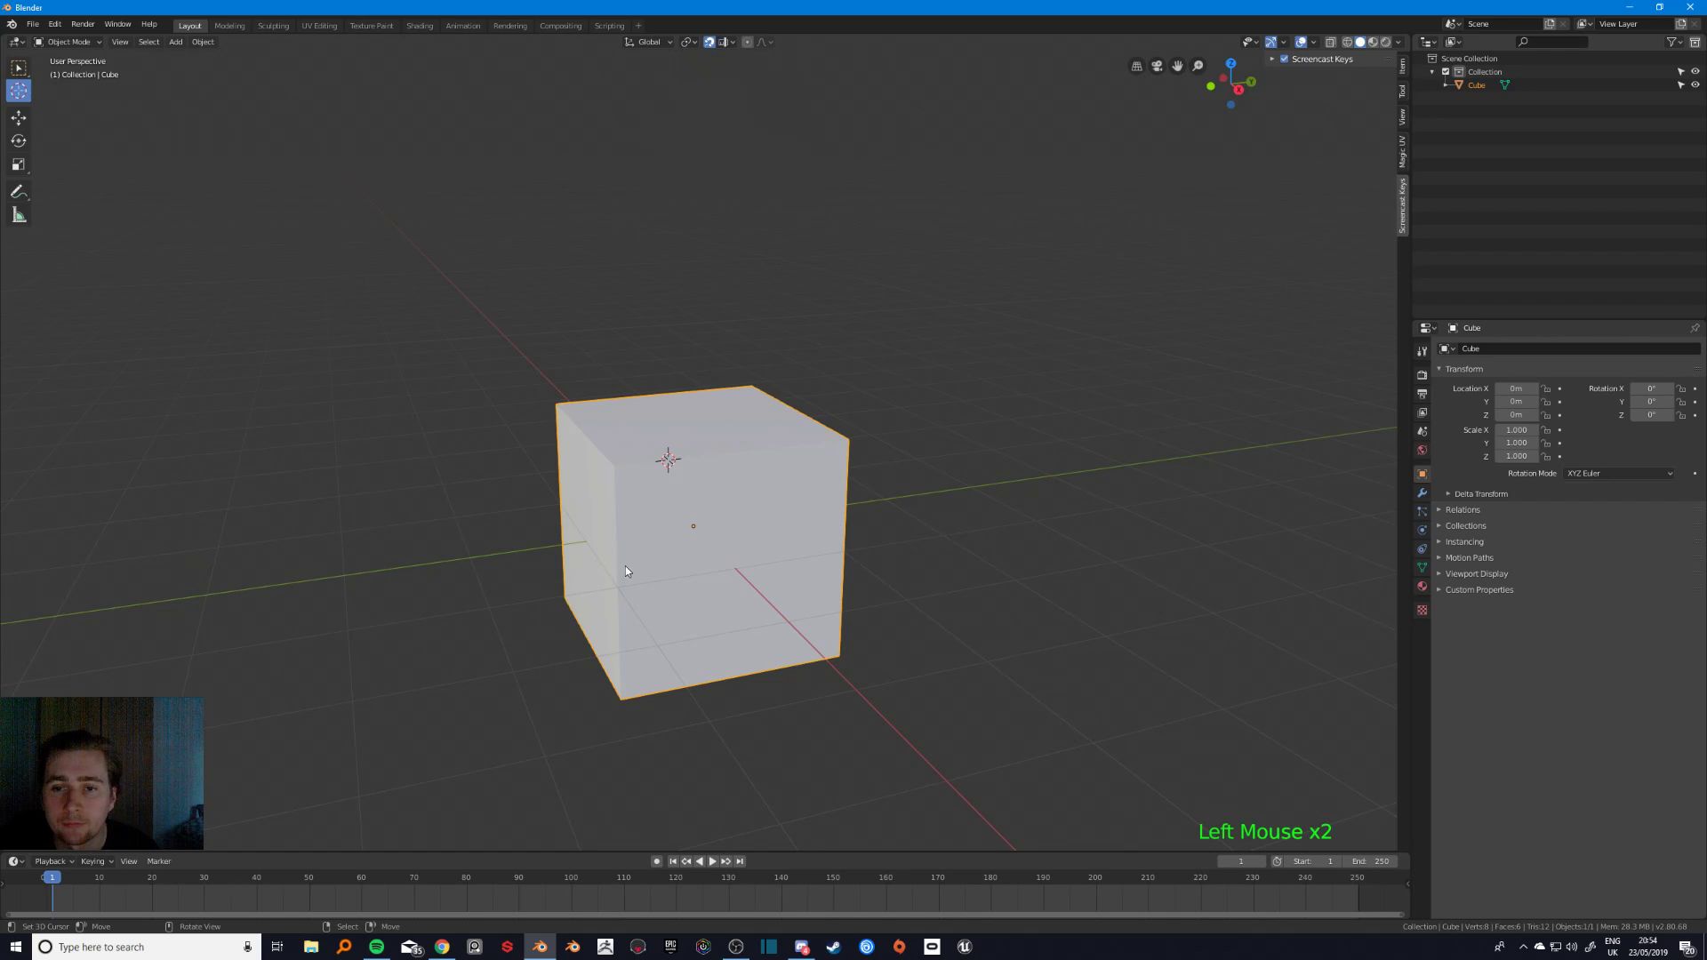
pyautogui.click(691, 43)
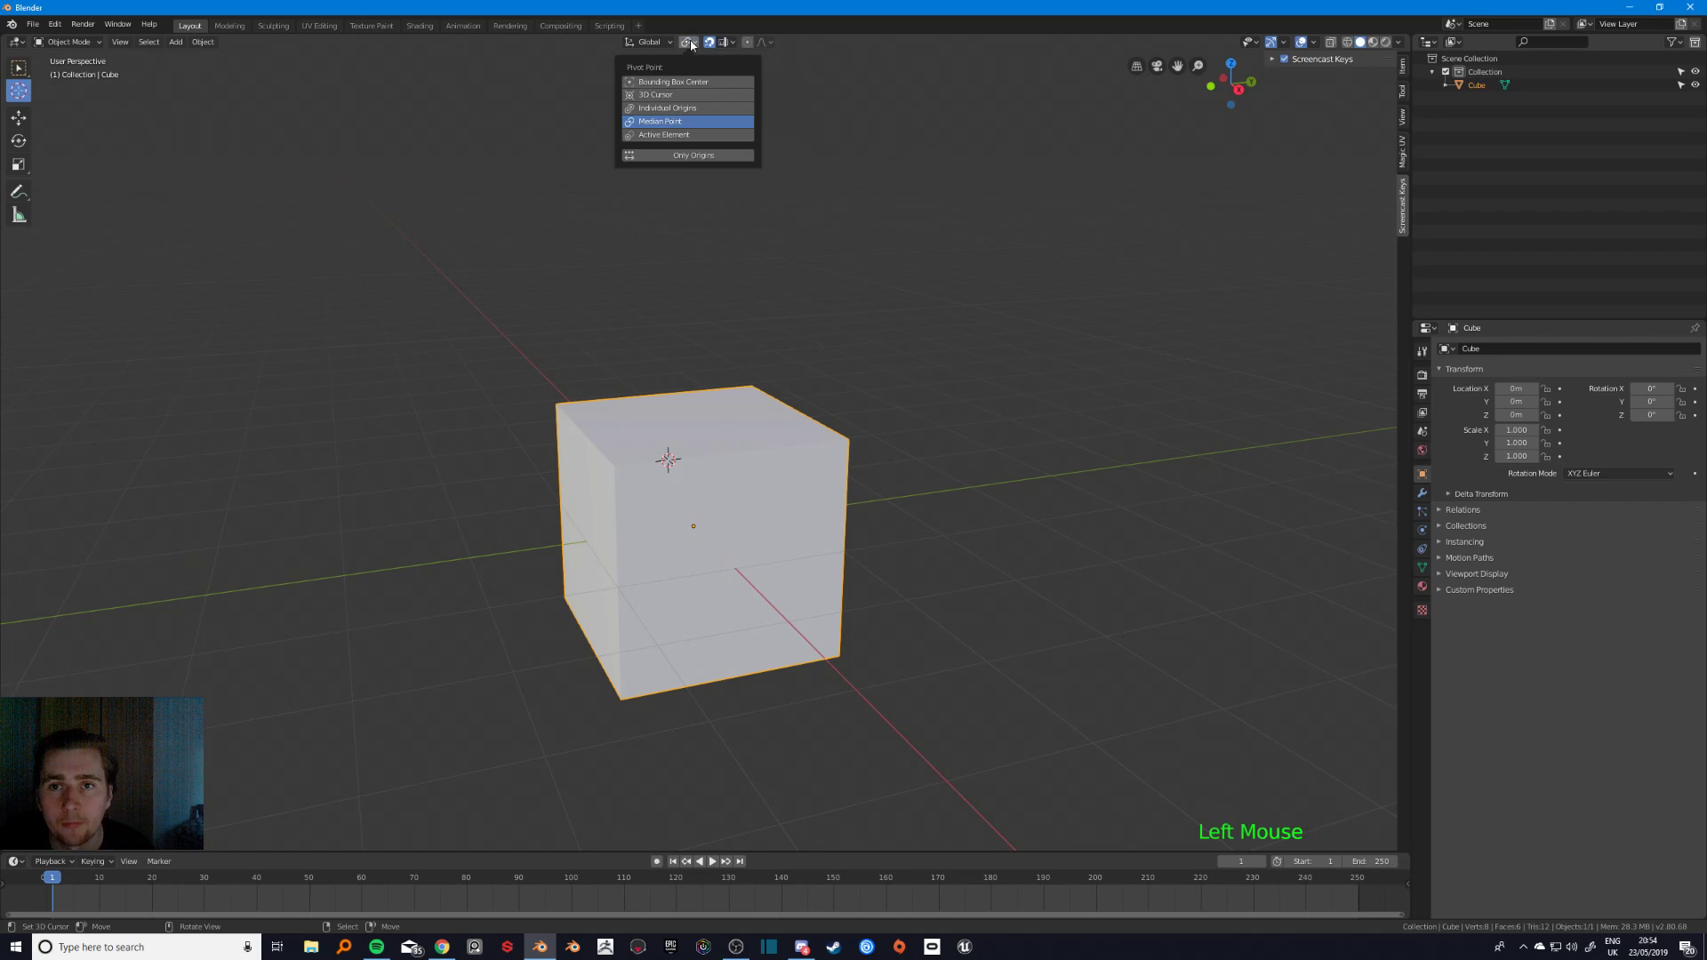
pyautogui.click(724, 41)
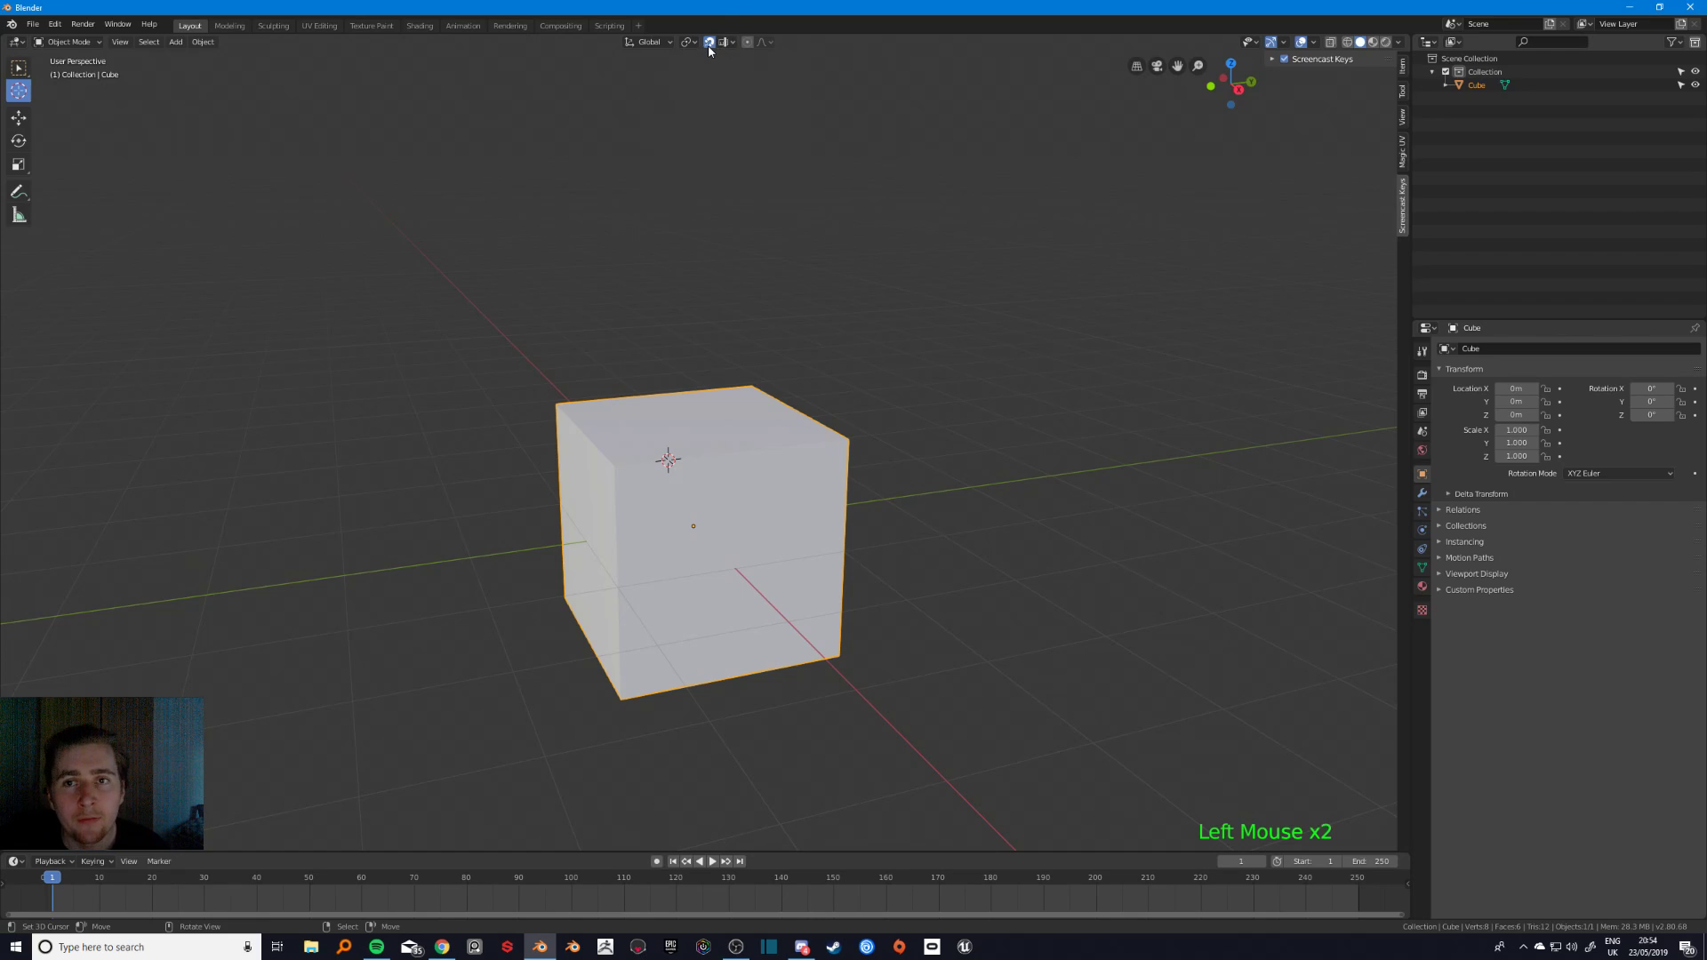
# - Toggle snapping repeatedly to show the control, and leave snapping turned off
pyautogui.click(710, 46)
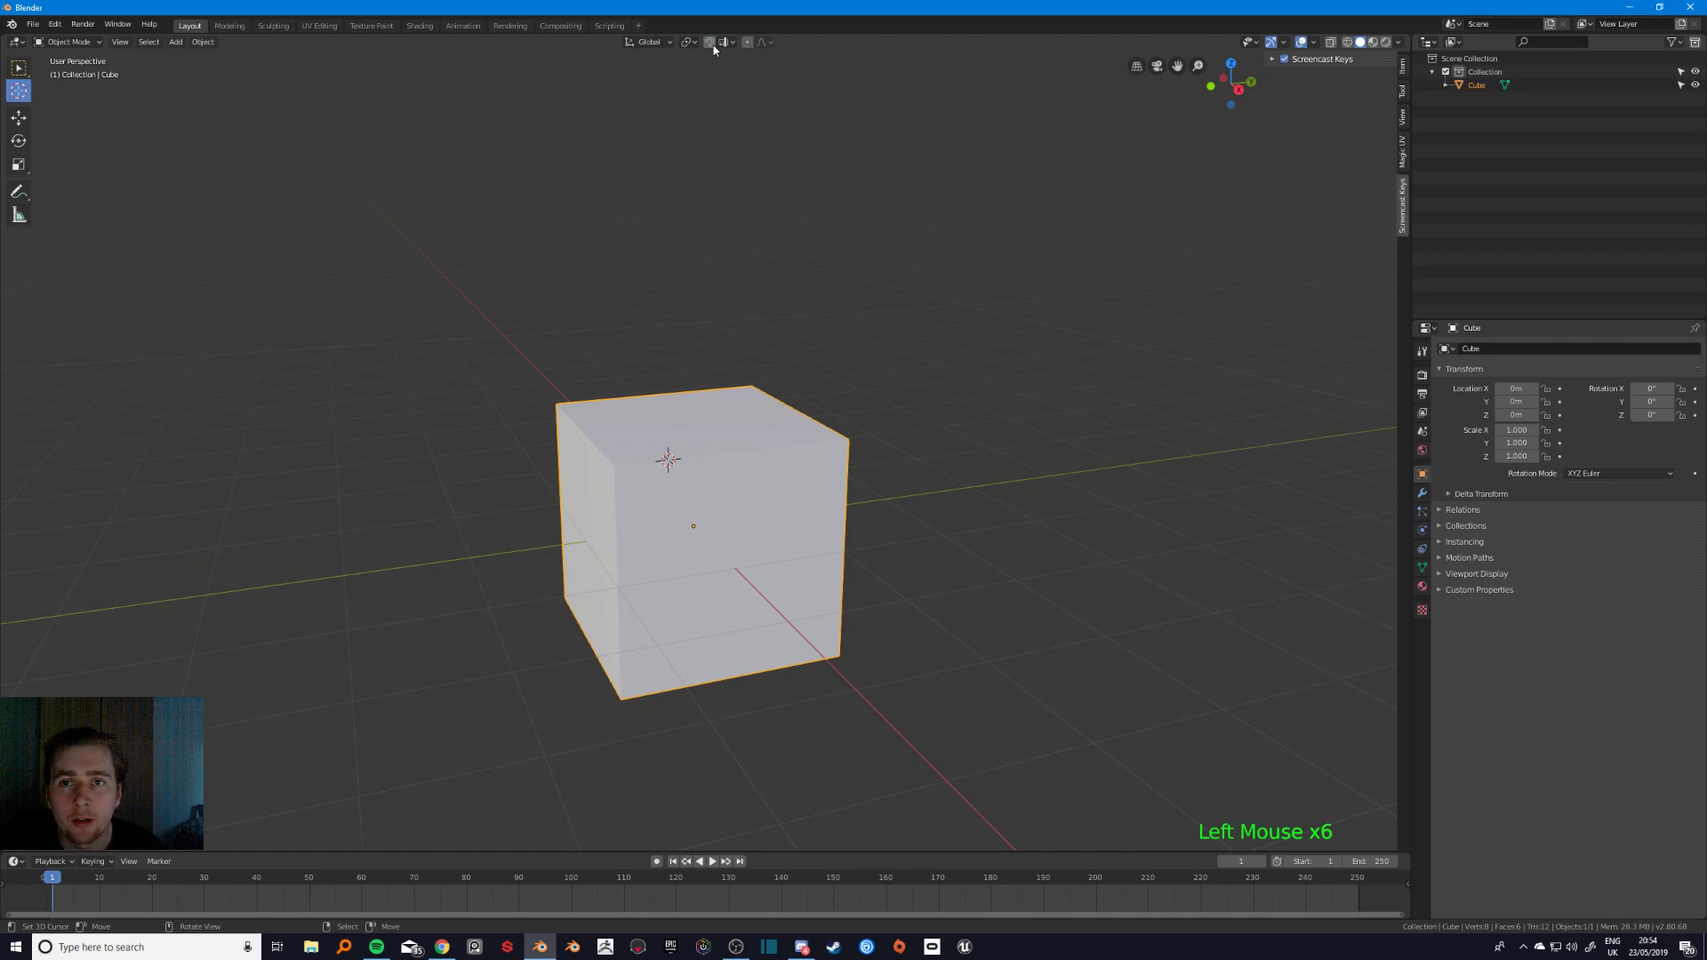
pyautogui.click(711, 44)
pyautogui.click(711, 45)
pyautogui.click(711, 45)
pyautogui.click(711, 44)
pyautogui.click(712, 44)
pyautogui.click(712, 44)
pyautogui.click(712, 44)
pyautogui.click(711, 44)
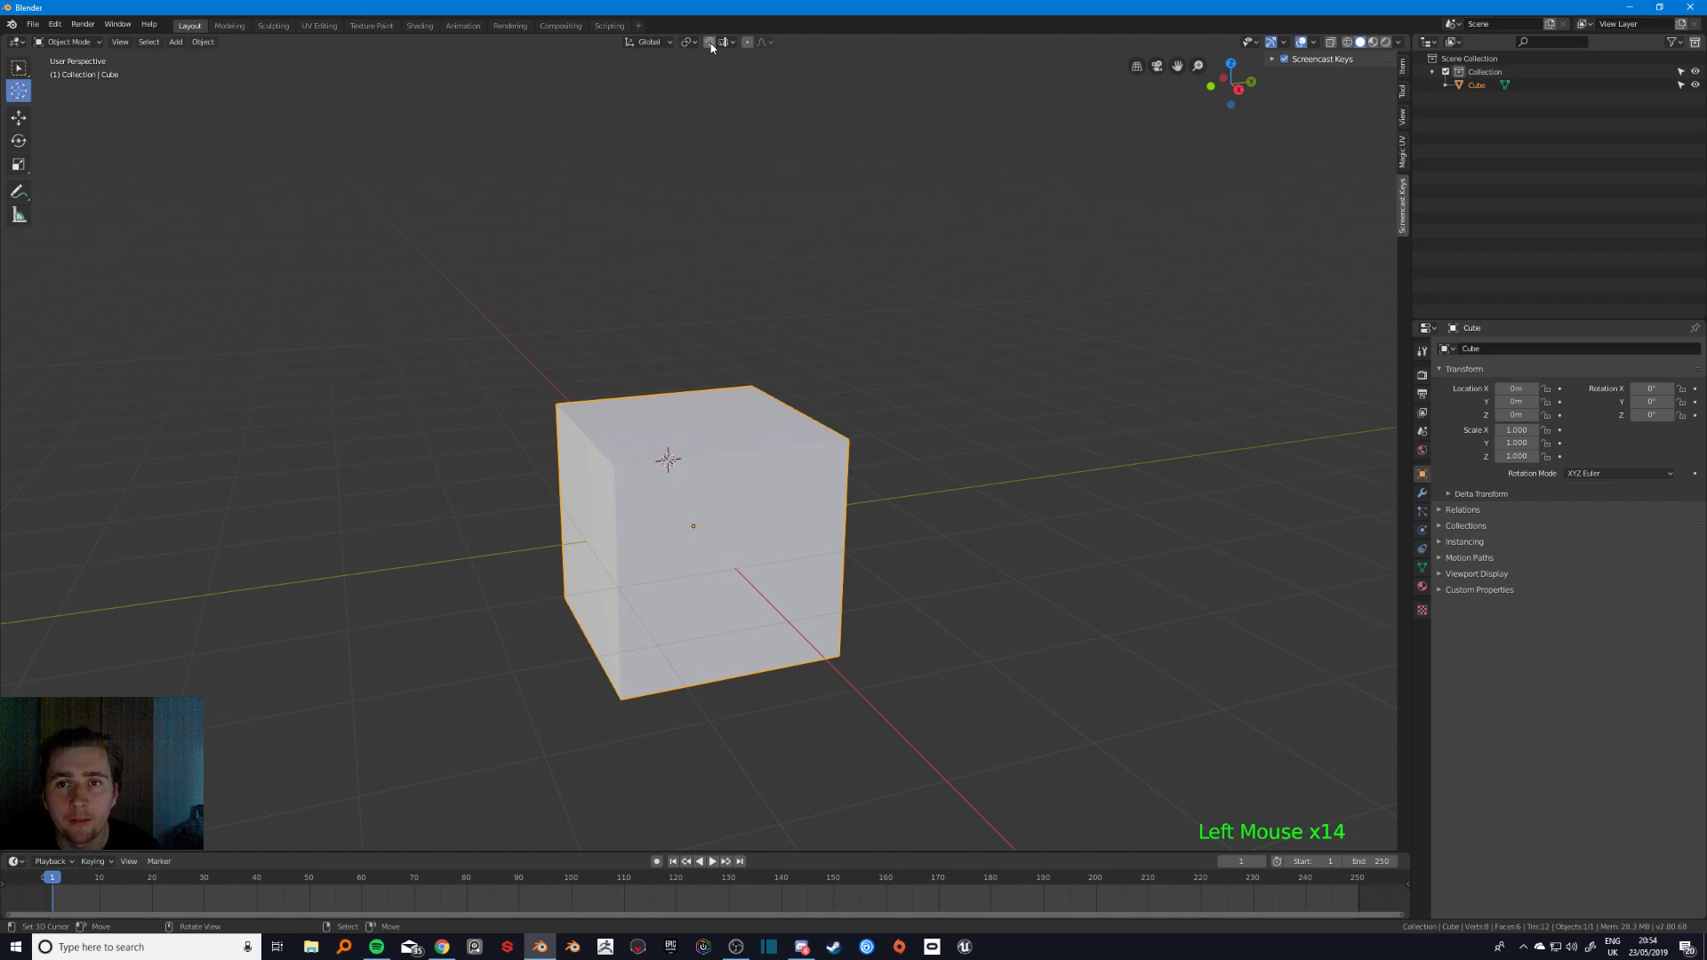
pyautogui.click(711, 46)
pyautogui.click(712, 46)
pyautogui.click(711, 46)
# - Move the 3D cursor freely through the empty space behind the cube and then onto the cube's top face
pyautogui.click(303, 321)
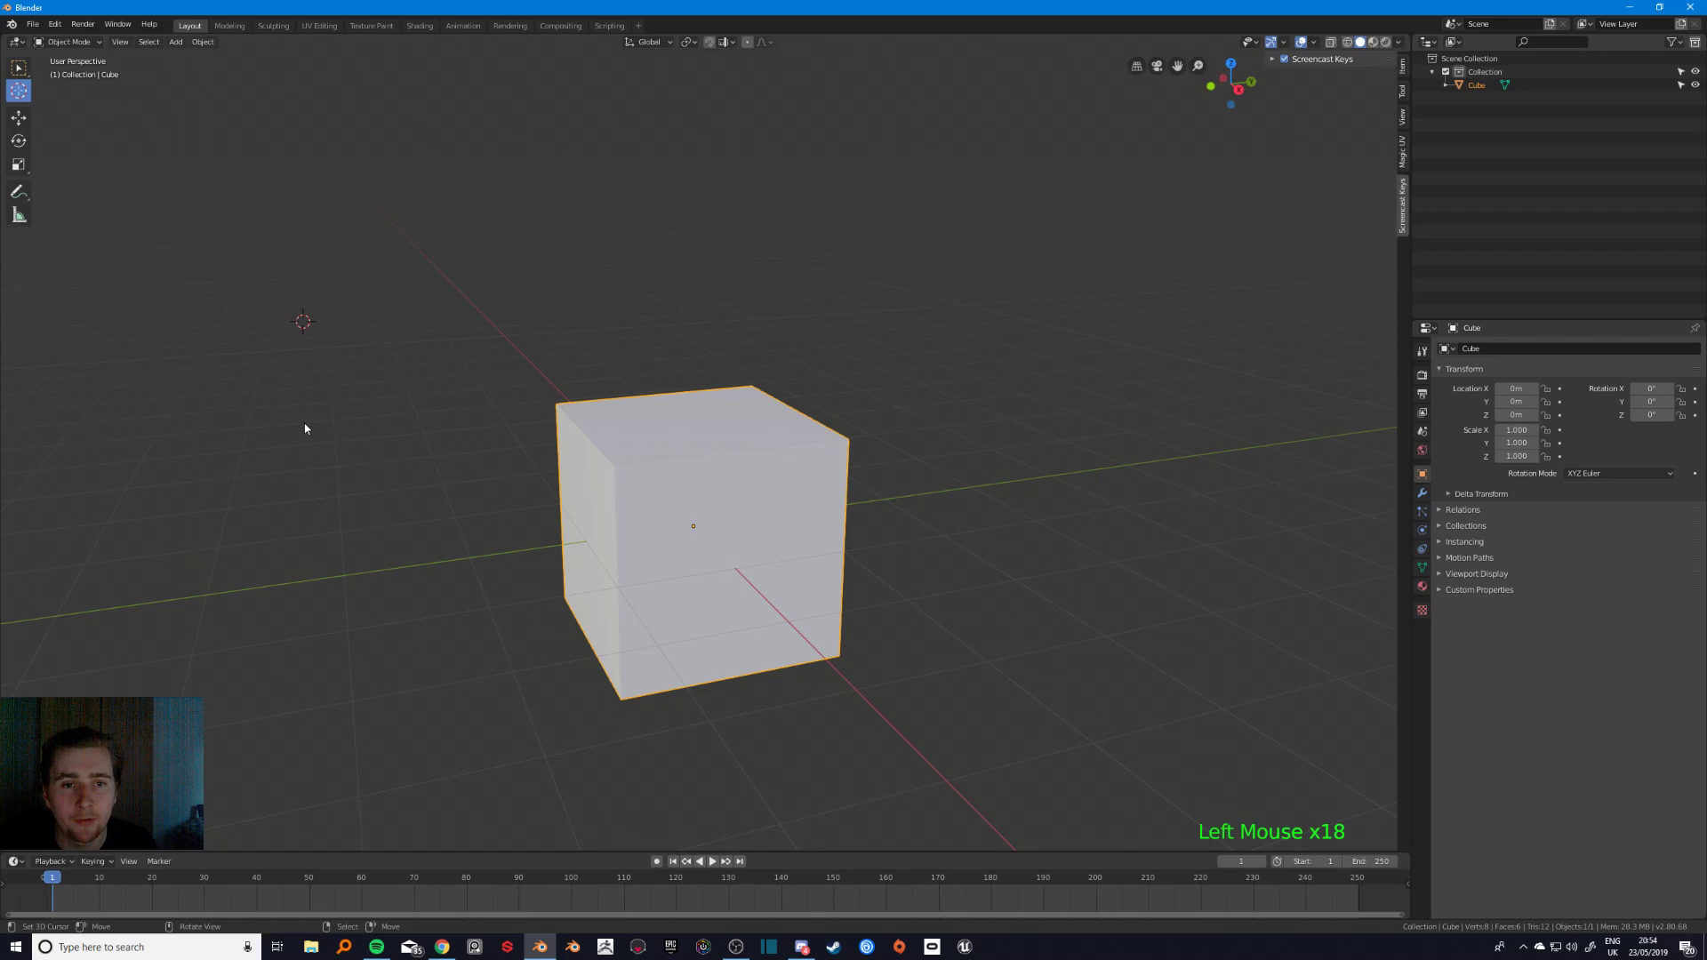
pyautogui.moveTo(382, 367); pyautogui.dragTo(409, 219)
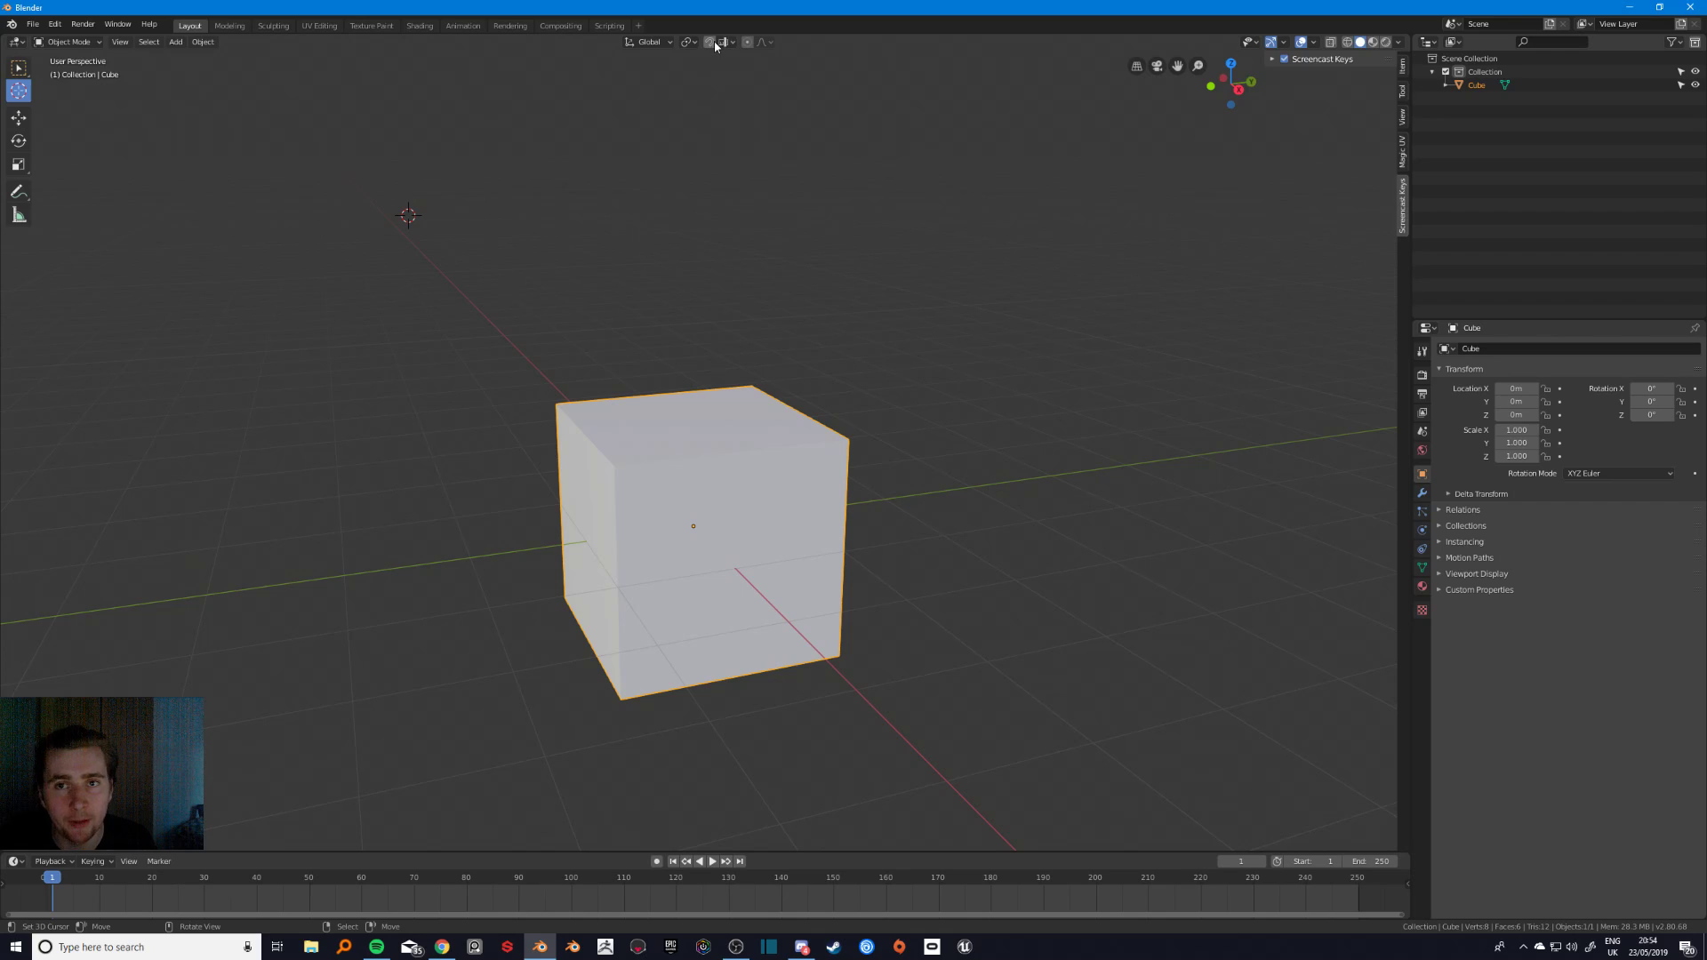
pyautogui.moveTo(450, 336); pyautogui.dragTo(614, 456)
pyautogui.moveTo(613, 457); pyautogui.dragTo(754, 531, button='middle')
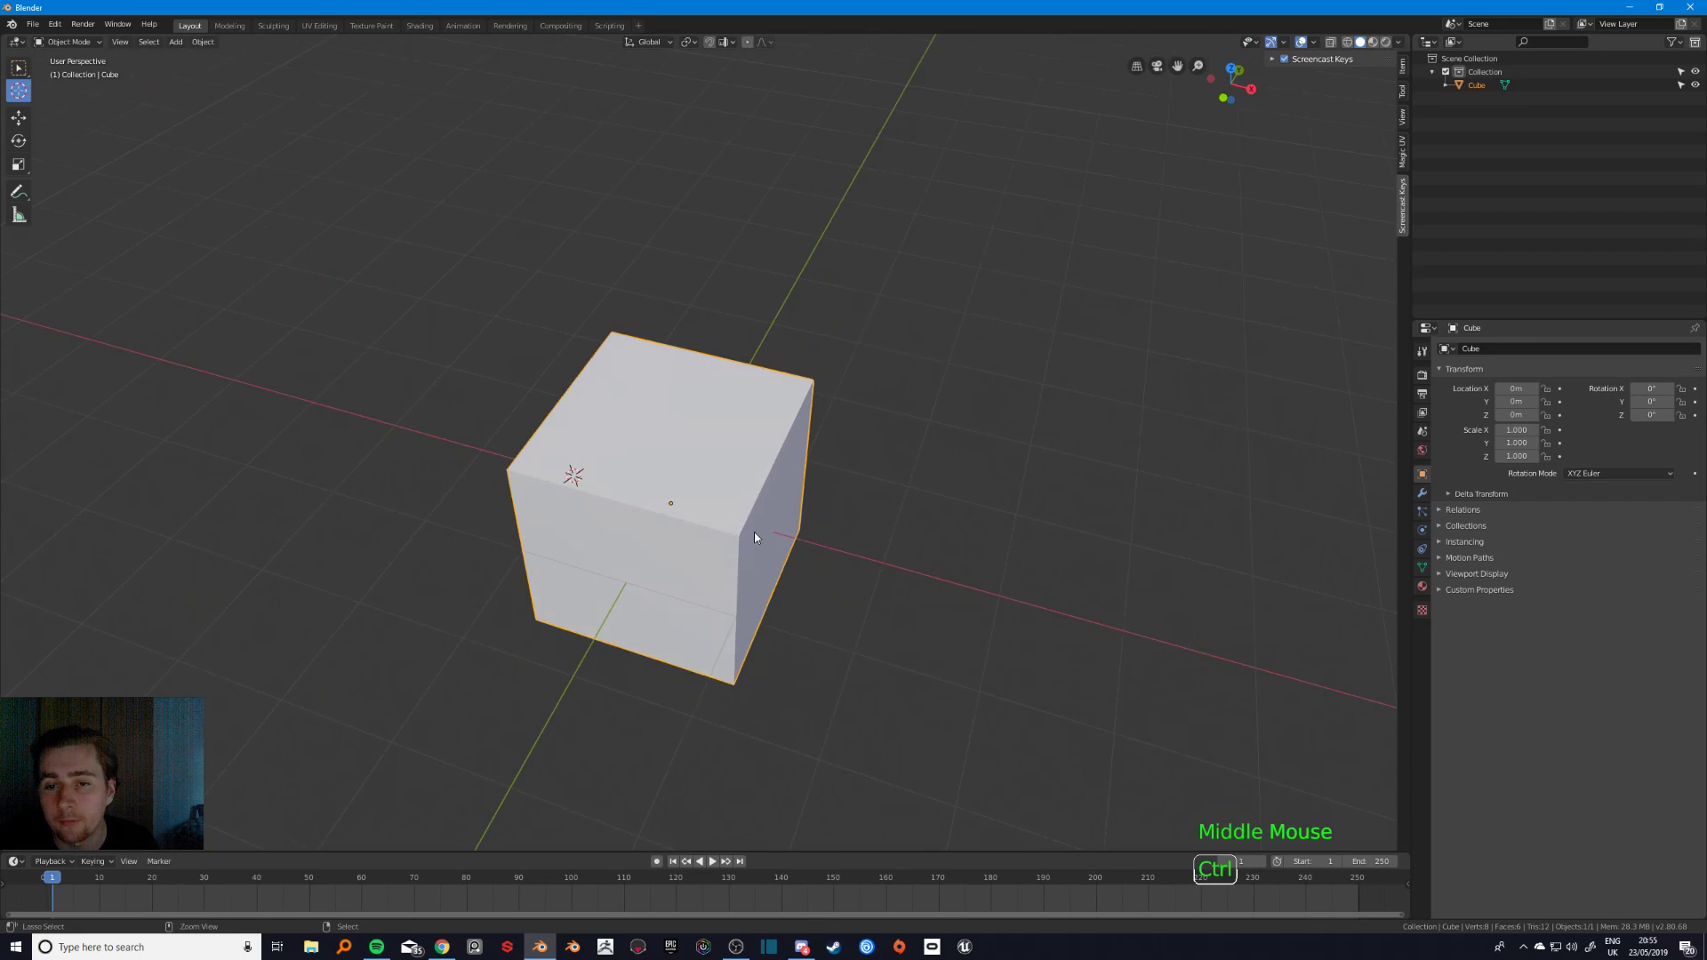
pyautogui.keyDown('ctrl'); pyautogui.click(733, 520); pyautogui.keyUp('ctrl')
pyautogui.moveTo(671, 507); pyautogui.dragTo(707, 432)
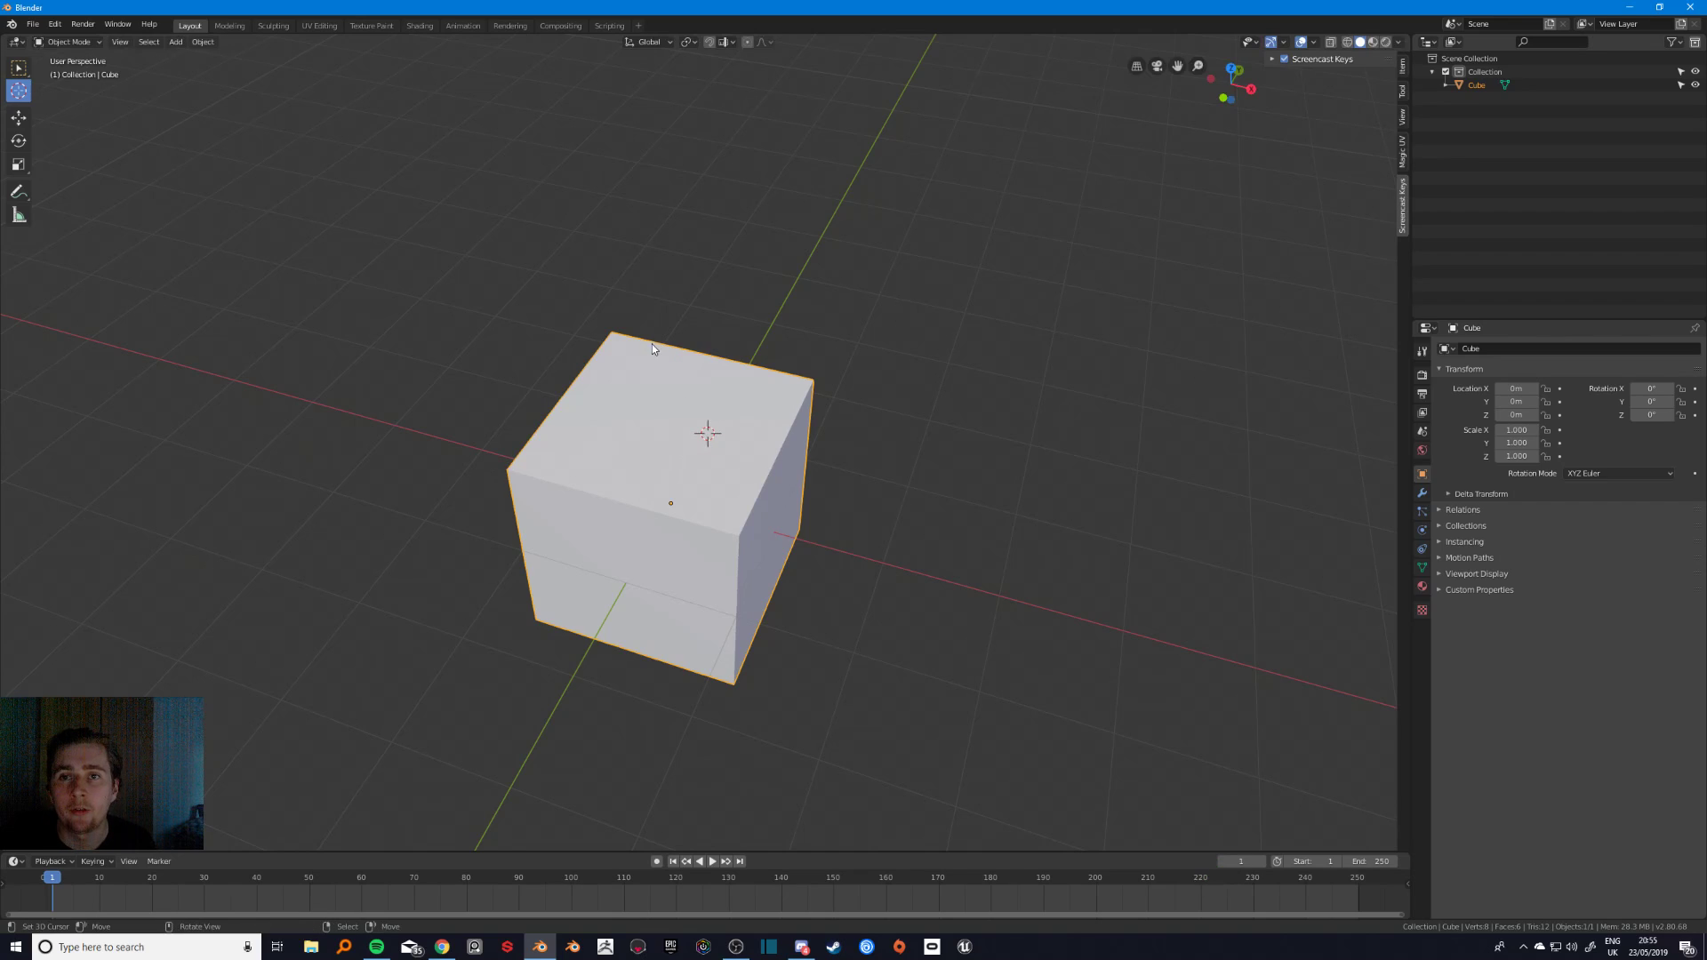
# - Toggle snapping on and off, leave it off, and change the snapping type to Vertex
pyautogui.click(709, 42)
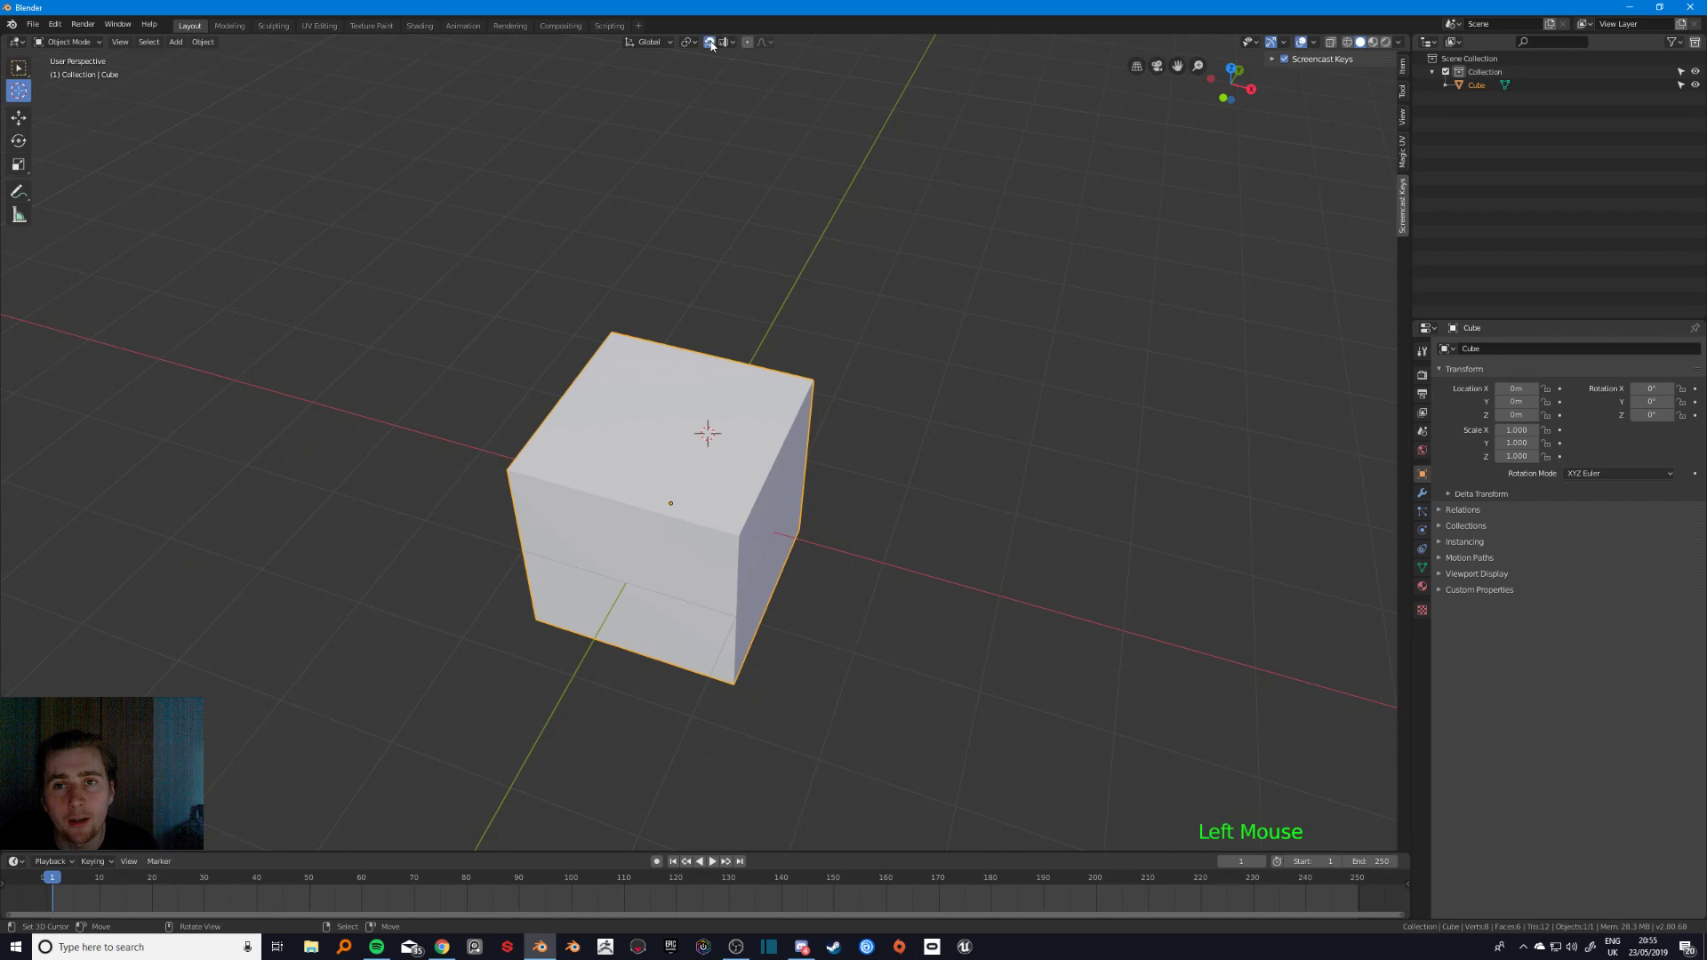
pyautogui.click(711, 42)
pyautogui.click(710, 43)
pyautogui.click(711, 42)
pyautogui.click(710, 43)
pyautogui.click(727, 43)
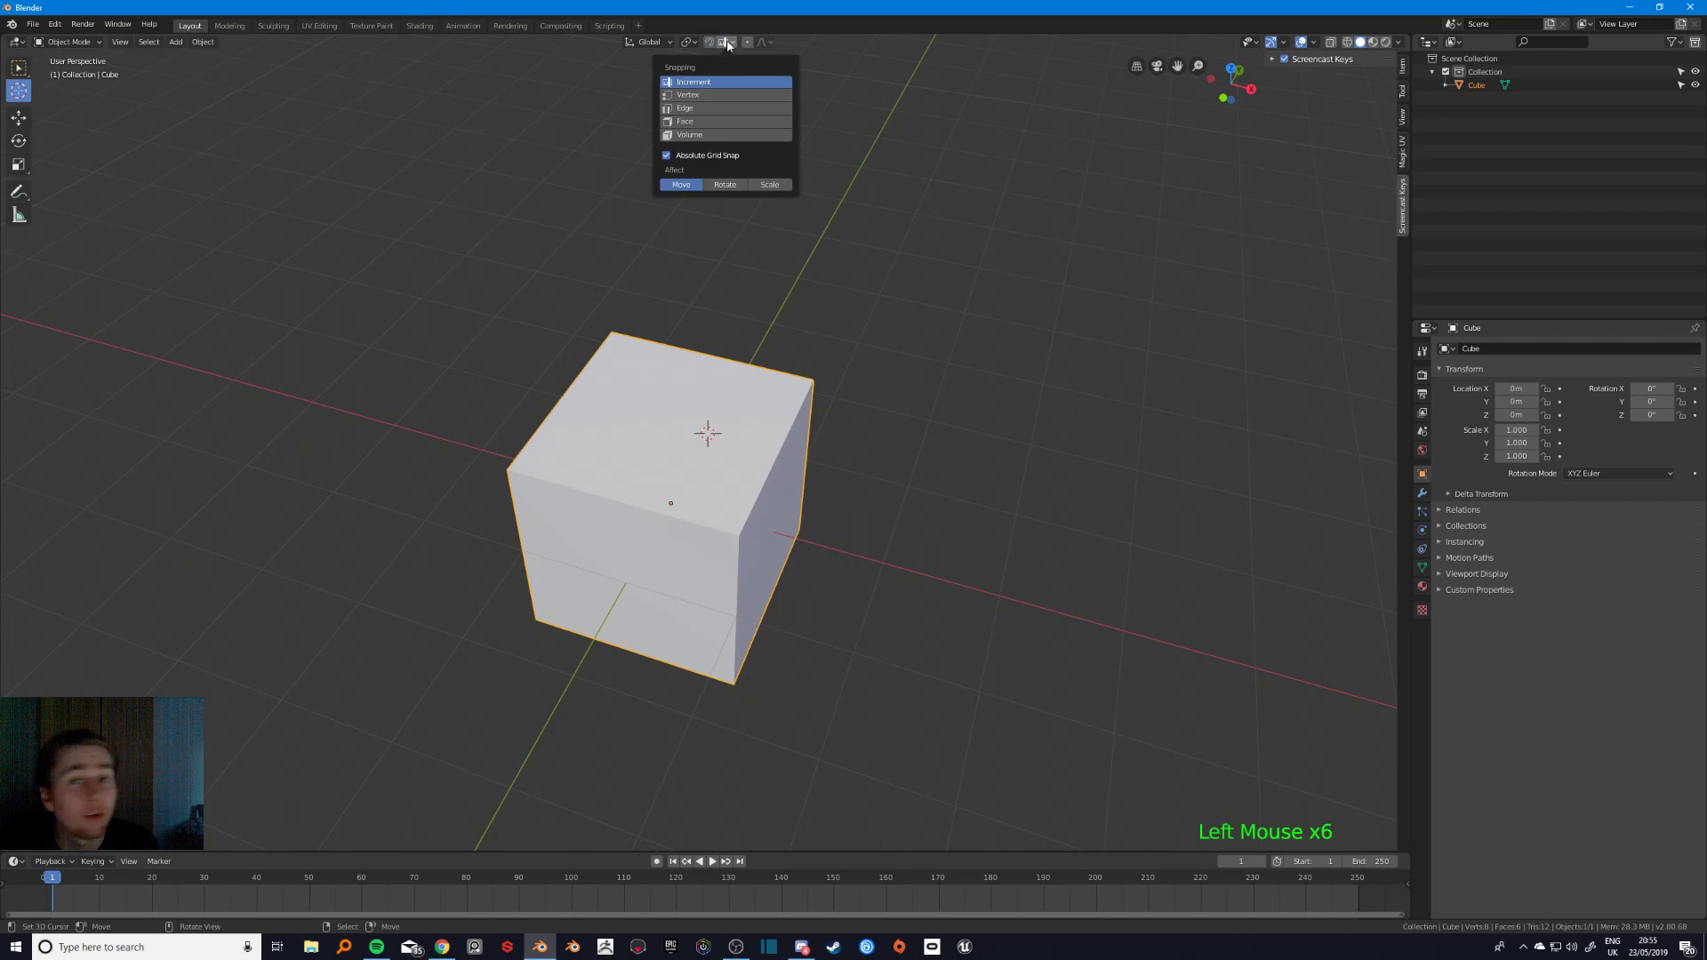
pyautogui.click(721, 92)
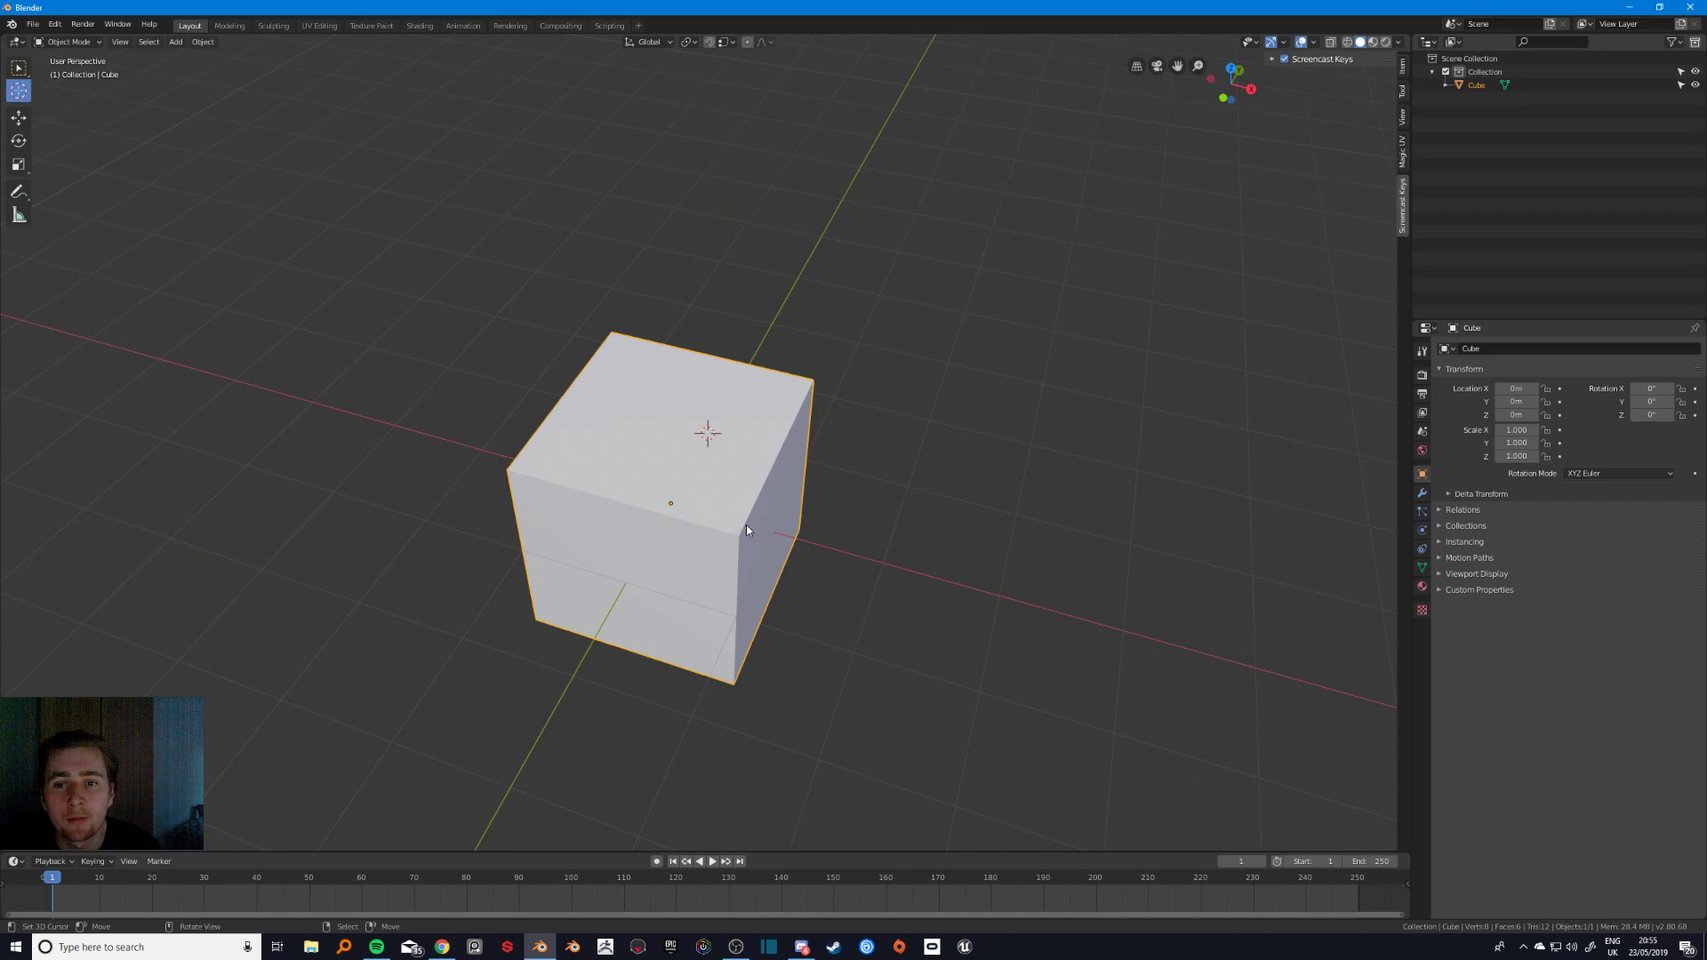
# - Duplicate the cube and place the copy beside it, about 3.64 m along the X axis
pyautogui.rightClick(721, 498)
pyautogui.hotkey('shift', 'd')
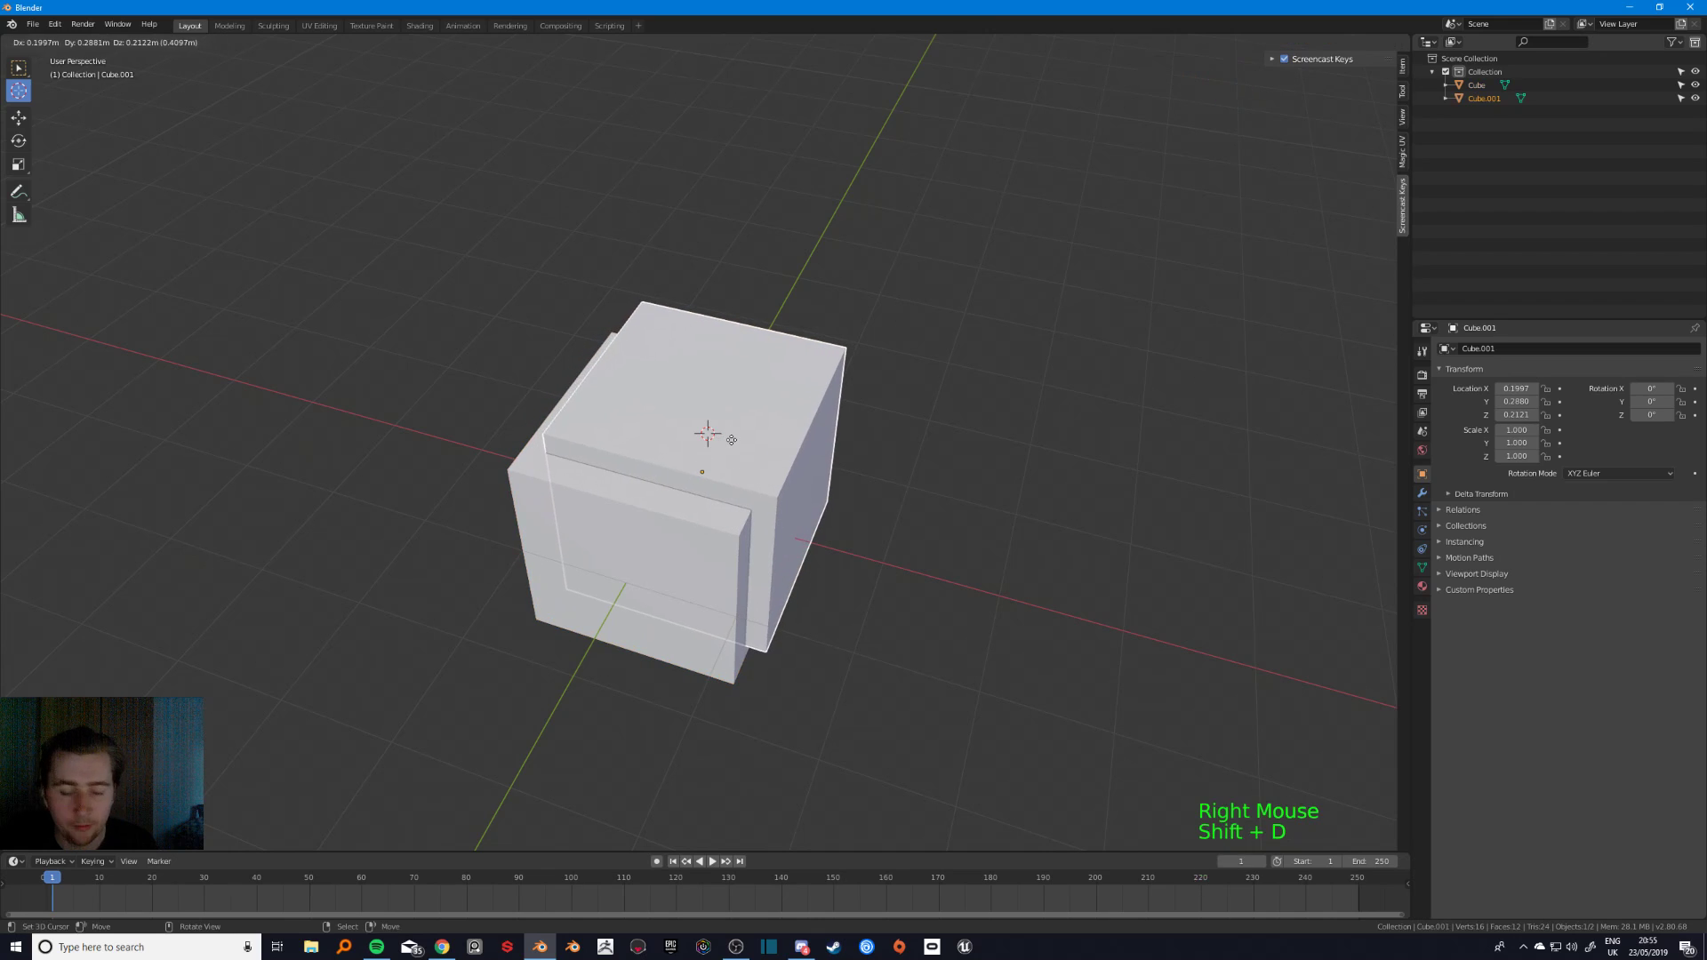
pyautogui.click(1088, 613)
pyautogui.keyDown('shift'); pyautogui.moveTo(1069, 577); pyautogui.dragTo(732, 533, button='middle'); pyautogui.keyUp('shift')
pyautogui.scroll(-2, 883, 520)
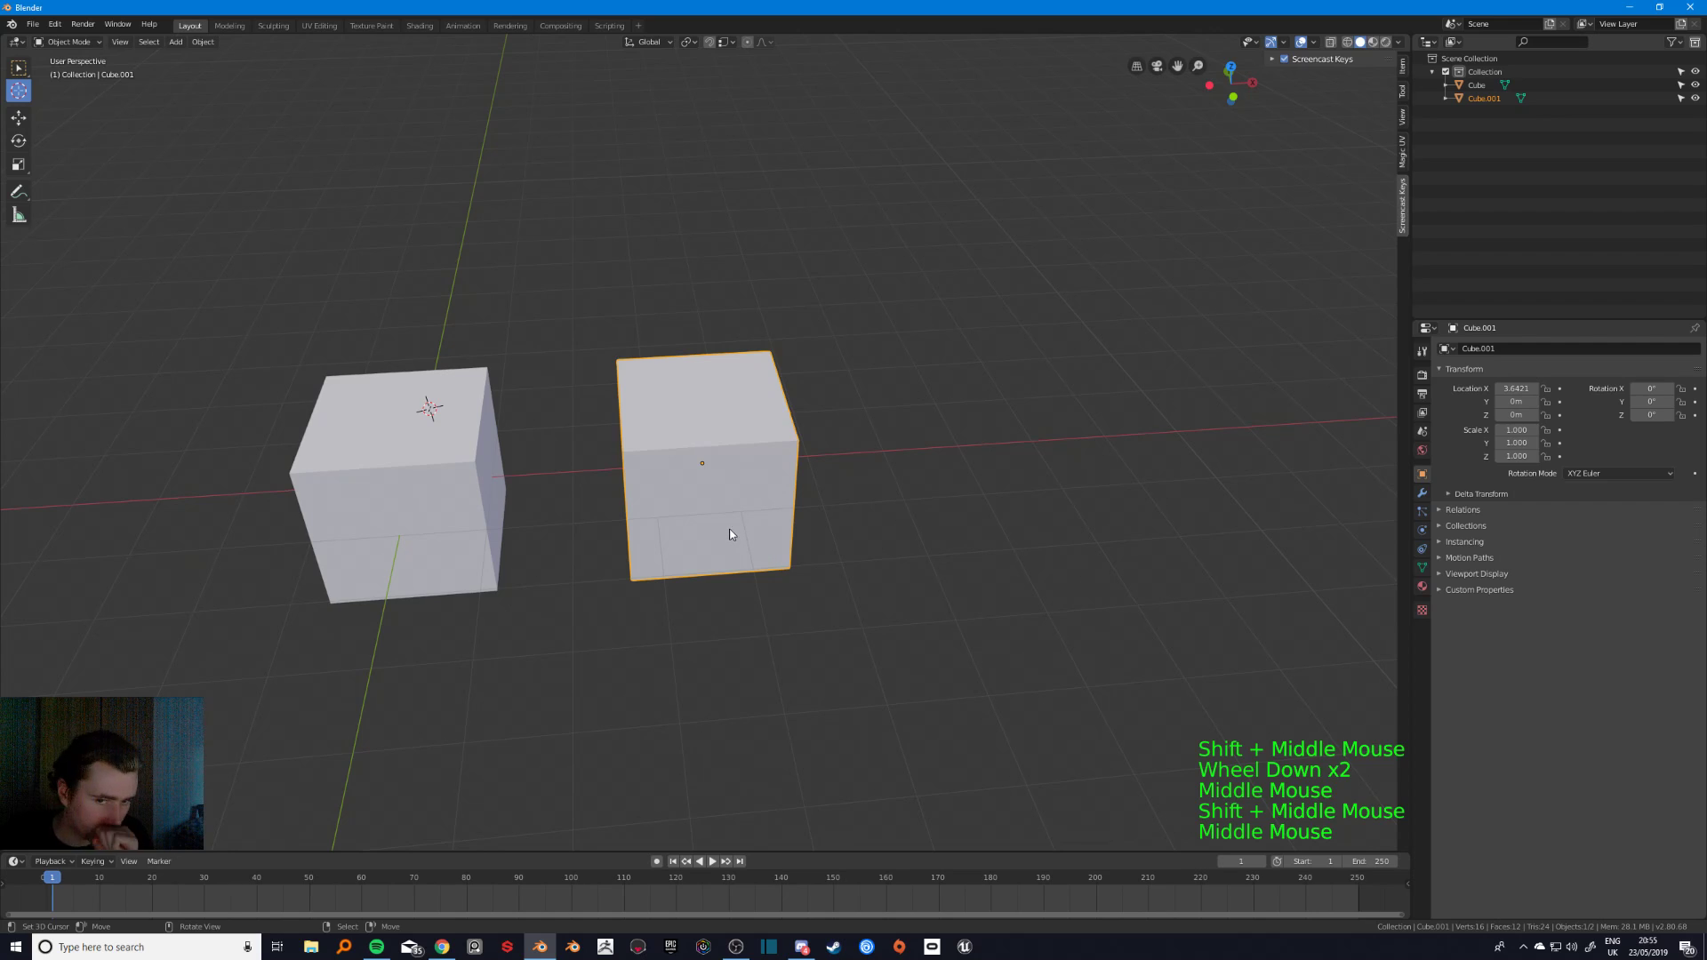
# - Freely tilt the original cube with trackball rotation to about -57° on X and -26° on Z
pyautogui.moveTo(671, 477); pyautogui.dragTo(508, 457, button='middle')
pyautogui.rightClick(571, 485)
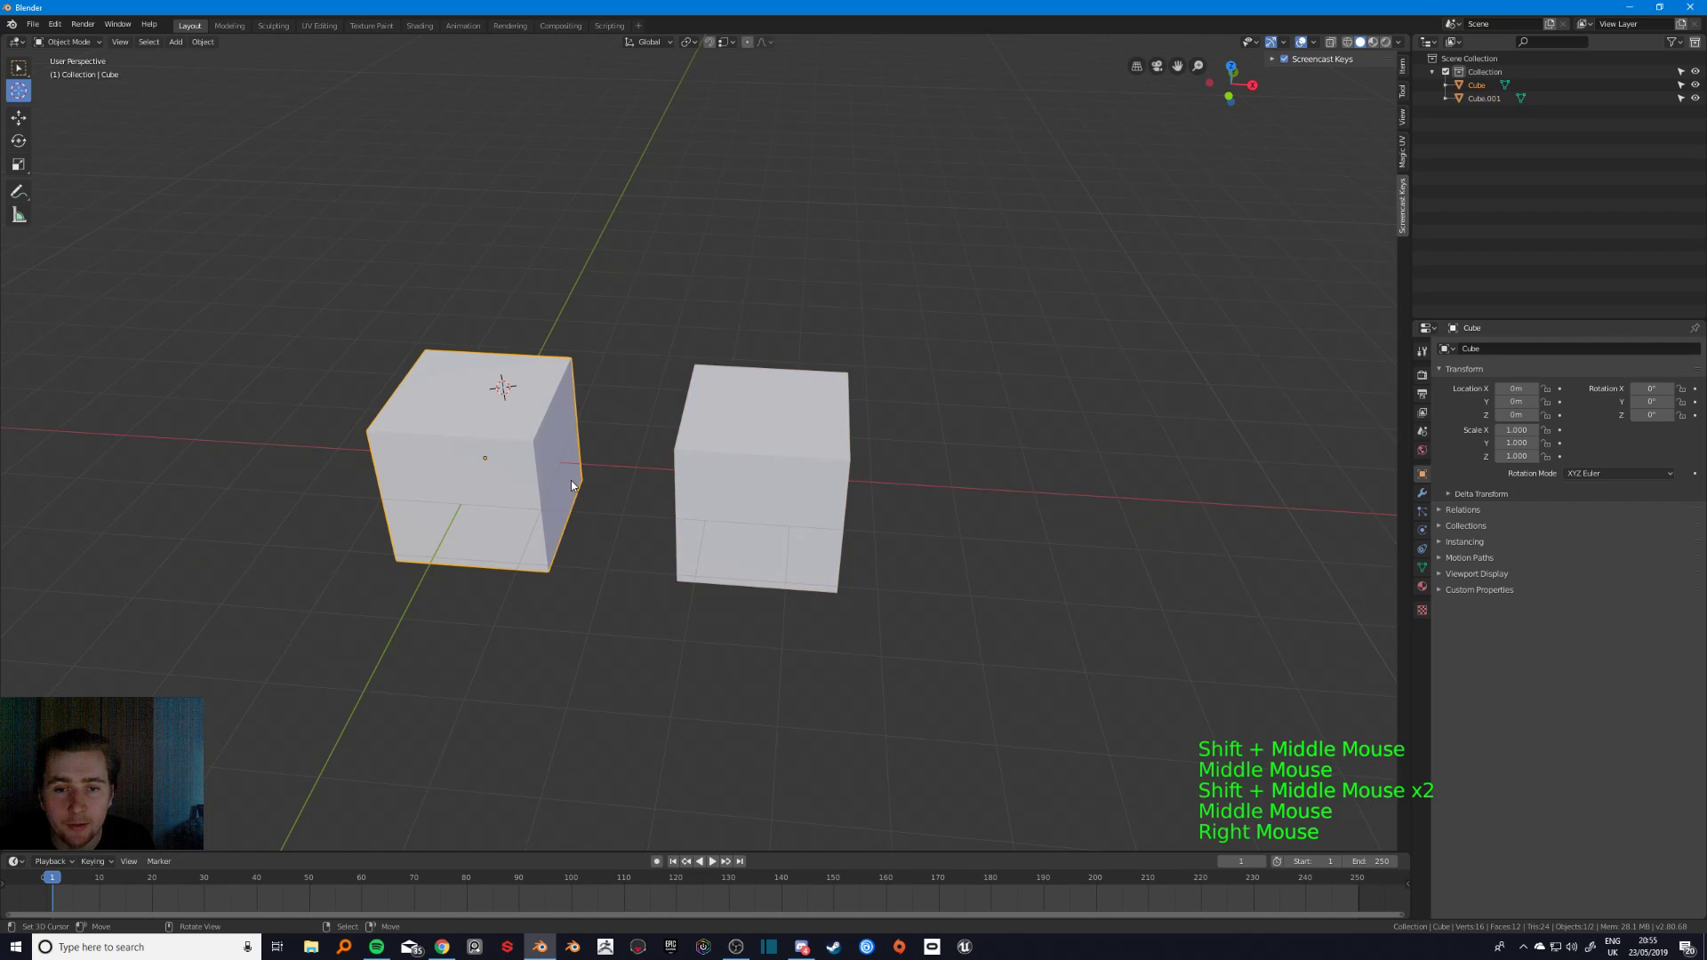
pyautogui.press('r')
pyautogui.press('r')
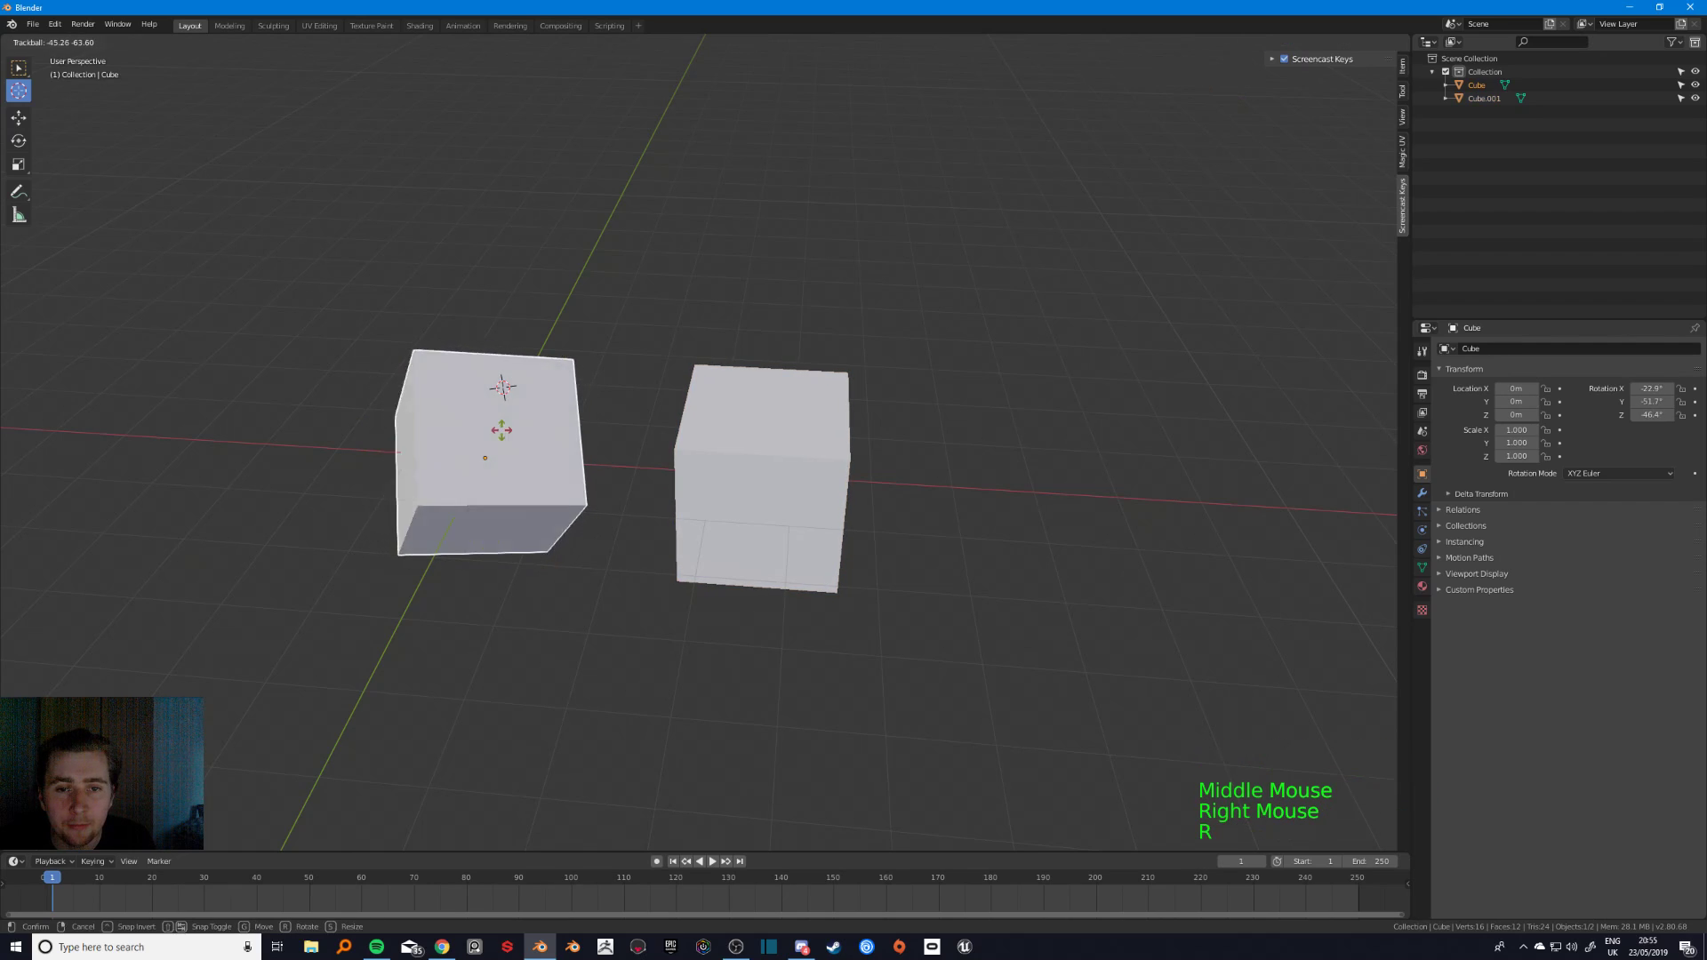
pyautogui.click(535, 458)
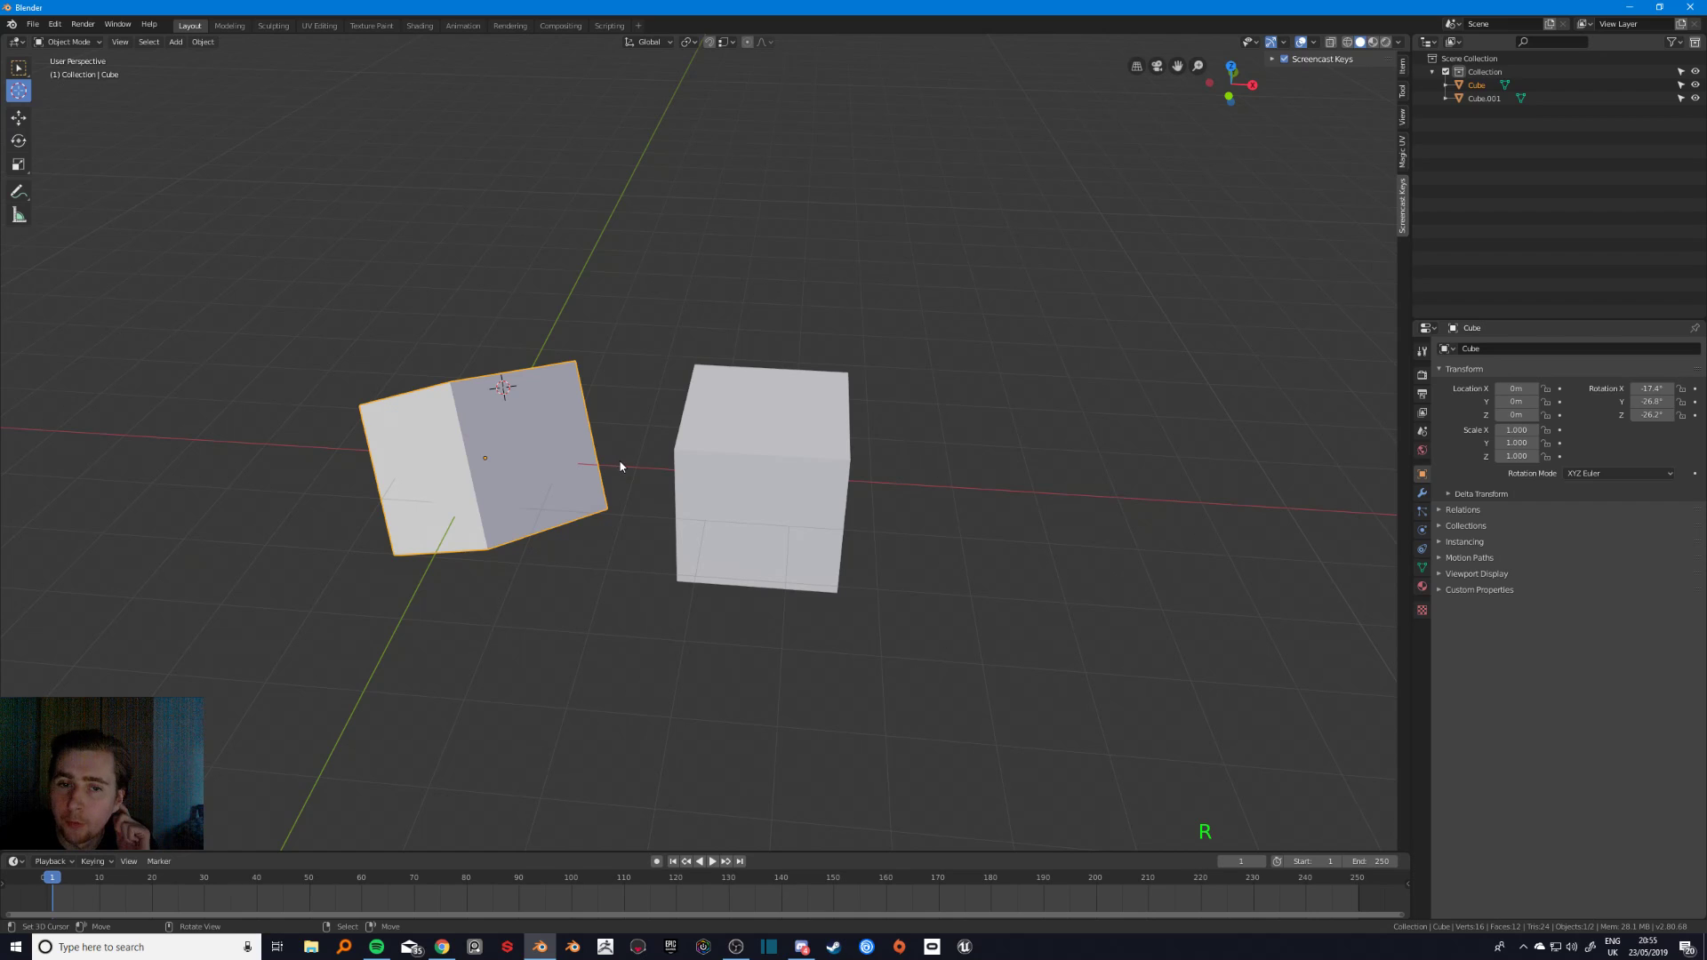
# - Enter Edit Mode on the duplicated cube and select the two vertices of its front top edge
pyautogui.moveTo(620, 469); pyautogui.dragTo(574, 413, button='middle')
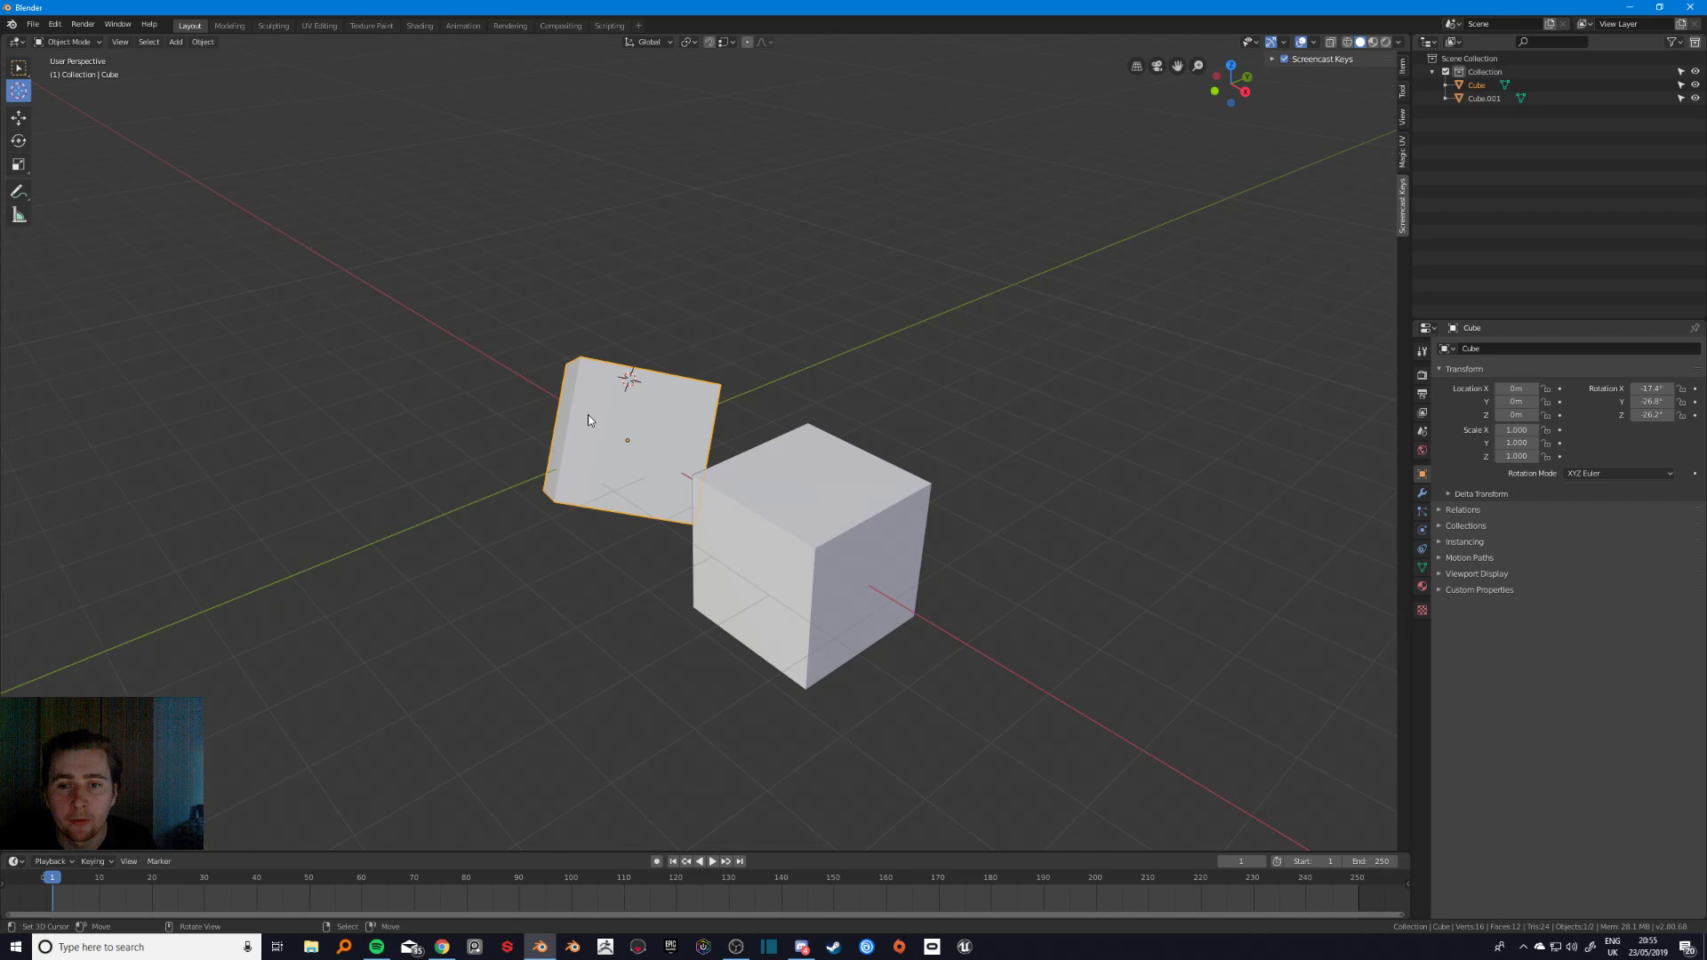
pyautogui.rightClick(787, 504)
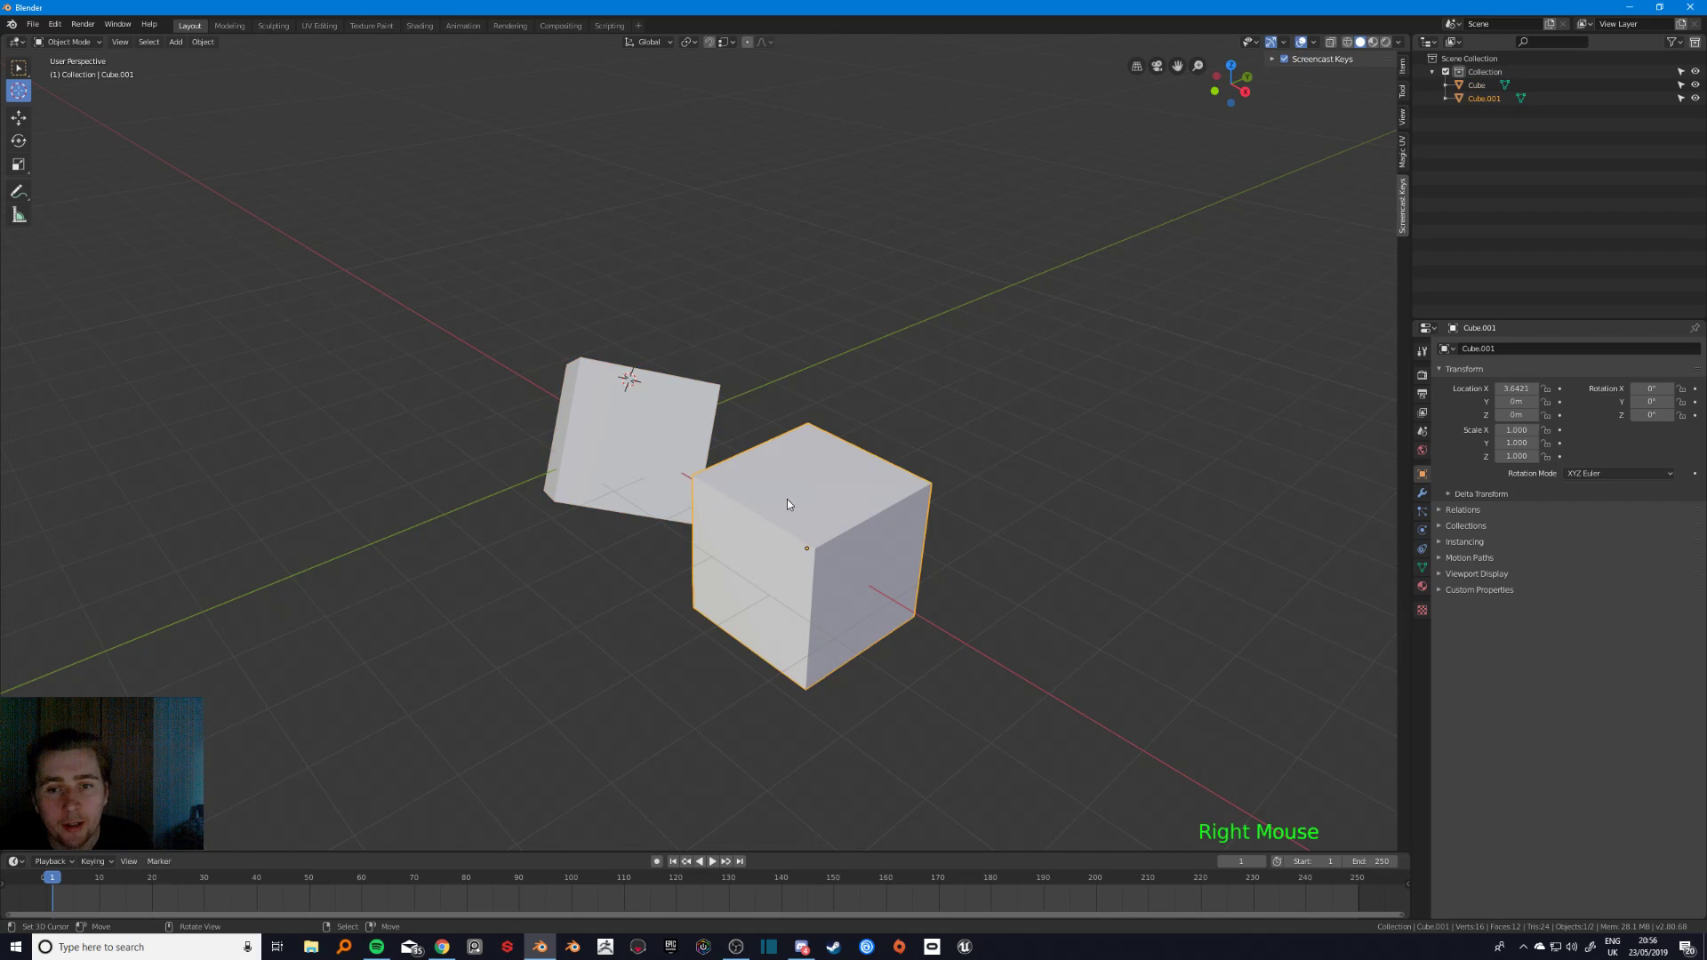
pyautogui.press('Tab')
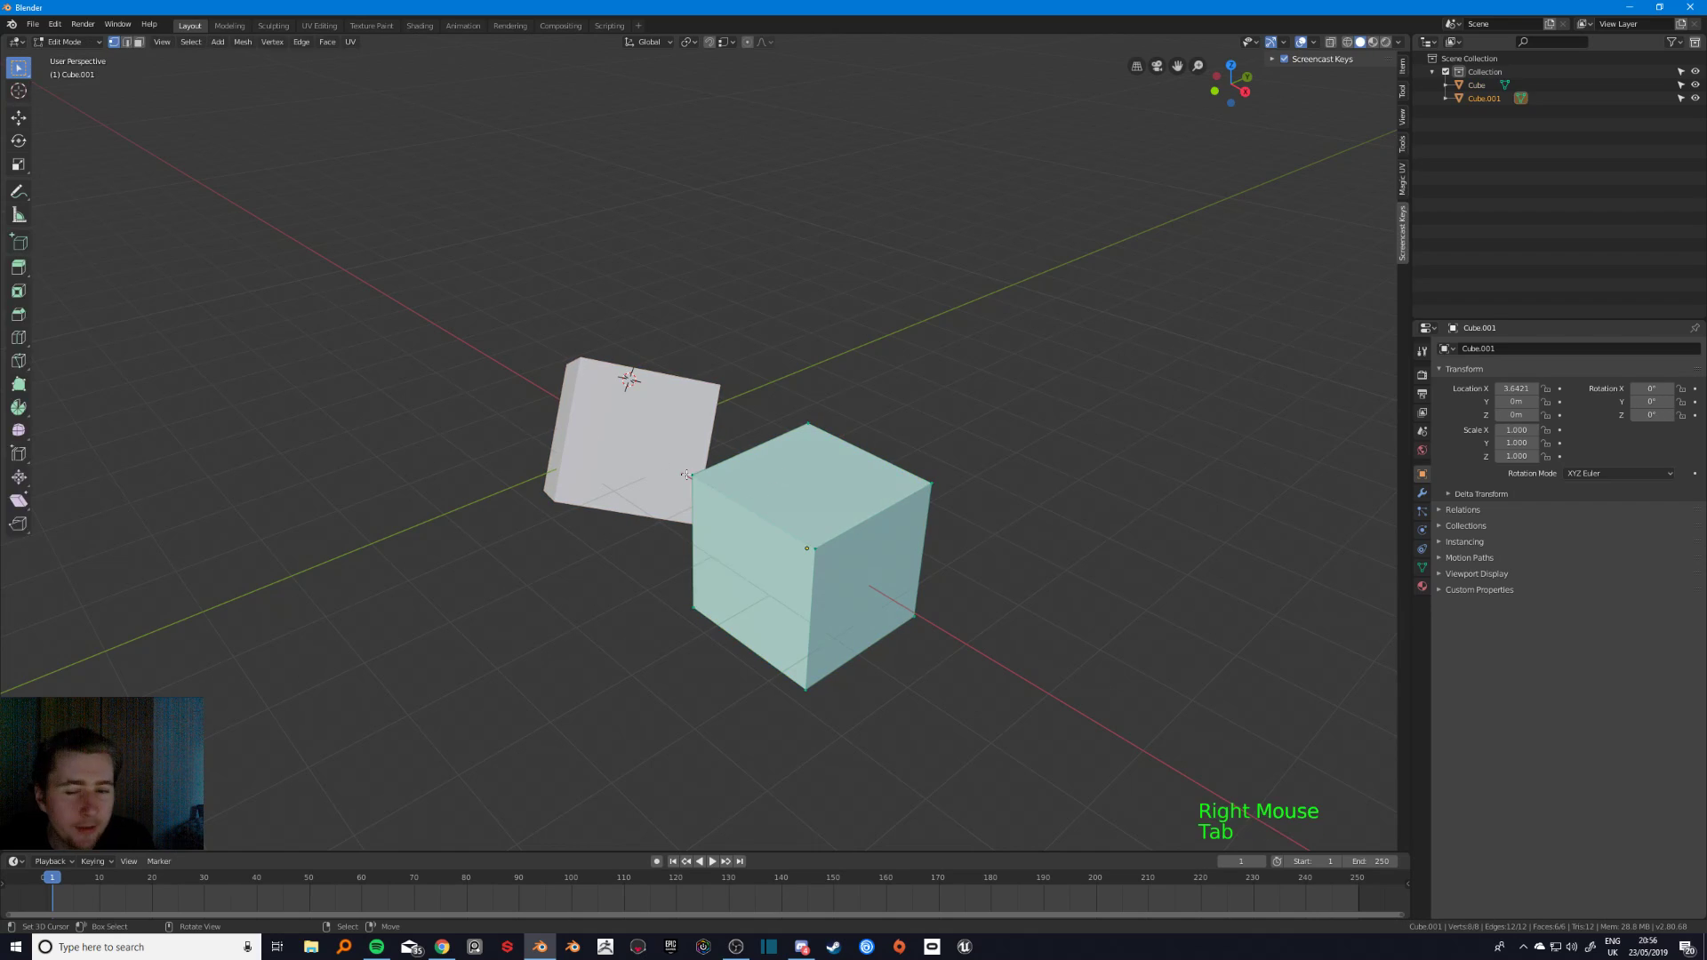
pyautogui.rightClick(686, 475)
pyautogui.keyDown('shift'); pyautogui.rightClick(761, 502); pyautogui.keyUp('shift')
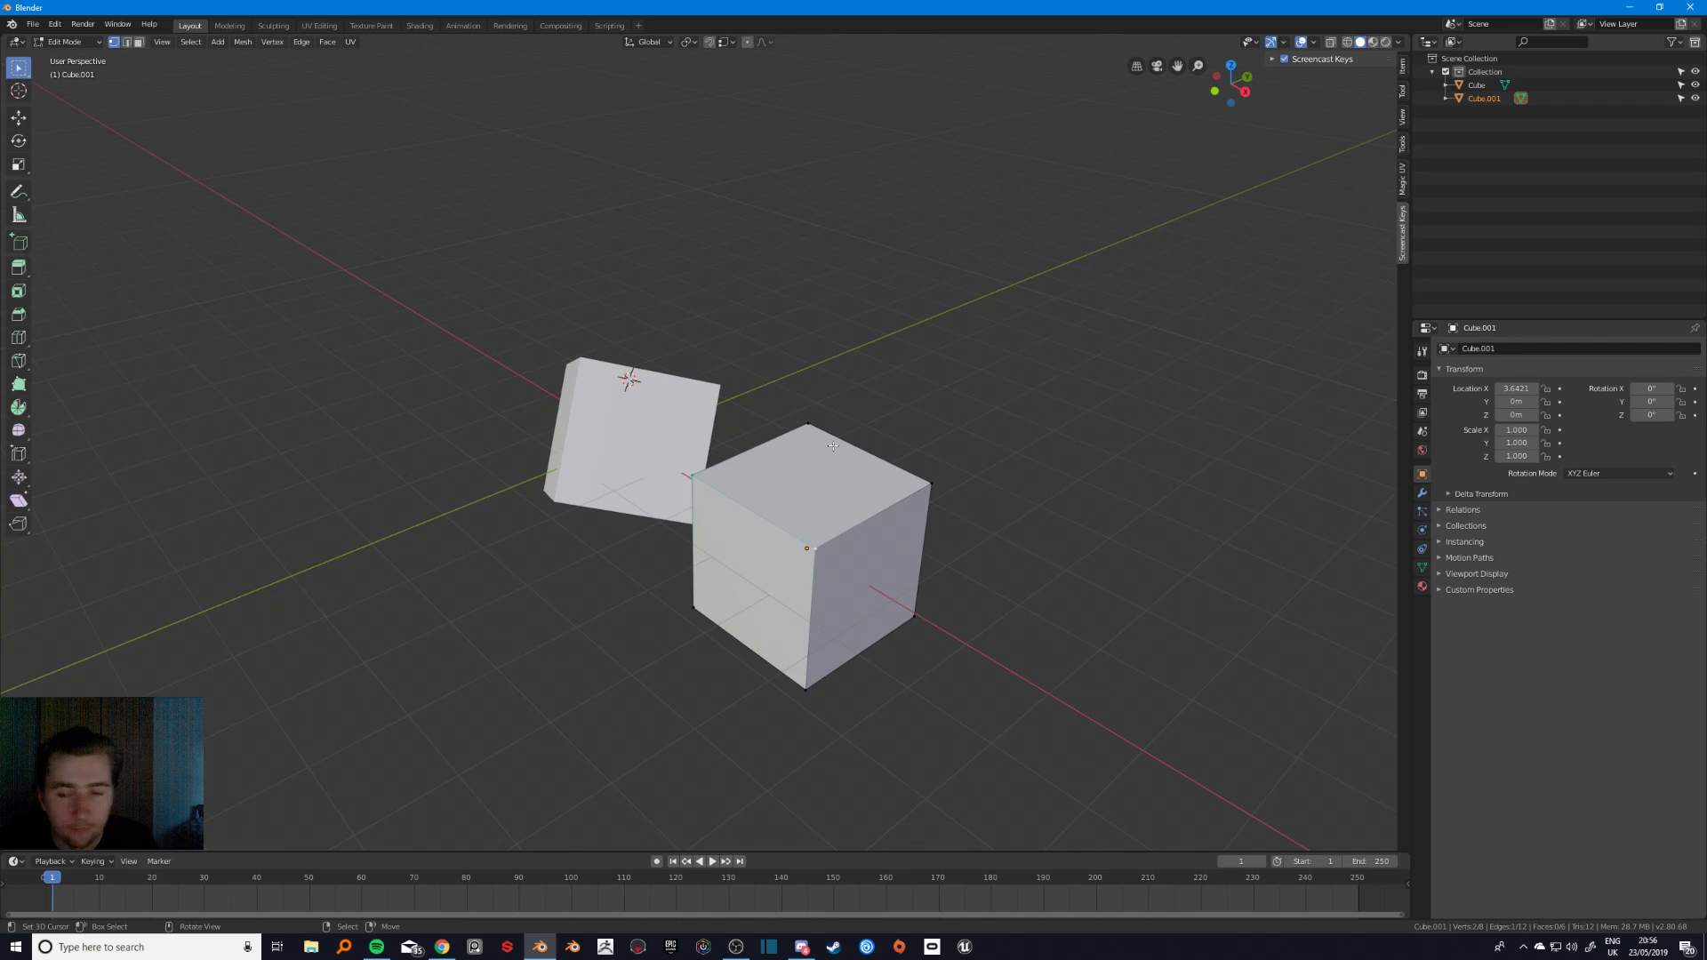
pyautogui.moveTo(833, 445); pyautogui.dragTo(732, 499, button='middle')
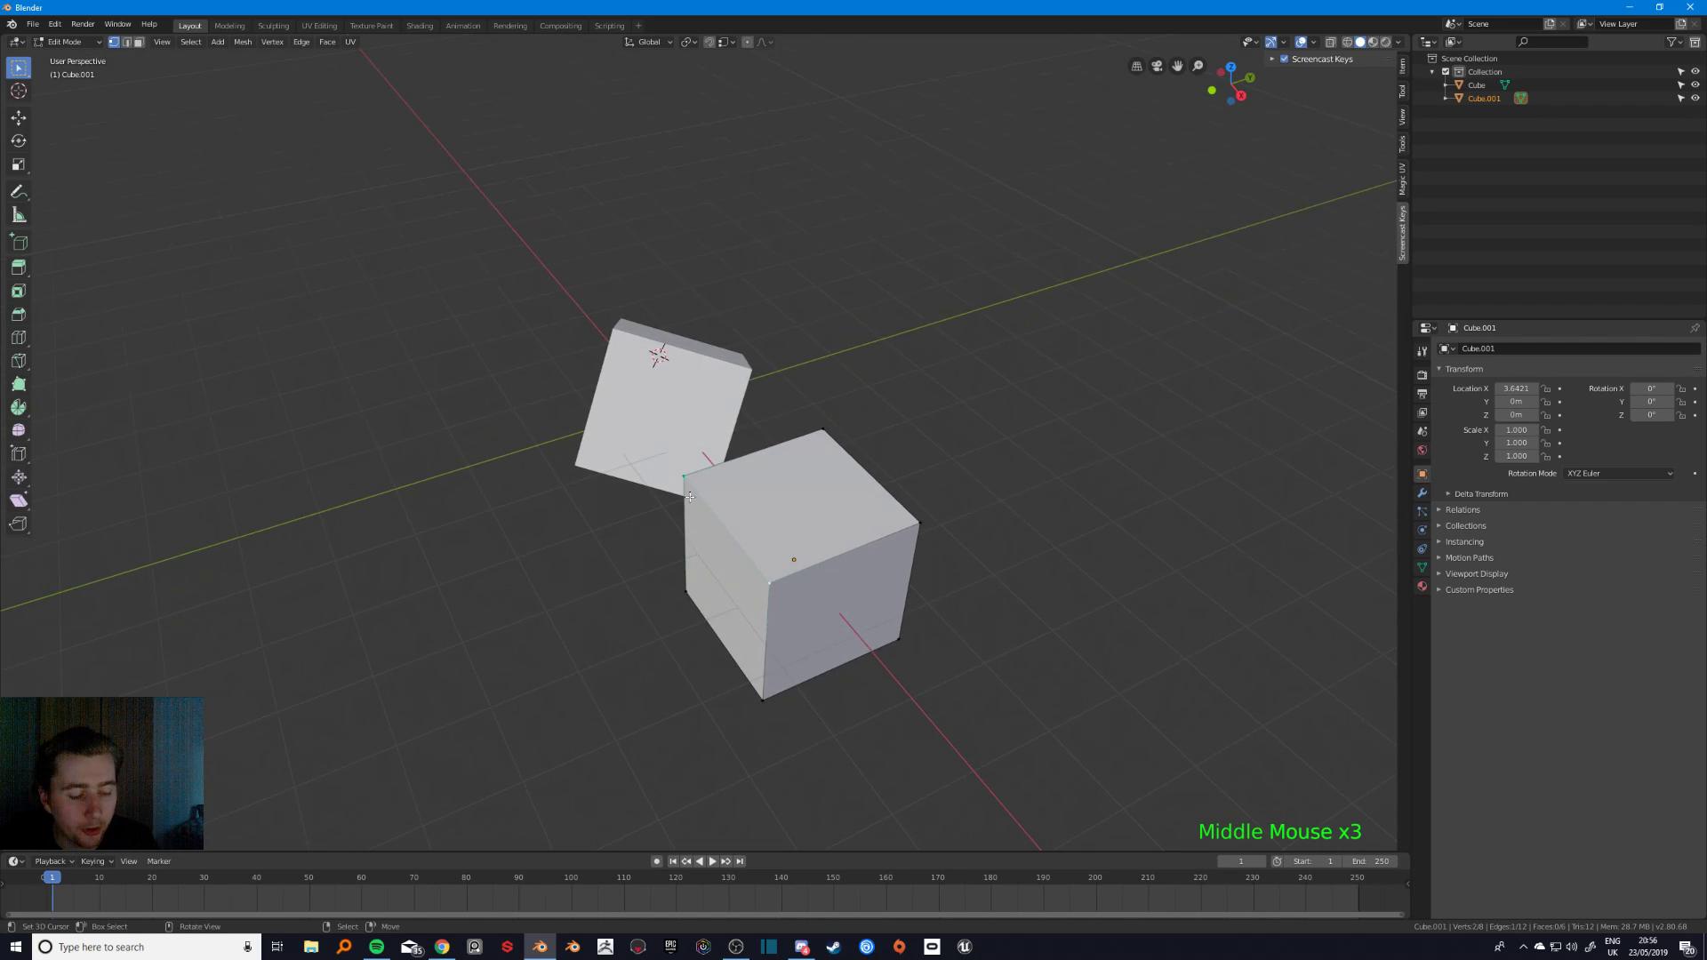
# - Move the copy's selected edge with temporary vertex snapping onto the tilted cube's upper corner, and undo the move
pyautogui.press('g')
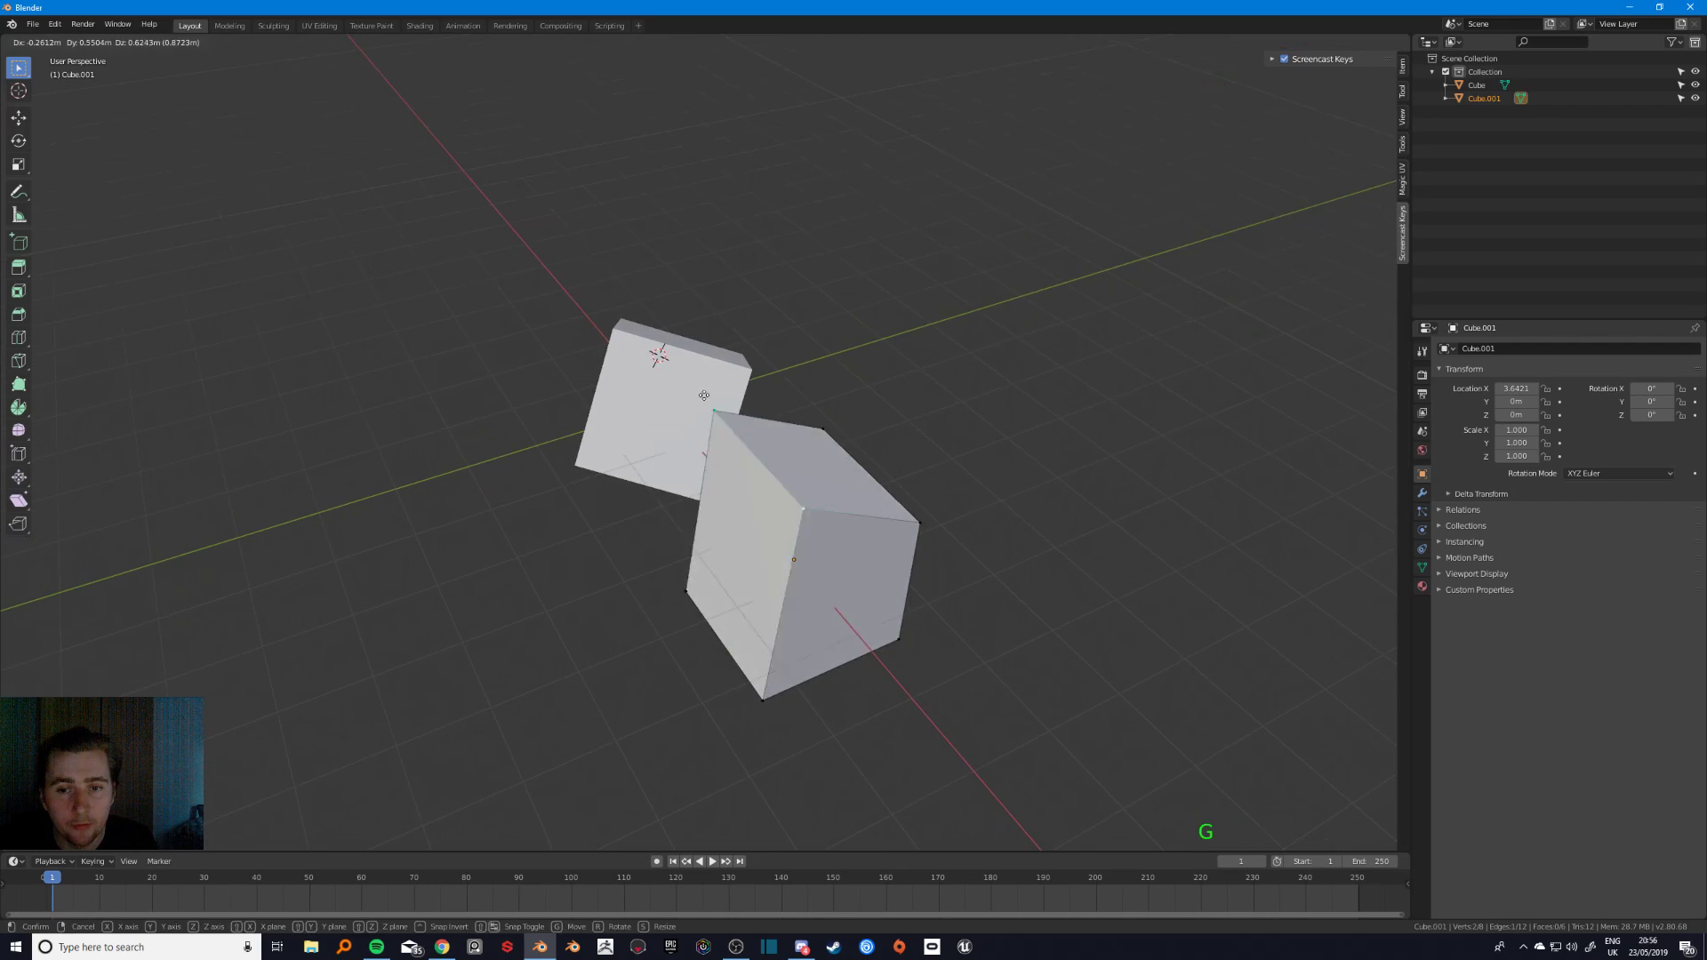
pyautogui.keyDown('ctrl'); pyautogui.click(606, 341); pyautogui.keyUp('ctrl')
pyautogui.moveTo(607, 342); pyautogui.dragTo(652, 439, button='middle')
pyautogui.scroll(4, 651, 439)
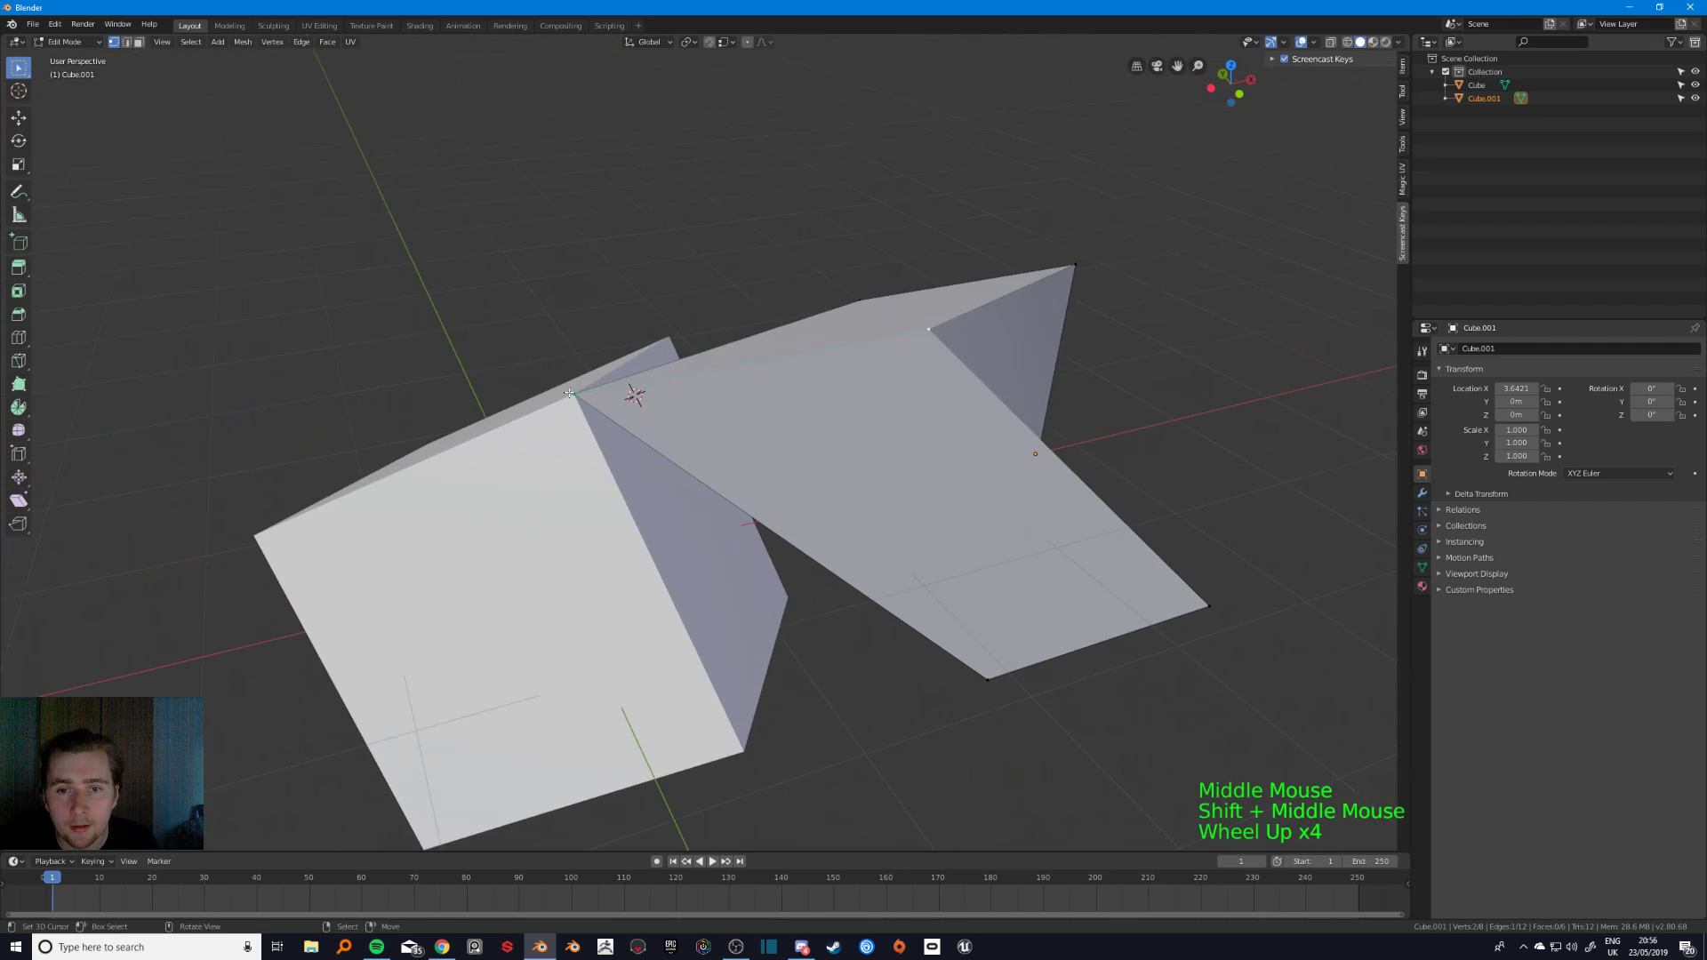
pyautogui.hotkey('ctrl', 'z')
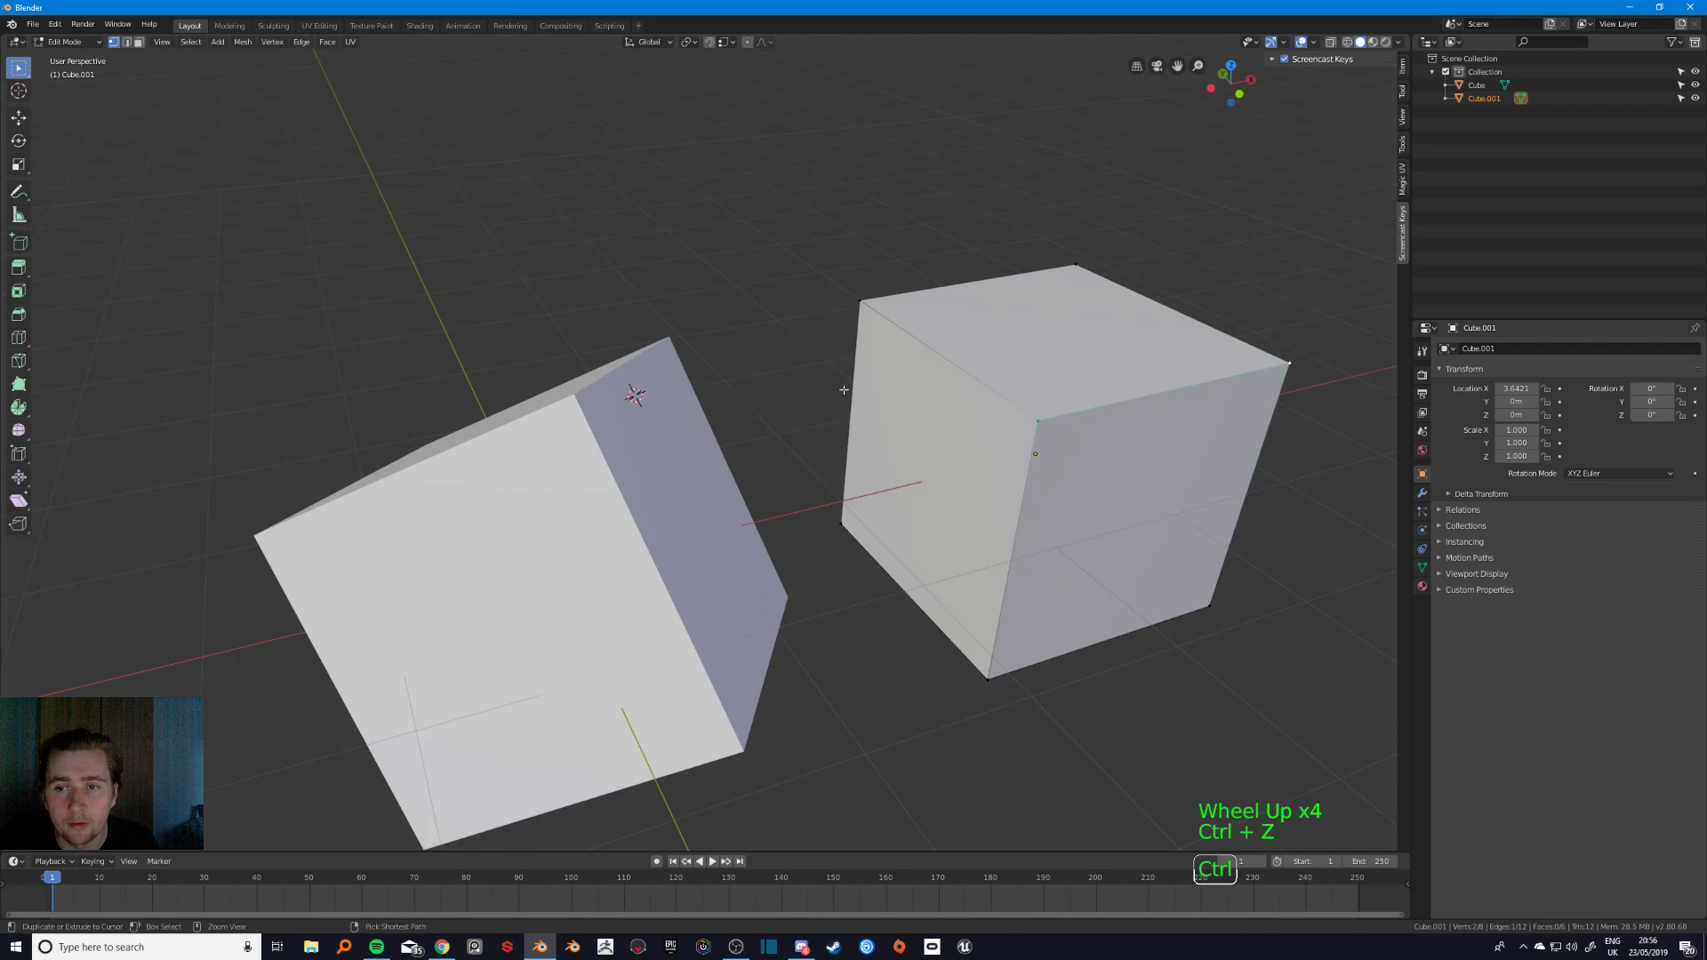
# - Repeat the vertex-snapped move of the copy's front top edge to the tilted cube's corner, and undo it again
pyautogui.moveTo(588, 355); pyautogui.dragTo(766, 358, button='middle')
pyautogui.scroll(-2, 766, 359)
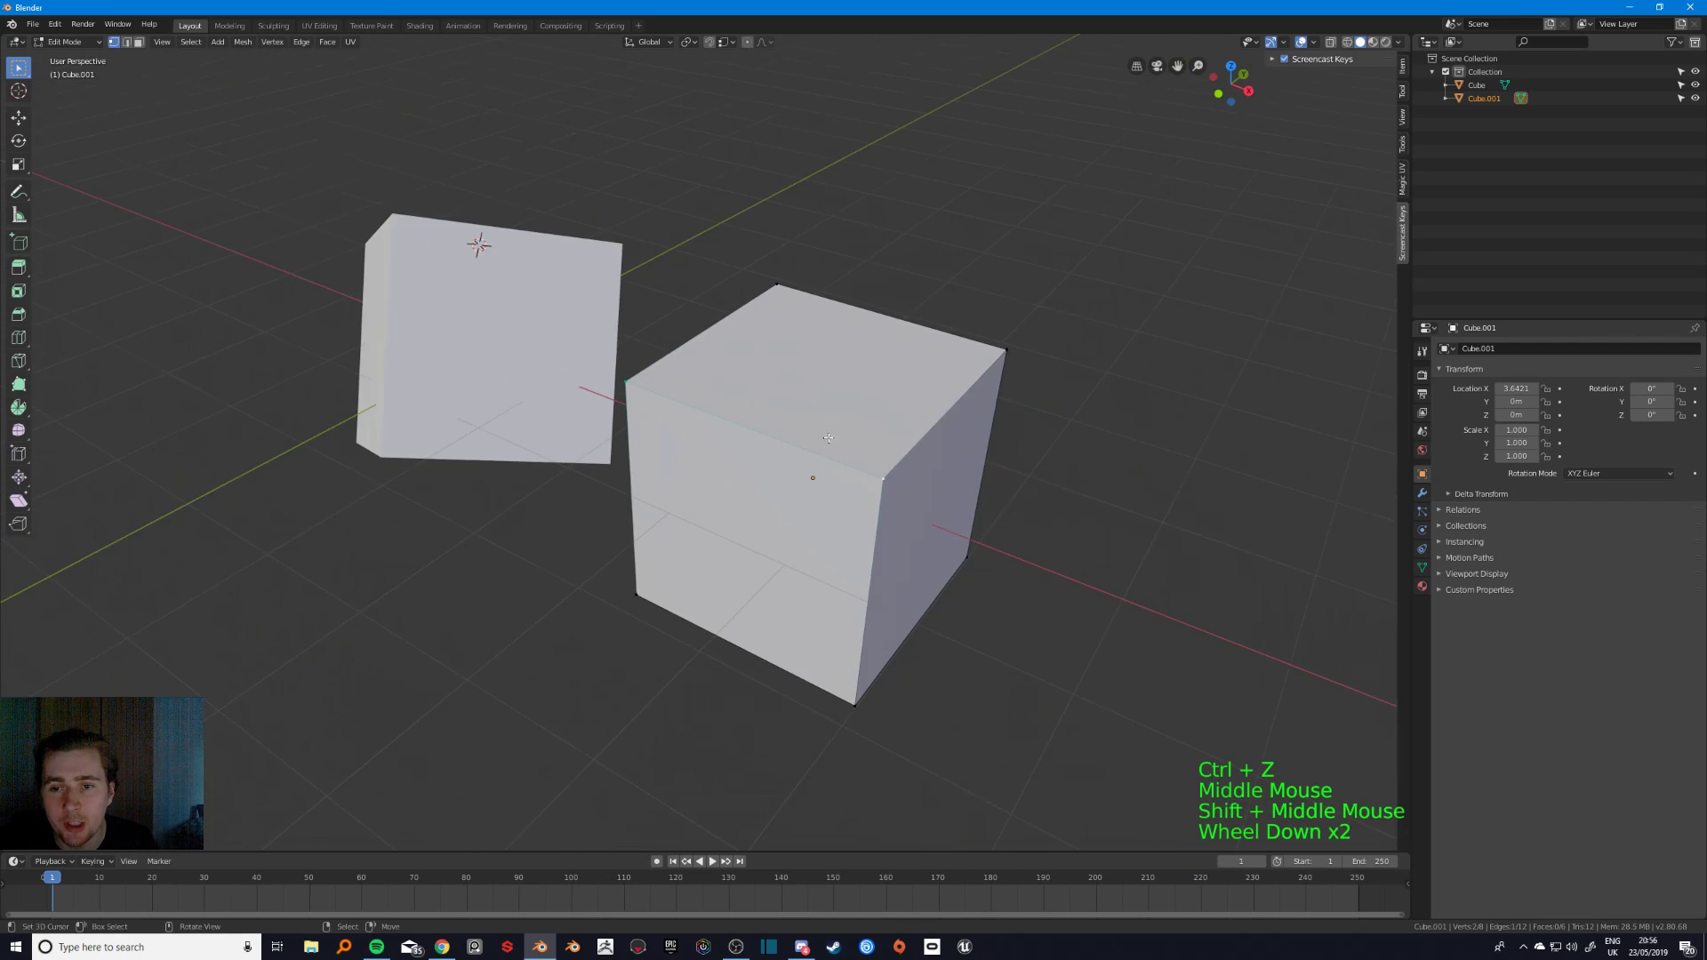
pyautogui.press('g')
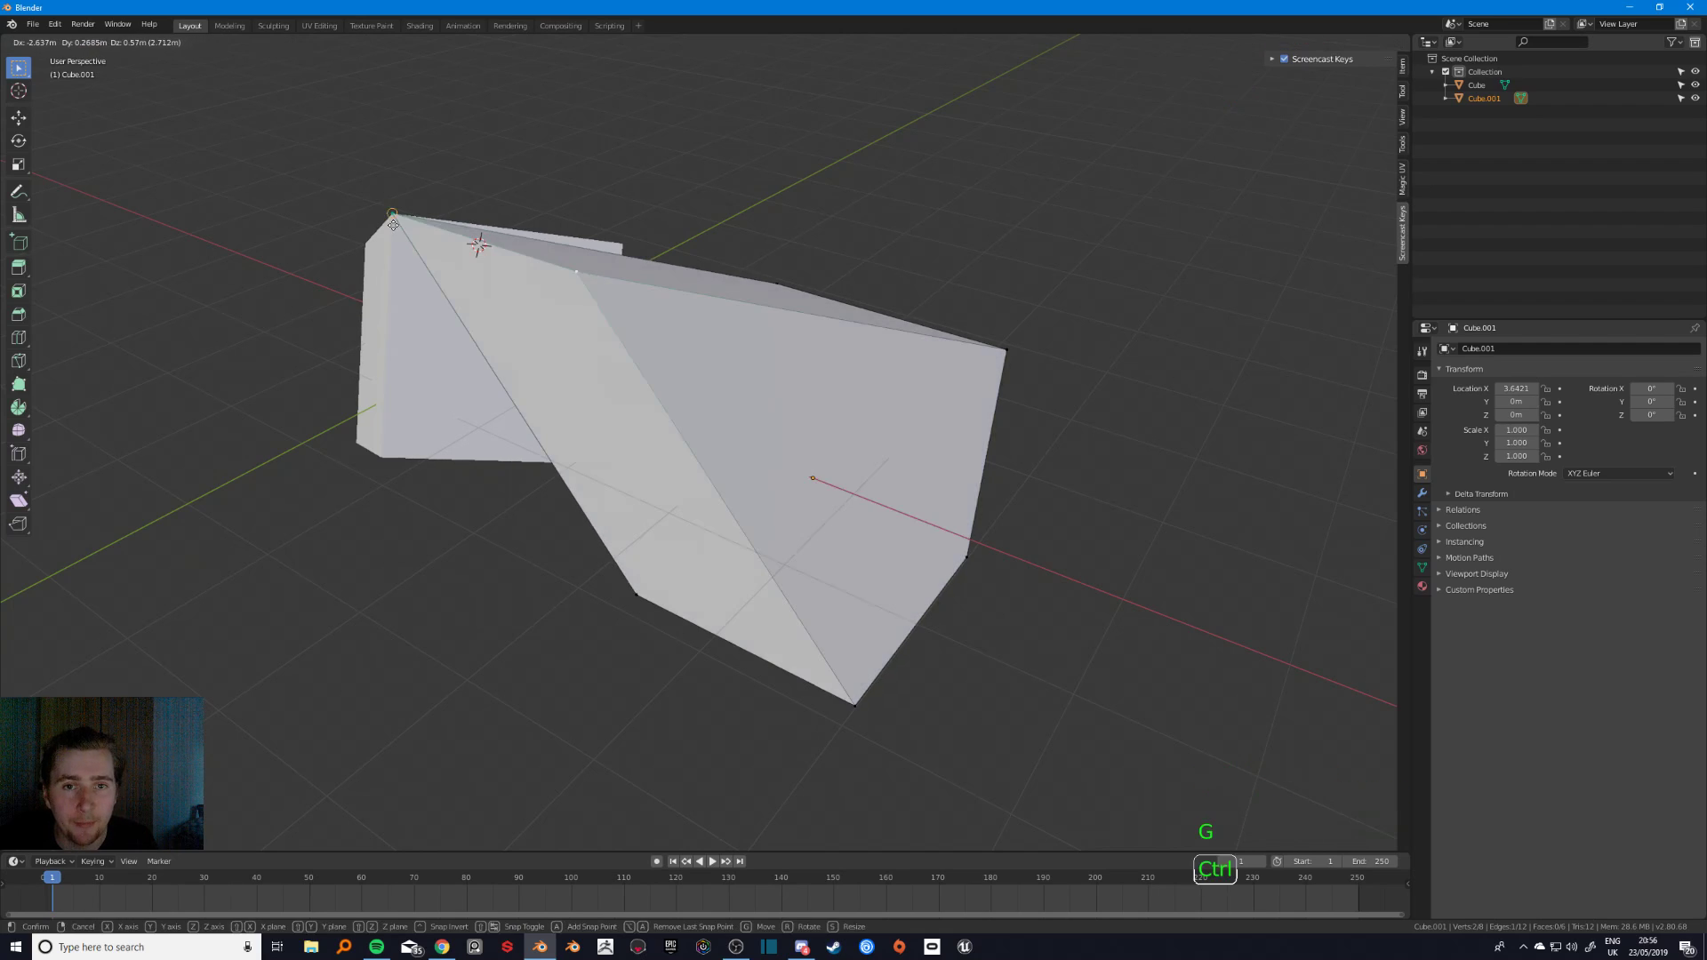
pyautogui.keyDown('ctrl'); pyautogui.click(393, 224); pyautogui.keyUp('ctrl')
pyautogui.hotkey('ctrl', 'z')
# - Check the Closest target in the snapping options, snap the selected edge to the tilted cube's corner once more, and undo it
pyautogui.click(724, 42)
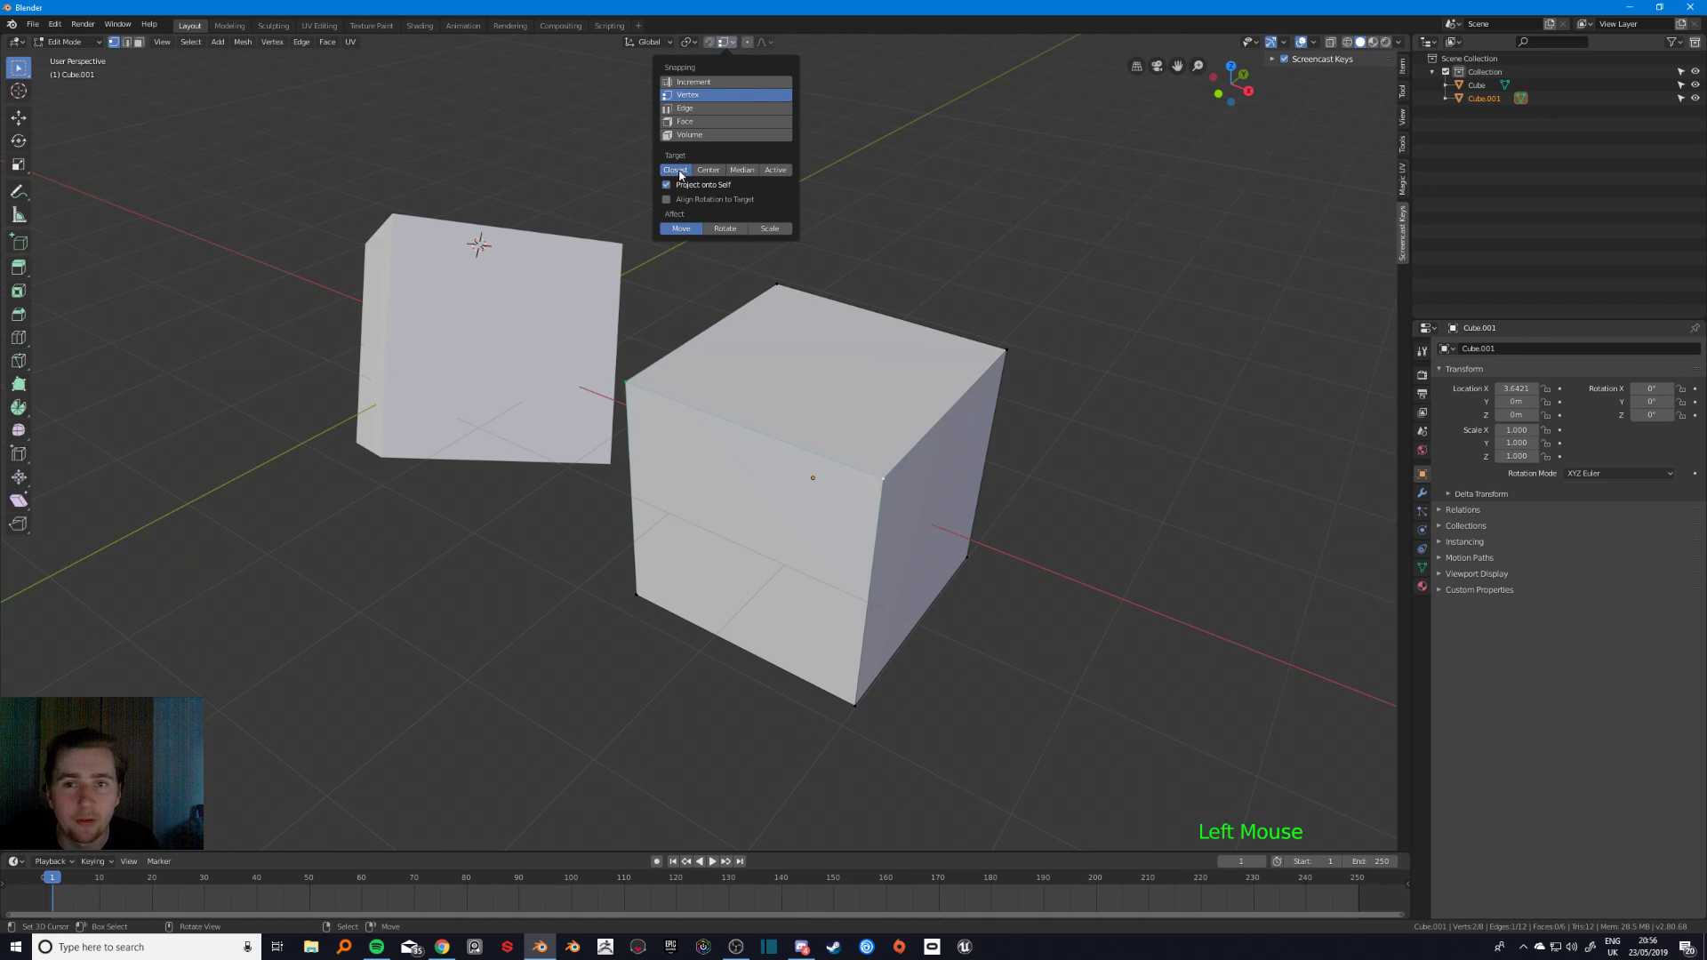
pyautogui.press('g')
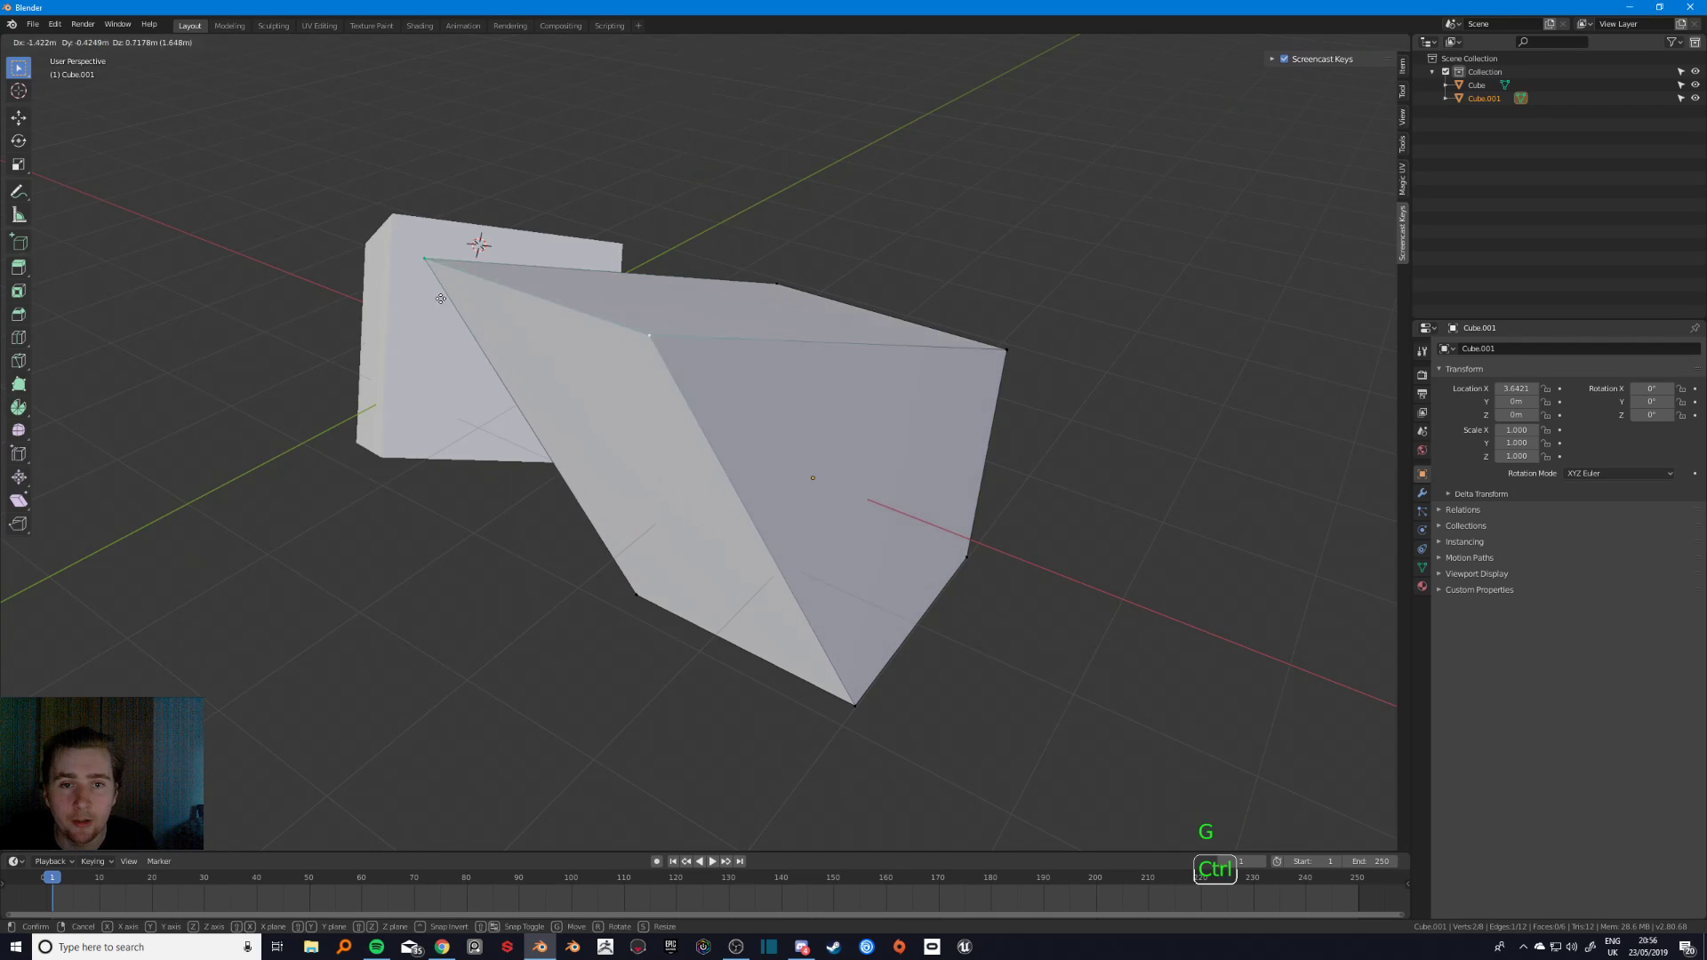
pyautogui.keyDown('ctrl'); pyautogui.click(391, 226); pyautogui.keyUp('ctrl')
pyautogui.moveTo(382, 240); pyautogui.dragTo(626, 473, button='middle')
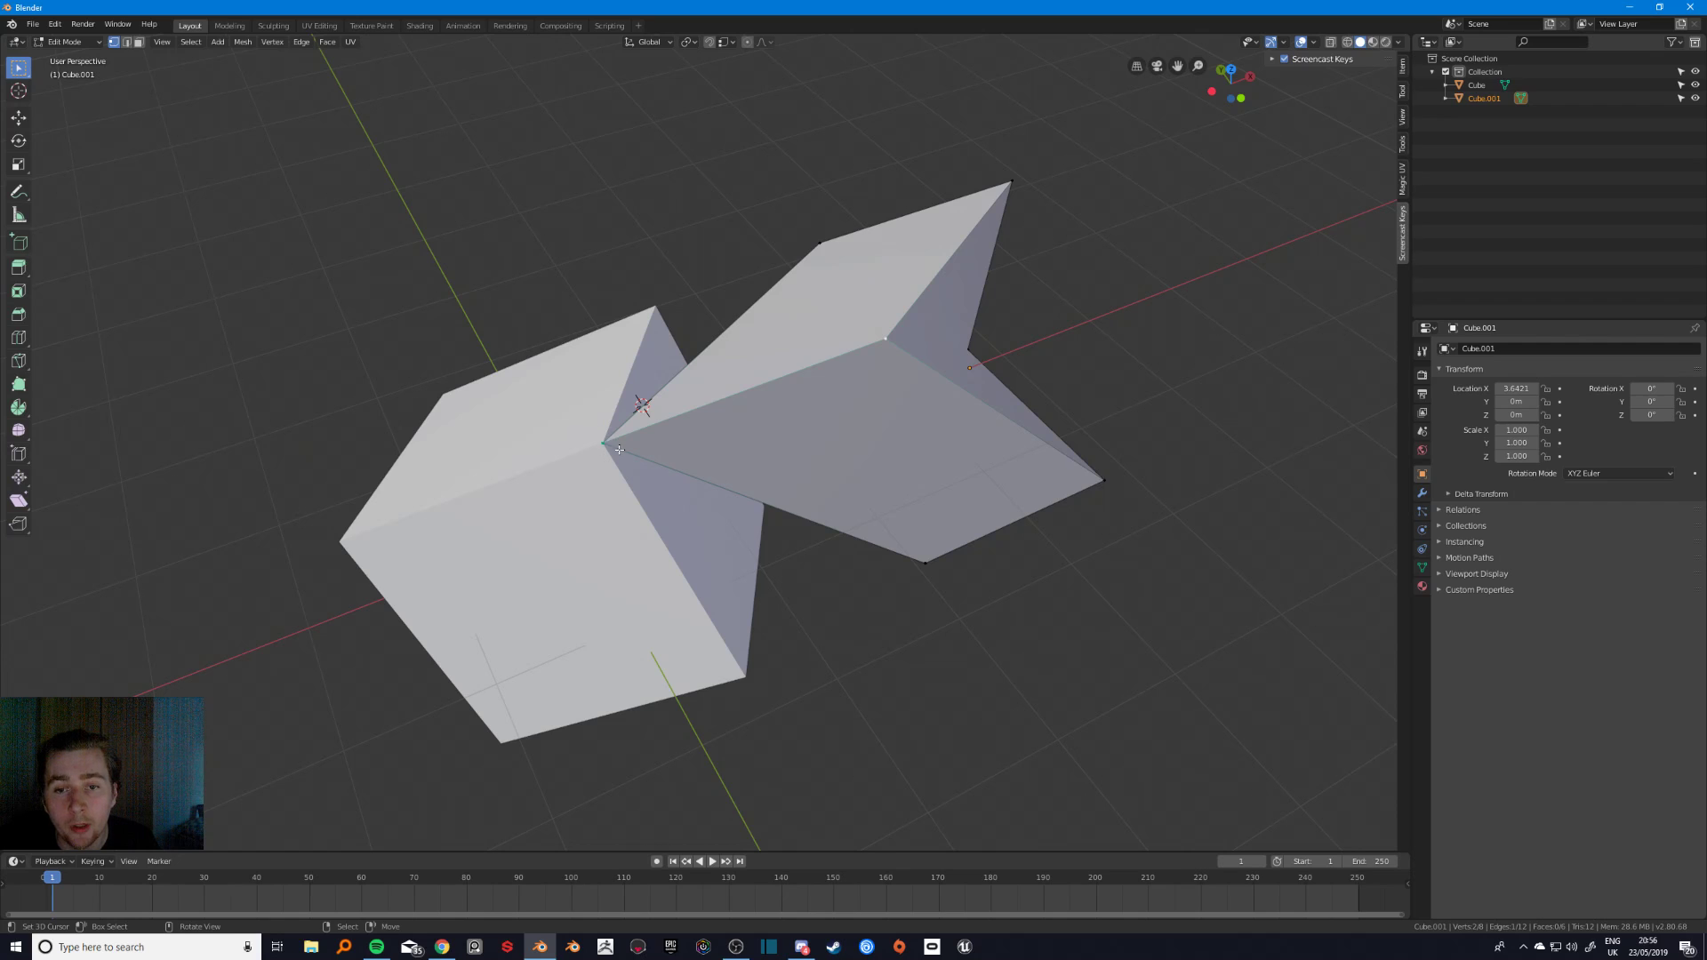
pyautogui.keyDown('shift'); pyautogui.moveTo(739, 449); pyautogui.dragTo(651, 453, button='middle'); pyautogui.keyUp('shift')
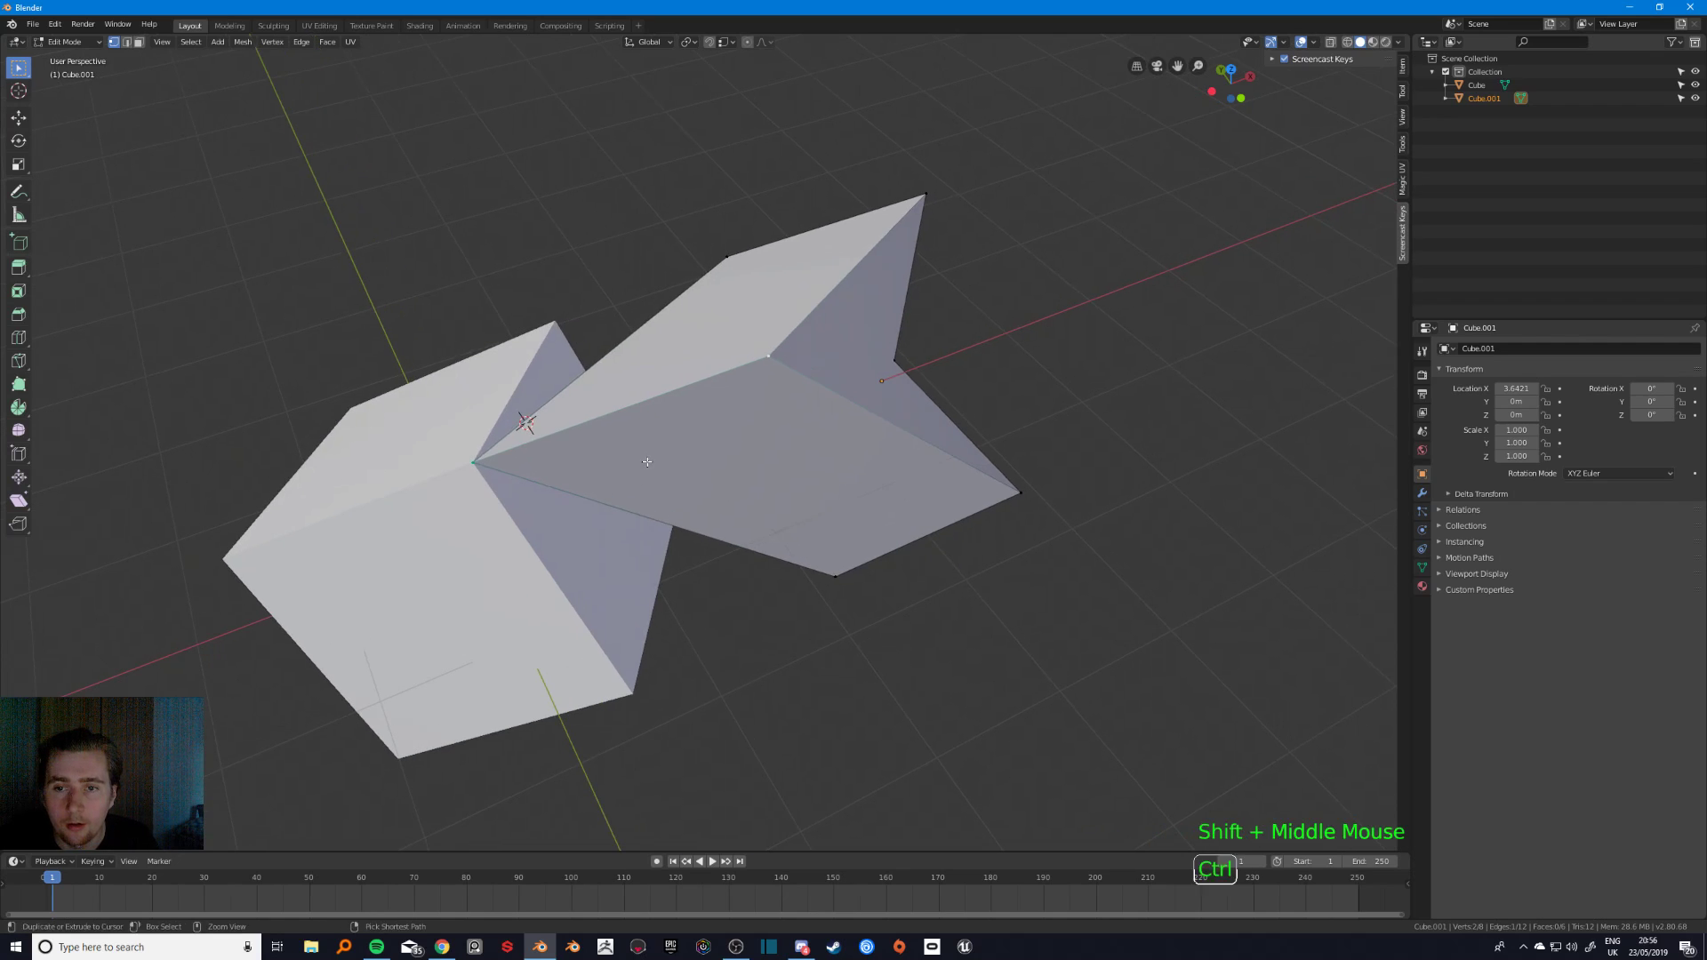
pyautogui.hotkey('ctrl', 'z')
pyautogui.keyDown('shift'); pyautogui.moveTo(831, 404); pyautogui.dragTo(742, 433, button='middle'); pyautogui.keyUp('shift')
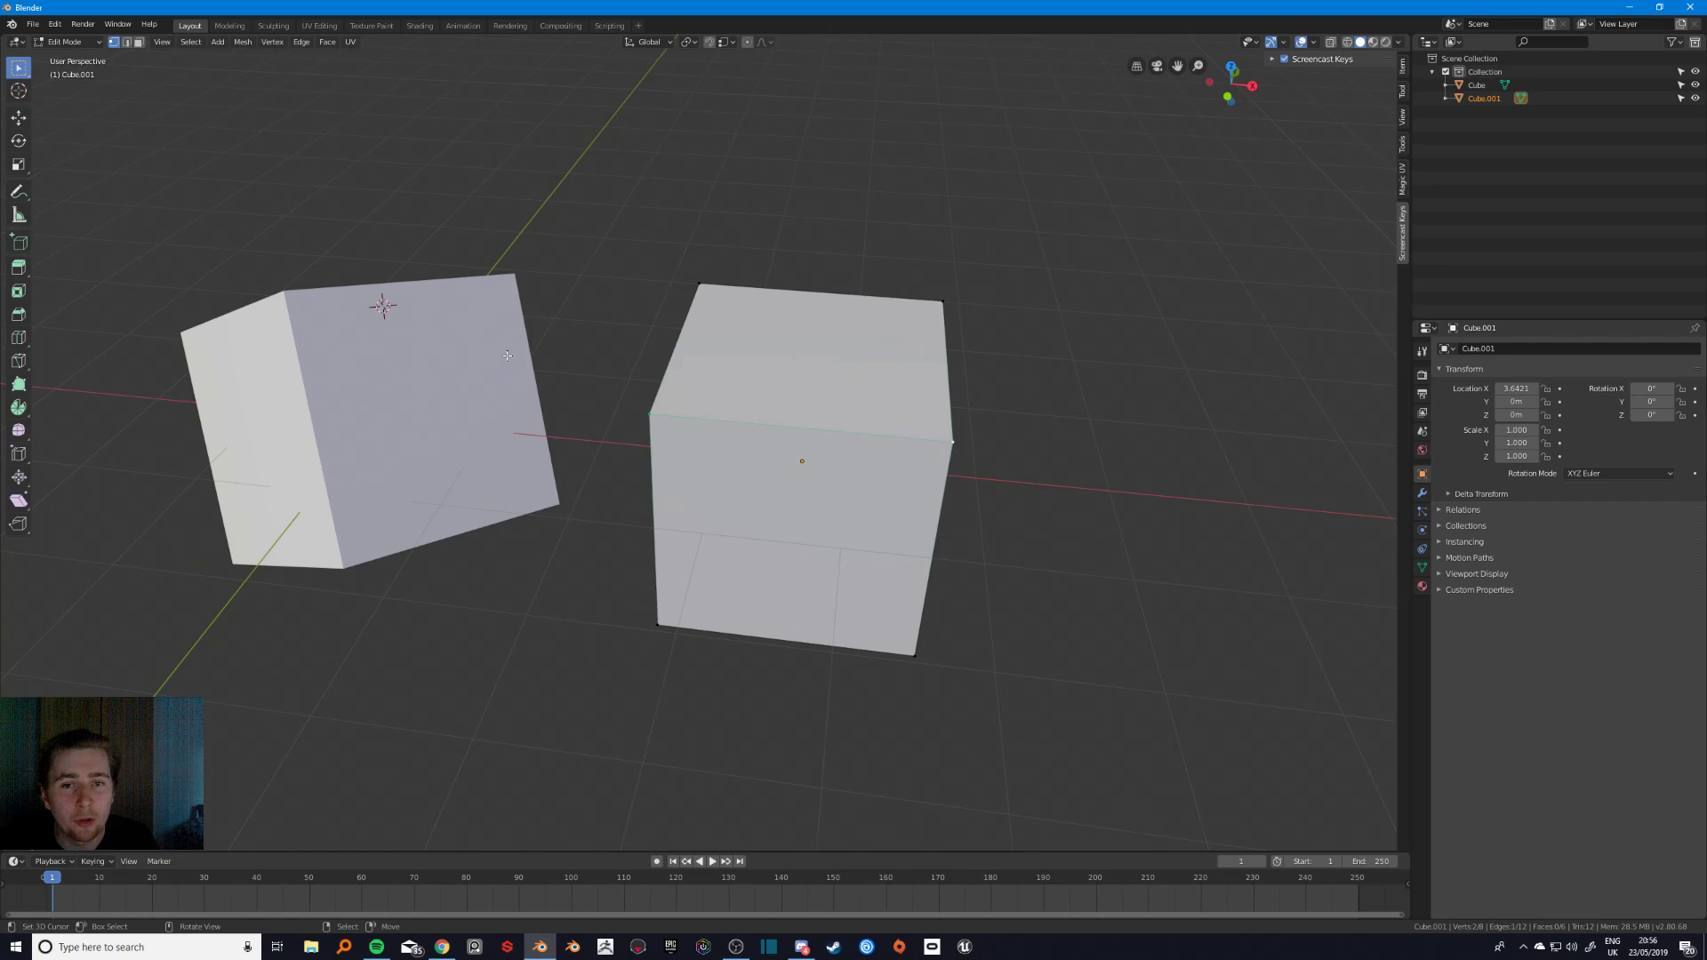
# - Leave Edit Mode, select both cubes together, reselect only the copy and return to Edit Mode on it
pyautogui.press('Tab')
pyautogui.rightClick(674, 412)
pyautogui.keyDown('shift'); pyautogui.rightClick(441, 377); pyautogui.keyUp('shift')
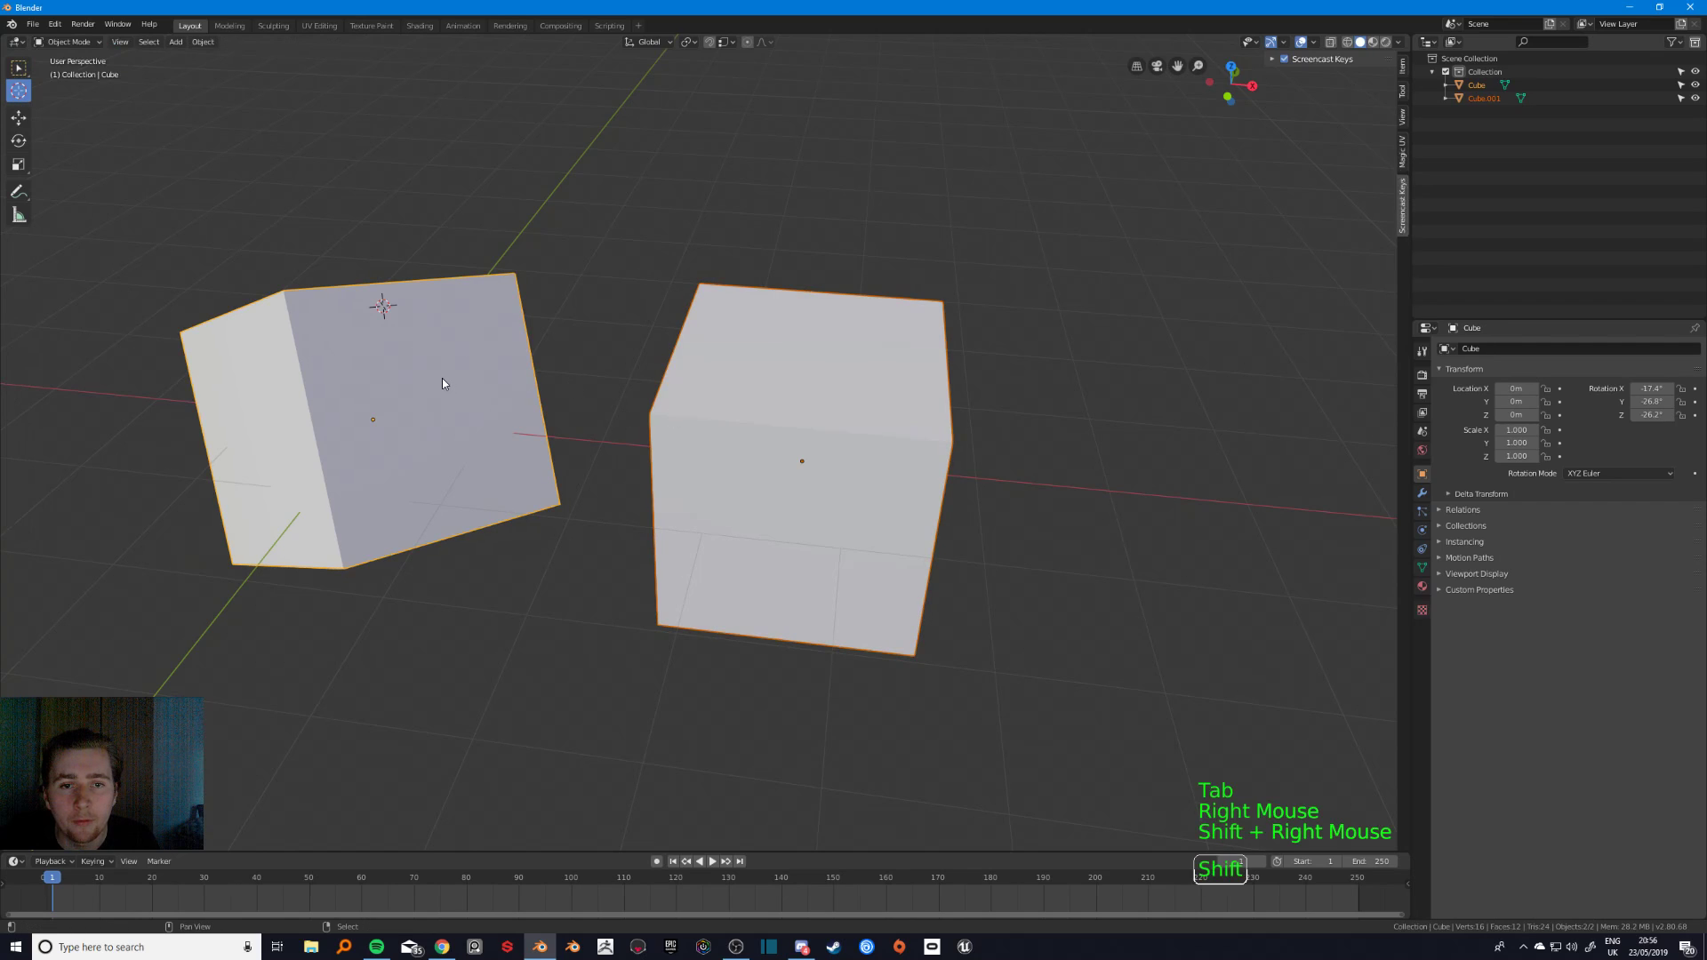
pyautogui.rightClick(716, 415)
pyautogui.press('Tab')
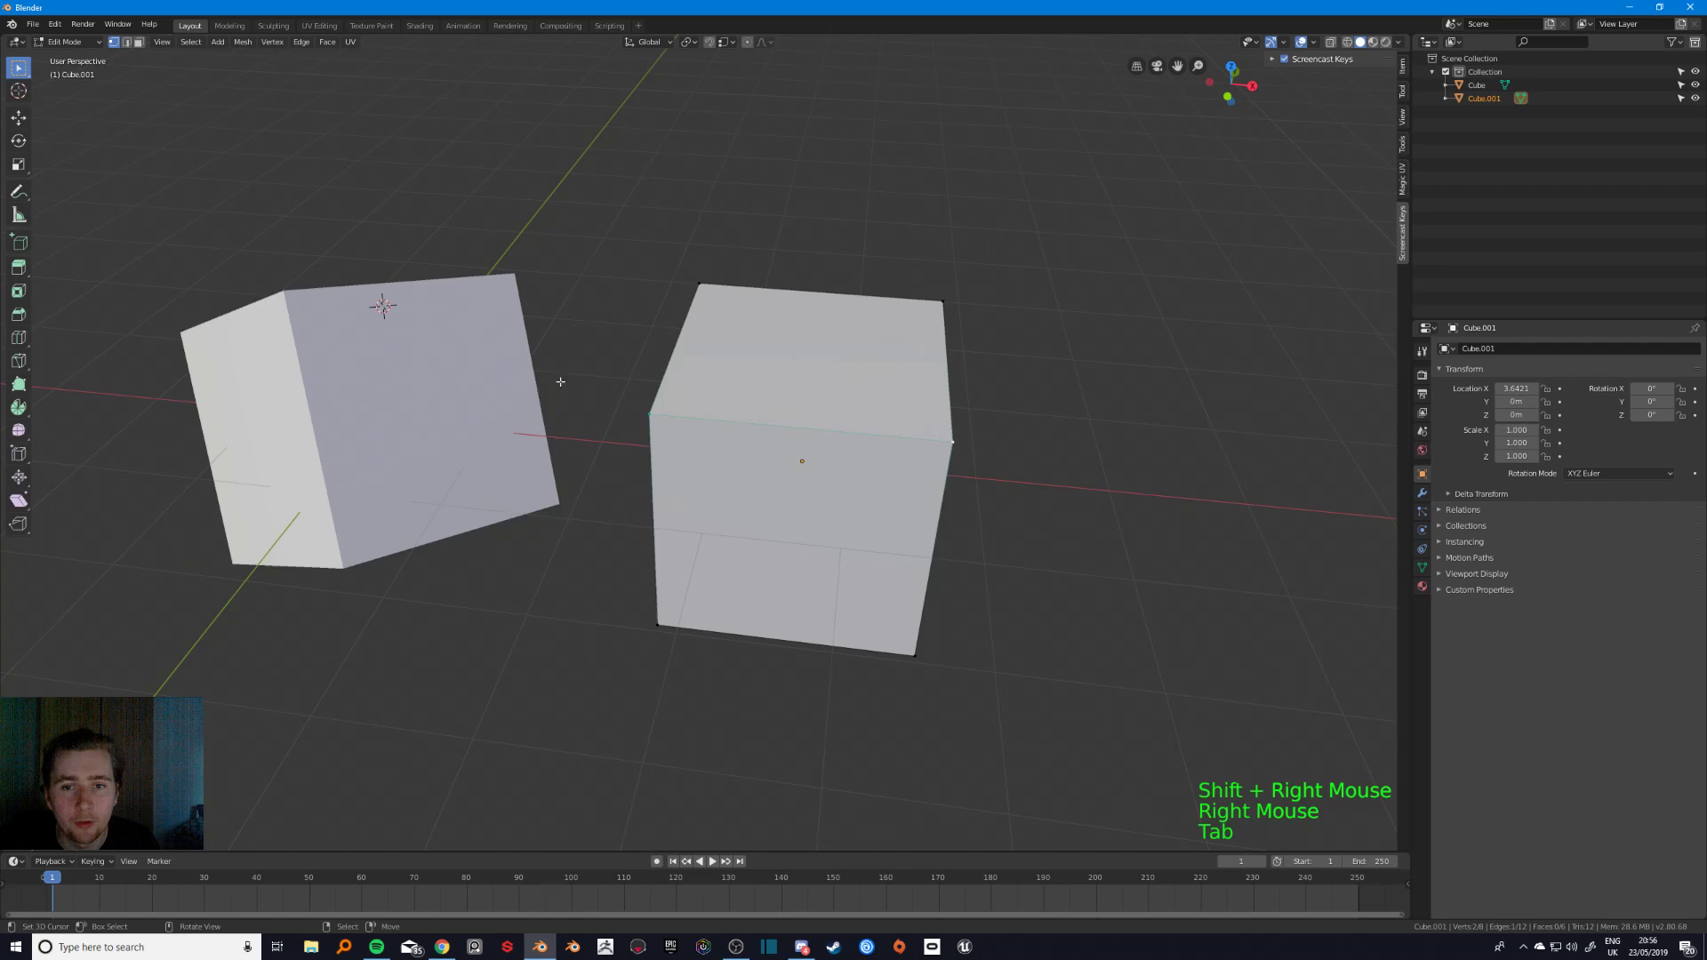
# - Snap the copy's selected front top edge to the tilted cube's upper corner vertex, and undo the move
pyautogui.press('g')
pyautogui.keyDown('ctrl'); pyautogui.click(315, 321); pyautogui.keyUp('ctrl')
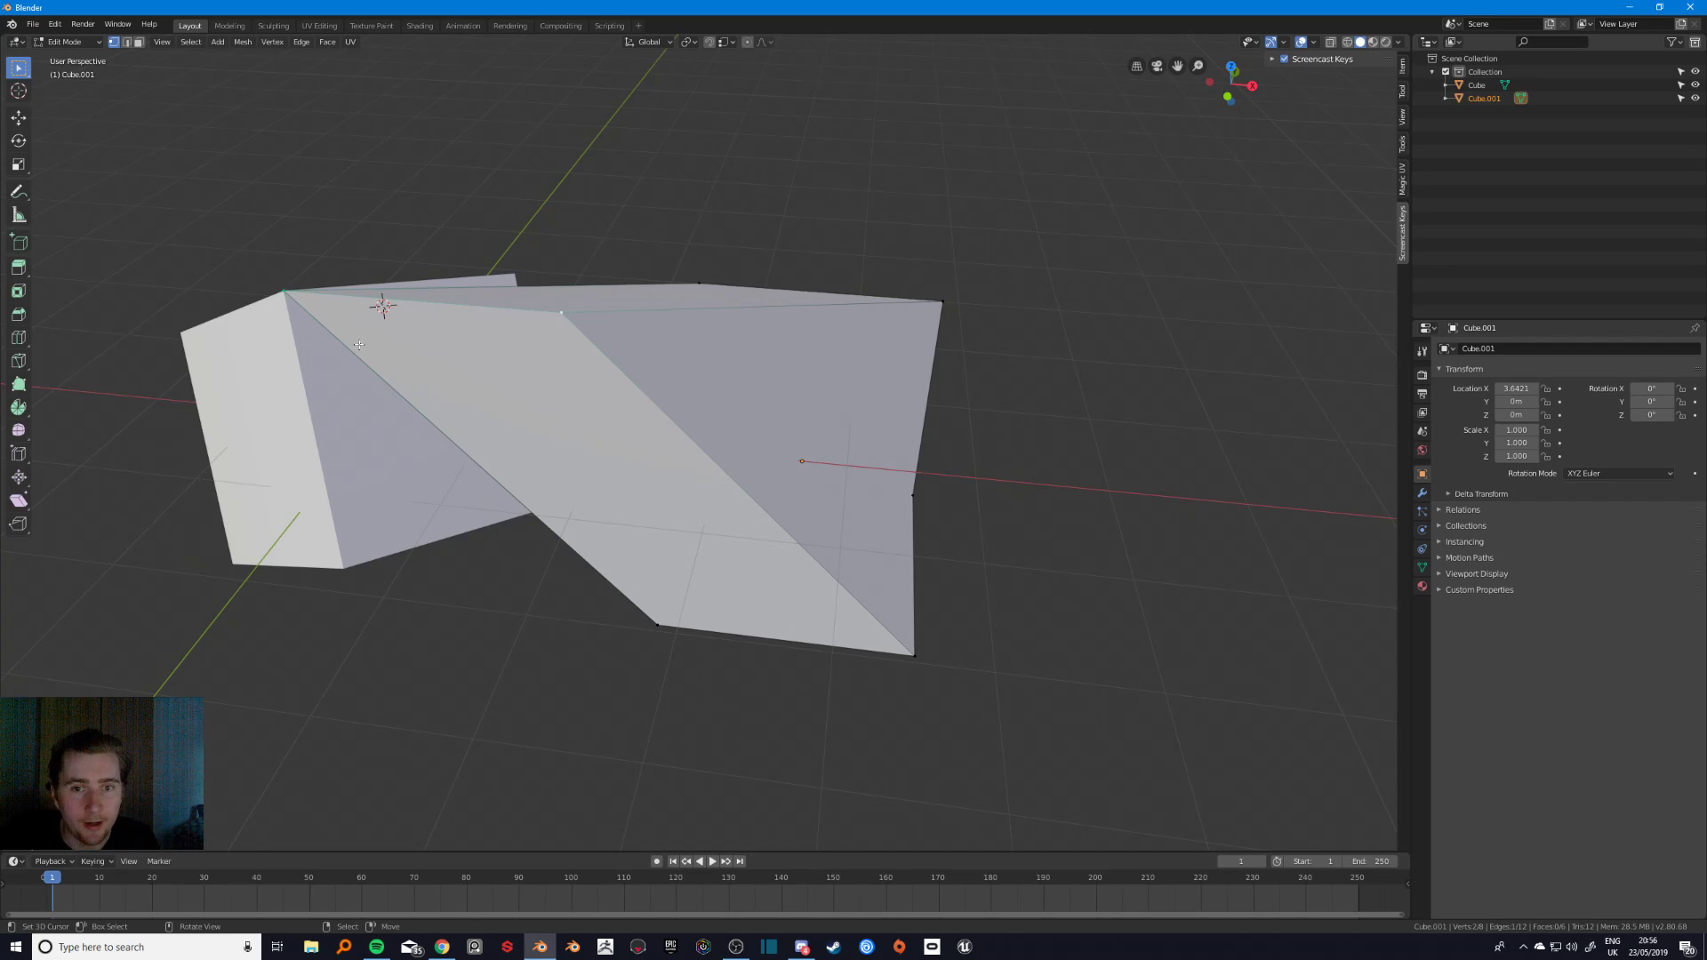
pyautogui.hotkey('ctrl', 'z')
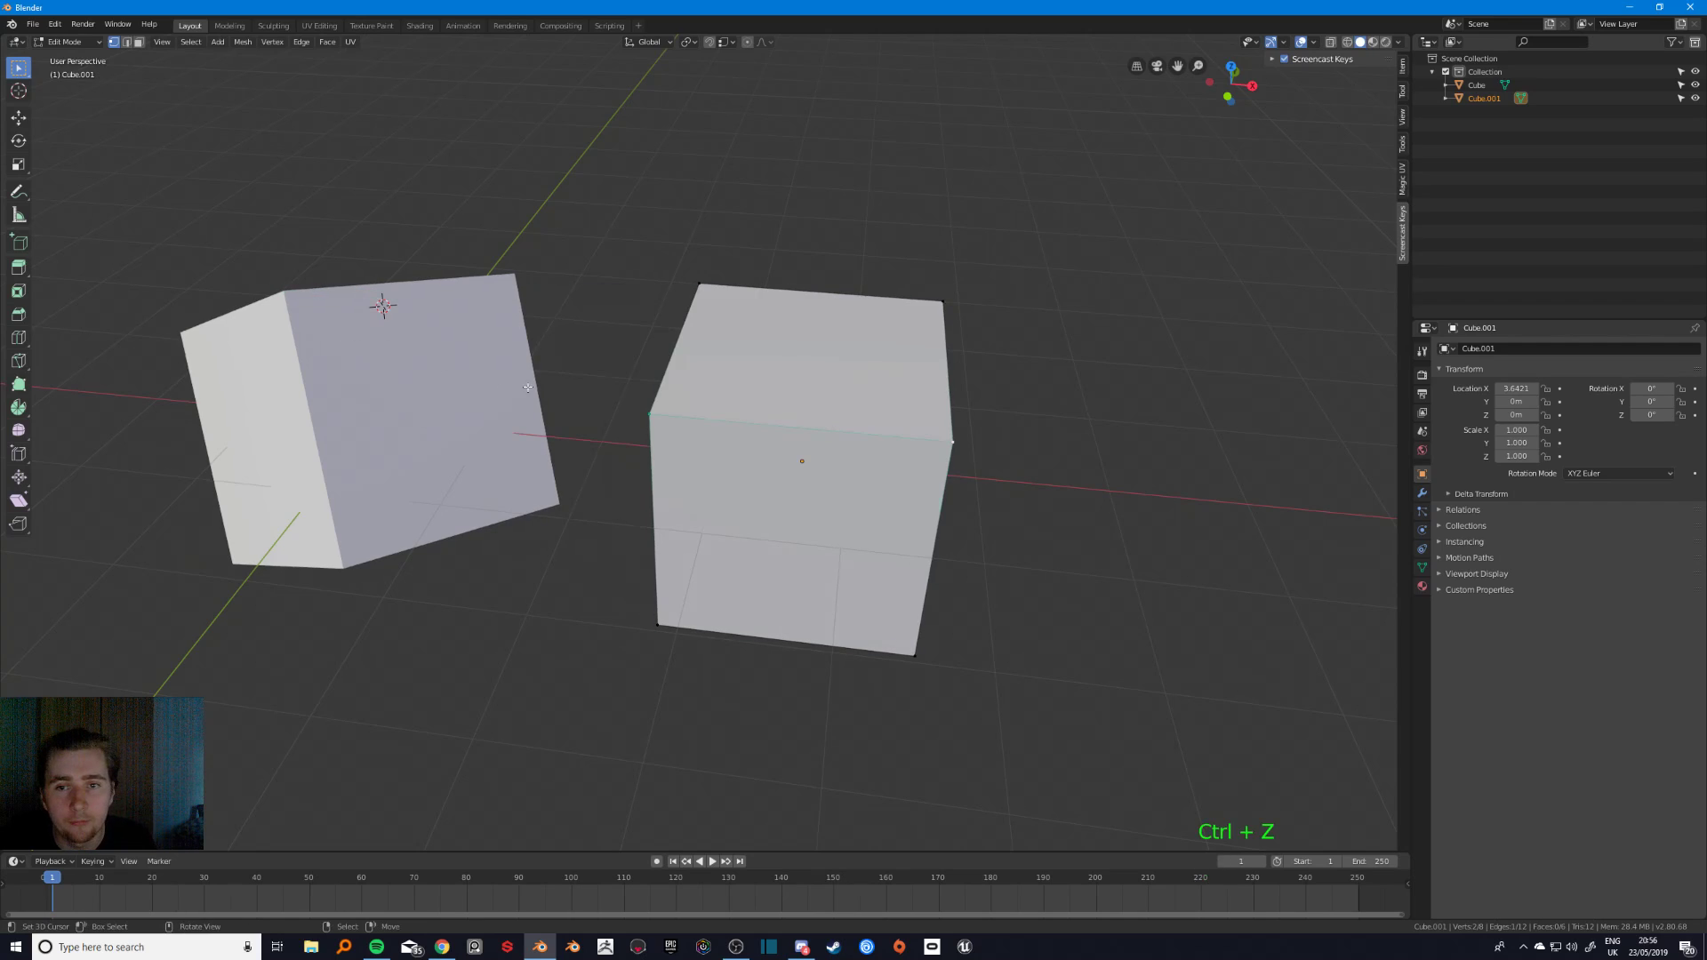
# - Deselect all the copy's geometry and reselect the two vertices of its front top edge
pyautogui.press('a')
pyautogui.press('a')
pyautogui.press('a')
pyautogui.keyDown('shift'); pyautogui.moveTo(622, 388); pyautogui.dragTo(610, 400, button='middle'); pyautogui.keyUp('shift')
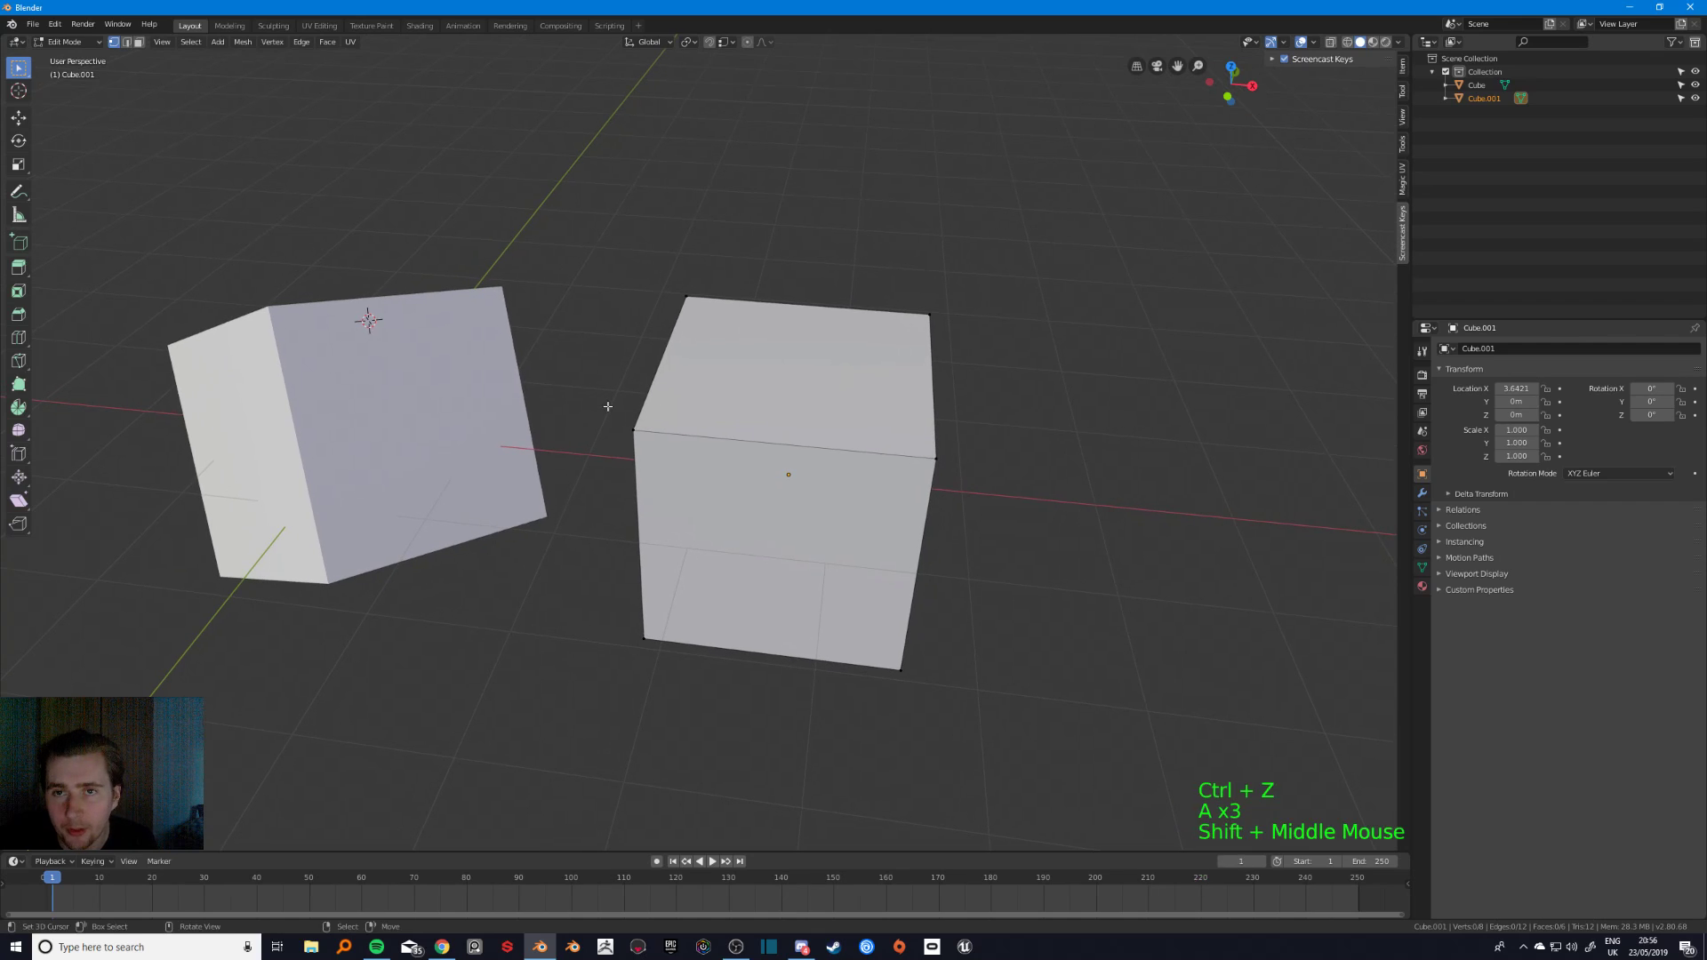
pyautogui.keyDown('shift'); pyautogui.moveTo(579, 396); pyautogui.dragTo(598, 400, button='middle'); pyautogui.keyUp('shift')
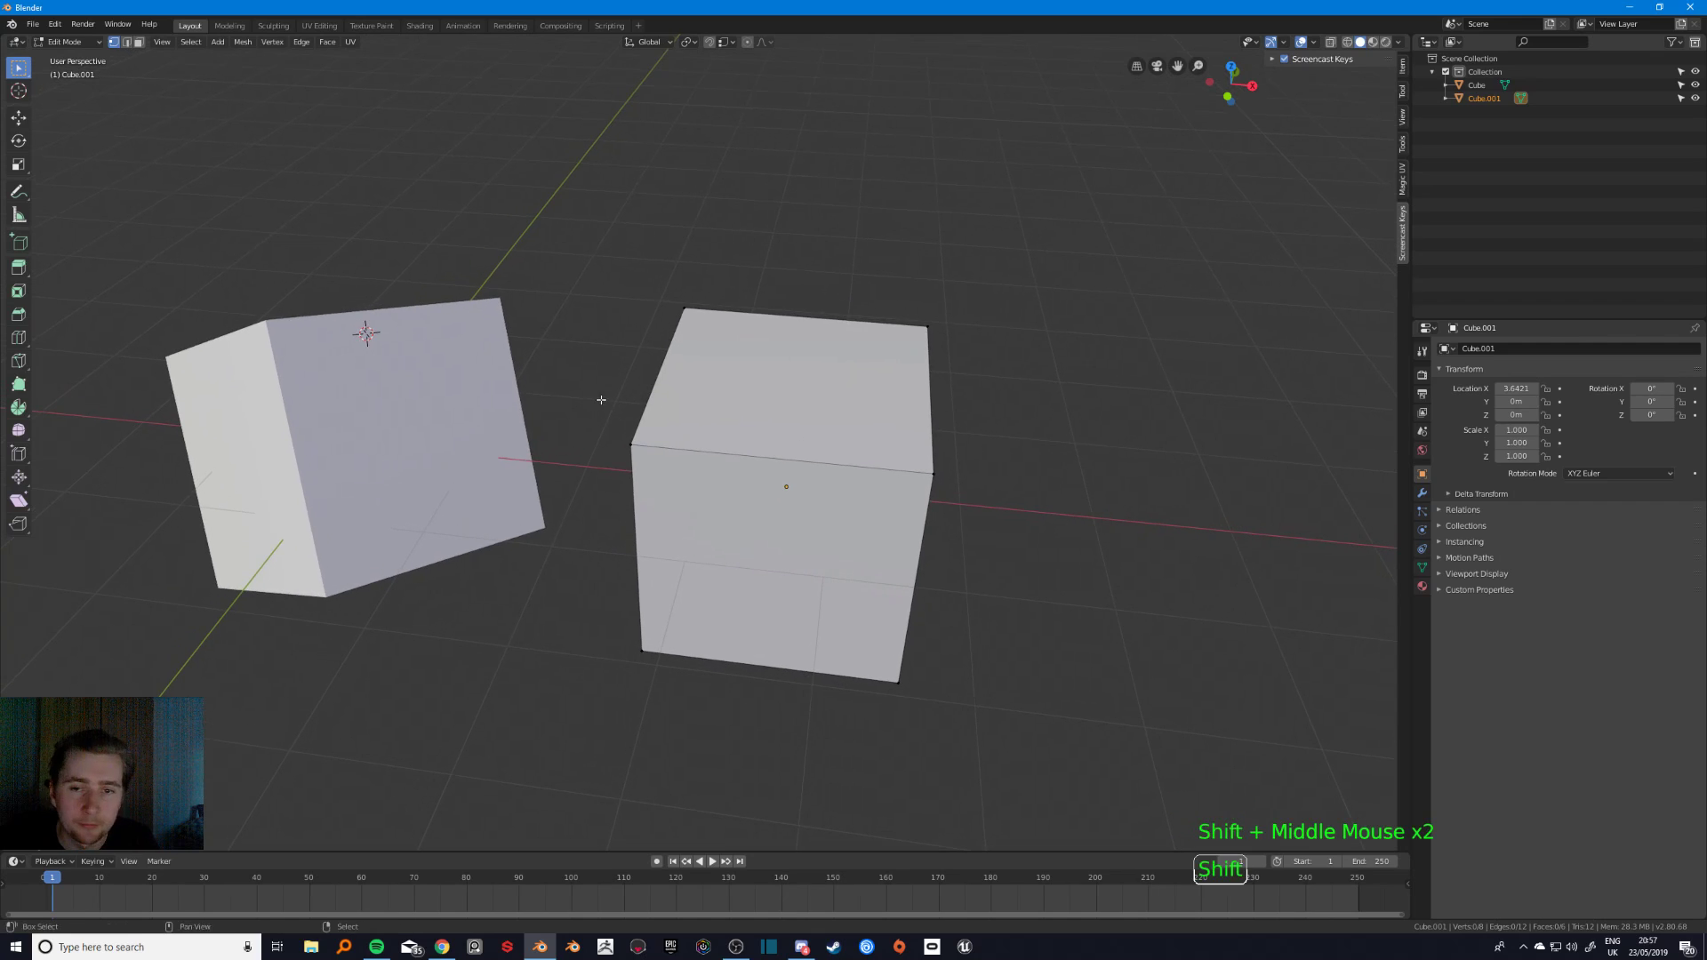
pyautogui.rightClick(639, 455)
pyautogui.rightClick(638, 455)
pyautogui.rightClick(638, 454)
pyautogui.keyDown('shift'); pyautogui.rightClick(932, 473); pyautogui.keyUp('shift')
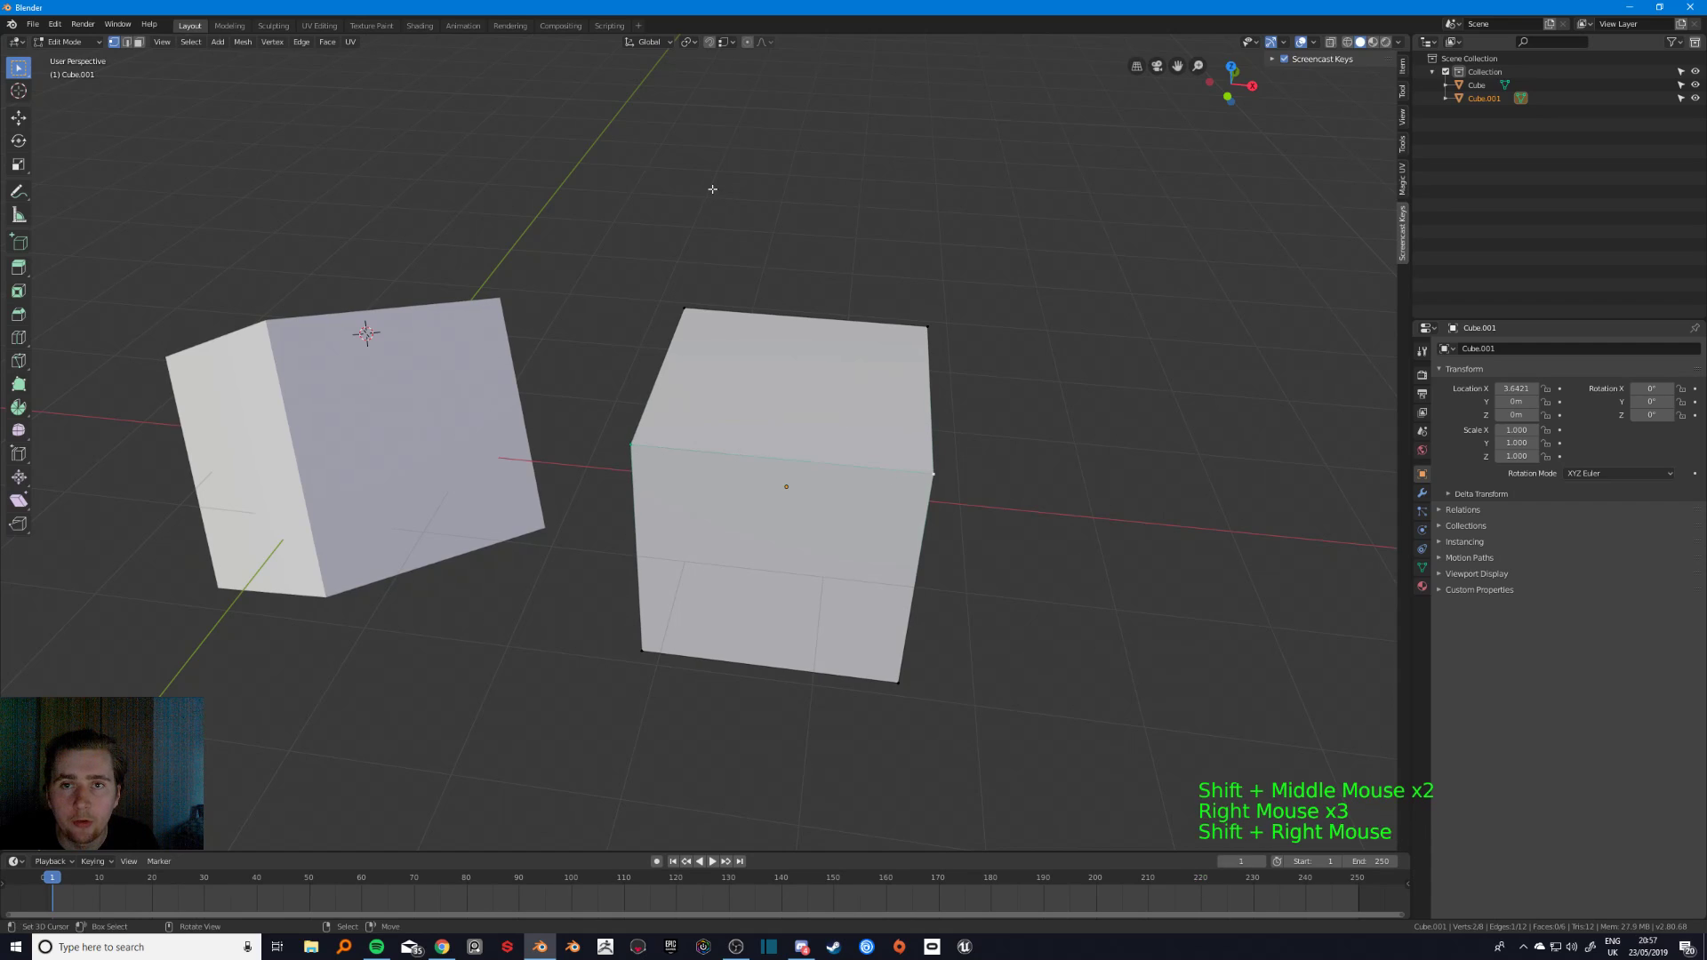
# - Set the snapping target to Center, snap the selected edge's midpoint to the tilted cube's corner, and undo the move
pyautogui.click(729, 43)
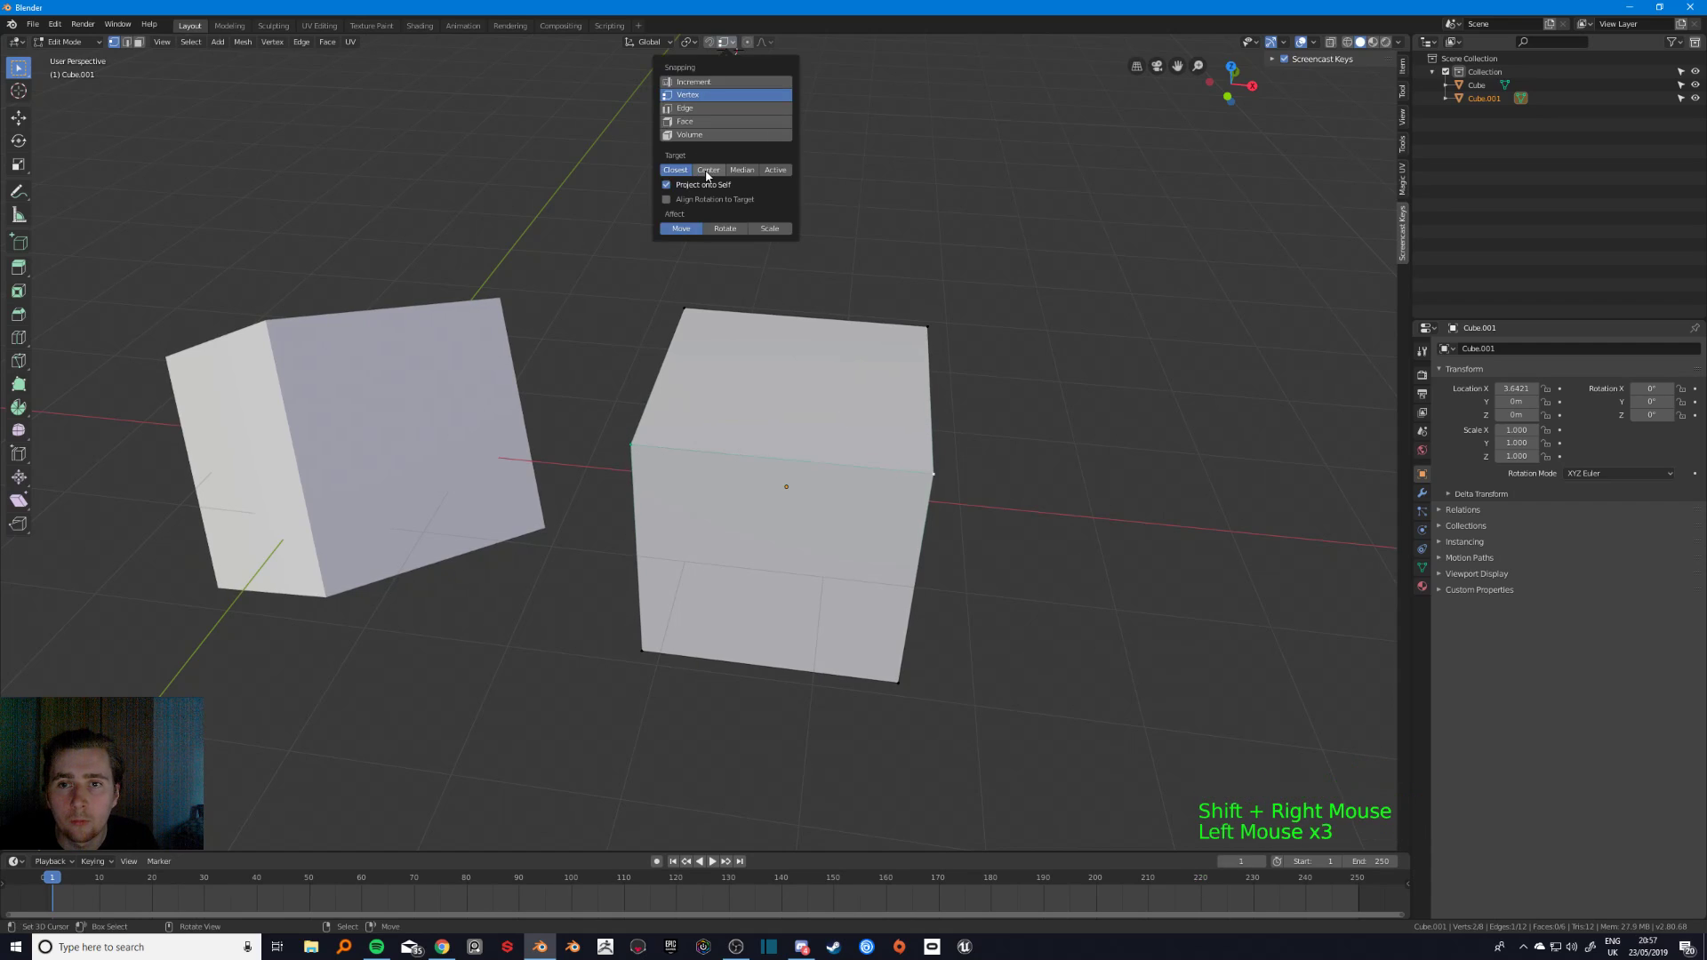
pyautogui.press('g')
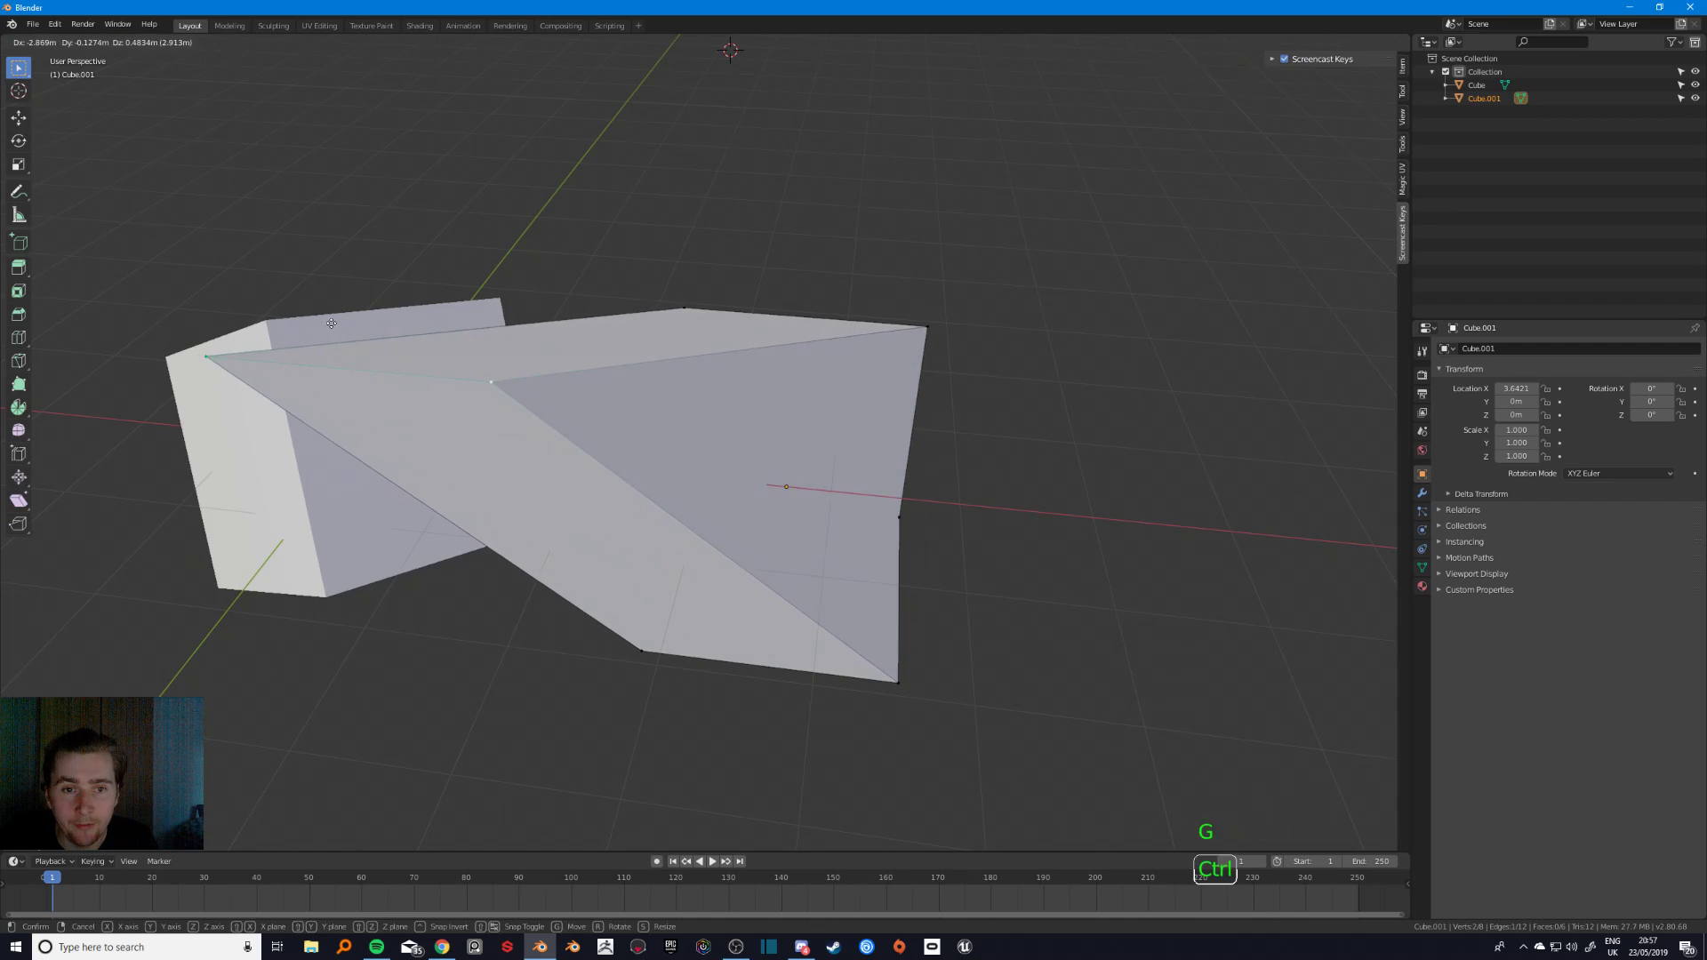
pyautogui.click(204, 338)
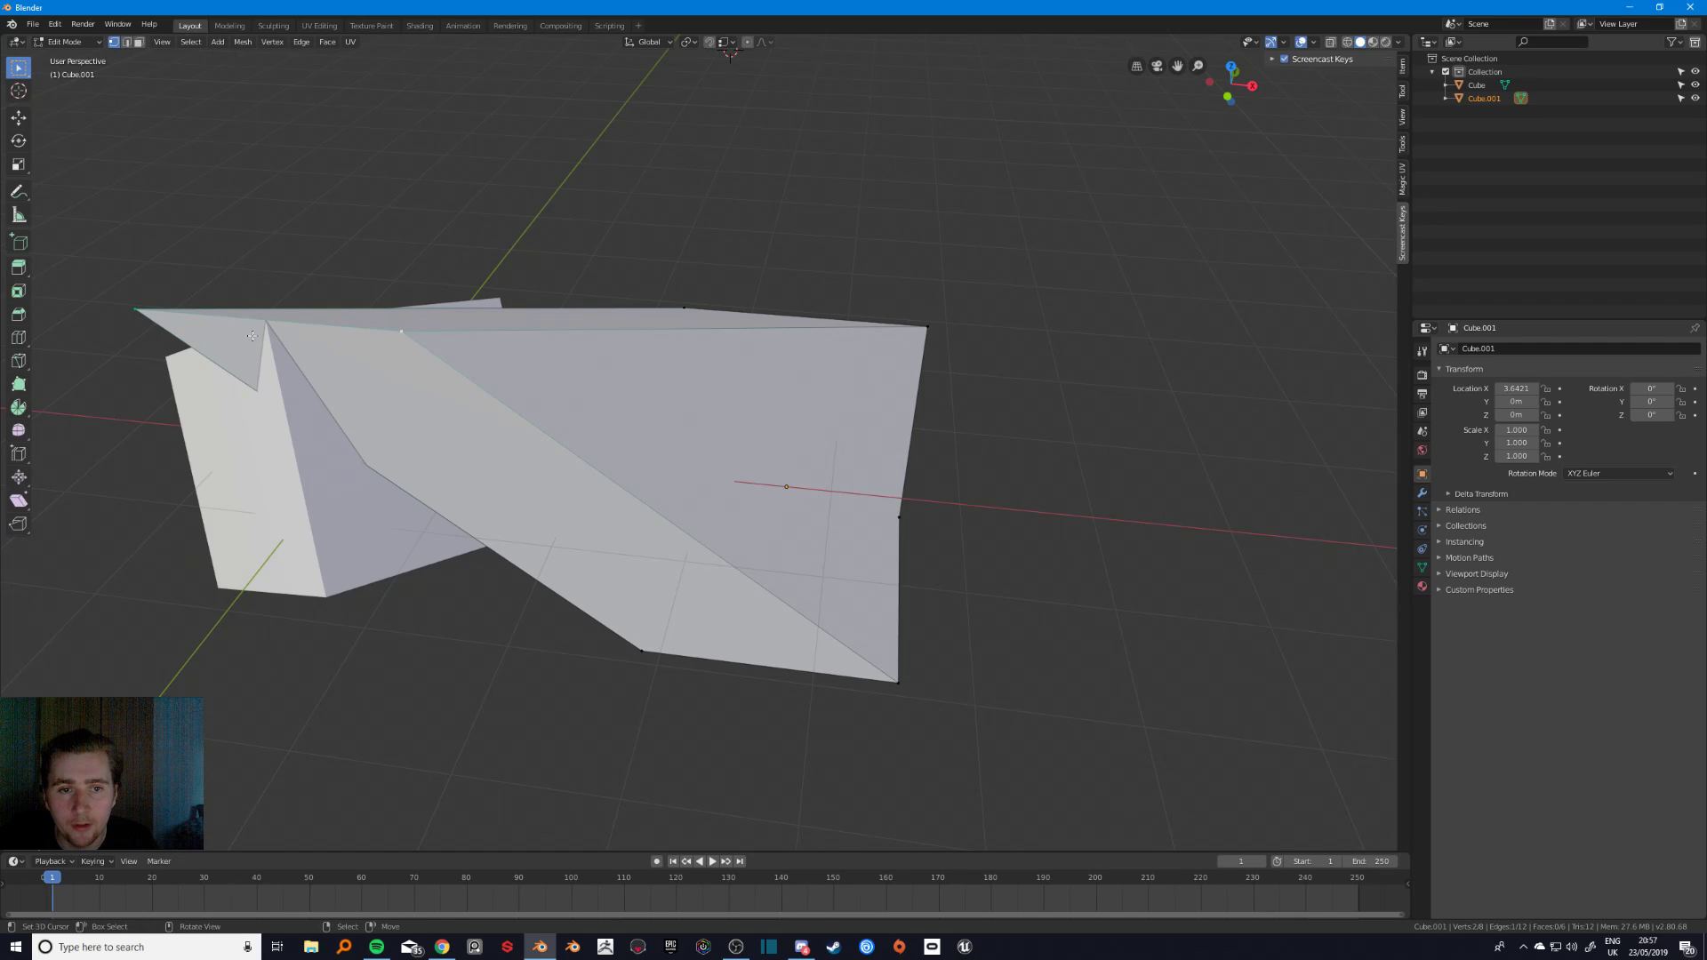
pyautogui.hotkey('ctrl', 'z')
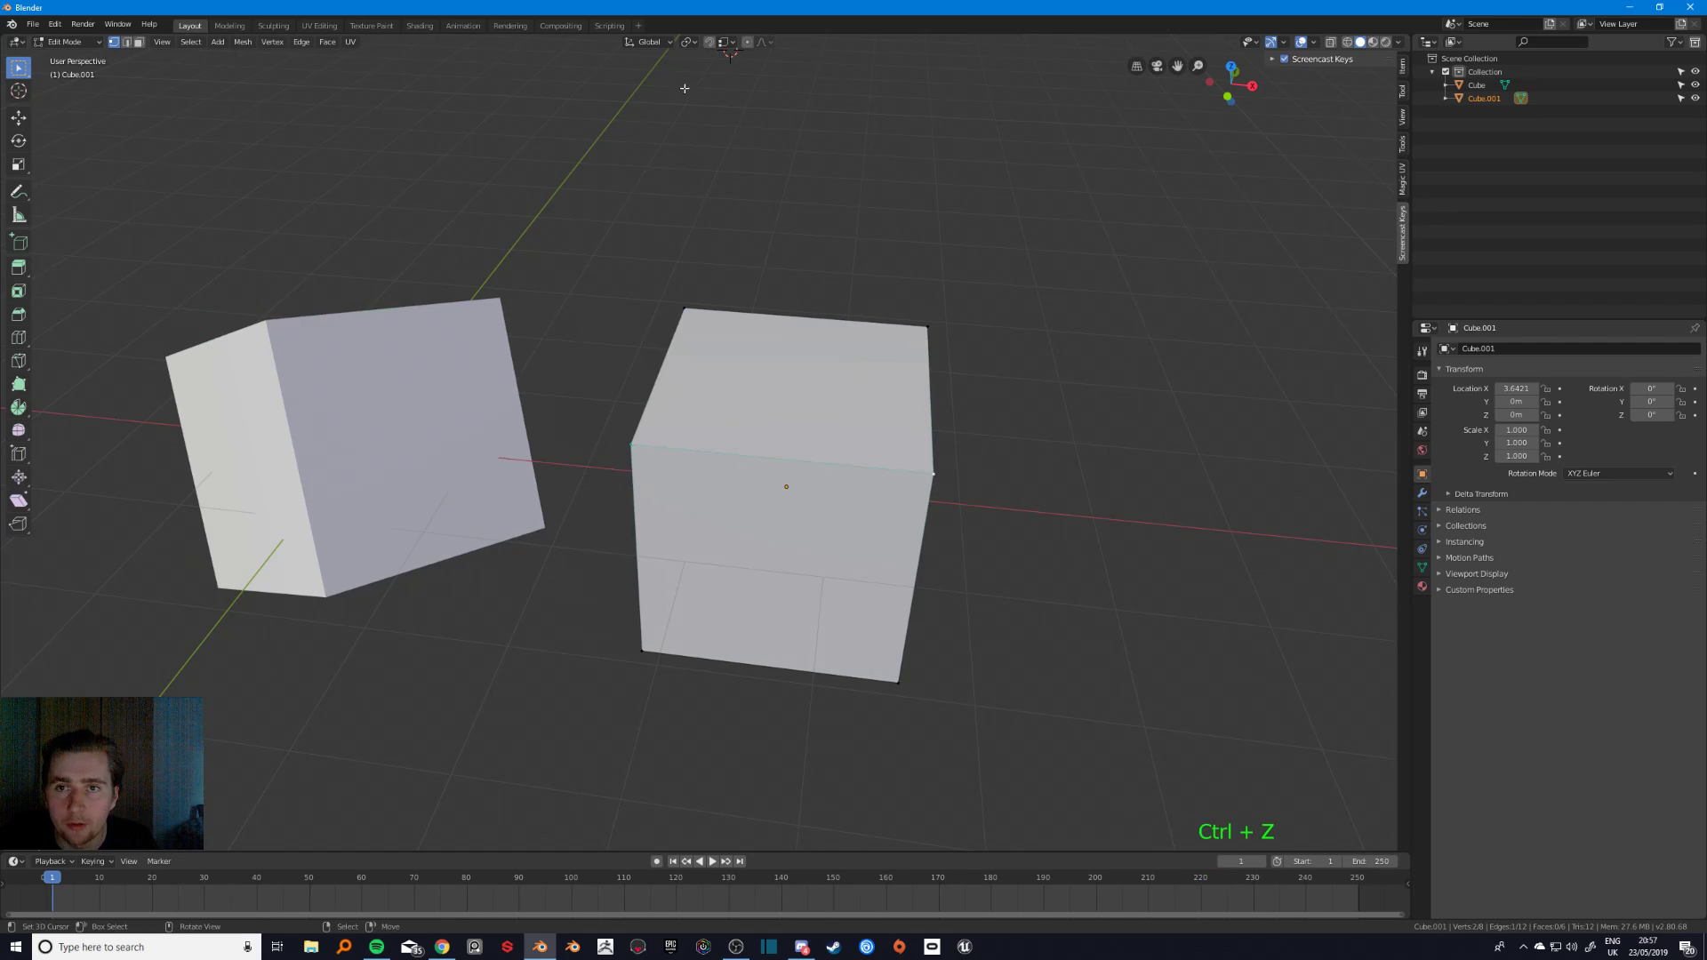
# - Set the snapping target to Median and move the selected edge with vertex snapping to the tilted cube's upper corner
pyautogui.click(726, 43)
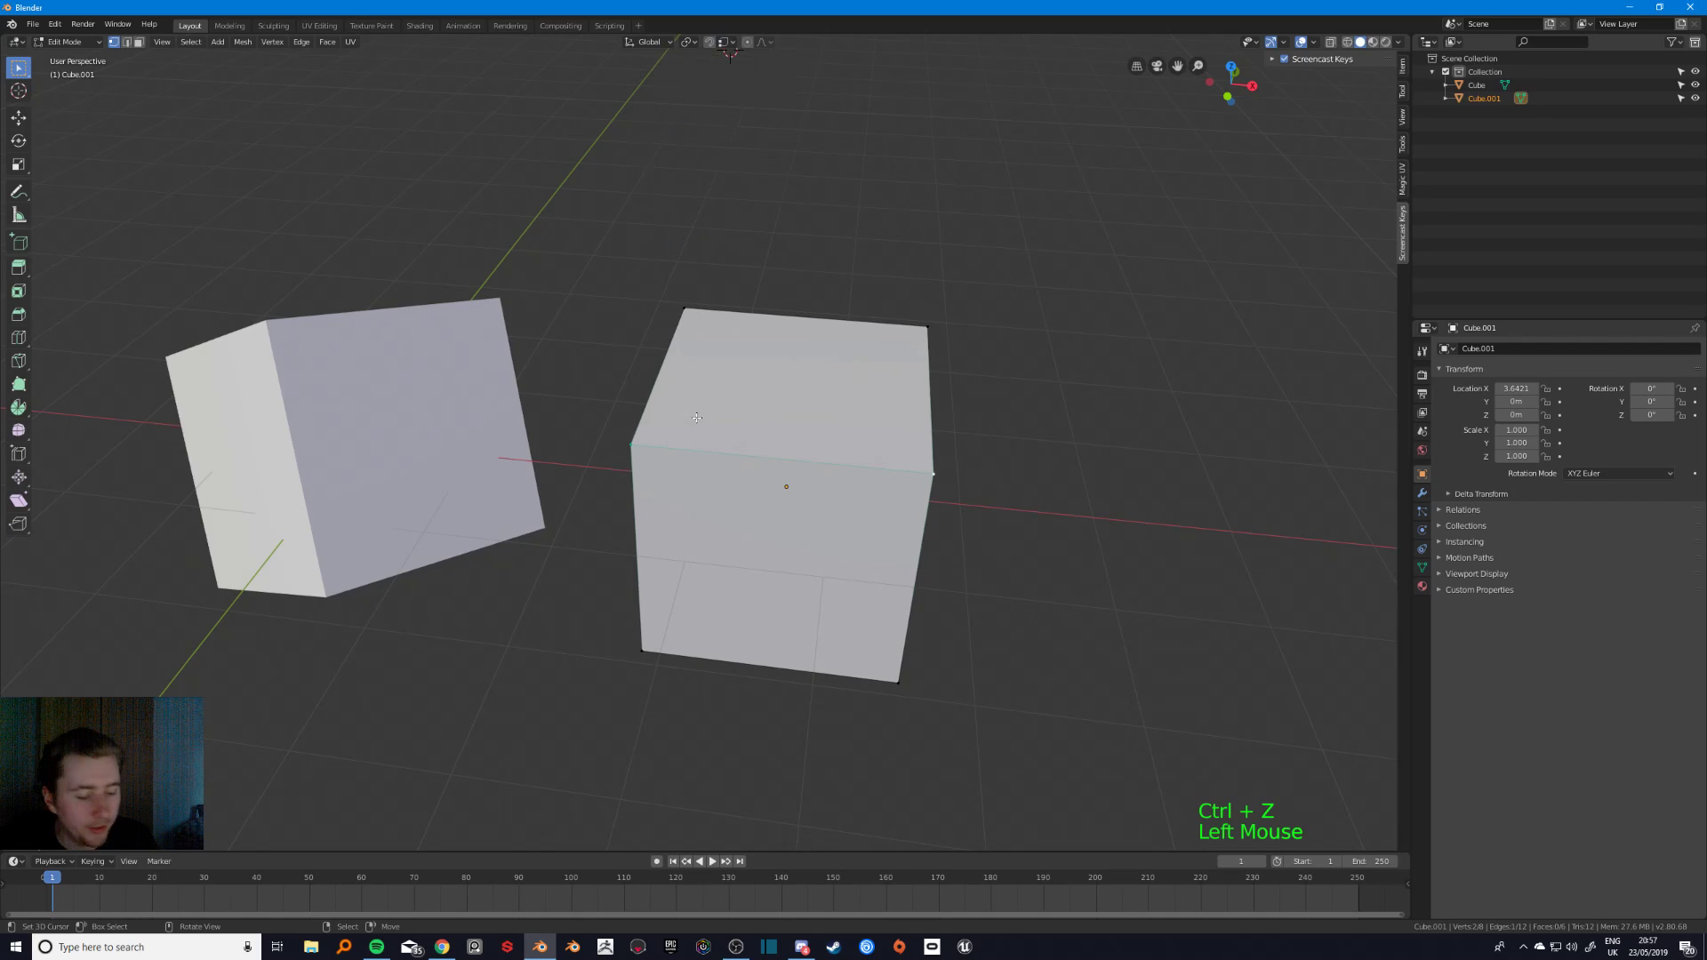
pyautogui.press('g')
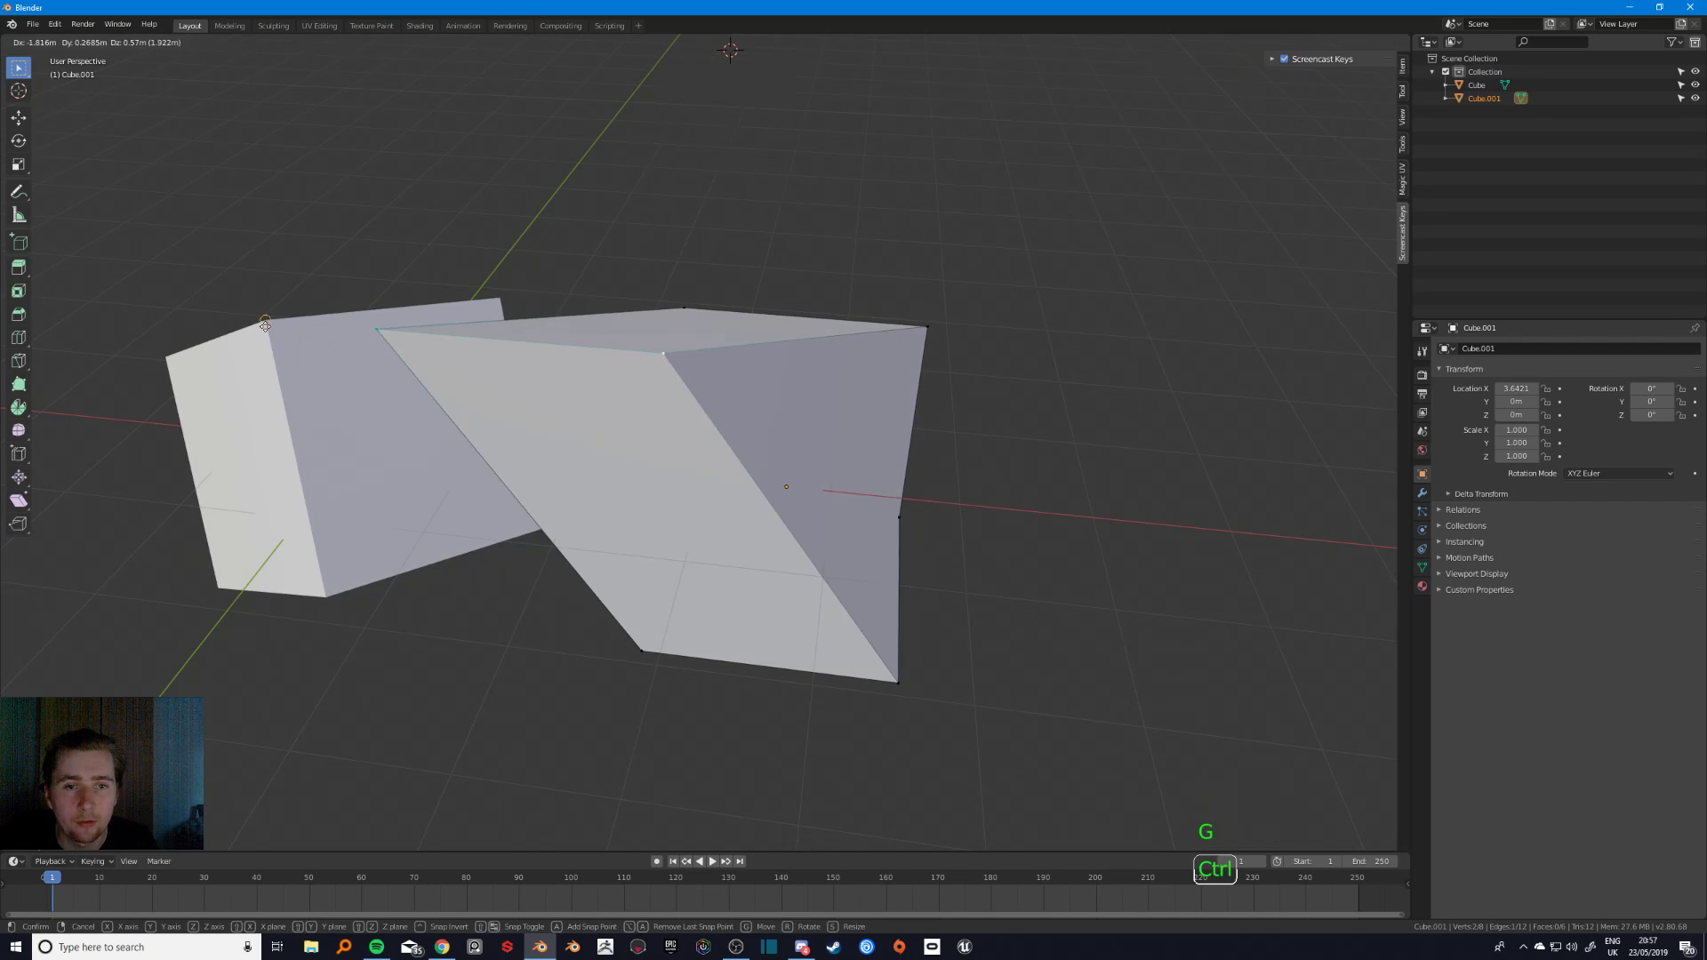
pyautogui.keyDown('ctrl'); pyautogui.click(281, 320); pyautogui.keyUp('ctrl')
pyautogui.moveTo(281, 320); pyautogui.dragTo(472, 391, button='middle')
# - Make the edge's end vertex nearest the tilted cube active, repeat the snapped move to the corner, and undo back to the original cube shape
pyautogui.keyDown('shift'); pyautogui.rightClick(466, 413); pyautogui.keyUp('shift')
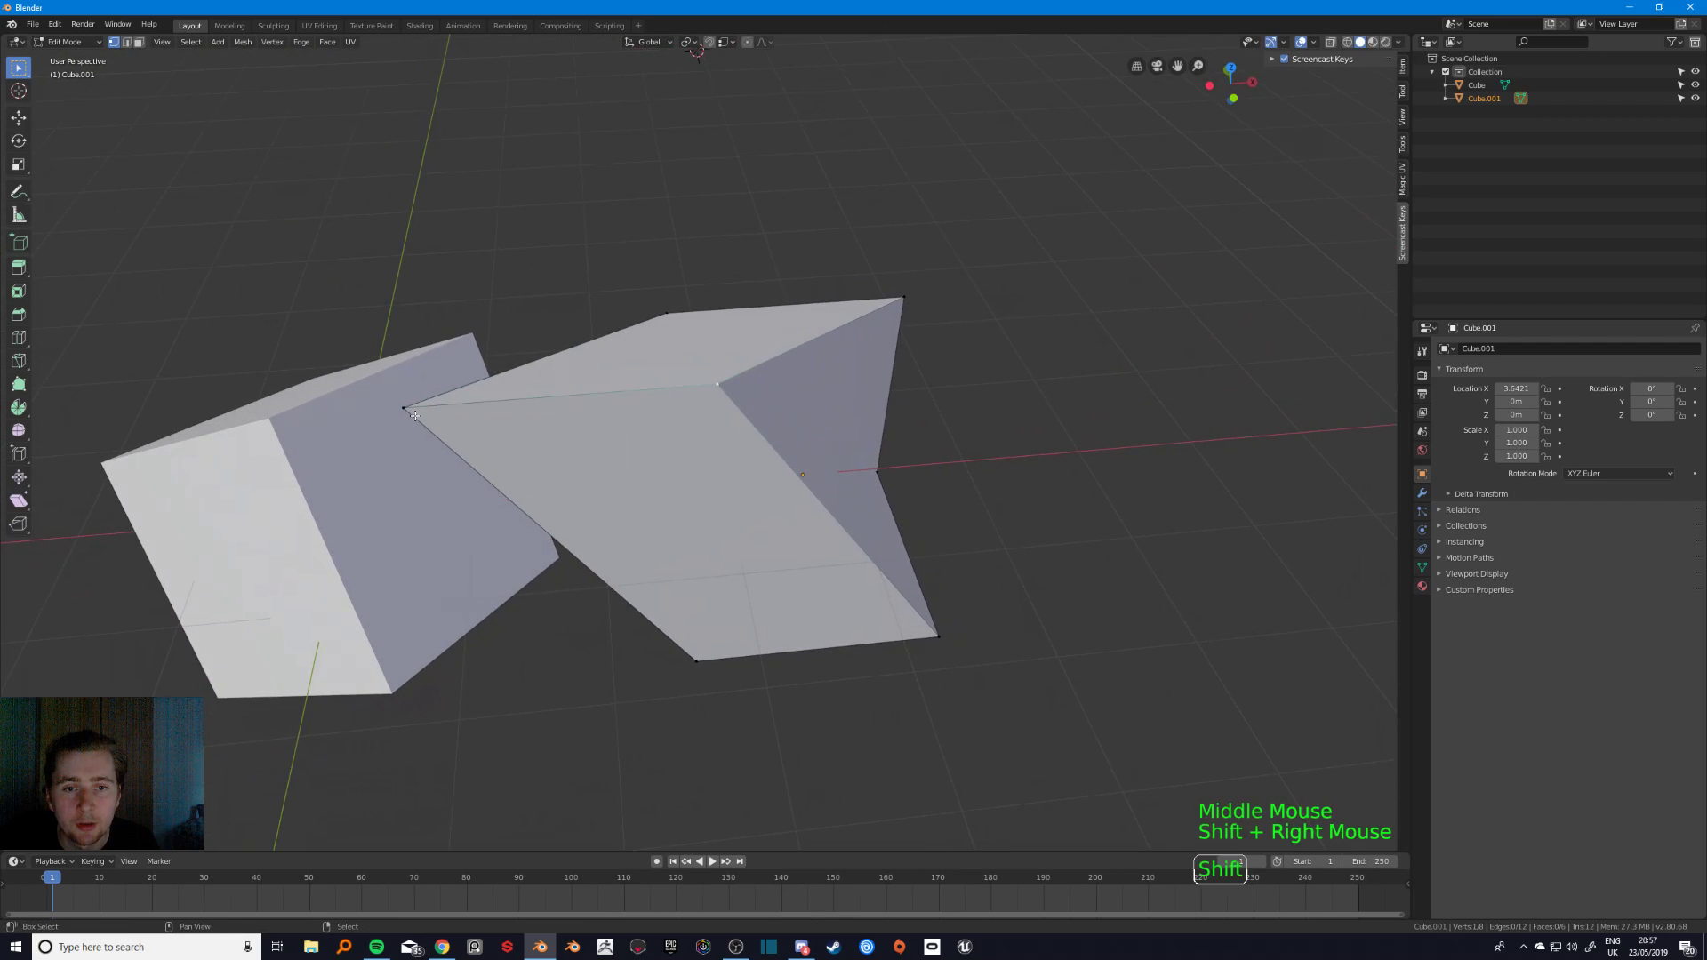
pyautogui.keyDown('shift'); pyautogui.rightClick(466, 413); pyautogui.keyUp('shift')
pyautogui.press('g')
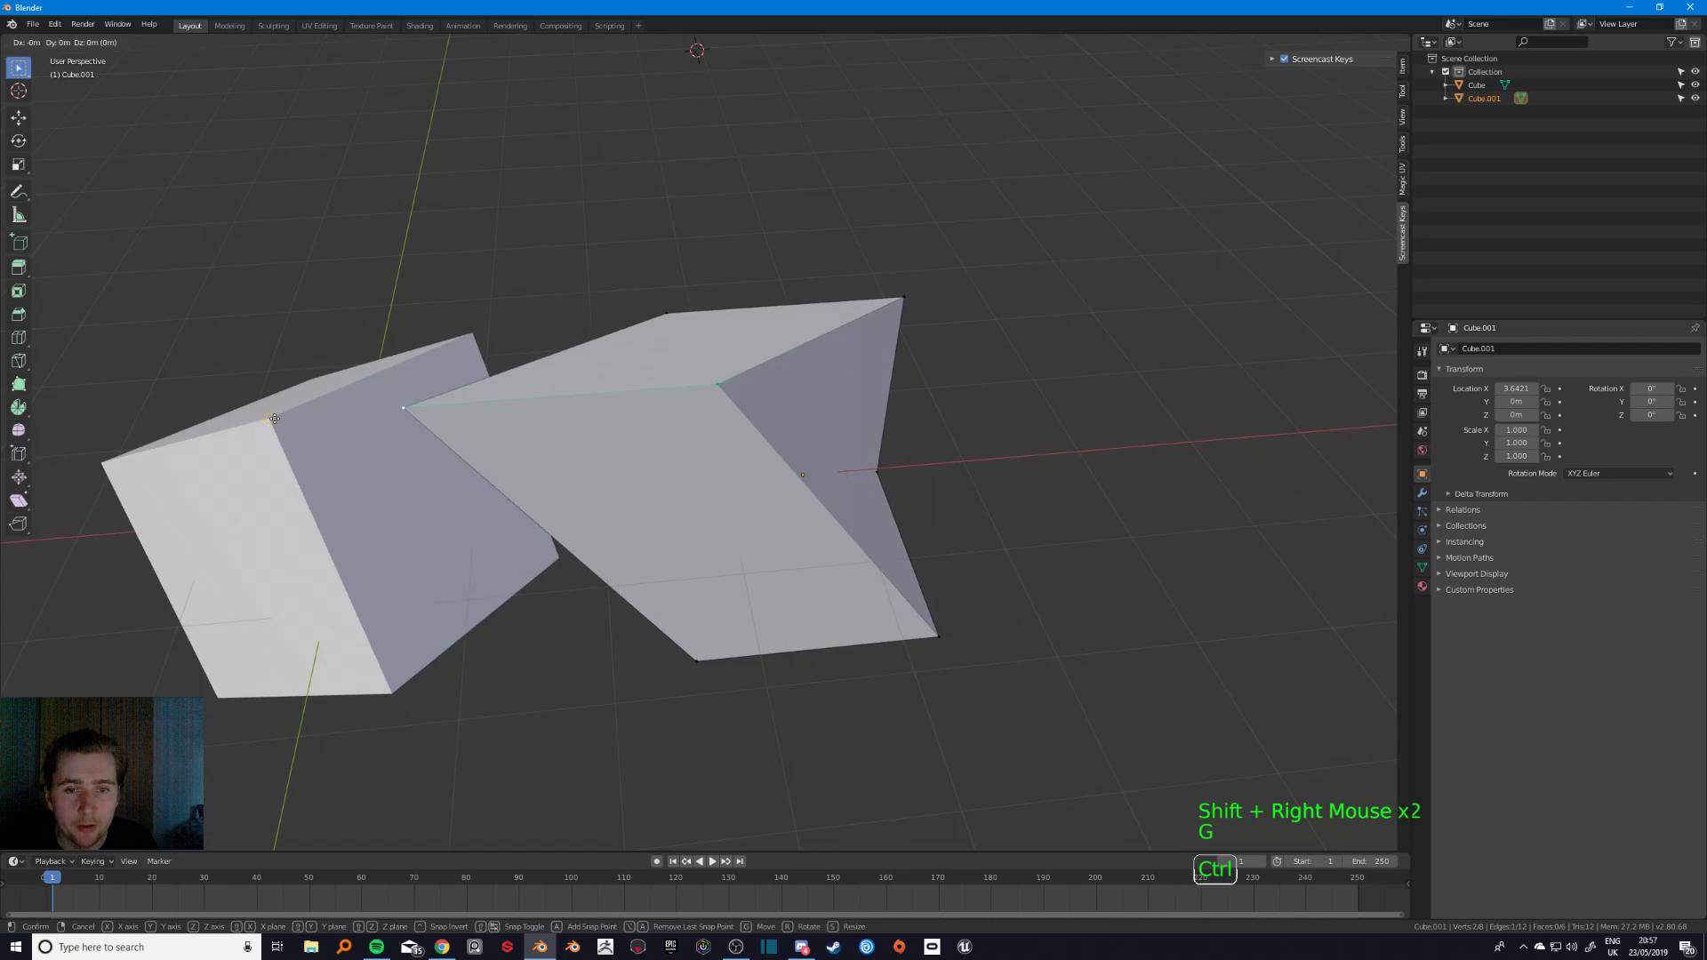
pyautogui.keyDown('ctrl'); pyautogui.click(406, 424); pyautogui.keyUp('ctrl')
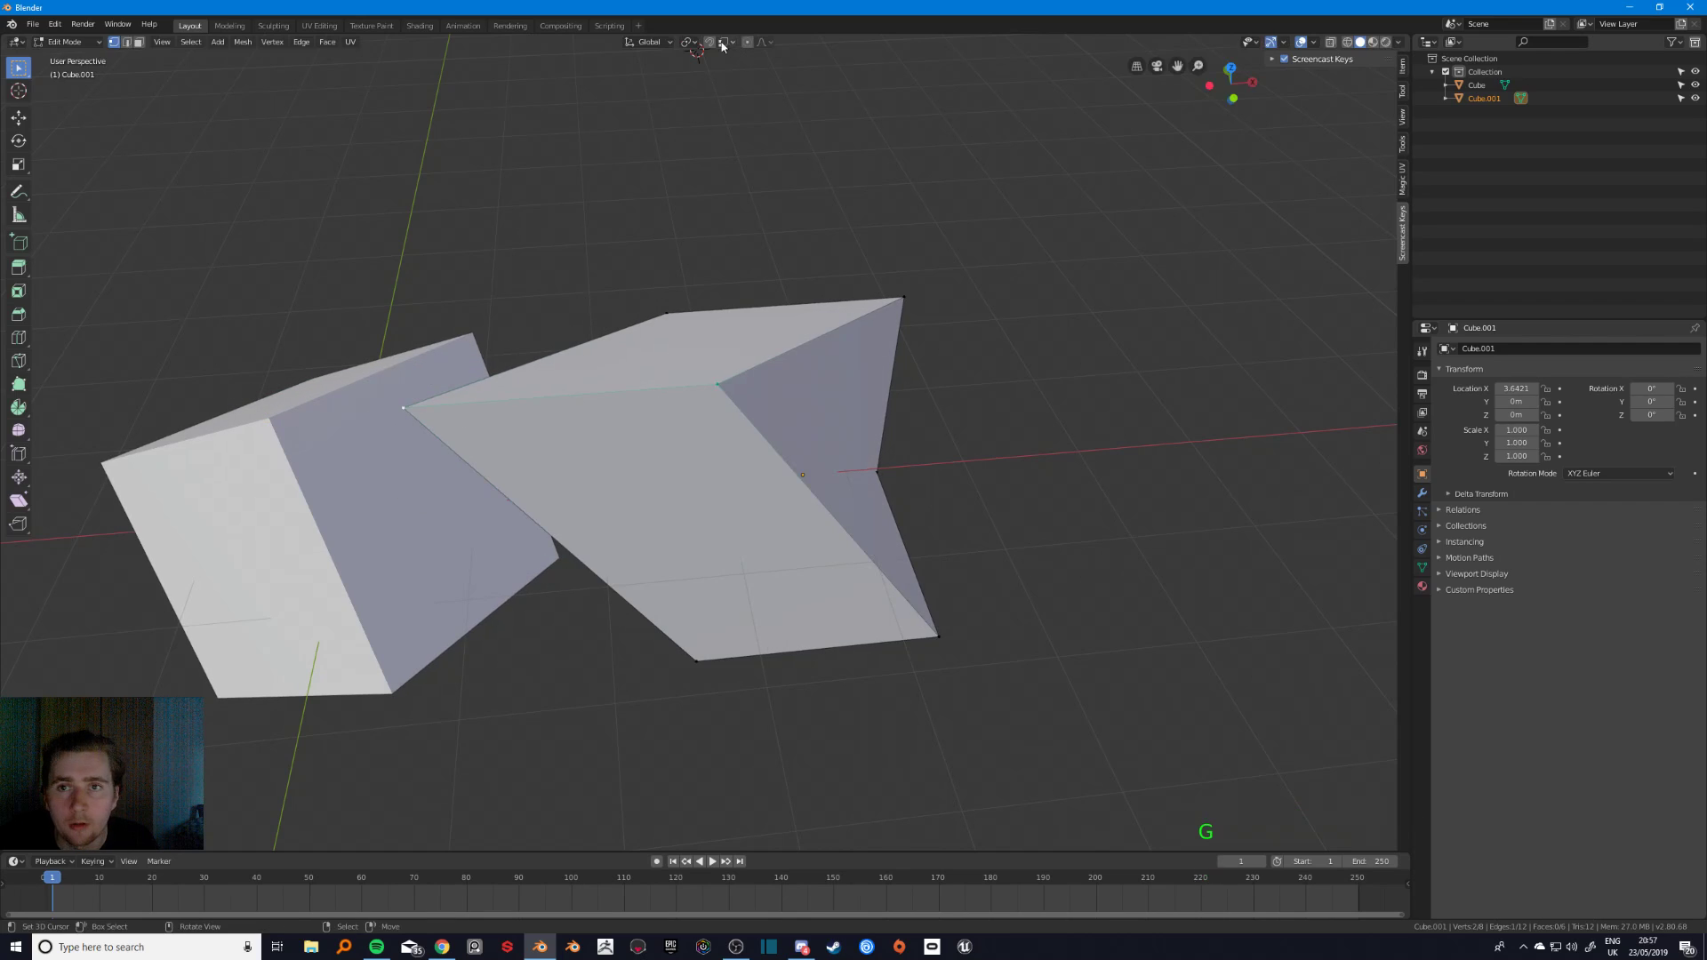
pyautogui.hotkey('ctrl', 'z')
pyautogui.hotkey('ctrl', 'z')
pyautogui.hotkey('ctrl', 'z')
pyautogui.hotkey('ctrl', 'z')
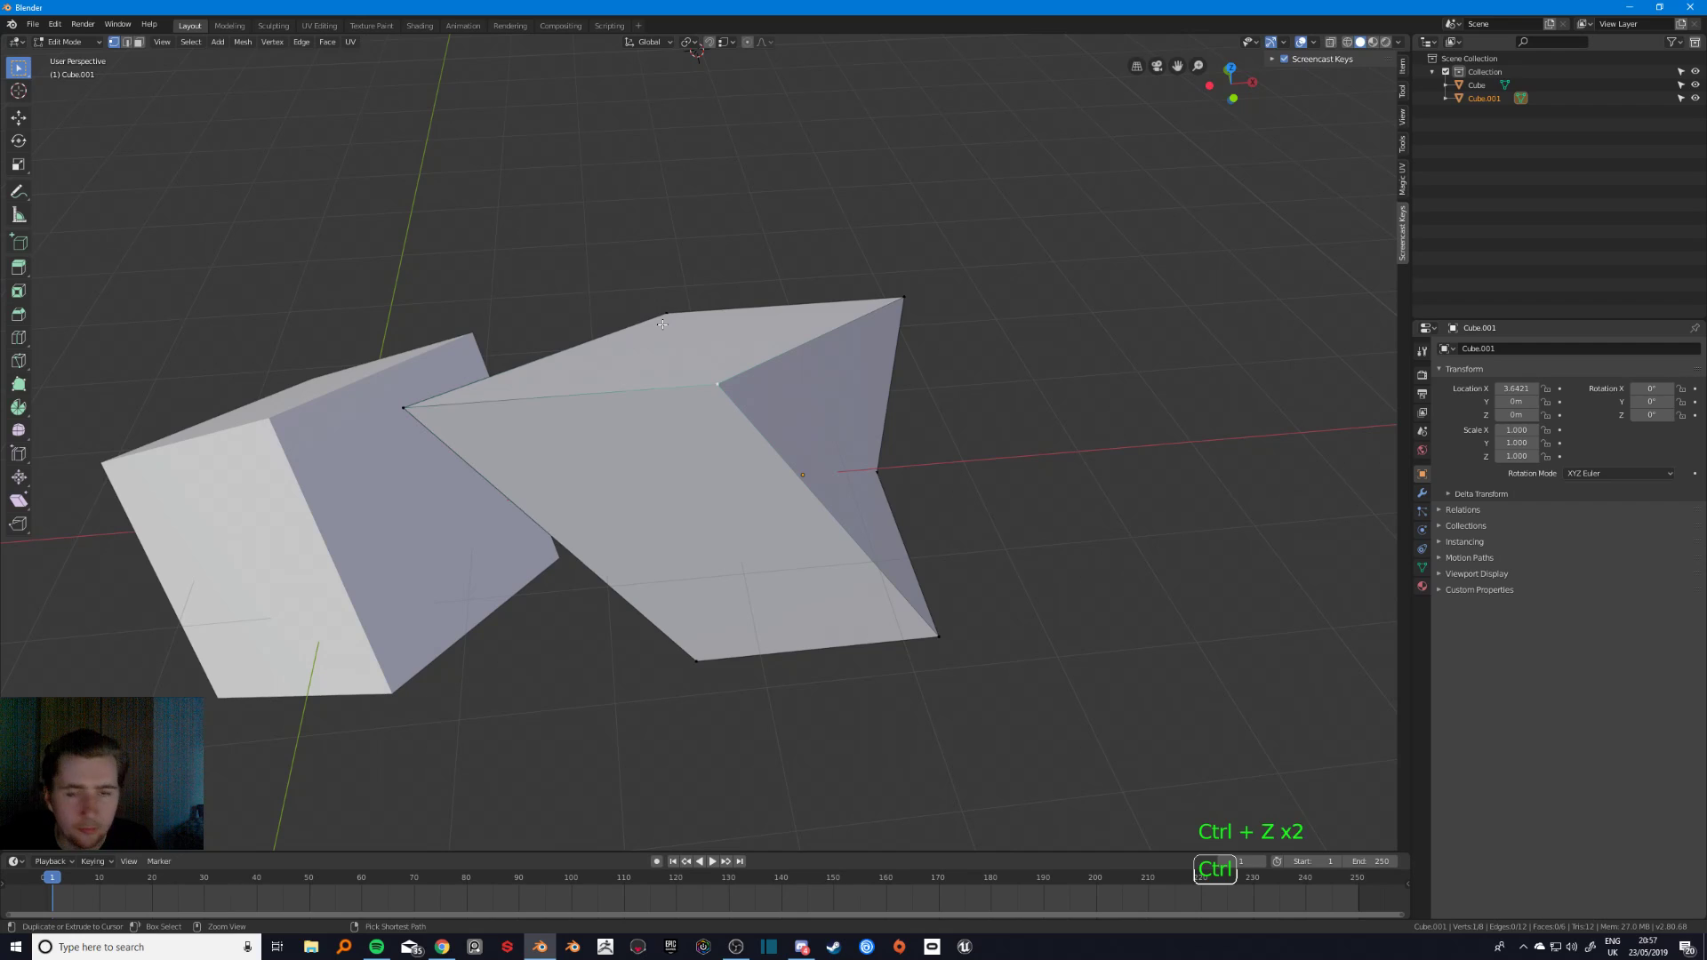
# - Set the snapping target to Active and extend the selection to all four vertices of the copy's top face
pyautogui.click(733, 43)
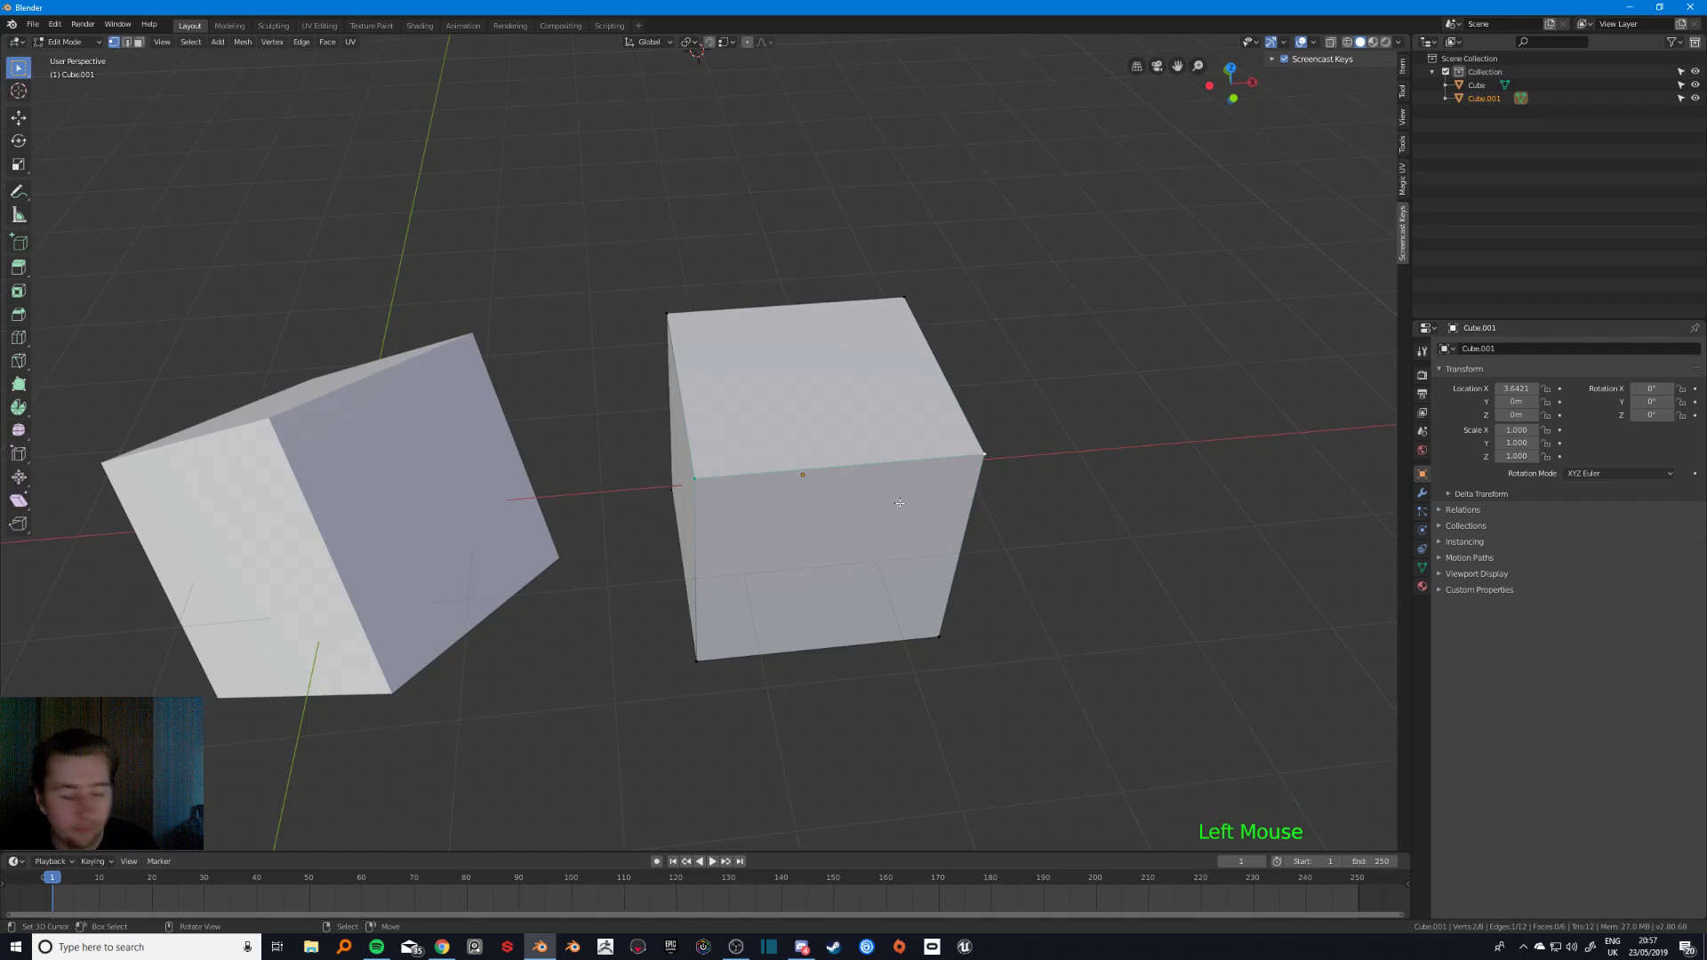
pyautogui.keyDown('shift'); pyautogui.rightClick(707, 492); pyautogui.keyUp('shift')
pyautogui.keyDown('shift'); pyautogui.rightClick(956, 482); pyautogui.keyUp('shift')
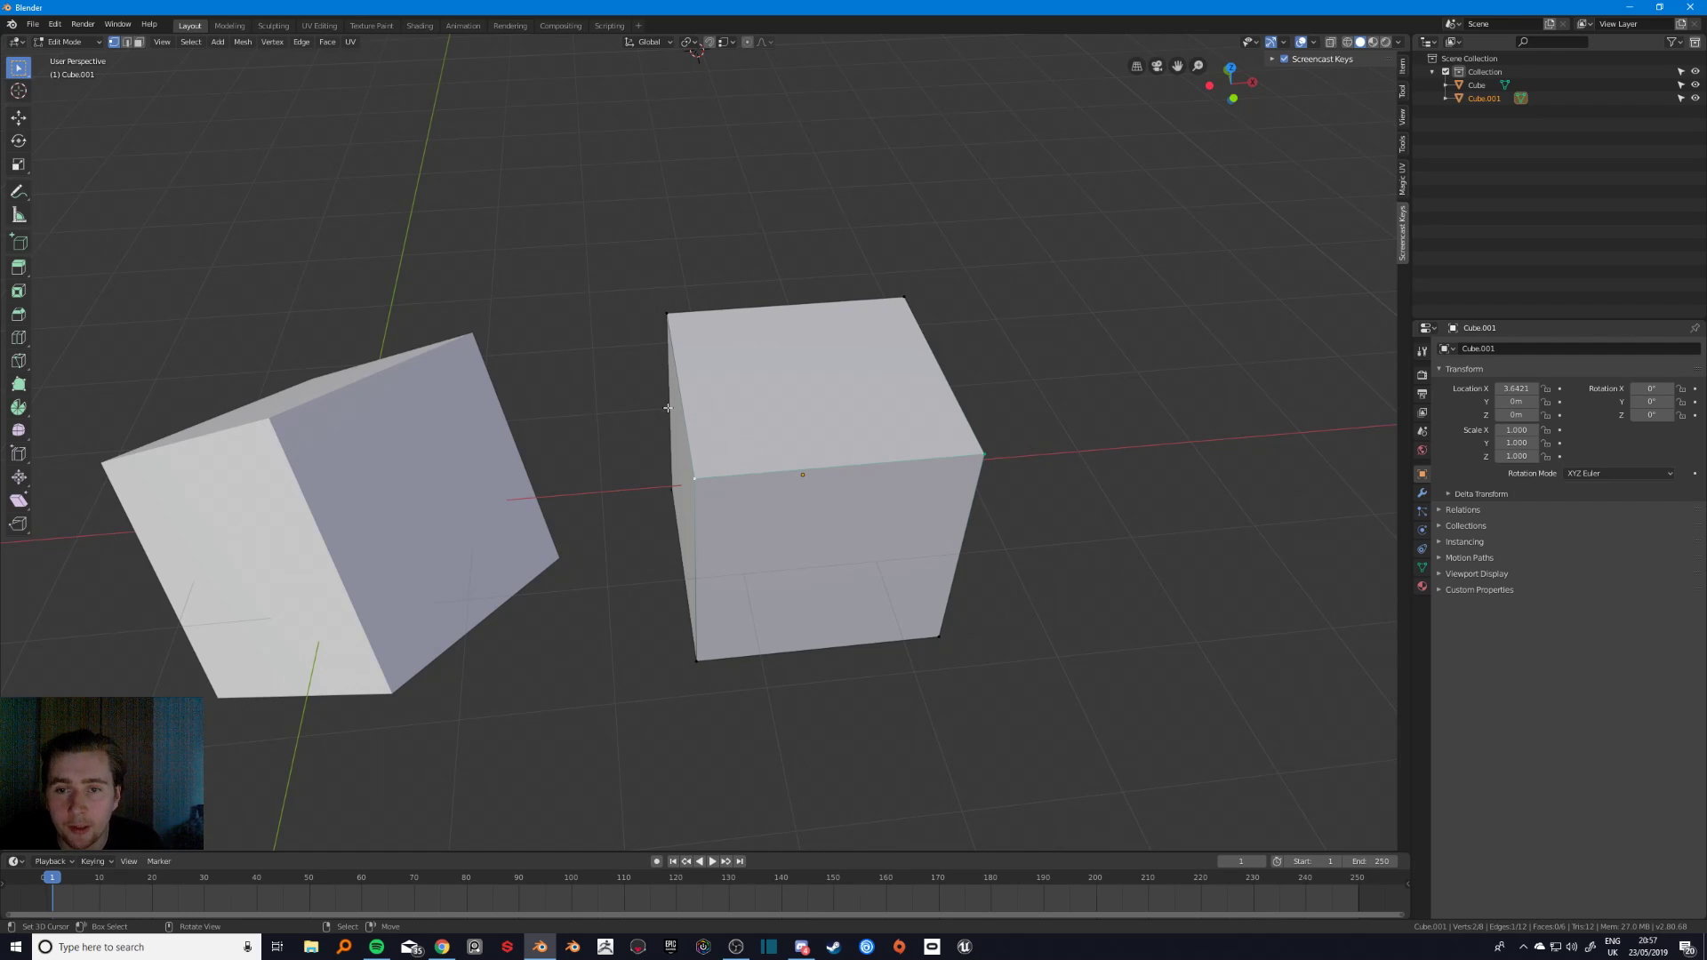
pyautogui.keyDown('shift'); pyautogui.rightClick(698, 351); pyautogui.keyUp('shift')
pyautogui.keyDown('shift'); pyautogui.rightClick(698, 351); pyautogui.keyUp('shift')
pyautogui.keyDown('shift'); pyautogui.rightClick(907, 317); pyautogui.keyUp('shift')
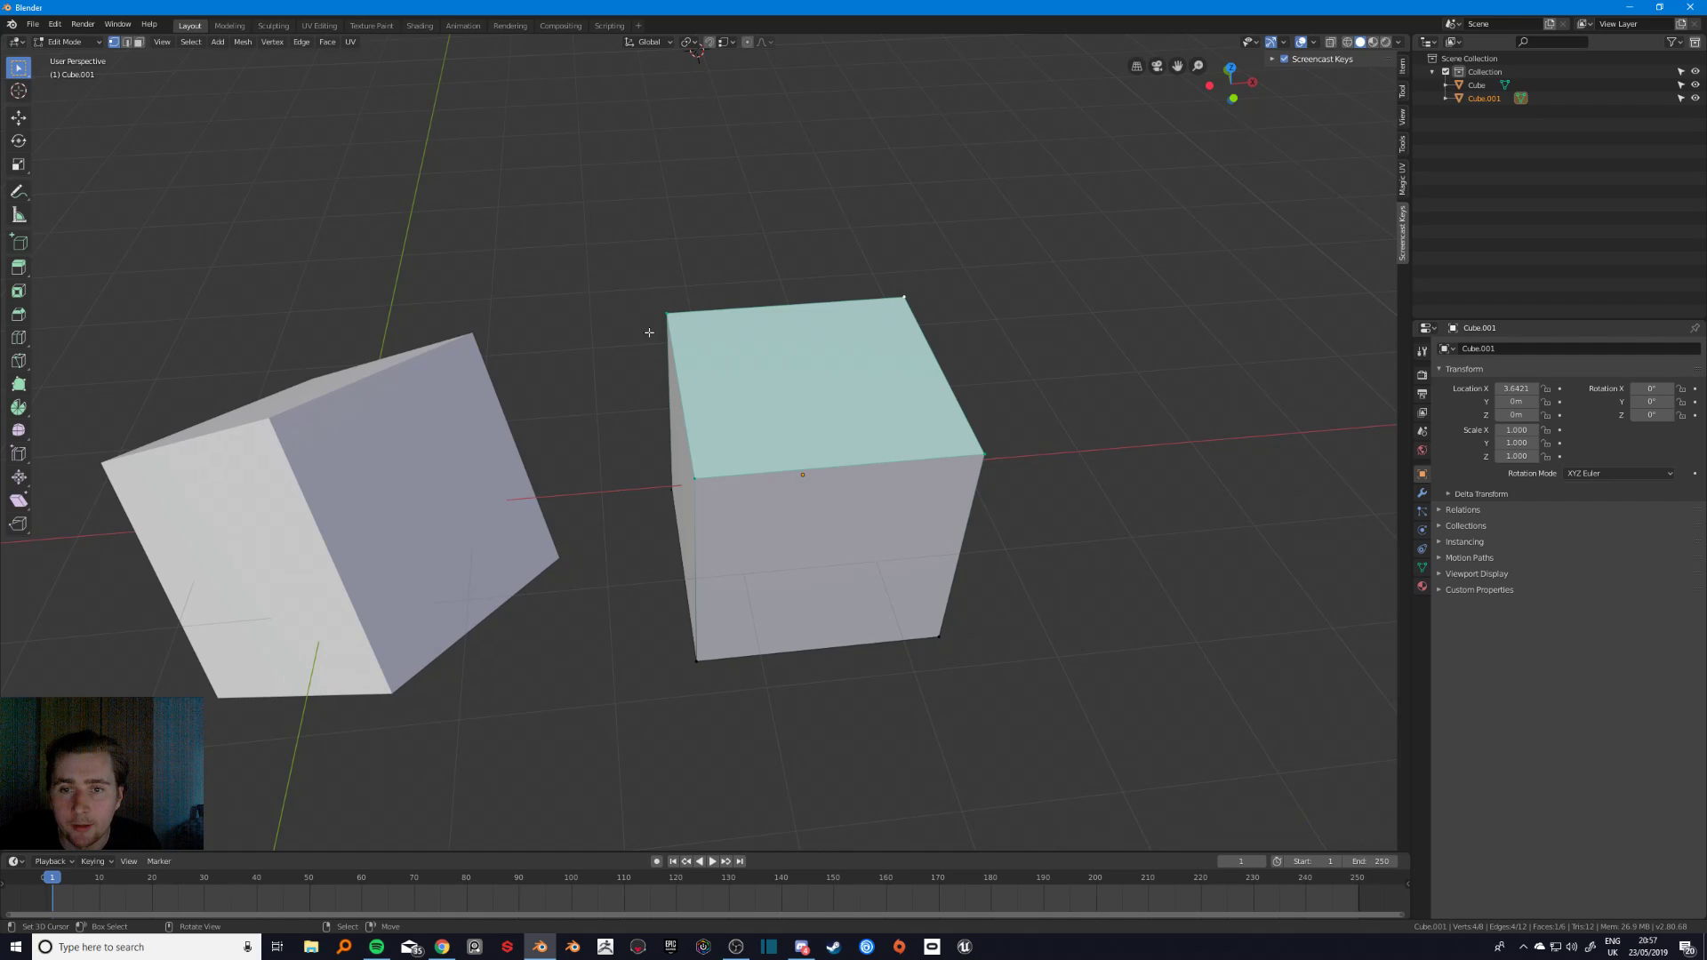
# - Select only the front top edge with its vertex nearest the tilted cube active, snap it to that cube's corner, and undo
pyautogui.rightClick(967, 451)
pyautogui.keyDown('shift'); pyautogui.rightClick(720, 474); pyautogui.keyUp('shift')
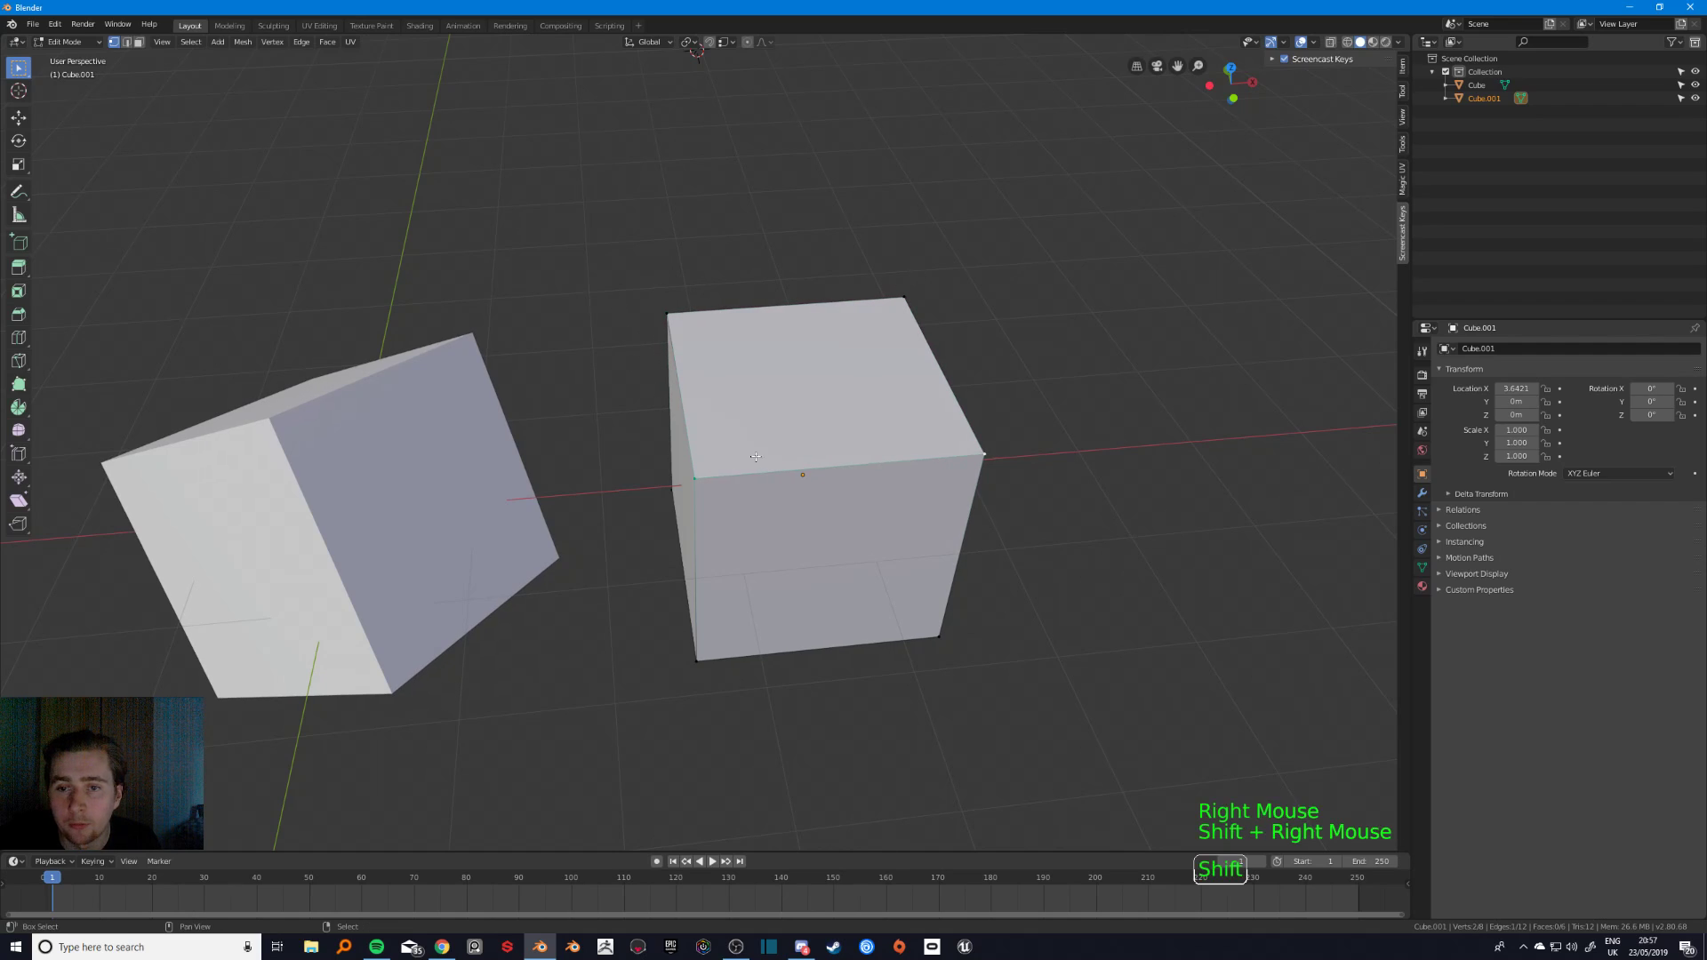
pyautogui.keyDown('shift'); pyautogui.rightClick(720, 475); pyautogui.keyUp('shift')
pyautogui.keyDown('shift'); pyautogui.rightClick(726, 477); pyautogui.keyUp('shift')
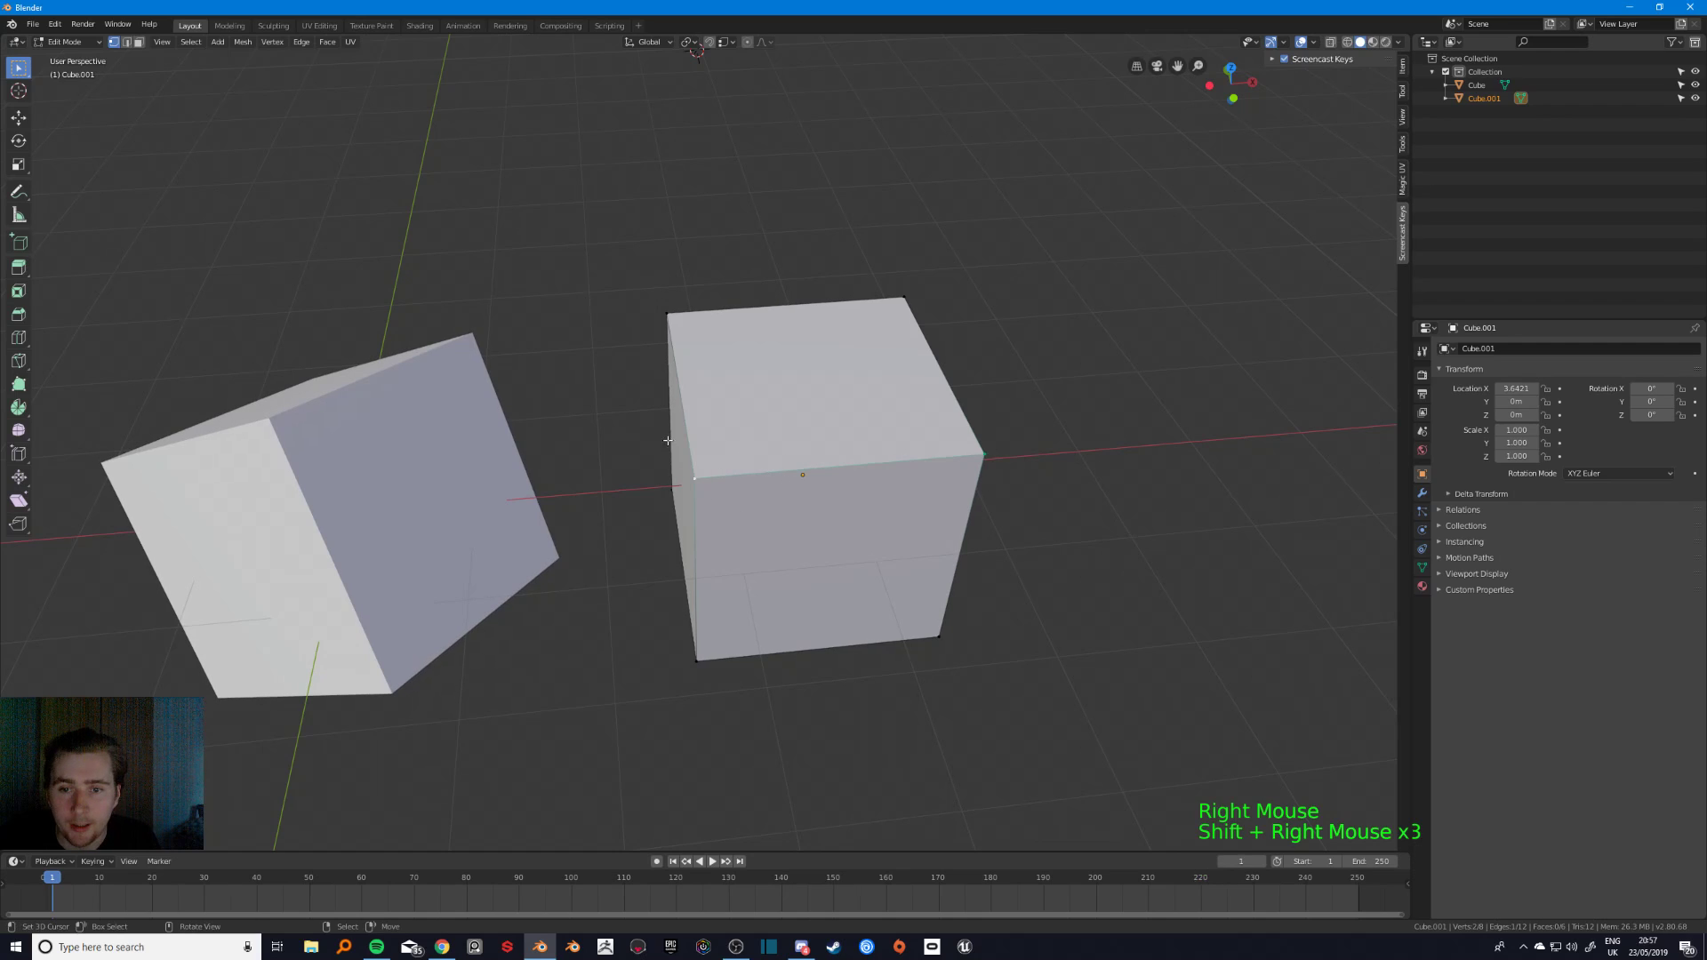
pyautogui.press('g')
pyautogui.press('ctrl')
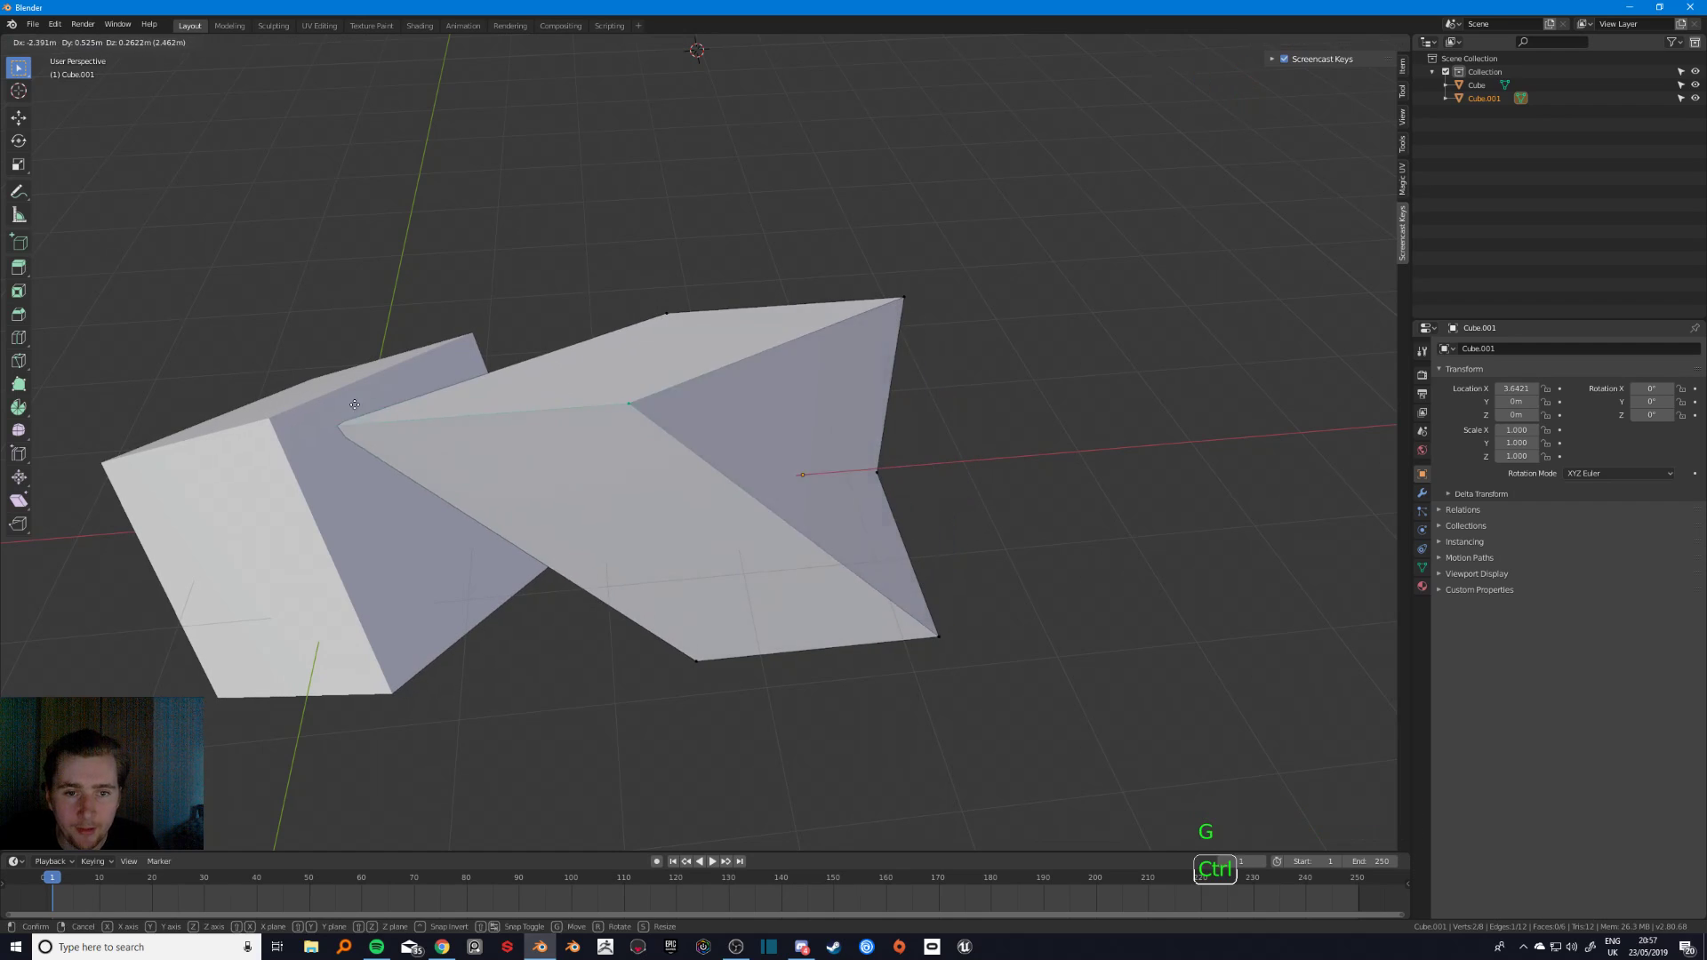
pyautogui.click(264, 427)
pyautogui.hotkey('ctrl', 'z')
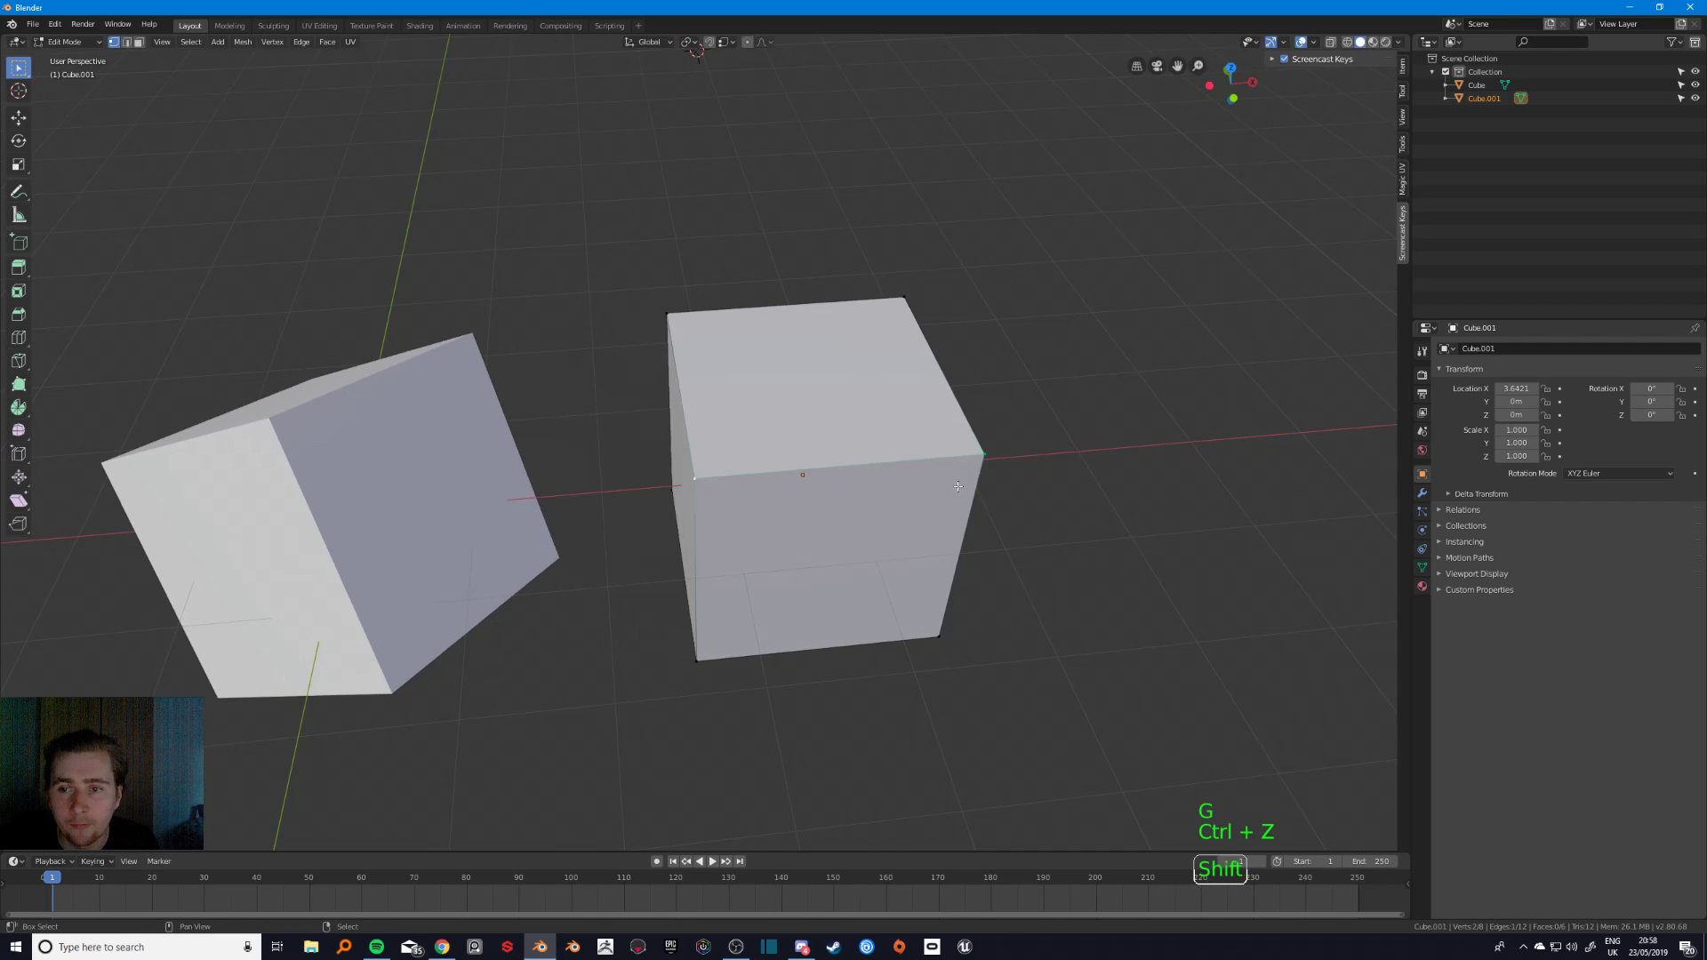
# - Make the edge's far end vertex active, snap it to the tilted cube's upper corner, and undo the move
pyautogui.keyDown('shift'); pyautogui.rightClick(932, 457); pyautogui.keyUp('shift')
pyautogui.keyDown('shift'); pyautogui.rightClick(931, 457); pyautogui.keyUp('shift')
pyautogui.keyDown('shift'); pyautogui.rightClick(932, 457); pyautogui.keyUp('shift')
pyautogui.press('g')
pyautogui.press('ctrl')
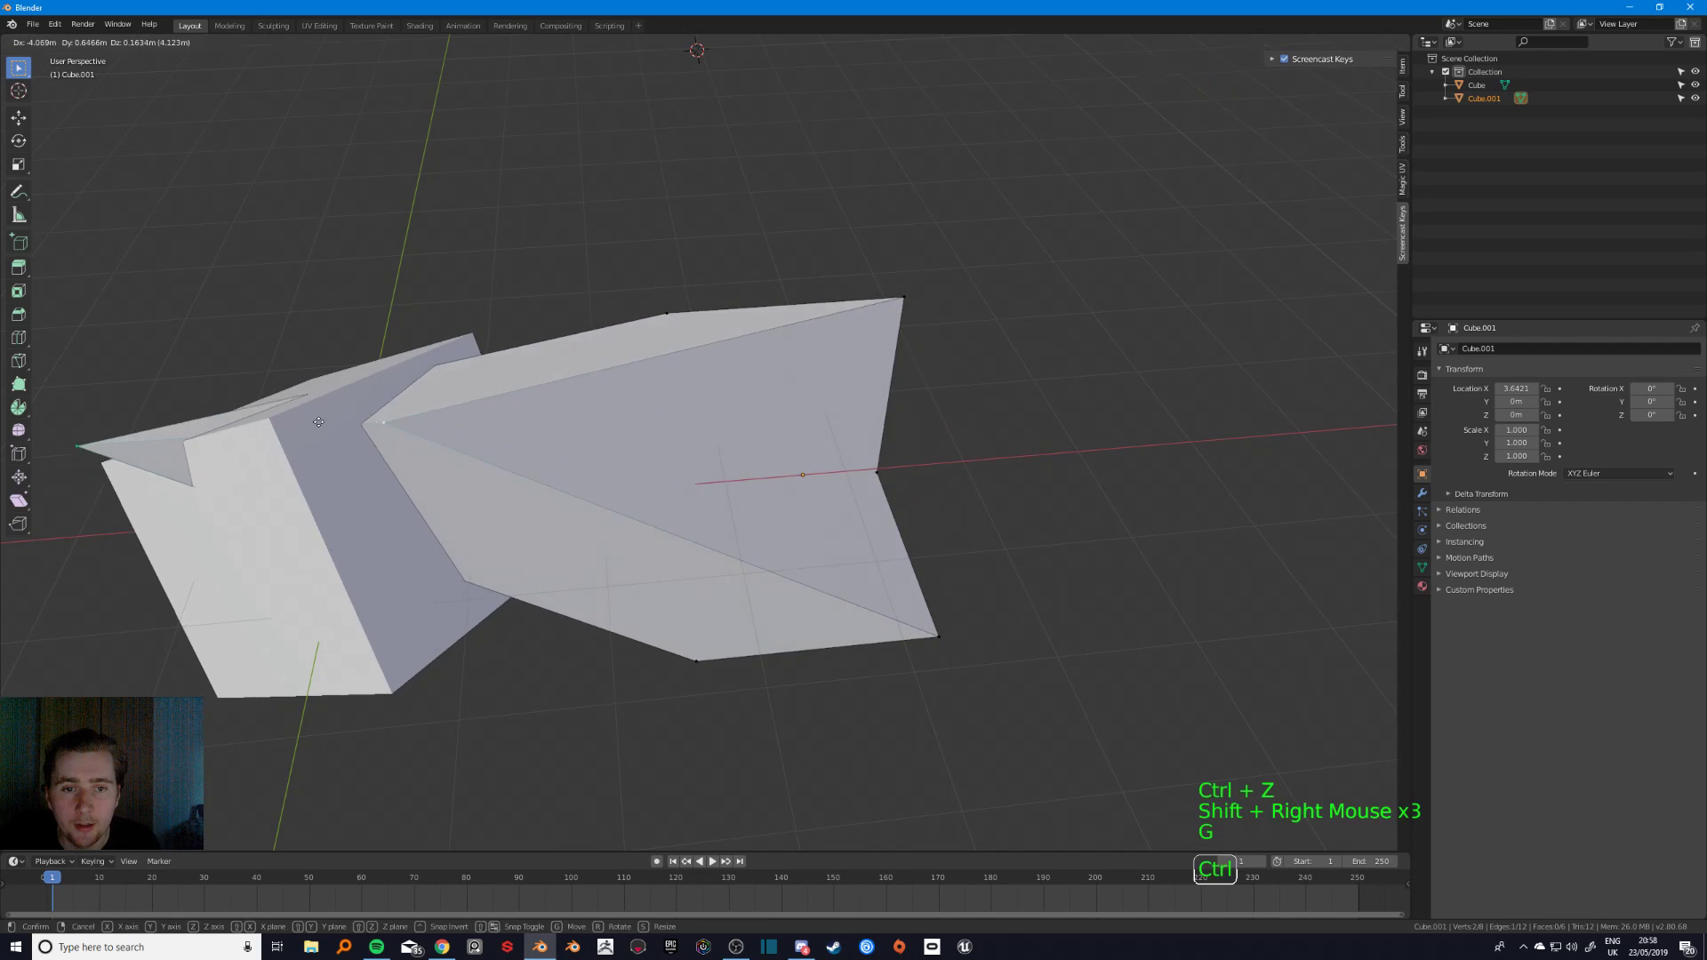
pyautogui.keyDown('shift'); pyautogui.moveTo(296, 444); pyautogui.dragTo(658, 435, button='middle'); pyautogui.keyUp('shift')
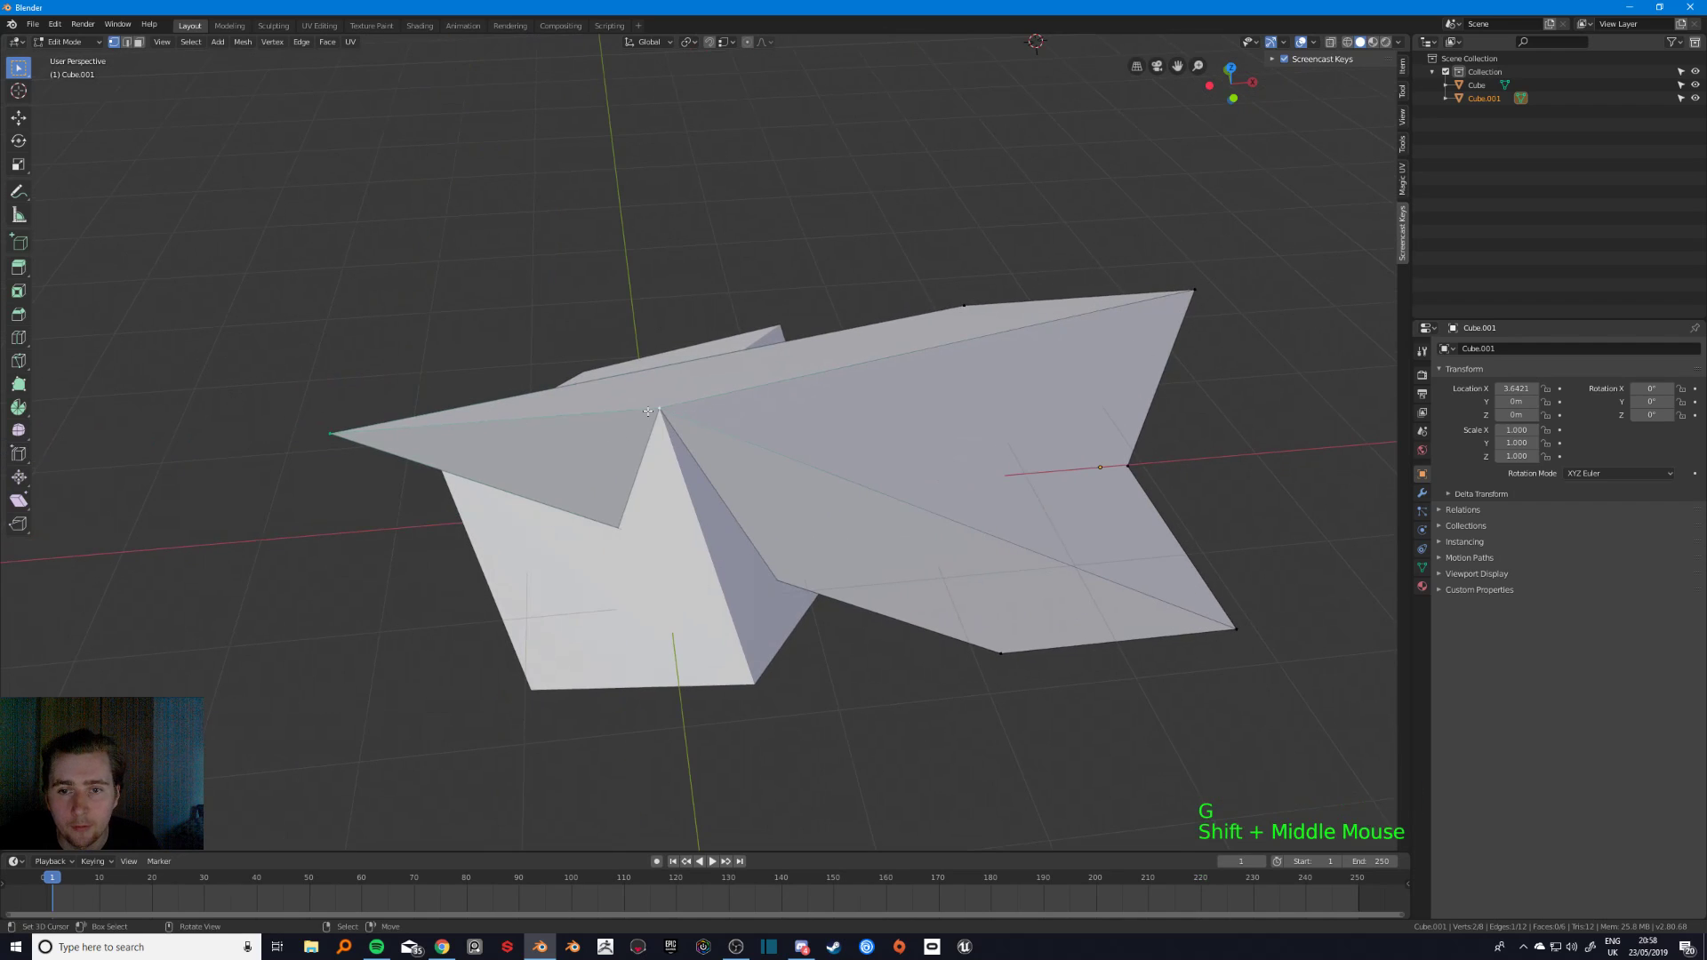
pyautogui.hotkey('ctrl', 'z')
# - Deselect all the copy's vertices and set the snapping target back to Closest
pyautogui.press('a')
pyautogui.press('a')
pyautogui.press('a')
pyautogui.keyDown('shift'); pyautogui.moveTo(888, 411); pyautogui.dragTo(715, 132, button='middle'); pyautogui.keyUp('shift')
pyautogui.click(723, 45)
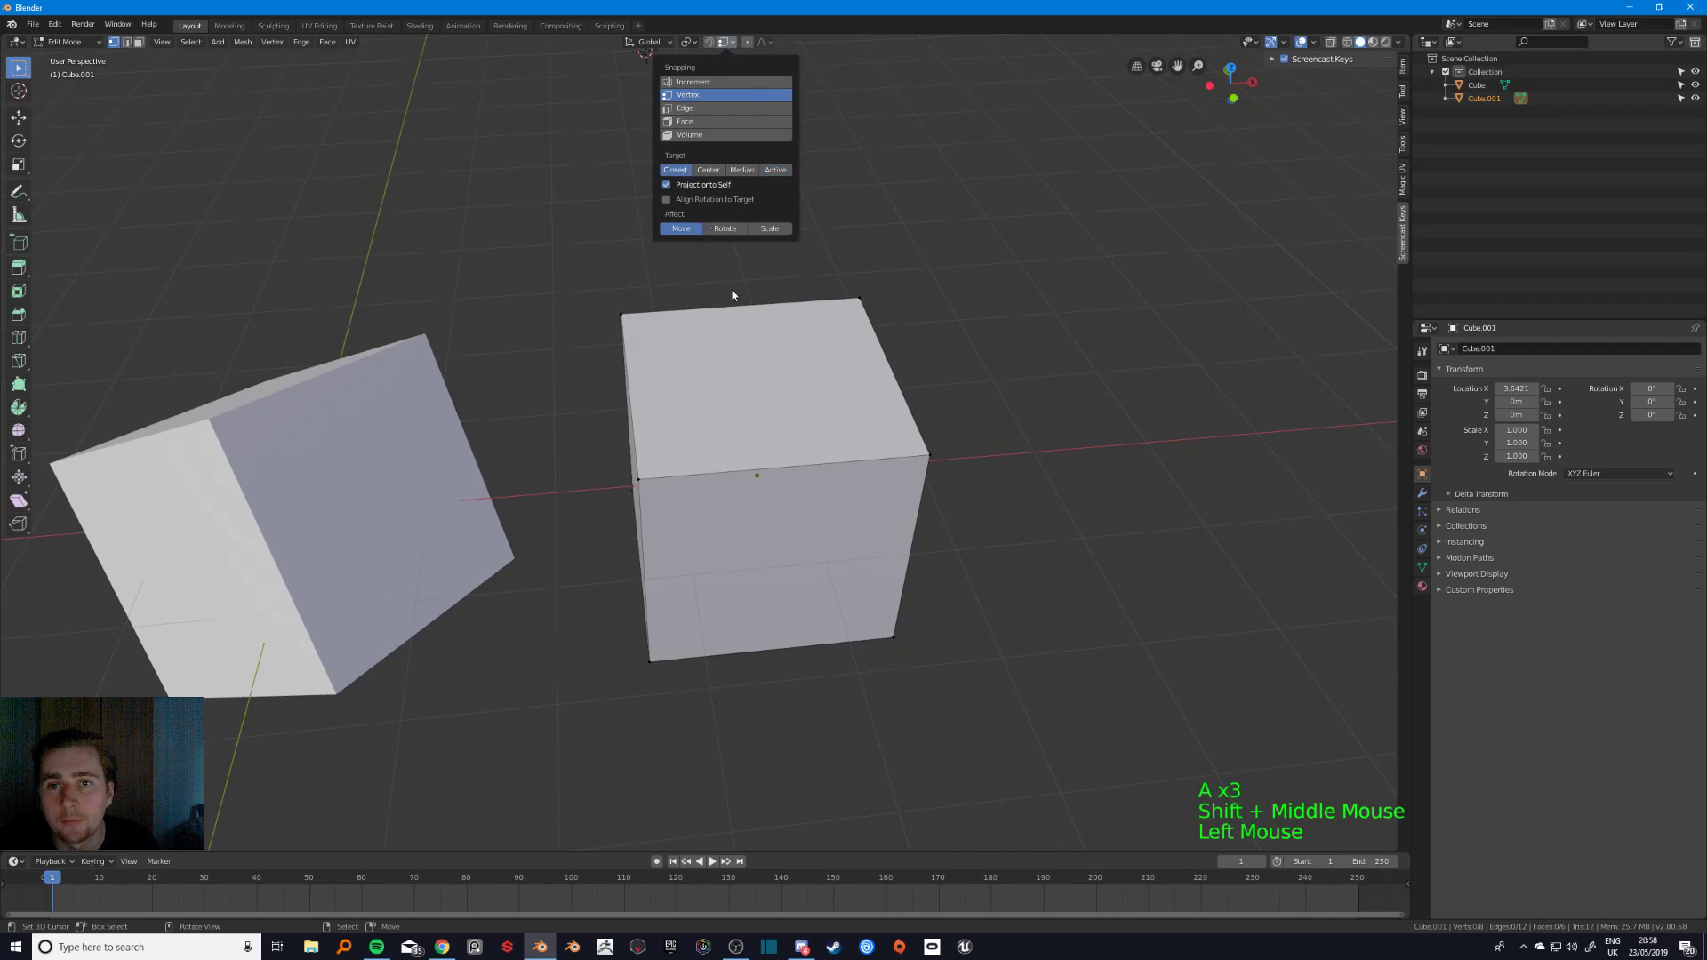
pyautogui.click(723, 41)
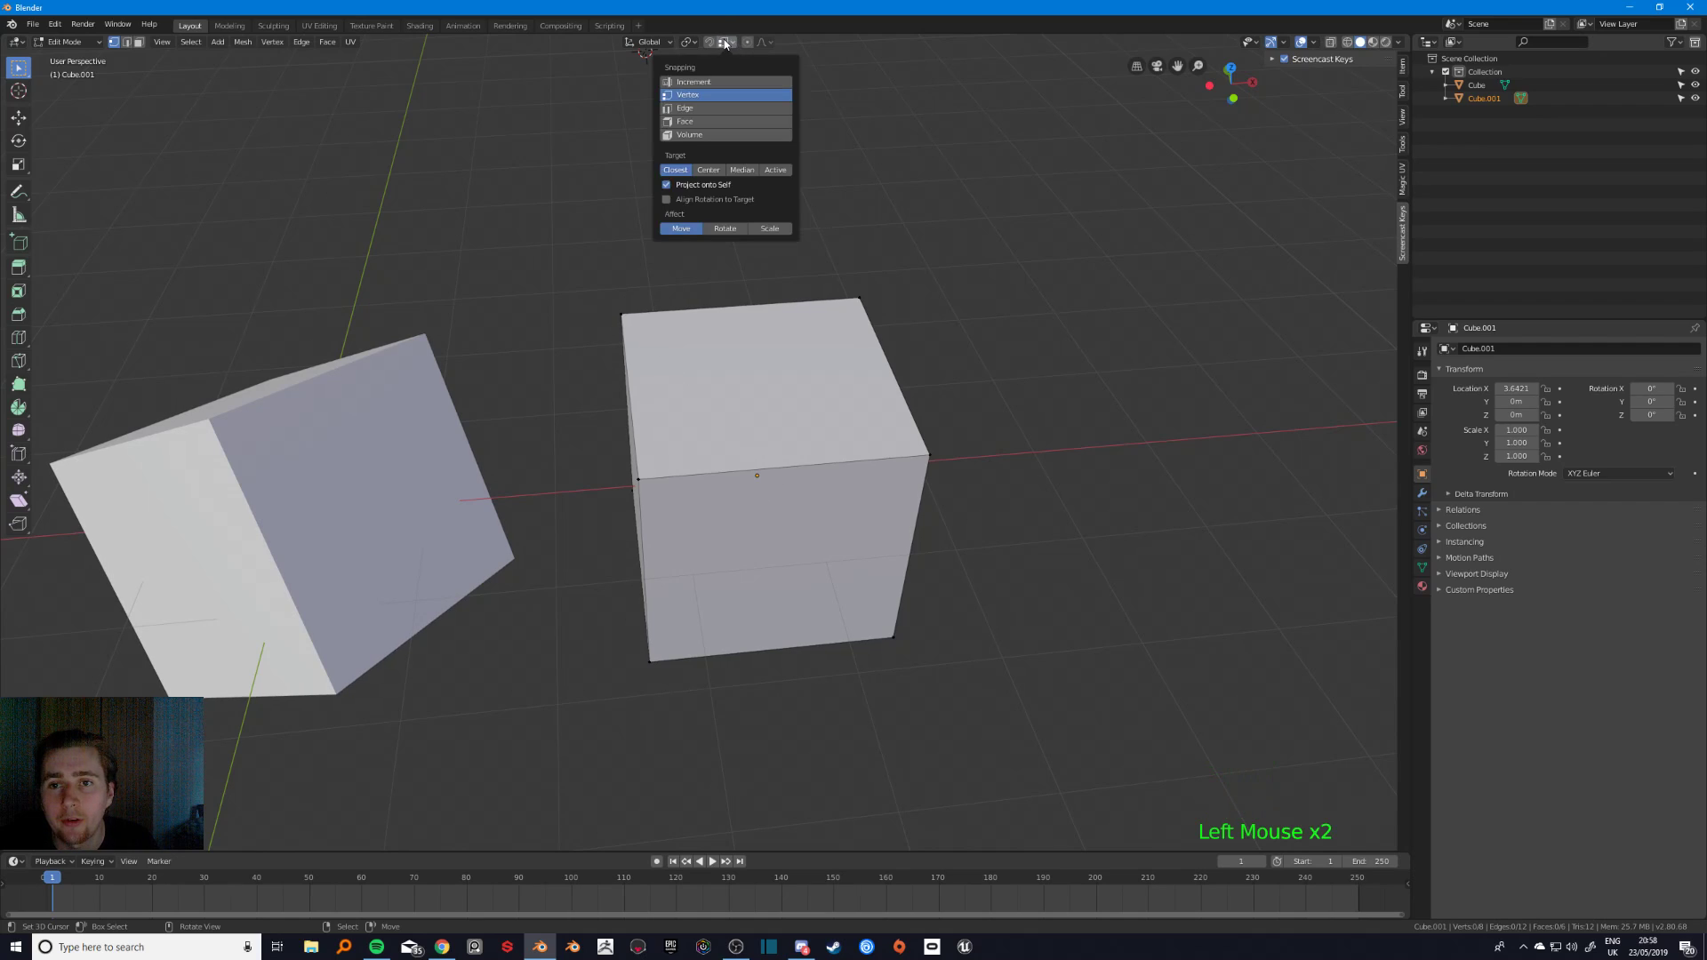
# - Select the two end vertices of the copy's front top edge
pyautogui.moveTo(998, 508); pyautogui.dragTo(898, 478, button='middle')
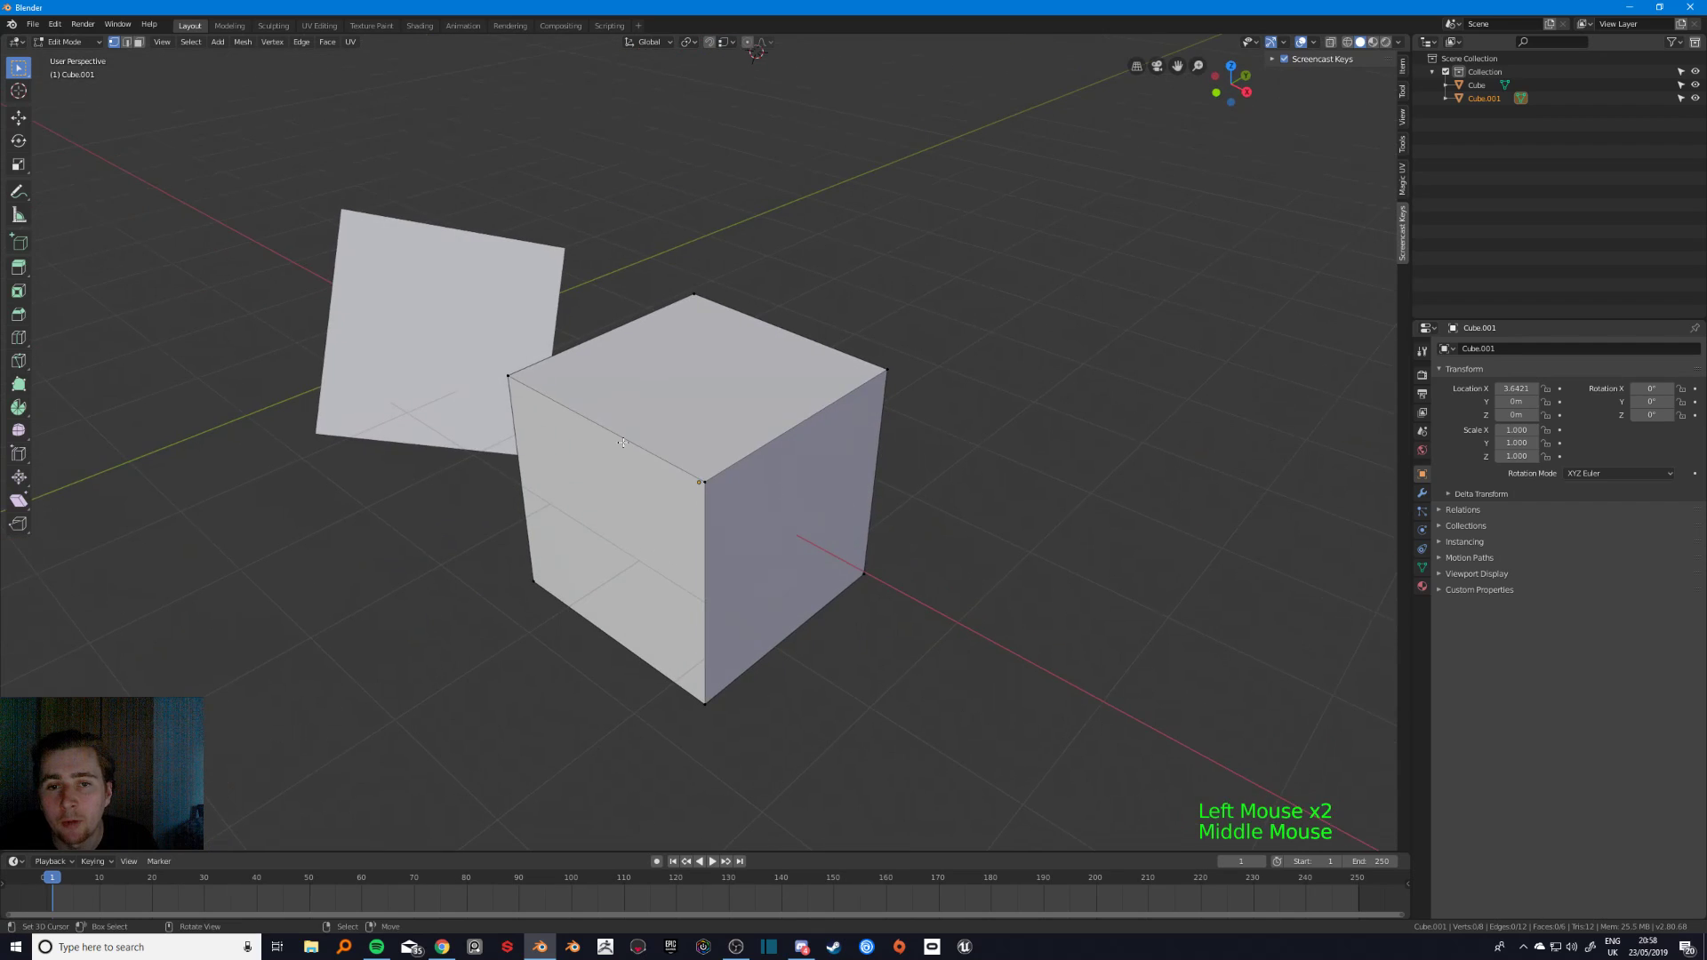
pyautogui.rightClick(722, 487)
pyautogui.keyDown('shift'); pyautogui.rightClick(511, 367); pyautogui.keyUp('shift')
pyautogui.keyDown('shift'); pyautogui.moveTo(511, 366); pyautogui.dragTo(640, 429, button='middle'); pyautogui.keyUp('shift')
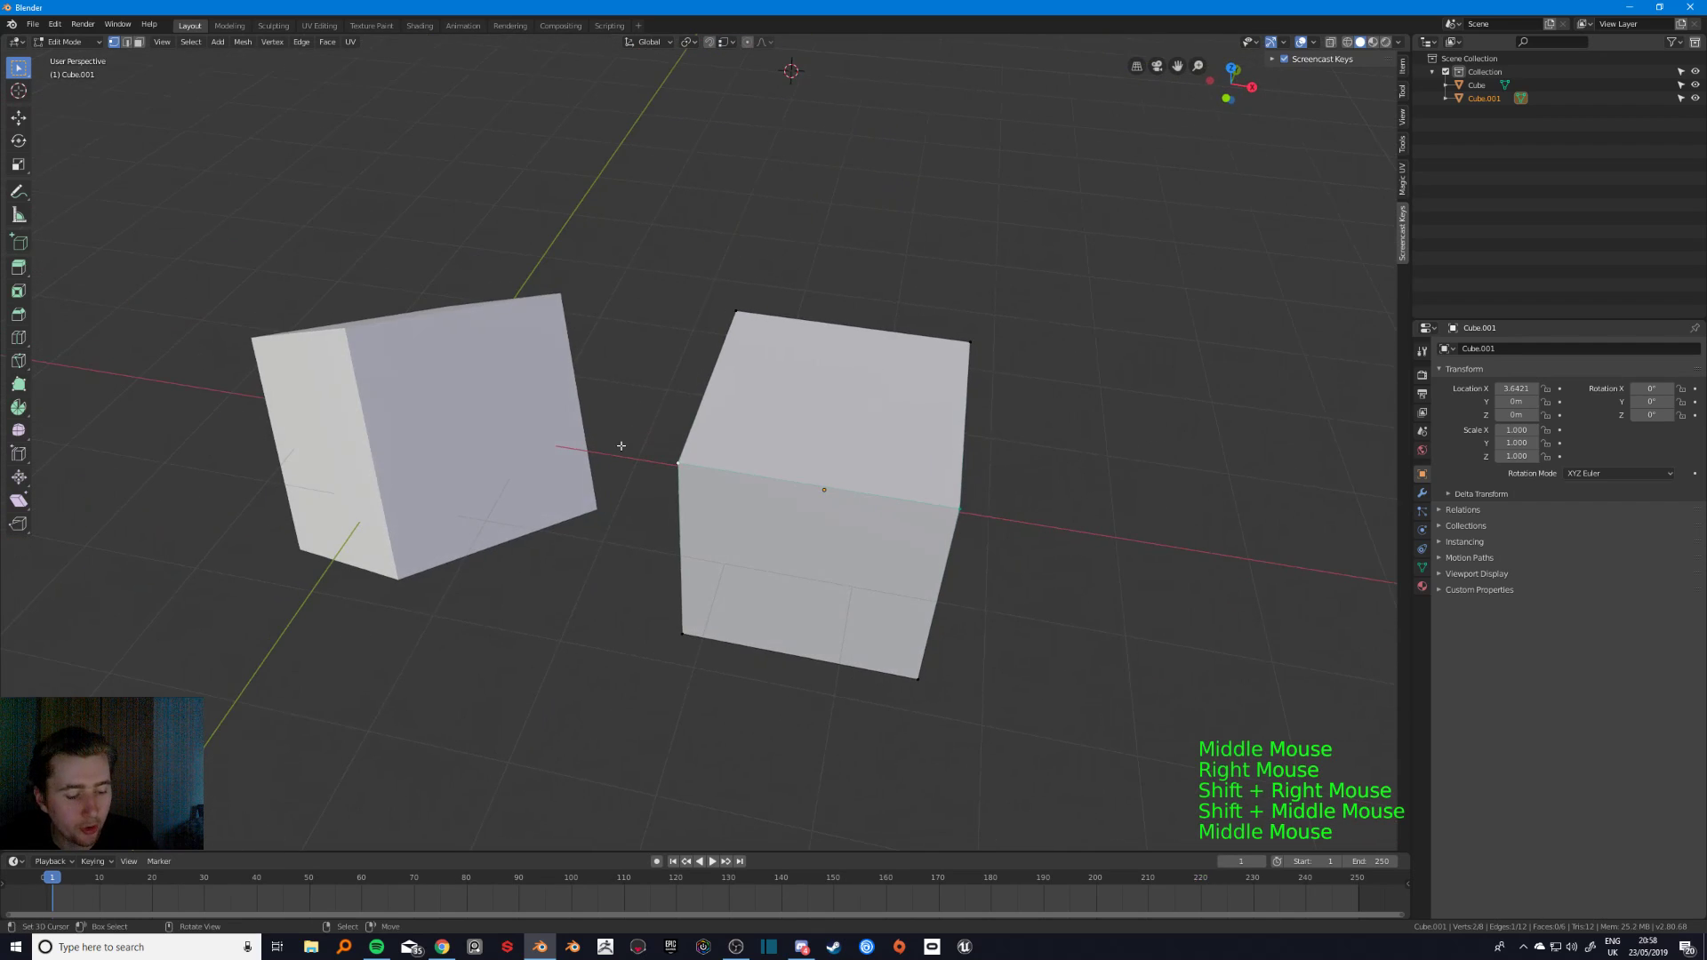
# - Snap the front top edge to the tilted cube's corner using the Closest target, and undo the move
pyautogui.press('g')
pyautogui.click(331, 334)
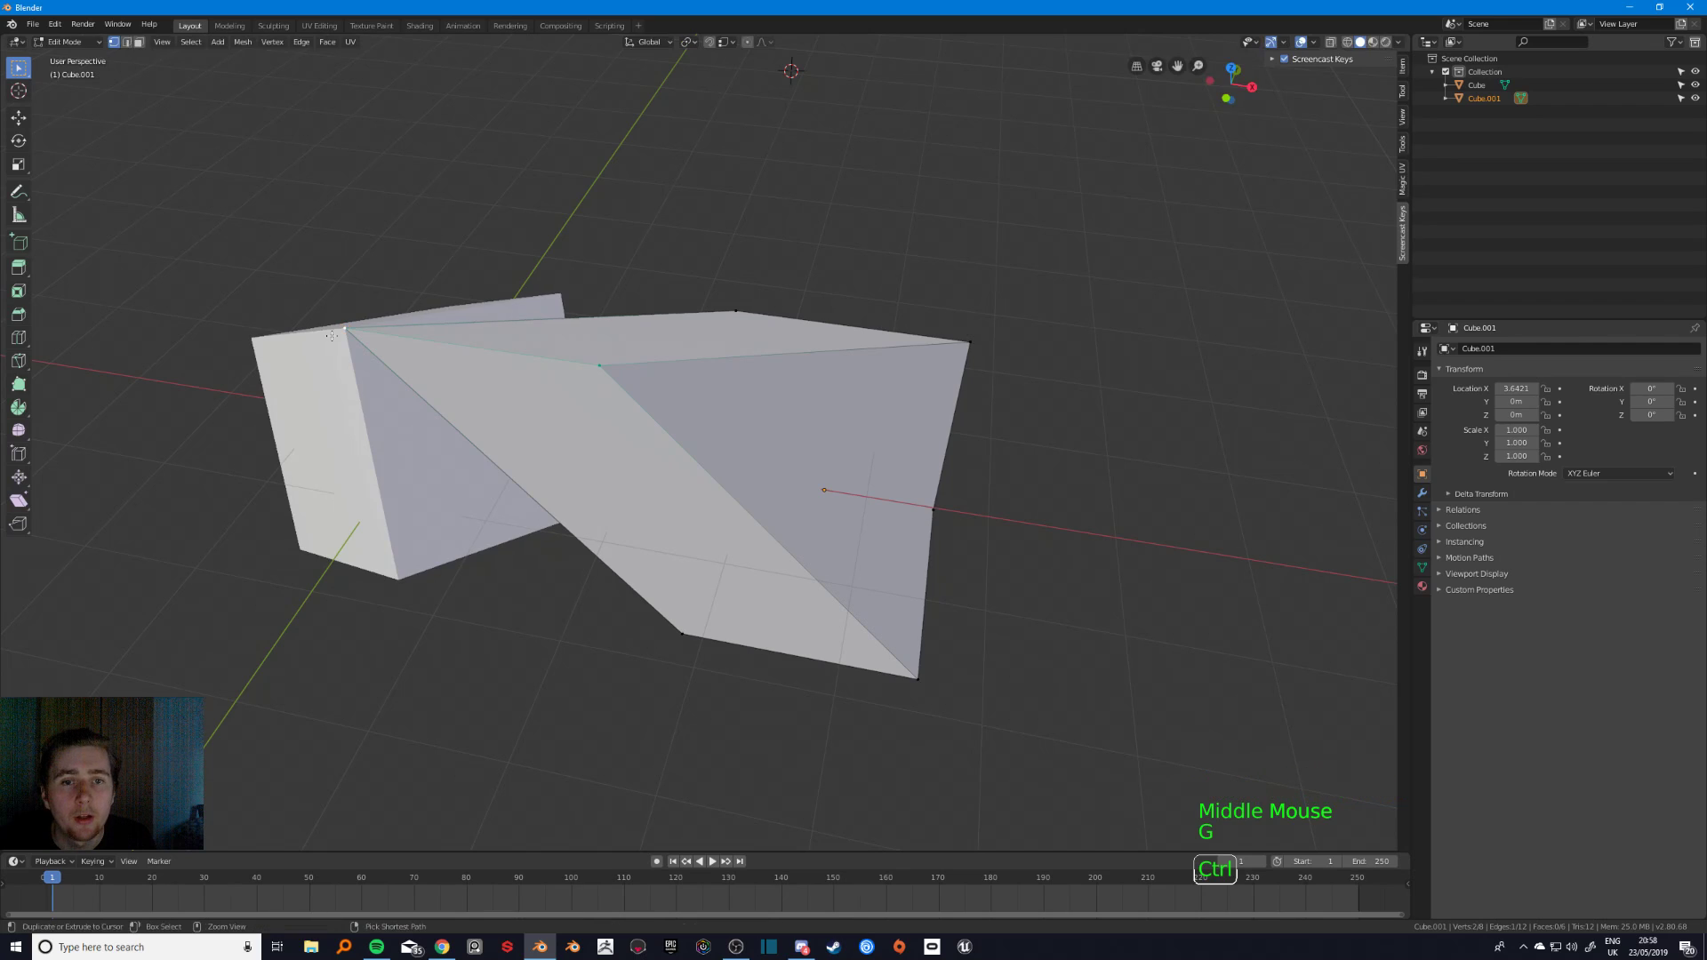
pyautogui.moveTo(316, 337); pyautogui.dragTo(640, 485, button='middle')
pyautogui.hotkey('ctrl', 'z')
# - Move the copy's front top edge along global Y, snapping it to the tilted cube's upper corner
pyautogui.keyDown('shift'); pyautogui.moveTo(640, 485); pyautogui.dragTo(556, 478, button='middle'); pyautogui.keyUp('shift')
pyautogui.moveTo(555, 479); pyautogui.dragTo(606, 516, button='middle')
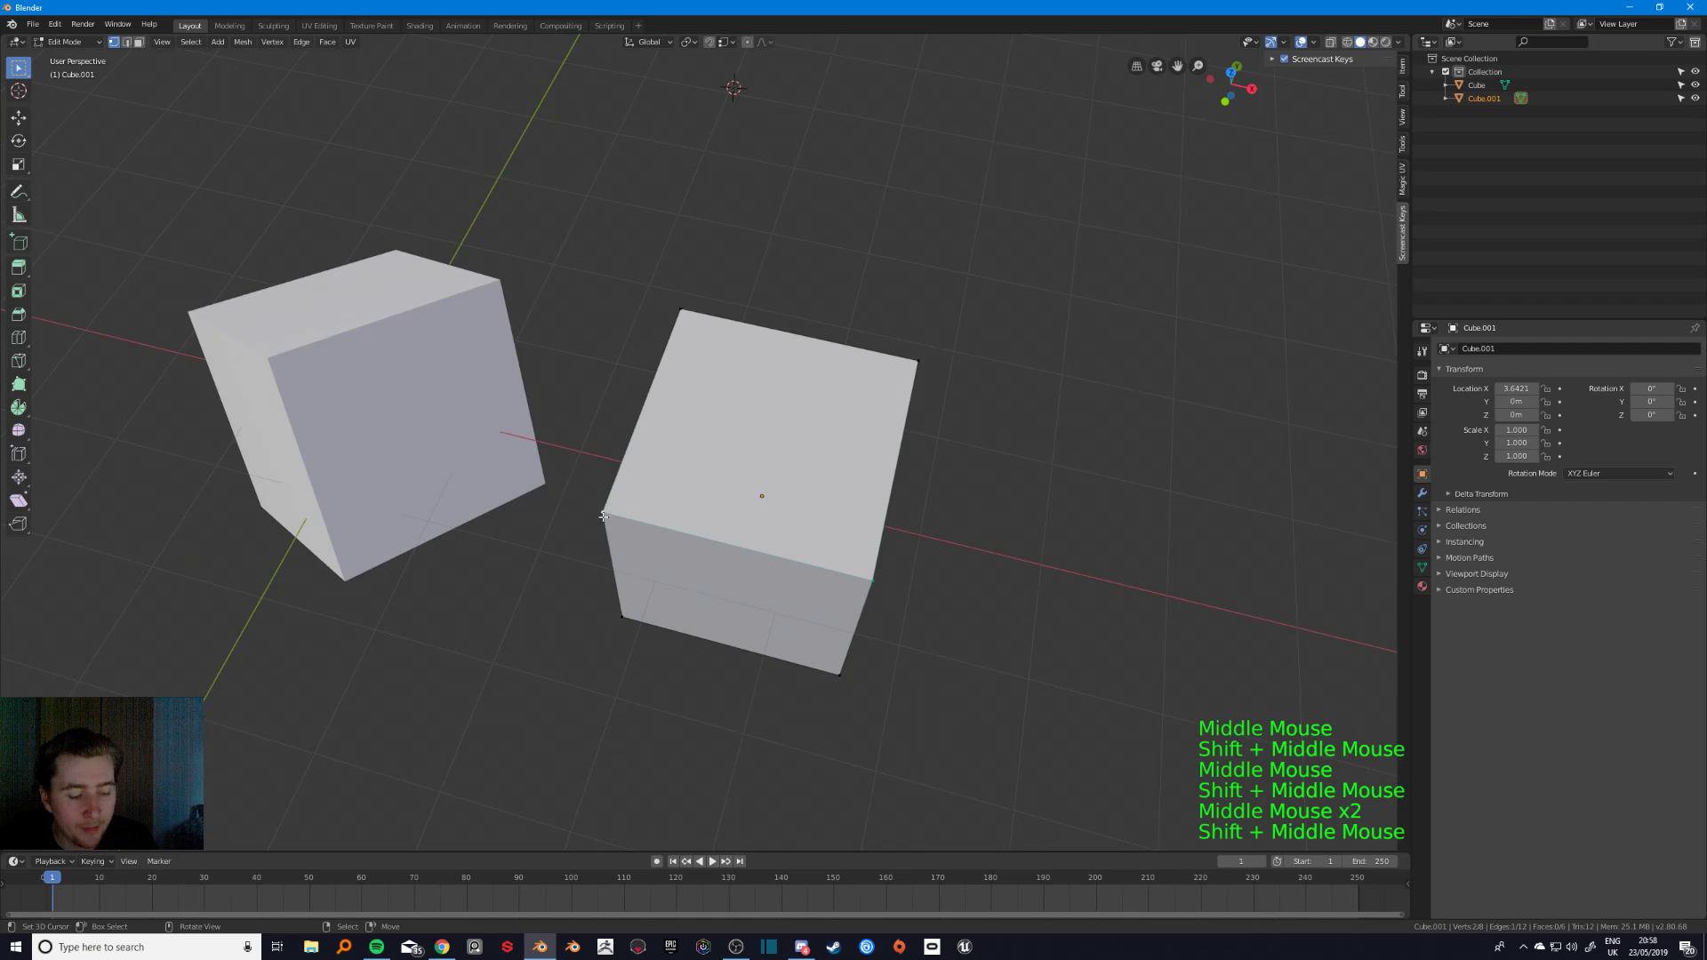
pyautogui.press('g')
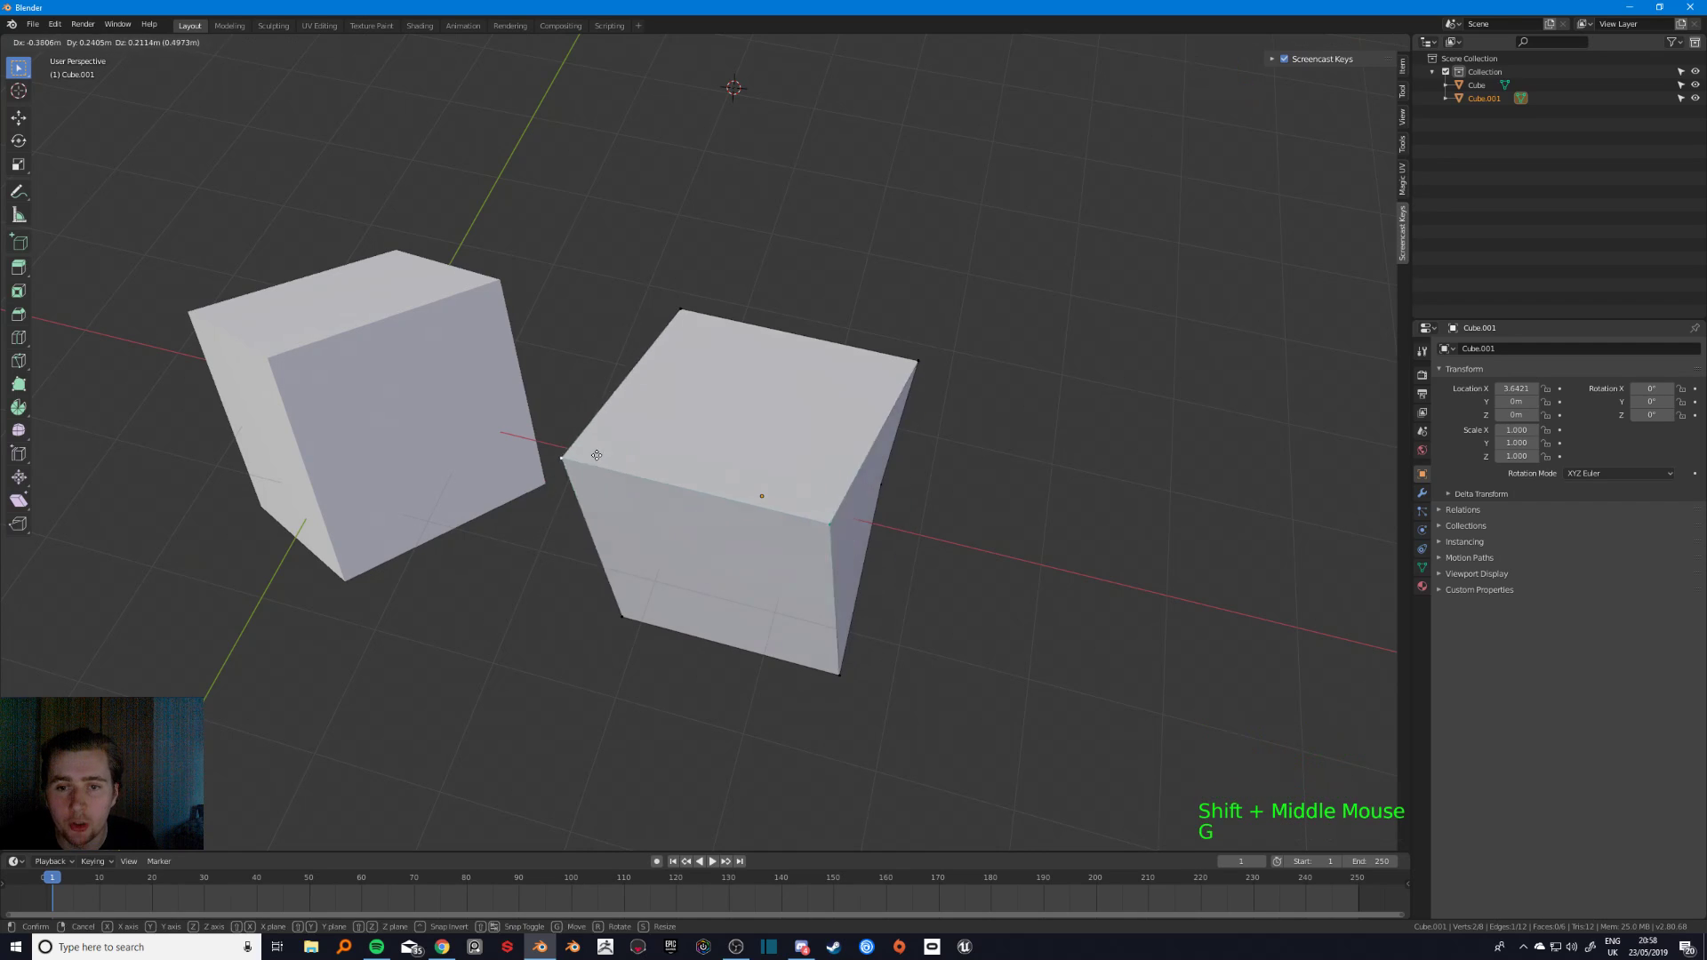
pyautogui.press('ctrl')
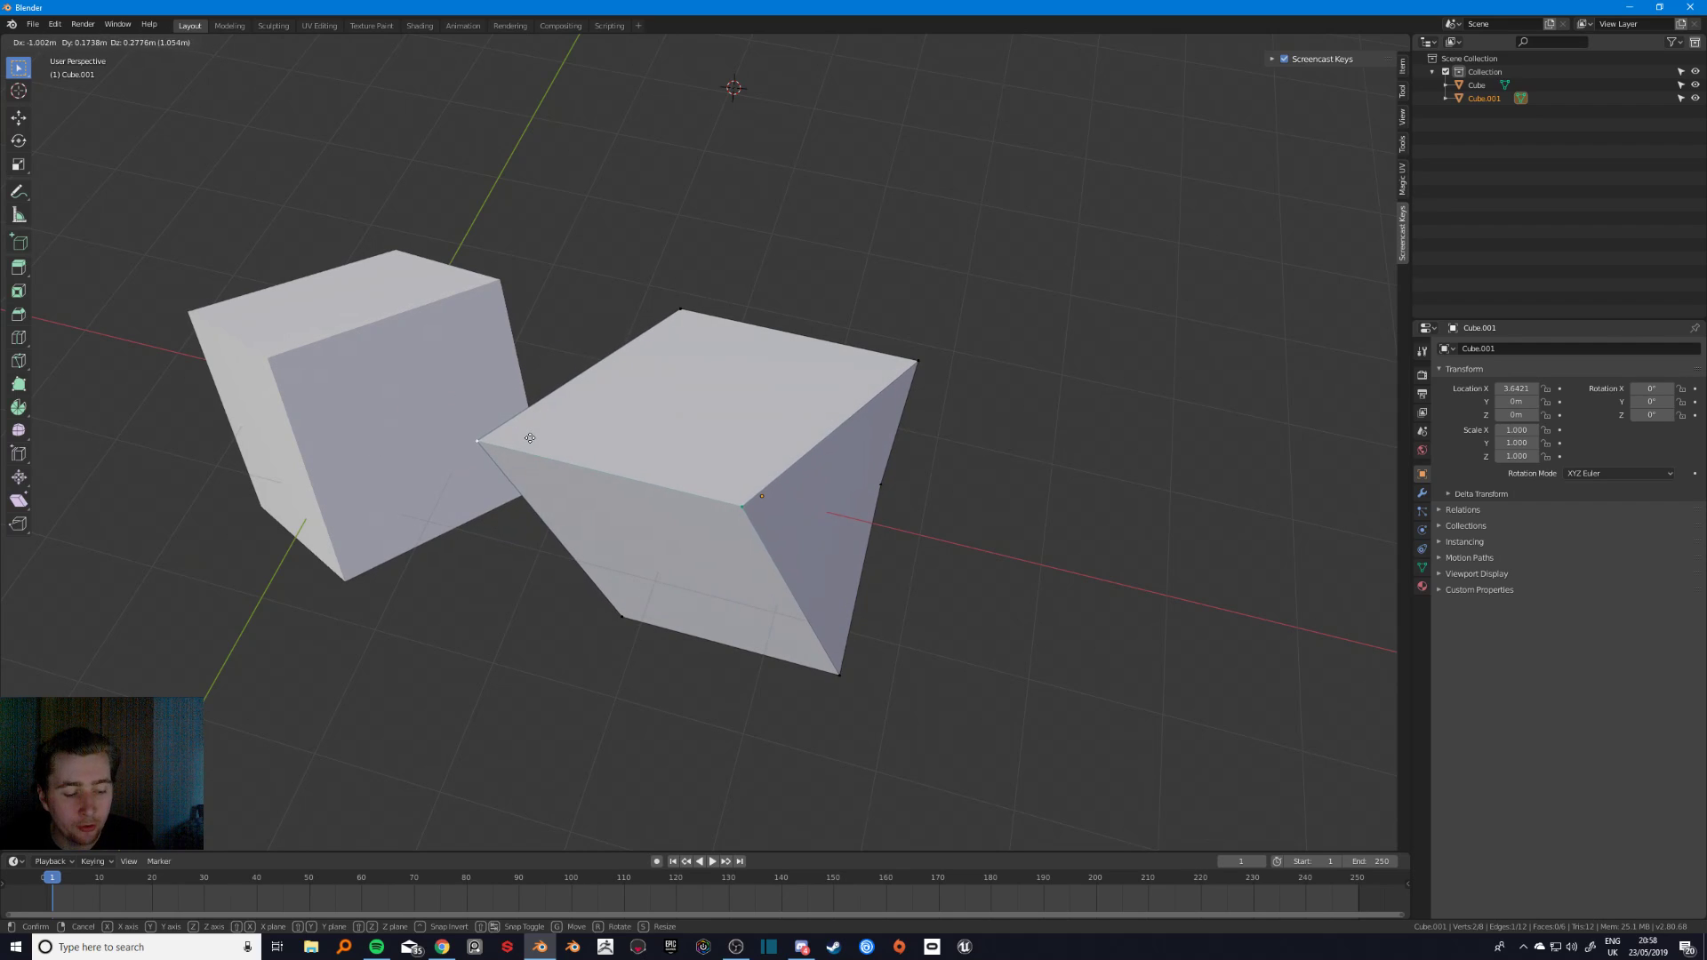
pyautogui.press('y')
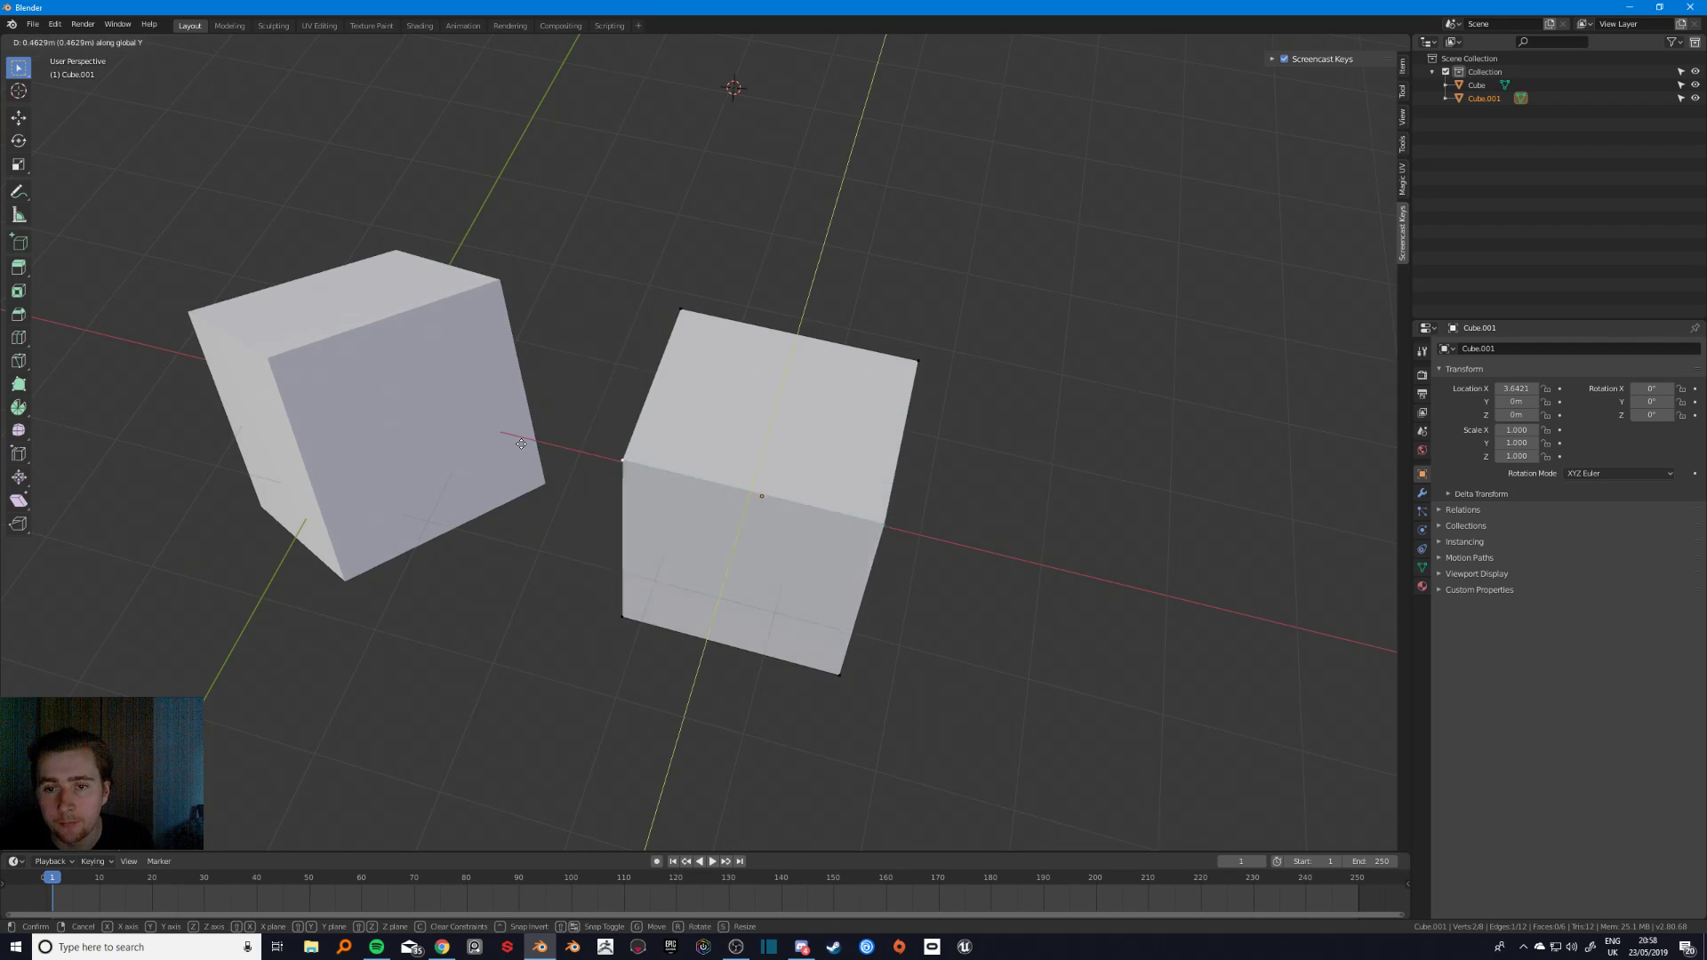
pyautogui.press('ctrl')
pyautogui.click(257, 362)
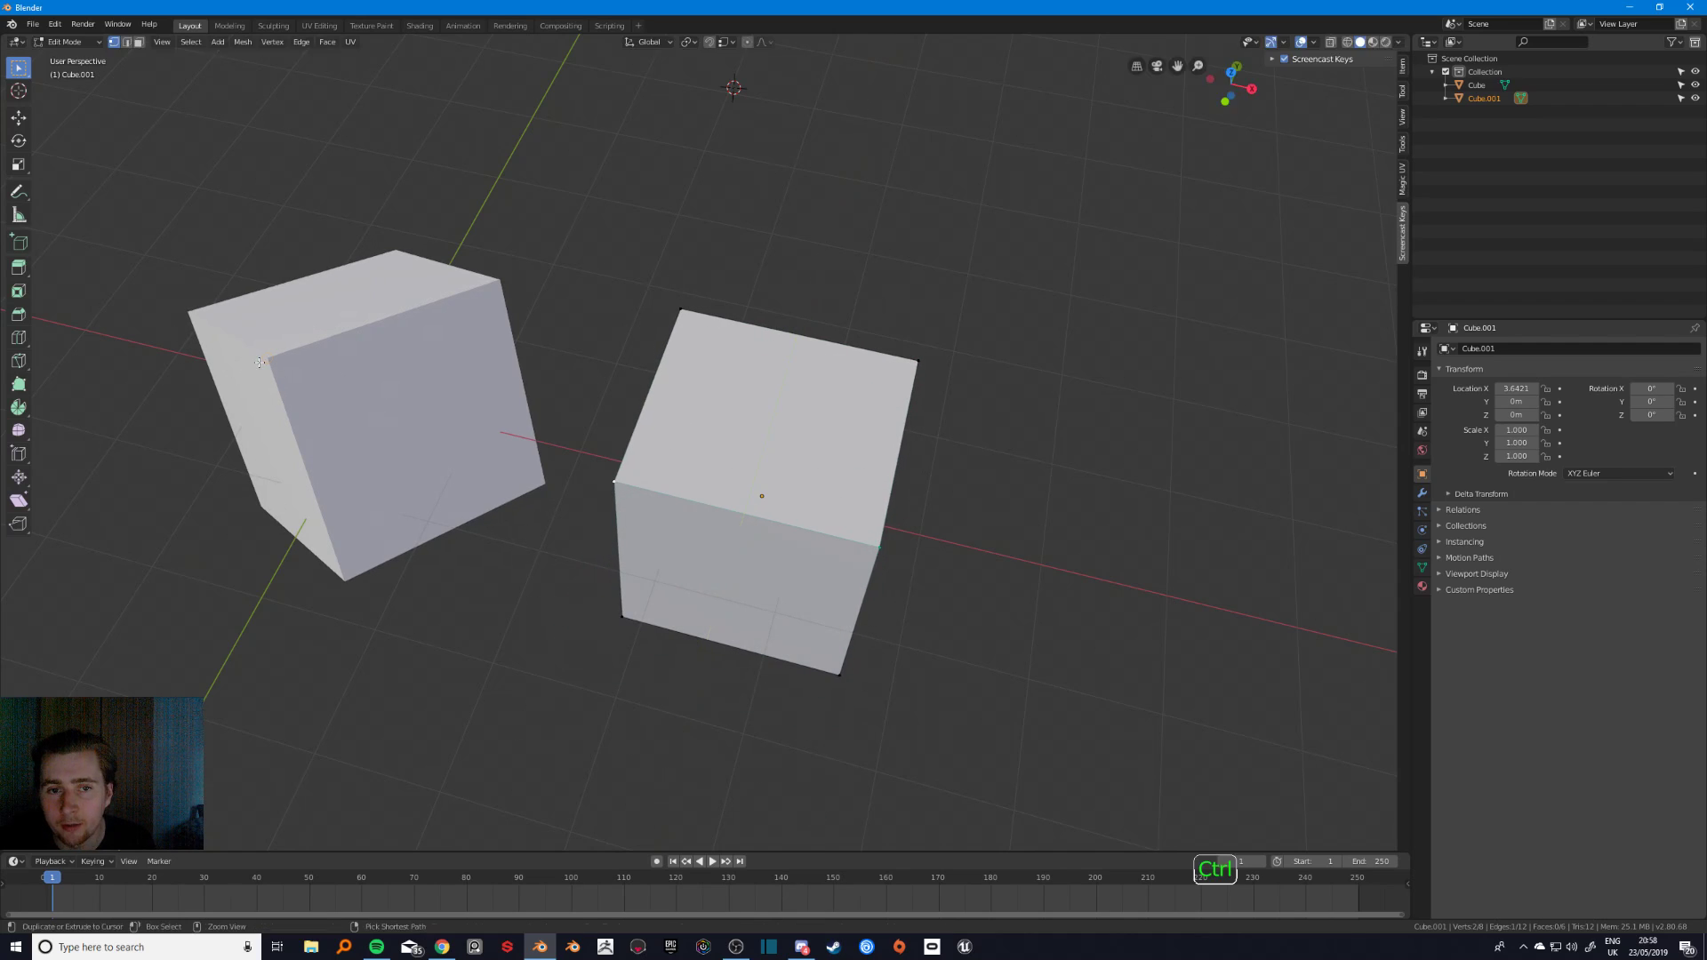
# - Raise the front top edge along global Z, snapping its height to the tilted cube's upper corner
pyautogui.moveTo(293, 381); pyautogui.dragTo(330, 345, button='middle')
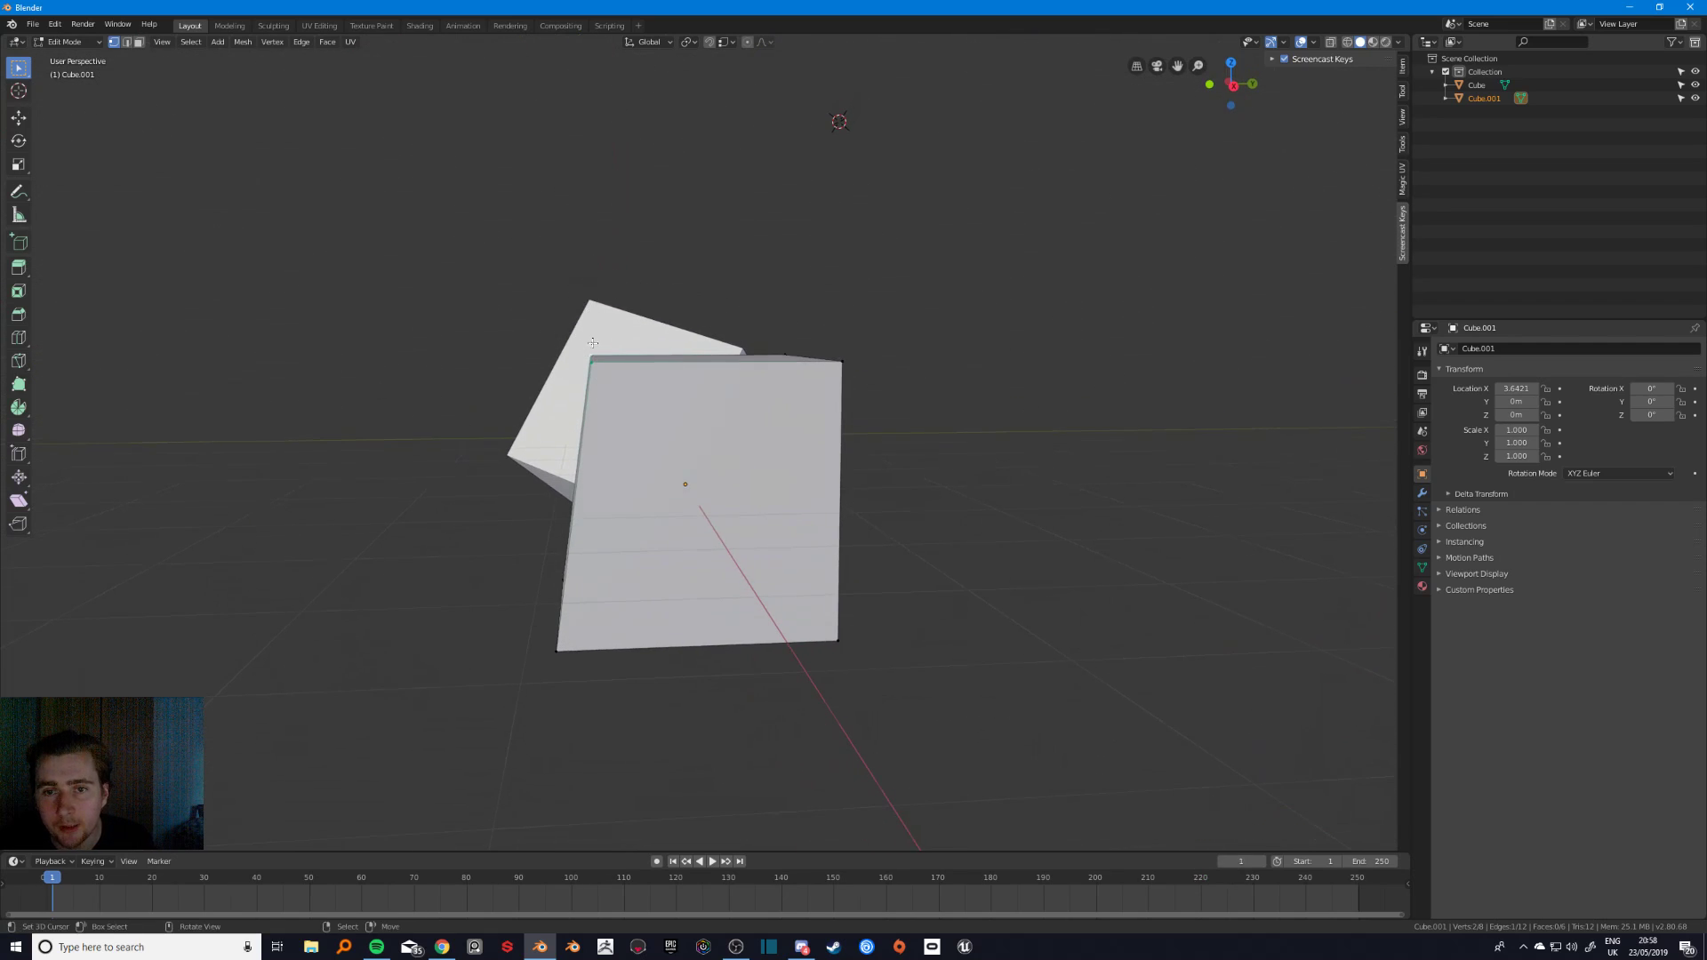
pyautogui.moveTo(595, 280); pyautogui.dragTo(375, 315, button='middle')
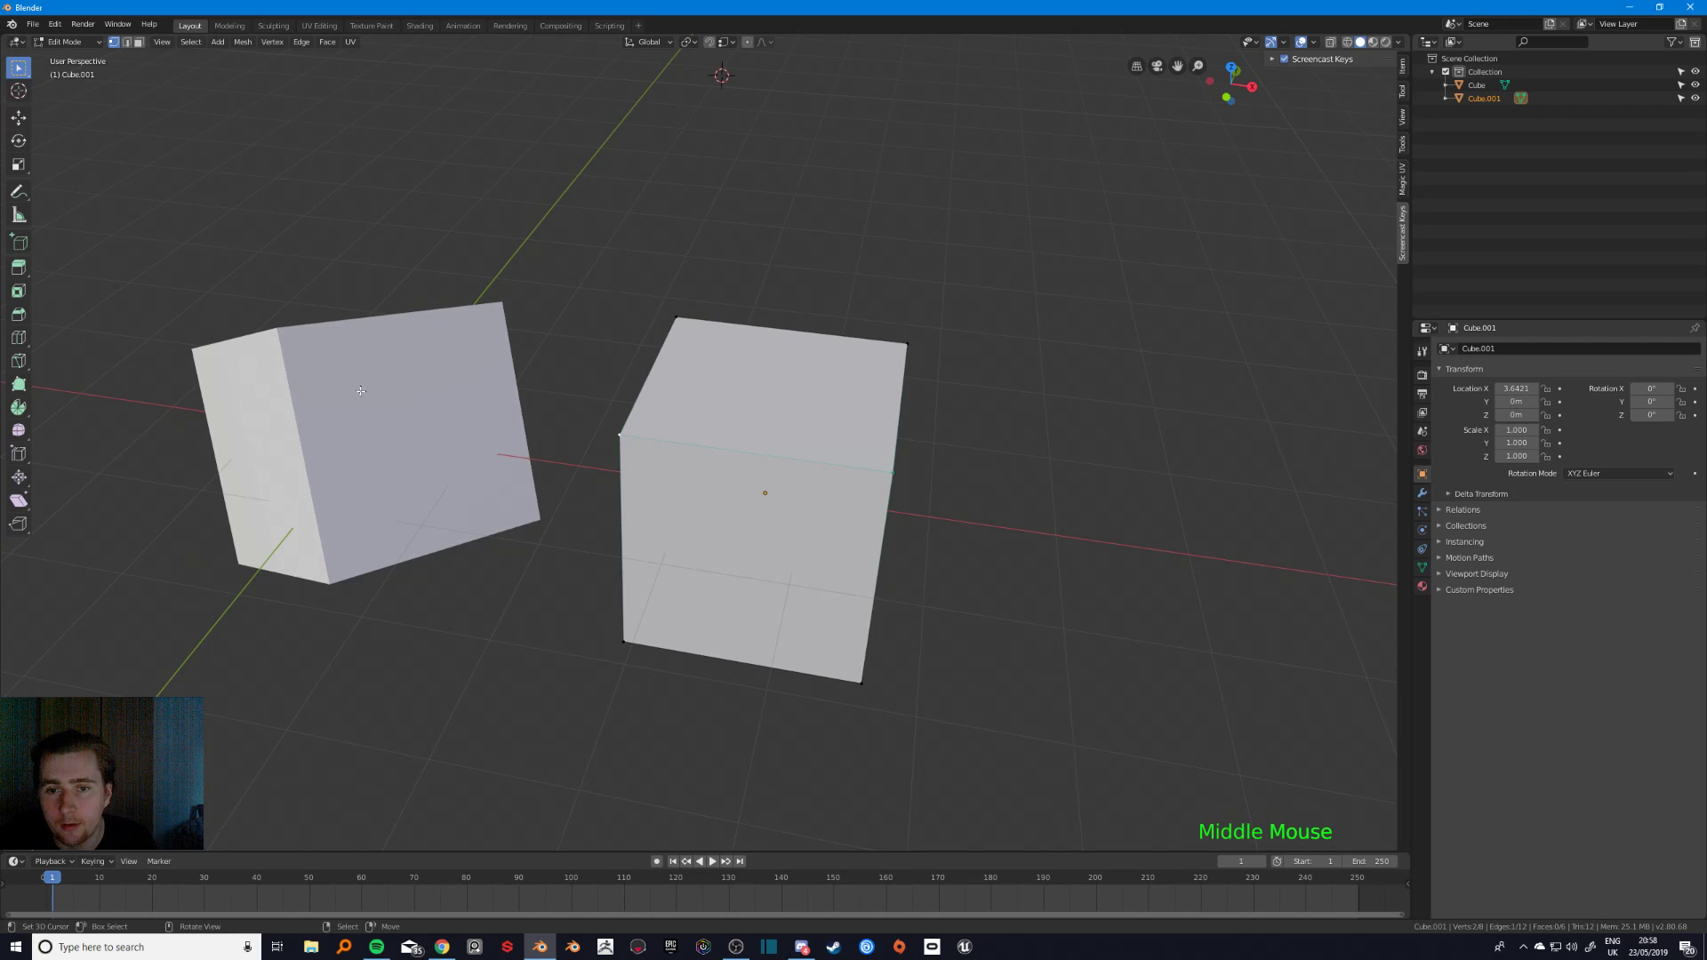
pyautogui.moveTo(267, 369); pyautogui.dragTo(697, 431, button='middle')
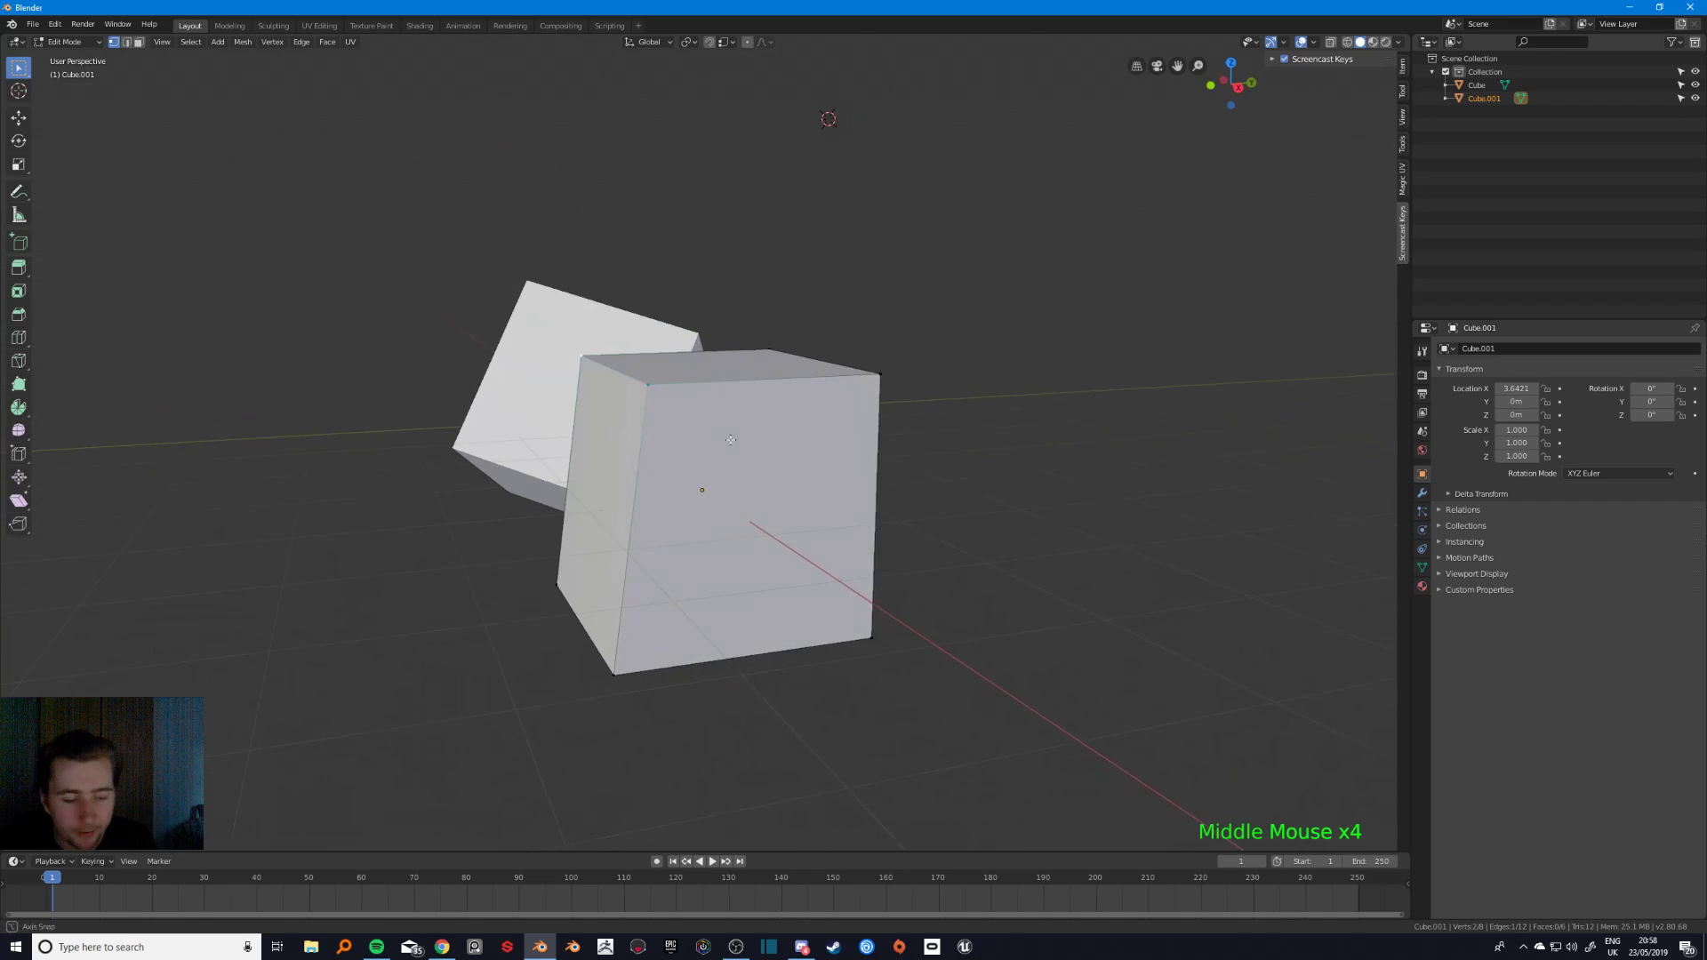
pyautogui.press('g')
pyautogui.press('z')
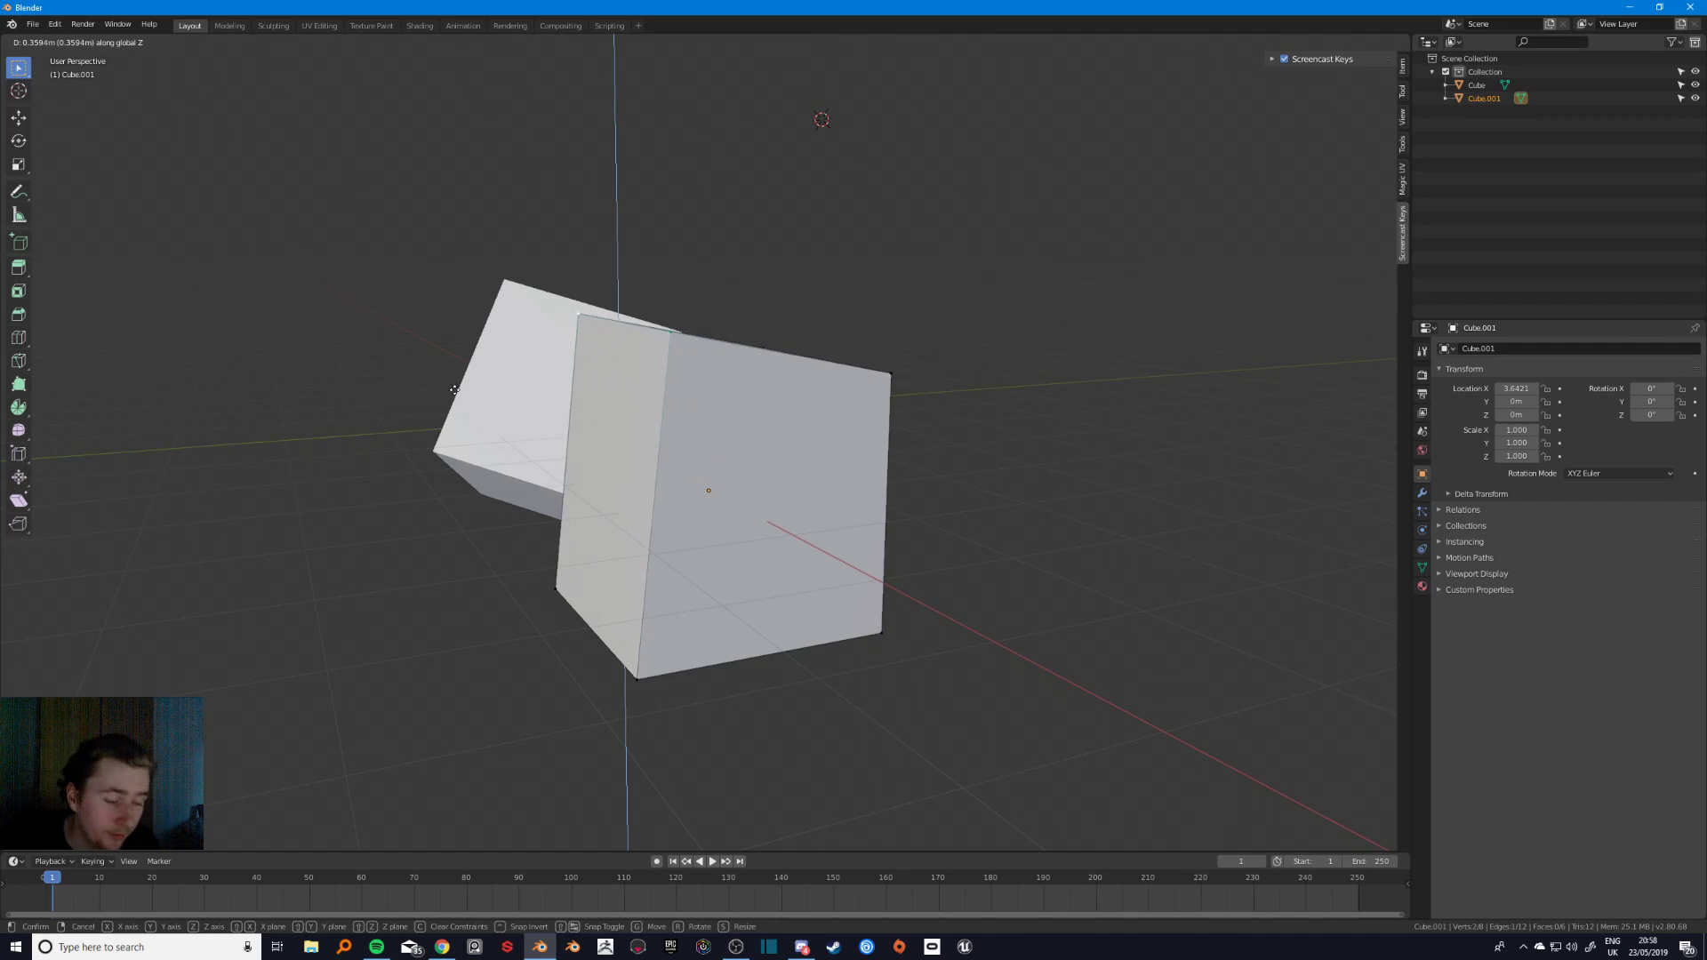
pyautogui.press('ctrl')
pyautogui.click(503, 289)
pyautogui.moveTo(503, 289); pyautogui.dragTo(528, 238, button='middle')
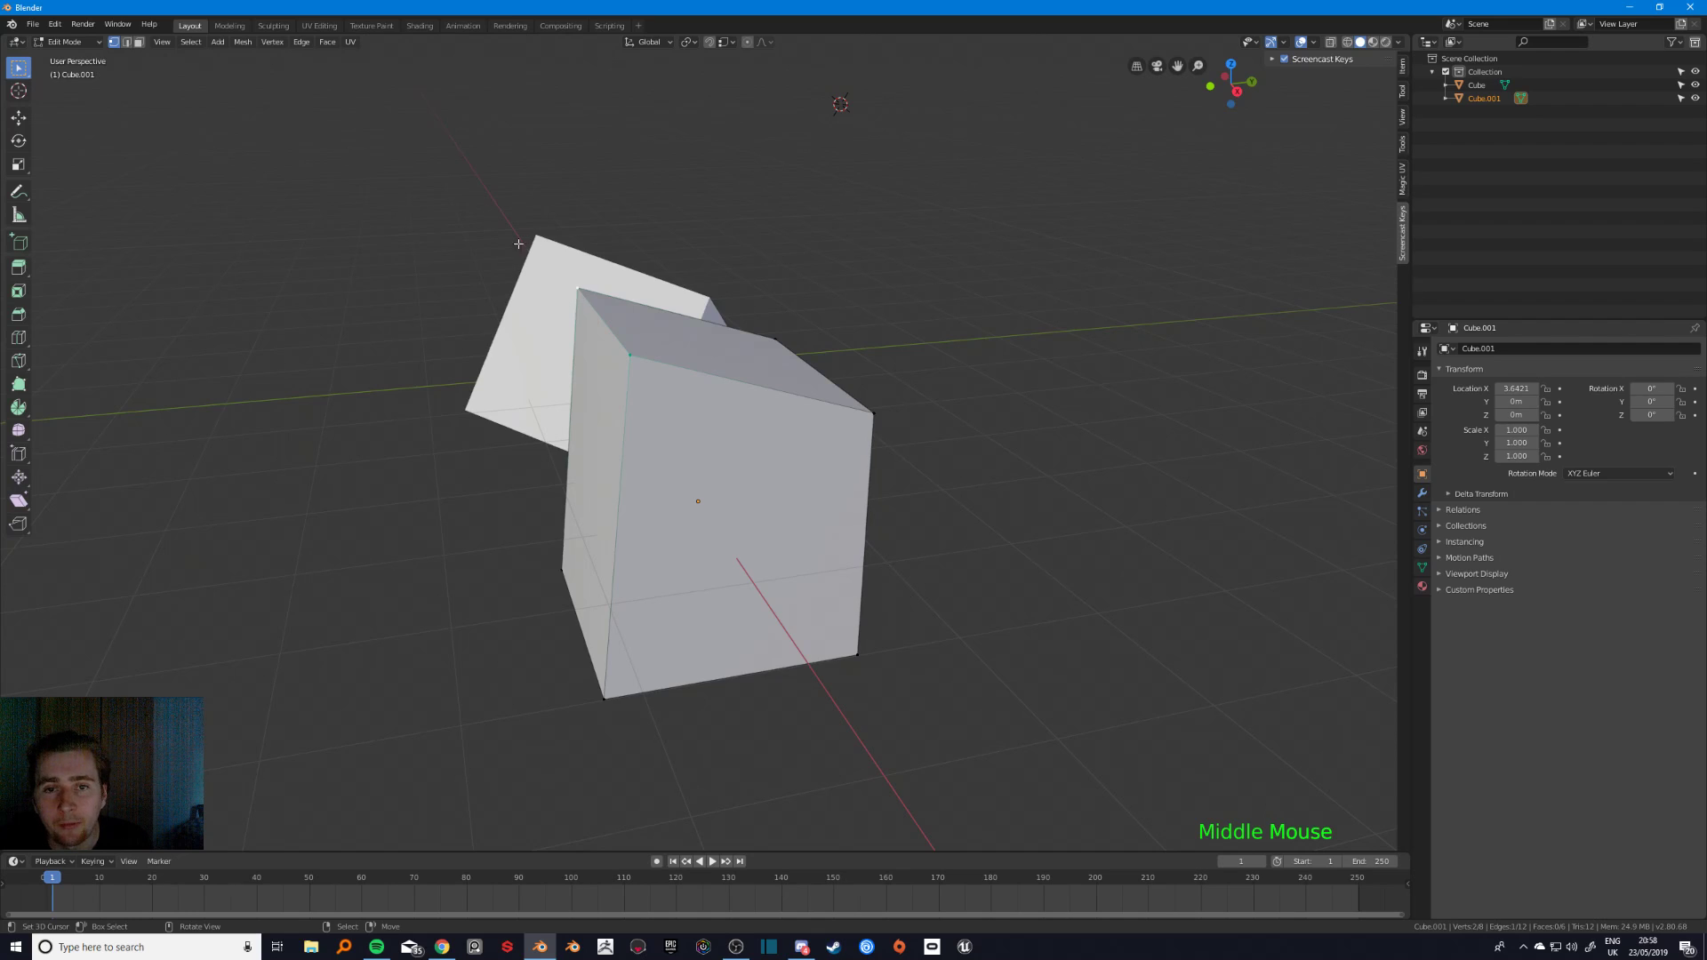
pyautogui.moveTo(519, 210); pyautogui.dragTo(748, 379, button='middle')
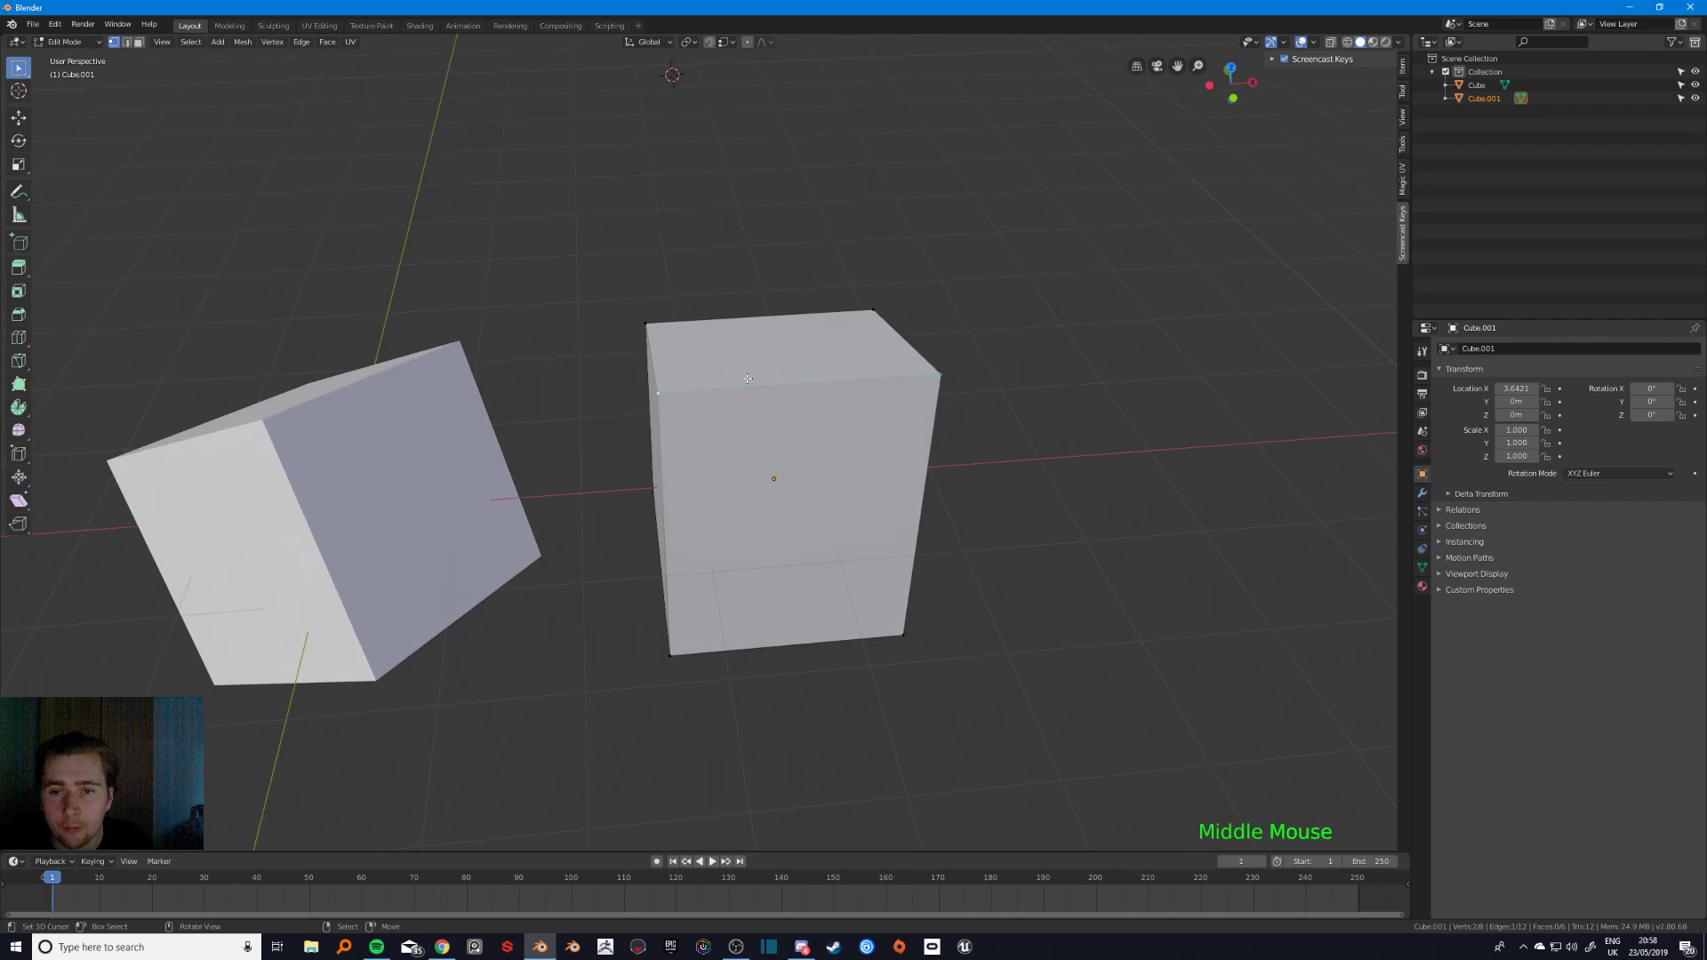
pyautogui.moveTo(283, 419); pyautogui.dragTo(683, 397, button='middle')
# - Deselect the copy's vertices and undo back through the edge's snapped Z and Y moves
pyautogui.press('a')
pyautogui.press('a')
pyautogui.press('a')
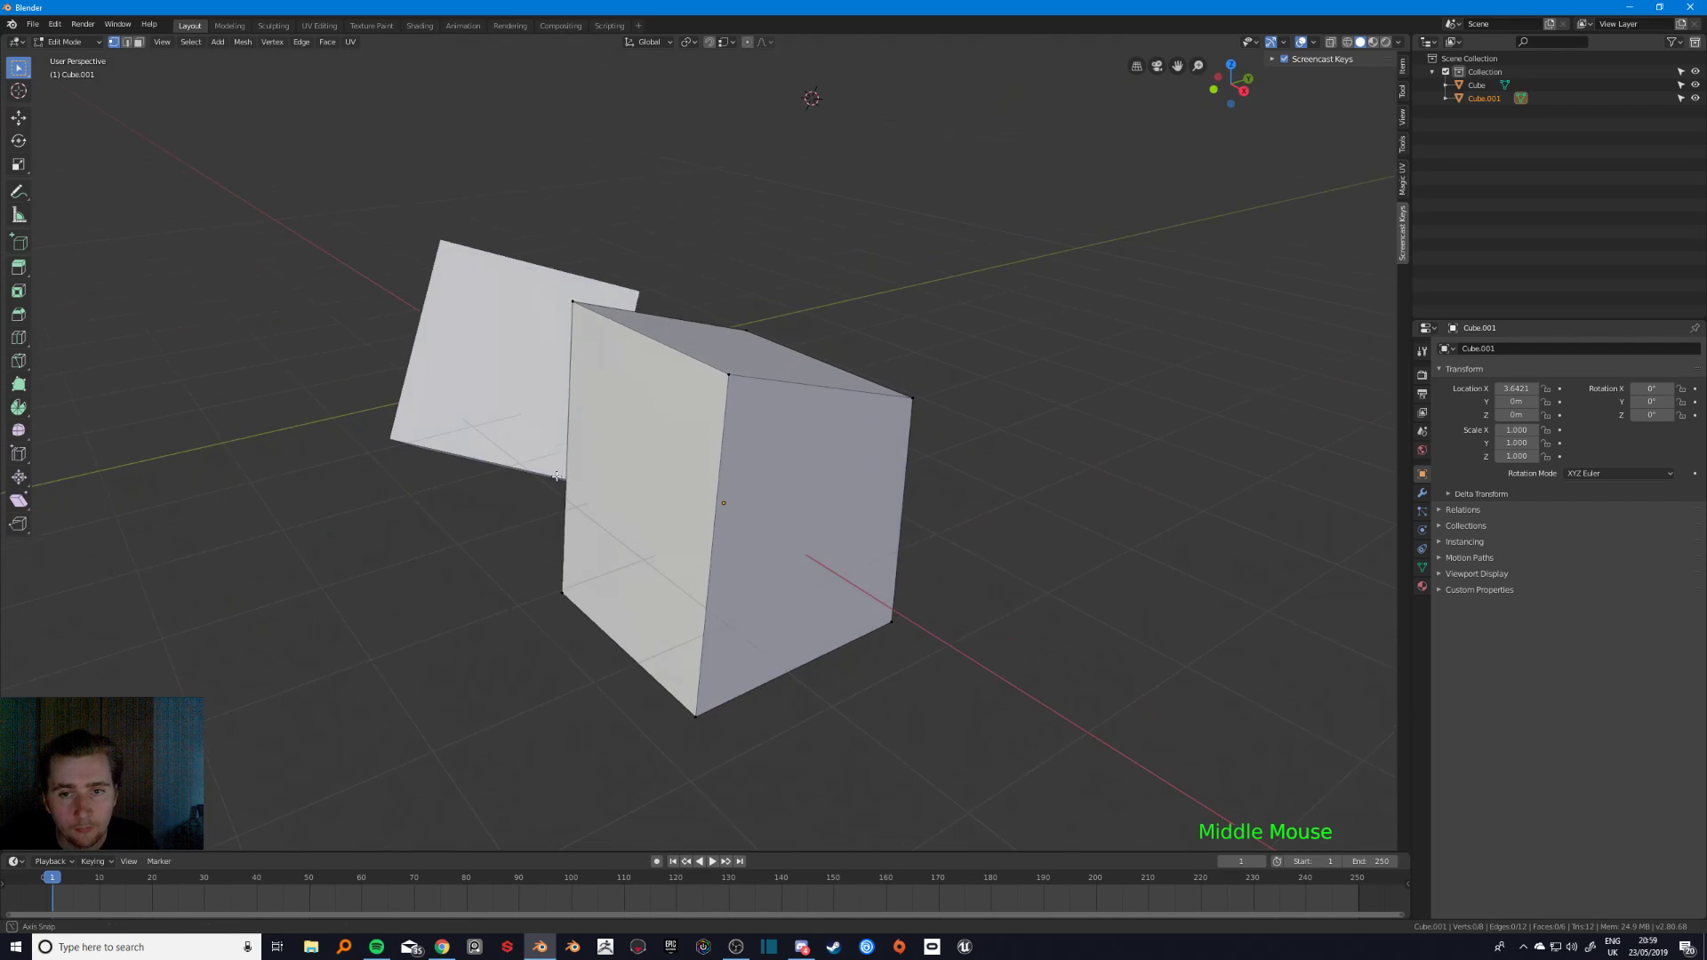
pyautogui.hotkey('ctrl', 'z')
pyautogui.hotkey('ctrl', 'z')
pyautogui.hotkey('ctrl', 'z')
pyautogui.hotkey('ctrl', 'z')
pyautogui.hotkey('ctrl', 'z')
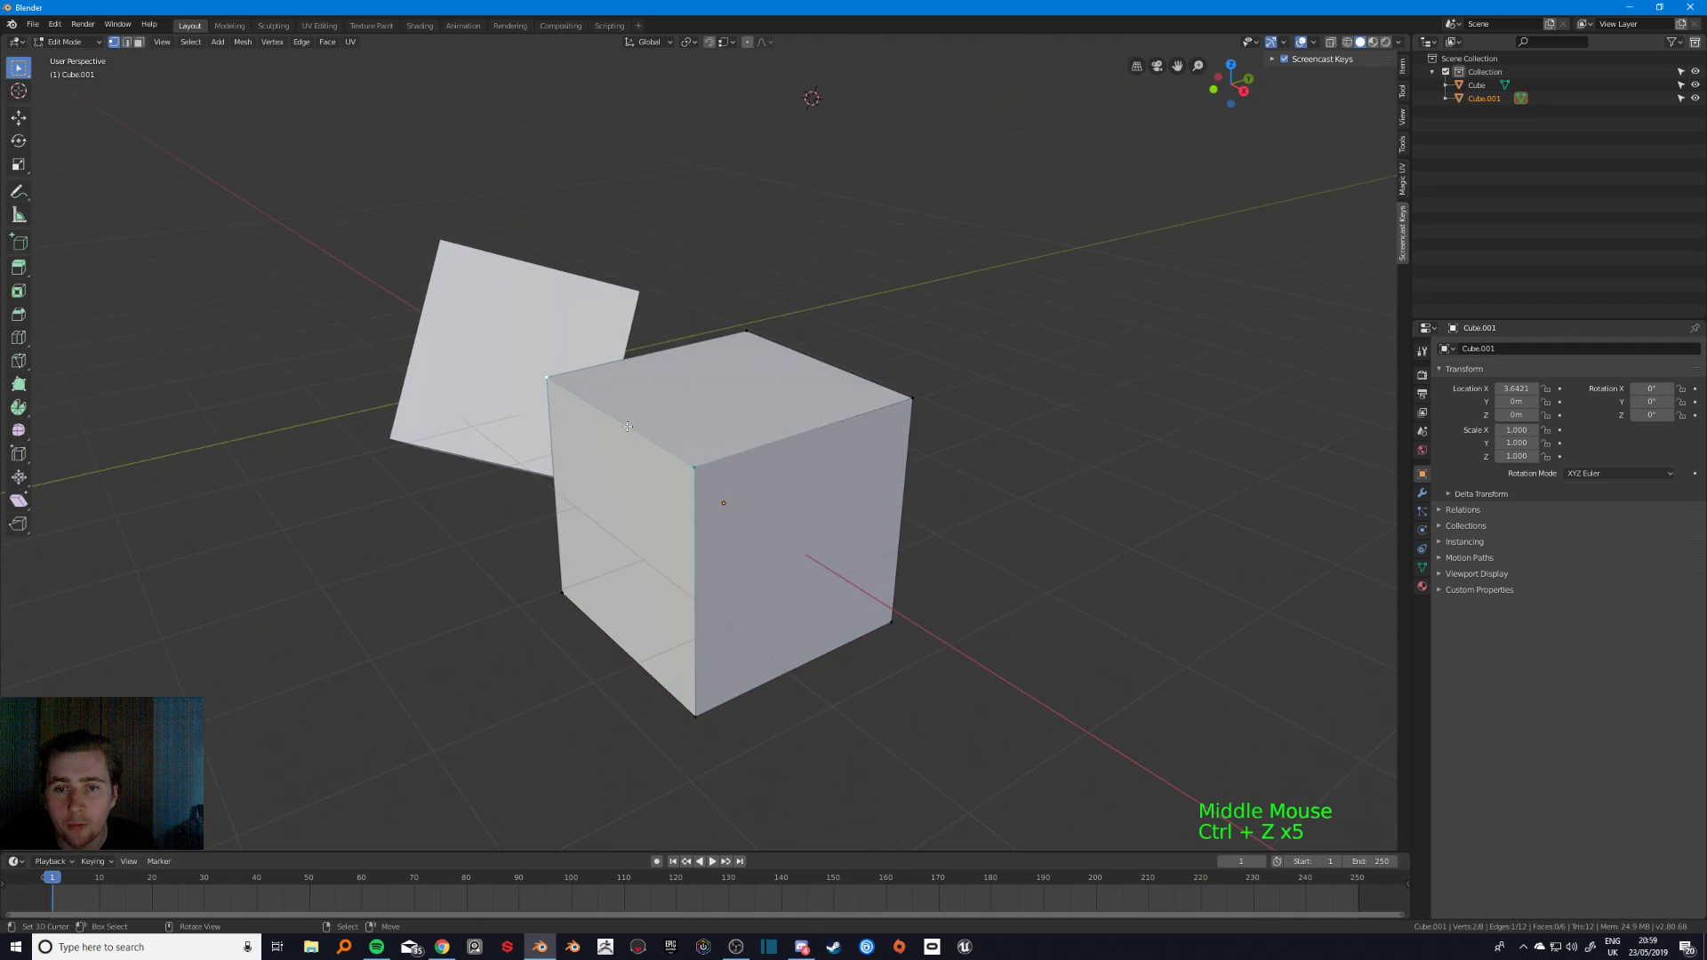
# - Reselect the front top edge's vertices and try a move with the global X axis locked
pyautogui.rightClick(628, 439)
pyautogui.keyDown('shift'); pyautogui.rightClick(564, 395); pyautogui.keyUp('shift')
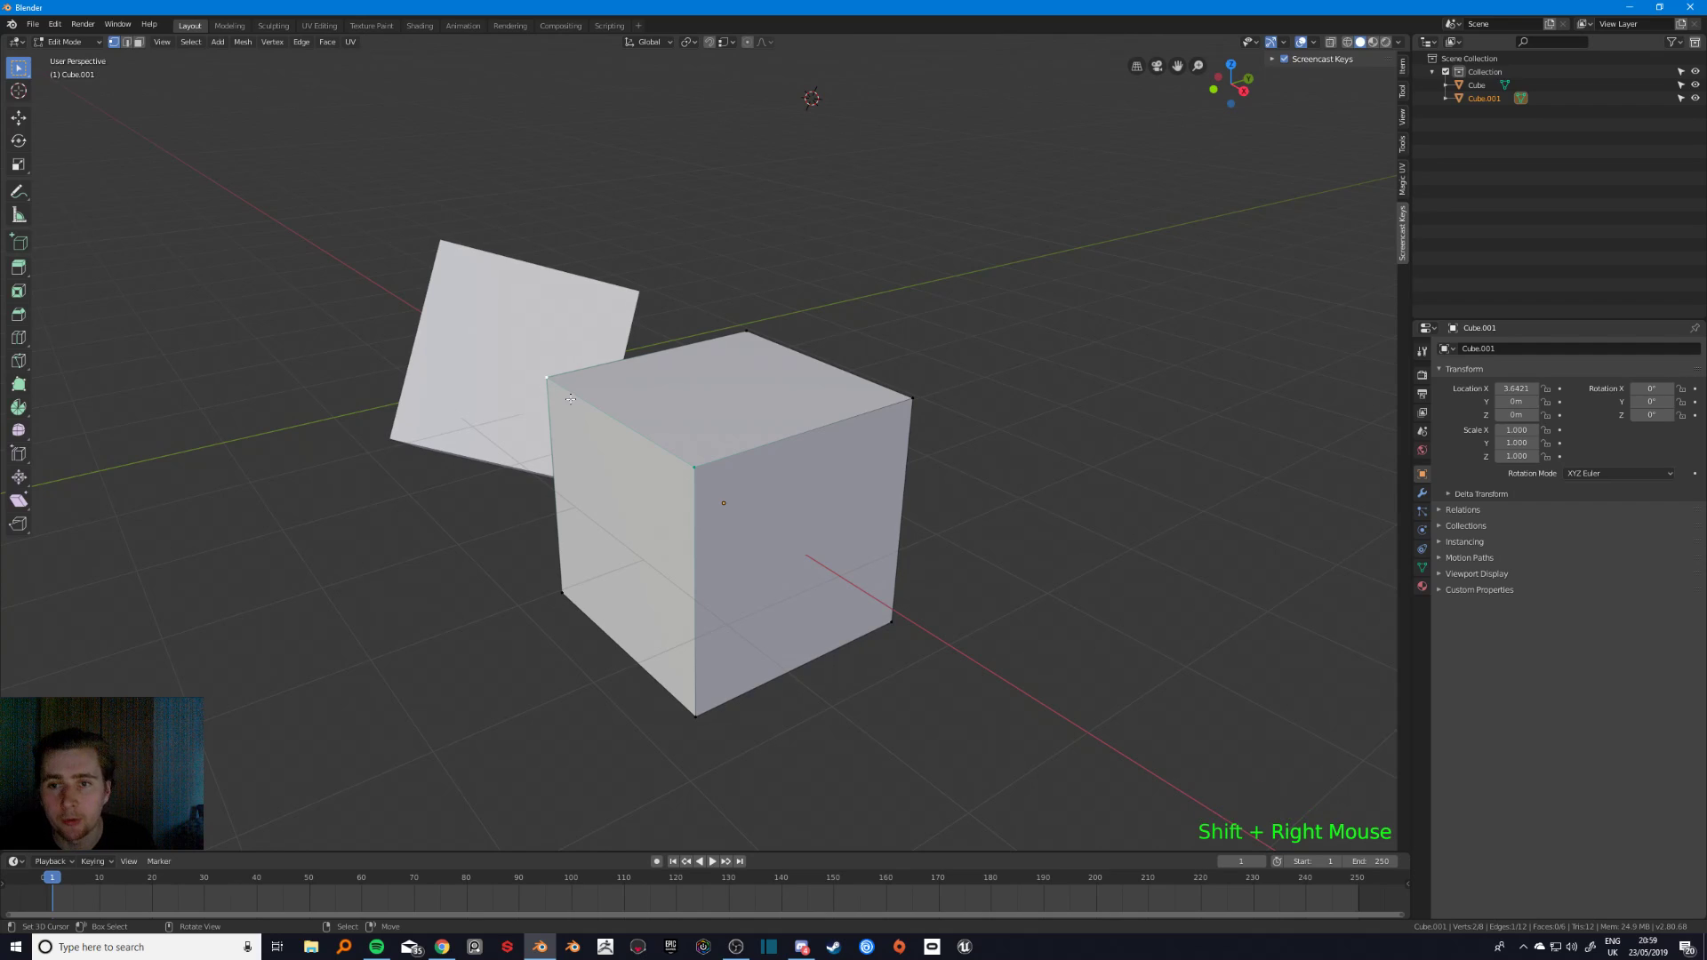
pyautogui.press('Tab')
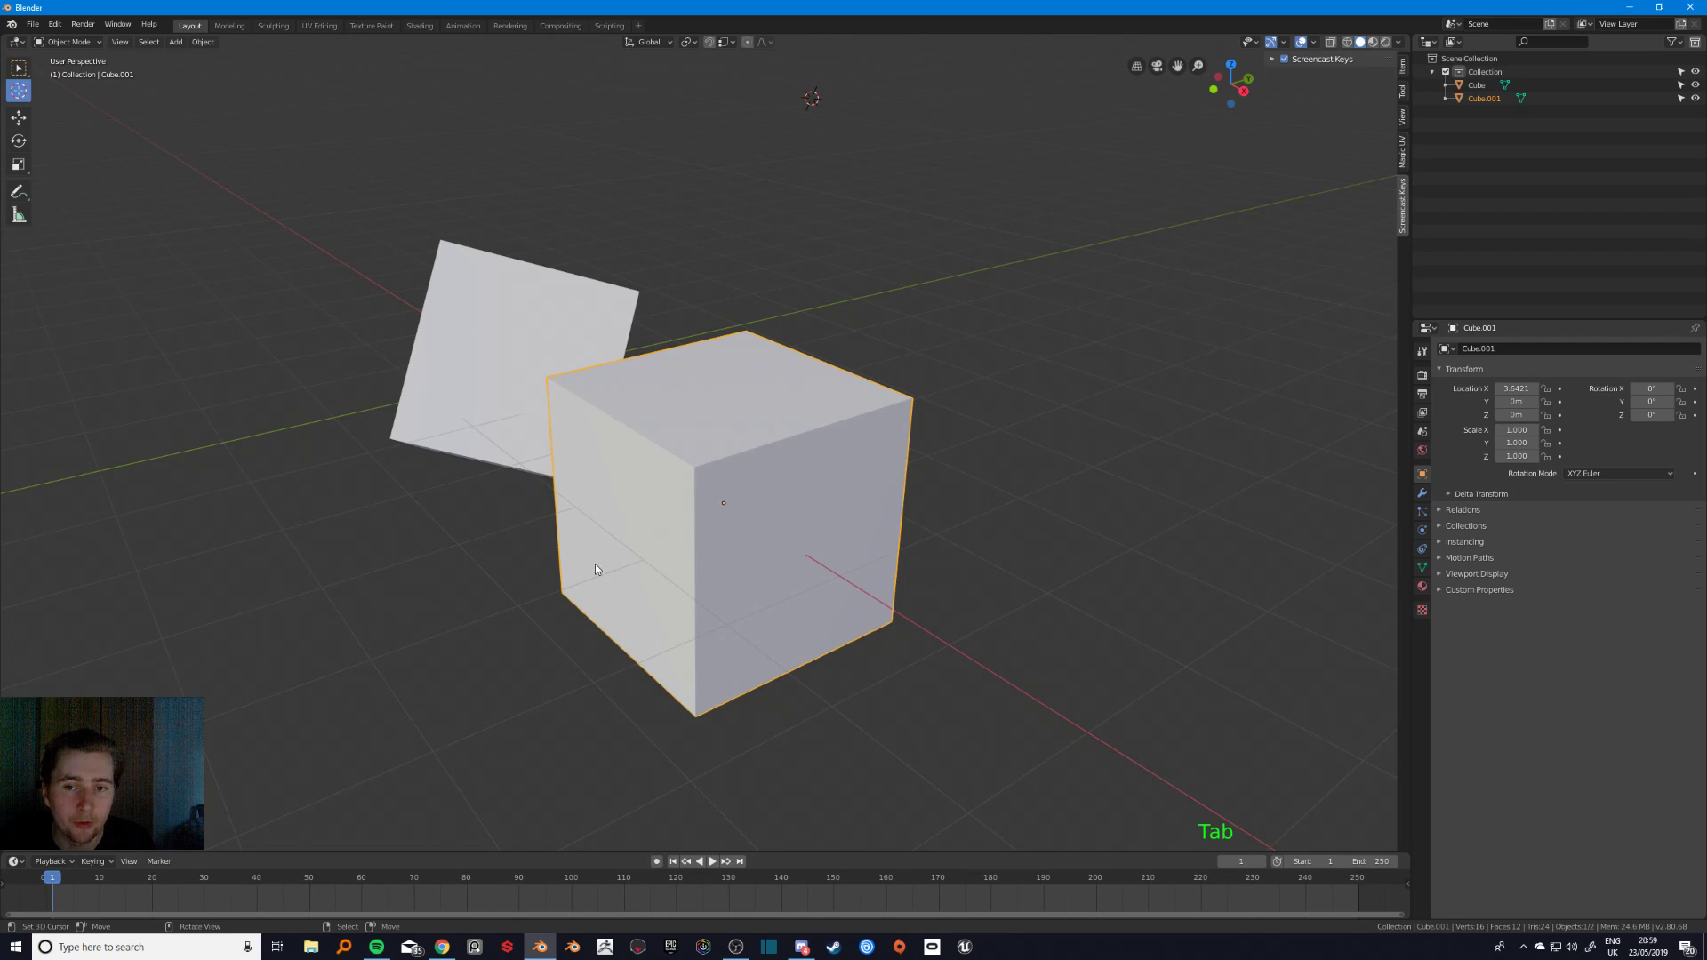
pyautogui.press('Tab')
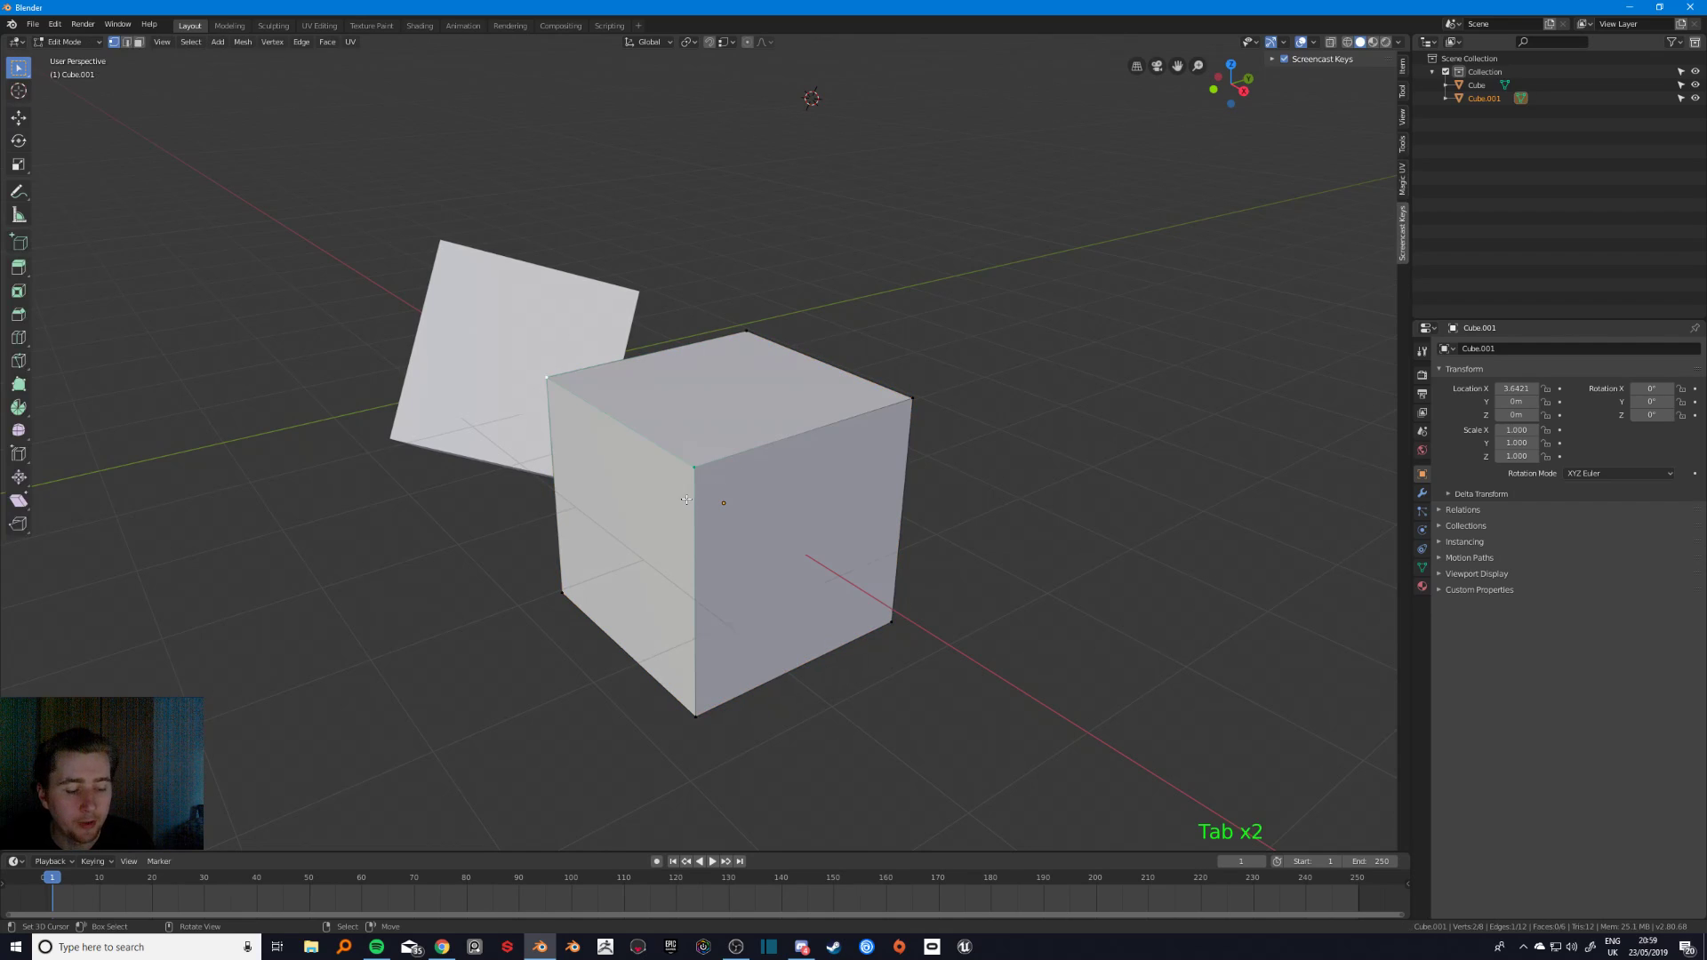
pyautogui.press('g')
pyautogui.hotkey('shift', 'x')
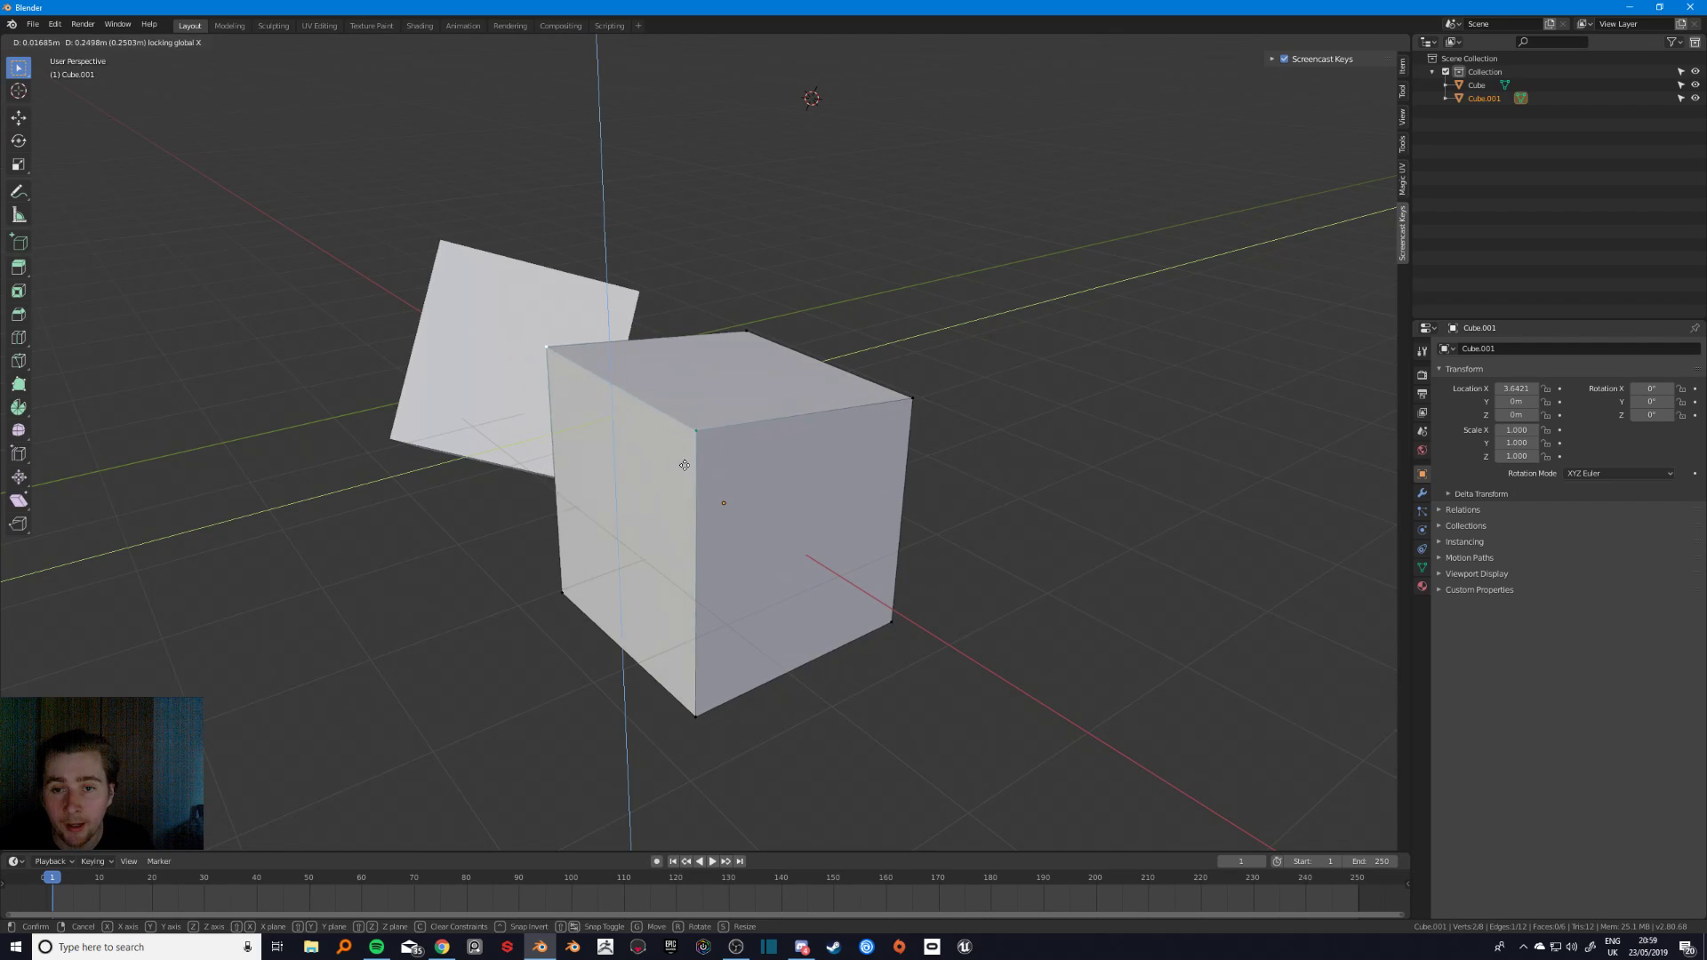
pyautogui.click(698, 488)
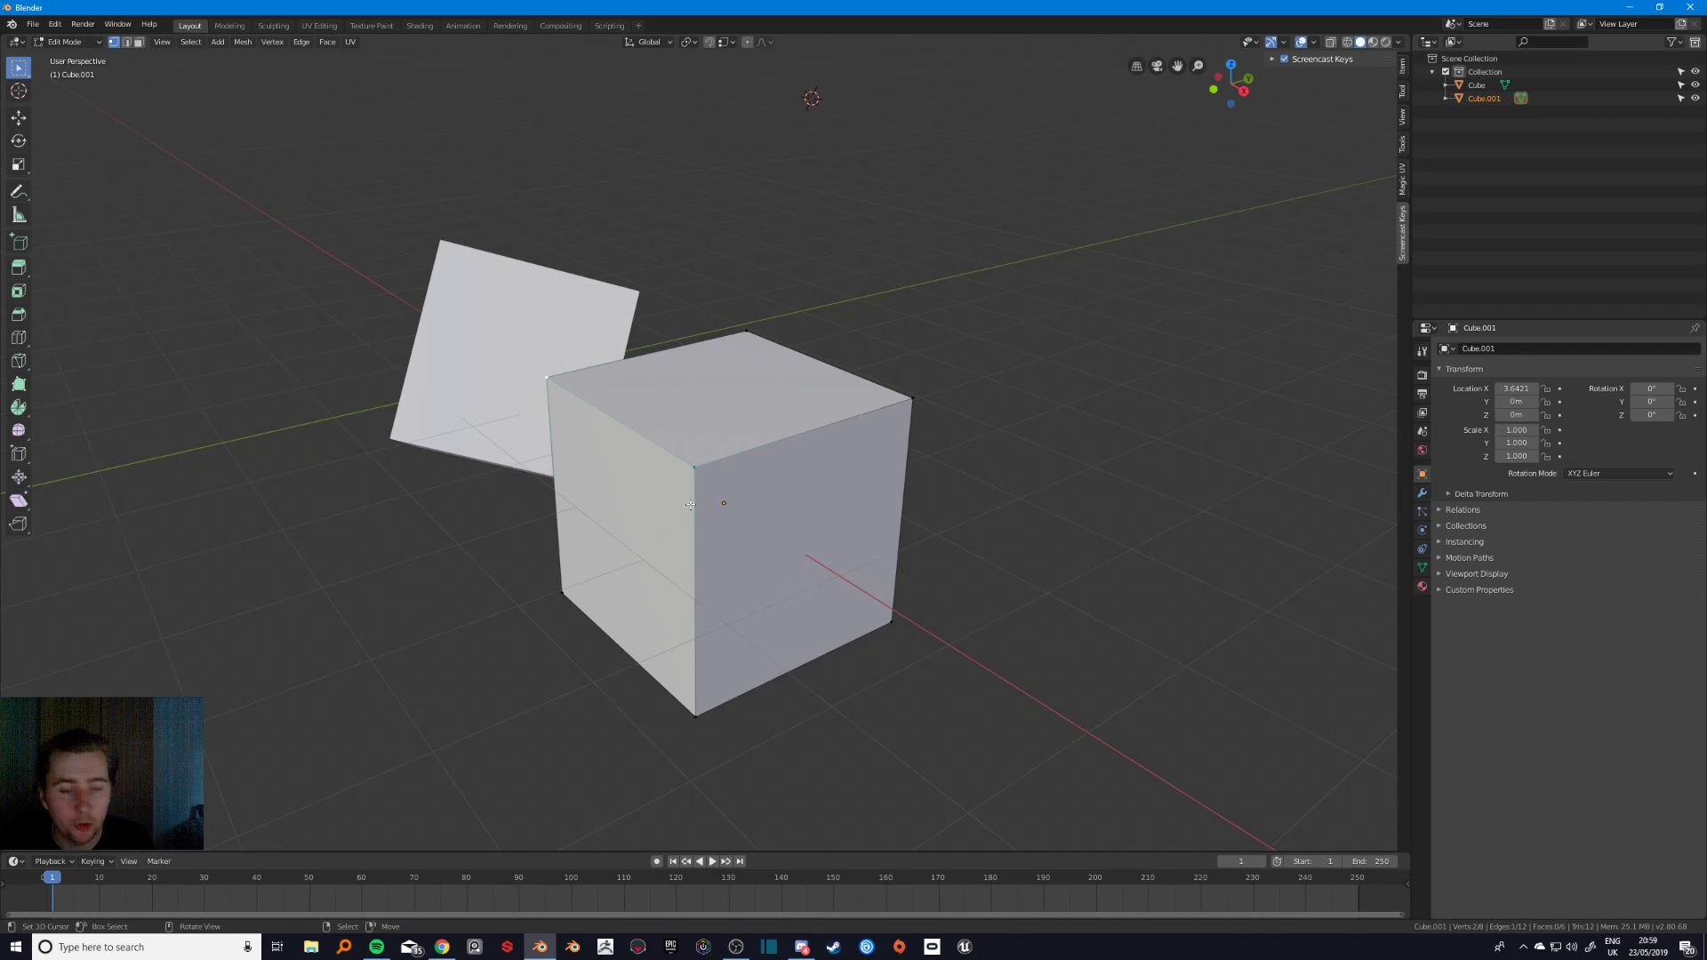
# - Try the Z and Y axis locks on the front top edge, then snap it to the tilted cube's corner with X locked
pyautogui.press('g')
pyautogui.hotkey('shift', 'x')
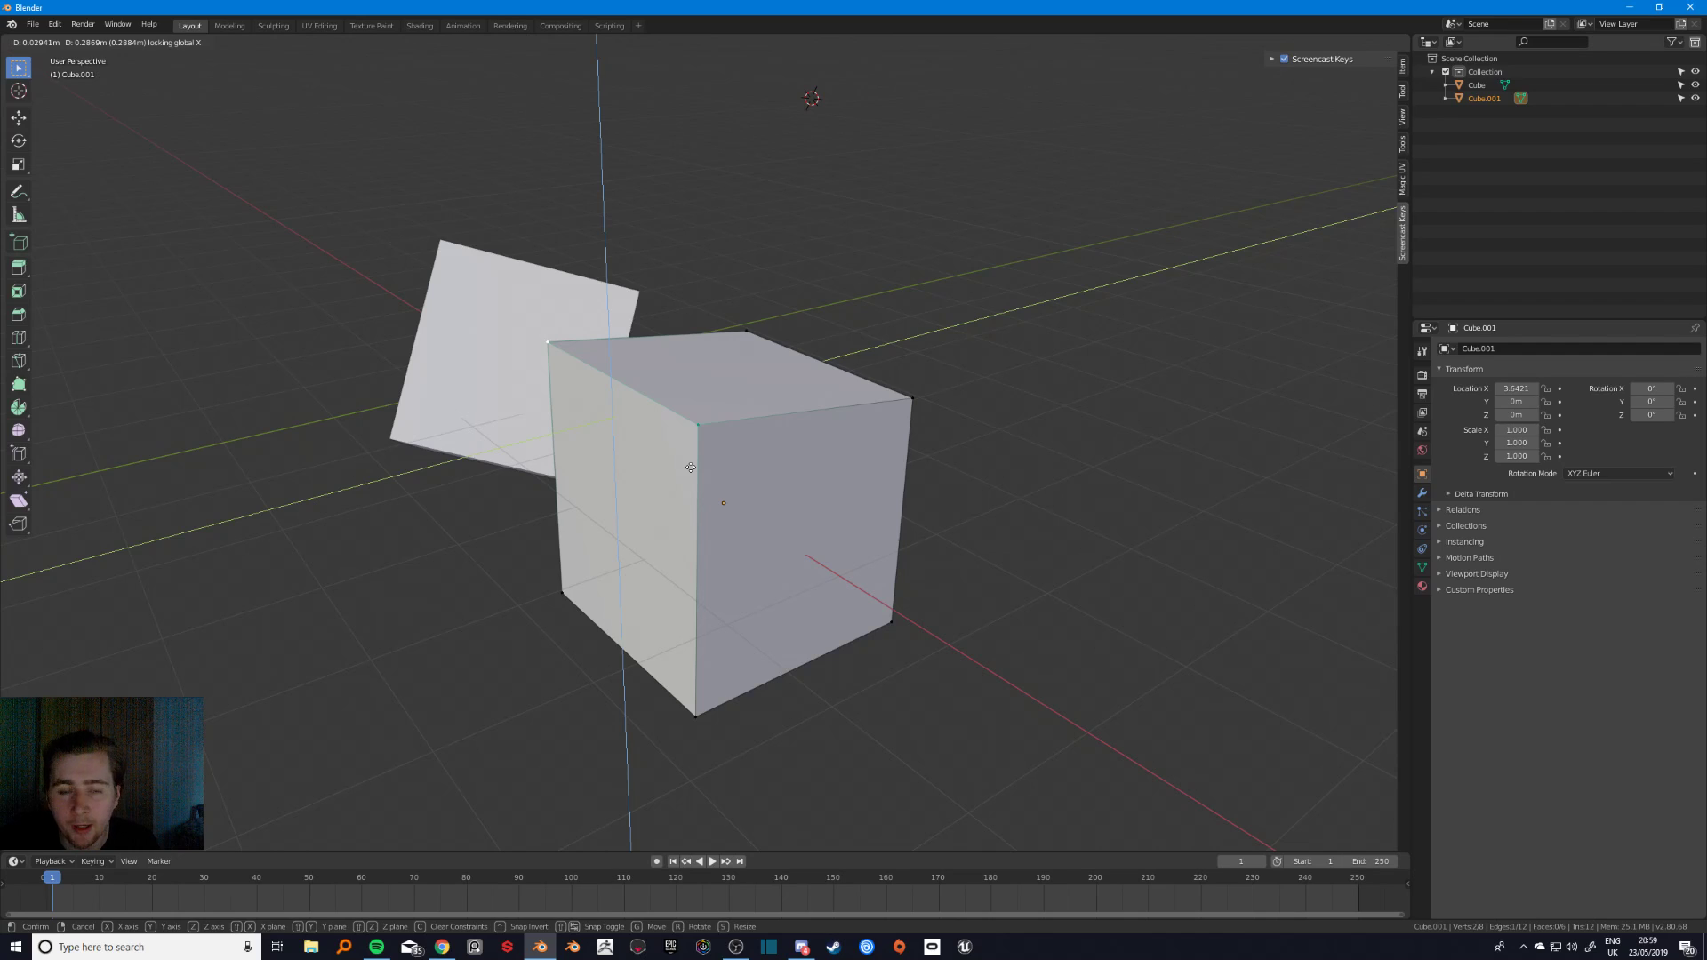
pyautogui.hotkey('shift', 'z')
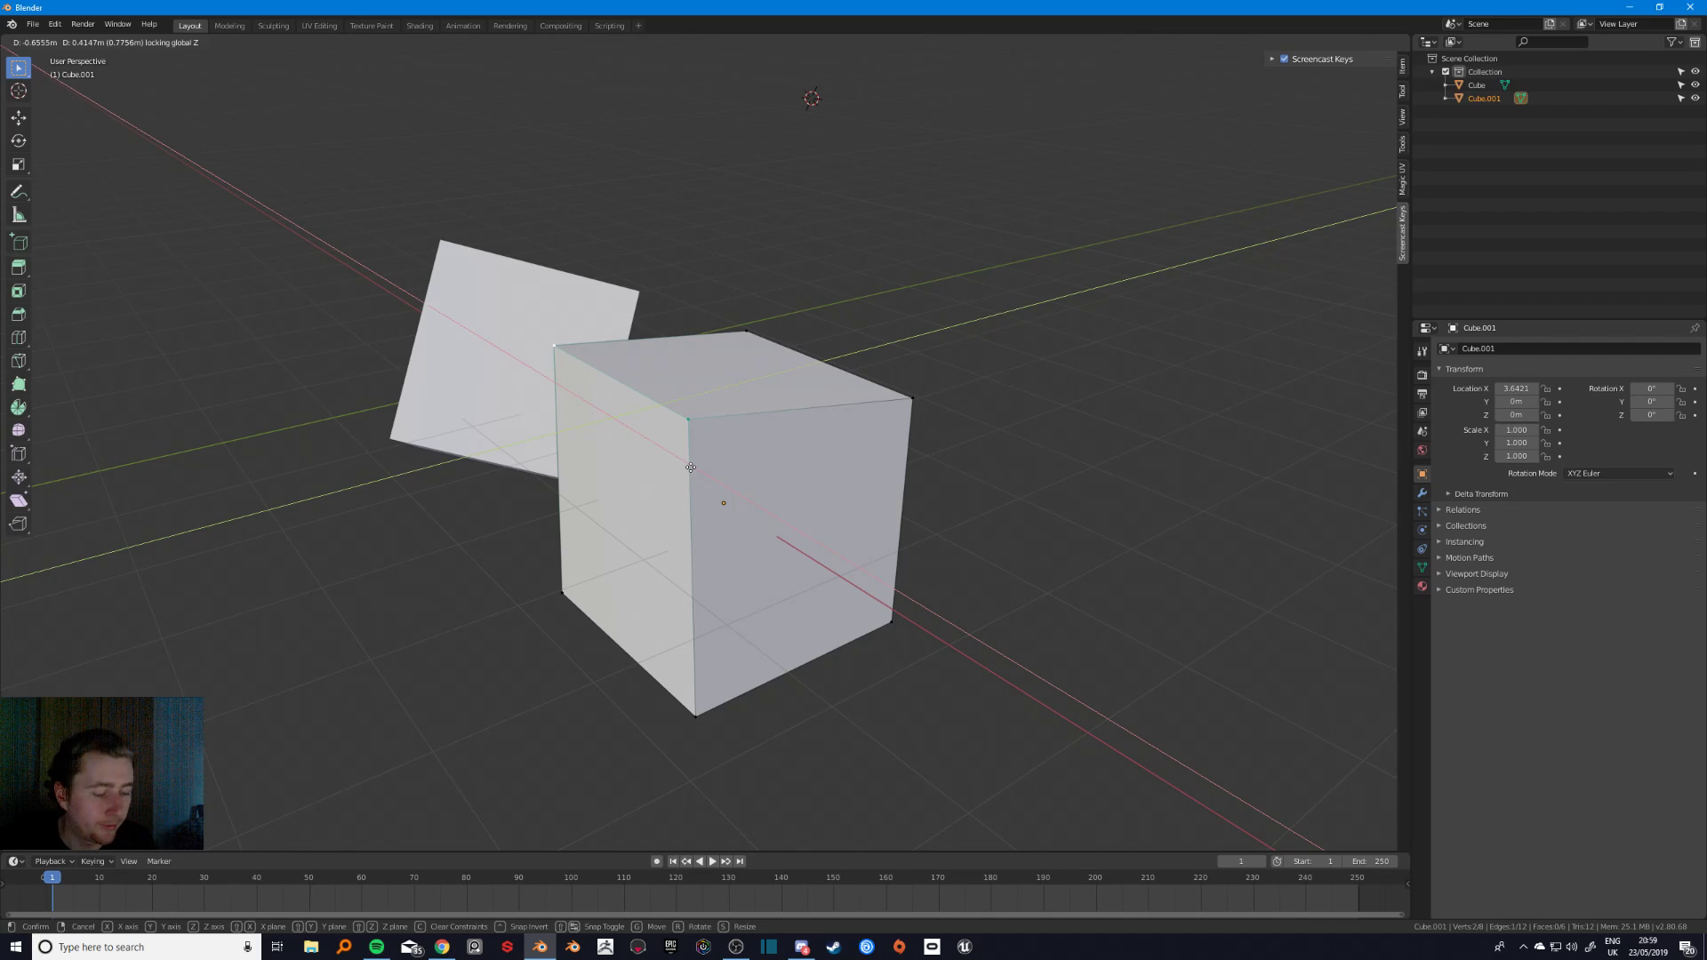
pyautogui.hotkey('shift', 'y')
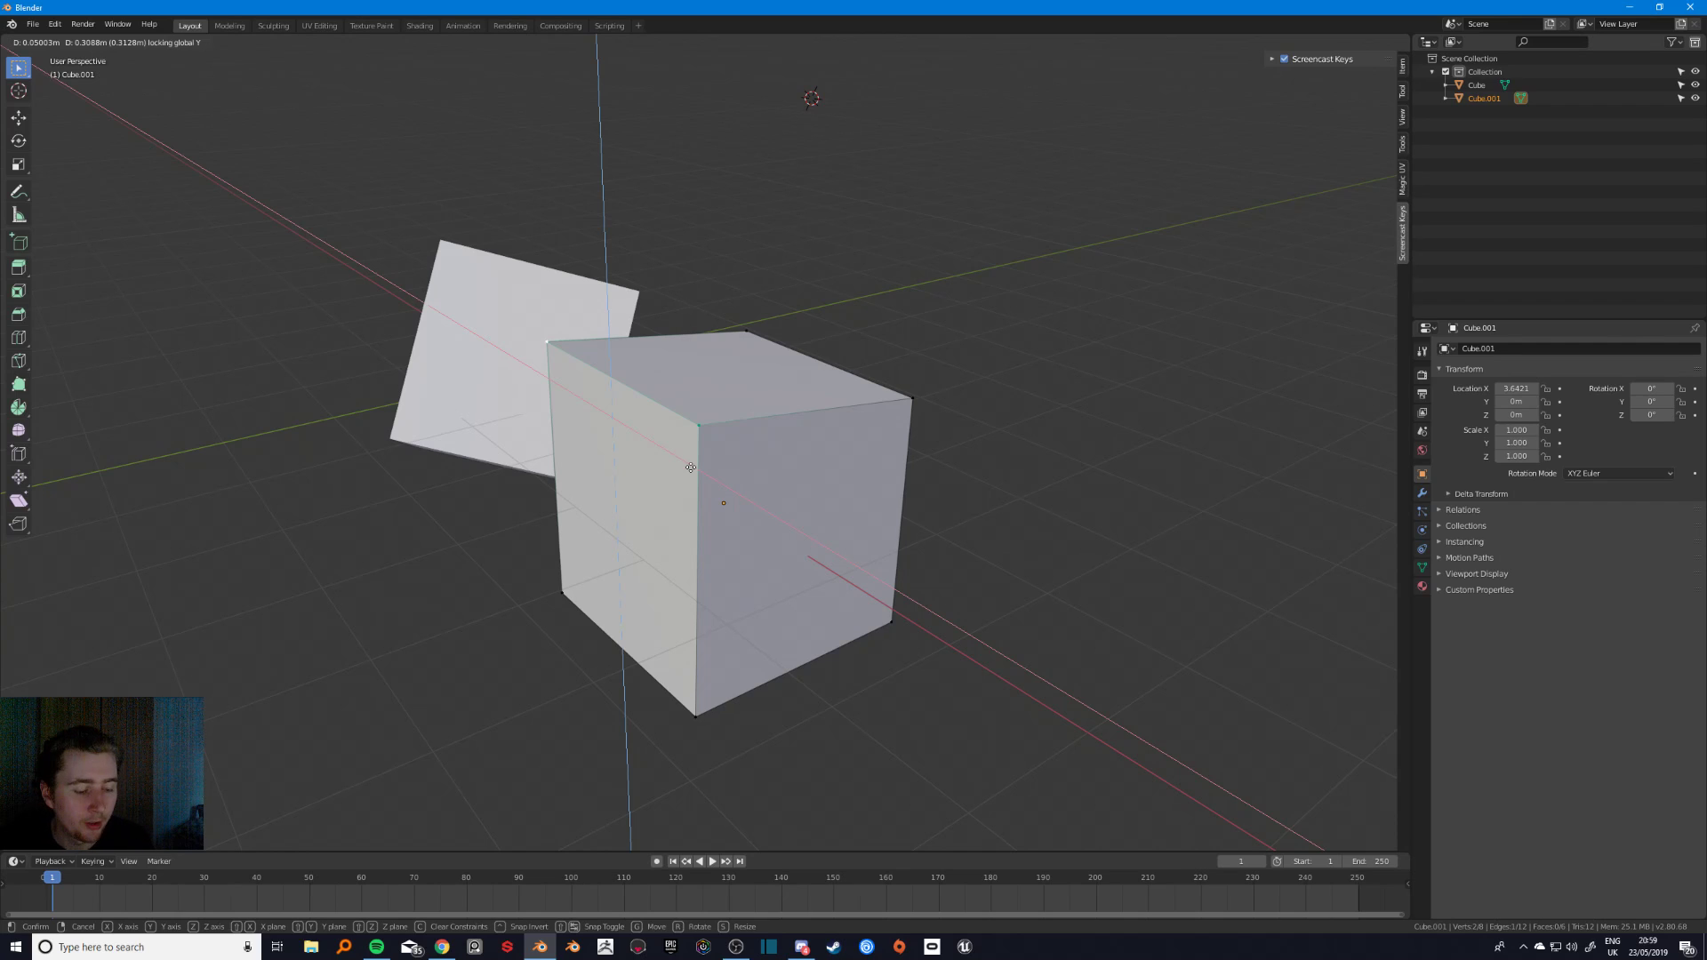
pyautogui.hotkey('shift', 'x')
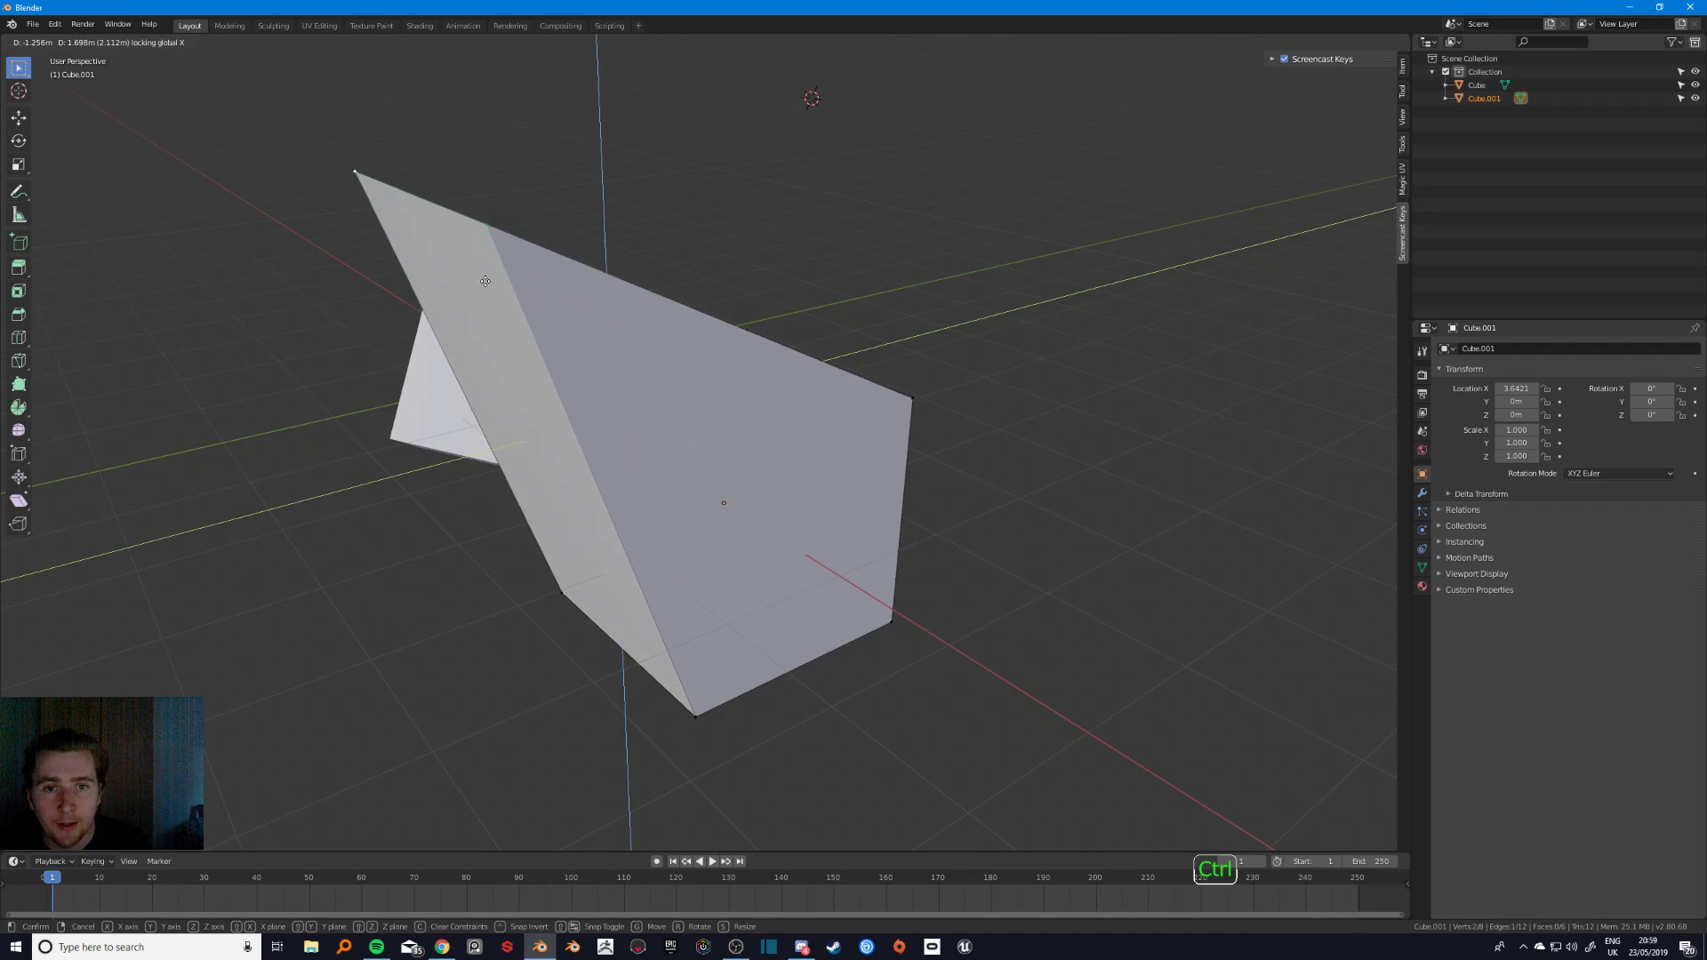
pyautogui.keyDown('ctrl'); pyautogui.click(462, 298); pyautogui.keyUp('ctrl')
# - Inspect the snapped edge from another angle and undo the X-locked move
pyautogui.scroll(-2, 693, 282)
pyautogui.moveTo(463, 299); pyautogui.dragTo(768, 459, button='middle')
pyautogui.press('Tab')
pyautogui.press('Tab')
pyautogui.hotkey('ctrl', 'z')
pyautogui.hotkey('ctrl', 'z')
pyautogui.hotkey('ctrl', 'z')
pyautogui.hotkey('ctrl', 'z')
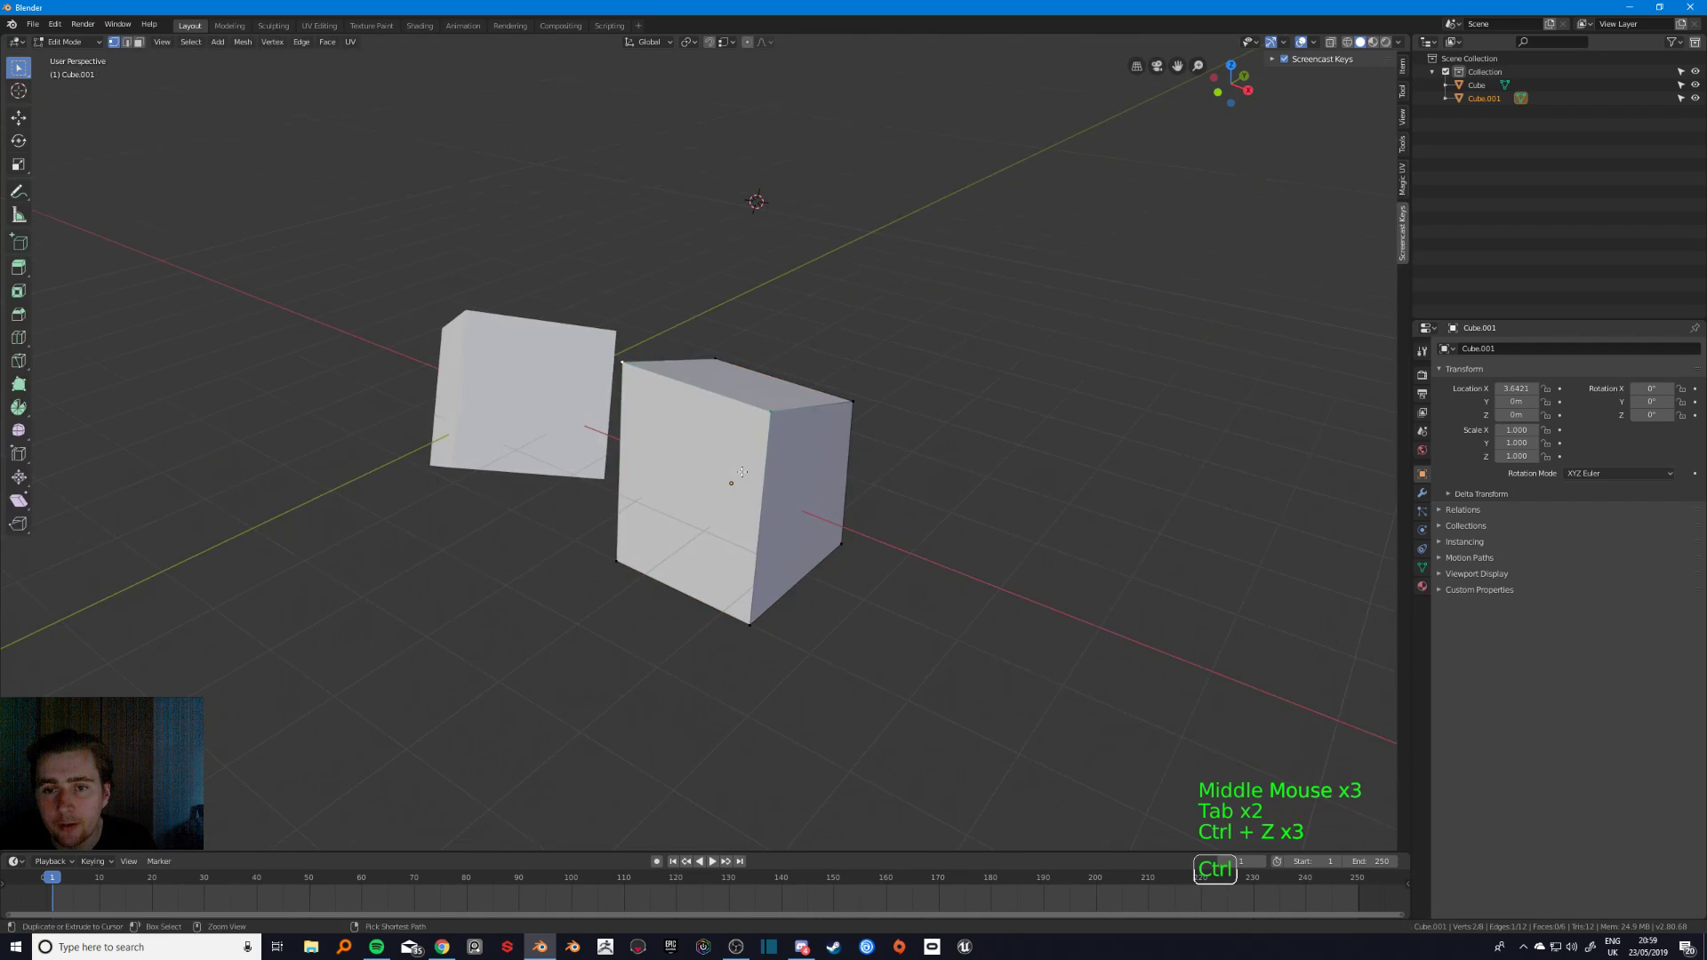
# - Select the copy's whole mesh, return to Object Mode and rotate the copy about -34° around global Z
pyautogui.press('a')
pyautogui.press('Tab')
pyautogui.moveTo(740, 471); pyautogui.dragTo(747, 524, button='middle')
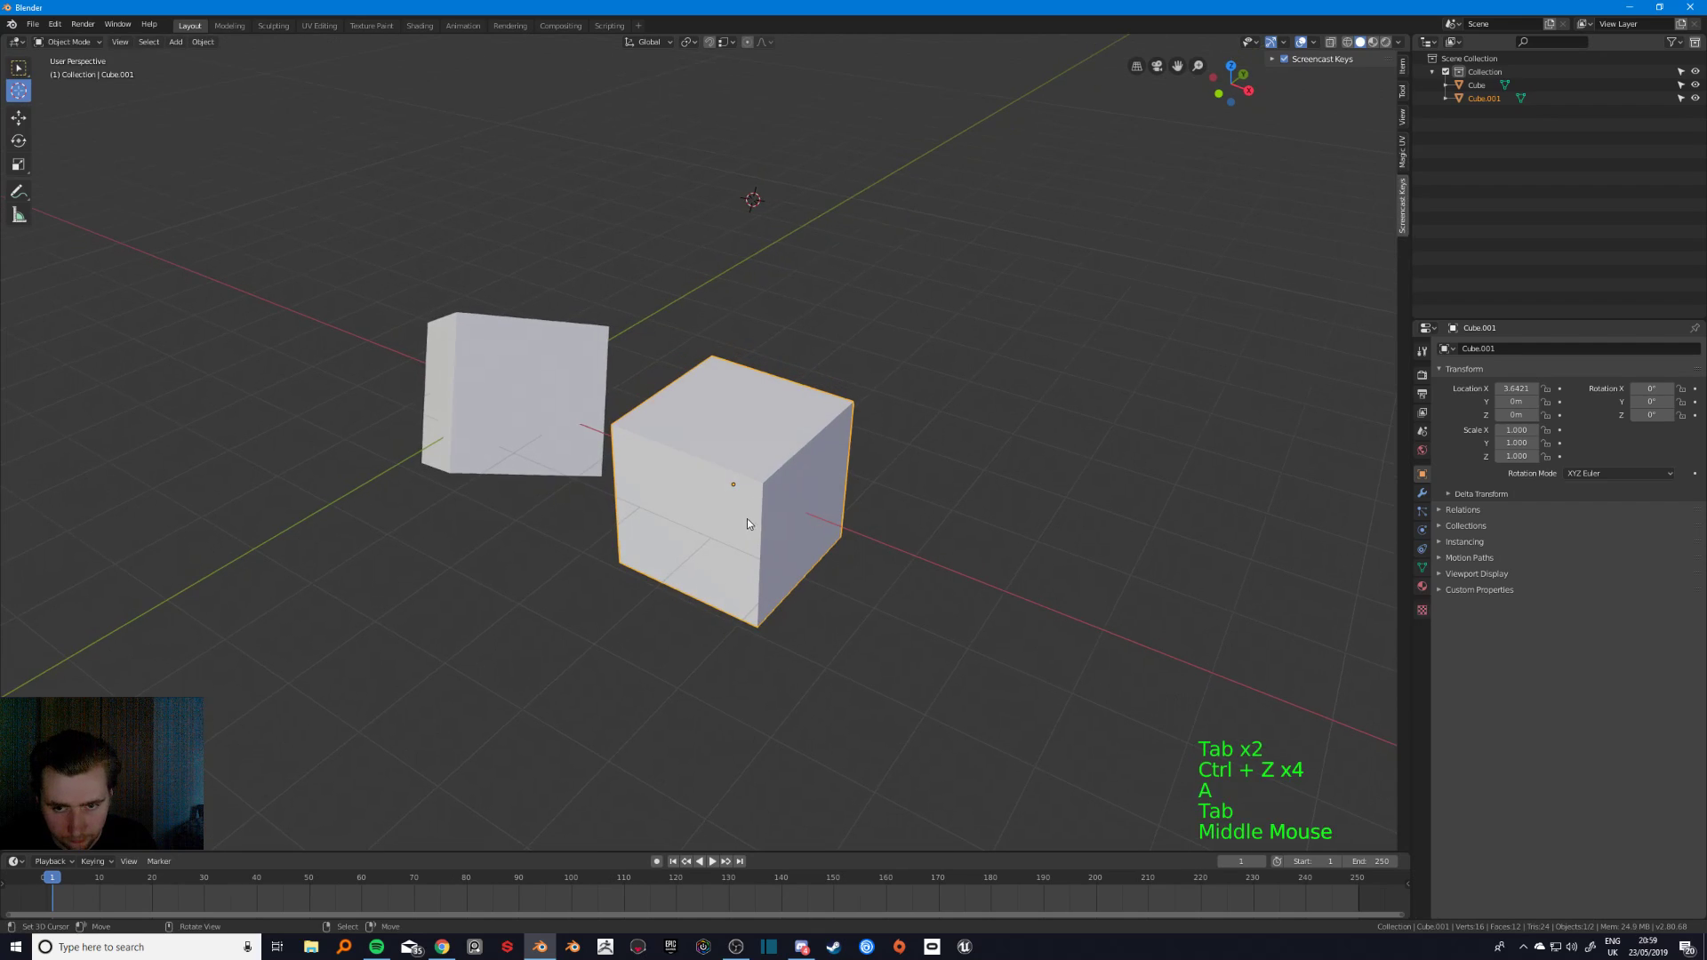
pyautogui.press('r')
pyautogui.press('z')
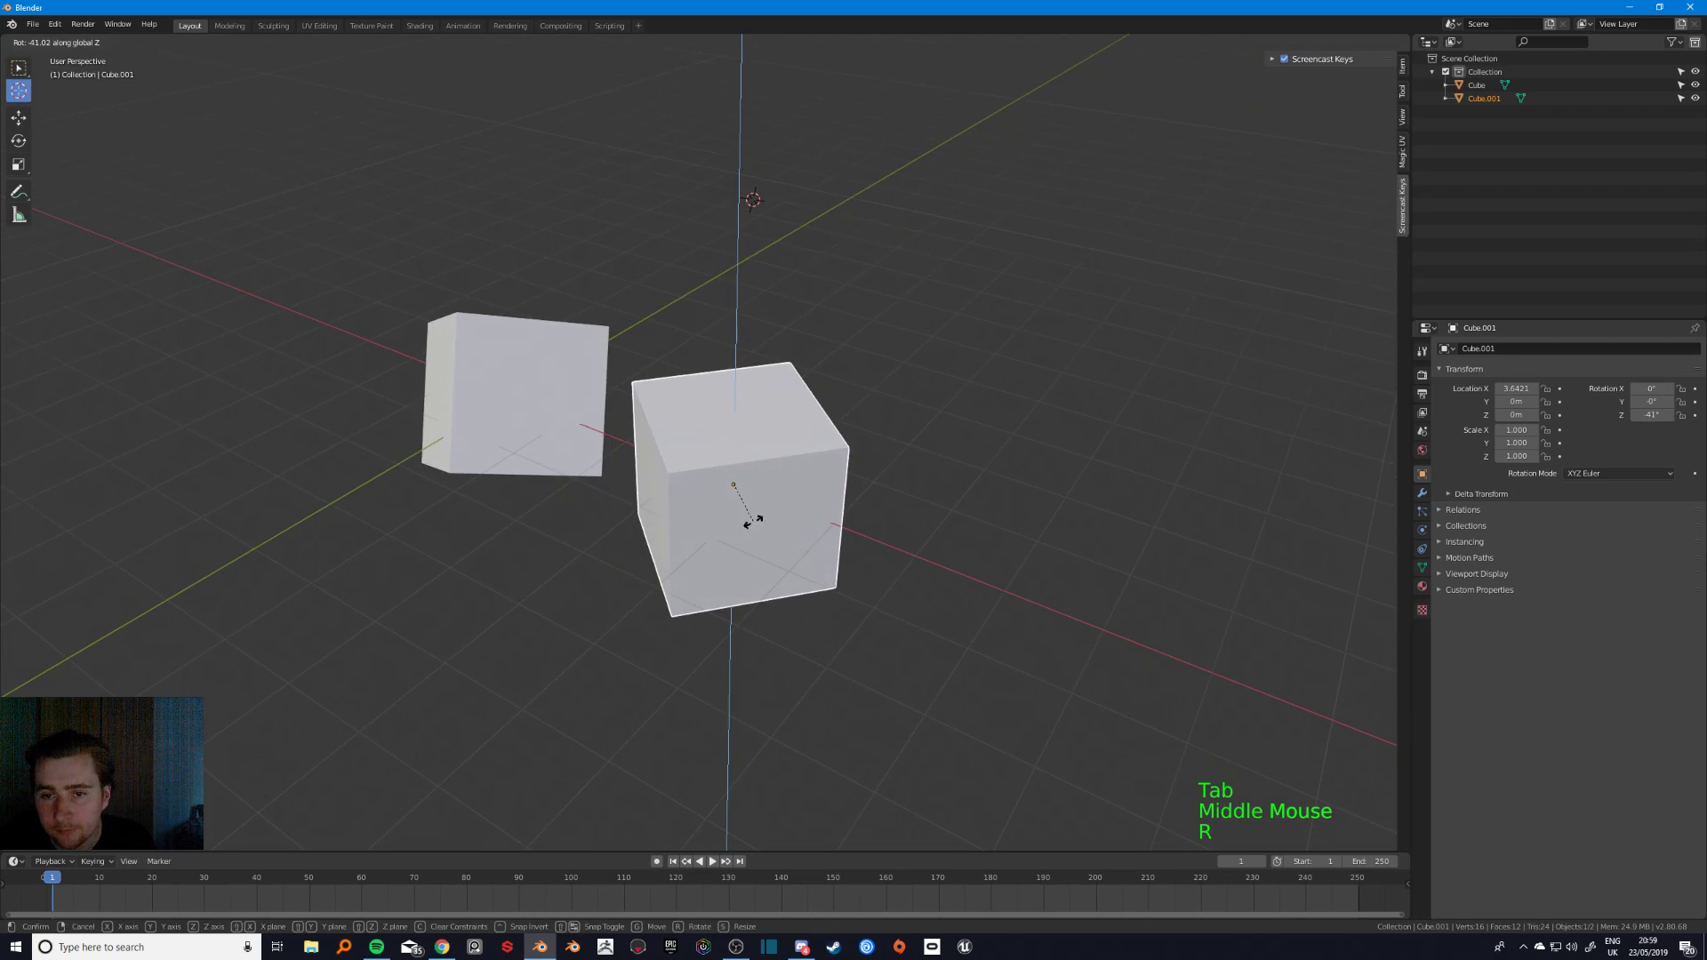
pyautogui.click(761, 528)
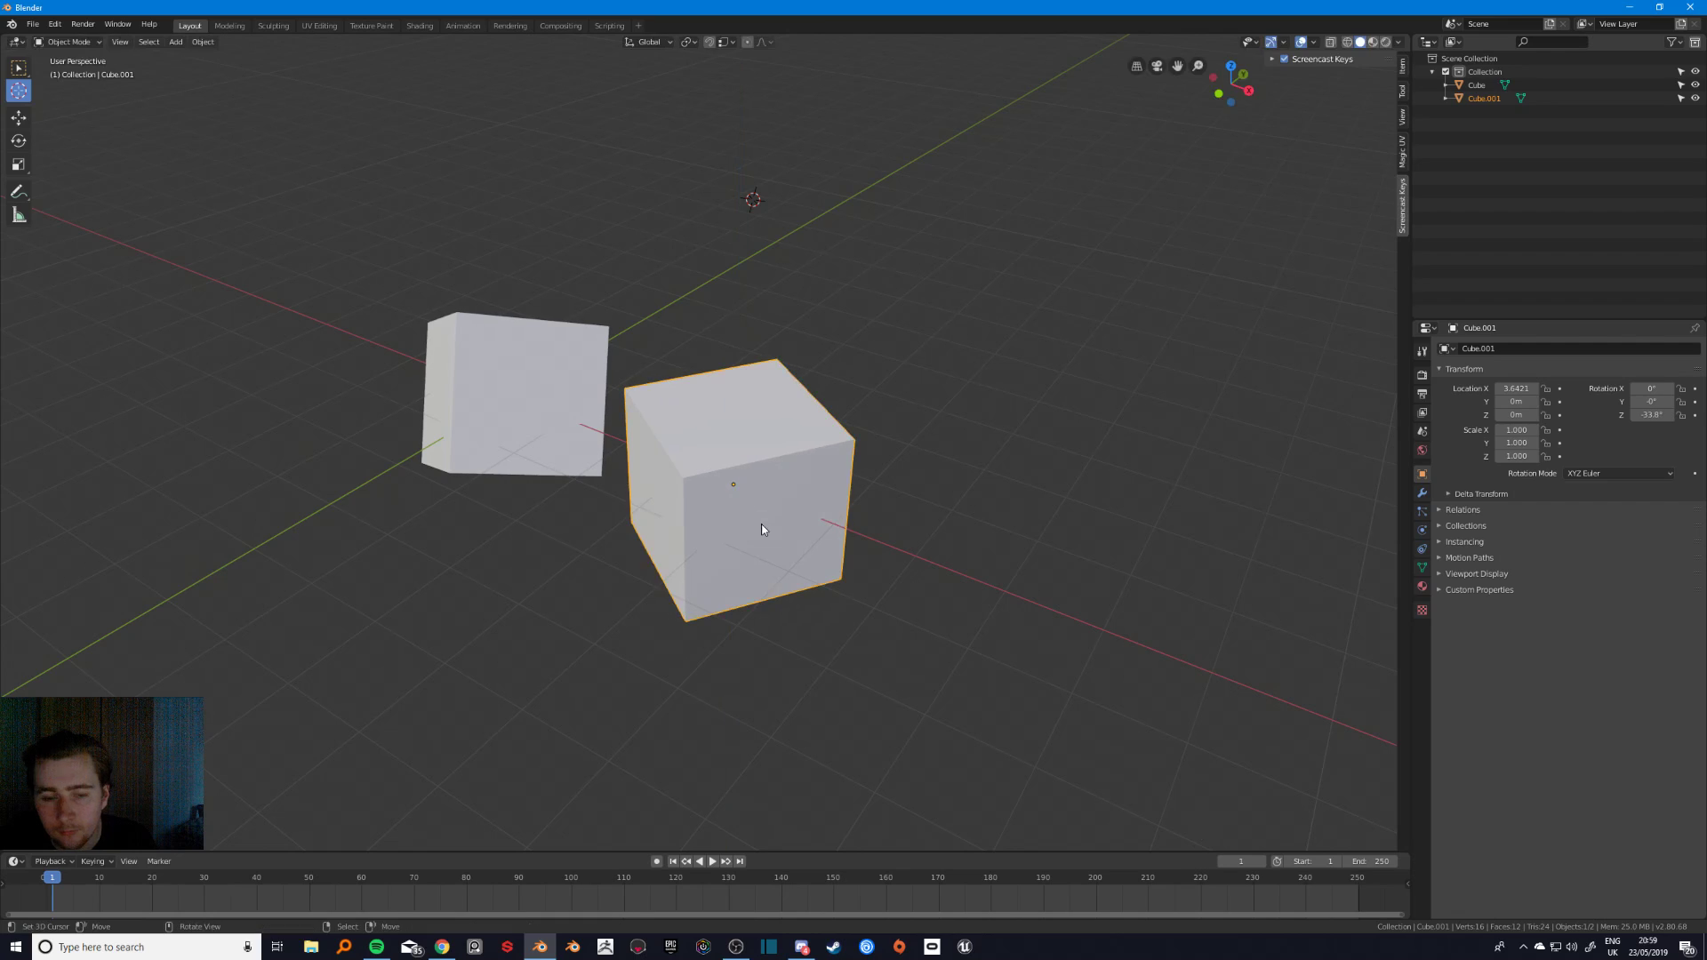
# - Move the copy with global Z locked to about X 3.32 m, Y -1.93 m
pyautogui.press('g')
pyautogui.hotkey('shift', 'z')
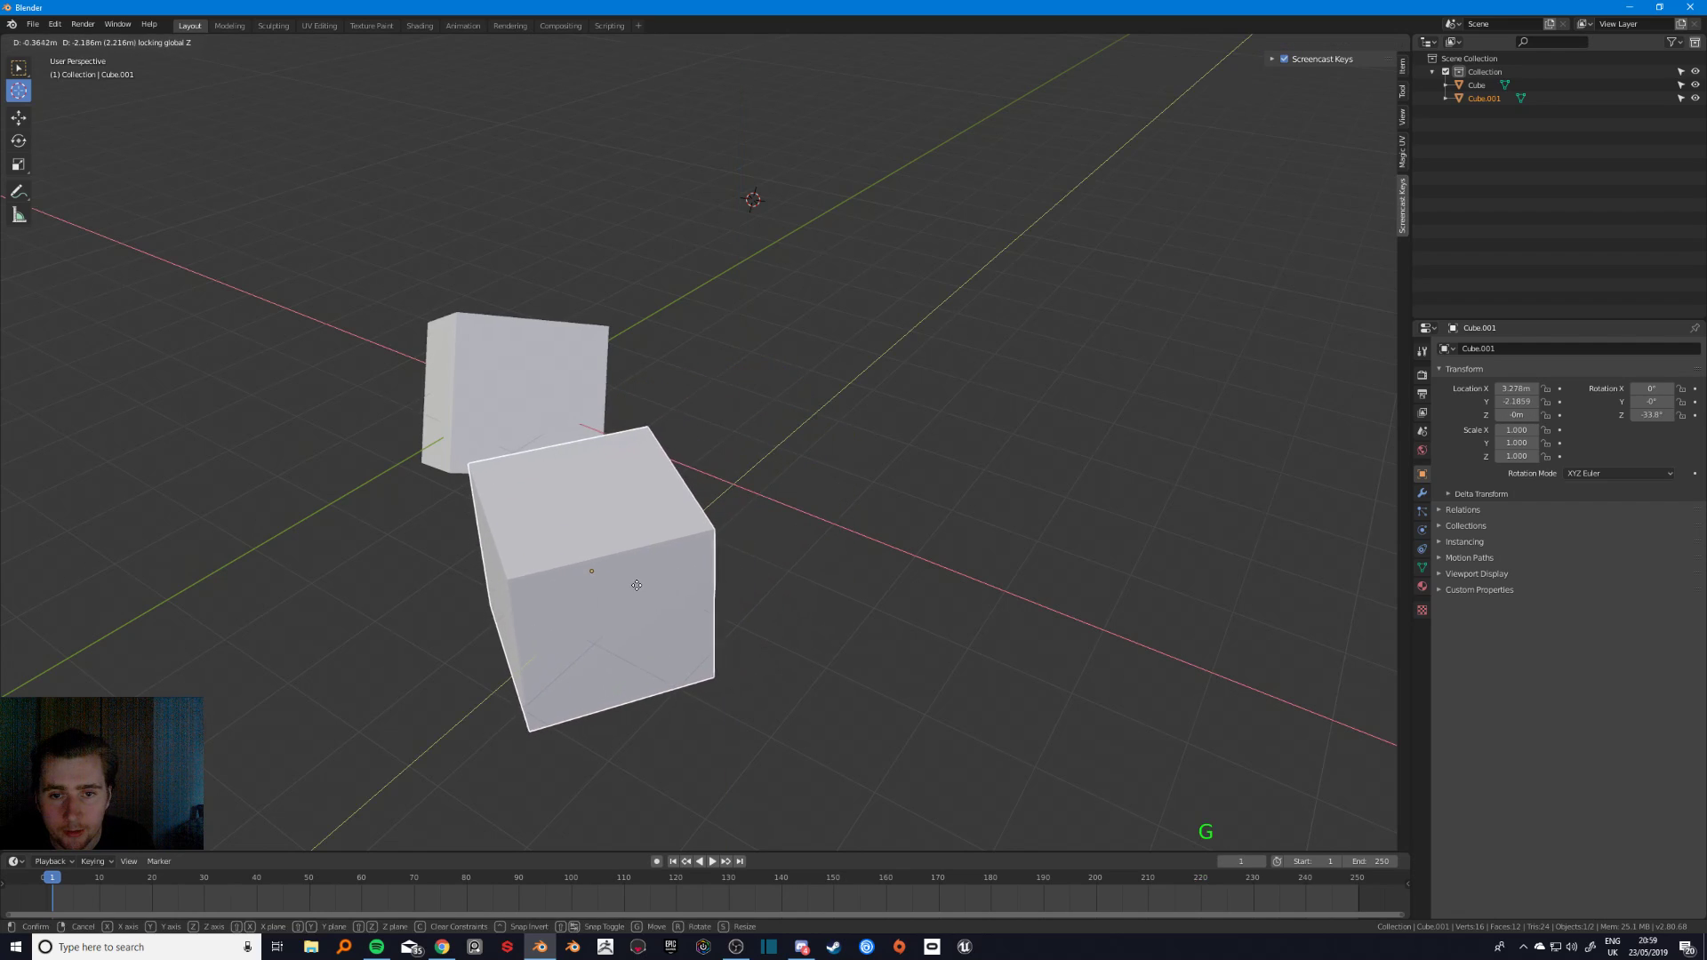
pyautogui.click(654, 573)
pyautogui.moveTo(653, 572); pyautogui.dragTo(600, 531, button='middle')
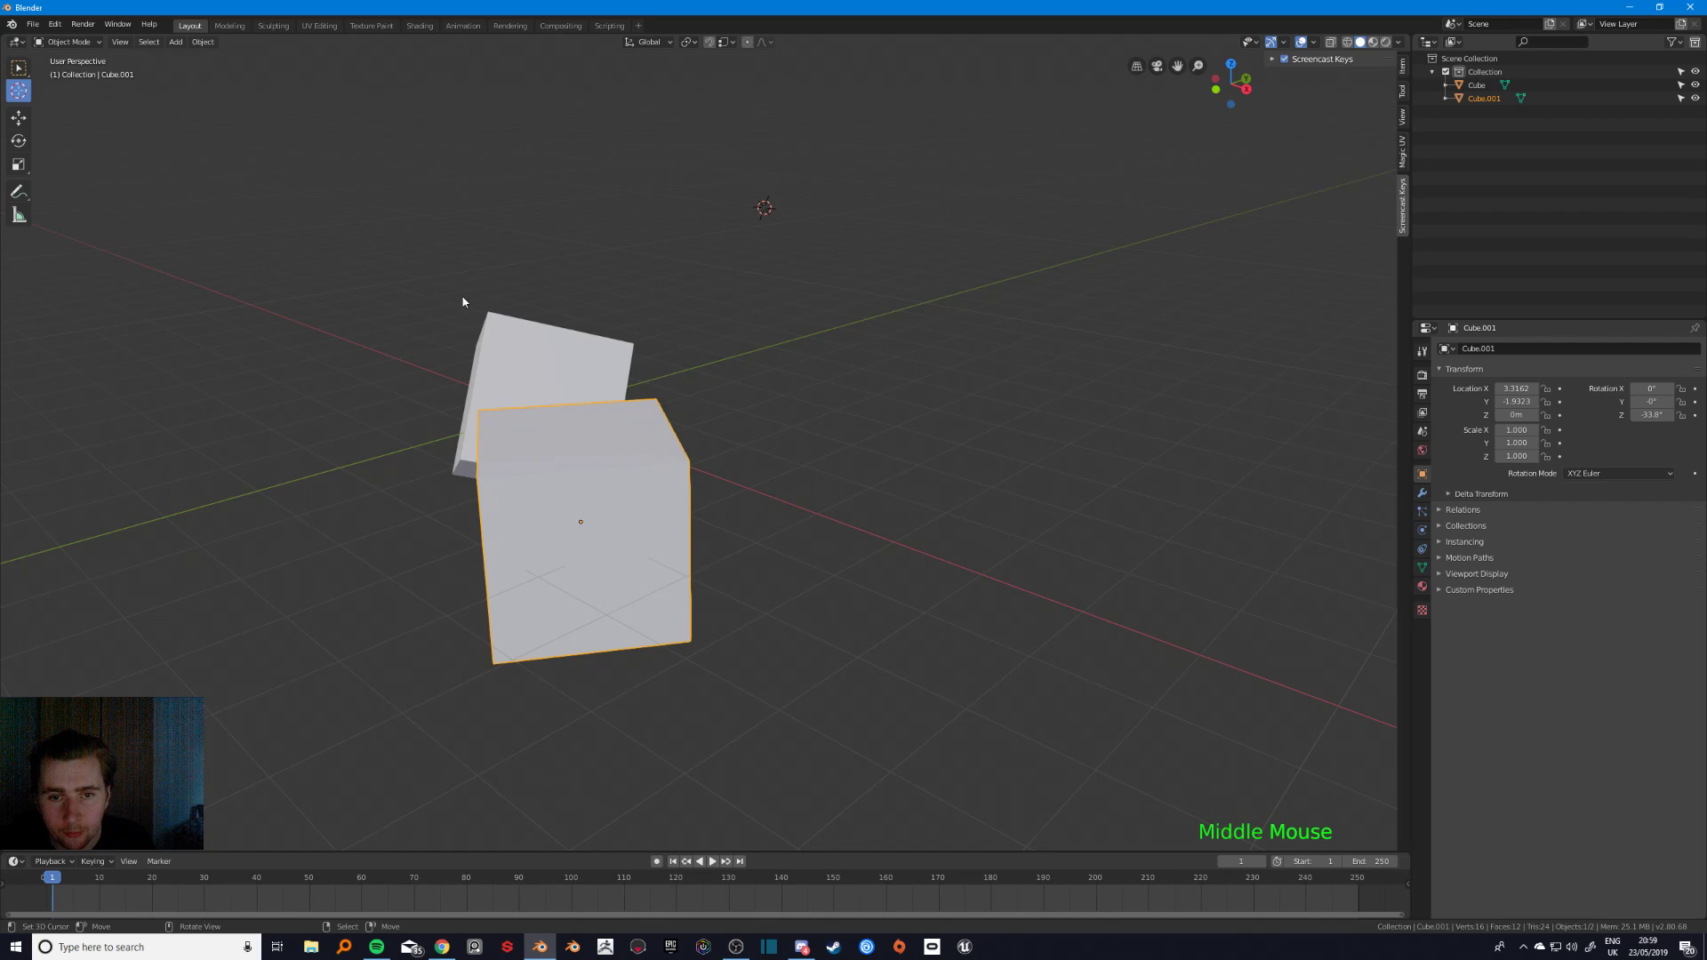
pyautogui.moveTo(483, 387); pyautogui.dragTo(739, 487, button='middle')
# - Enter Edit Mode with face selection and select the rotated copy's side face facing away from the tilted cube
pyautogui.press('Tab')
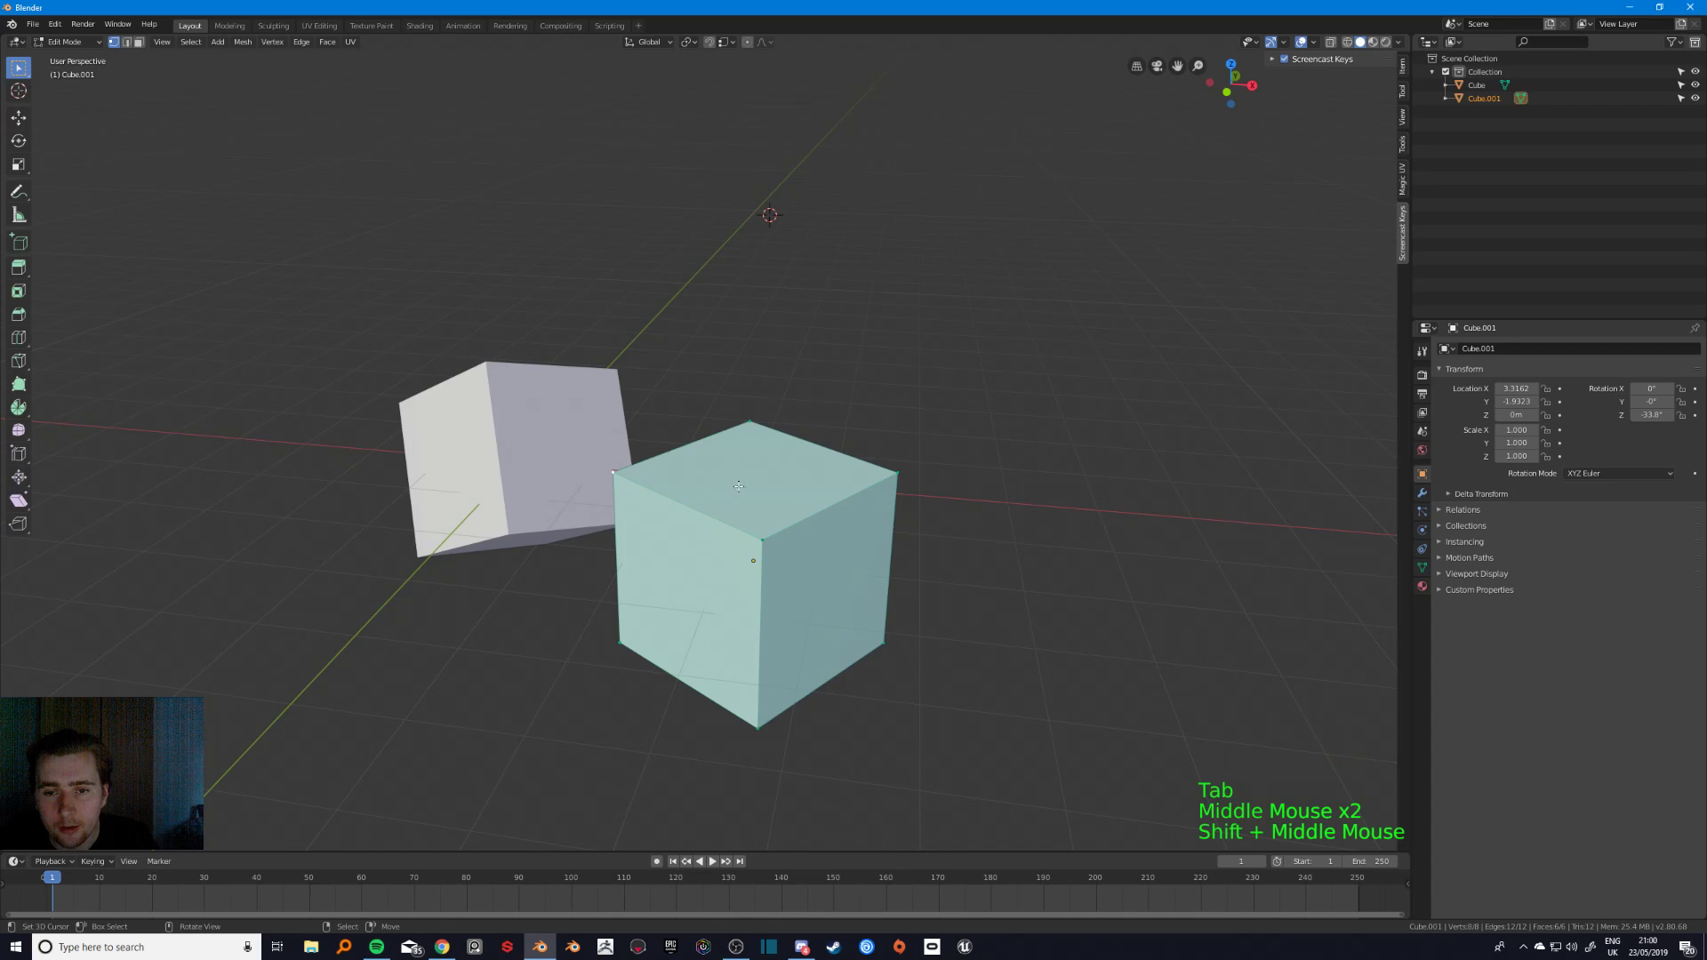
pyautogui.press('3')
pyautogui.rightClick(884, 578)
pyautogui.keyDown('shift'); pyautogui.moveTo(885, 578); pyautogui.dragTo(820, 576, button='middle'); pyautogui.keyUp('shift')
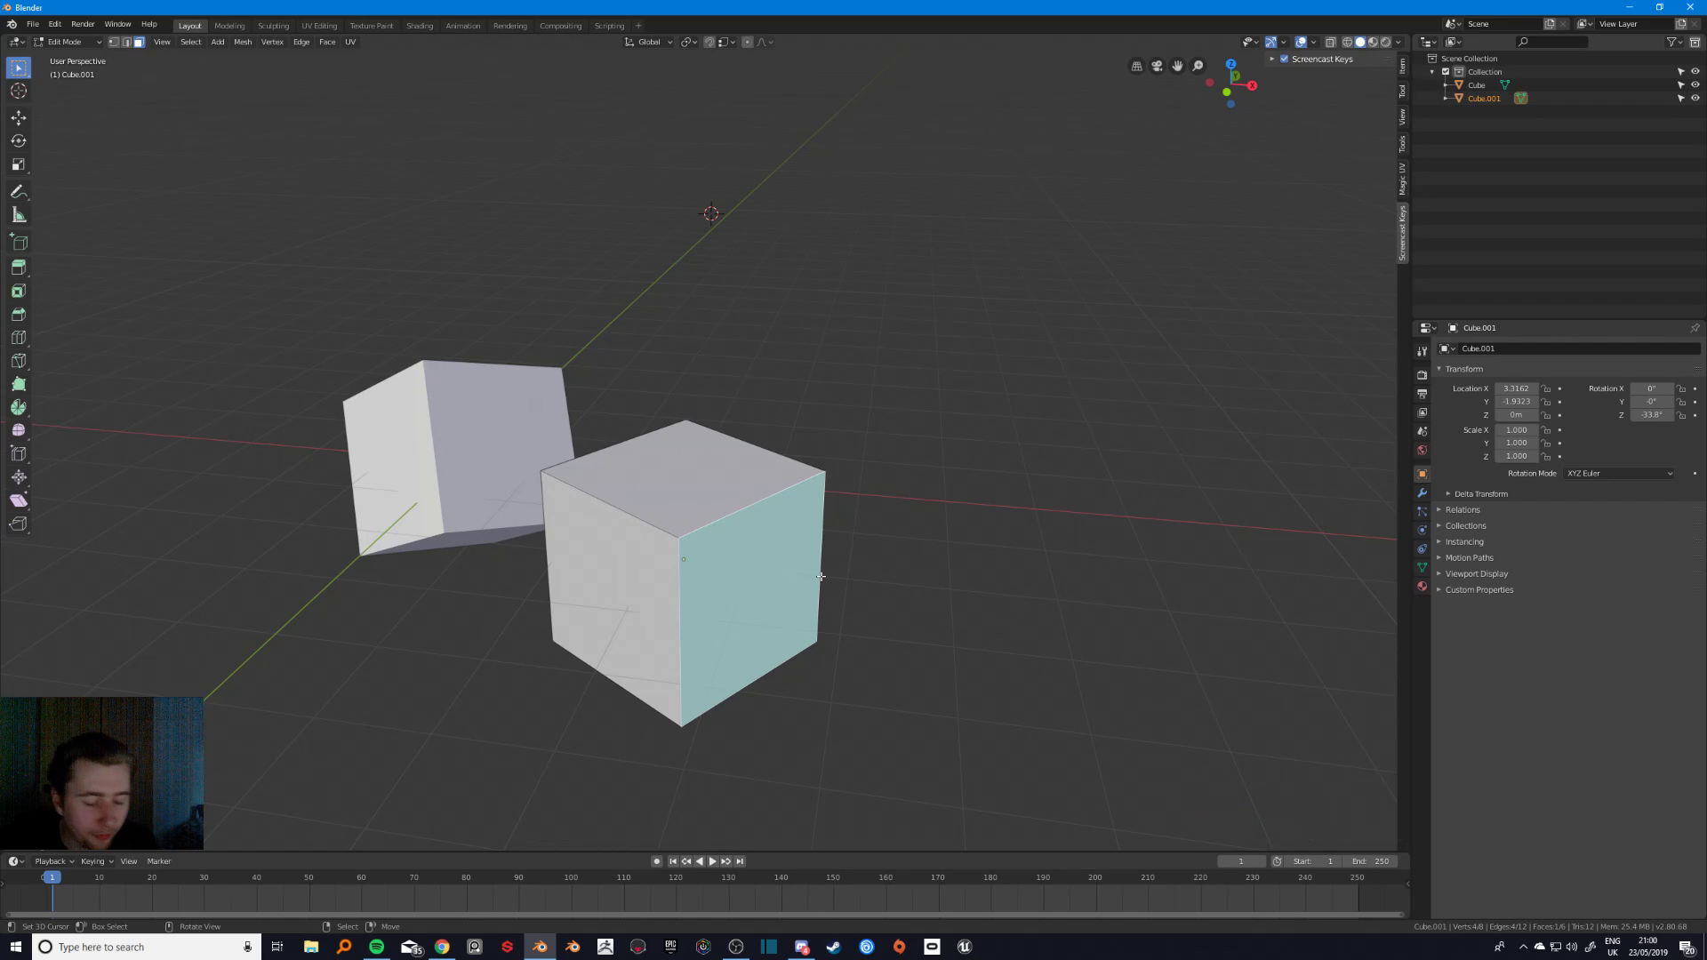
# - Activate the Move tool and set the transform orientation to Local
pyautogui.click(18, 118)
pyautogui.moveTo(787, 595); pyautogui.dragTo(653, 586, button='middle')
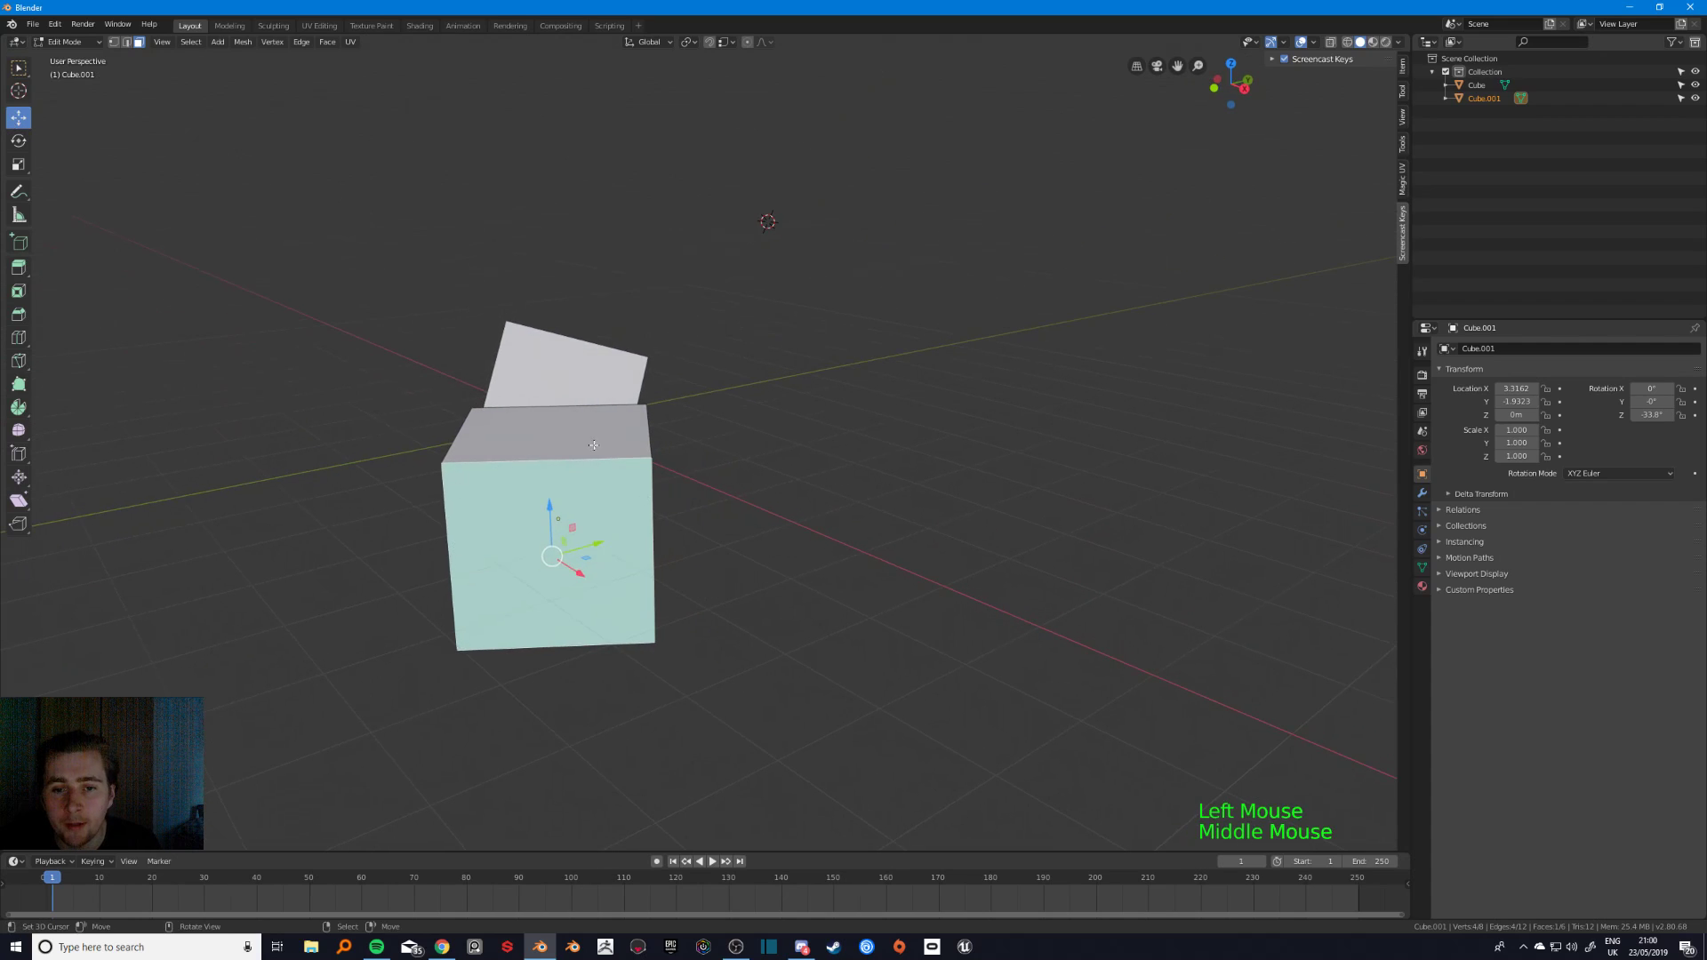
pyautogui.click(651, 42)
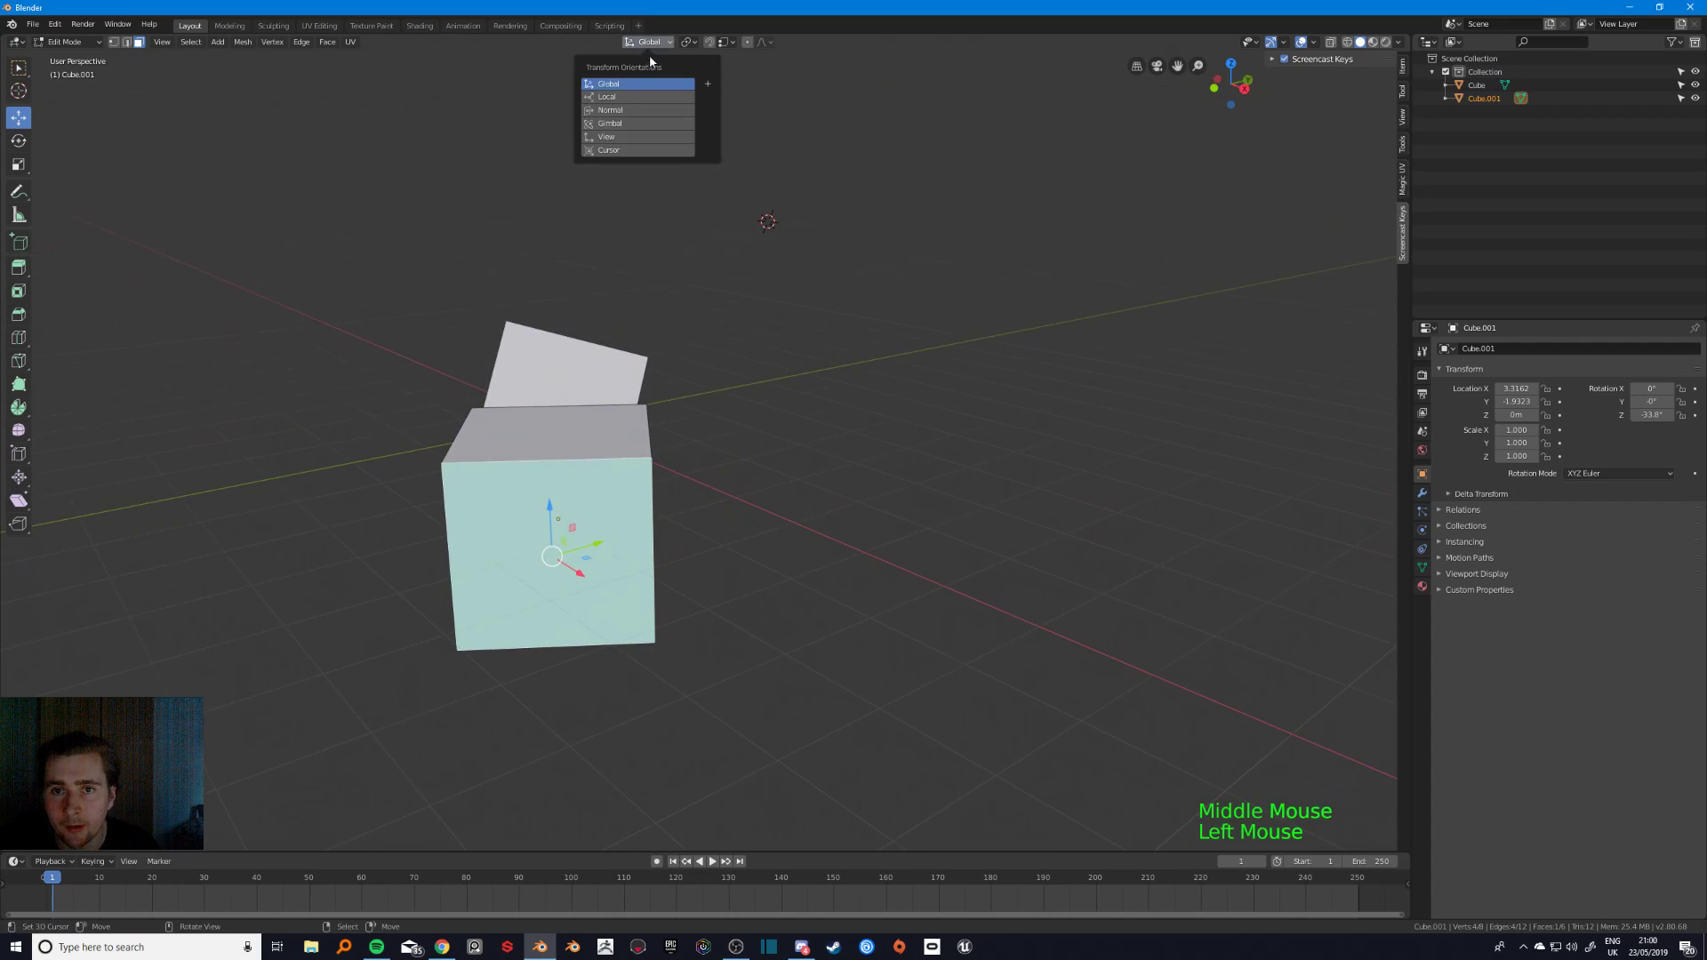
pyautogui.click(607, 97)
pyautogui.scroll(2, 645, 516)
pyautogui.moveTo(613, 498); pyautogui.dragTo(646, 516, button='middle')
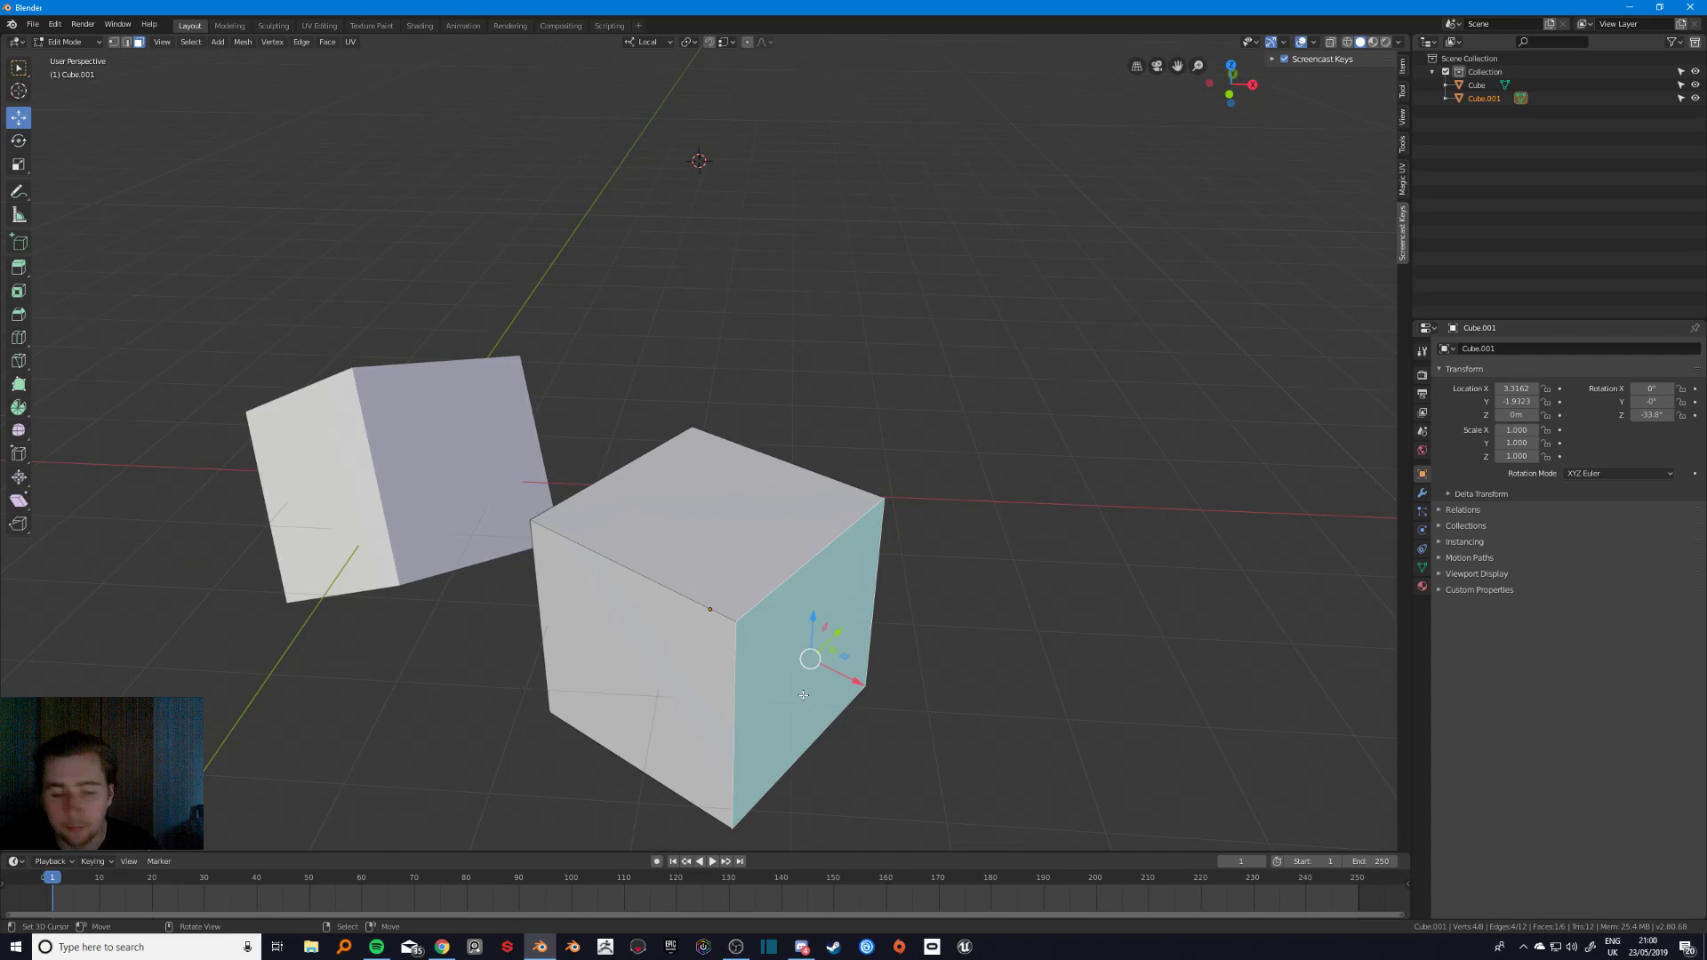
# - Select the copy's front top edge in edge mode and move it along local Y and Z to the tilted cube's upper corner
pyautogui.press('2')
pyautogui.rightClick(729, 608)
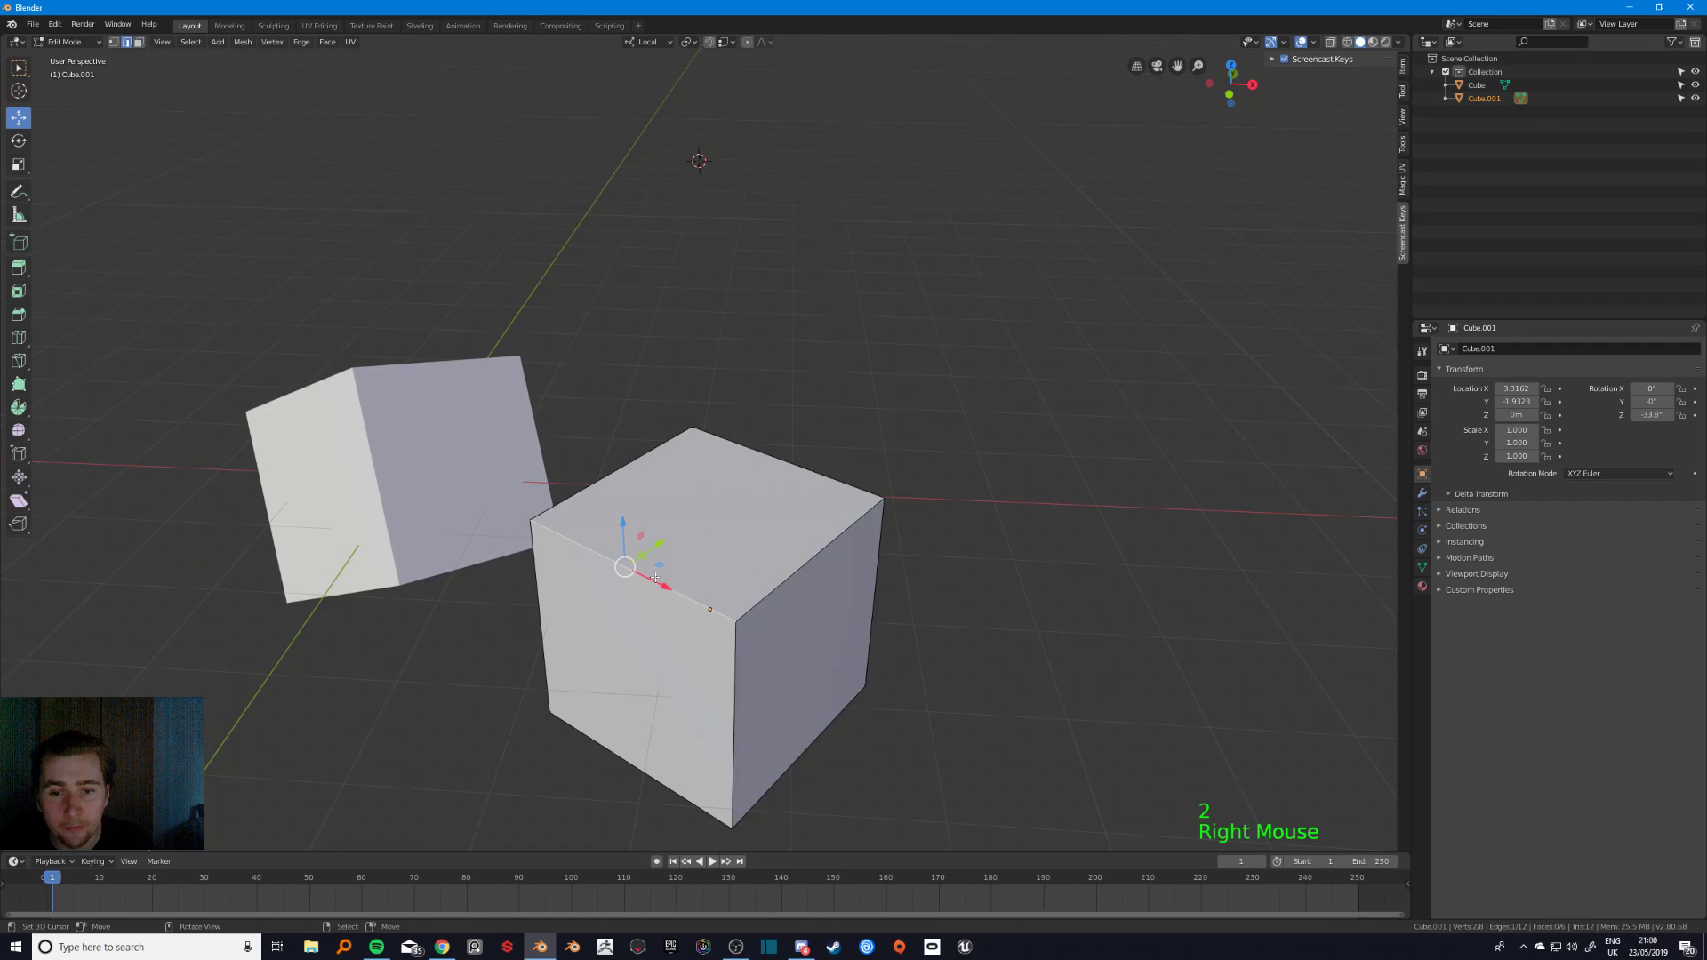
pyautogui.moveTo(657, 543); pyautogui.dragTo(352, 367)
pyautogui.moveTo(711, 555); pyautogui.dragTo(578, 418, button='middle')
pyautogui.moveTo(578, 418); pyautogui.dragTo(506, 362, button='middle')
pyautogui.moveTo(499, 353); pyautogui.dragTo(498, 286)
# - Select one of the copy's bottom edges, move it outward along local Y, deselect everything and return to Object Mode
pyautogui.moveTo(496, 556)
pyautogui.mouseDown(button='middle')
pyautogui.moveTo(538, 567)
pyautogui.moveTo(506, 569)
pyautogui.mouseUp(button='middle')
pyautogui.rightClick(495, 664)
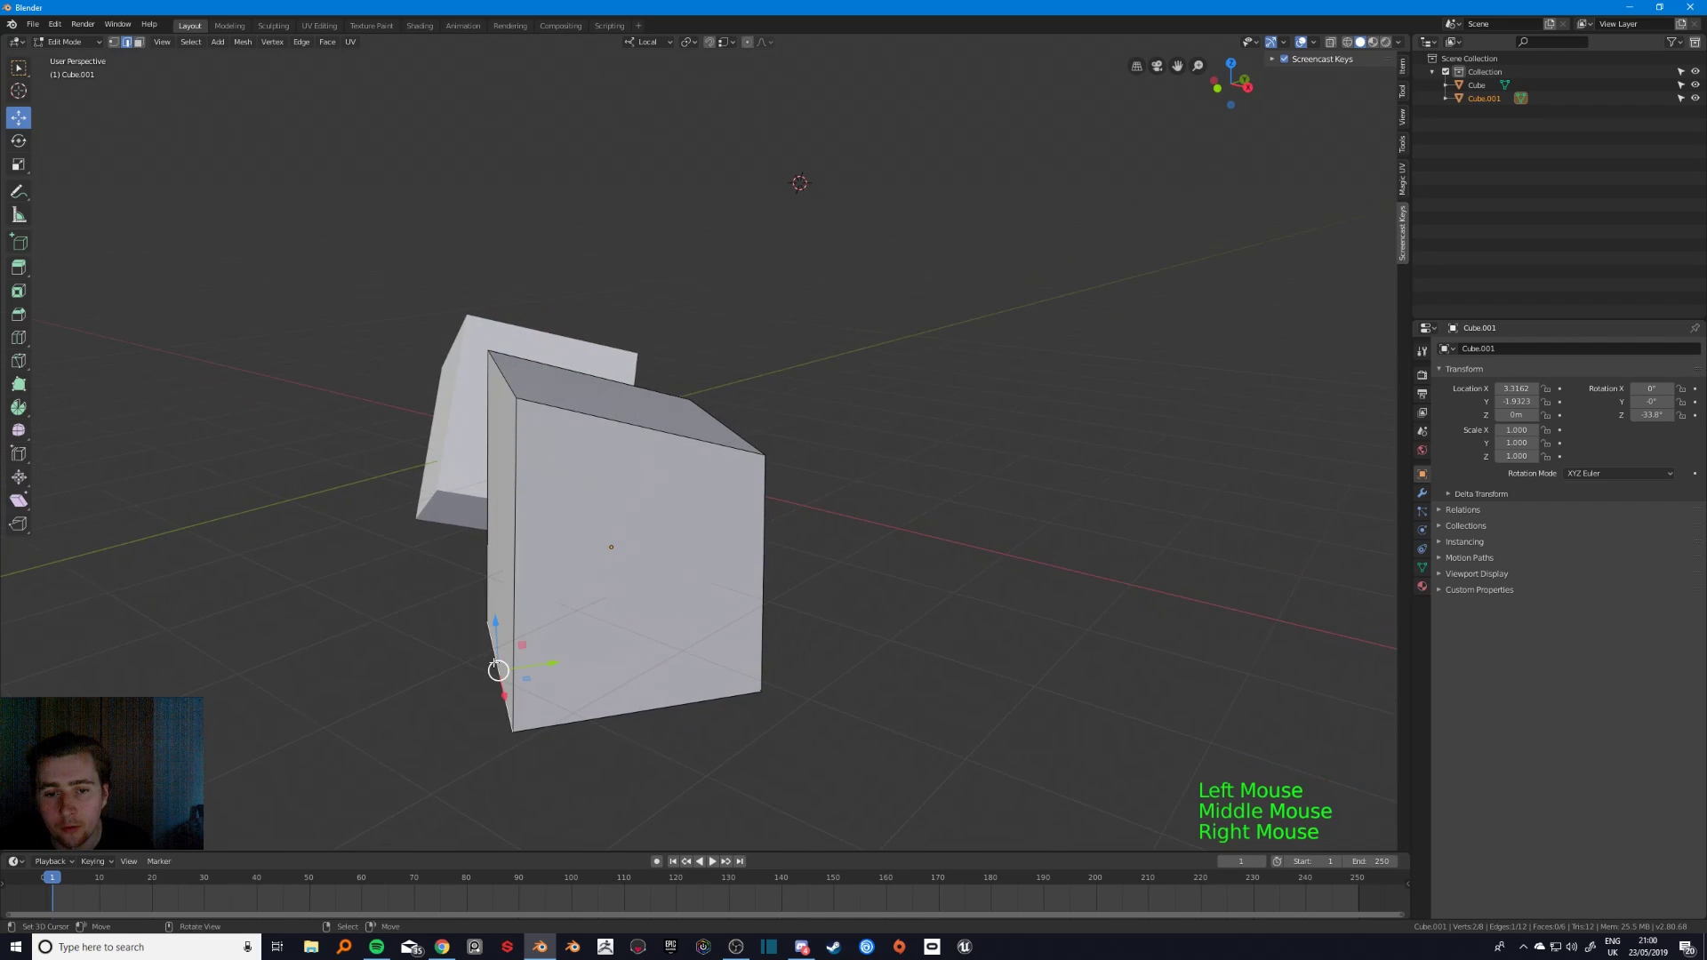
pyautogui.moveTo(542, 660); pyautogui.dragTo(449, 662)
pyautogui.press('a')
pyautogui.press('a')
pyautogui.press('a')
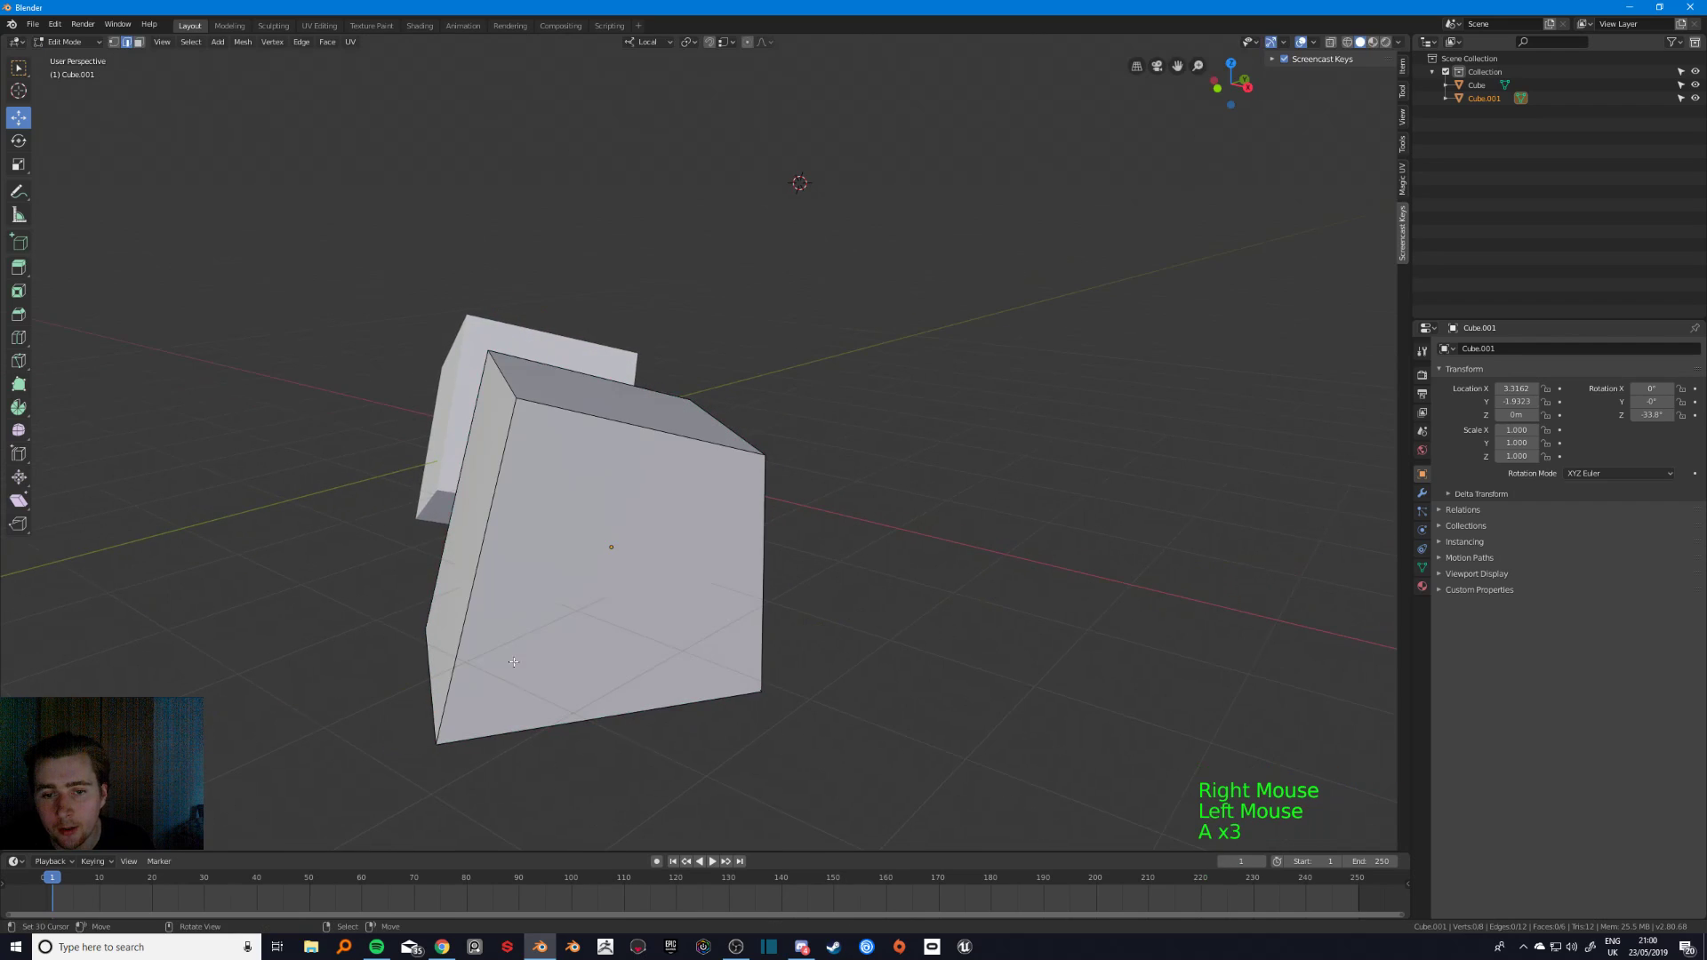
pyautogui.moveTo(449, 622); pyautogui.dragTo(622, 658, button='middle')
pyautogui.keyDown('shift'); pyautogui.moveTo(623, 658); pyautogui.dragTo(601, 611, button='middle'); pyautogui.keyUp('shift')
pyautogui.press('Tab')
pyautogui.scroll(-2, 675, 681)
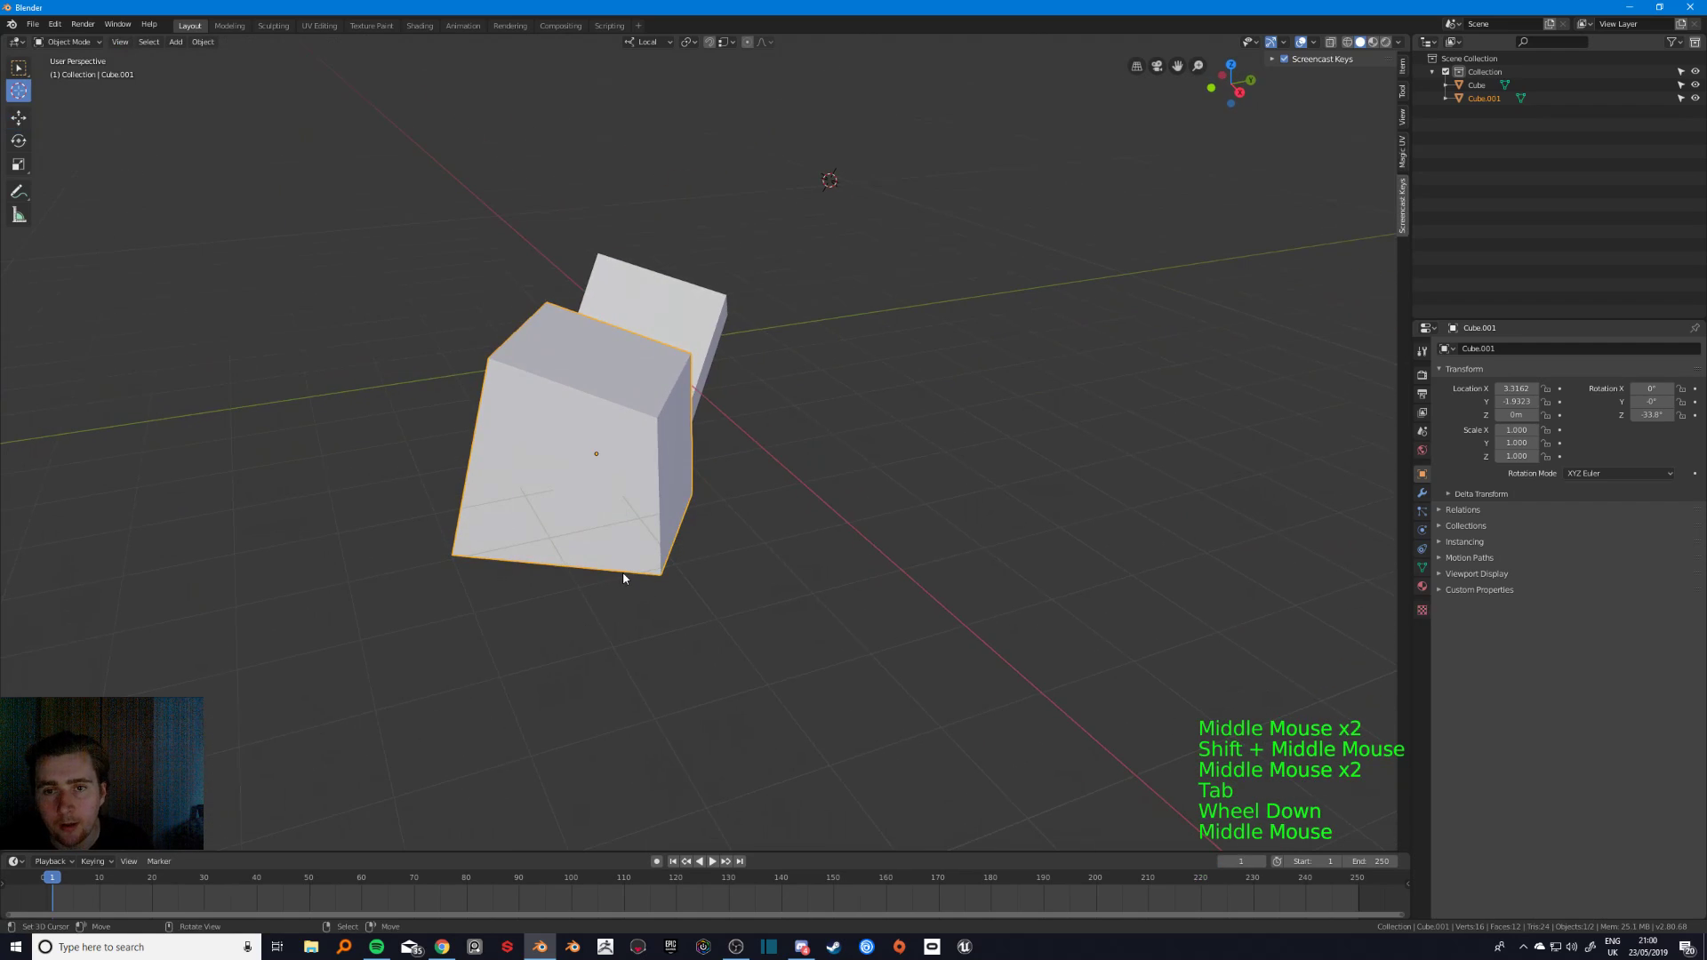
# - Undo the edge moves, the Local orientation, and the copy's move and rotation, back to the unrotated copy in Object Mode
pyautogui.hotkey('ctrl', 'z')
pyautogui.hotkey('ctrl', 'z')
pyautogui.hotkey('ctrl', 'z')
pyautogui.hotkey('ctrl', 'z')
pyautogui.hotkey('ctrl', 'z')
pyautogui.hotkey('ctrl', 'z')
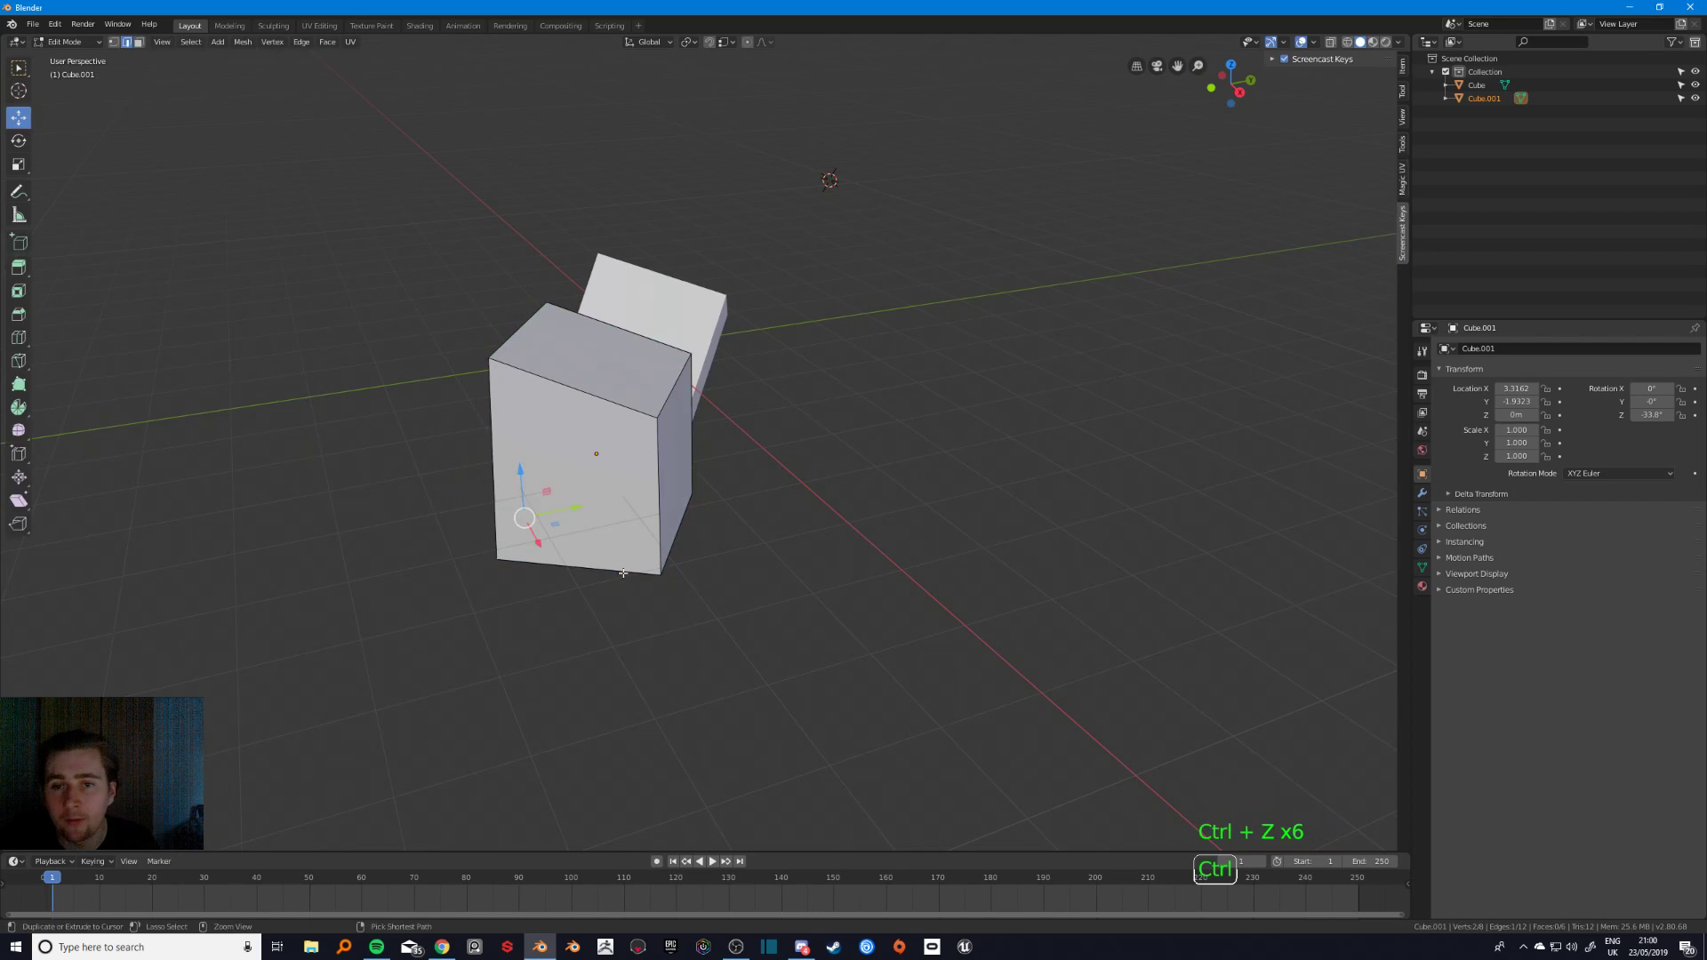
pyautogui.hotkey('ctrl', 'z')
pyautogui.hotkey('ctrl', 'z')
pyautogui.hotkey('ctrl', 'z')
pyautogui.hotkey('ctrl', 'z')
pyautogui.hotkey('ctrl', 'z')
pyautogui.hotkey('ctrl', 'z')
pyautogui.hotkey('ctrl', 'z')
pyautogui.hotkey('ctrl', 'z')
pyautogui.hotkey('ctrl', 'z')
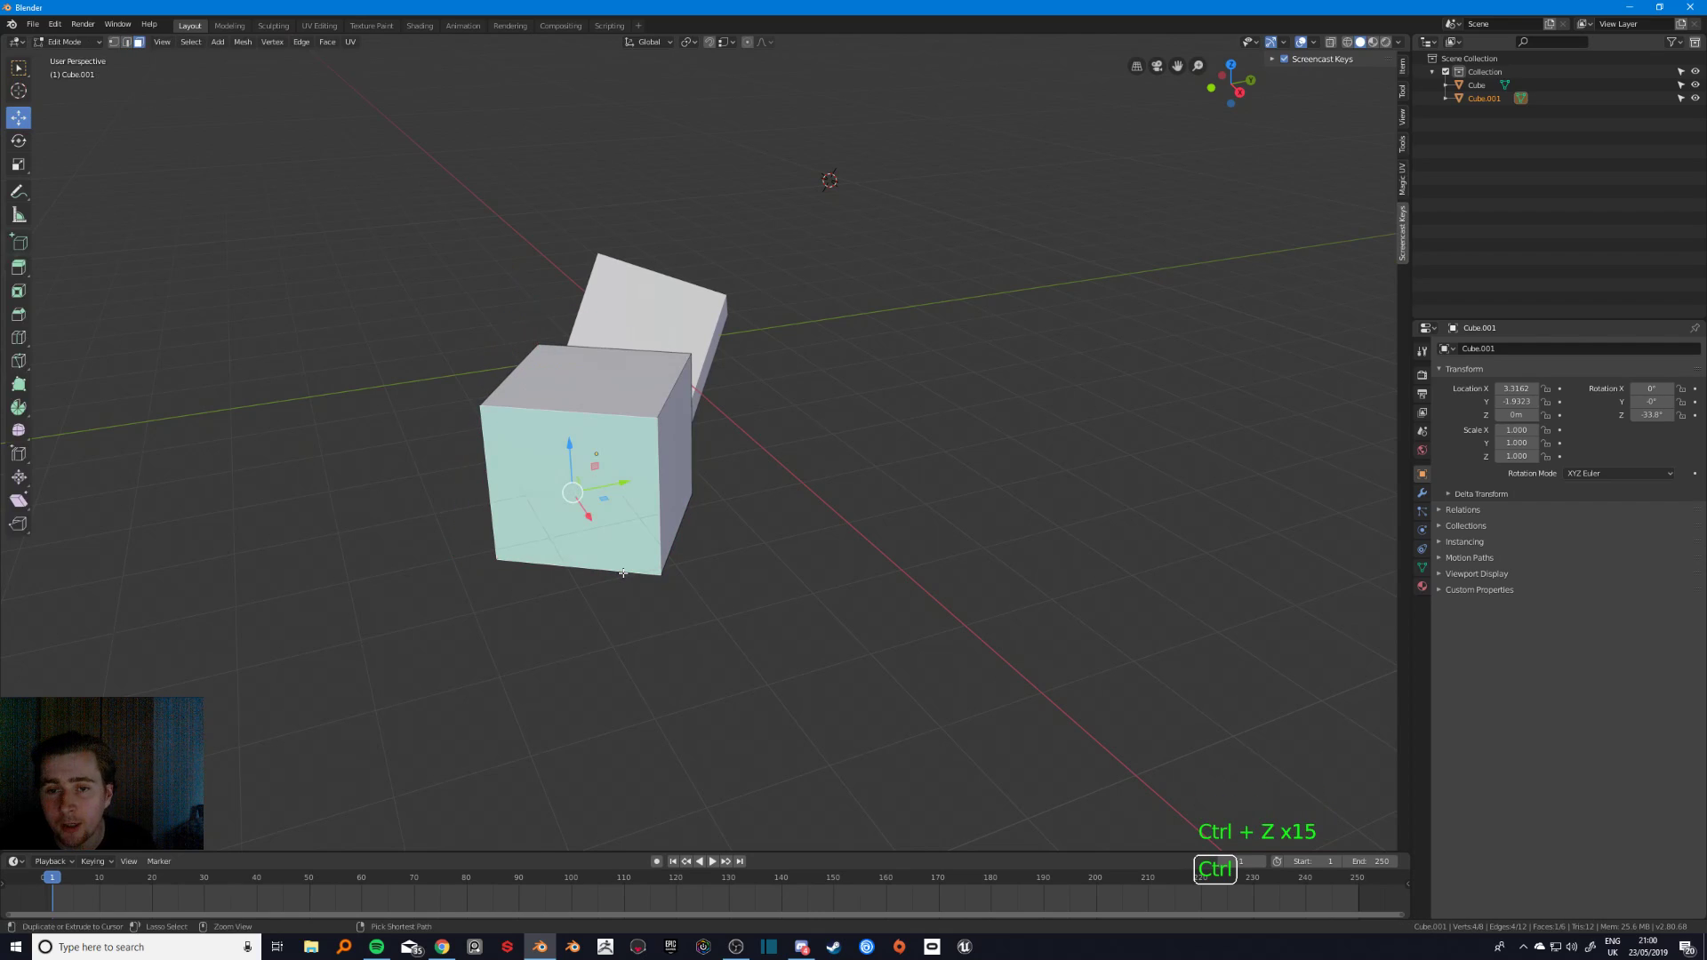
pyautogui.hotkey('ctrl', 'z')
pyautogui.hotkey('ctrl', 'z')
pyautogui.hotkey('ctrl', 'z')
pyautogui.hotkey('ctrl', 'z')
pyautogui.hotkey('ctrl', 'z')
pyautogui.hotkey('ctrl', 'z')
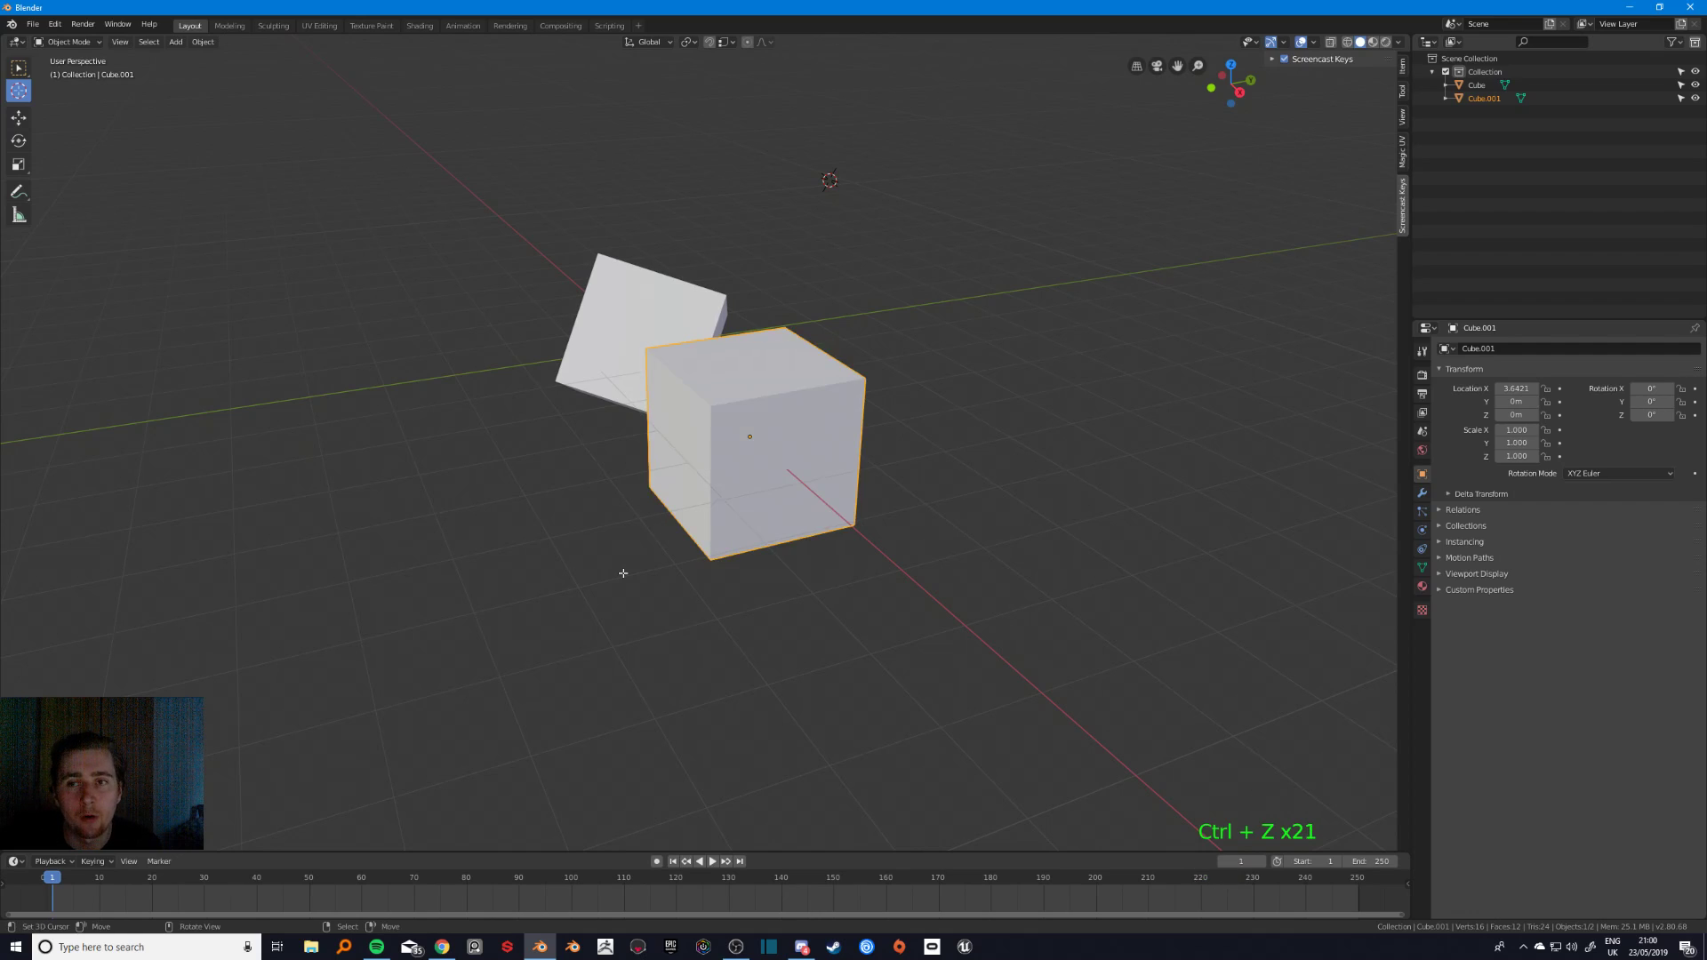
# - Rotate the copy about the Z axis to about -33° and enter Edit Mode
pyautogui.click(659, 44)
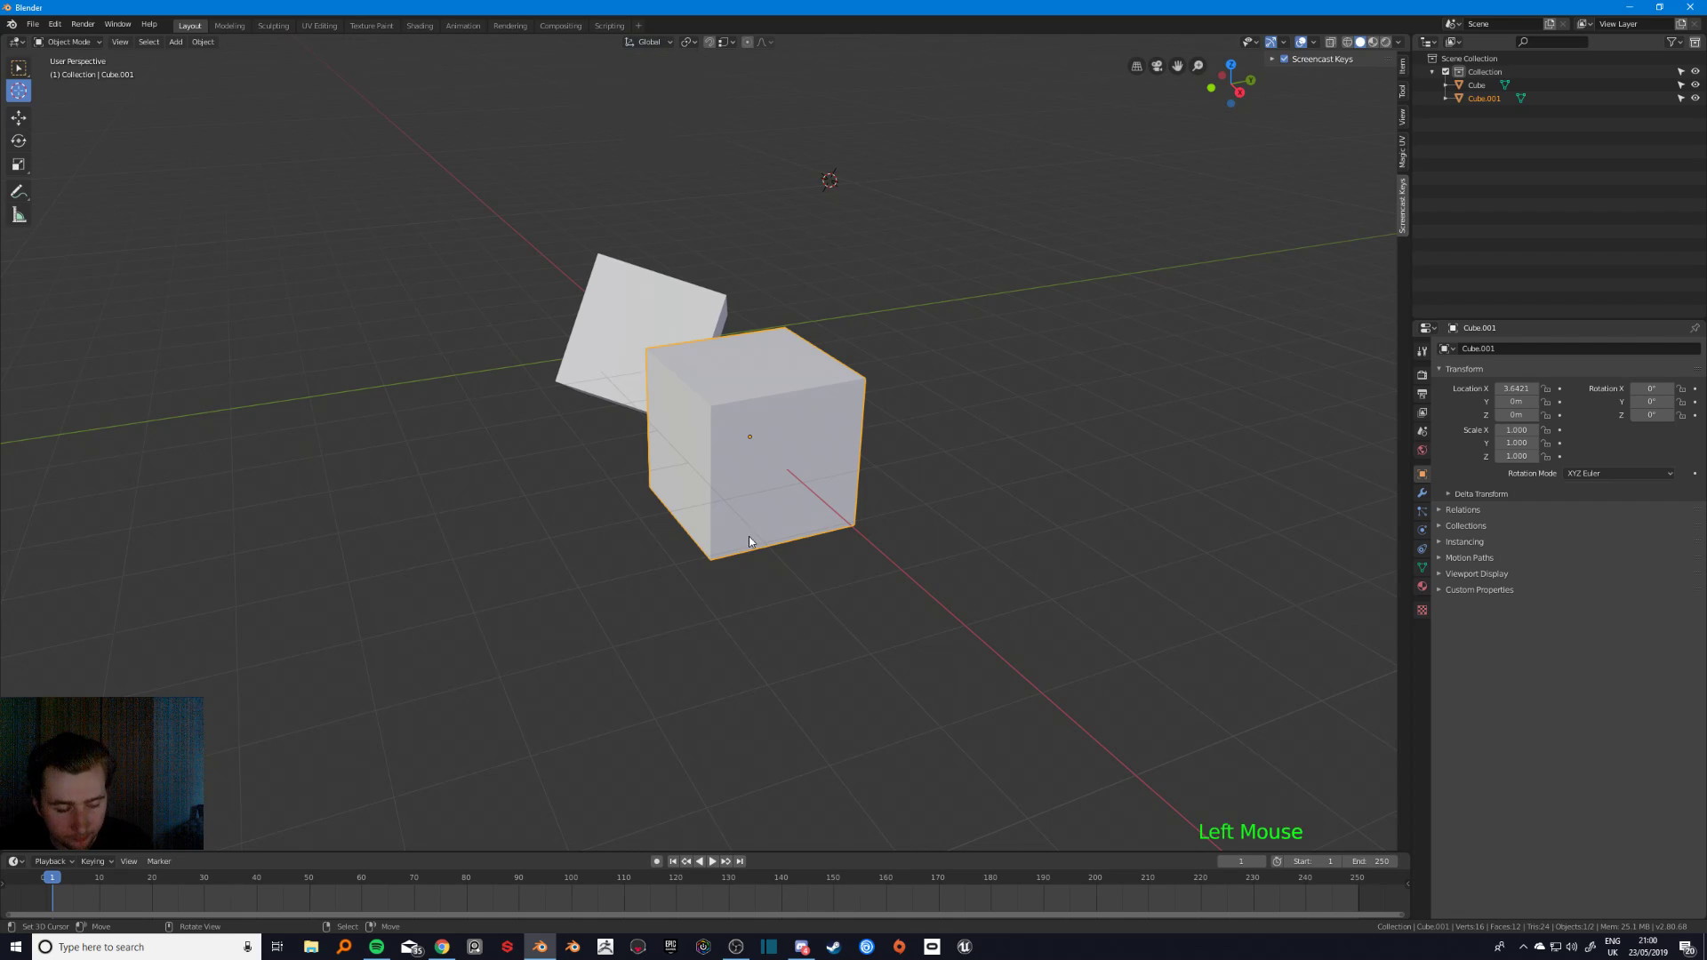
pyautogui.press('Tab')
pyautogui.press('Tab')
pyautogui.keyDown('shift'); pyautogui.moveTo(765, 472); pyautogui.dragTo(801, 538, button='middle'); pyautogui.keyUp('shift')
pyautogui.press('r')
pyautogui.press('z')
pyautogui.click(803, 505)
pyautogui.press('Tab')
pyautogui.keyDown('shift'); pyautogui.moveTo(706, 410); pyautogui.dragTo(679, 450, button='middle'); pyautogui.keyUp('shift')
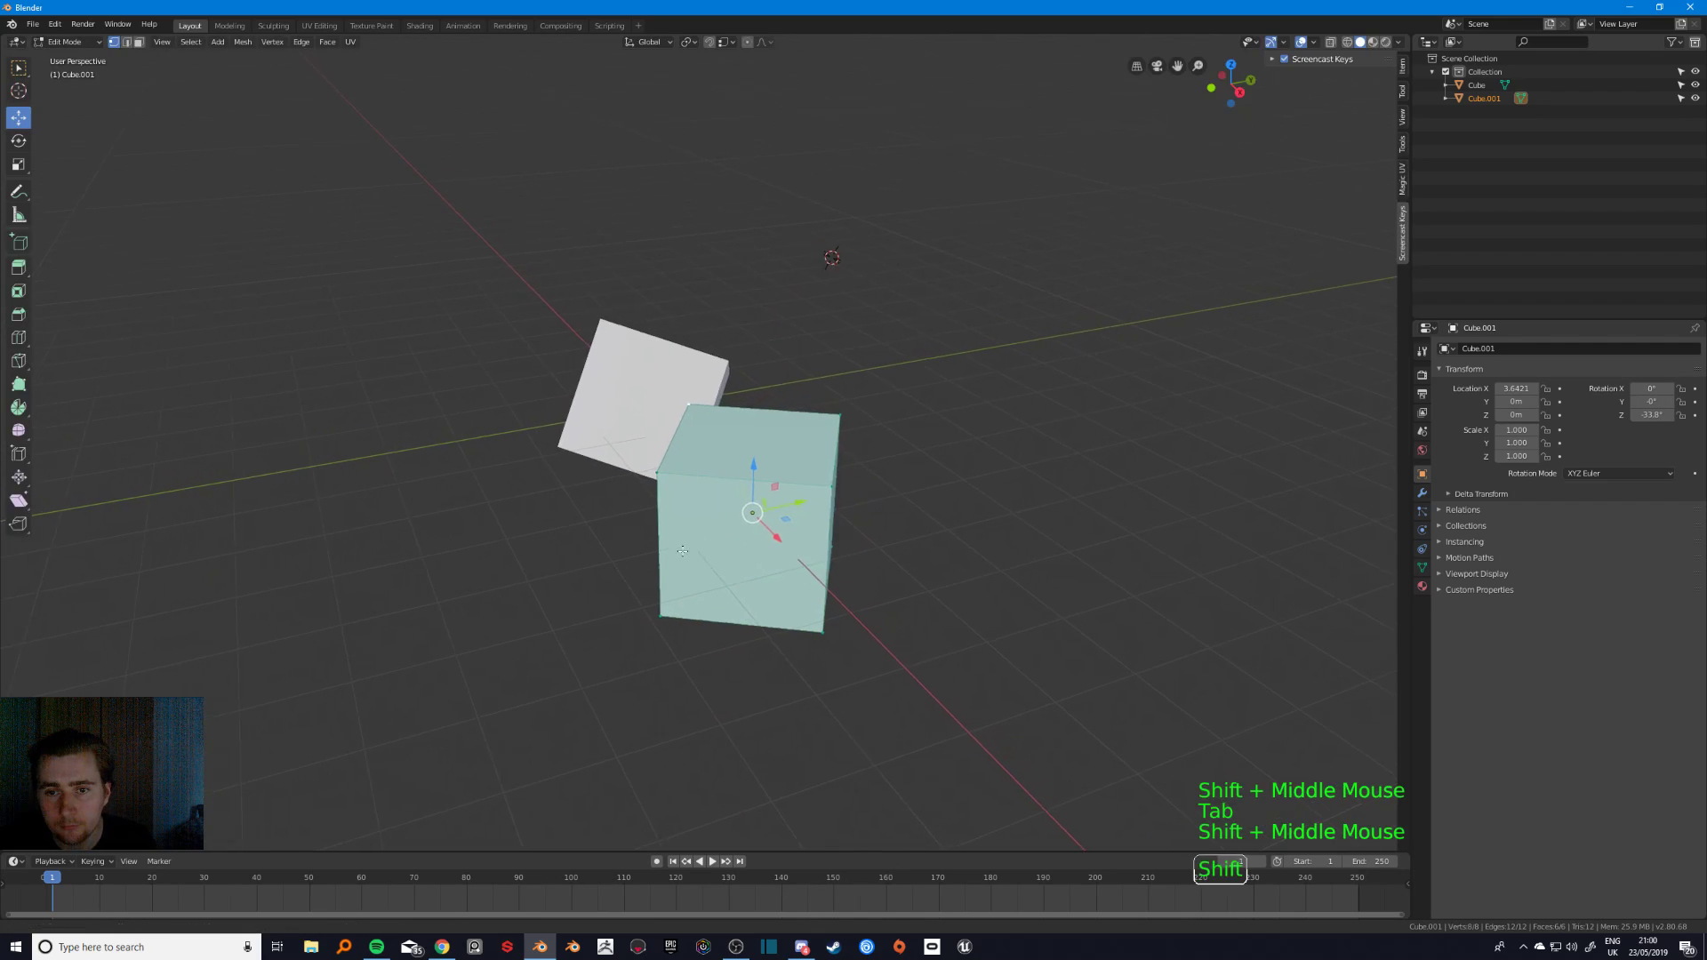
# - Select the copy's top edge beside the tilted cube in edge mode and activate the Cursor tool
pyautogui.press('2')
pyautogui.rightClick(682, 448)
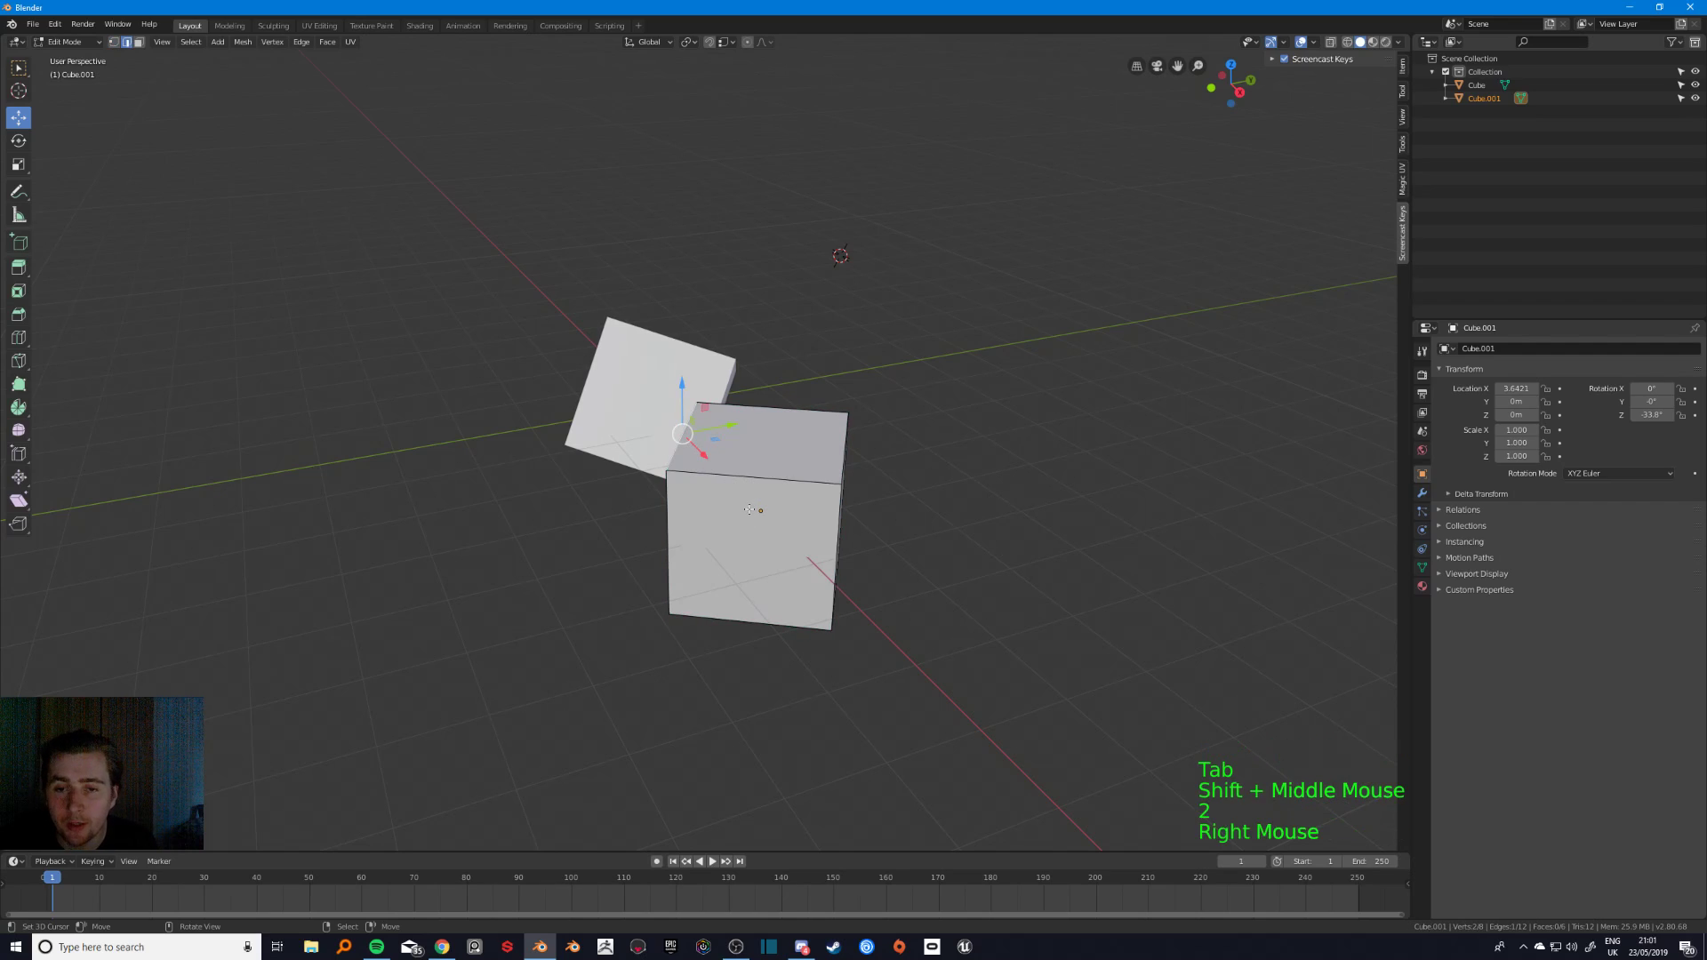
pyautogui.click(18, 90)
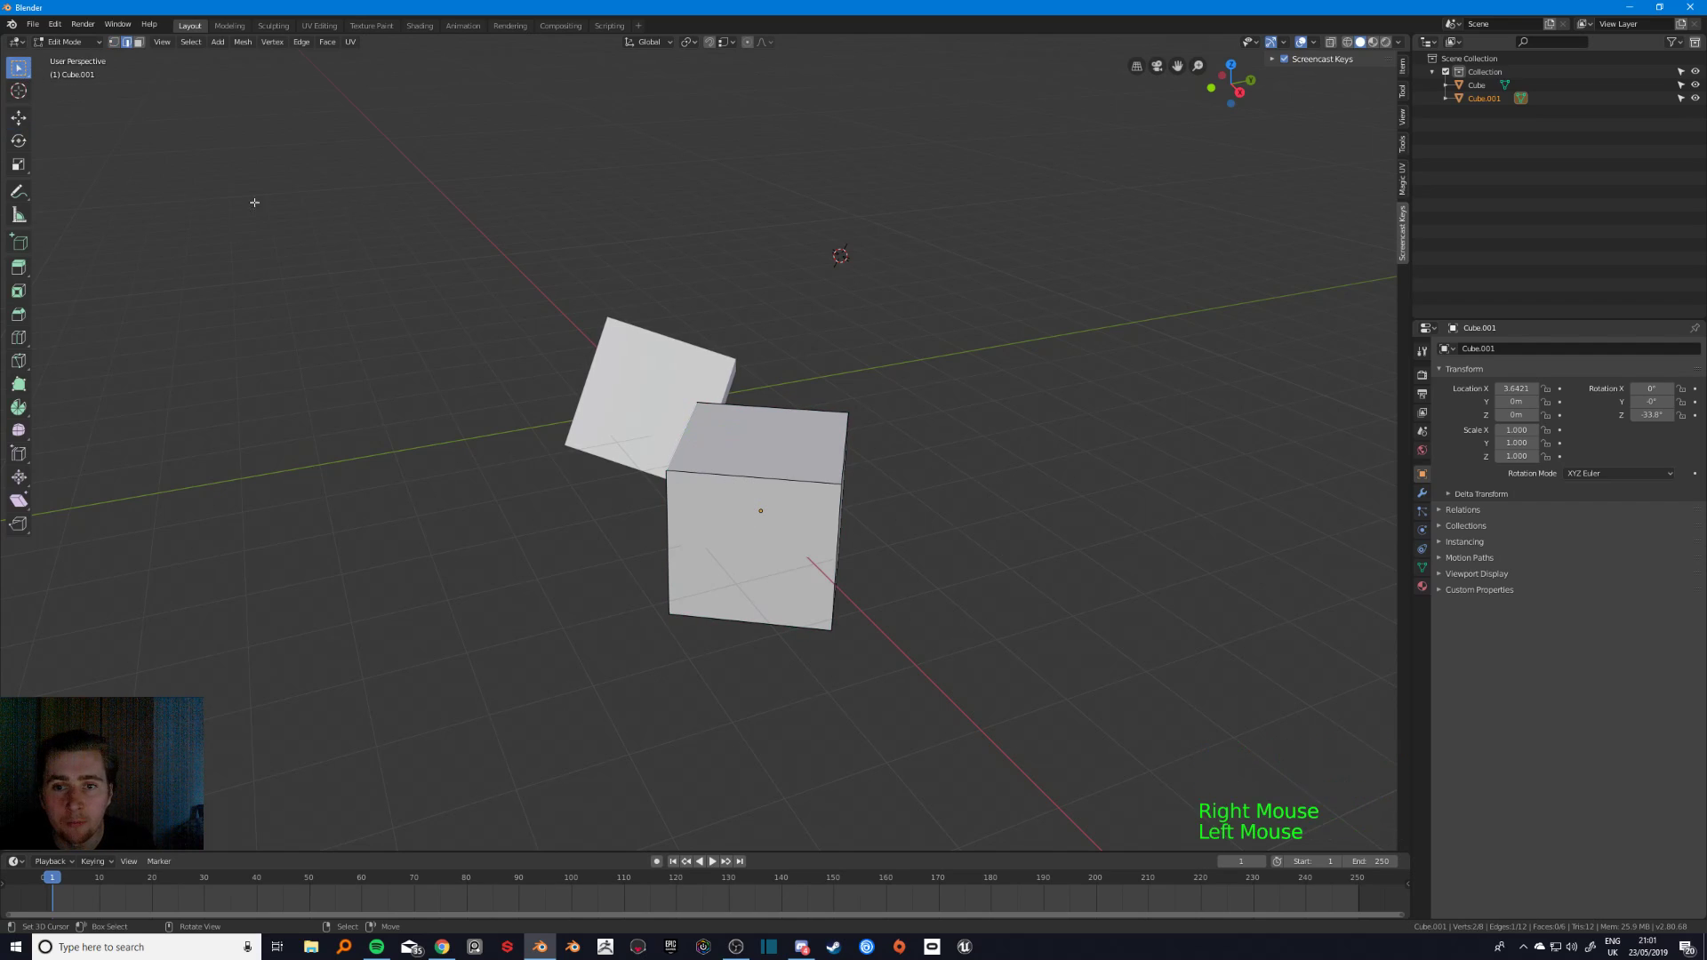
pyautogui.click(18, 89)
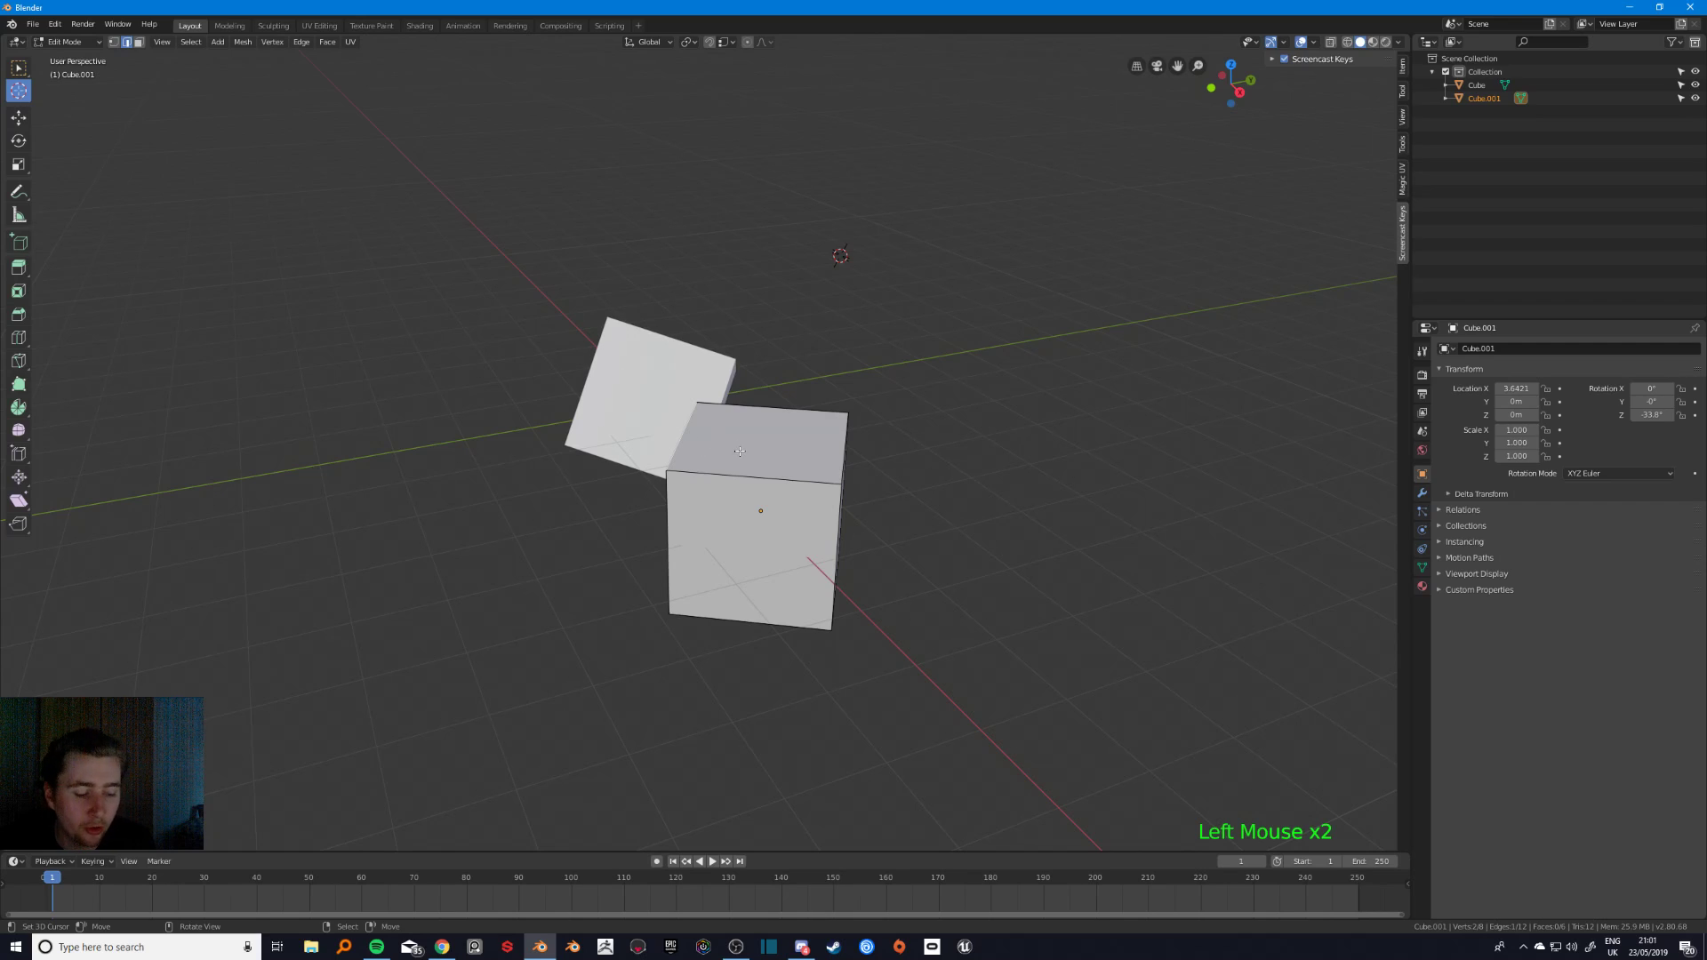
# - Try moving the selected edge along global X and along local X, Y and Z, then cancel the move
pyautogui.press('g')
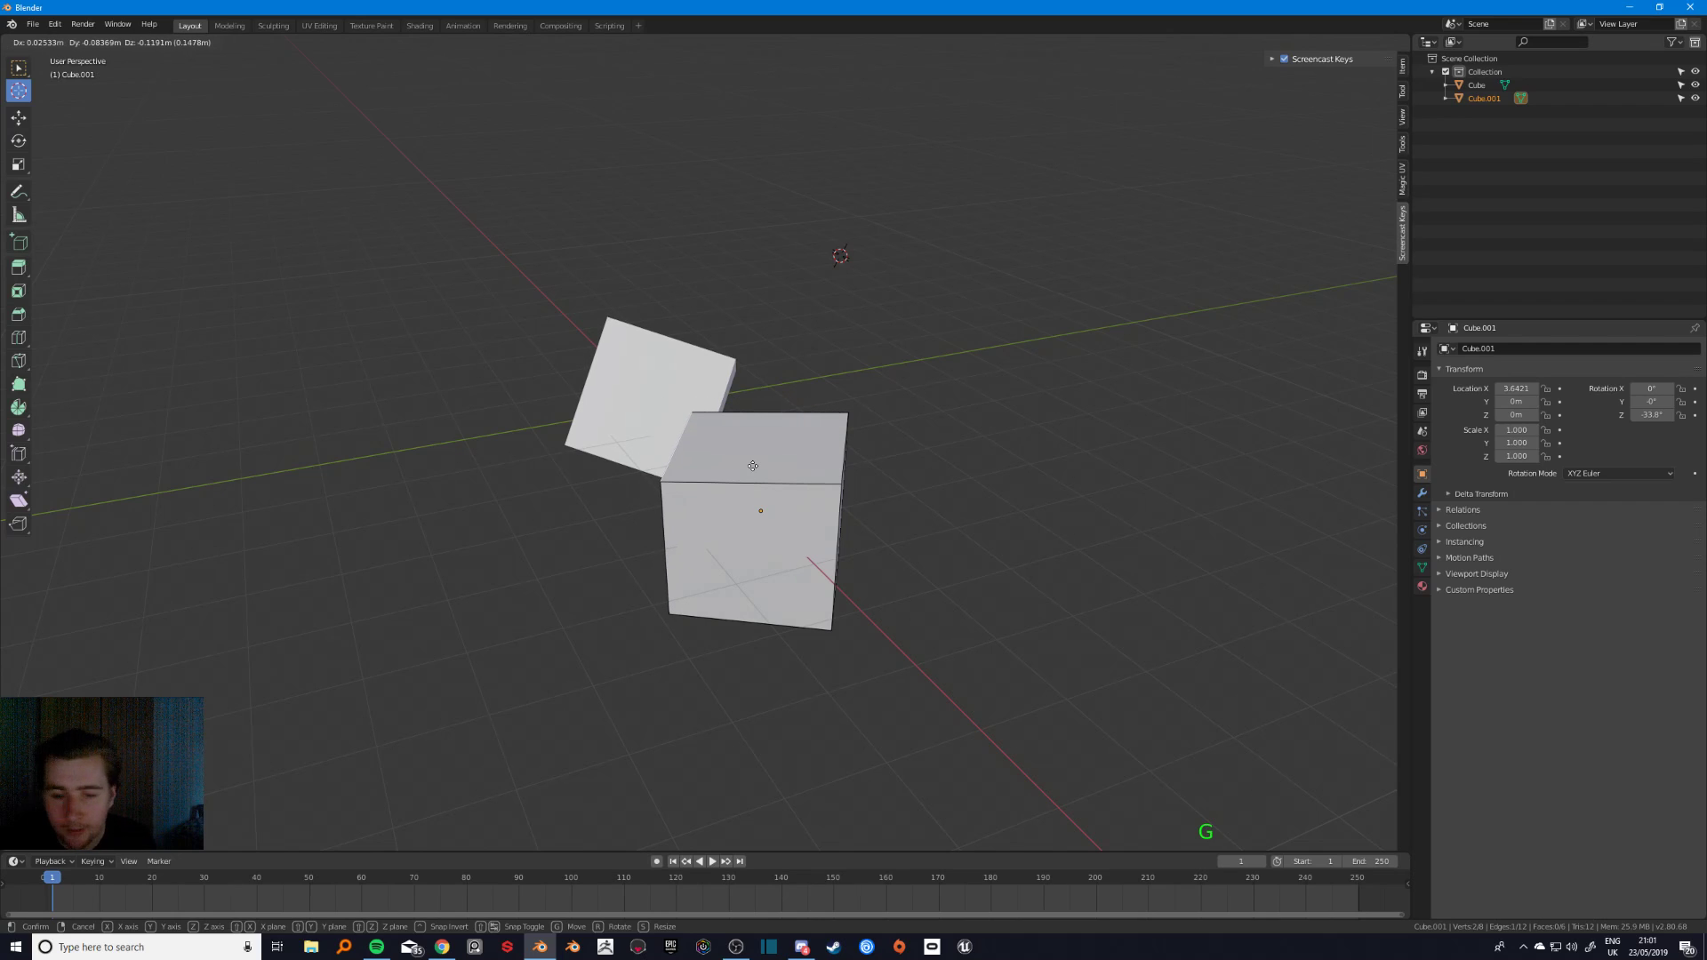
pyautogui.press('x')
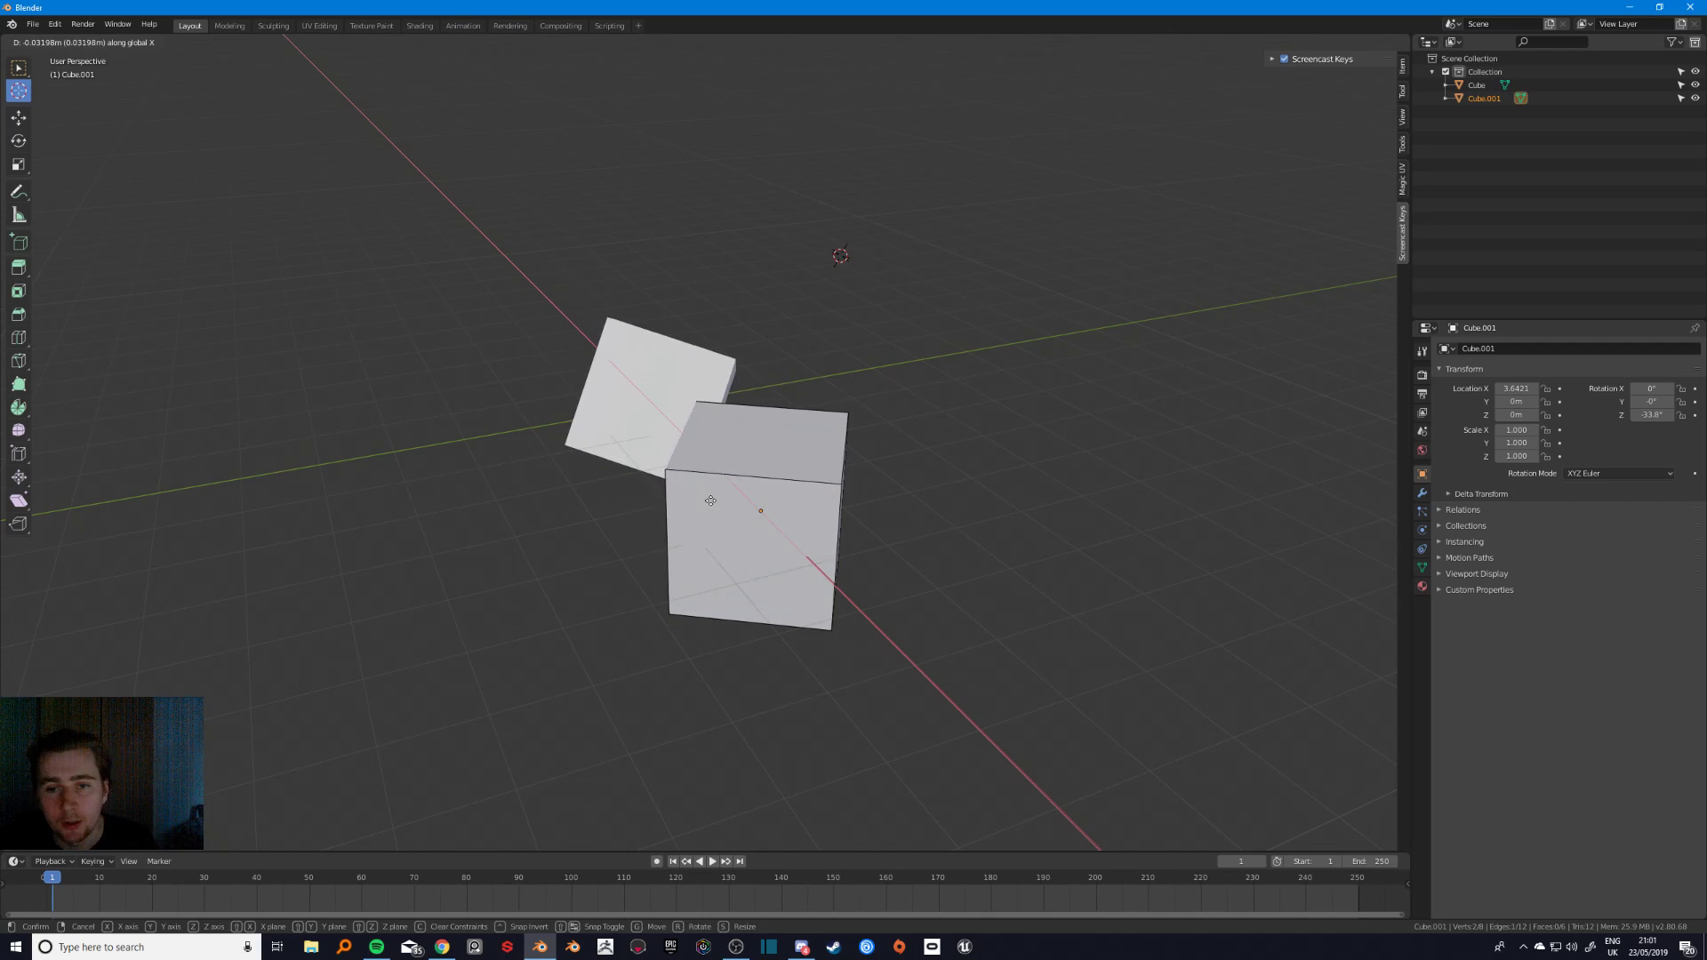
pyautogui.press('x')
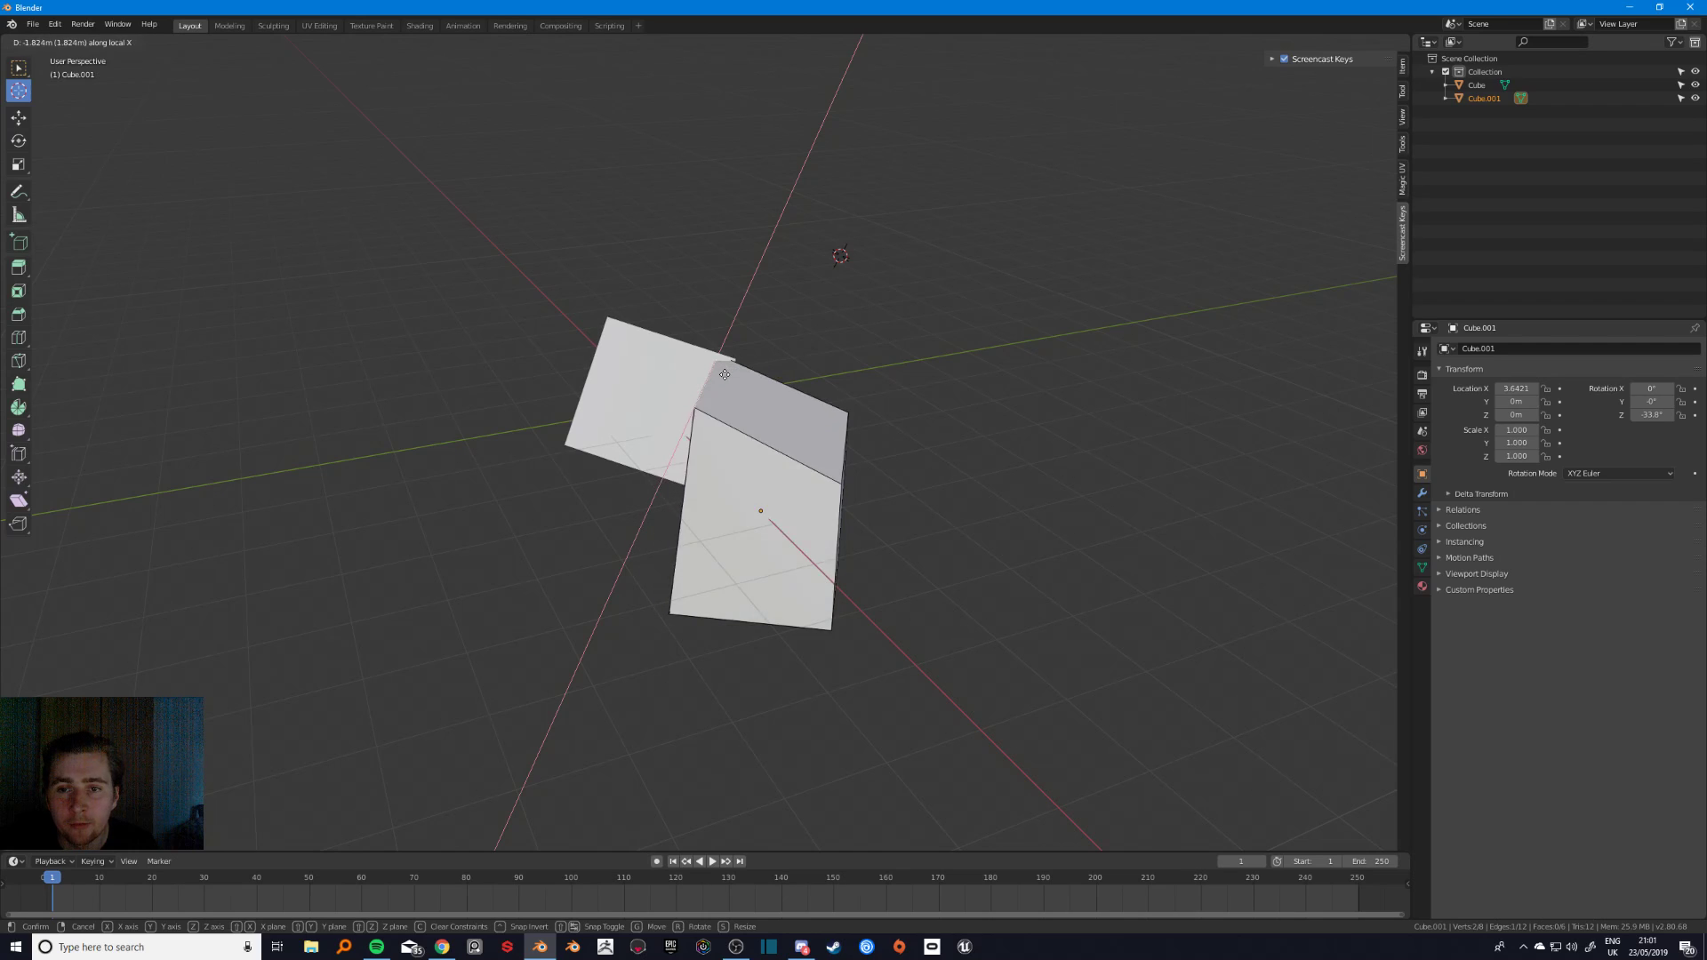
pyautogui.press('y')
pyautogui.press('y')
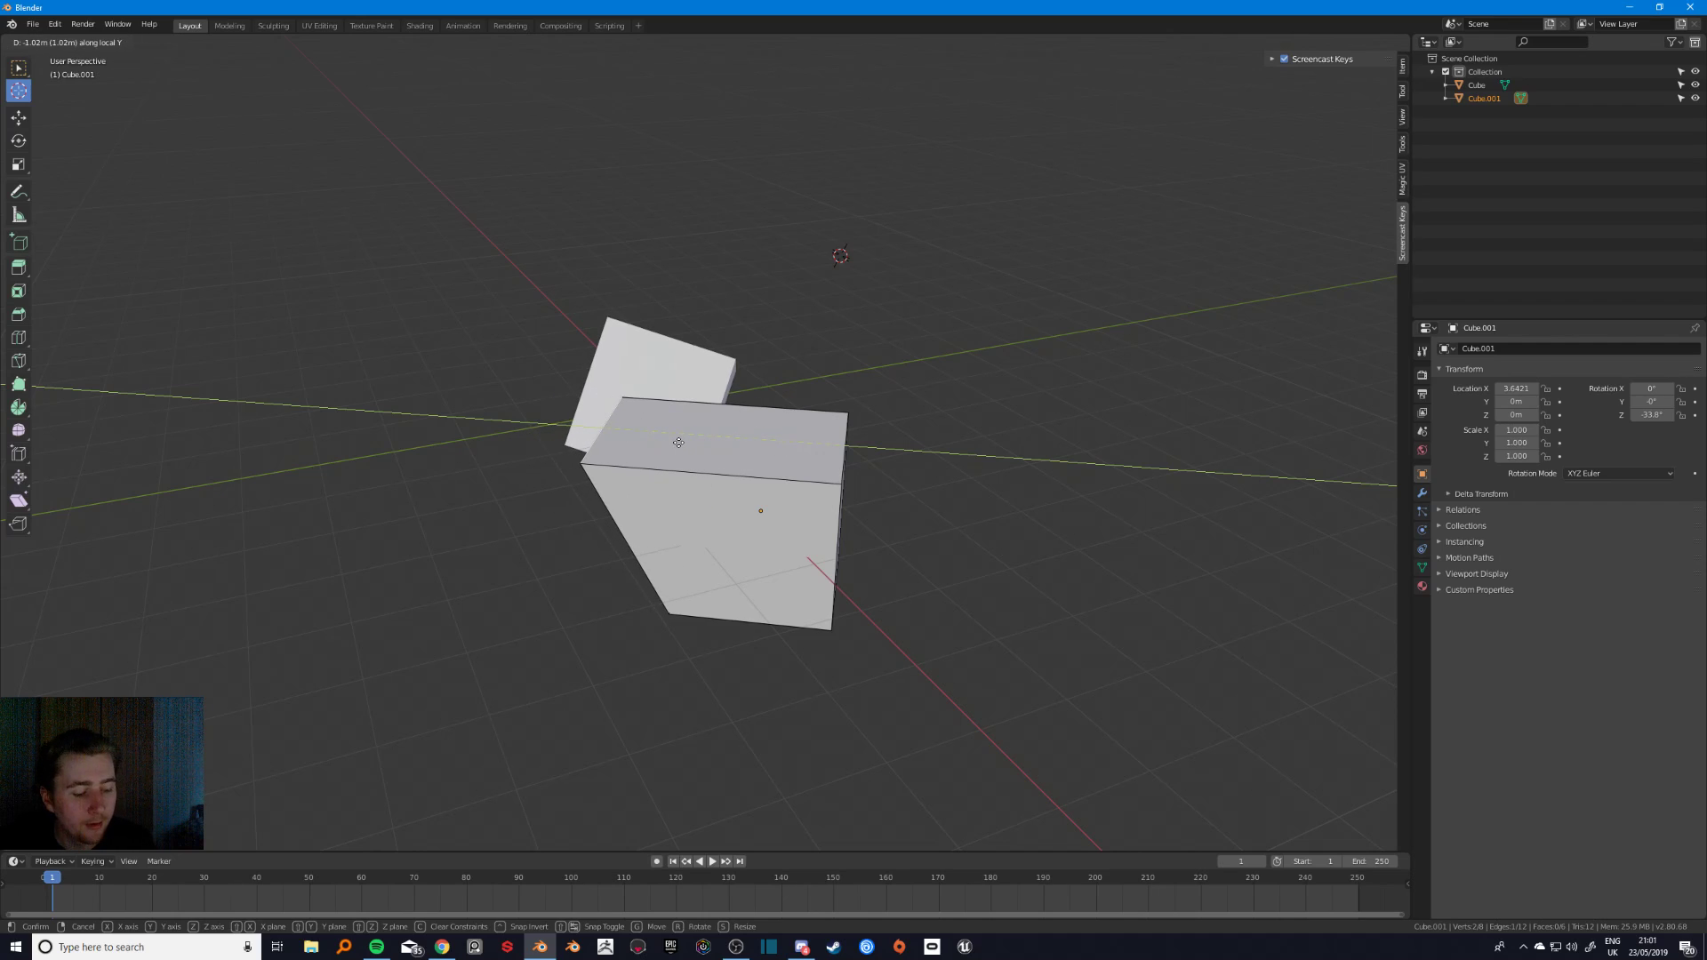
pyautogui.press('z')
pyautogui.press('z')
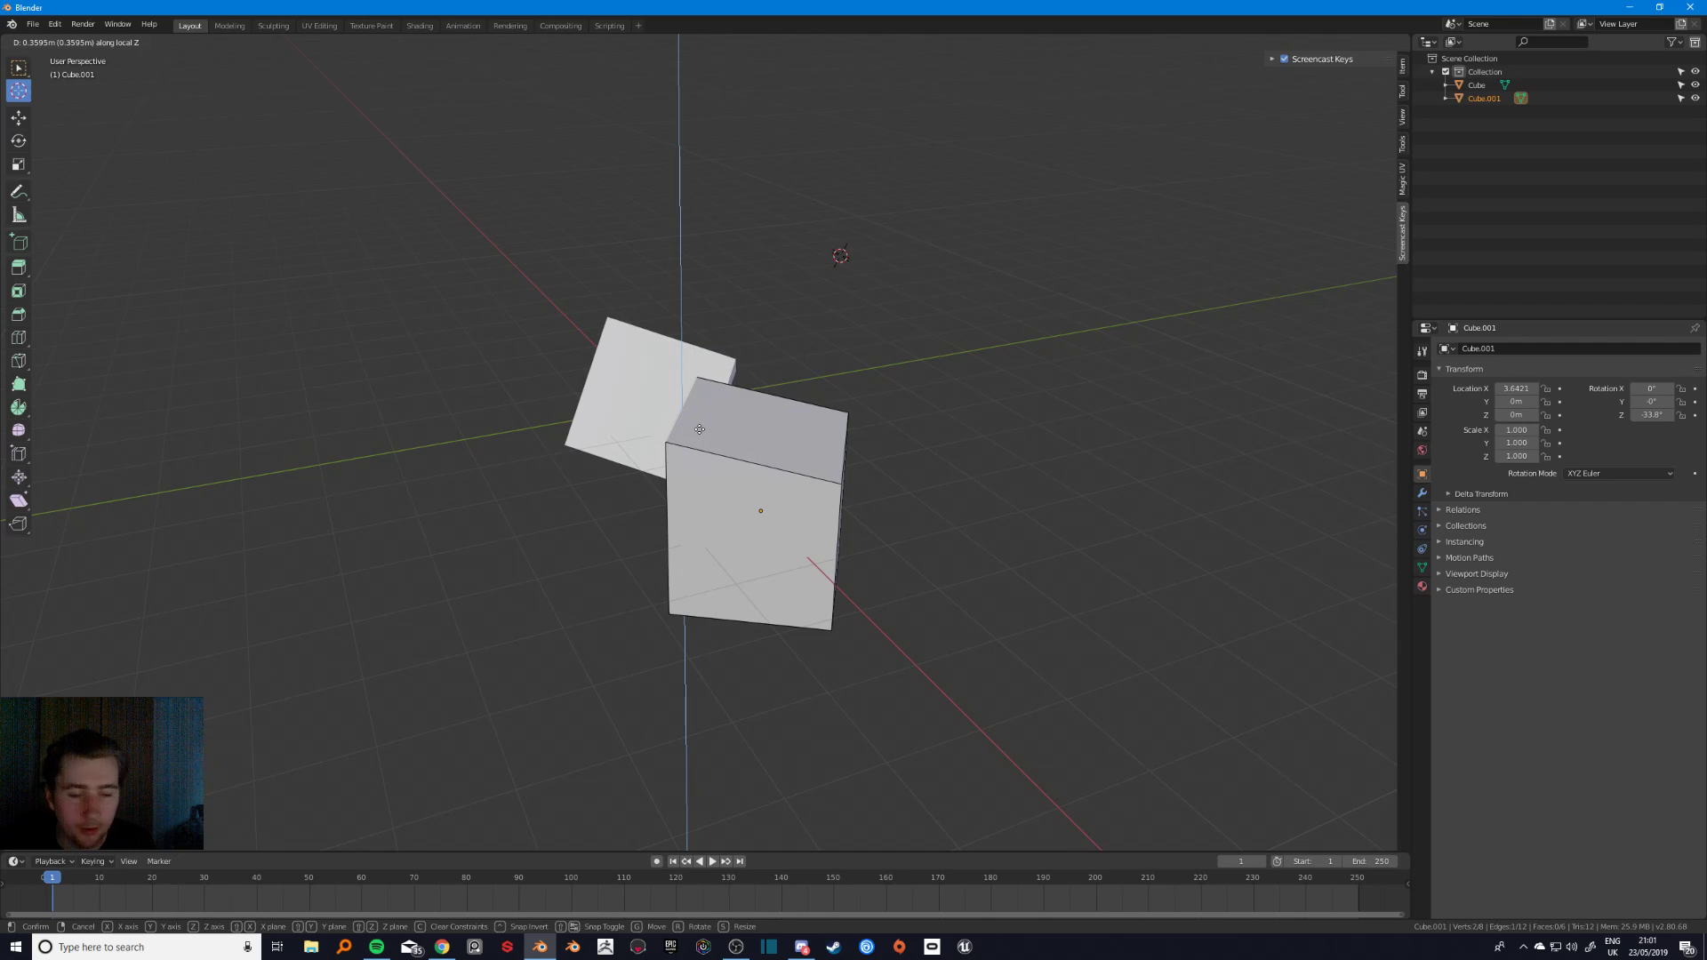
pyautogui.press('z')
pyautogui.press('z')
pyautogui.rightClick(692, 428)
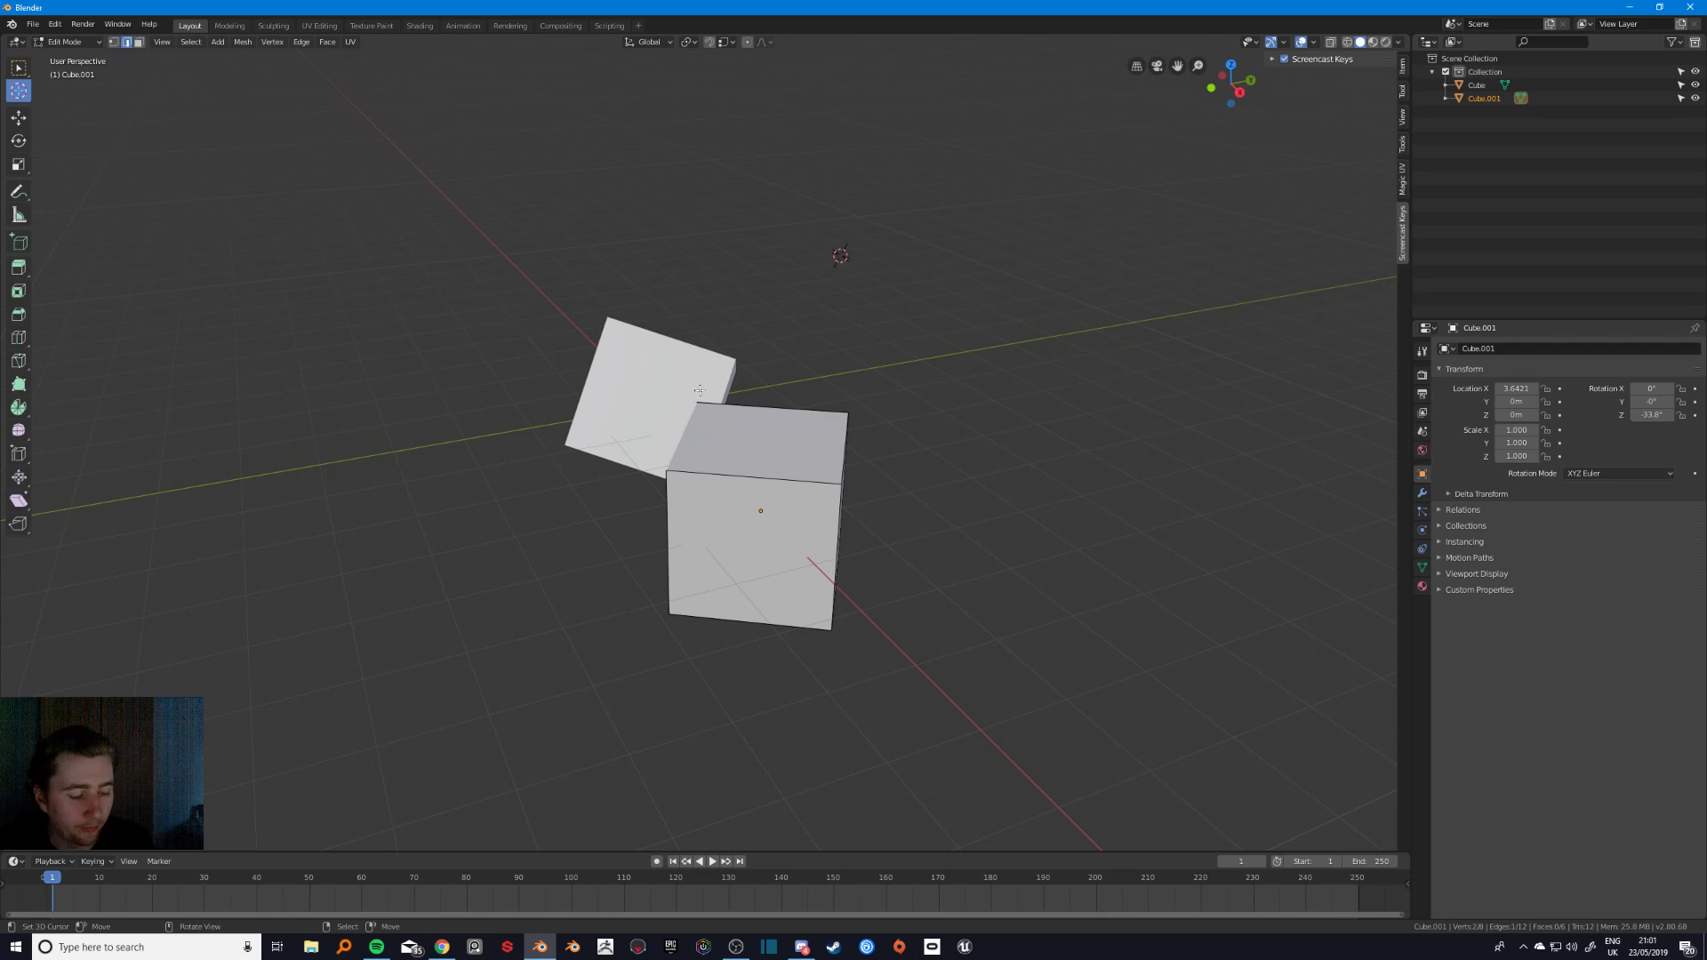
# - Move the selected edge along local Y, snapping it to the tilted cube's upper corner
pyautogui.press('g')
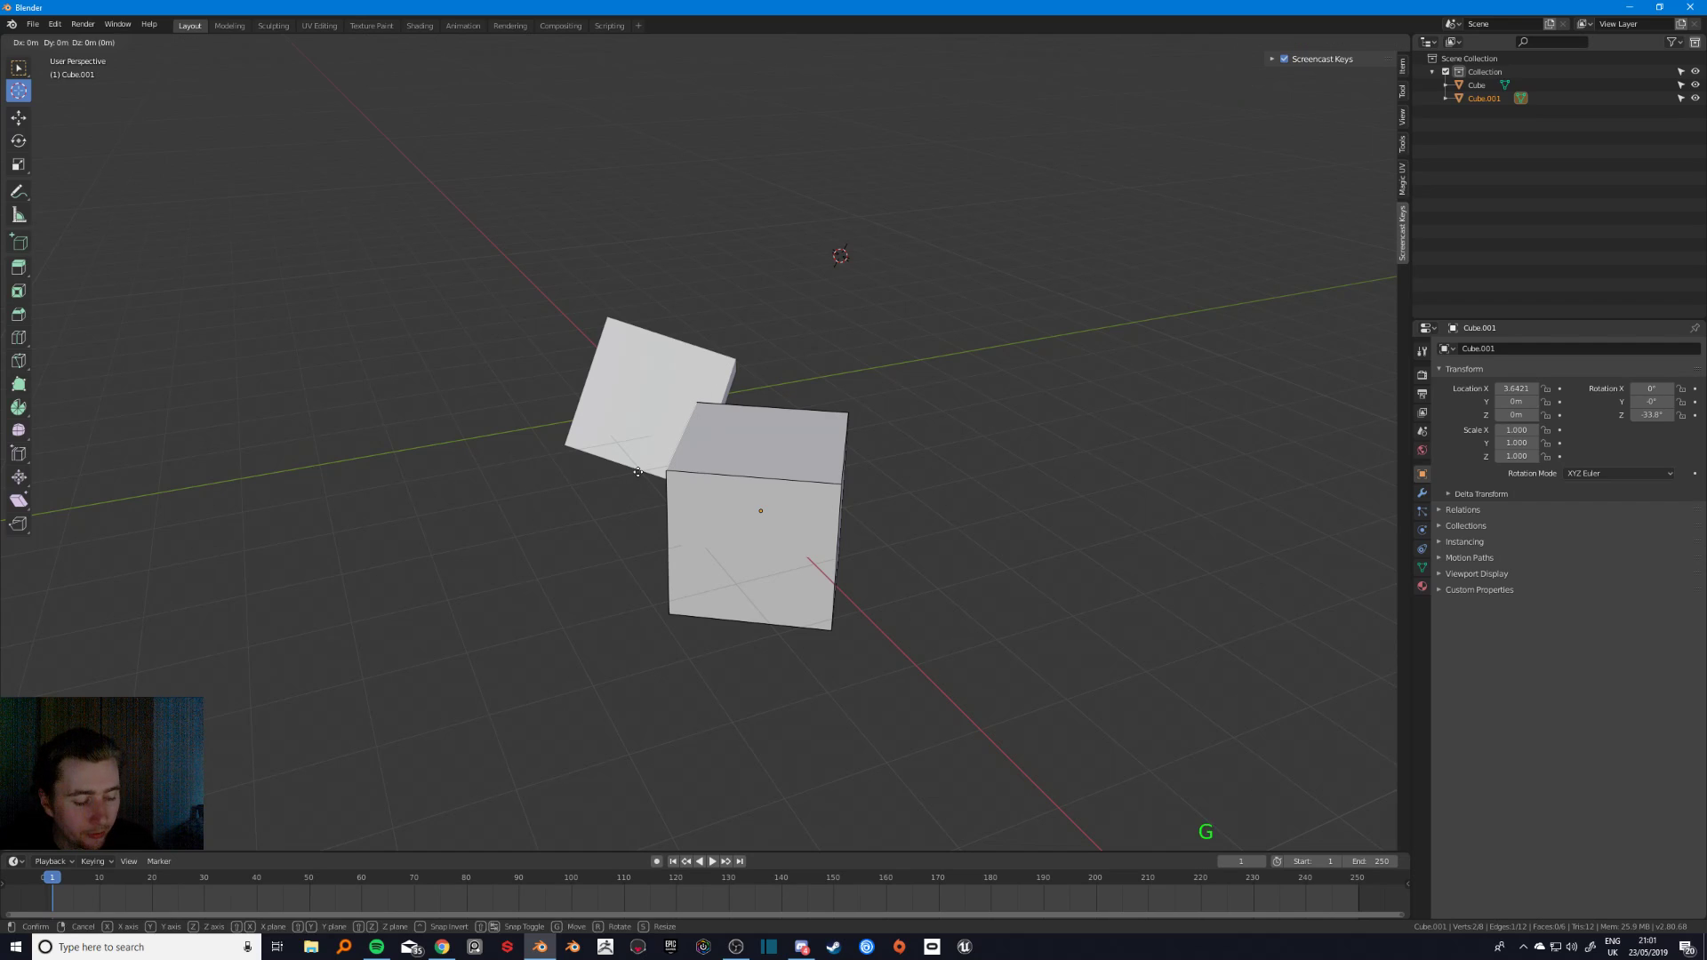
pyautogui.press('y')
pyautogui.press('y')
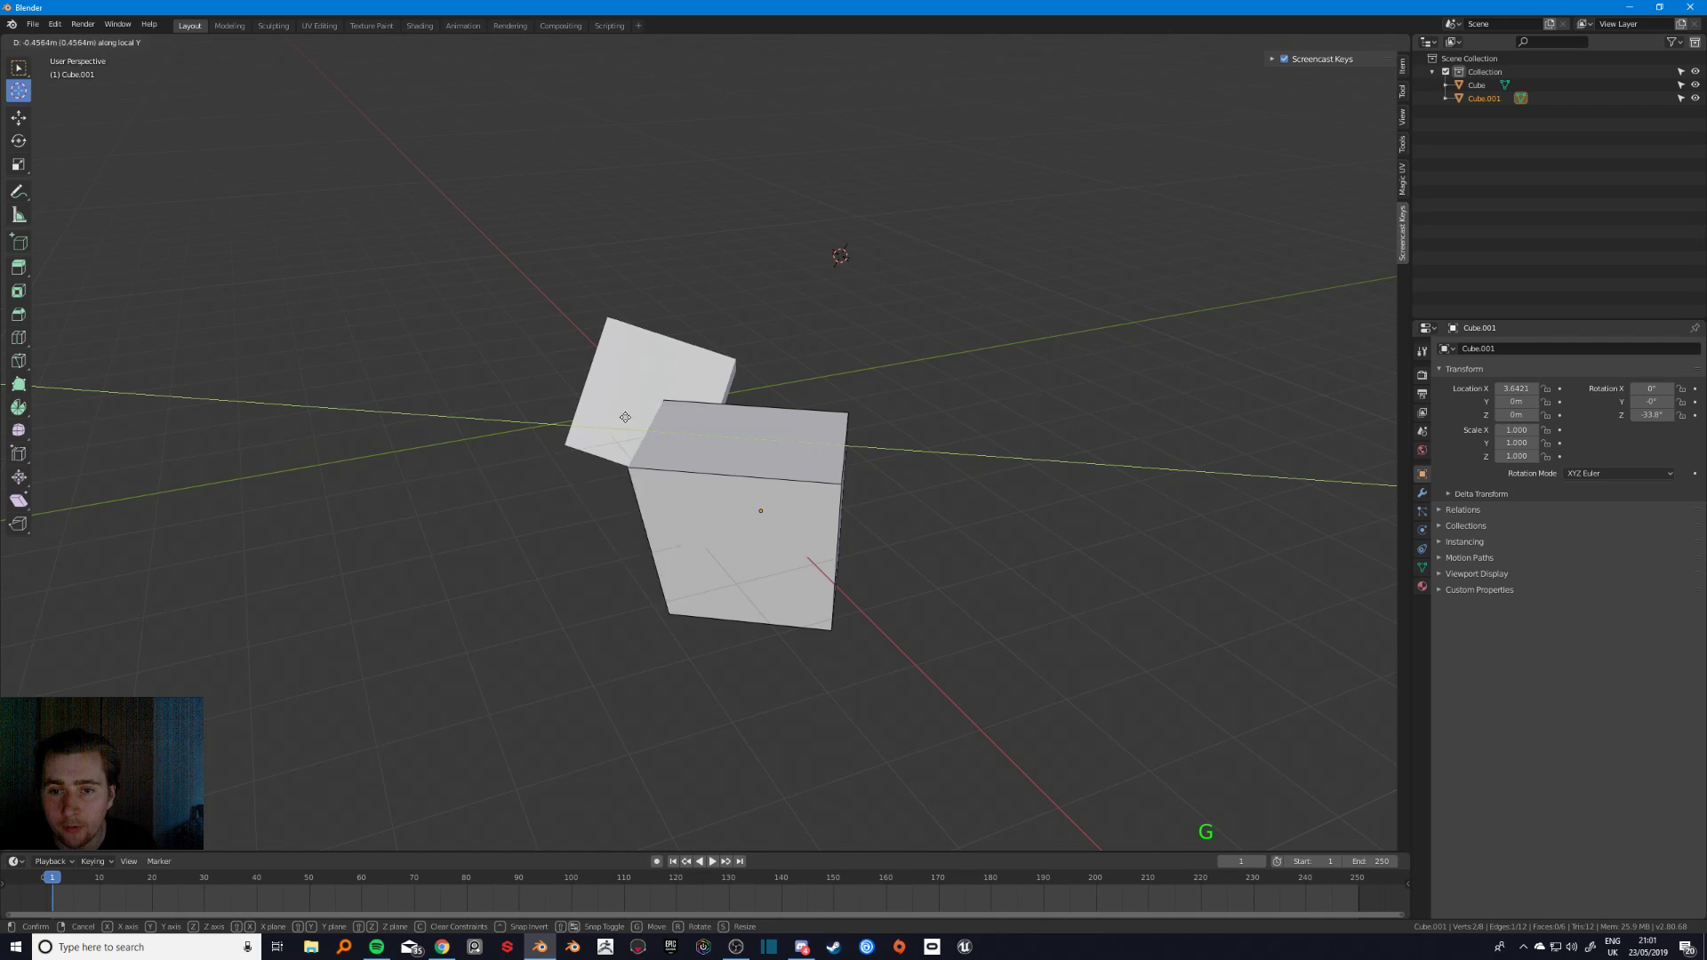
pyautogui.keyDown('ctrl'); pyautogui.click(610, 316); pyautogui.keyUp('ctrl')
pyautogui.moveTo(636, 422); pyautogui.dragTo(620, 502, button='middle')
# - Undo the edge's local Y move and deselect all geometry of the copy
pyautogui.press('Tab')
pyautogui.hotkey('ctrl', 'z')
pyautogui.hotkey('ctrl', 'z')
pyautogui.hotkey('ctrl', 'z')
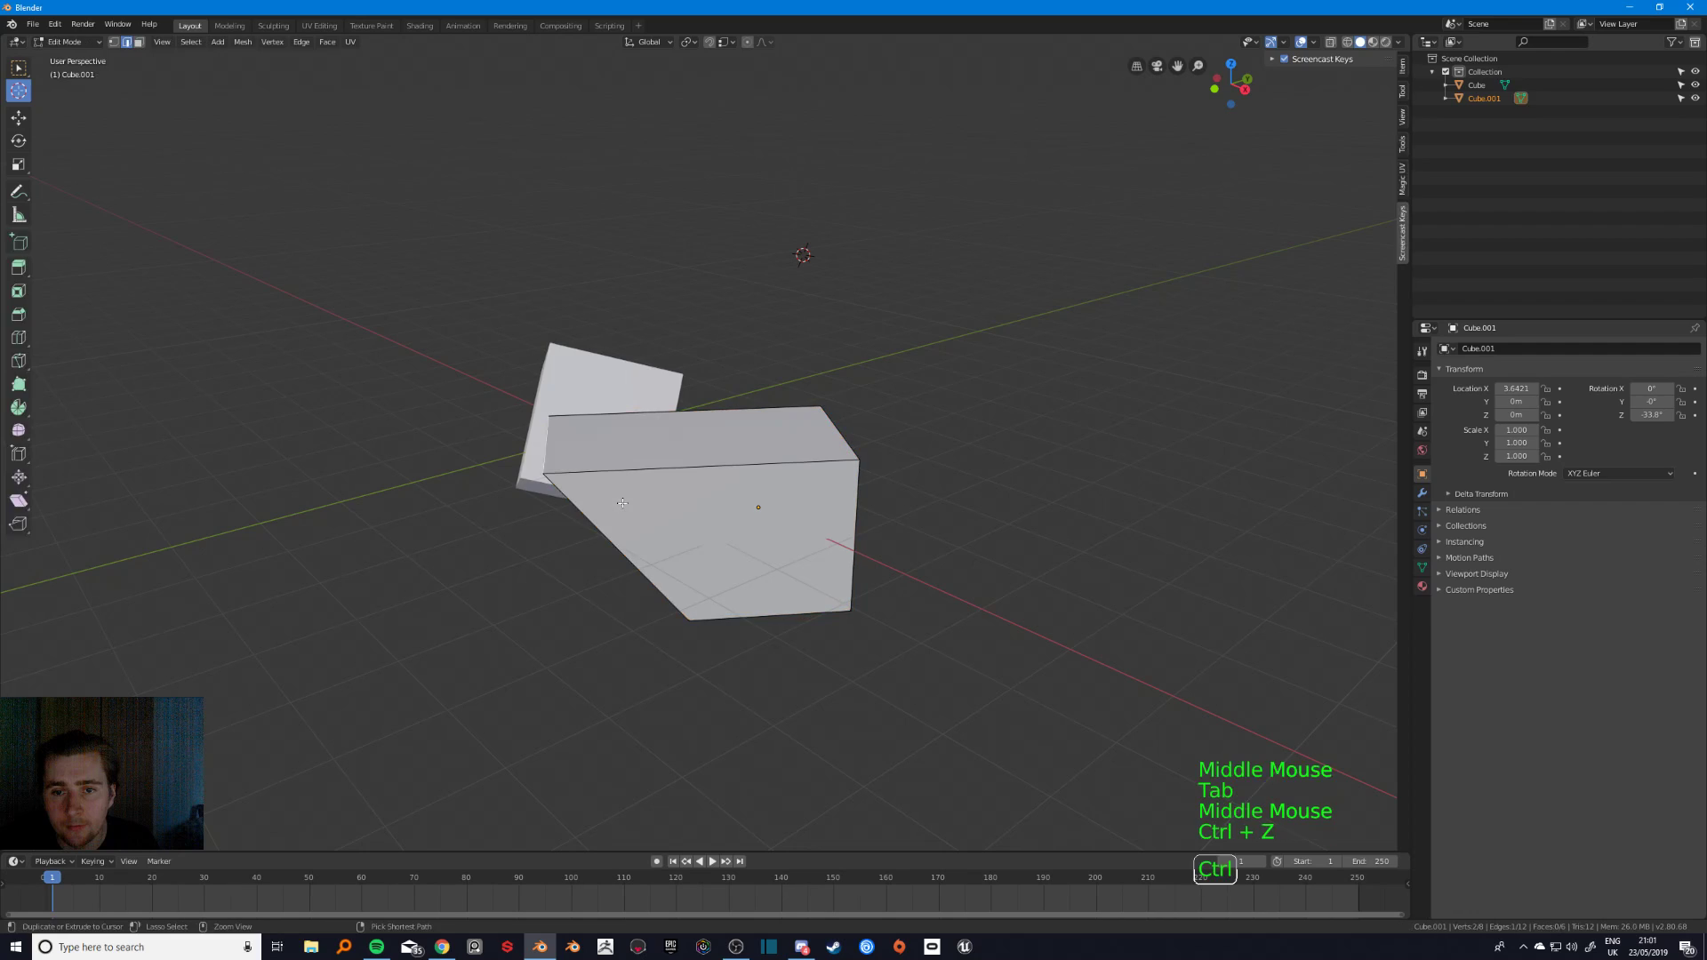
pyautogui.press('a')
pyautogui.press('a')
pyautogui.press('a')
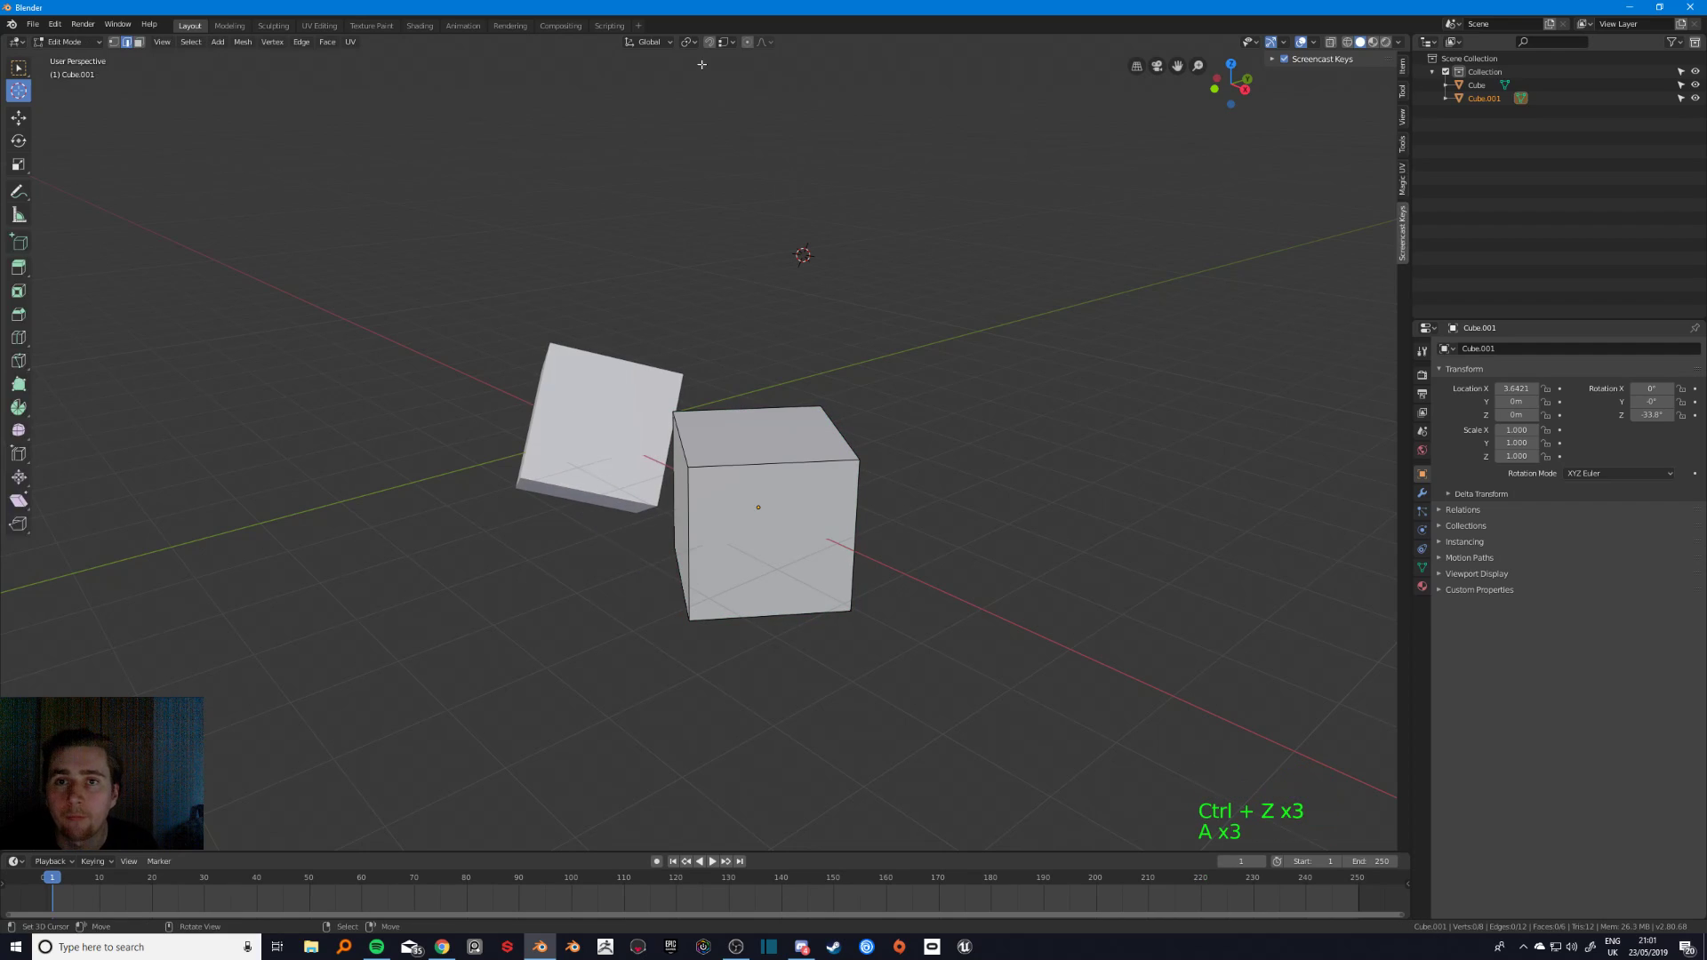
pyautogui.click(725, 42)
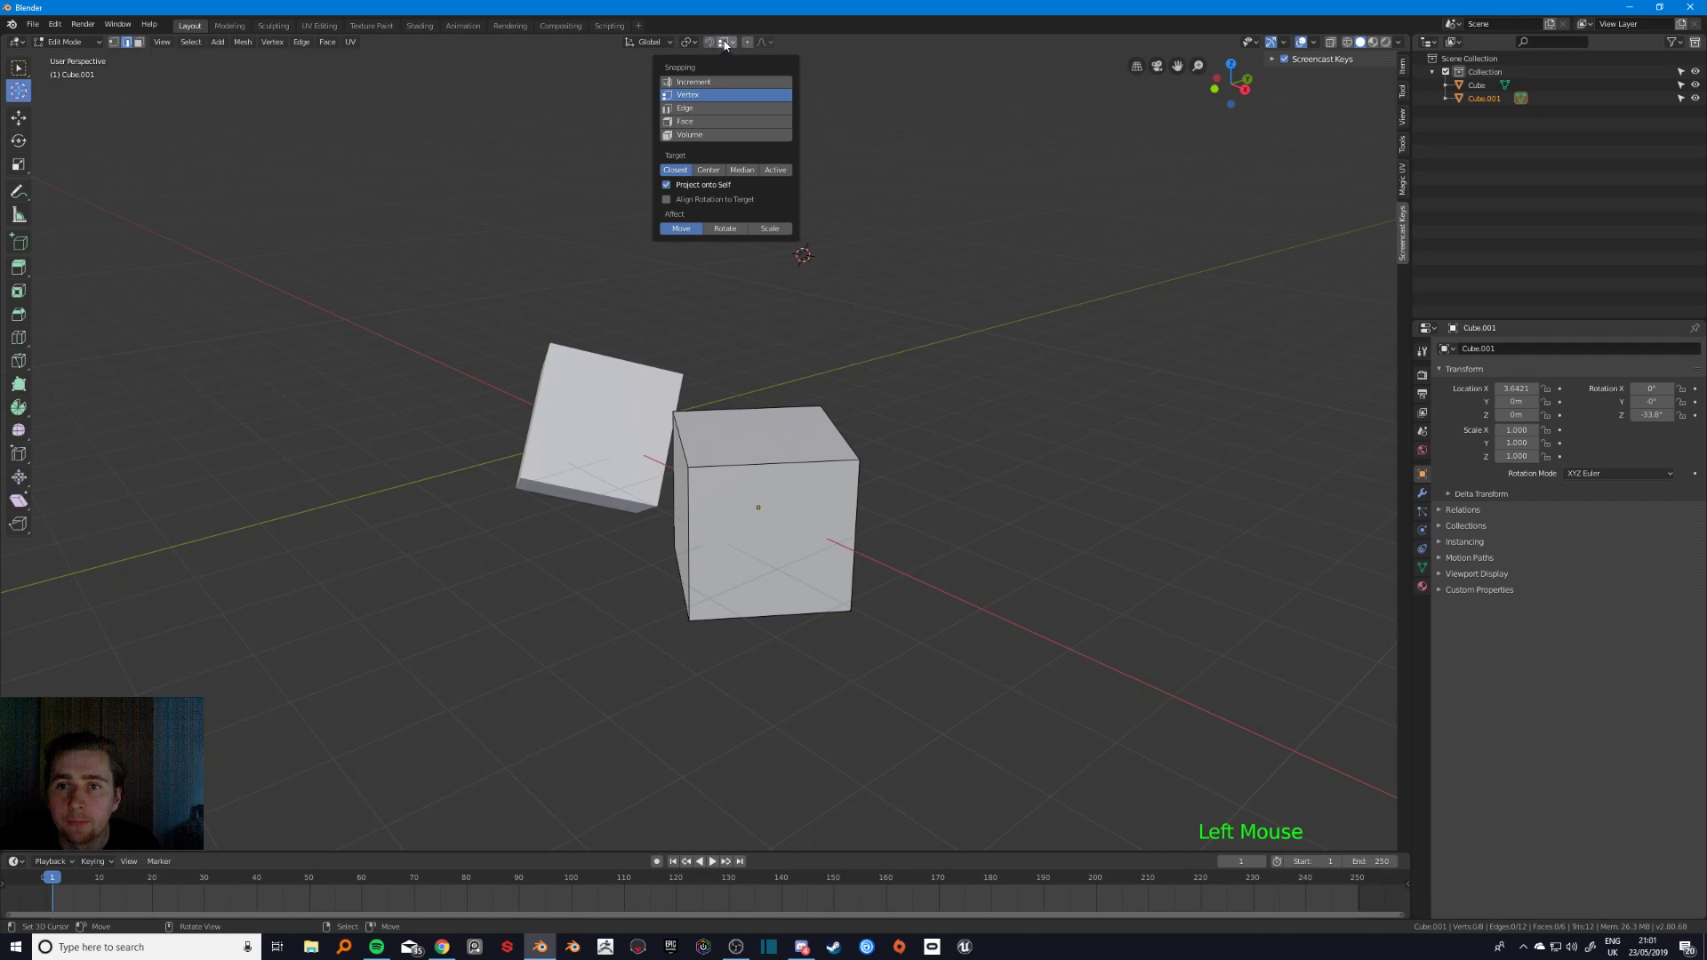
pyautogui.click(690, 42)
pyautogui.click(689, 42)
pyautogui.click(690, 42)
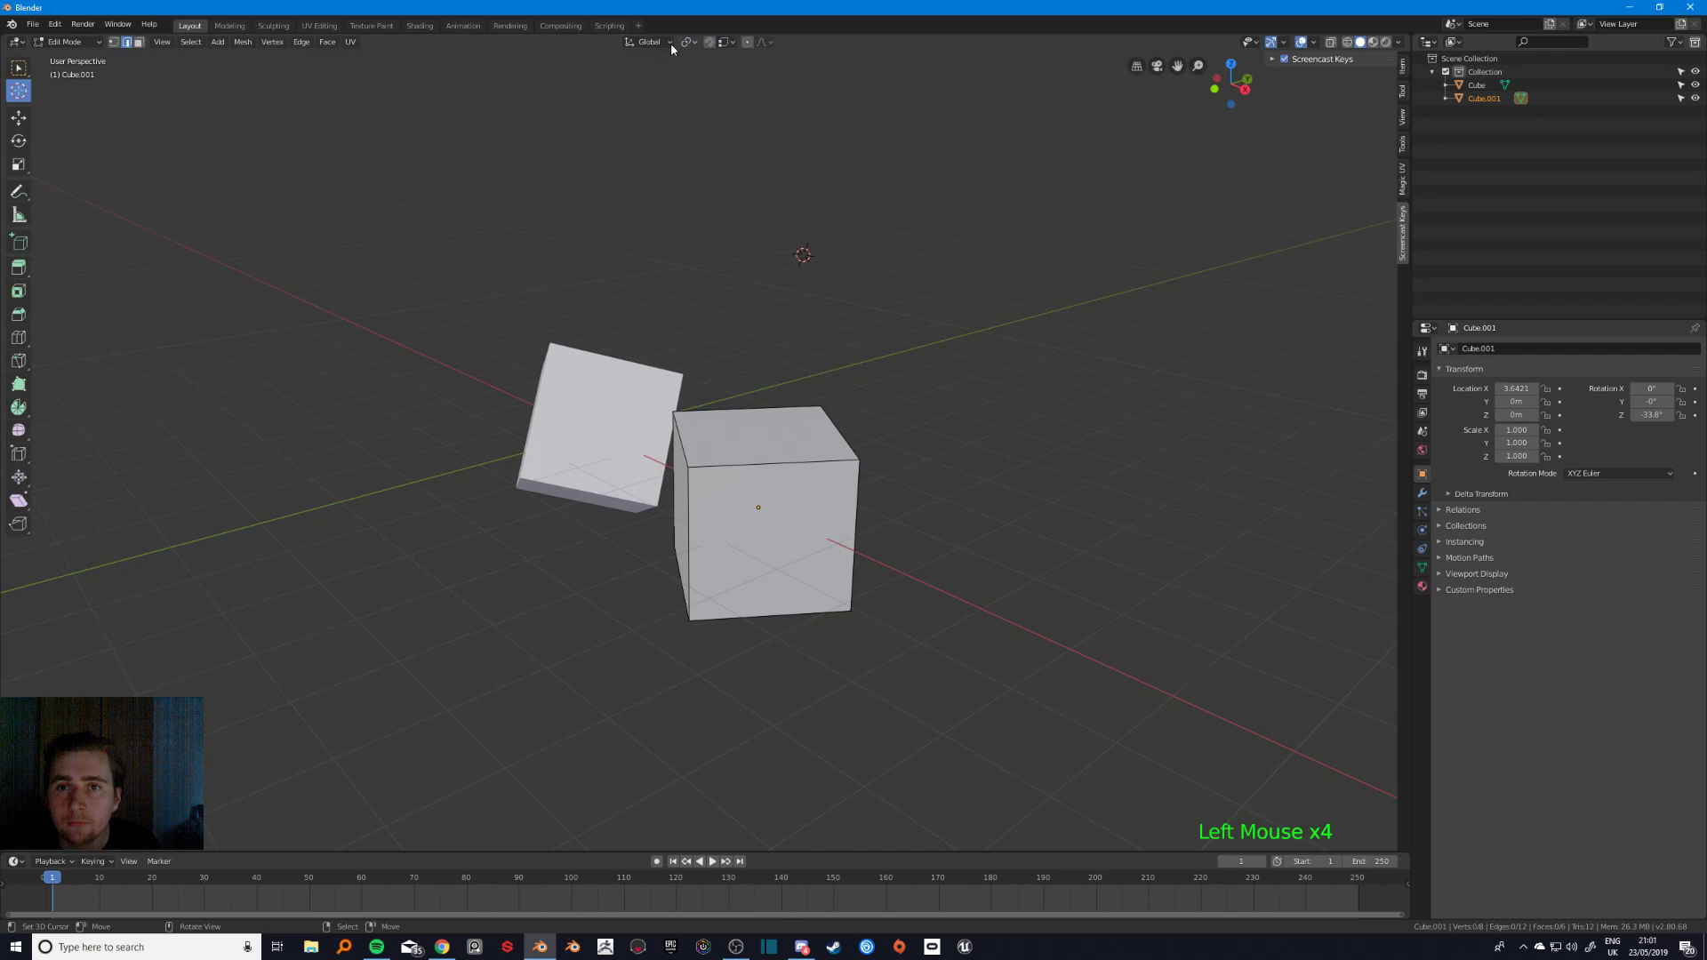
pyautogui.click(648, 42)
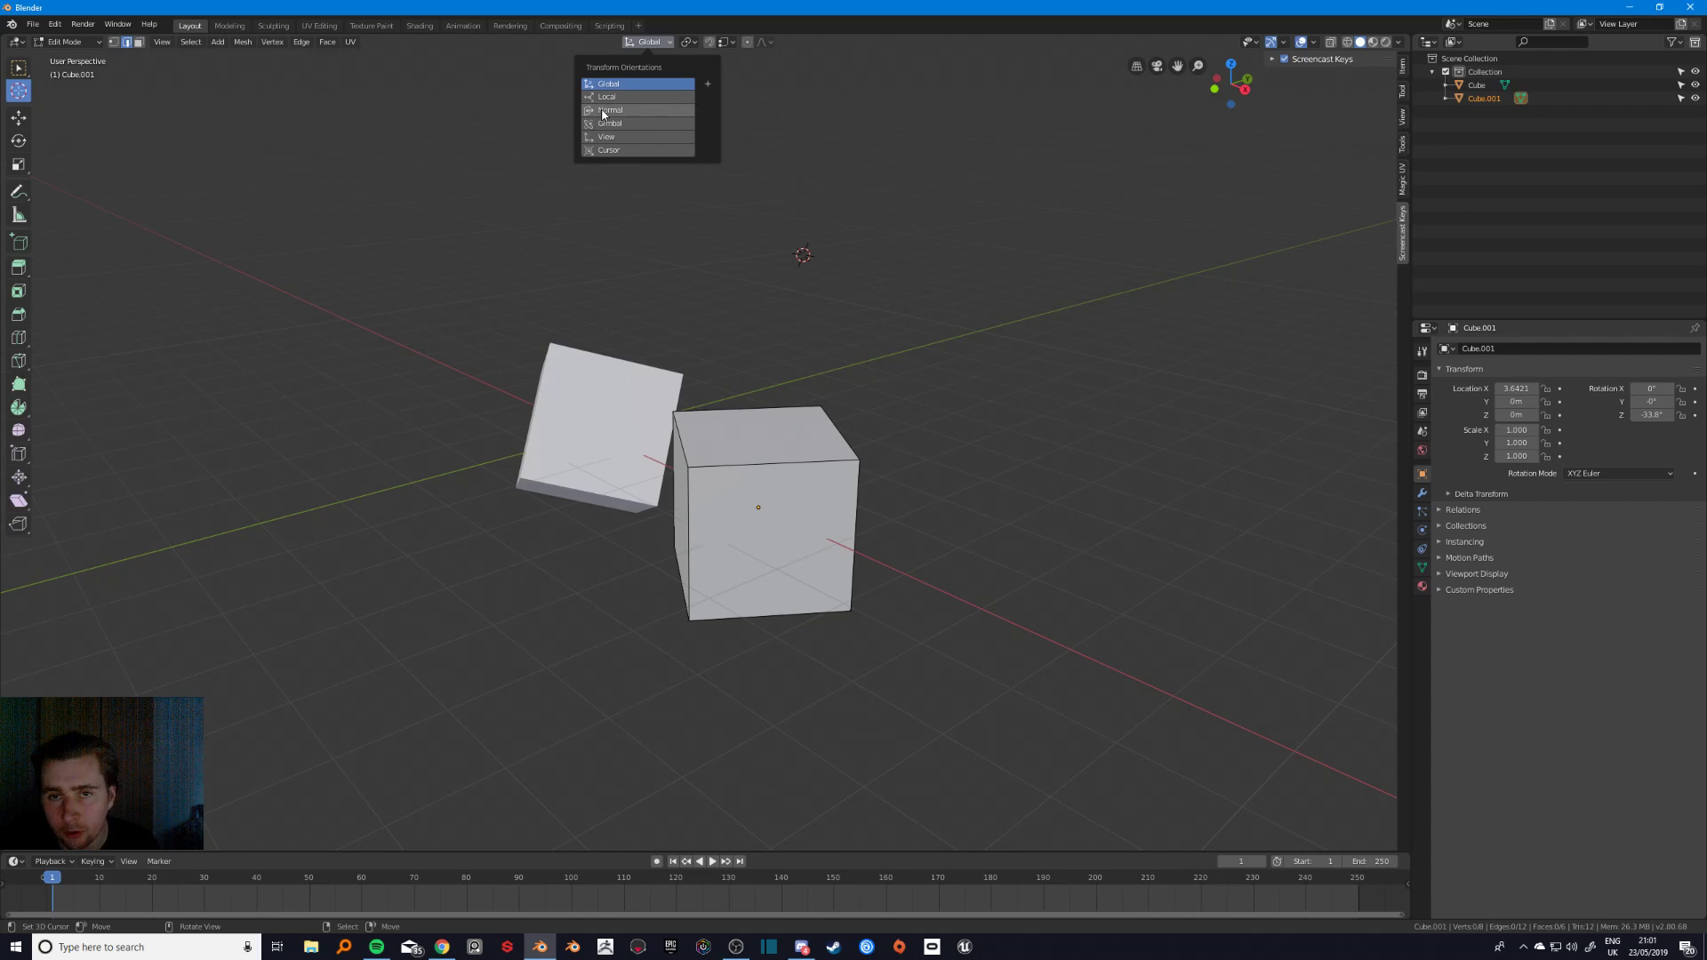
# - Select a side face of the copy in face mode, set the transform orientation to Normal and activate the Move tool
pyautogui.press('3')
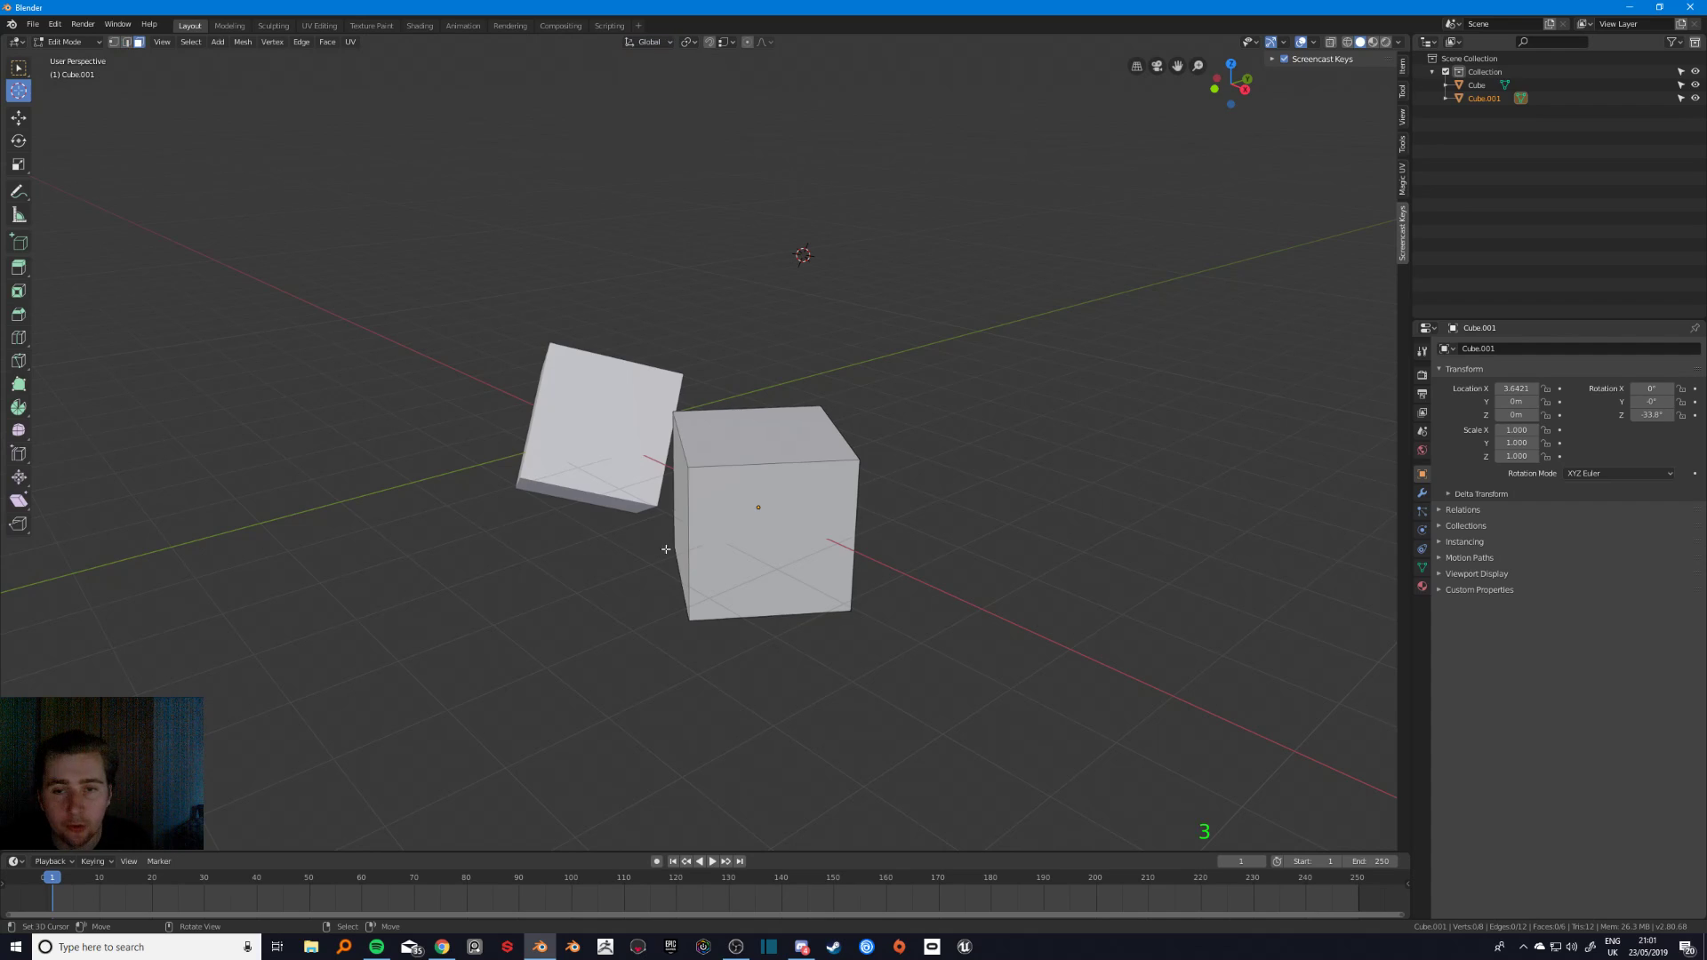
pyautogui.rightClick(738, 542)
pyautogui.click(648, 42)
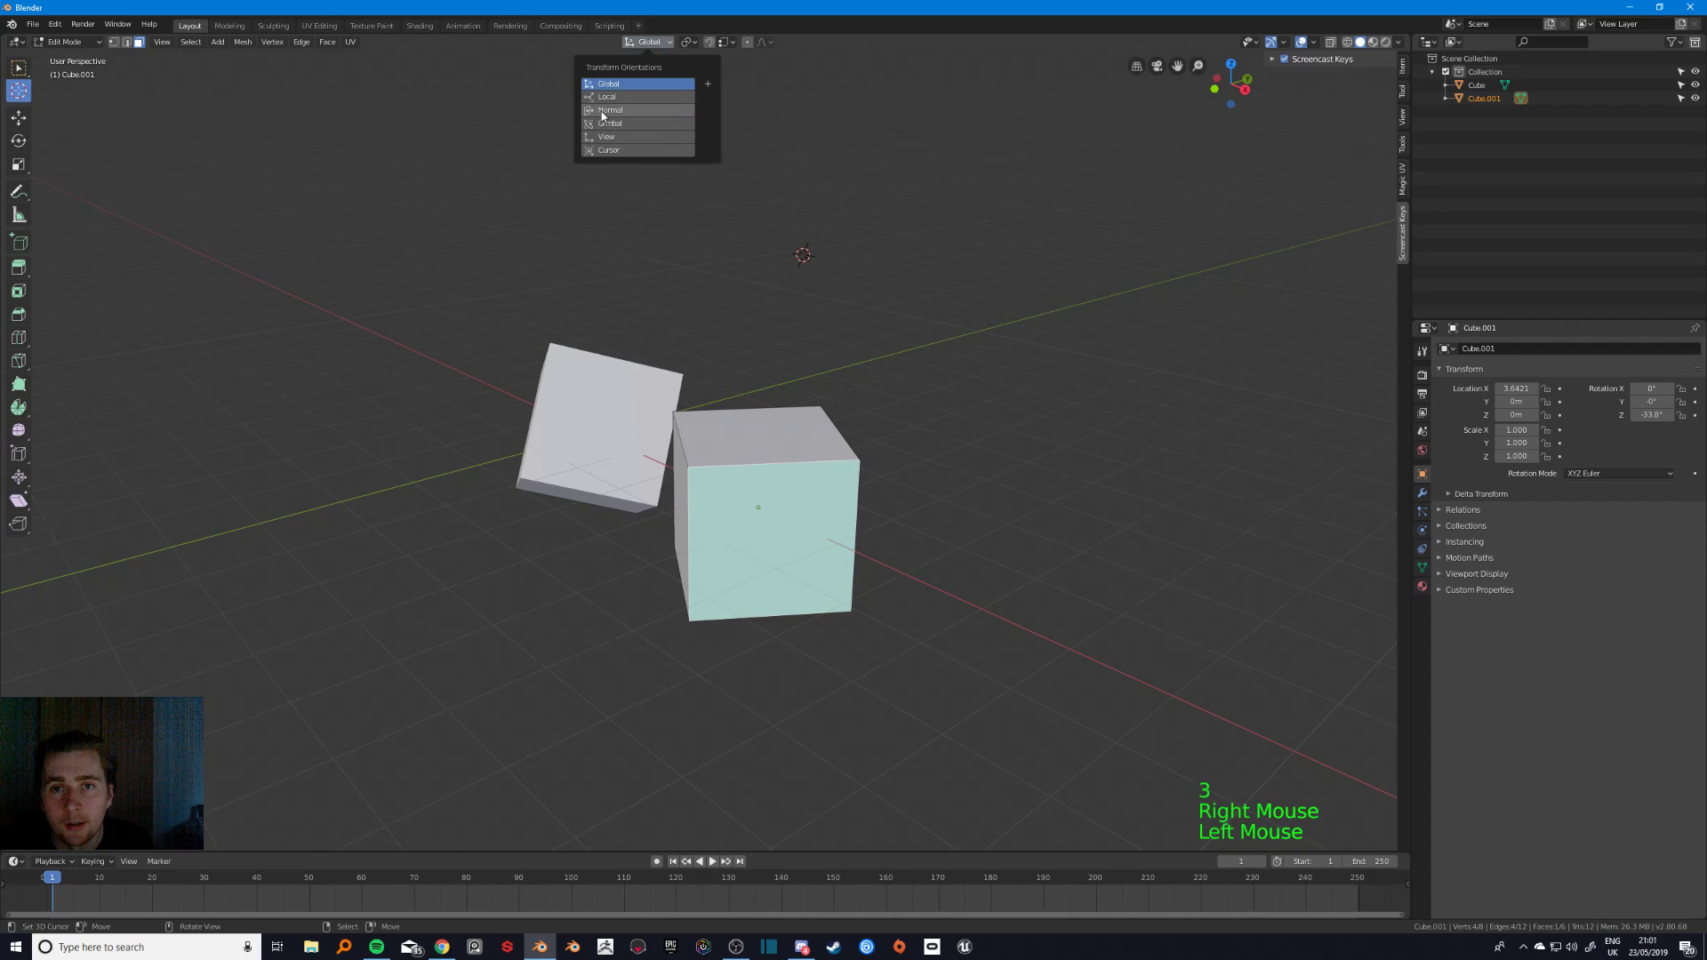
pyautogui.click(604, 110)
pyautogui.moveTo(604, 110); pyautogui.dragTo(483, 160, button='middle')
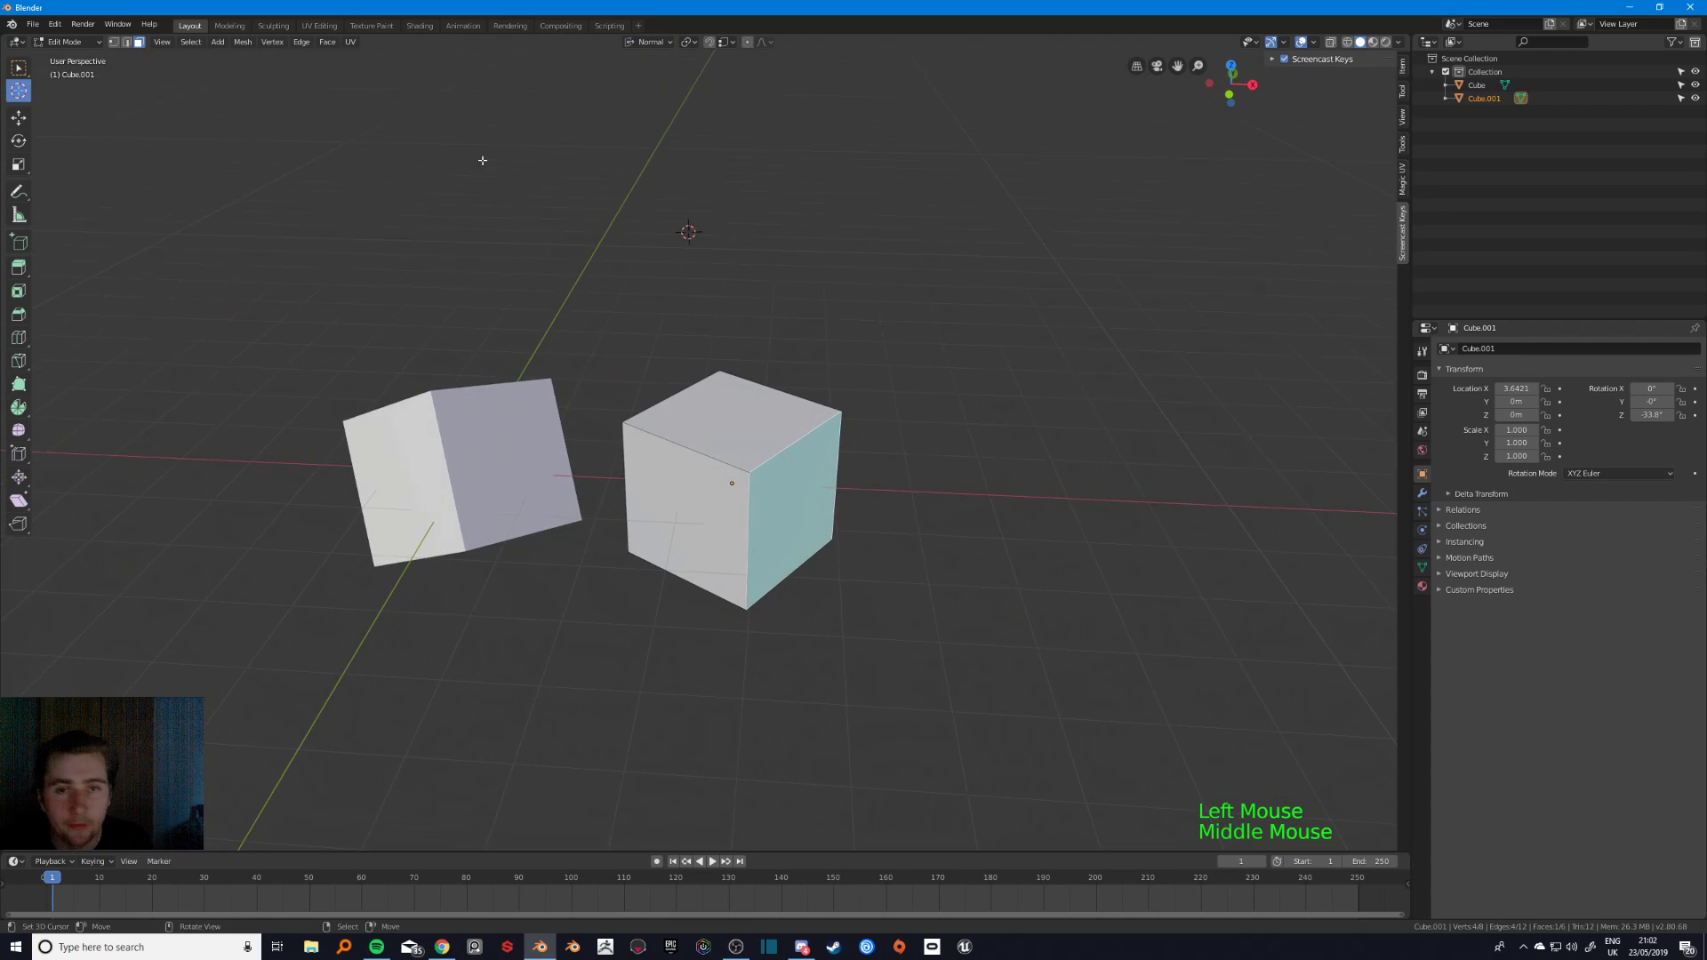
pyautogui.click(18, 117)
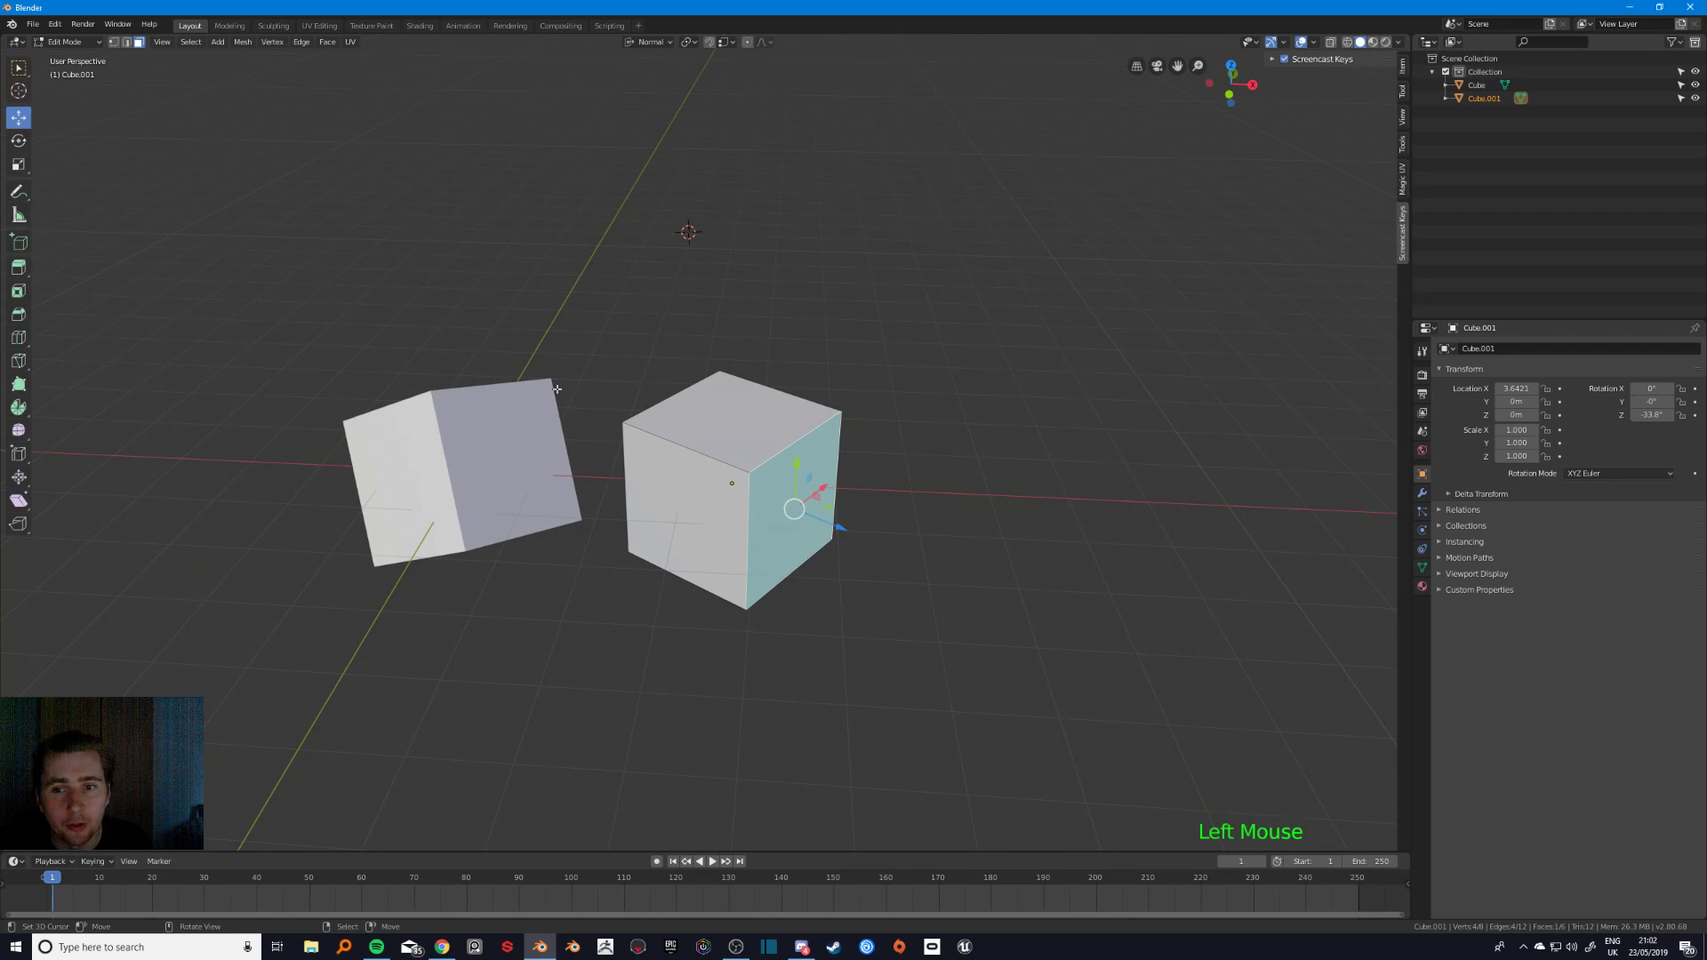
# - Select the copy's side and top faces one after another to examine how the move gizmo aligns with each face's normal
pyautogui.moveTo(855, 516); pyautogui.dragTo(694, 498, button='middle')
pyautogui.rightClick(673, 496)
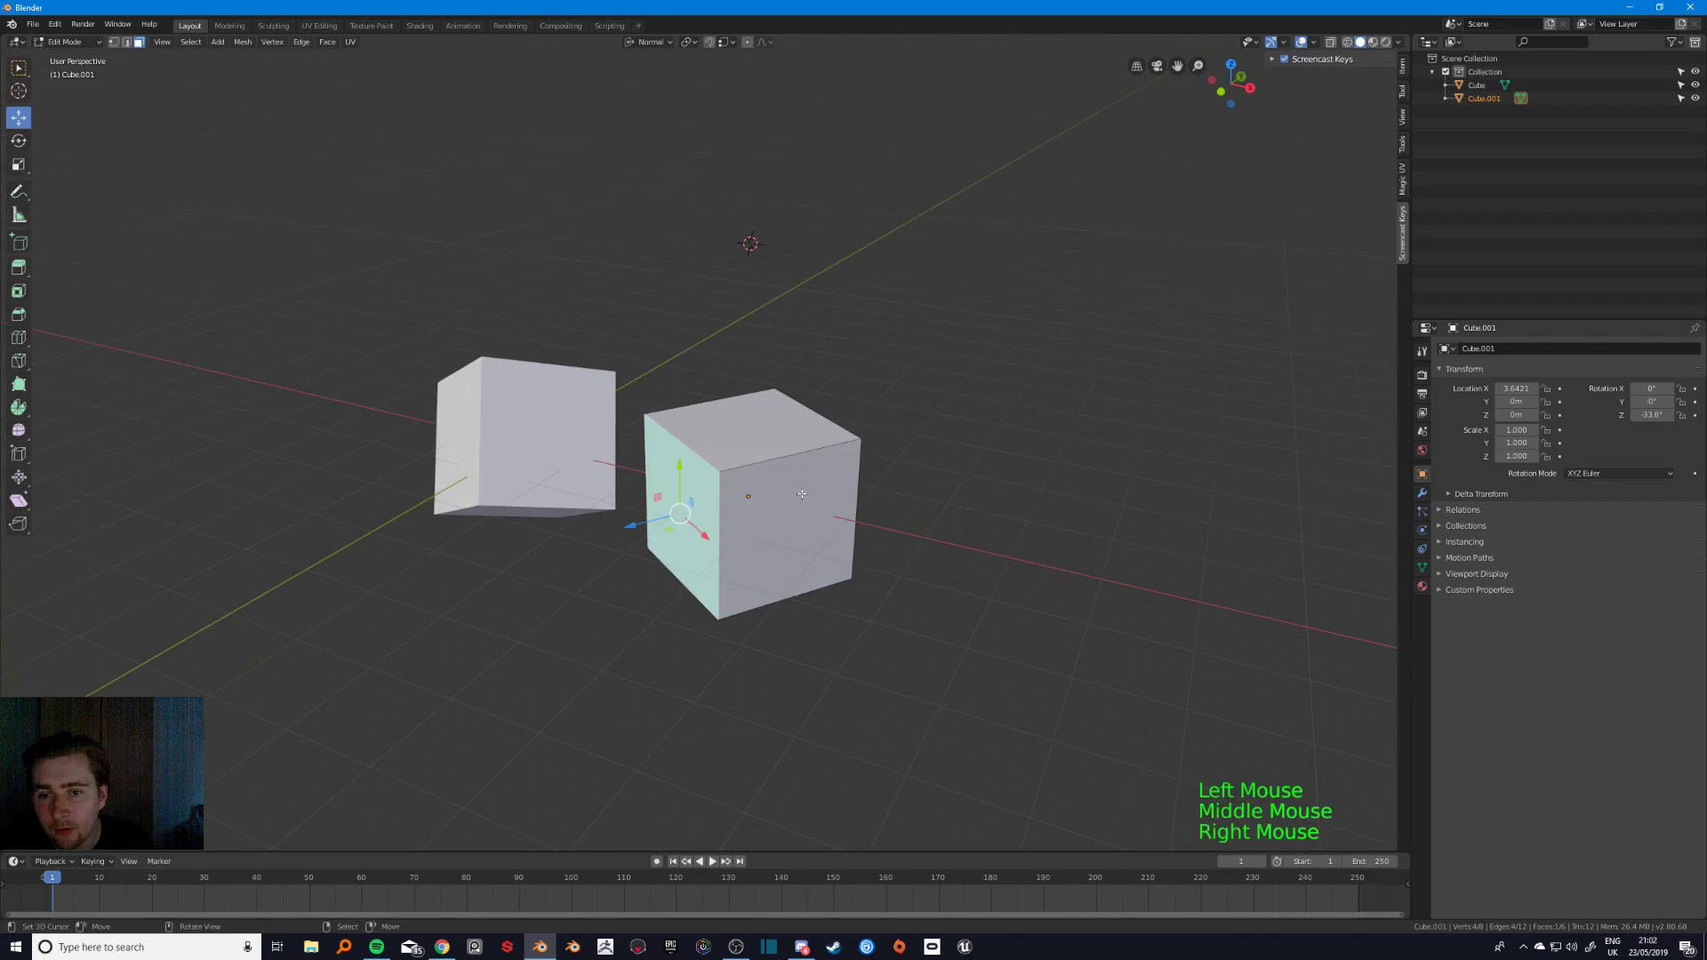
pyautogui.rightClick(798, 498)
pyautogui.rightClick(692, 499)
pyautogui.rightClick(749, 426)
pyautogui.moveTo(773, 436); pyautogui.dragTo(609, 398, button='middle')
pyautogui.rightClick(764, 523)
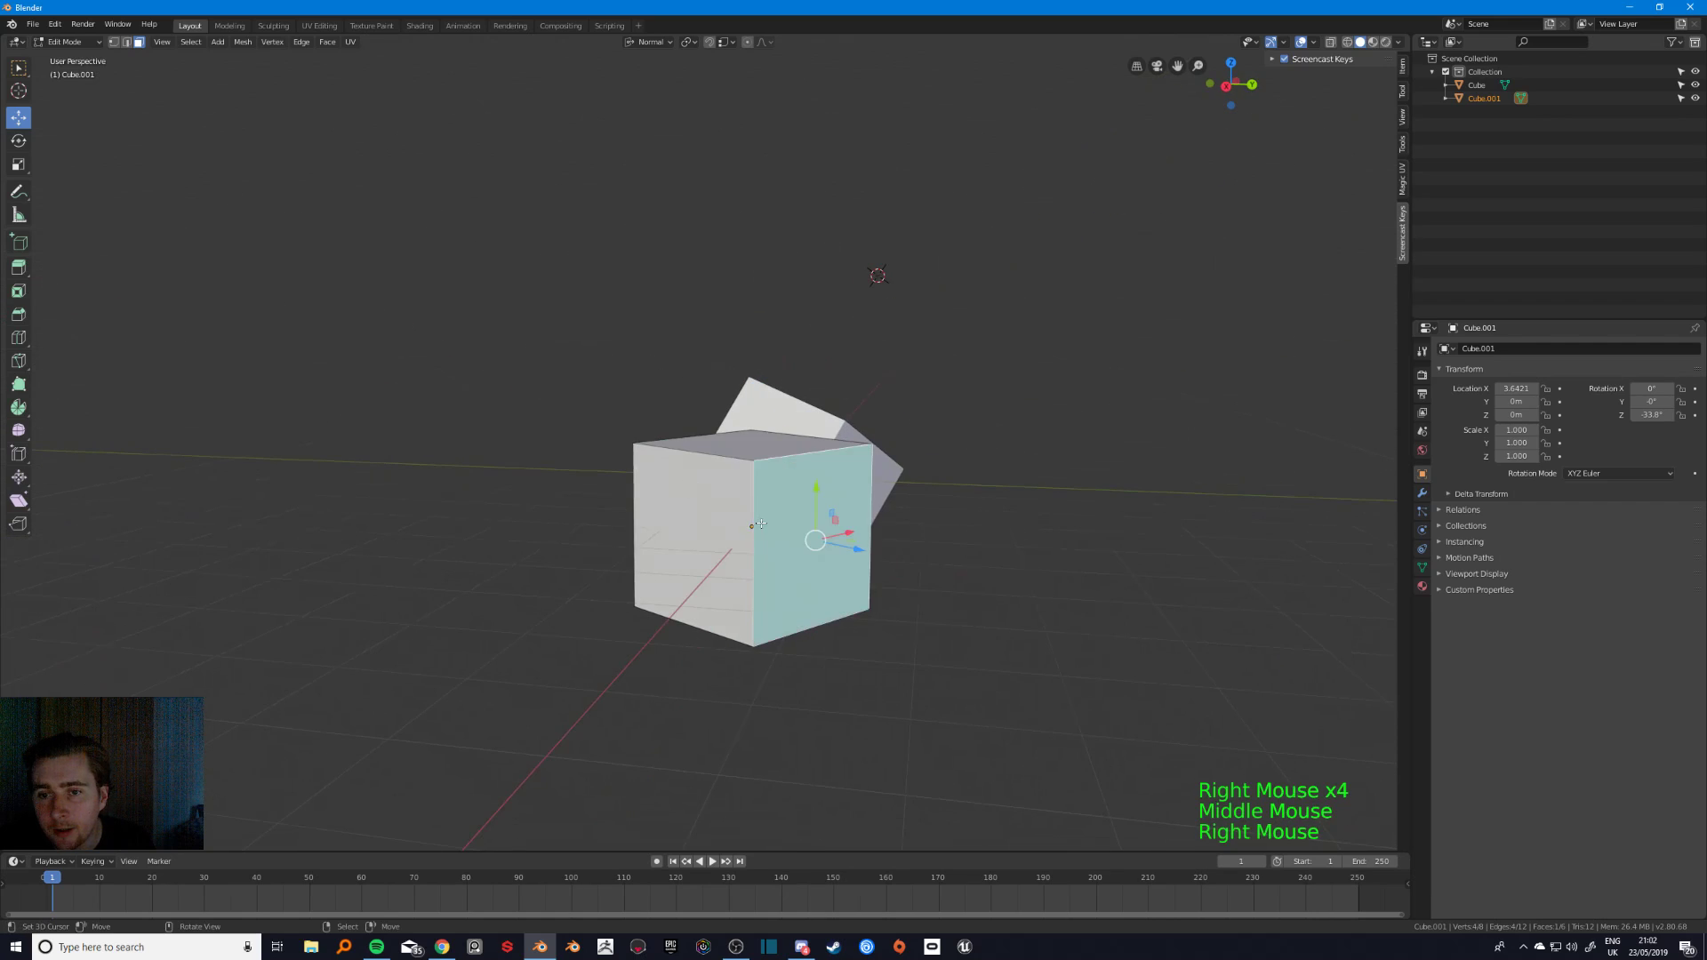
pyautogui.moveTo(711, 520); pyautogui.dragTo(842, 514, button='right')
pyautogui.rightClick(841, 514)
pyautogui.moveTo(842, 513); pyautogui.dragTo(741, 556, button='middle')
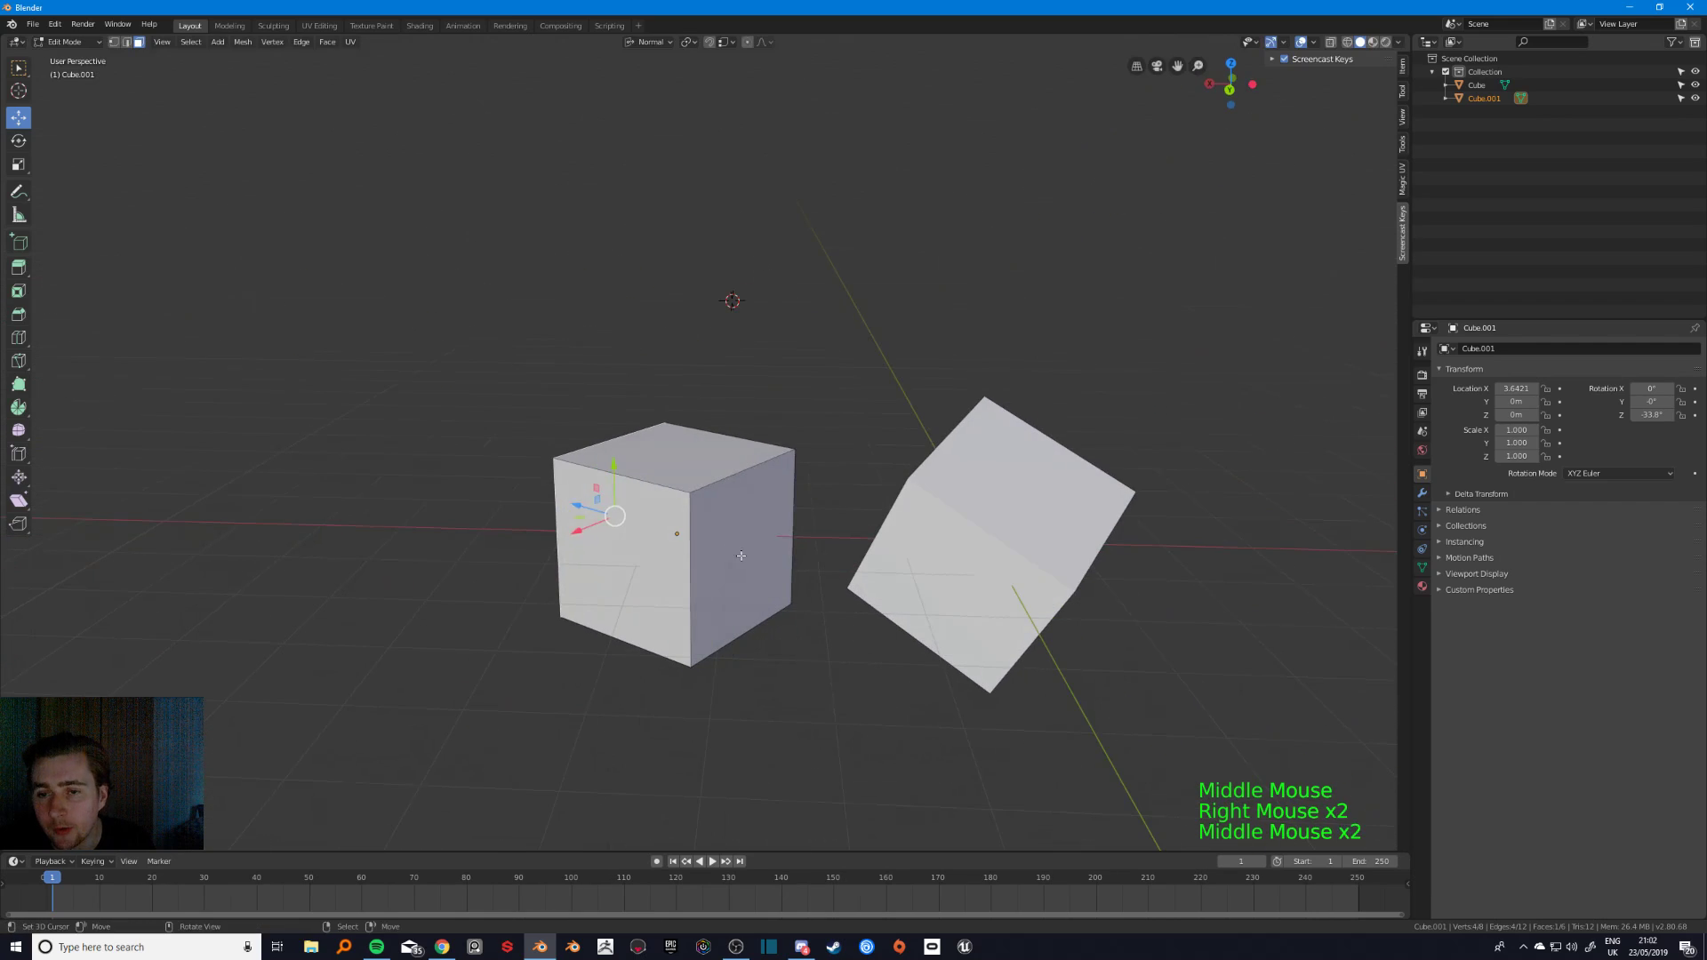
pyautogui.rightClick(741, 556)
pyautogui.rightClick(617, 569)
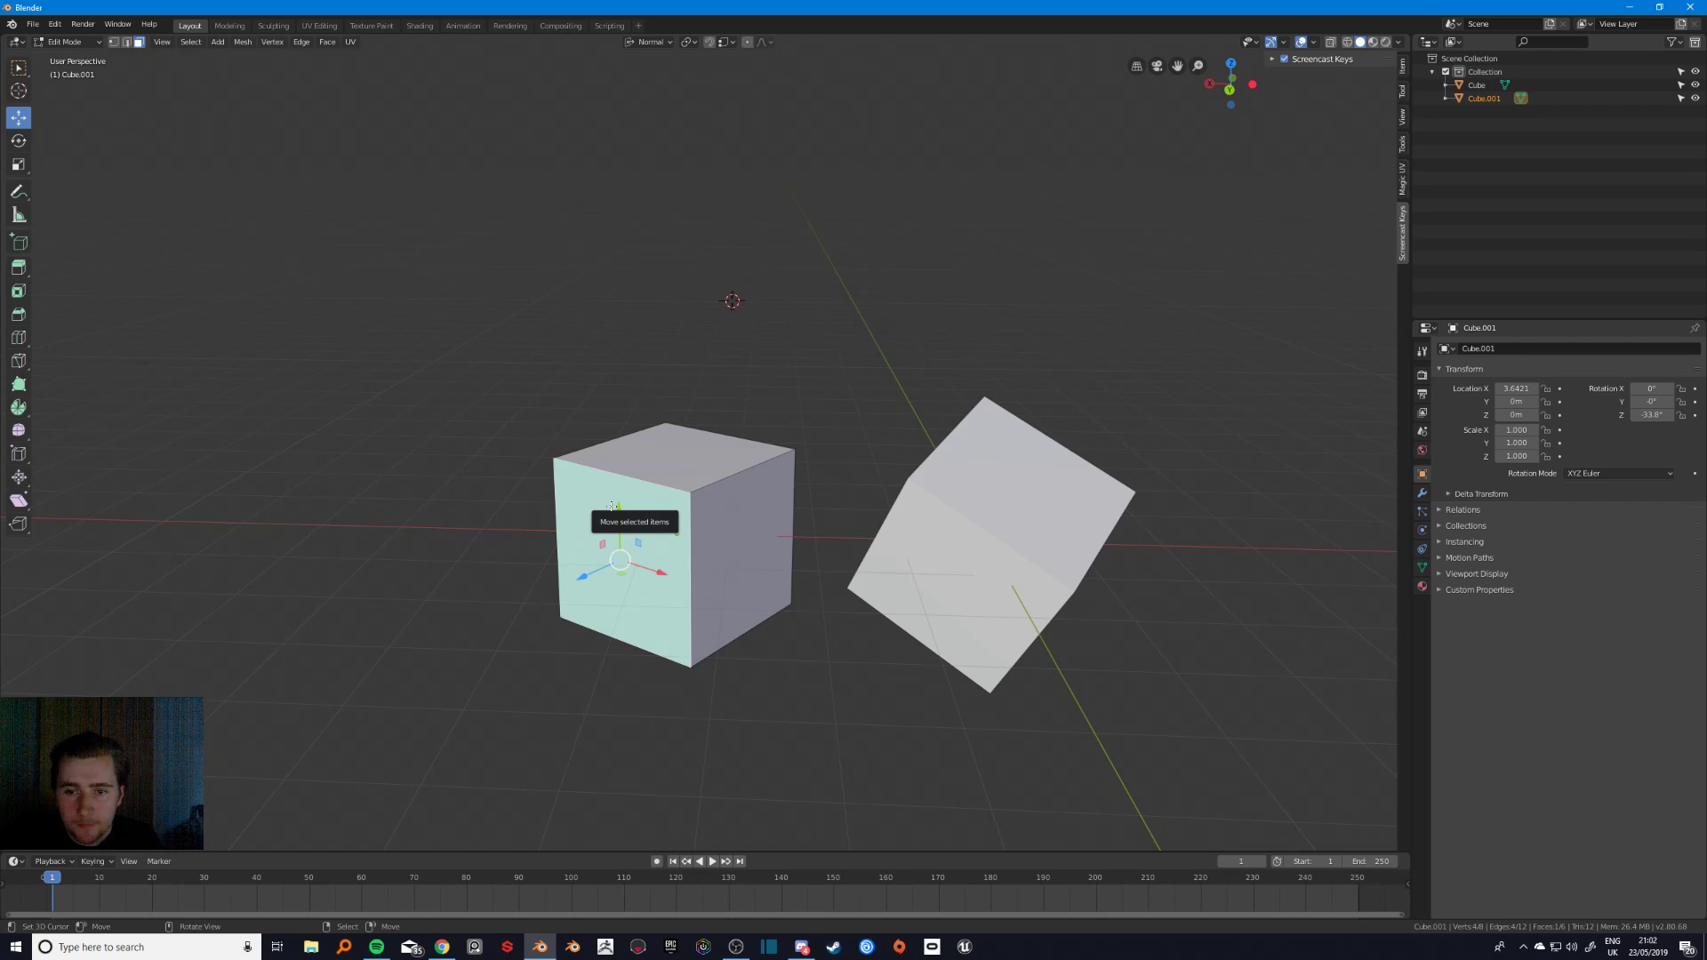
pyautogui.moveTo(611, 505); pyautogui.dragTo(686, 629, button='middle')
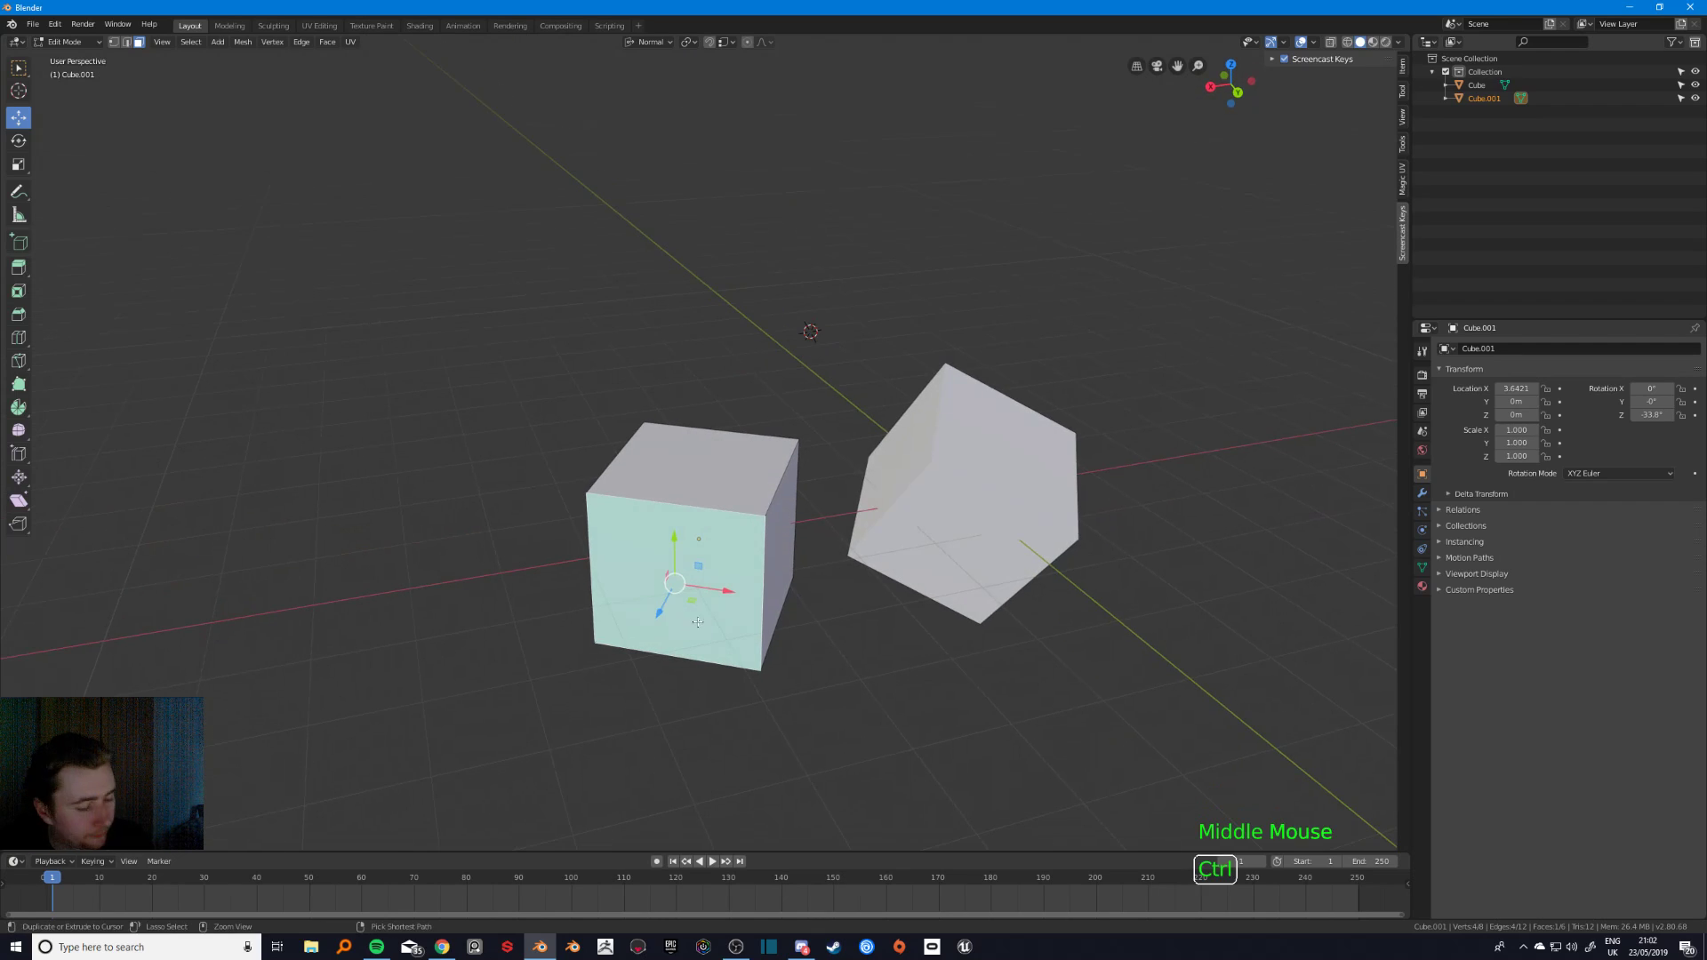
# - Undo the face selections and Normal orientation back to the newly rotated copy, and enter Edit Mode with everything selected
pyautogui.hotkey('ctrl', 'z')
pyautogui.hotkey('ctrl', 'z')
pyautogui.hotkey('ctrl', 'z')
pyautogui.hotkey('ctrl', 'z')
pyautogui.hotkey('ctrl', 'z')
pyautogui.hotkey('ctrl', 'z')
pyautogui.hotkey('ctrl', 'z')
pyautogui.hotkey('ctrl', 'z')
pyautogui.hotkey('ctrl', 'z')
pyautogui.hotkey('ctrl', 'z')
pyautogui.hotkey('ctrl', 'z')
pyautogui.hotkey('ctrl', 'z')
pyautogui.hotkey('ctrl', 'z')
pyautogui.hotkey('ctrl', 'z')
pyautogui.hotkey('ctrl', 'z')
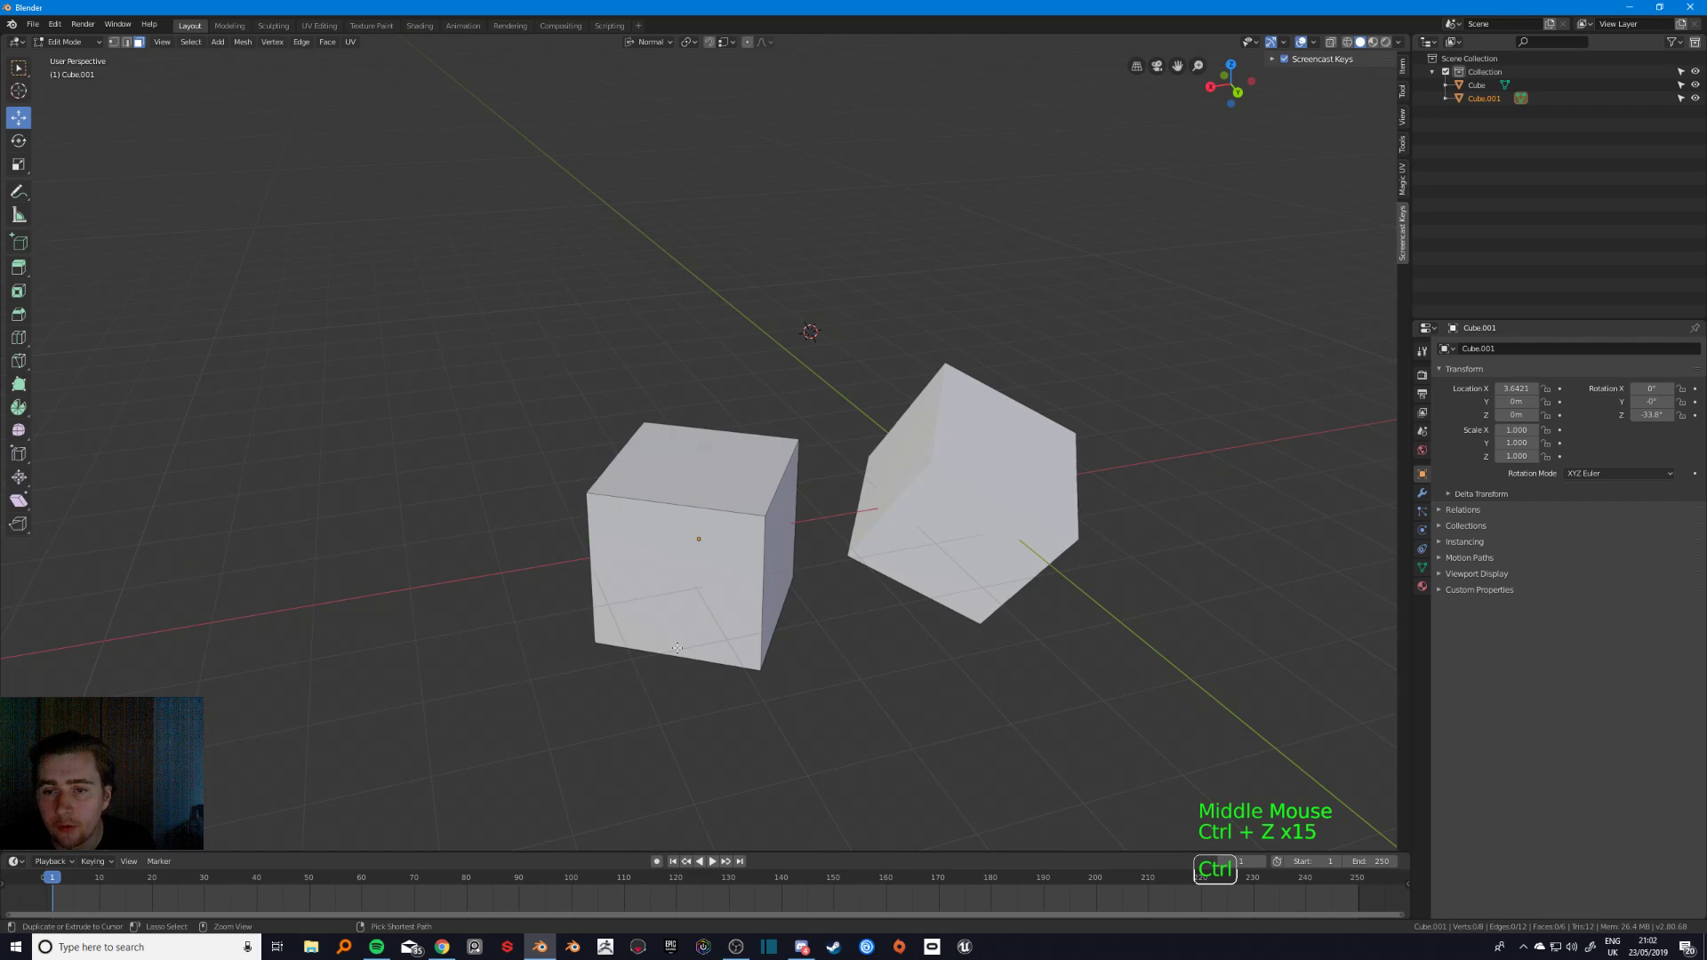
pyautogui.hotkey('ctrl', 'z')
pyautogui.hotkey('ctrl', 'z')
pyautogui.hotkey('ctrl', 'z')
pyautogui.hotkey('ctrl', 'z')
pyautogui.hotkey('ctrl', 'z')
pyautogui.hotkey('ctrl', 'z')
pyautogui.hotkey('ctrl', 'z')
pyautogui.hotkey('ctrl', 'z')
pyautogui.hotkey('ctrl', 'z')
pyautogui.hotkey('ctrl', 'z')
pyautogui.press('Tab')
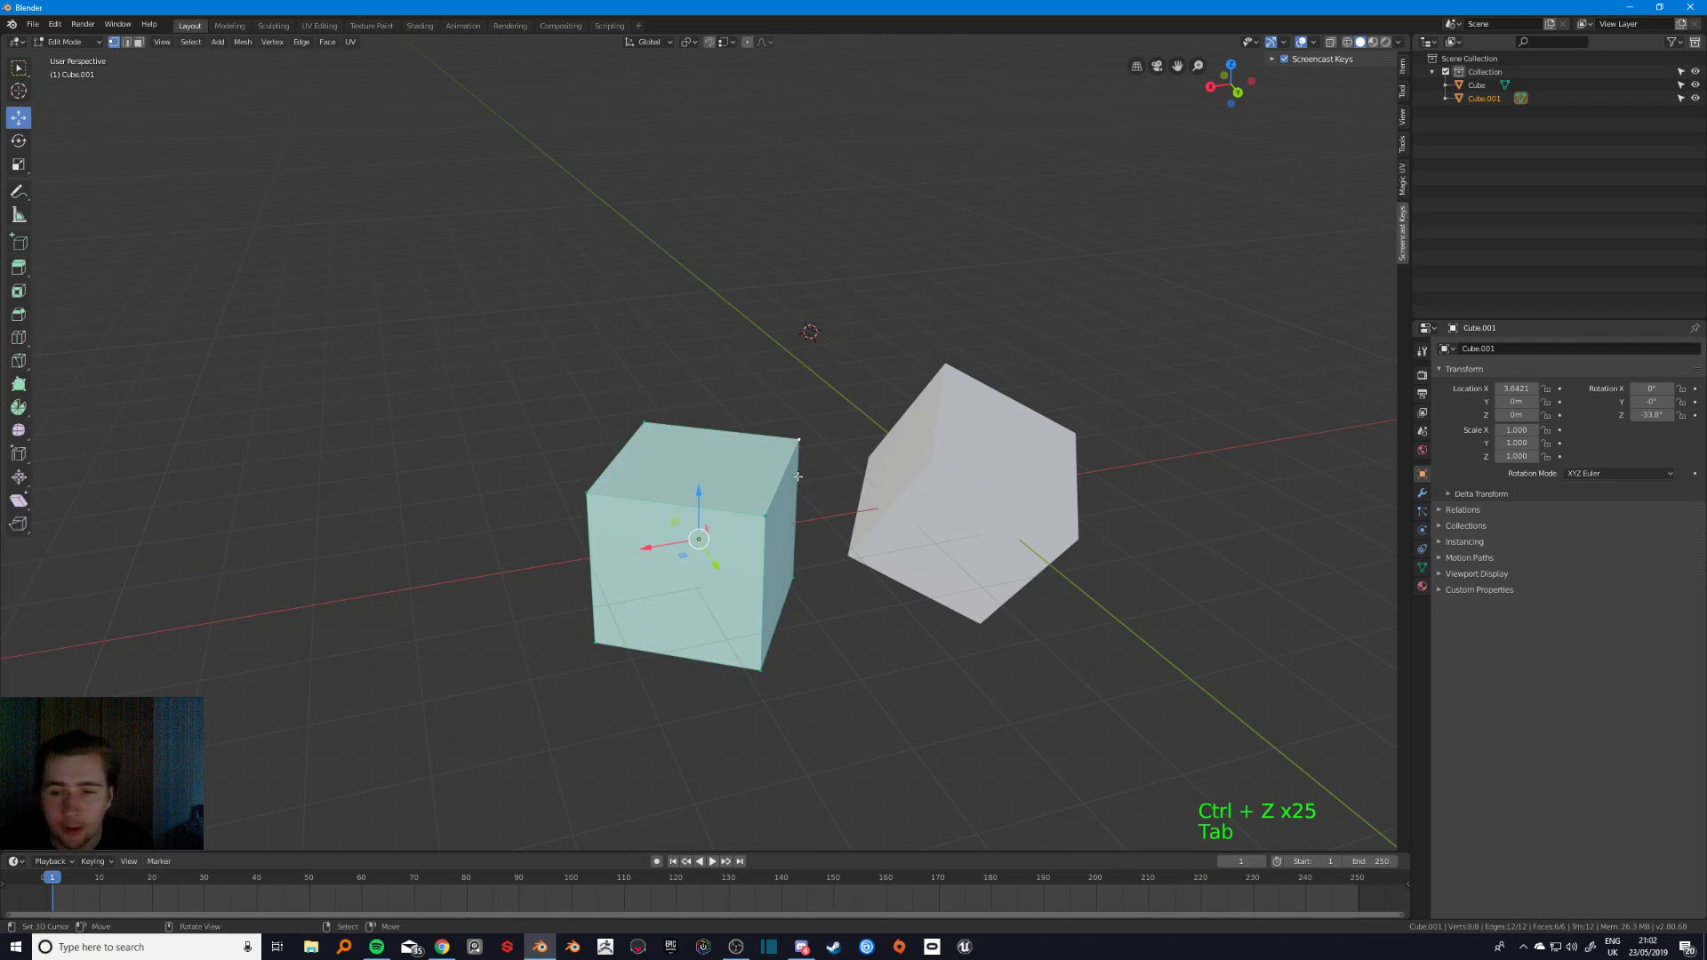
# - Leave Edit Mode and delete both cubes from the scene
pyautogui.press('Tab')
pyautogui.press('x')
pyautogui.click(812, 495)
pyautogui.rightClick(956, 486)
pyautogui.press('x')
pyautogui.click(955, 485)
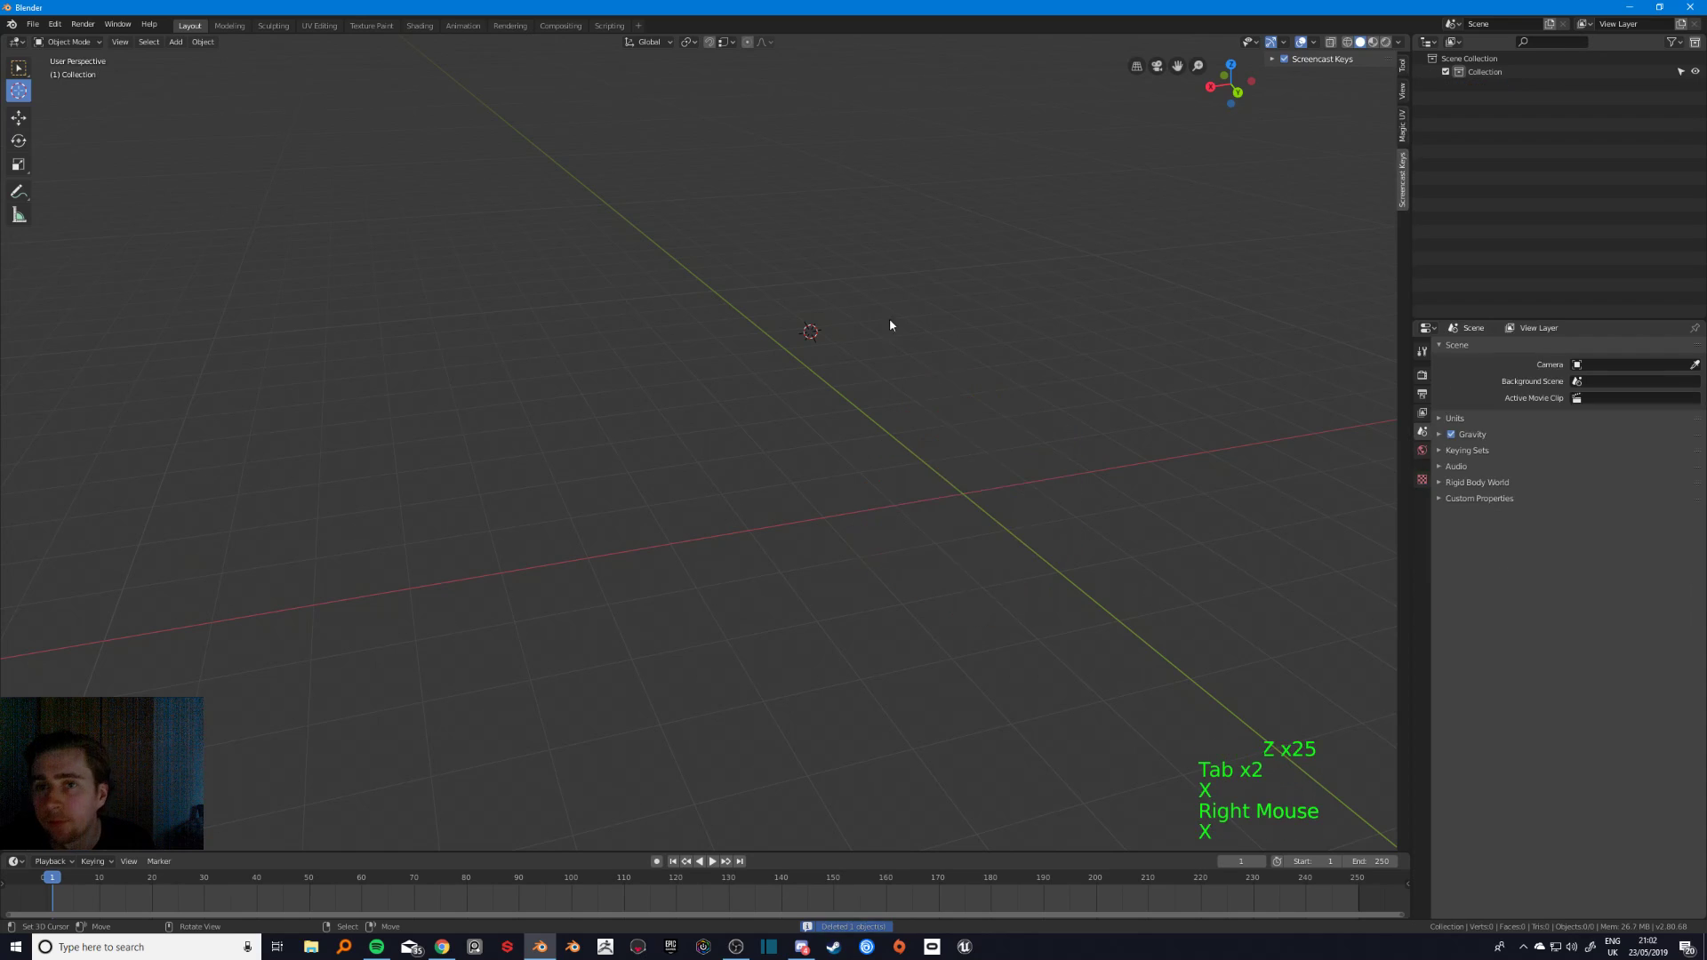
pyautogui.hotkey('shift', 'a')
pyautogui.moveTo(827, 207)
pyautogui.click(903, 224)
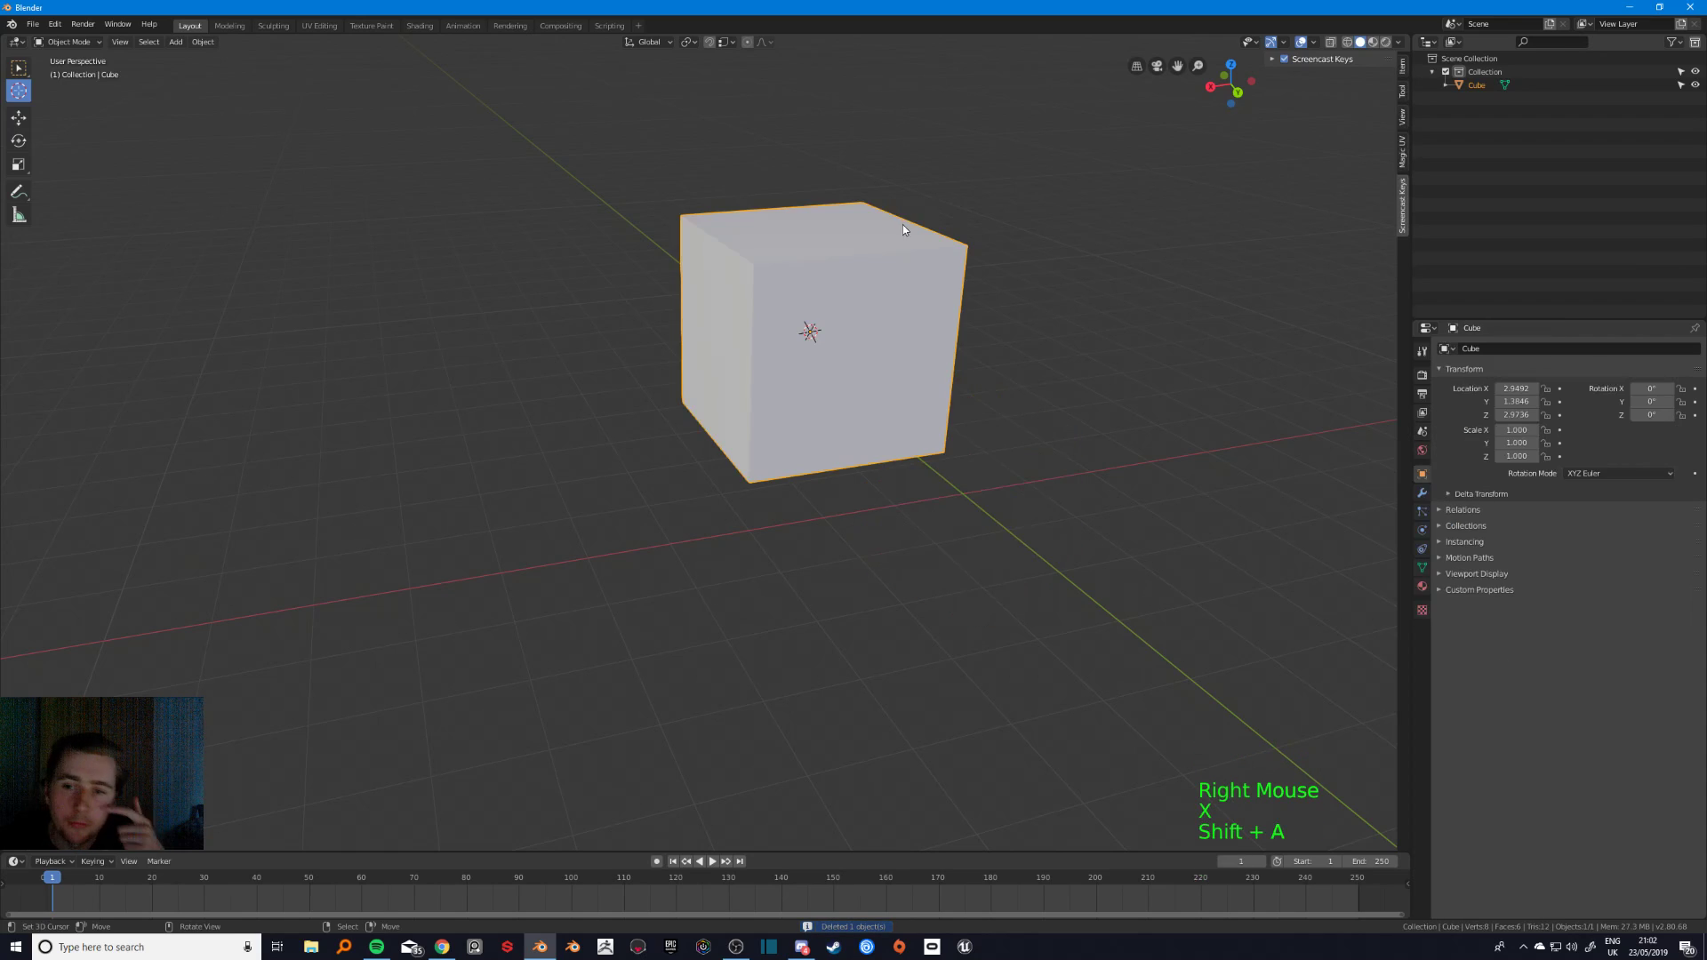
pyautogui.hotkey('ctrl', 'z')
# - Snap the 3D cursor to the world origin and add a mesh cube there
pyautogui.hotkey('shift', 's')
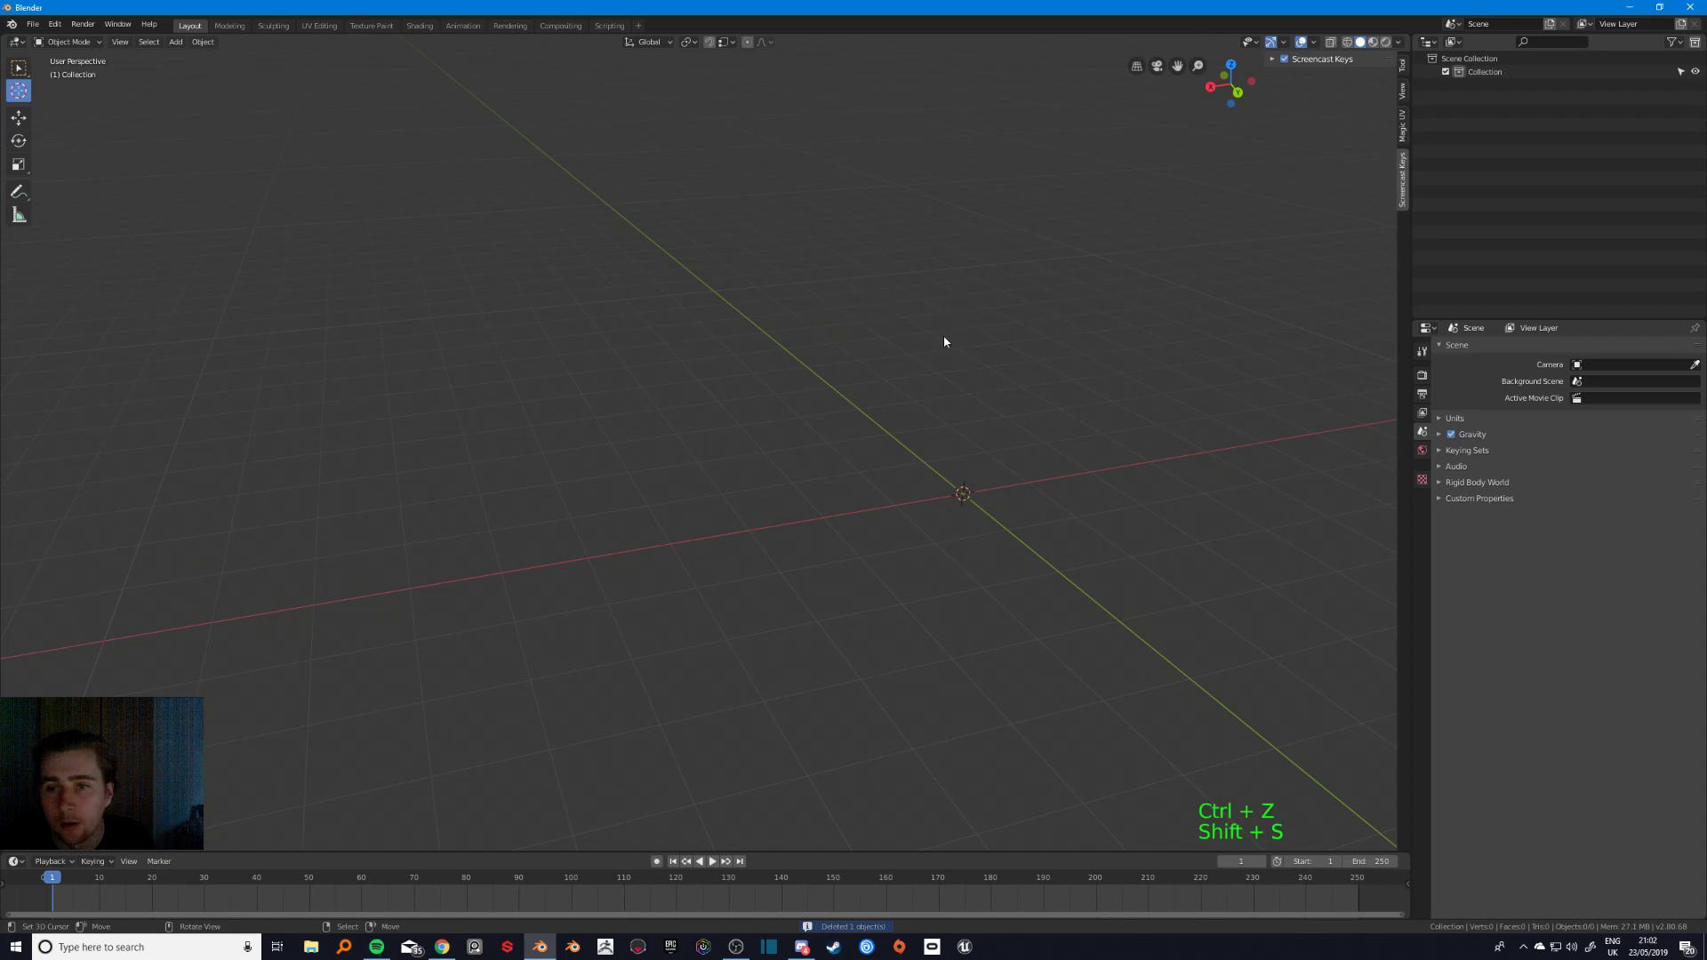
pyautogui.hotkey('shift', 'a')
pyautogui.moveTo(942, 346)
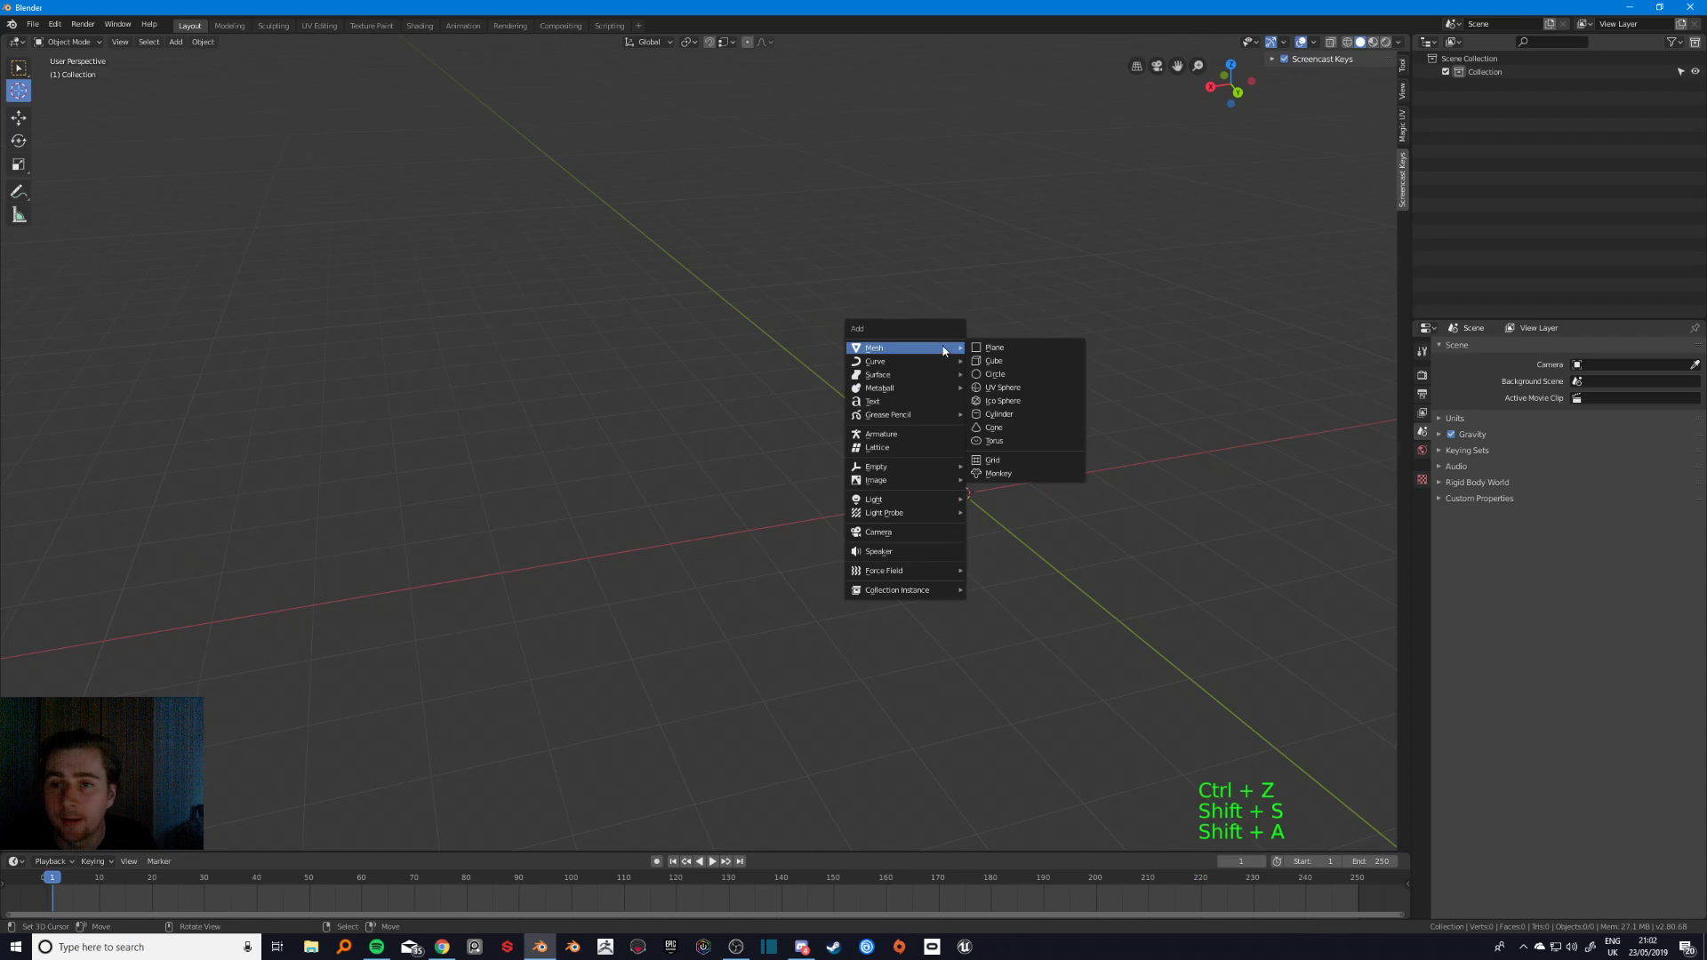
pyautogui.click(1010, 362)
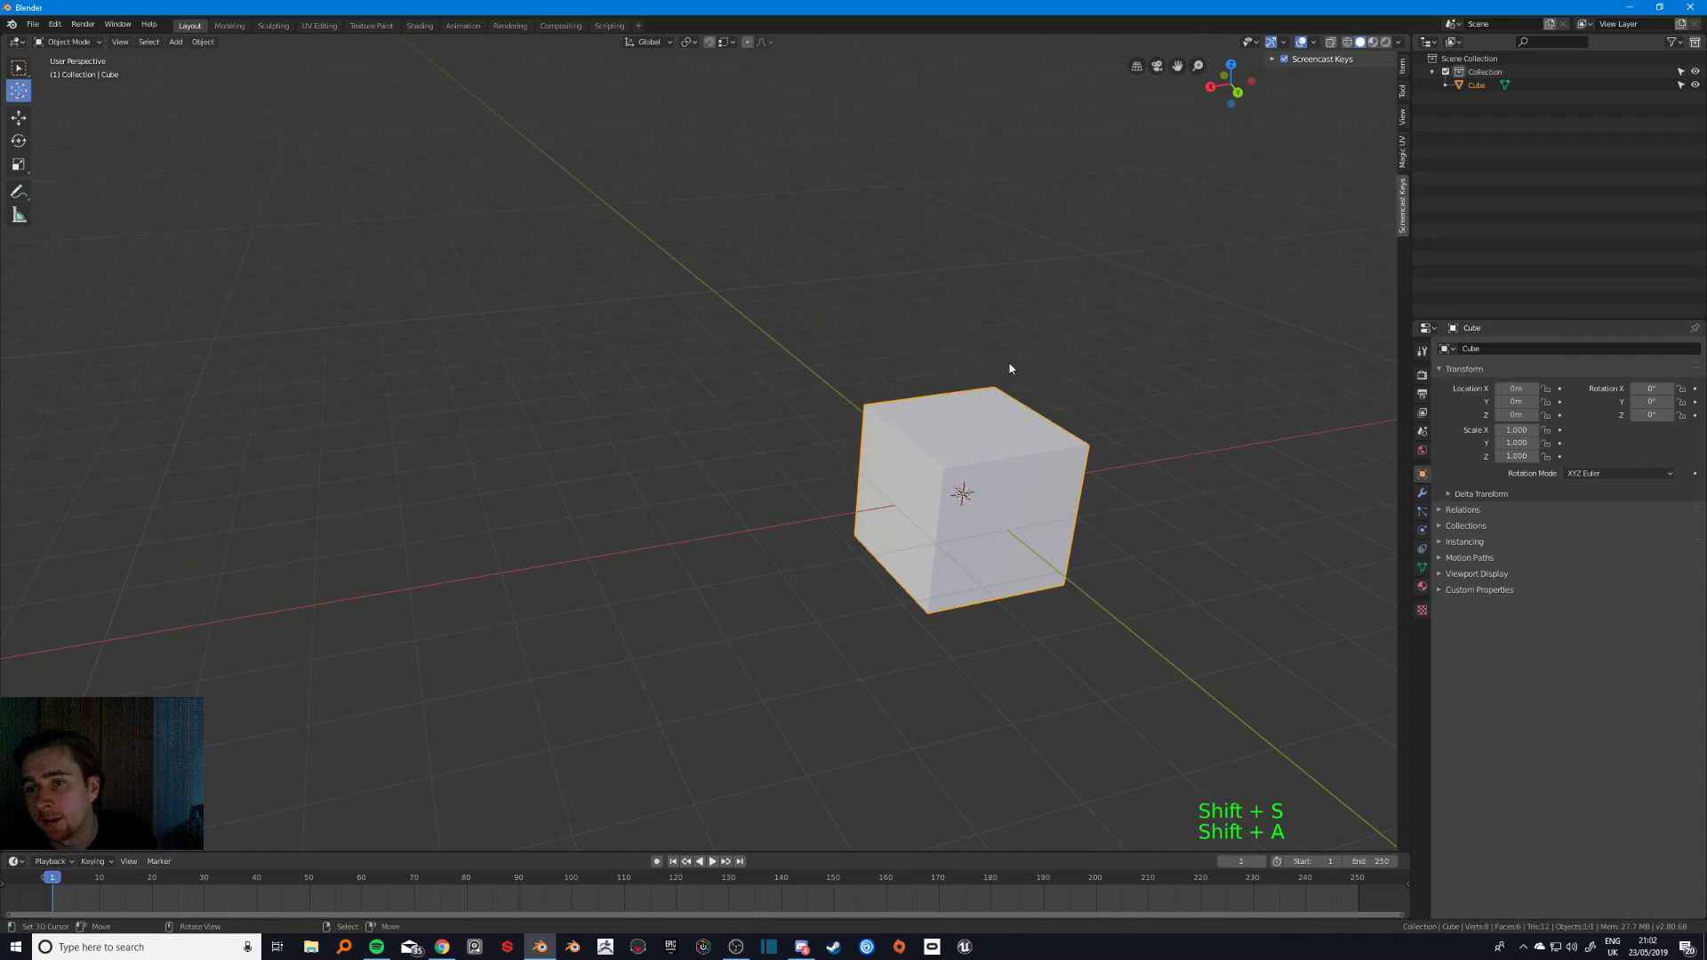
# - Set the snapping element to Edge
pyautogui.click(725, 42)
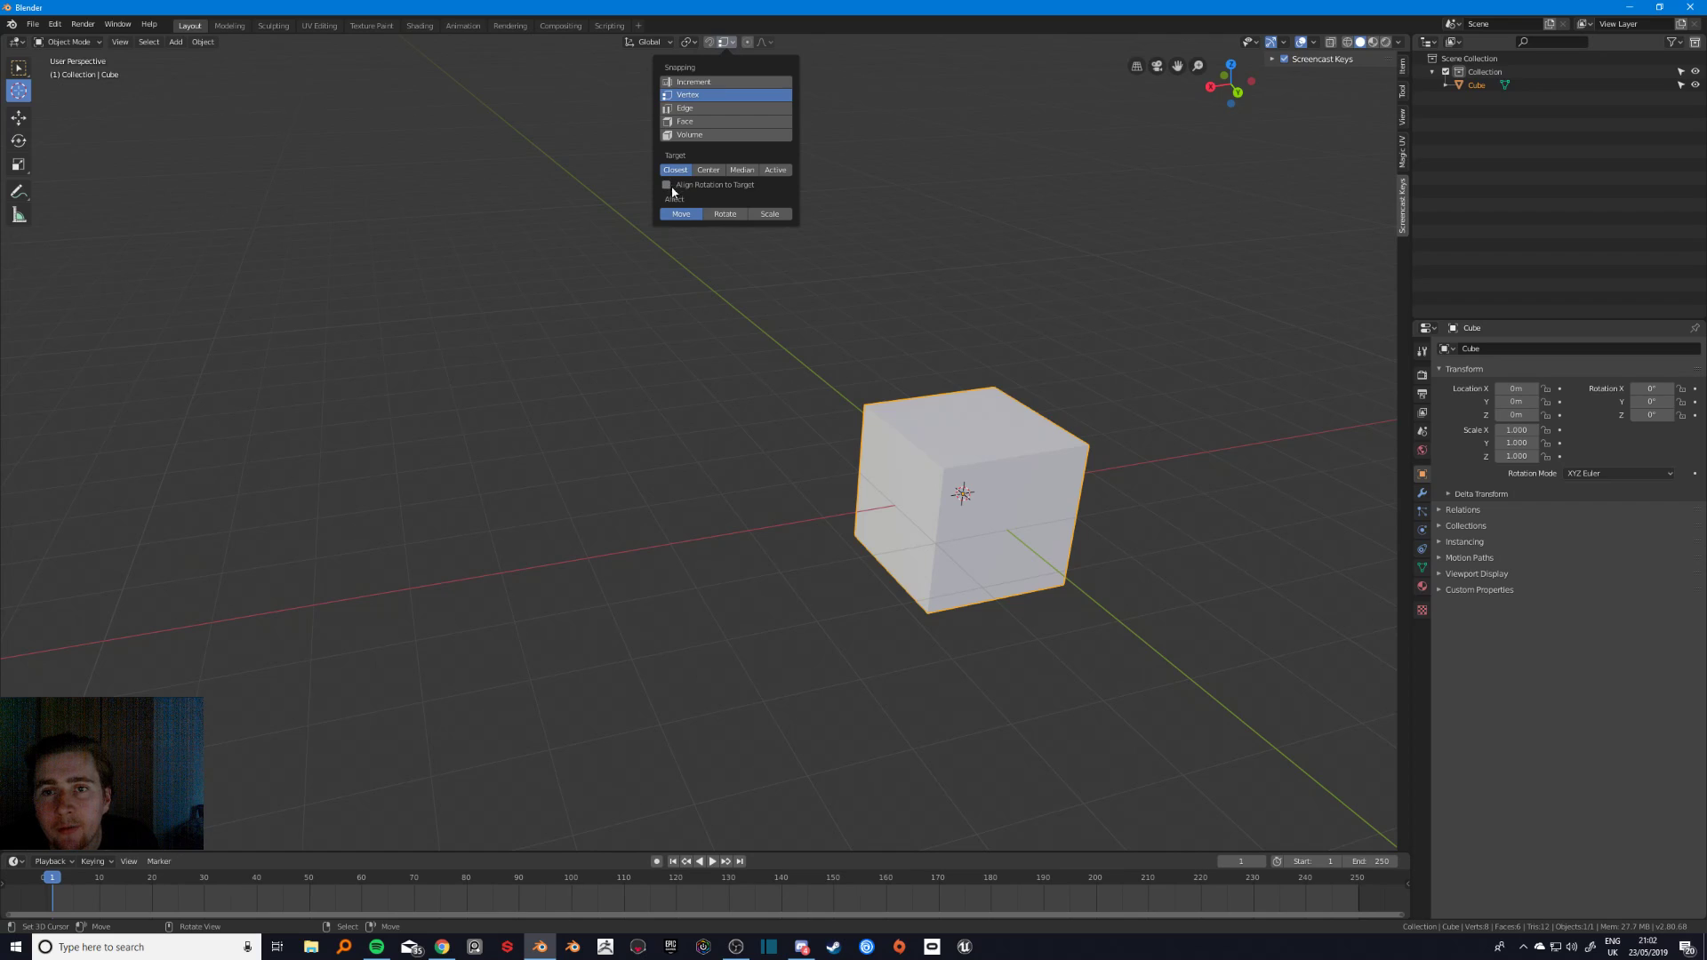
pyautogui.click(691, 107)
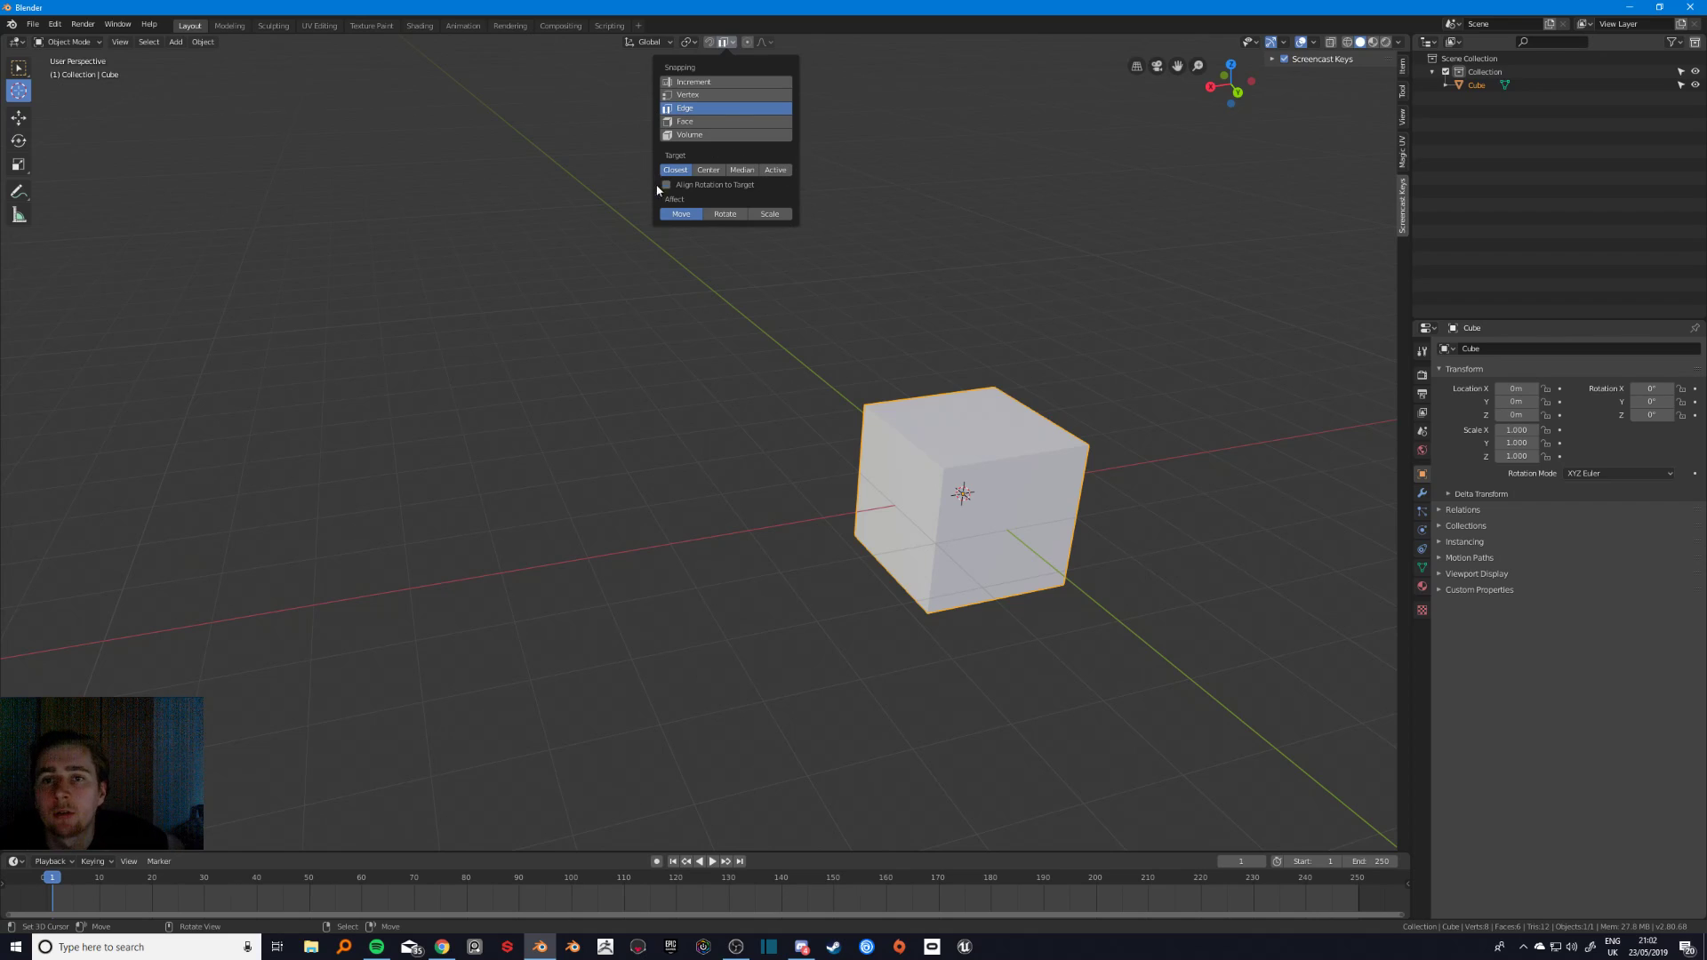
pyautogui.moveTo(887, 434); pyautogui.dragTo(896, 435, button='right')
pyautogui.rightClick(908, 446)
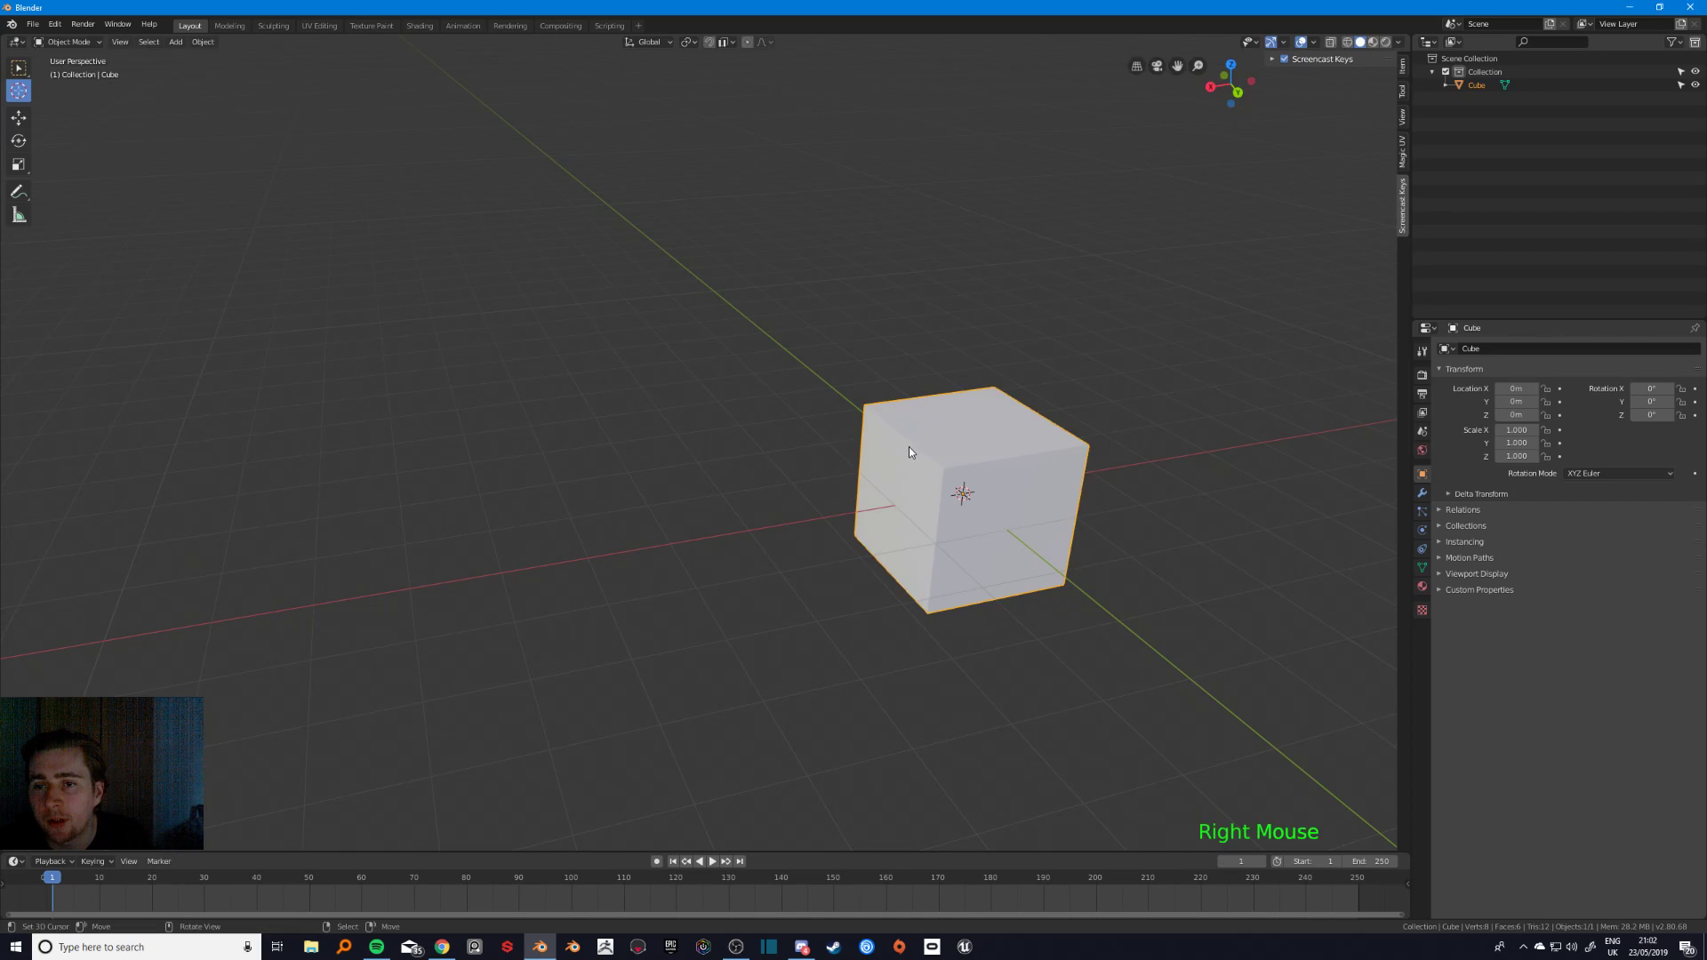
# - Add a second cube at the world origin and move it clear of the first, to about 3.3 m in X
pyautogui.moveTo(782, 464); pyautogui.dragTo(793, 471, button='middle')
pyautogui.hotkey('shift', 's')
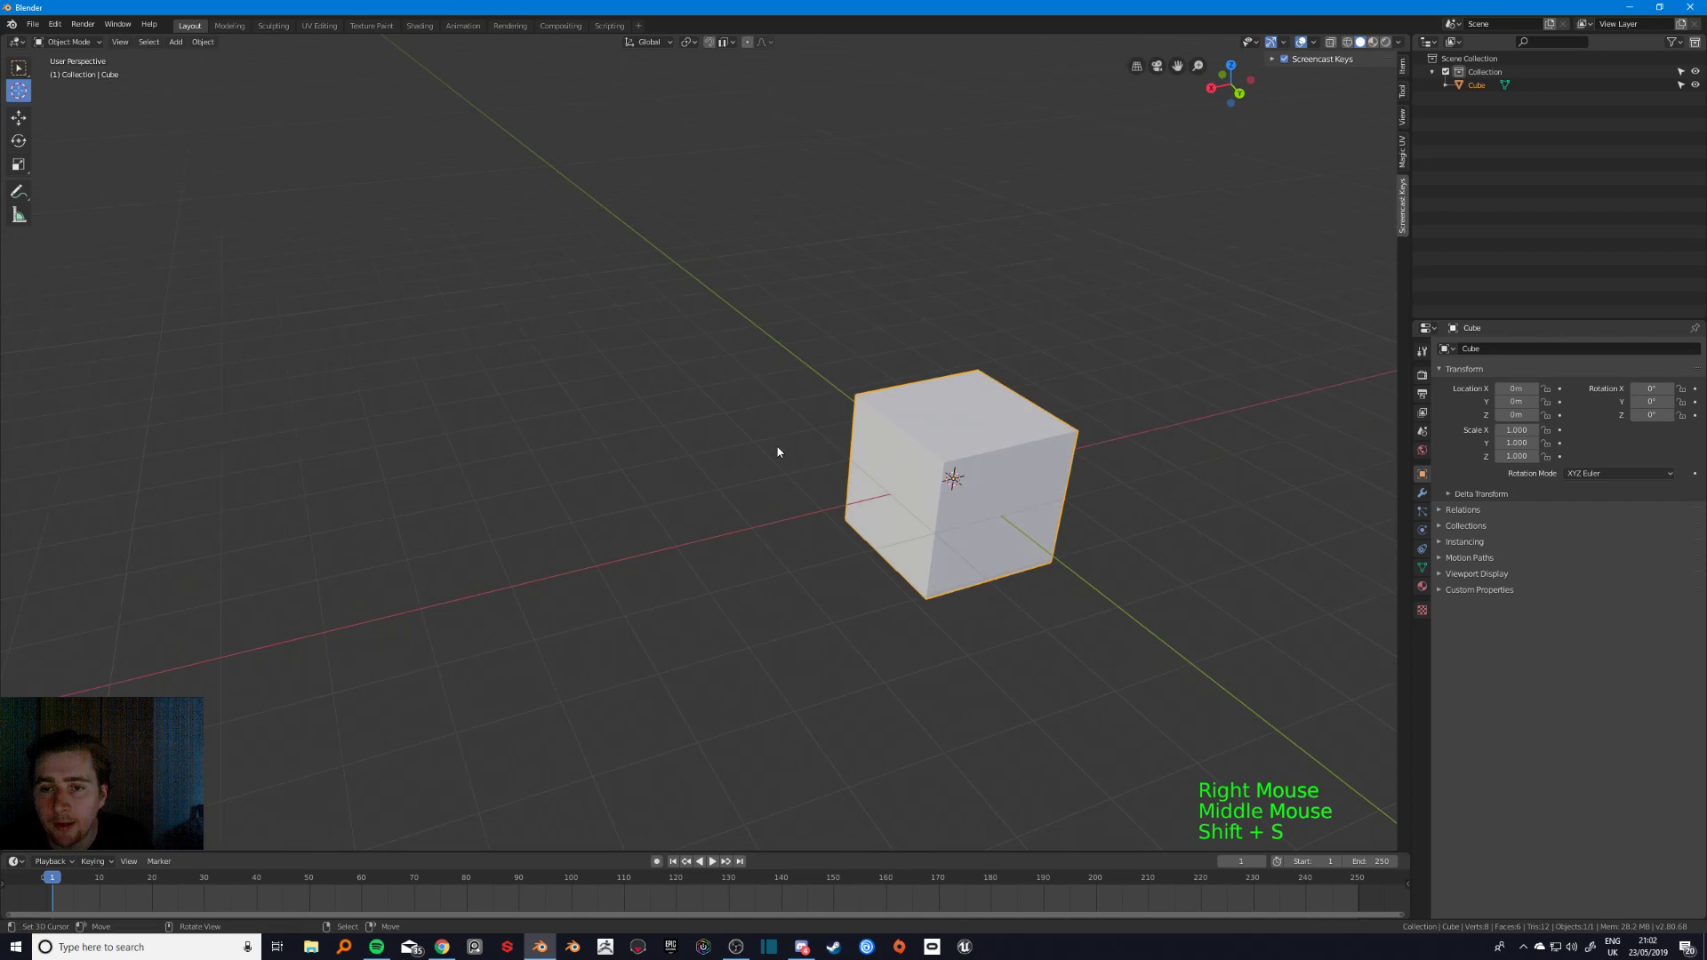
pyautogui.hotkey('shift', 'a')
pyautogui.moveTo(795, 447)
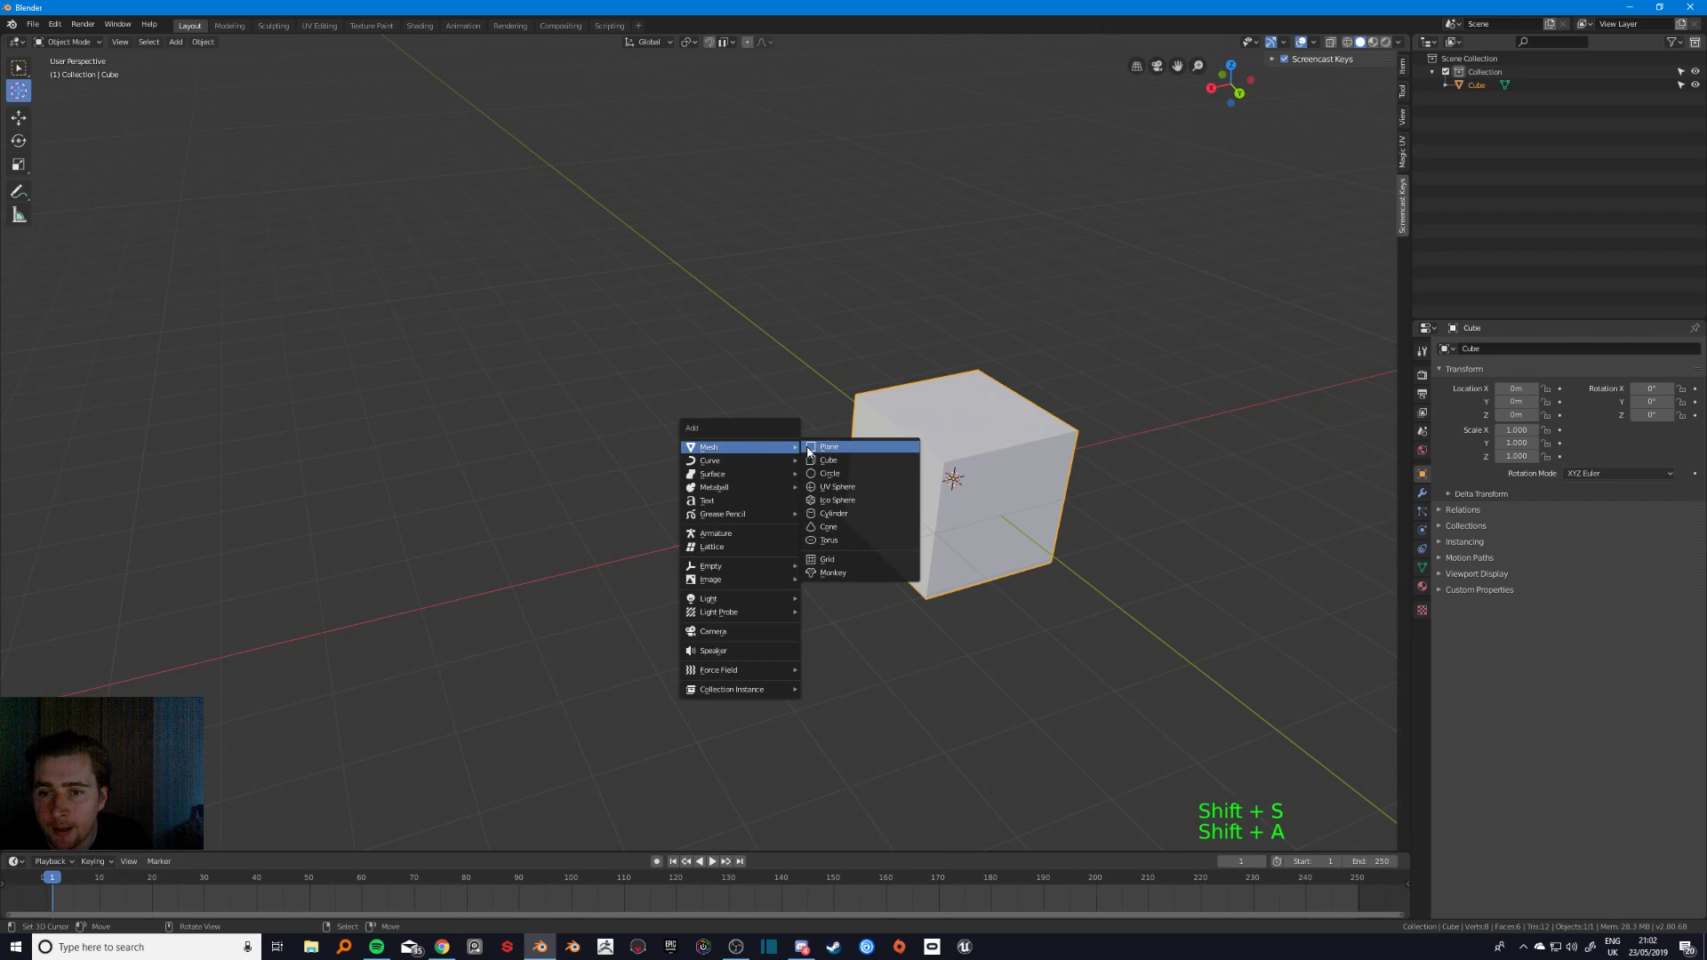
pyautogui.click(851, 462)
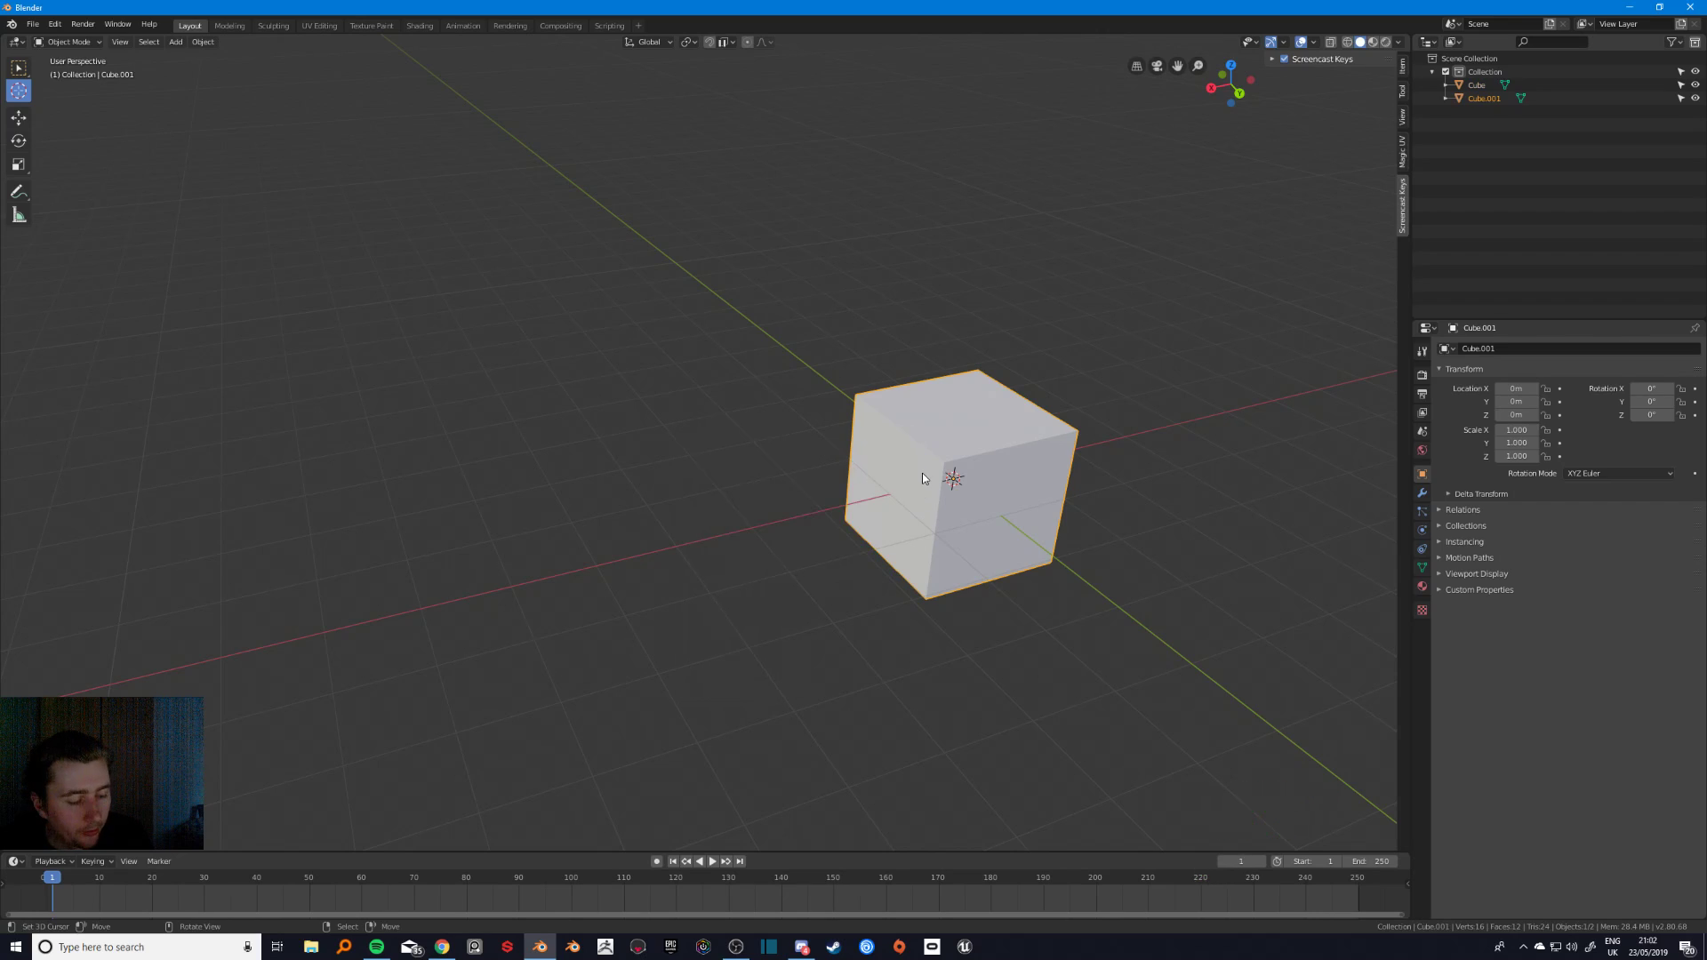
pyautogui.press('g')
pyautogui.click(702, 441)
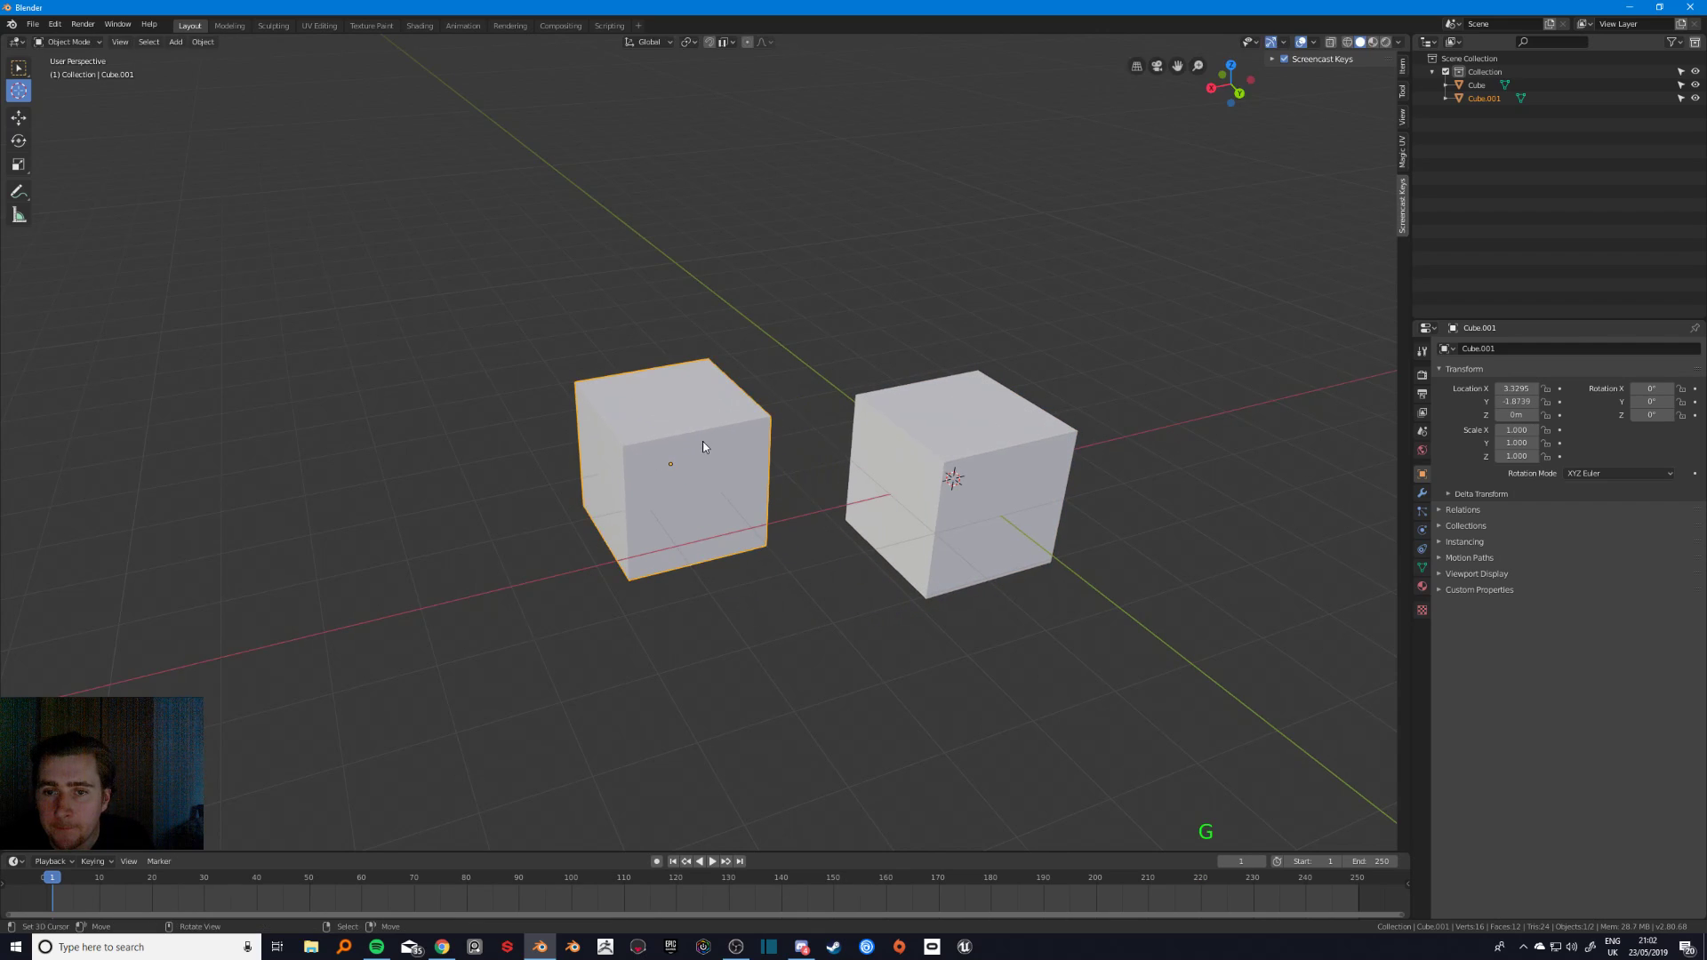
# - Enter Edit Mode on the second cube and select its top corner vertex nearest the first cube
pyautogui.press('Tab')
pyautogui.moveTo(702, 445); pyautogui.dragTo(699, 480, button='middle')
pyautogui.rightClick(709, 426)
pyautogui.rightClick(724, 435)
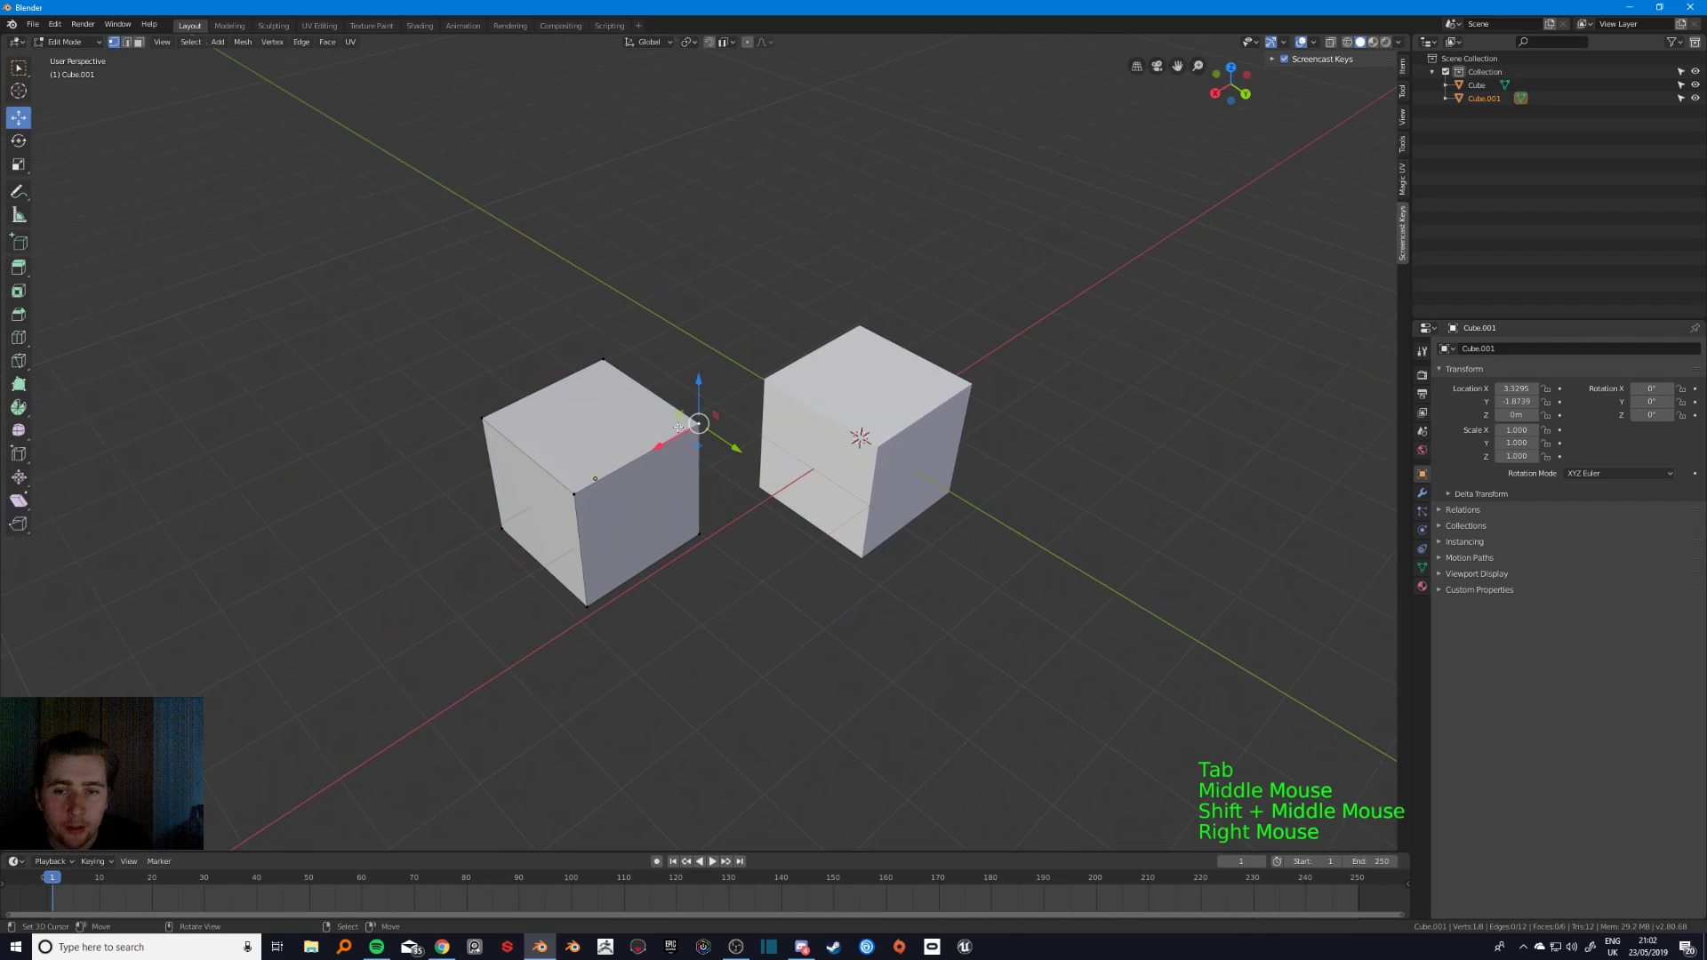
# - Try to move the selected vertex towards the first cube with snapping, and undo the vertex selection
pyautogui.press('g')
pyautogui.press('ctrl')
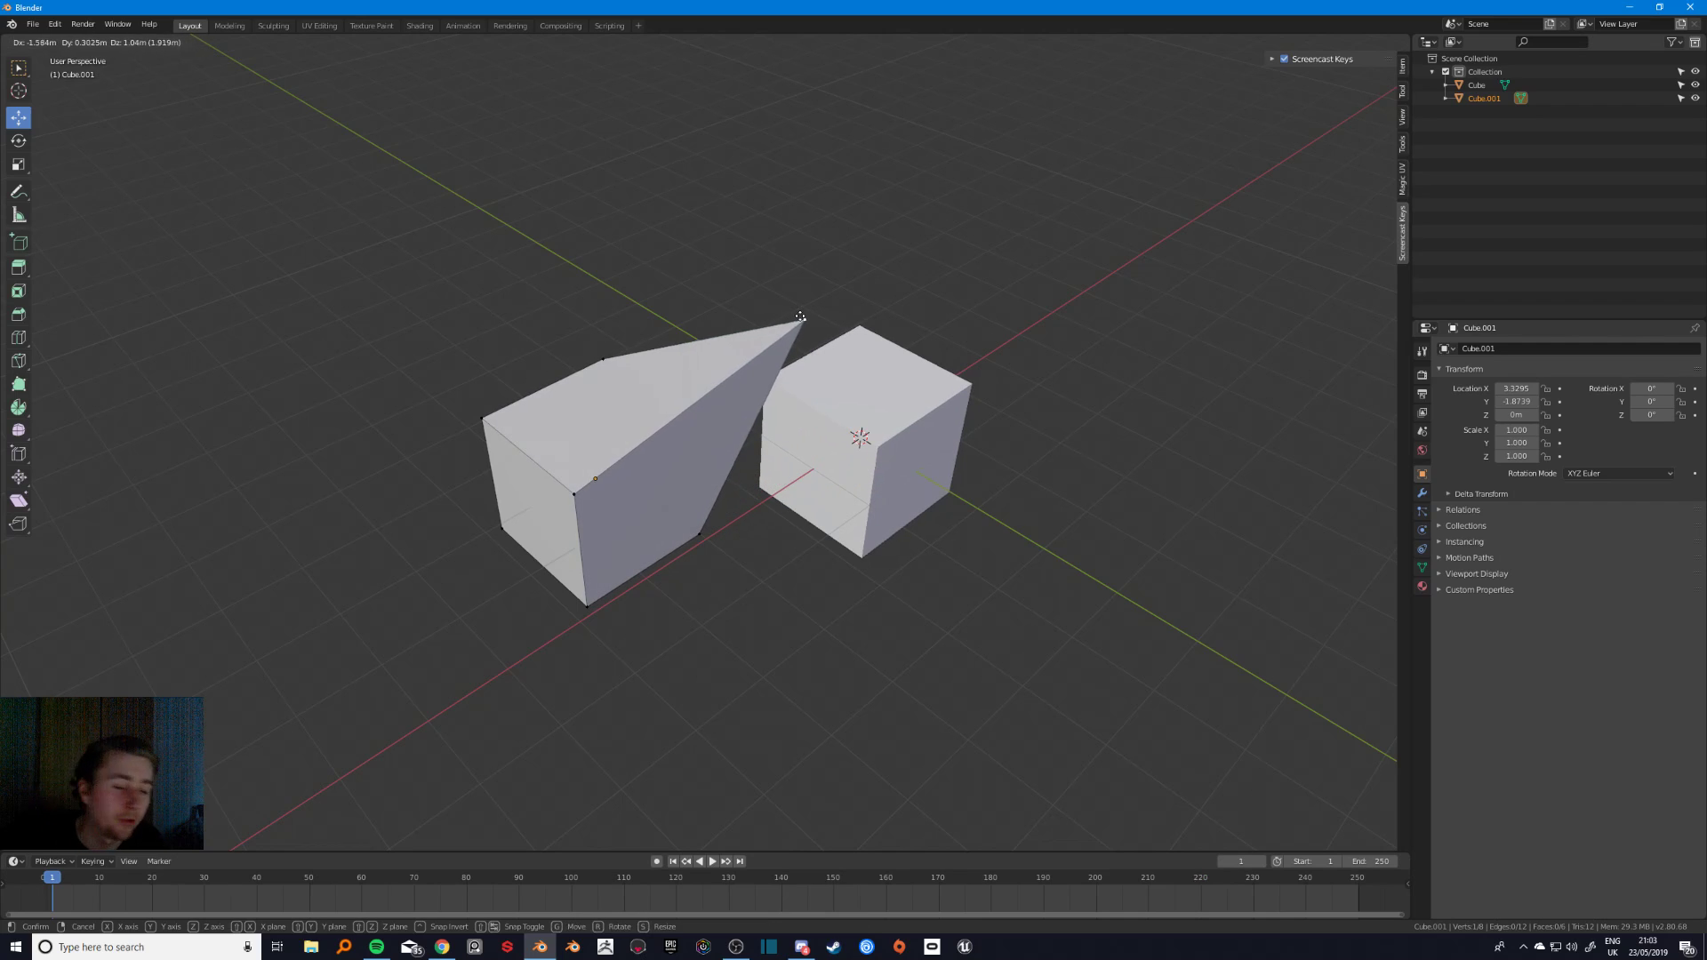
pyautogui.rightClick(834, 304)
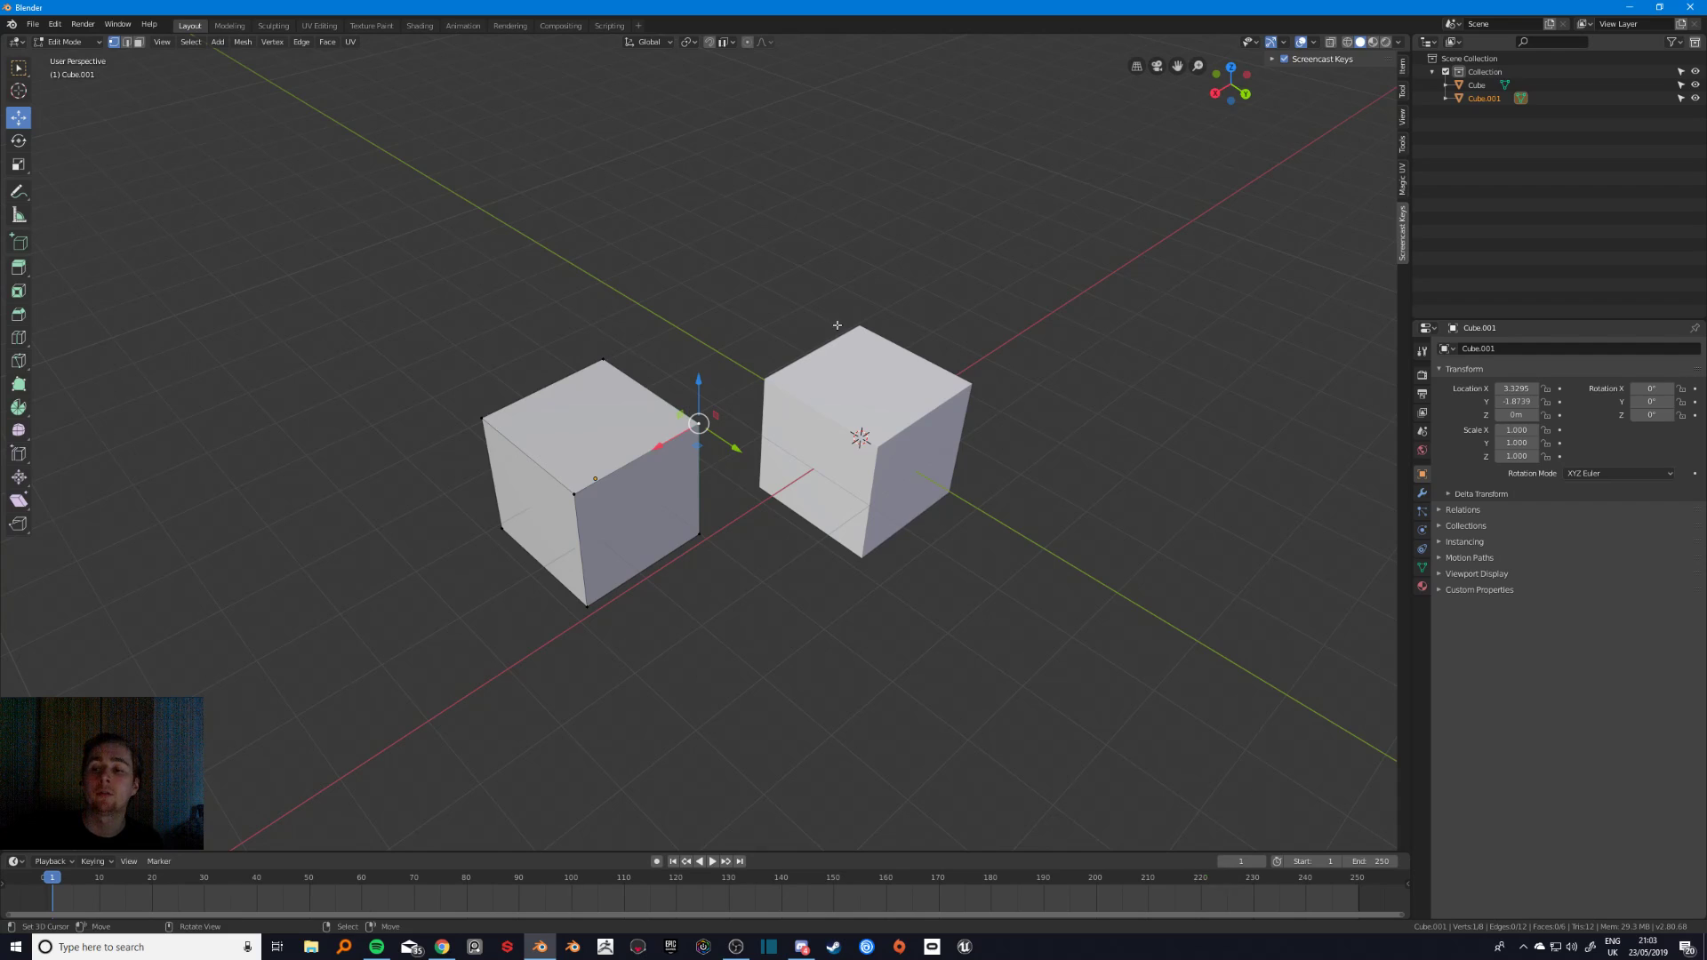
pyautogui.hotkey('ctrl', 'z')
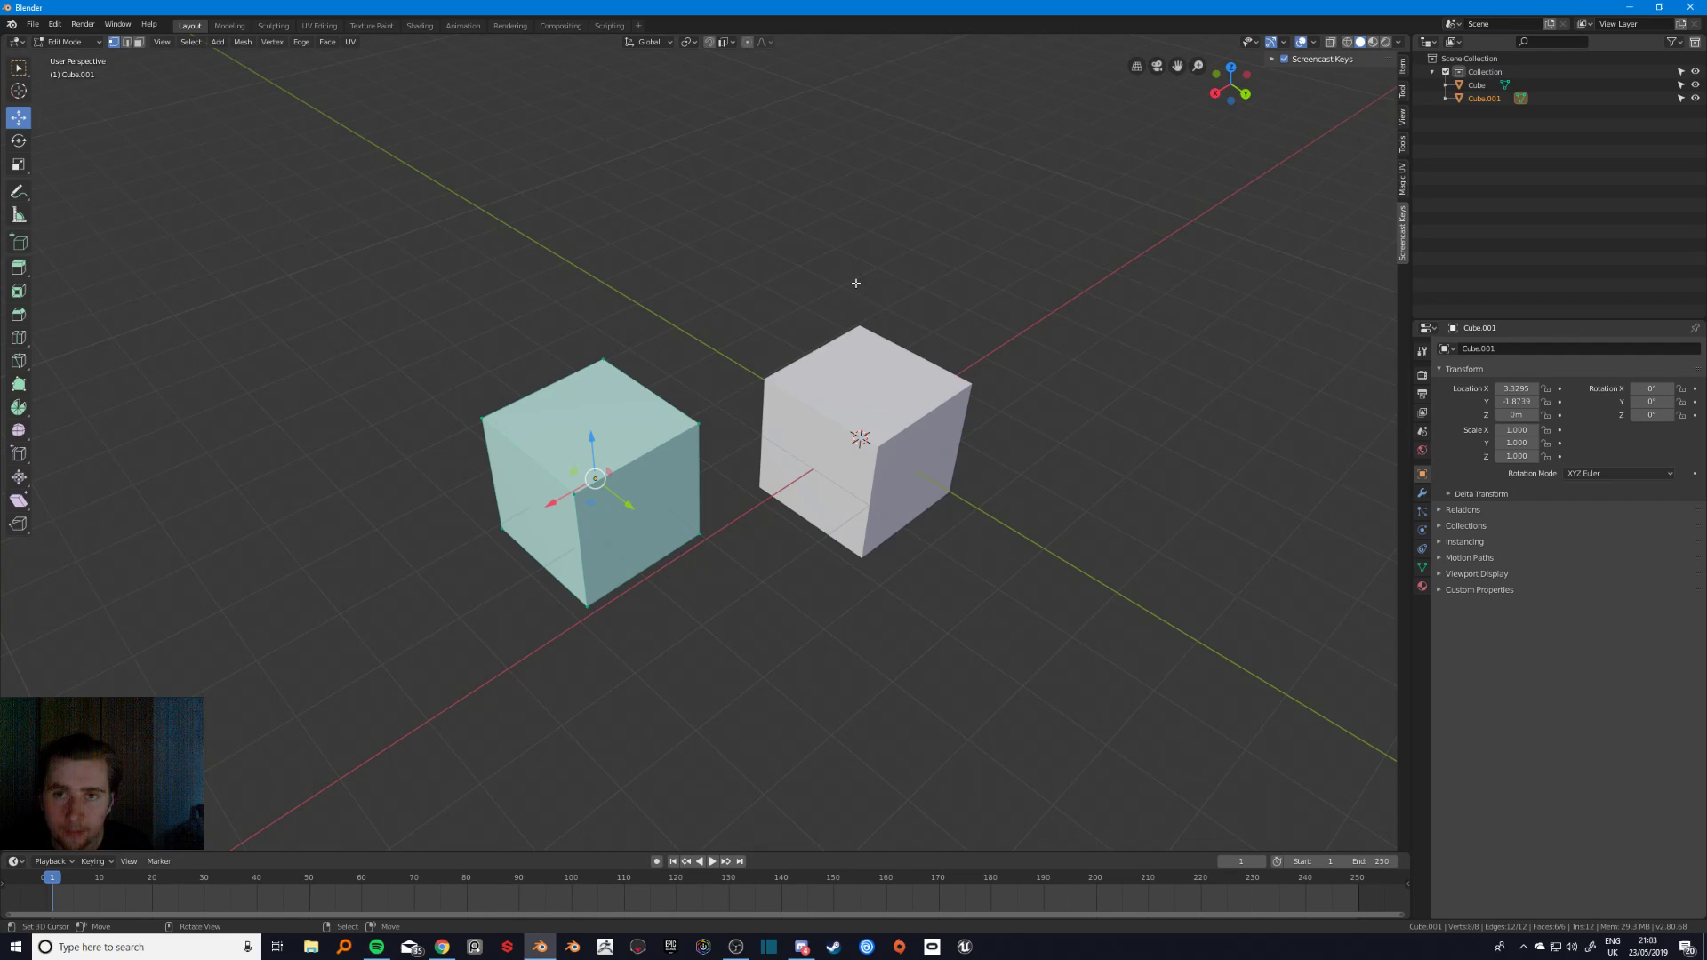
# - Set the snapping element to Vertex and select the second cube's top front edge in edge mode with the select tool
pyautogui.click(735, 41)
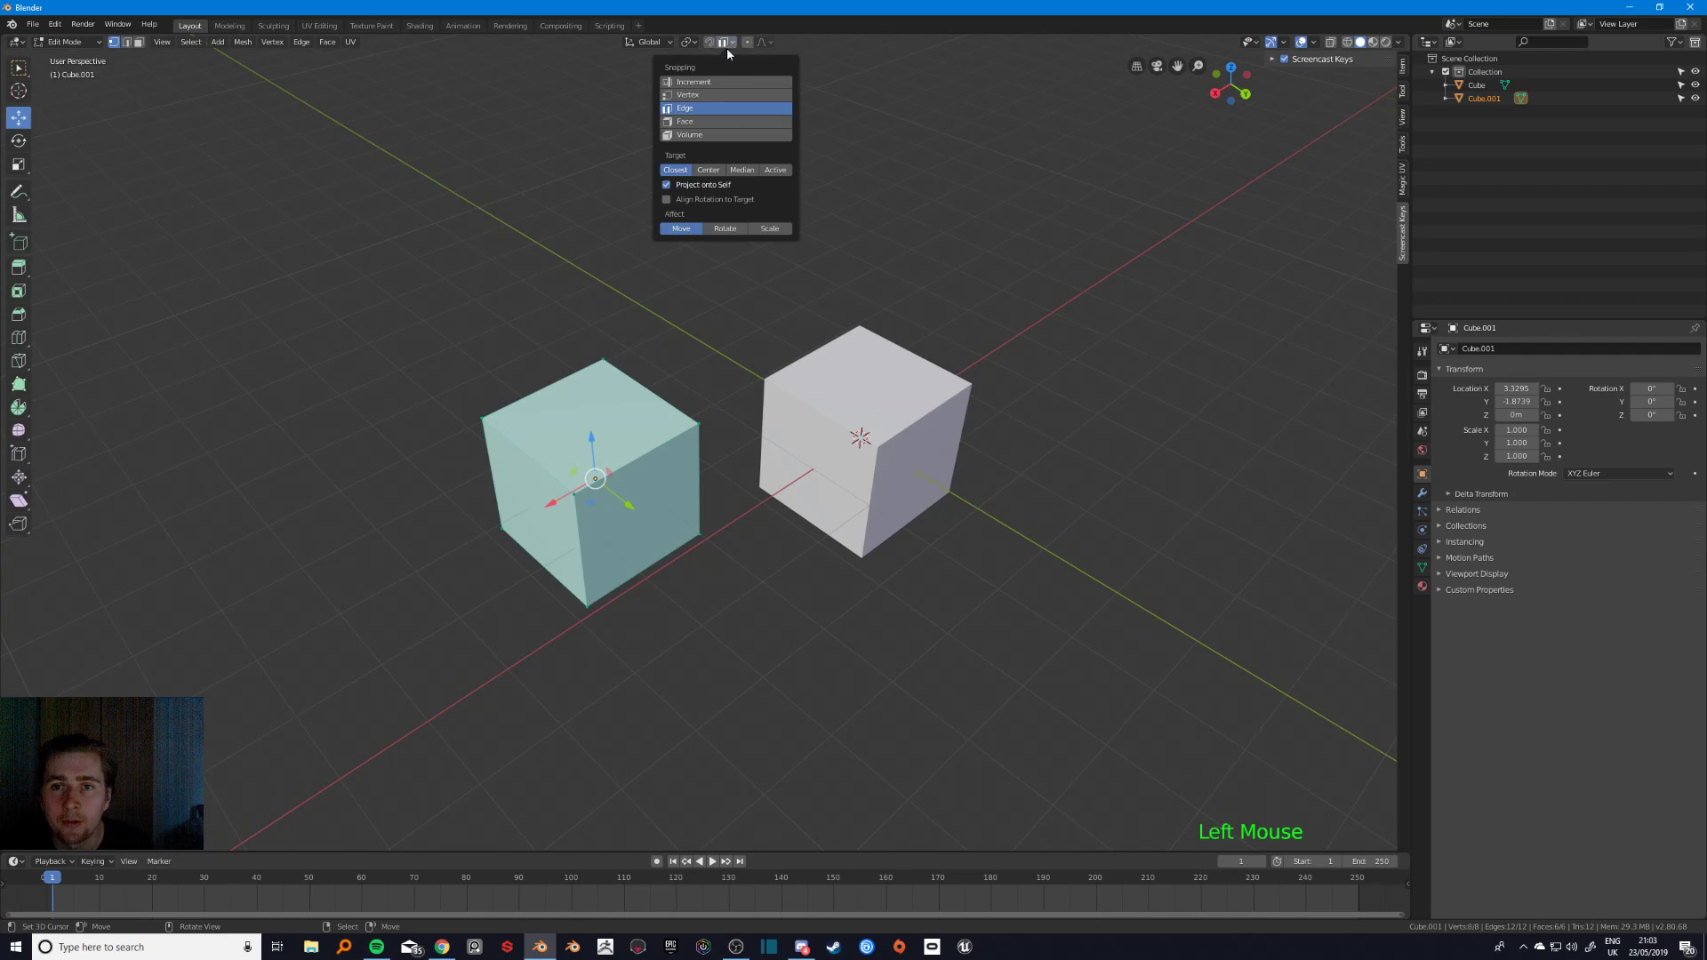
pyautogui.click(700, 96)
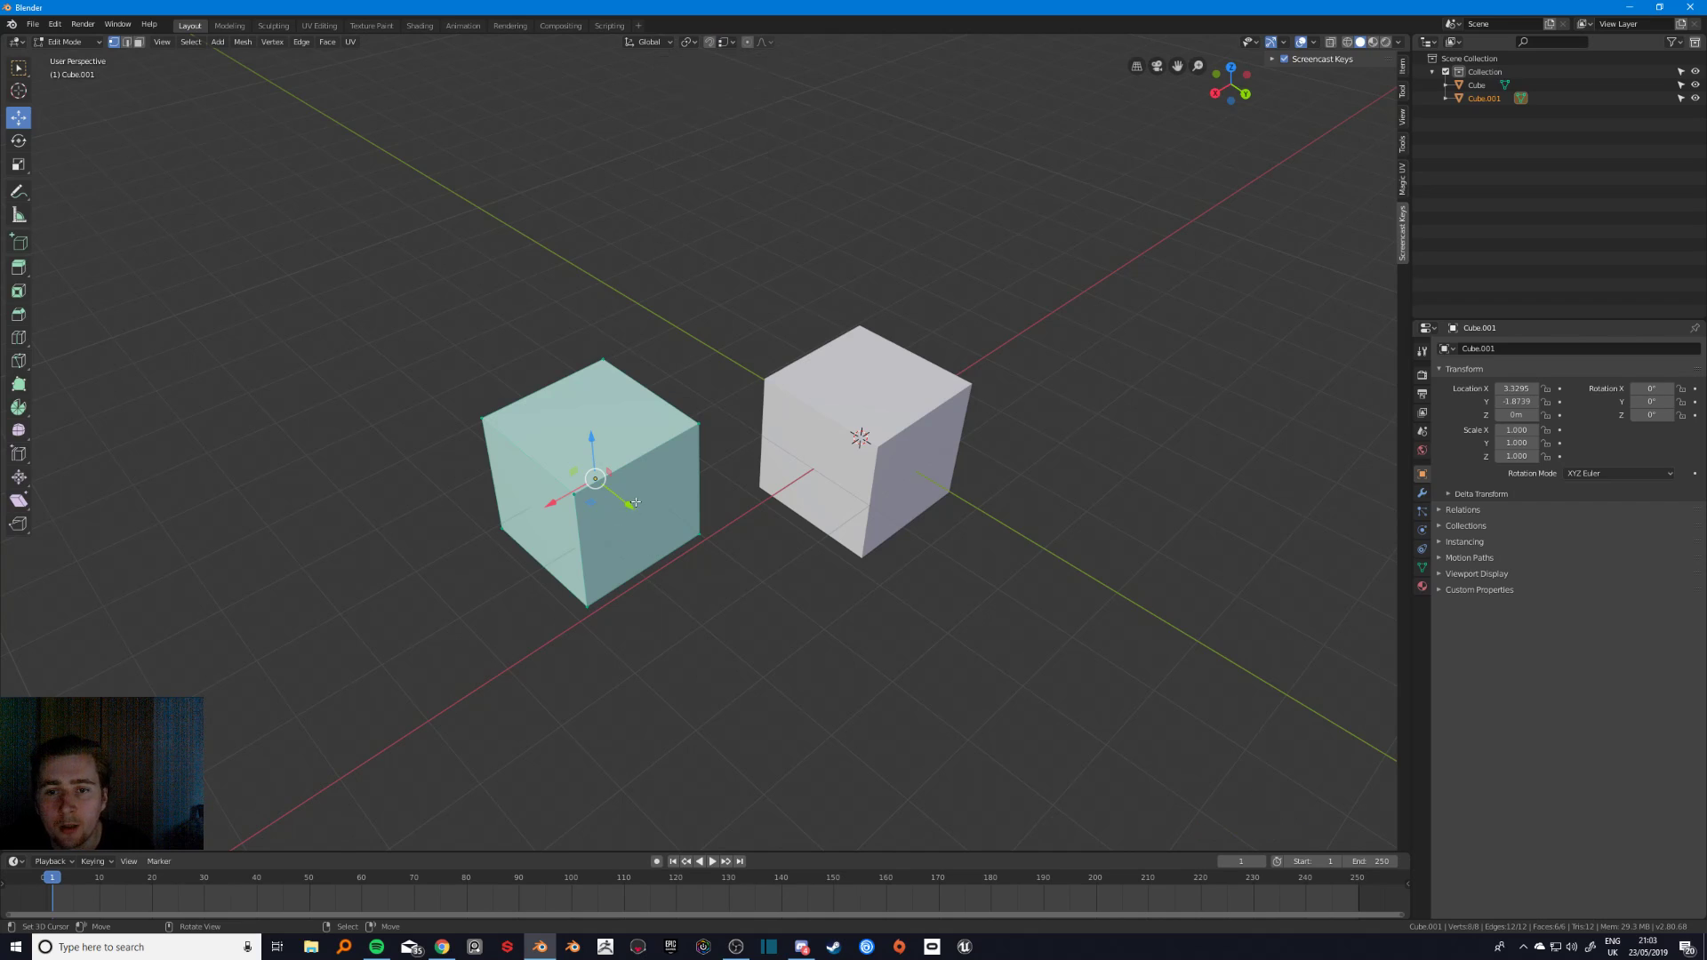
pyautogui.moveTo(634, 465); pyautogui.dragTo(667, 472, button='middle')
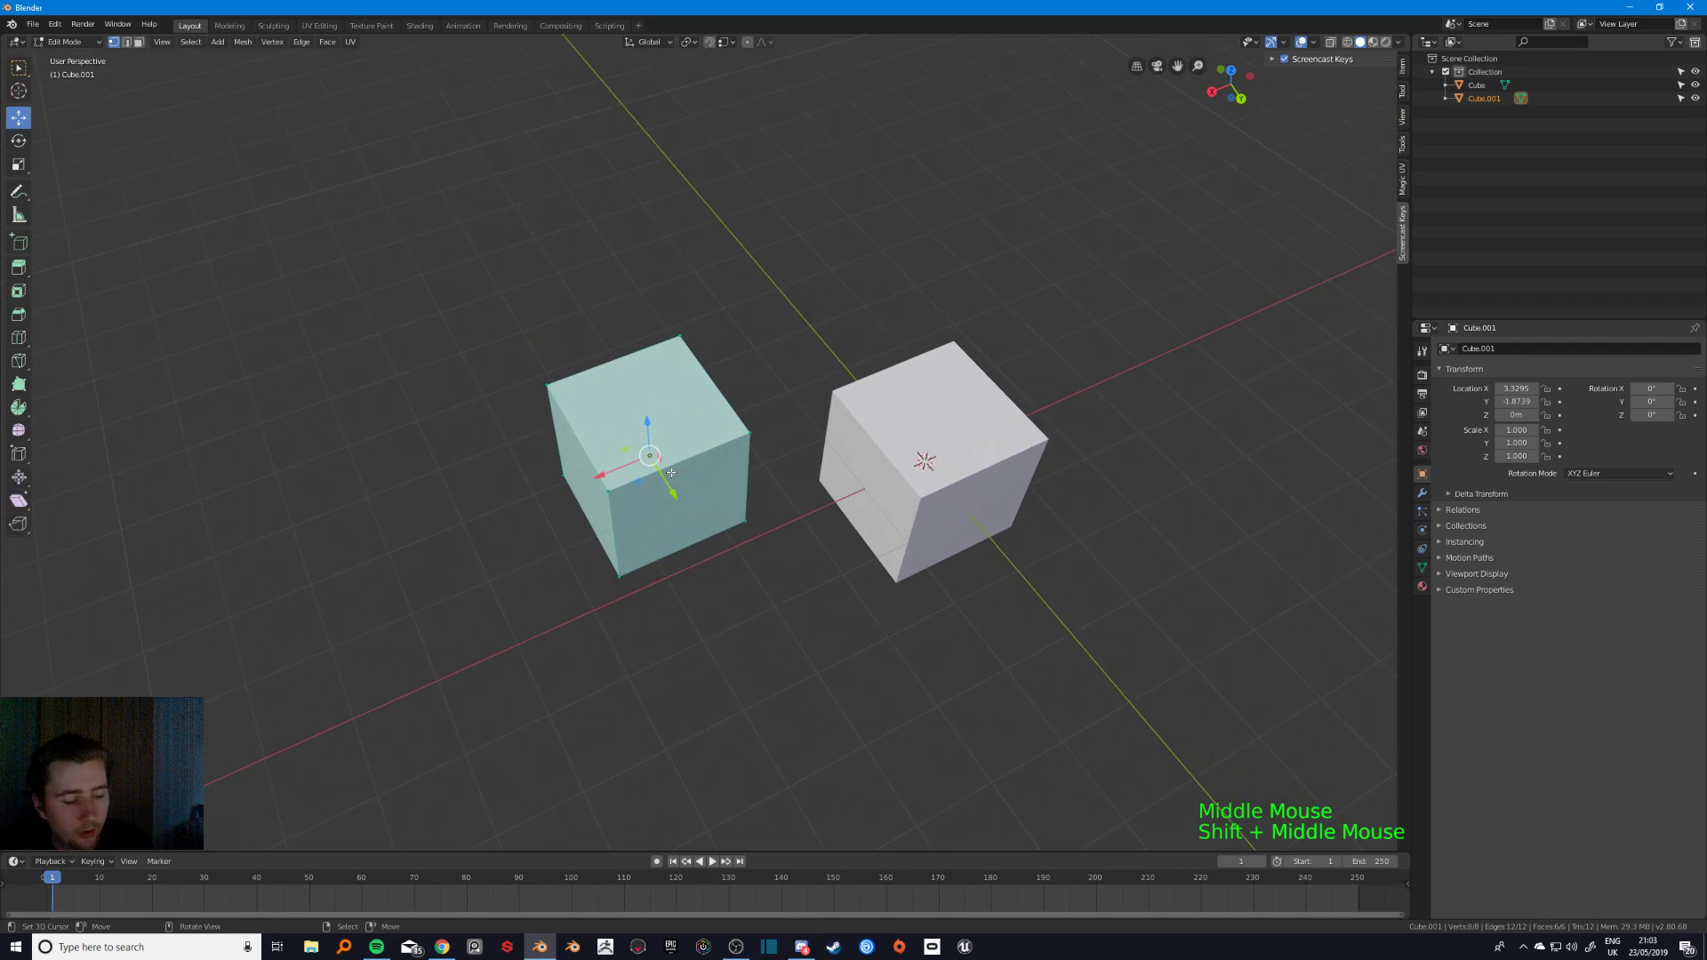
pyautogui.press('2')
pyautogui.rightClick(569, 416)
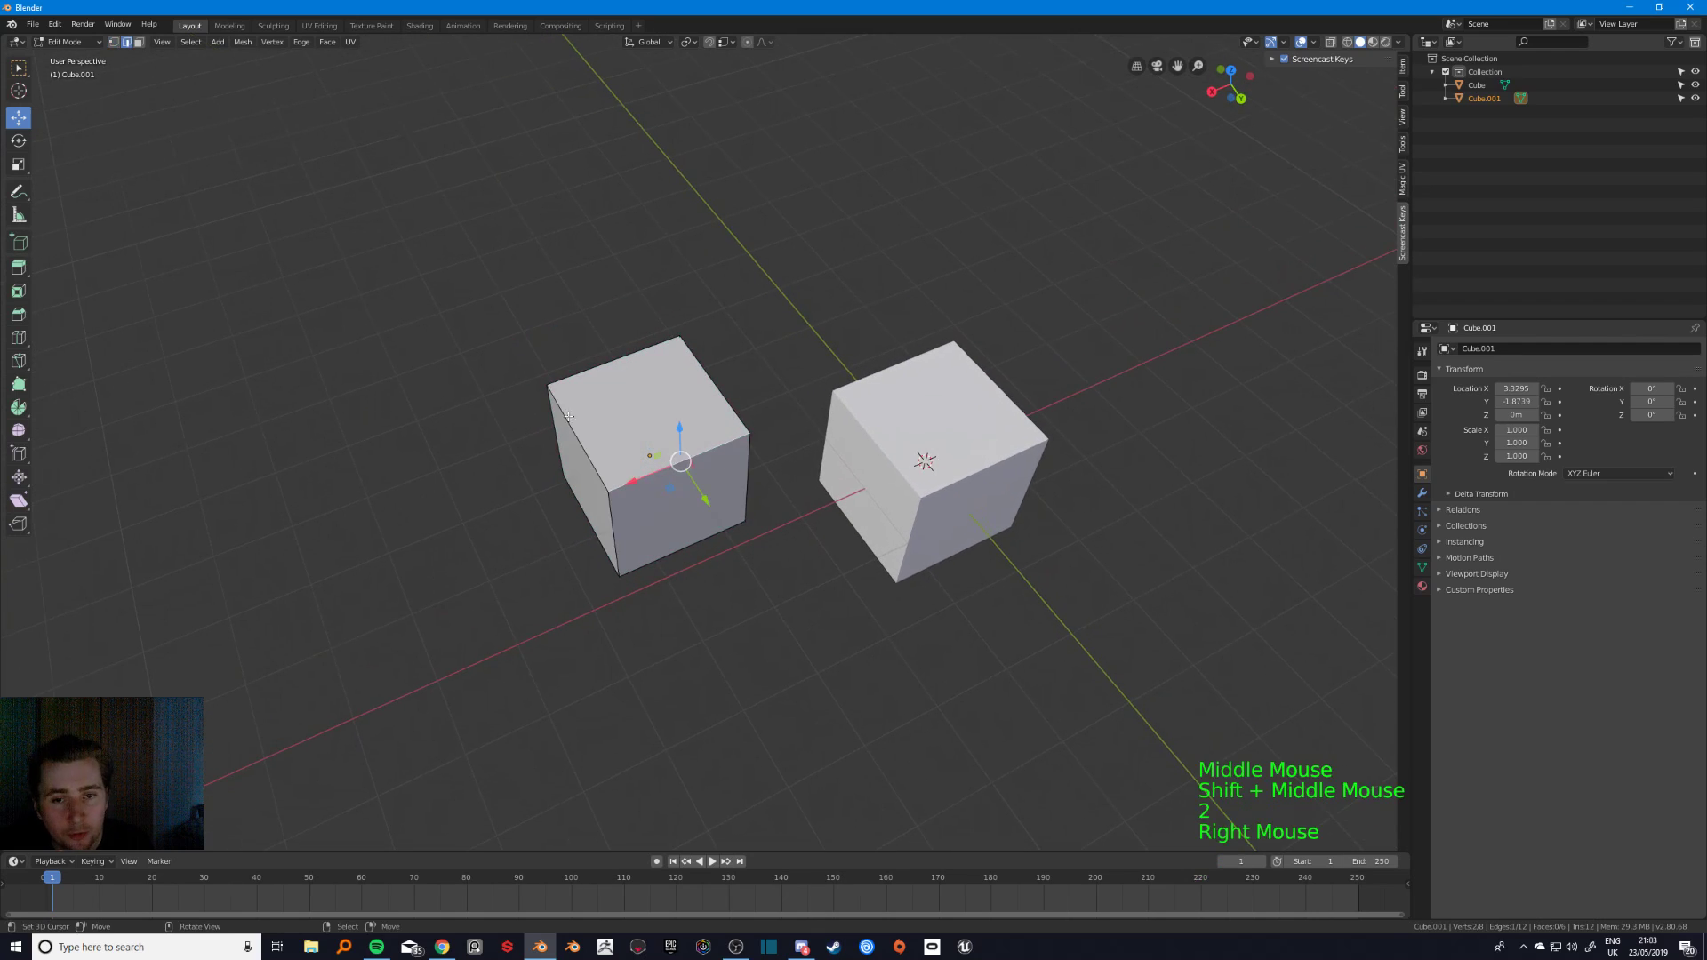
pyautogui.click(17, 68)
pyautogui.rightClick(683, 477)
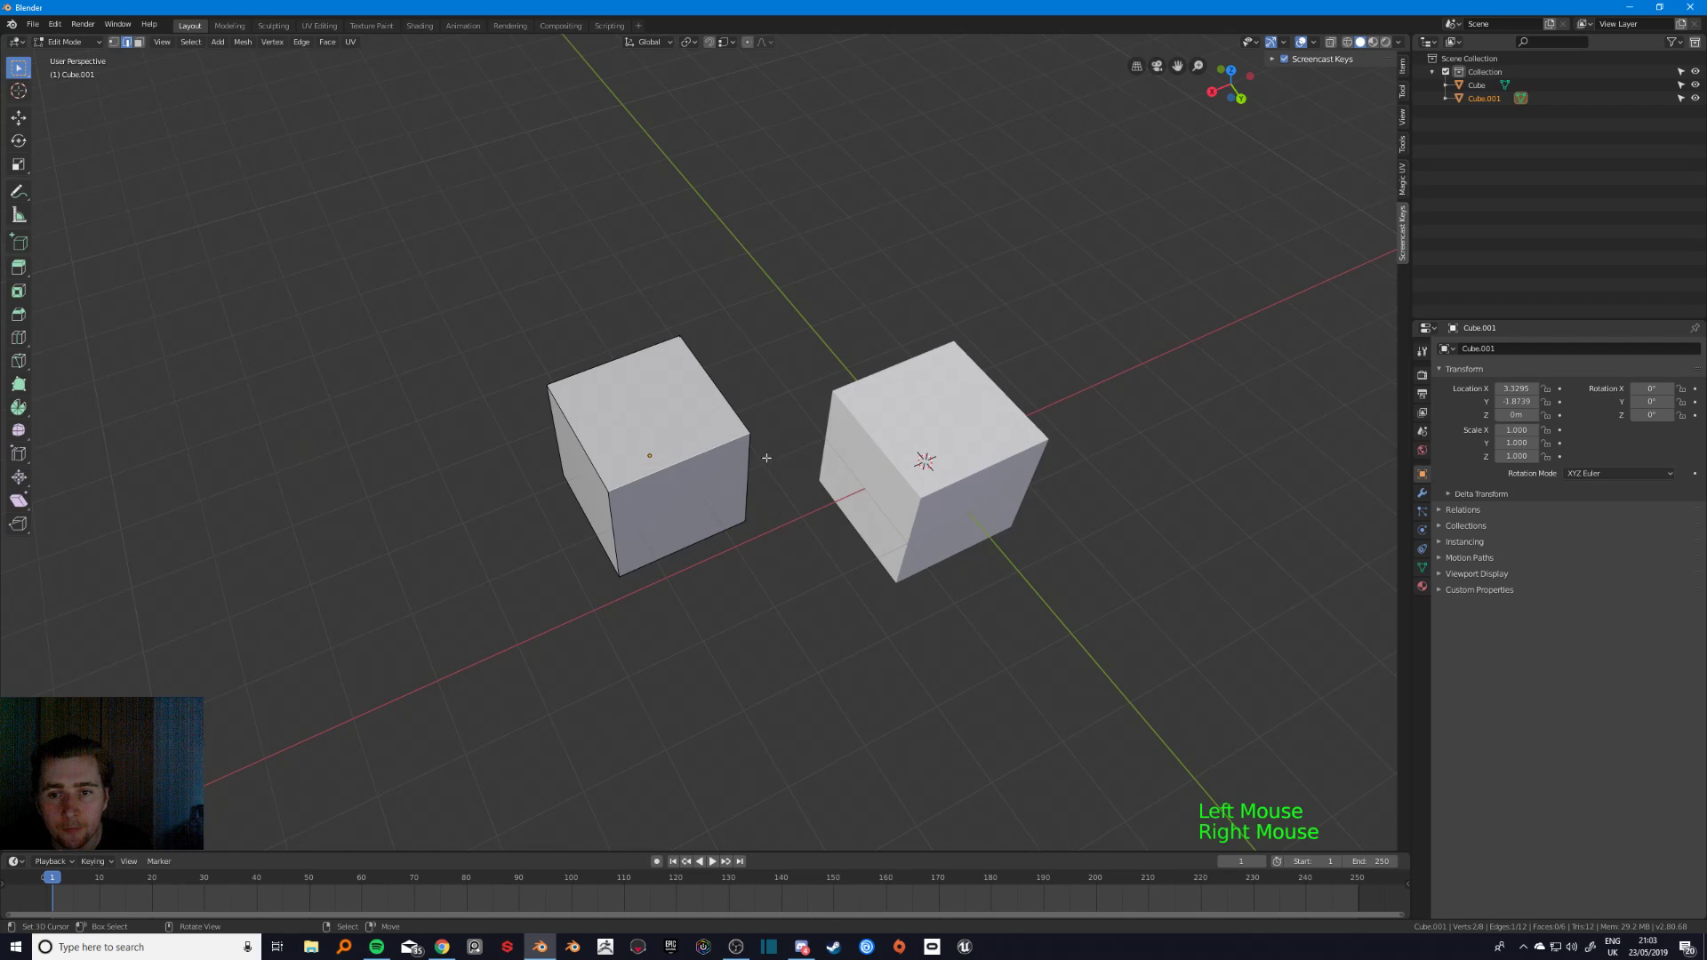
# - Move the edge along global X, snapping it to the first cube's nearest top corner, and undo the move
pyautogui.moveTo(870, 402); pyautogui.dragTo(843, 353, button='middle')
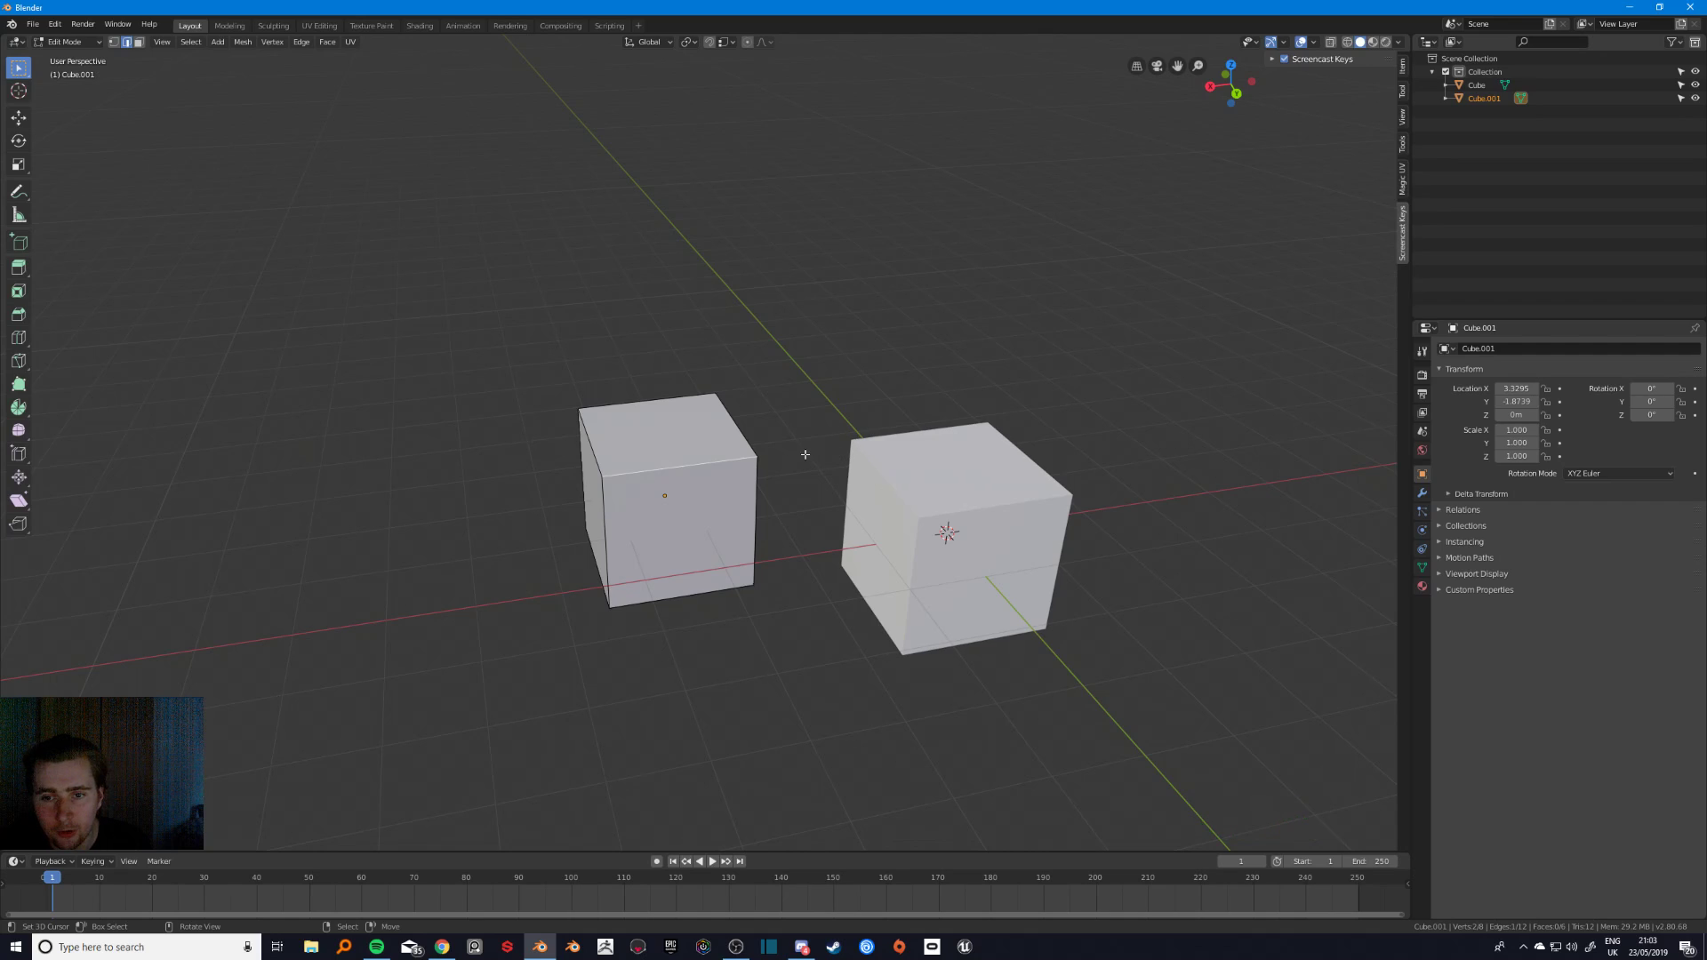
pyautogui.press('g')
pyautogui.press('y')
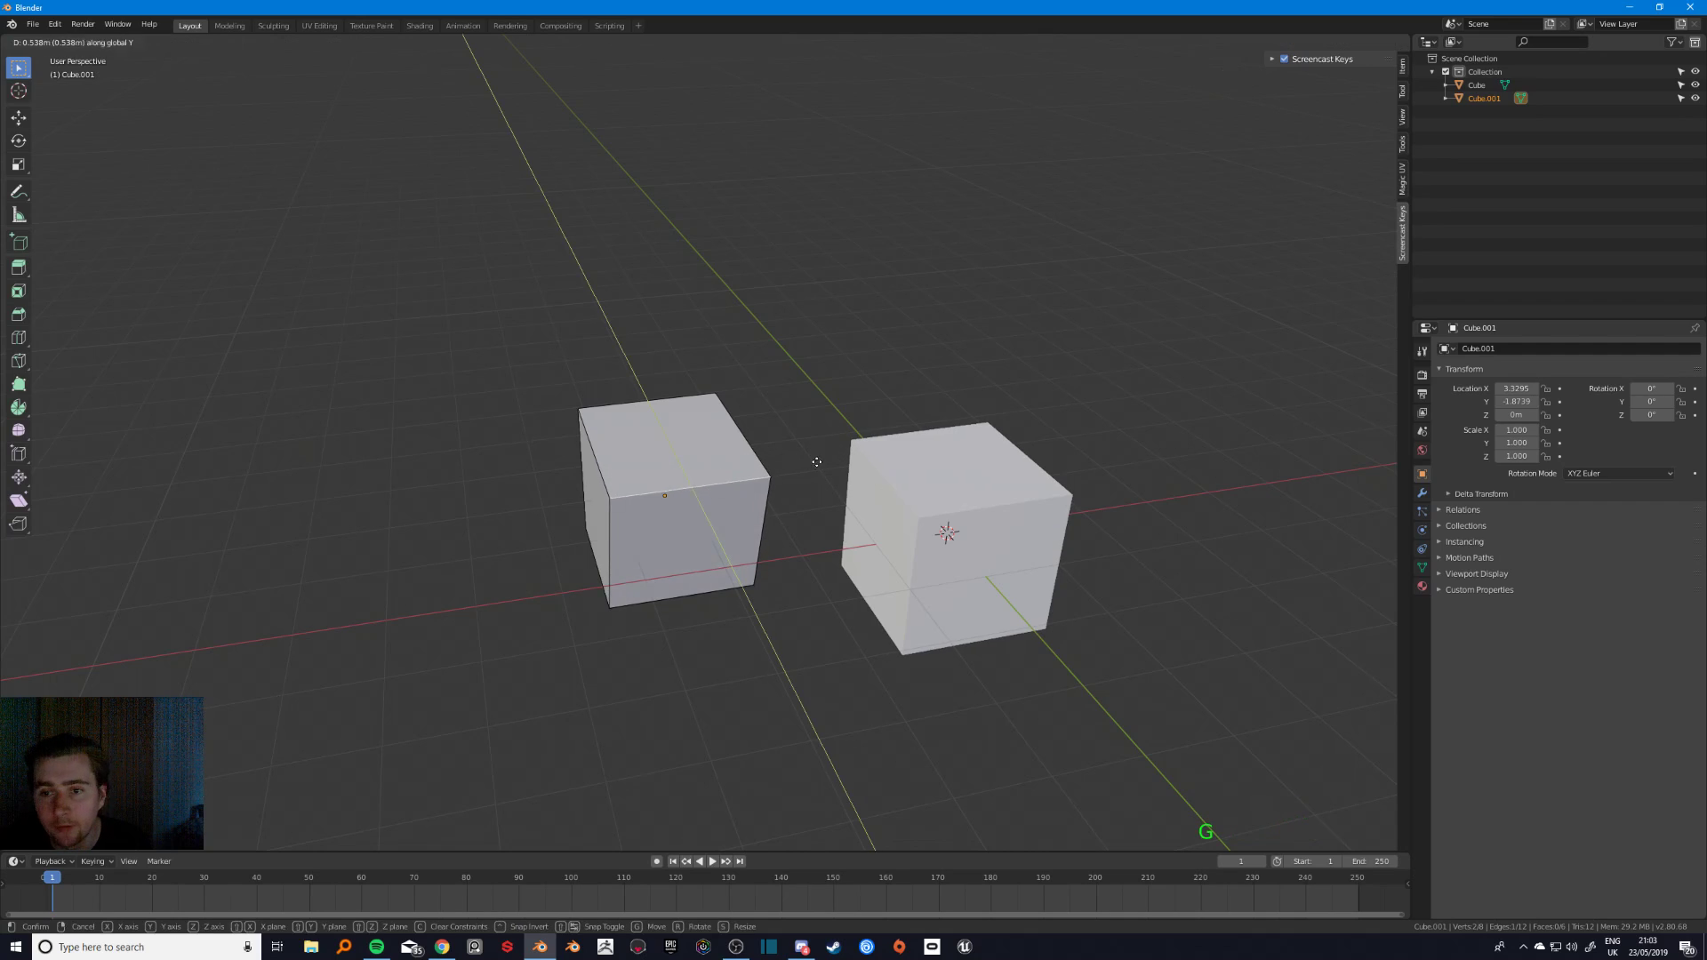
pyautogui.press('x')
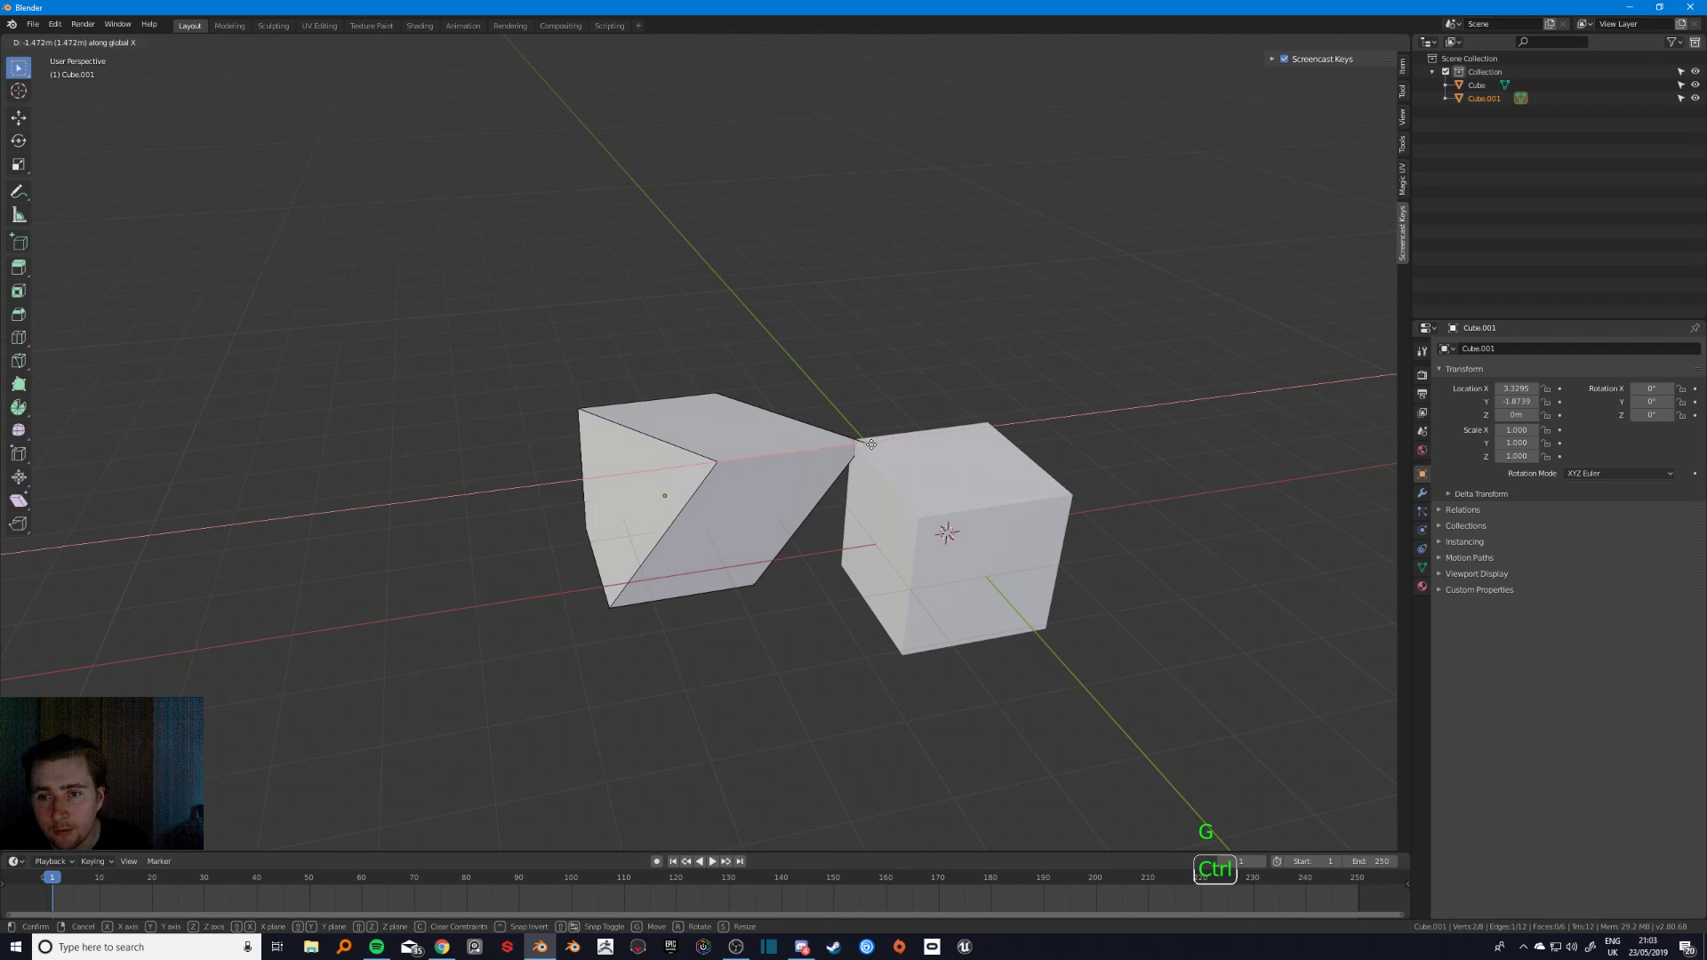
pyautogui.keyDown('ctrl'); pyautogui.click(853, 444); pyautogui.keyUp('ctrl')
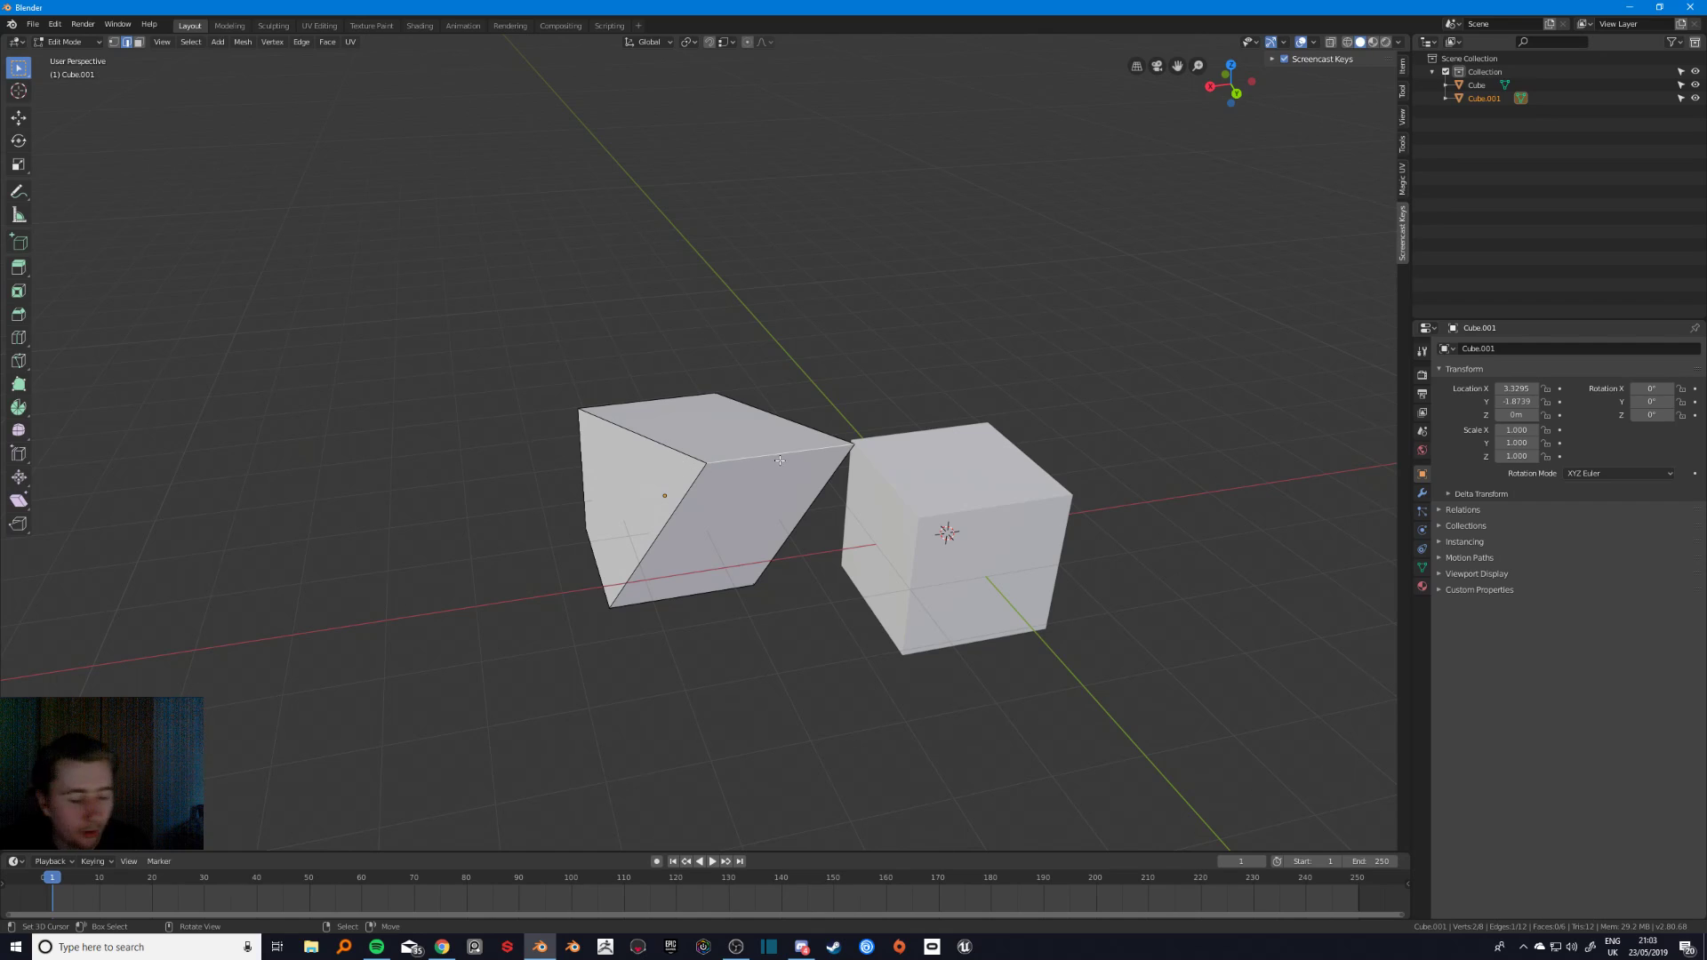
pyautogui.hotkey('ctrl', 'z')
# - Try to scale the edge with snapping while snapping affects only Move
pyautogui.press('s')
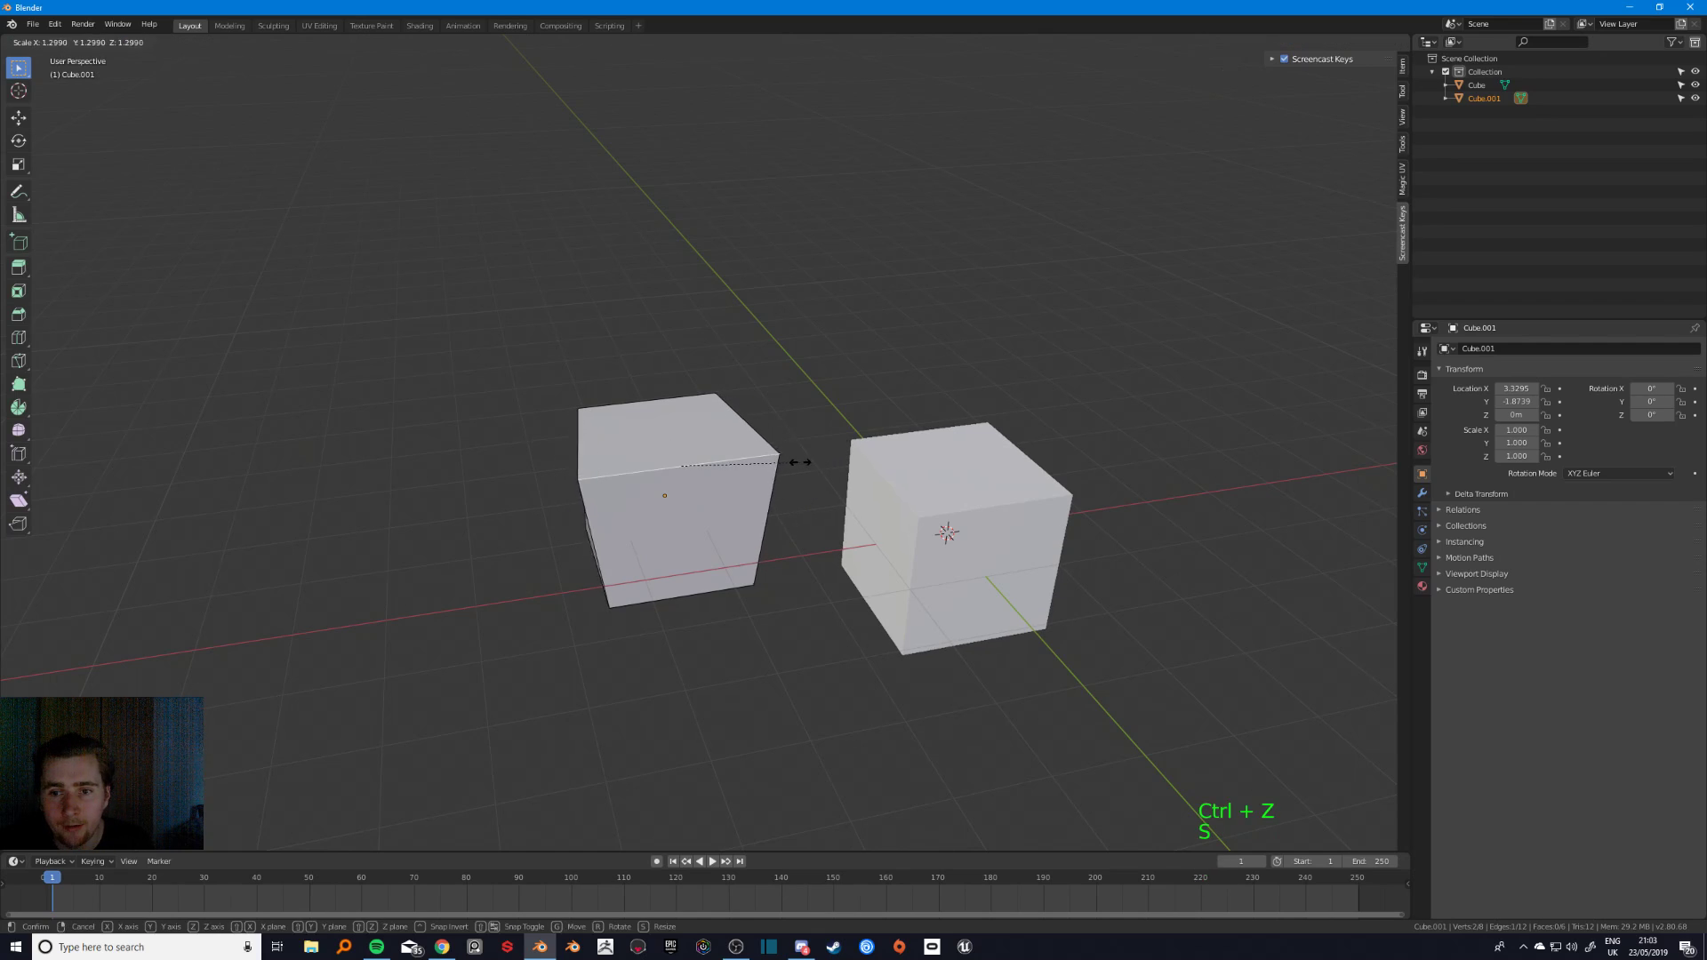
pyautogui.press('ctrl')
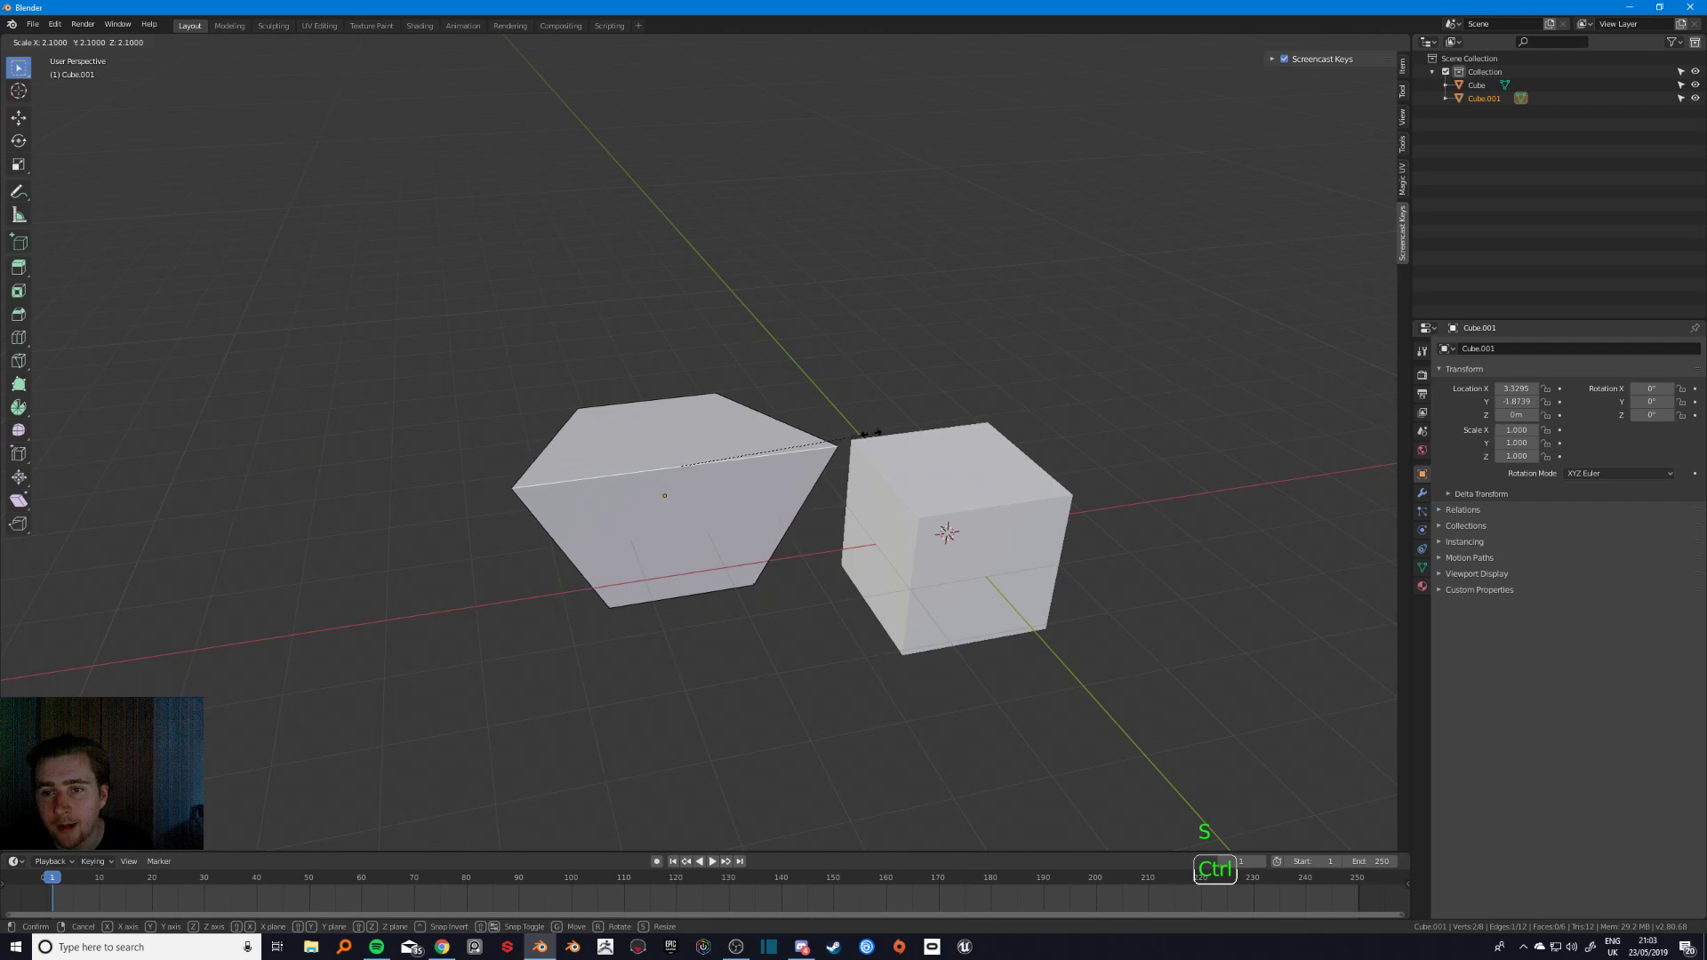
pyautogui.press('Escape')
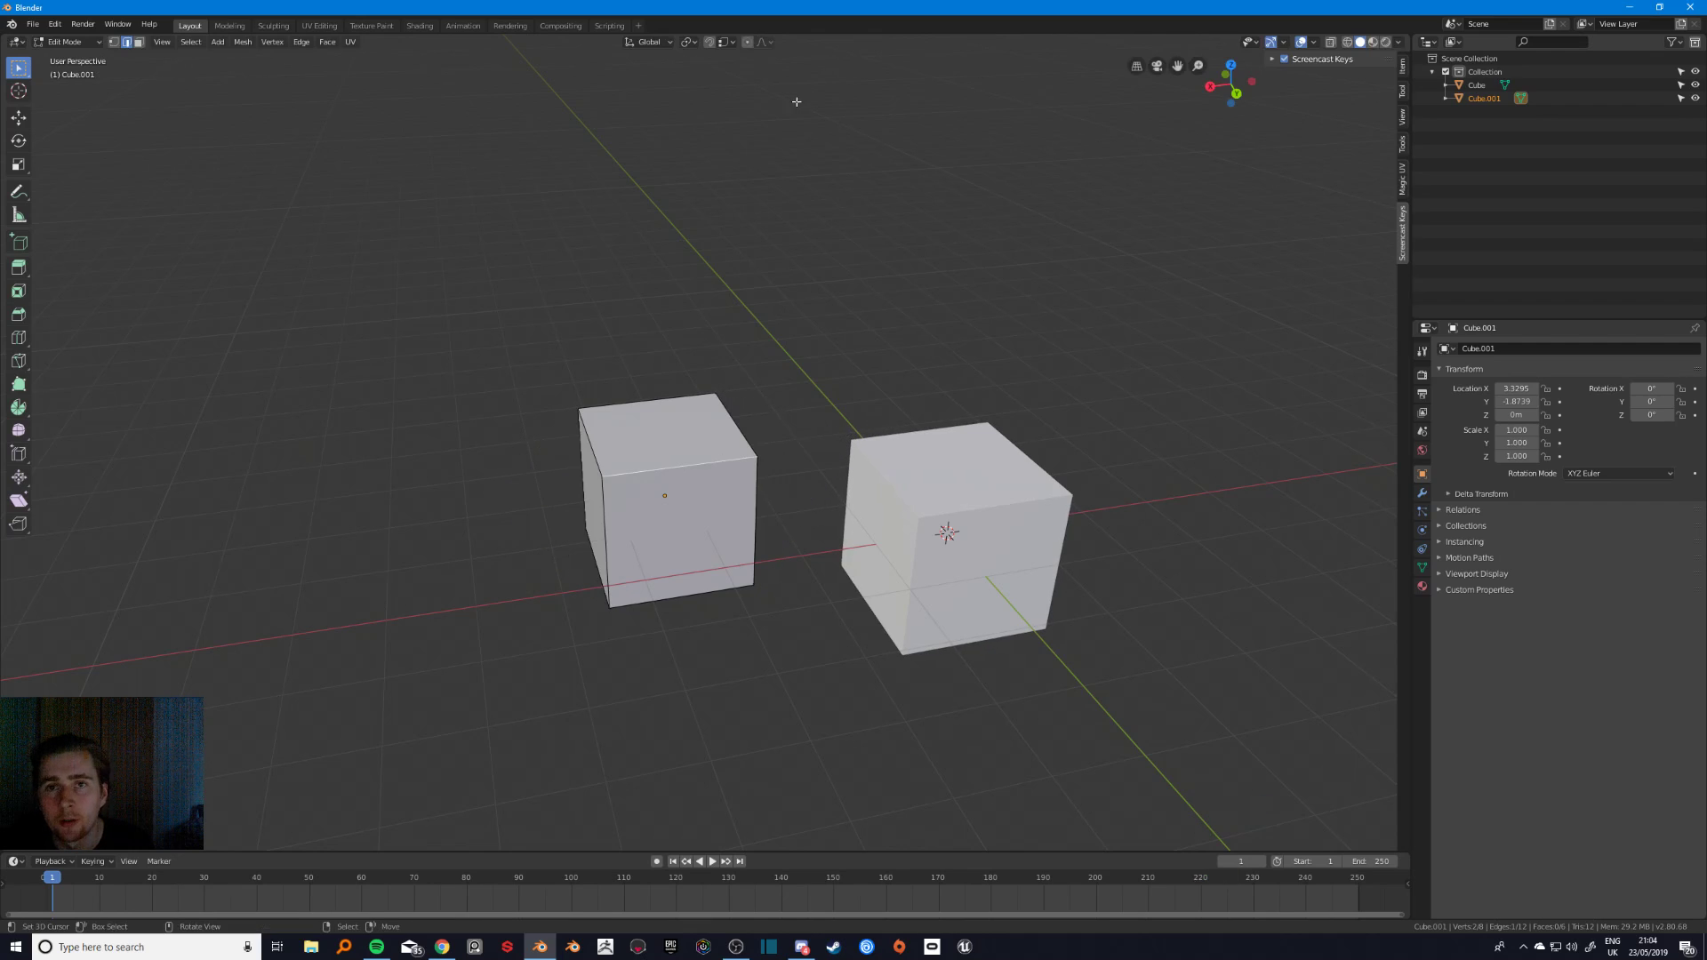
# - Enable snapping for Scale in addition to Move
pyautogui.click(722, 41)
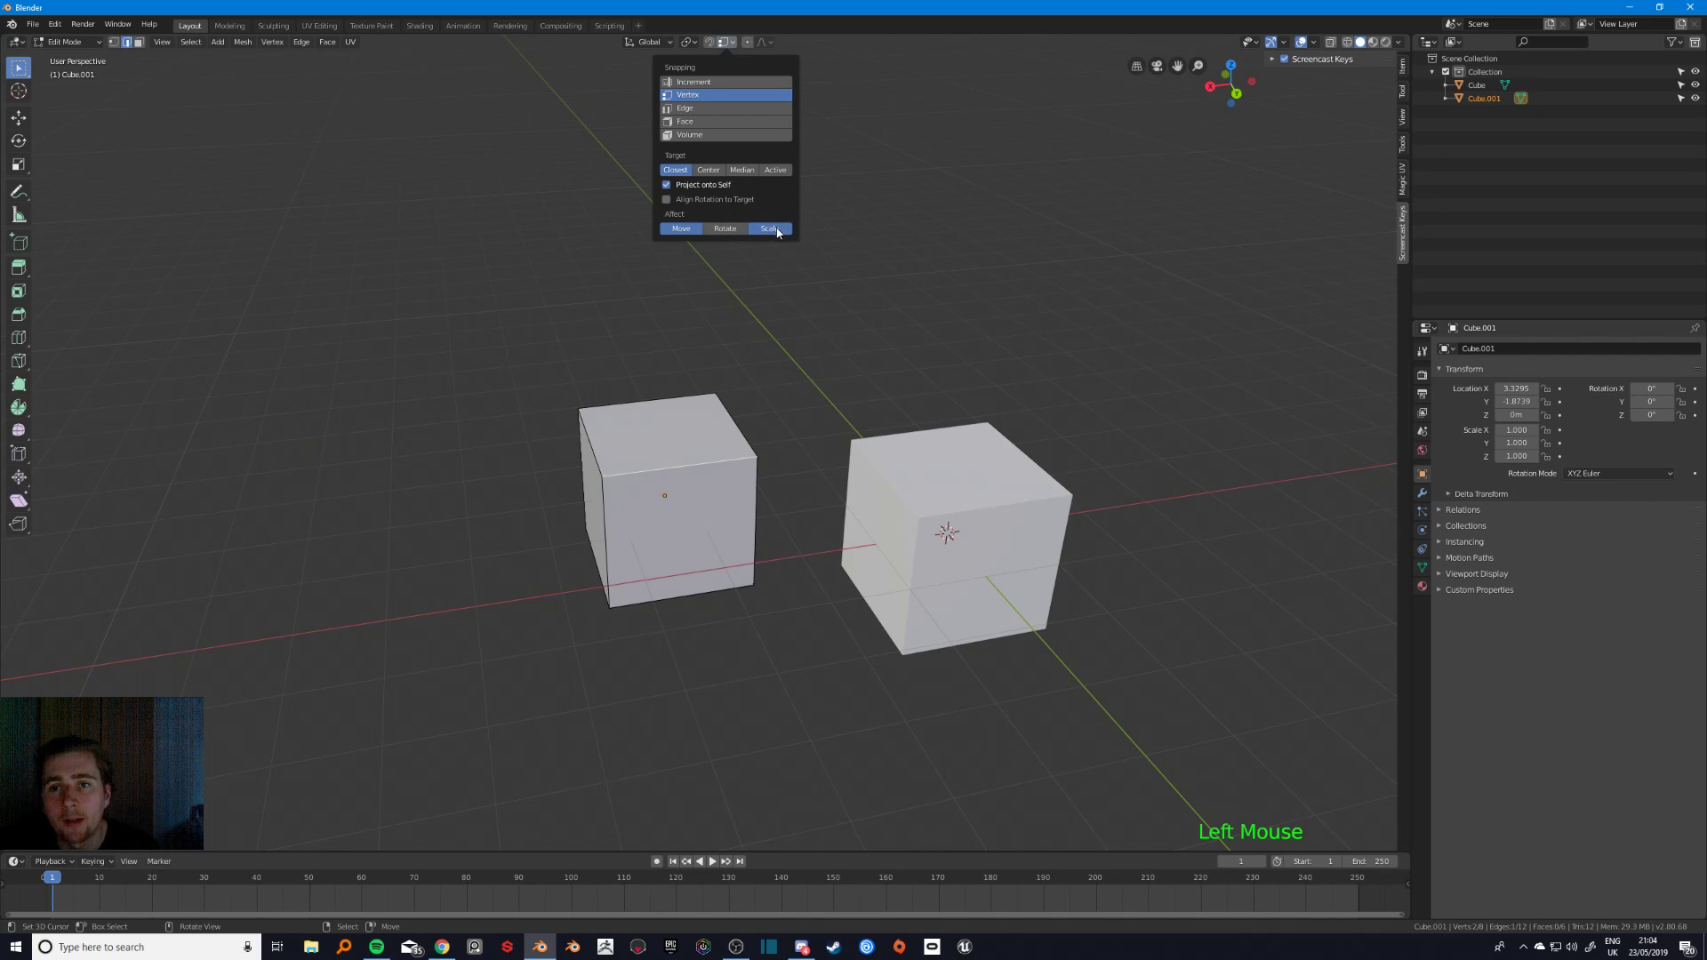
pyautogui.press('g')
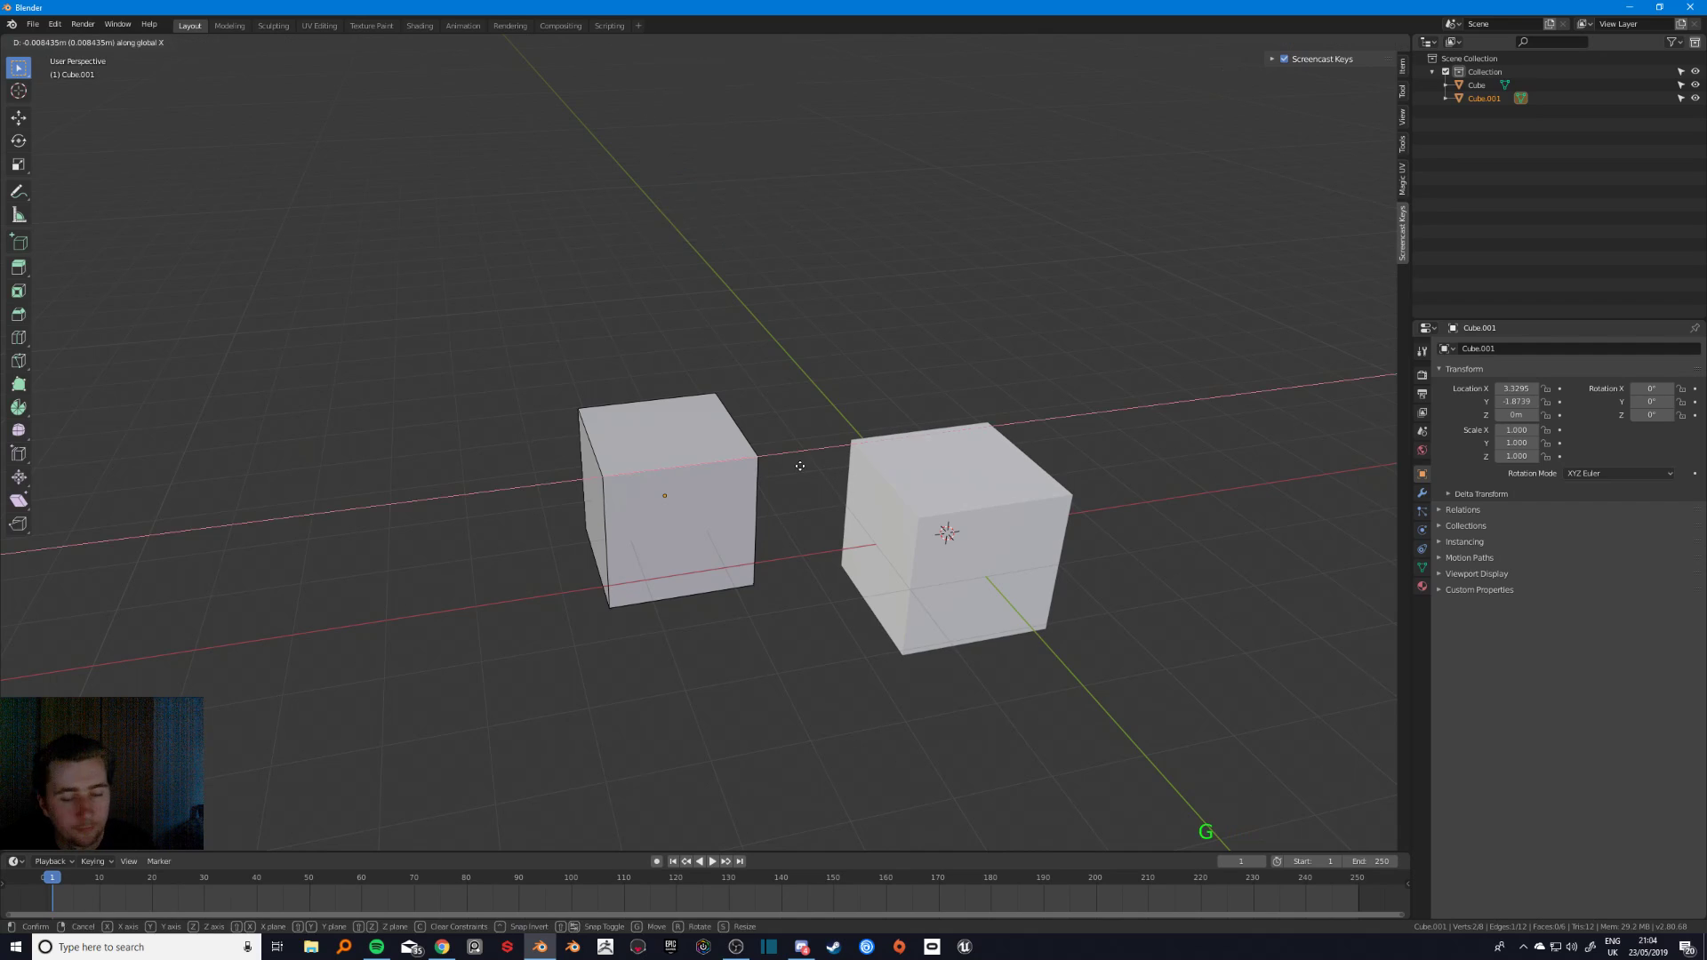
pyautogui.press('Escape')
# - Scale the edge along X until its end snaps to the first cube's top corner, and undo the scaling
pyautogui.press('s')
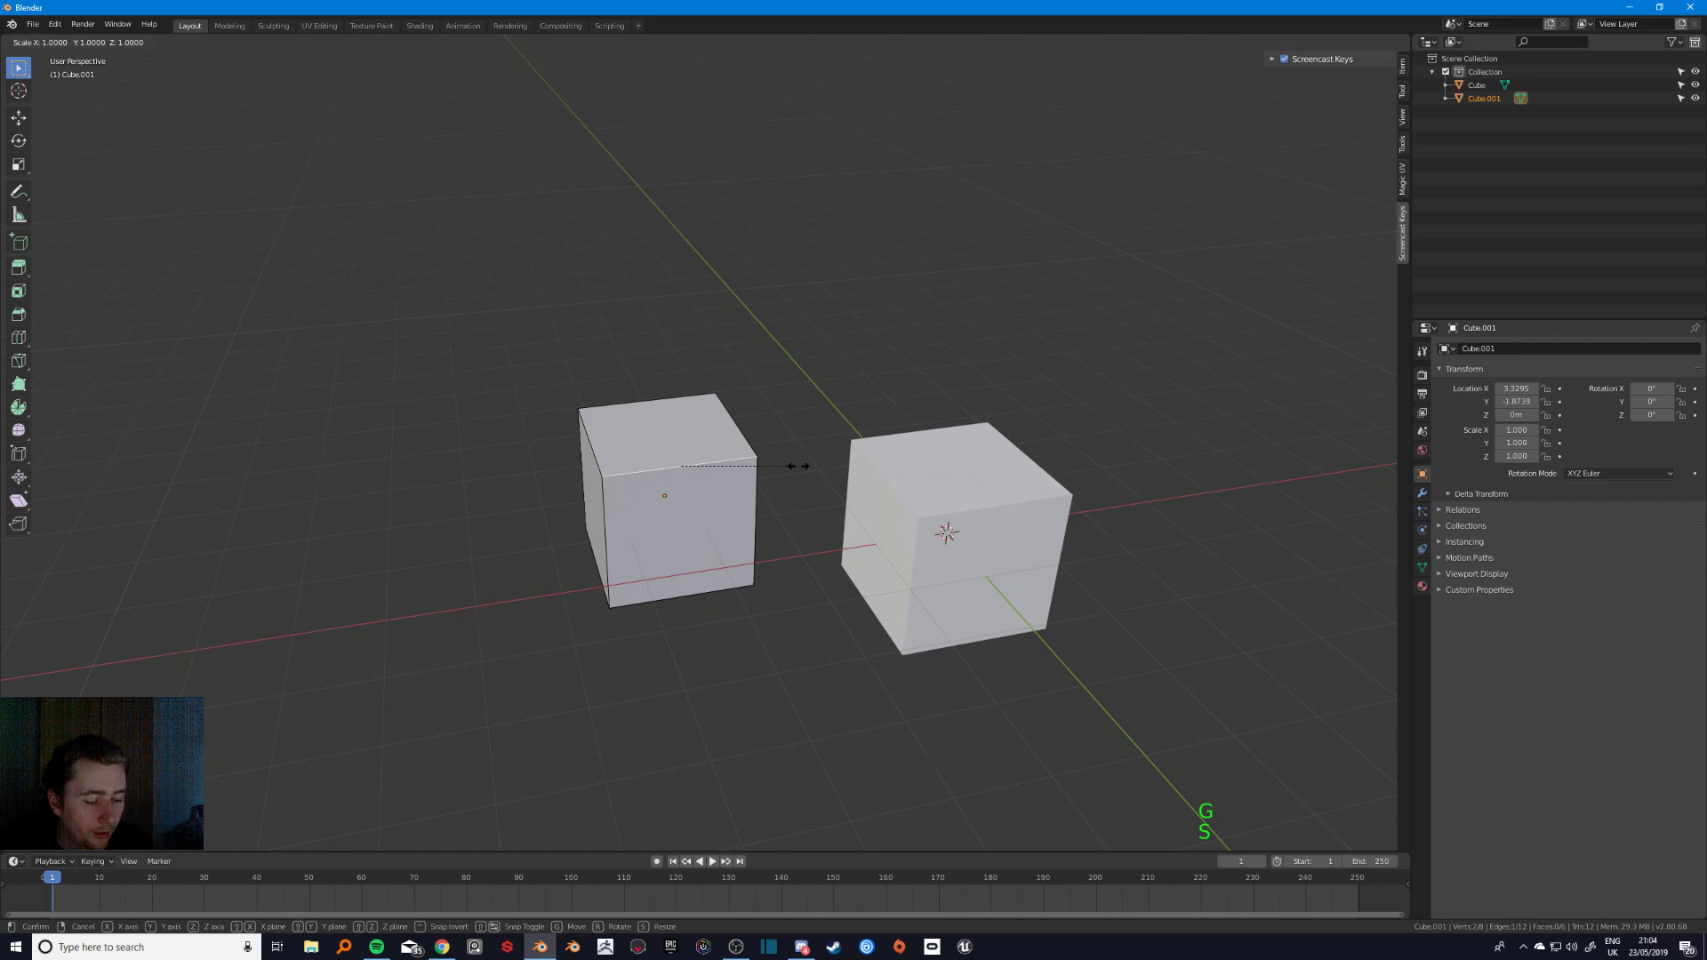
pyautogui.press('x')
pyautogui.press('ctrl')
pyautogui.click(850, 452)
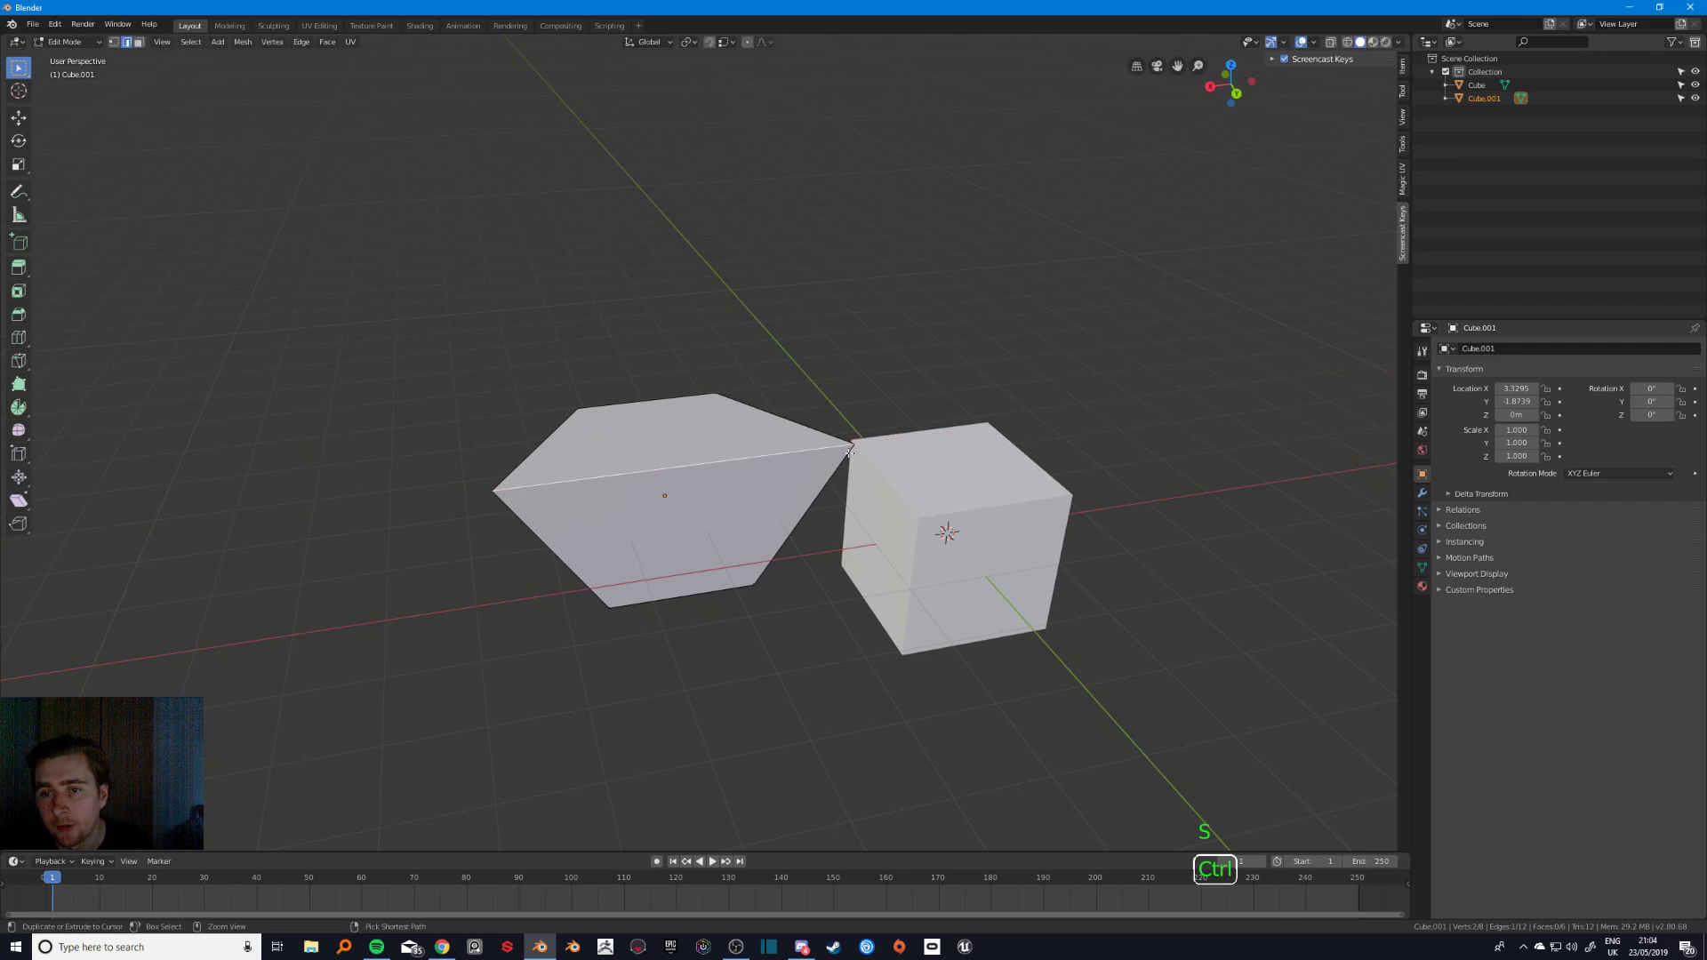
pyautogui.moveTo(850, 453); pyautogui.dragTo(726, 456, button='middle')
pyautogui.scroll(1, 756, 489)
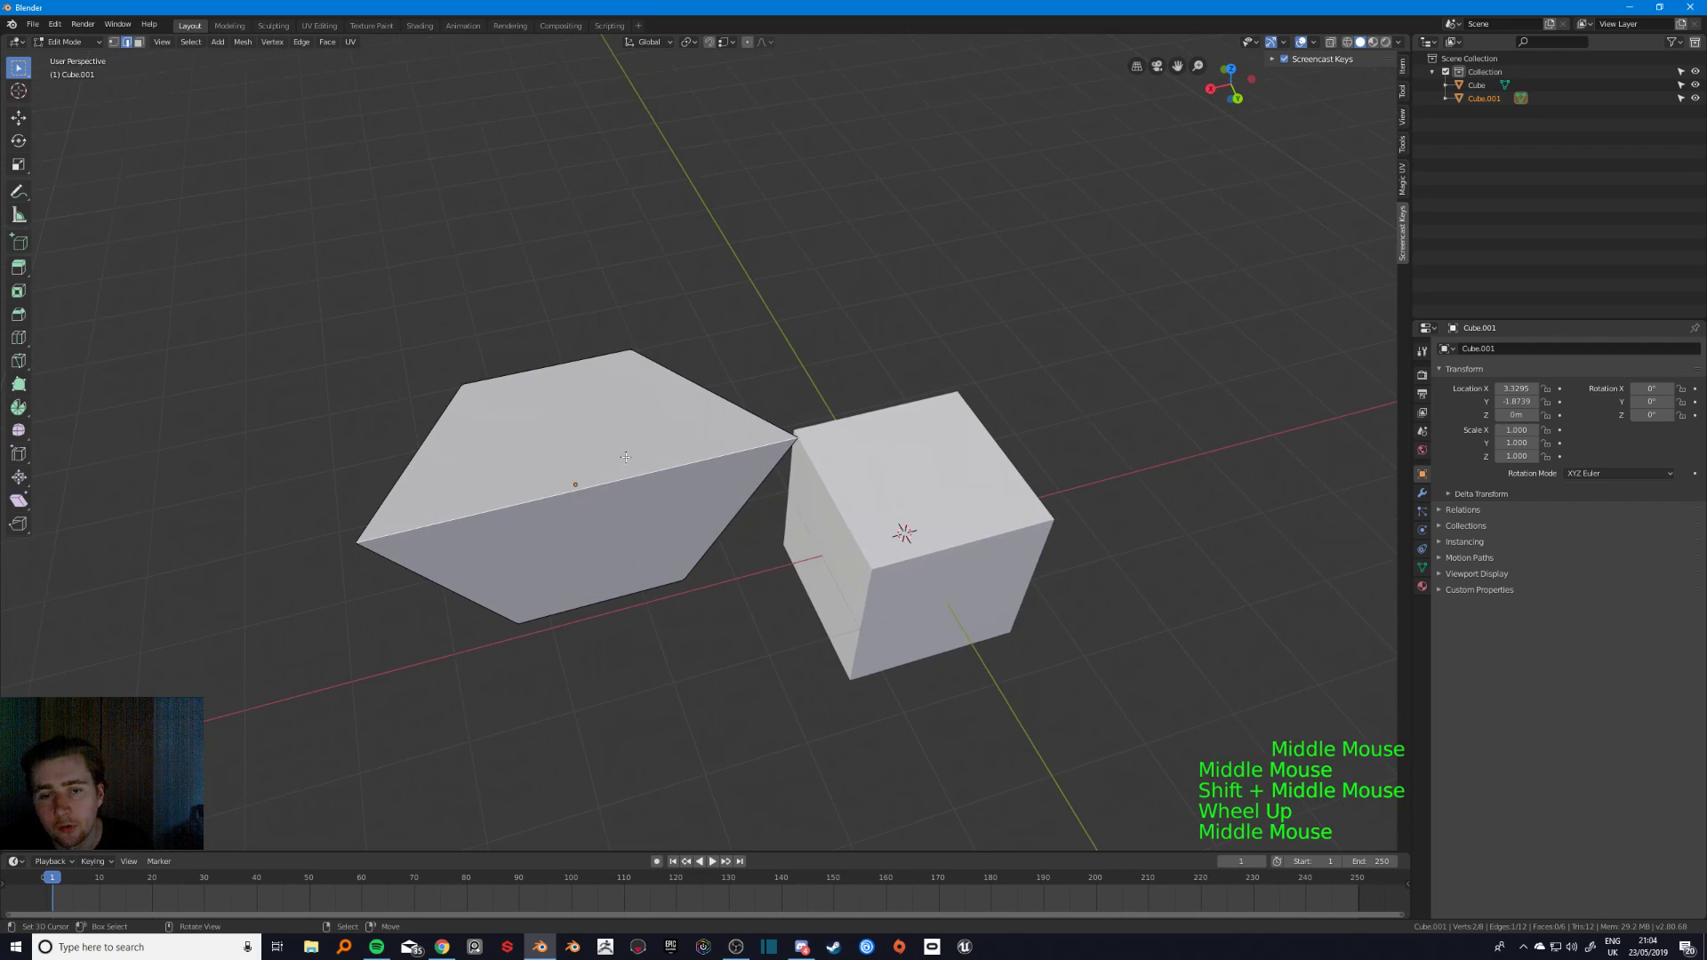
pyautogui.hotkey('ctrl', 'z')
# - Scale the edge again so its end snaps to the first cube's top corner vertex, and deselect all geometry
pyautogui.press('g')
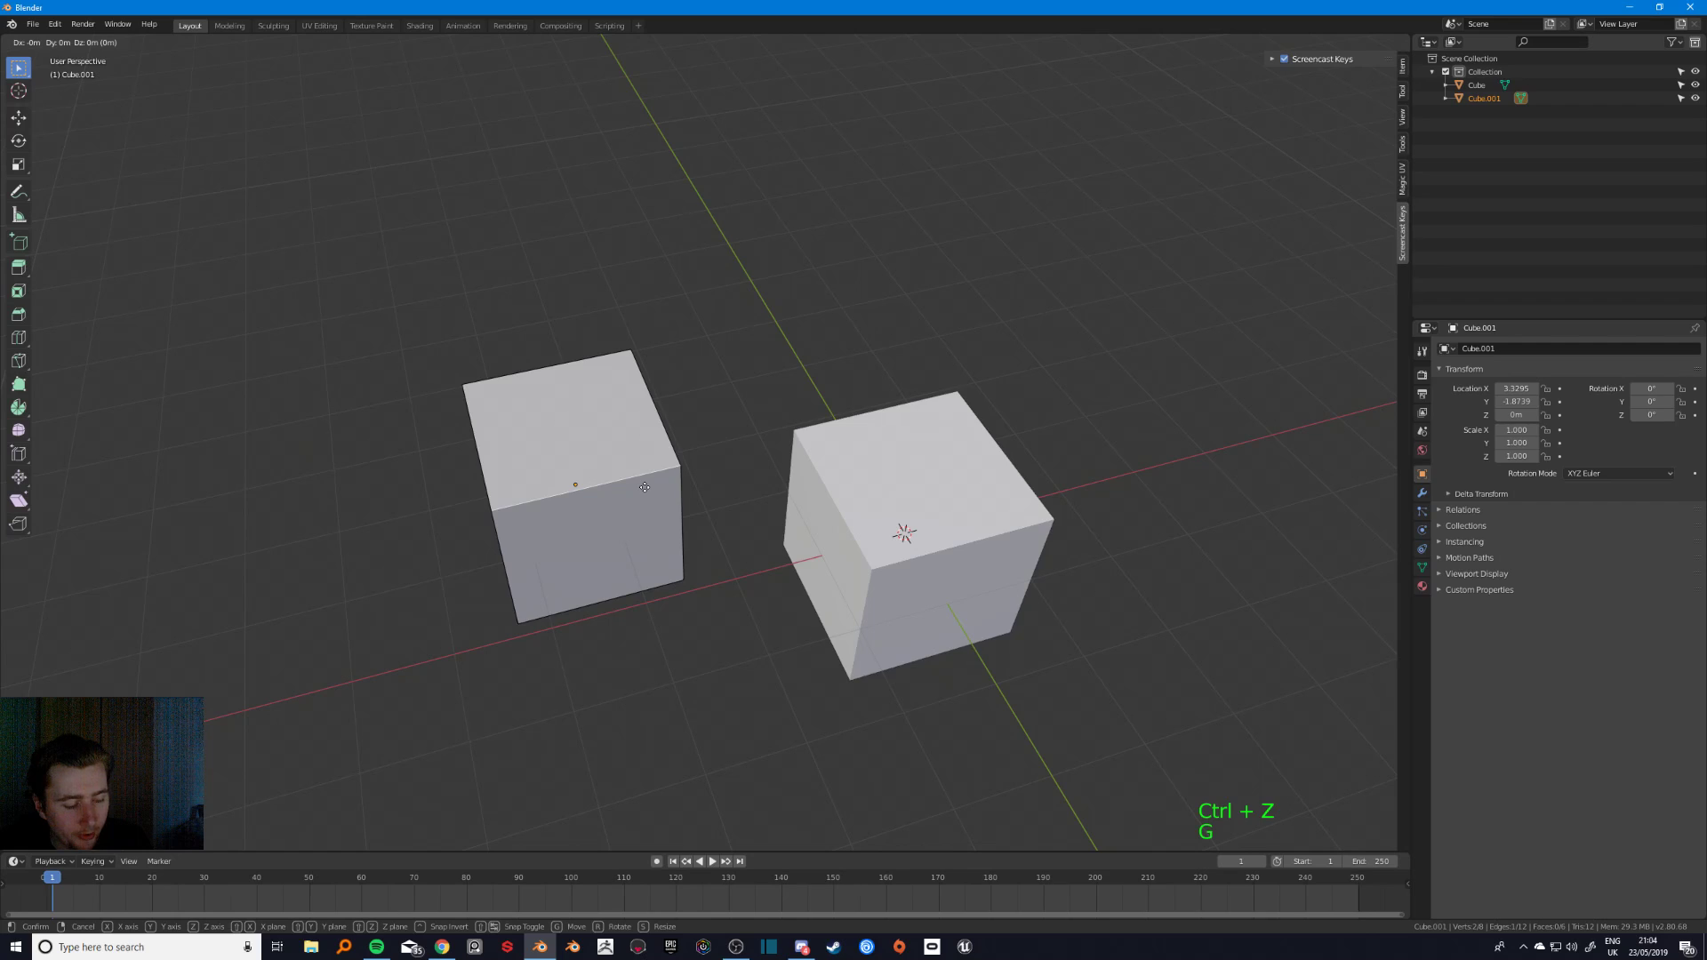
pyautogui.rightClick(772, 444)
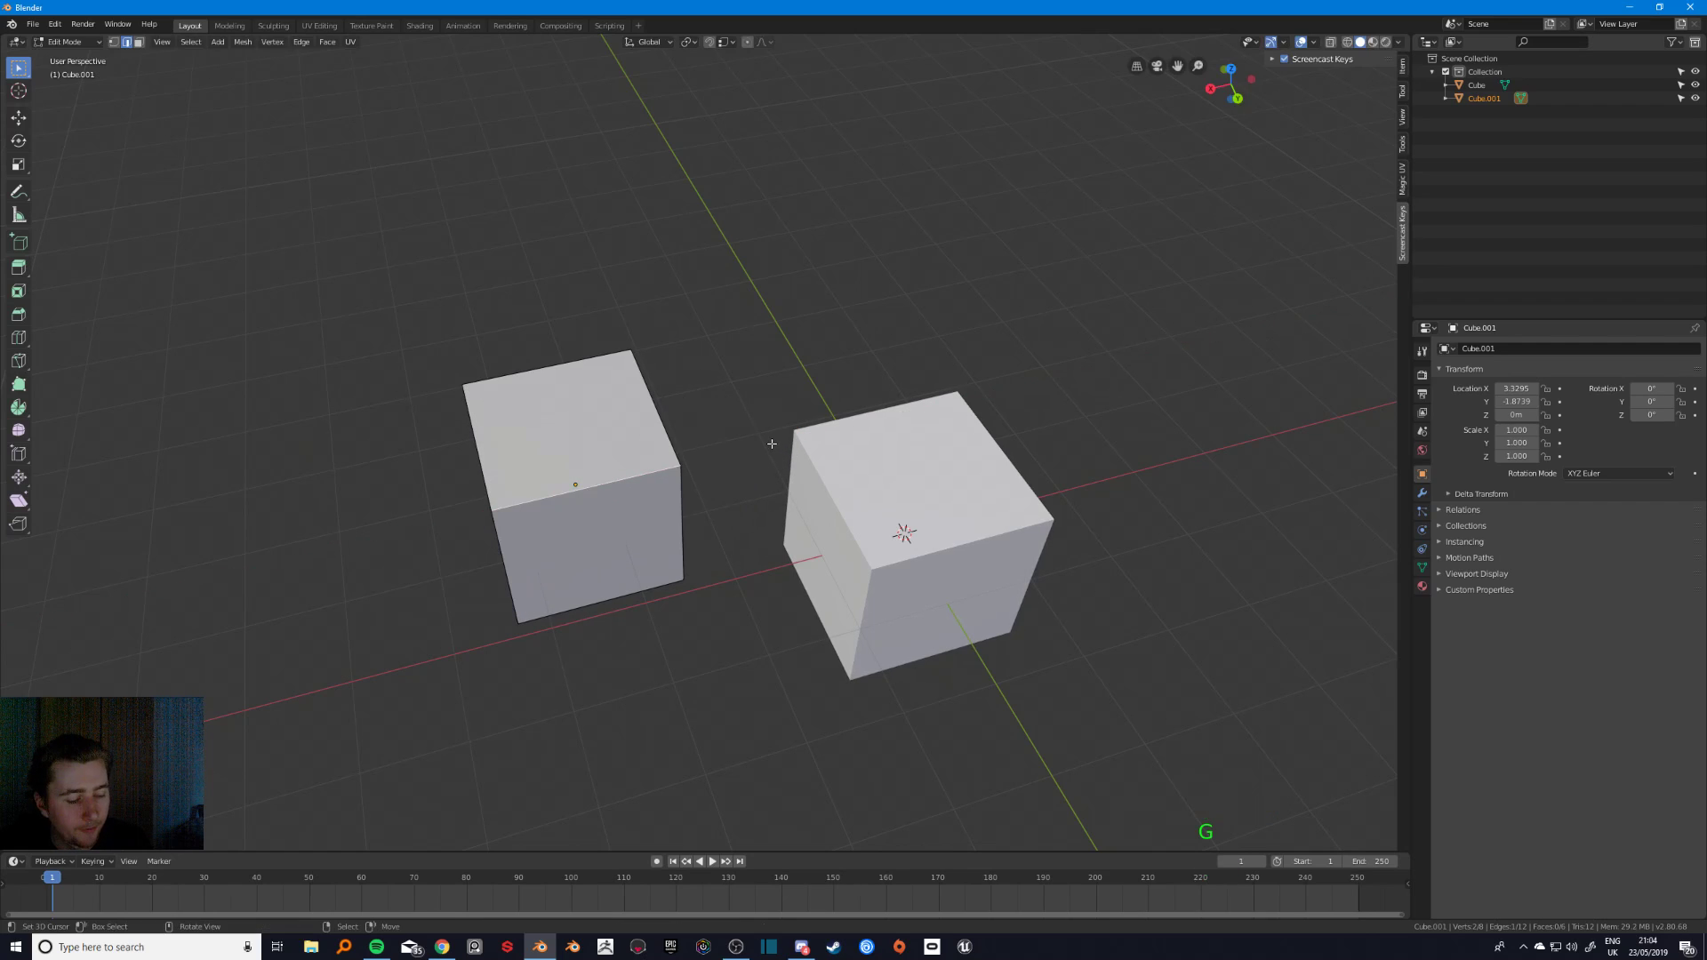
pyautogui.press('s')
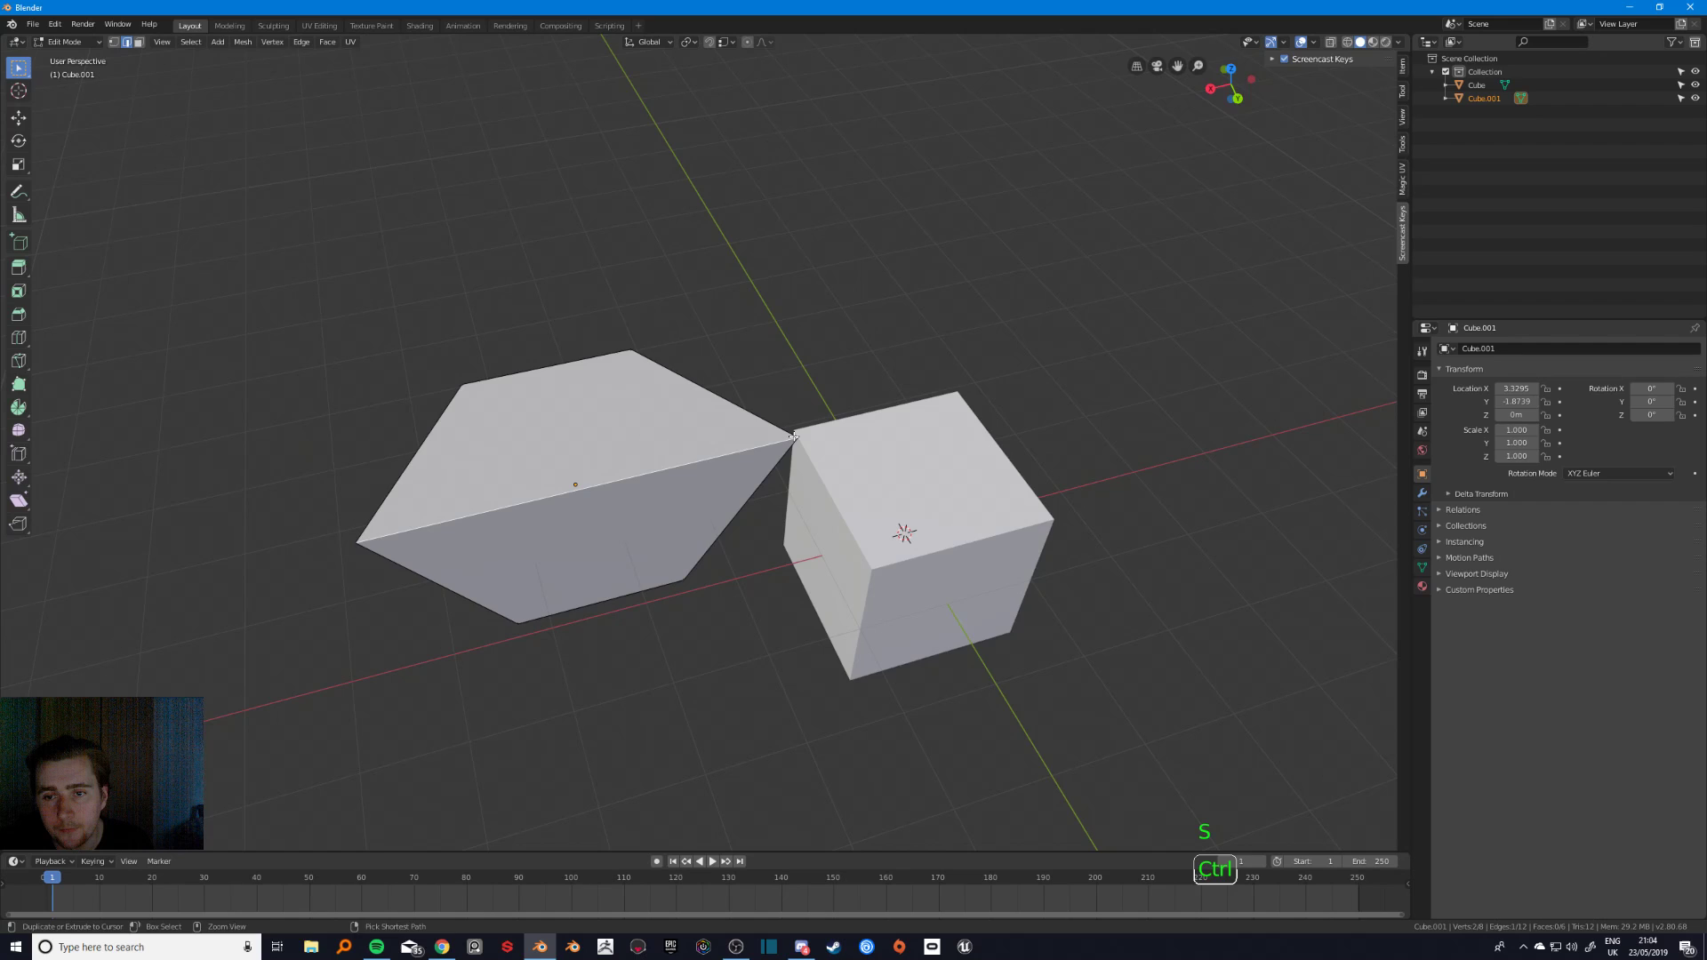
pyautogui.moveTo(793, 444); pyautogui.dragTo(691, 514, button='middle')
pyautogui.press('a')
pyautogui.press('a')
pyautogui.press('a')
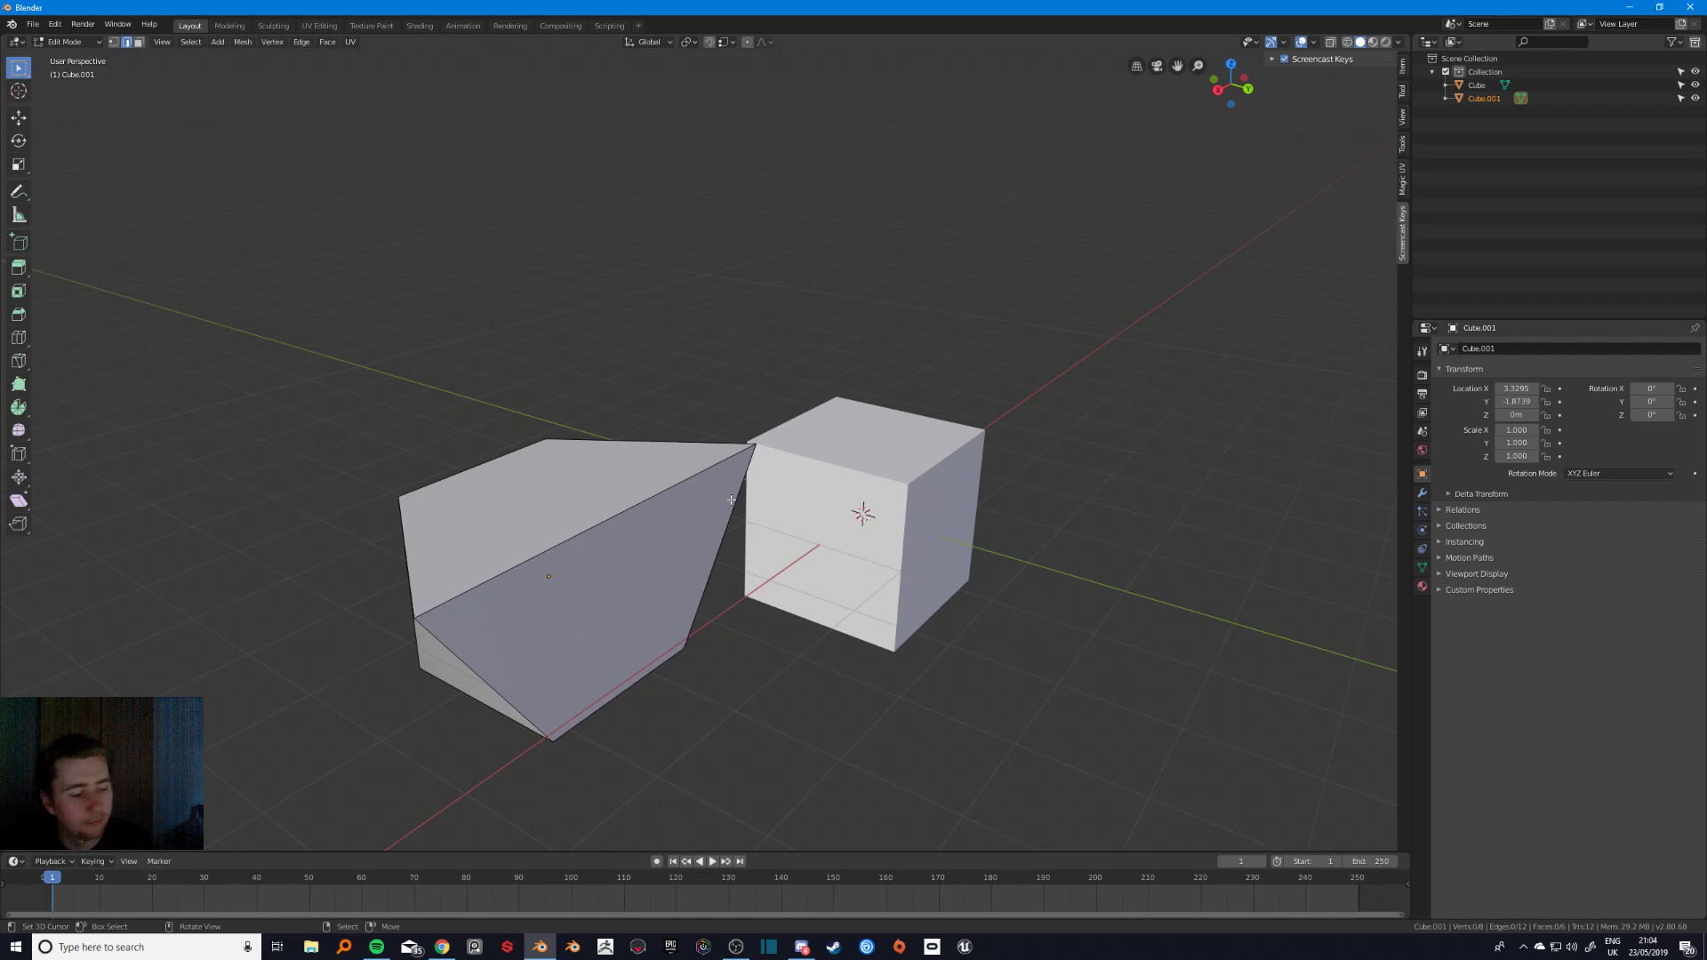
# - Undo the last four mesh edits on the stretched second cube and return to Object Mode
pyautogui.hotkey('ctrl', 'z')
pyautogui.hotkey('ctrl', 'z')
pyautogui.hotkey('ctrl', 'z')
pyautogui.hotkey('ctrl', 'z')
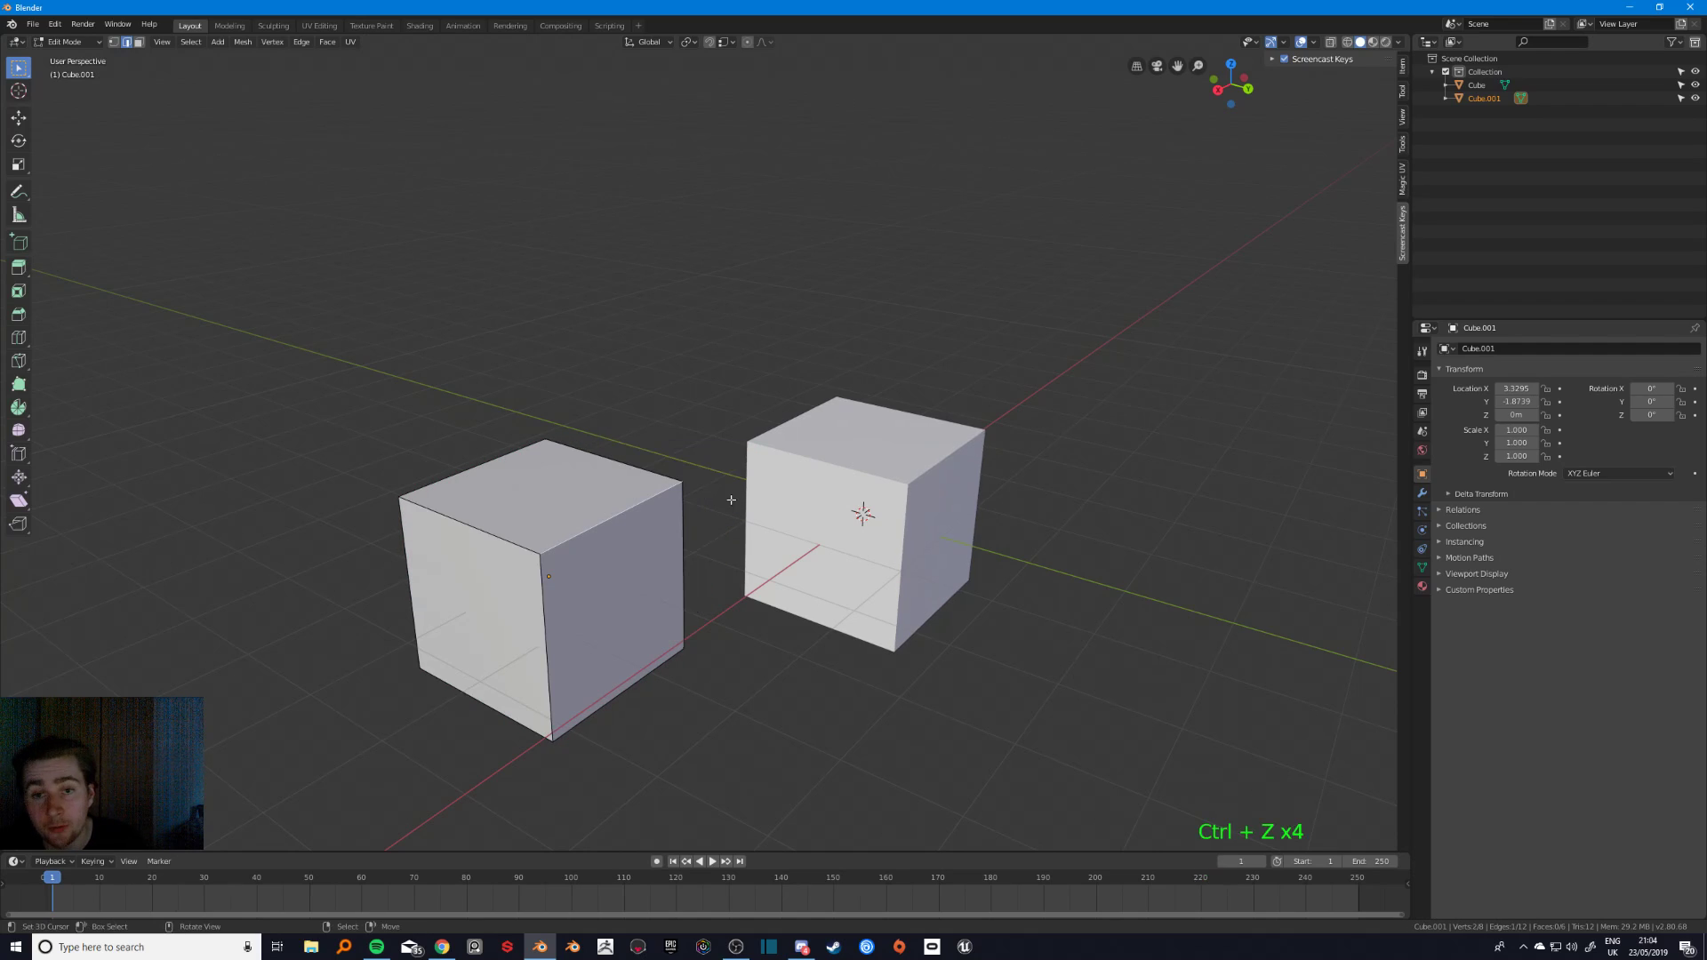
pyautogui.press('Tab')
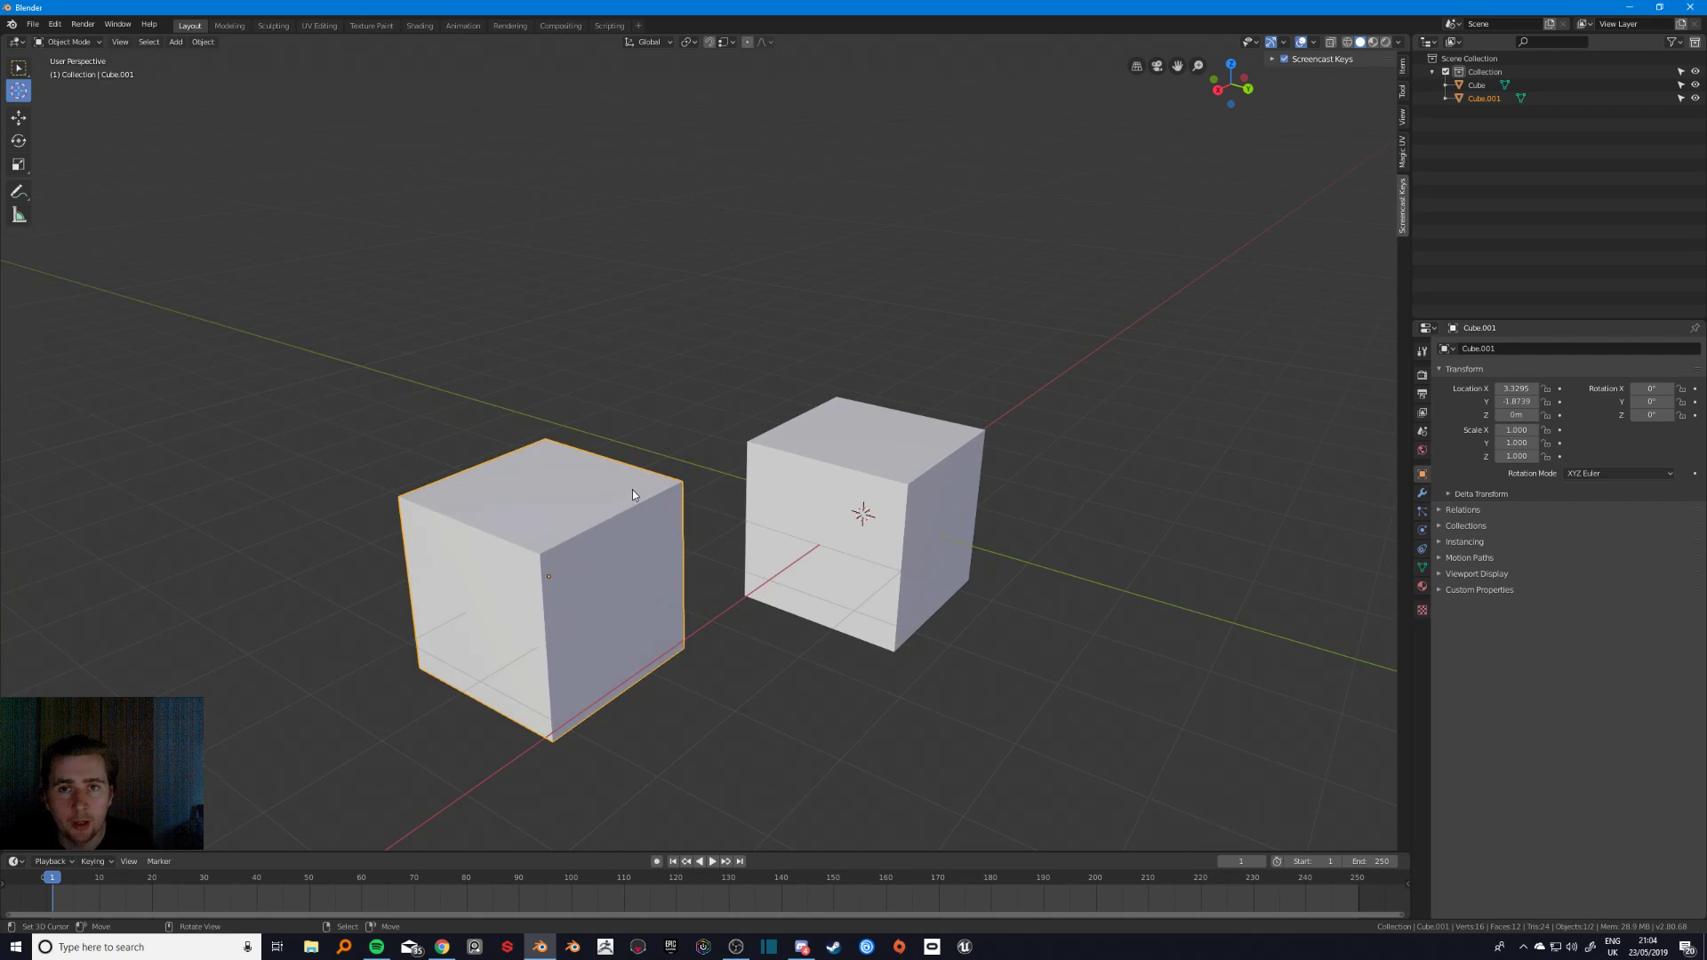
# - Try deleting the second cube and undo the deletion
pyautogui.press('x')
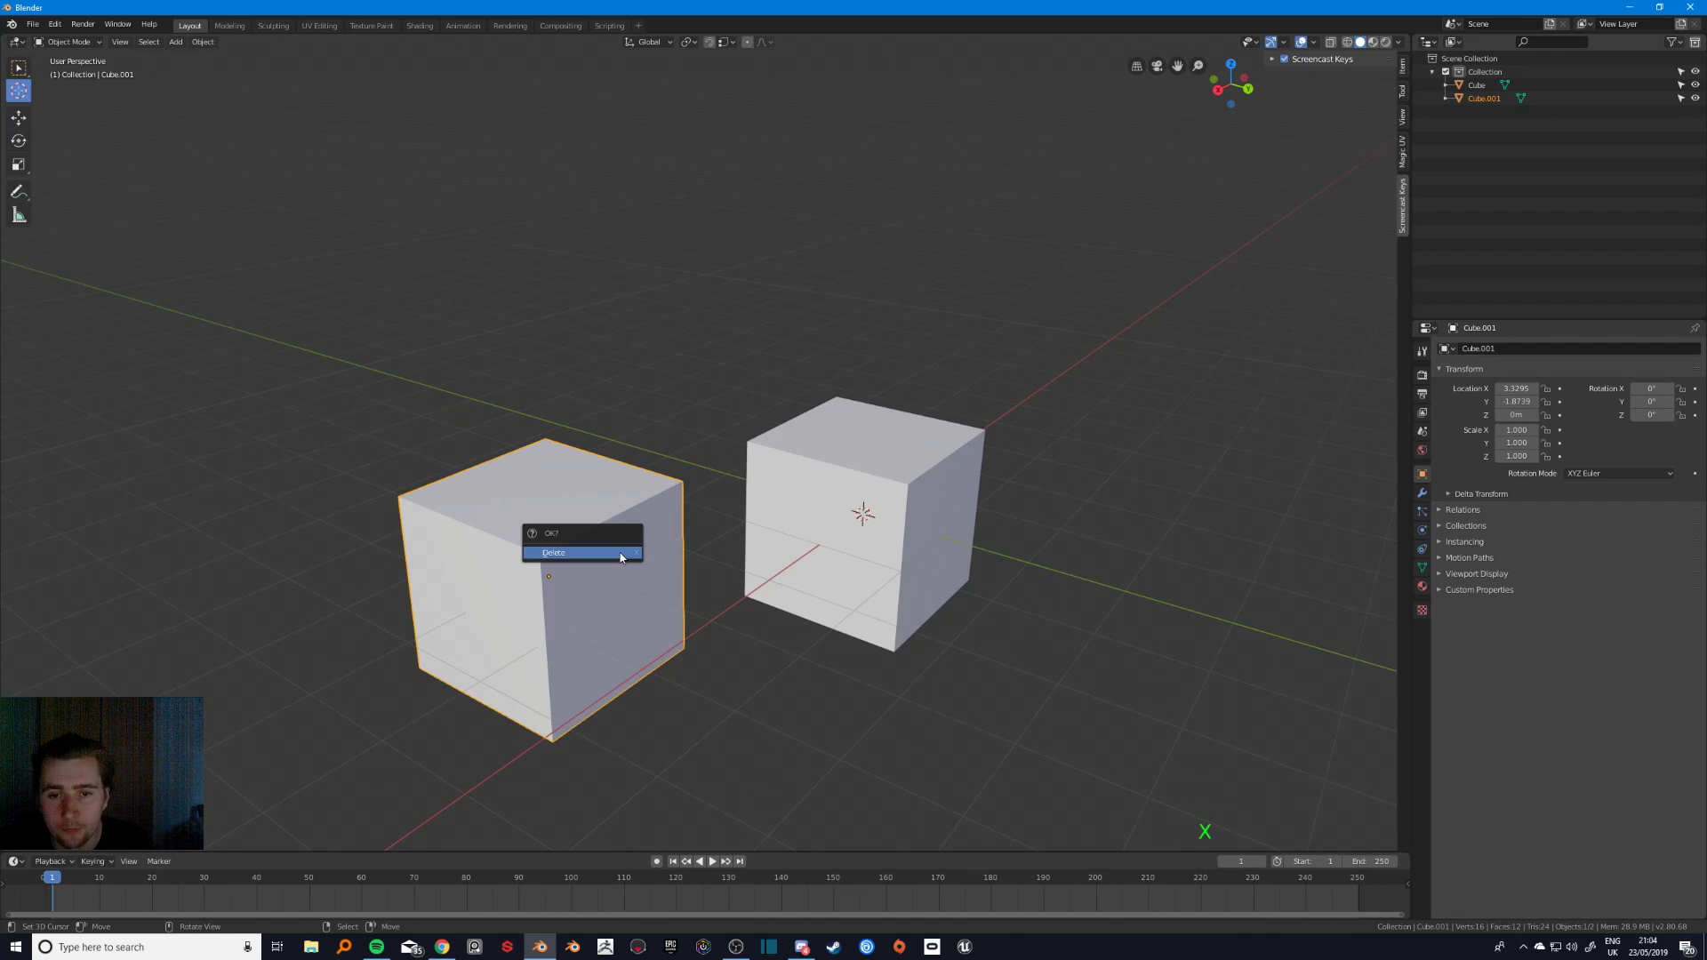
pyautogui.click(619, 553)
pyautogui.hotkey('ctrl', 'z')
pyautogui.hotkey('ctrl', 'z')
pyautogui.hotkey('ctrl', 'z')
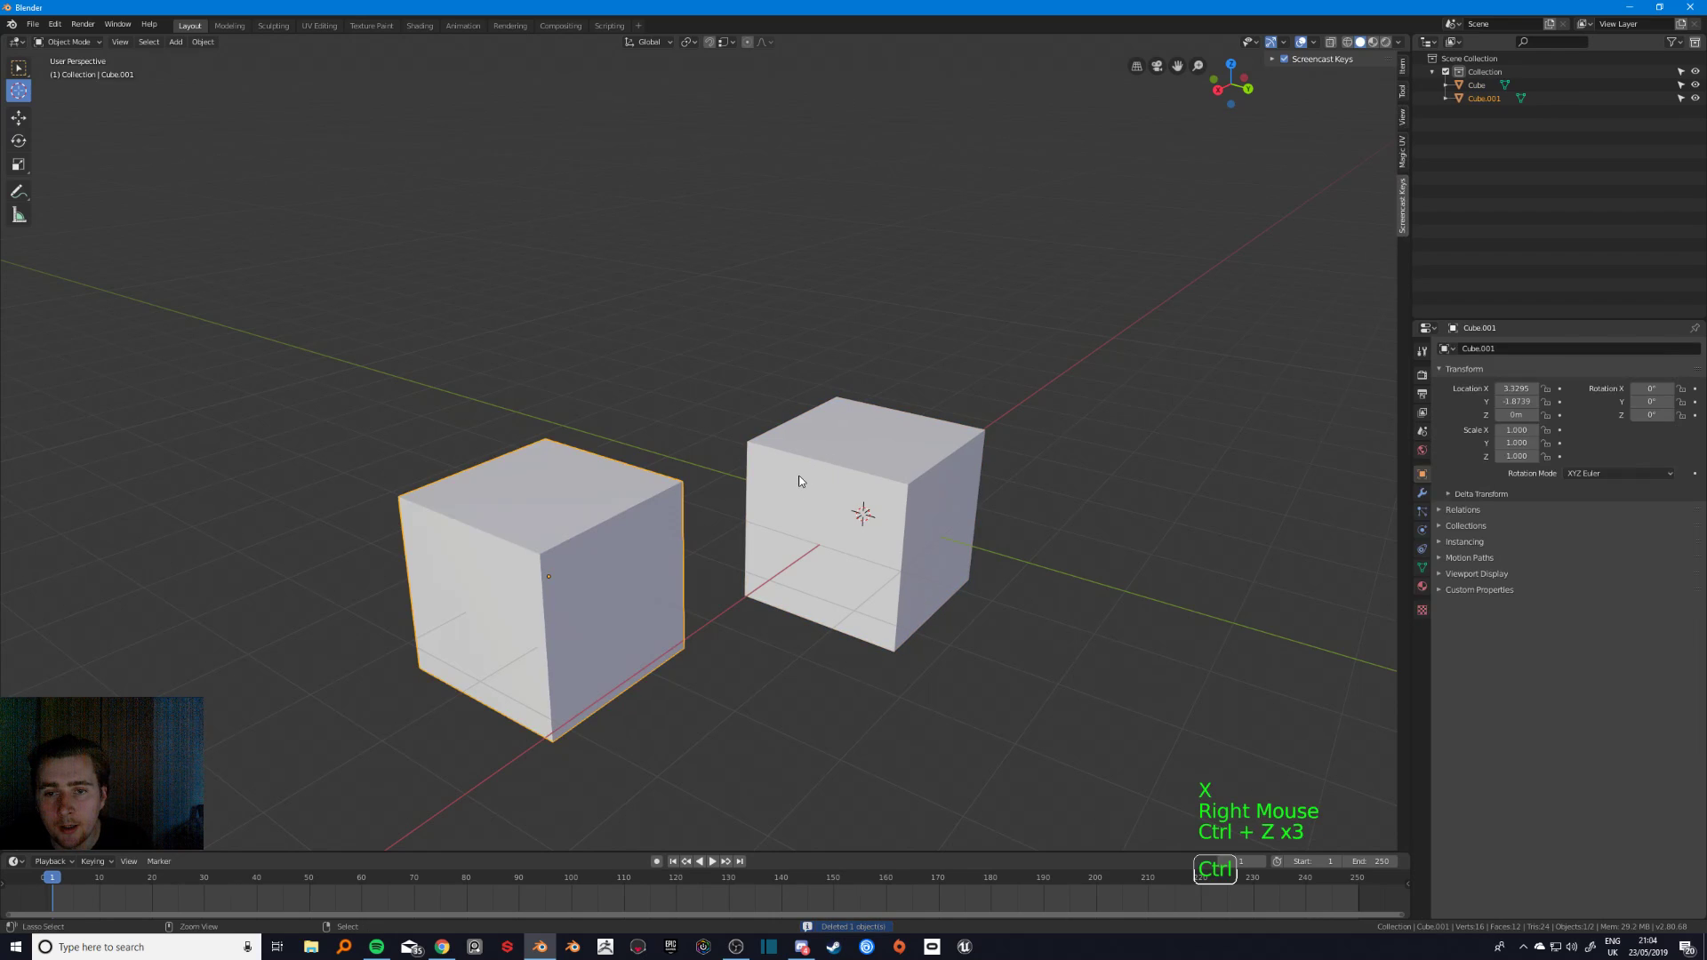
# - Turn off snapping for Scale so that snapping affects only Move, keeping the second cube selected
pyautogui.click(727, 43)
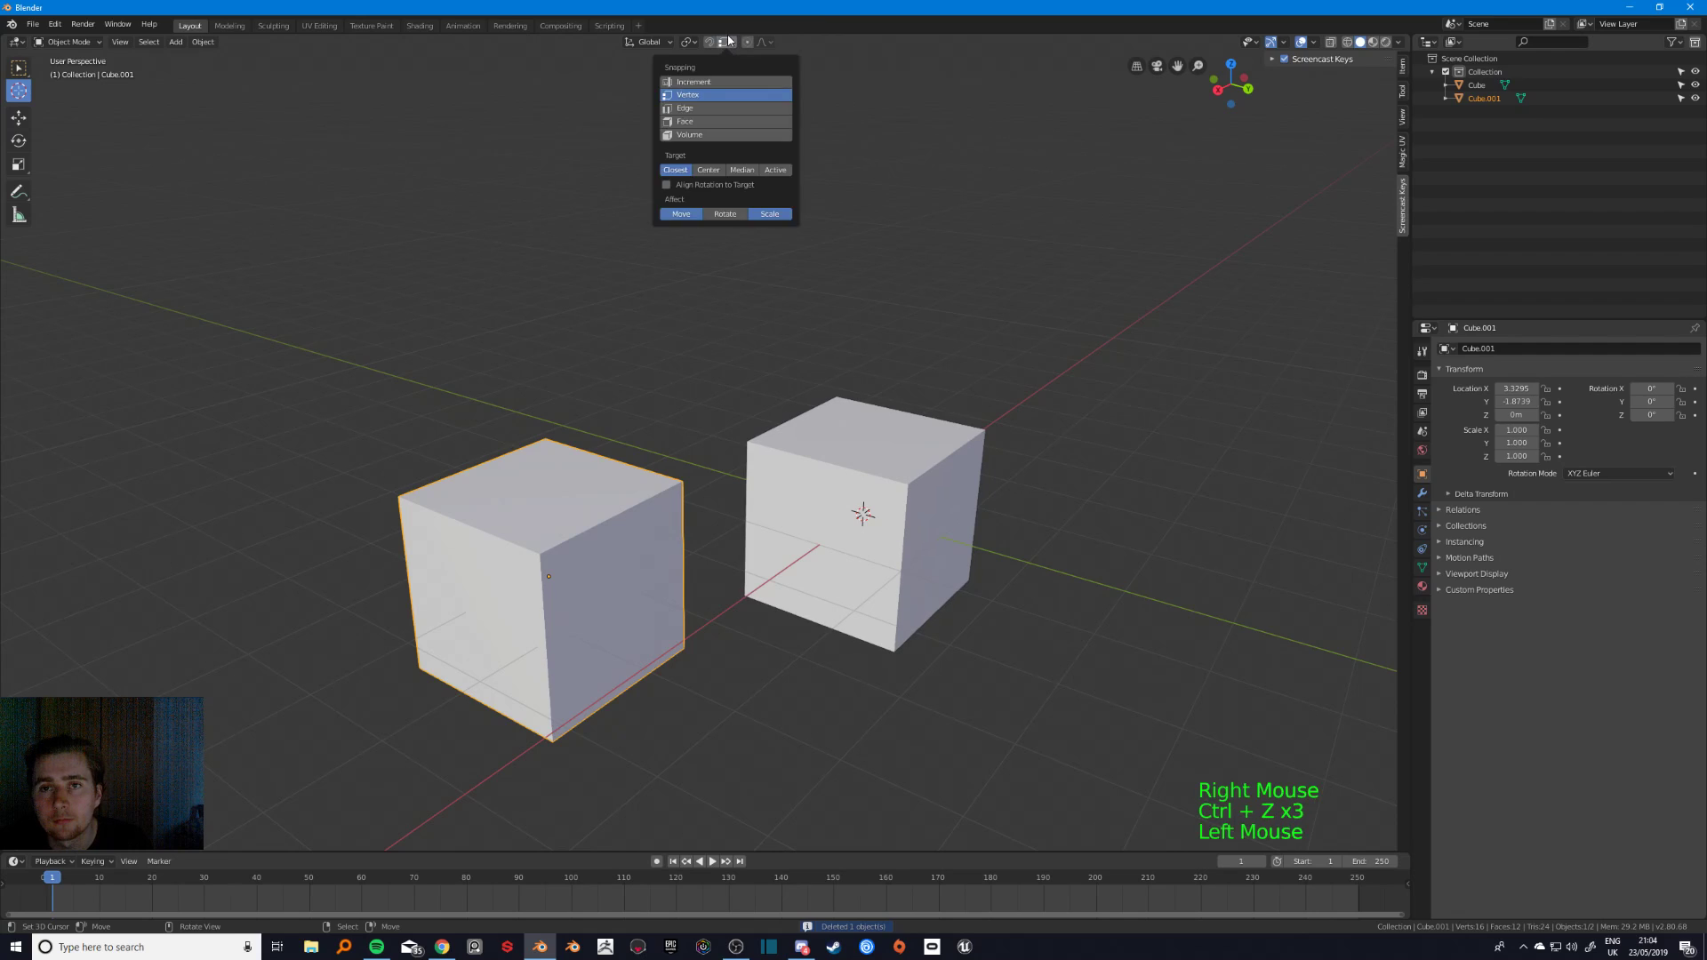
pyautogui.rightClick(655, 423)
pyautogui.click(728, 43)
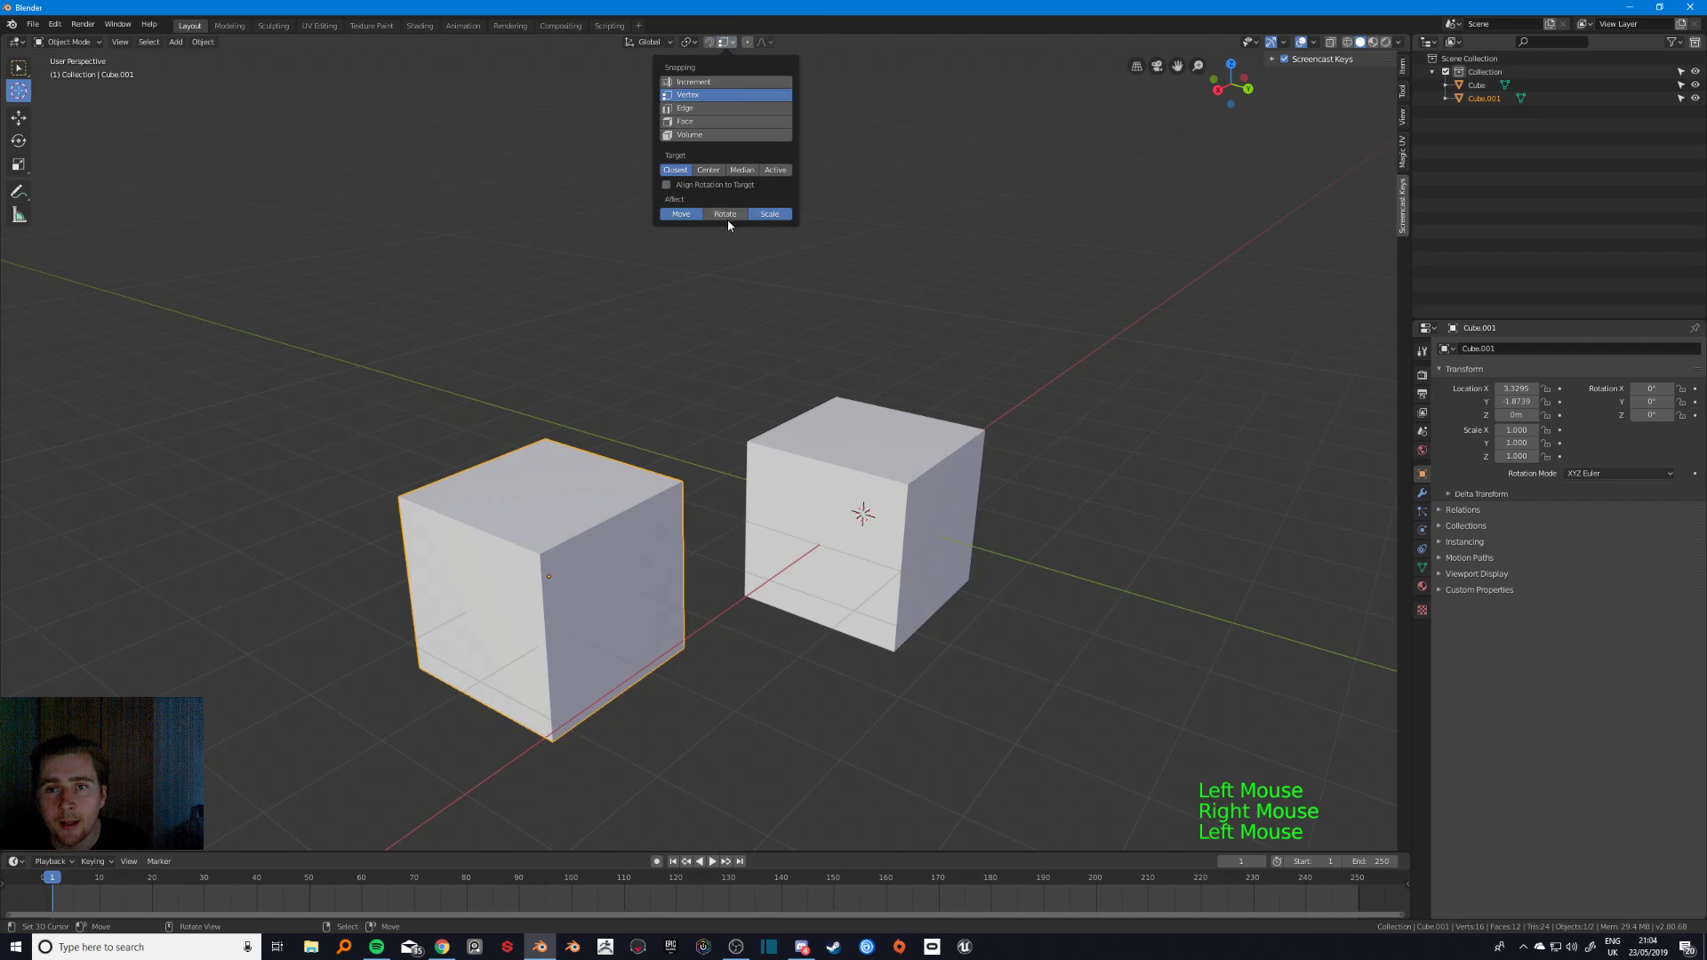
pyautogui.click(770, 214)
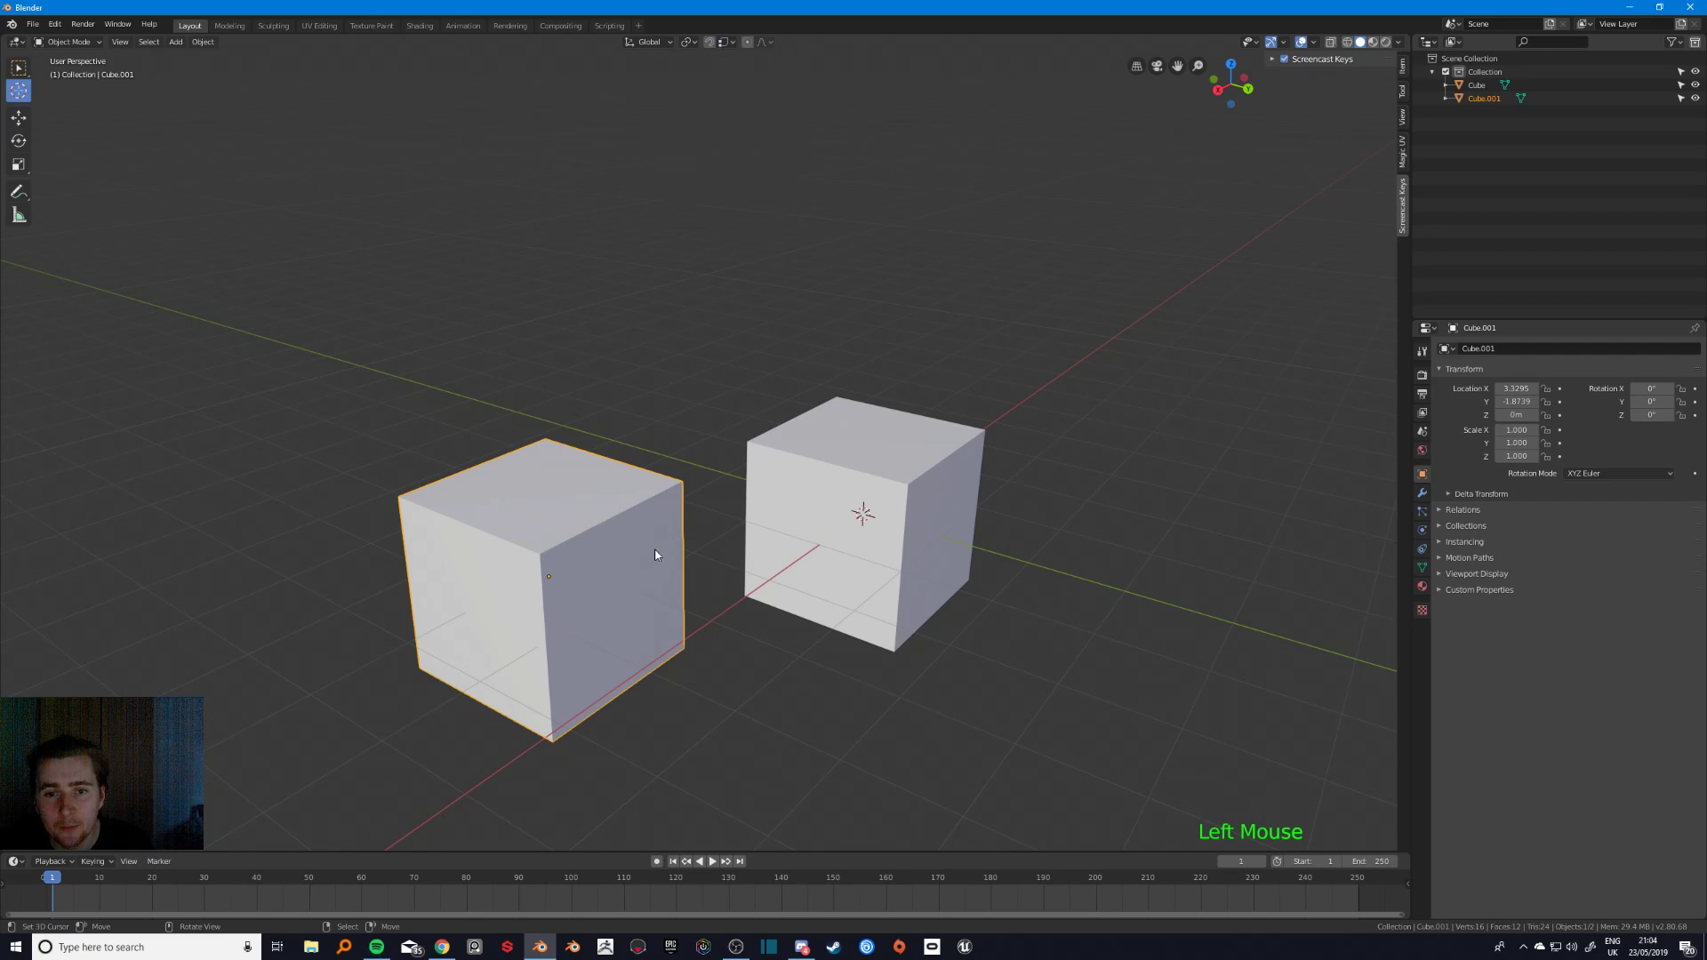
pyautogui.rightClick(643, 537)
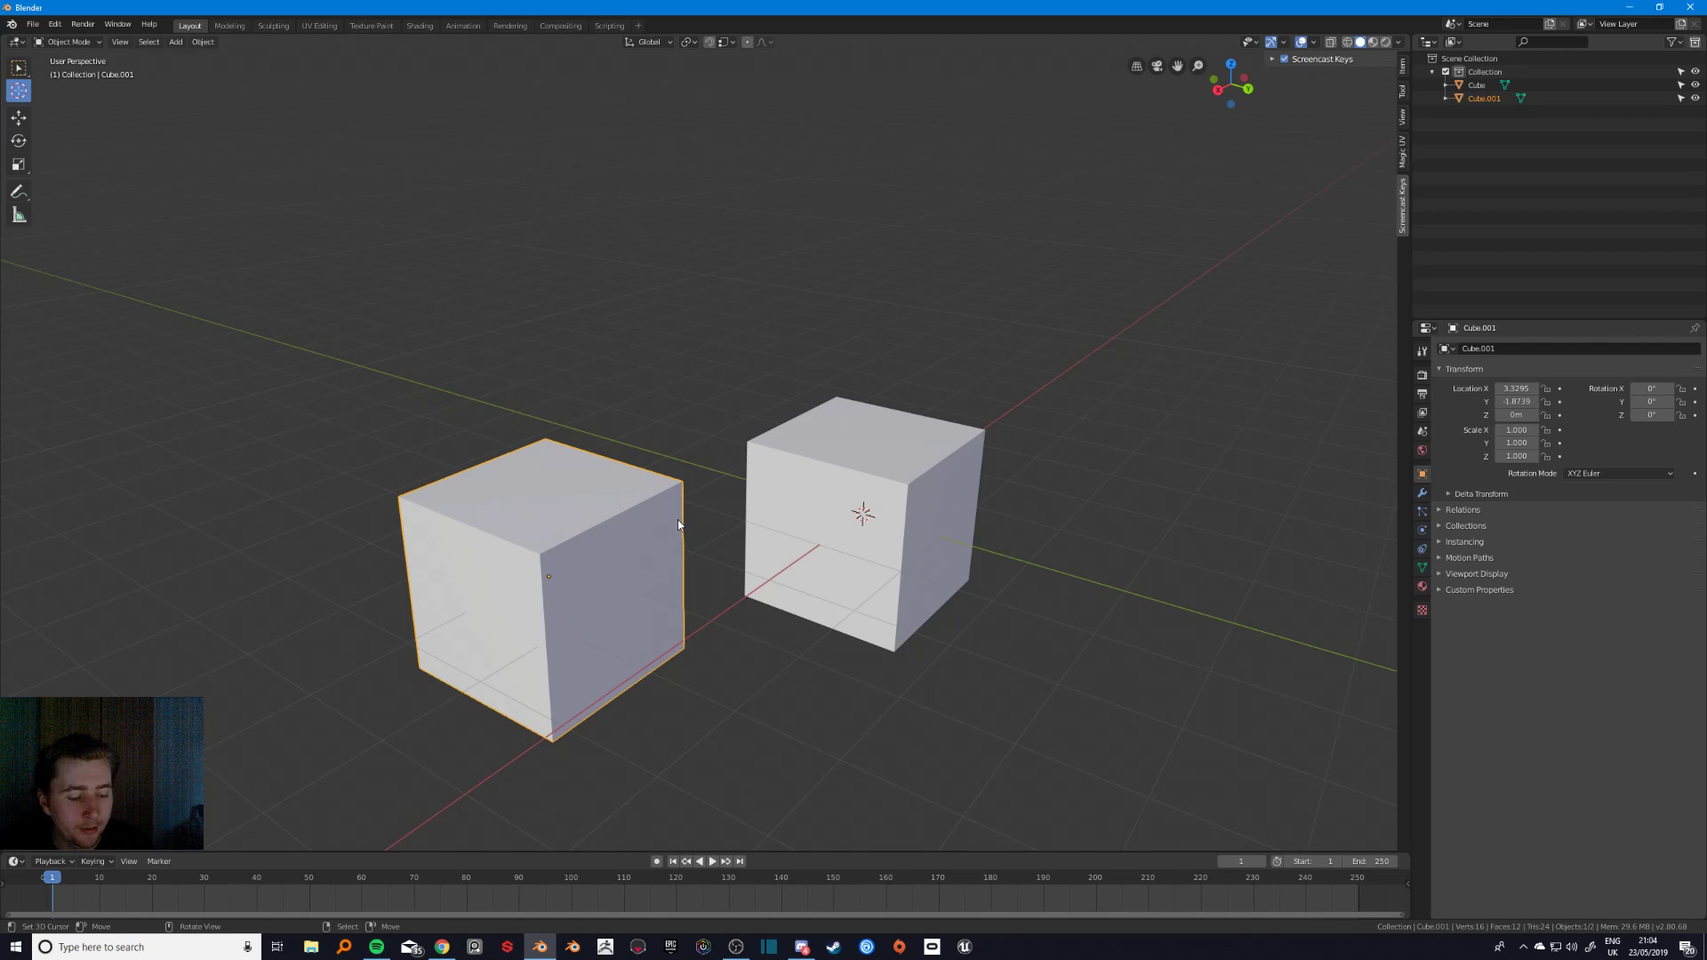
# - Try rotating the second cube freely about the Z axis, then with the Rotate gizmo, and undo it
pyautogui.press('r')
pyautogui.press('z')
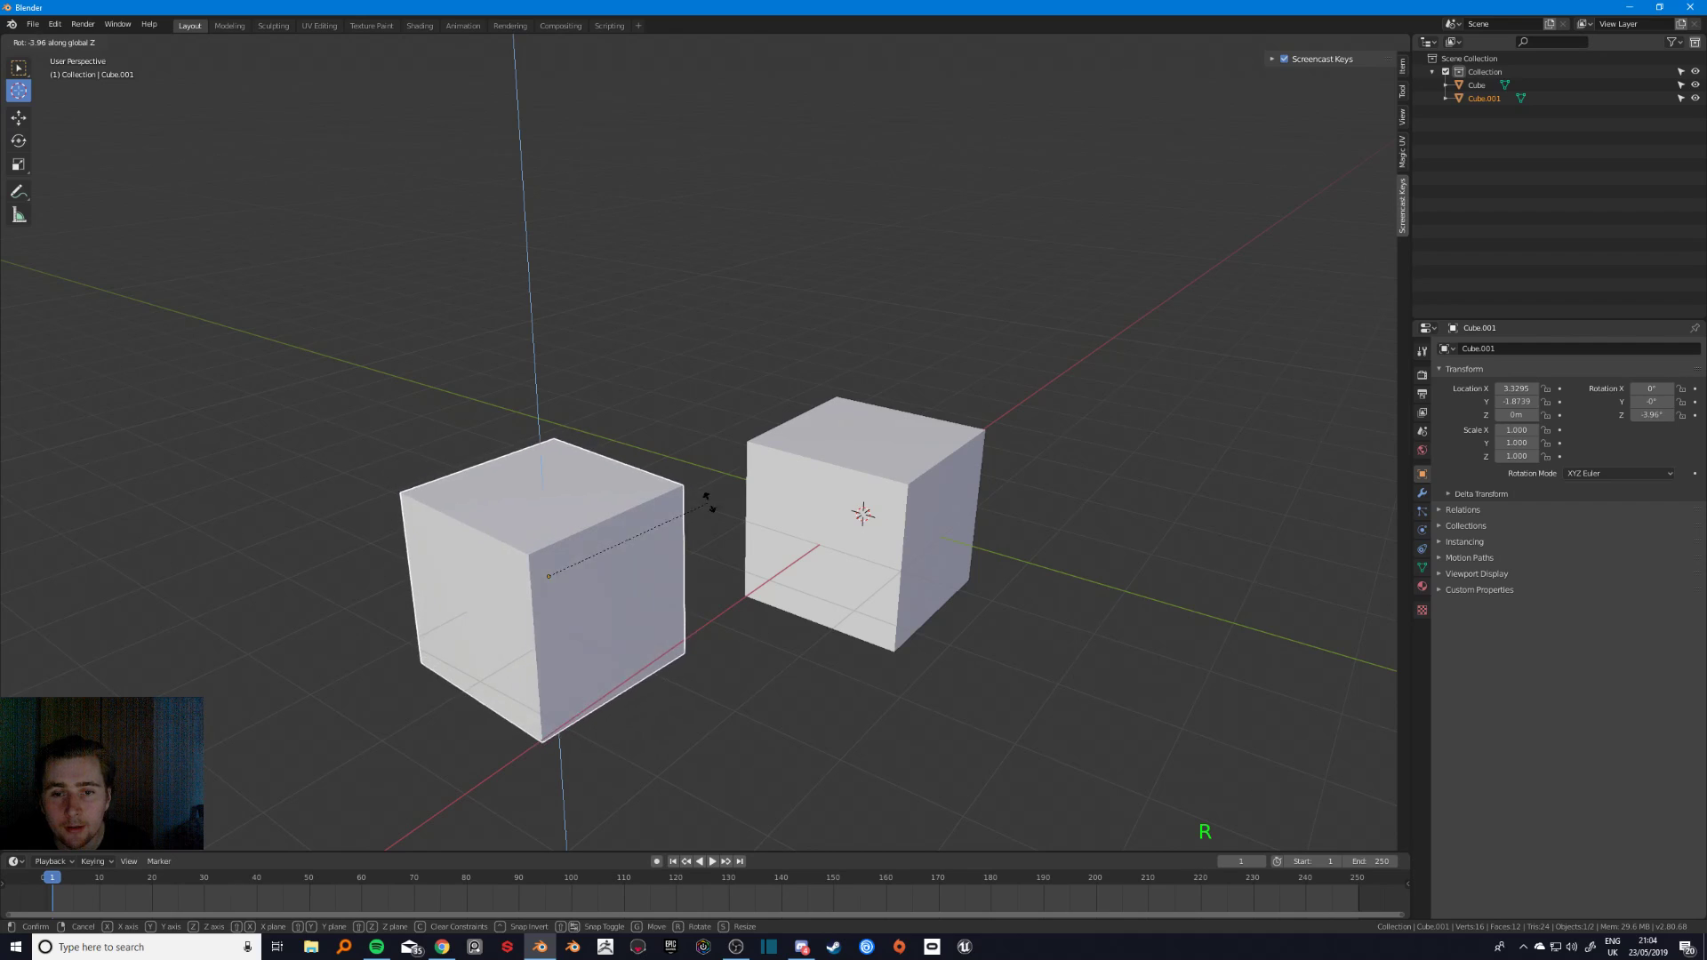
pyautogui.rightClick(708, 496)
pyautogui.click(18, 169)
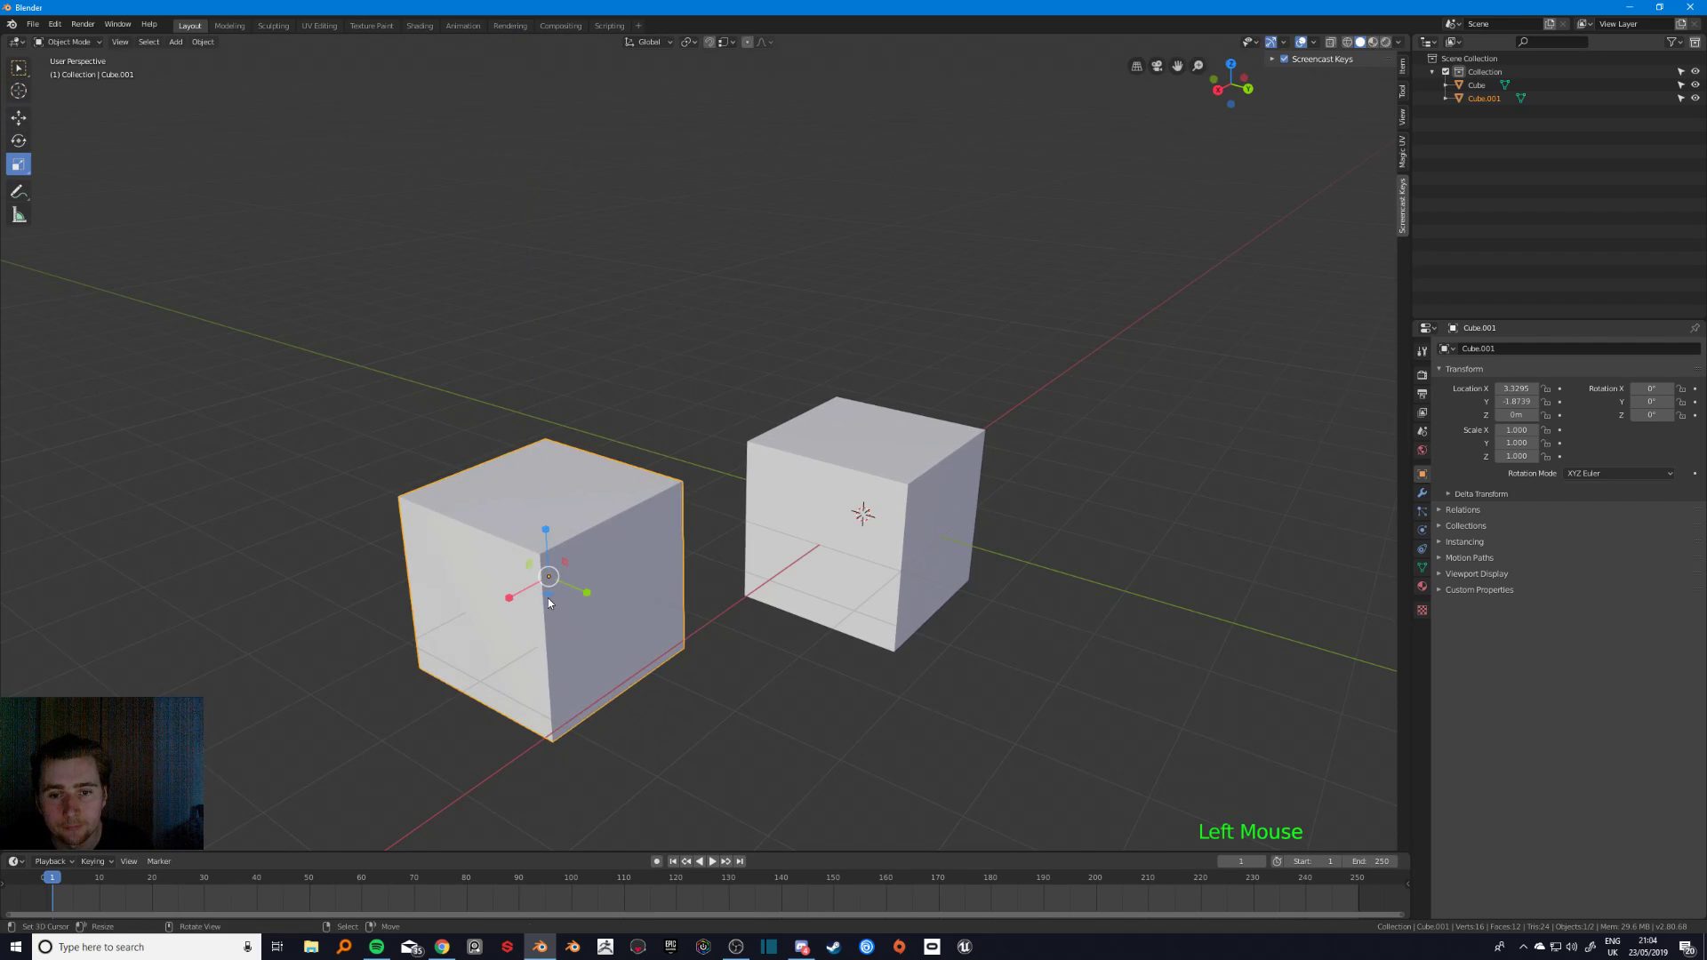
pyautogui.click(20, 142)
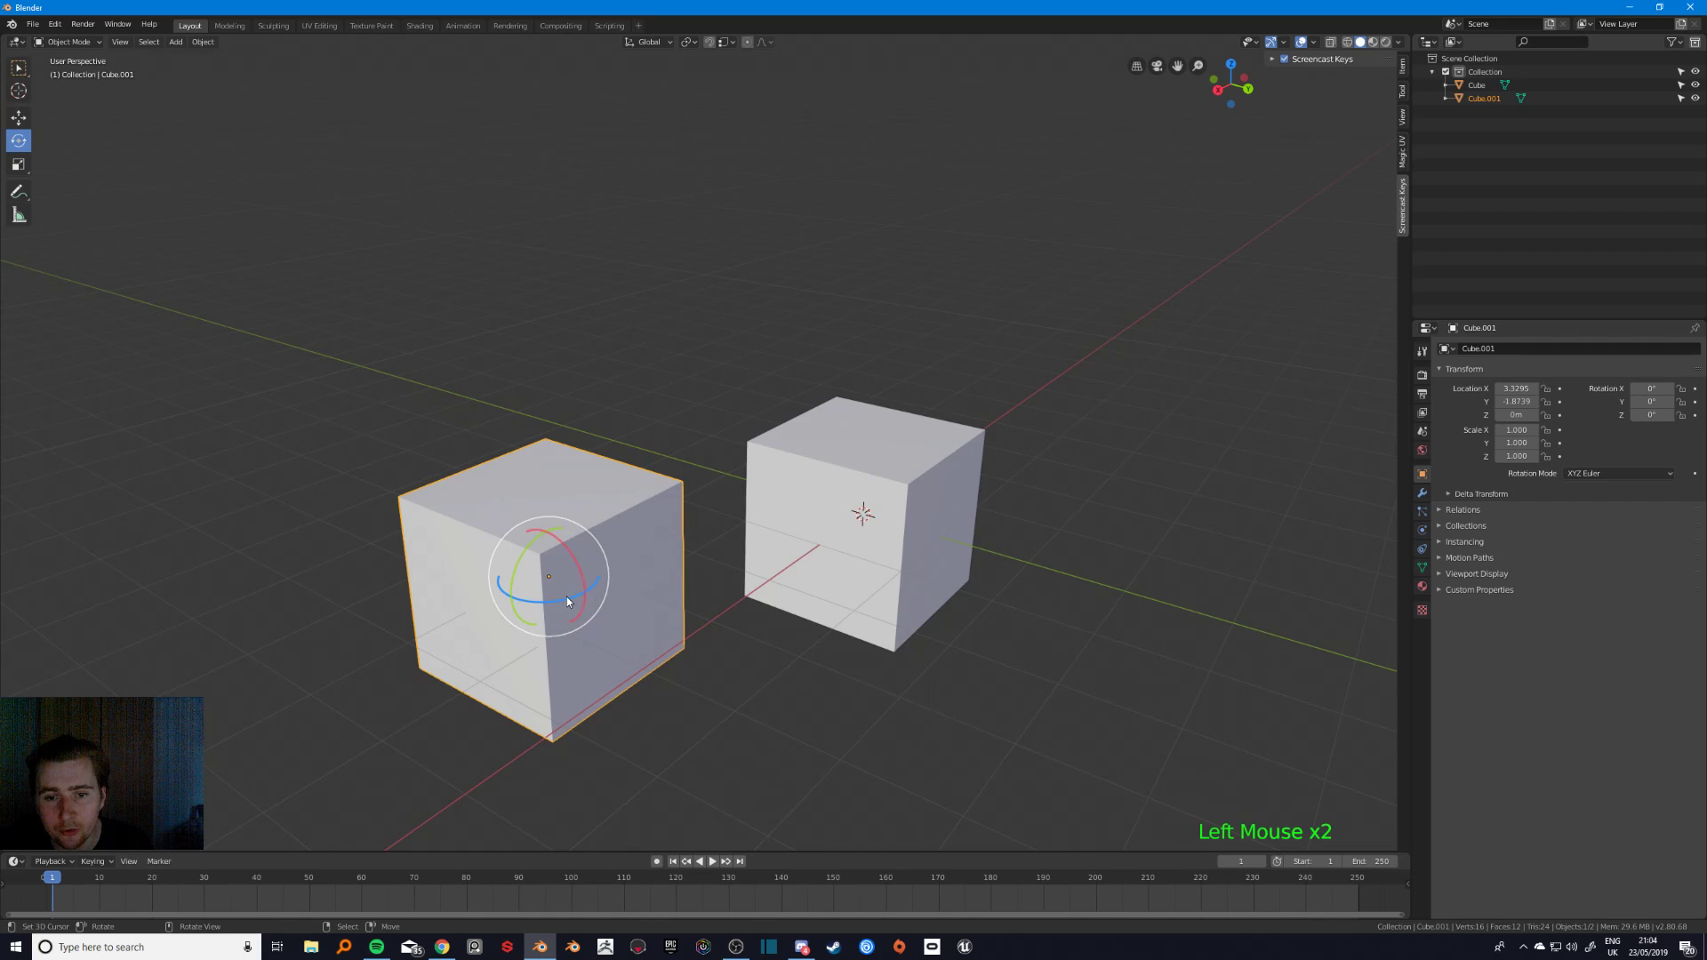
pyautogui.moveTo(567, 596); pyautogui.dragTo(508, 654)
pyautogui.hotkey('ctrl', 'z')
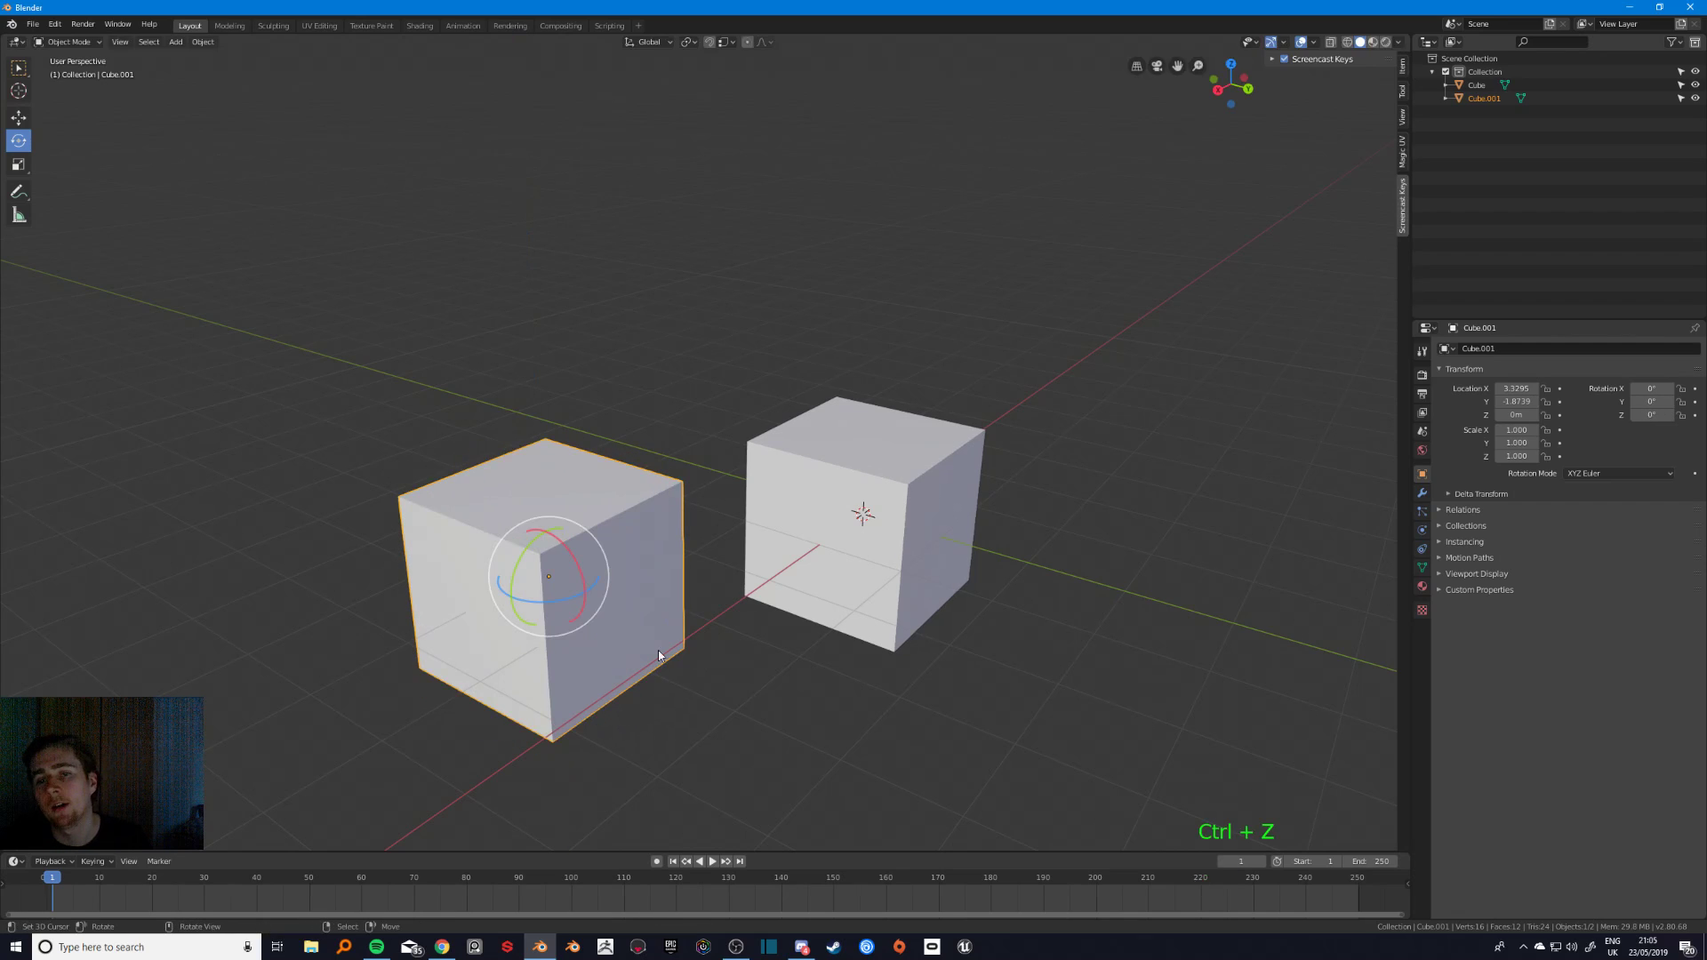
# - Rotate the second cube exactly 45° about the global Z axis
pyautogui.click(24, 75)
pyautogui.rightClick(618, 515)
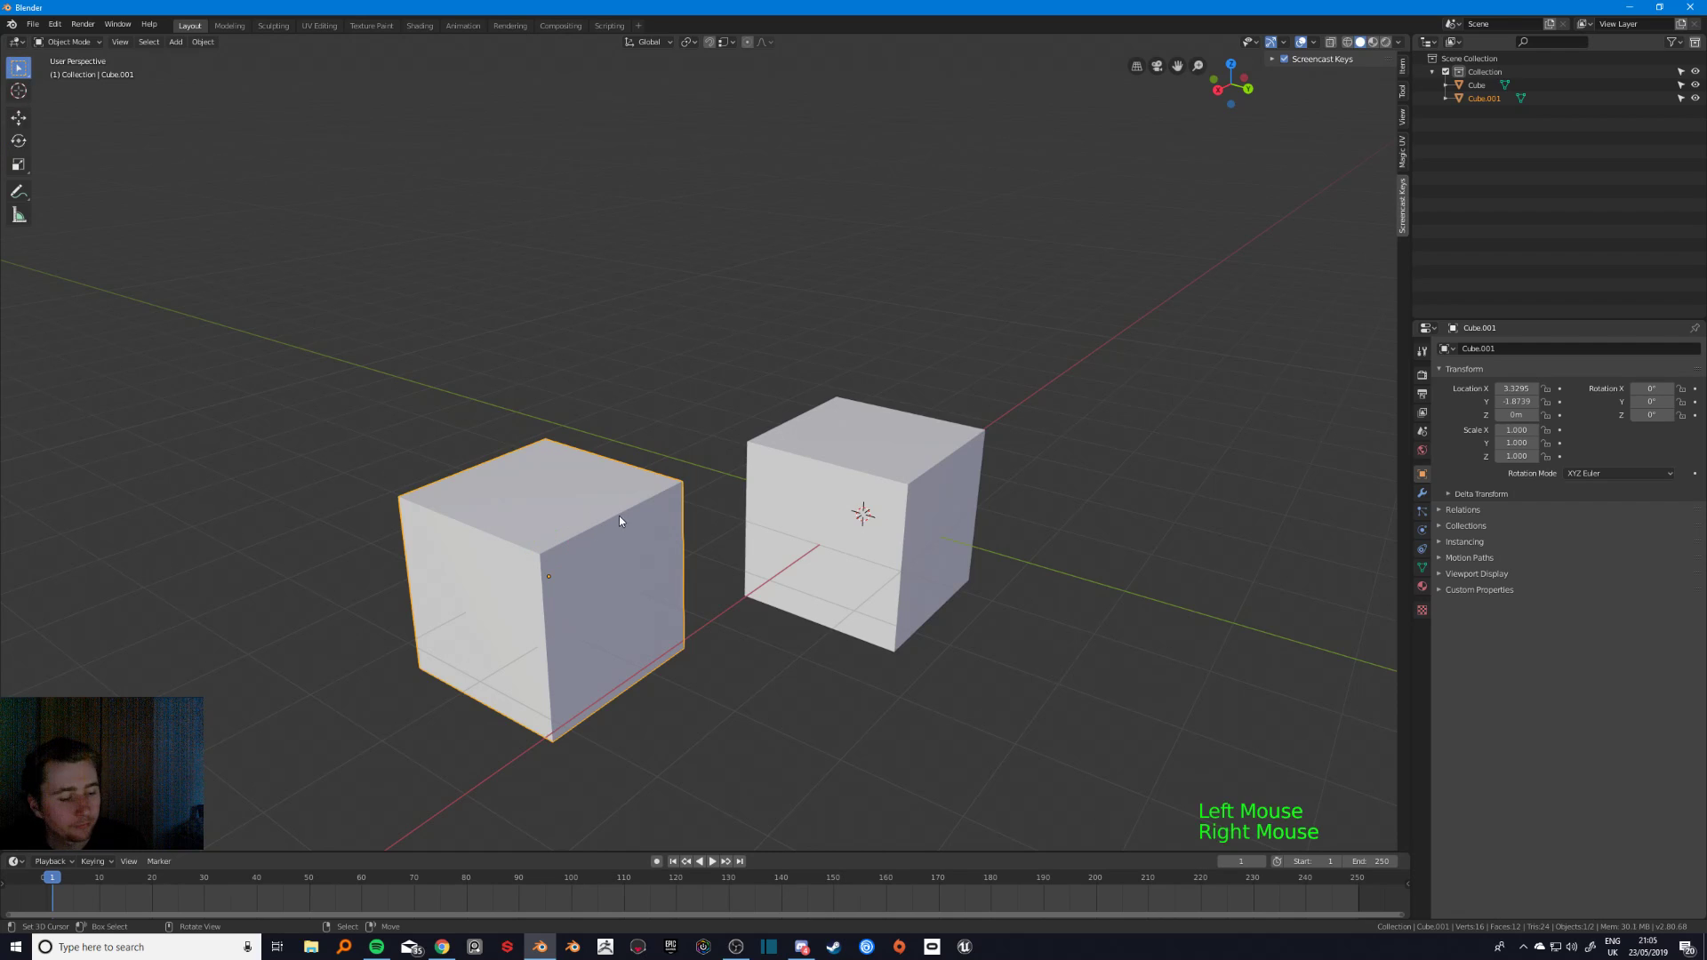
pyautogui.press('r')
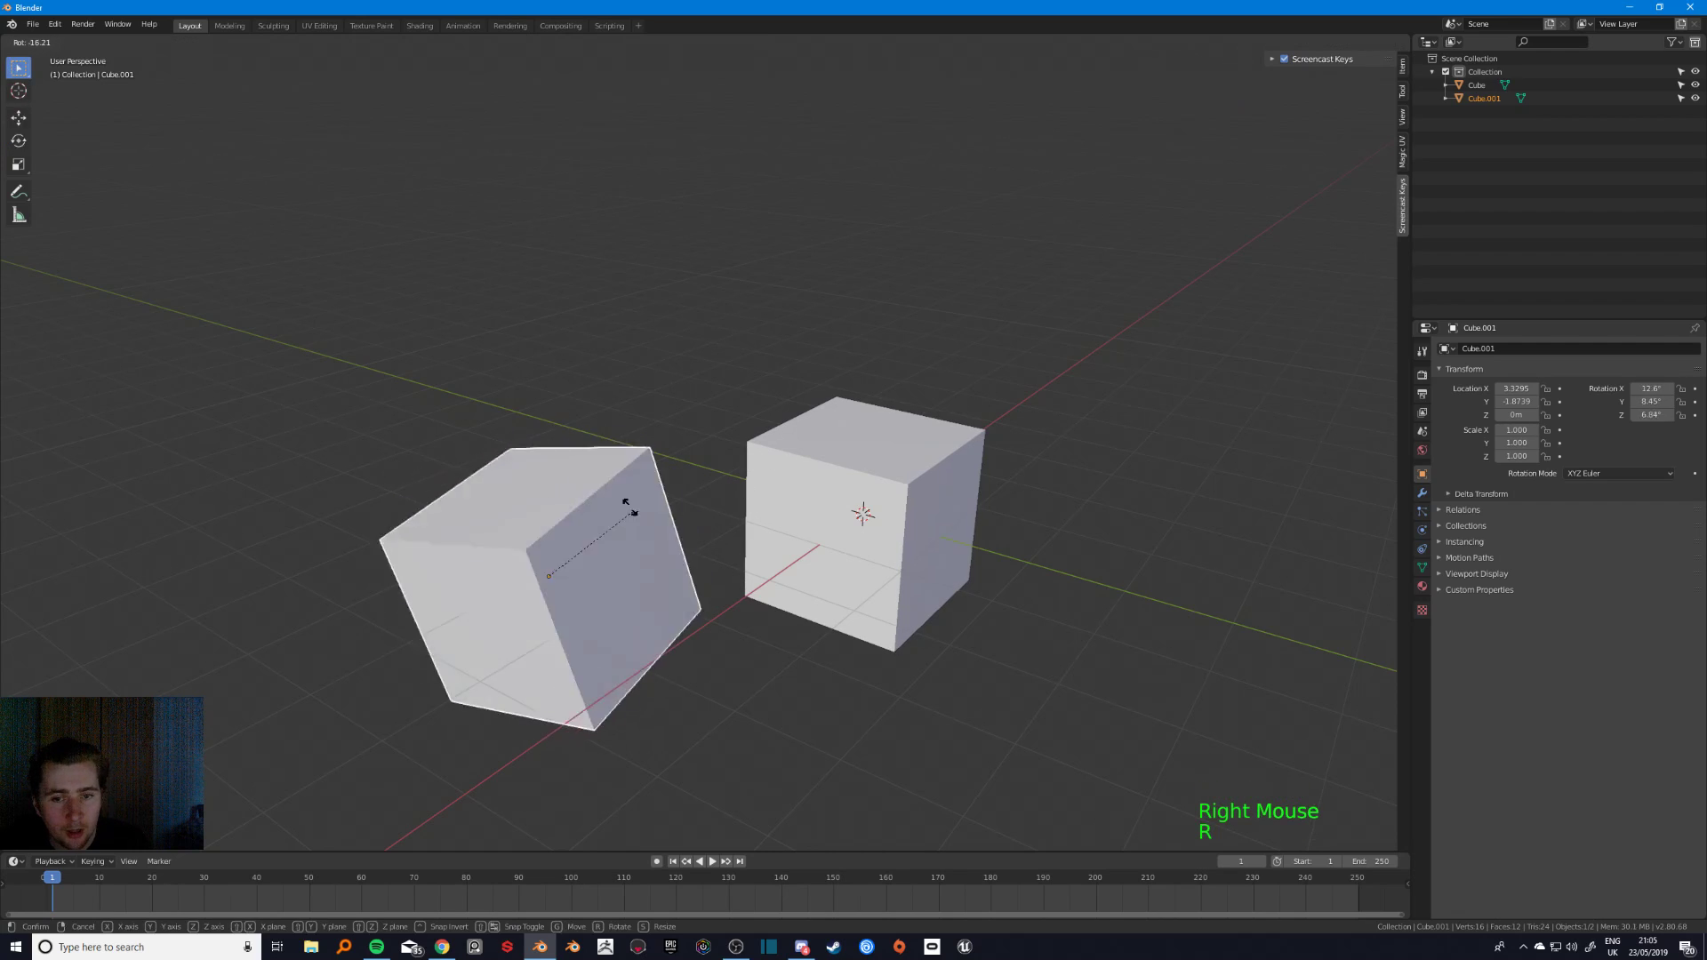
pyautogui.press('z')
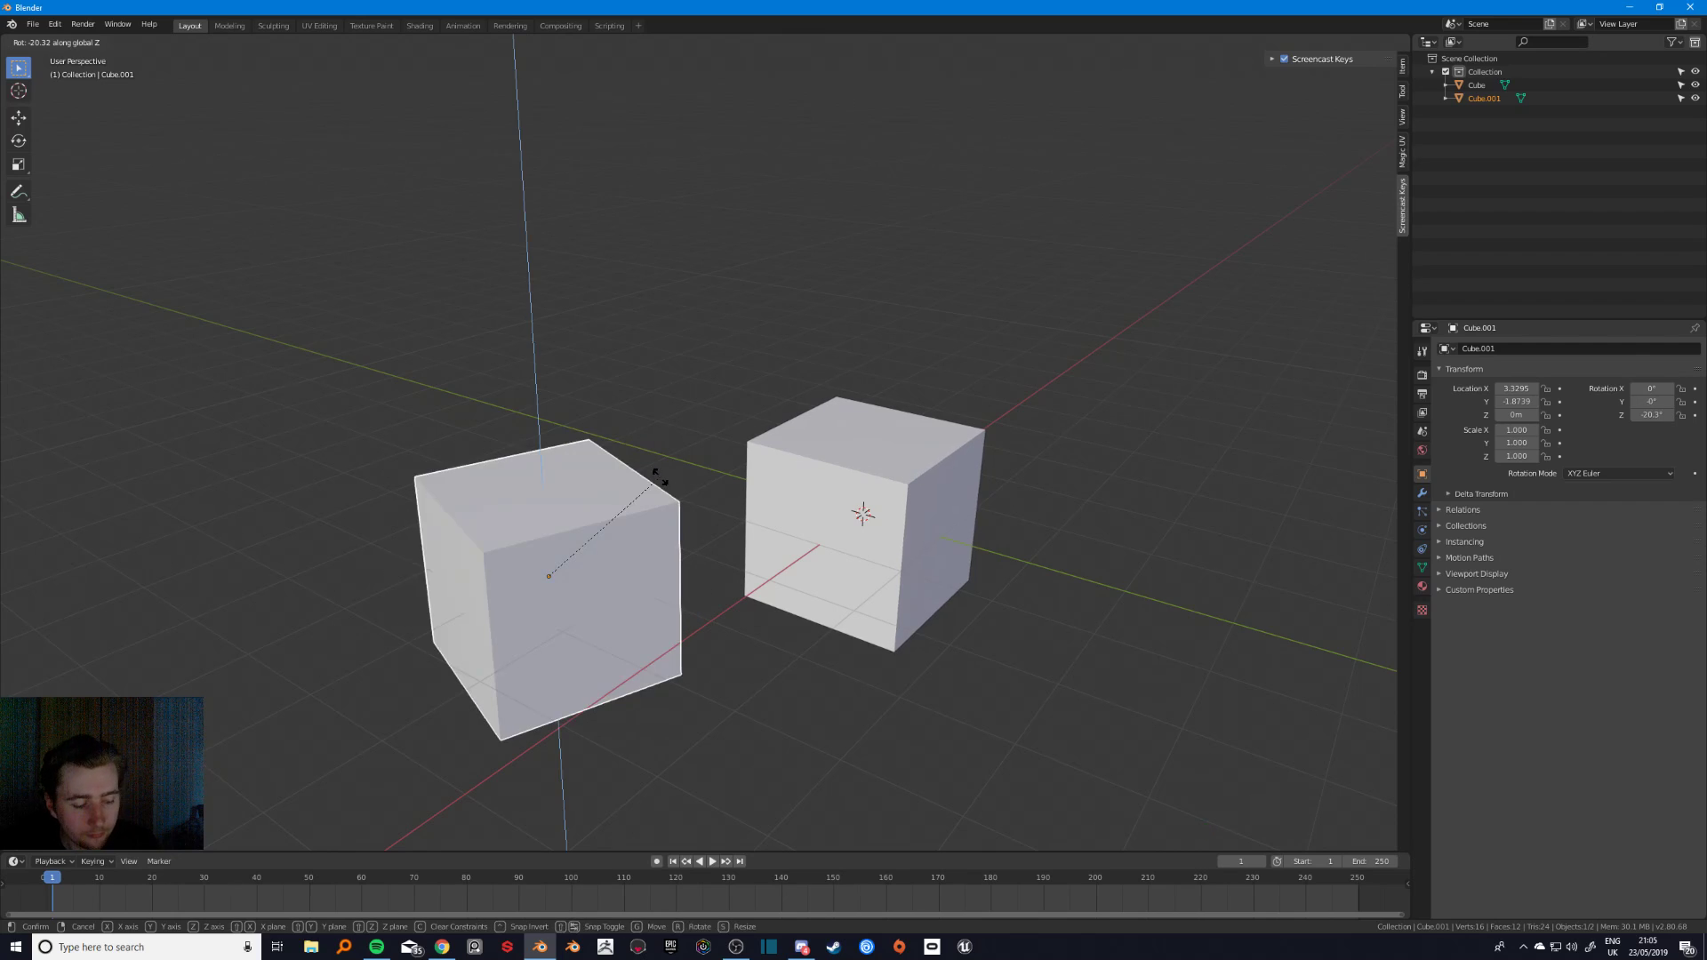
pyautogui.write('45')
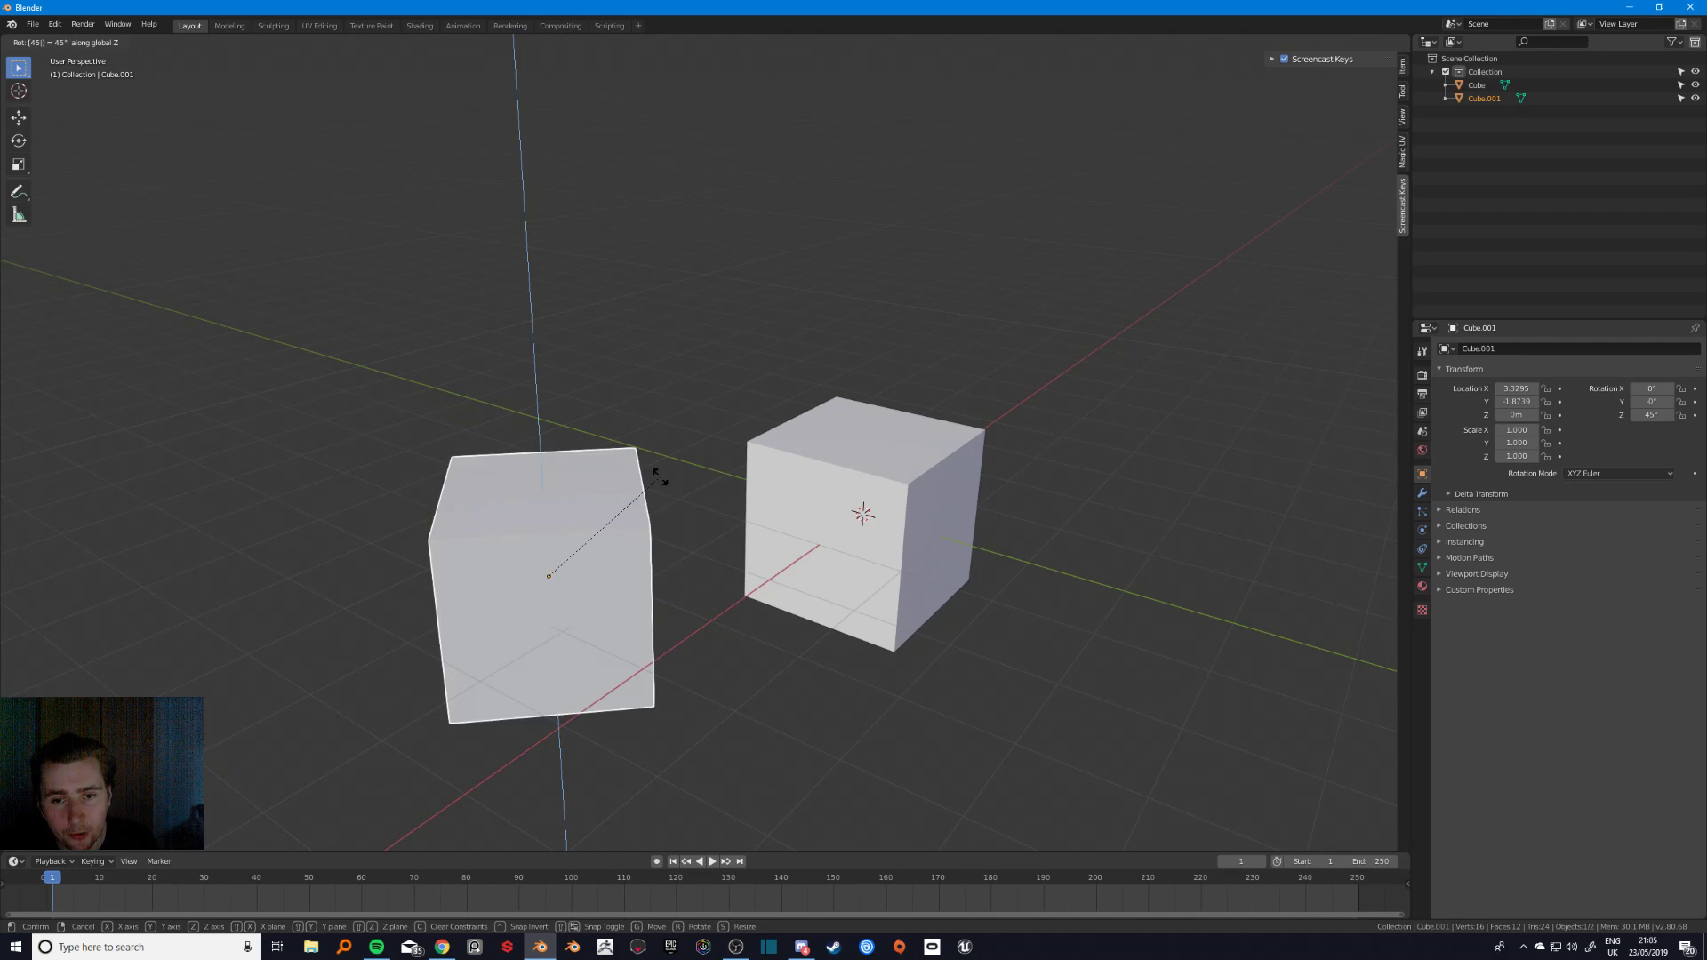
pyautogui.press('Return')
pyautogui.scroll(1, 660, 477)
pyautogui.moveTo(660, 477); pyautogui.dragTo(720, 470, button='middle')
pyautogui.keyDown('shift'); pyautogui.scroll(-1, 720, 469); pyautogui.keyUp('shift')
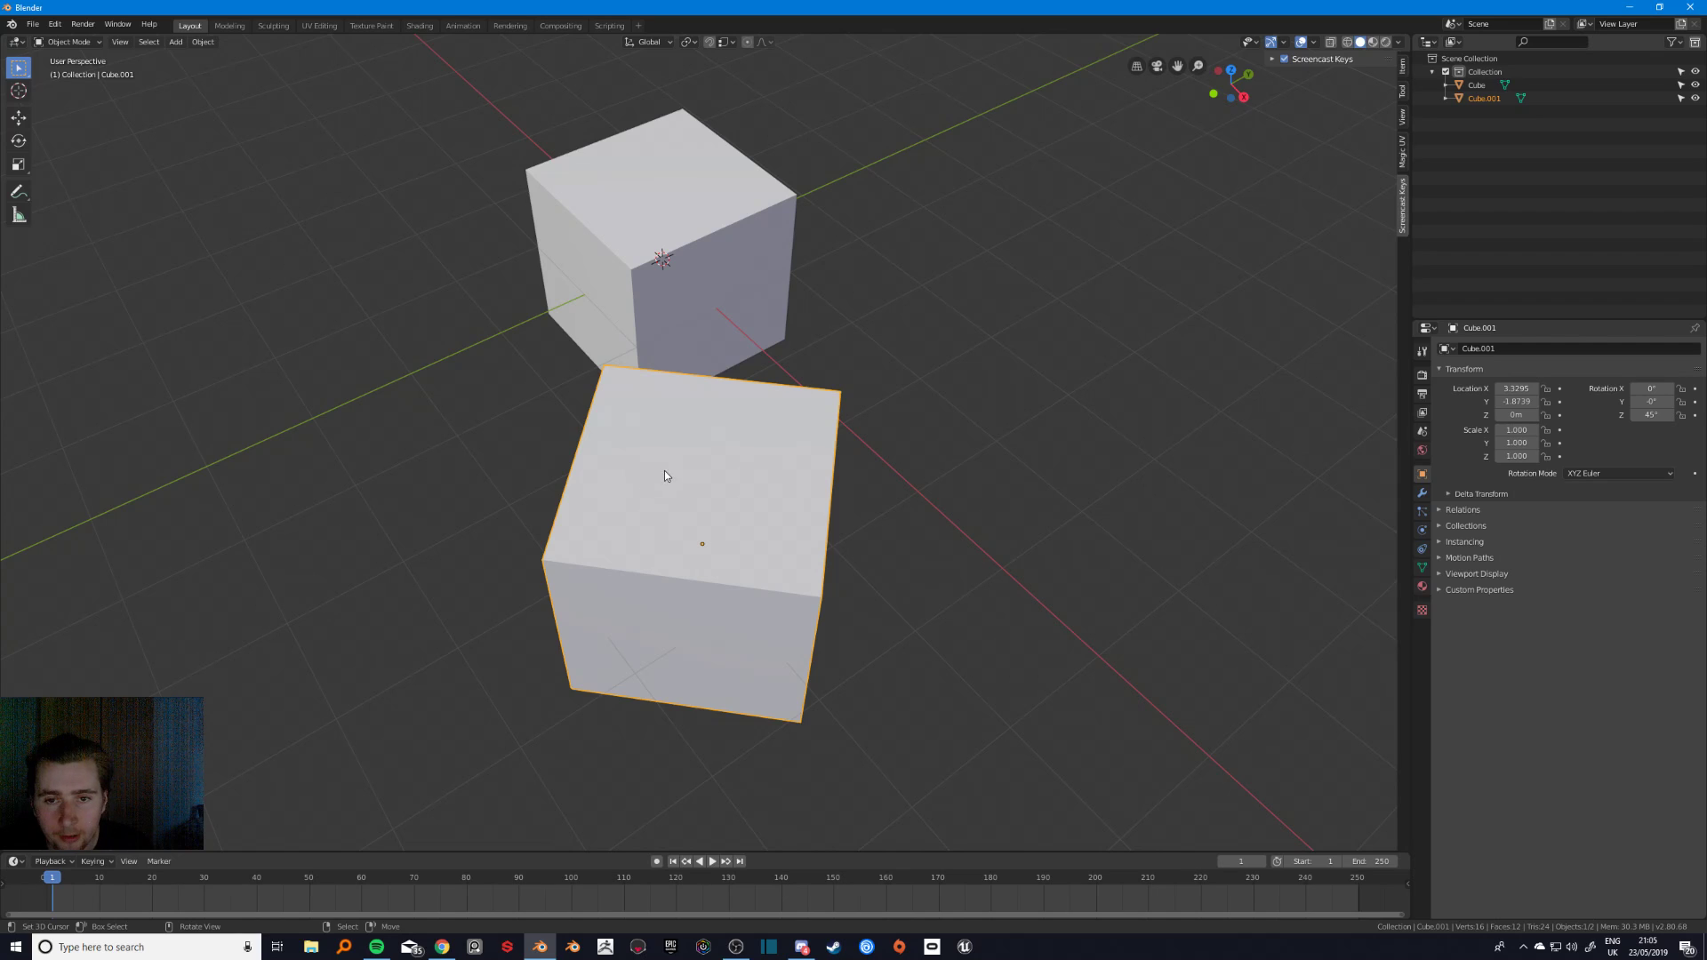
pyautogui.keyDown('shift'); pyautogui.moveTo(828, 433); pyautogui.dragTo(782, 444, button='middle'); pyautogui.keyUp('shift')
pyautogui.moveTo(782, 444); pyautogui.dragTo(698, 464, button='middle')
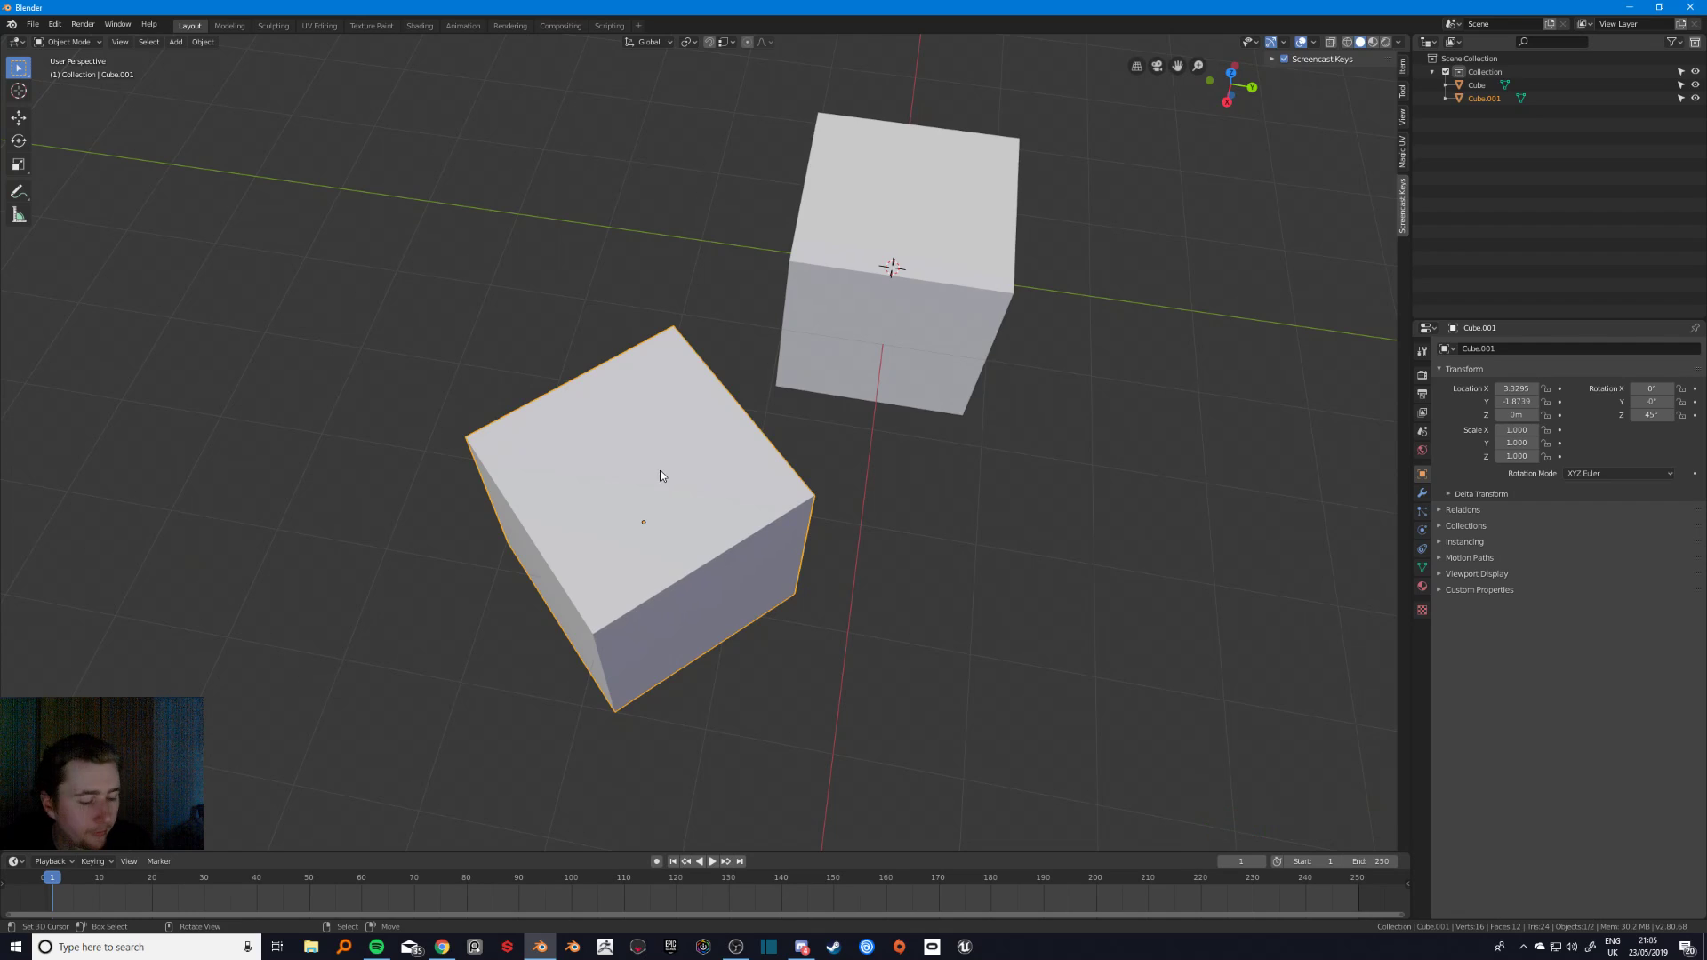
pyautogui.press('r')
pyautogui.press('z')
pyautogui.rightClick(668, 472)
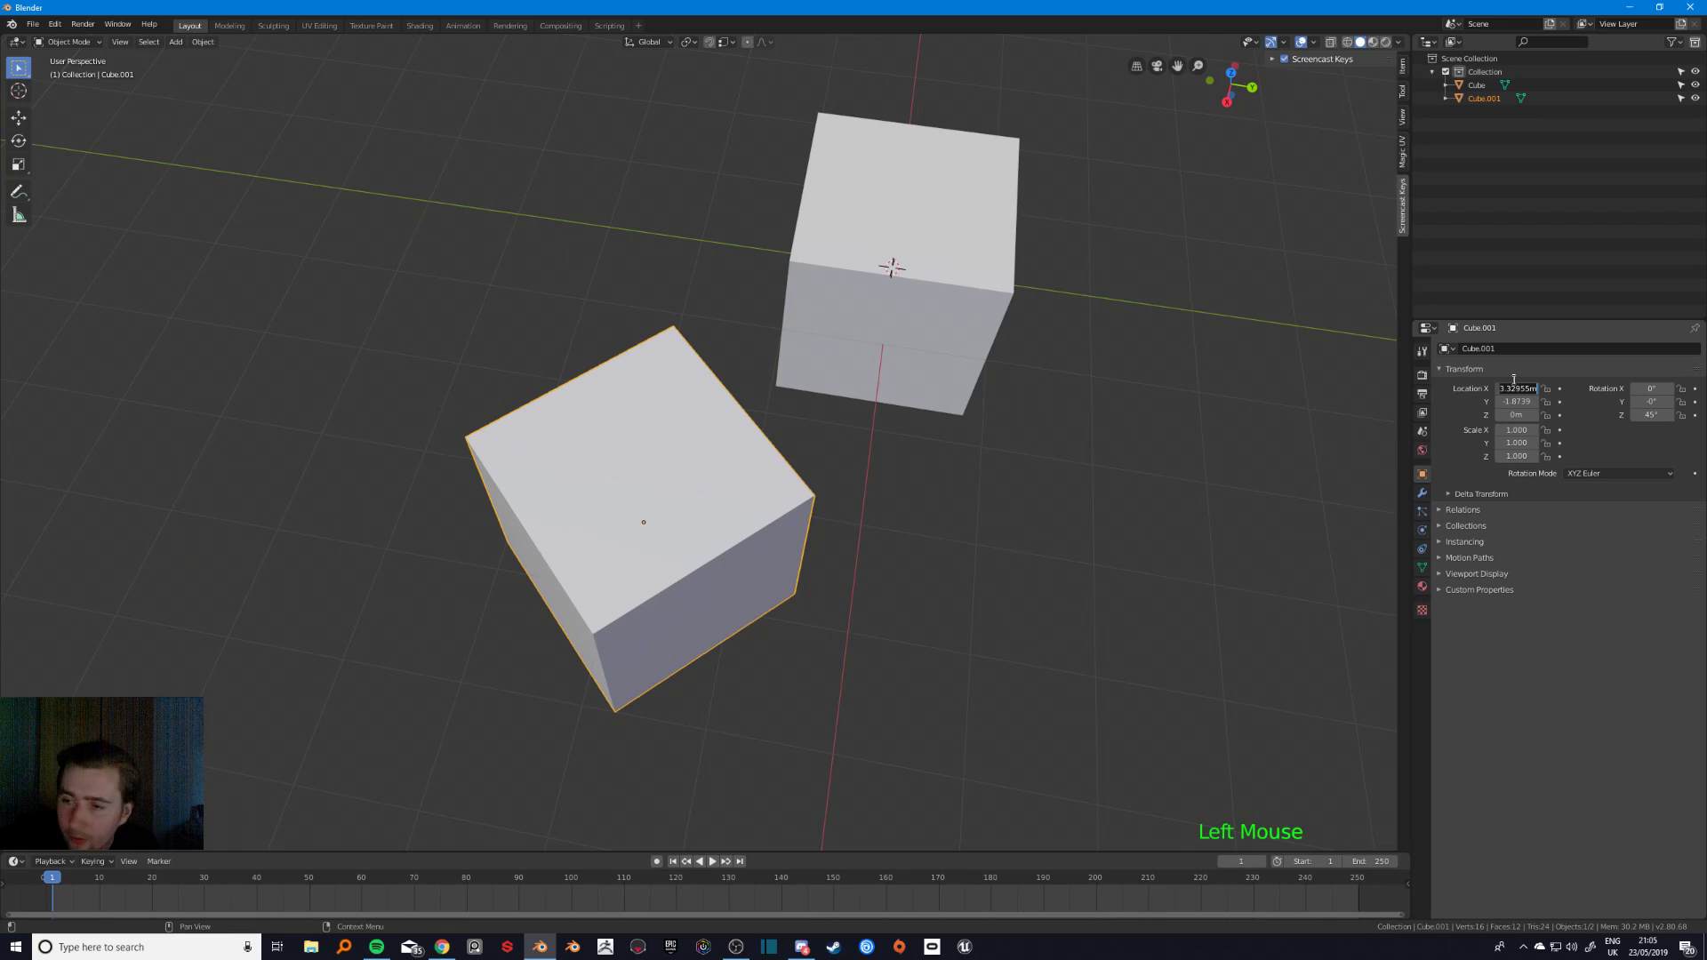
pyautogui.press('Return')
pyautogui.hotkey('ctrl', 'z')
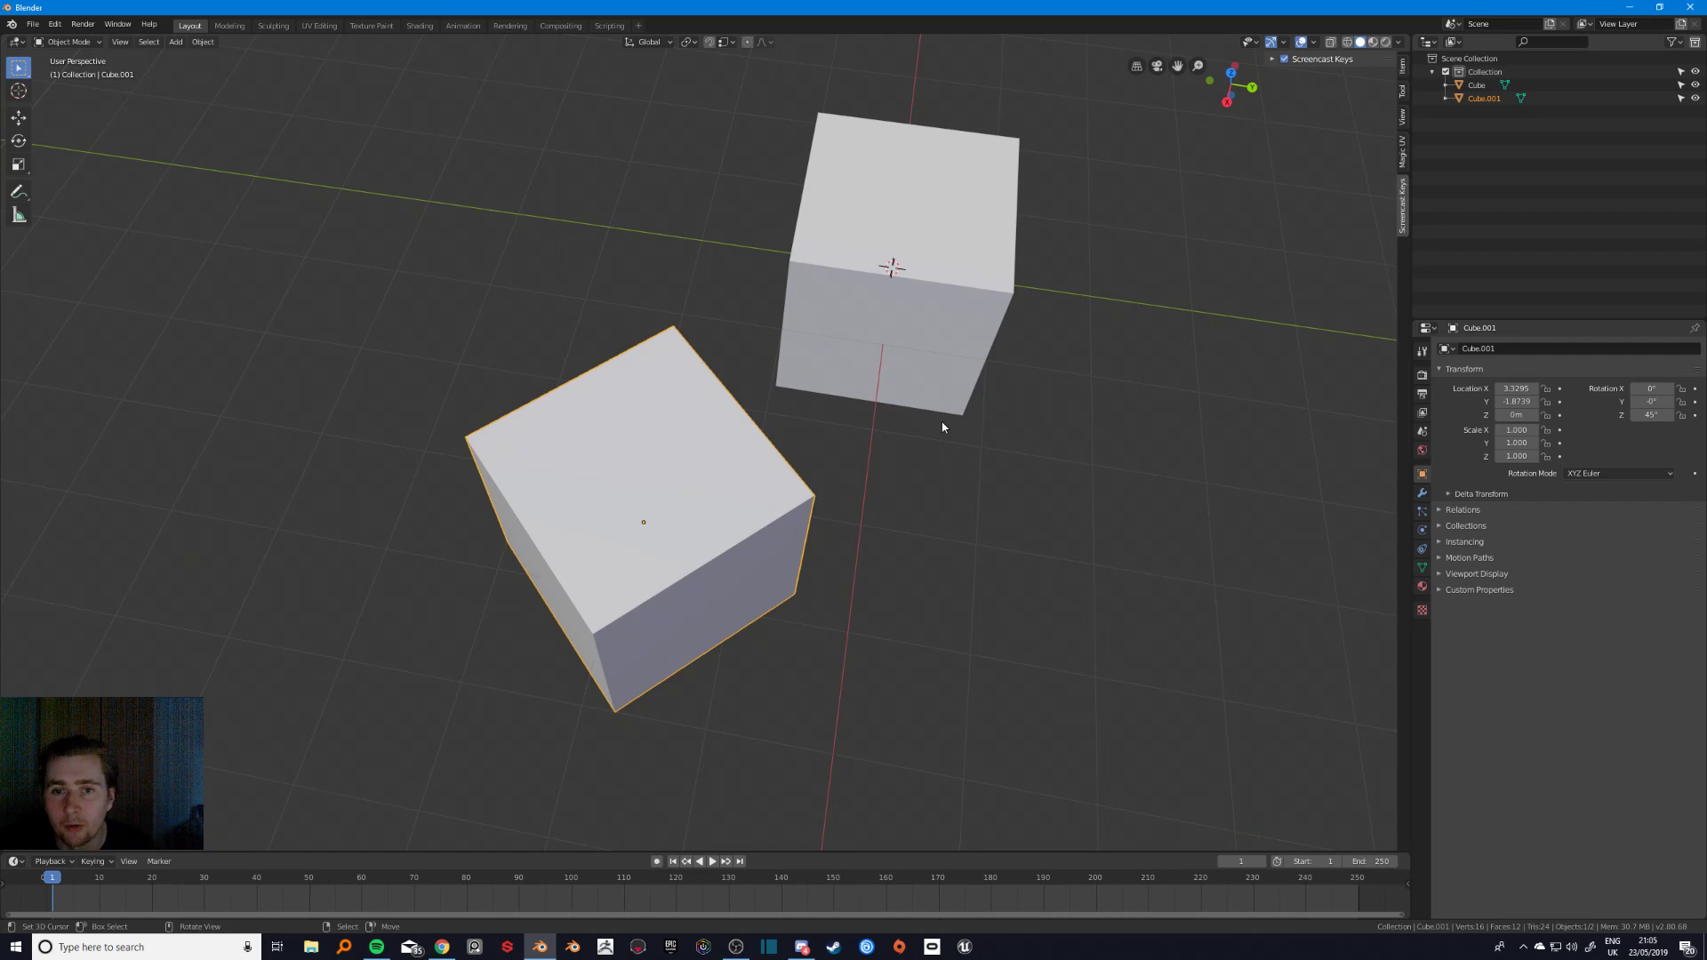
# - Rotate the second cube a further 90° about the global Z axis
pyautogui.click(16, 165)
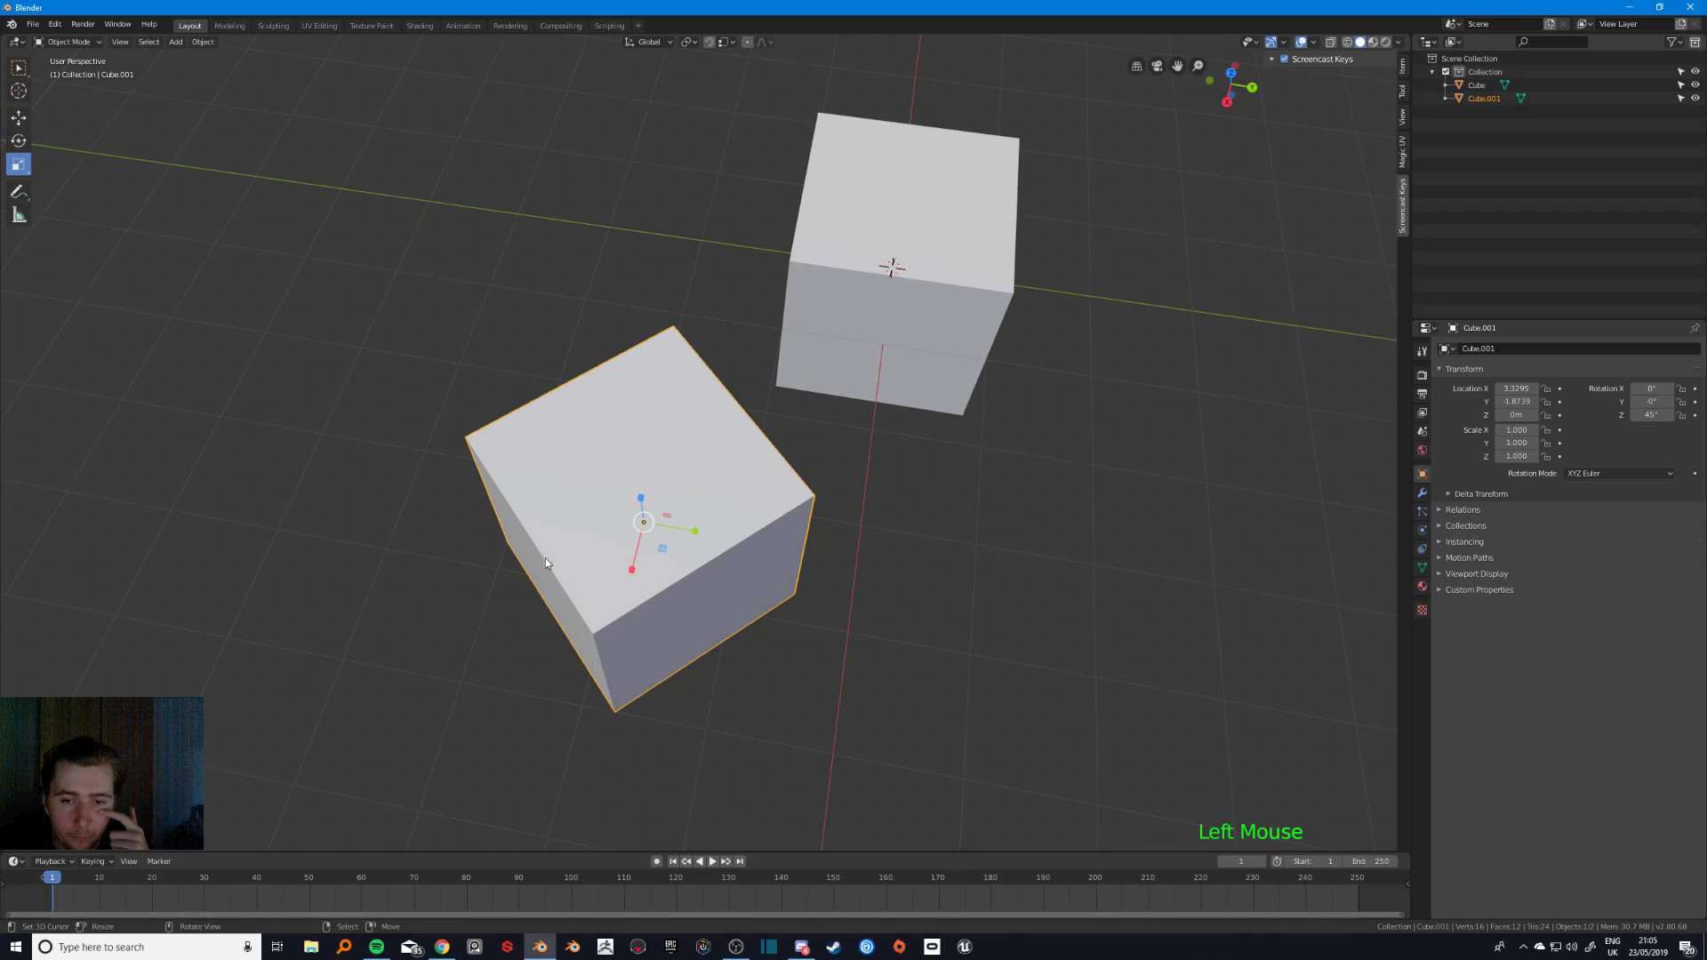
pyautogui.click(17, 140)
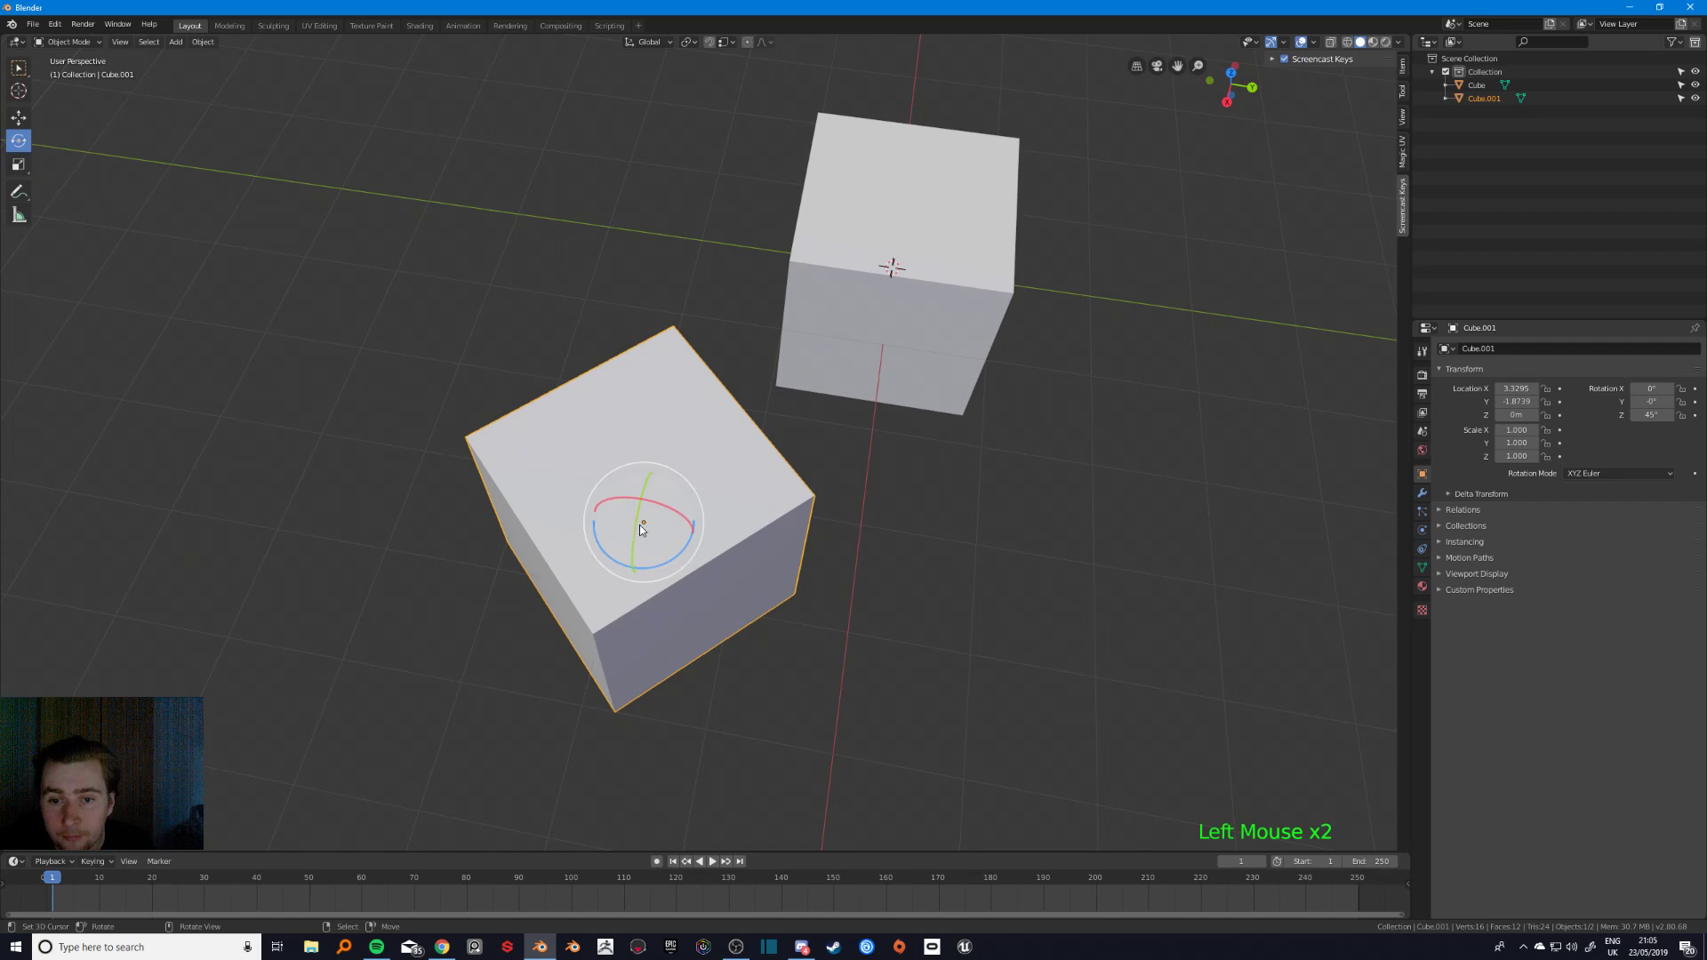
pyautogui.click(19, 91)
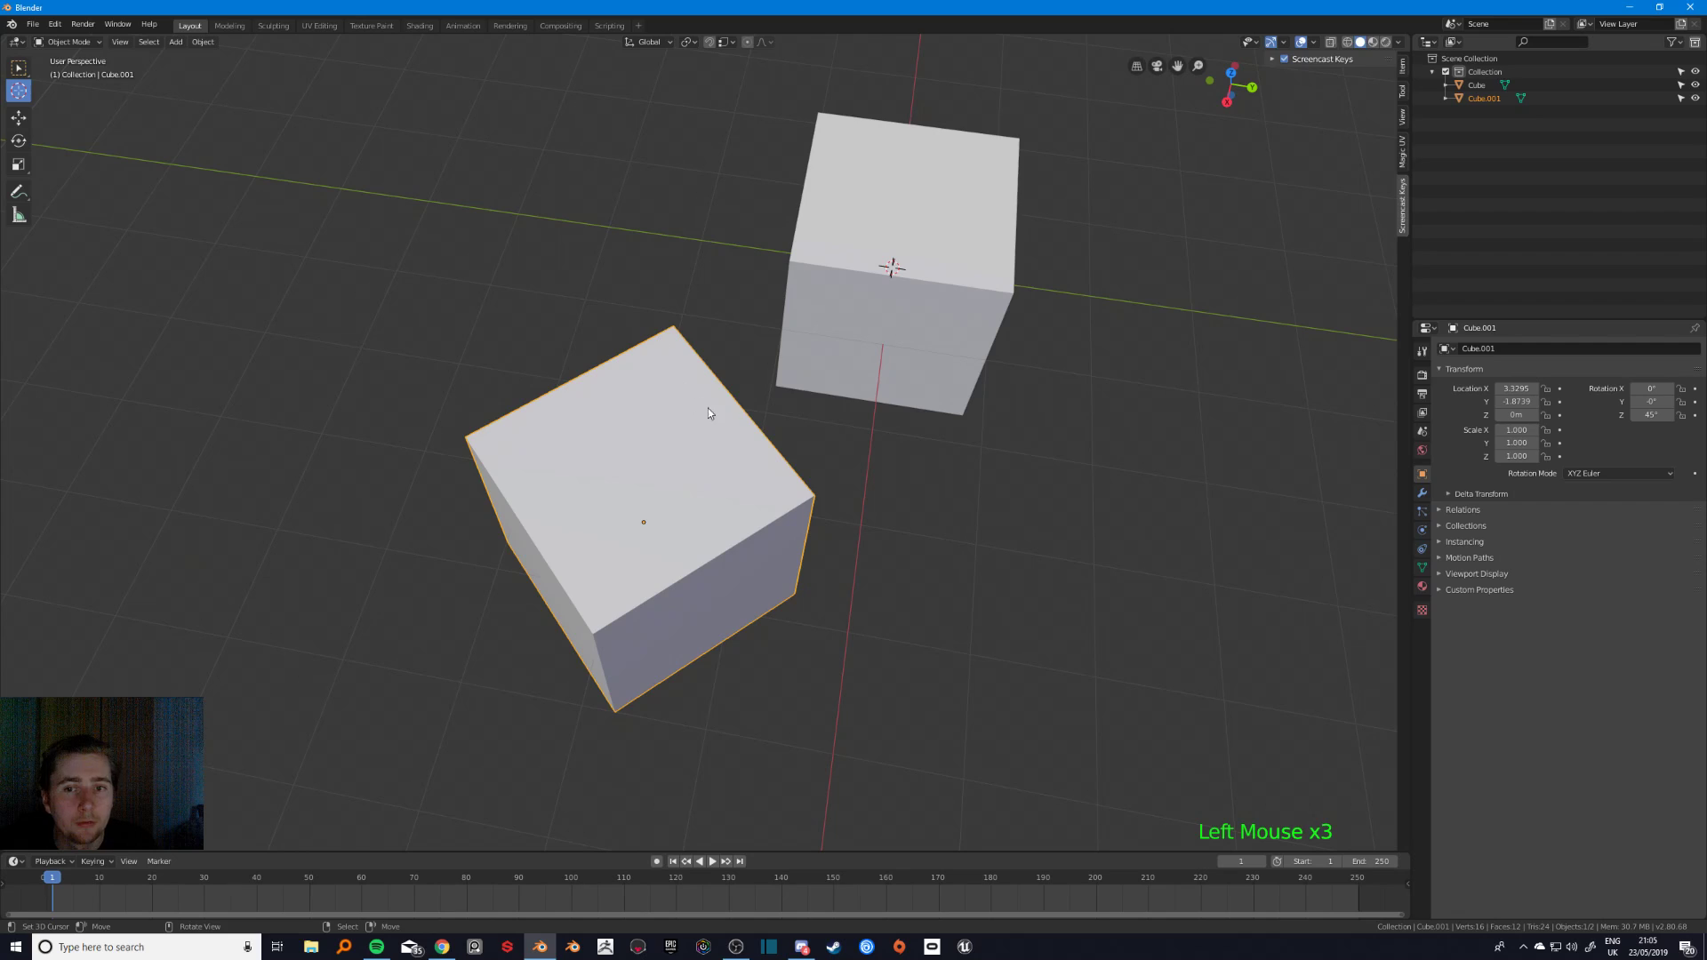
pyautogui.write('r')
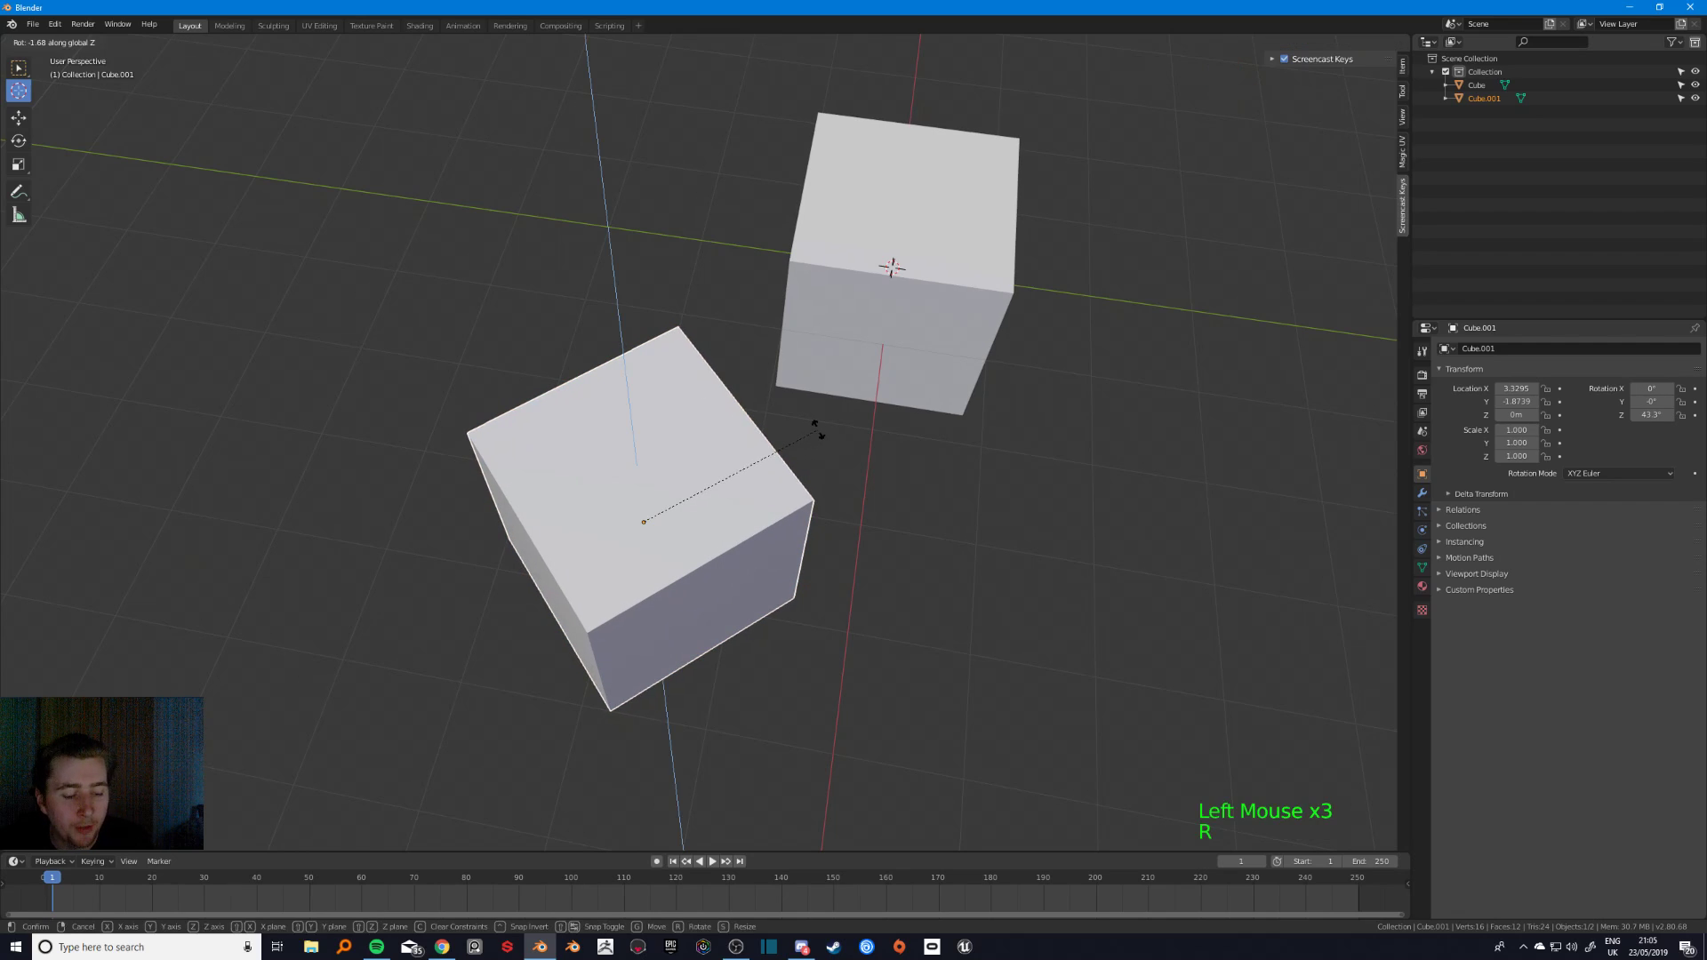
pyautogui.write('90')
pyautogui.press('Return')
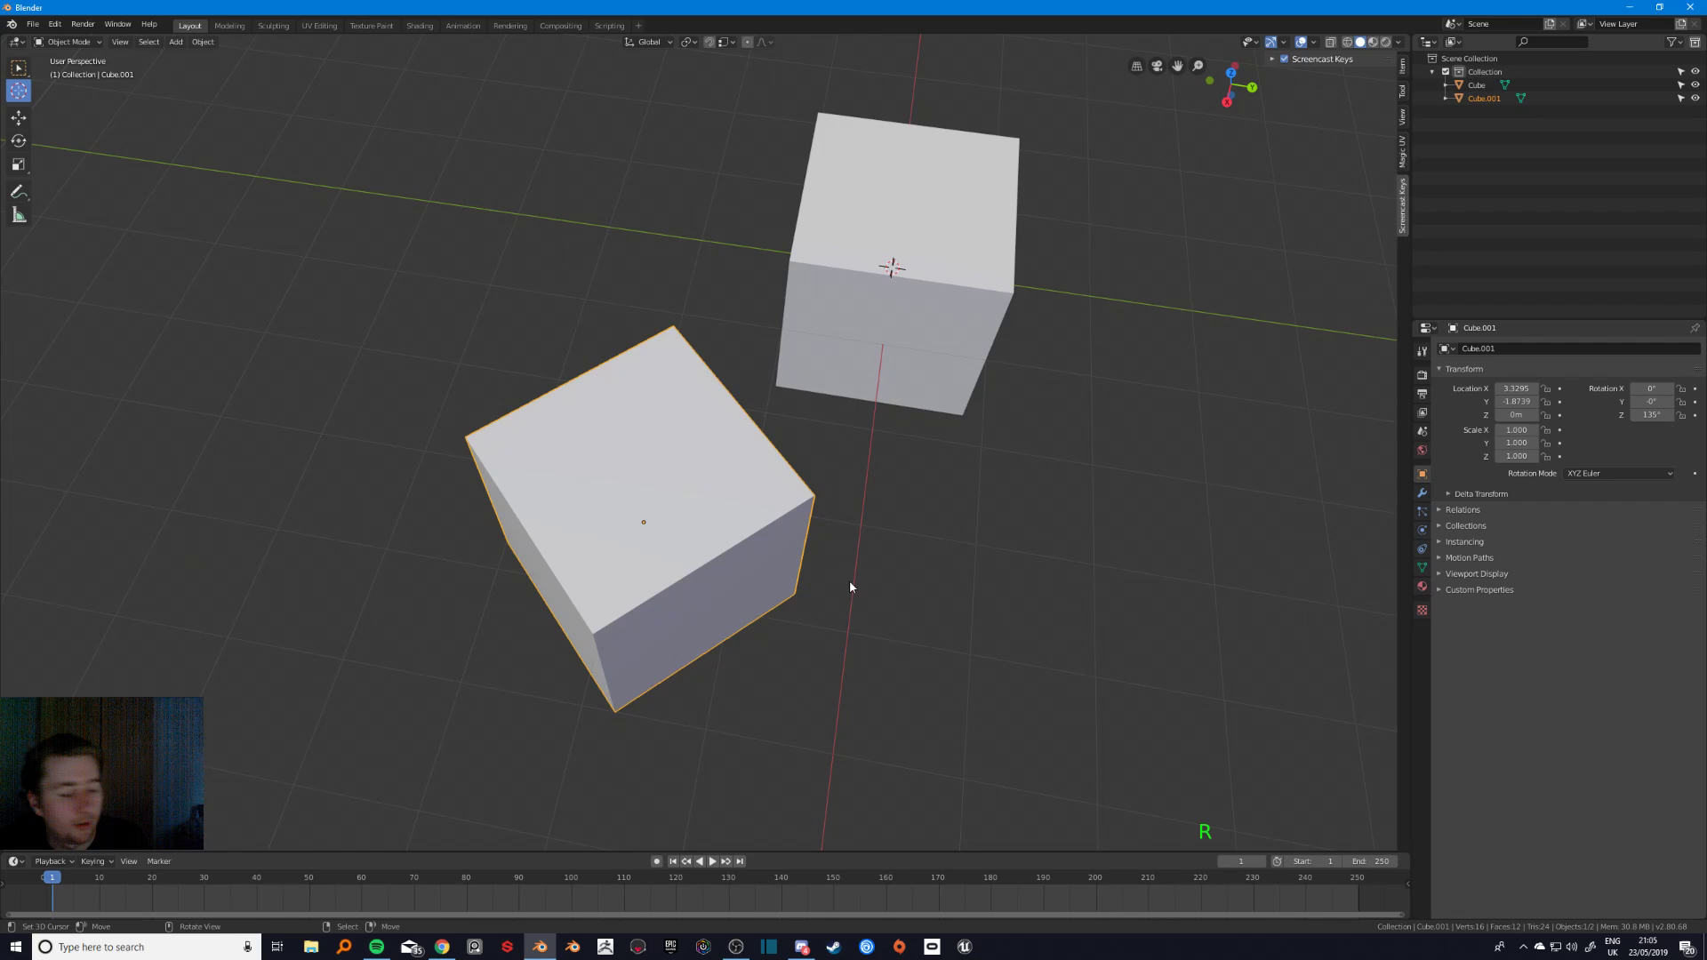
# - Undo the second cube's rotations and delete that cube
pyautogui.hotkey('ctrl', 'z')
pyautogui.rightClick(741, 488)
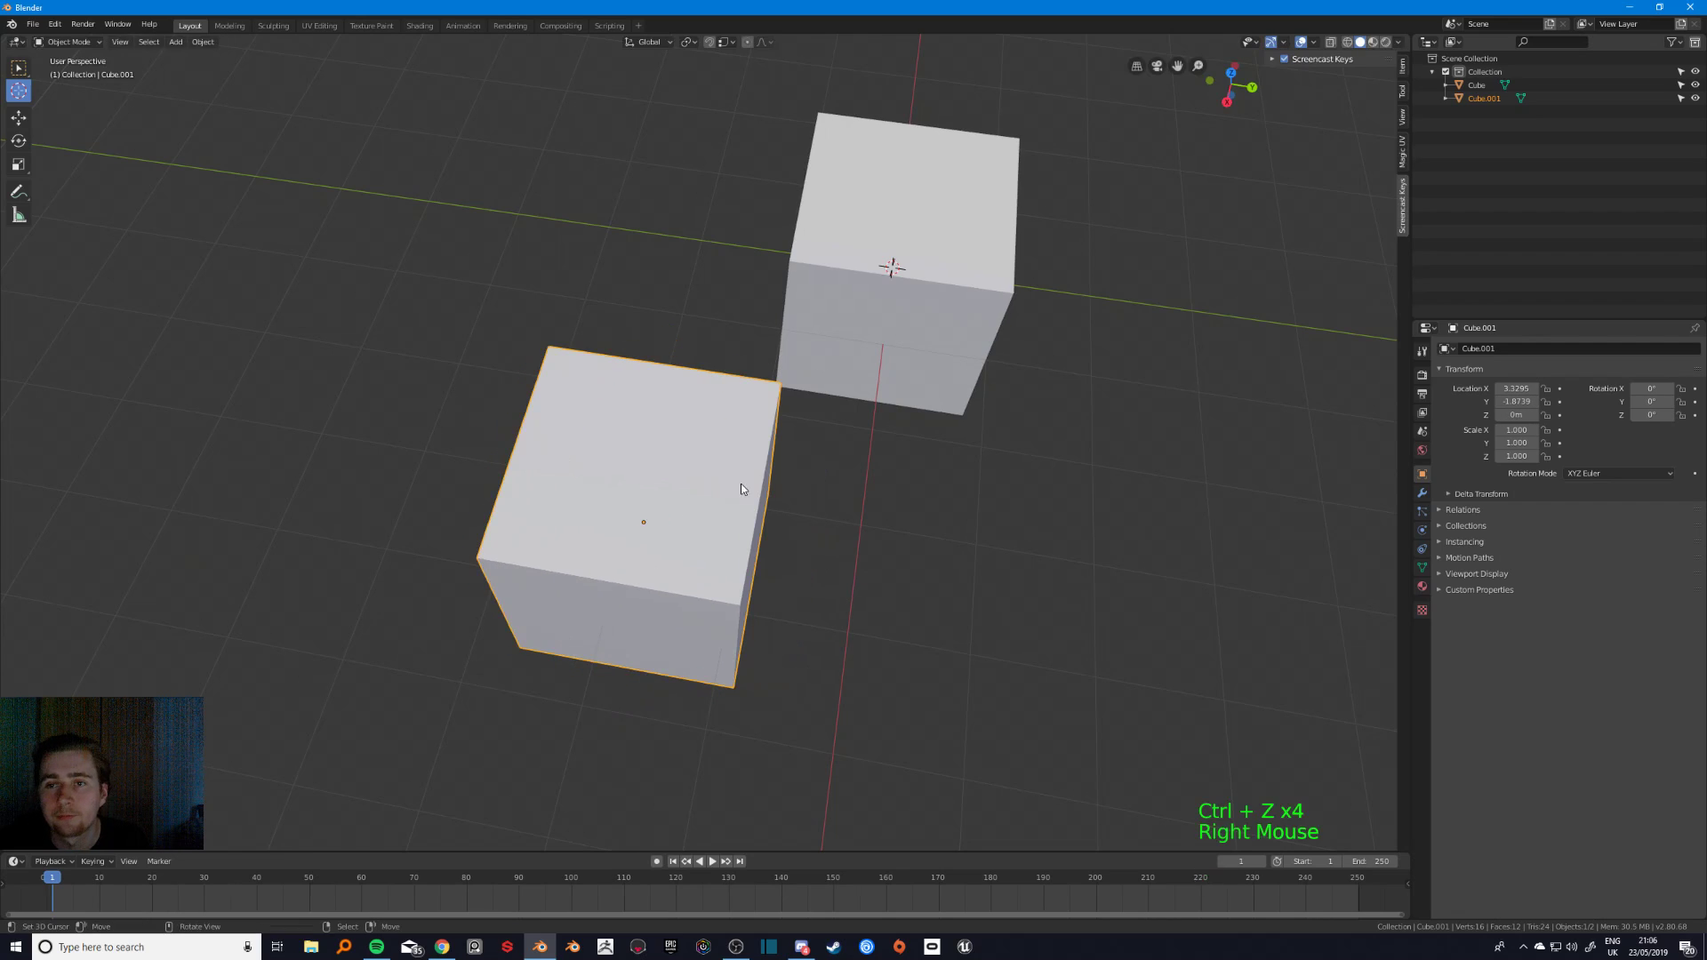
pyautogui.press('x')
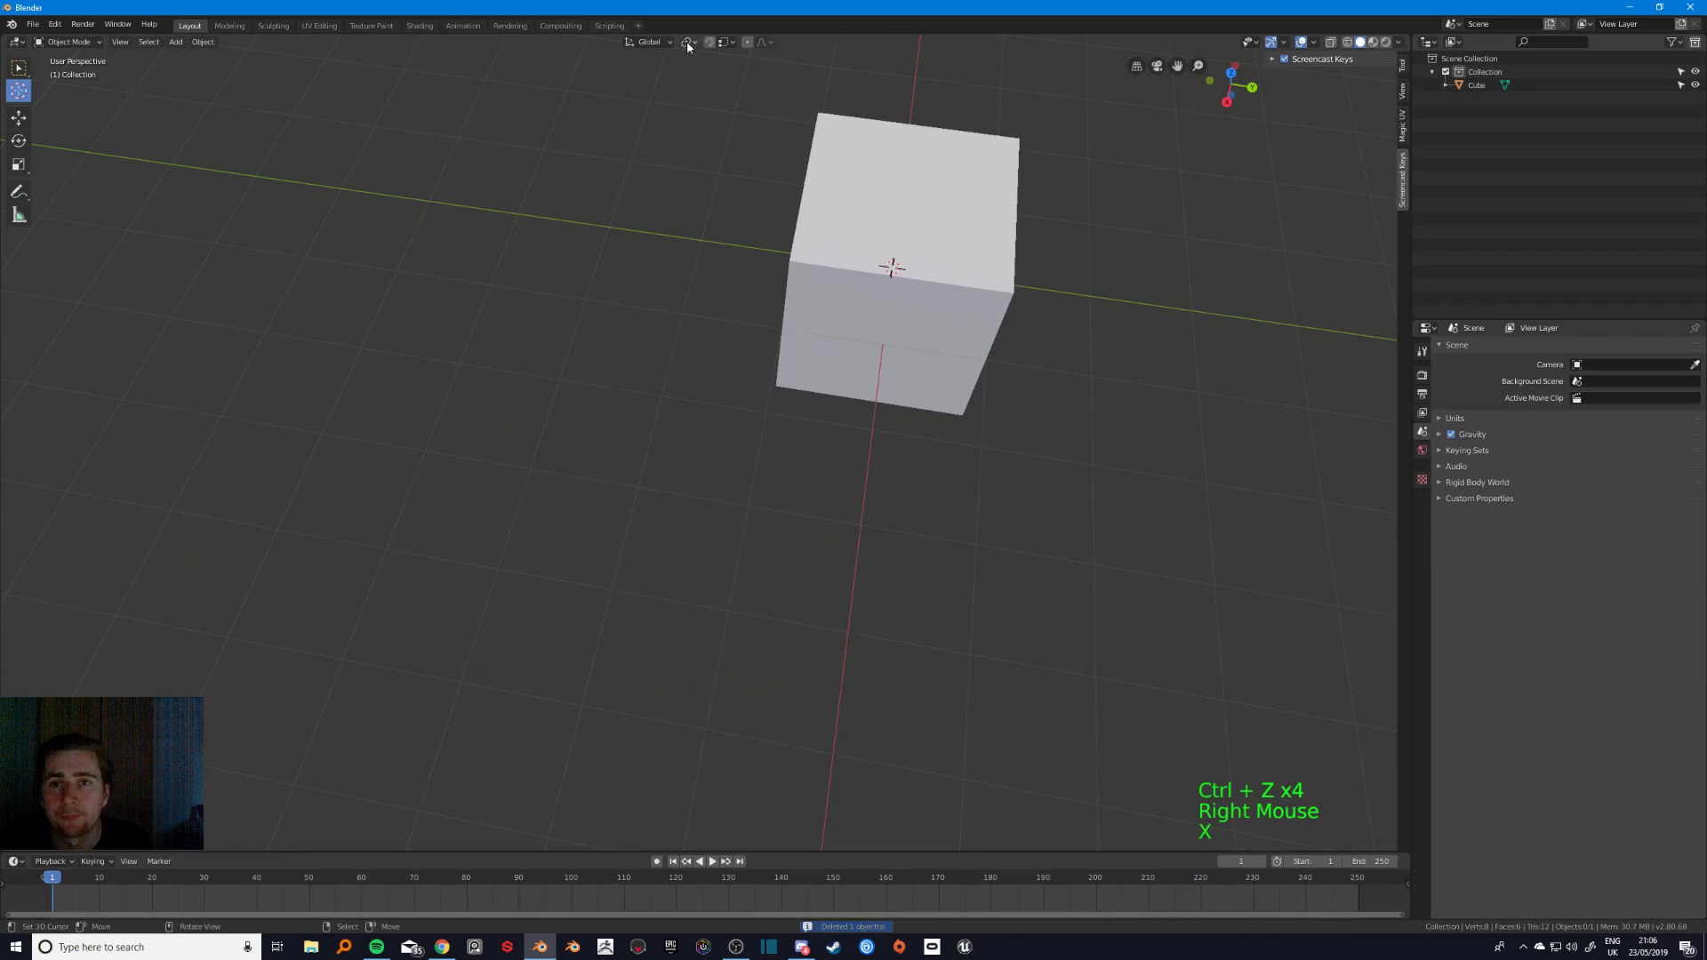
# - Set the snapping element to Face
pyautogui.click(729, 42)
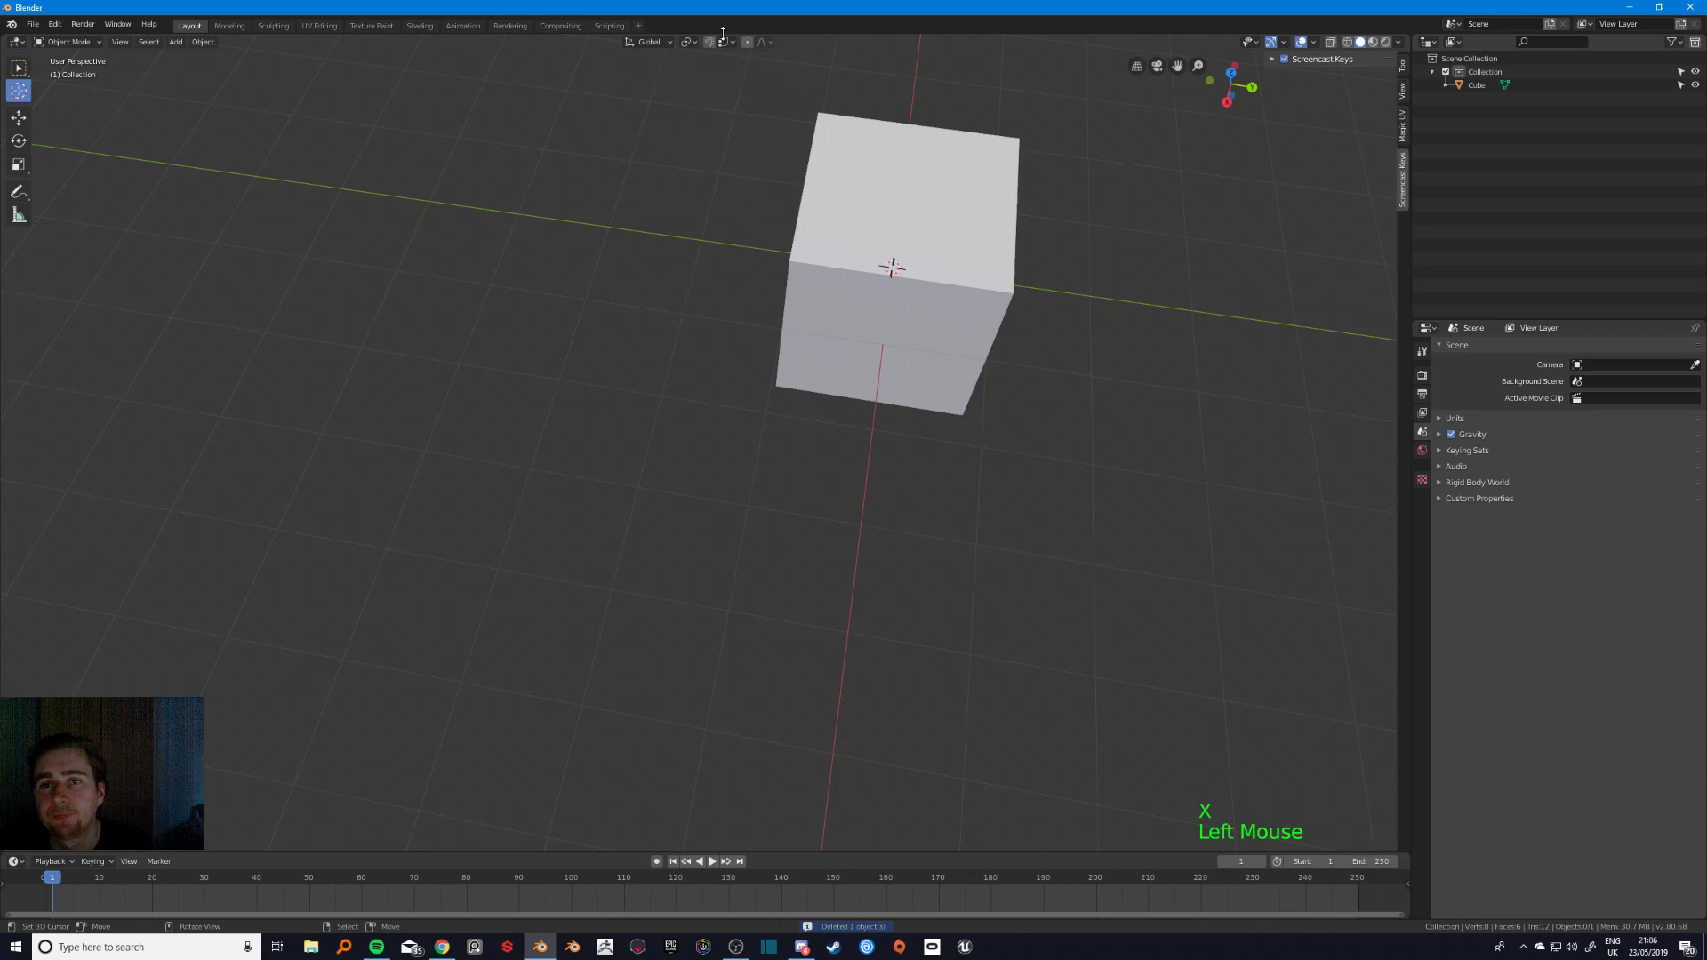
pyautogui.click(729, 42)
pyautogui.click(695, 126)
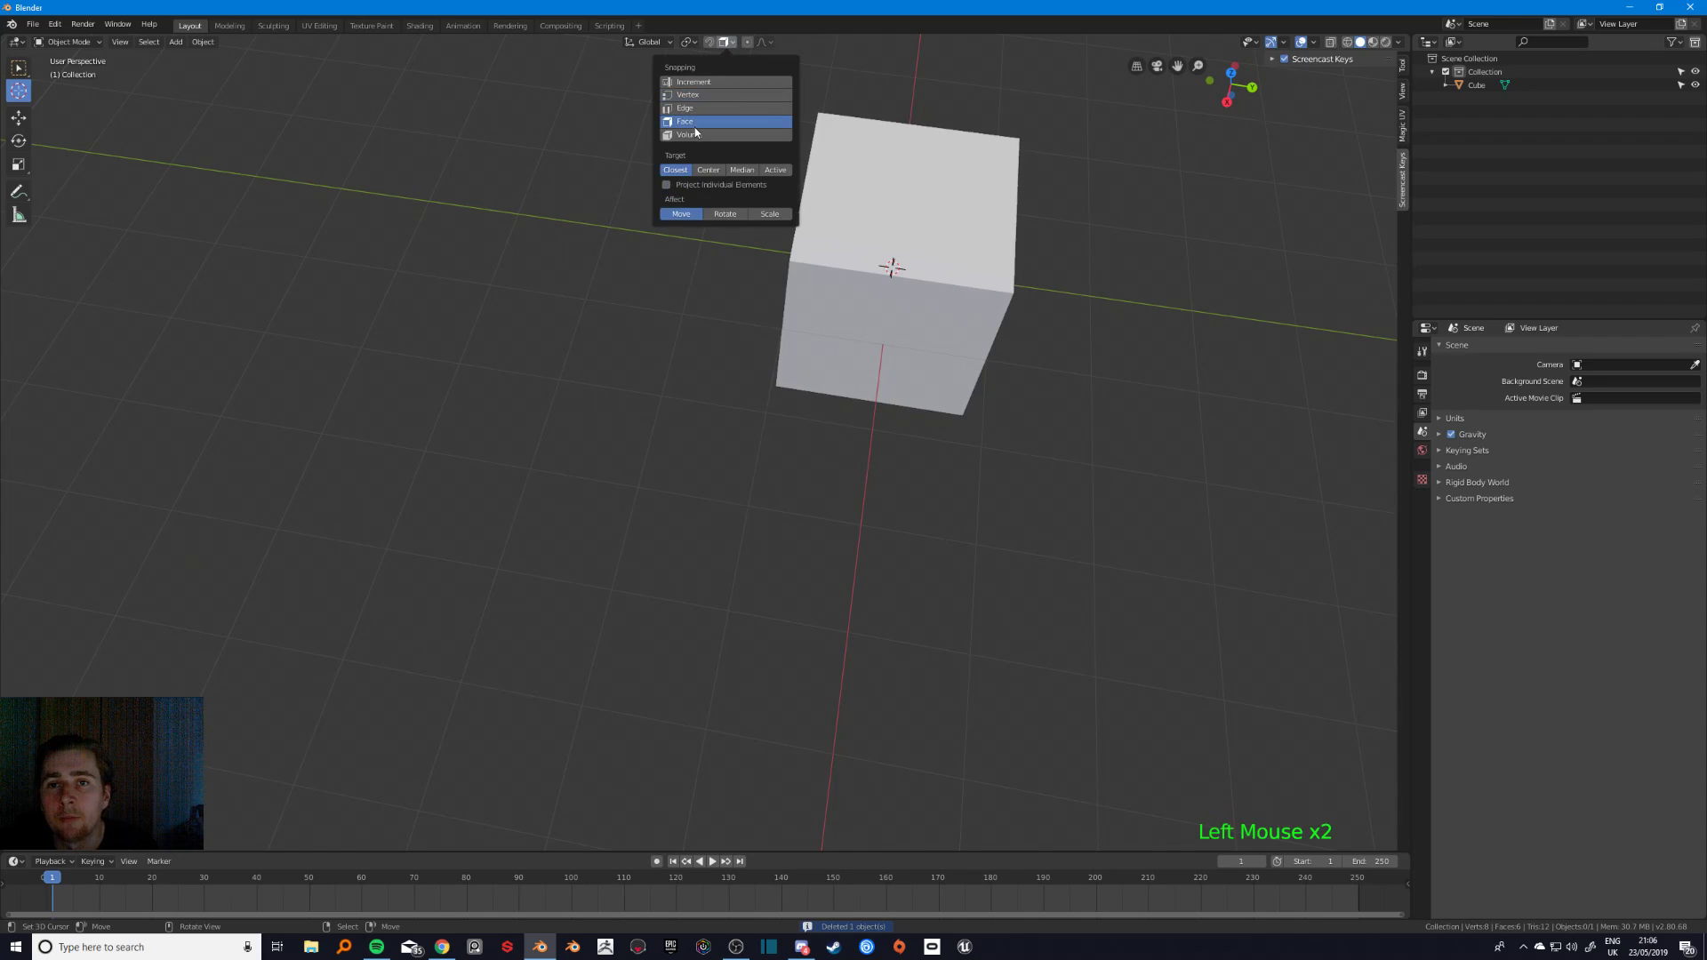
# - Add a Monkey mesh to the scene
pyautogui.rightClick(969, 256)
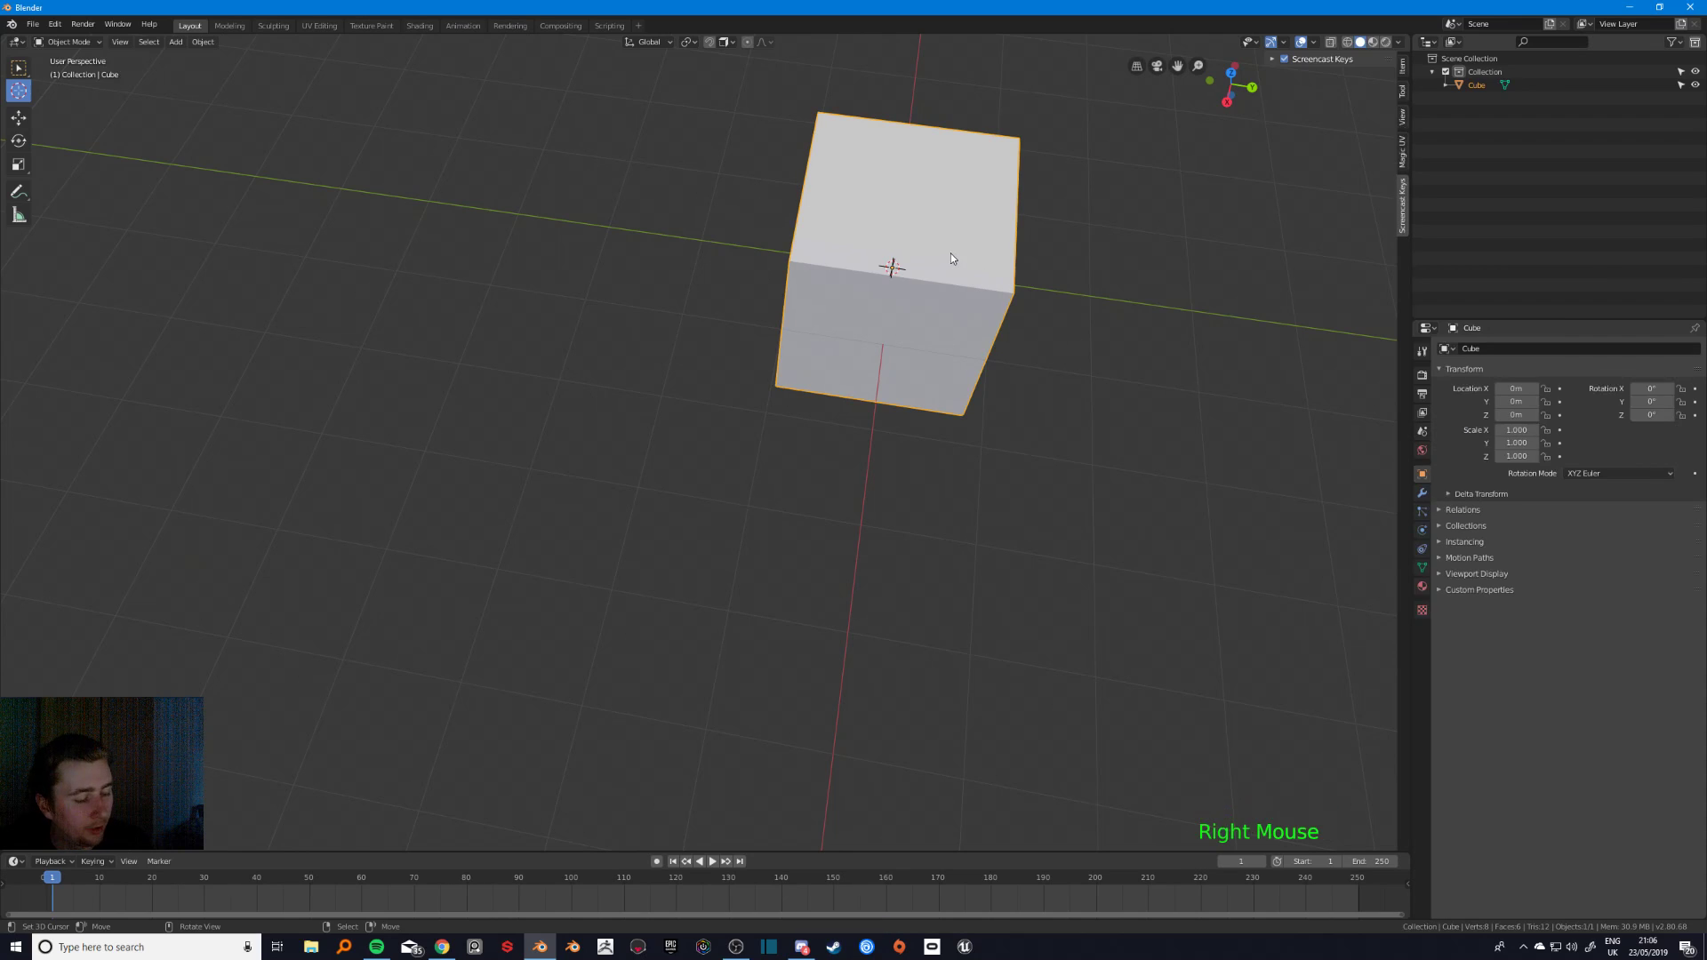
pyautogui.keyDown('shift'); pyautogui.moveTo(951, 255); pyautogui.dragTo(878, 300, button='middle'); pyautogui.keyUp('shift')
pyautogui.hotkey('shift', 'a')
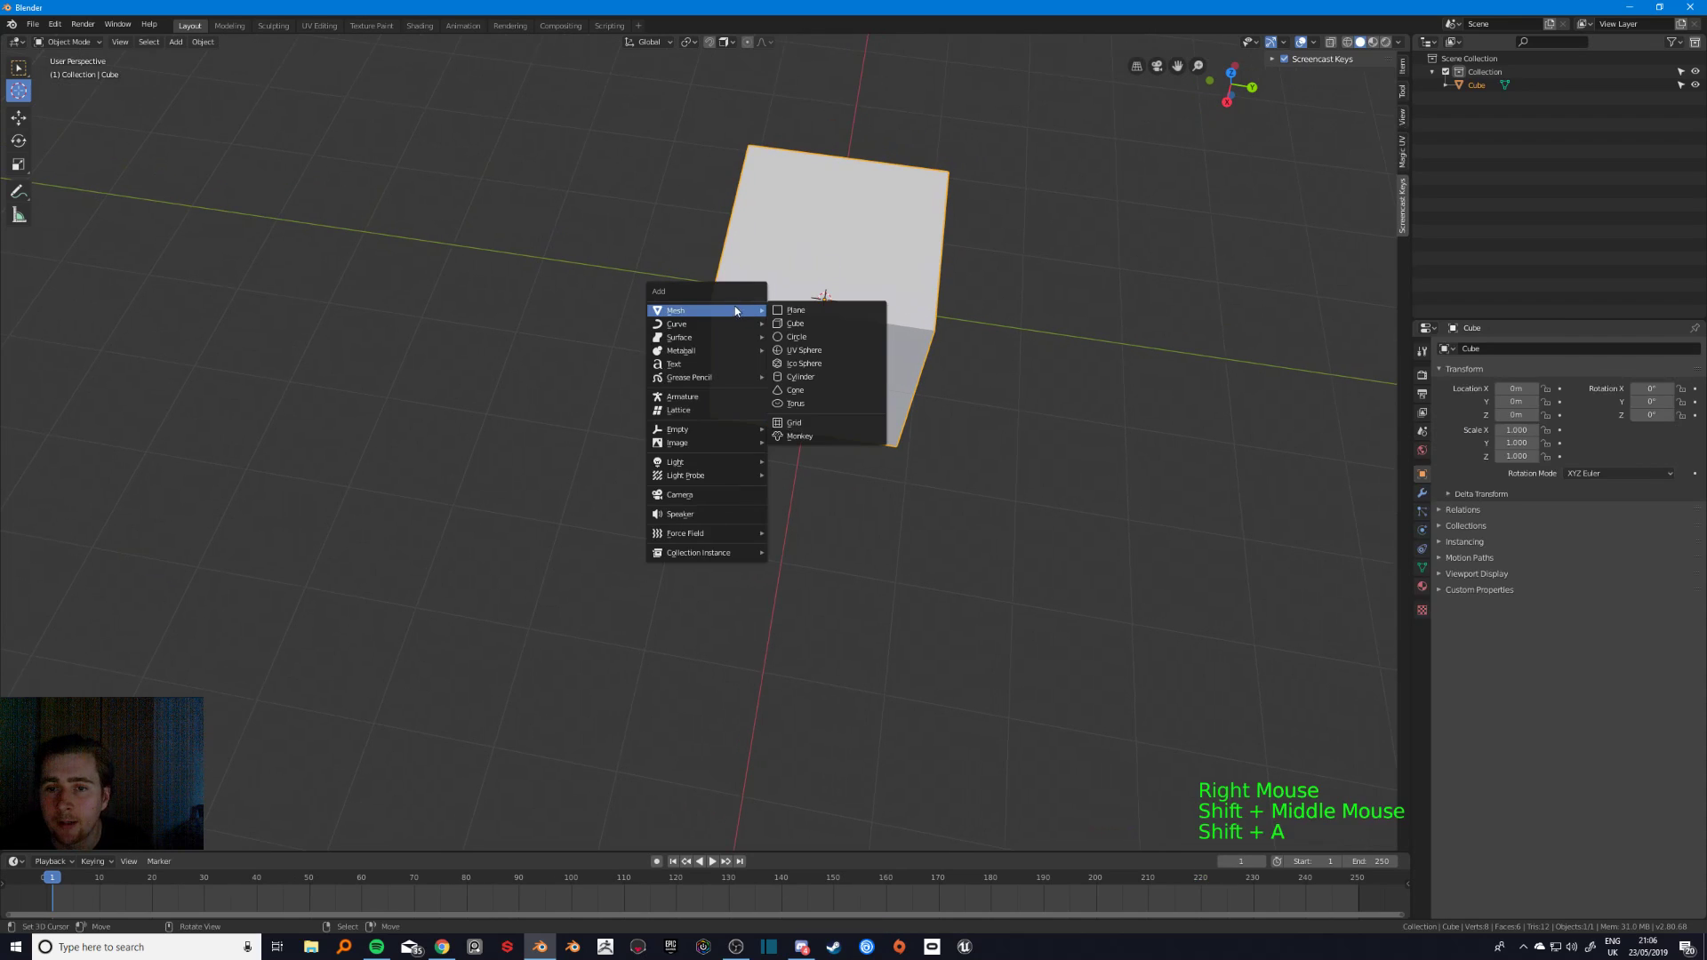
pyautogui.moveTo(714, 322)
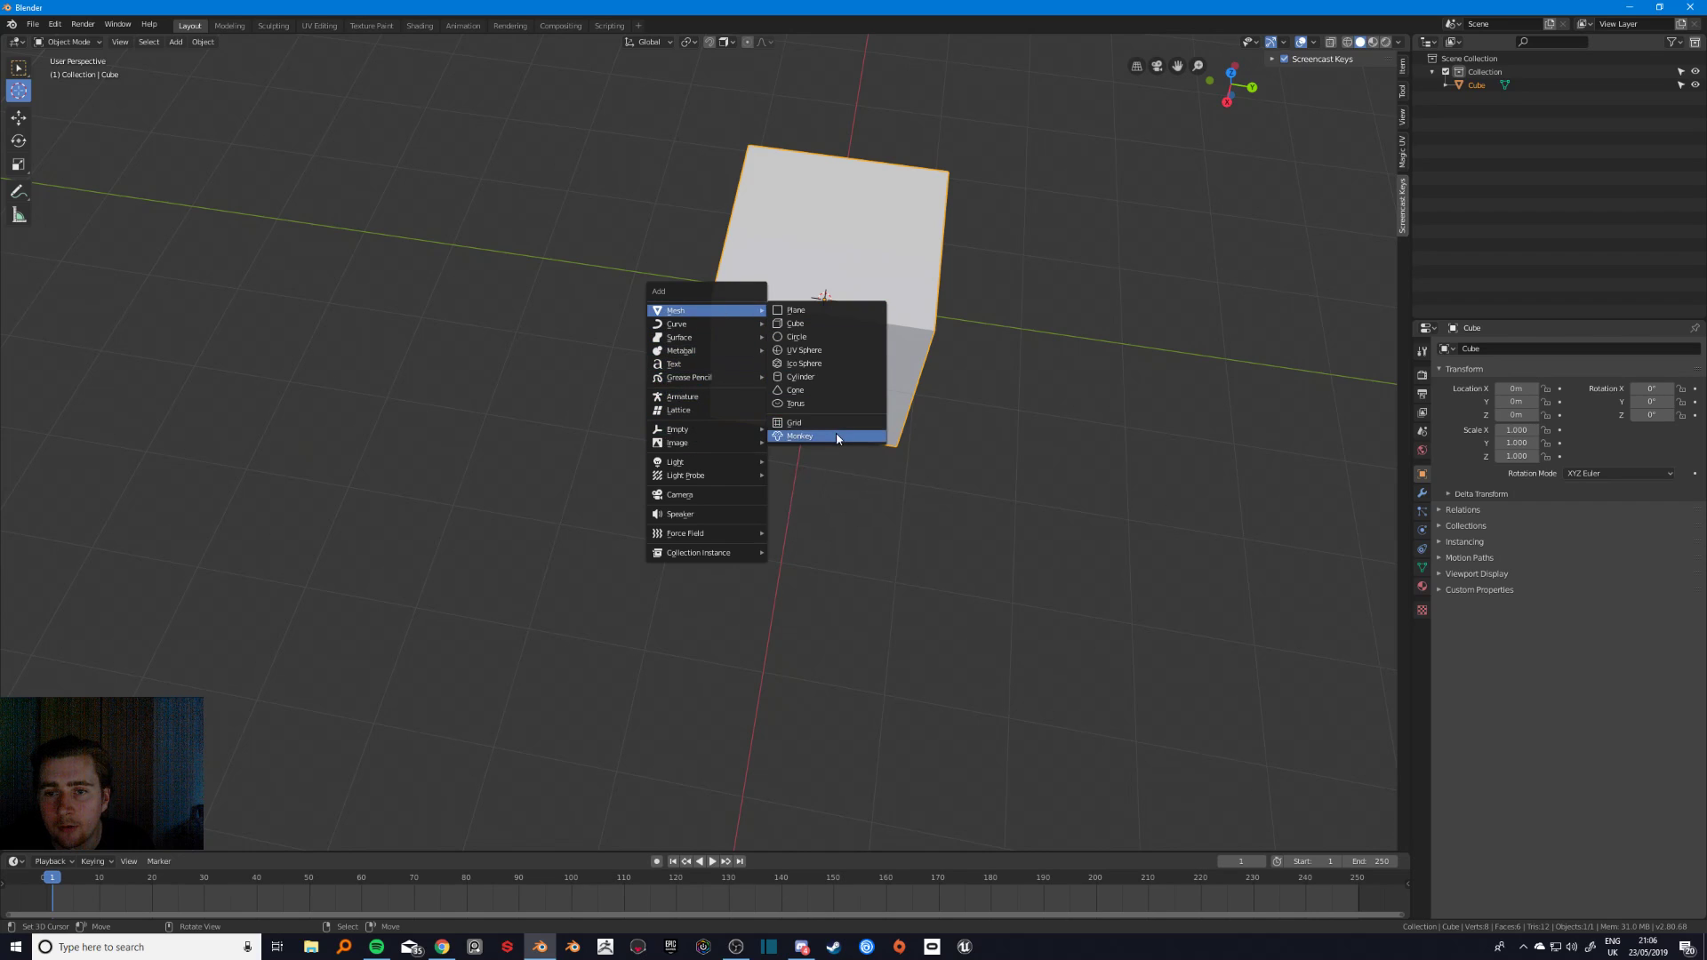
pyautogui.click(839, 436)
# - Move the monkey head within the XY plane to about X 2.52 m, Y -1.64 m, beside the cube
pyautogui.moveTo(896, 393); pyautogui.dragTo(905, 386, button='middle')
pyautogui.press('g')
pyautogui.hotkey('shift', 'z')
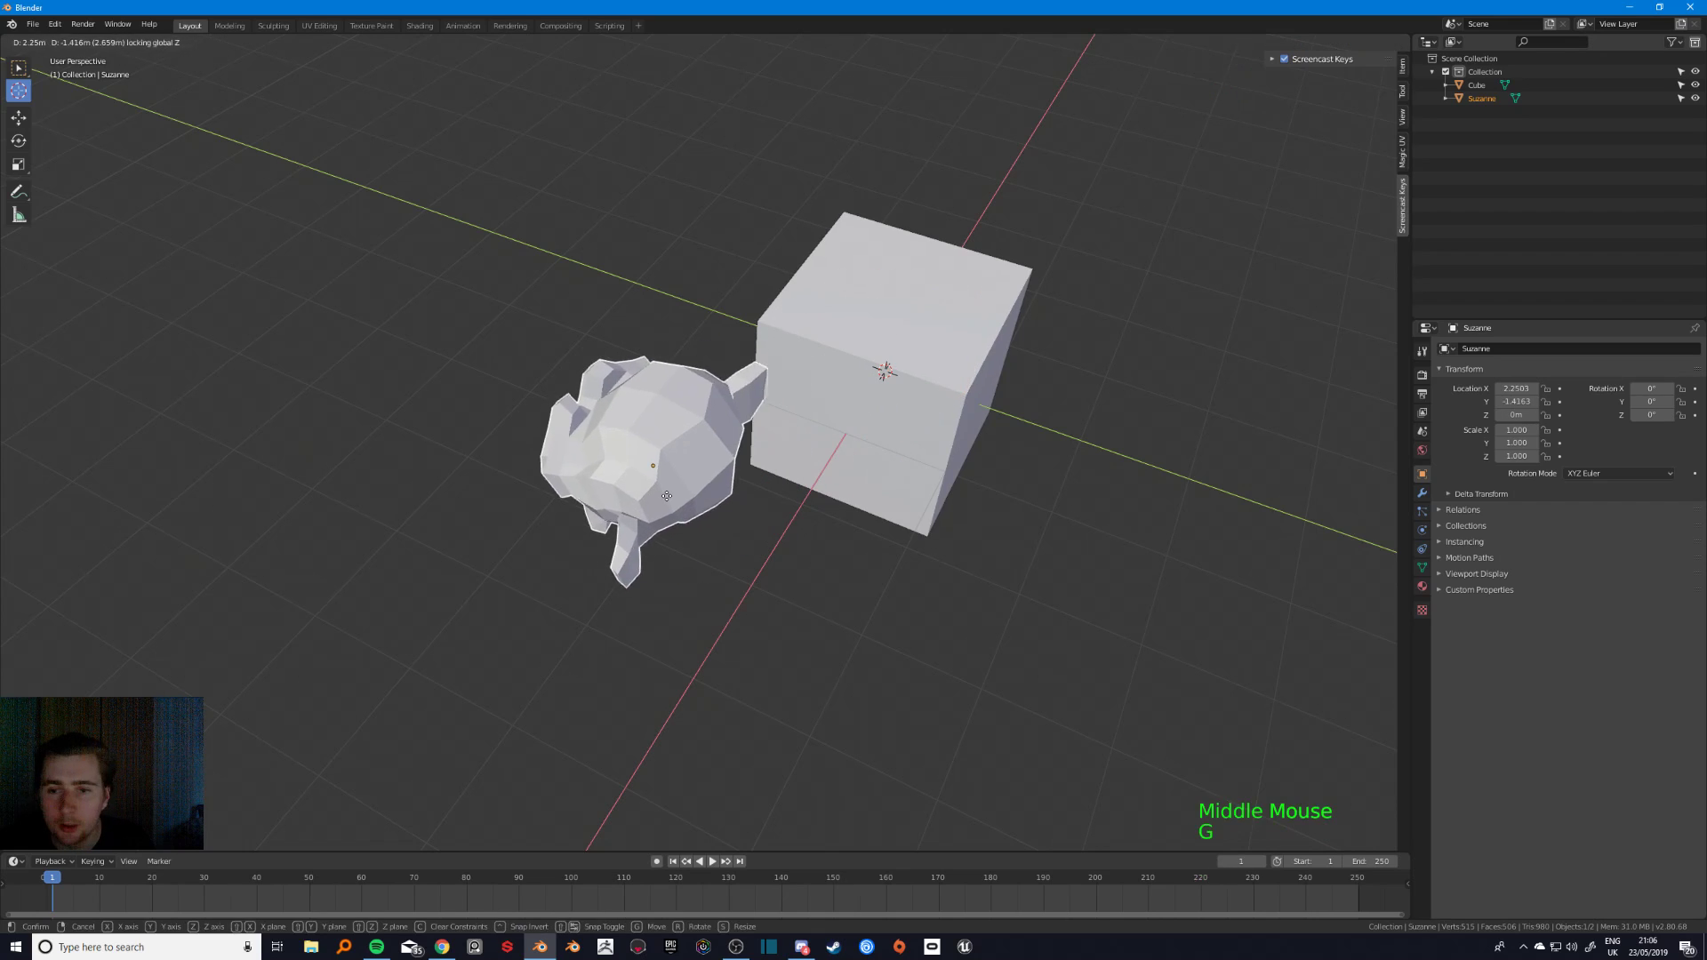
pyautogui.click(641, 504)
# - Snap the 3D cursor to the selected geometry at the bottom of the monkey head's chin and return to Object Mode
pyautogui.moveTo(642, 503); pyautogui.dragTo(834, 408, button='middle')
pyautogui.scroll(-1, 835, 408)
pyautogui.moveTo(654, 400); pyautogui.dragTo(740, 386, button='middle')
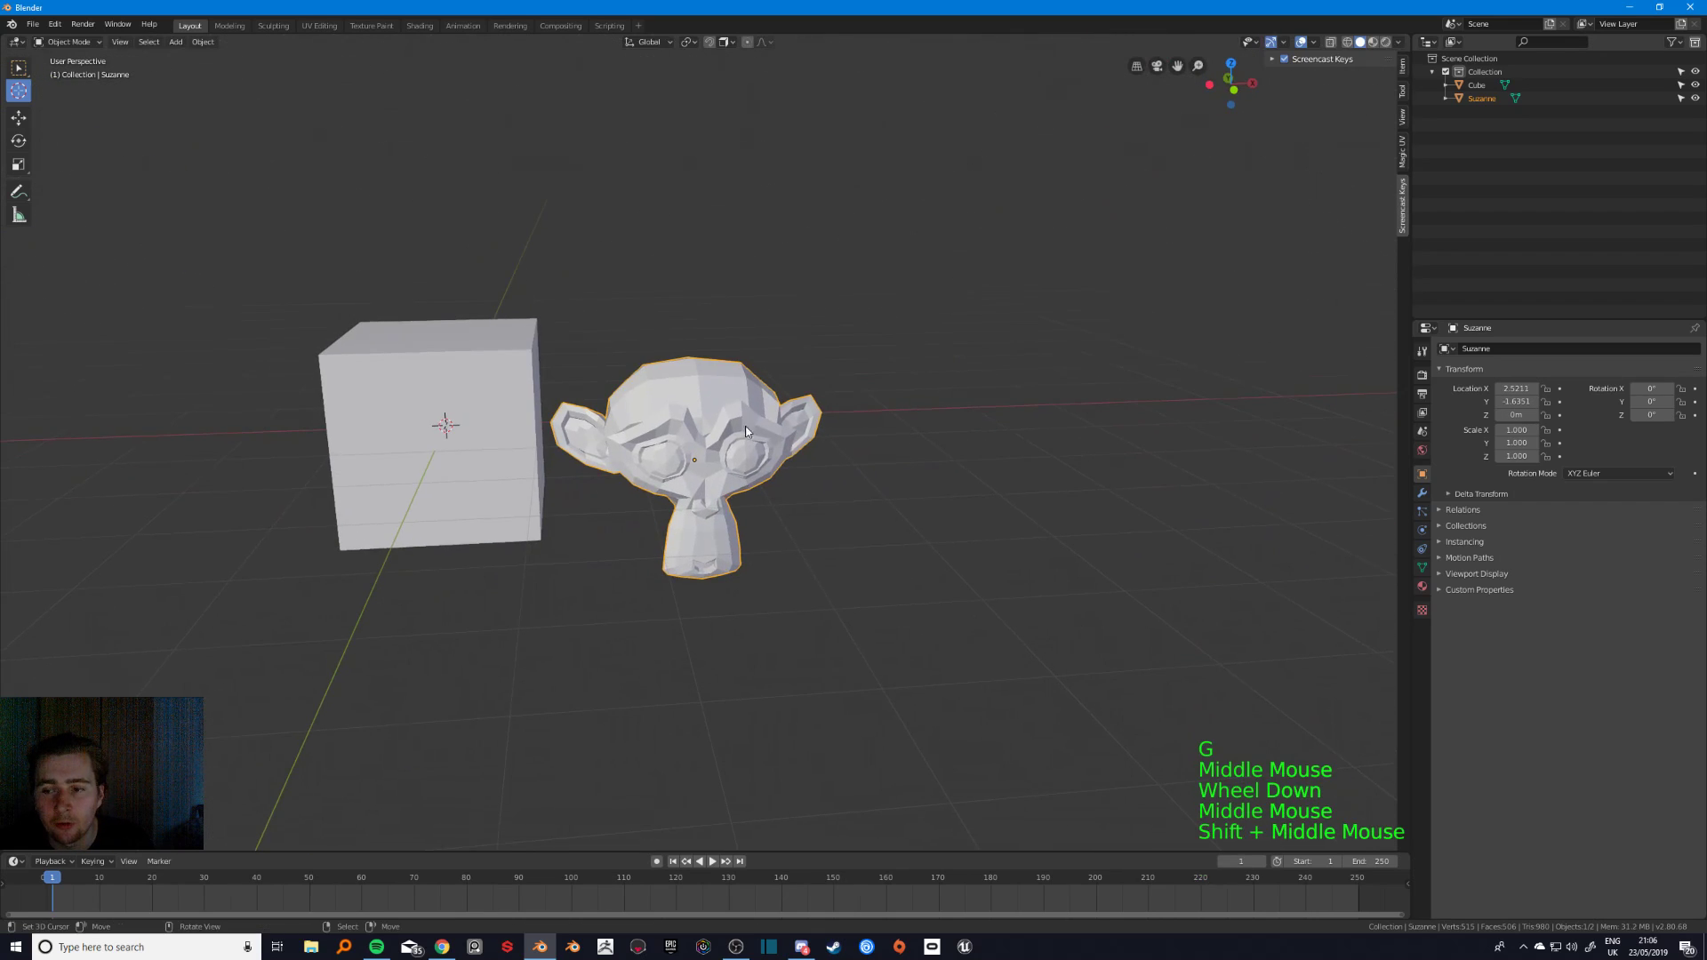
pyautogui.rightClick(735, 583)
pyautogui.moveTo(740, 566); pyautogui.dragTo(604, 418, button='middle')
pyautogui.press('Tab')
pyautogui.scroll(4, 676, 497)
pyautogui.rightClick(597, 406)
pyautogui.hotkey('shift', 's')
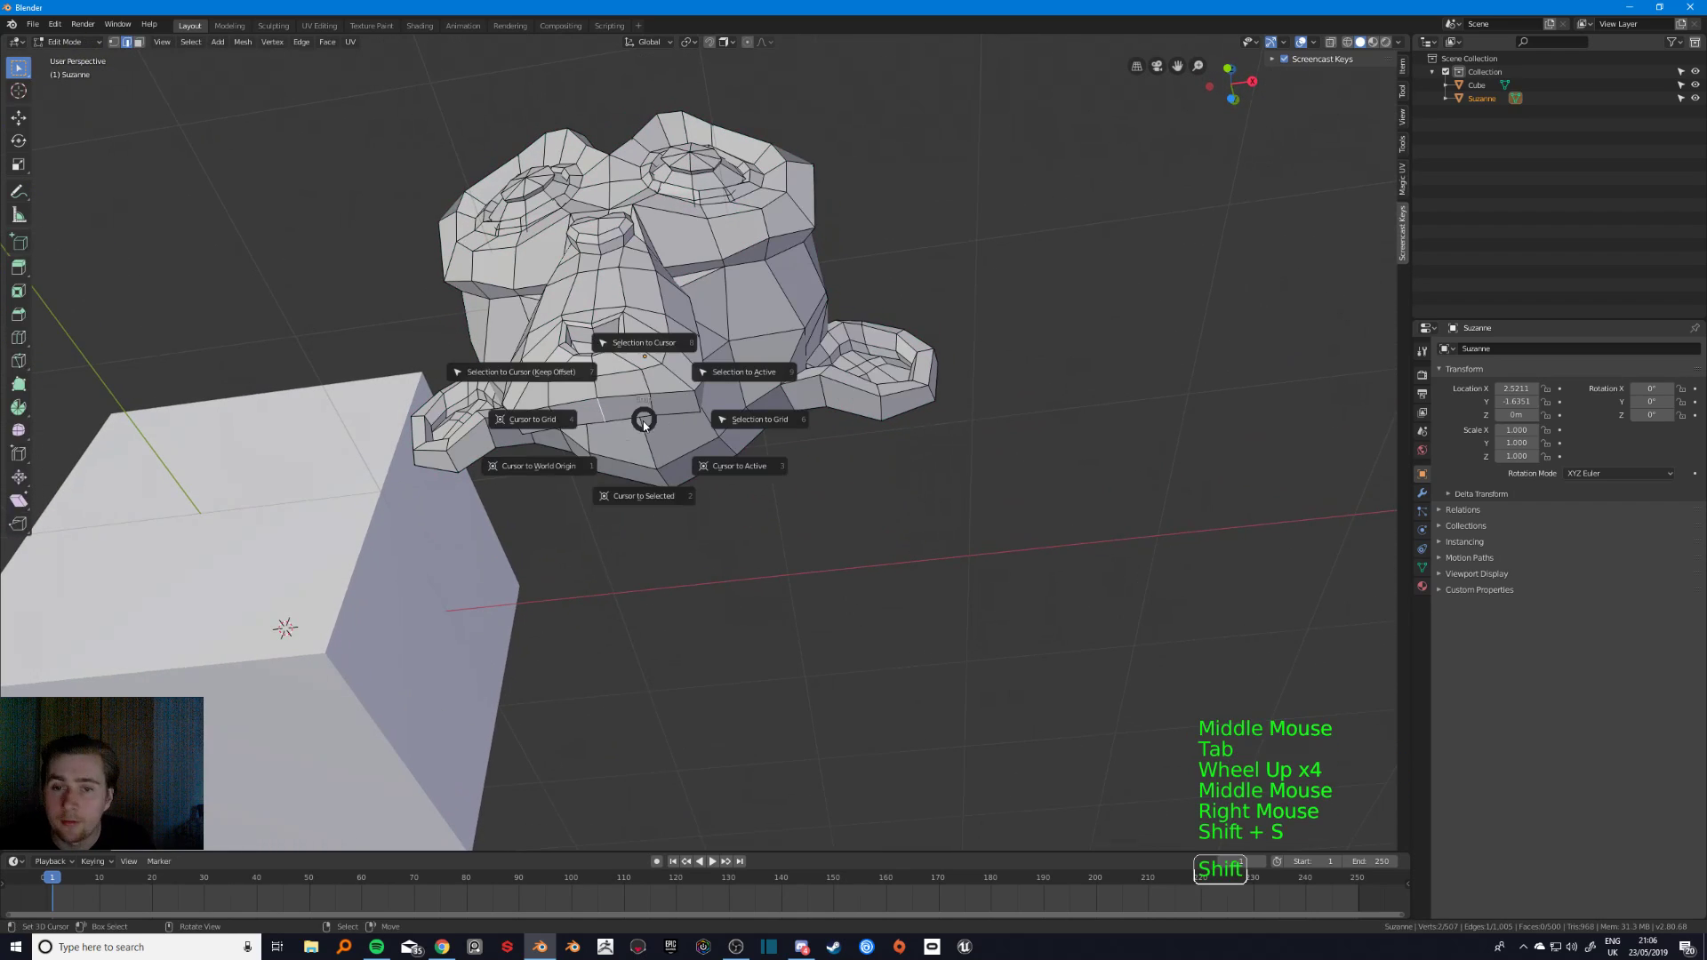
pyautogui.rightClick(603, 301)
pyautogui.moveTo(642, 395)
pyautogui.mouseDown(button='middle')
pyautogui.moveTo(603, 302)
pyautogui.moveTo(675, 436)
pyautogui.moveTo(650, 409)
pyautogui.mouseUp(button='middle')
pyautogui.press('Tab')
pyautogui.rightClick(433, 189)
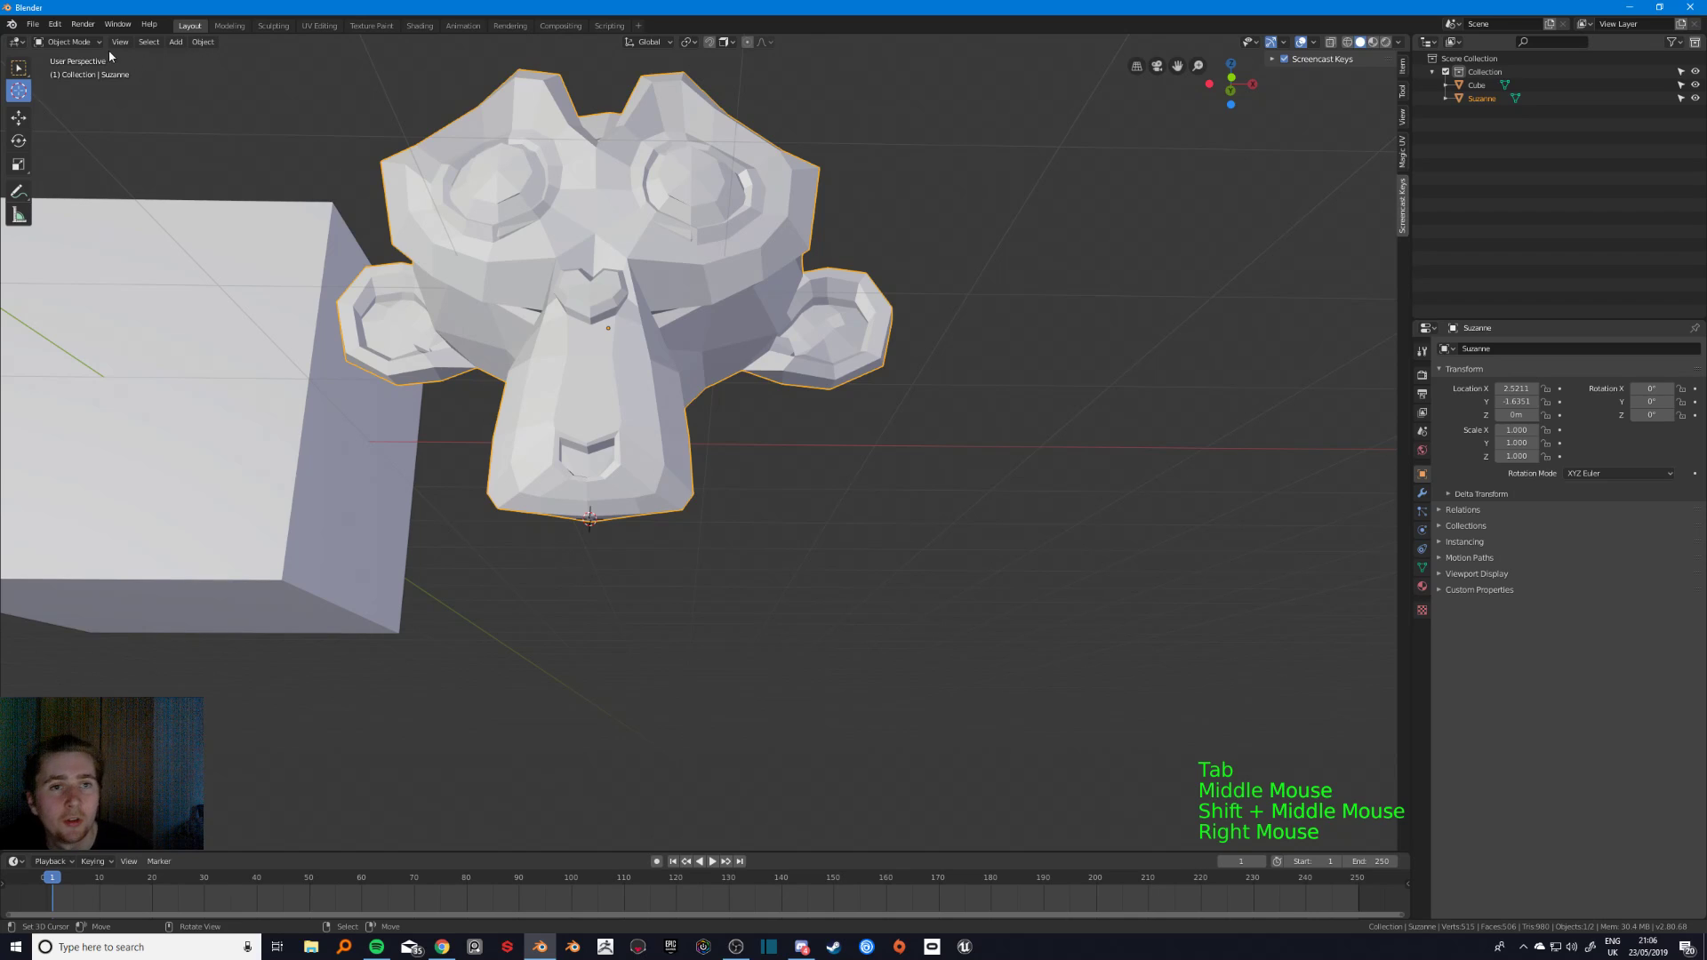
# - Set the monkey head's origin to the 3D cursor at its chin
pyautogui.click(203, 41)
pyautogui.moveTo(254, 70)
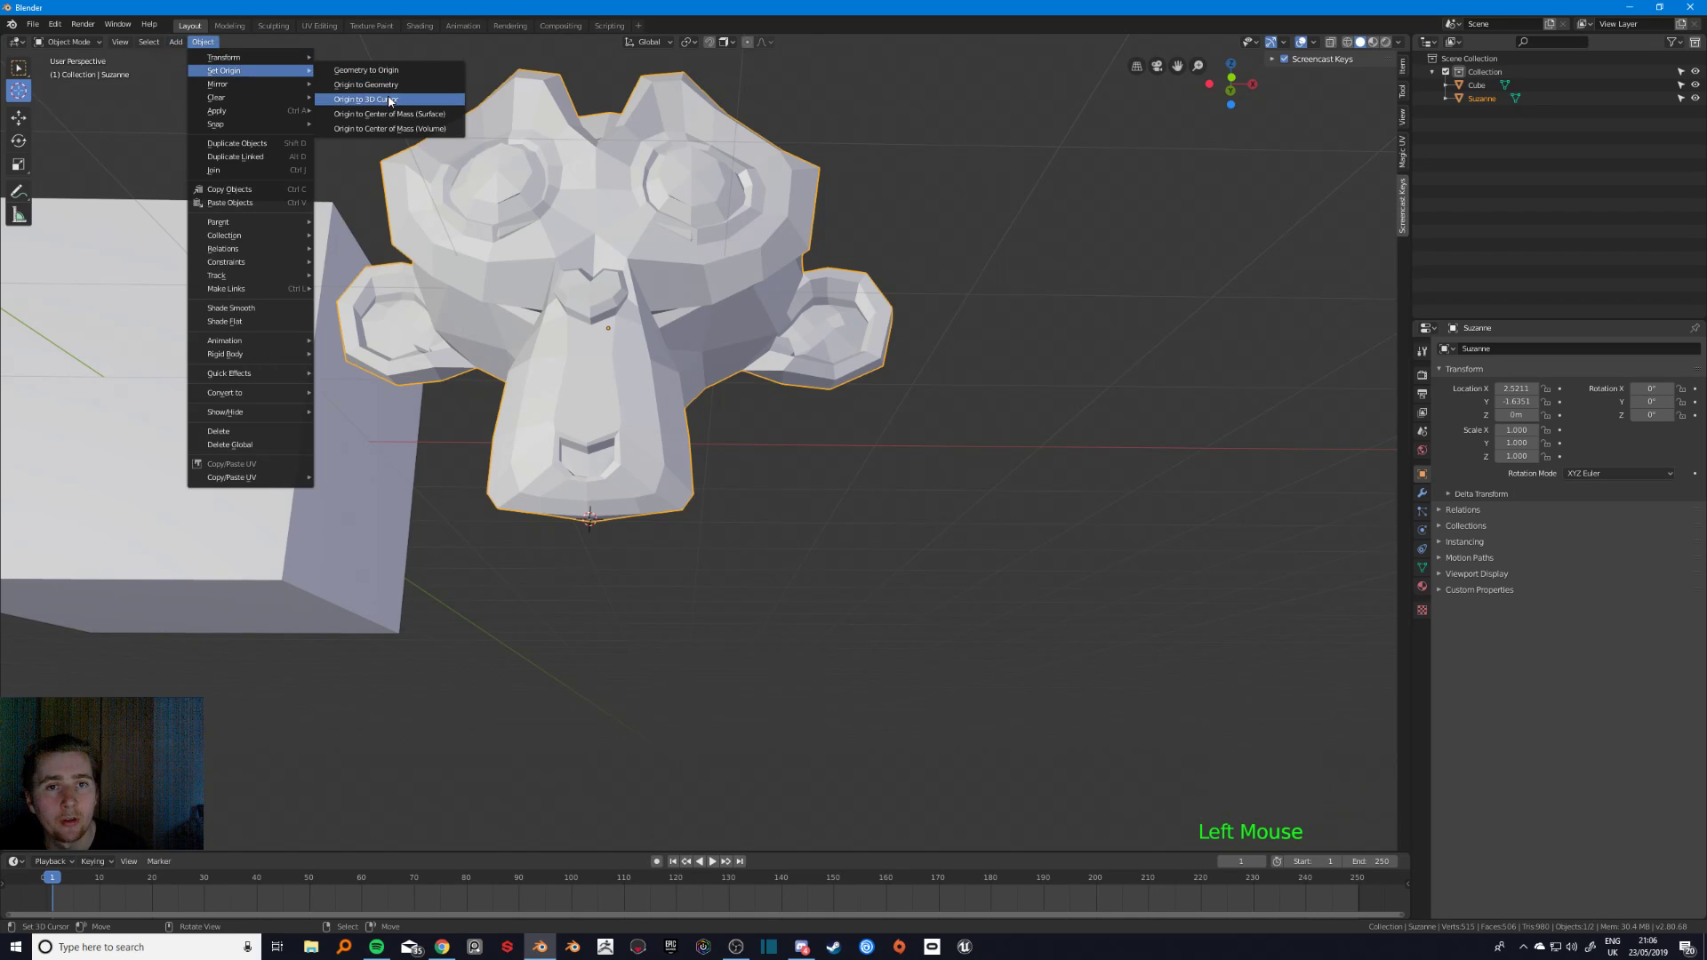
pyautogui.click(390, 99)
pyautogui.moveTo(611, 481); pyautogui.dragTo(770, 565, button='middle')
pyautogui.scroll(-1, 605, 520)
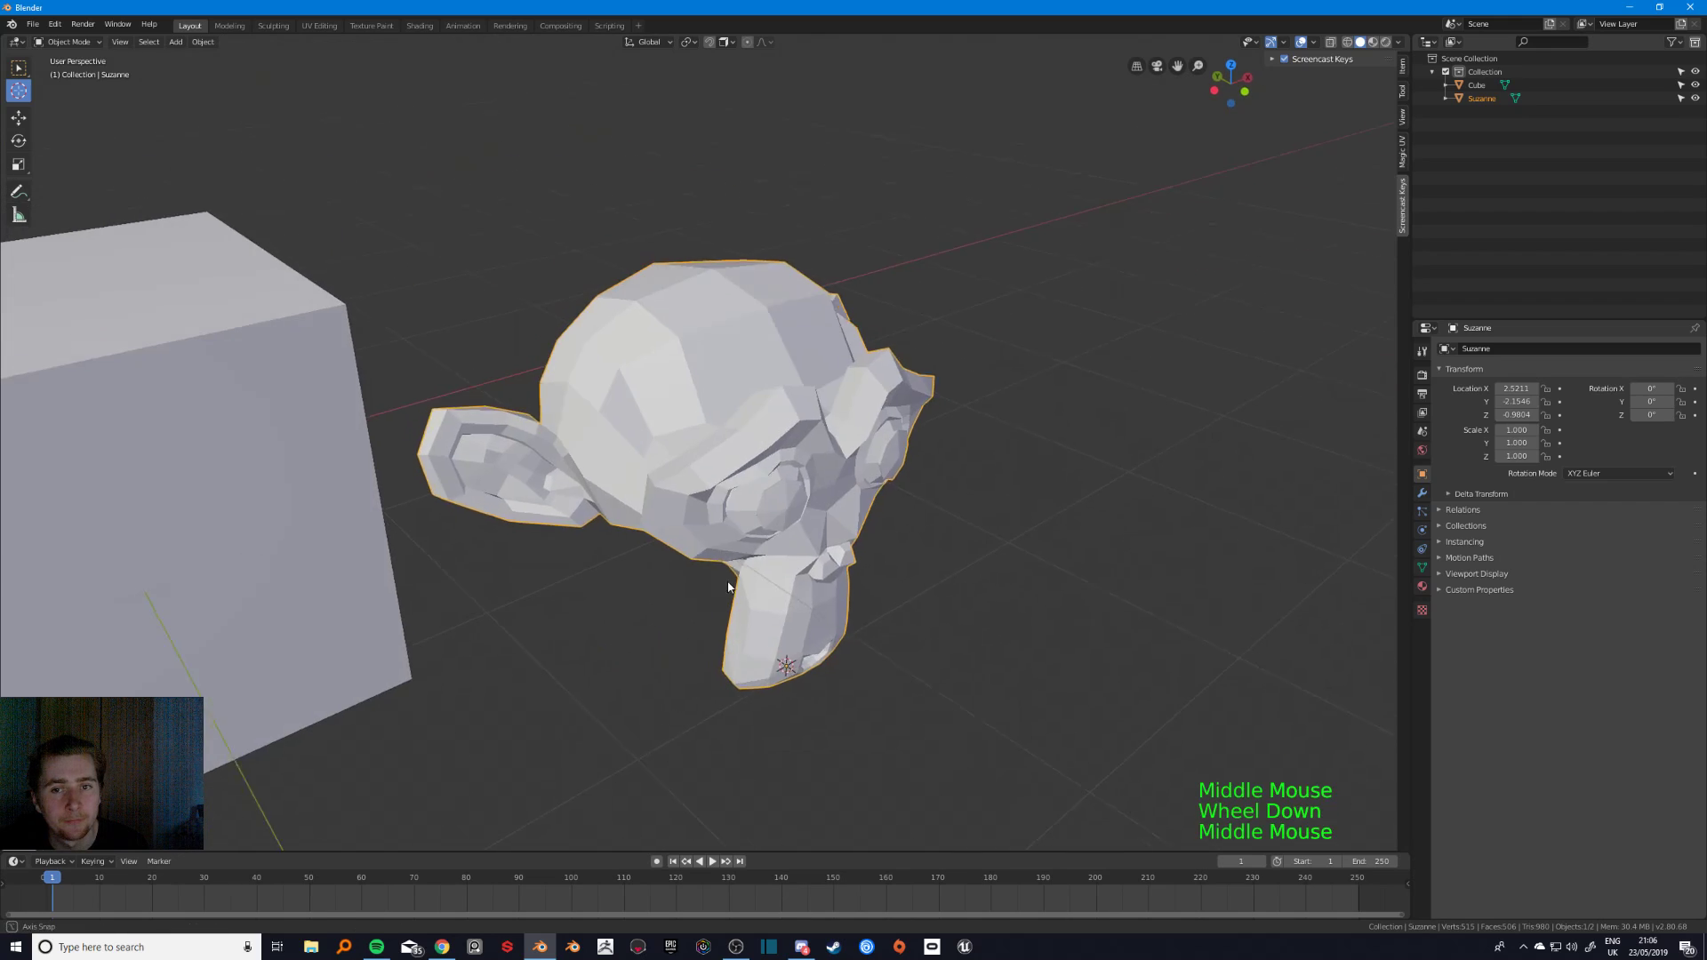
pyautogui.scroll(-2, 770, 565)
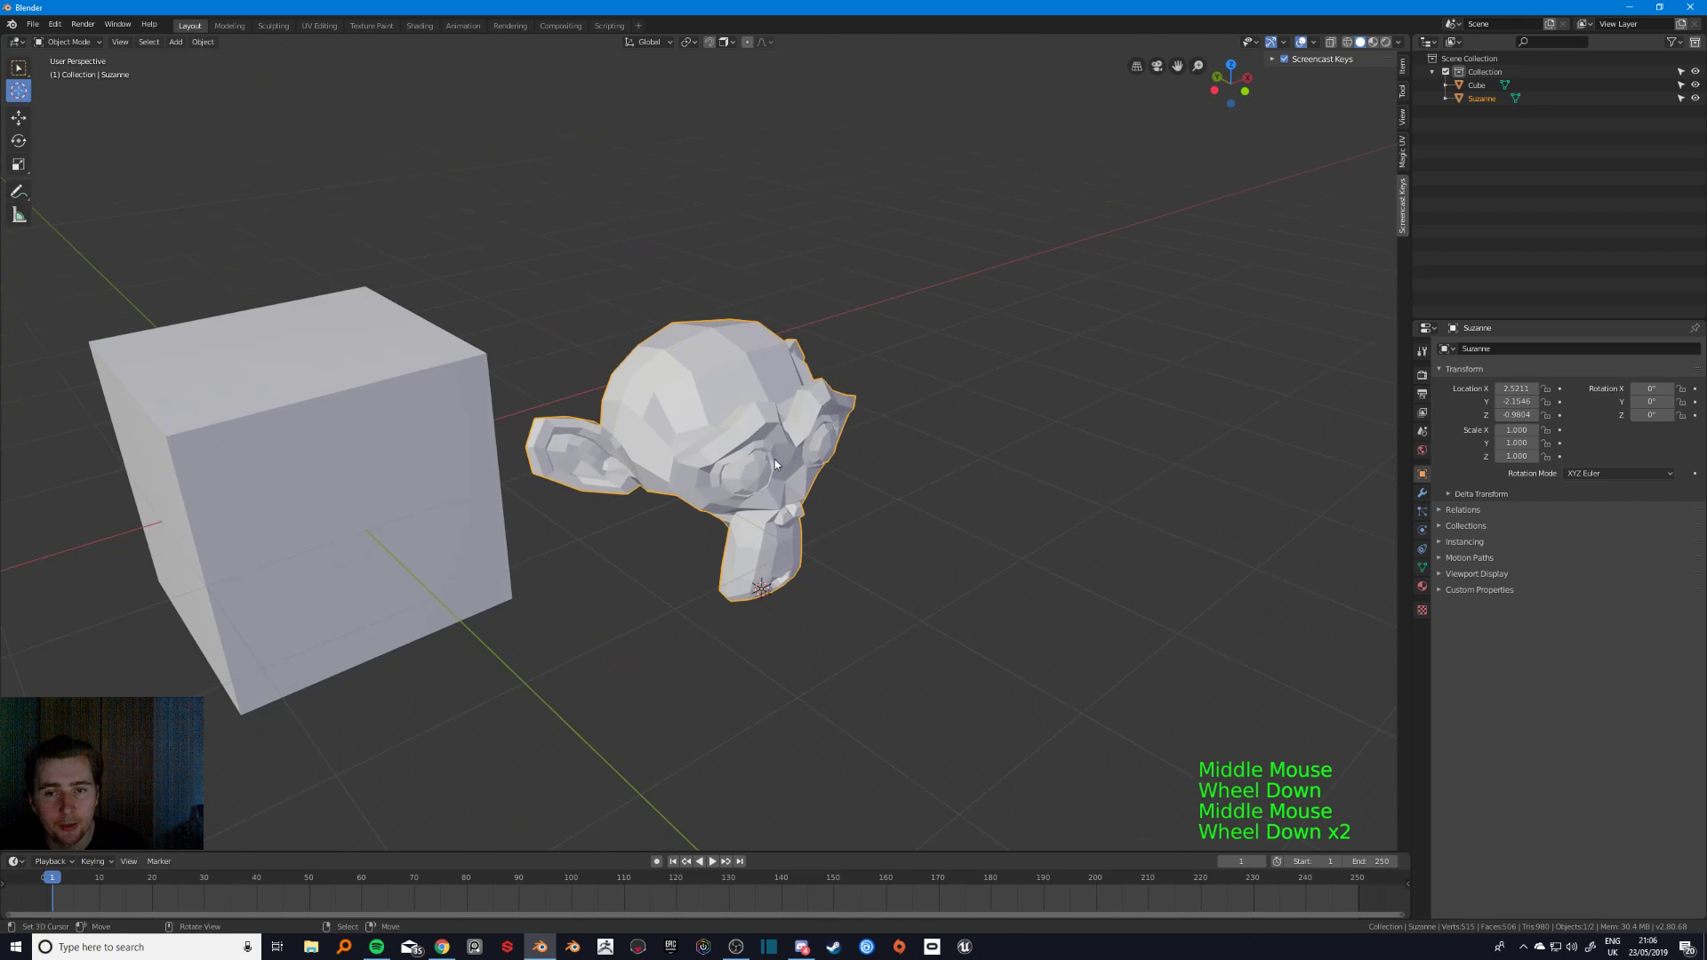
pyautogui.press('g')
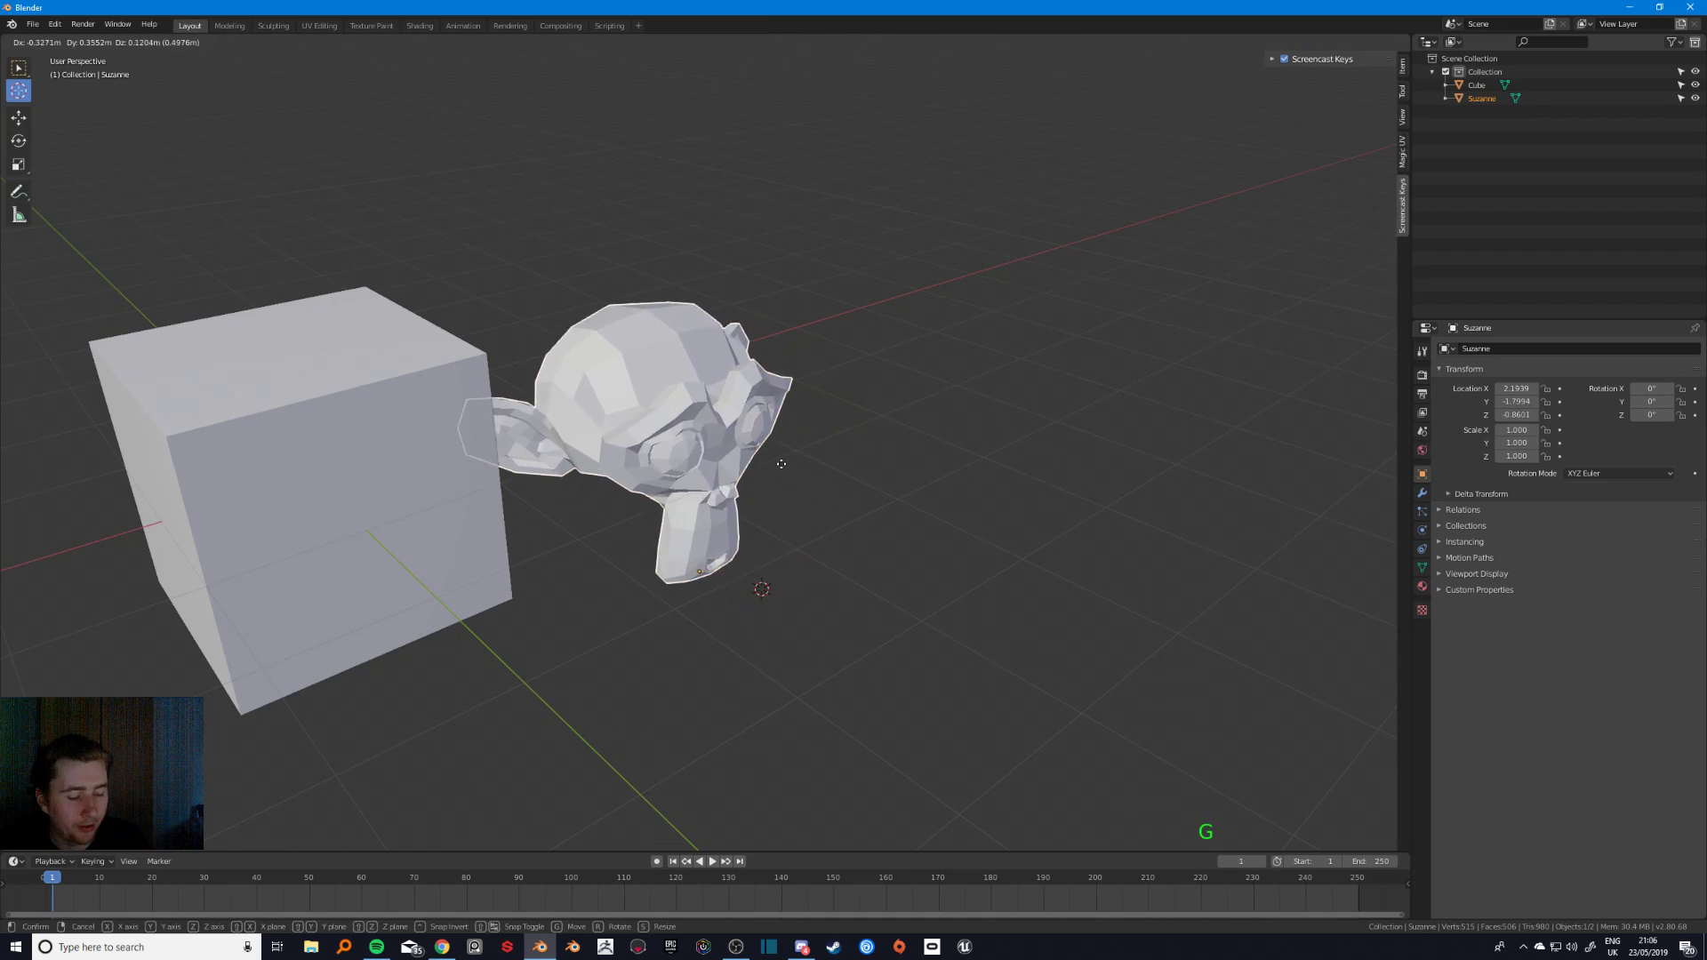
pyautogui.moveTo(874, 431); pyautogui.dragTo(776, 525, button='middle')
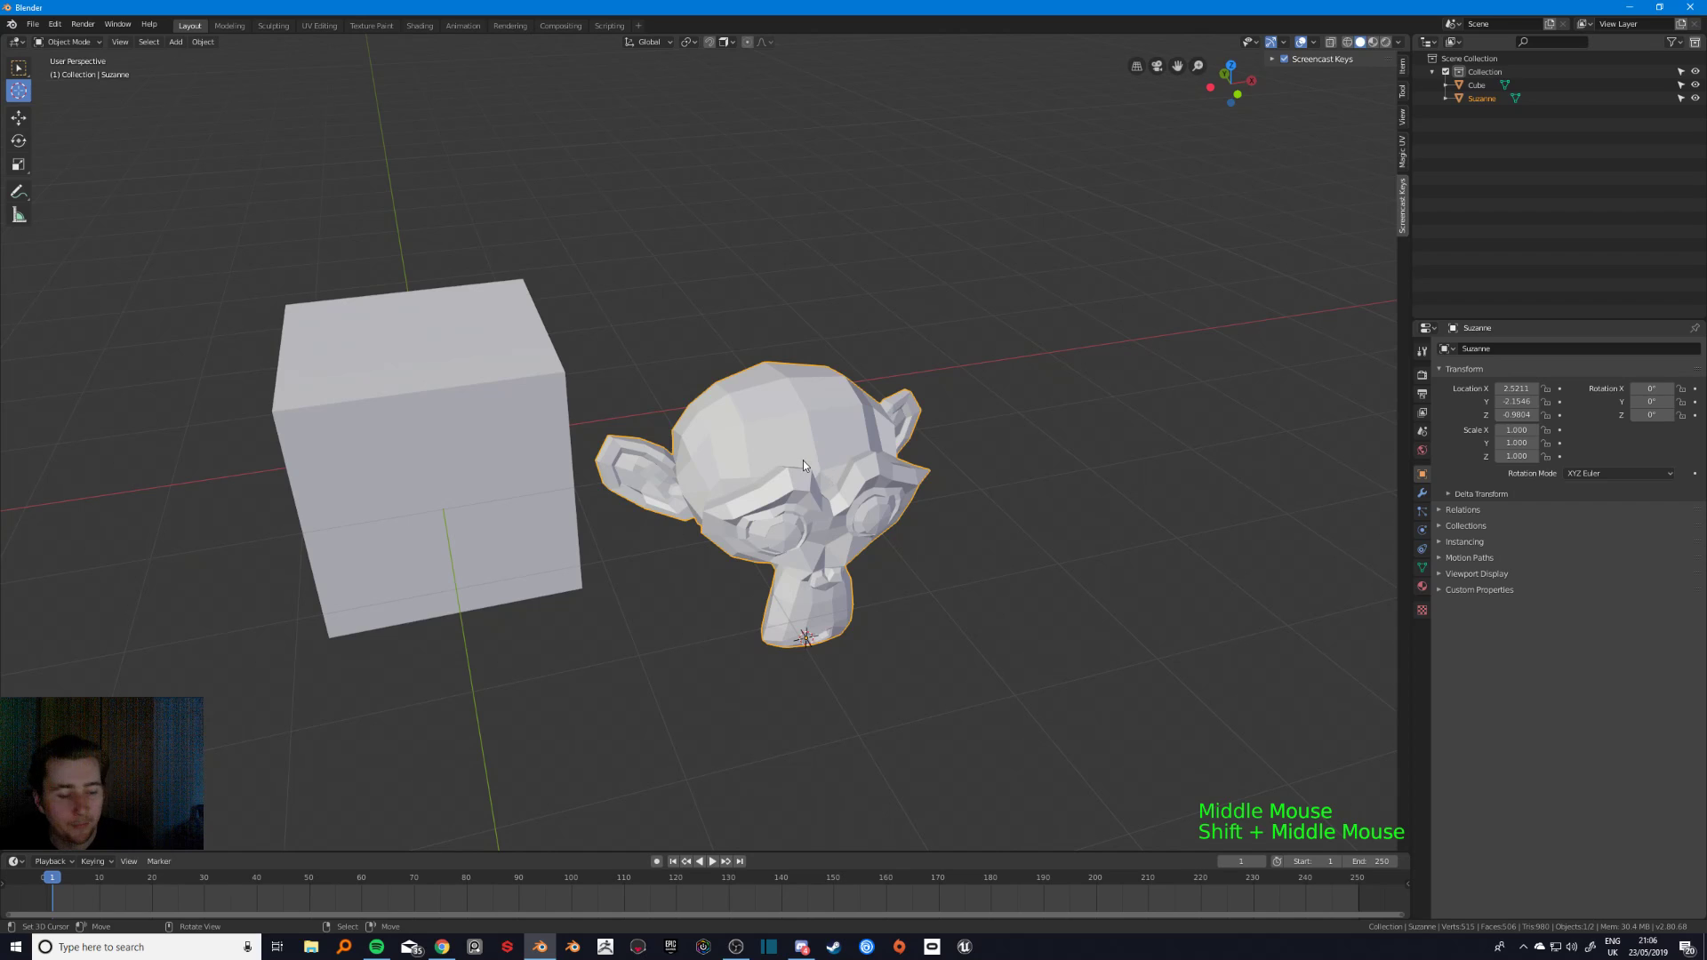
pyautogui.press('g')
pyautogui.press('ctrl')
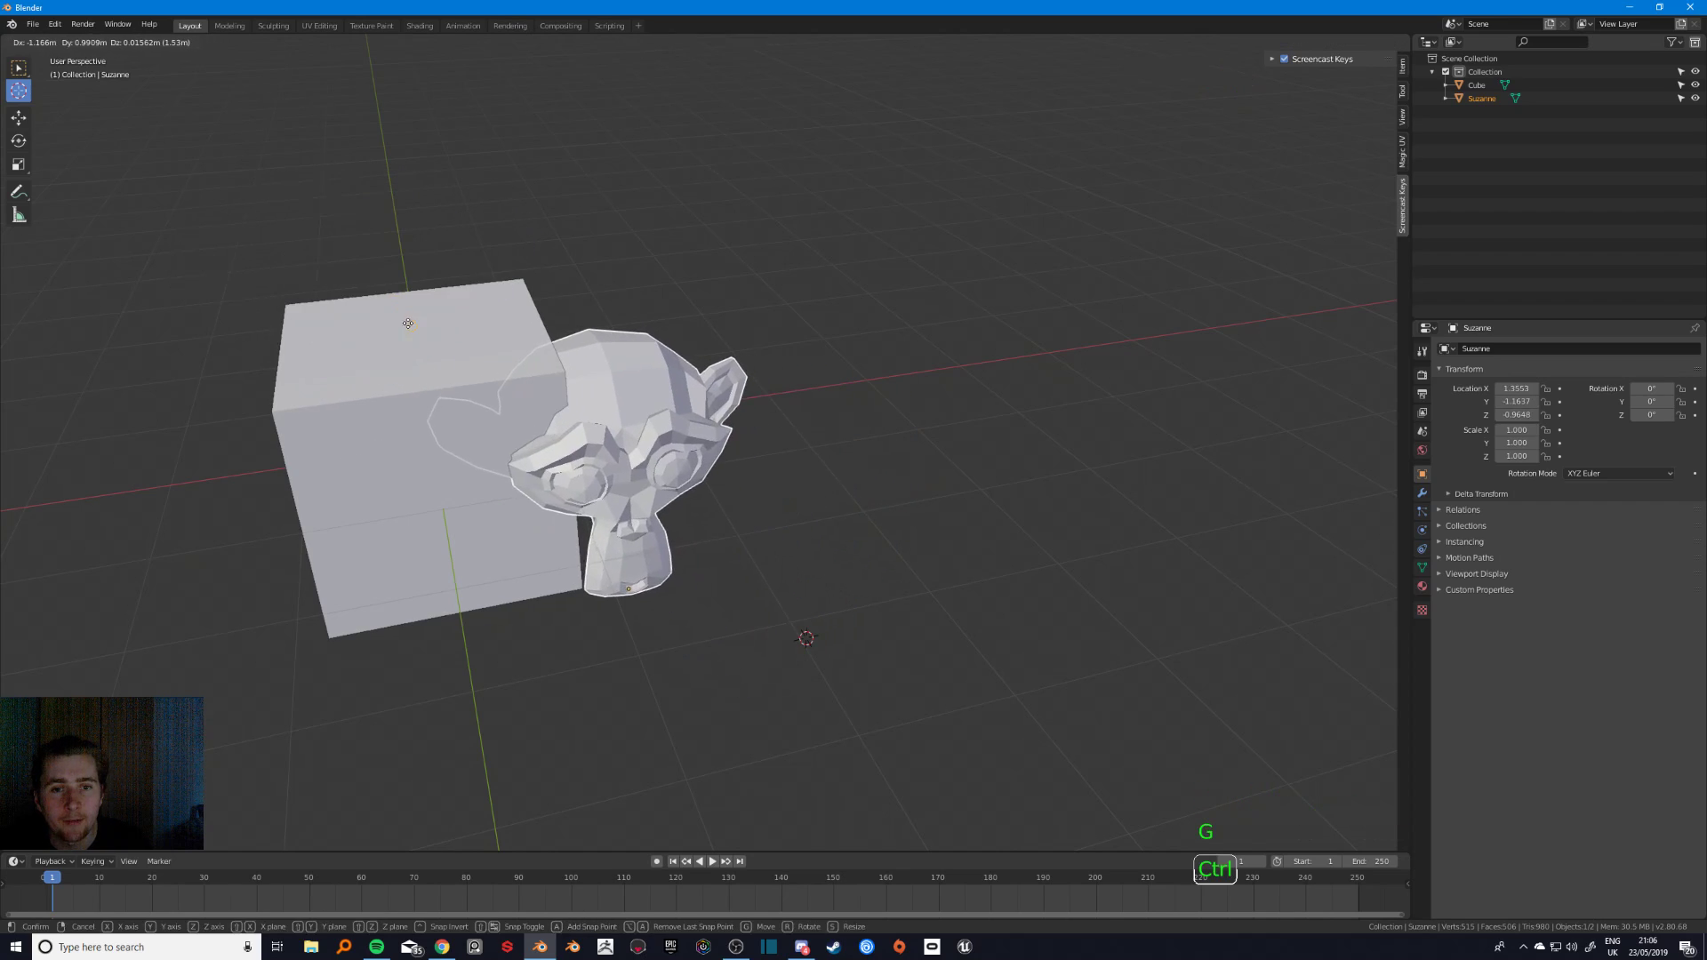
pyautogui.rightClick(405, 326)
# - Set the snap target to Active and snap the monkey head onto the cube's top face at about X 0.08 m, Y -0.10 m
pyautogui.click(726, 42)
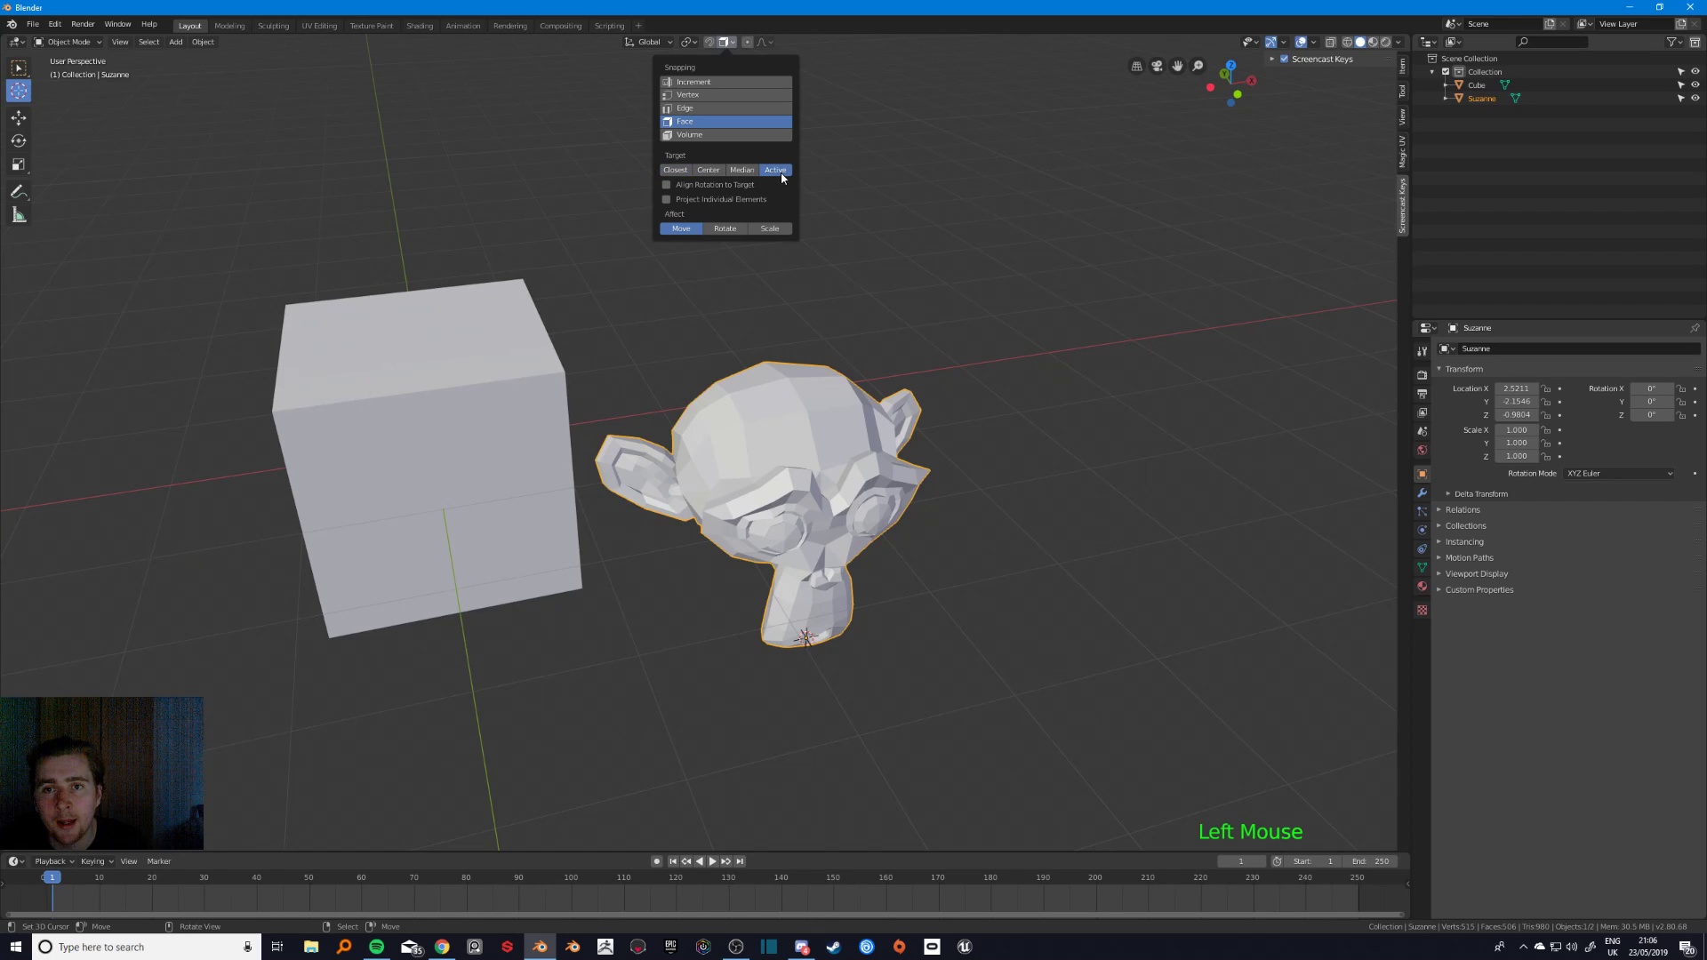
pyautogui.press('g')
pyautogui.press('ctrl')
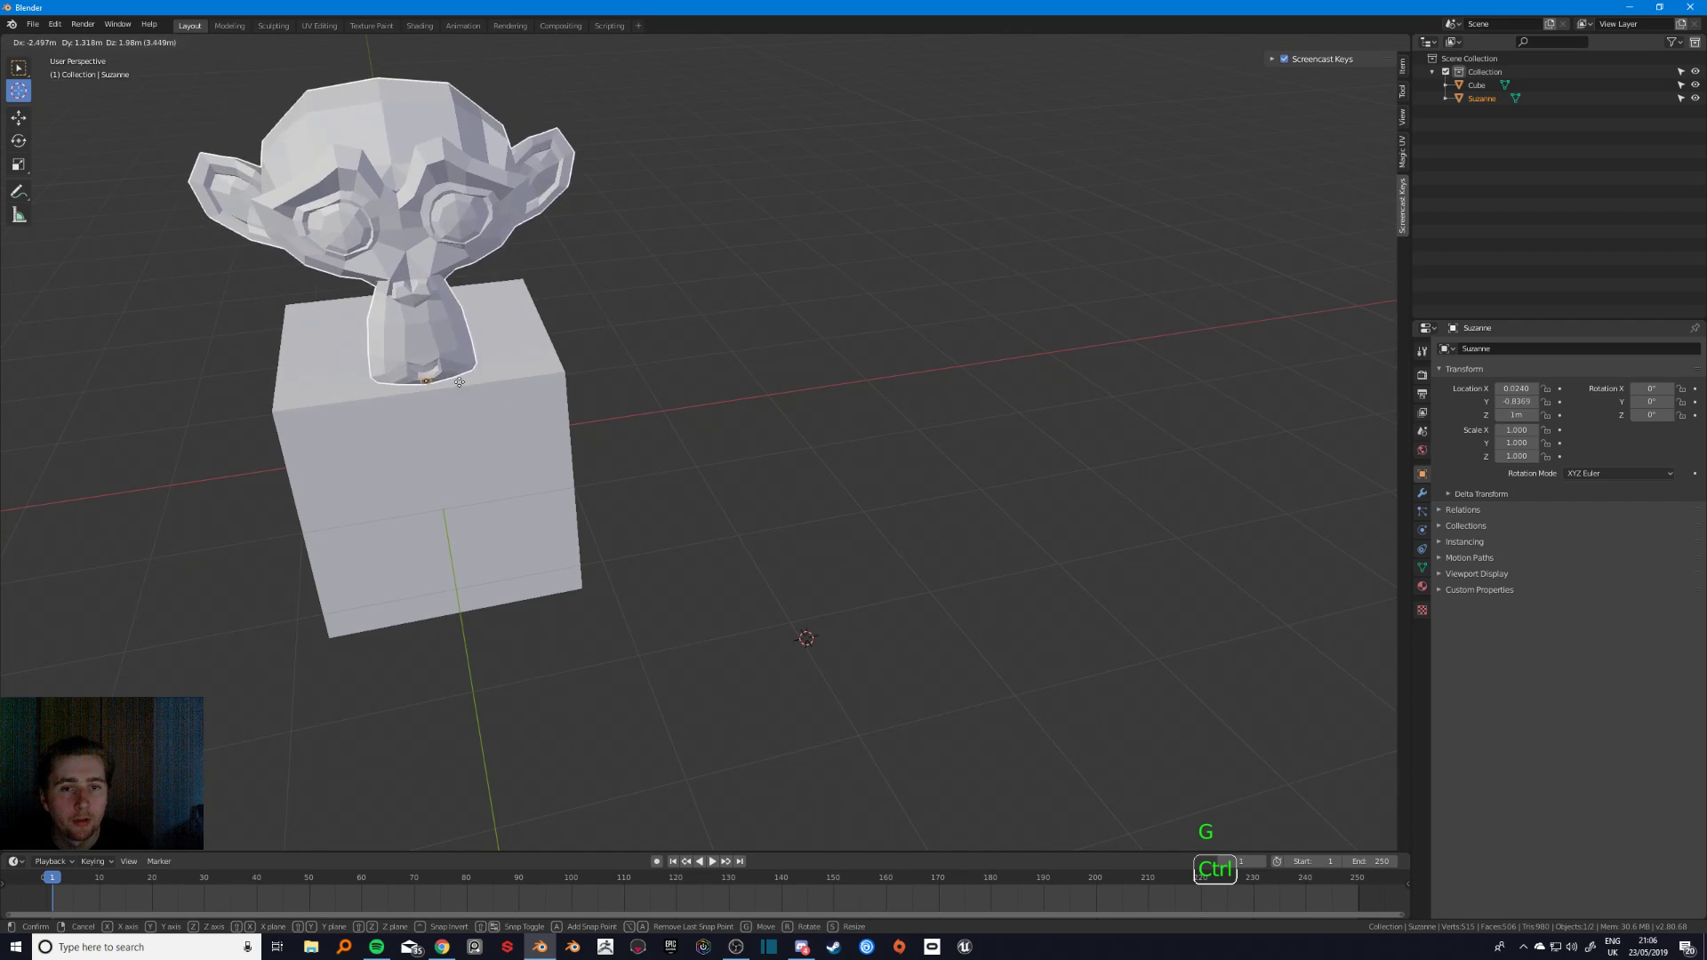
pyautogui.moveTo(428, 341); pyautogui.dragTo(536, 426, button='middle')
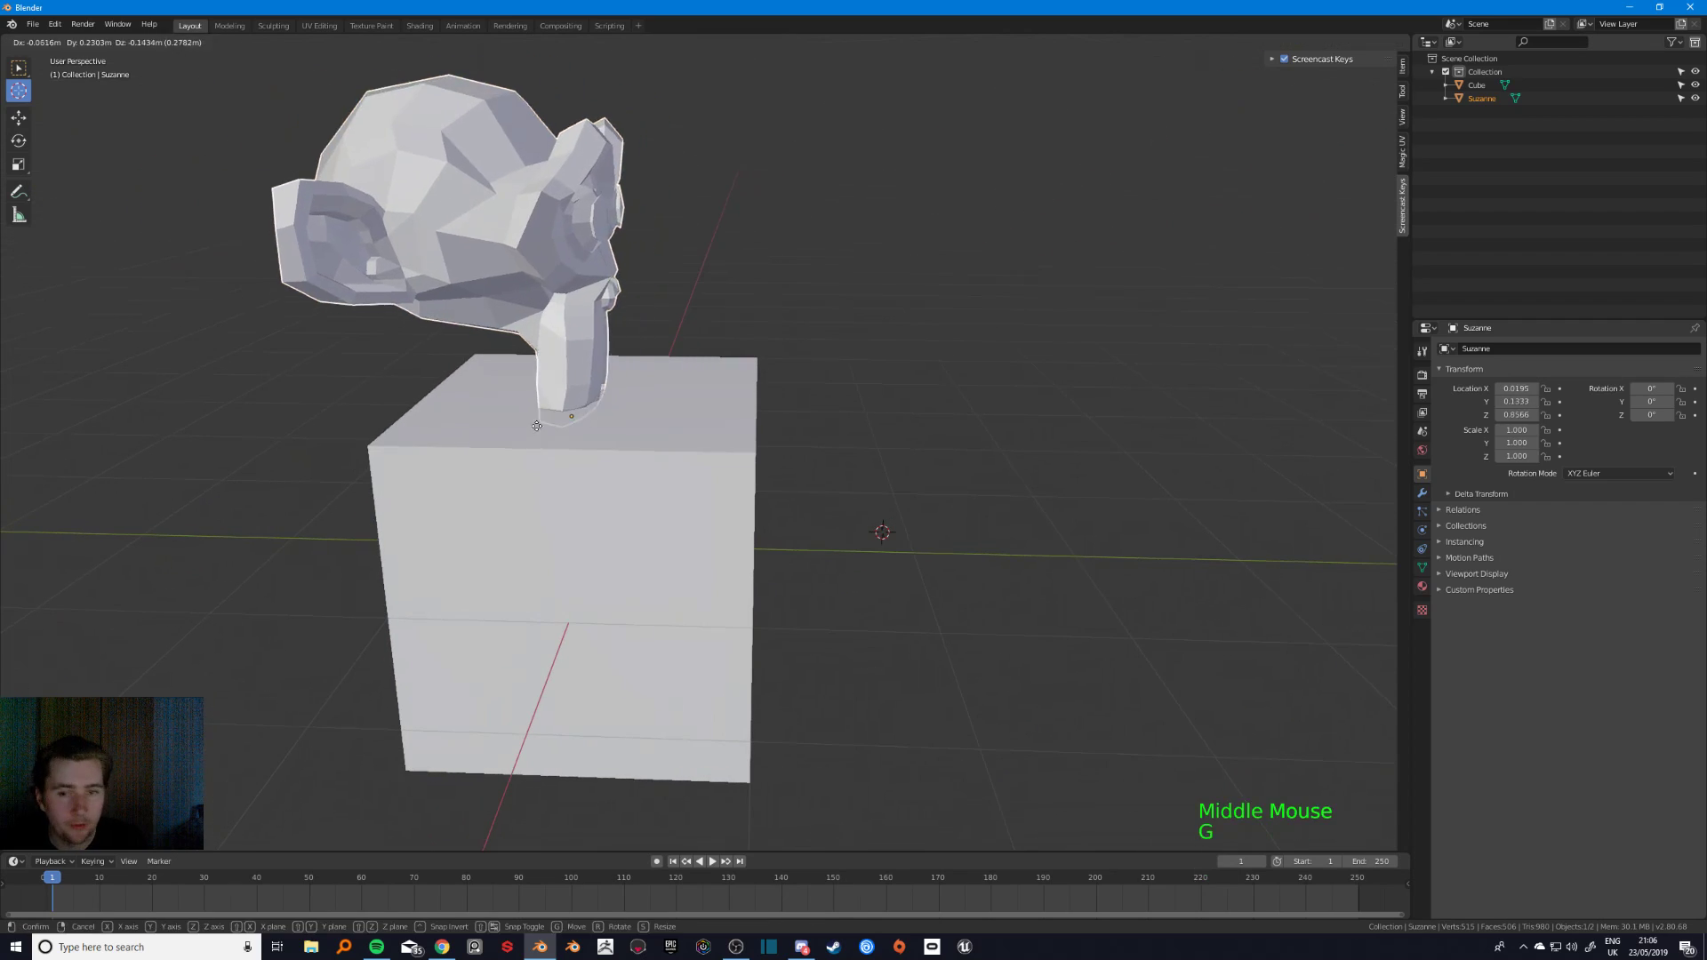
pyautogui.press('ctrl')
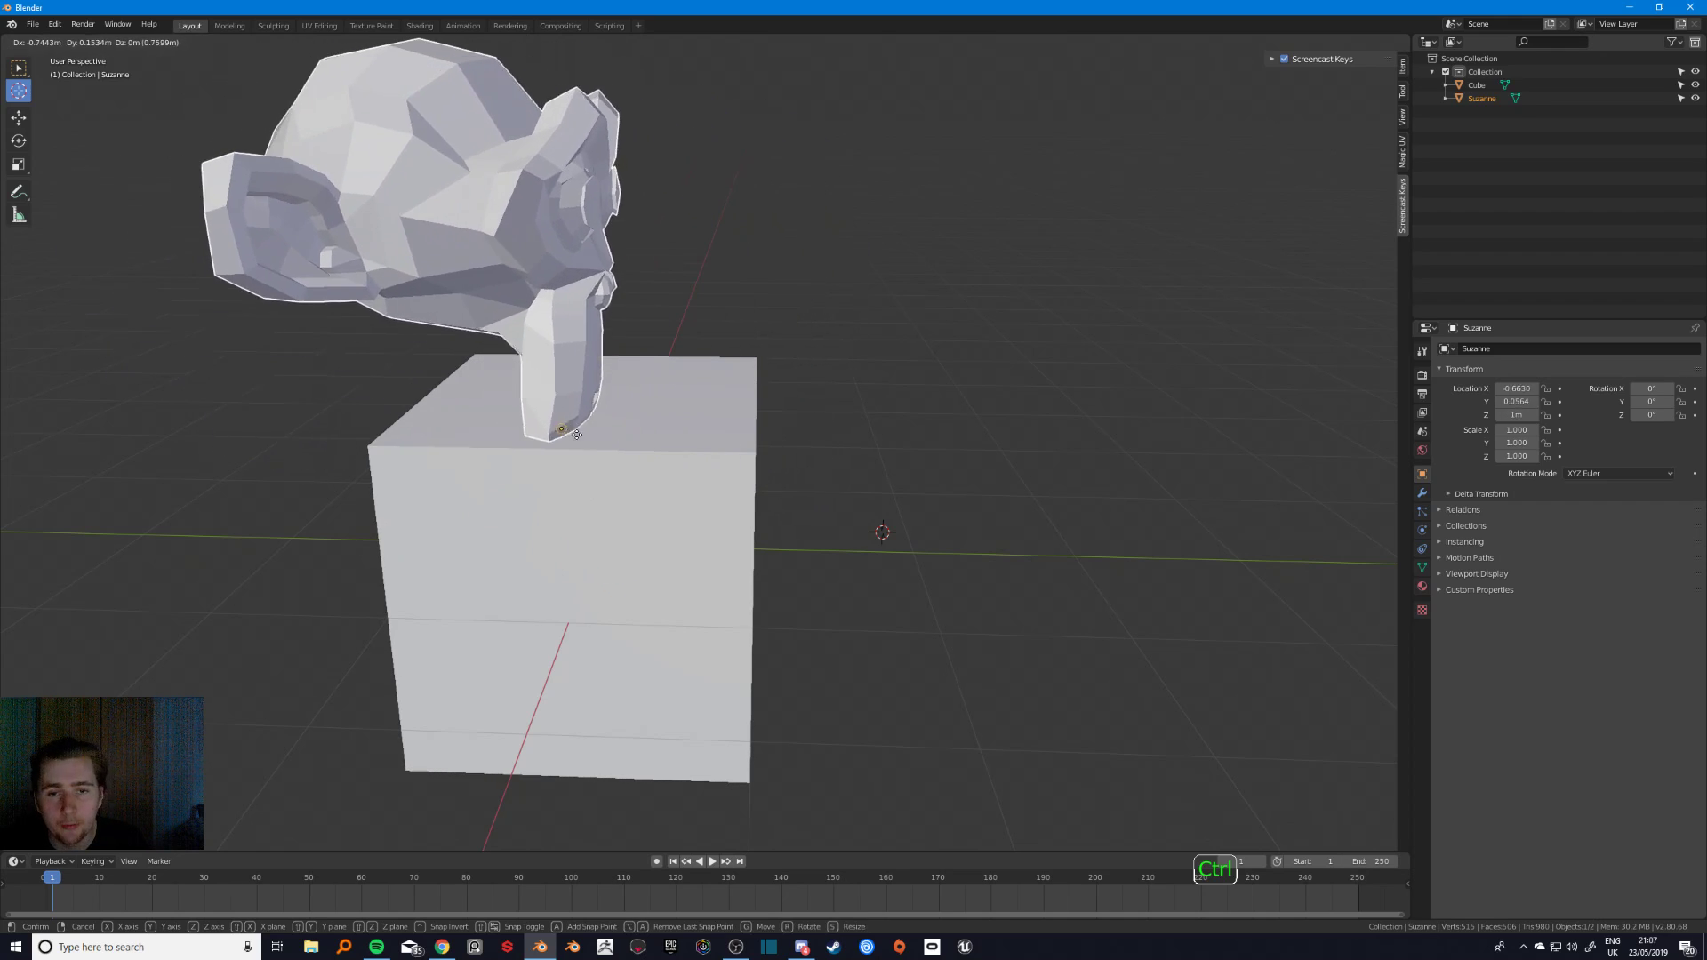
pyautogui.click(690, 462)
pyautogui.moveTo(689, 462); pyautogui.dragTo(654, 460, button='middle')
# - Enable Align Rotation to Target for snapping and snap the monkey head onto the cube's -Y side face
pyautogui.click(729, 42)
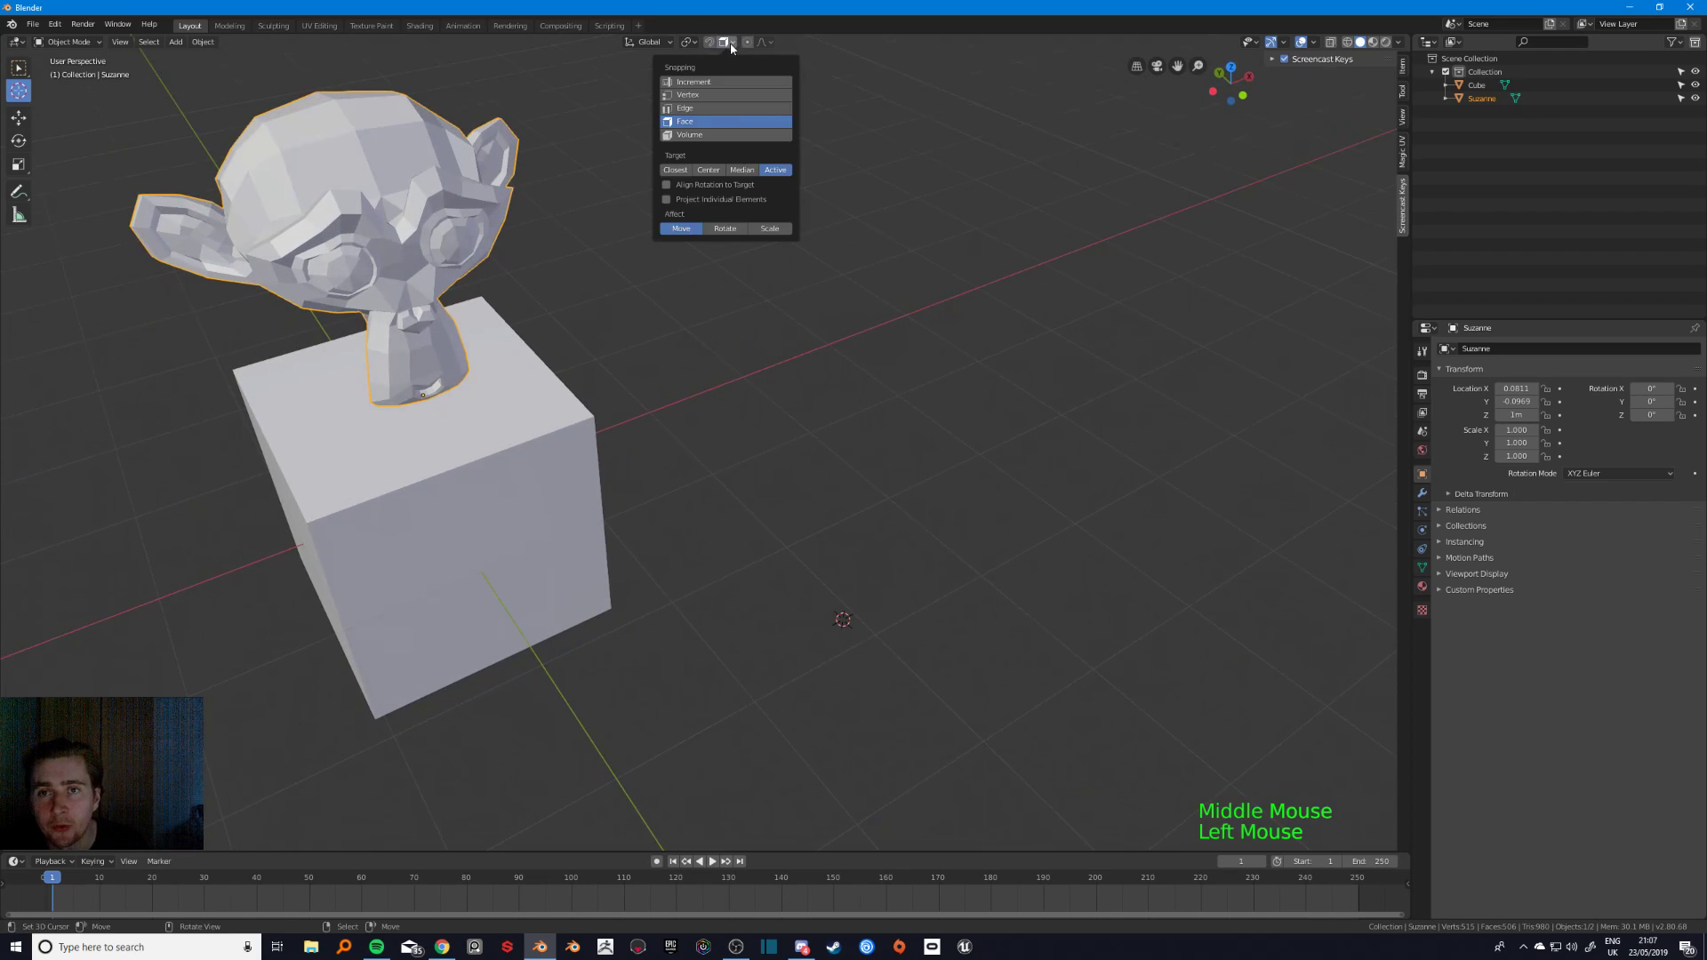
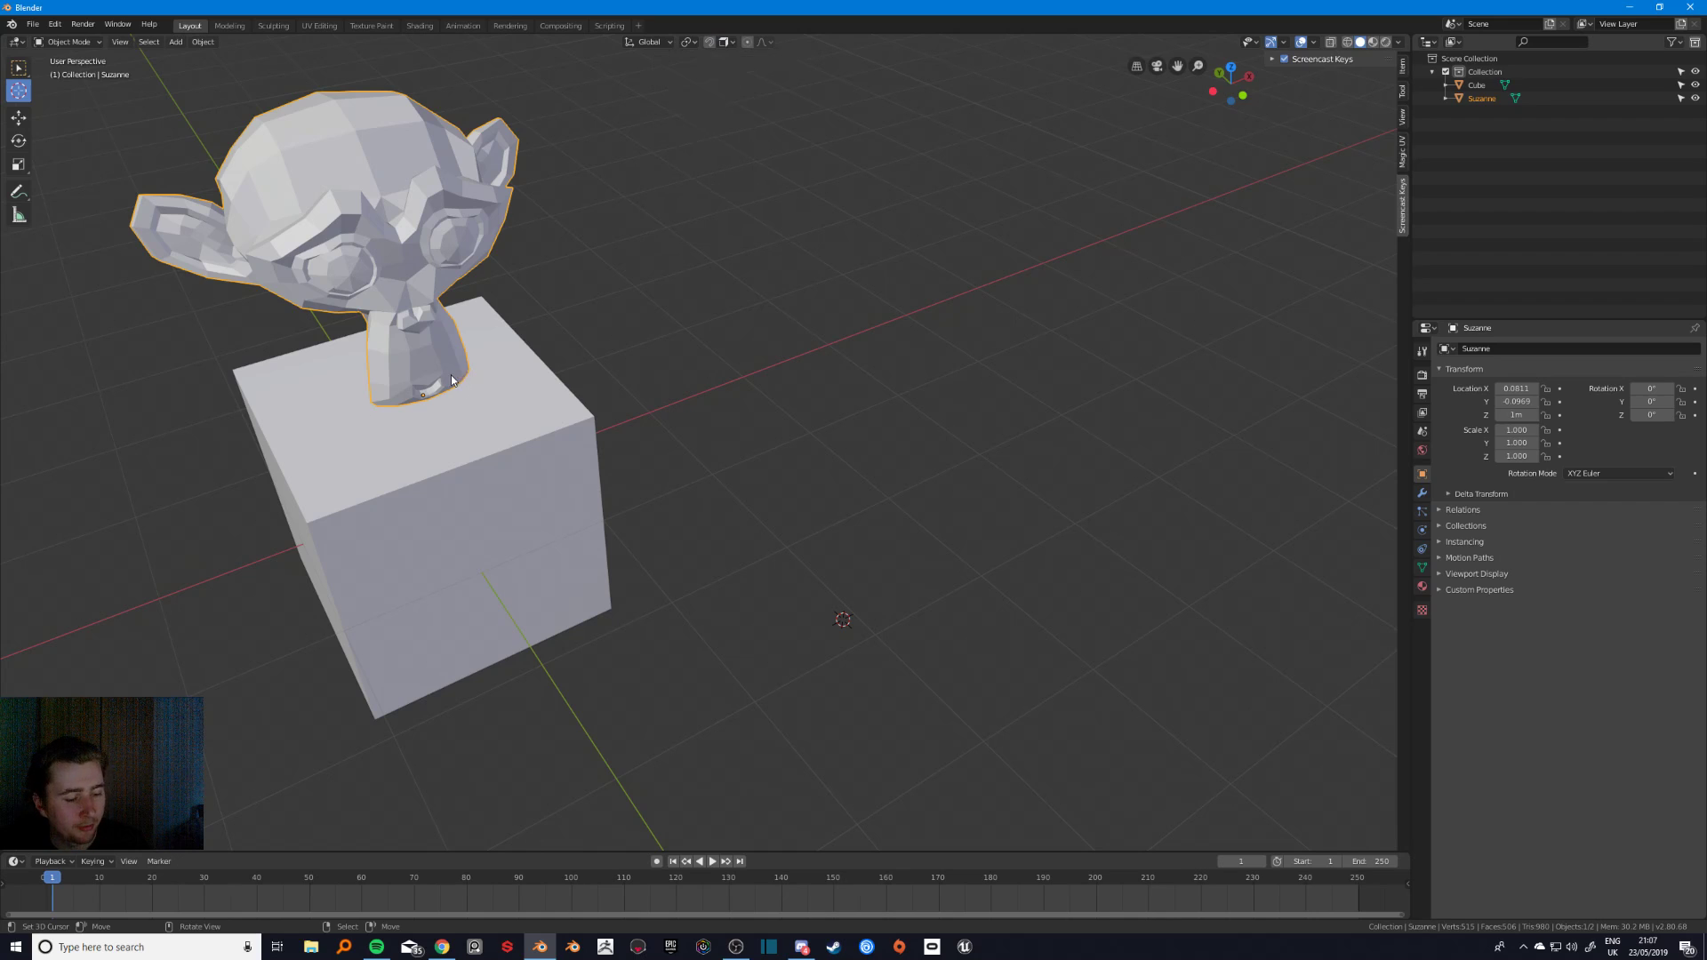
pyautogui.press('g')
pyautogui.press('ctrl')
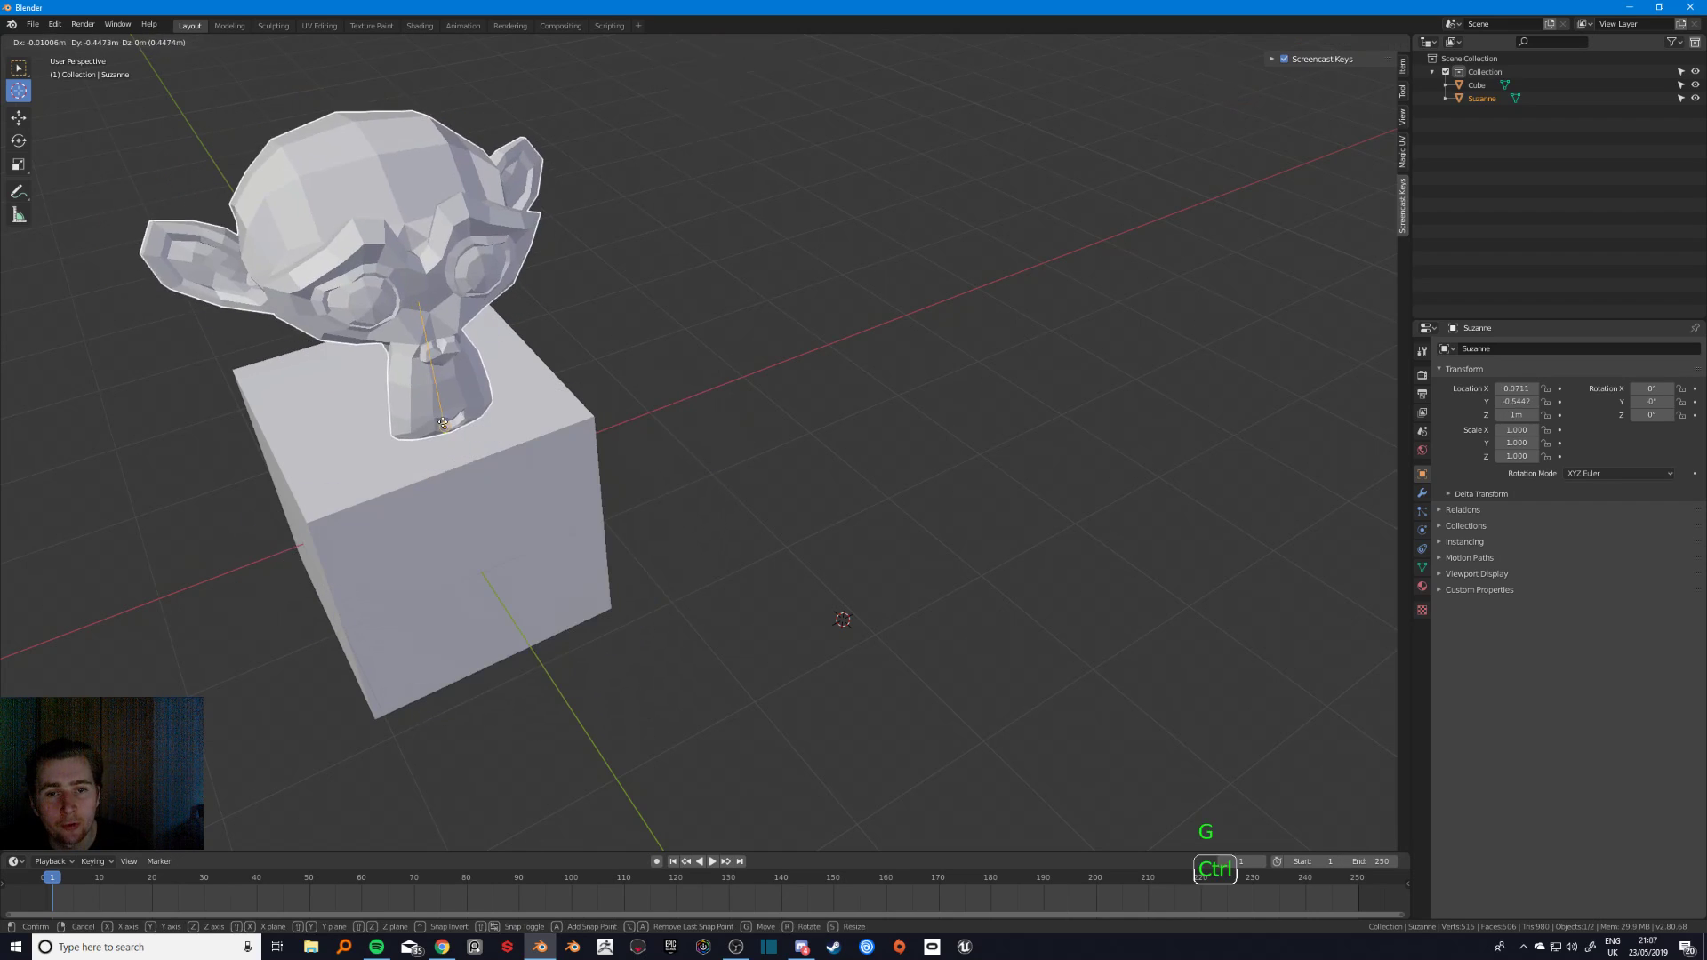
pyautogui.click(418, 535)
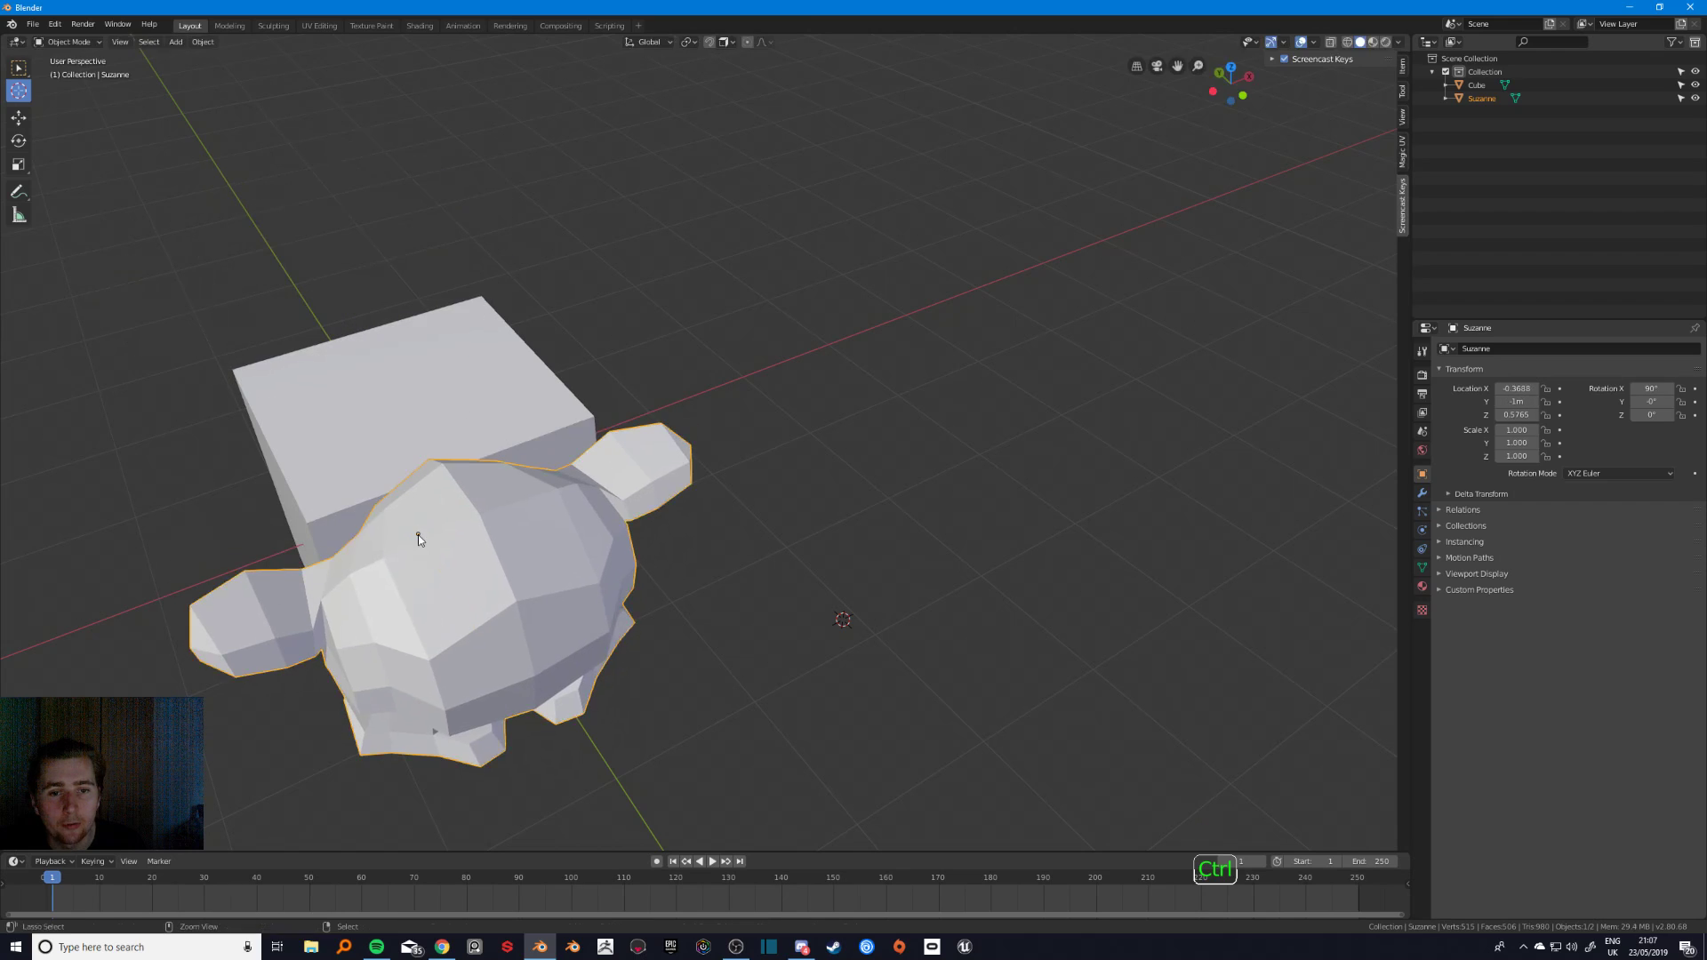
pyautogui.moveTo(418, 535); pyautogui.dragTo(420, 487, button='middle')
# - Snap the monkey head to another spot on the cube's -Y side, and from there onto its -X side face
pyautogui.press('g')
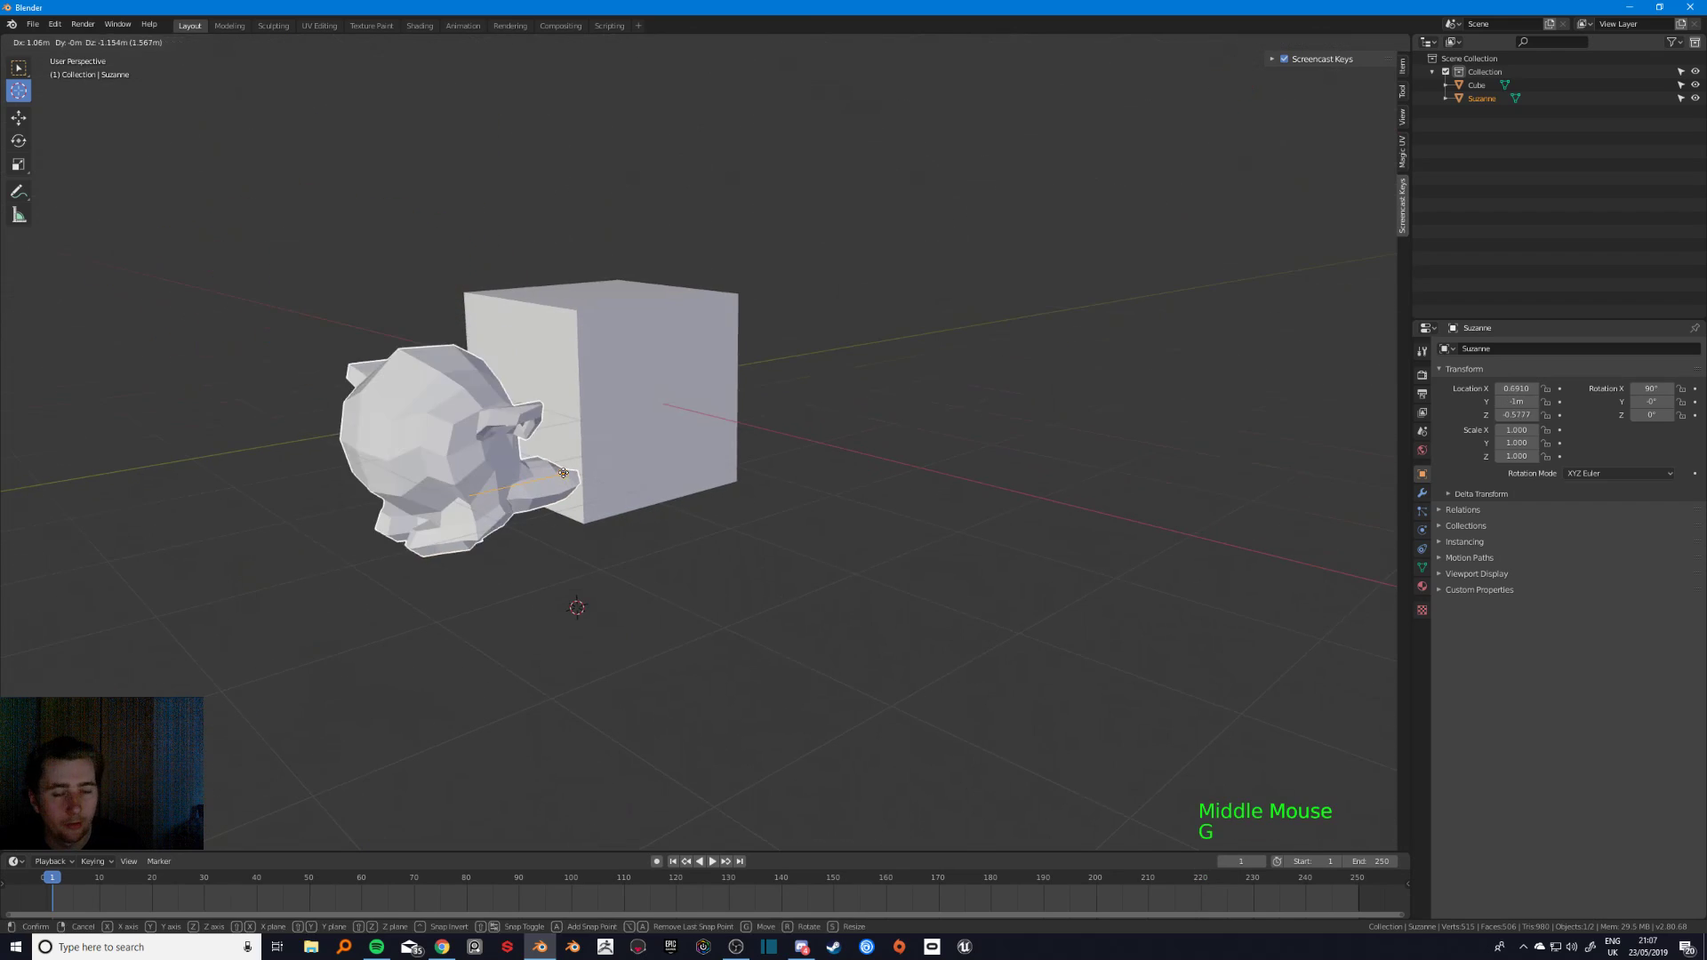
pyautogui.press('ctrl')
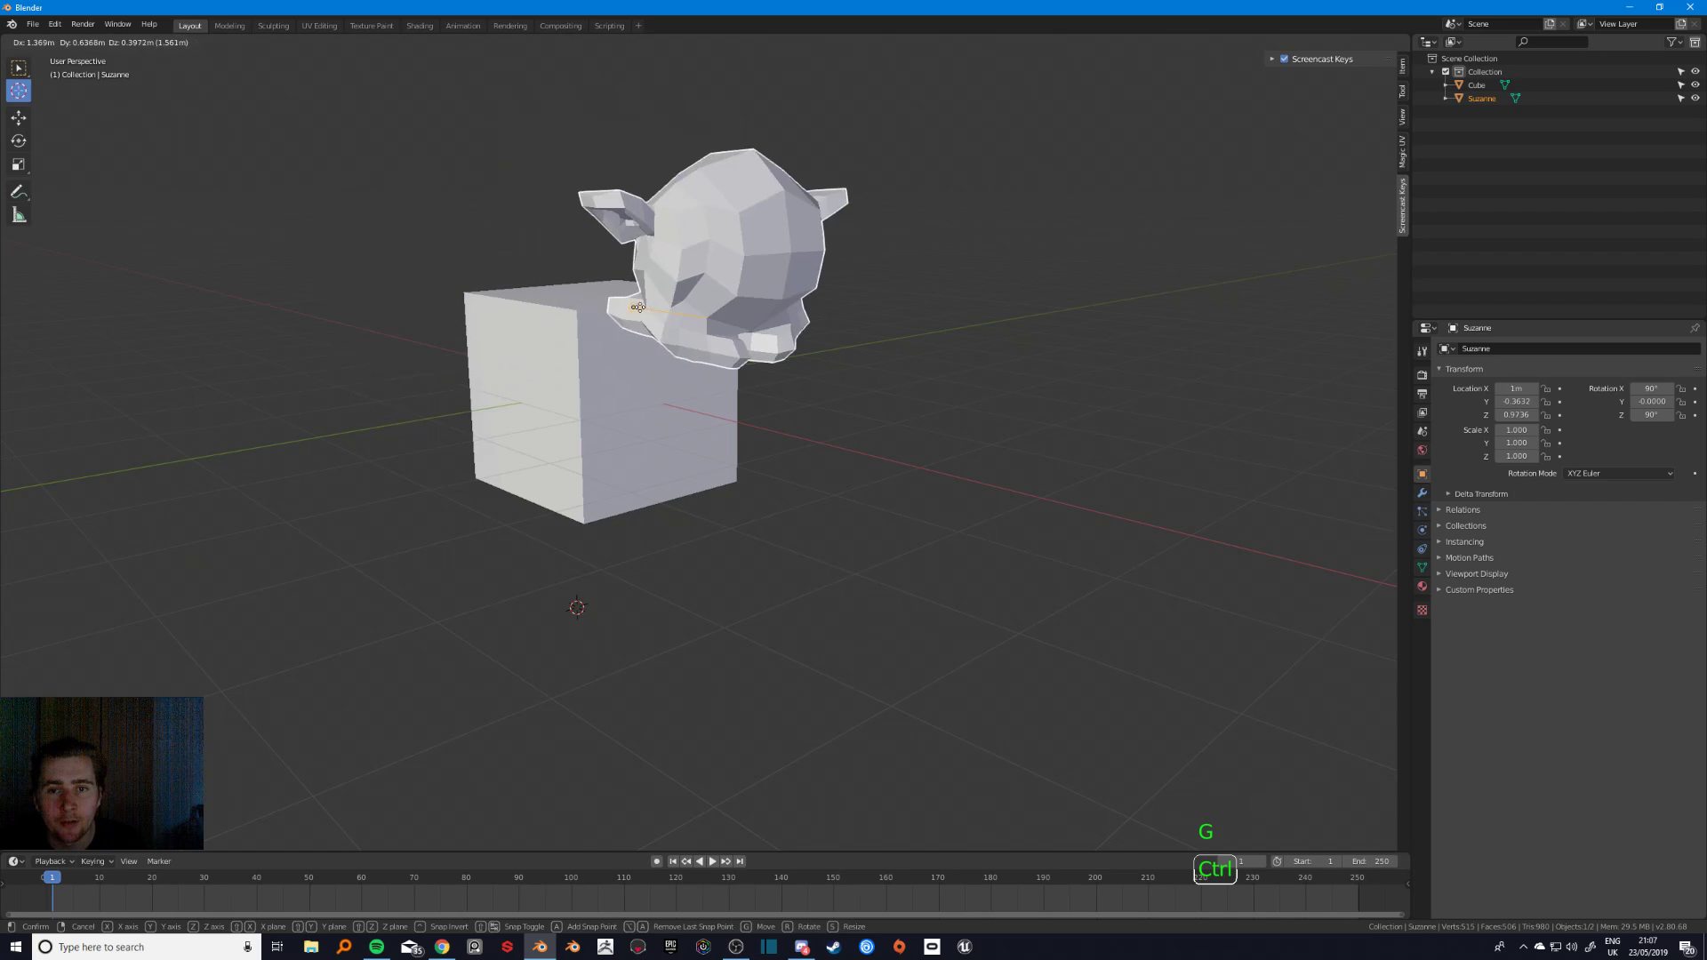
pyautogui.click(547, 355)
pyautogui.moveTo(547, 356); pyautogui.dragTo(686, 375, button='middle')
pyautogui.press('g')
pyautogui.press('ctrl')
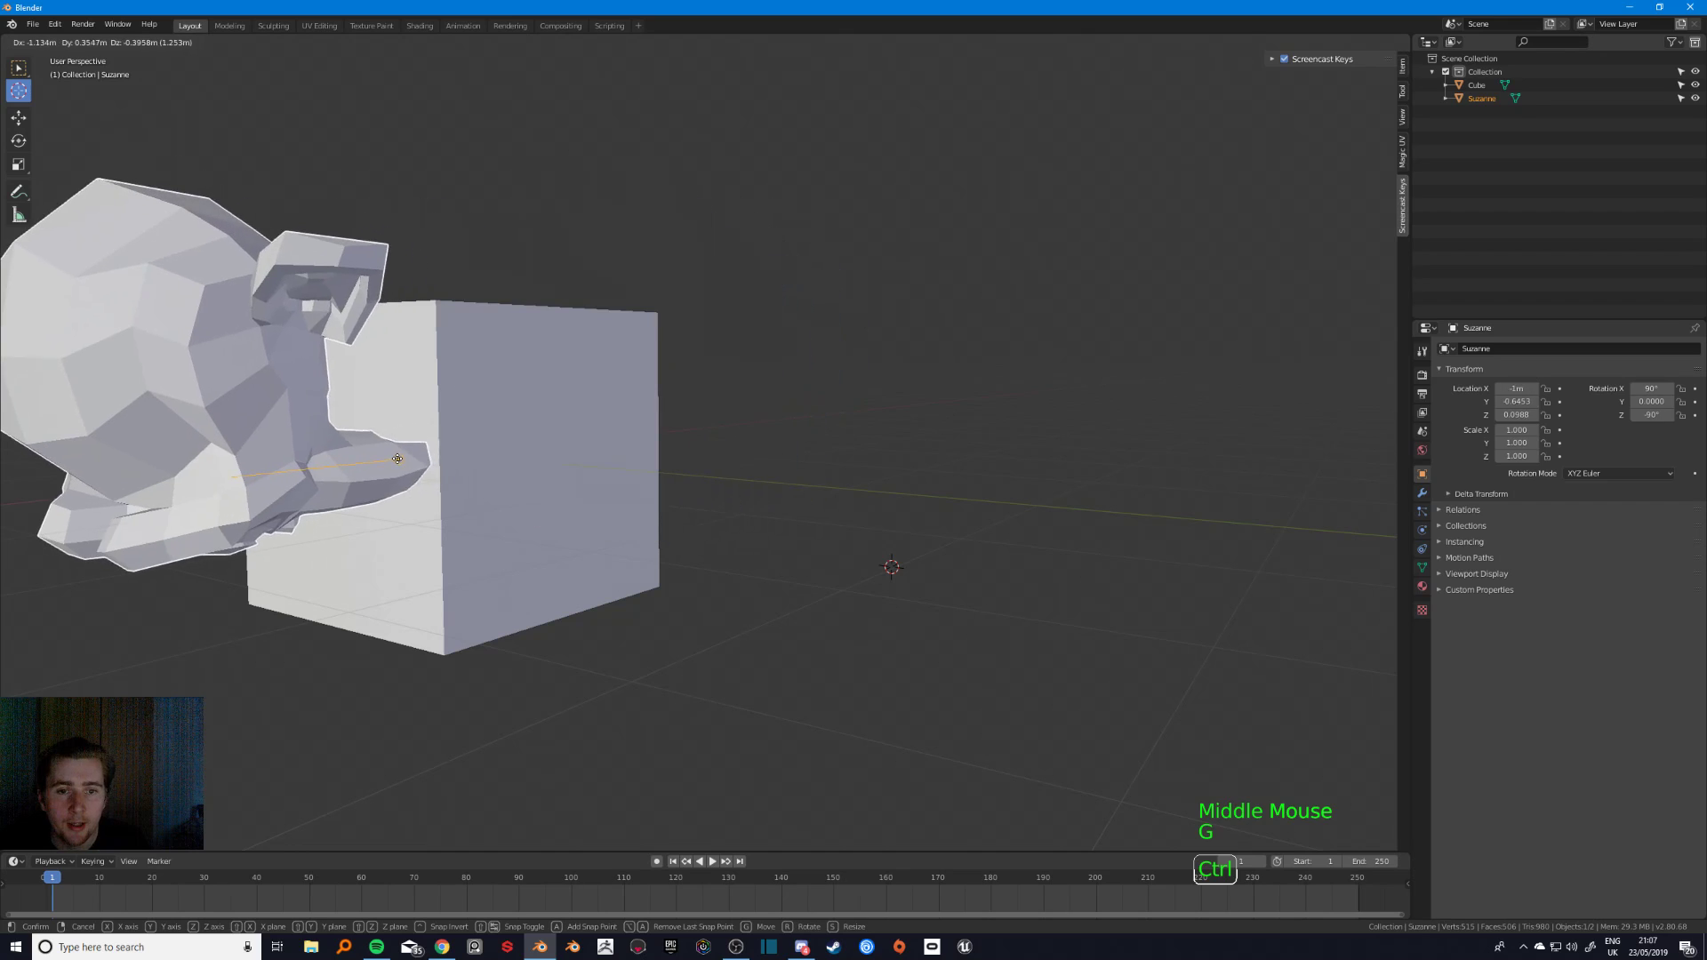
pyautogui.click(374, 463)
pyautogui.moveTo(373, 463); pyautogui.dragTo(732, 473, button='middle')
# - Snap the monkey head onto the cube's +Y side face and back onto its top face at about X -0.35 m, Y 0.45 m
pyautogui.press('g')
pyautogui.press('ctrl')
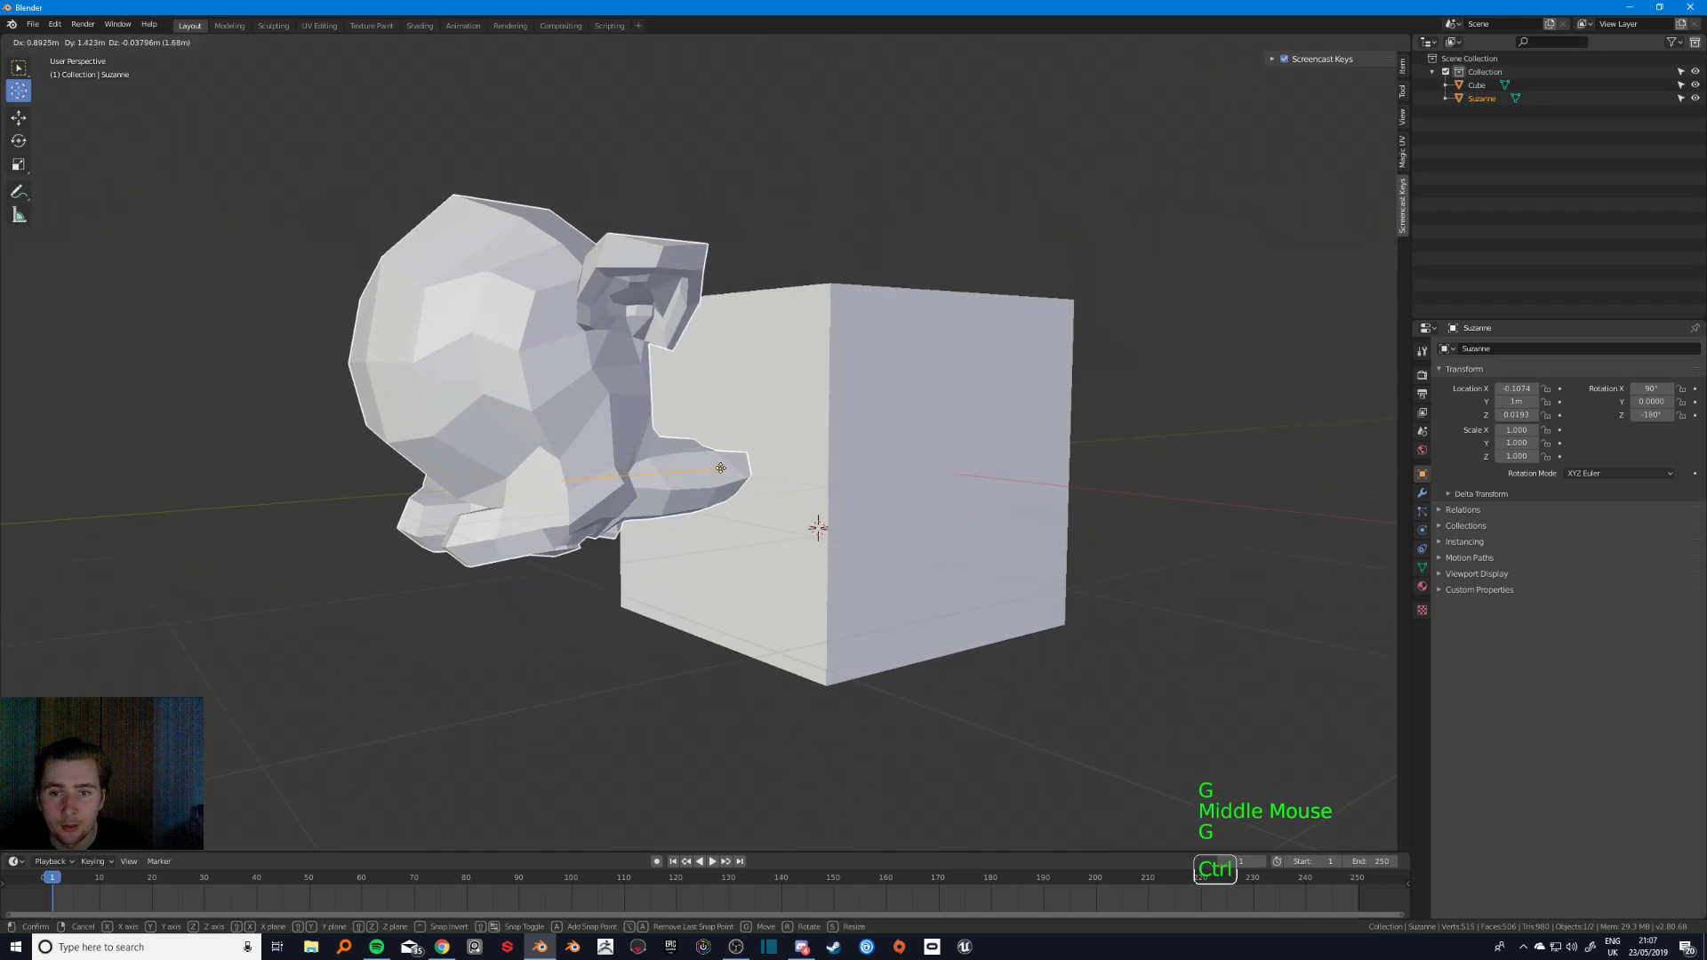
pyautogui.click(893, 420)
pyautogui.moveTo(893, 420); pyautogui.dragTo(765, 435, button='middle')
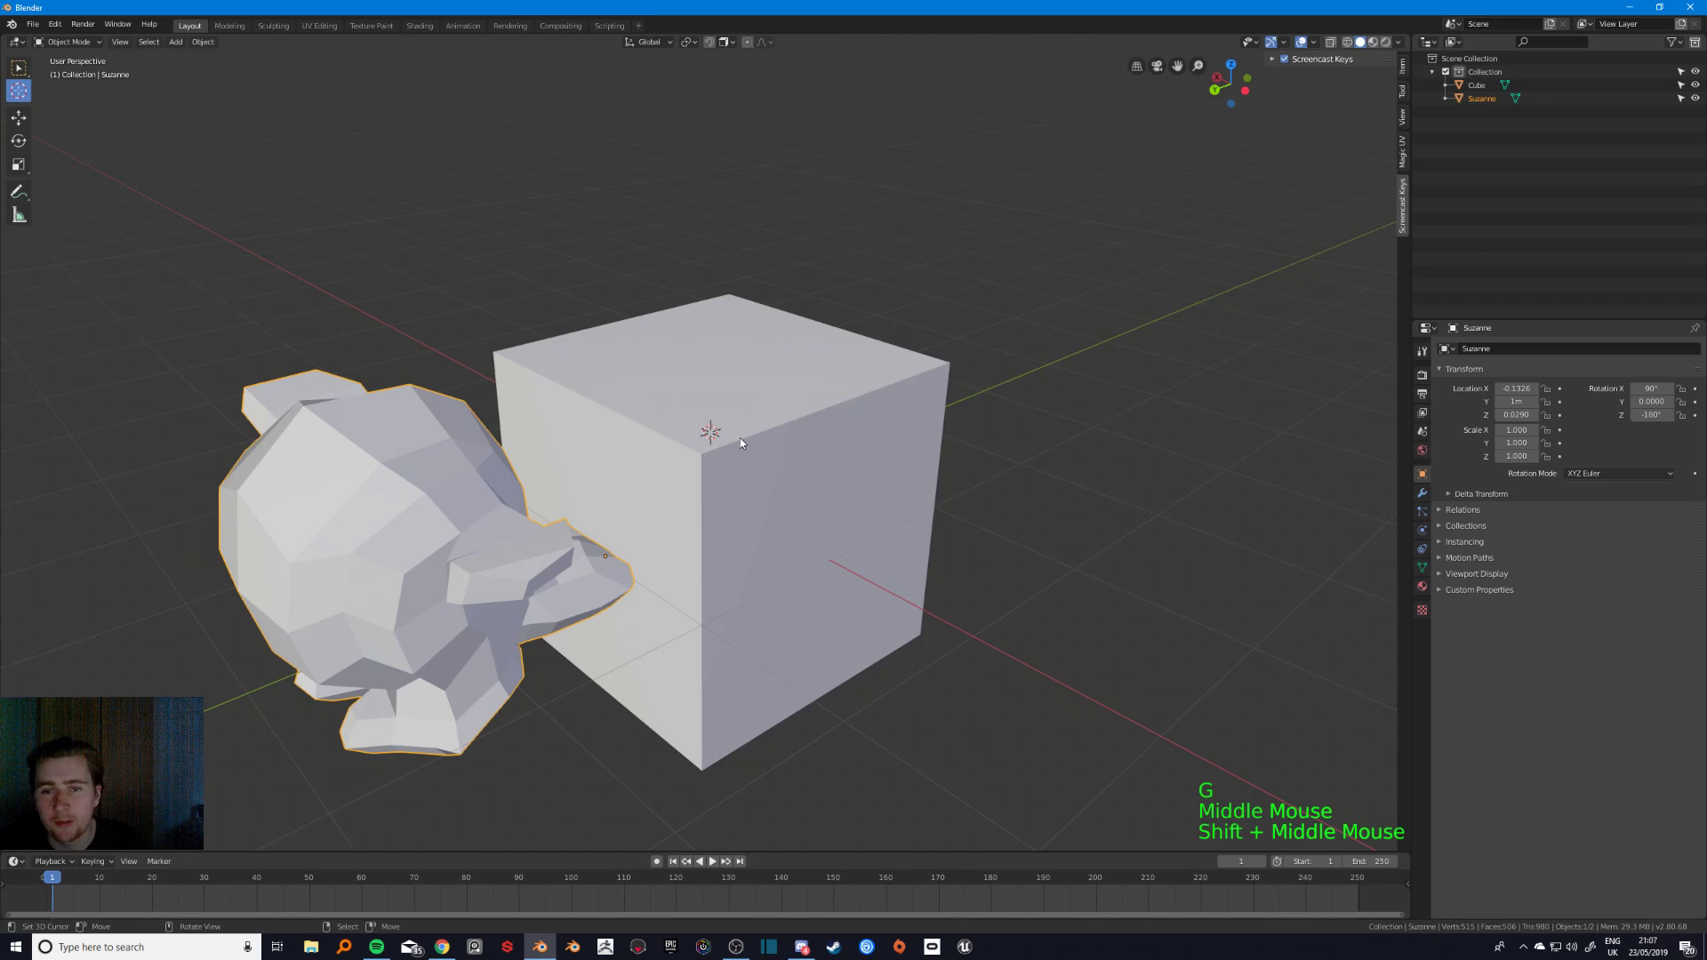
pyautogui.press('g')
pyautogui.press('ctrl')
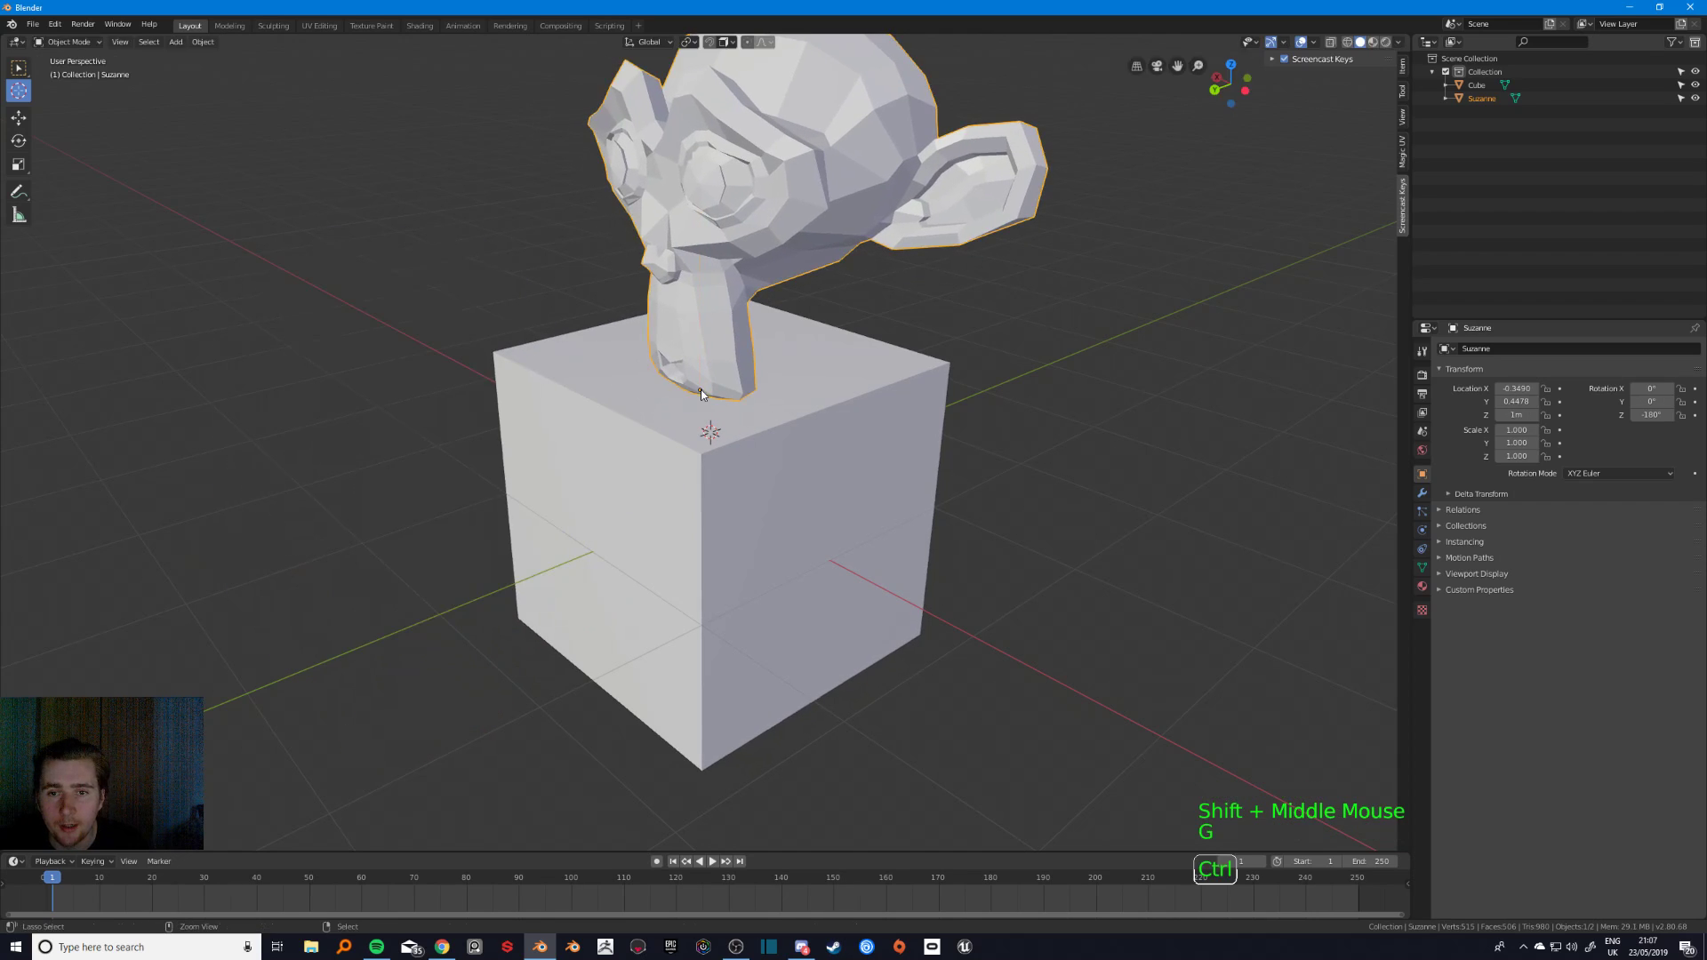
pyautogui.moveTo(700, 394); pyautogui.dragTo(643, 439, button='middle')
# - Delete the monkey head and add a Cylinder mesh at the 3D cursor
pyautogui.press('x')
pyautogui.click(626, 411)
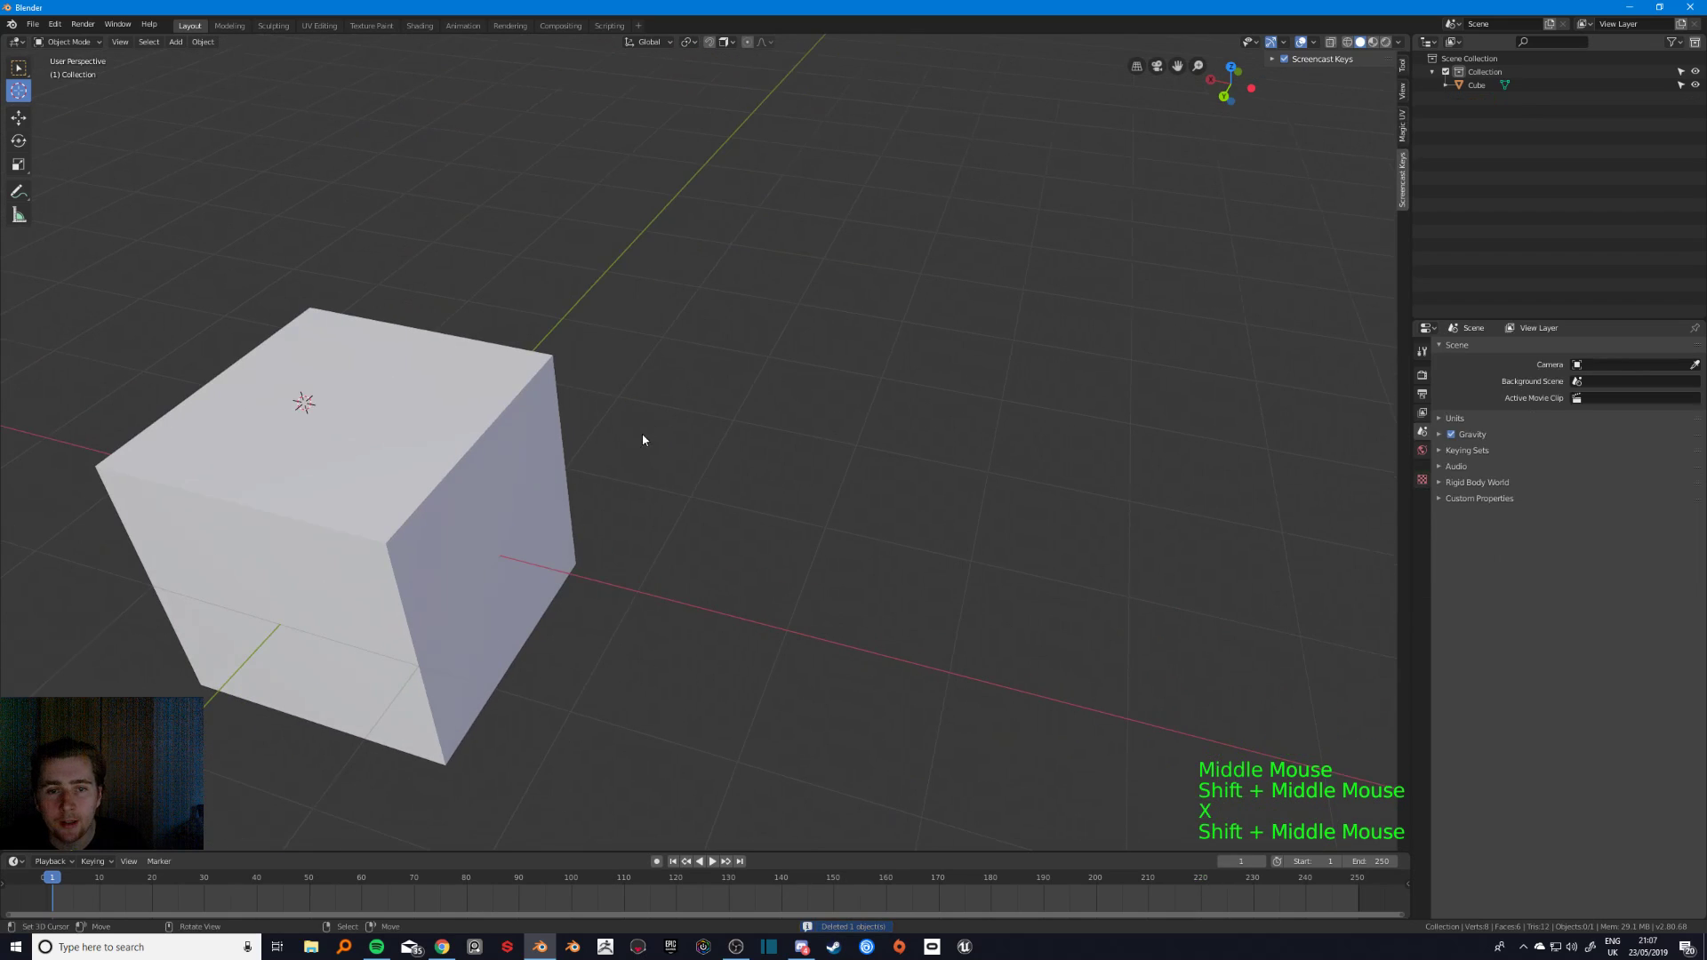
pyautogui.hotkey('shift', 'a')
pyautogui.moveTo(643, 439)
pyautogui.click(690, 494)
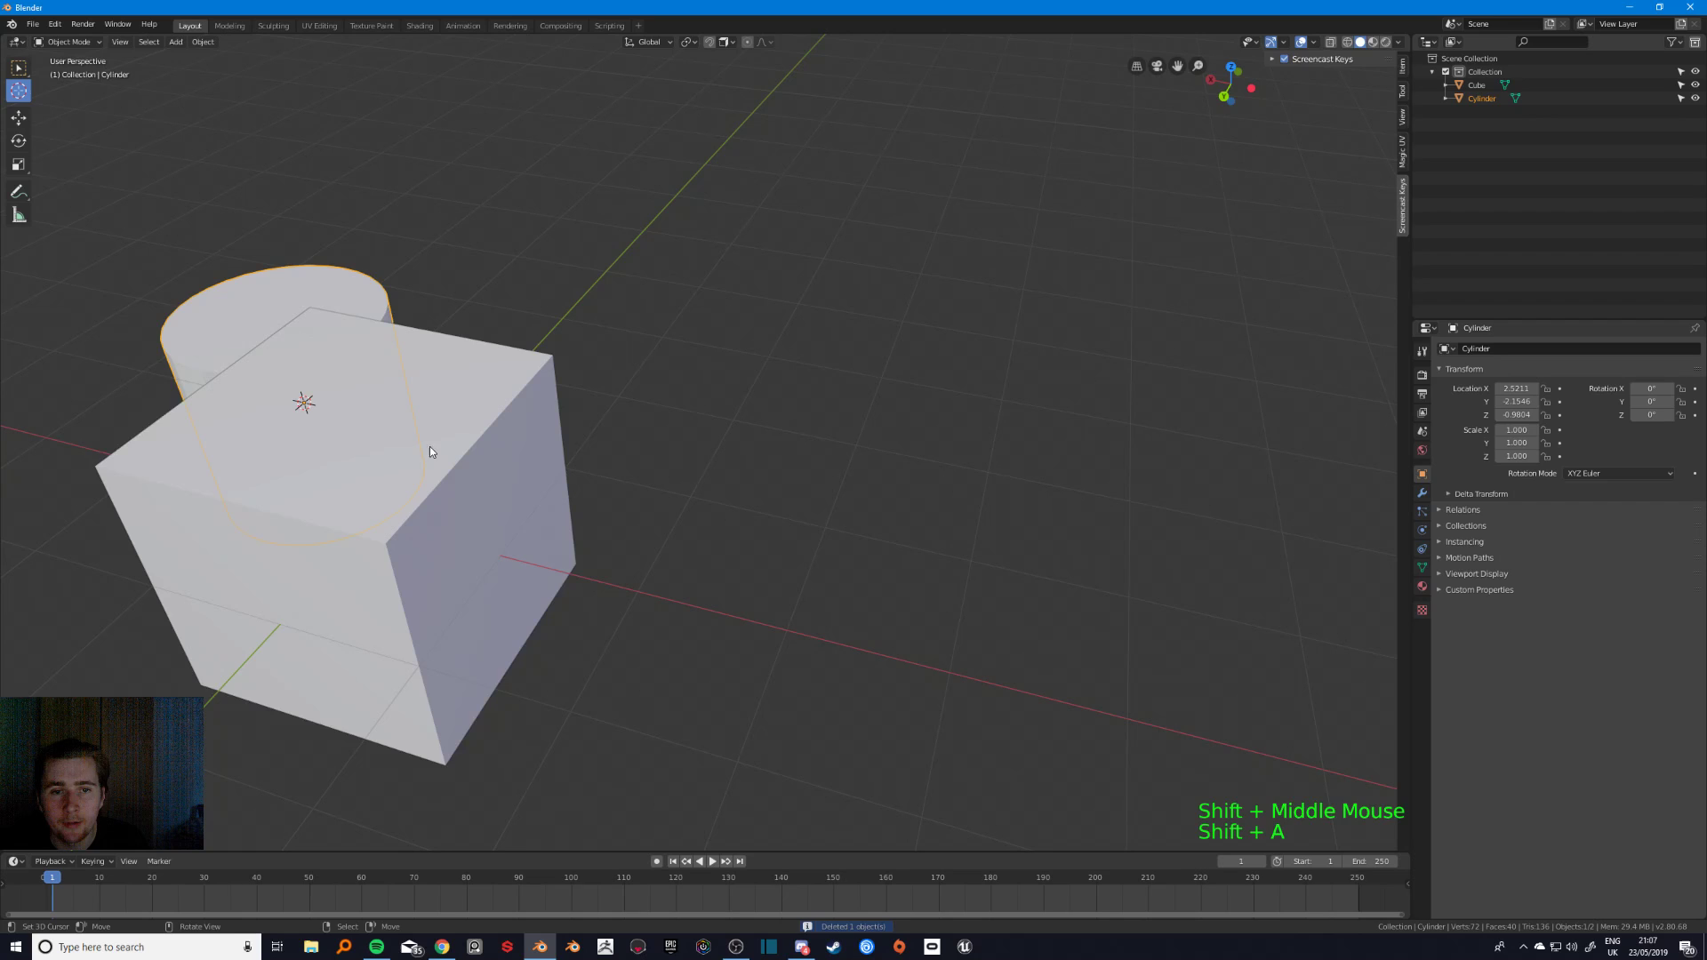
# - Raise the cylinder along the global Z axis to a Z location of about 1.52 m
pyautogui.press('f')
pyautogui.press('g')
pyautogui.press('z')
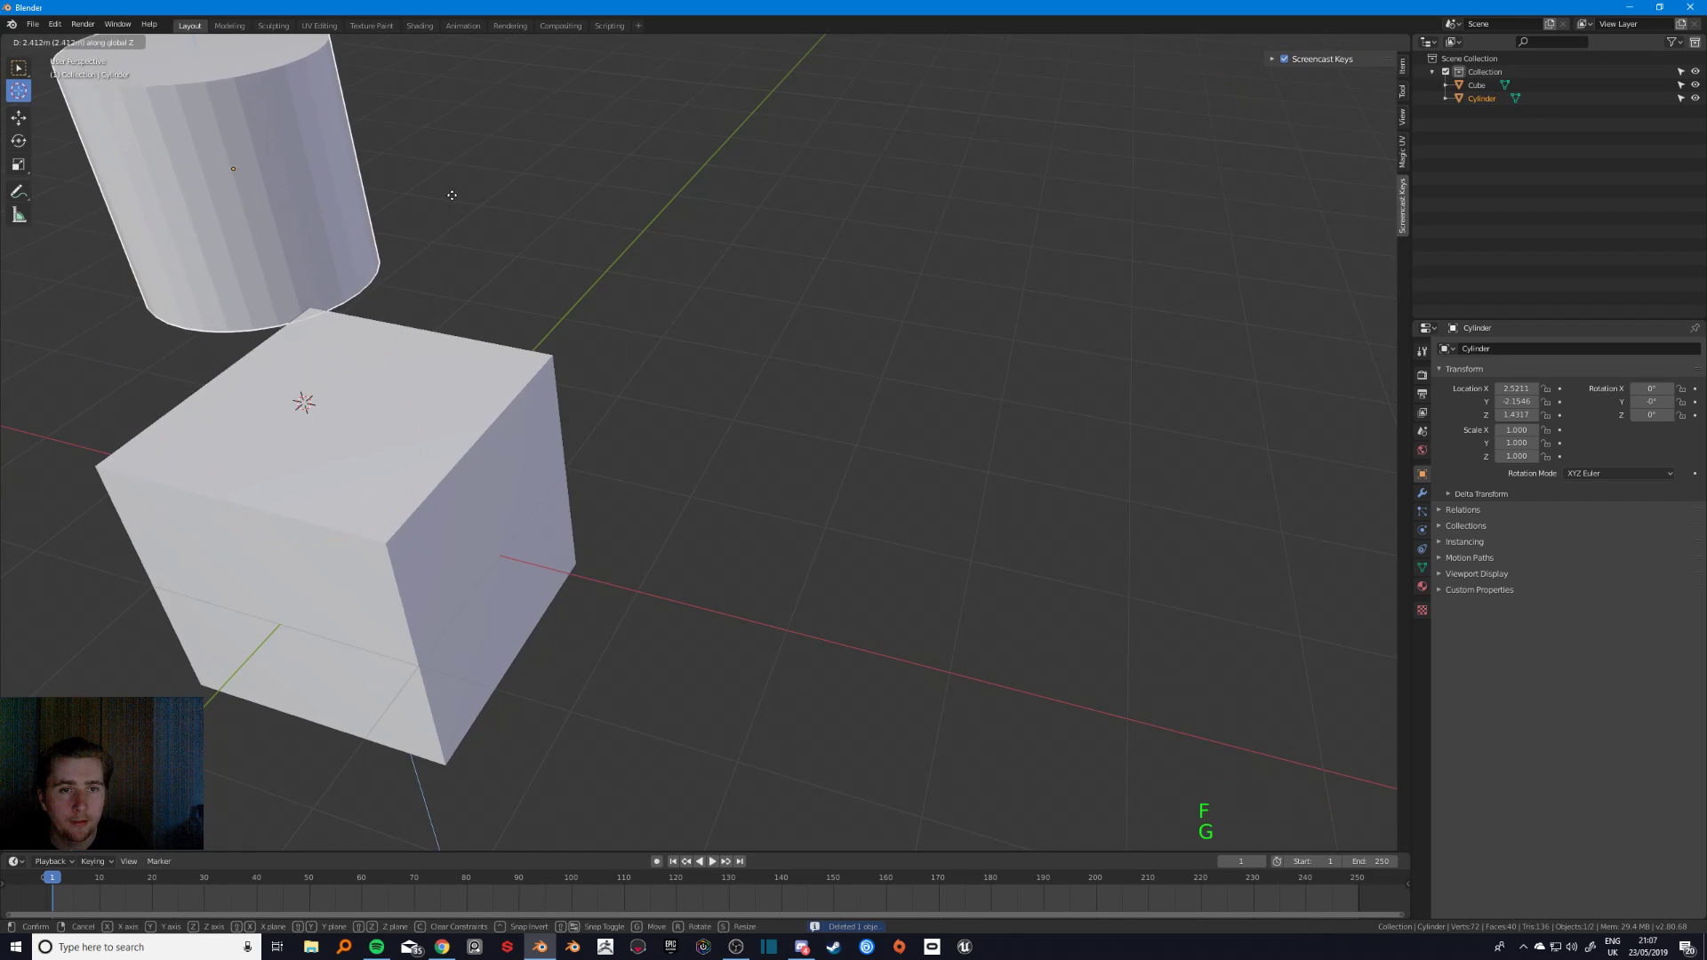
pyautogui.click(419, 190)
pyautogui.keyDown('shift'); pyautogui.scroll(-1, 508, 316); pyautogui.keyUp('shift')
pyautogui.keyDown('shift'); pyautogui.moveTo(419, 195); pyautogui.dragTo(694, 392, button='middle'); pyautogui.keyUp('shift')
pyautogui.scroll(-2, 508, 317)
pyautogui.keyDown('shift'); pyautogui.moveTo(693, 391); pyautogui.dragTo(765, 408, button='middle'); pyautogui.keyUp('shift')
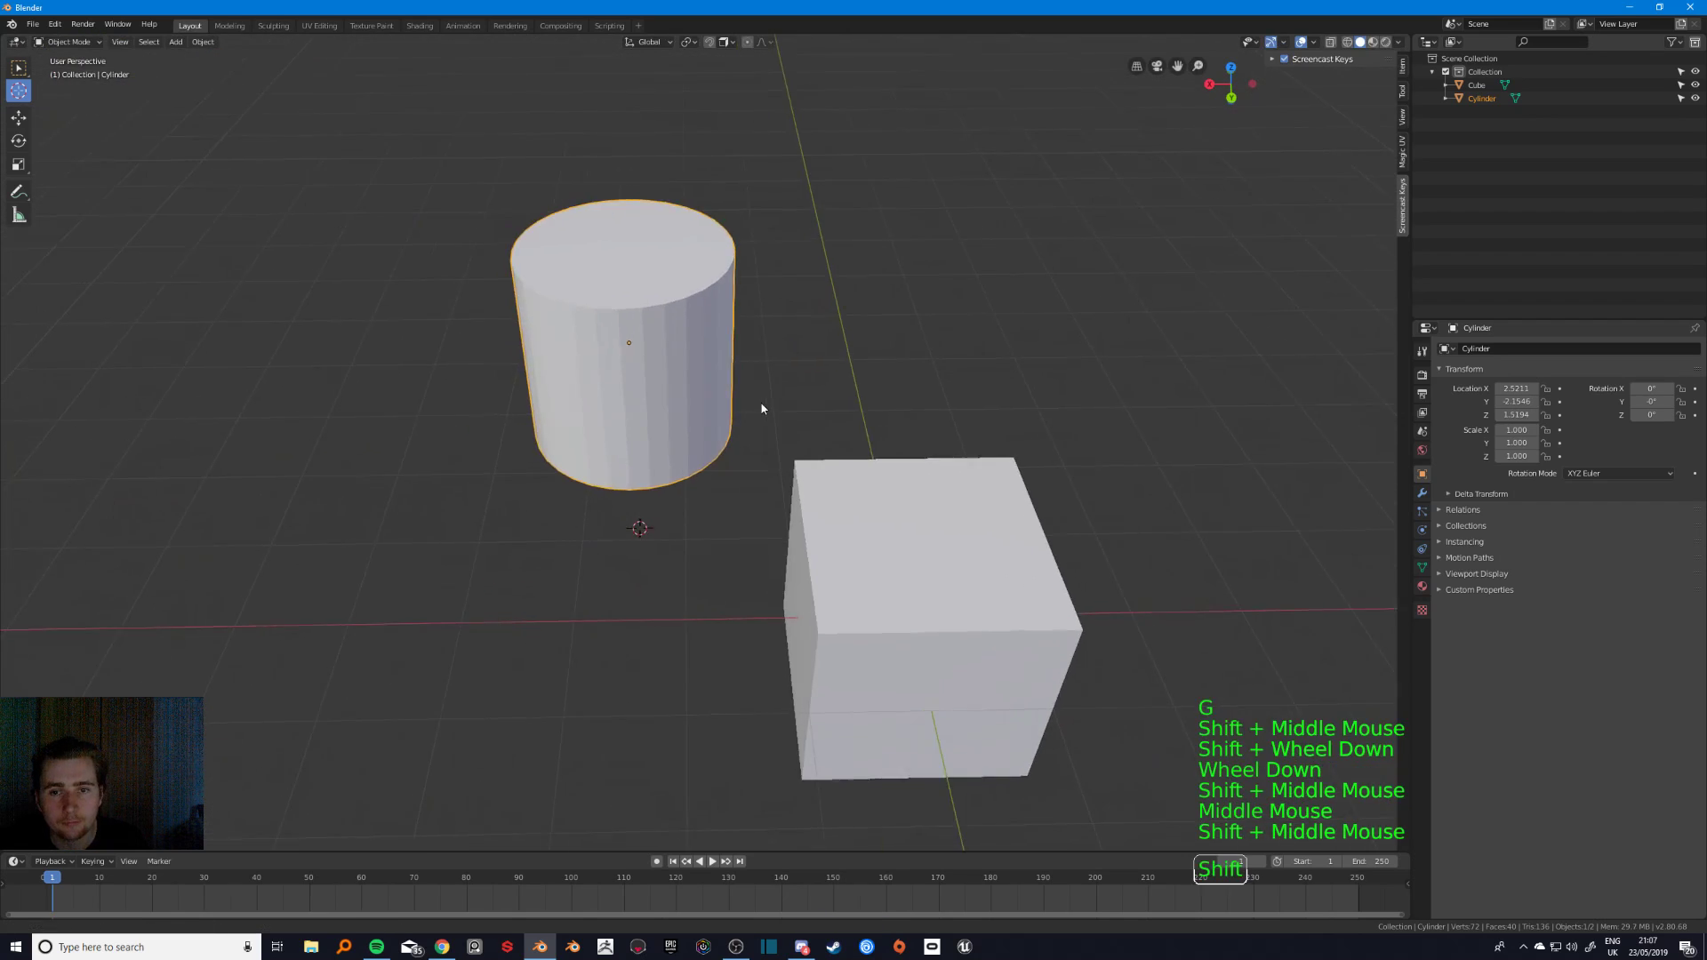
# - In Edit Mode, move the cylinder's bottom face up along global Z to just above the object's origin
pyautogui.press('Tab')
pyautogui.moveTo(656, 509); pyautogui.dragTo(640, 418, button='middle')
pyautogui.rightClick(640, 418)
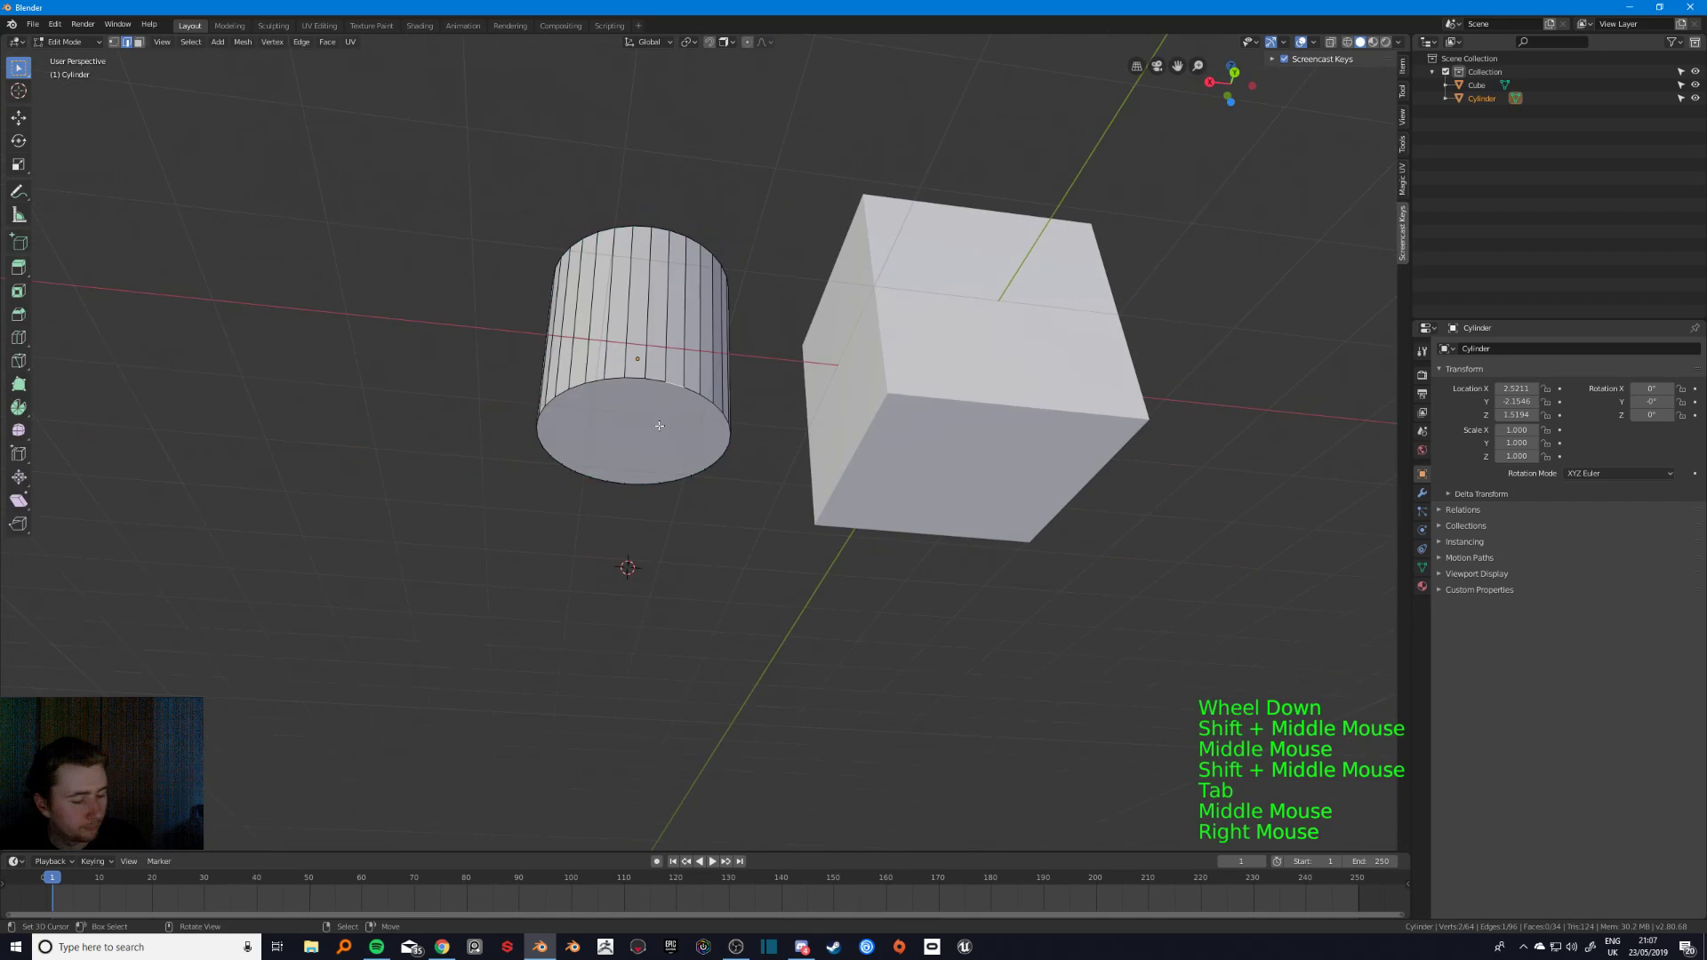
pyautogui.press('3')
pyautogui.rightClick(646, 427)
pyautogui.press('g')
pyautogui.press('z')
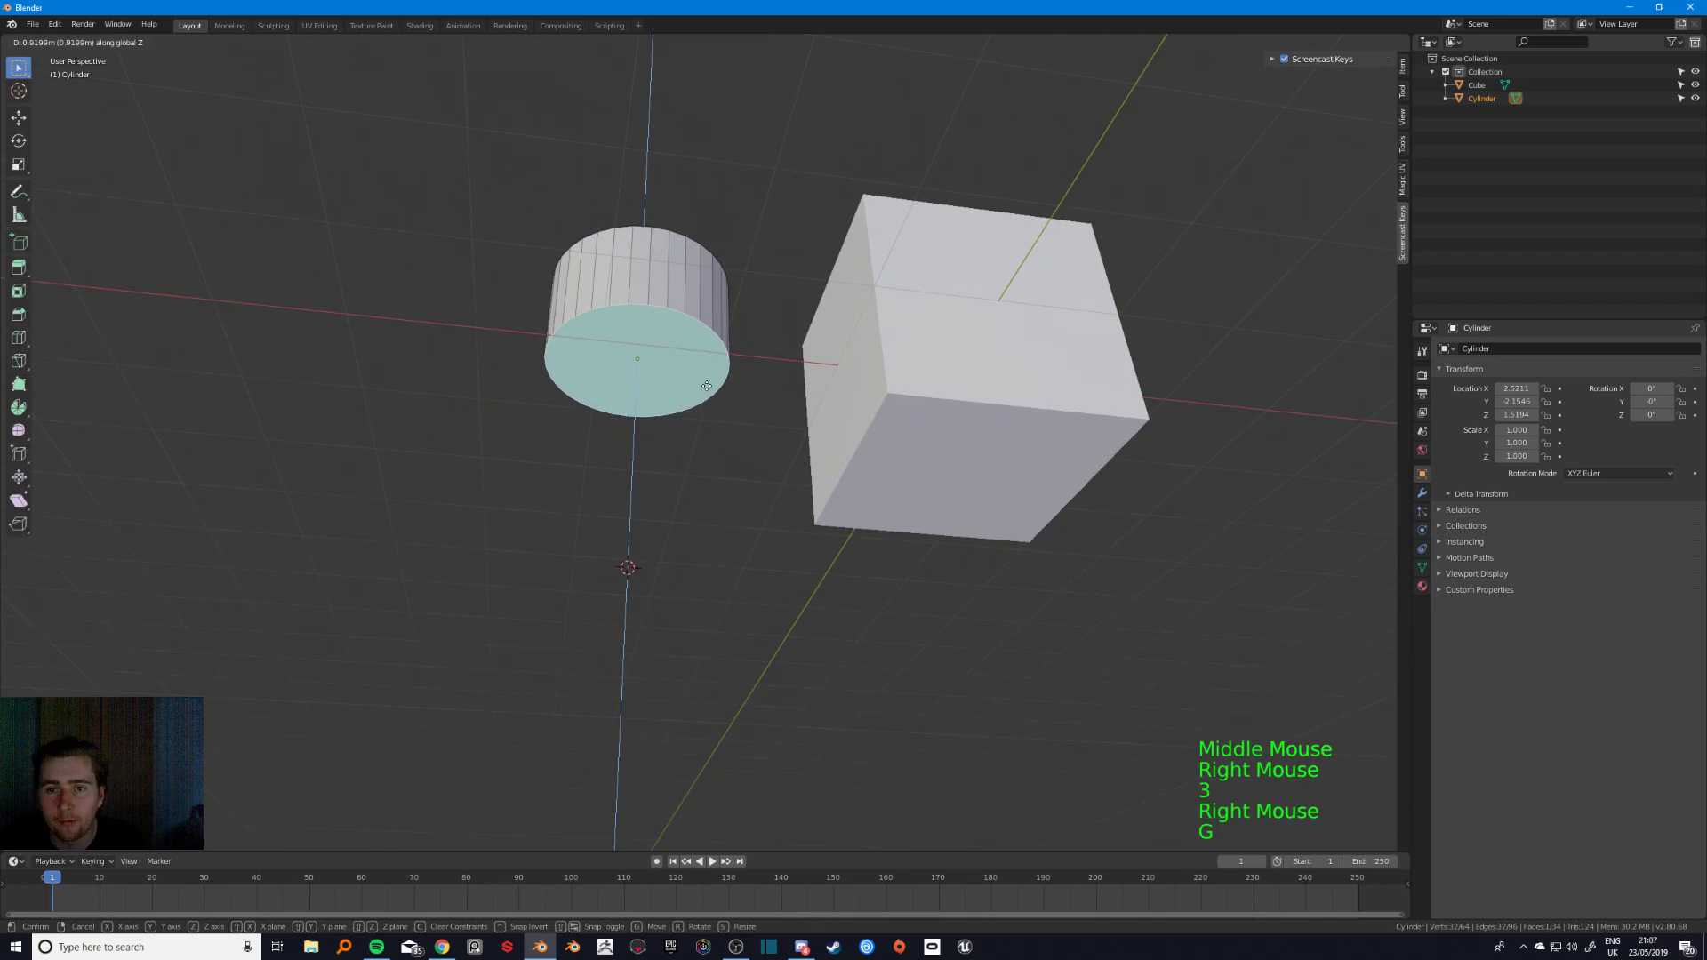
pyautogui.click(709, 340)
pyautogui.moveTo(709, 334); pyautogui.dragTo(713, 409, button='middle')
pyautogui.press('z')
pyautogui.click(706, 406)
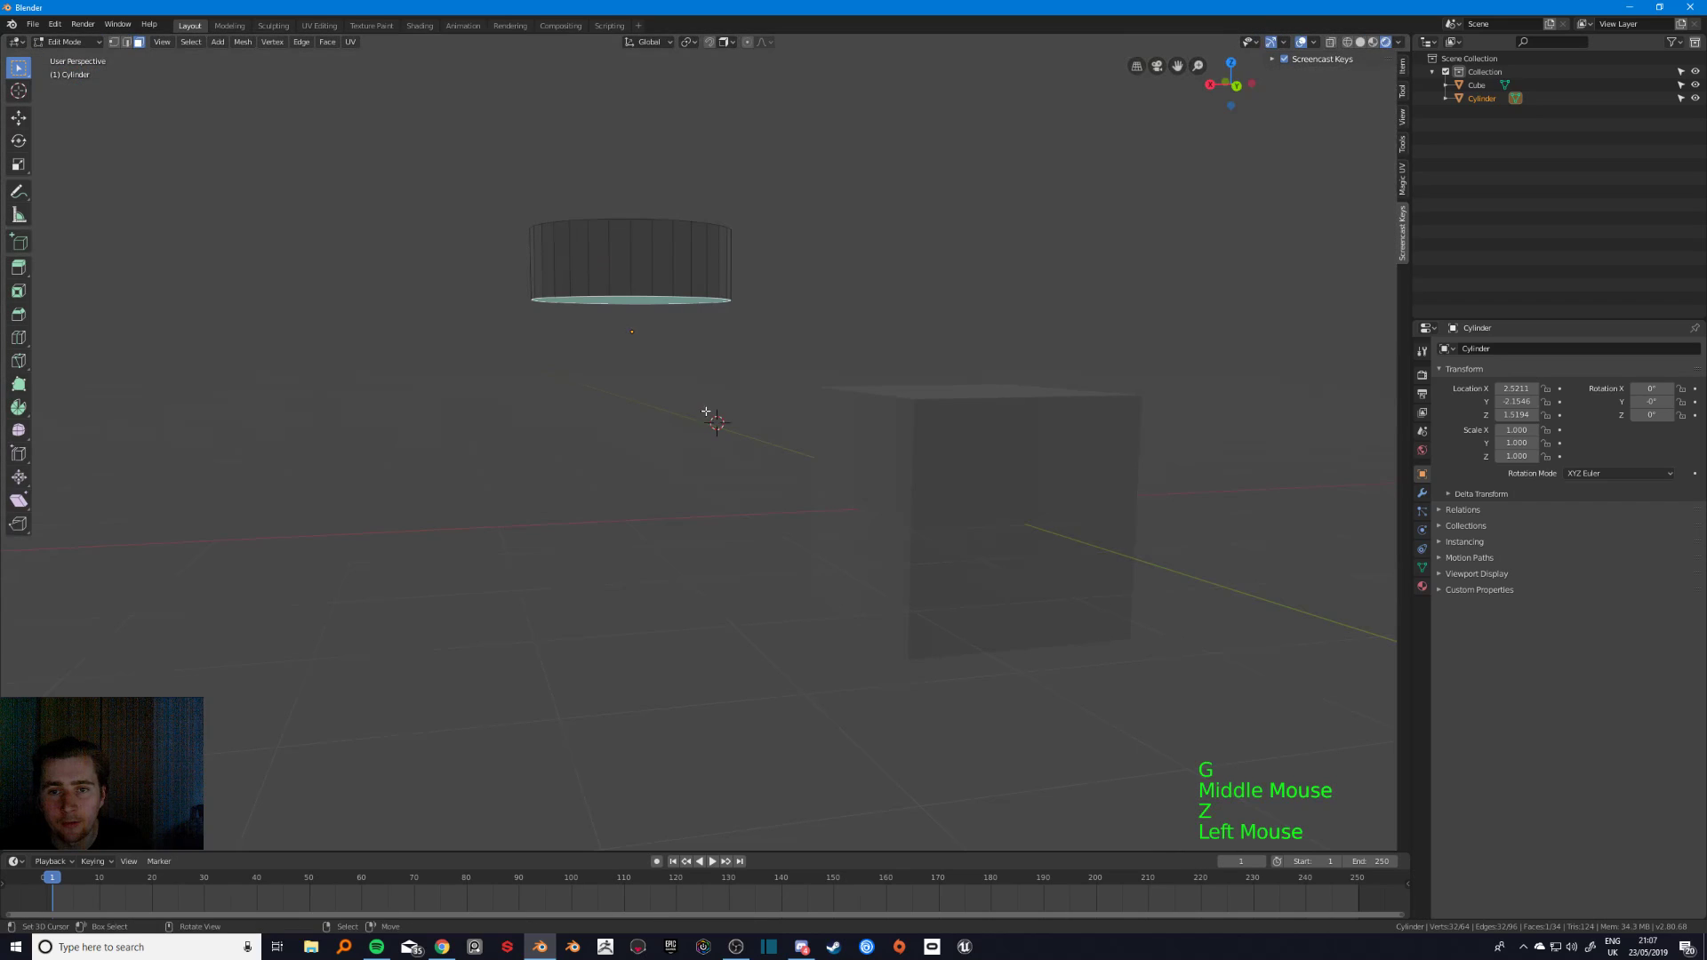
pyautogui.press('z')
# - Delete the shortened cylinder's bottom face to leave its underside open
pyautogui.press('x')
pyautogui.click(658, 411)
pyautogui.keyDown('shift'); pyautogui.moveTo(658, 411); pyautogui.dragTo(640, 396, button='middle'); pyautogui.keyUp('shift')
# - Extrude the cylinder's open bottom edge loop and scale it outward into a wide, flat hat brim
pyautogui.press('2')
pyautogui.keyDown('alt'); pyautogui.keyDown('super'); pyautogui.rightClick(611, 370); pyautogui.keyUp('super'); pyautogui.keyUp('alt')
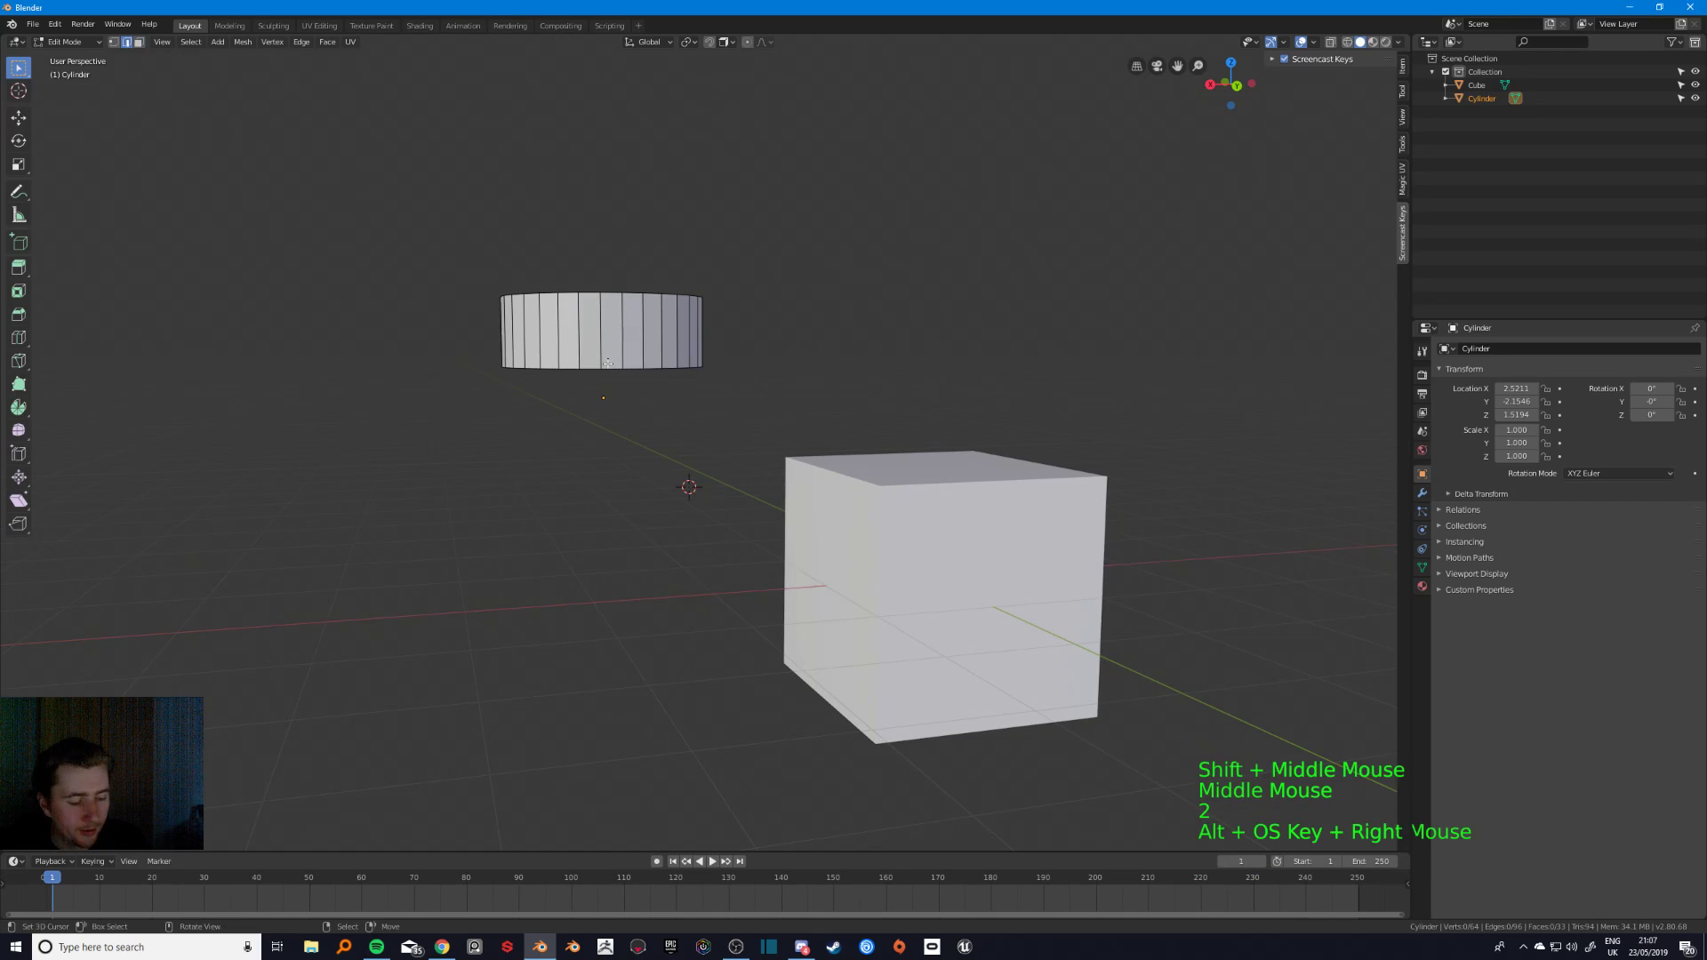
pyautogui.keyDown('alt'); pyautogui.rightClick(608, 366); pyautogui.keyUp('alt')
pyautogui.keyDown('alt'); pyautogui.rightClick(608, 366); pyautogui.keyUp('alt')
pyautogui.keyDown('alt'); pyautogui.middleClick(613, 372); pyautogui.keyUp('alt')
pyautogui.moveTo(614, 371); pyautogui.dragTo(661, 428, button='middle')
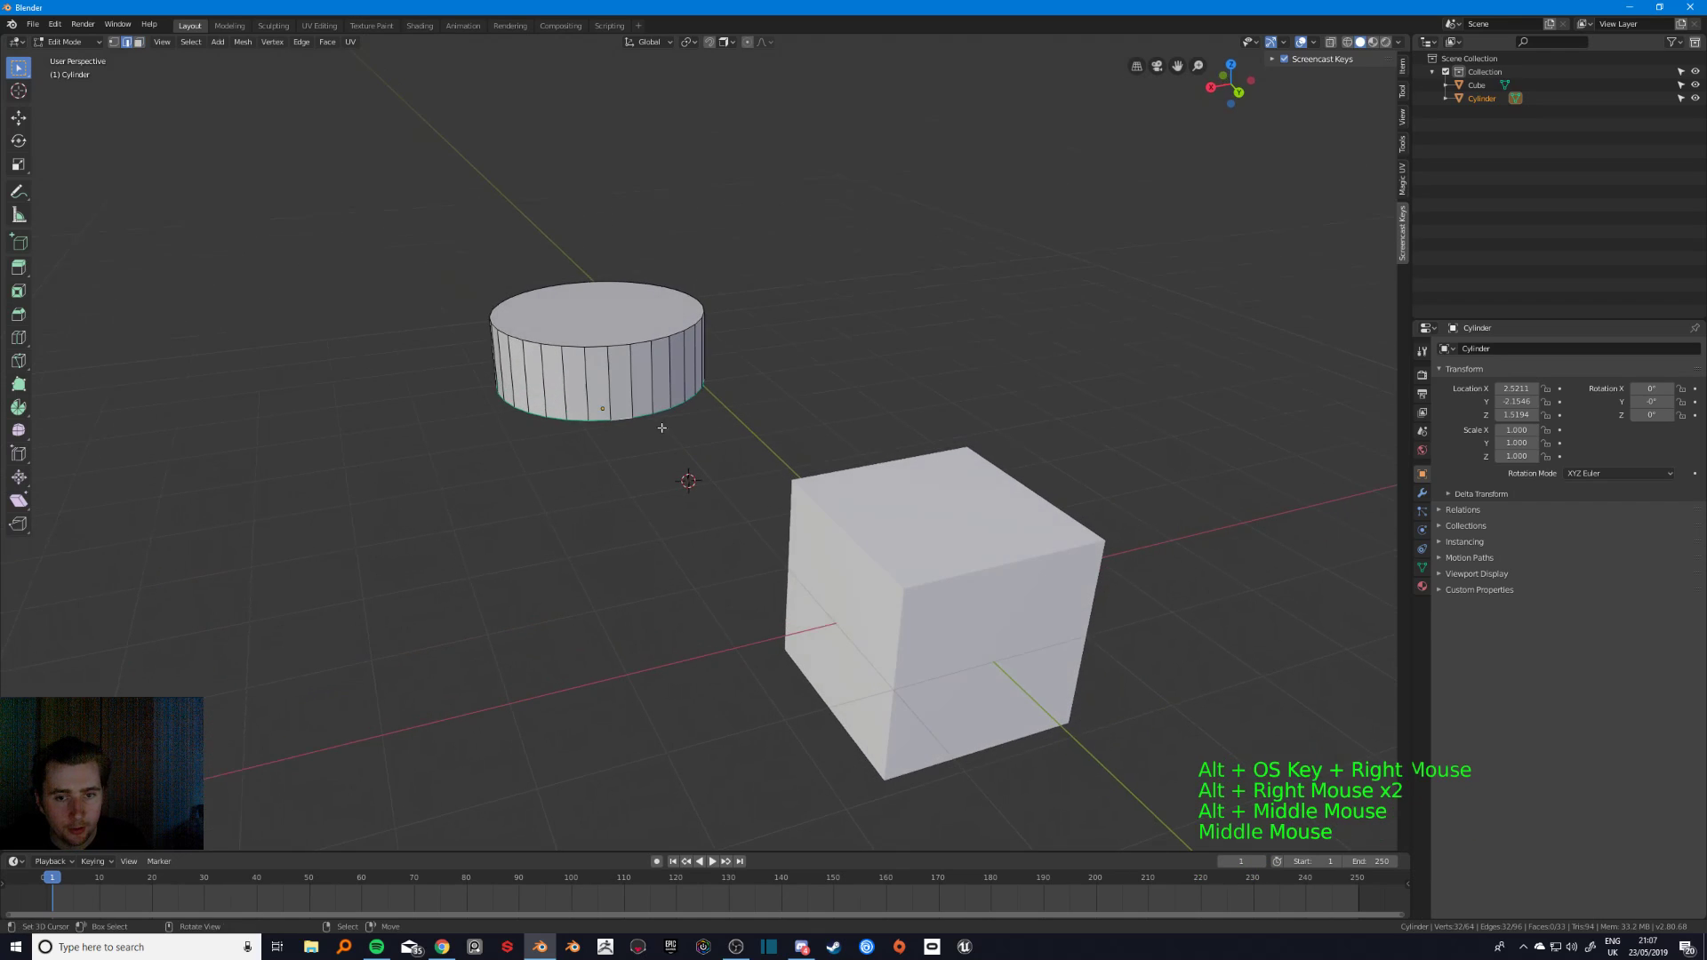
pyautogui.press('e')
pyautogui.hotkey('alt', 's')
pyautogui.press('Escape')
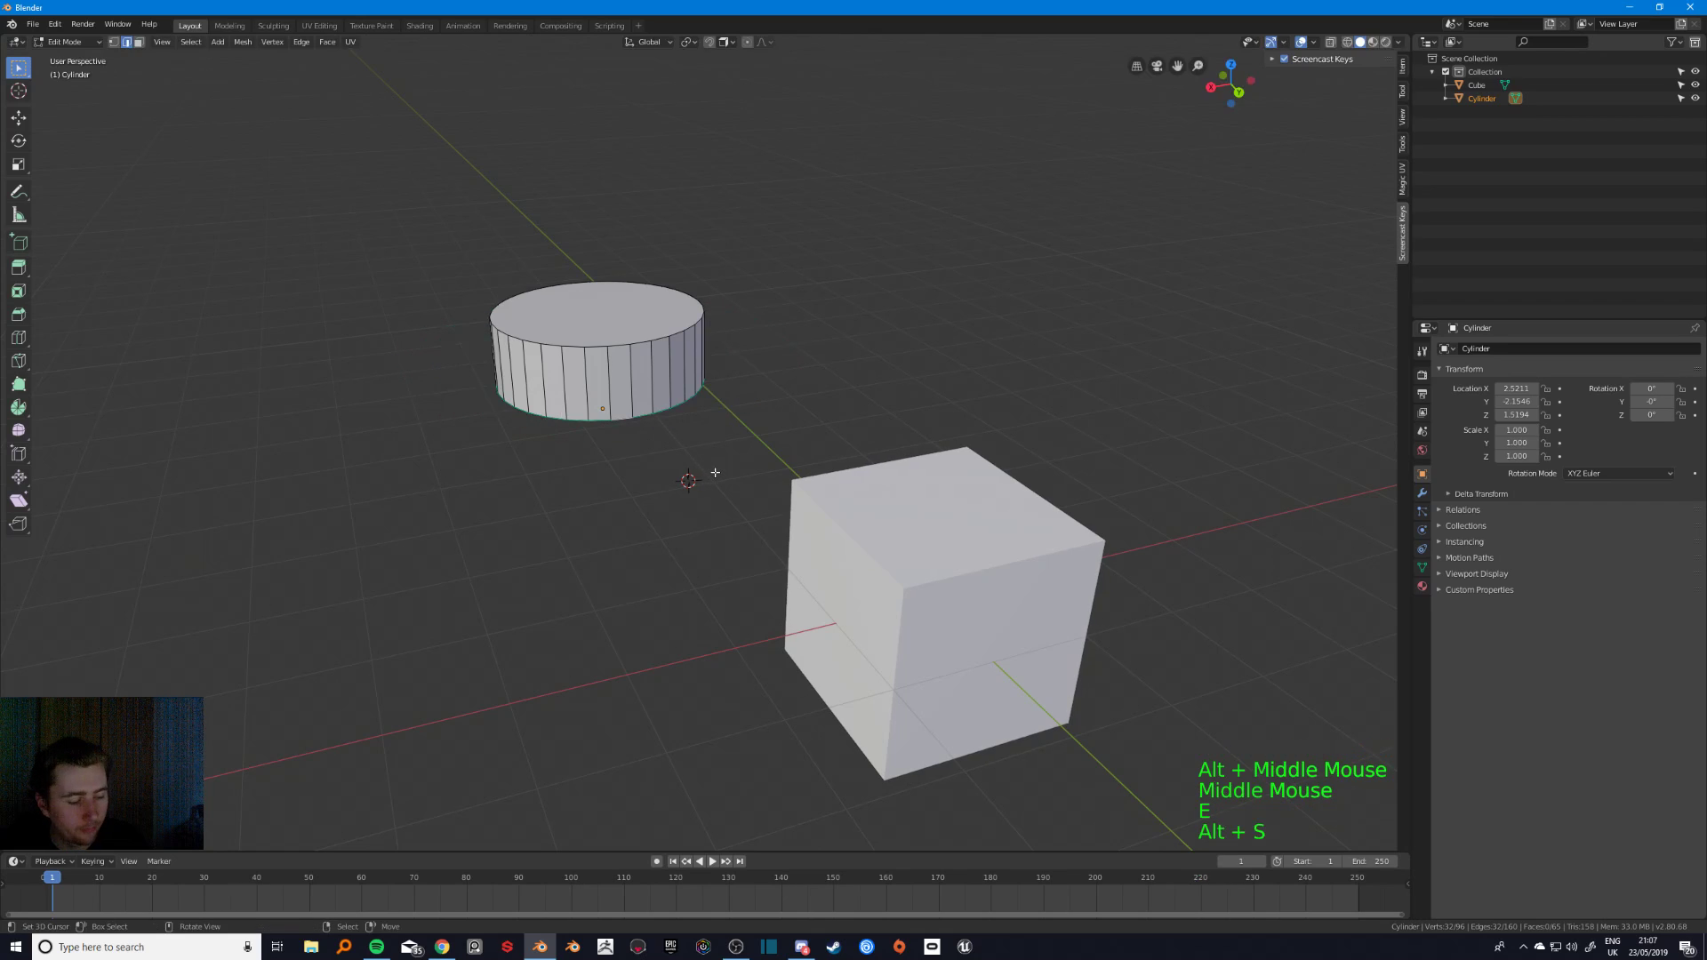
pyautogui.press('s')
pyautogui.click(872, 530)
# - Add a loop cut around the middle of the hat's flat brim
pyautogui.press('a')
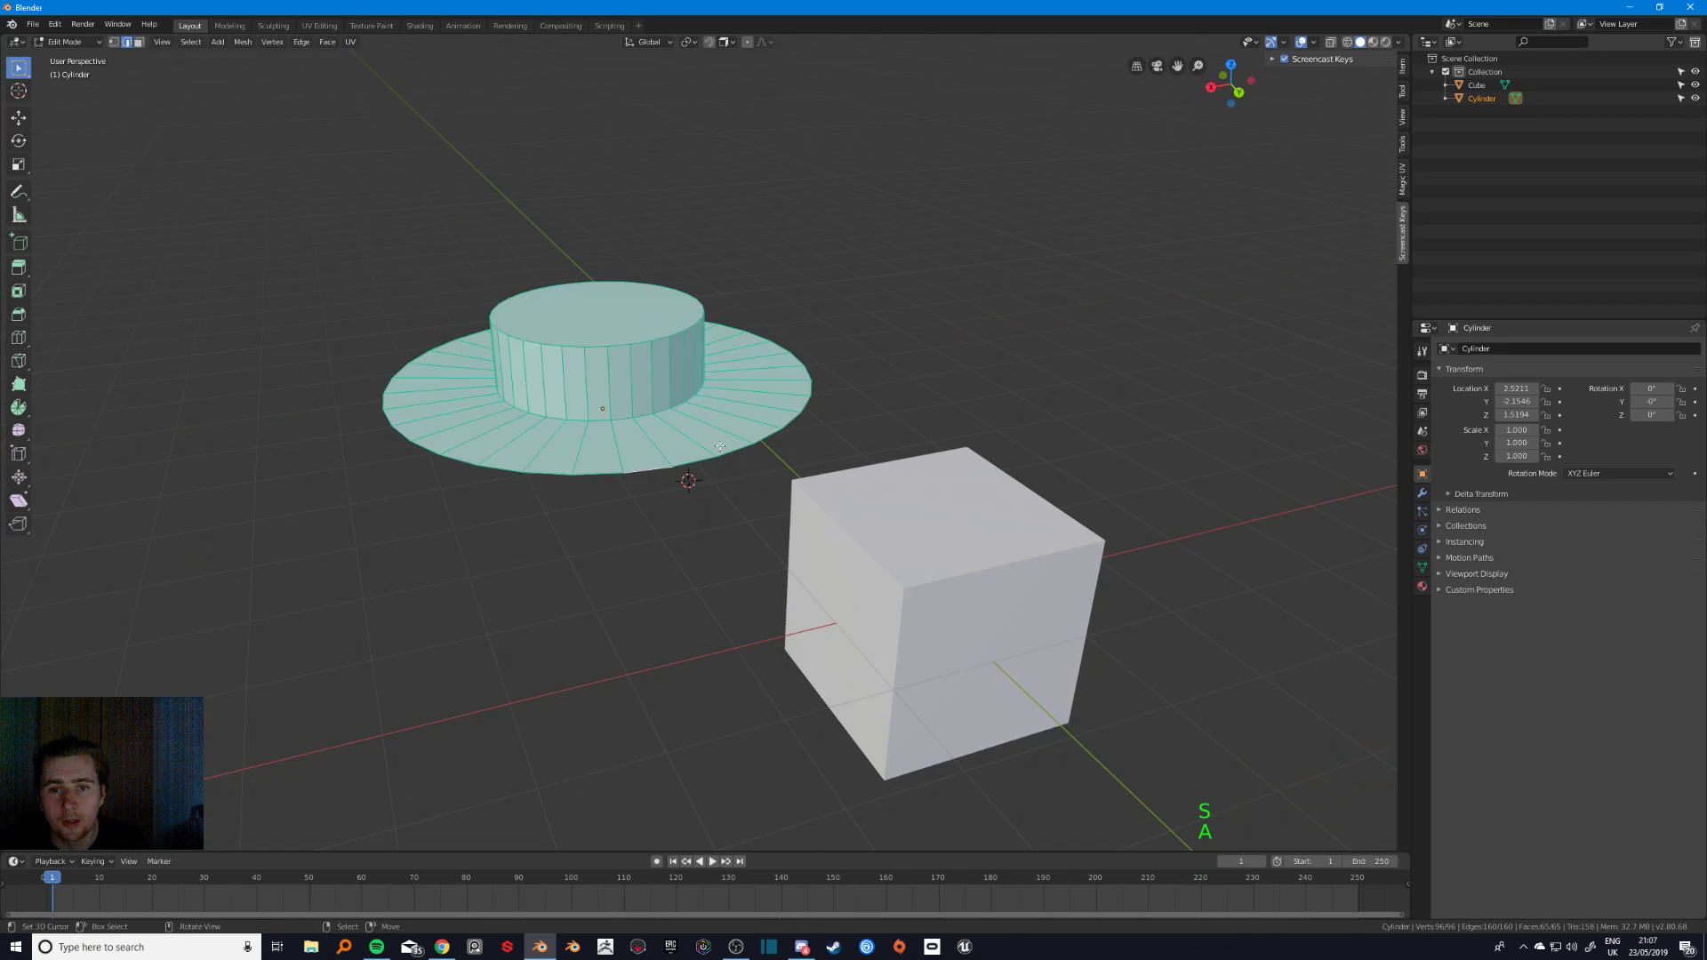
pyautogui.press('a')
pyautogui.press('a')
pyautogui.hotkey('ctrl', 'e')
pyautogui.hotkey('ctrl', 'e')
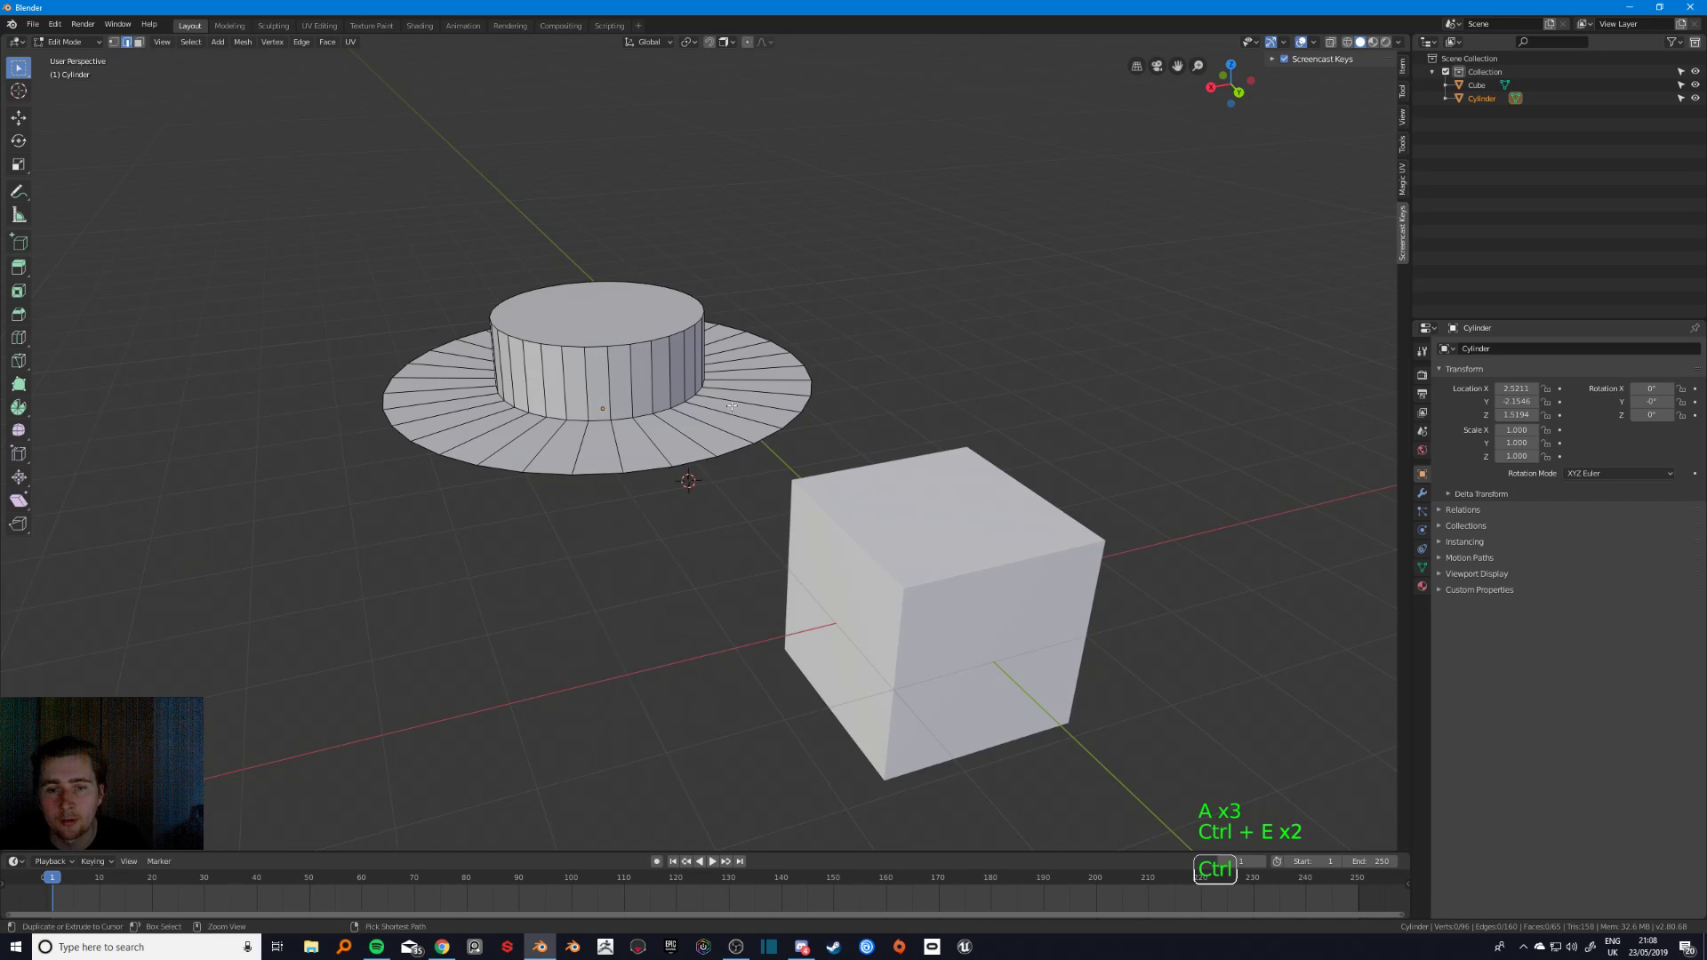
pyautogui.hotkey('ctrl', 'r')
pyautogui.click(729, 410)
pyautogui.press('a')
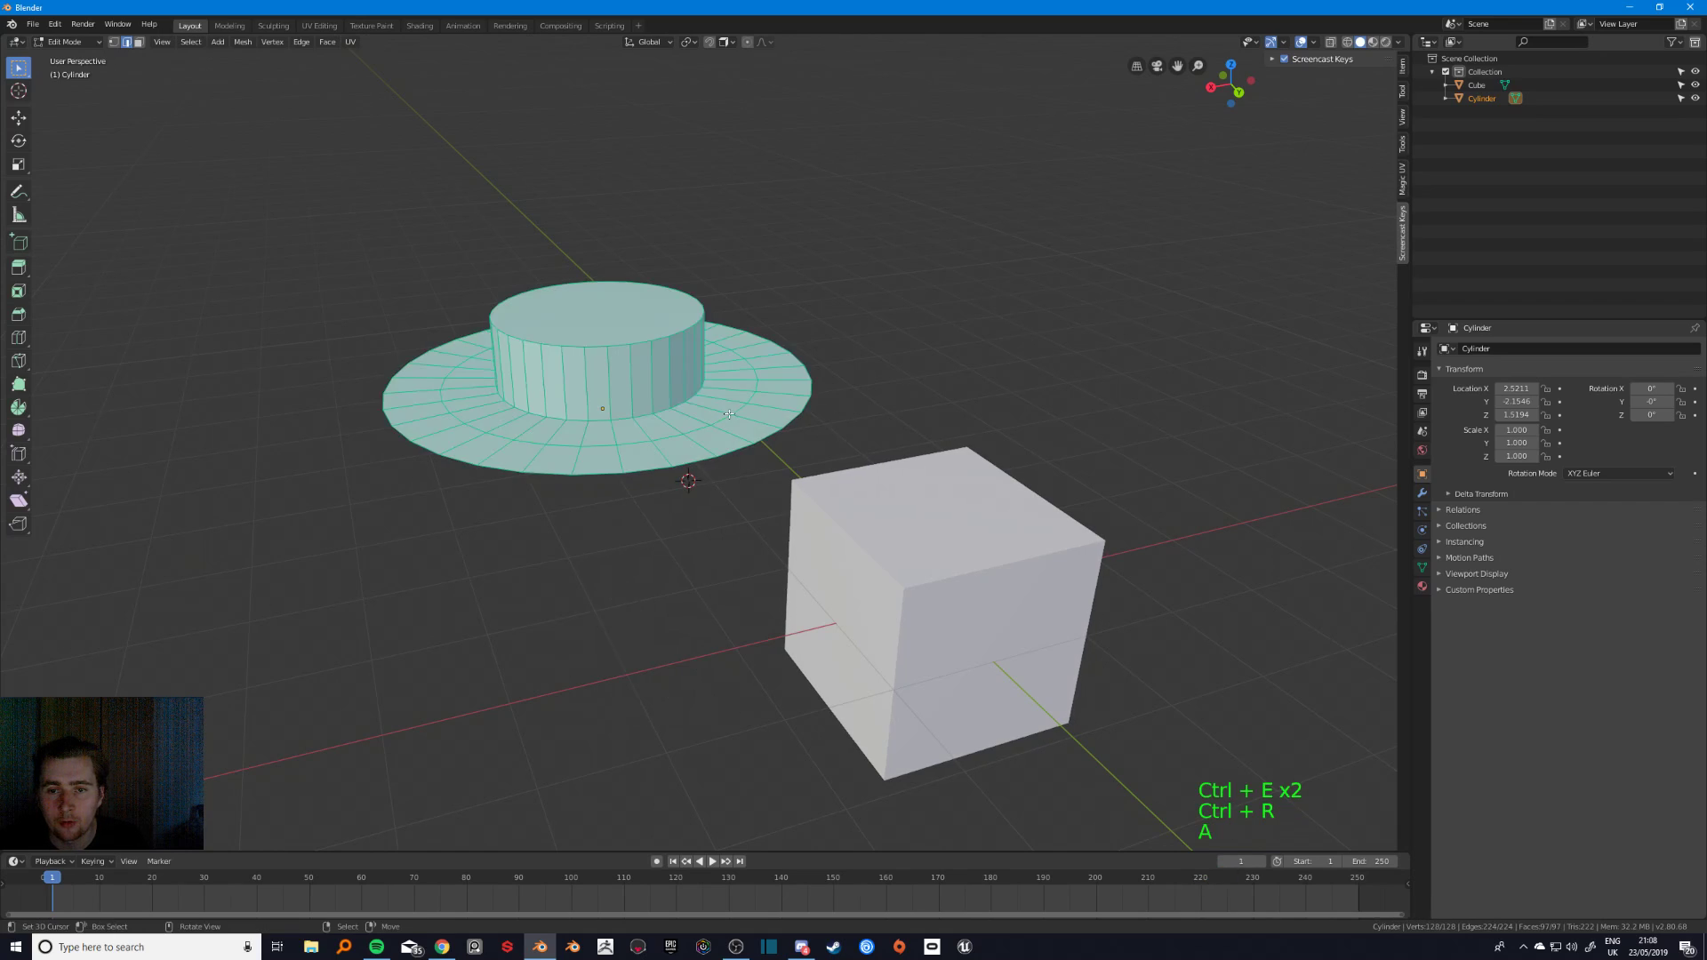
pyautogui.press('a')
pyautogui.press('a')
# - Bevel the edge loop where the hat's crown meets the brim
pyautogui.keyDown('alt'); pyautogui.click(641, 415); pyautogui.keyUp('alt')
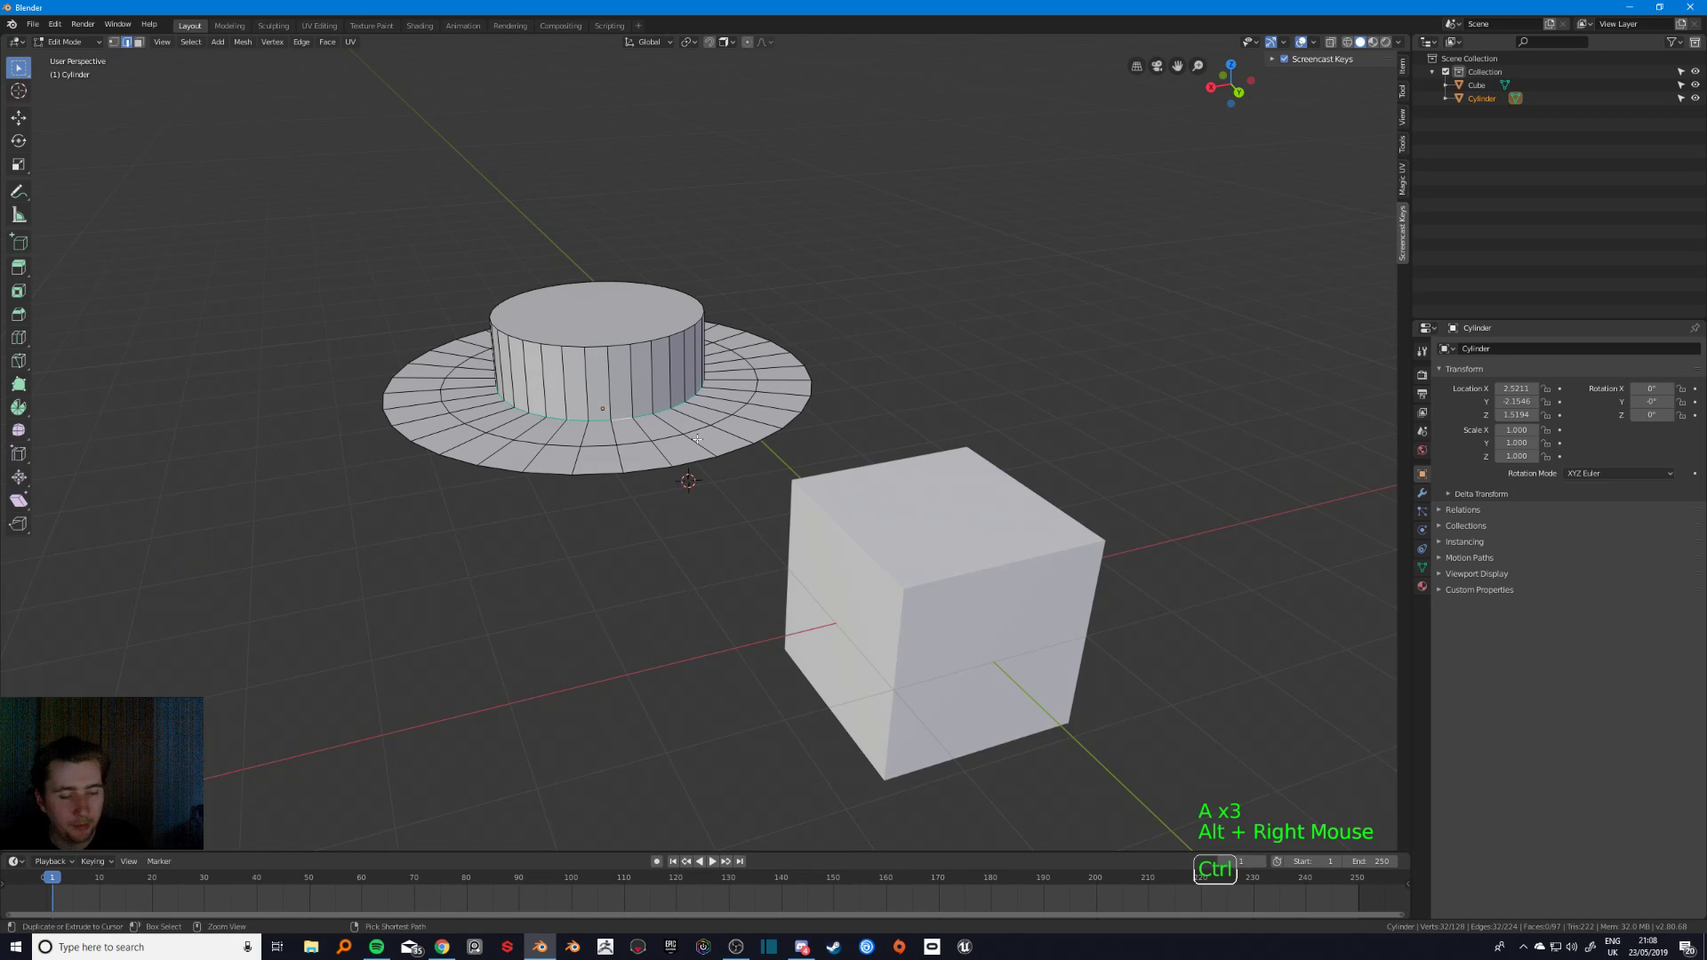
pyautogui.hotkey('ctrl', 'b')
pyautogui.click(724, 451)
pyautogui.press('a')
pyautogui.press('a')
pyautogui.press('a')
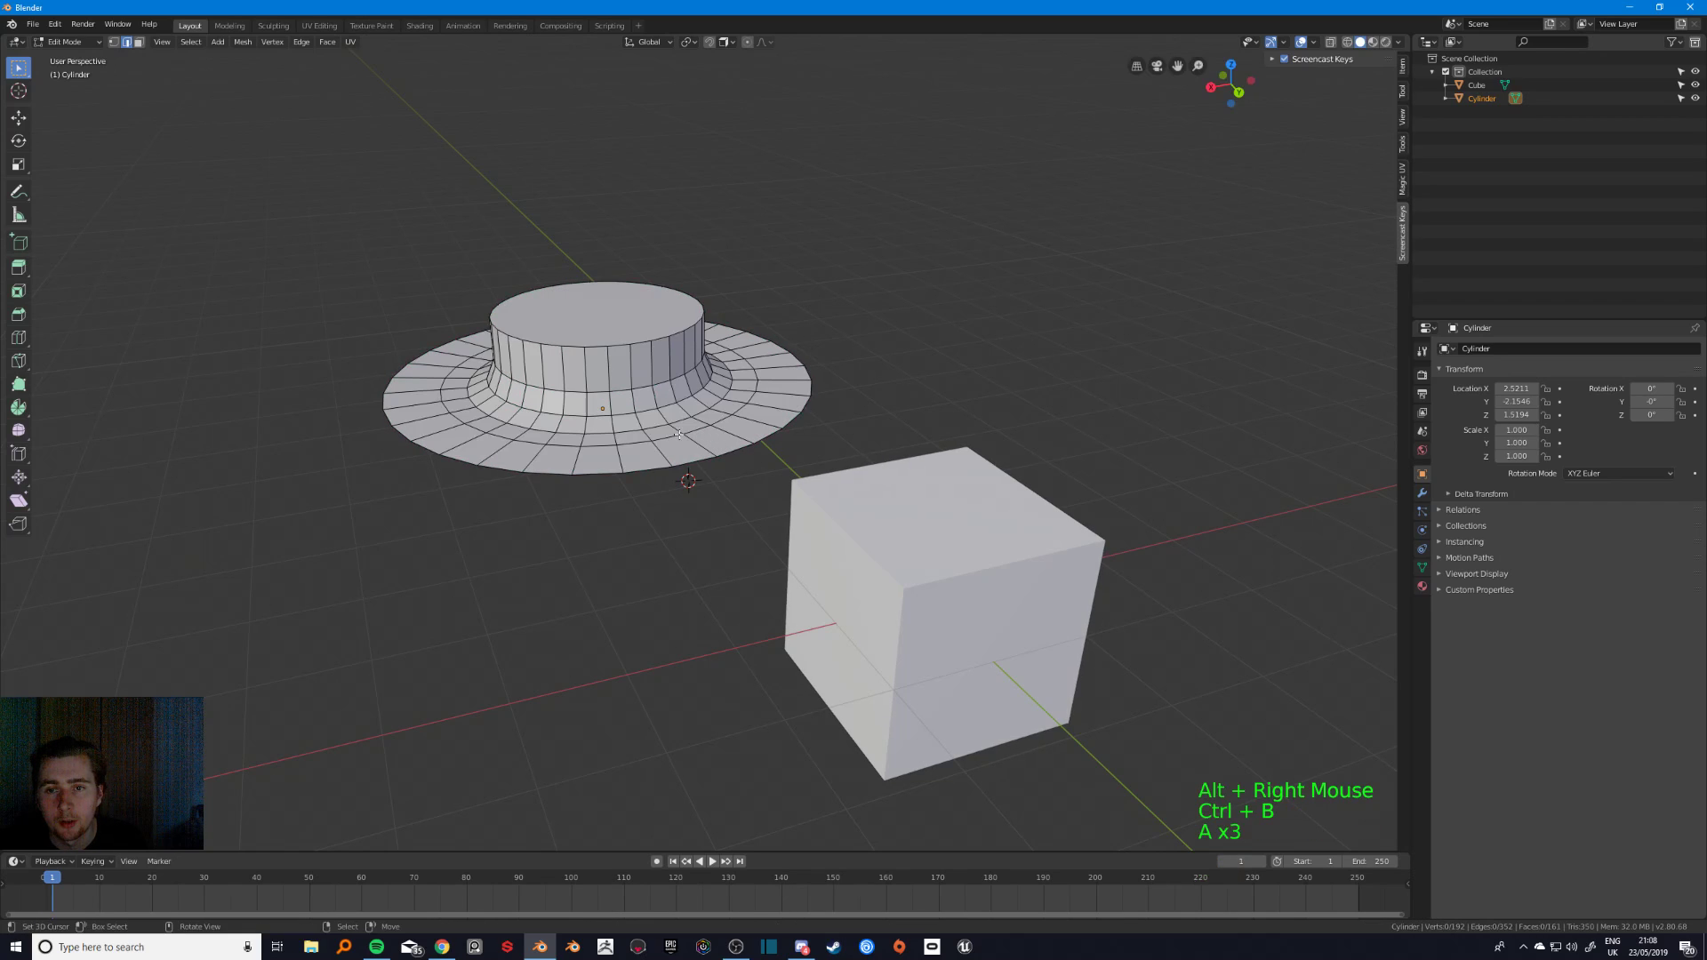
# - Bevel the edge loop around the top of the hat's crown to round it off
pyautogui.press('Tab')
pyautogui.scroll(-2, 676, 434)
pyautogui.moveTo(675, 434); pyautogui.dragTo(640, 480, button='middle')
pyautogui.moveTo(640, 480); pyautogui.dragTo(592, 365, button='middle')
pyautogui.press('Tab')
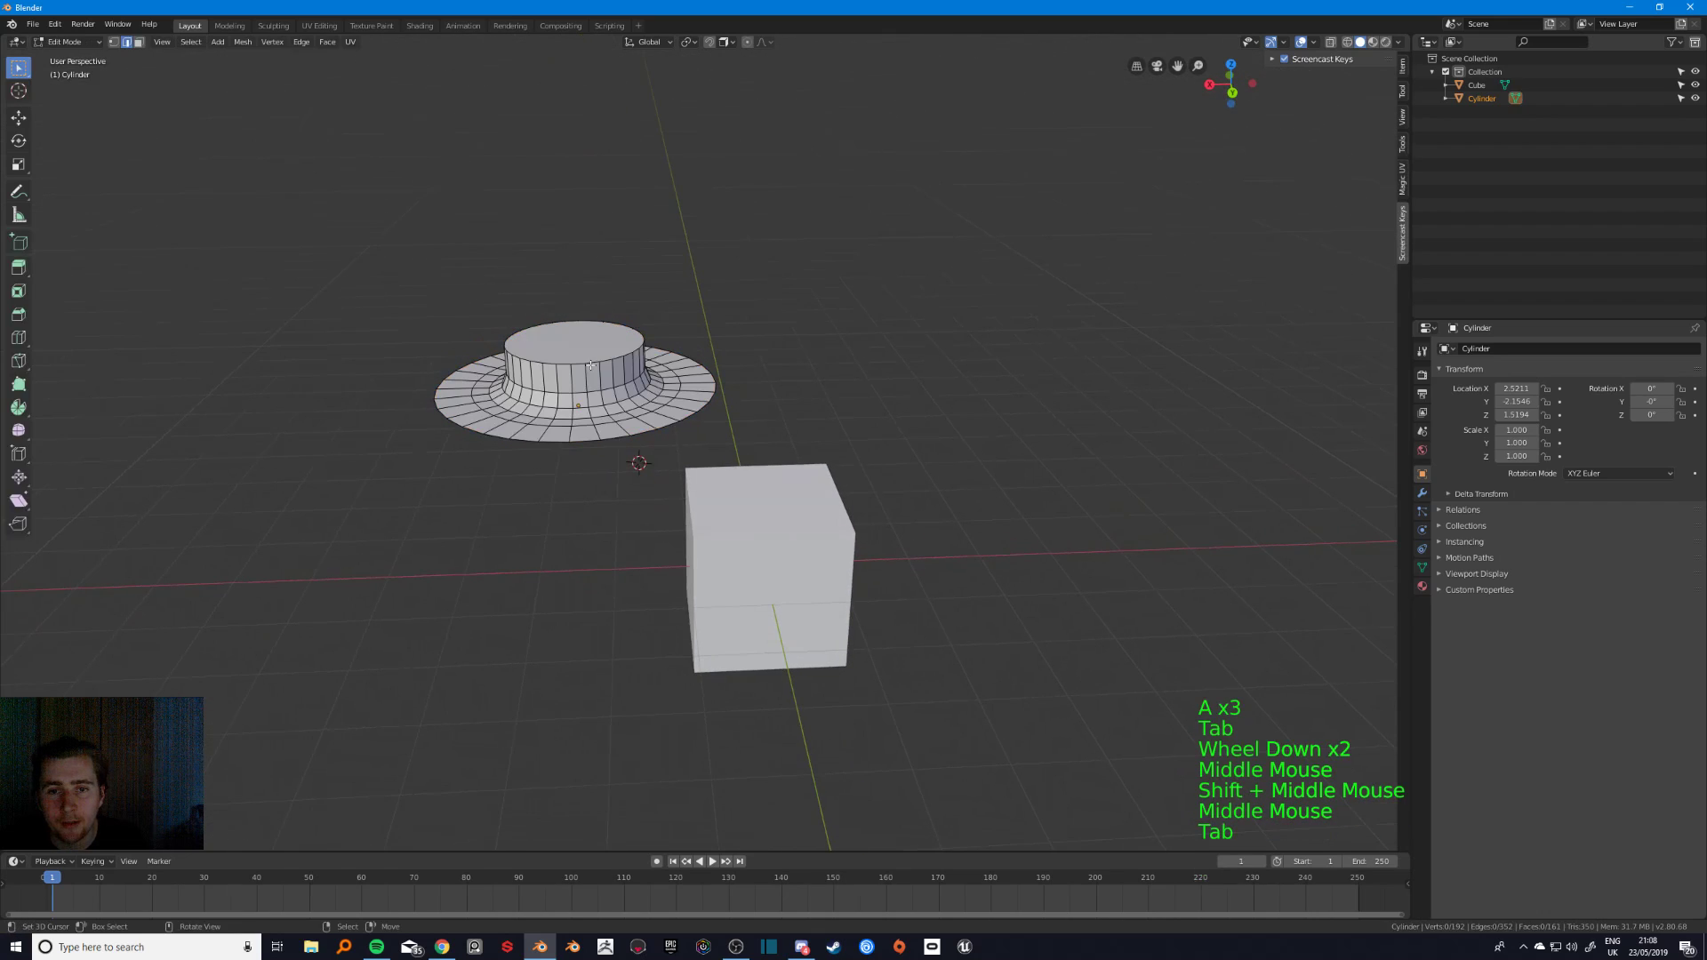
pyautogui.keyDown('alt'); pyautogui.rightClick(585, 365); pyautogui.keyUp('alt')
pyautogui.hotkey('ctrl', 'b')
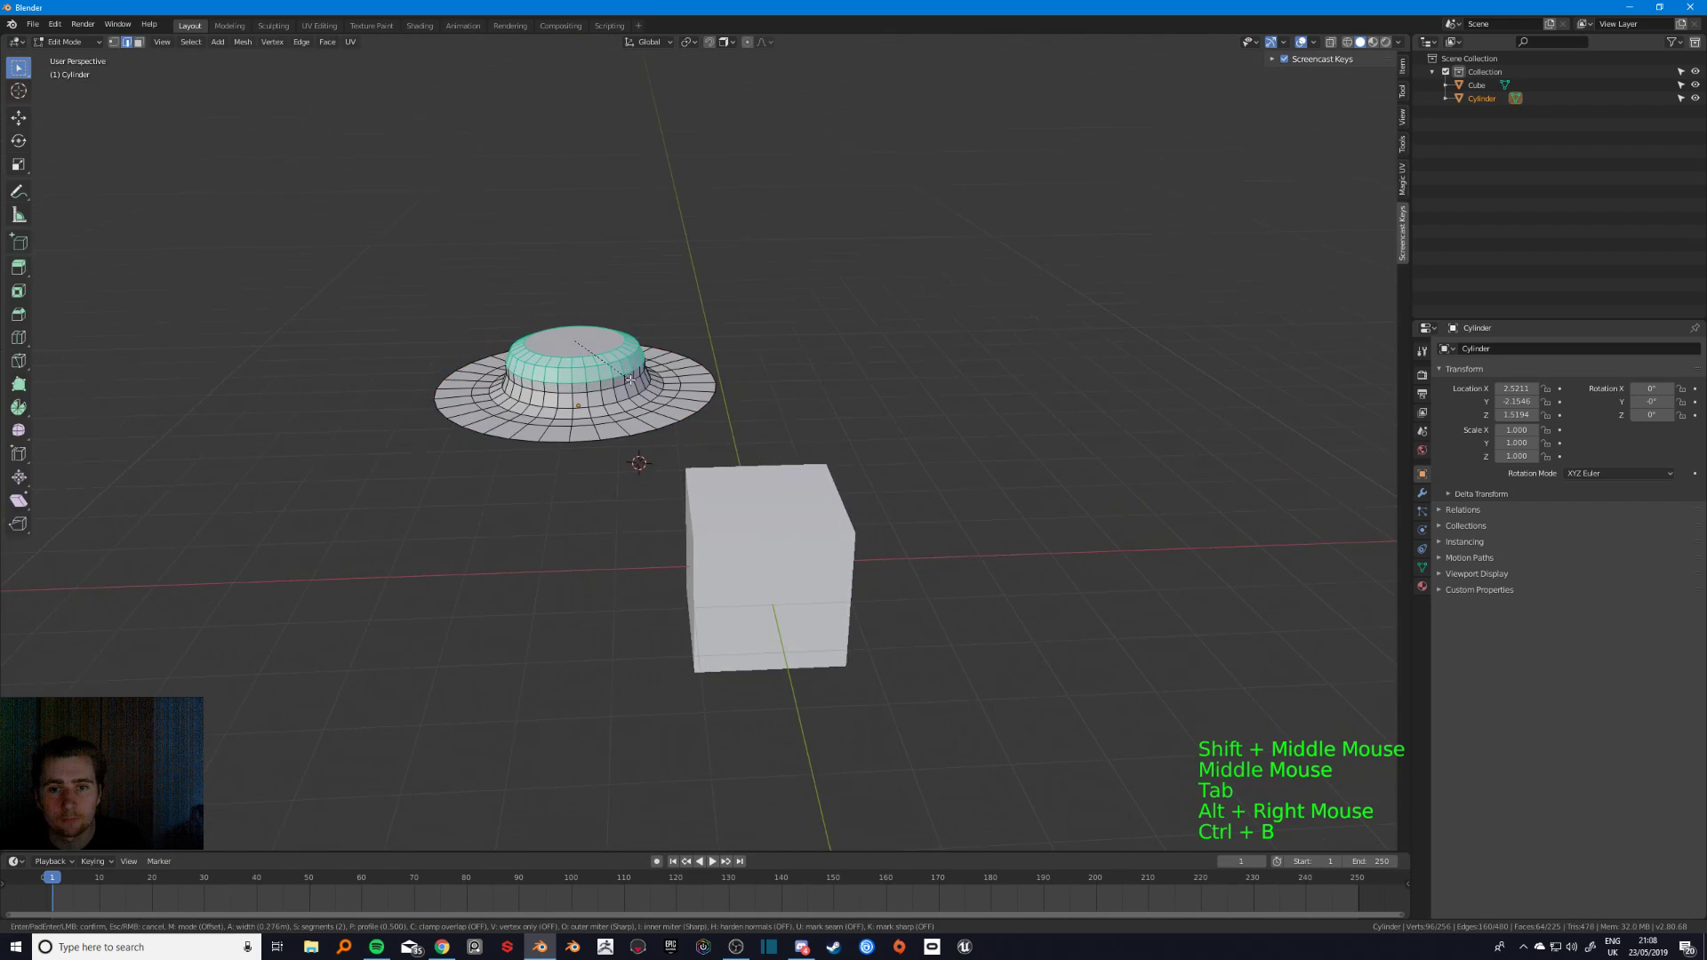
pyautogui.click(627, 380)
pyautogui.press('a')
pyautogui.press('a')
pyautogui.press('a')
# - In Object Mode, scale the whole hat down to about 0.219
pyautogui.press('Tab')
pyautogui.moveTo(628, 477); pyautogui.dragTo(666, 429, button='middle')
pyautogui.rightClick(624, 458)
pyautogui.press('s')
pyautogui.click(640, 418)
pyautogui.keyDown('shift'); pyautogui.moveTo(666, 429); pyautogui.dragTo(695, 439, button='middle'); pyautogui.keyUp('shift')
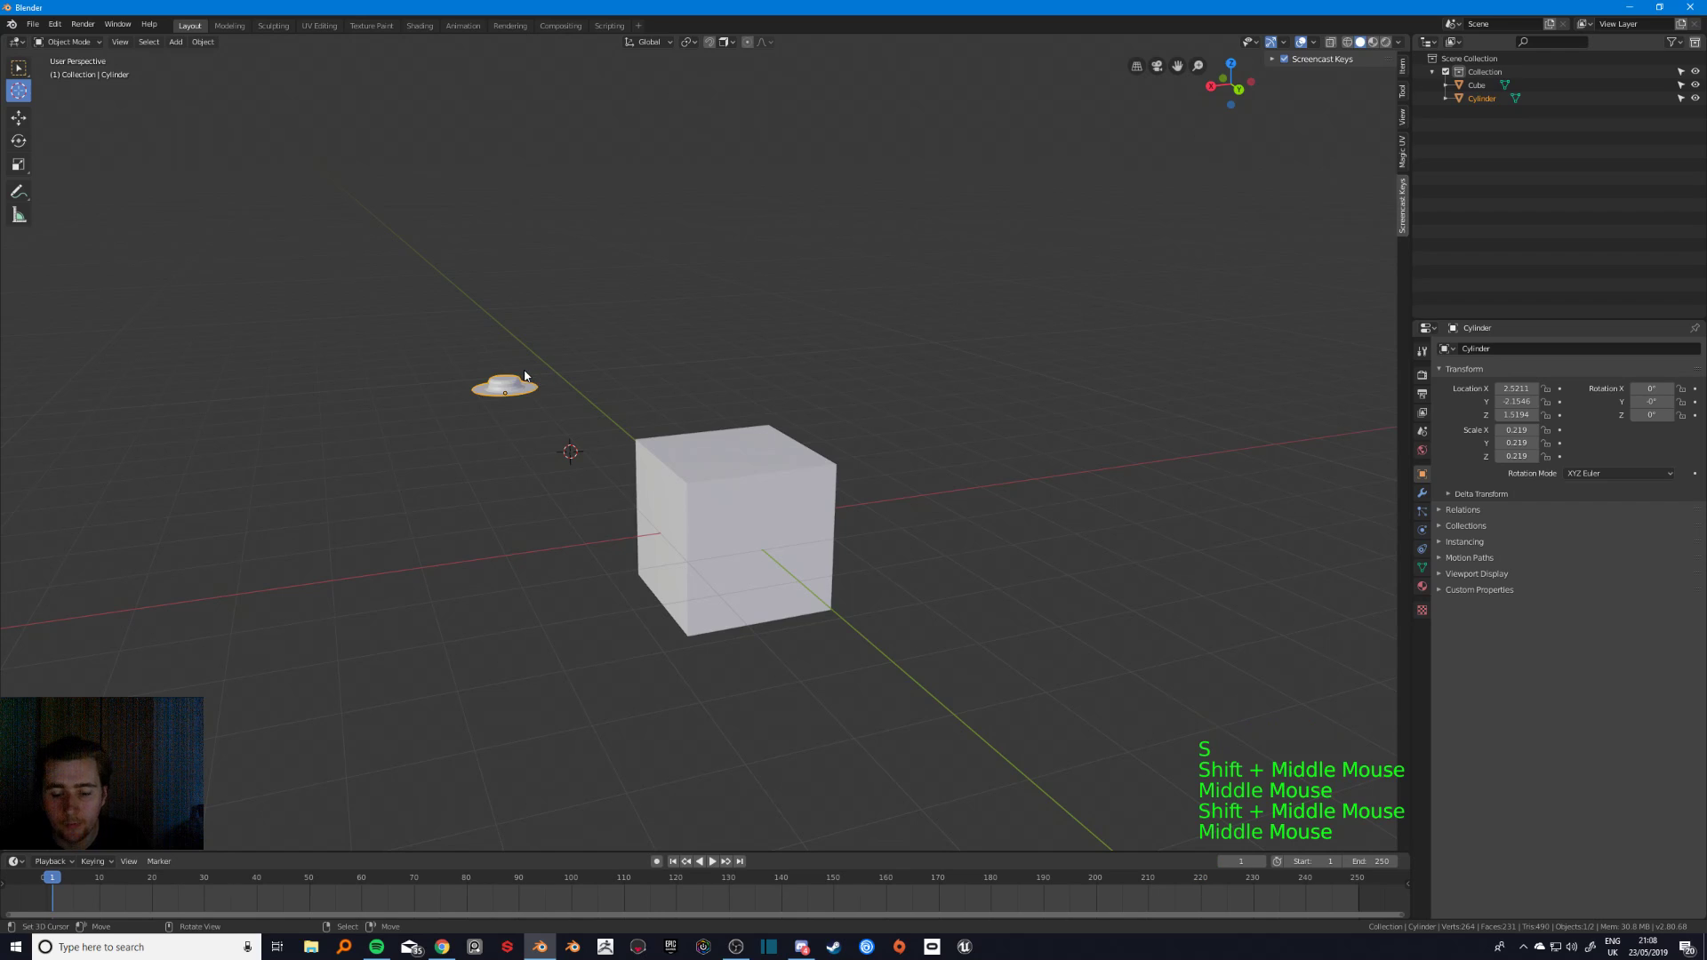
# - Select the brim's outer edge loop in Edit Mode, snap the 3D cursor to it, and return to Object Mode
pyautogui.press('KP_3')
pyautogui.press('Tab')
pyautogui.moveTo(524, 370); pyautogui.dragTo(854, 511, button='middle')
pyautogui.scroll(4, 854, 510)
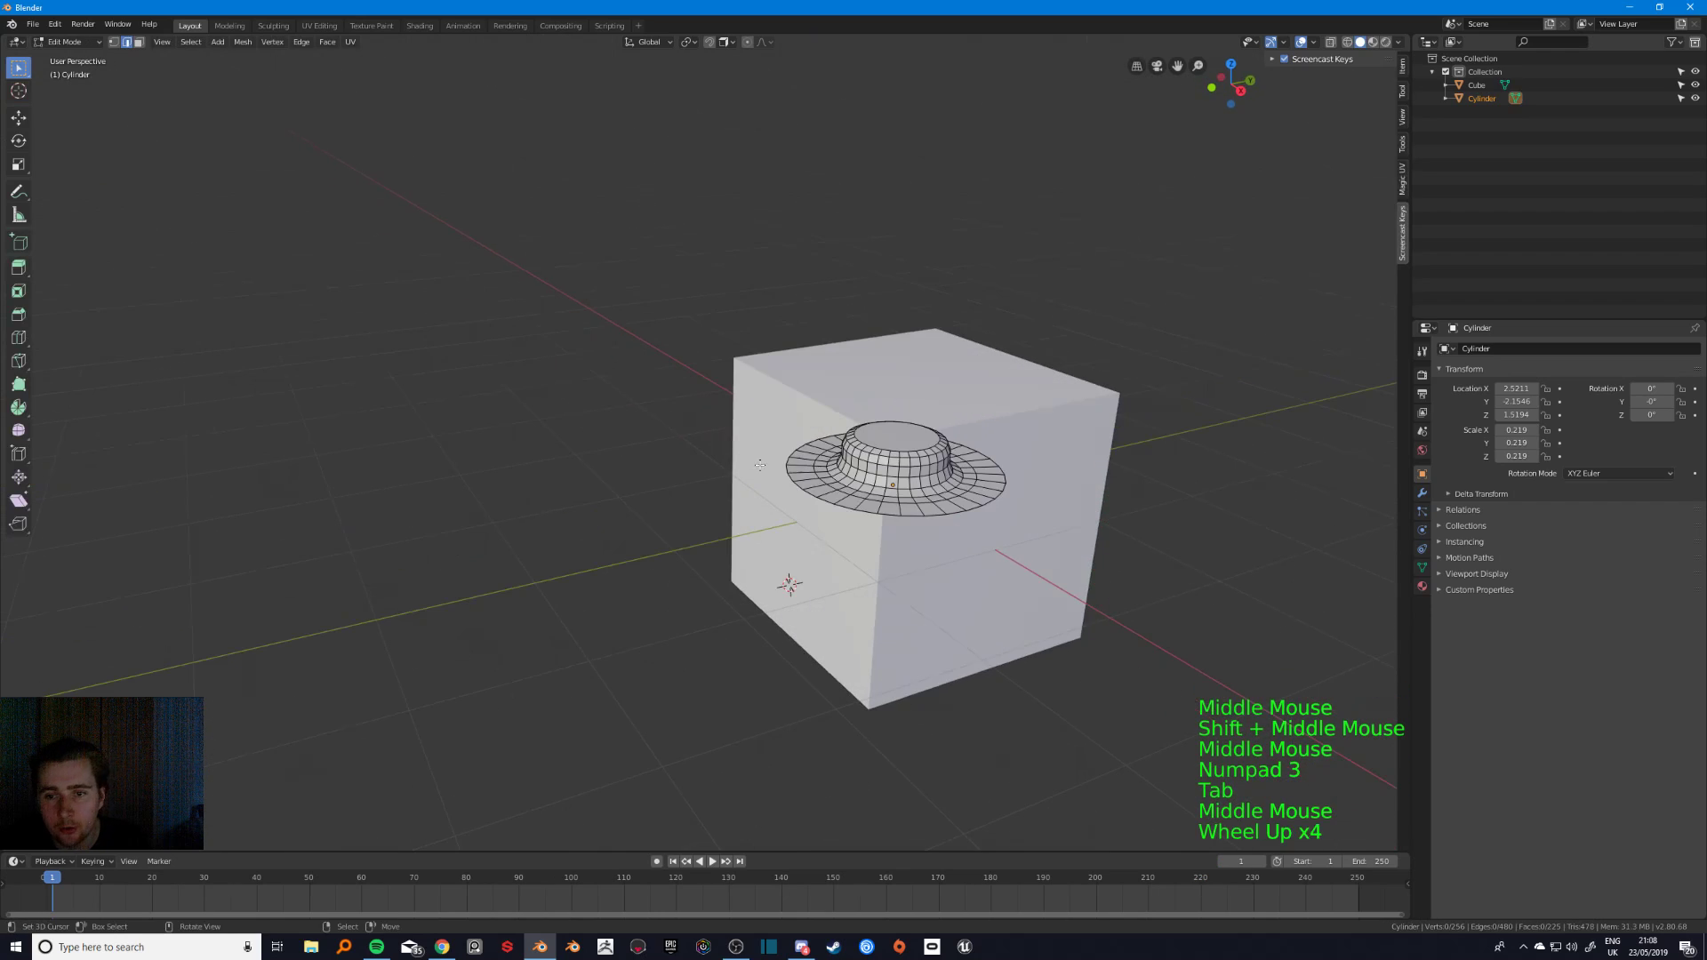
pyautogui.keyDown('alt'); pyautogui.rightClick(854, 510); pyautogui.keyUp('alt')
pyautogui.hotkey('shift', 's')
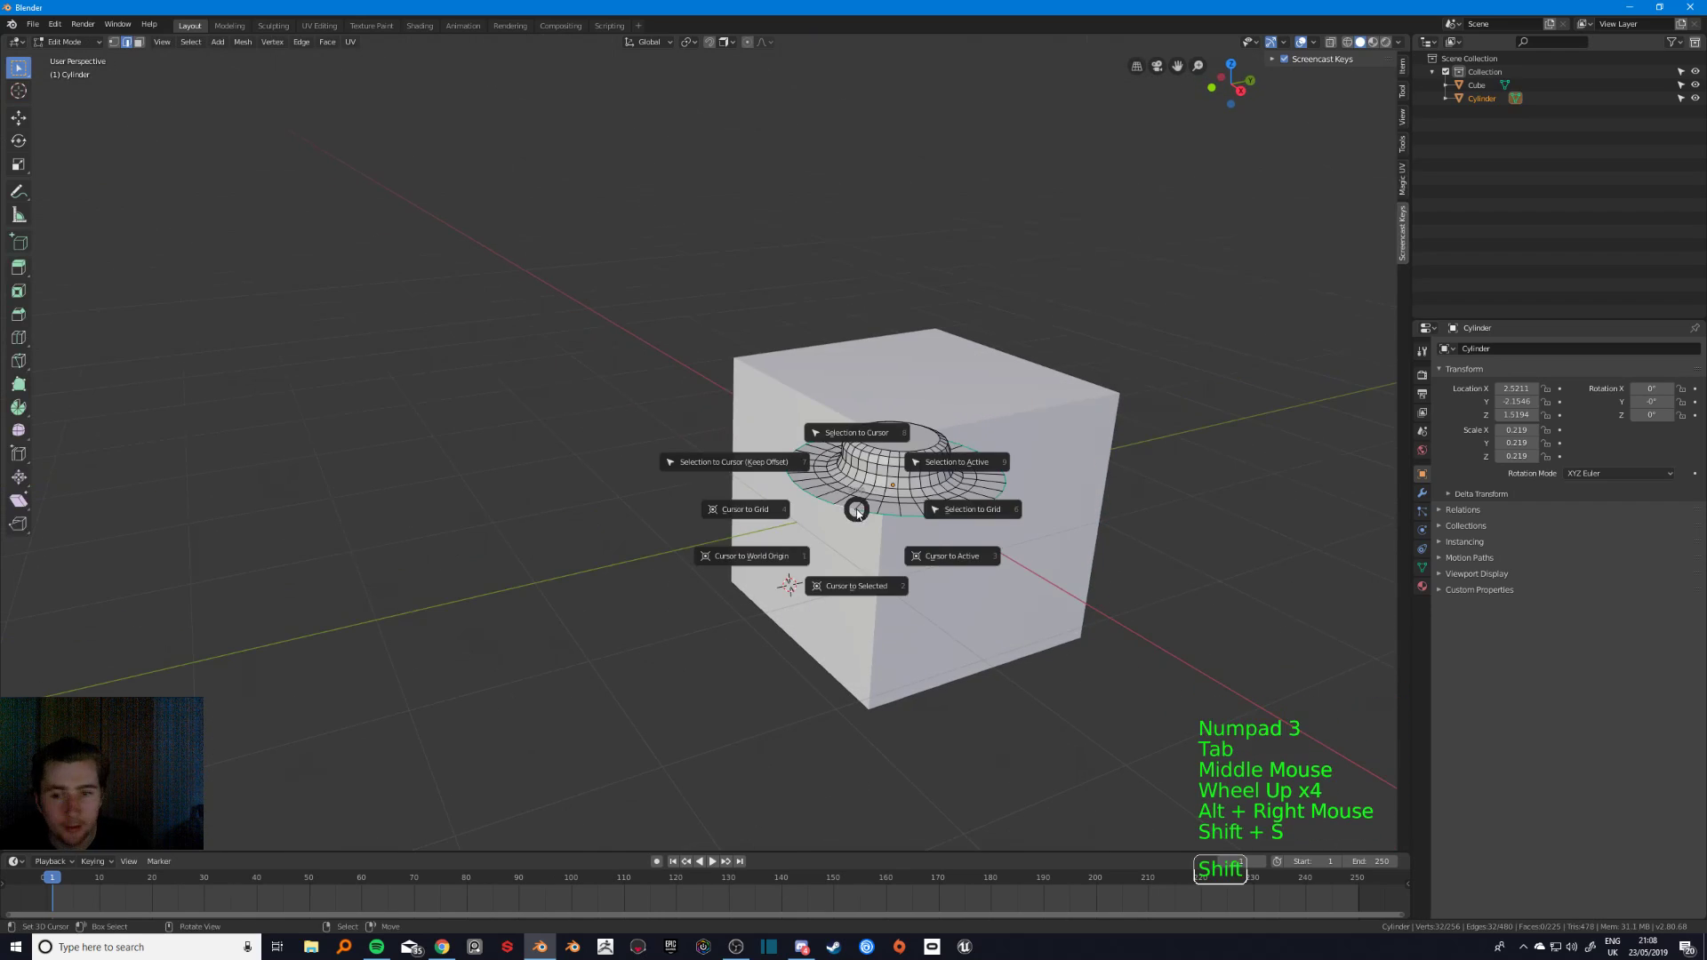
pyautogui.click(867, 592)
pyautogui.press('Tab')
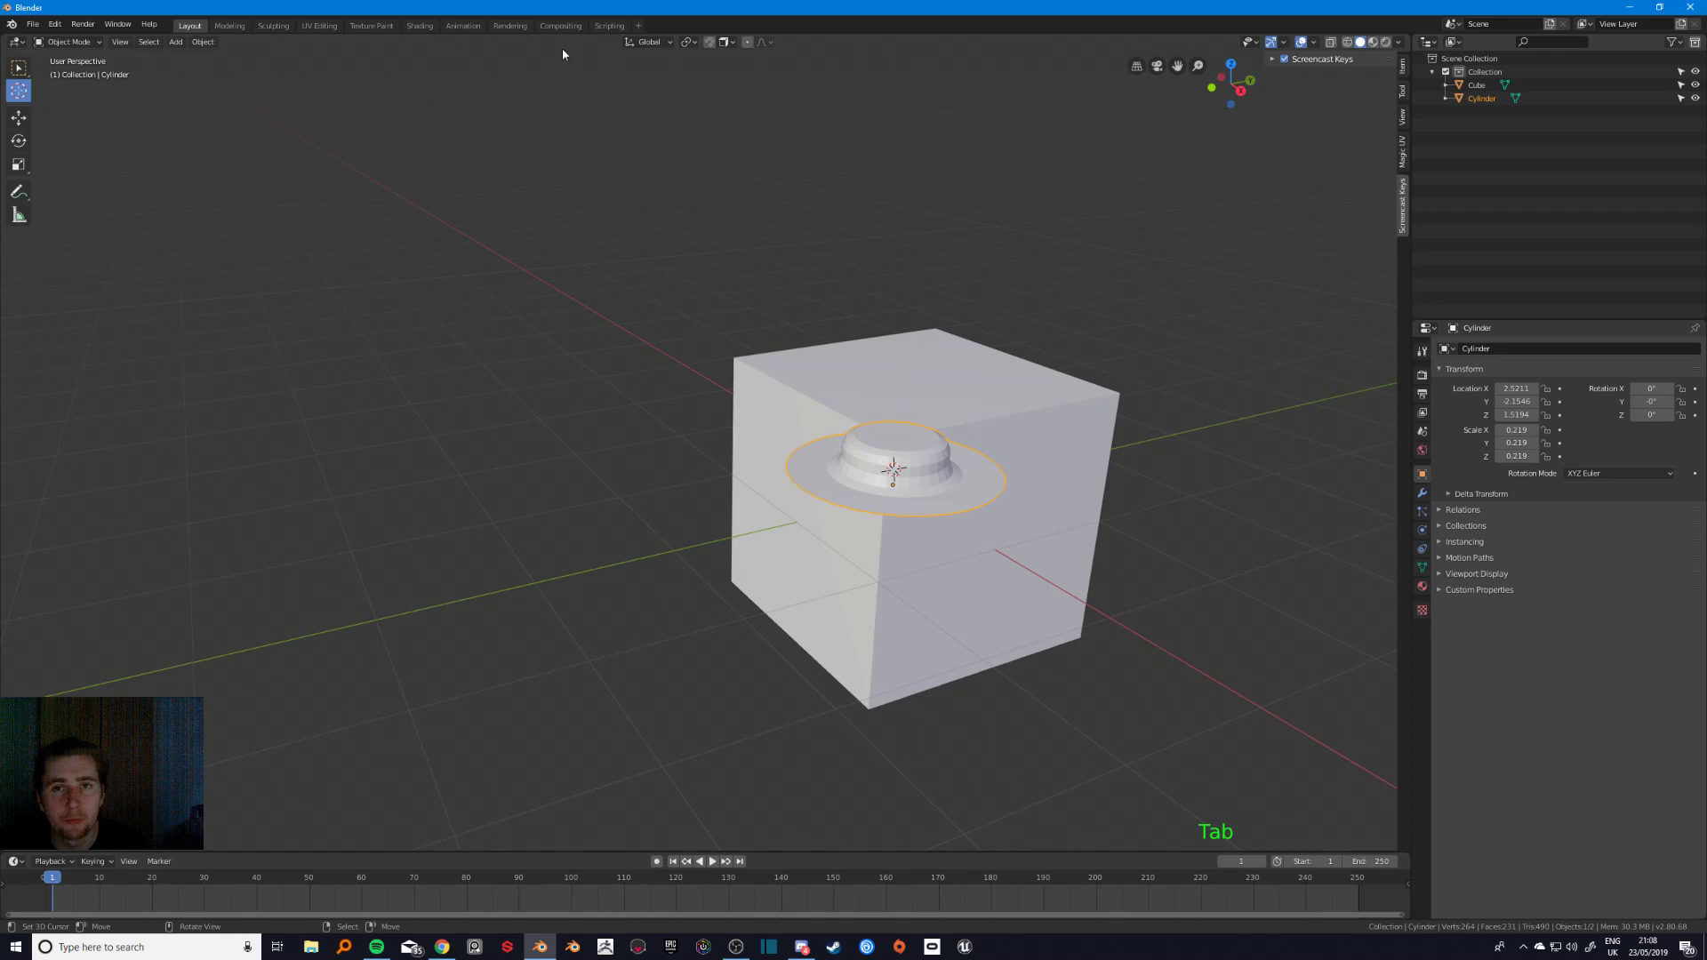
# - Set the hat's origin to its geometry
pyautogui.click(204, 41)
pyautogui.moveTo(231, 66)
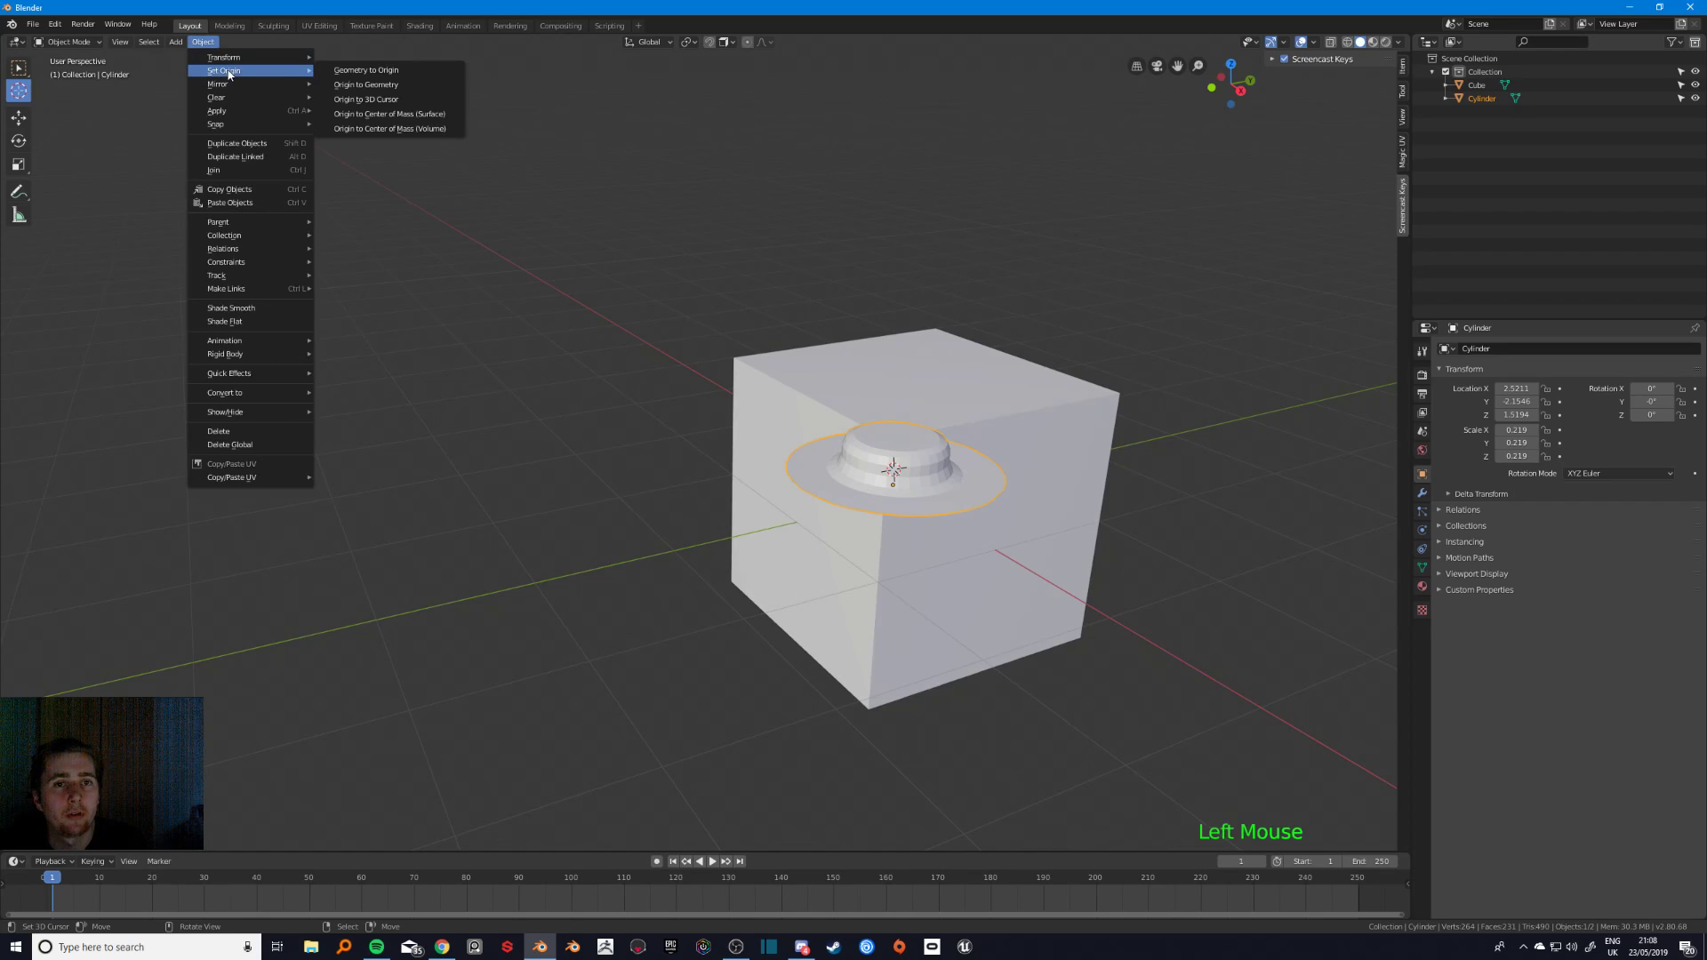
pyautogui.click(375, 90)
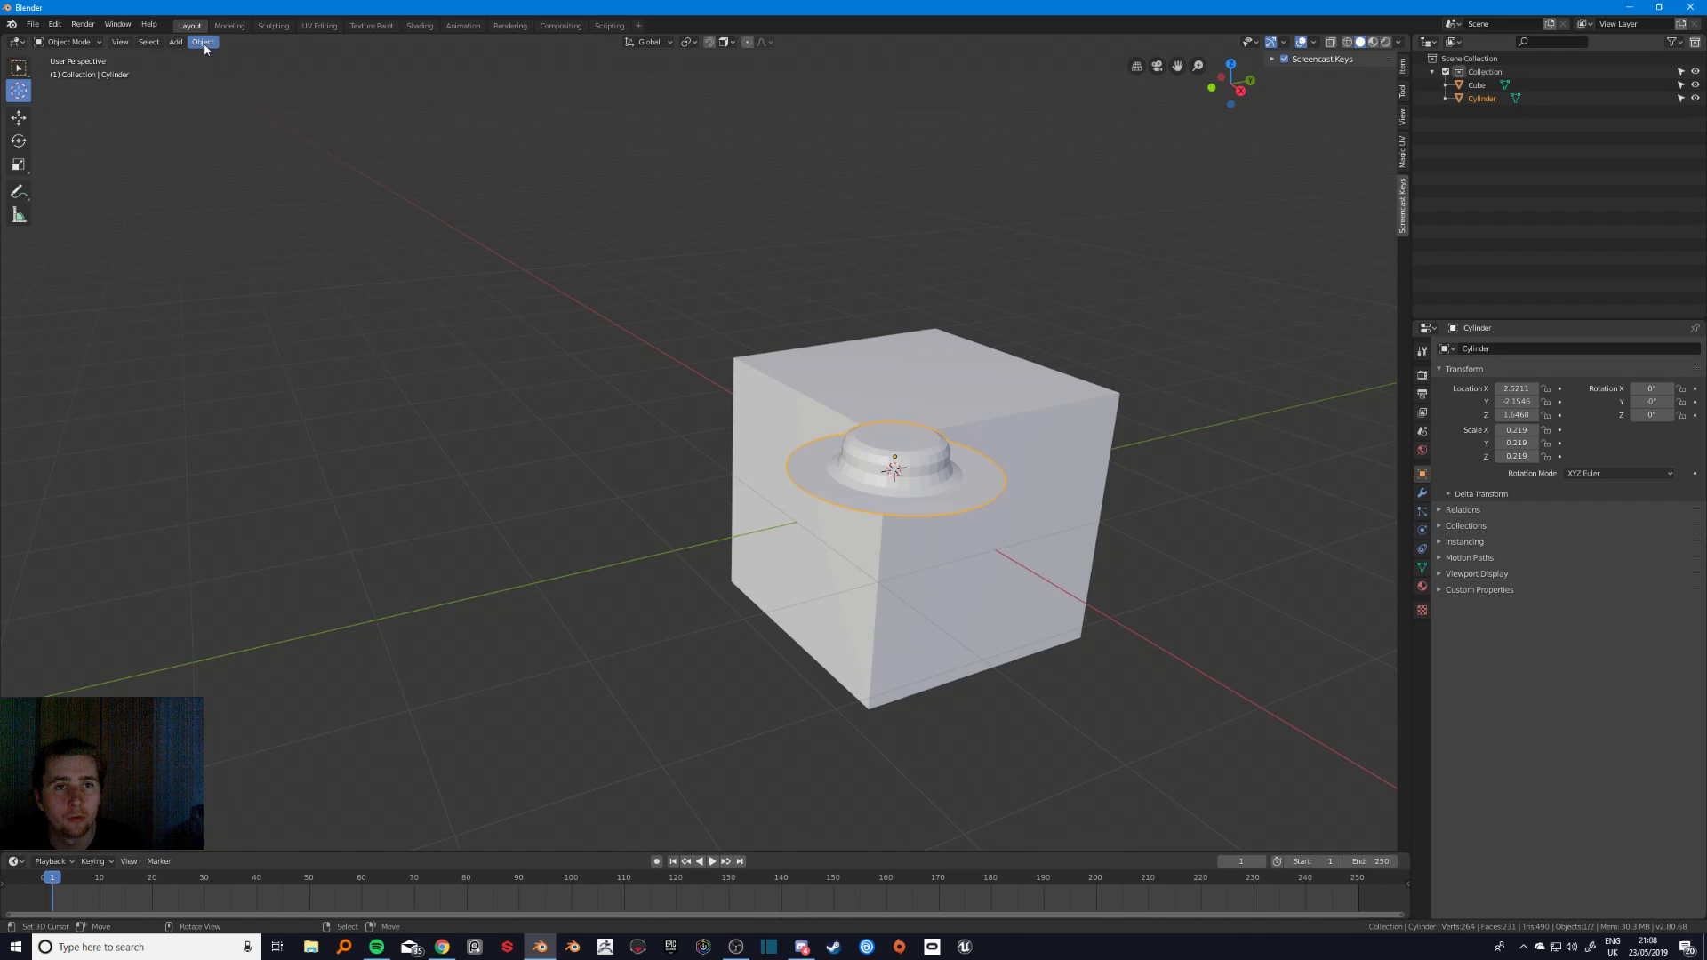
# - Set the hat's origin to the 3D cursor at the centre of the brim
pyautogui.click(205, 42)
pyautogui.moveTo(246, 72)
pyautogui.click(396, 104)
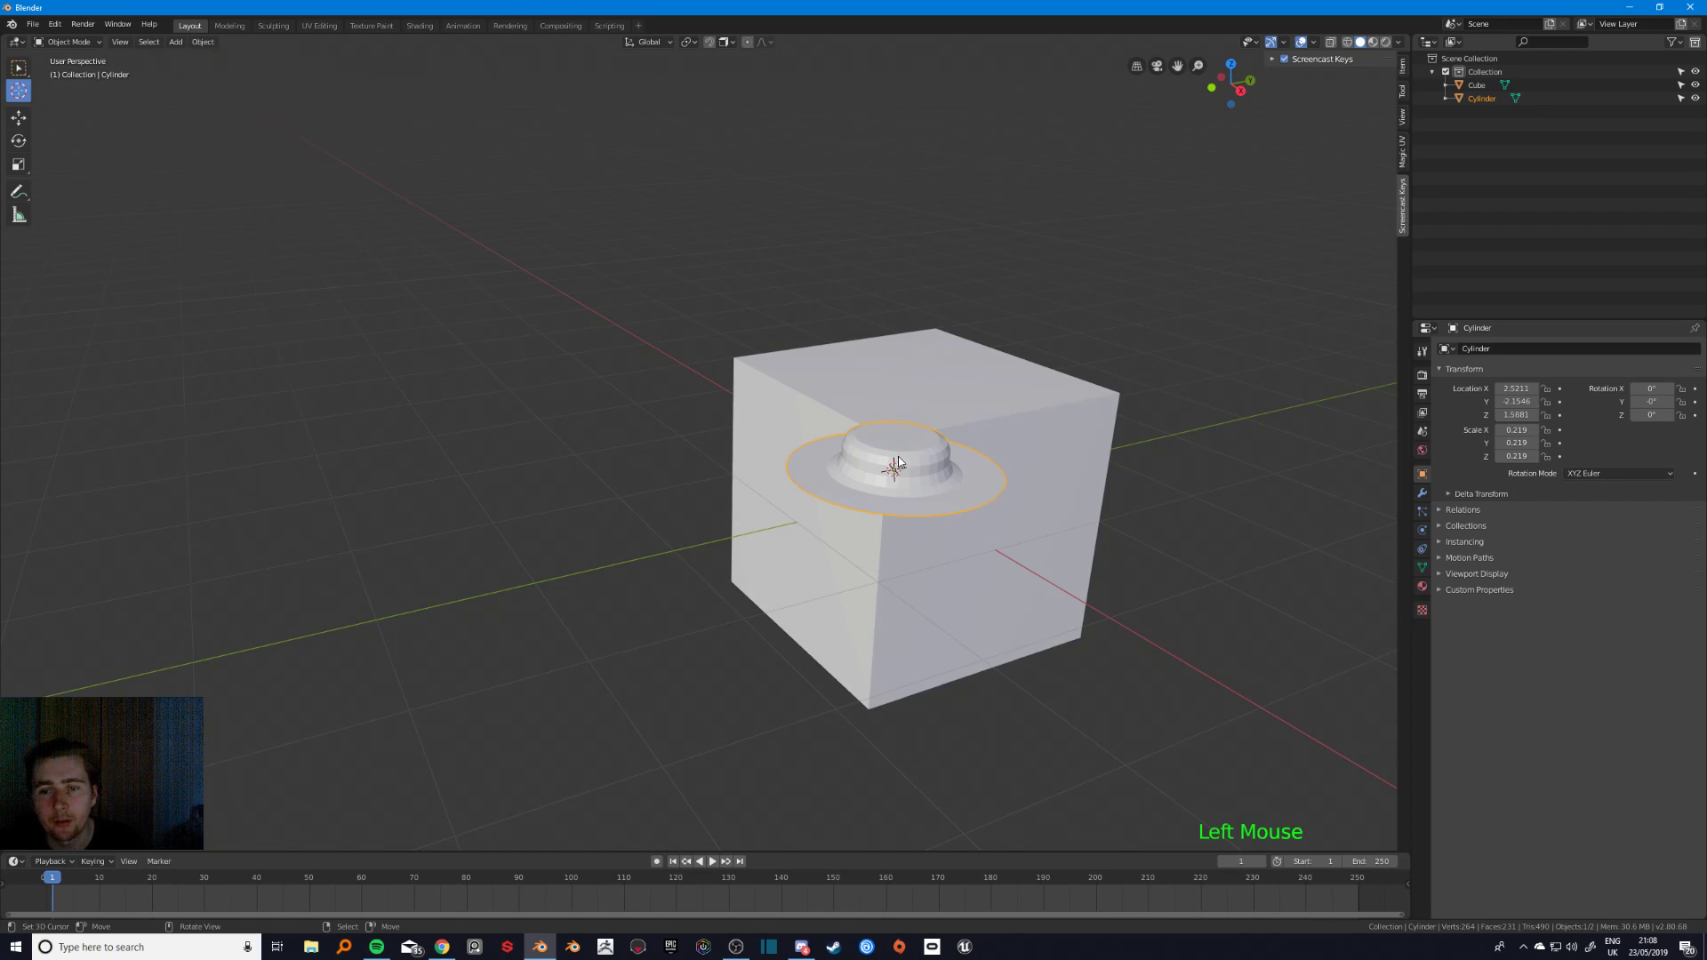
# - Move the hat with face snapping and rotation alignment so it sits flat on the cube's top face
pyautogui.keyDown('shift'); pyautogui.moveTo(906, 451); pyautogui.dragTo(867, 467, button='middle'); pyautogui.keyUp('shift')
pyautogui.moveTo(866, 467); pyautogui.dragTo(741, 480, button='middle')
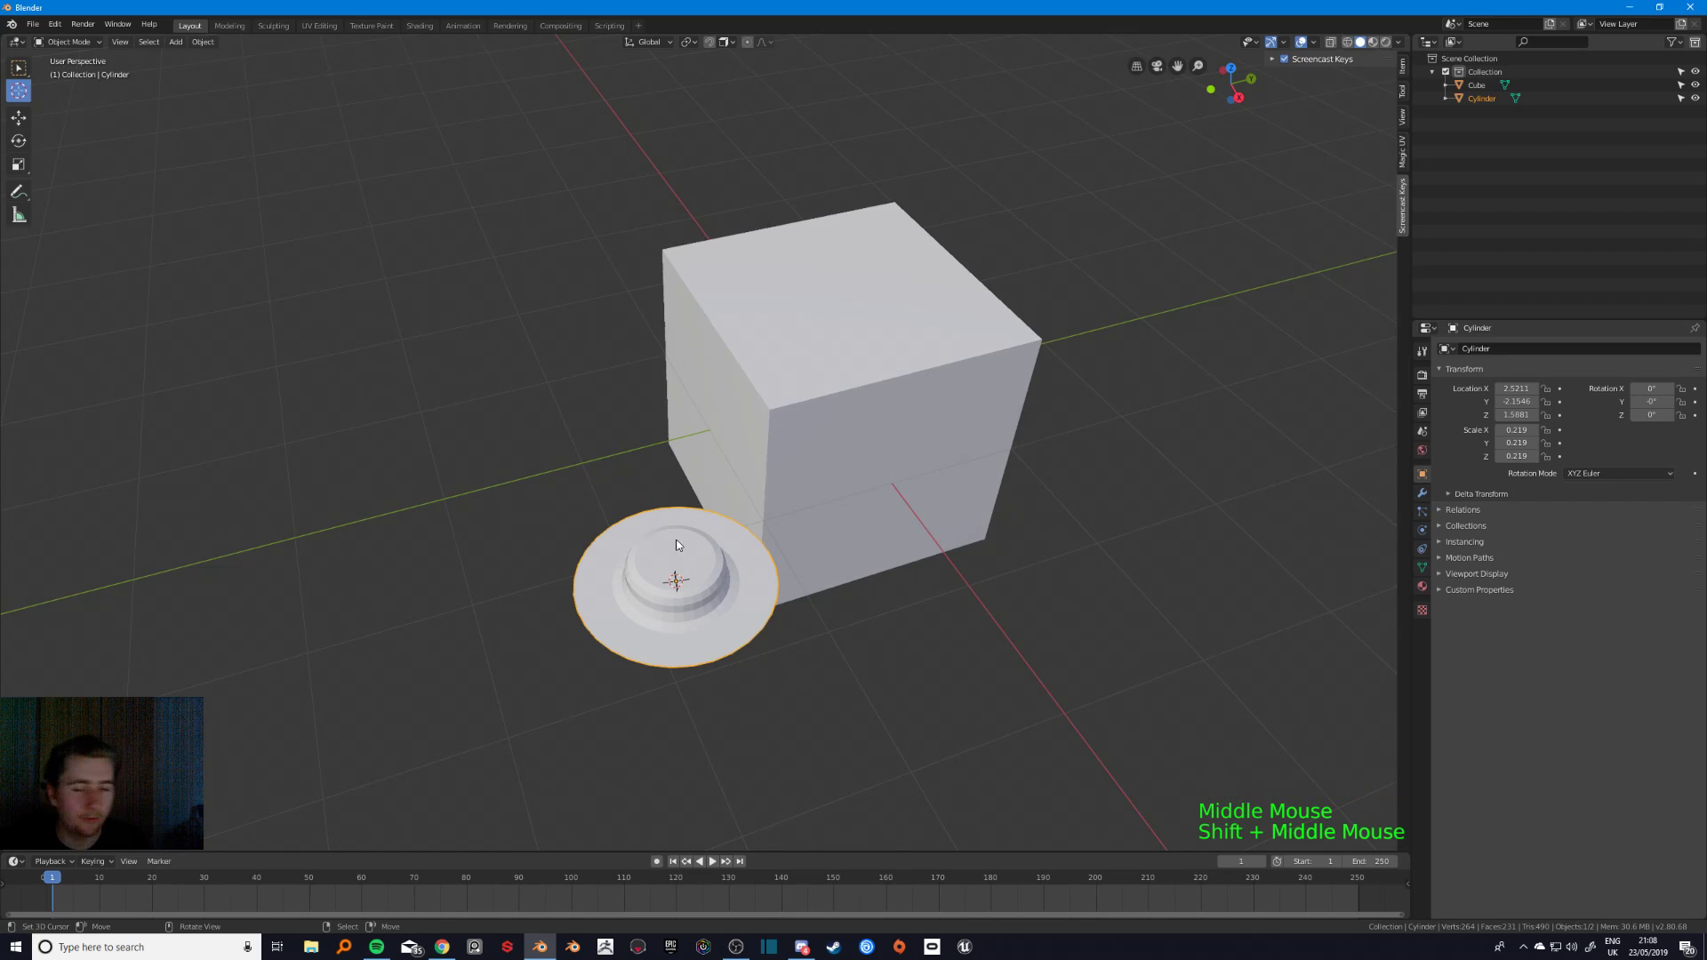
pyautogui.press('g')
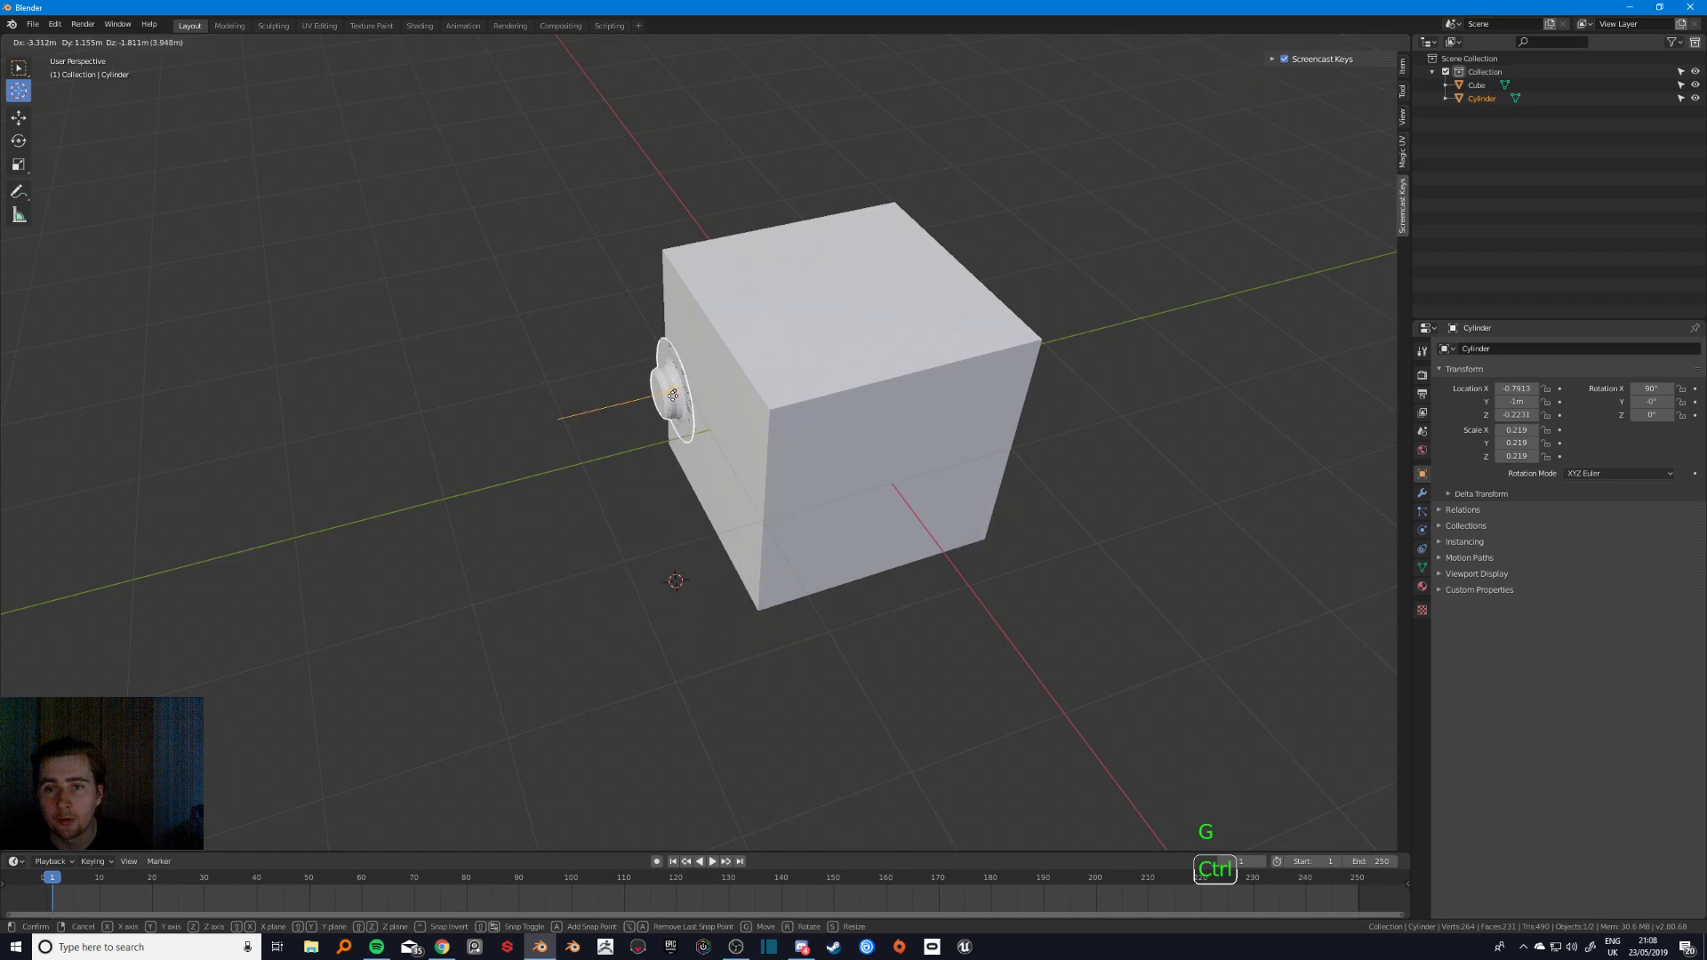
pyautogui.keyDown('ctrl'); pyautogui.click(849, 308); pyautogui.keyUp('ctrl')
pyautogui.moveTo(1005, 329); pyautogui.dragTo(944, 467, button='middle')
pyautogui.moveTo(944, 466); pyautogui.dragTo(800, 443, button='middle')
pyautogui.moveTo(800, 442)
pyautogui.mouseDown(button='middle')
pyautogui.moveTo(717, 430)
pyautogui.moveTo(796, 435)
pyautogui.mouseUp(button='middle')
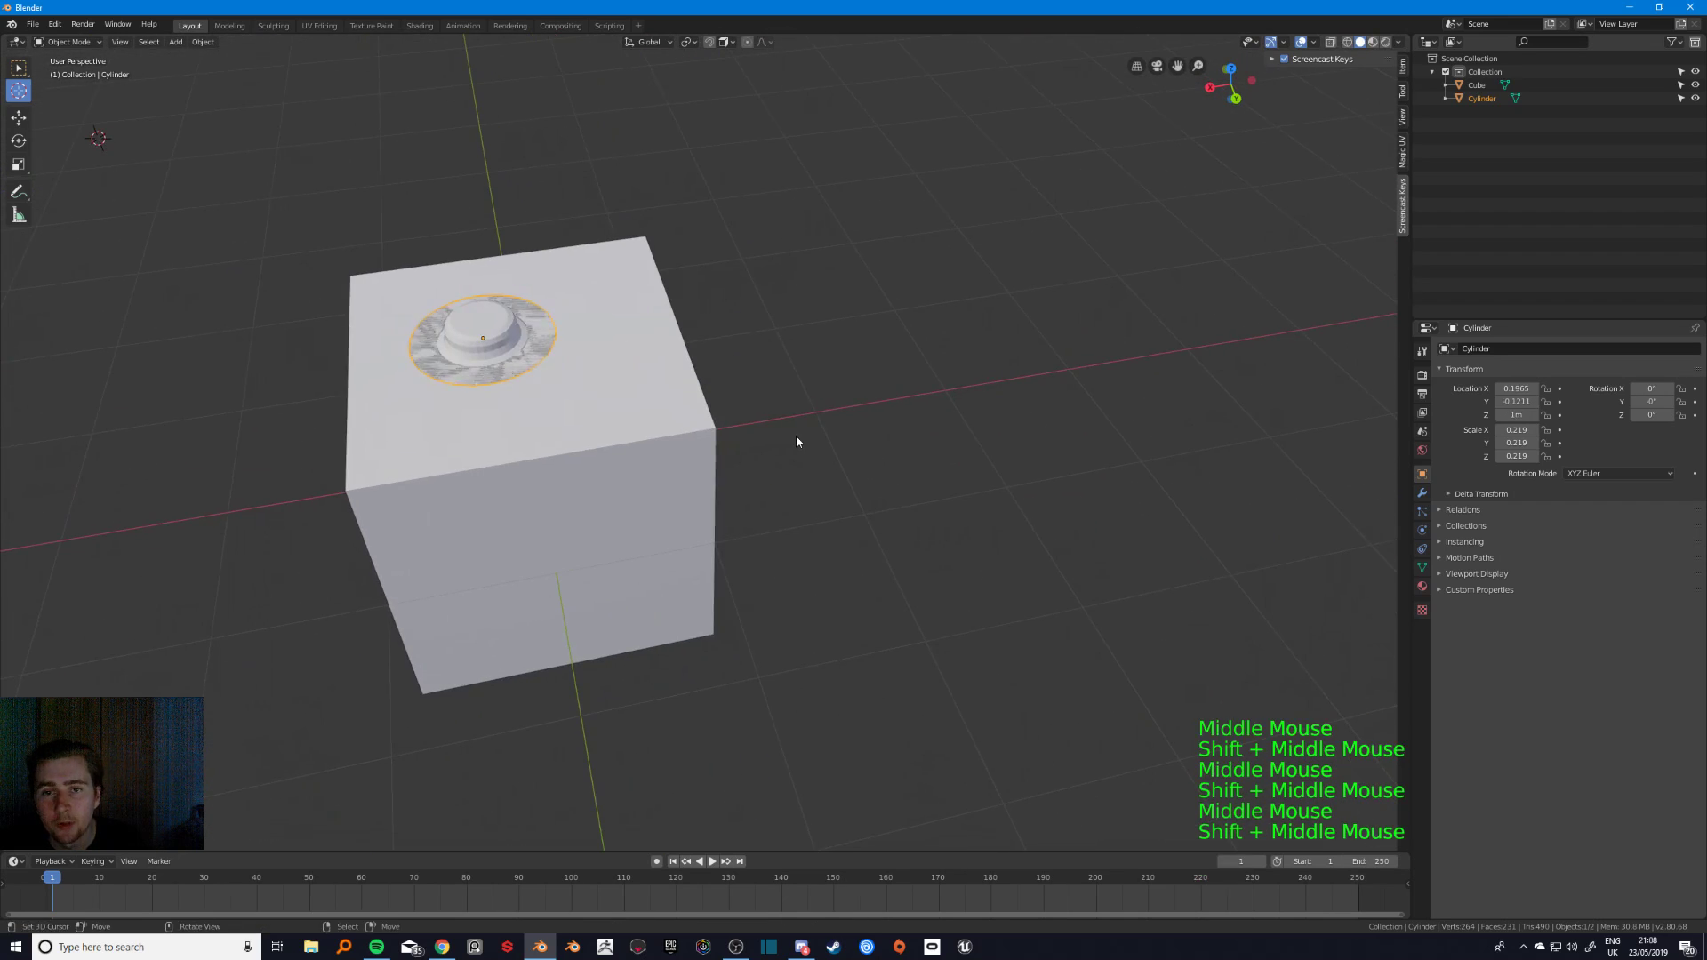
# - Add a UV sphere and move it horizontally beside the cube, to about X -2.89 m and Y -0.38 m
pyautogui.hotkey('shift', 'a')
pyautogui.moveTo(802, 439)
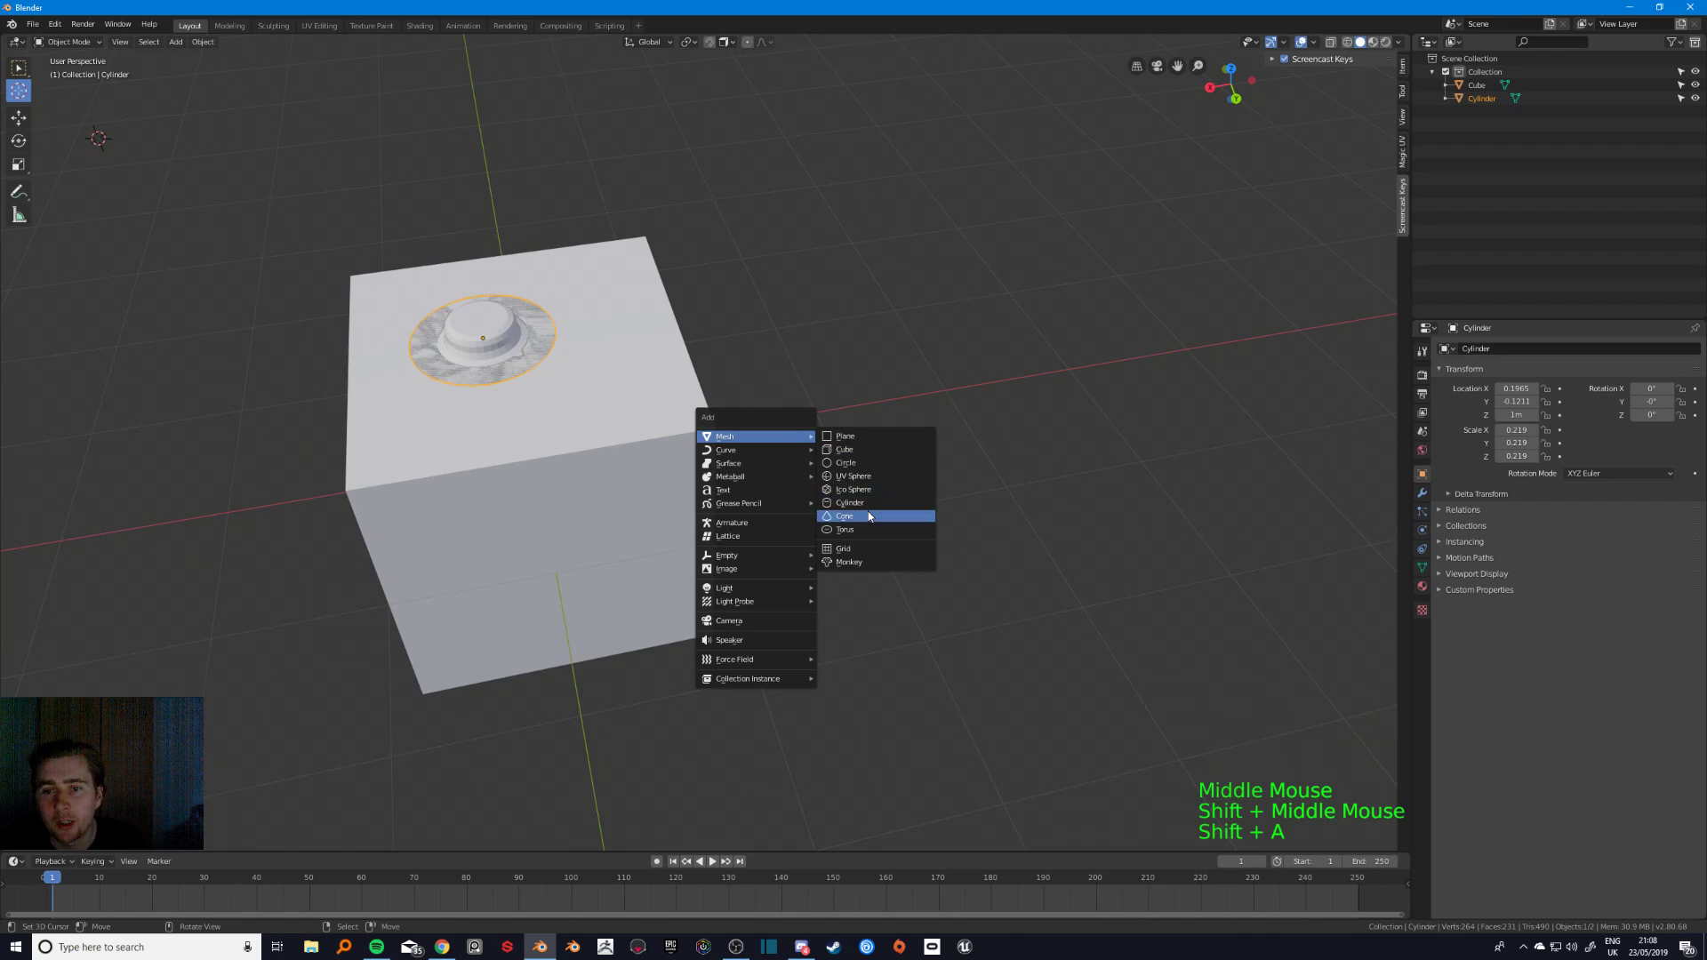
pyautogui.click(855, 476)
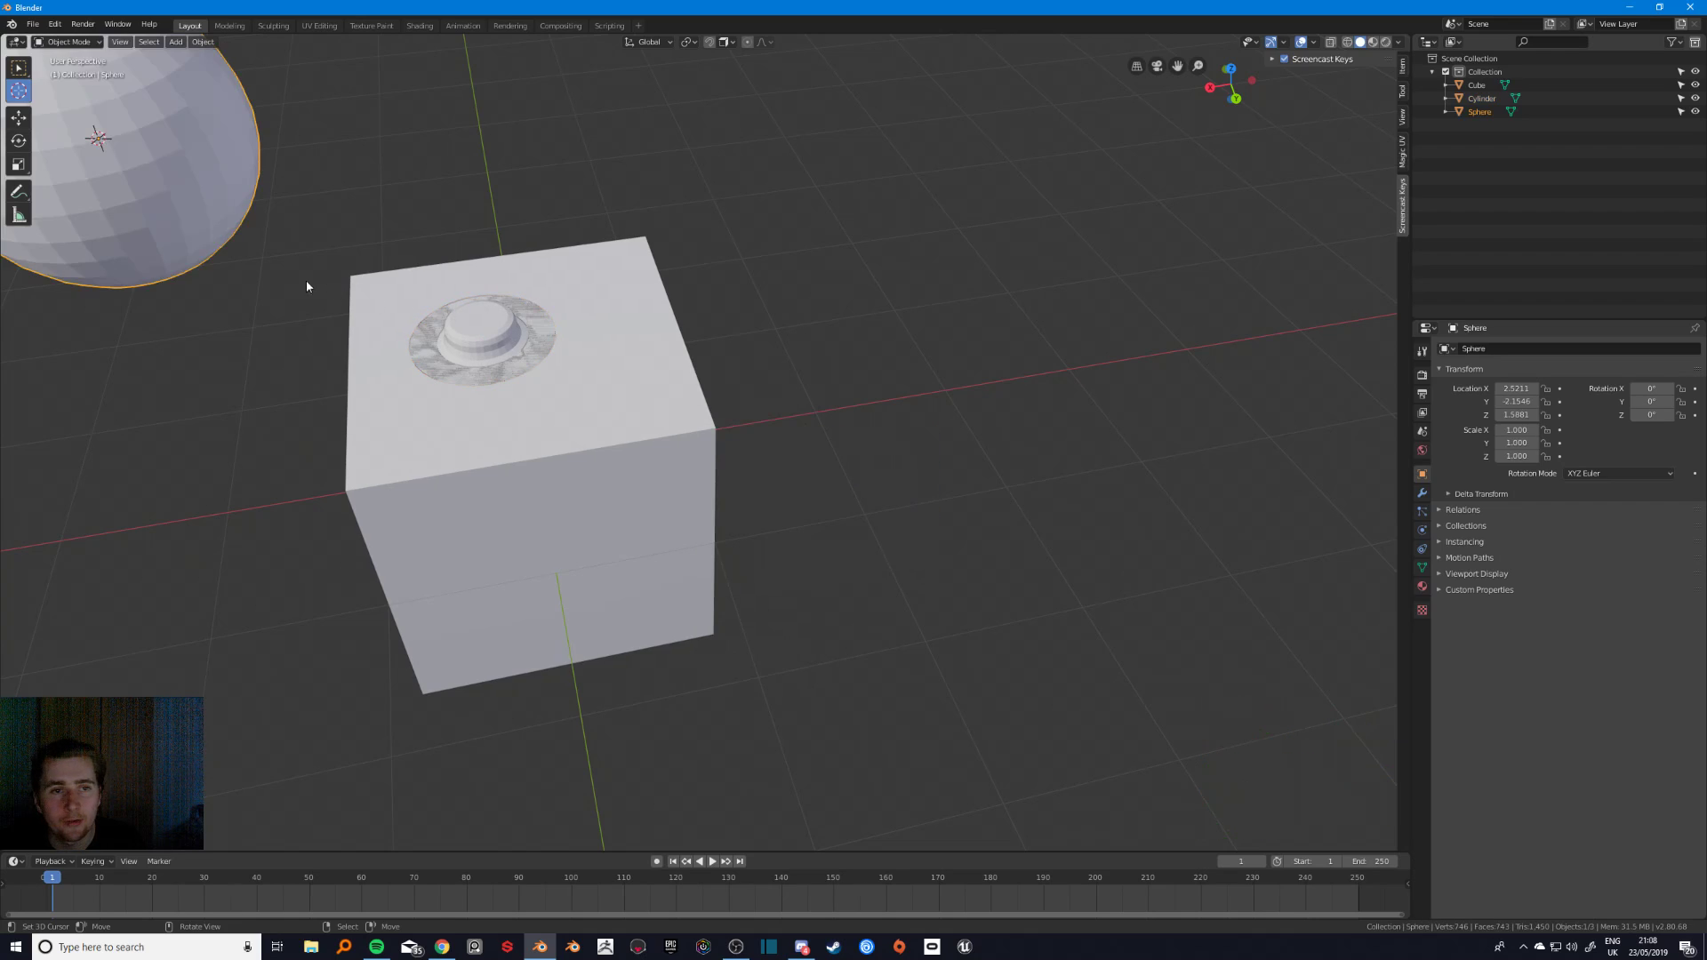
pyautogui.press('g')
pyautogui.press('z')
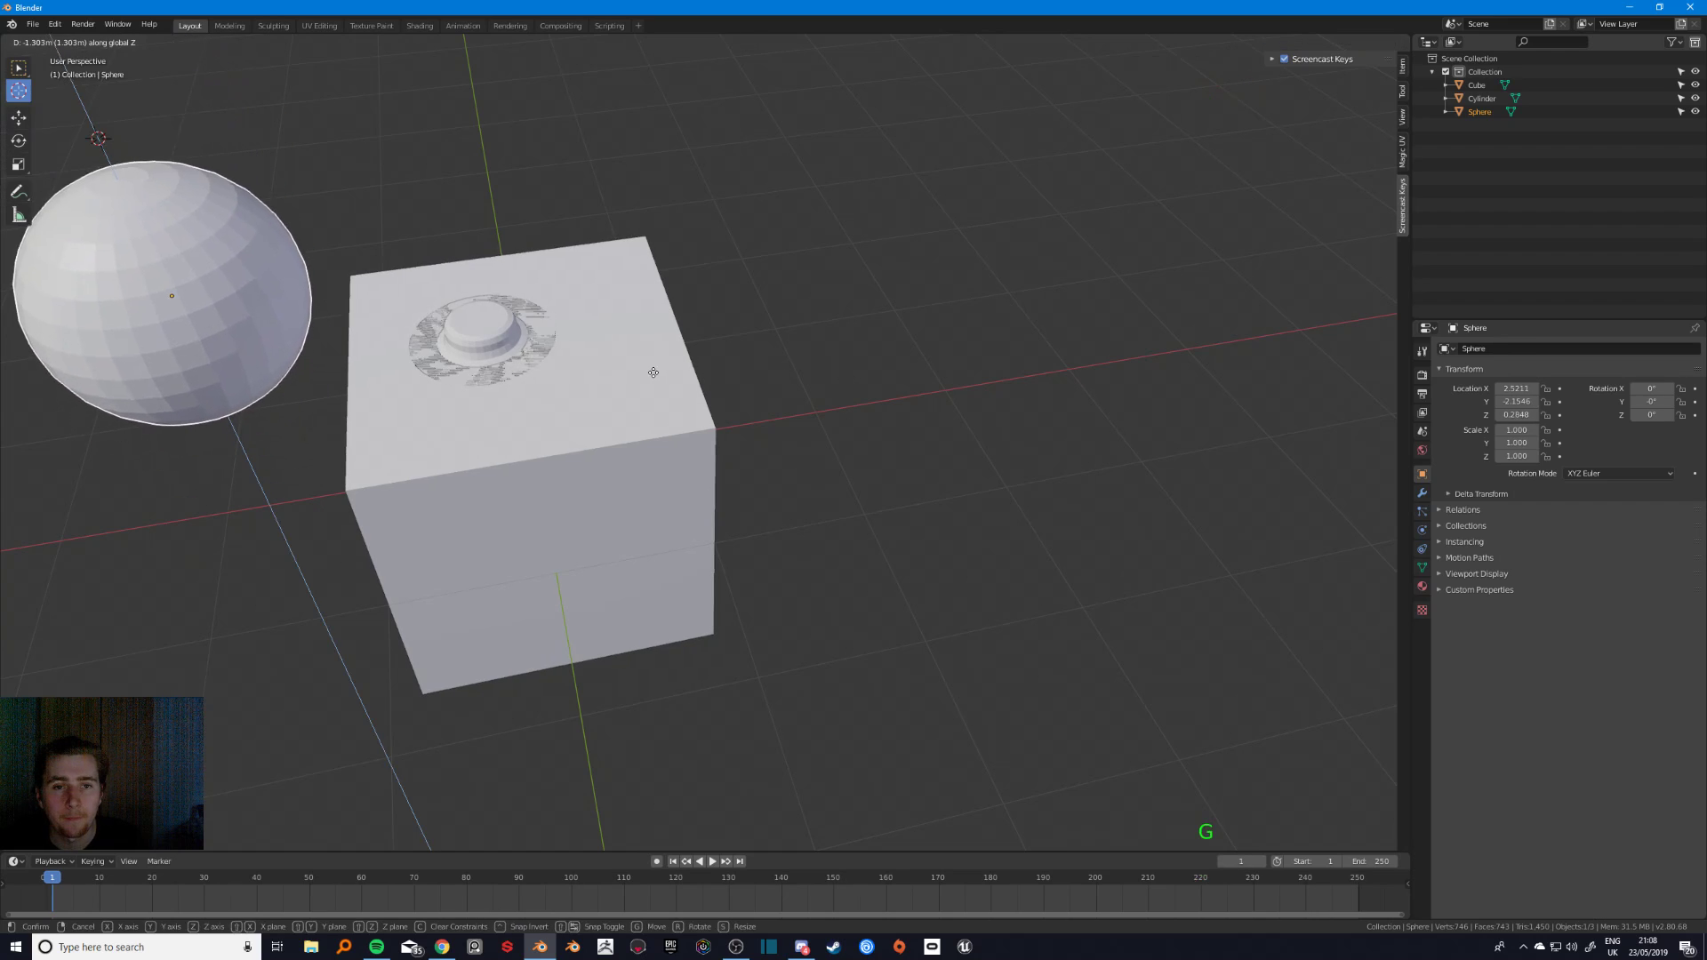
pyautogui.hotkey('shift', 'z')
pyautogui.click(1134, 338)
# - Snap the hat from the cube onto the sphere's upper surface, aligned to the face beneath it
pyautogui.keyDown('shift'); pyautogui.moveTo(1000, 326); pyautogui.dragTo(916, 439, button='middle'); pyautogui.keyUp('shift')
pyautogui.keyDown('shift'); pyautogui.scroll(-1, 915, 438); pyautogui.keyUp('shift')
pyautogui.keyDown('shift'); pyautogui.moveTo(494, 481); pyautogui.dragTo(517, 524, button='middle'); pyautogui.keyUp('shift')
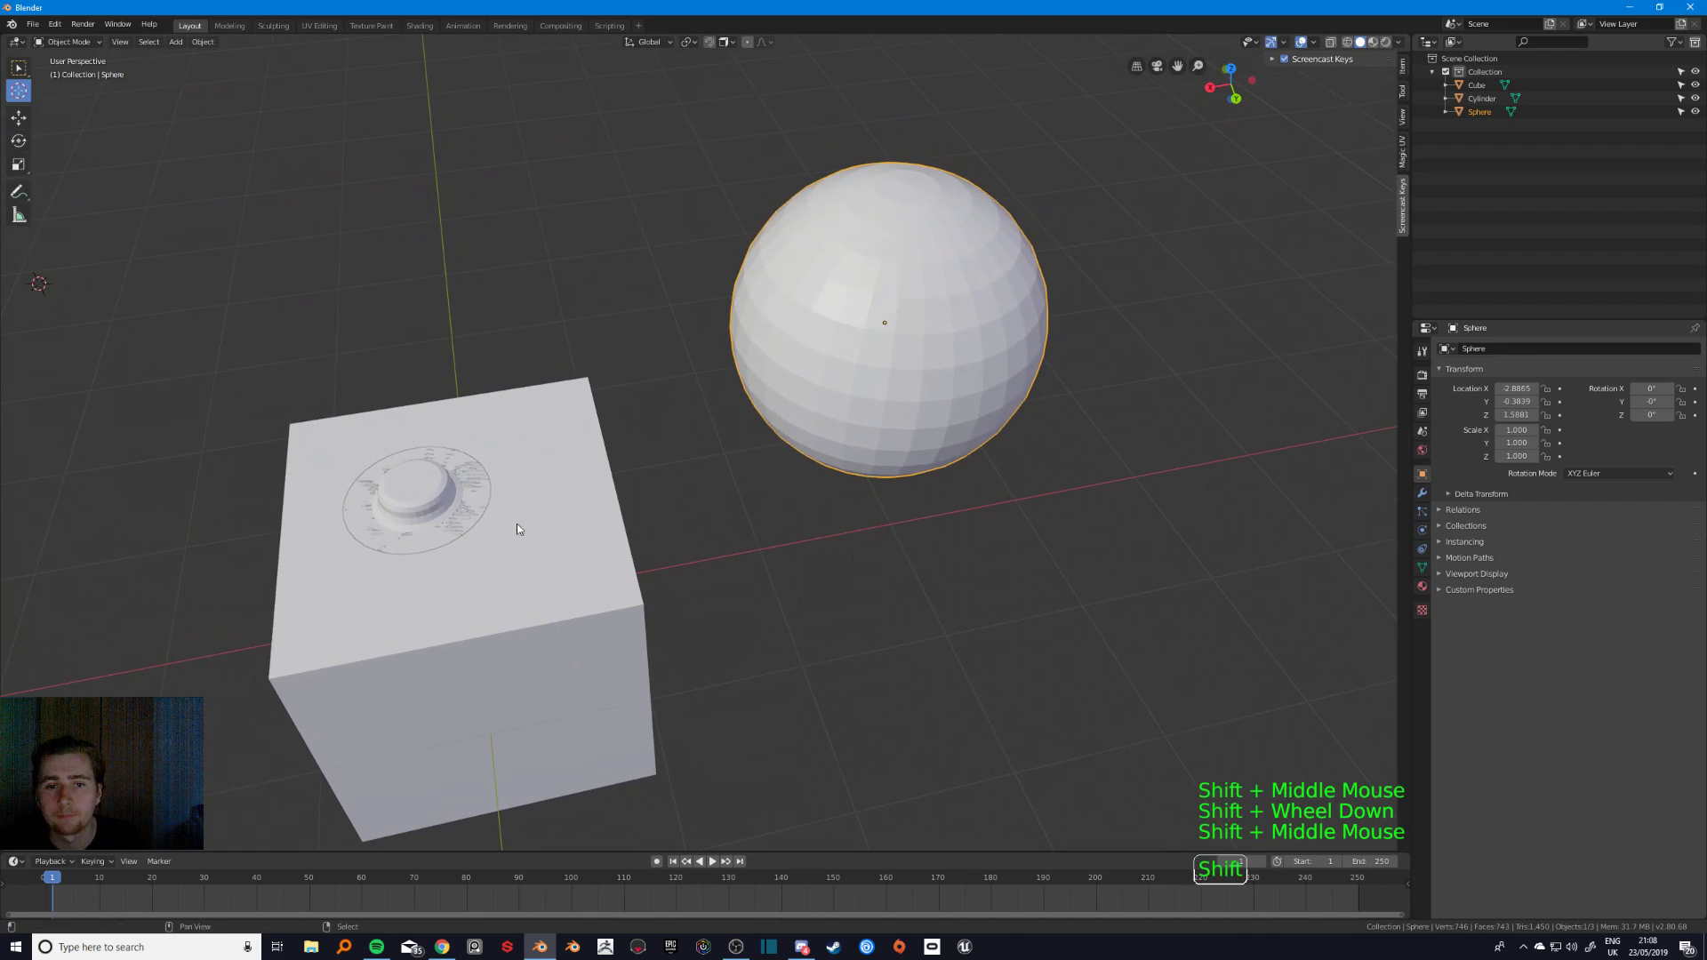
pyautogui.rightClick(400, 503)
pyautogui.press('g')
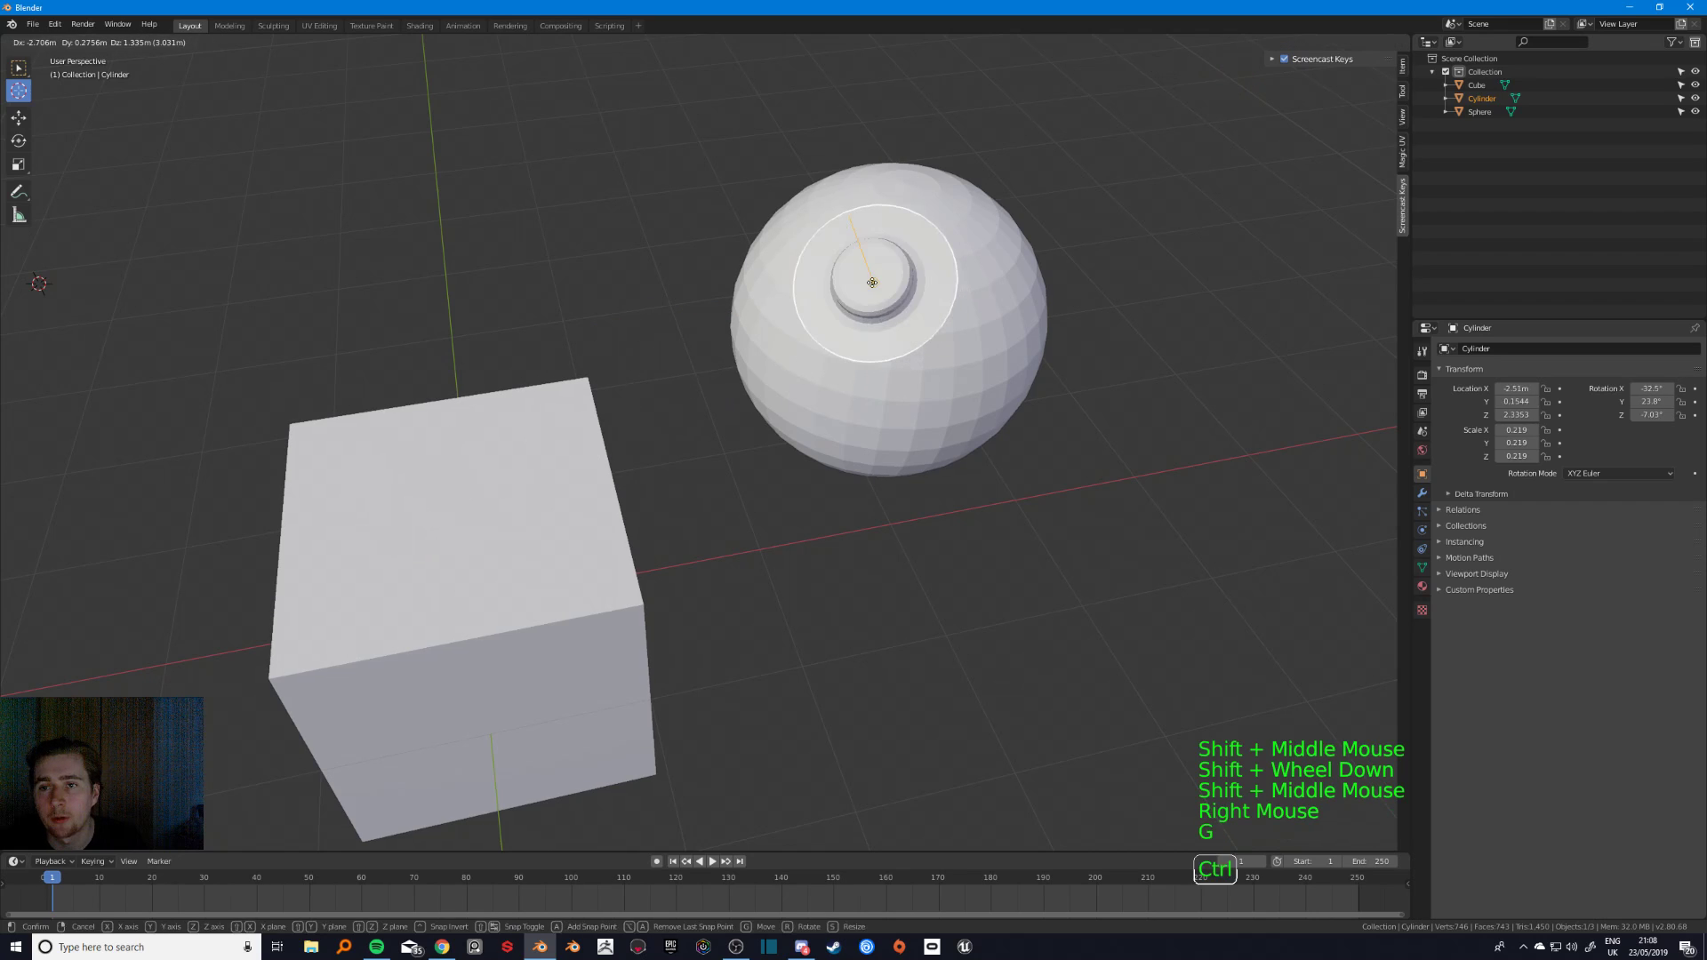
pyautogui.moveTo(834, 304)
pyautogui.mouseDown(button='middle')
pyautogui.moveTo(963, 229)
pyautogui.moveTo(925, 252)
pyautogui.moveTo(770, 217)
pyautogui.moveTo(770, 237)
pyautogui.moveTo(873, 271)
pyautogui.moveTo(836, 329)
pyautogui.mouseUp(button='middle')
pyautogui.moveTo(836, 329); pyautogui.dragTo(798, 388, button='middle')
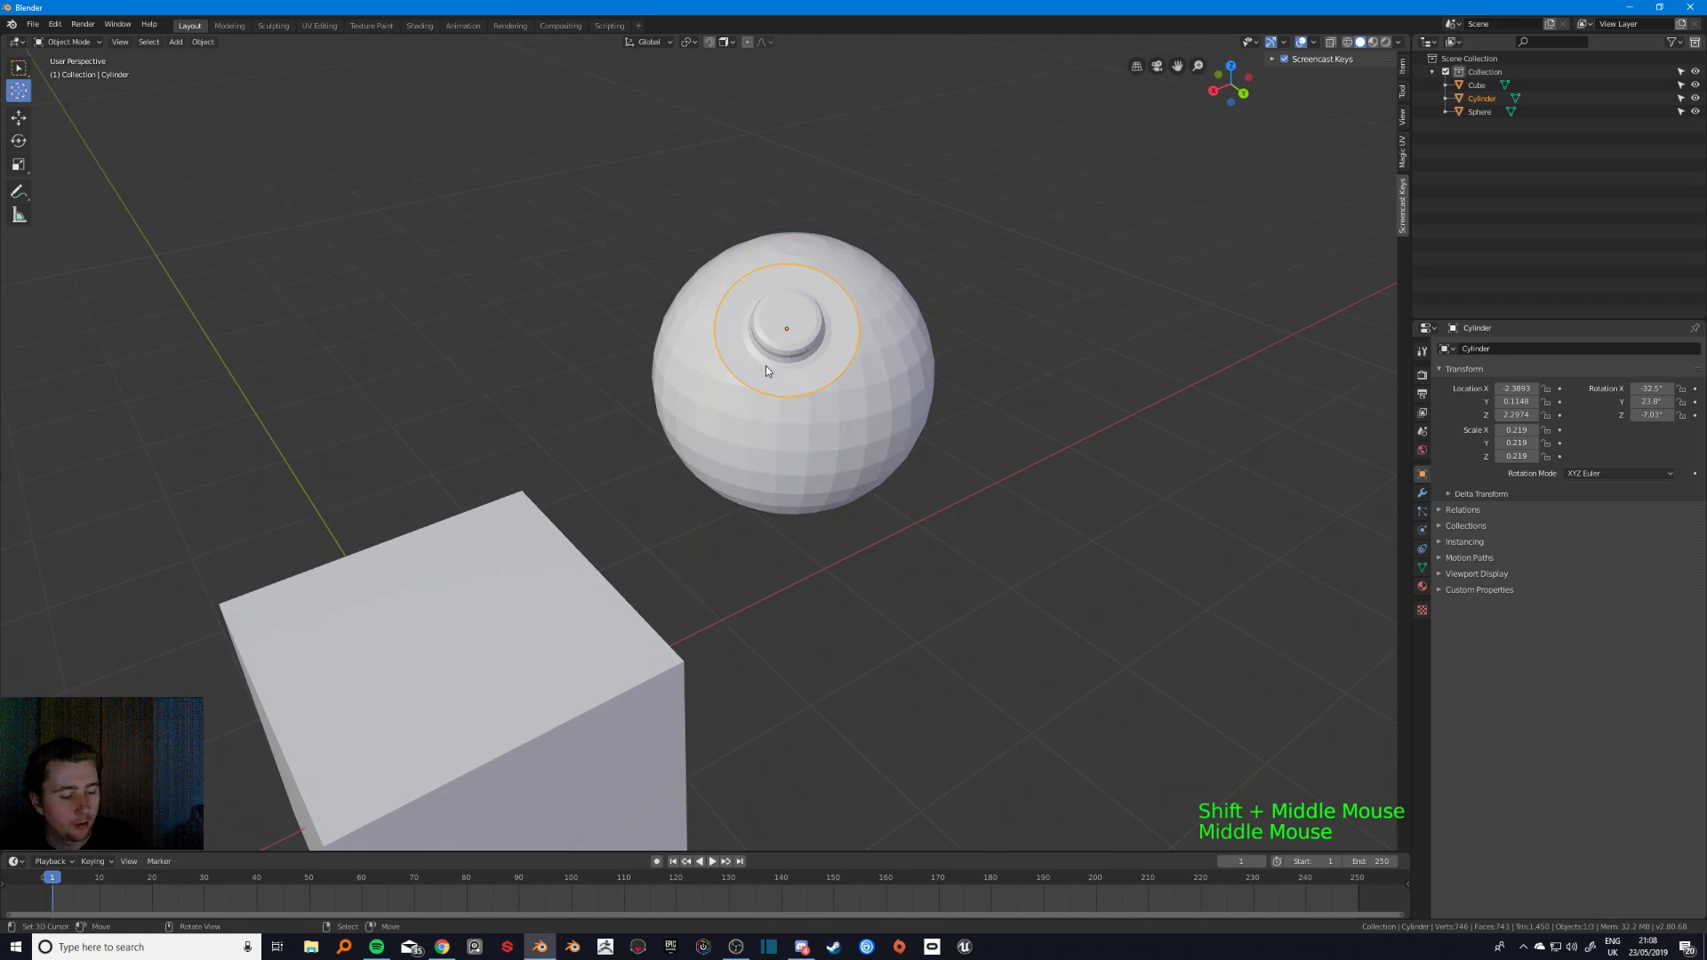
# - Snap the hat onto the cube's top face and back onto the sphere's upper surface
pyautogui.press('g')
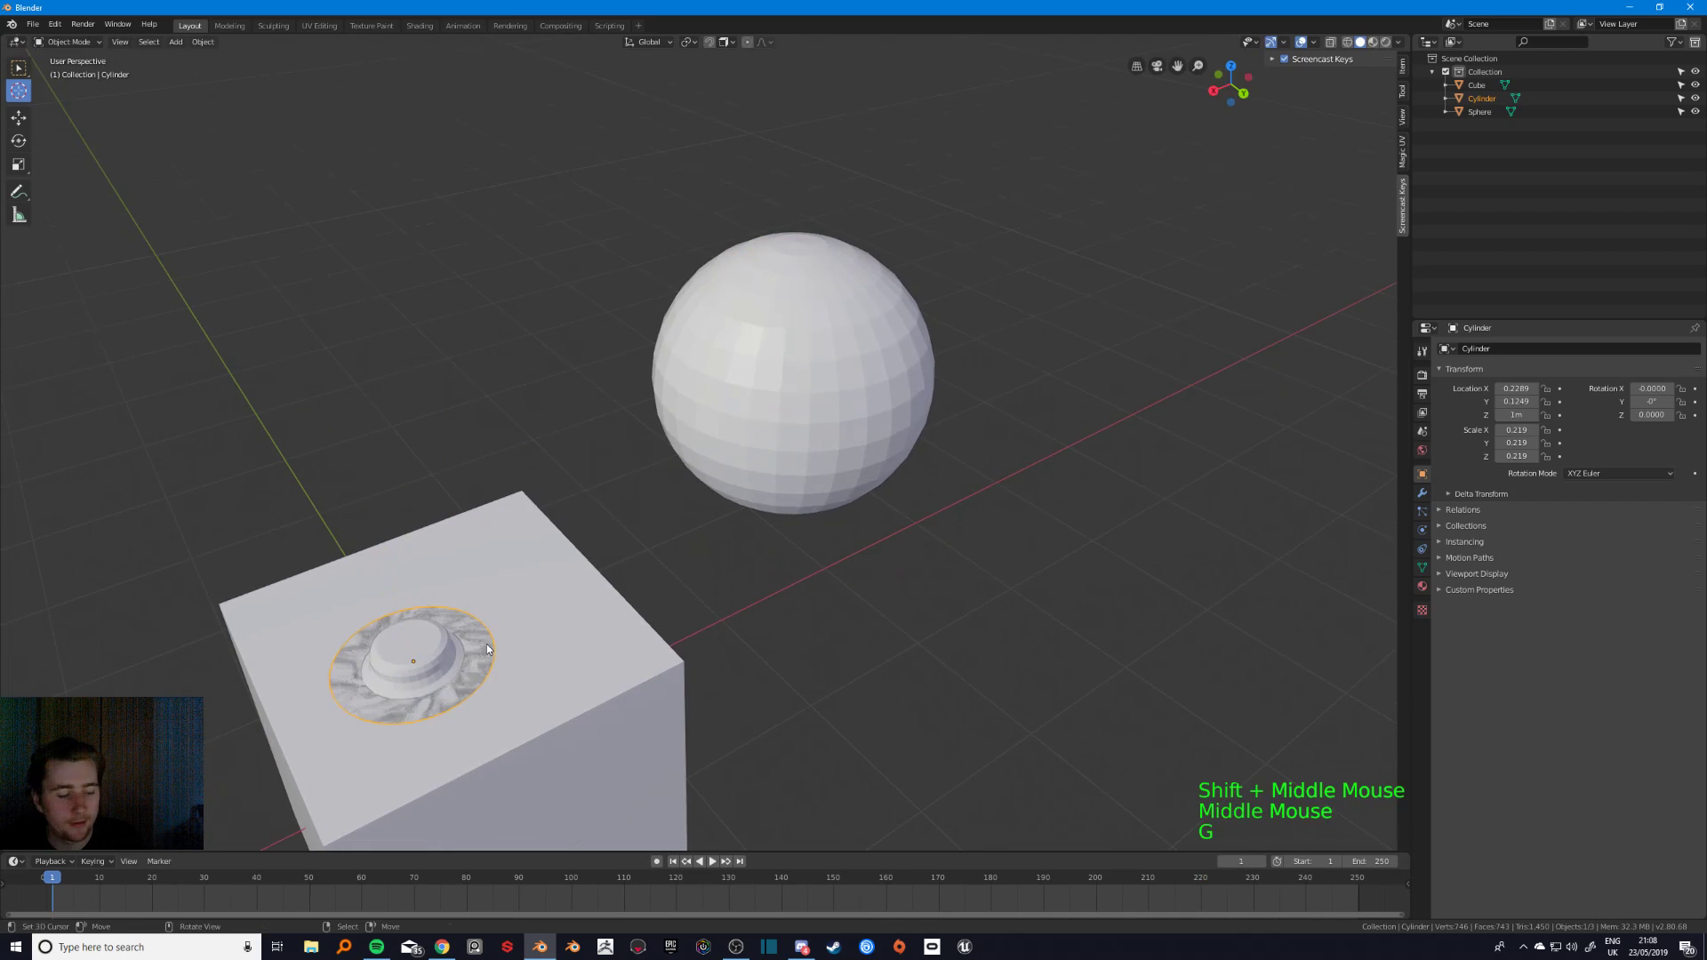
pyautogui.press('g')
pyautogui.press('ctrl')
pyautogui.moveTo(925, 348); pyautogui.dragTo(748, 399, button='middle')
pyautogui.scroll(2, 723, 338)
# - Shade the sphere smooth and reselect the hat
pyautogui.rightClick(744, 340)
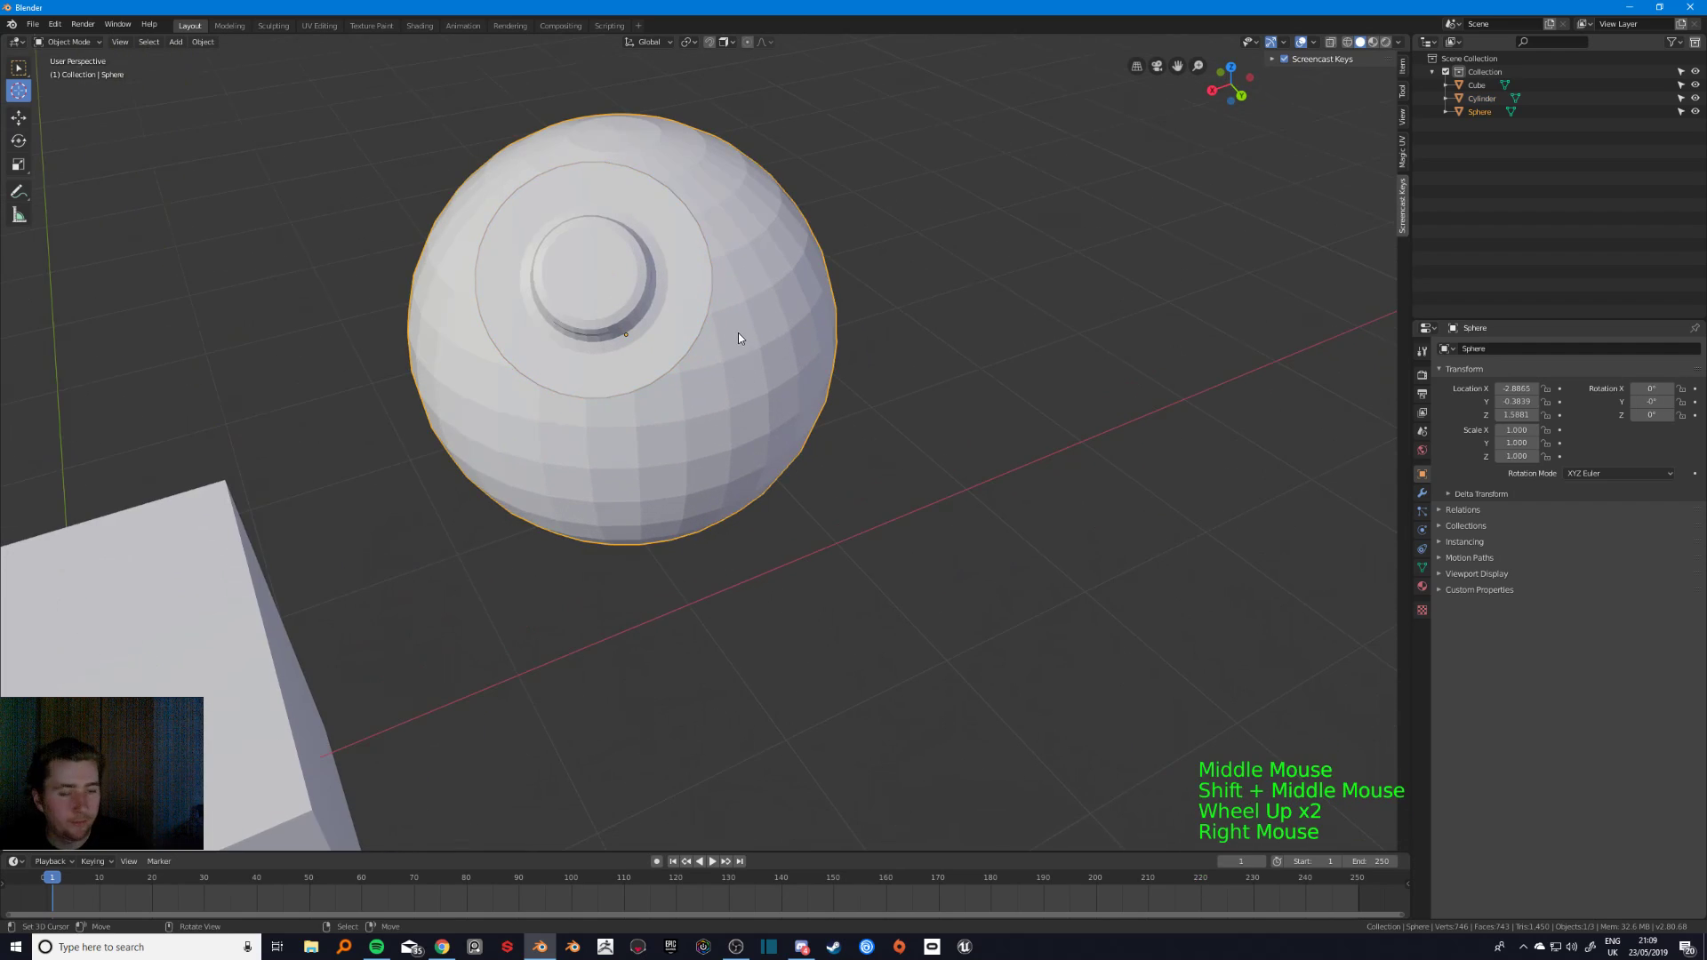
pyautogui.press('w')
pyautogui.rightClick(716, 301)
pyautogui.moveTo(716, 302); pyautogui.dragTo(626, 325, button='middle')
pyautogui.moveTo(626, 326); pyautogui.dragTo(712, 321, button='middle')
# - With Project Individual Elements enabled for face snapping, project the hat brim's two outer edge loops onto the sphere's surface
pyautogui.click(723, 42)
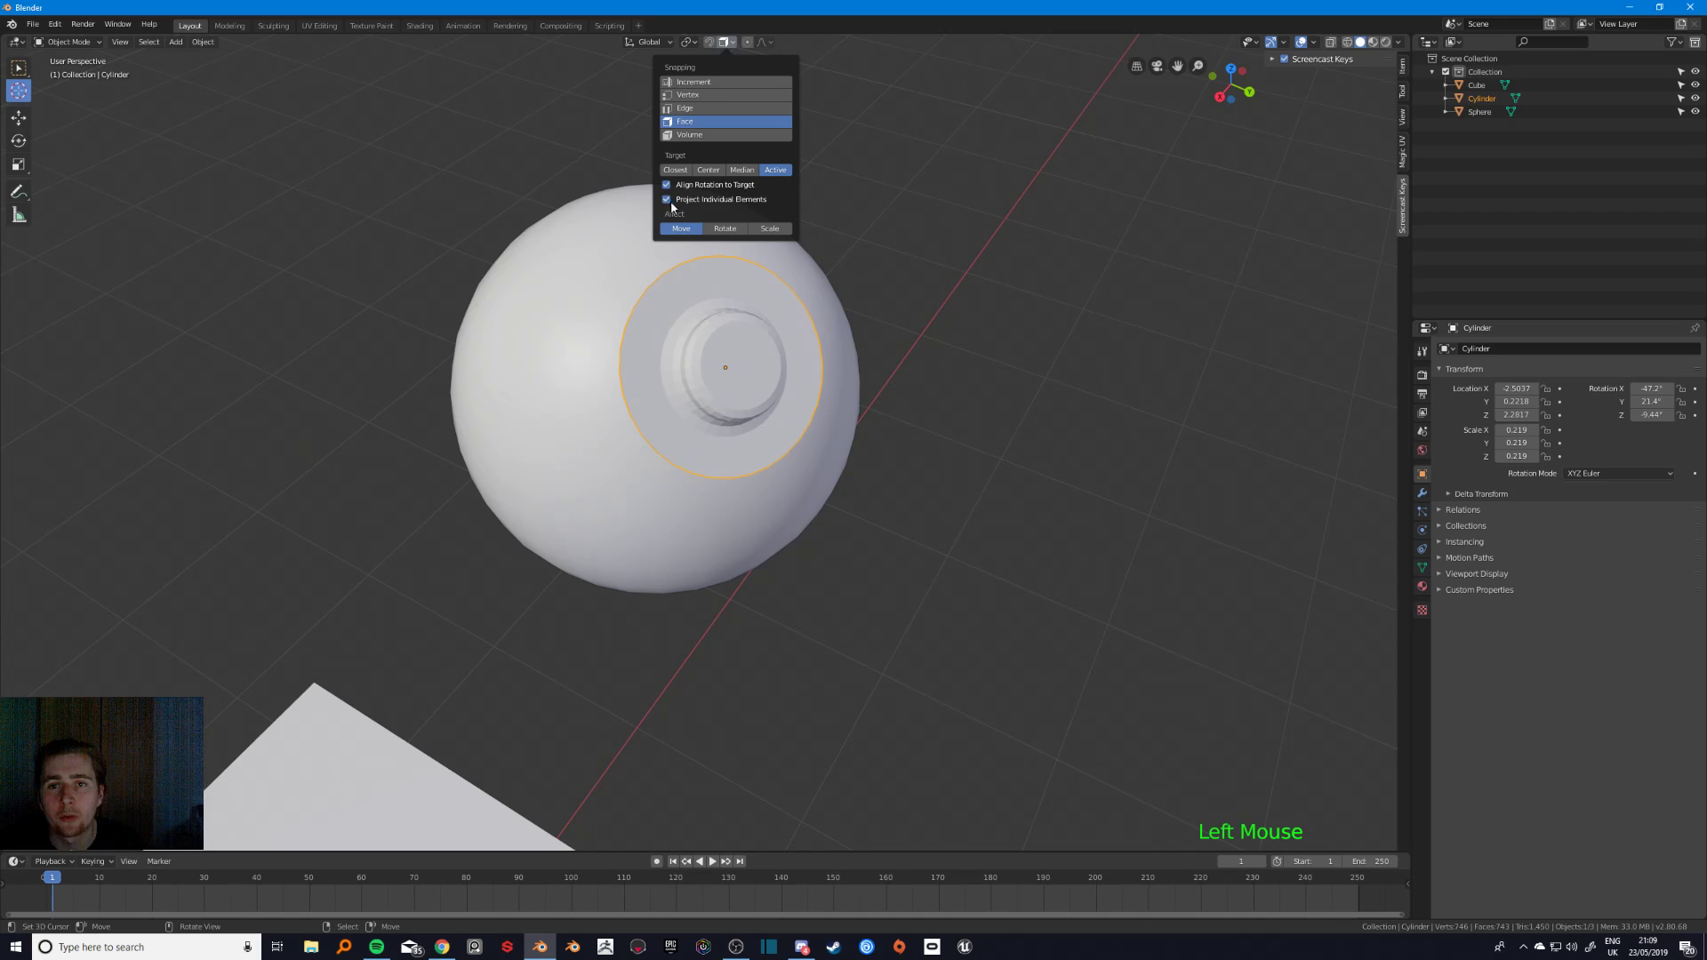
pyautogui.press('Tab')
pyautogui.moveTo(722, 361); pyautogui.dragTo(753, 335, button='middle')
pyautogui.keyDown('alt'); pyautogui.keyDown('shift'); pyautogui.rightClick(729, 302); pyautogui.keyUp('shift'); pyautogui.keyUp('alt')
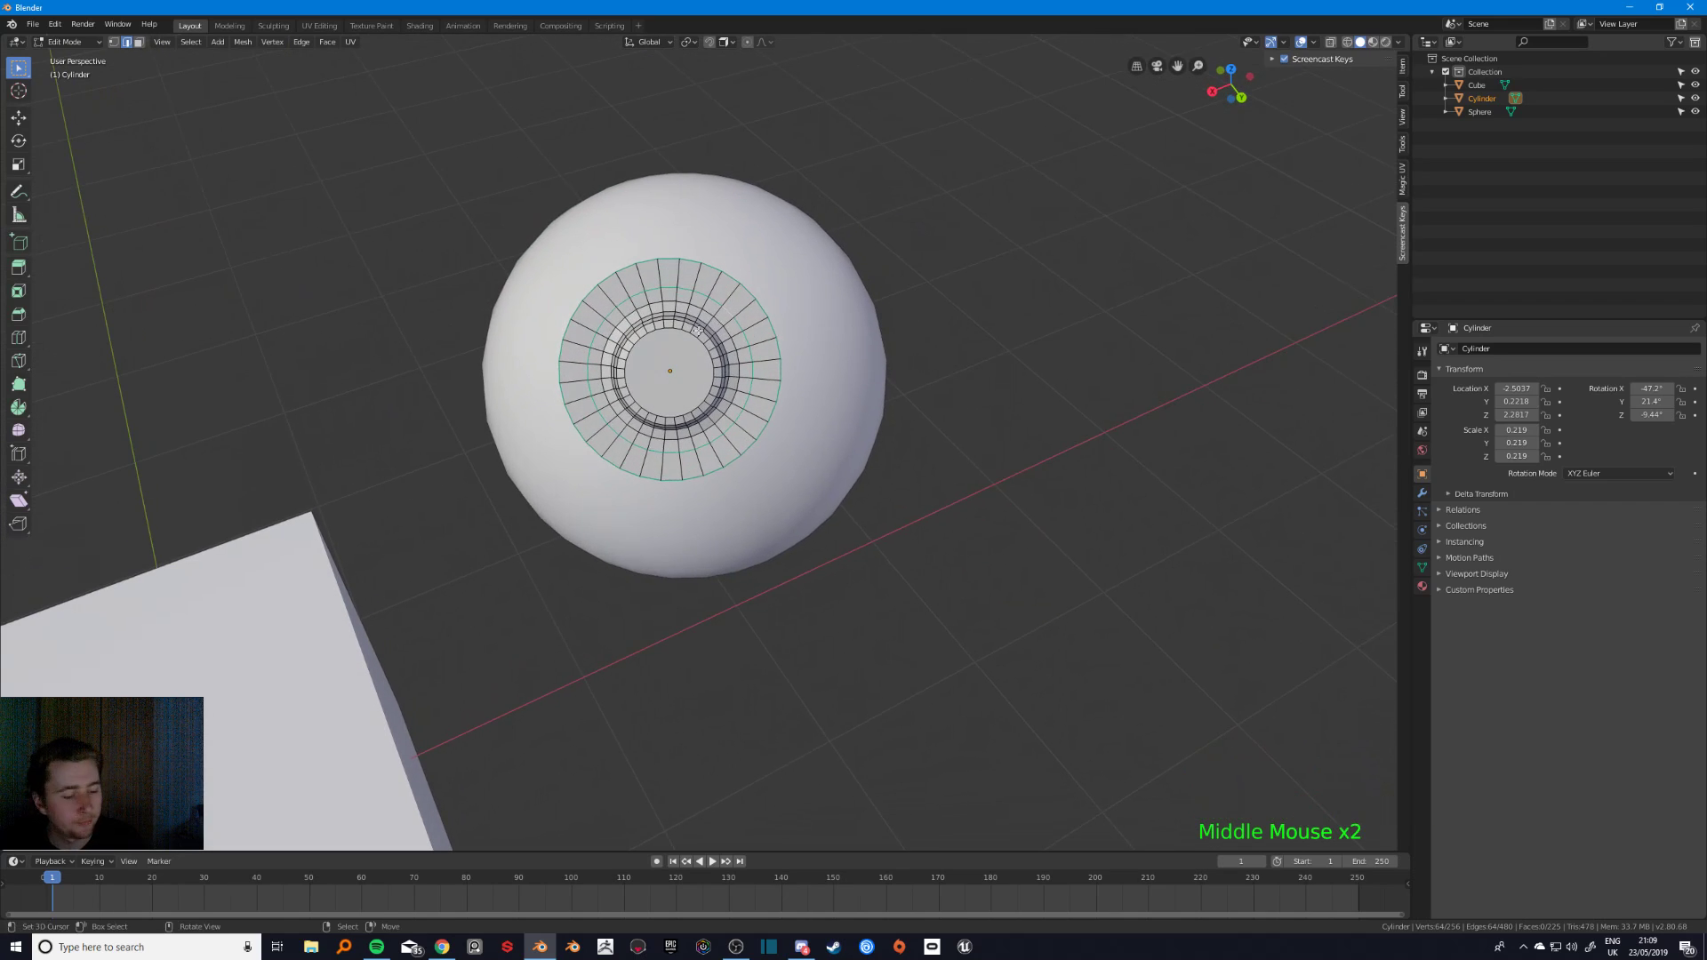
pyautogui.click(721, 42)
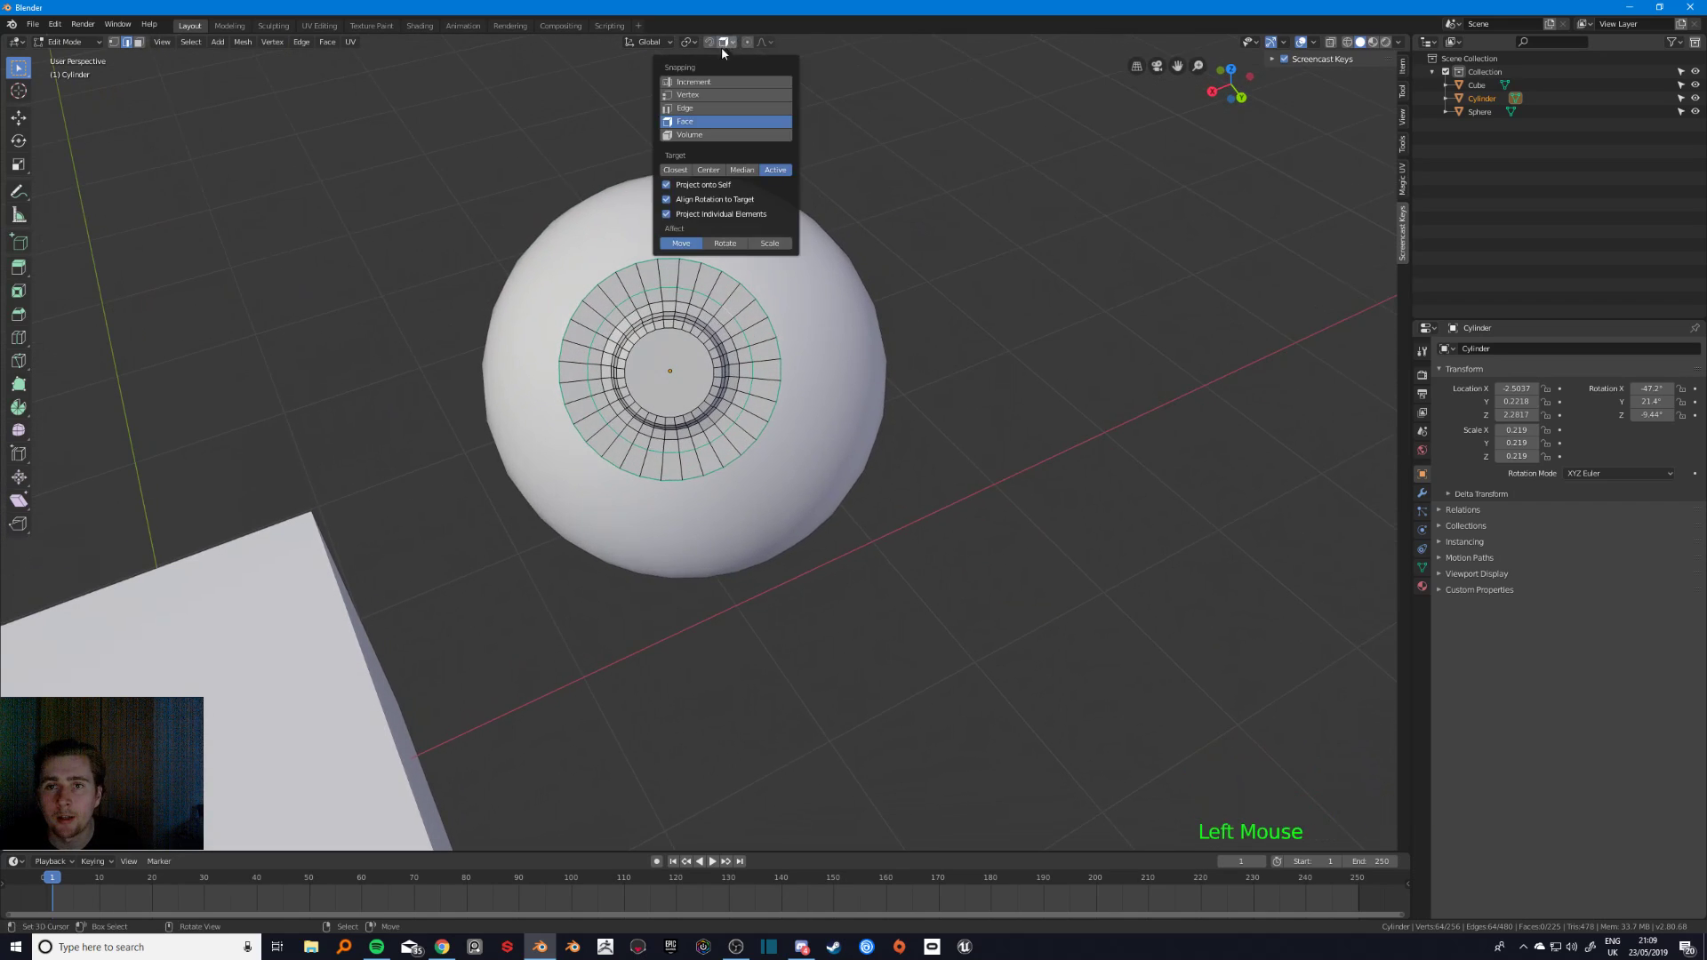
pyautogui.press('g')
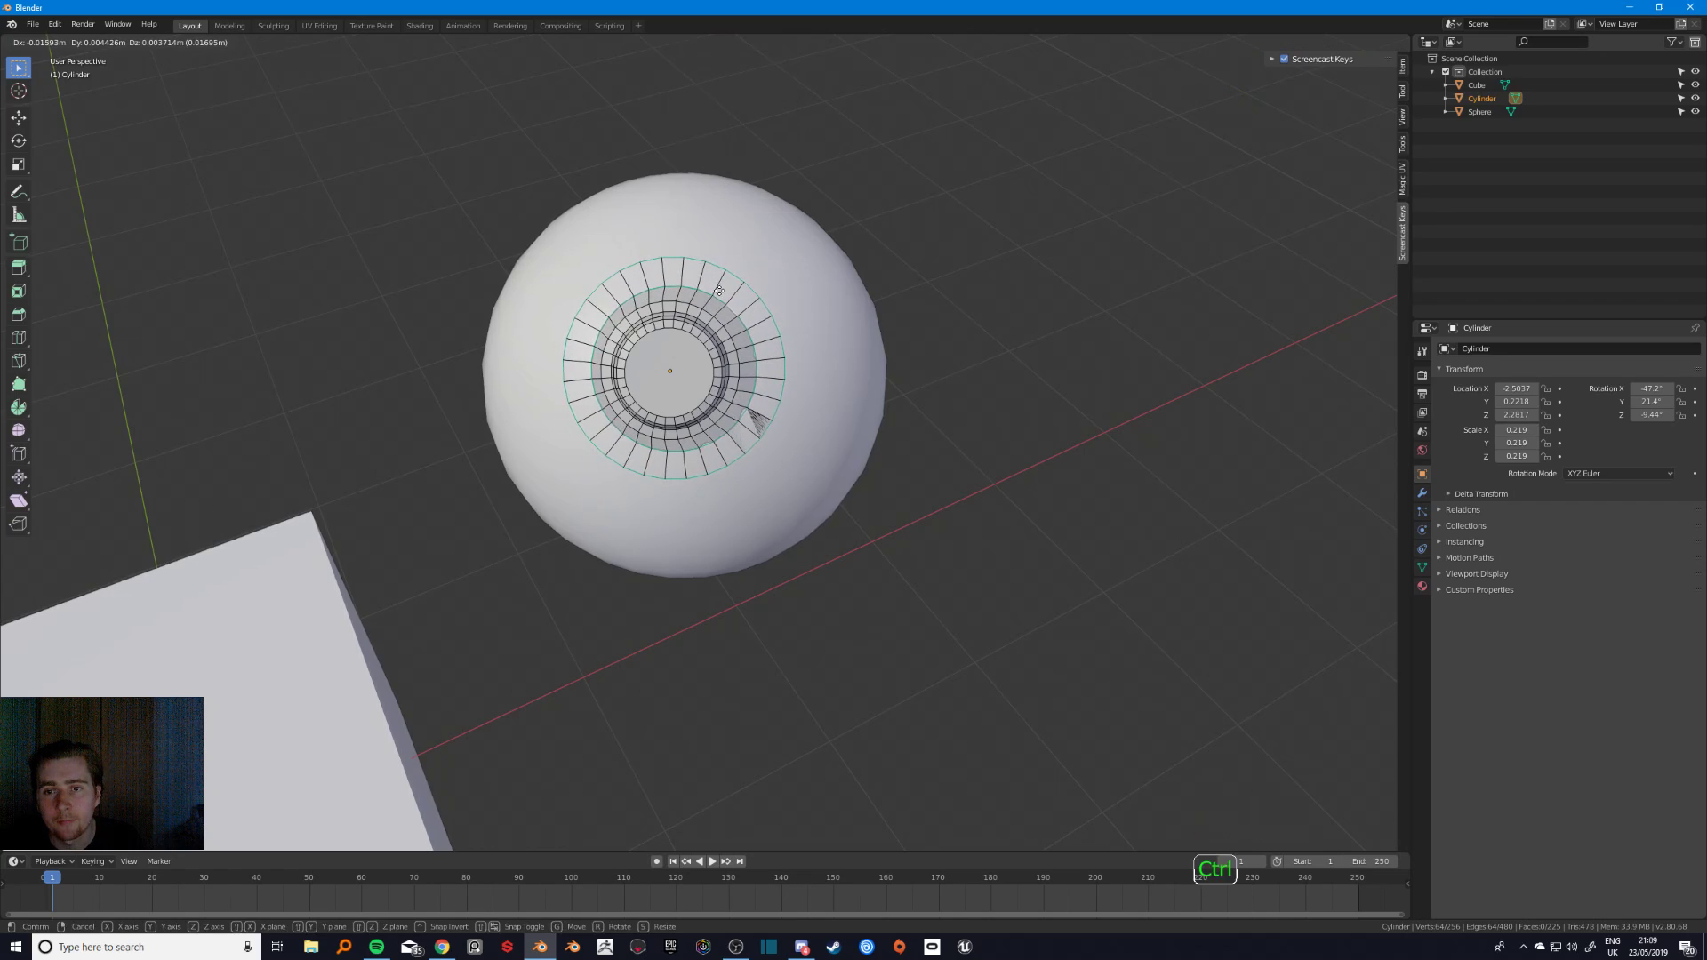
pyautogui.moveTo(720, 290); pyautogui.dragTo(649, 278, button='middle')
pyautogui.press('Tab')
pyautogui.press('Tab')
pyautogui.press('Tab')
pyautogui.press('Tab')
pyautogui.rightClick(662, 285)
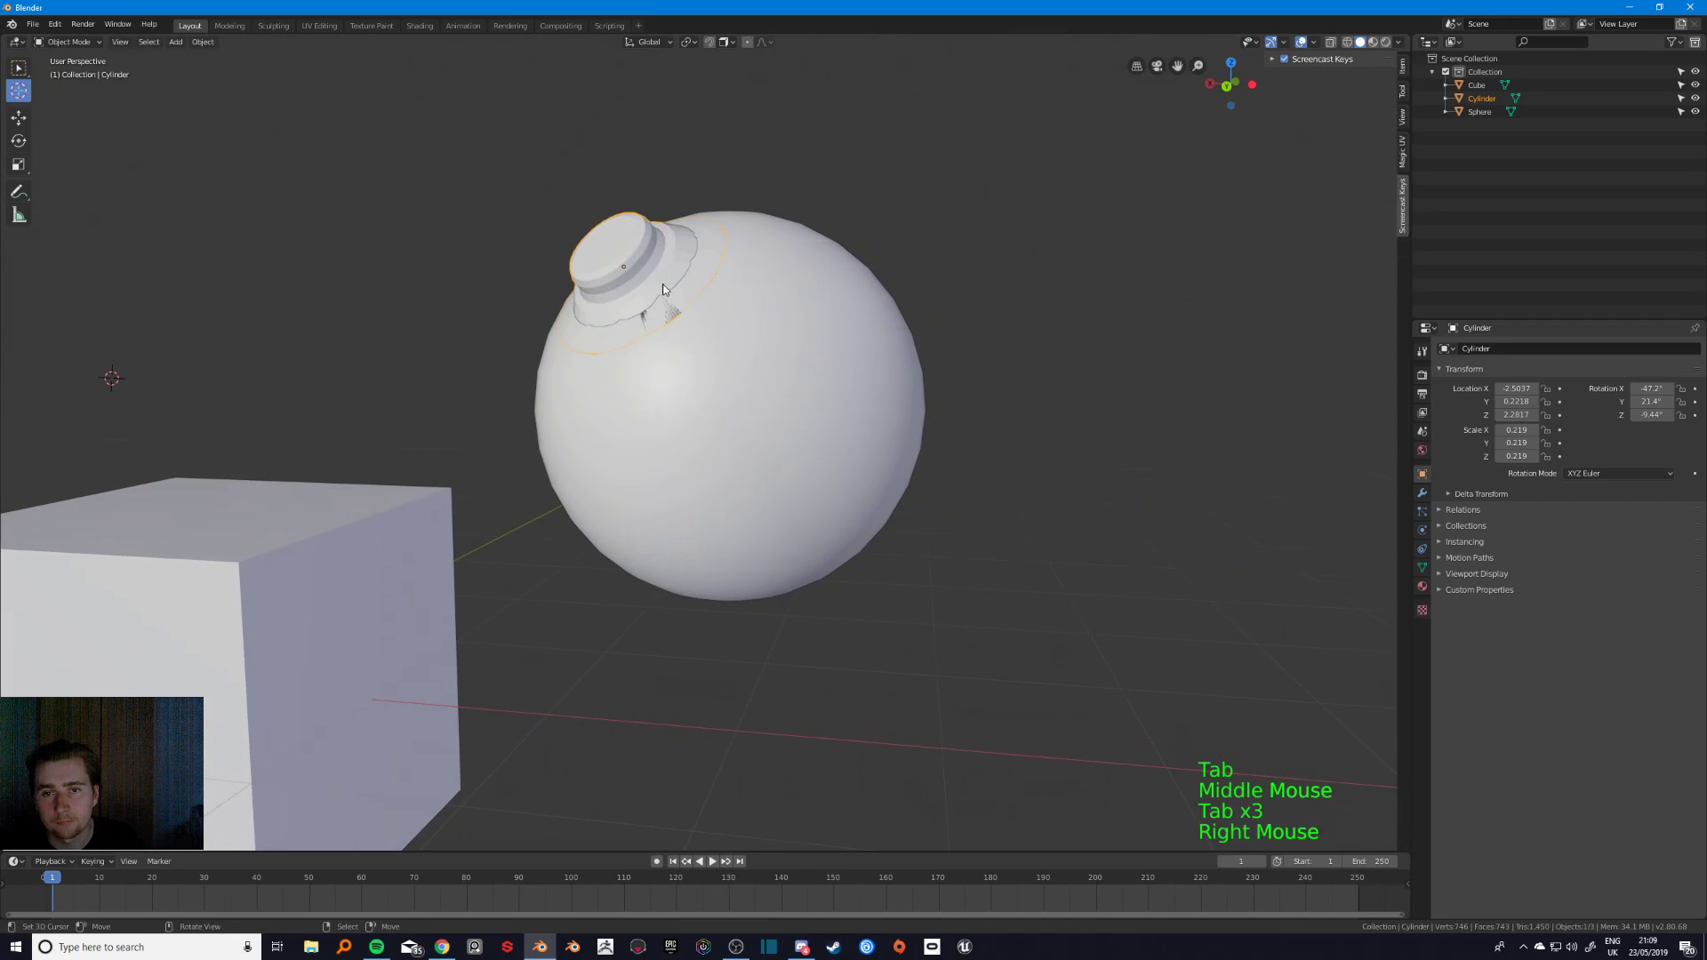
# - Move the hat slightly outward along its local Z axis to lift the brim off the sphere
pyautogui.press('g')
pyautogui.press('z')
pyautogui.press('z')
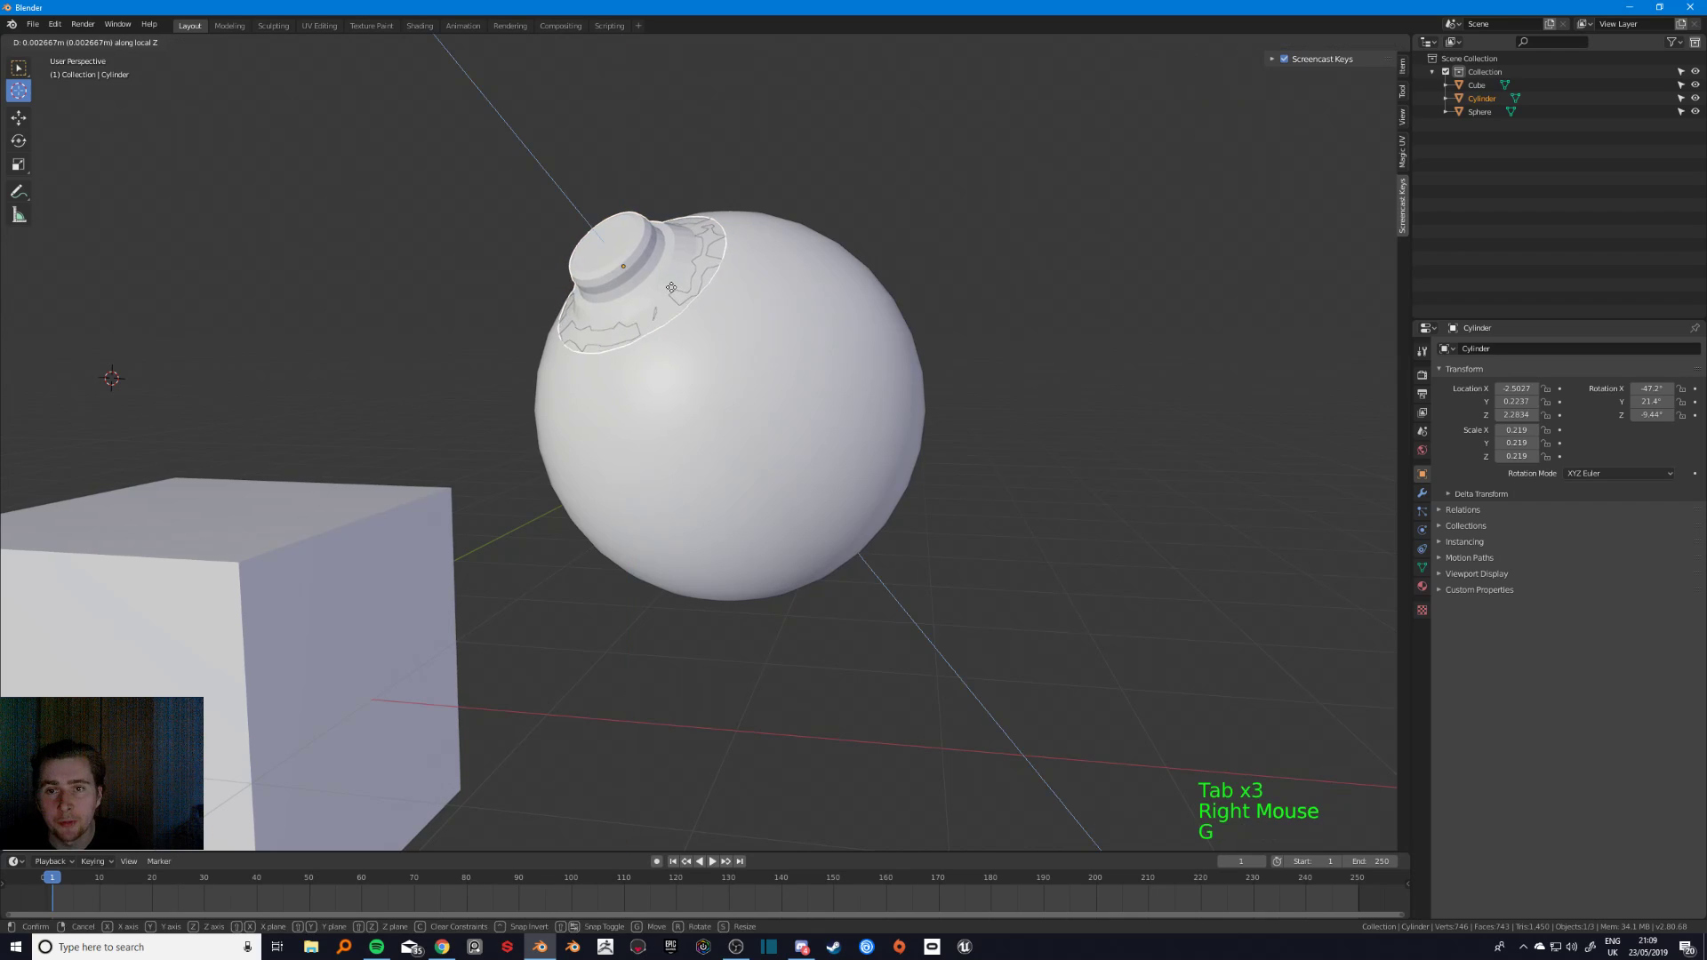
pyautogui.press('Tab')
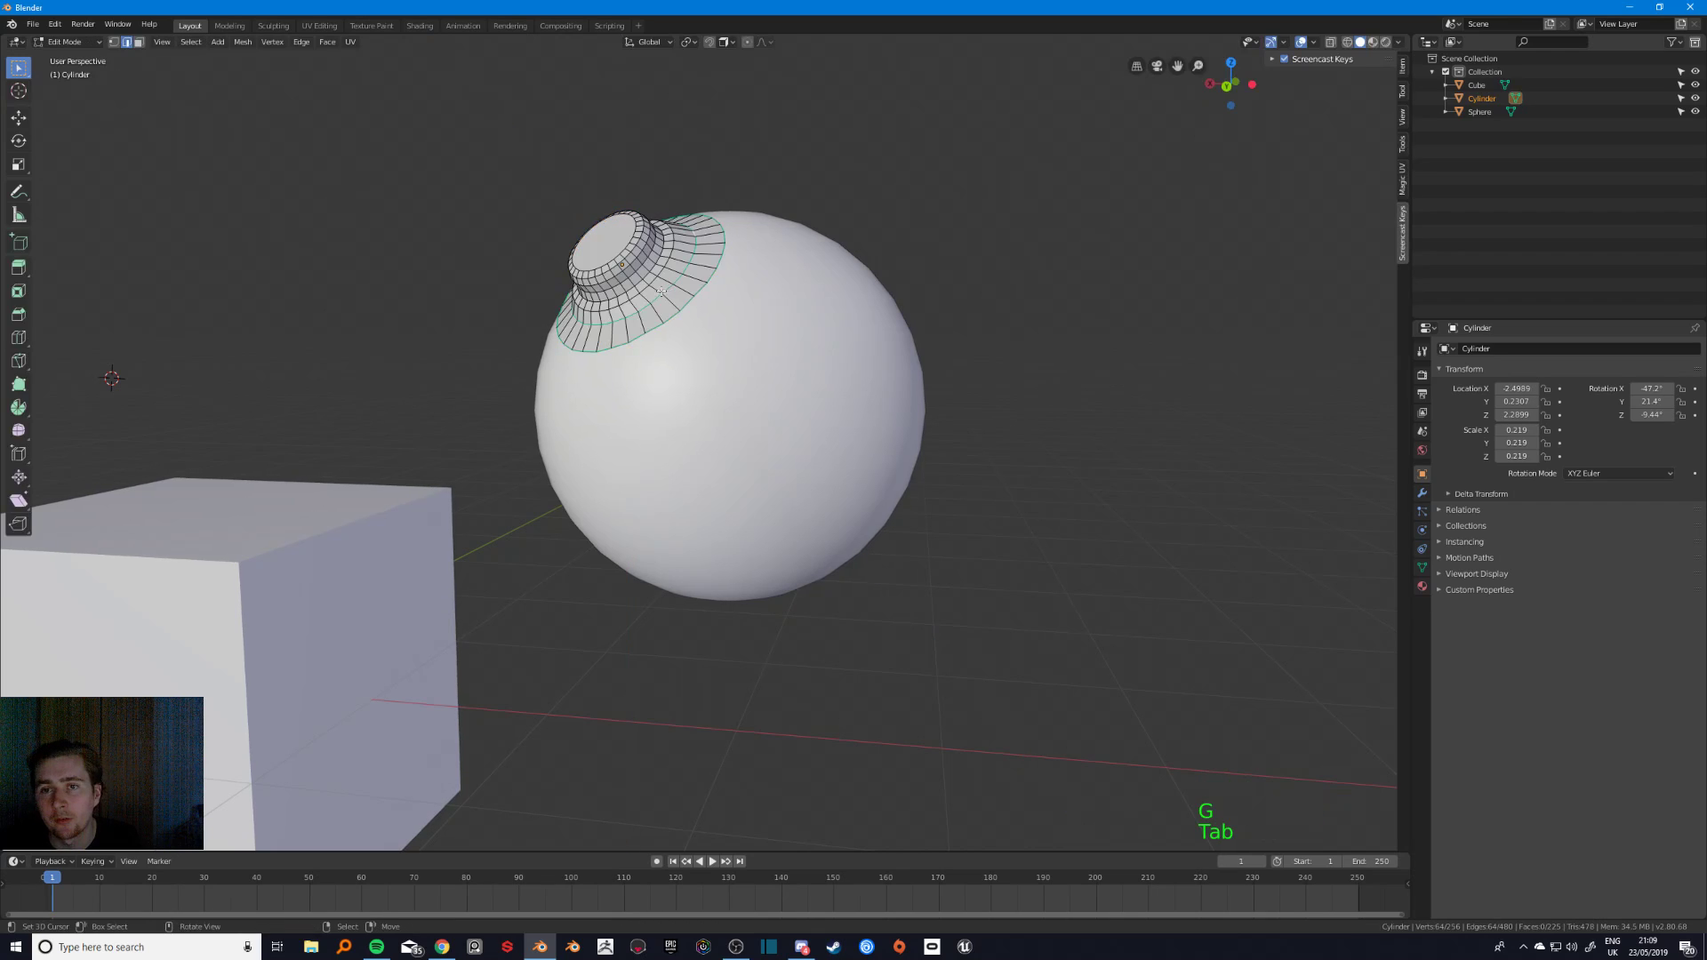
pyautogui.moveTo(671, 294); pyautogui.dragTo(661, 299, button='middle')
# - Examine how the projected brim fits the sphere's curved surface in Object and Edit Mode
pyautogui.press('Tab')
pyautogui.press('z')
pyautogui.press('Tab')
pyautogui.moveTo(804, 306); pyautogui.dragTo(670, 389, button='middle')
pyautogui.press('Tab')
pyautogui.press('Tab')
pyautogui.press('a')
pyautogui.press('a')
pyautogui.press('a')
pyautogui.scroll(-2, 707, 370)
# - In Edit Mode, select the brim's inner edge loop and move it with face snapping onto the sphere's surface
pyautogui.press('Tab')
pyautogui.keyDown('alt'); pyautogui.rightClick(738, 390); pyautogui.keyUp('alt')
pyautogui.press('KP_3')
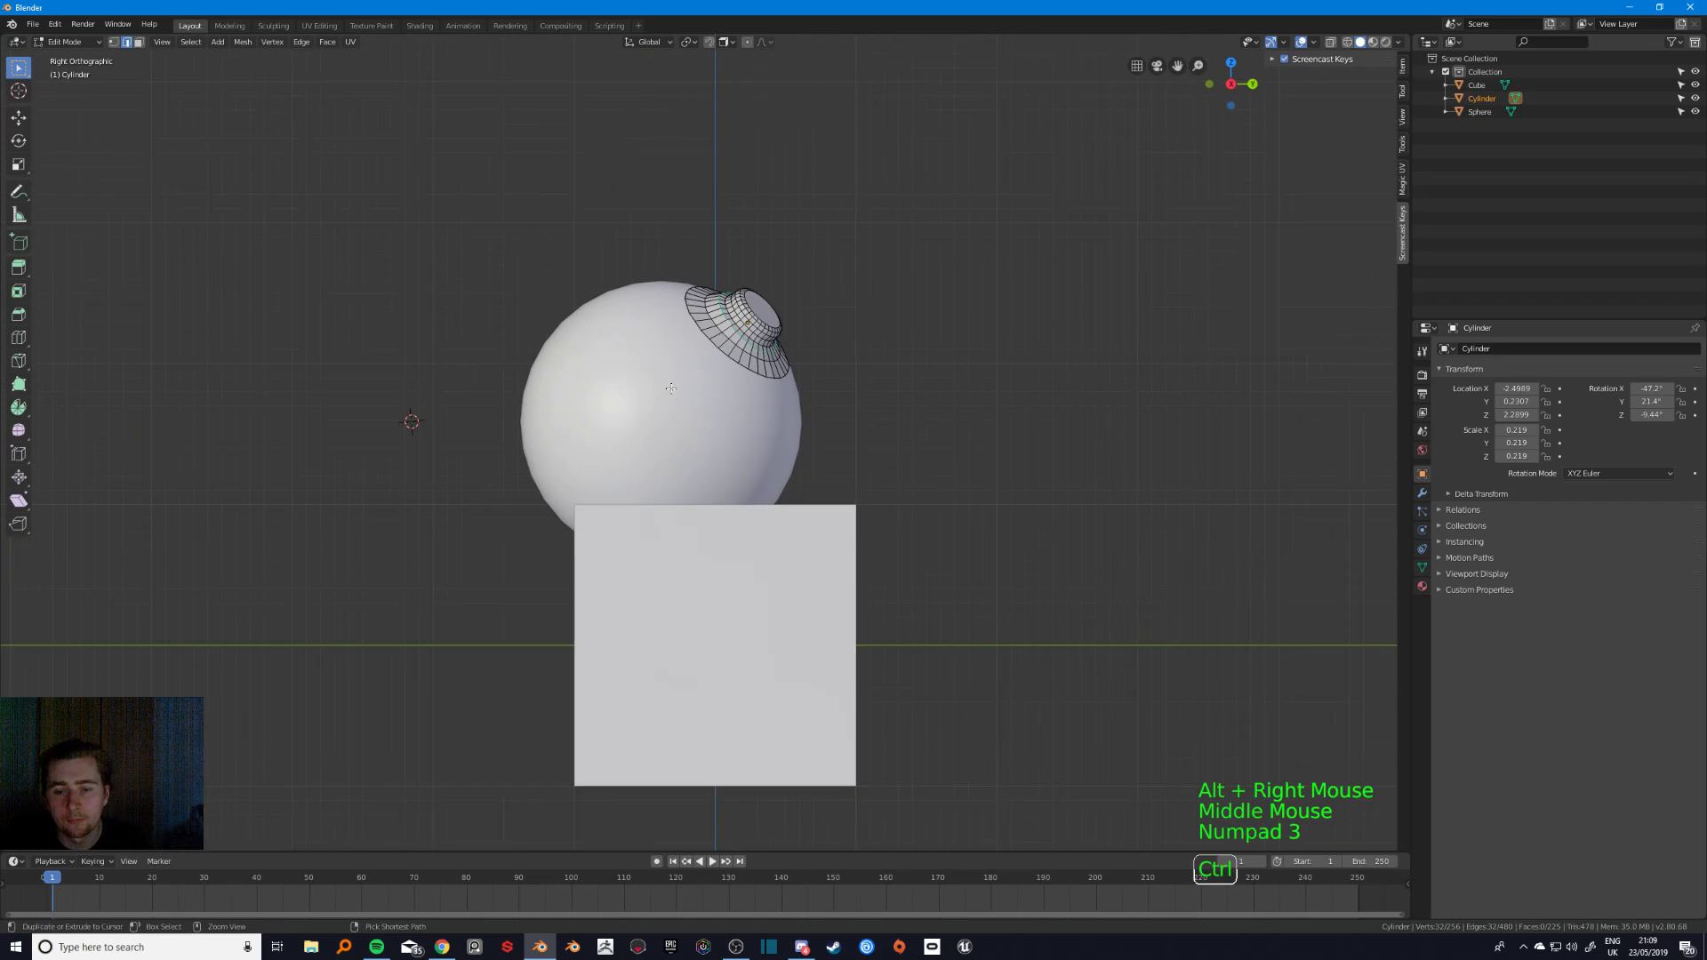
pyautogui.scroll(-1, 412, 416)
pyautogui.moveTo(411, 416); pyautogui.dragTo(782, 420, button='middle')
pyautogui.scroll(4, 804, 306)
pyautogui.moveTo(763, 425)
pyautogui.mouseDown(button='middle')
pyautogui.moveTo(786, 473)
pyautogui.moveTo(765, 445)
pyautogui.mouseUp(button='middle')
pyautogui.moveTo(765, 444); pyautogui.dragTo(772, 453, button='middle')
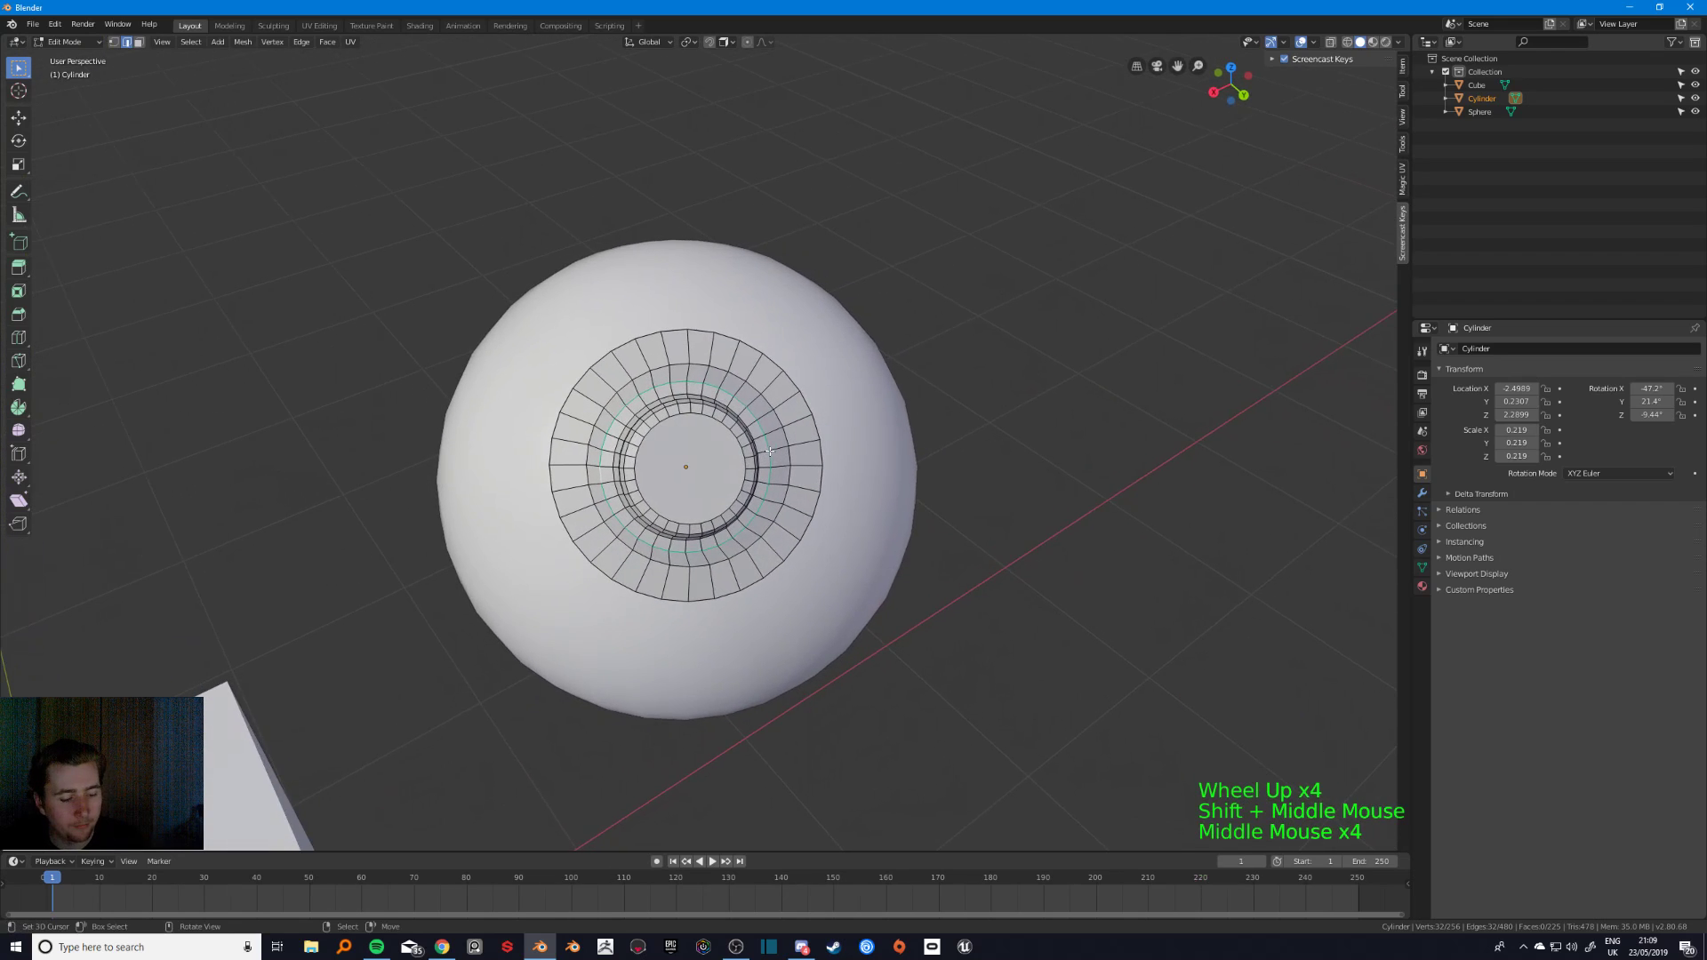
pyautogui.press('g')
pyautogui.click(772, 448)
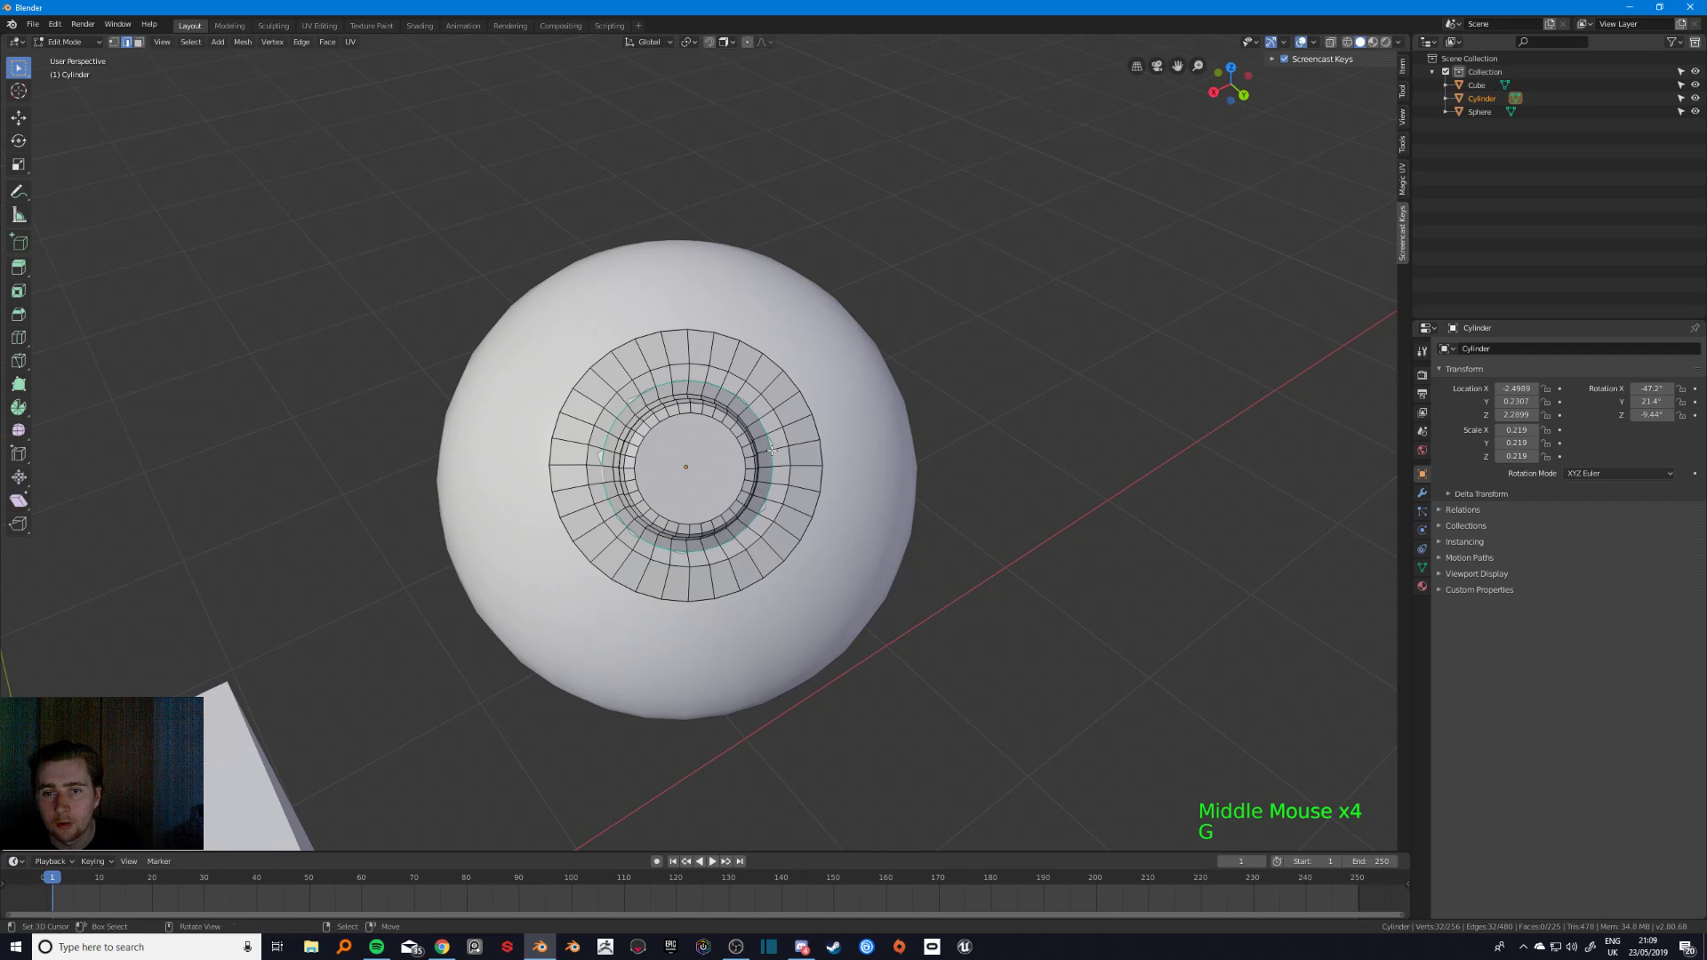
# - Check the snapped brim, then undo the hat edits and sphere smoothing back to the hat with its flat brim
pyautogui.scroll(-3, 758, 429)
pyautogui.moveTo(759, 429); pyautogui.dragTo(684, 366, button='middle')
pyautogui.press('Tab')
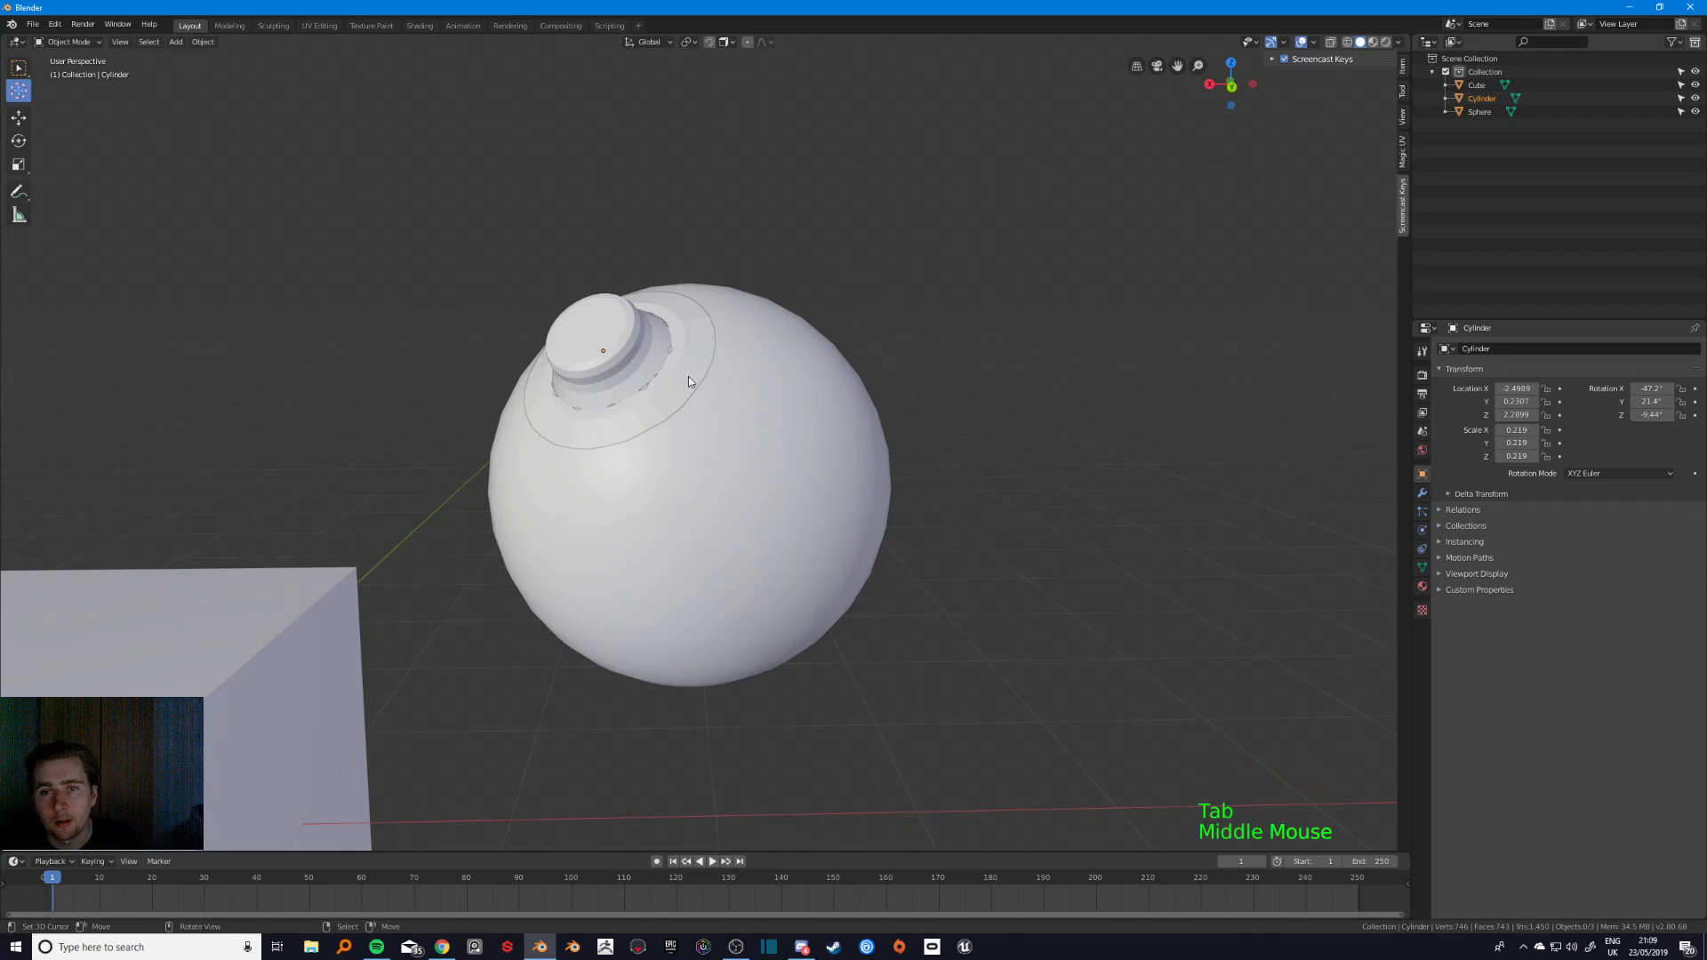
pyautogui.press('Tab')
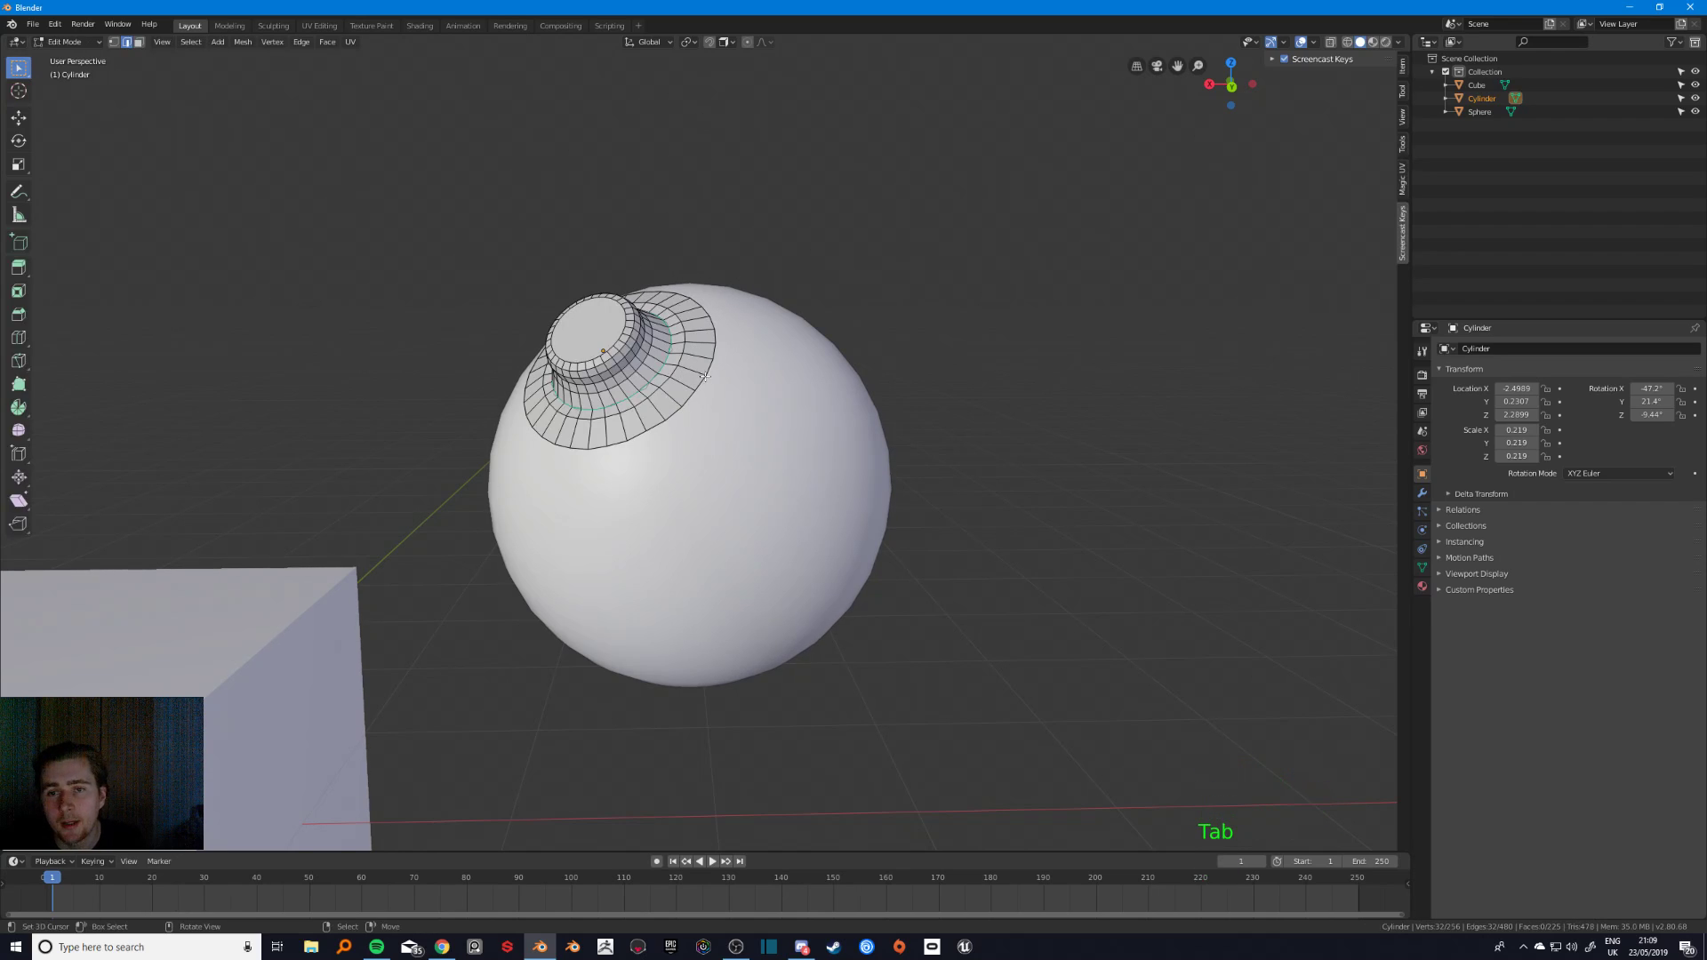
pyautogui.keyDown('alt'); pyautogui.rightClick(714, 346); pyautogui.keyUp('alt')
pyautogui.hotkey('ctrl', 'z')
pyautogui.hotkey('ctrl', 'z')
pyautogui.hotkey('ctrl', 'z')
pyautogui.hotkey('ctrl', 'z')
pyautogui.hotkey('ctrl', 'z')
pyautogui.hotkey('ctrl', 'z')
pyautogui.hotkey('ctrl', 'z')
pyautogui.hotkey('ctrl', 'z')
pyautogui.hotkey('ctrl', 'z')
pyautogui.hotkey('ctrl', 'z')
pyautogui.hotkey('ctrl', 'z')
pyautogui.hotkey('ctrl', 'z')
pyautogui.hotkey('ctrl', 'z')
pyautogui.hotkey('ctrl', 'z')
pyautogui.hotkey('ctrl', 'z')
pyautogui.hotkey('ctrl', 'z')
pyautogui.hotkey('ctrl', 'z')
pyautogui.hotkey('ctrl', 'z')
pyautogui.hotkey('ctrl', 'z')
pyautogui.hotkey('ctrl', 'z')
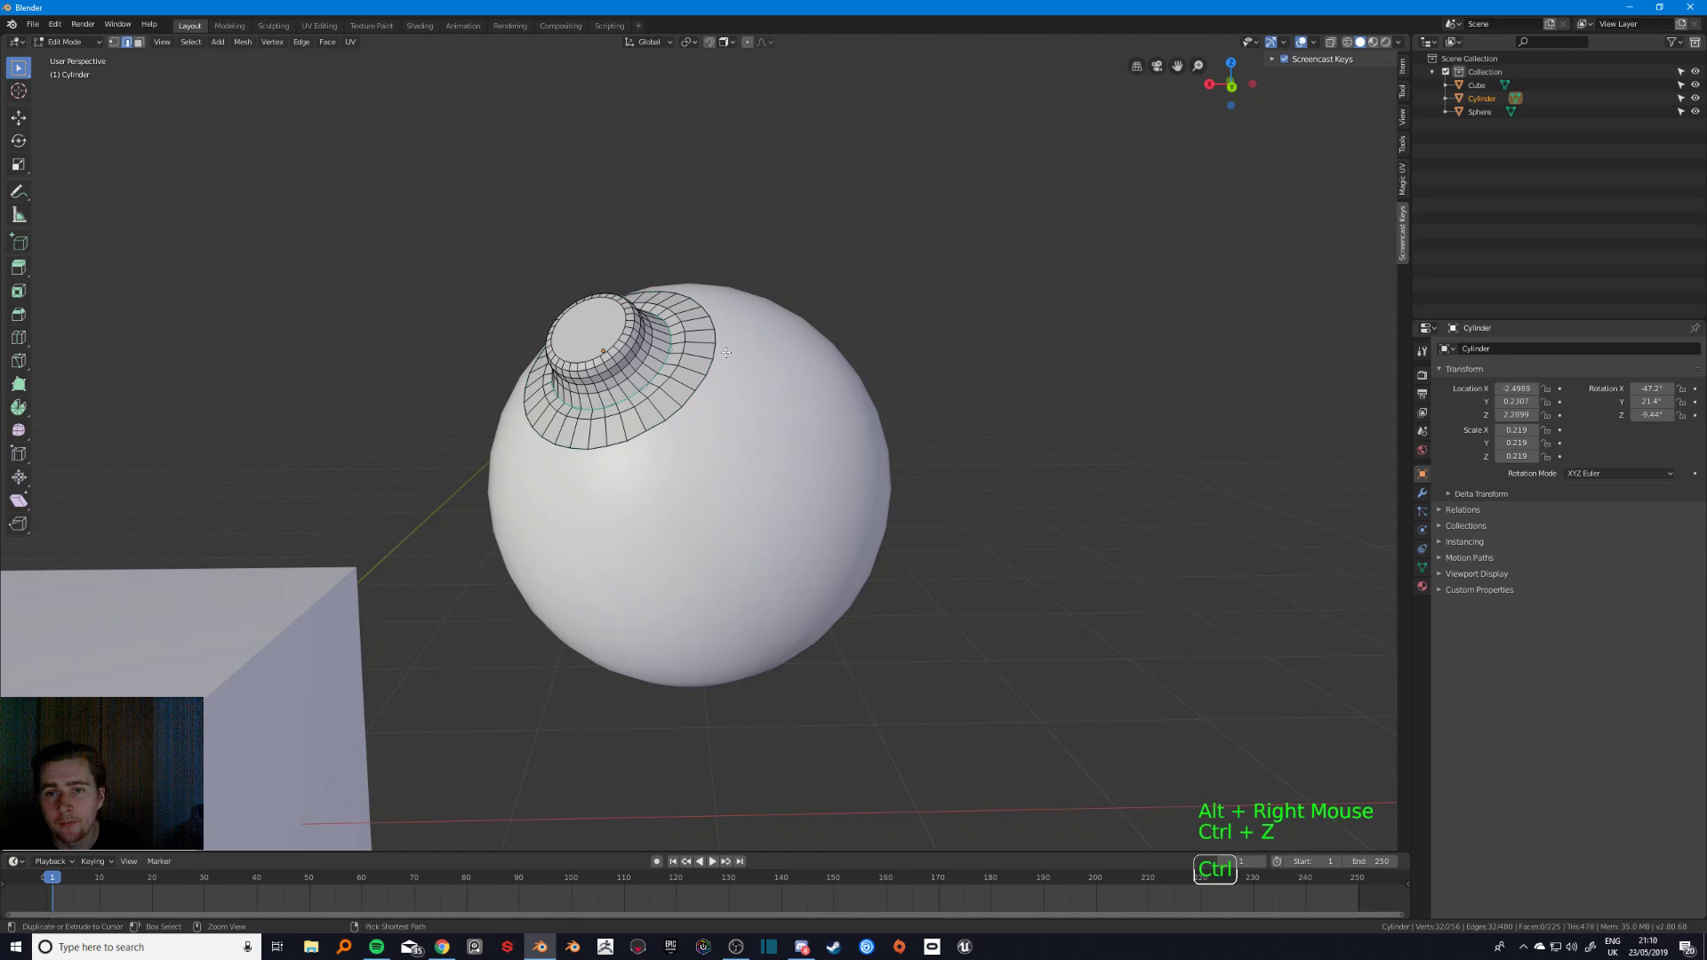
pyautogui.hotkey('ctrl', 'shift', 'z')
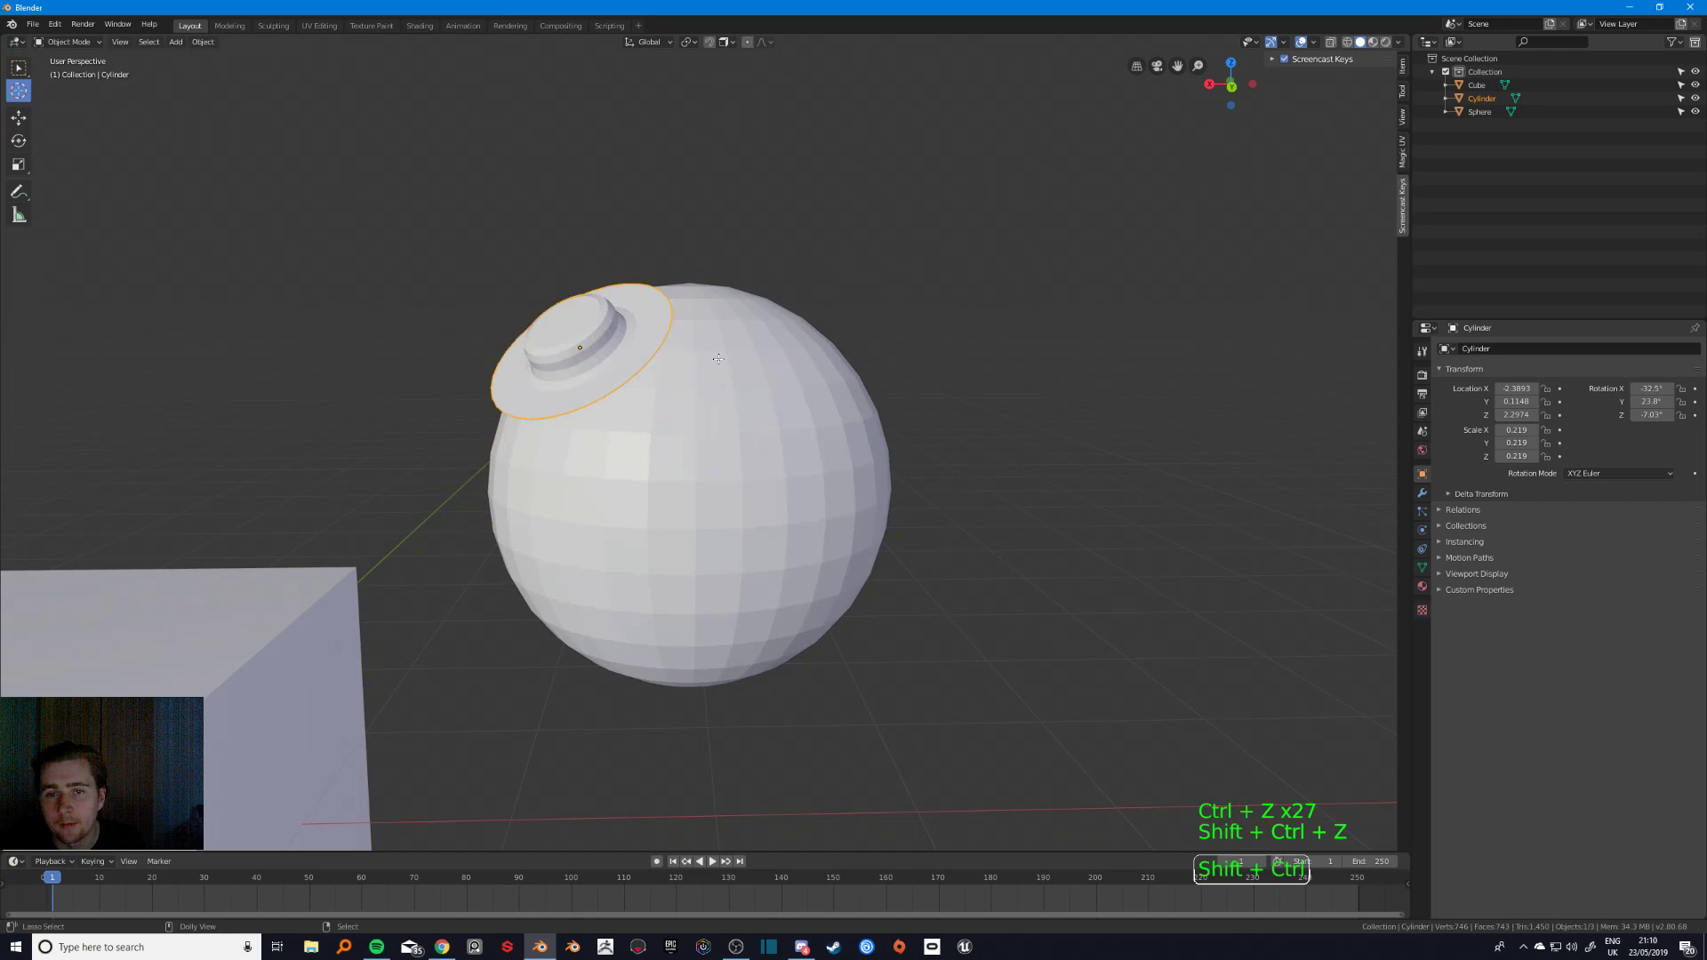
# - In Edit Mode, try face-snapping the brim's outer edge loop with Align Rotation to Target on and Project Individual Elements off
pyautogui.moveTo(683, 361); pyautogui.dragTo(742, 283, button='middle')
pyautogui.press('Tab')
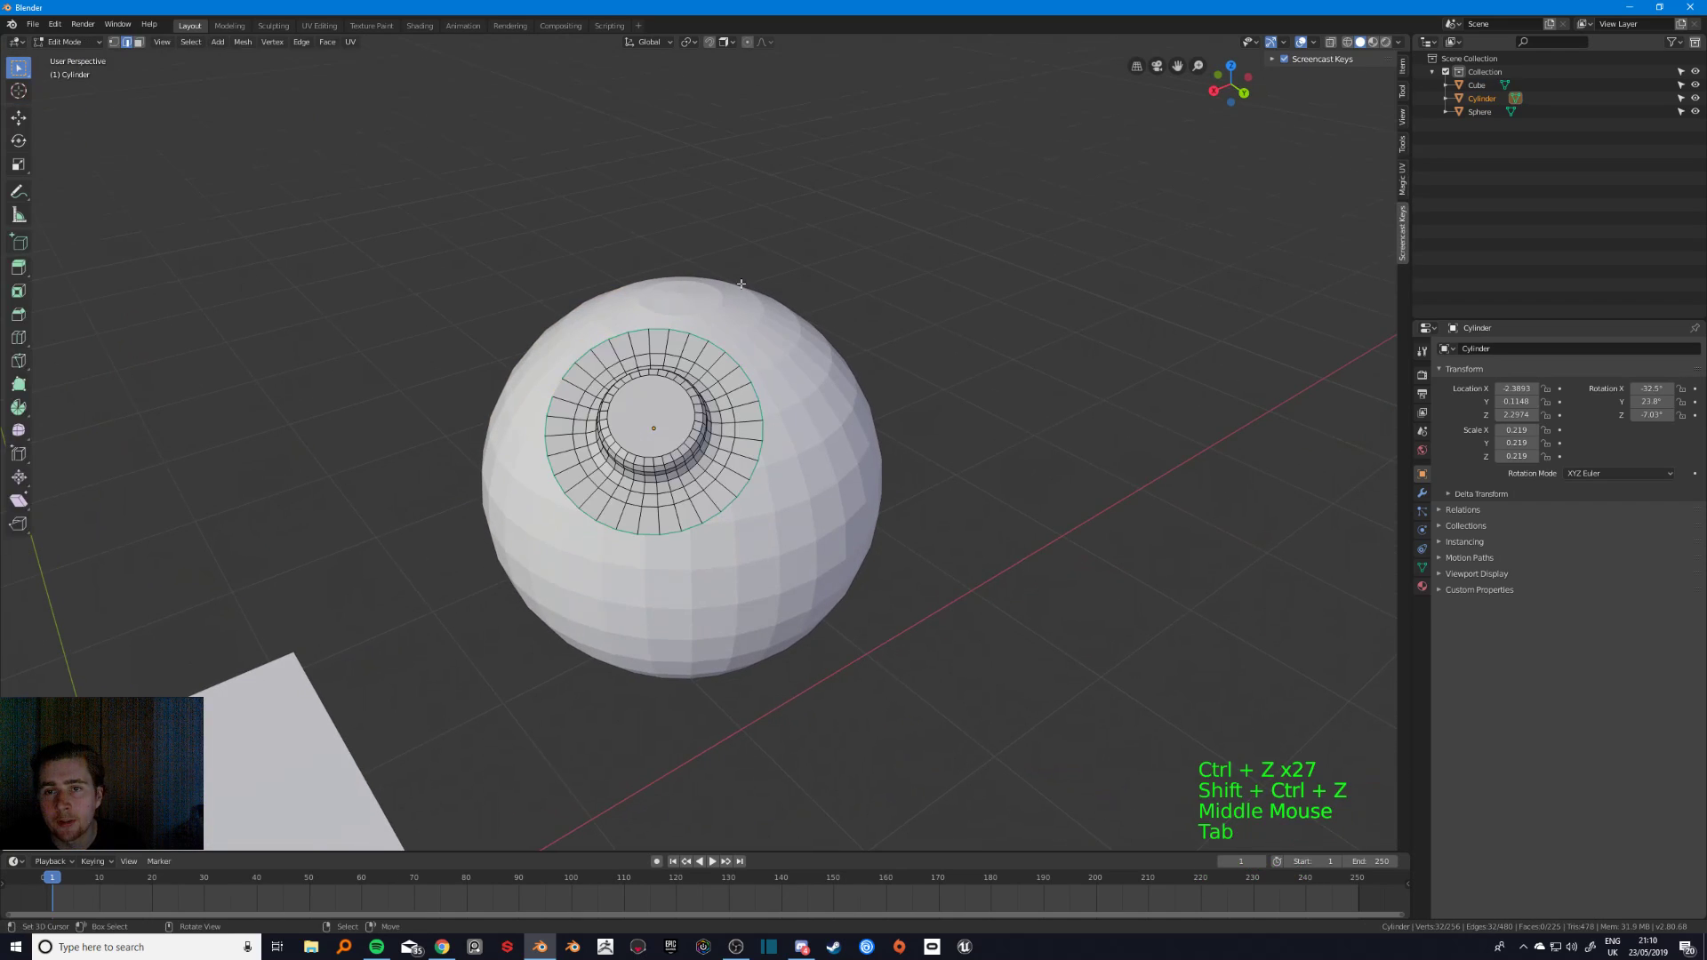
pyautogui.click(724, 42)
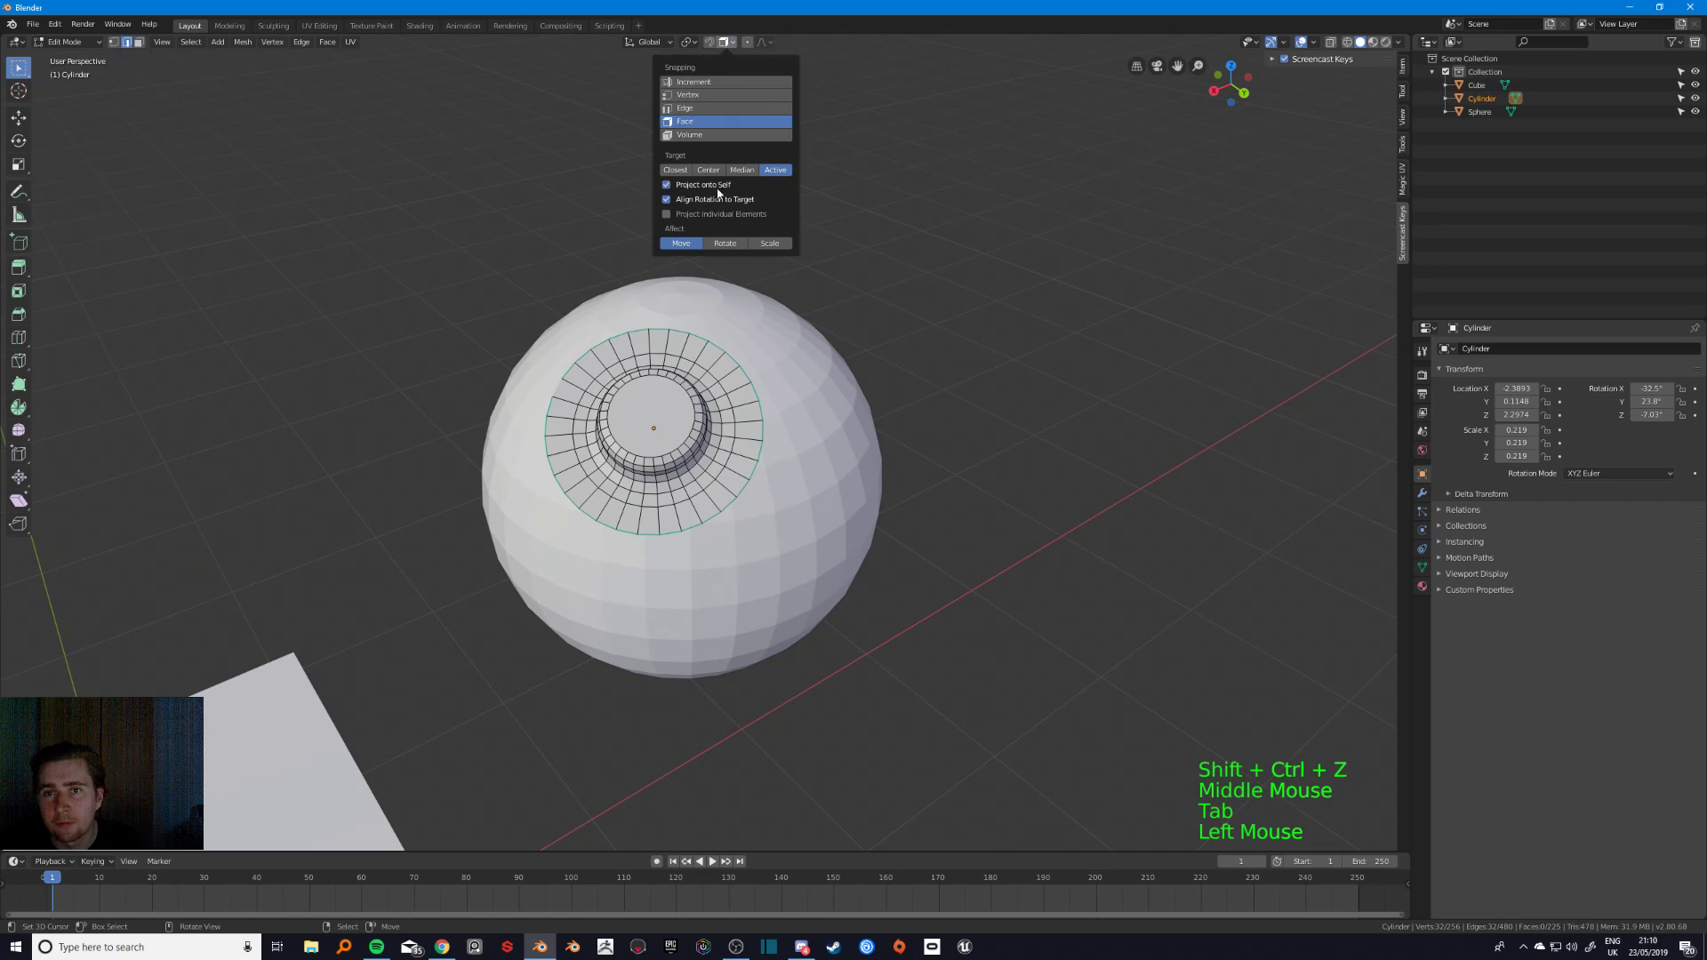
pyautogui.click(667, 214)
pyautogui.click(666, 213)
pyautogui.click(666, 213)
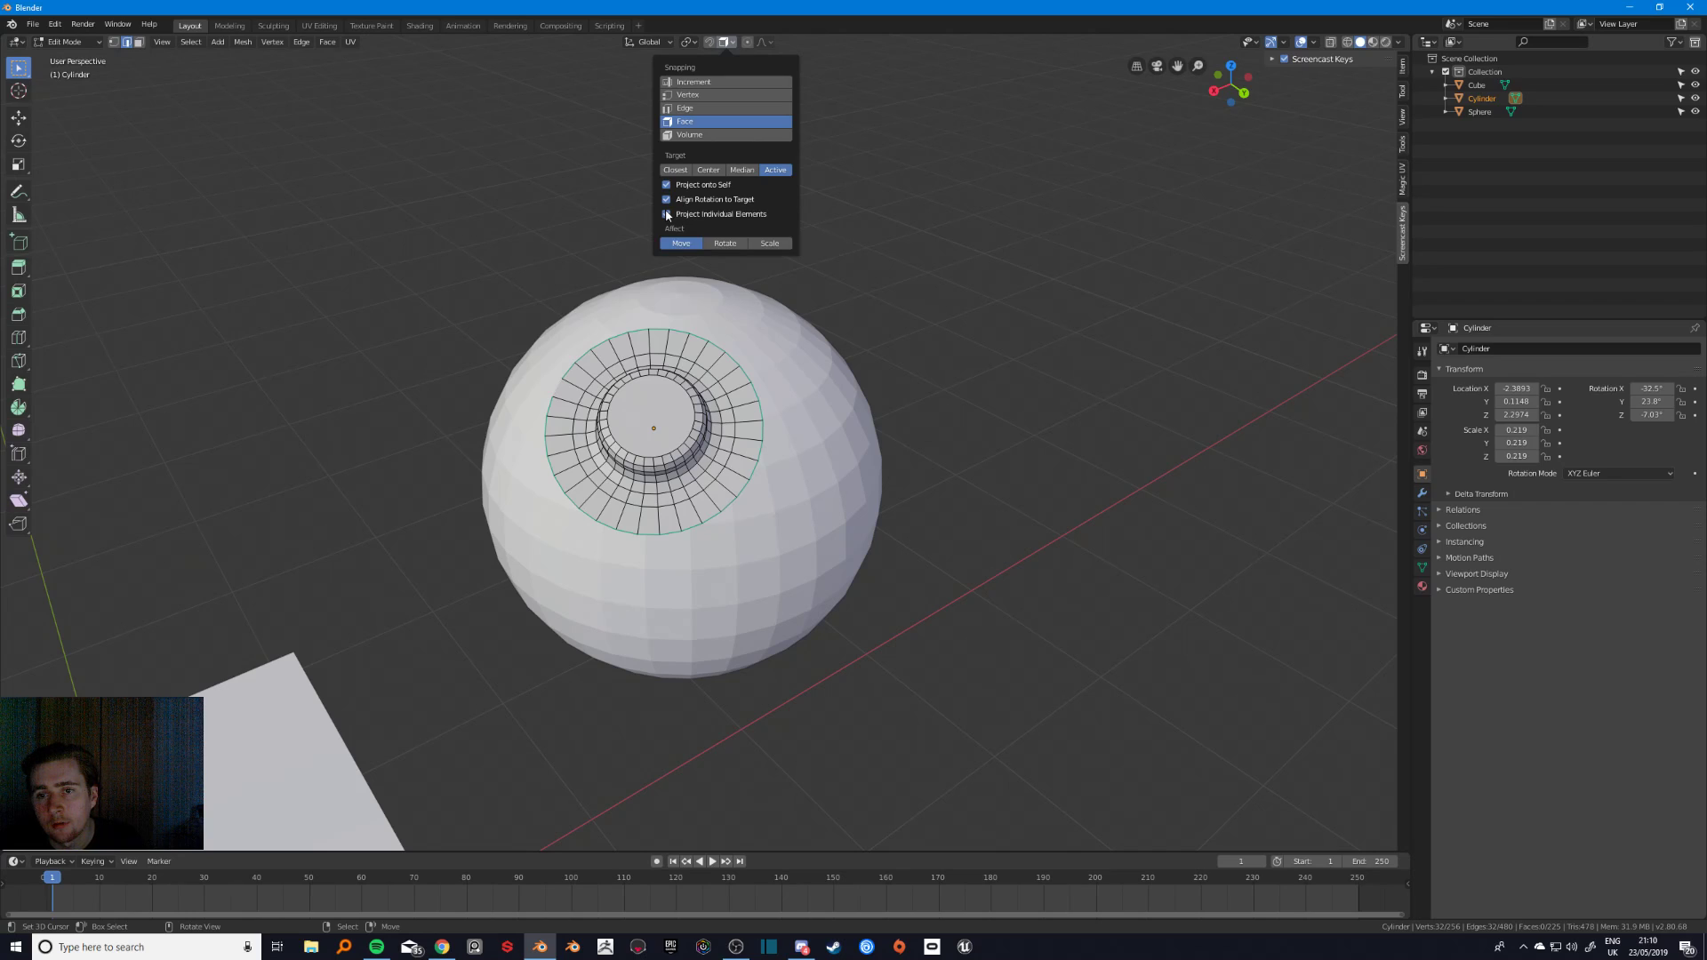
pyautogui.click(667, 213)
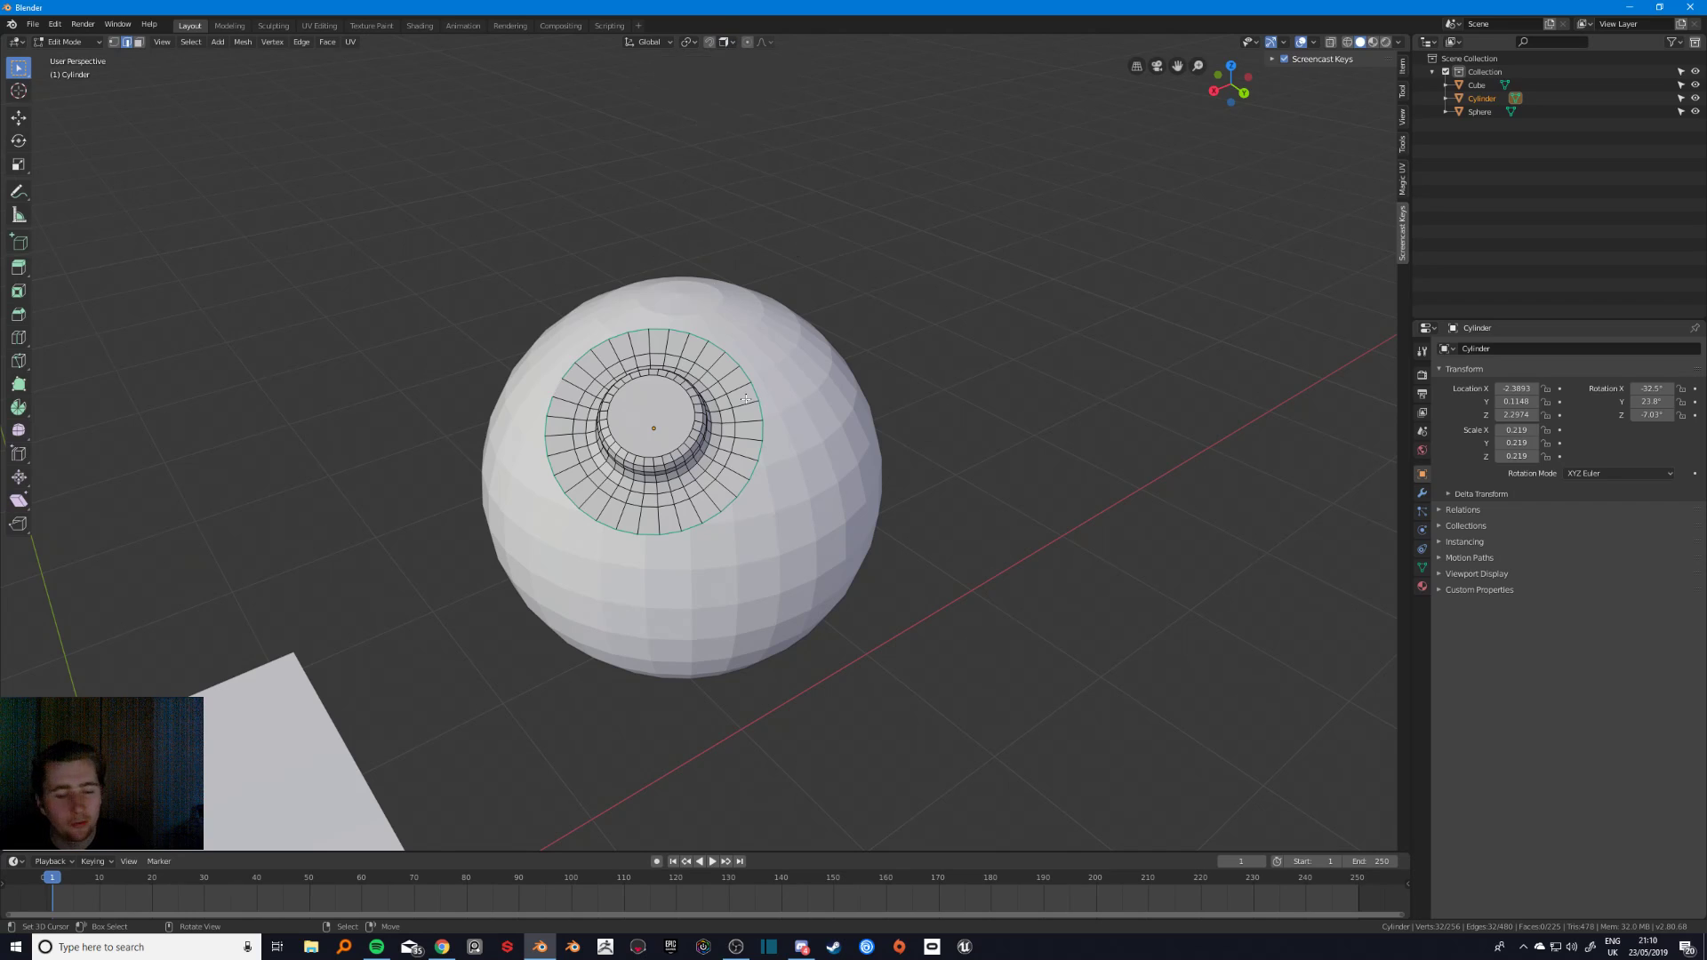
pyautogui.press('g')
pyautogui.press('ctrl')
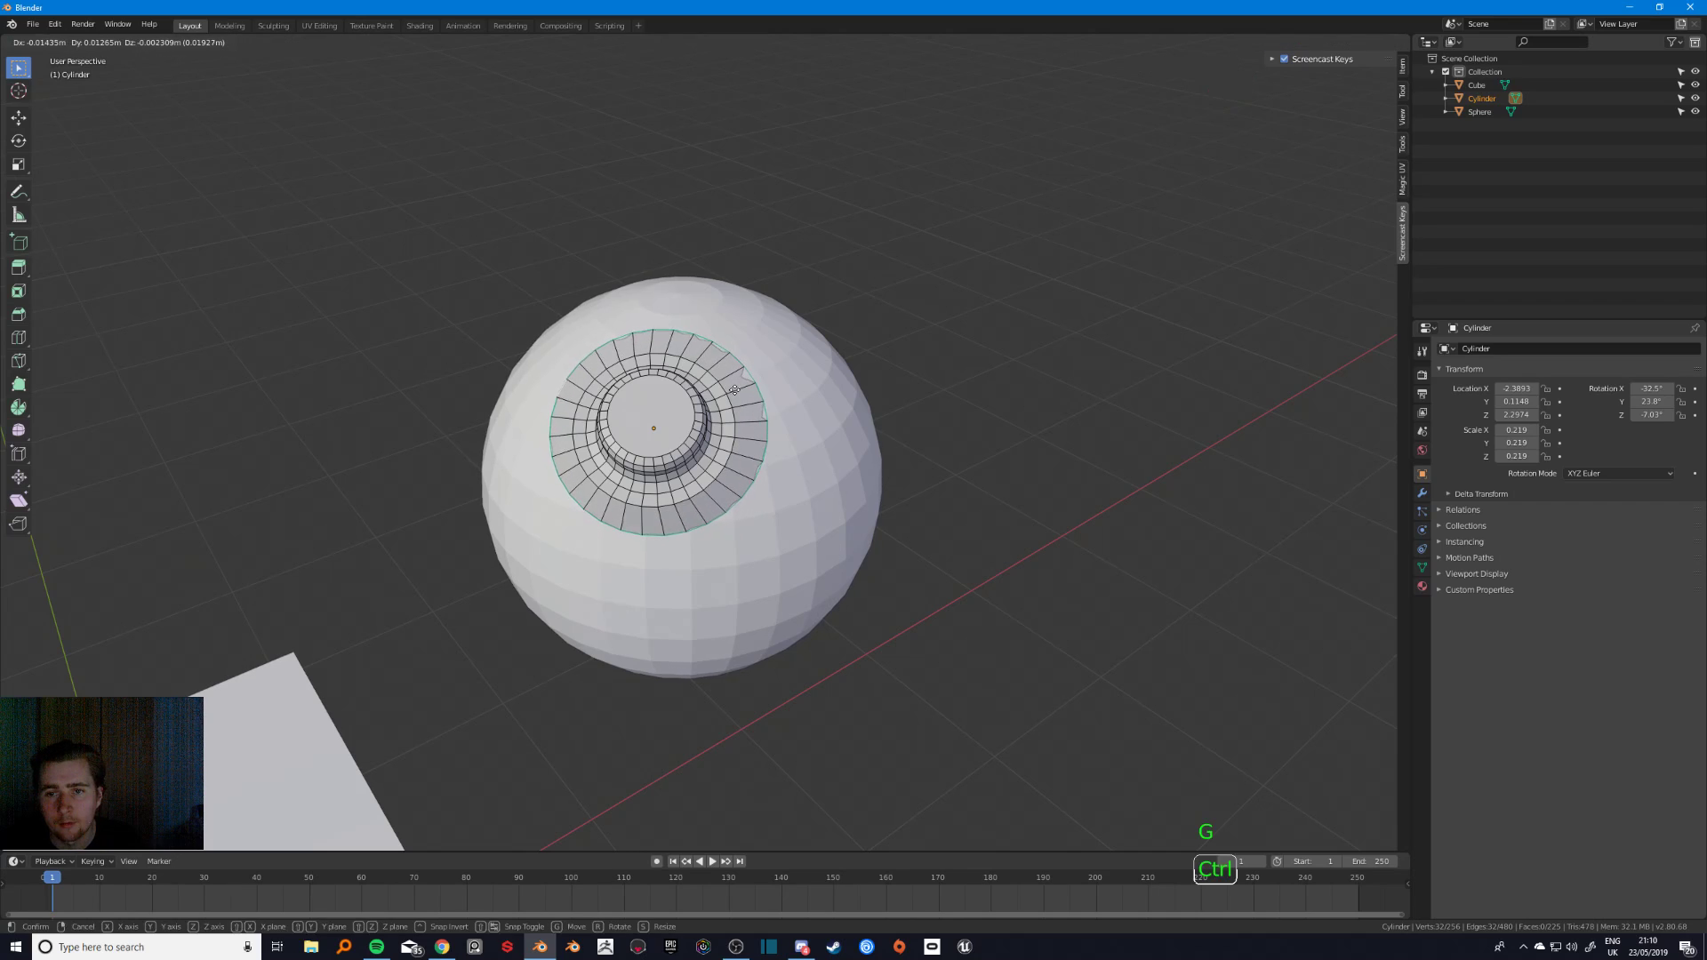
pyautogui.press('Escape')
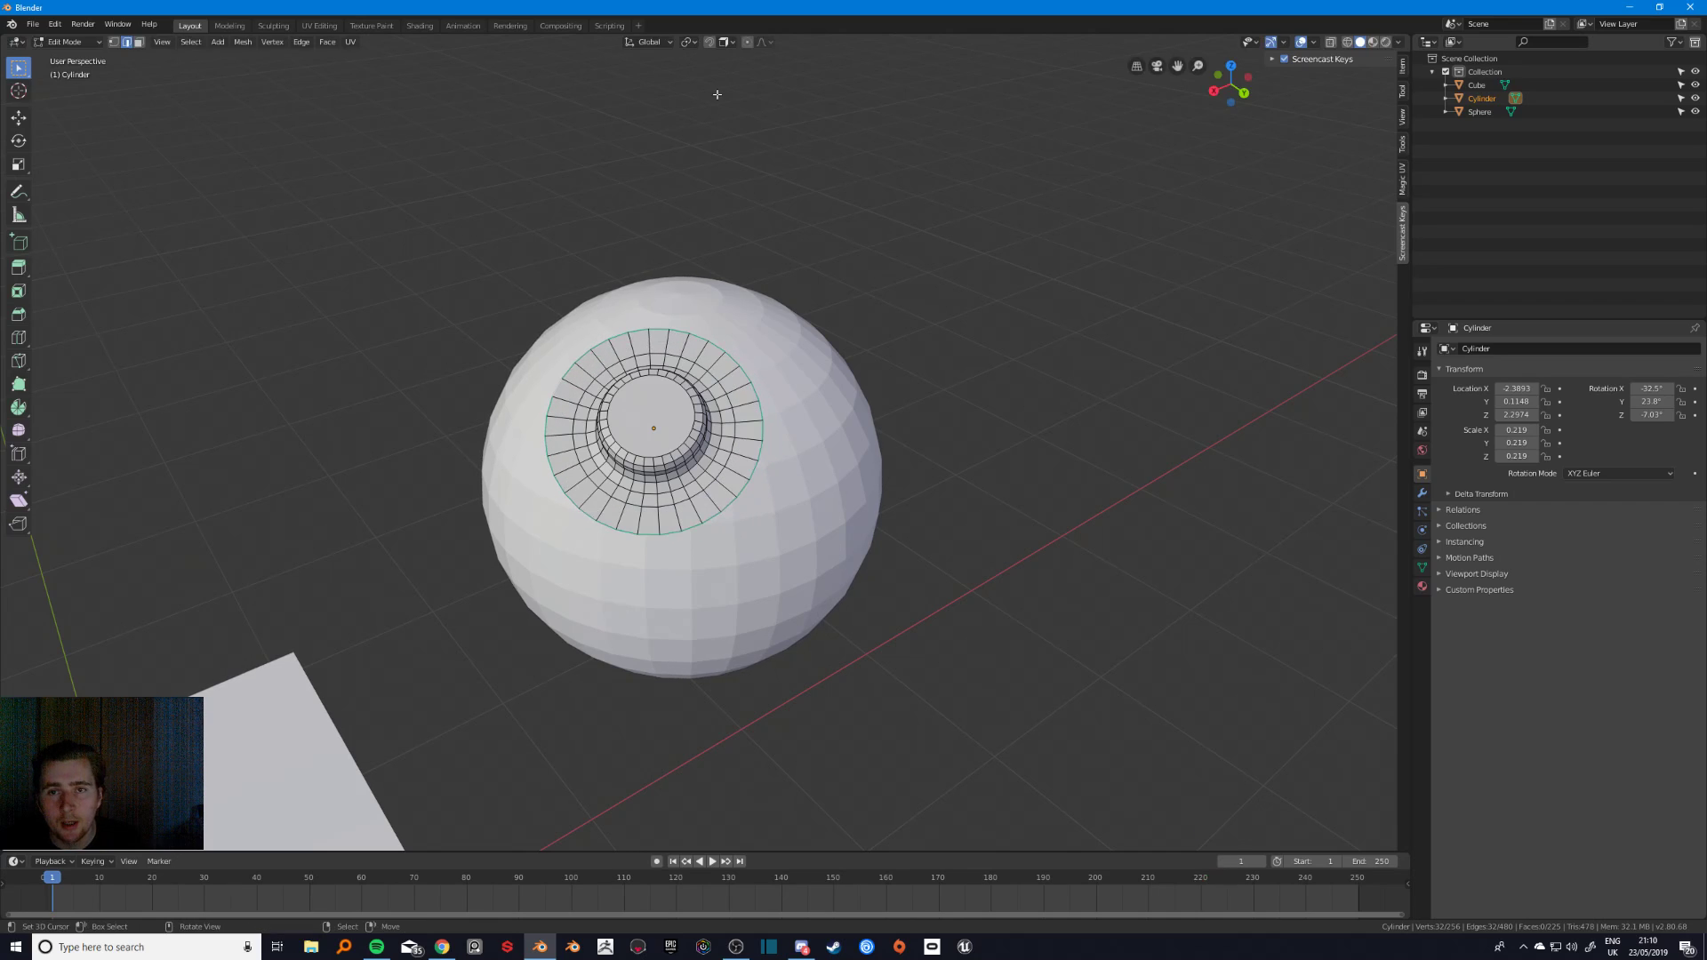
pyautogui.click(725, 43)
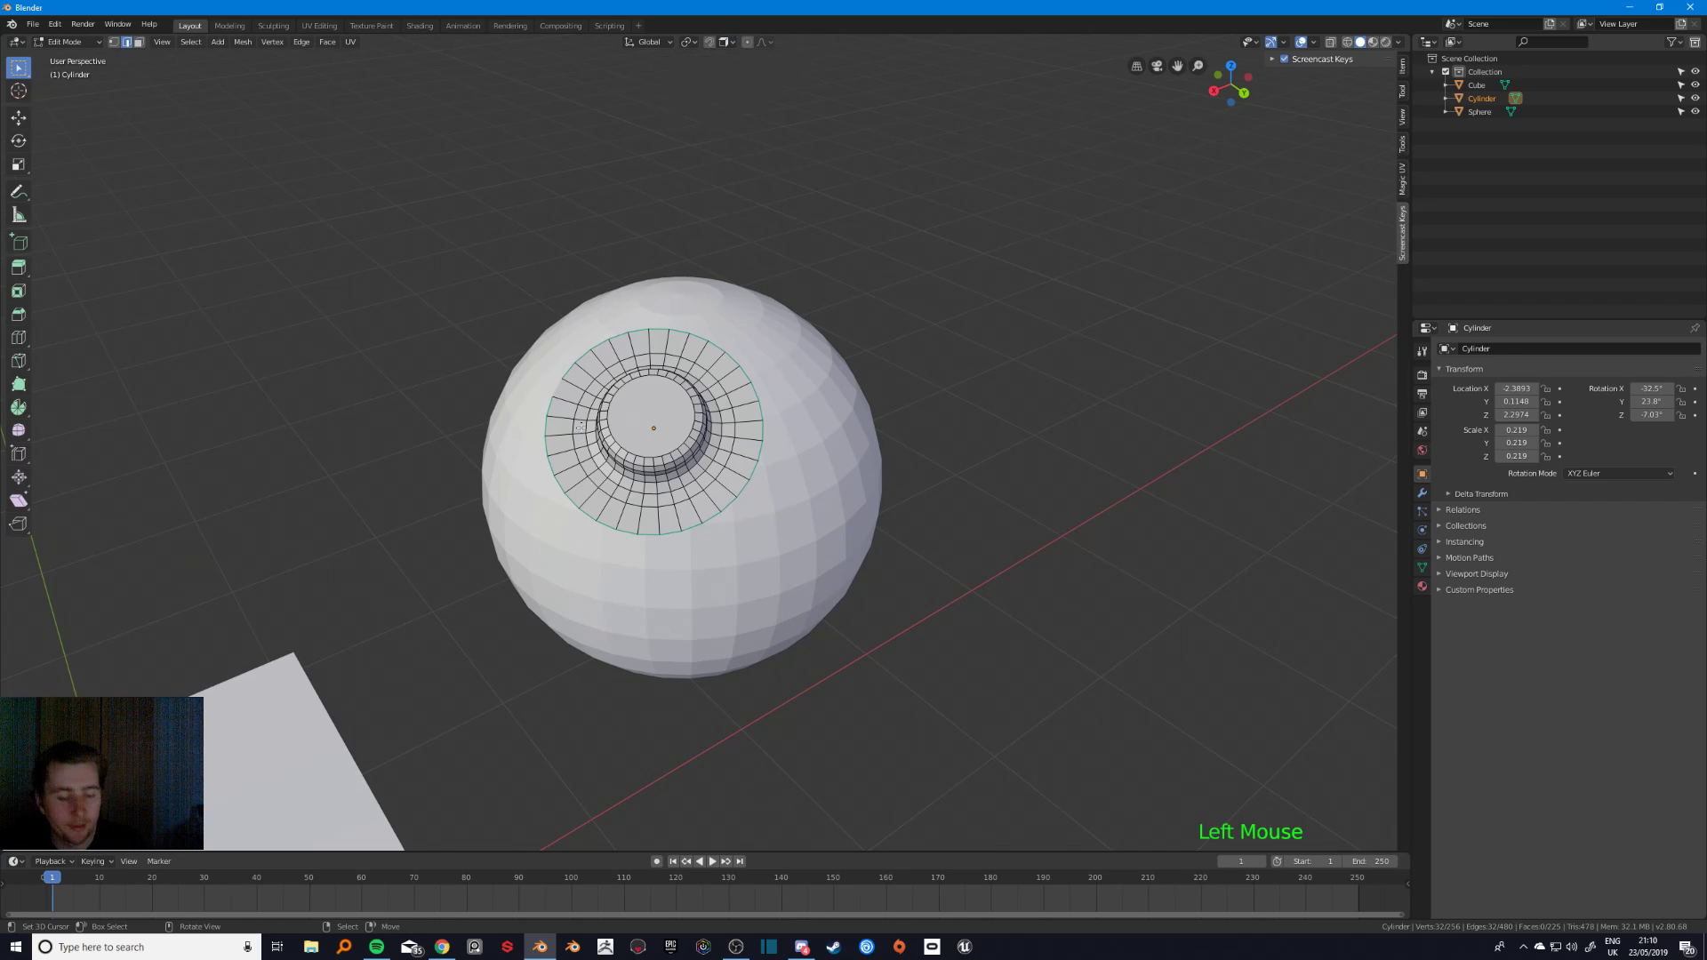
pyautogui.press('g')
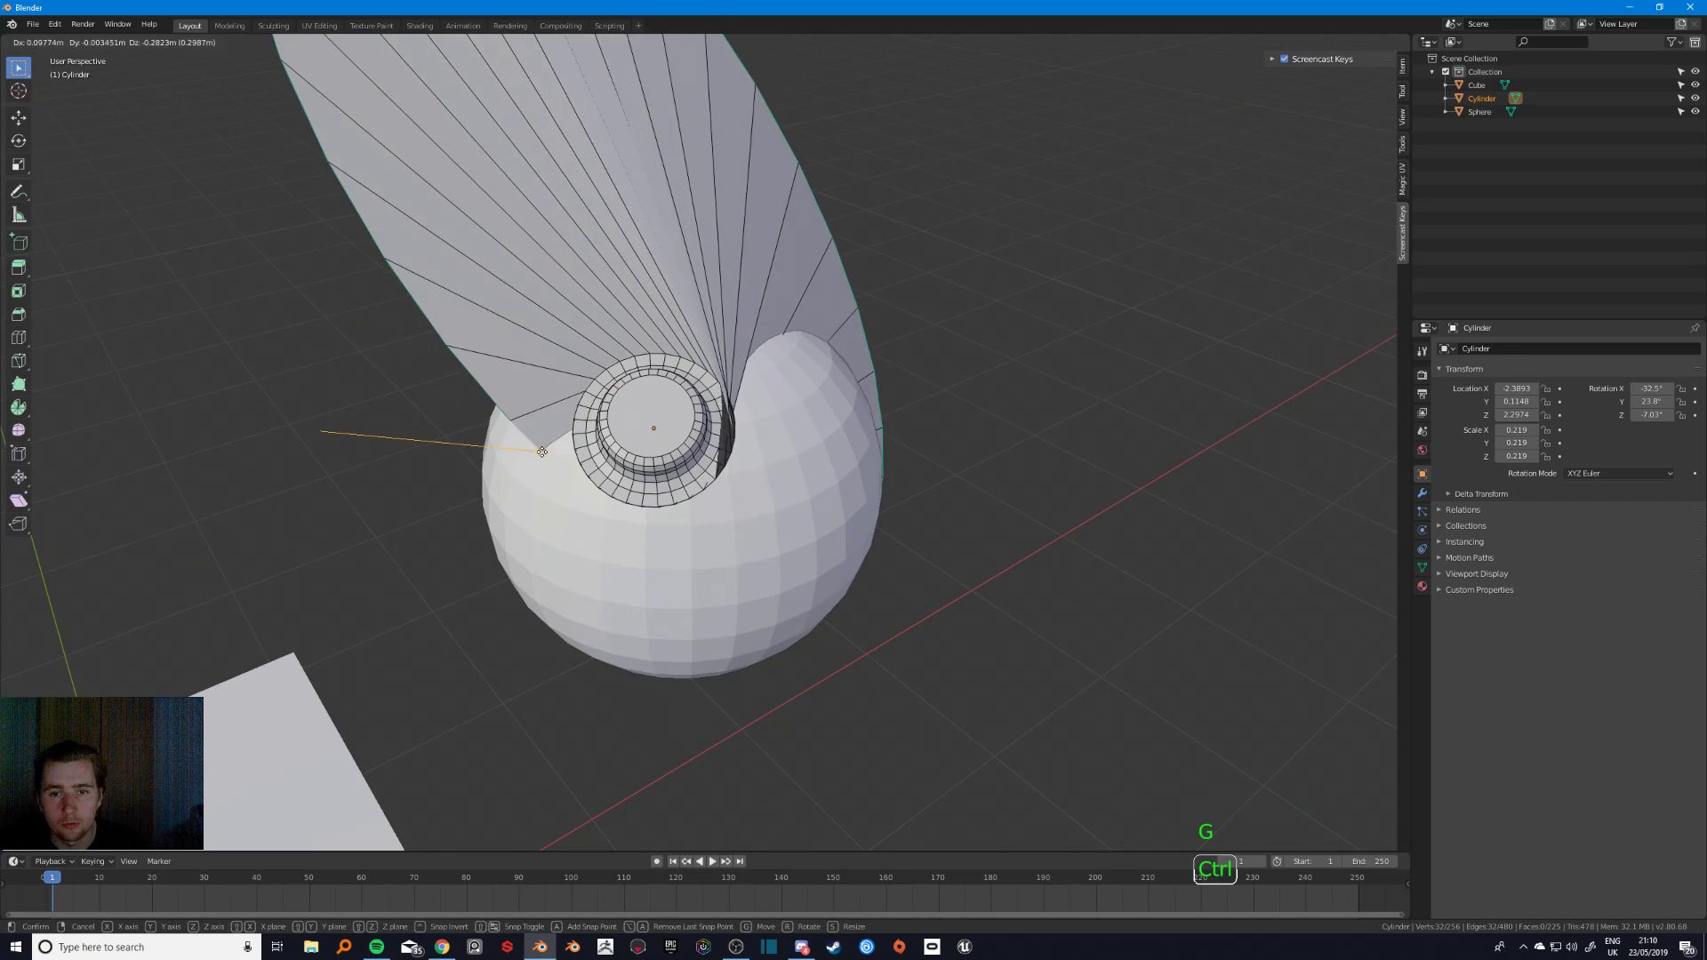
pyautogui.press('Escape')
# - Turn off Align Rotation to Target and try face-snapping the brim's outer edge loop across the sphere
pyautogui.click(726, 43)
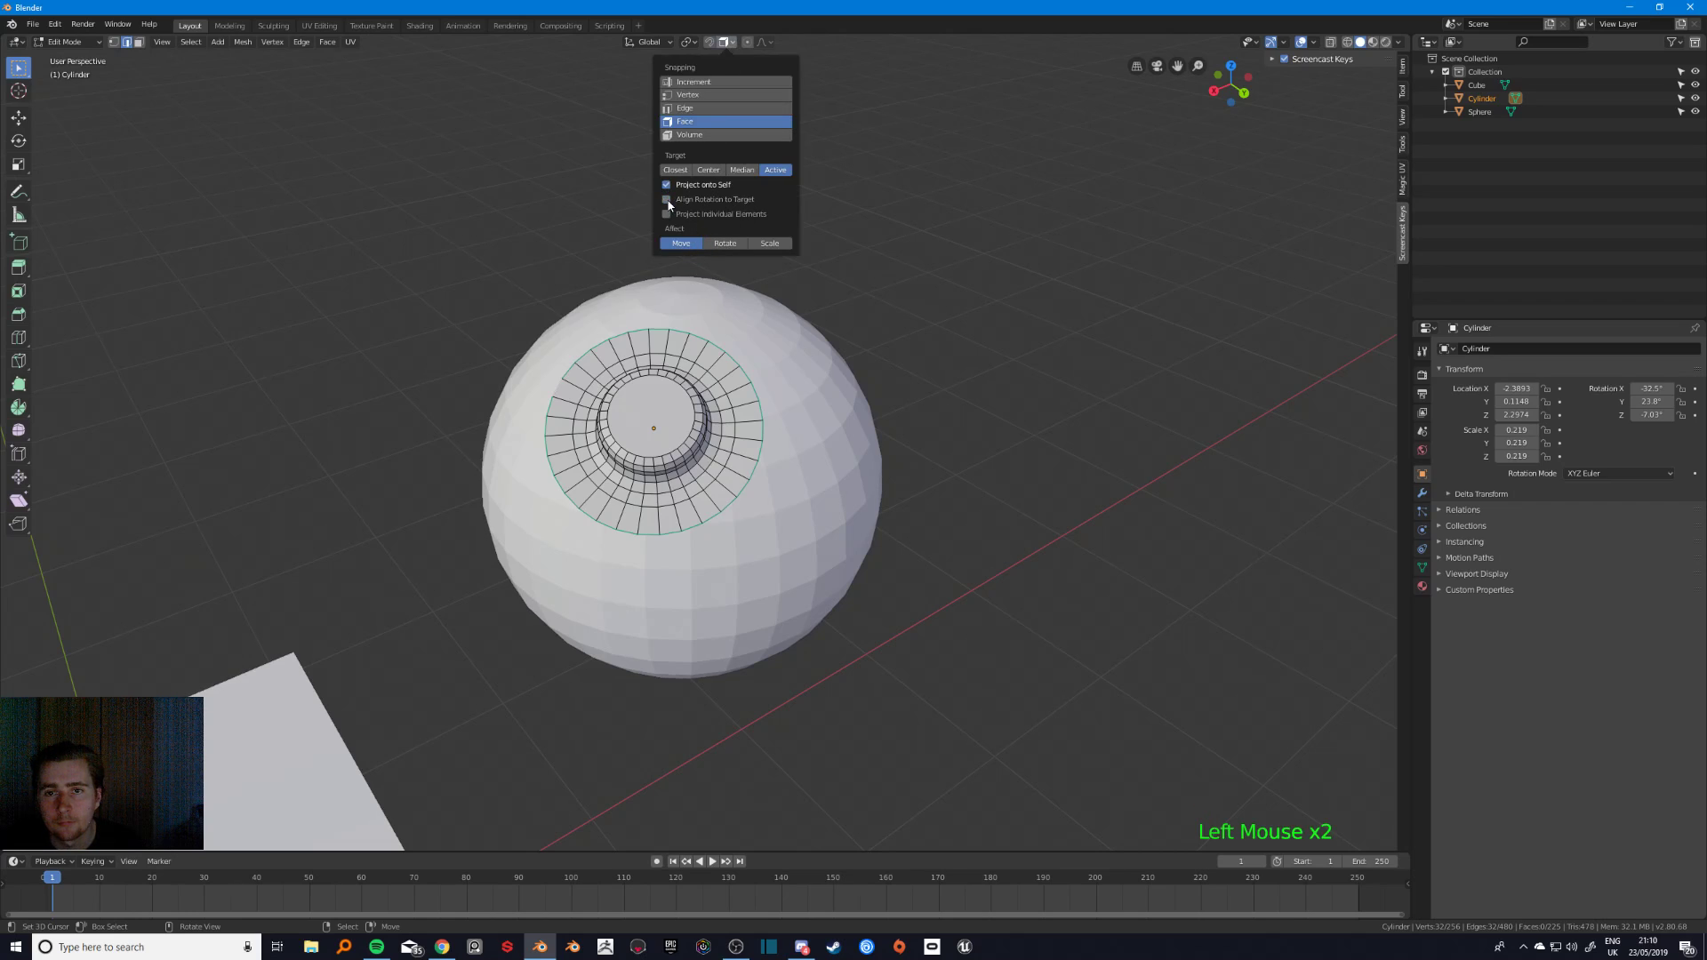
pyautogui.press('g')
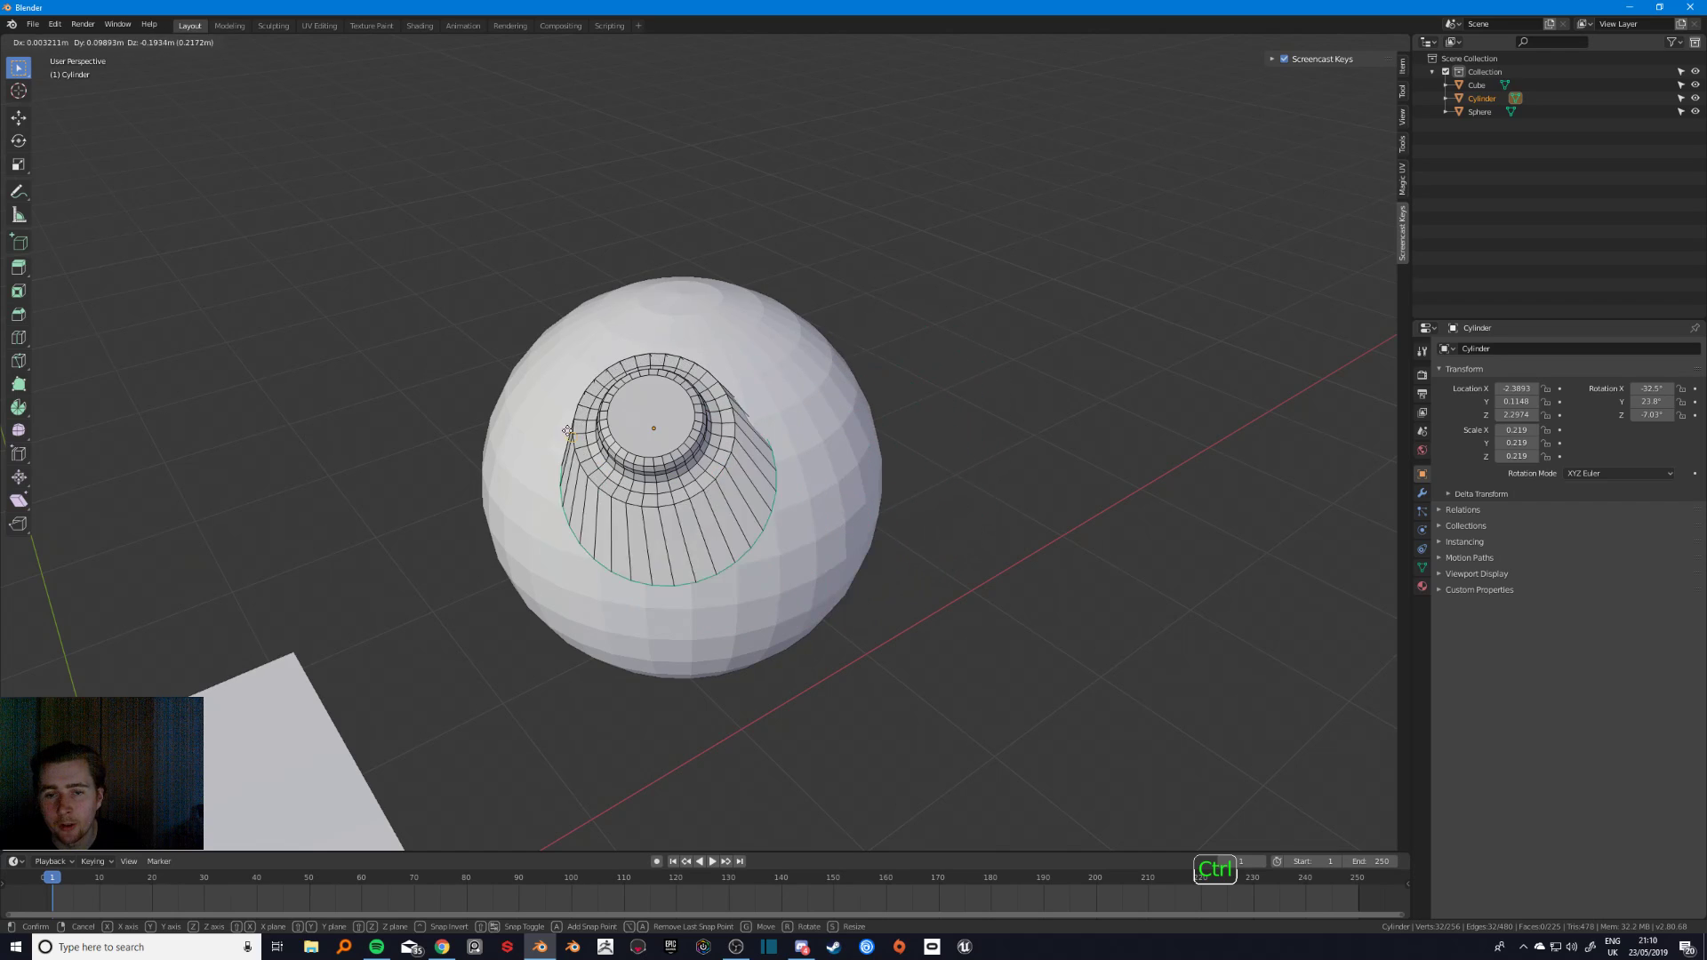
pyautogui.click(572, 381)
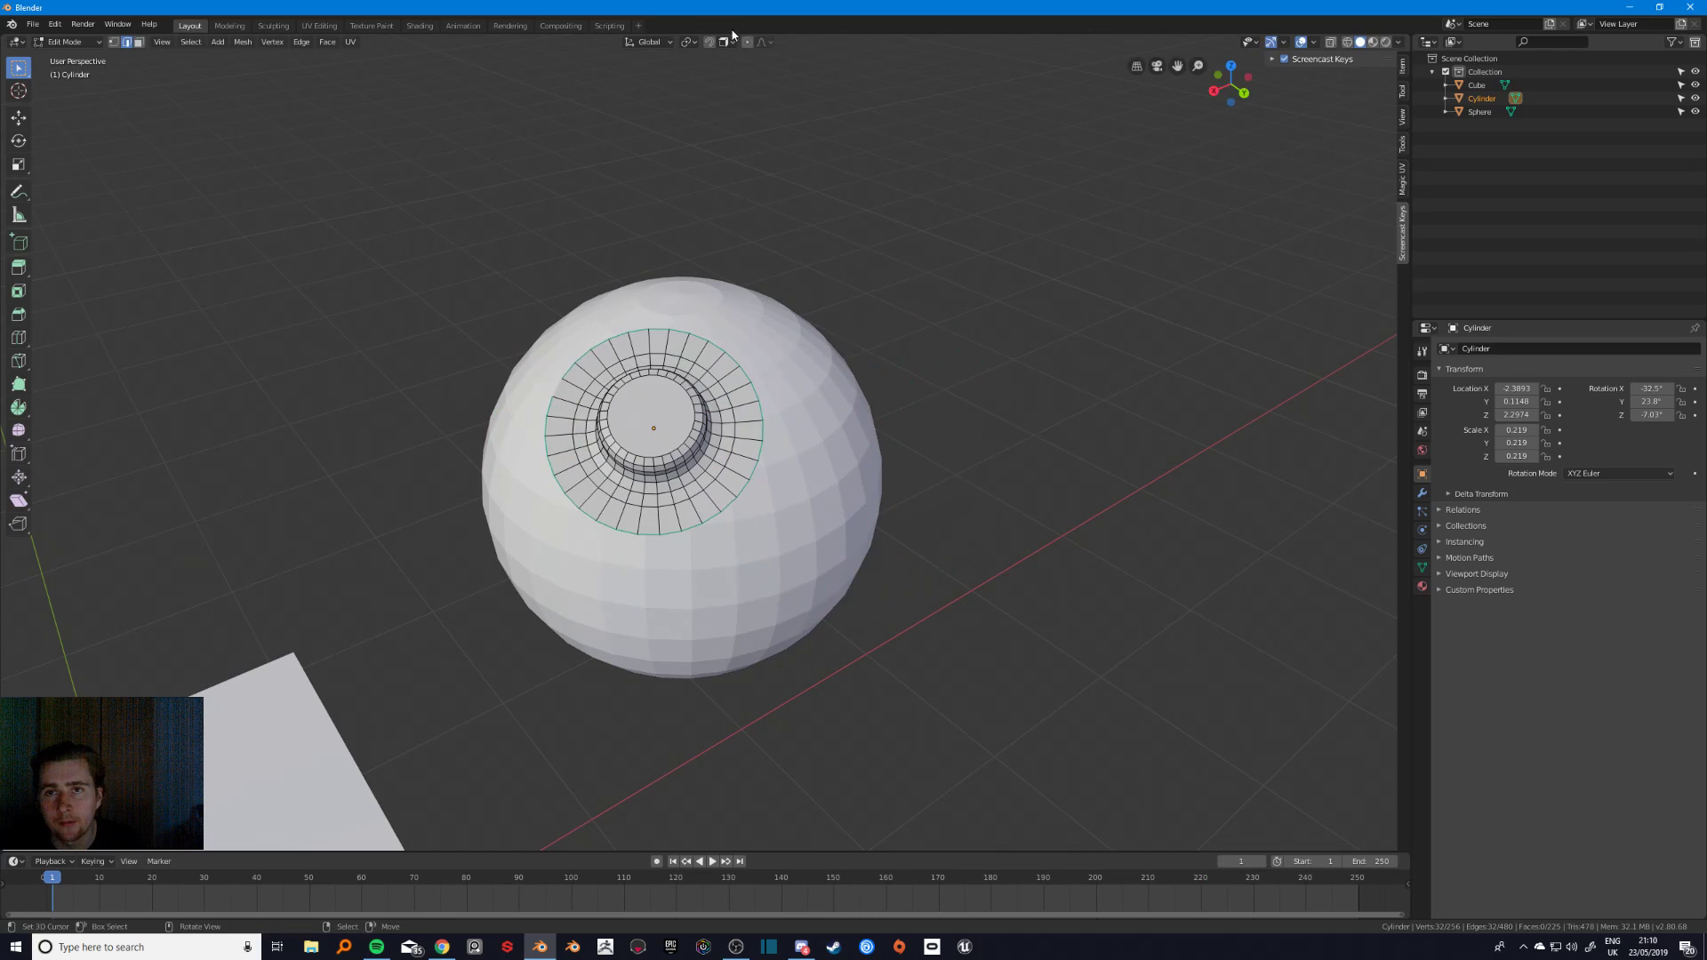
# - Turn off Project onto Self, enable Project Individual Elements, and try projecting the brim's outer edge loop onto the sphere
pyautogui.click(725, 41)
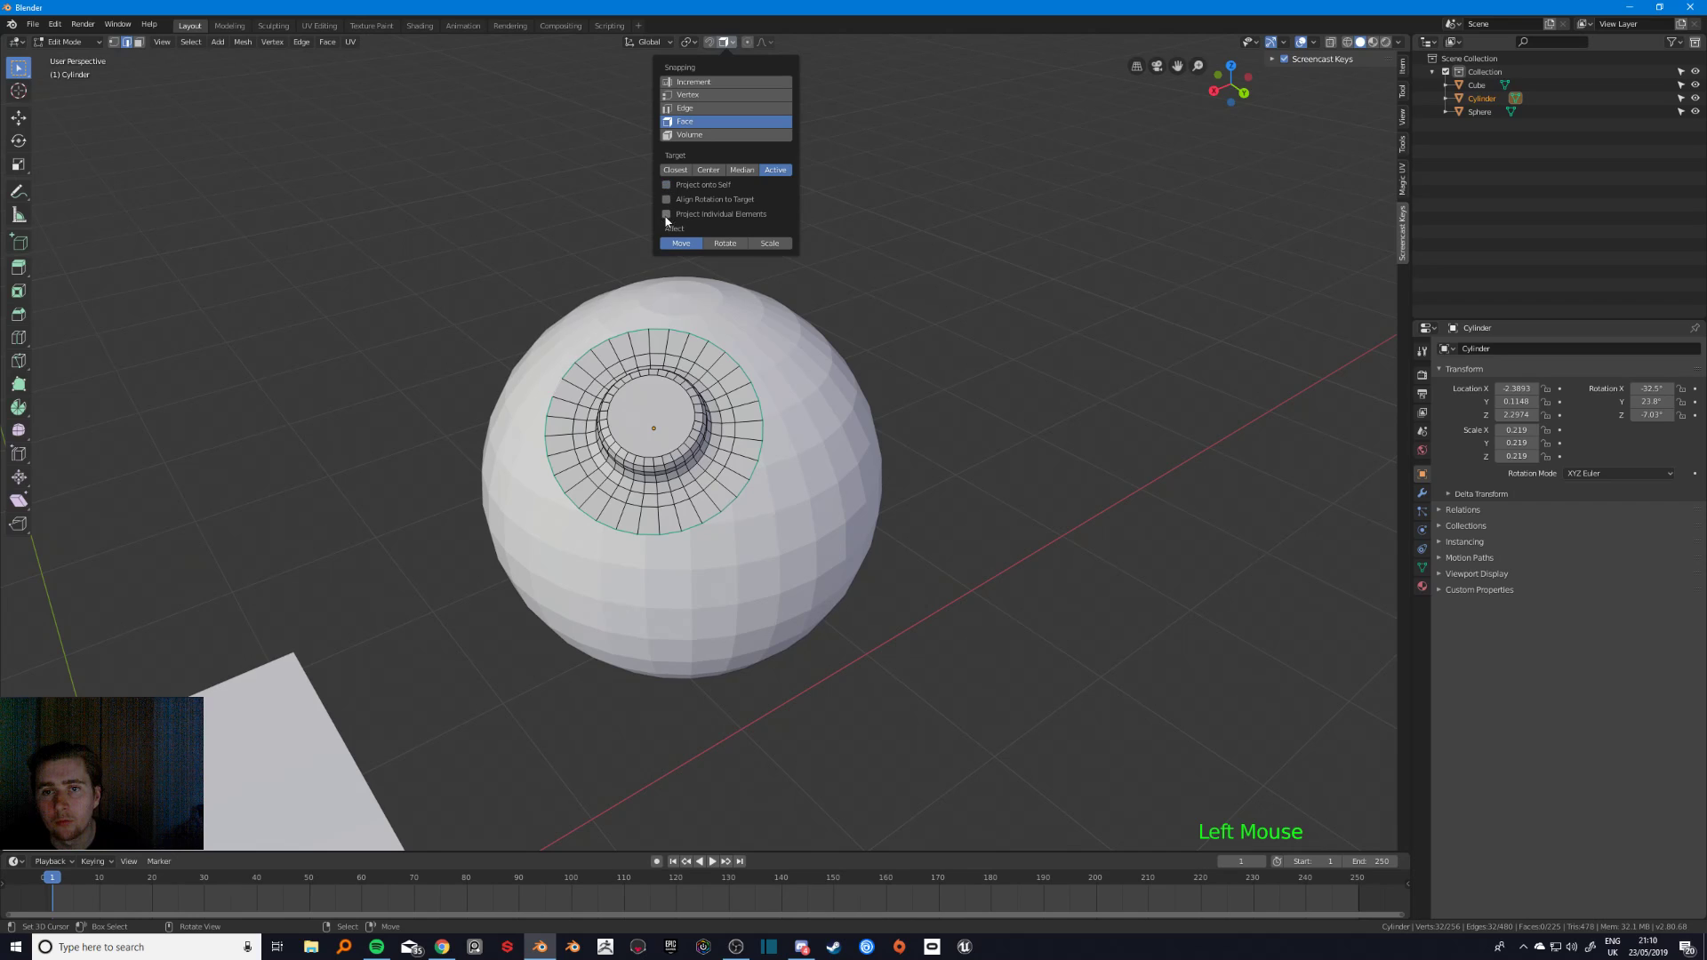
pyautogui.press('g')
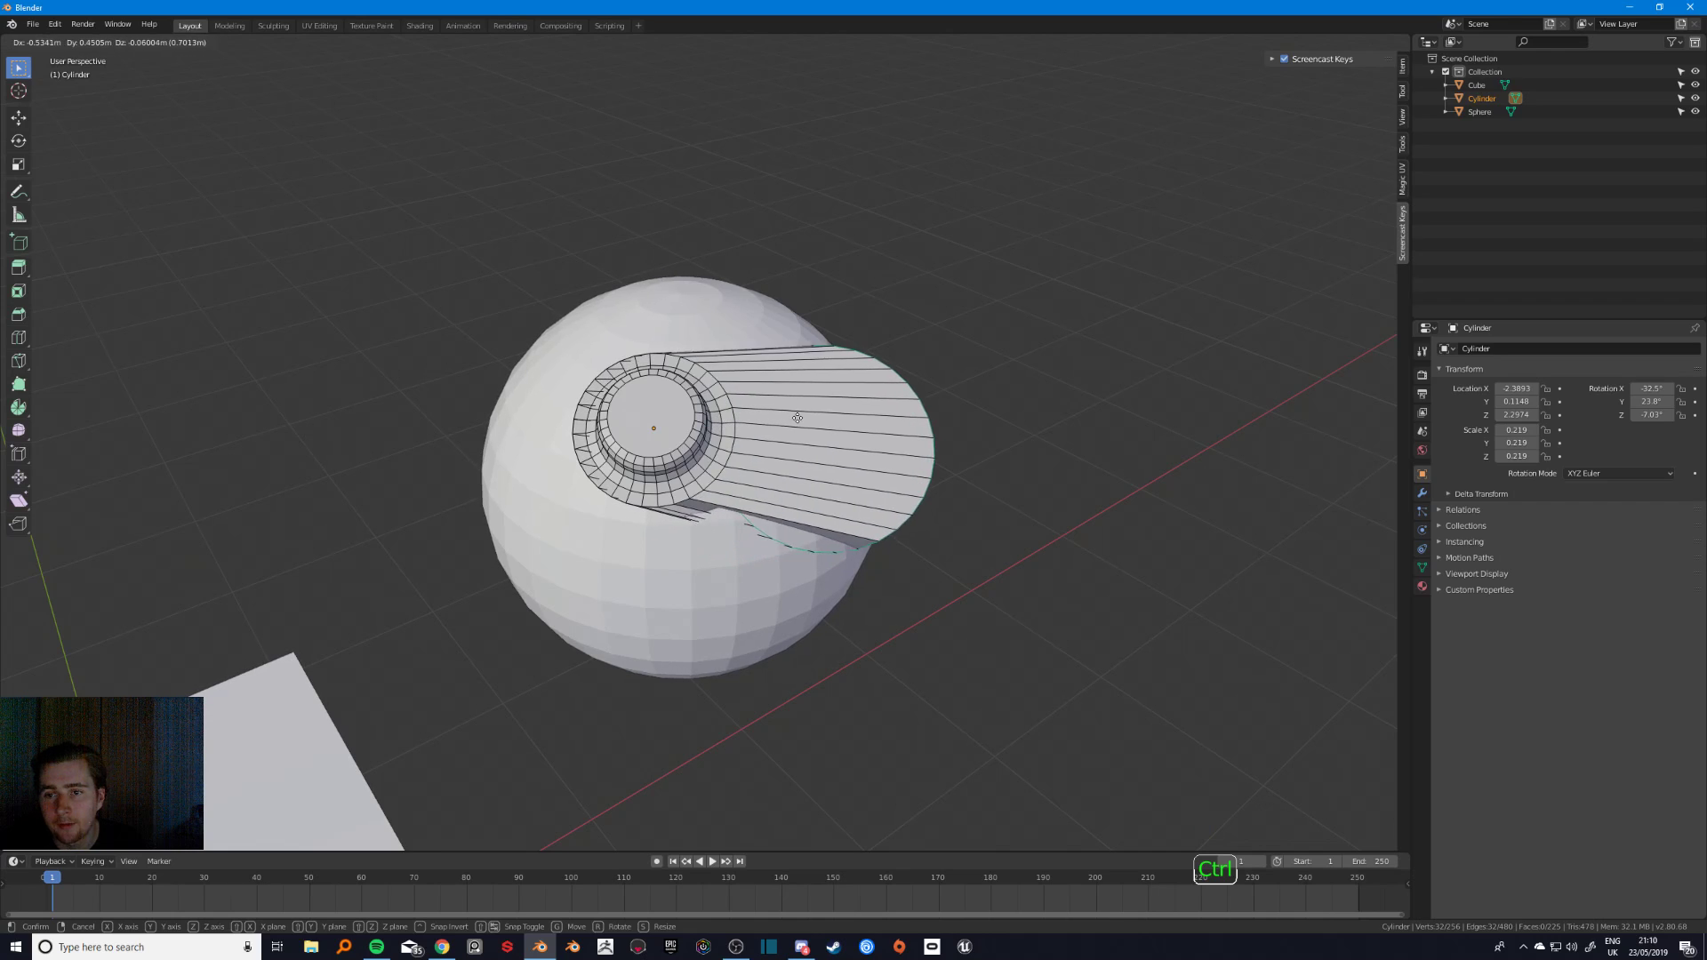
pyautogui.click(728, 397)
pyautogui.moveTo(728, 398); pyautogui.dragTo(731, 465, button='middle')
pyautogui.hotkey('ctrl', 'z')
pyautogui.press('g')
pyautogui.keyDown('ctrl'); pyautogui.click(729, 415); pyautogui.keyUp('ctrl')
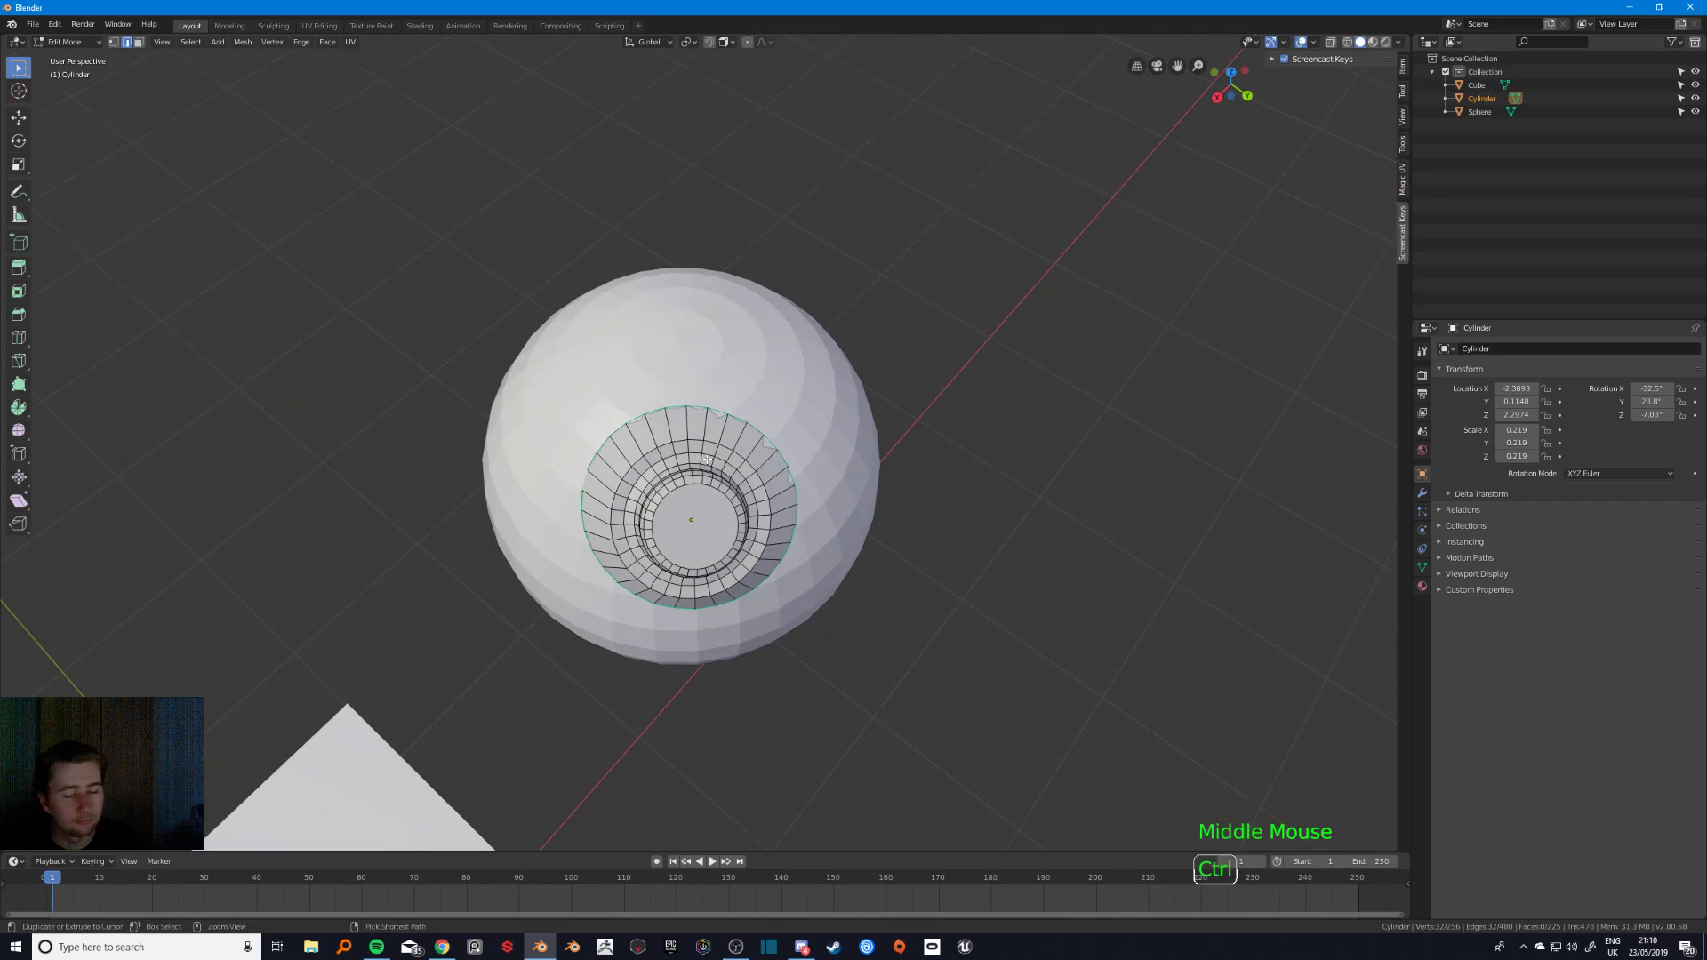
pyautogui.hotkey('ctrl', 'z')
# - Return to Object Mode and delete the hat
pyautogui.press('a')
pyautogui.press('a')
pyautogui.press('a')
pyautogui.press('Tab')
pyautogui.press('x')
pyautogui.click(706, 462)
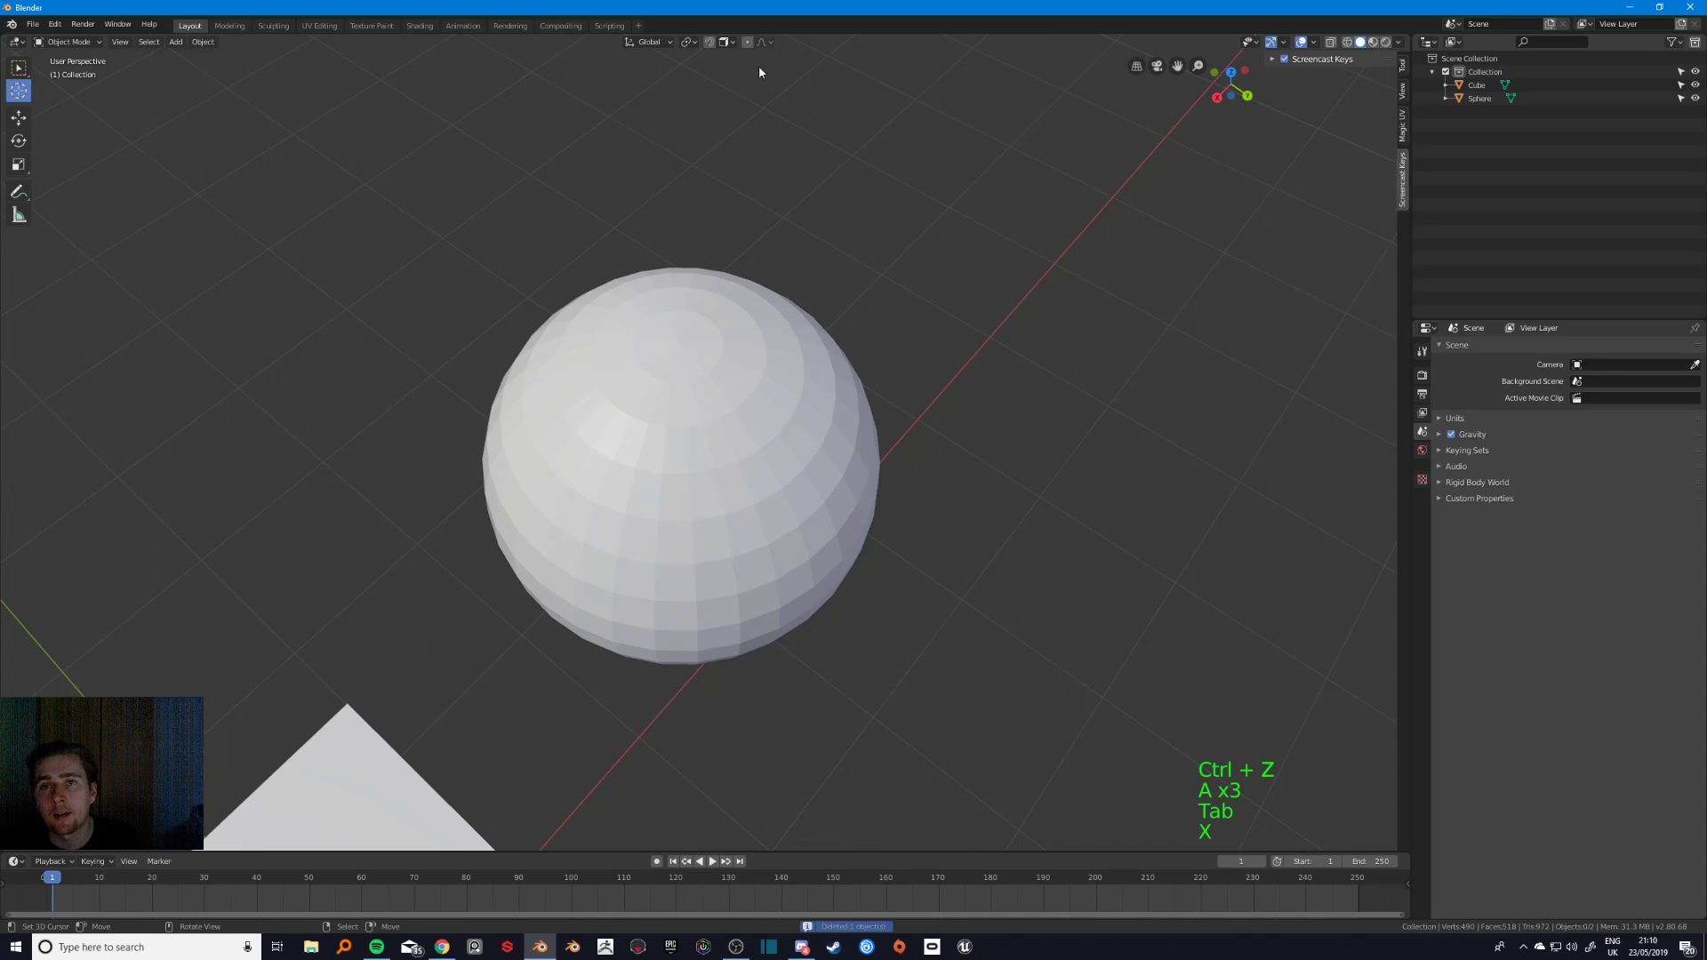
# - Check the Object Mode snapping options and delete the sphere
pyautogui.click(727, 41)
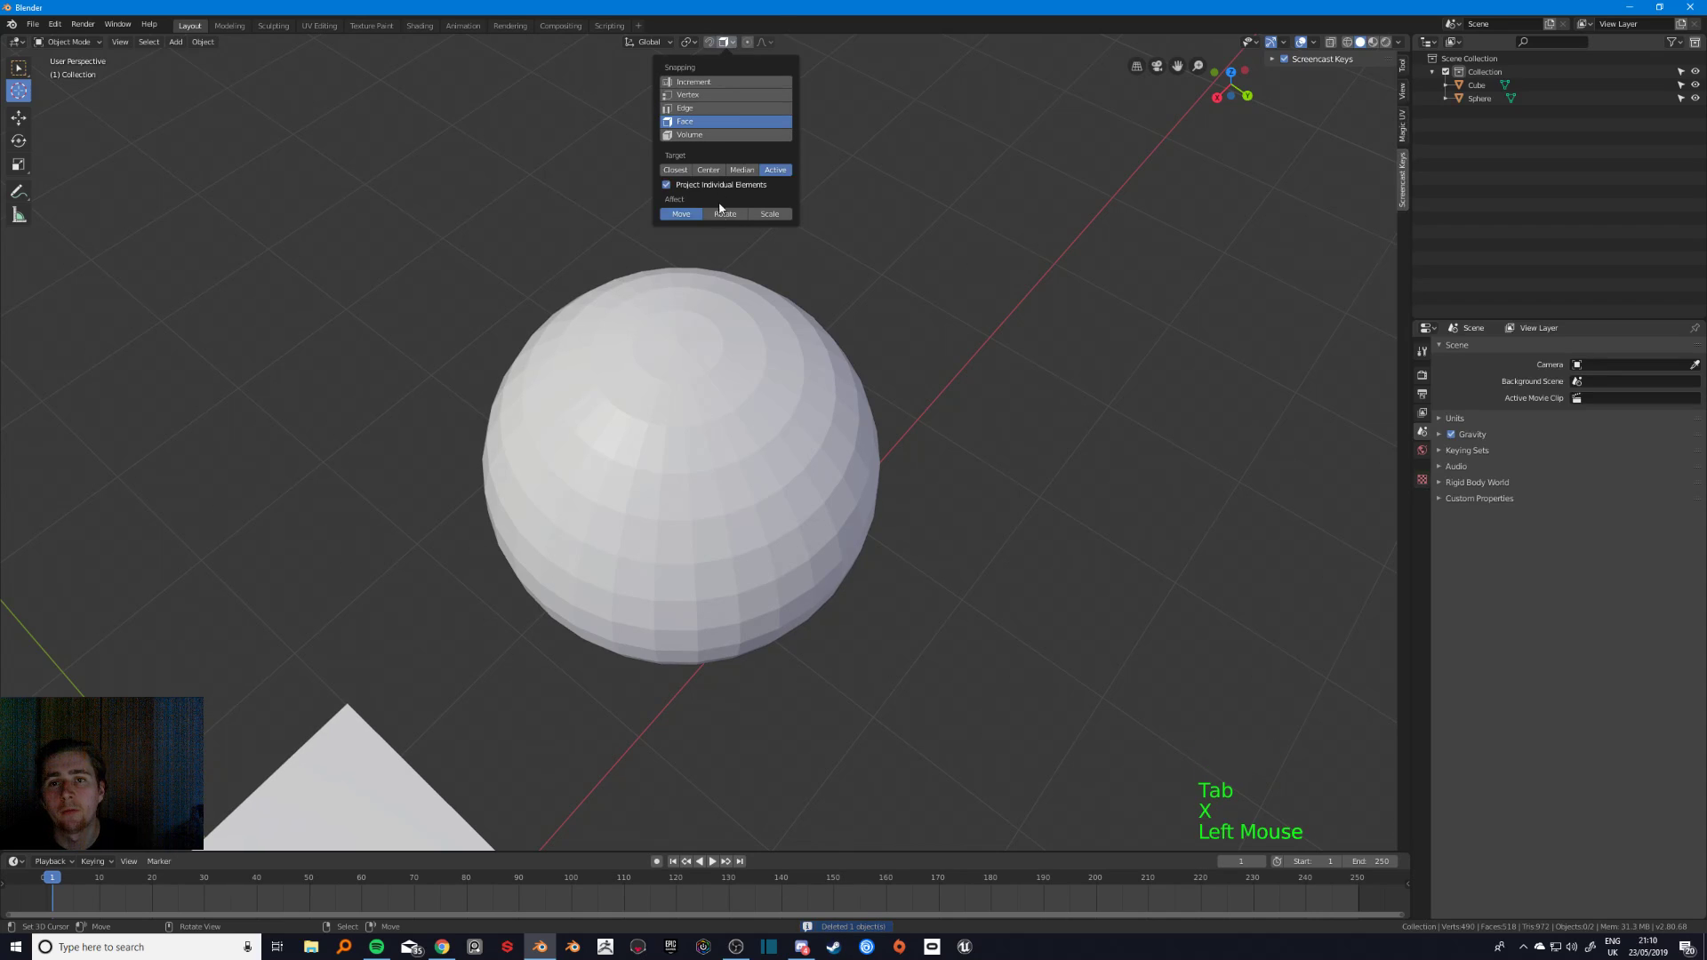
pyautogui.rightClick(553, 449)
pyautogui.press('x')
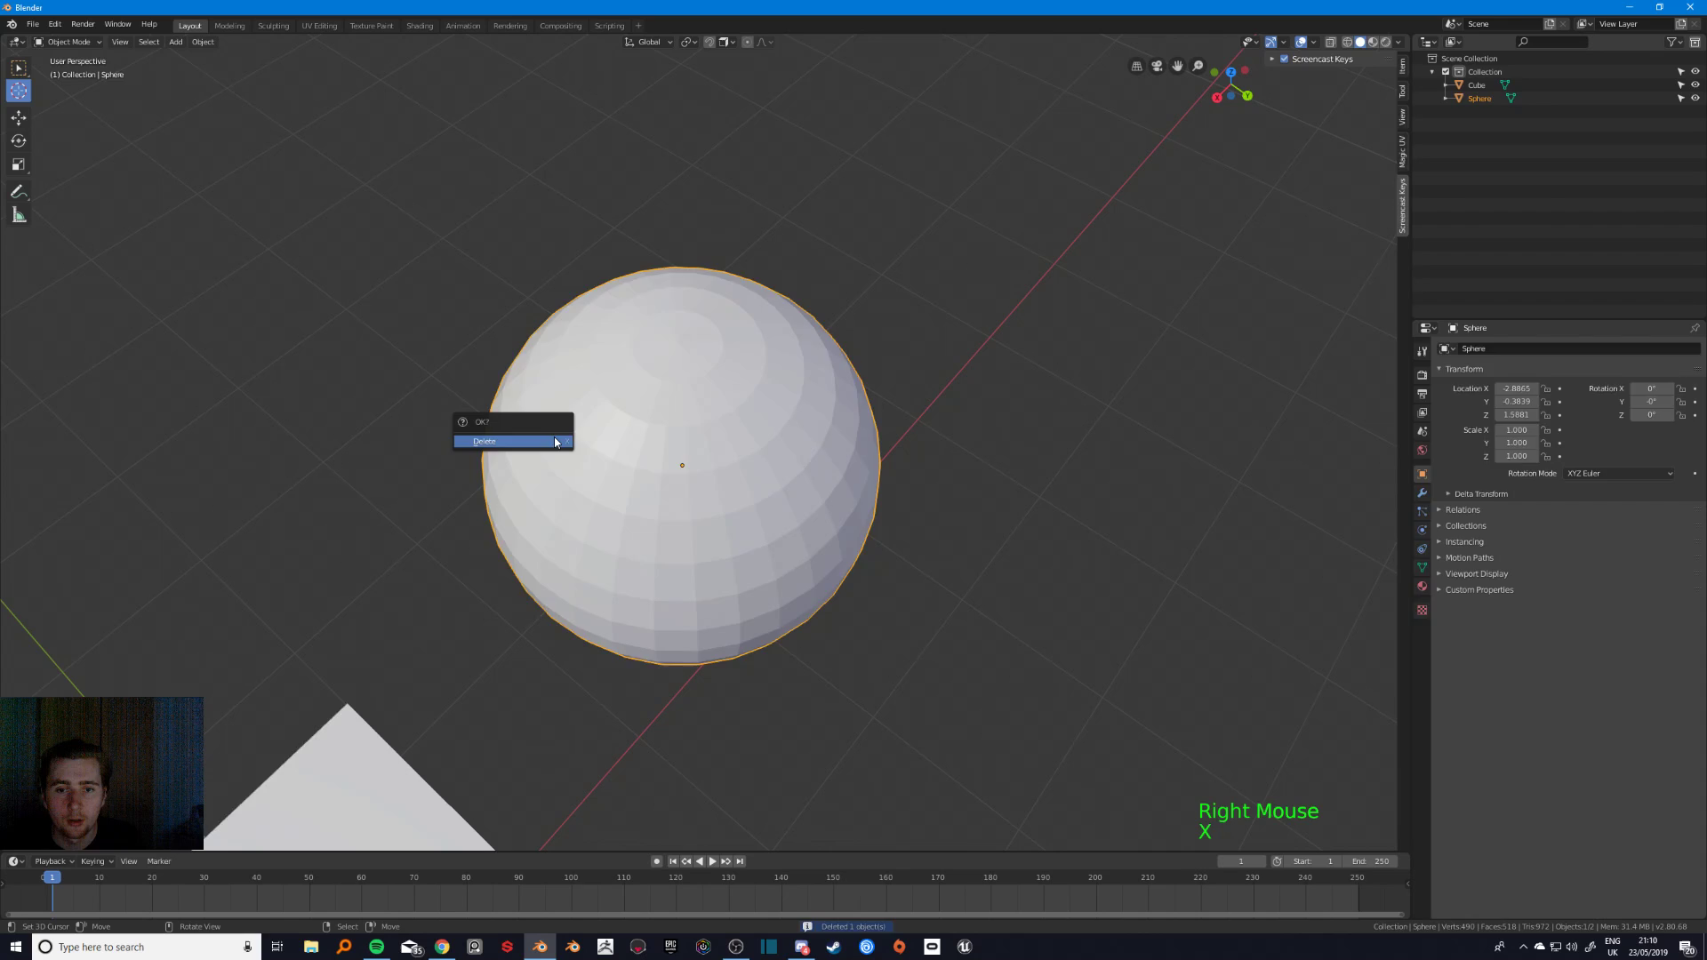
pyautogui.click(555, 442)
# - Select the cube and set the snapping element to Vertex
pyautogui.click(731, 42)
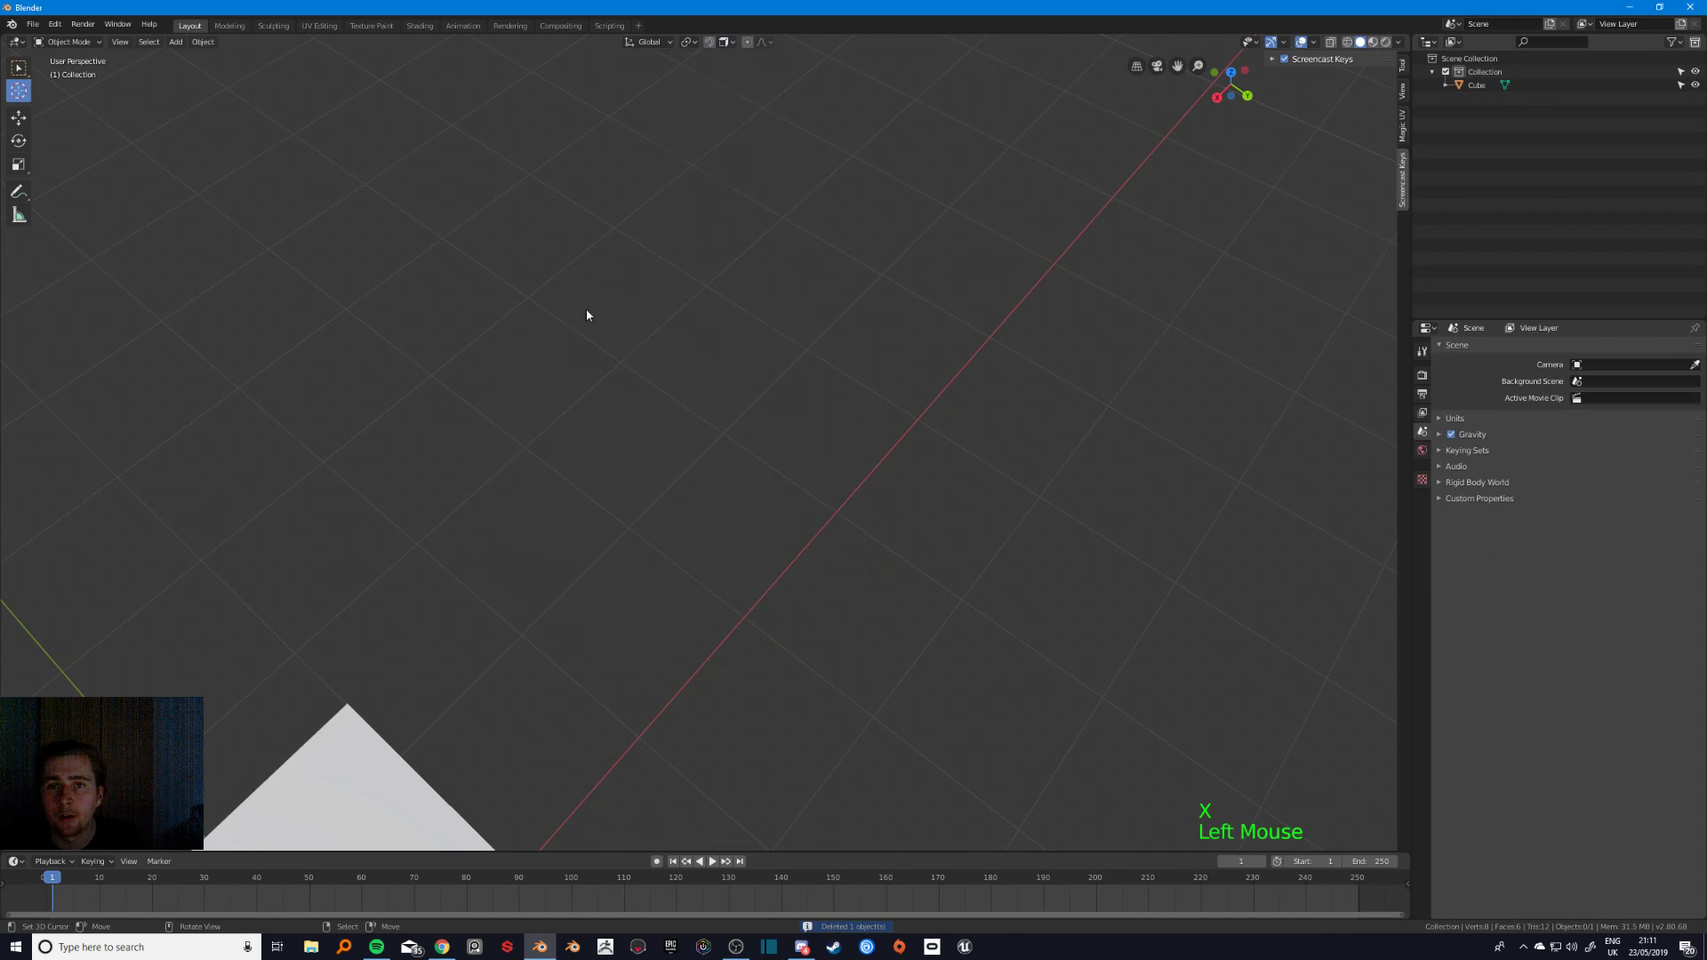
pyautogui.scroll(-5, 587, 314)
pyautogui.keyDown('shift'); pyautogui.moveTo(656, 476); pyautogui.dragTo(622, 427, button='middle'); pyautogui.keyUp('shift')
pyautogui.moveTo(623, 427); pyautogui.dragTo(703, 507, button='middle')
pyautogui.rightClick(709, 514)
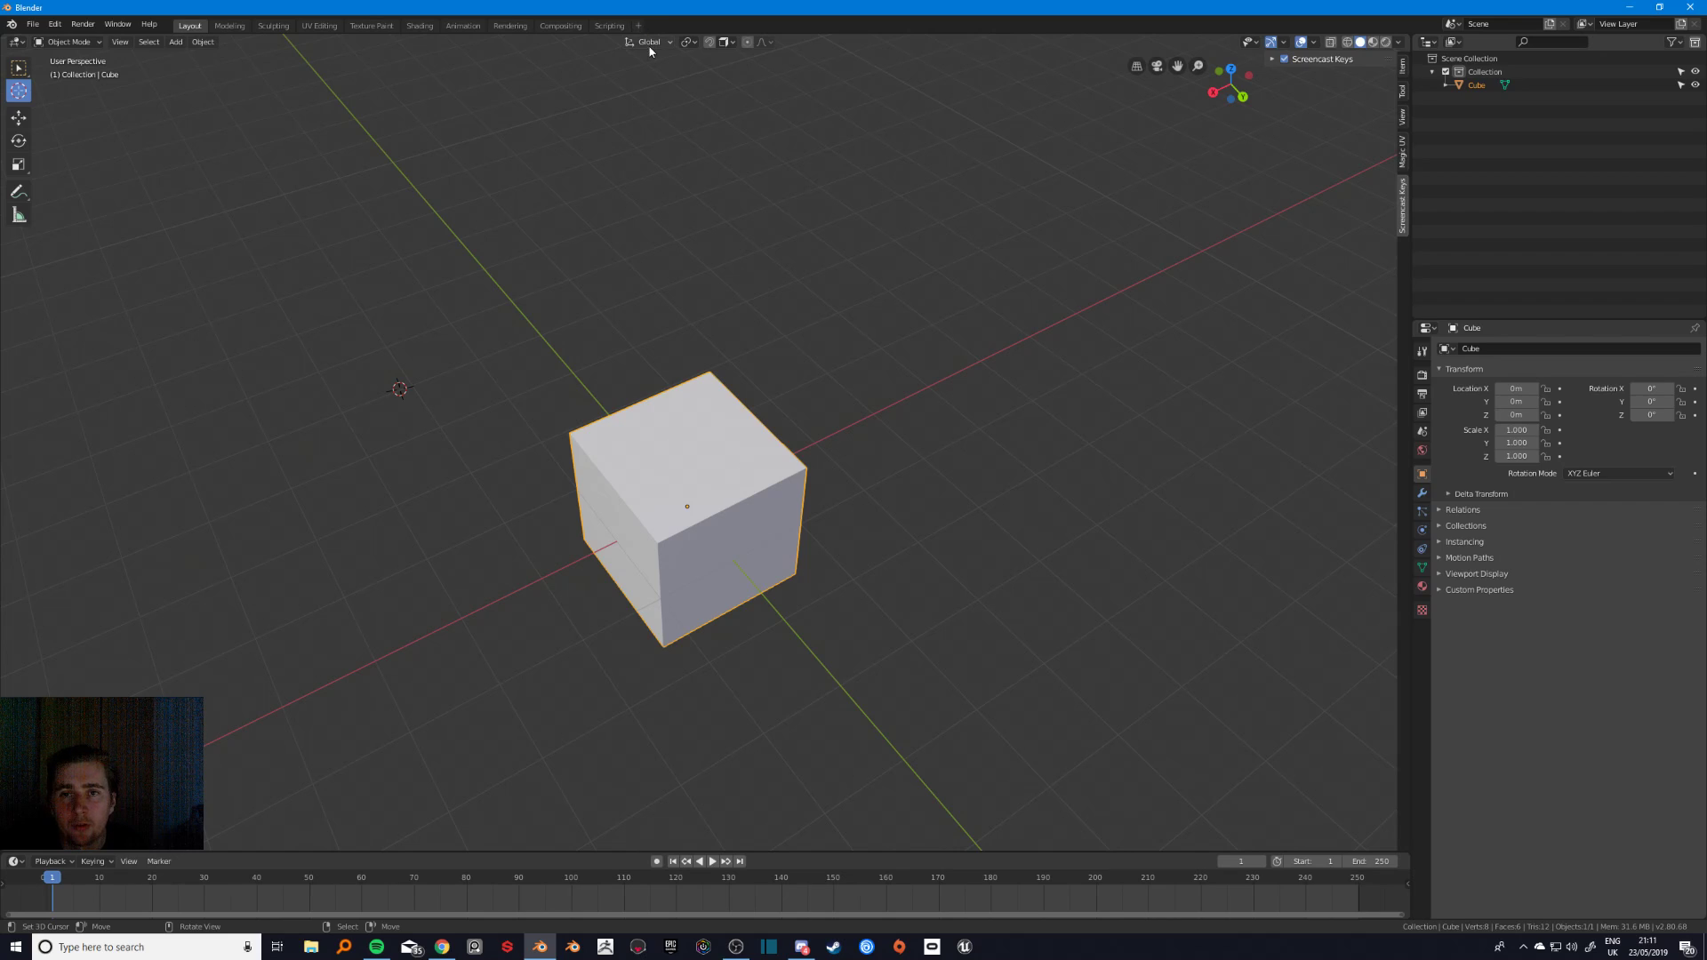
pyautogui.click(727, 43)
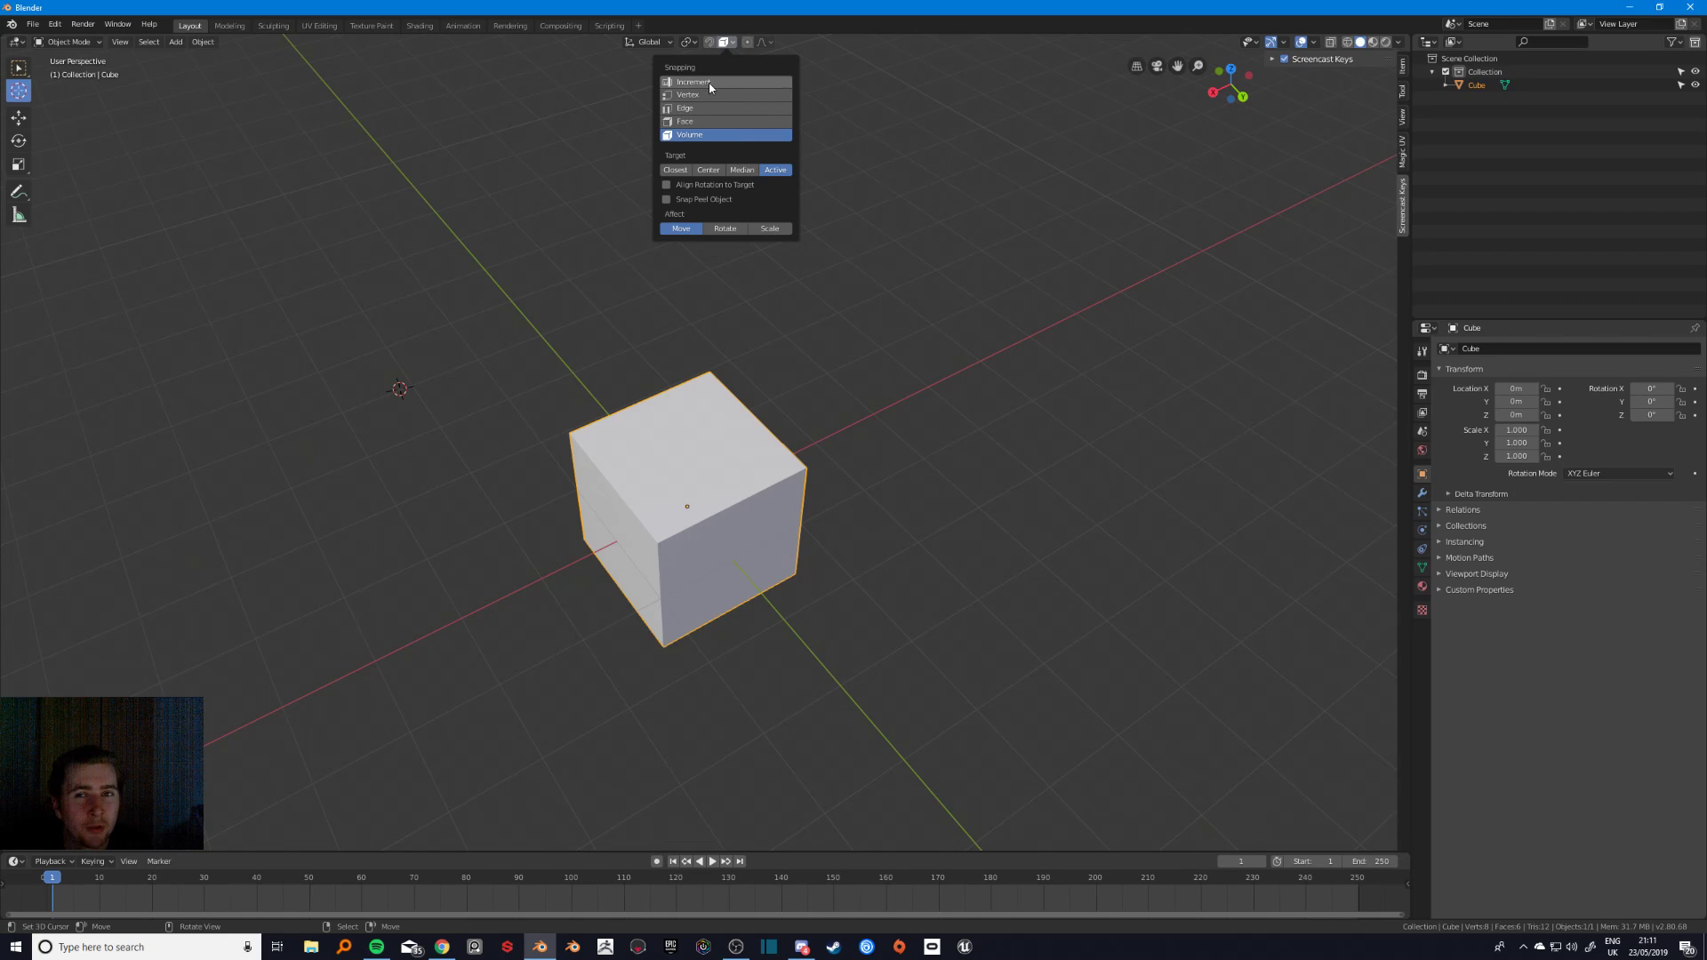
pyautogui.click(718, 95)
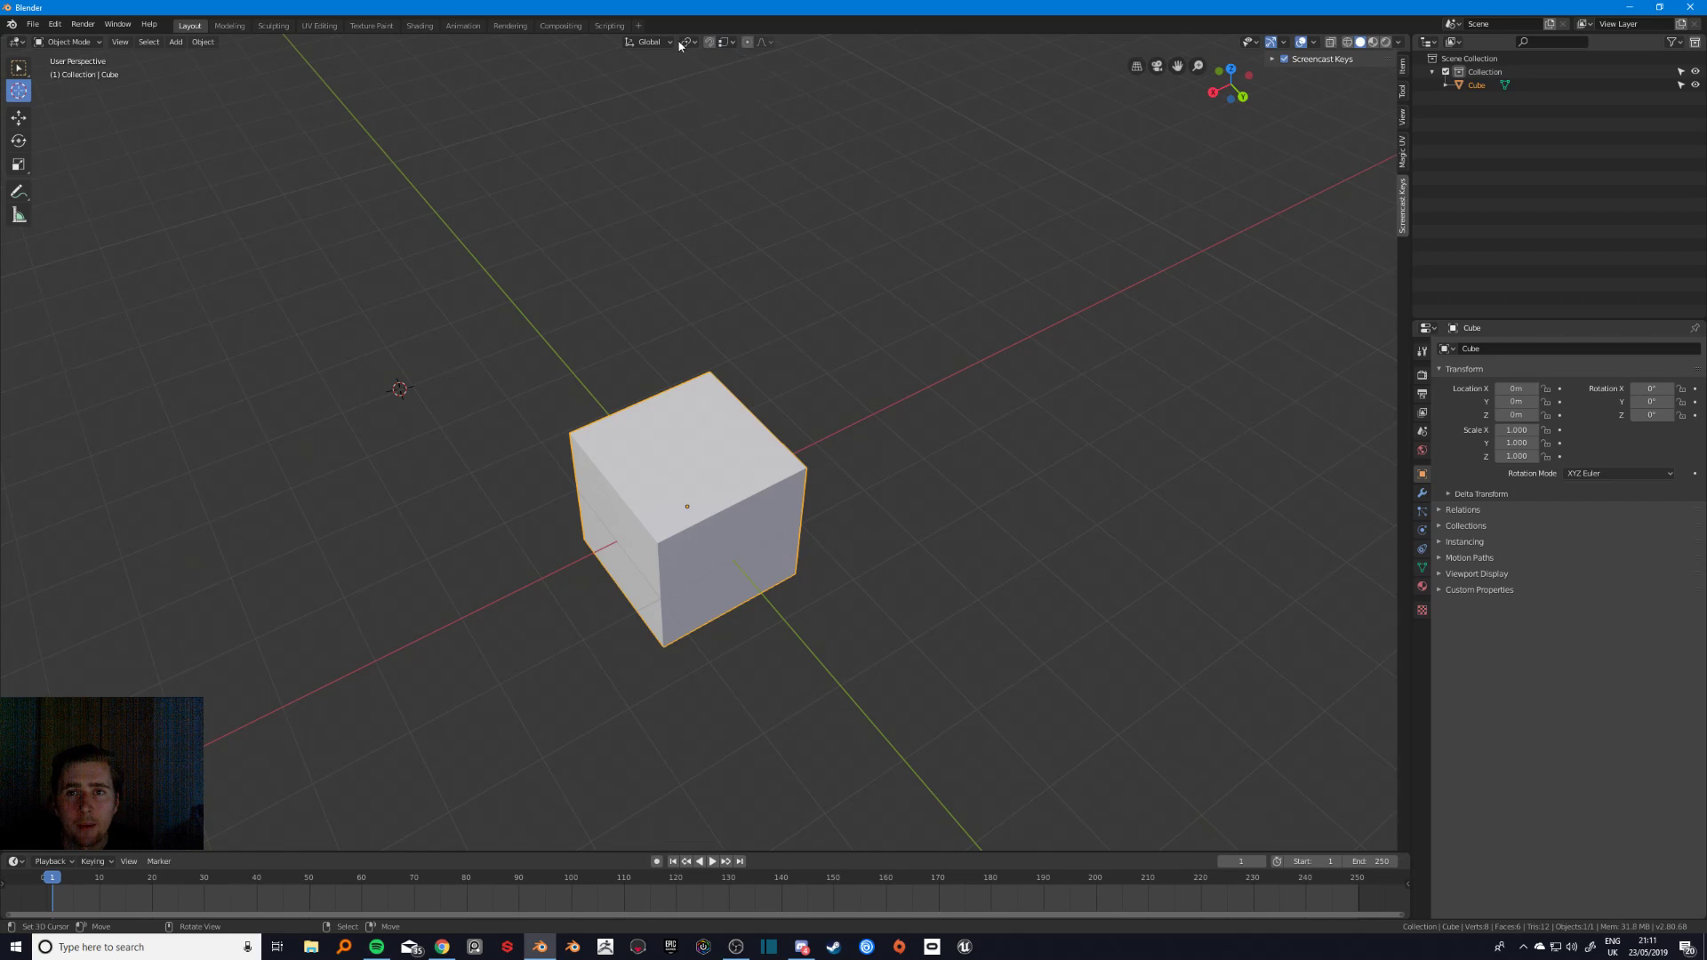
pyautogui.click(649, 43)
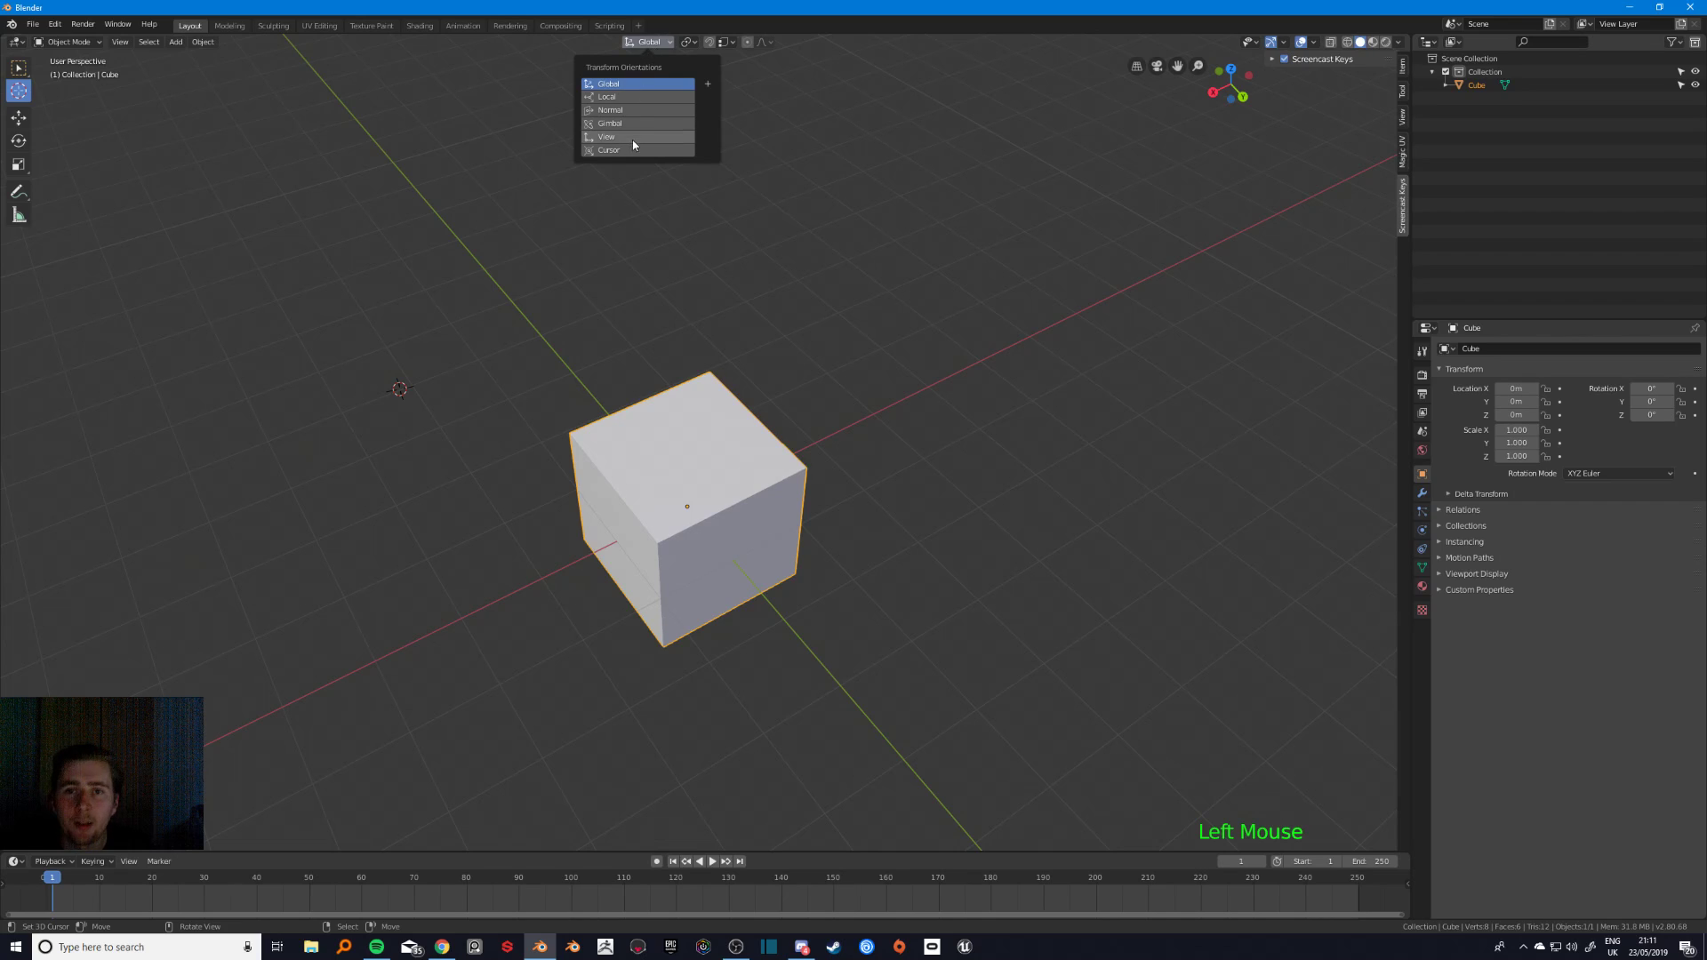
pyautogui.moveTo(725, 498); pyautogui.dragTo(681, 518, button='right')
pyautogui.rightClick(698, 541)
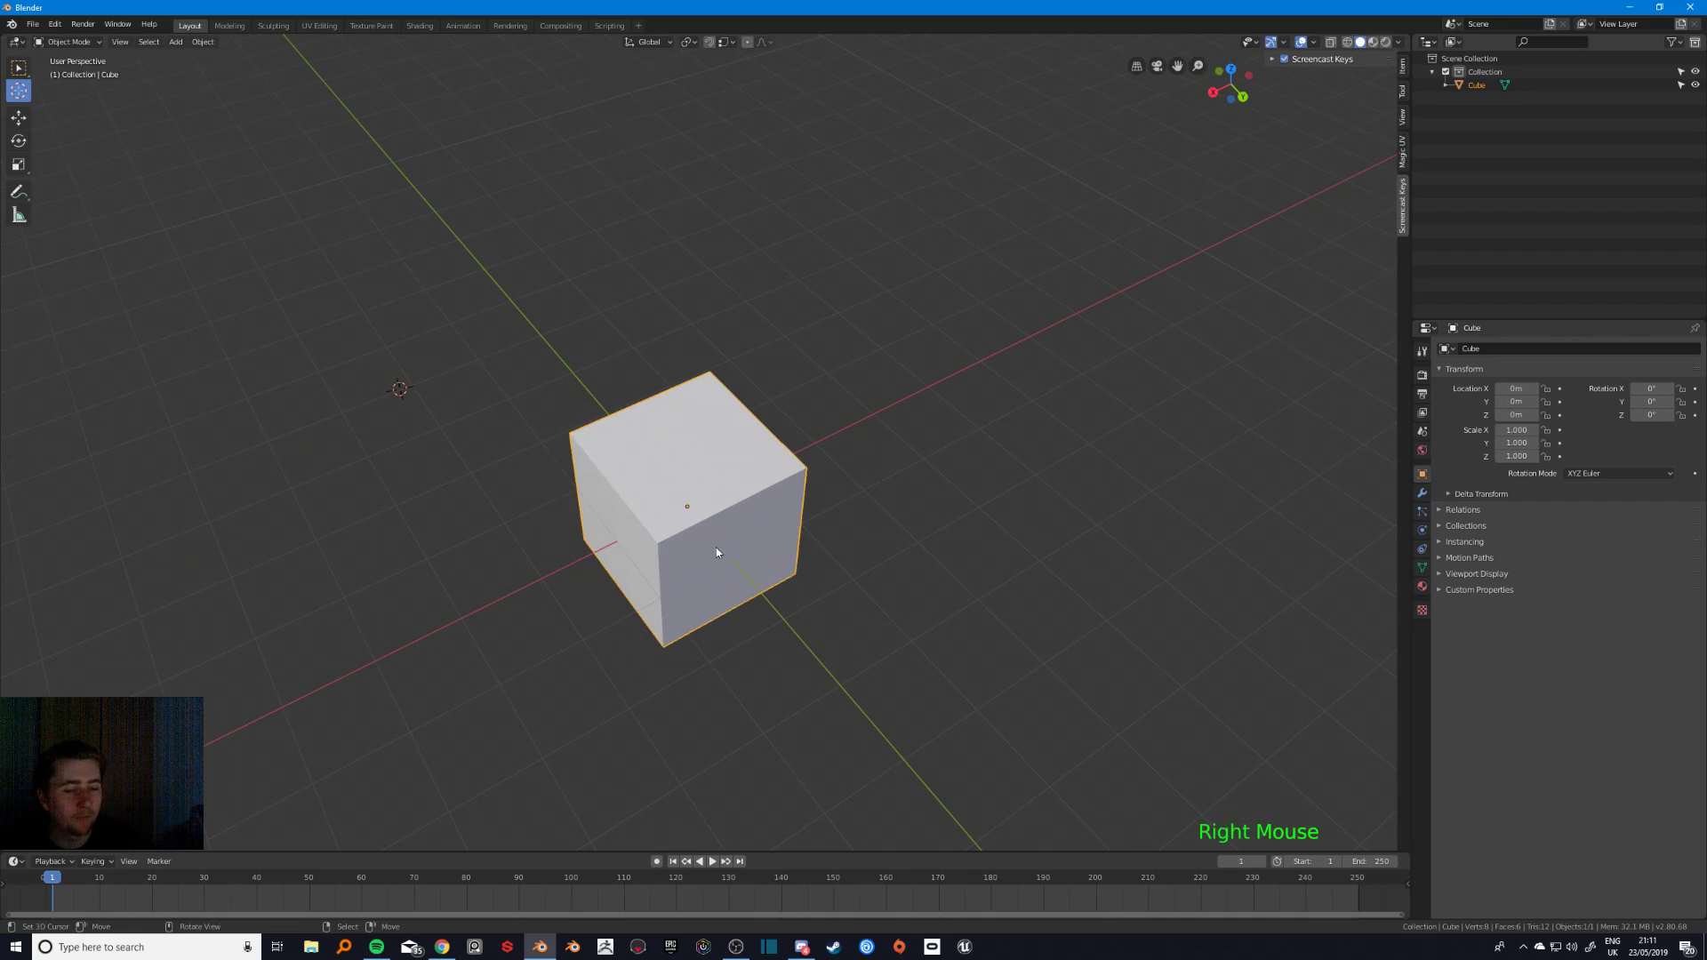
pyautogui.press('Tab')
pyautogui.press('e')
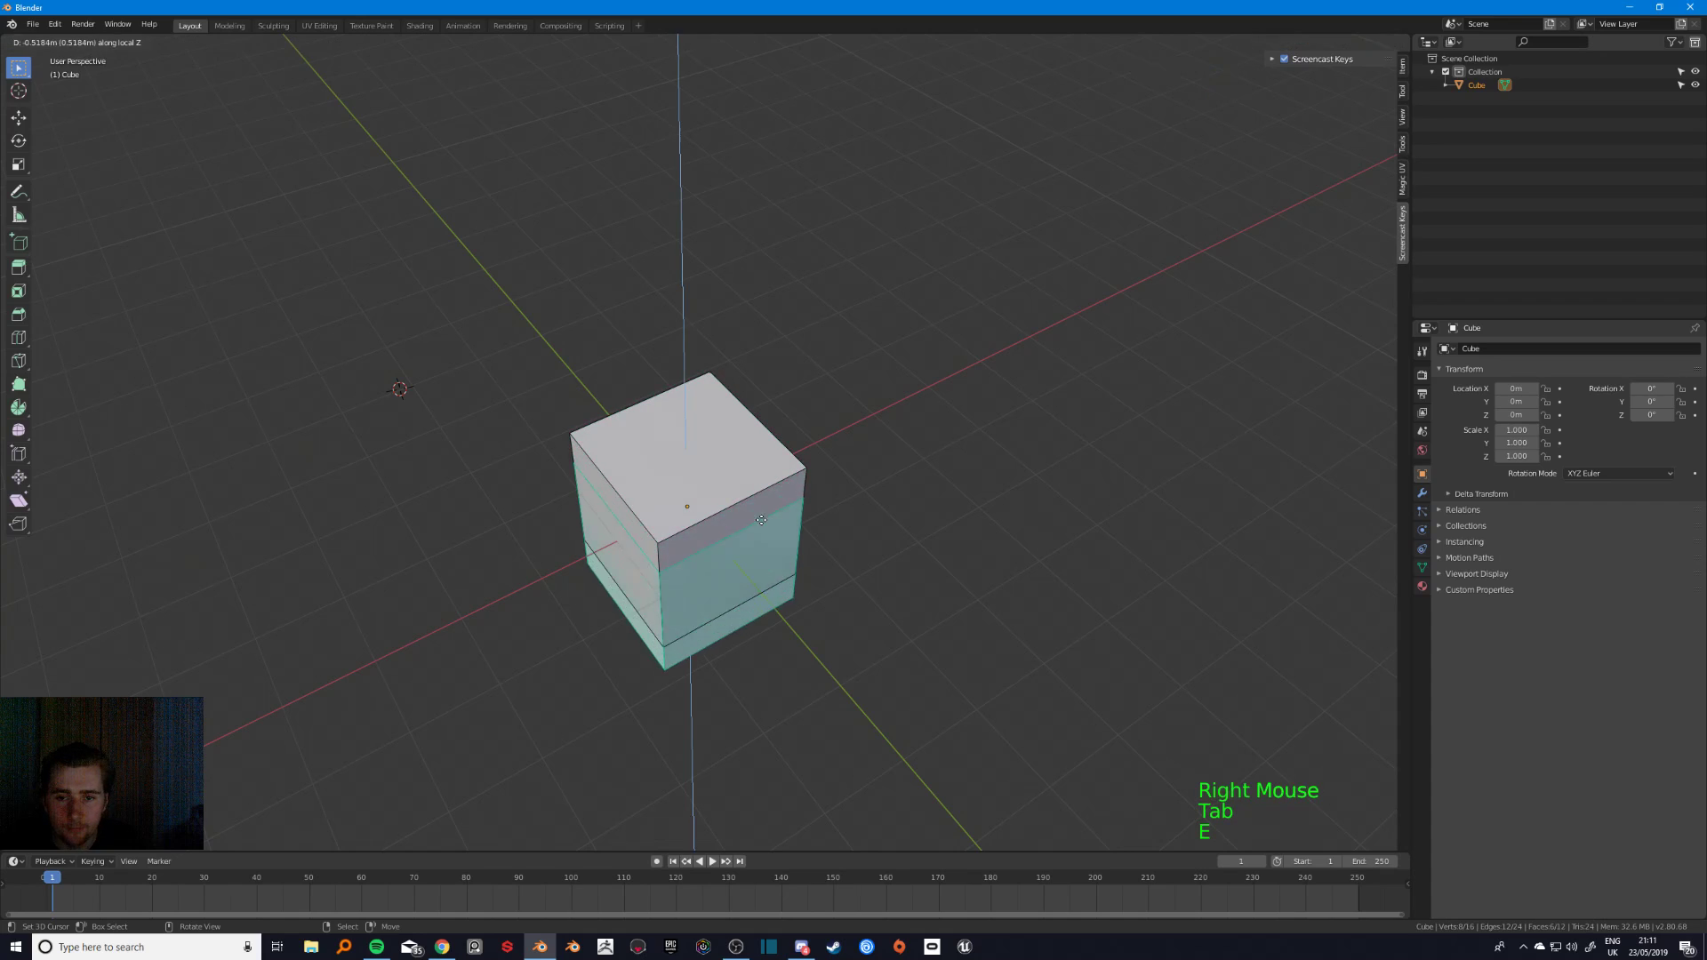
pyautogui.hotkey('ctrl', 'z')
pyautogui.hotkey('ctrl', 'z')
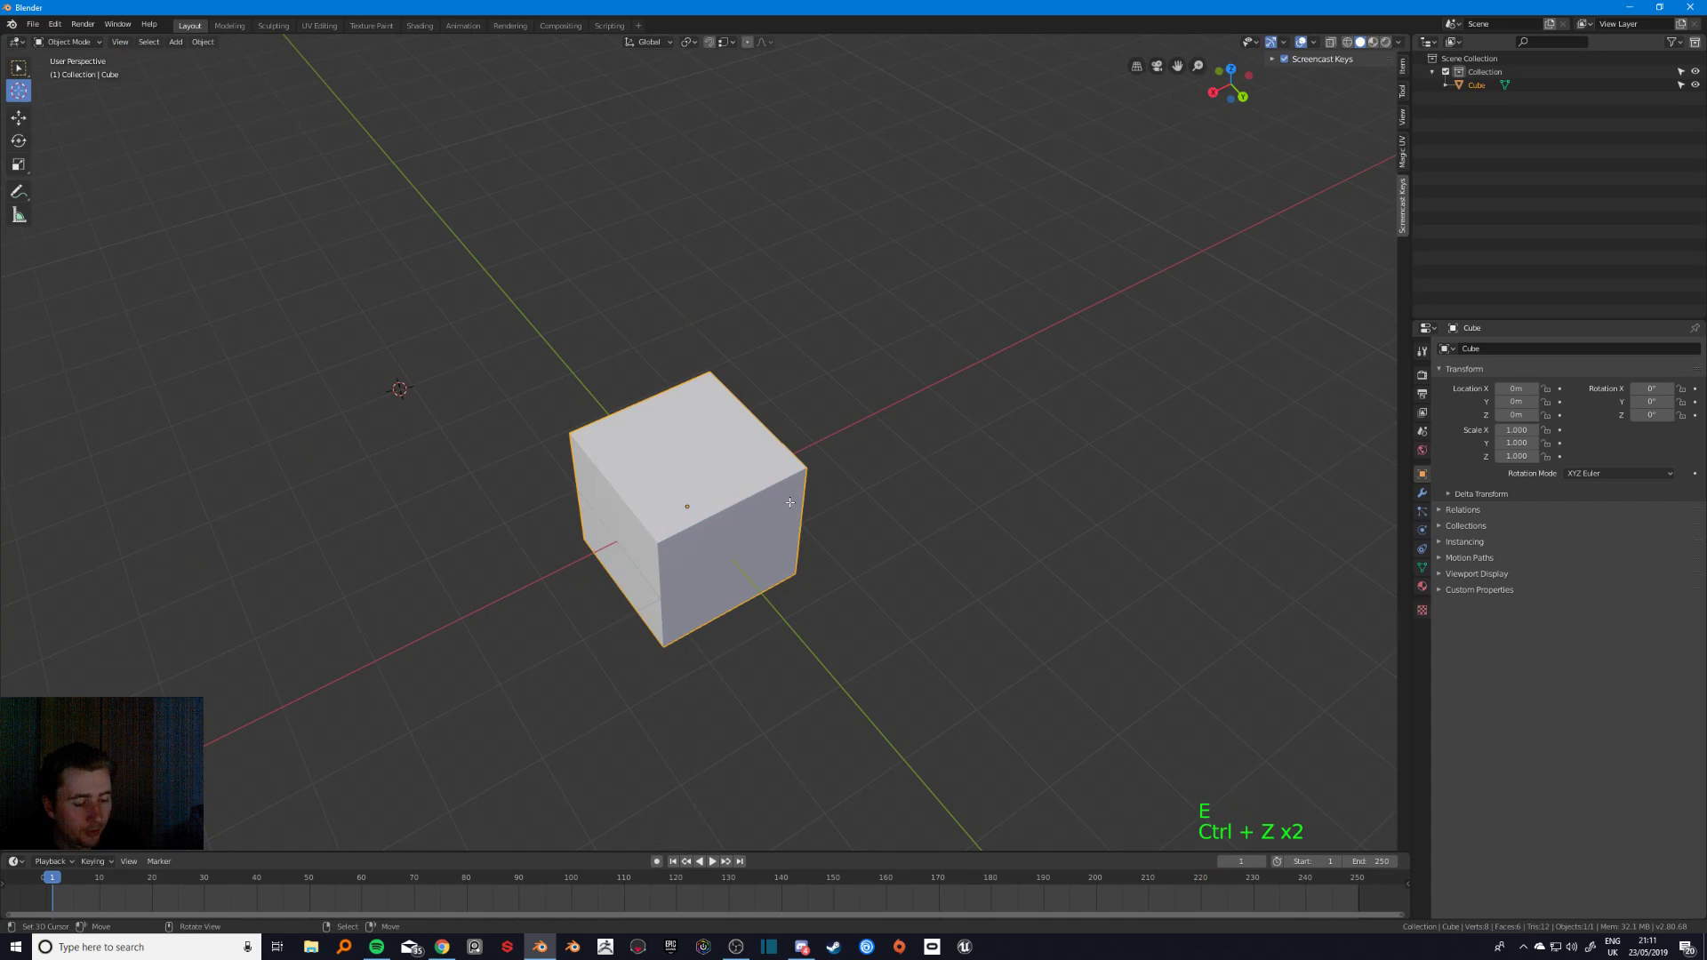
# - In Edit Mode, rotate the cube's whole mesh by about -40 degrees around the global Z axis
pyautogui.press('Tab')
pyautogui.press('r')
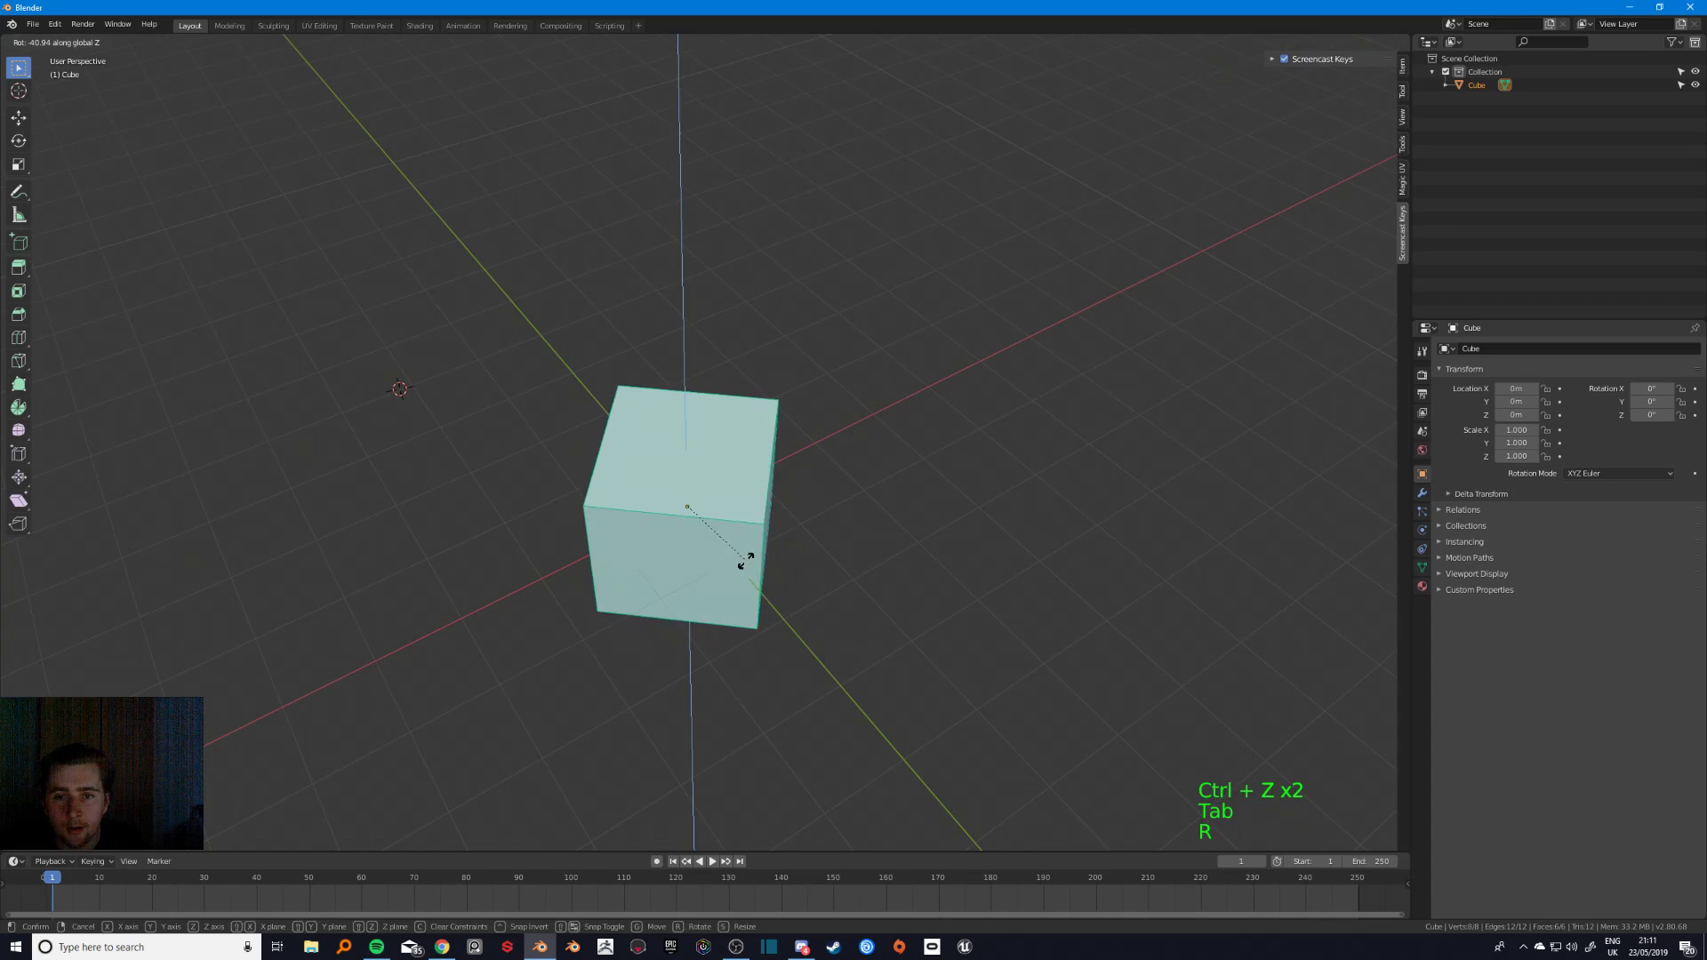
pyautogui.press('Tab')
pyautogui.press('Tab')
# - Add a loop cut through the middle of the cube and move it freely to notch the mesh
pyautogui.hotkey('ctrl', 'r')
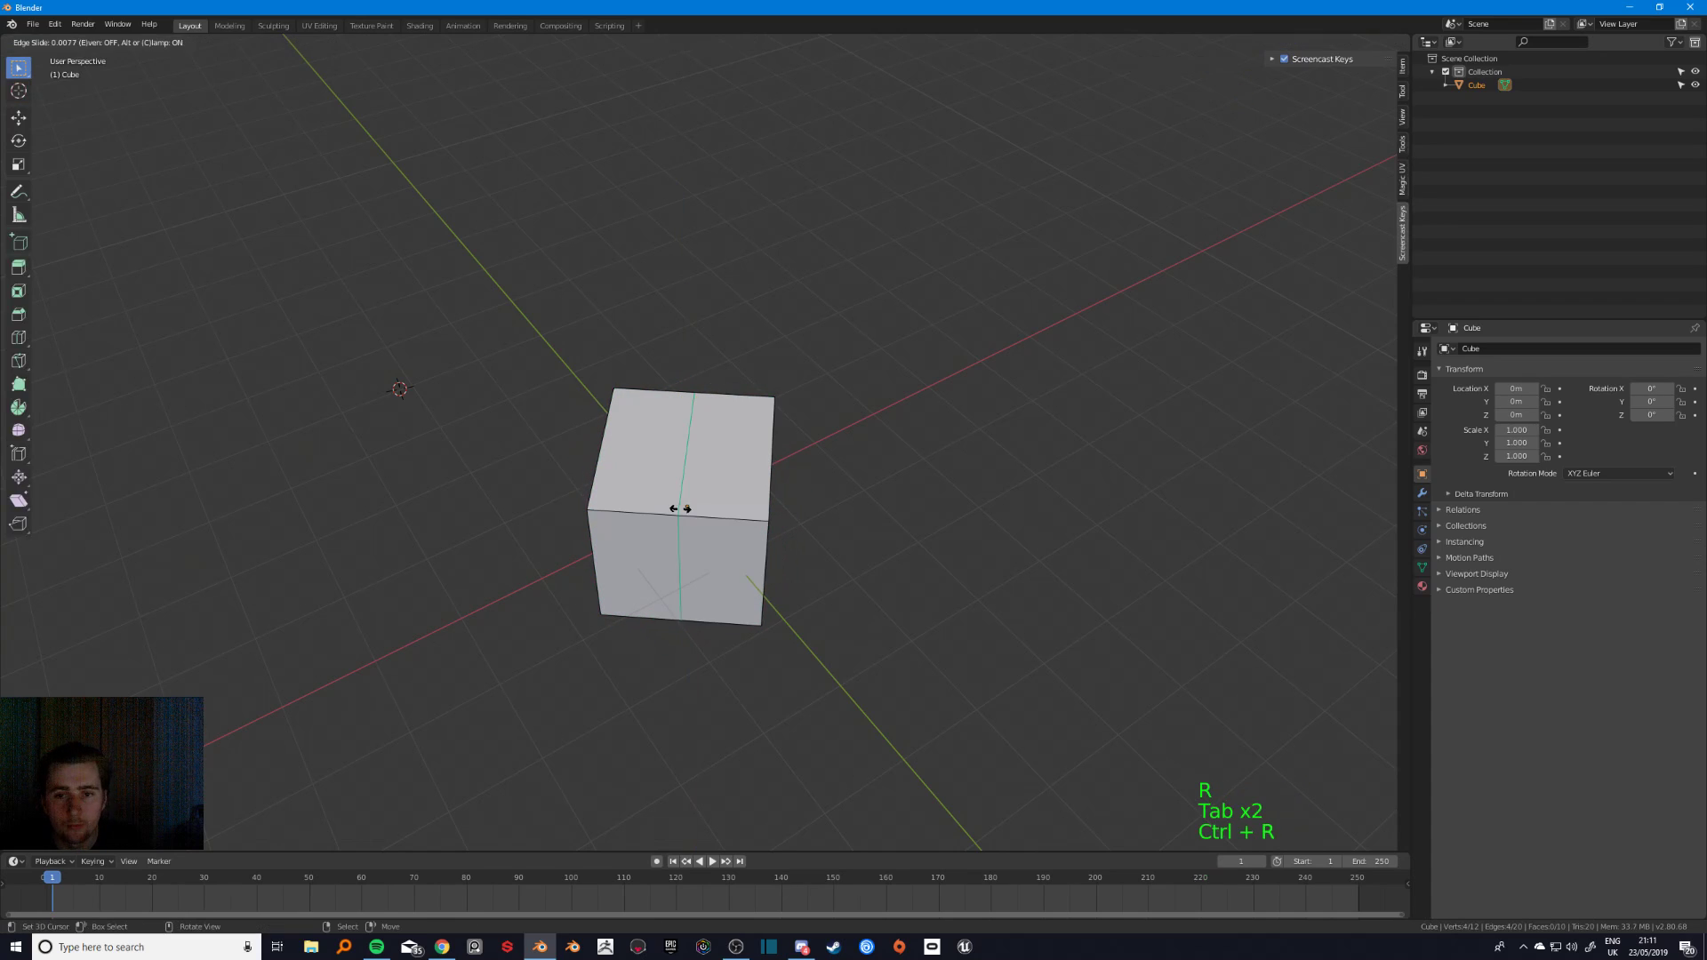
pyautogui.click(684, 511)
pyautogui.press('g')
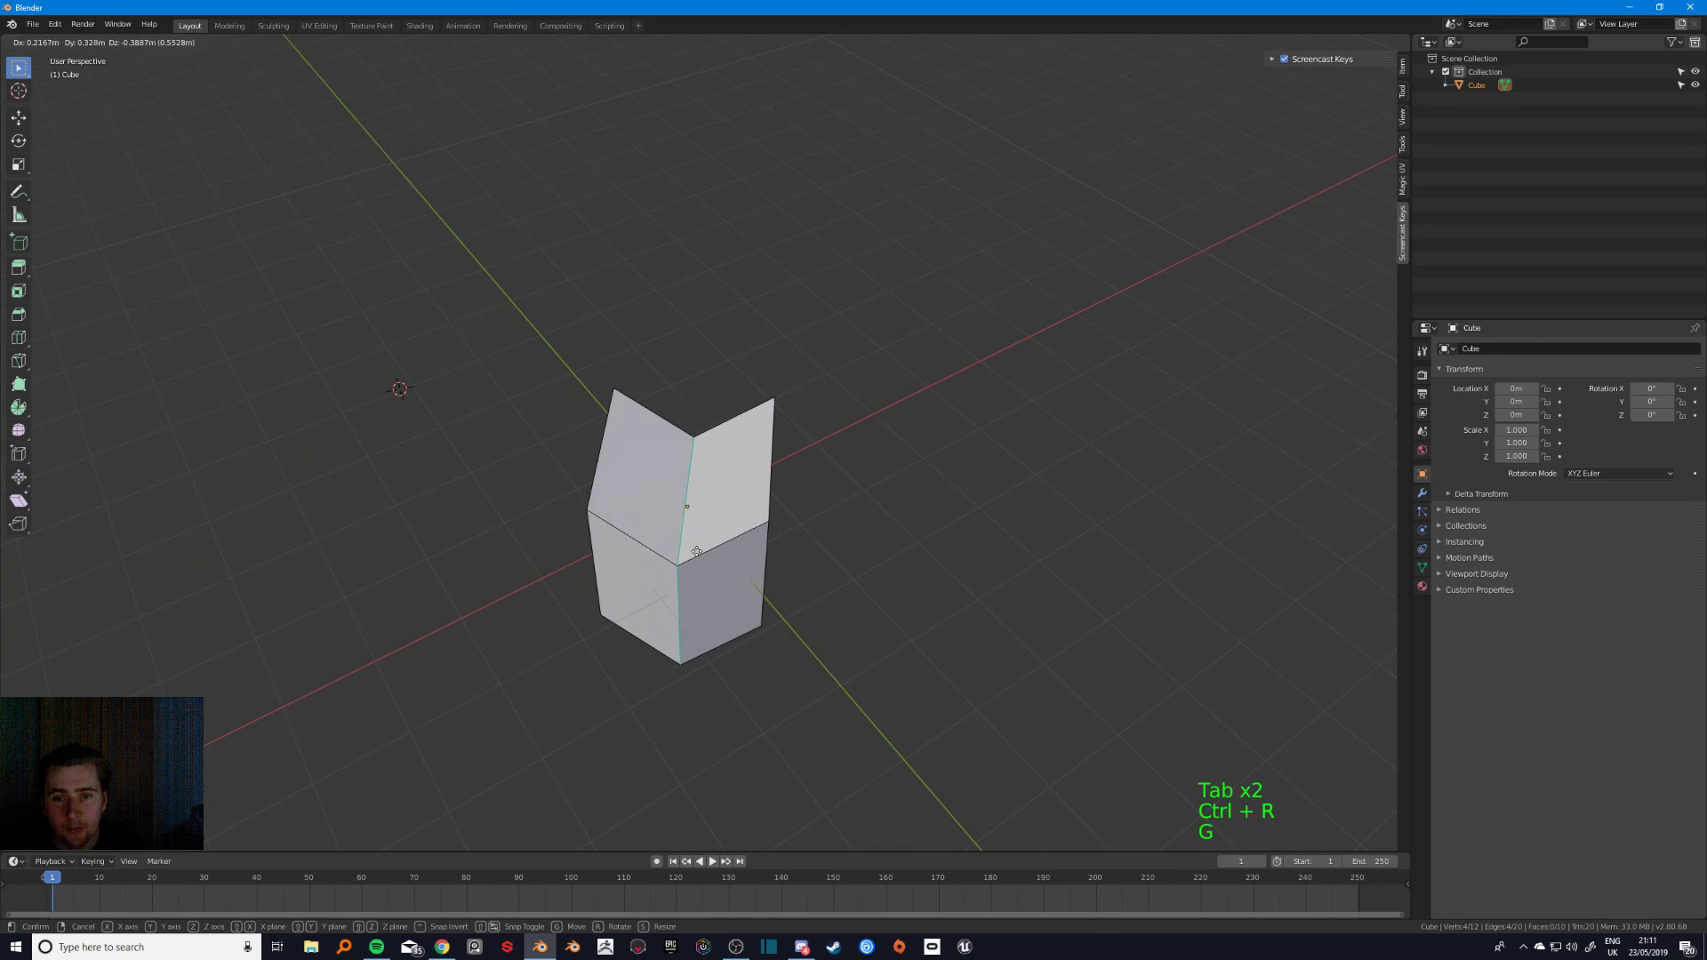
pyautogui.click(703, 489)
# - Select a single vertical edge of the notched cube and try to move it freely
pyautogui.moveTo(702, 489); pyautogui.dragTo(722, 489, button='middle')
pyautogui.moveTo(722, 489); pyautogui.dragTo(582, 579, button='middle')
pyautogui.press('a')
pyautogui.press('a')
pyautogui.press('a')
pyautogui.rightClick(736, 569)
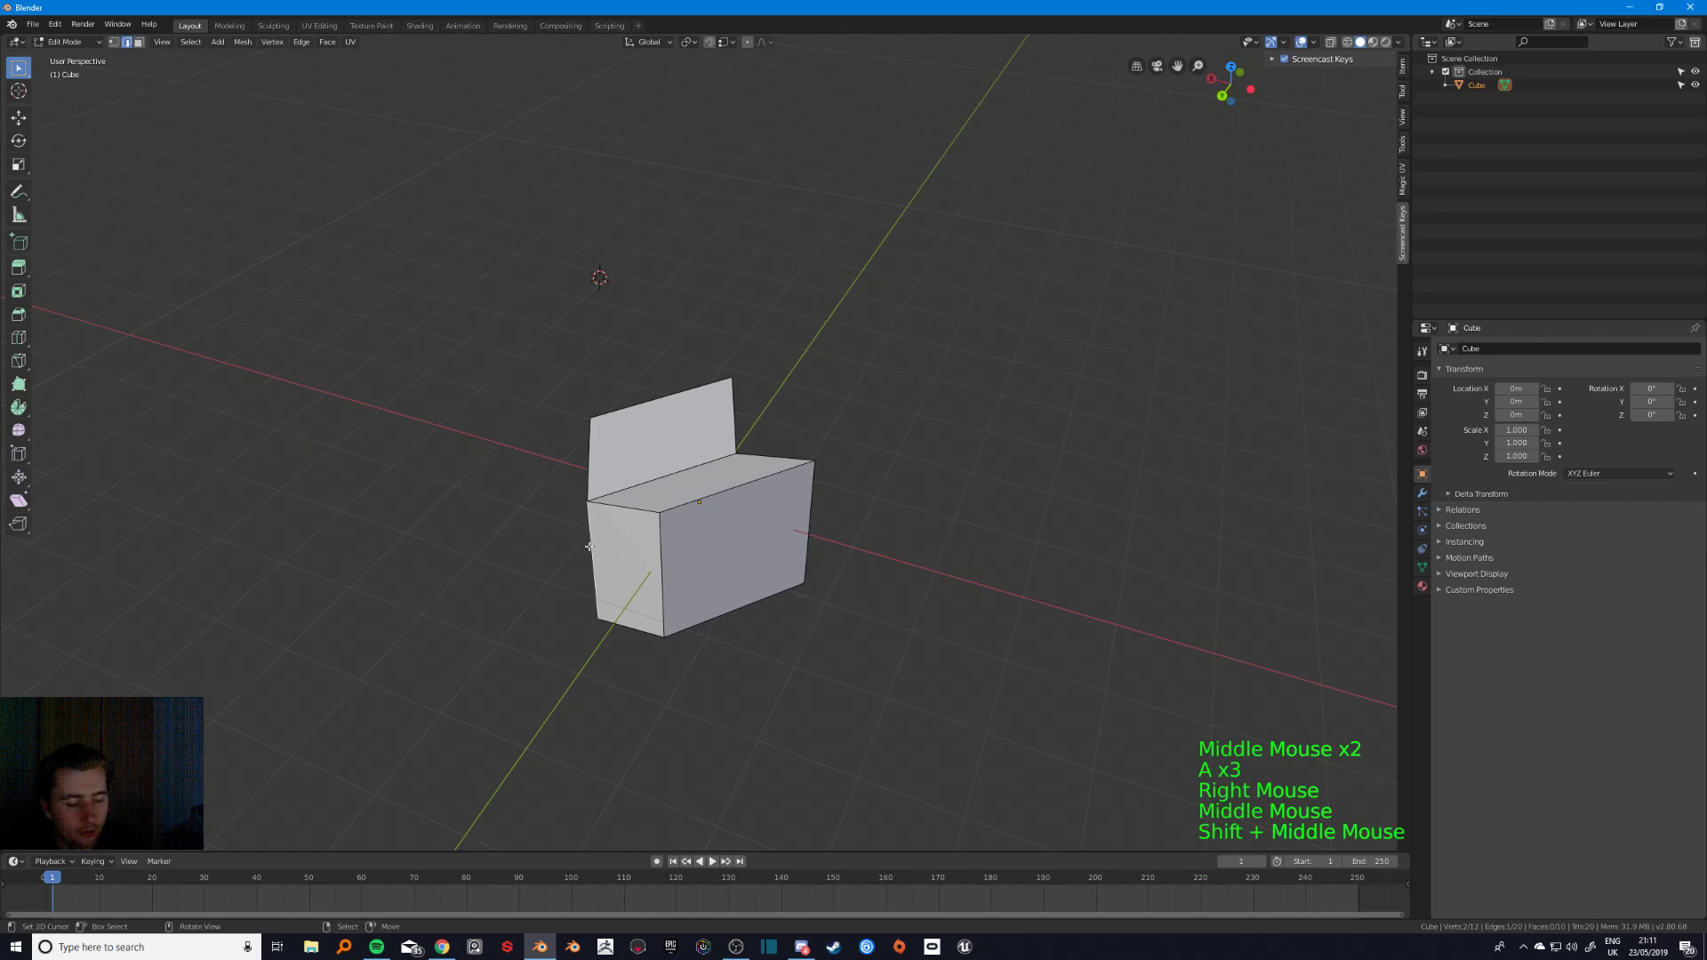
pyautogui.press('g')
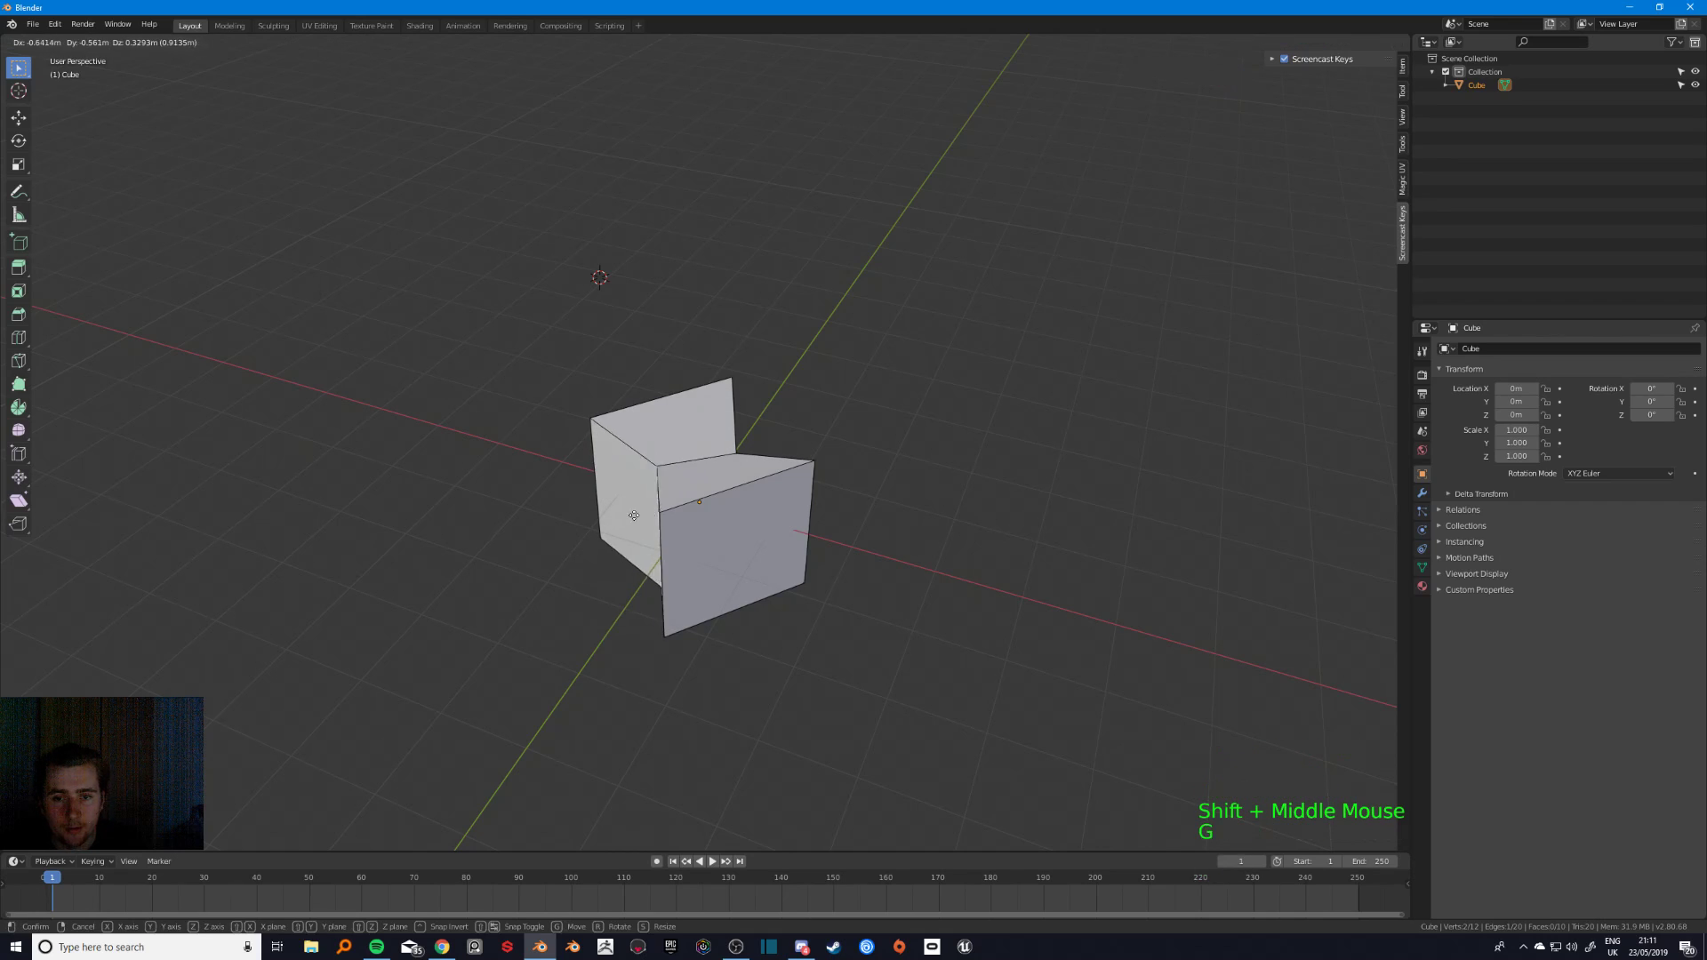
pyautogui.click(600, 429)
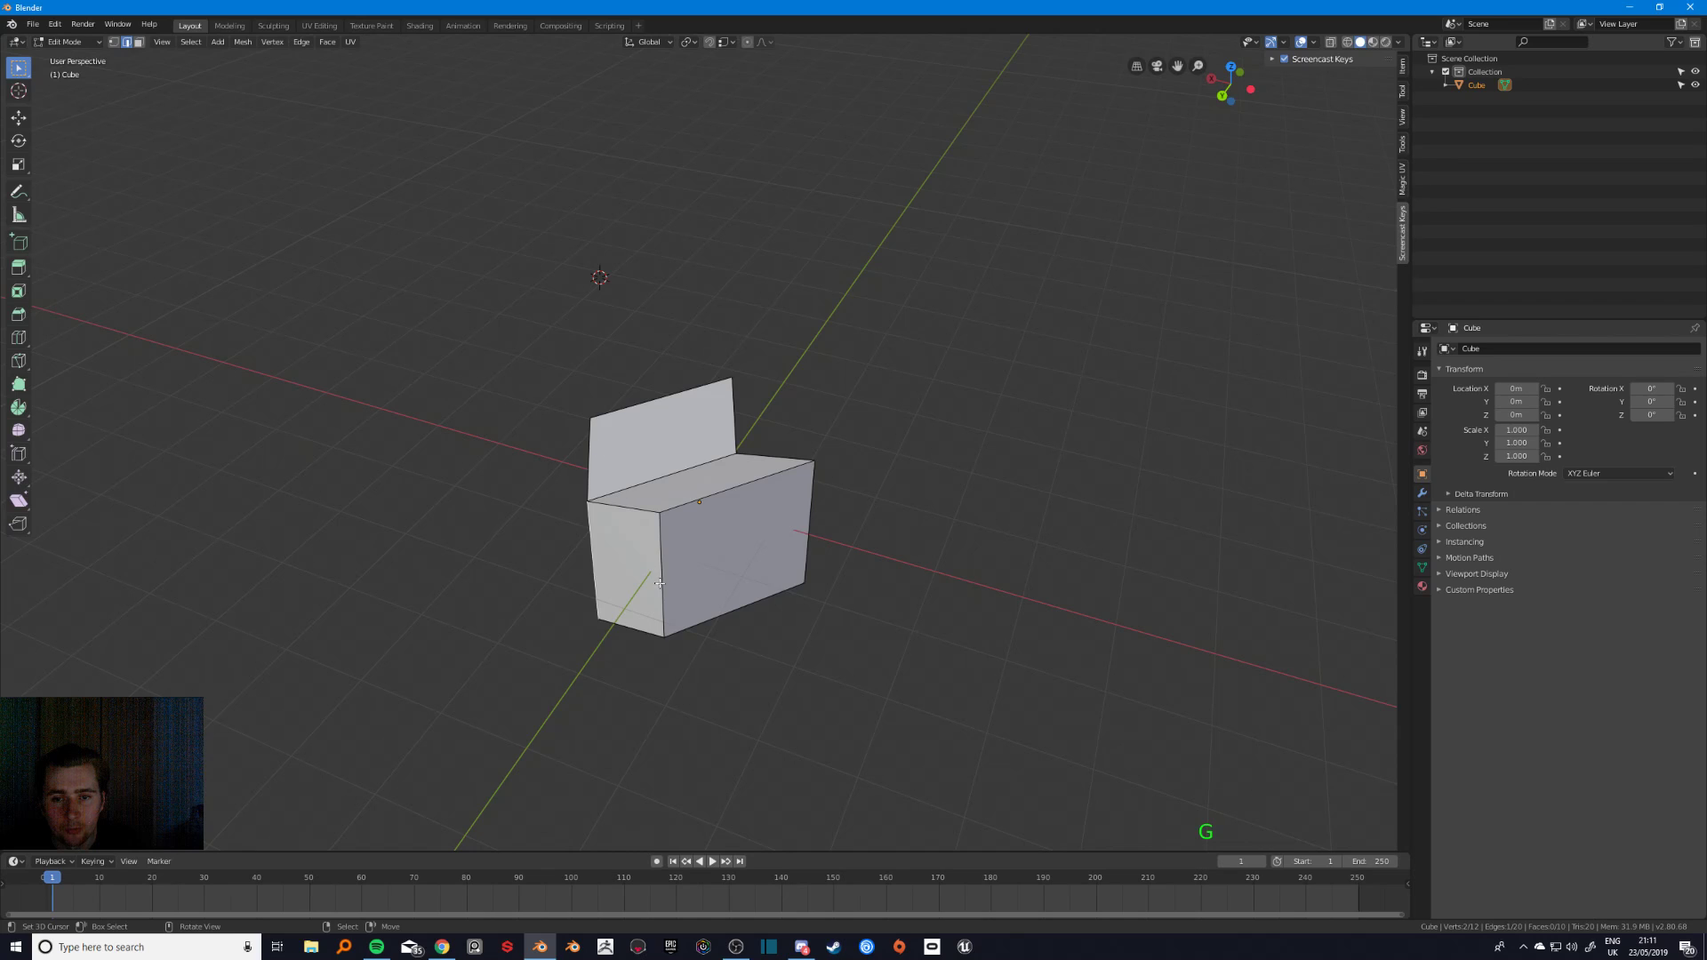
# - Try to remove the notch by deleting the cube's middle edge loop
pyautogui.moveTo(602, 445); pyautogui.dragTo(704, 569, button='middle')
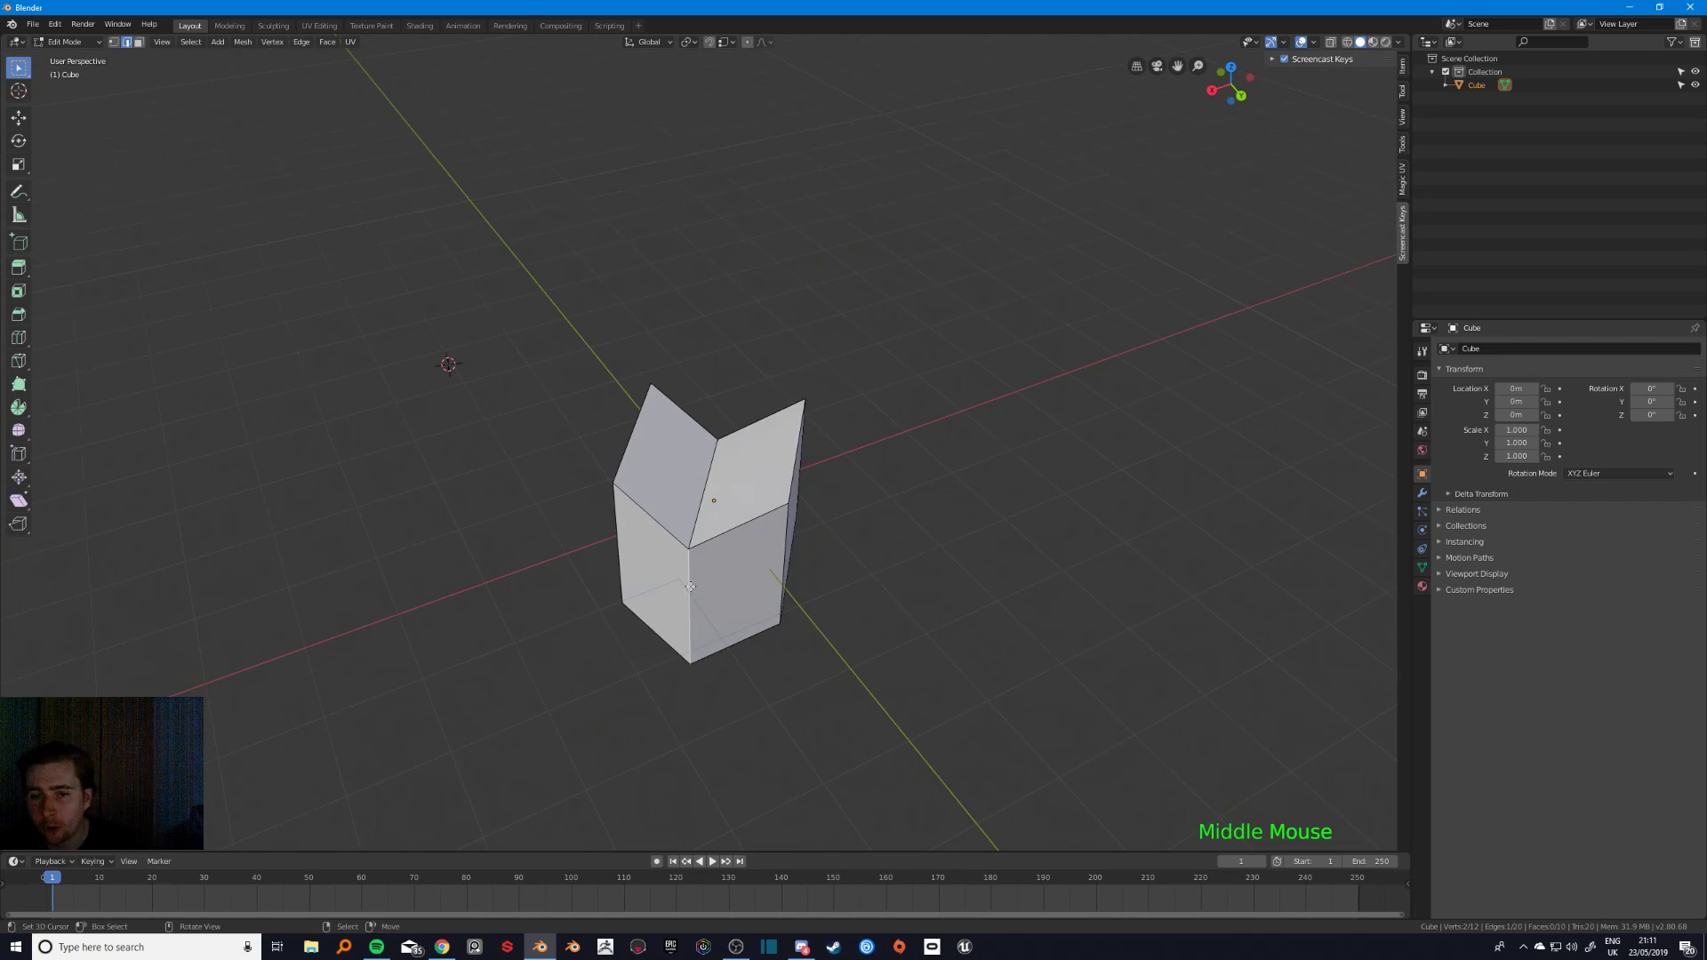
pyautogui.keyDown('alt'); pyautogui.rightClick(685, 574); pyautogui.keyUp('alt')
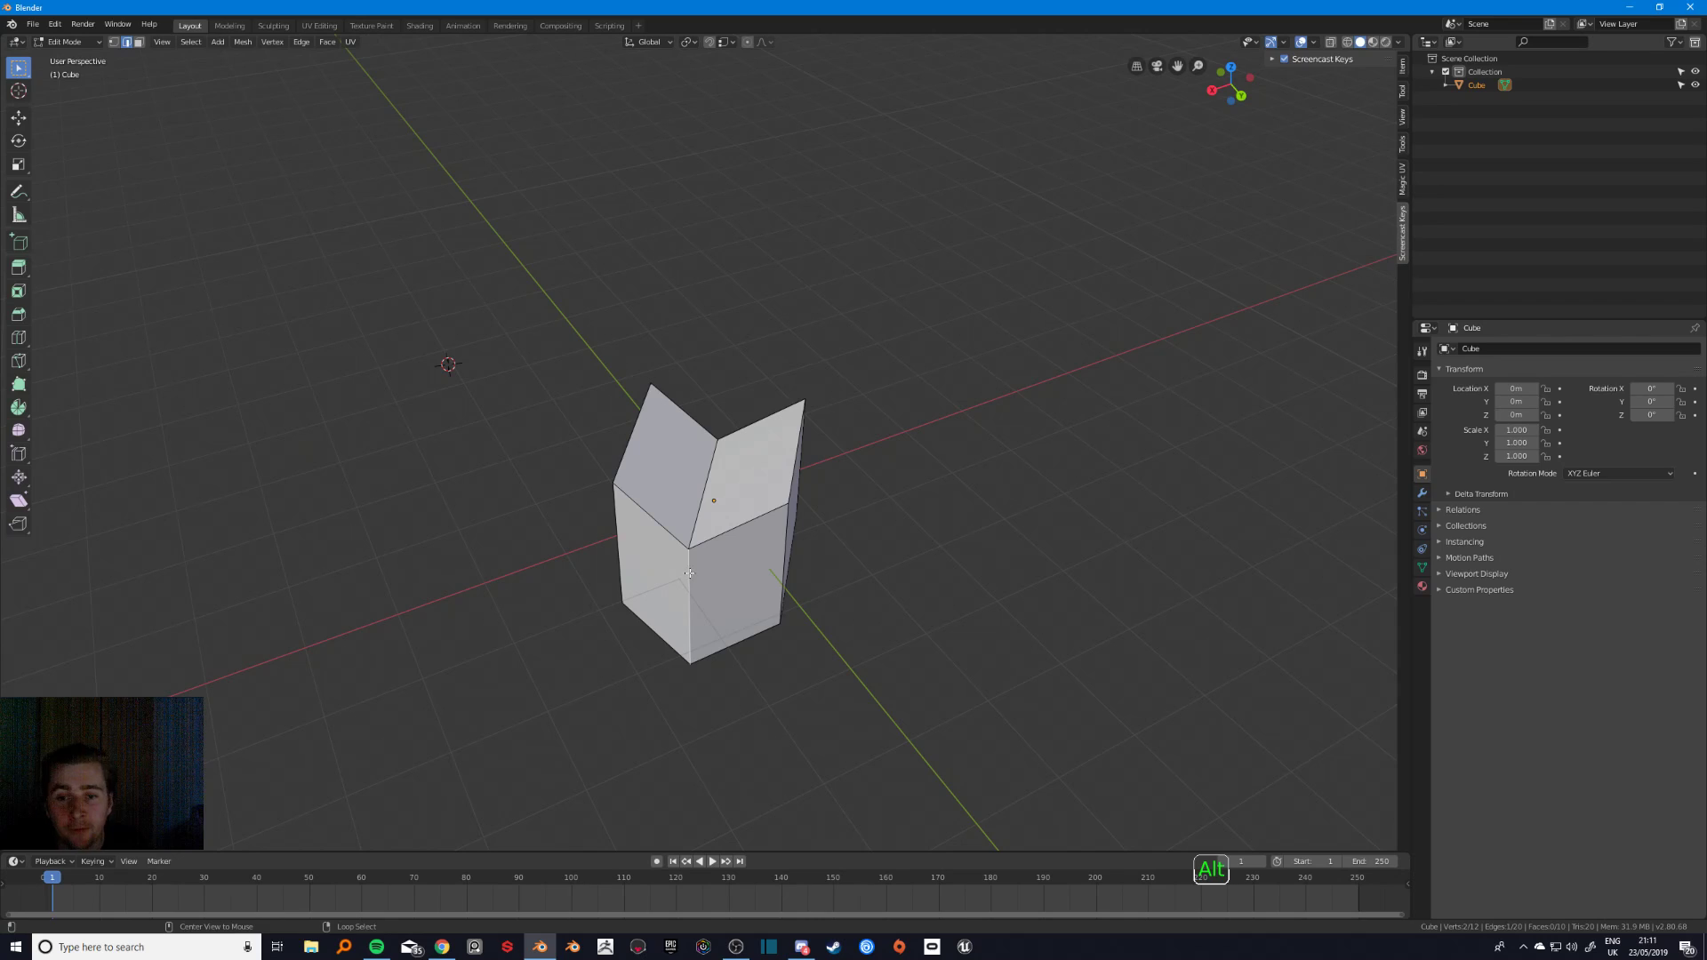
pyautogui.press('x')
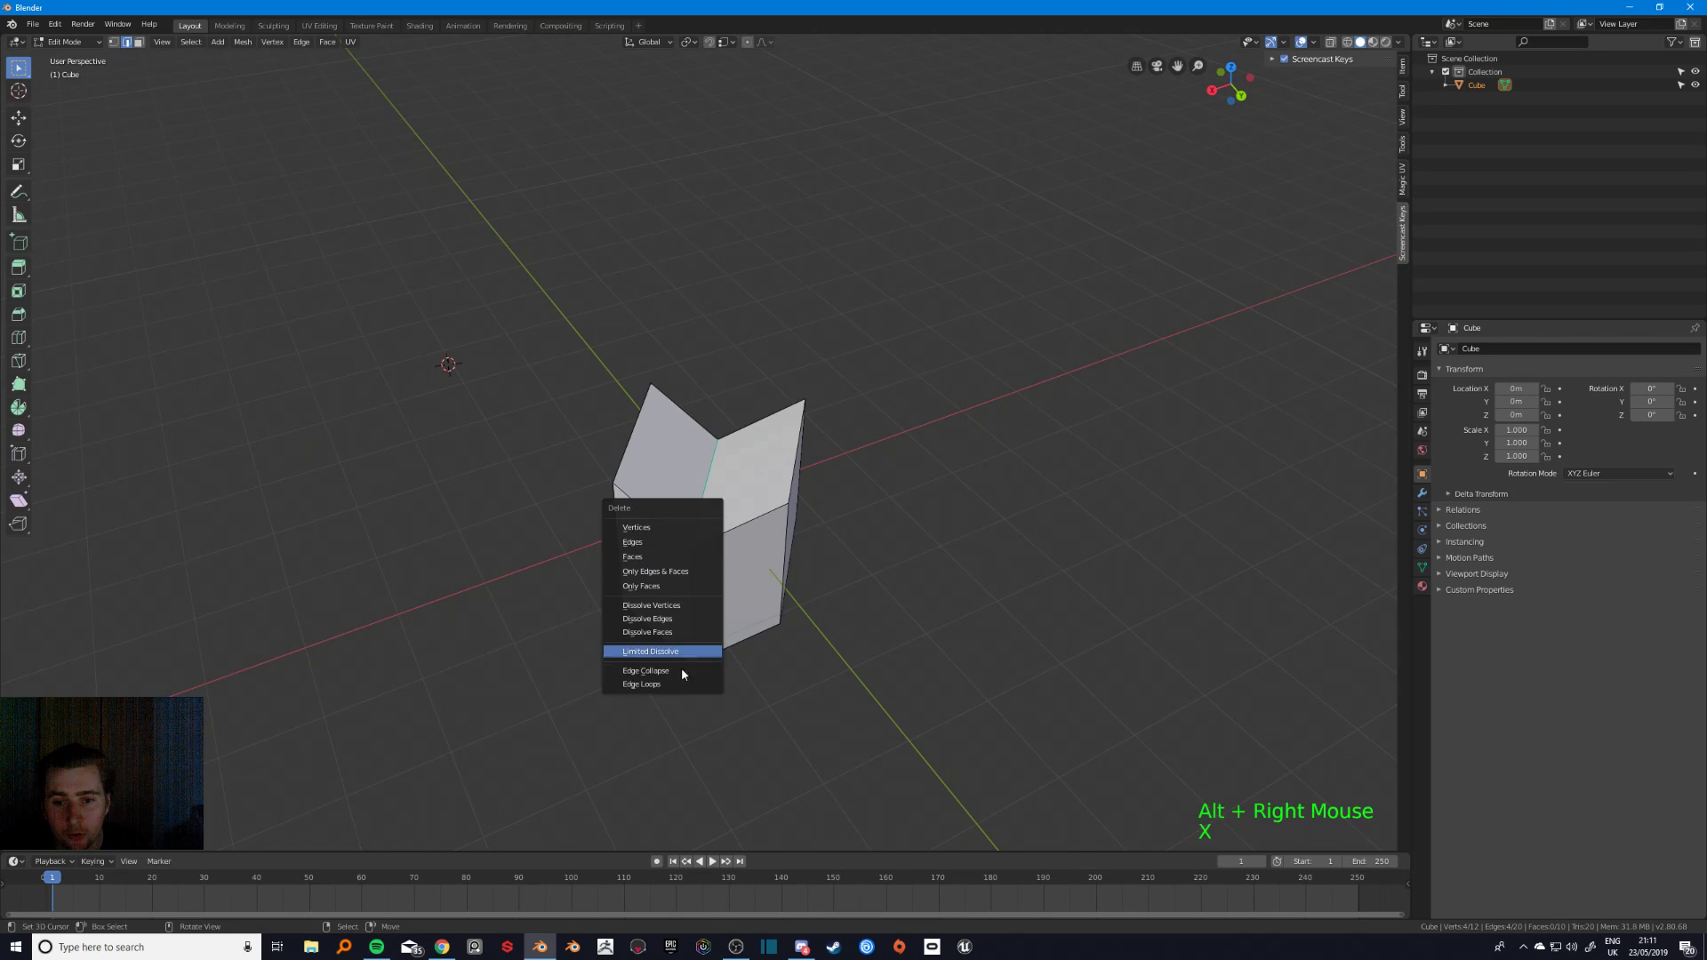
pyautogui.press('x')
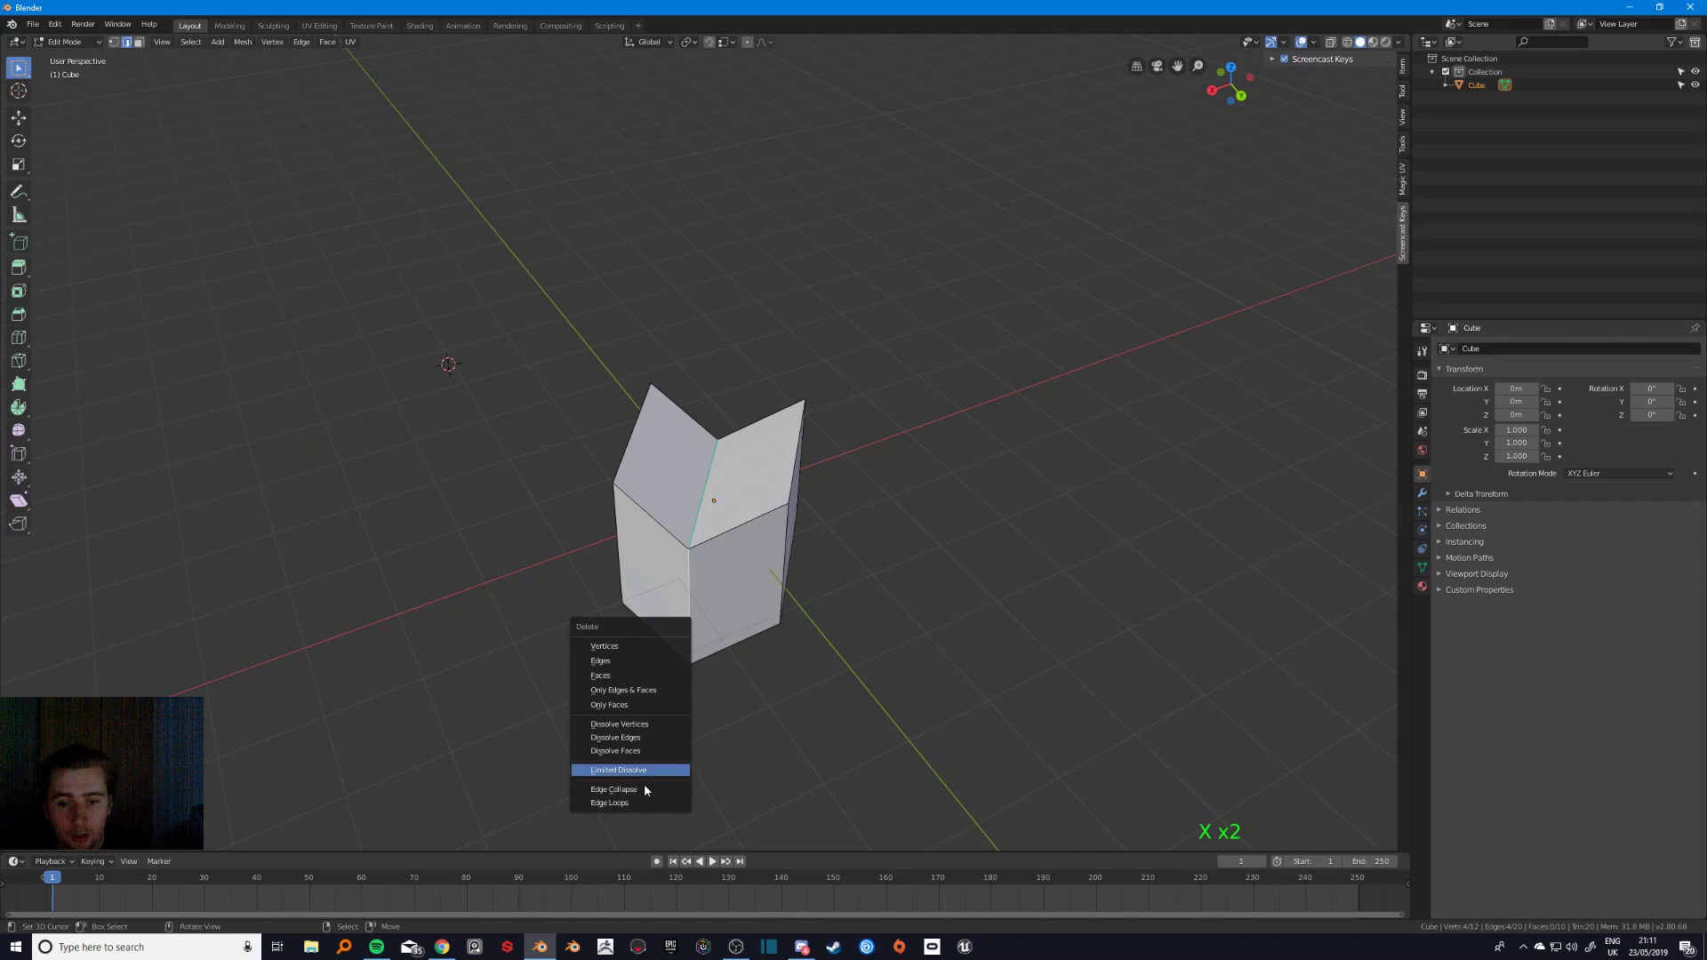
pyautogui.click(656, 803)
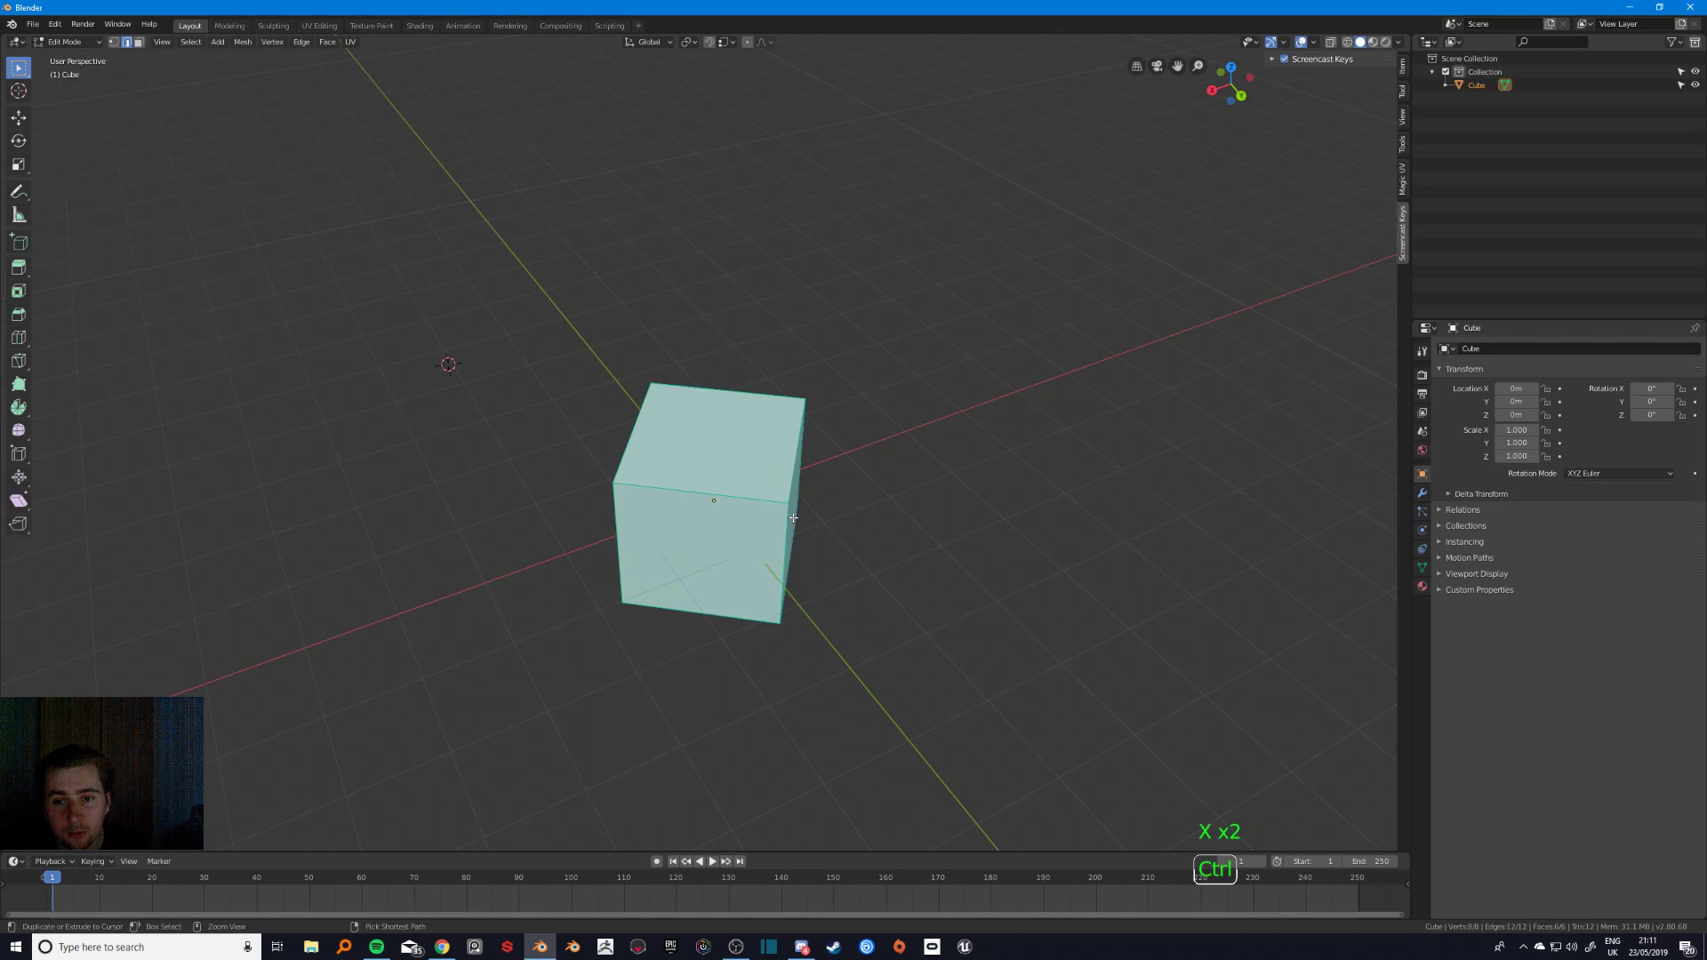
pyautogui.hotkey('ctrl', 'z')
pyautogui.hotkey('ctrl', '\\')
# - Clear the selection and select the single vertical edge on the notched side of the cube
pyautogui.moveTo(881, 628); pyautogui.dragTo(635, 574, button='middle')
pyautogui.press('a')
pyautogui.press('a')
pyautogui.press('a')
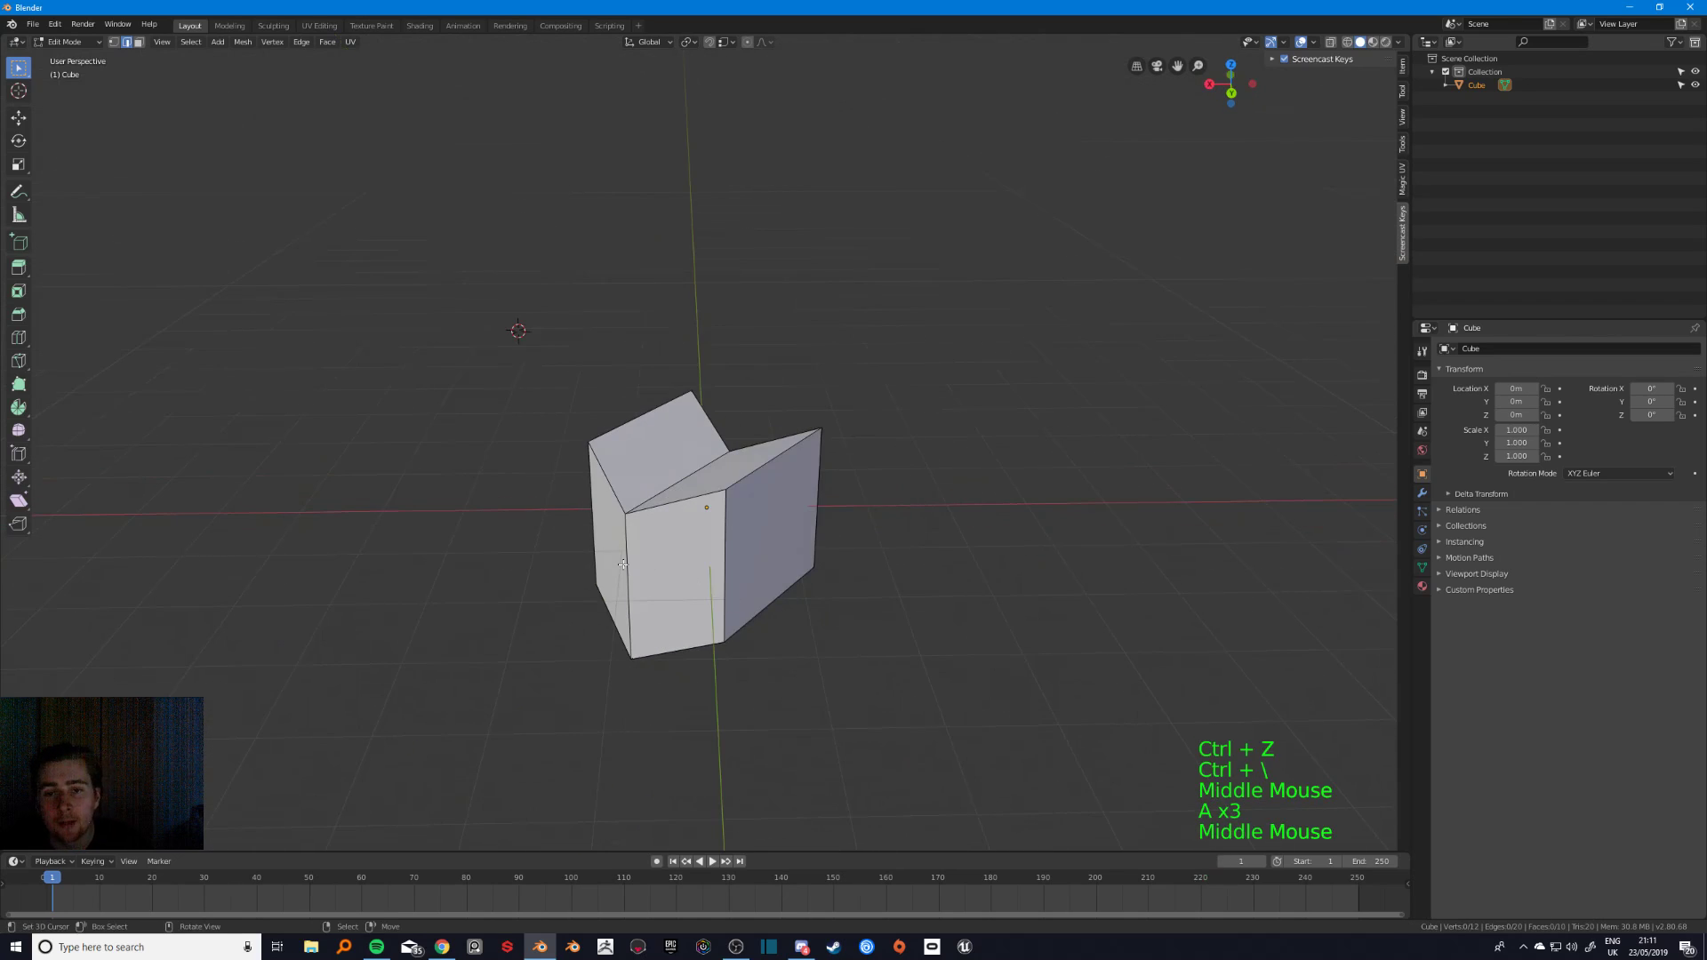
pyautogui.moveTo(633, 573); pyautogui.dragTo(717, 567, button='right')
pyautogui.rightClick(658, 613)
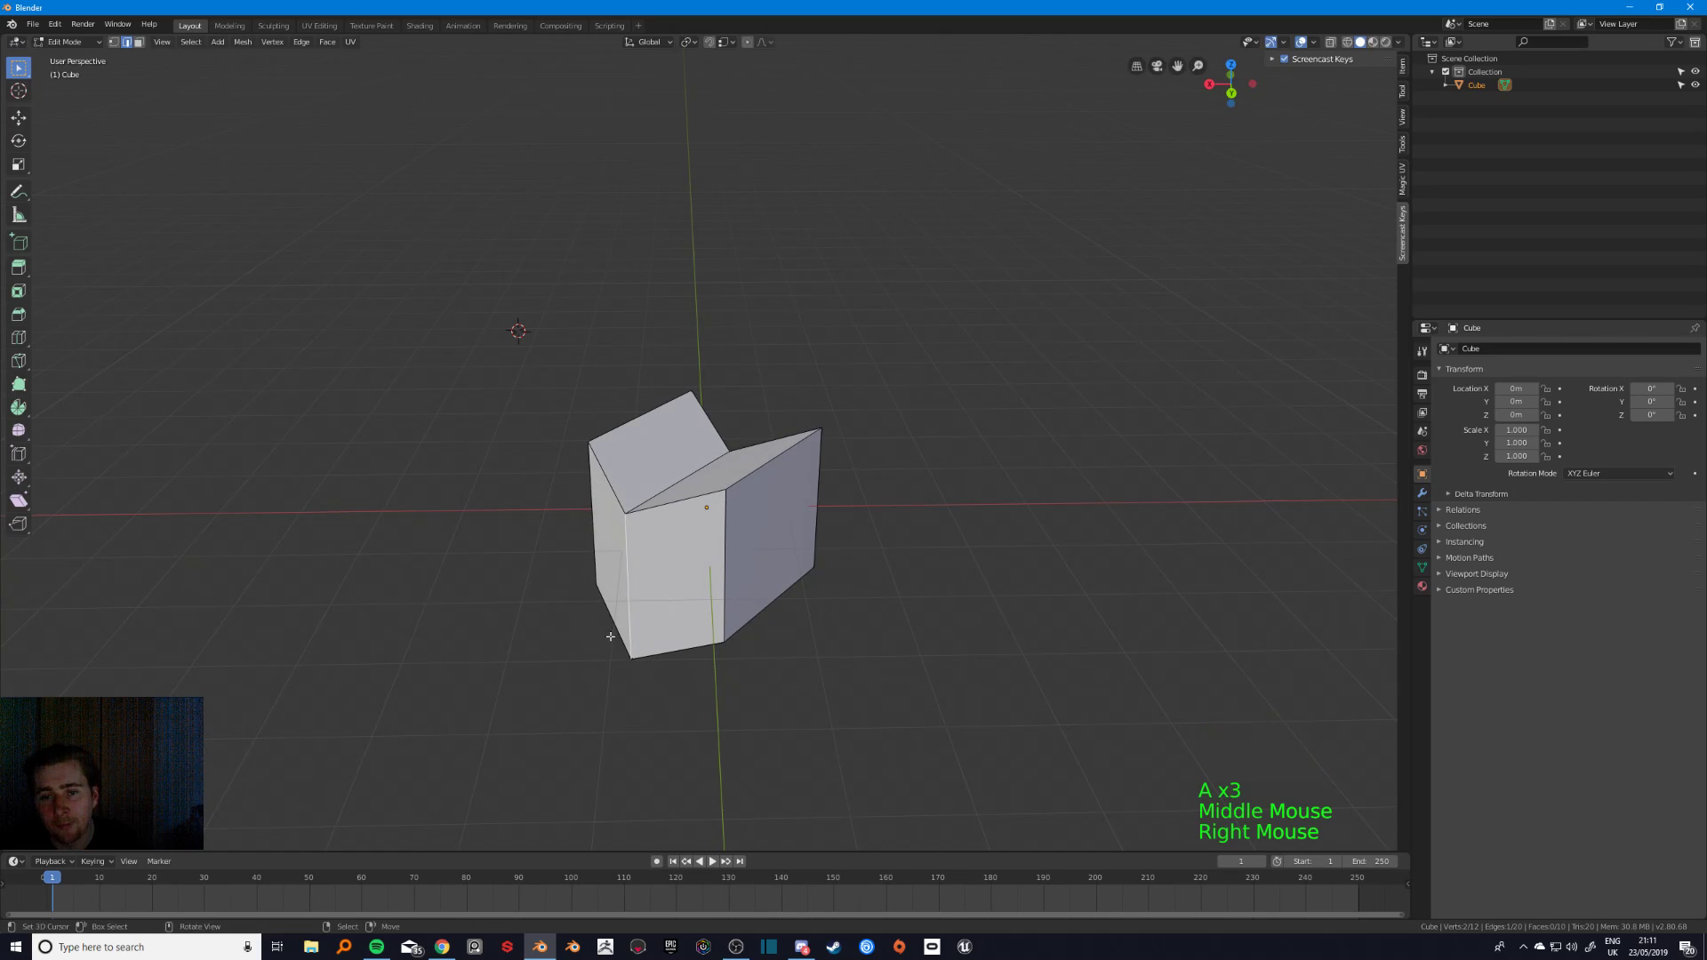
pyautogui.moveTo(529, 448); pyautogui.dragTo(576, 426, button='middle')
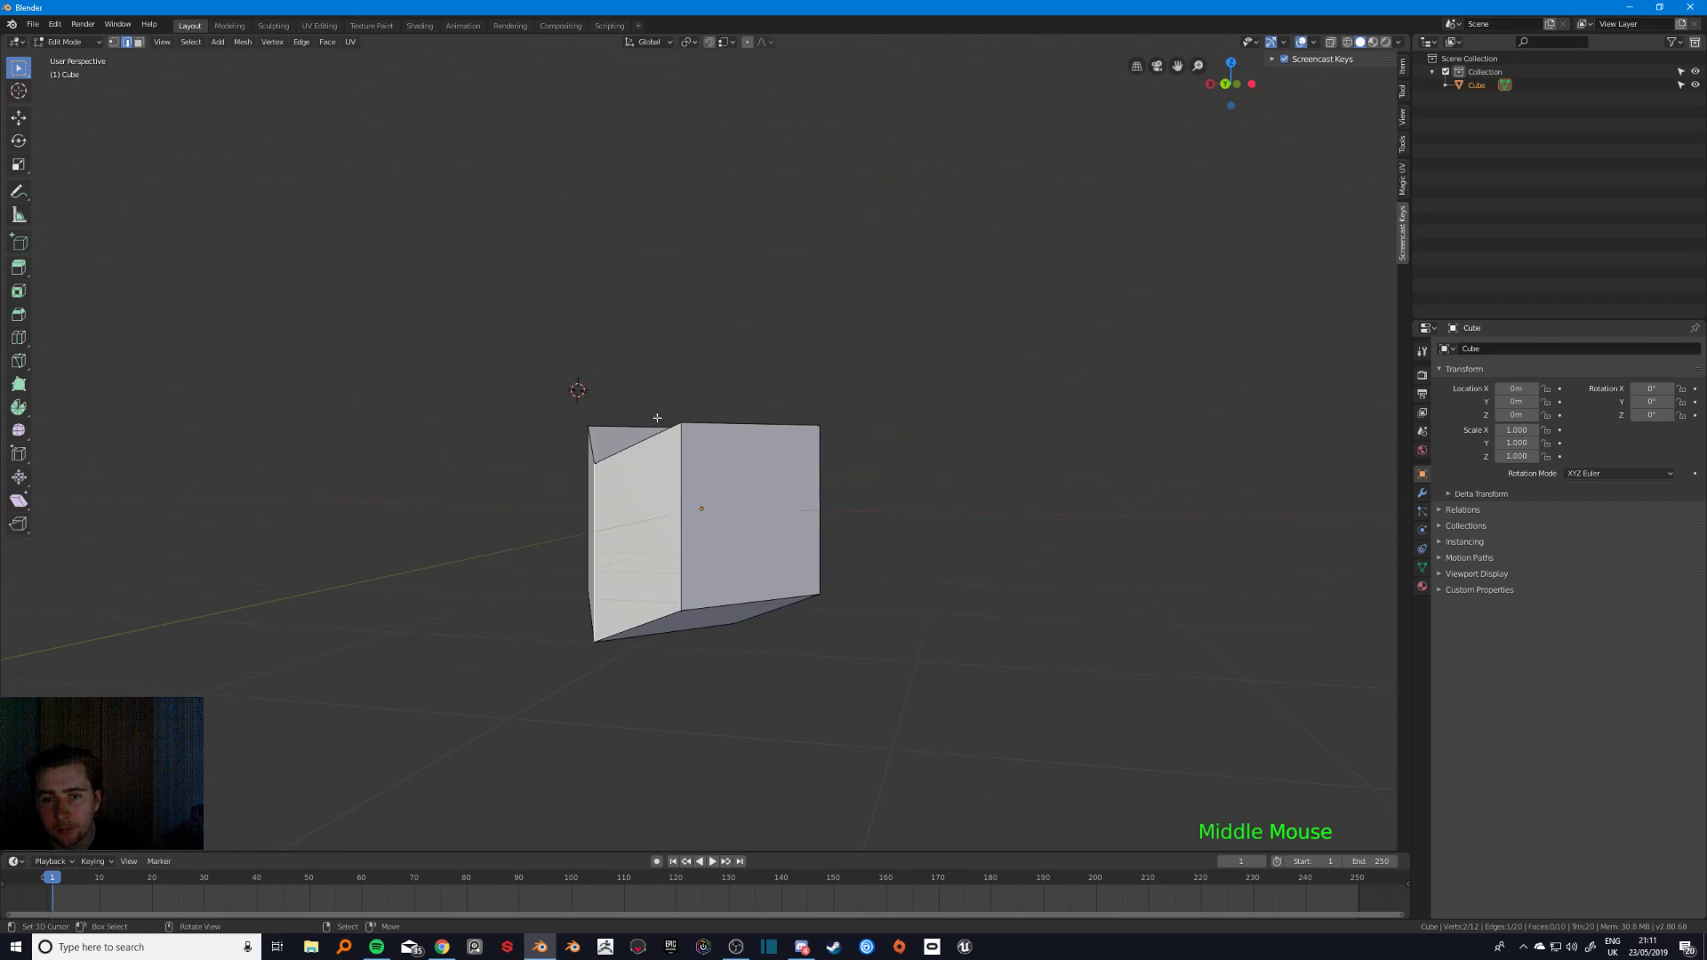
# - In vertex select mode, pick the upper vertex of the notched edge and try to move it
pyautogui.press('1')
pyautogui.rightClick(627, 480)
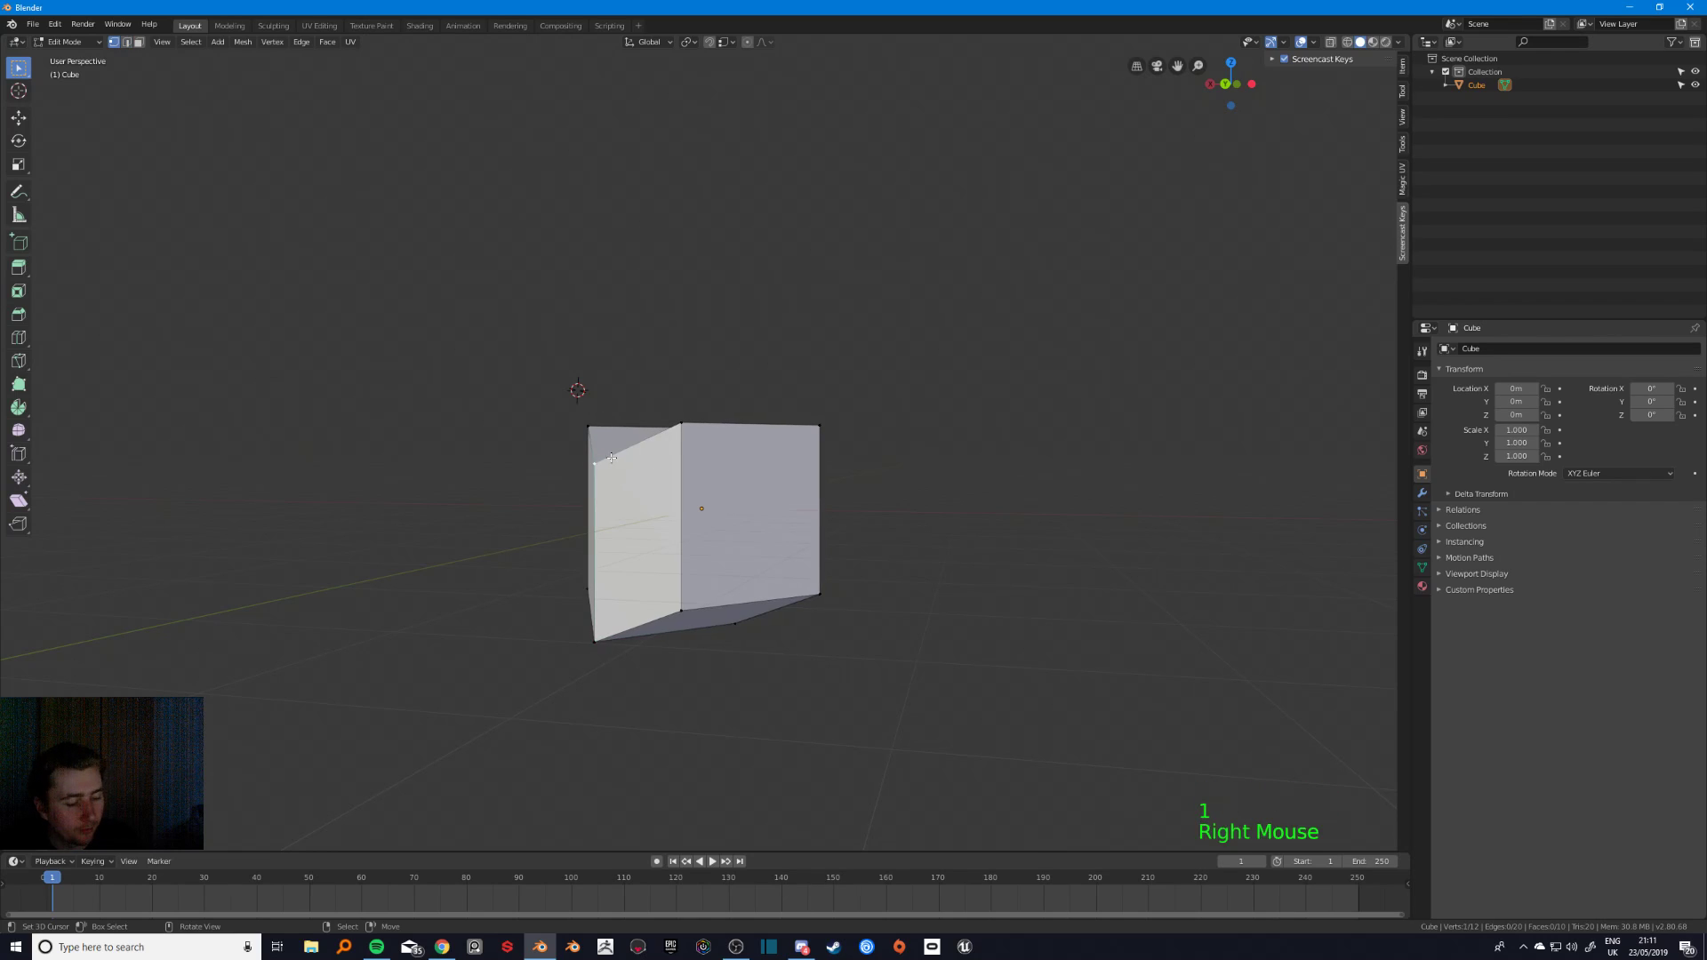
pyautogui.press('g')
pyautogui.press('Escape')
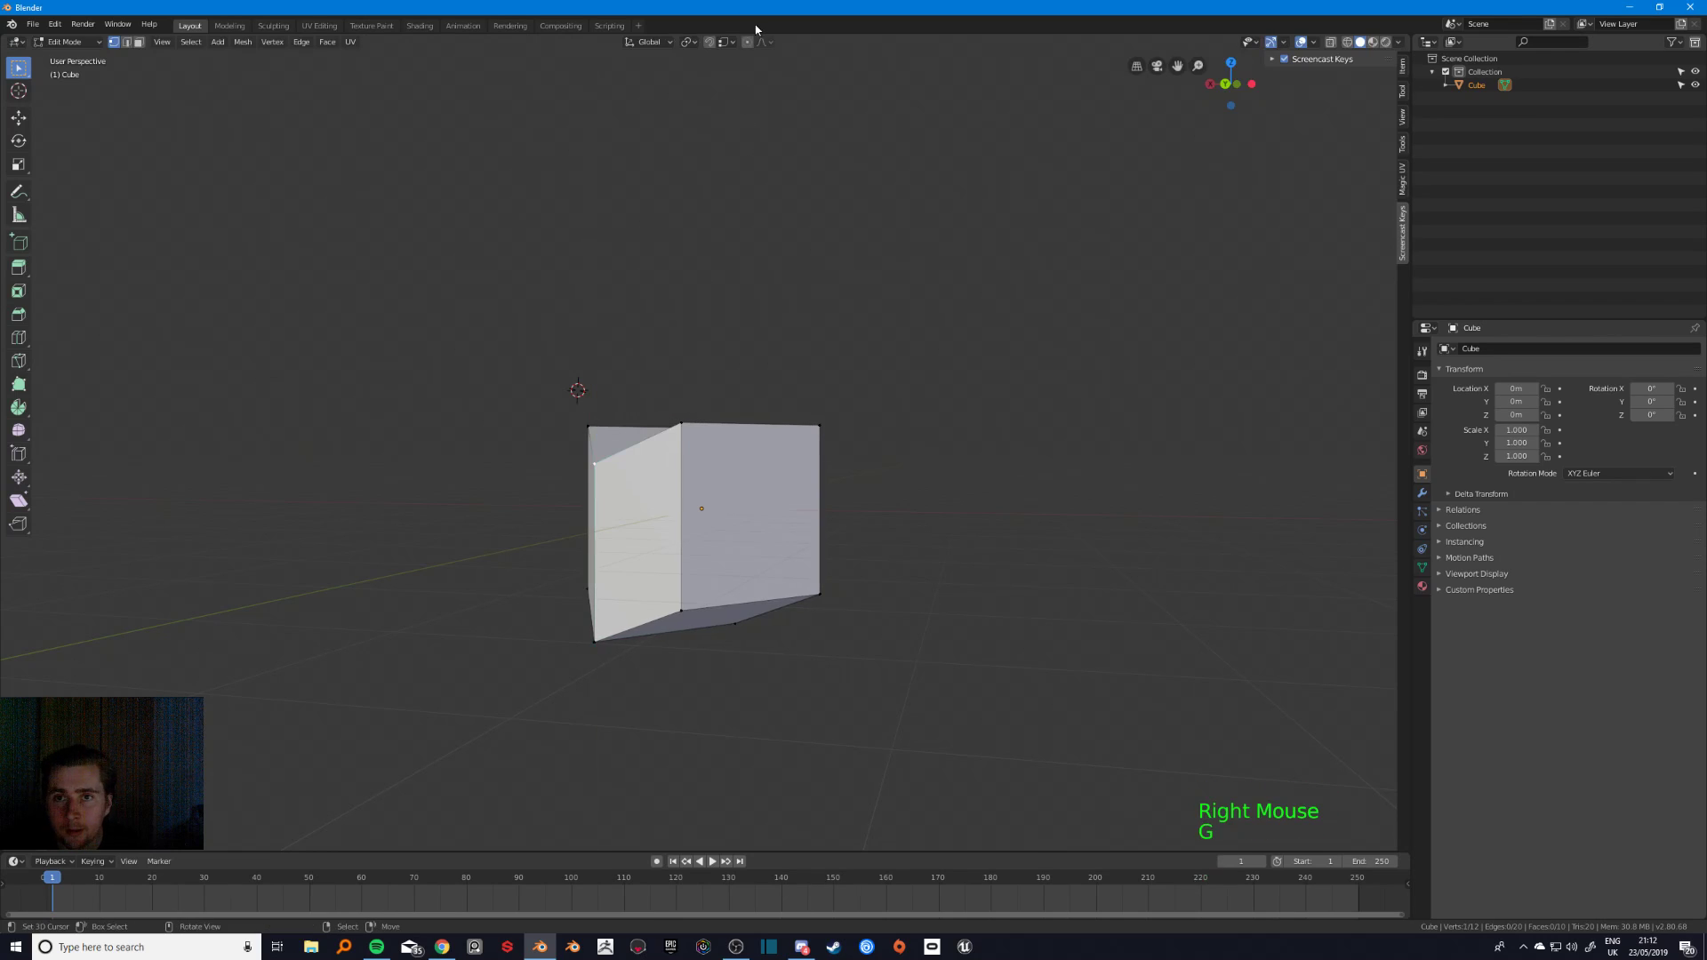
pyautogui.click(731, 43)
pyautogui.press('g')
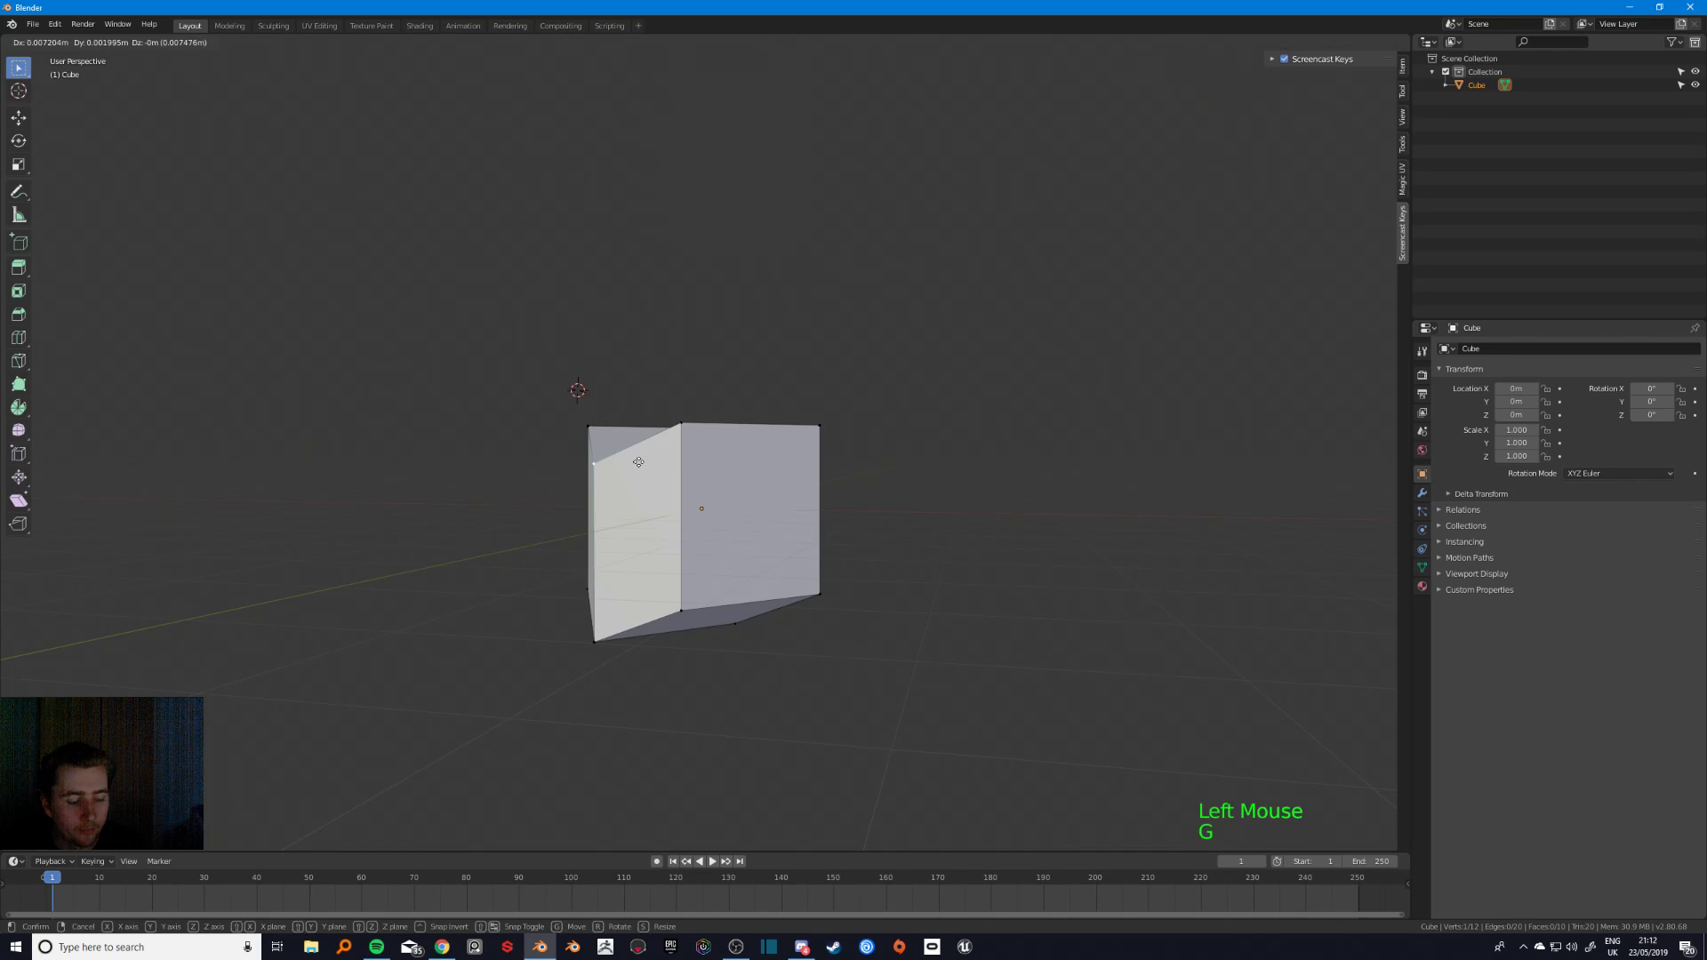
pyautogui.press('z')
pyautogui.press('Escape')
pyautogui.click(723, 43)
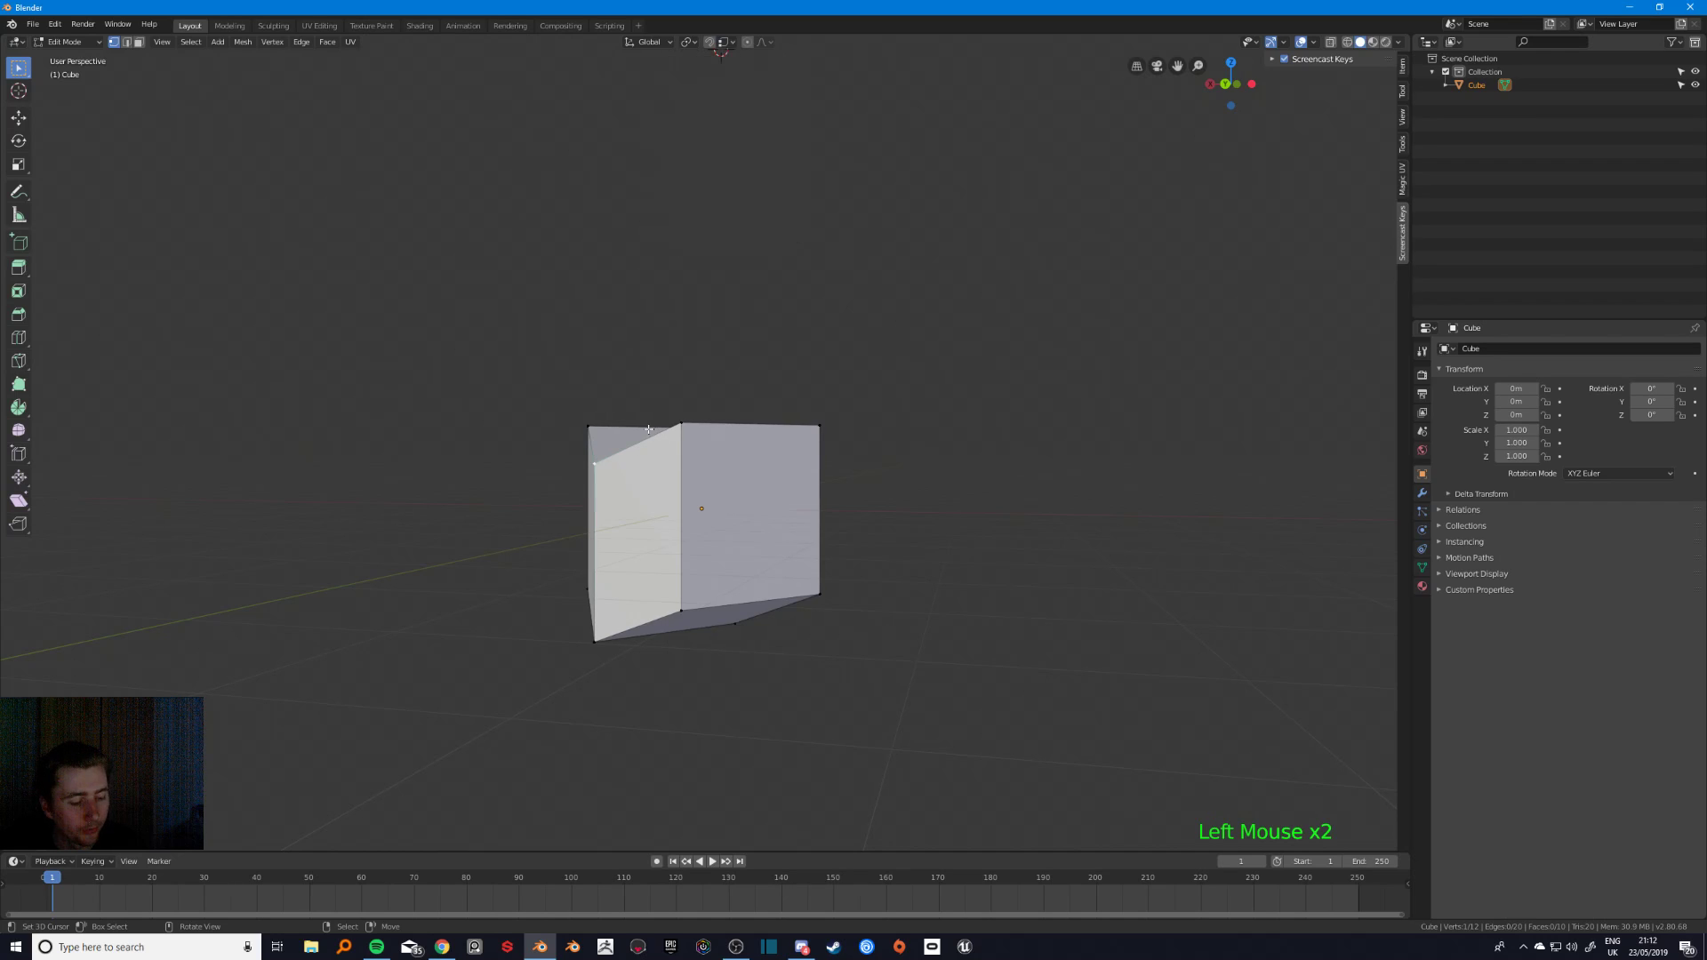
# - Try to move the notch vertex along global Z, snapping it to the neighbouring top corner's height
pyautogui.press('g')
pyautogui.press('z')
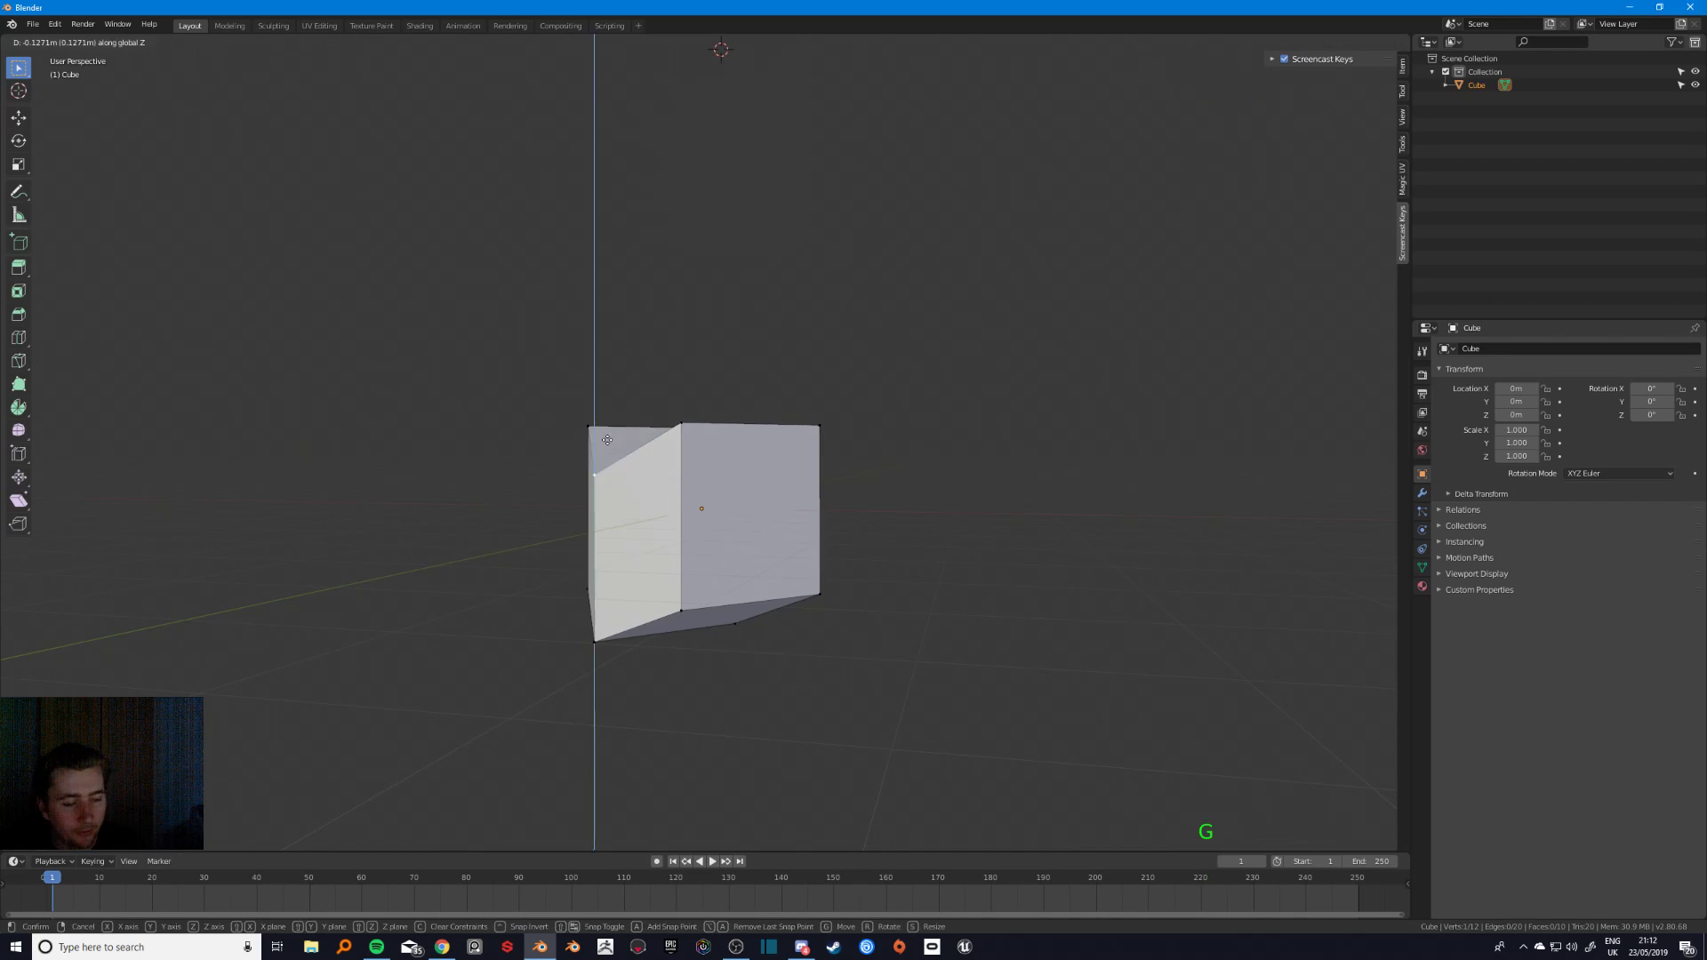
pyautogui.keyDown('ctrl'); pyautogui.click(696, 428); pyautogui.keyUp('ctrl')
pyautogui.moveTo(696, 430); pyautogui.dragTo(738, 510, button='middle')
pyautogui.keyDown('shift'); pyautogui.moveTo(738, 510); pyautogui.dragTo(647, 517, button='middle'); pyautogui.keyUp('shift')
pyautogui.hotkey('ctrl', 'z')
# - Snap the notch vertex onto the adjacent top corner and vertex-slide it back by about 0.51 to straighten the top edge
pyautogui.press('g')
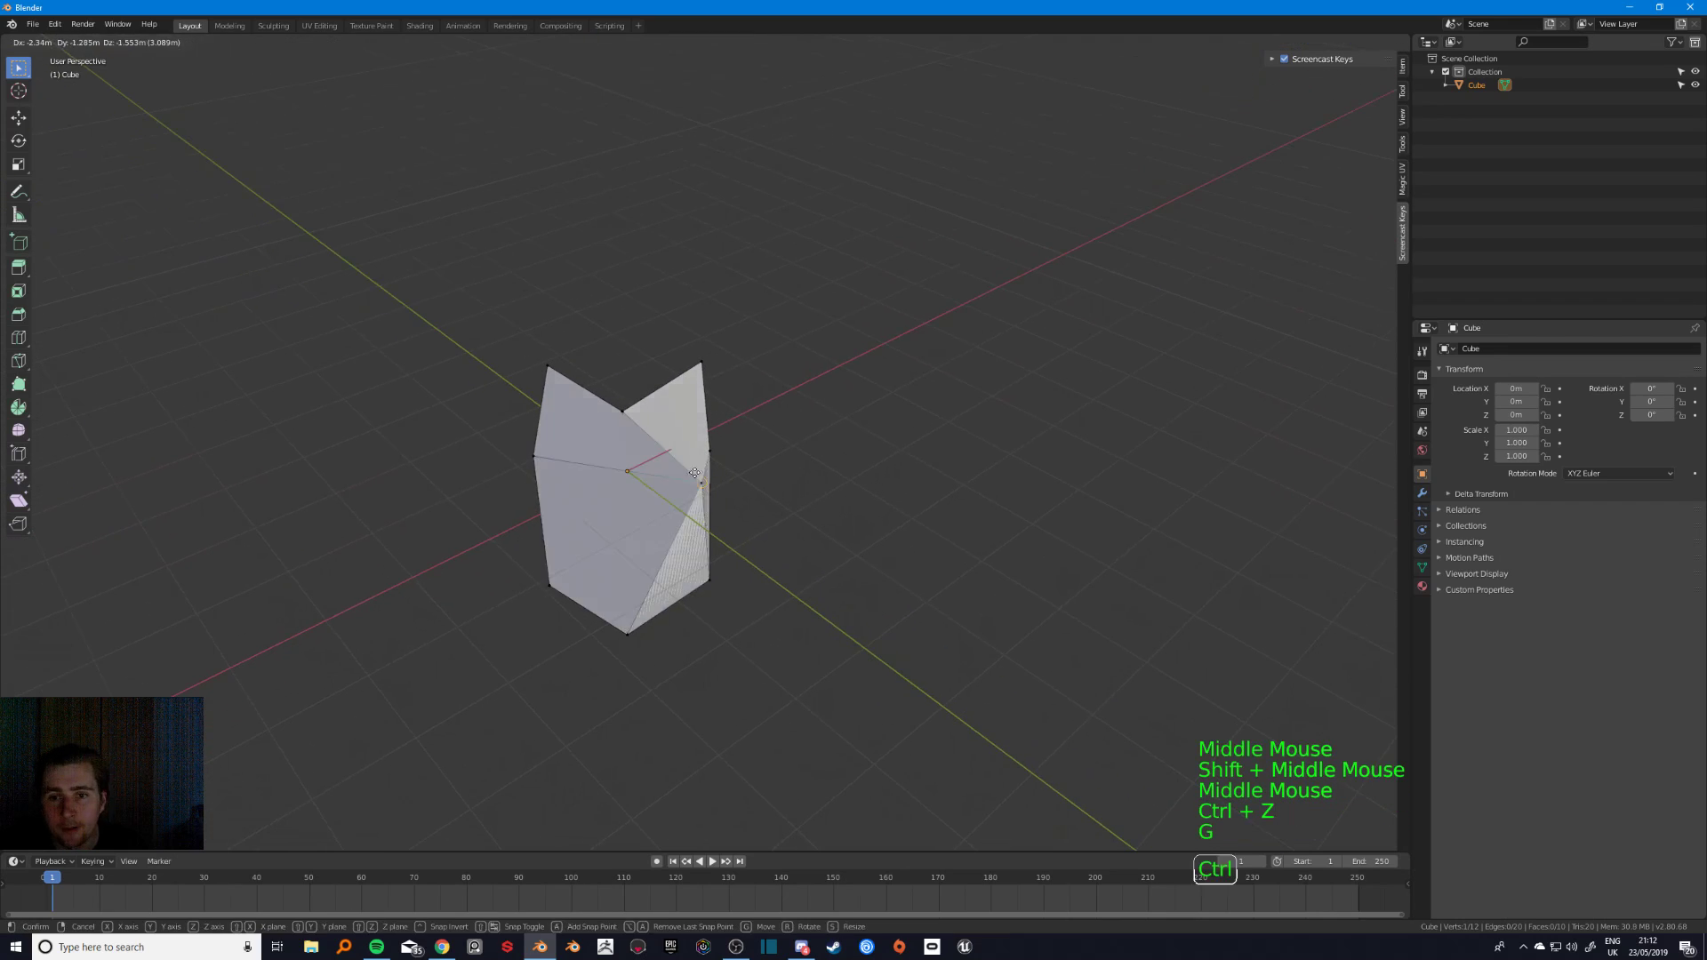
pyautogui.keyDown('ctrl'); pyautogui.click(711, 454); pyautogui.keyUp('ctrl')
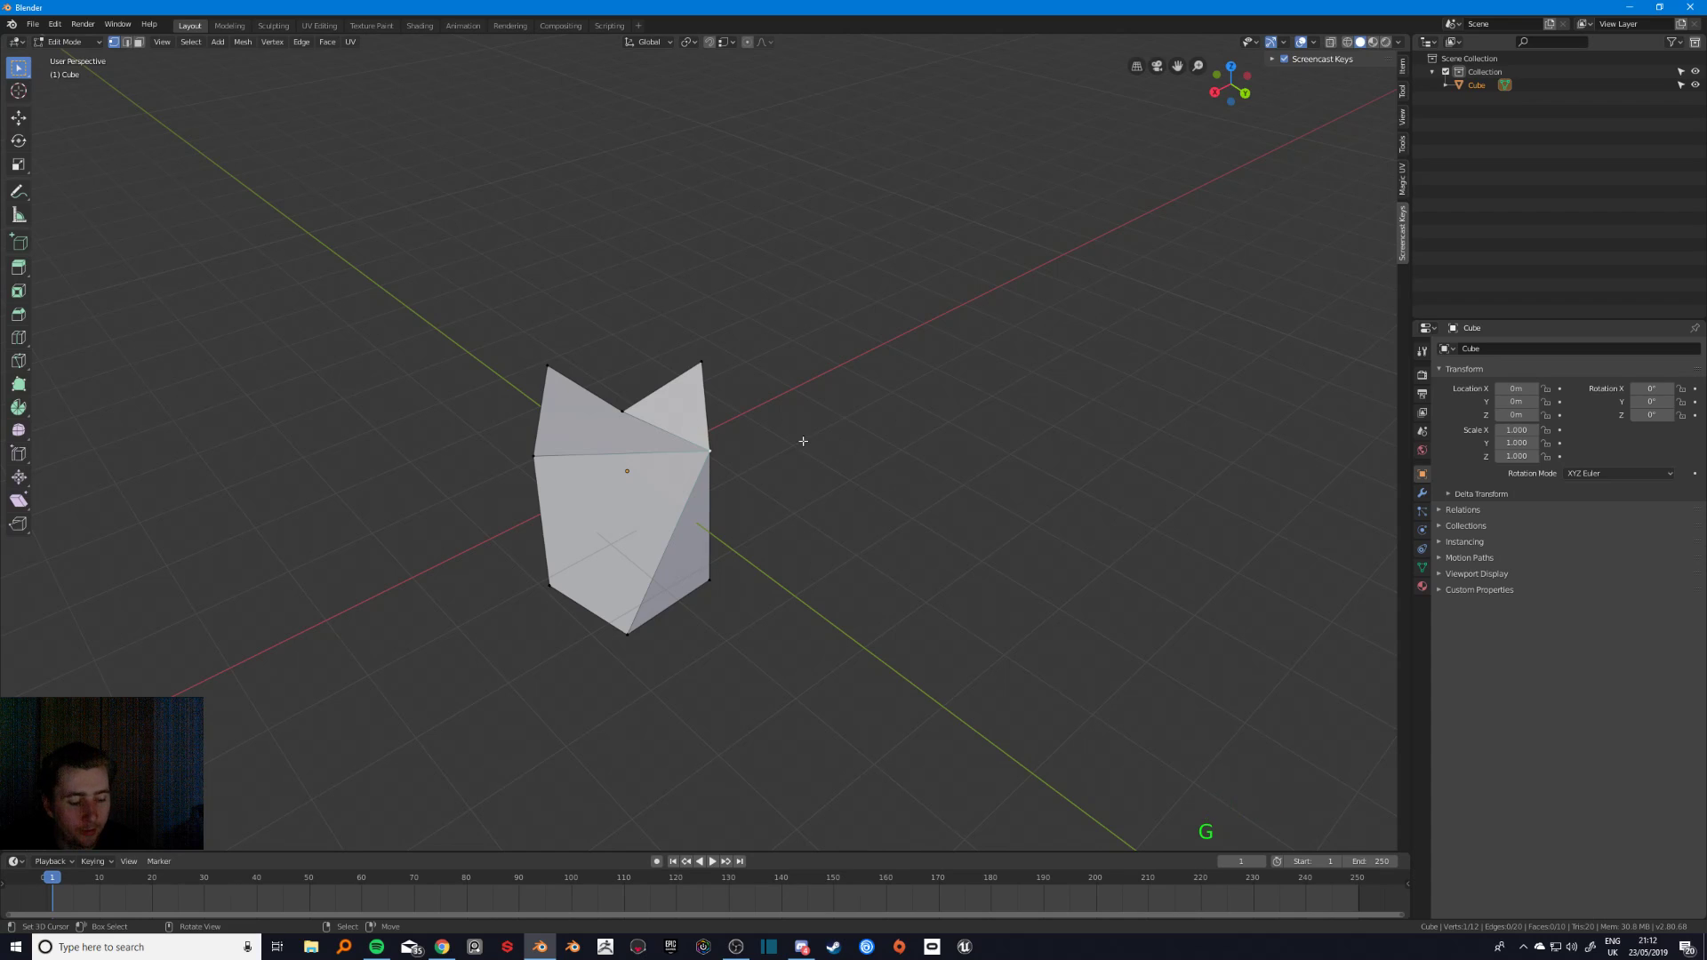
pyautogui.press('g')
pyautogui.press('g')
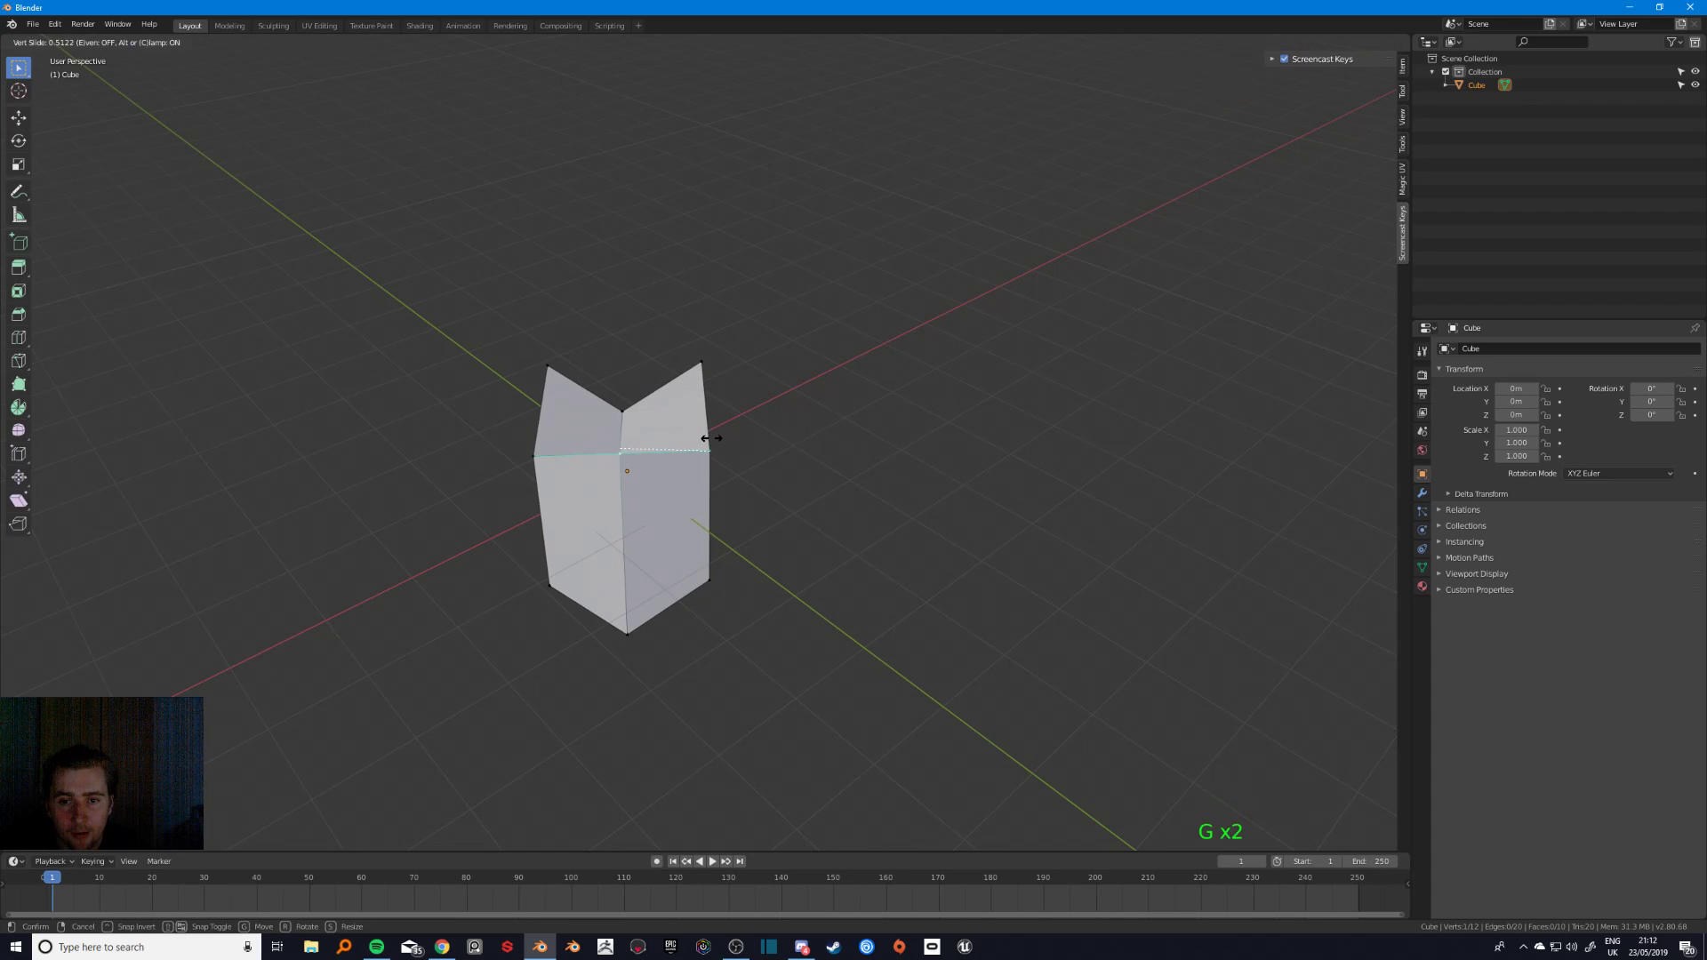
pyautogui.click(708, 433)
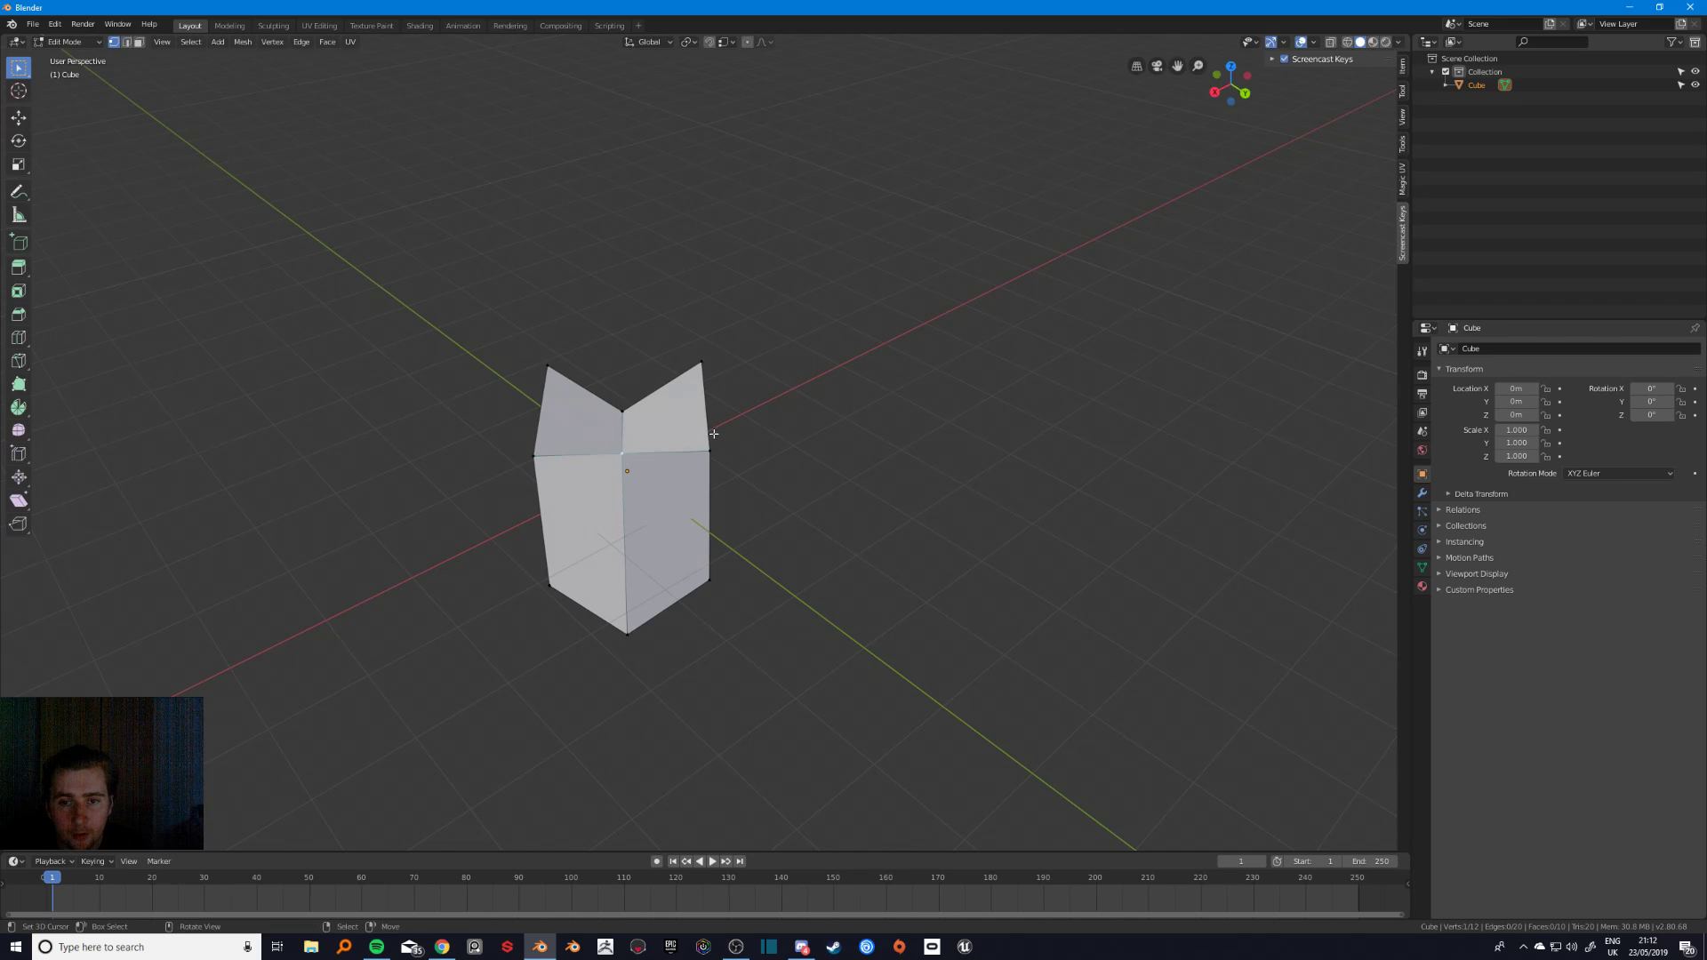
# - Move the straightened top vertex while trying local and global axis constraints, ending with a slight shift along the constrained axis
pyautogui.moveTo(708, 433); pyautogui.dragTo(657, 454, button='middle')
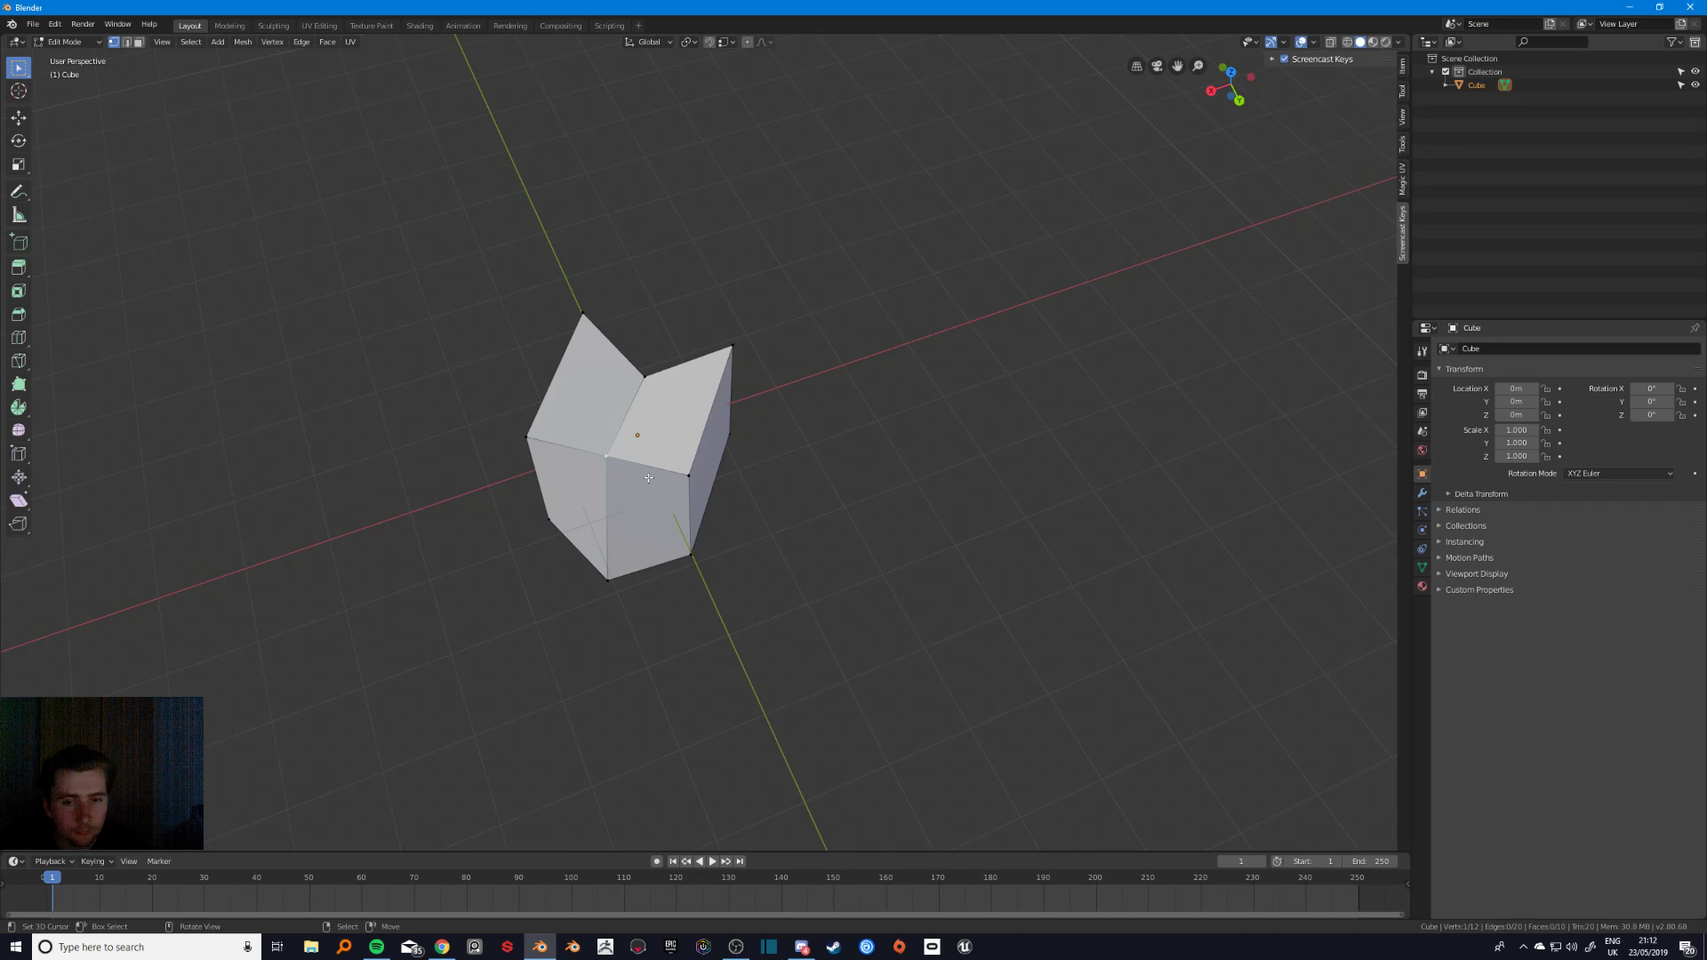
pyautogui.press('g')
pyautogui.press('x')
pyautogui.press('x')
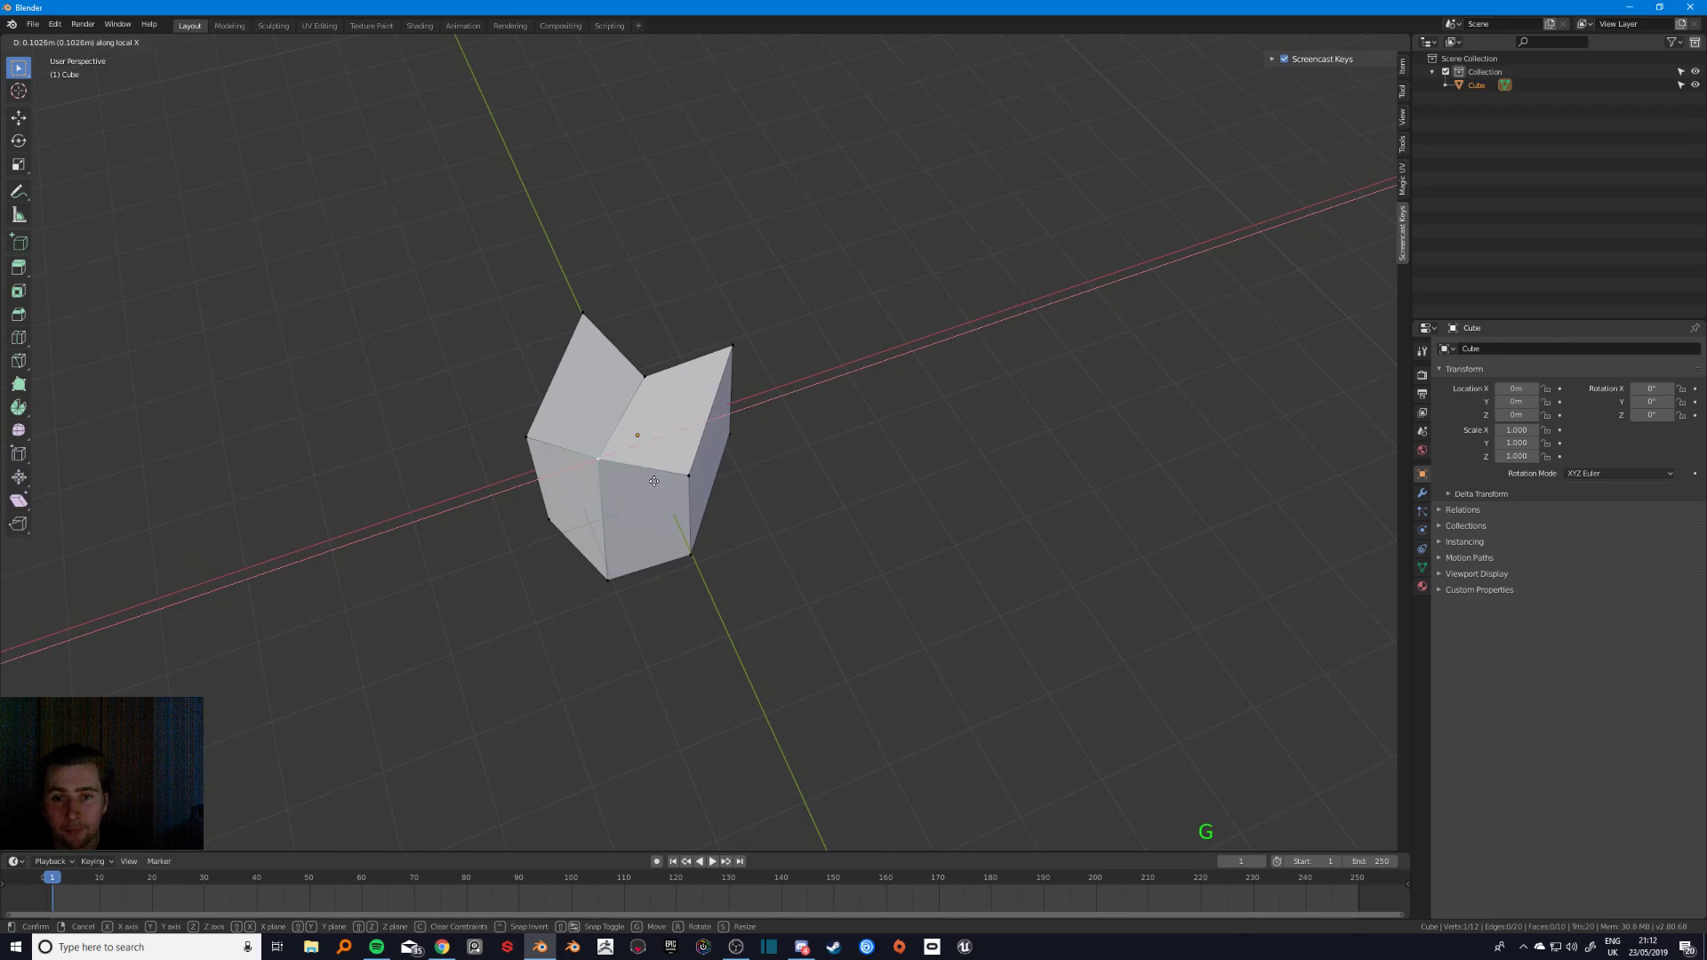
pyautogui.press('y')
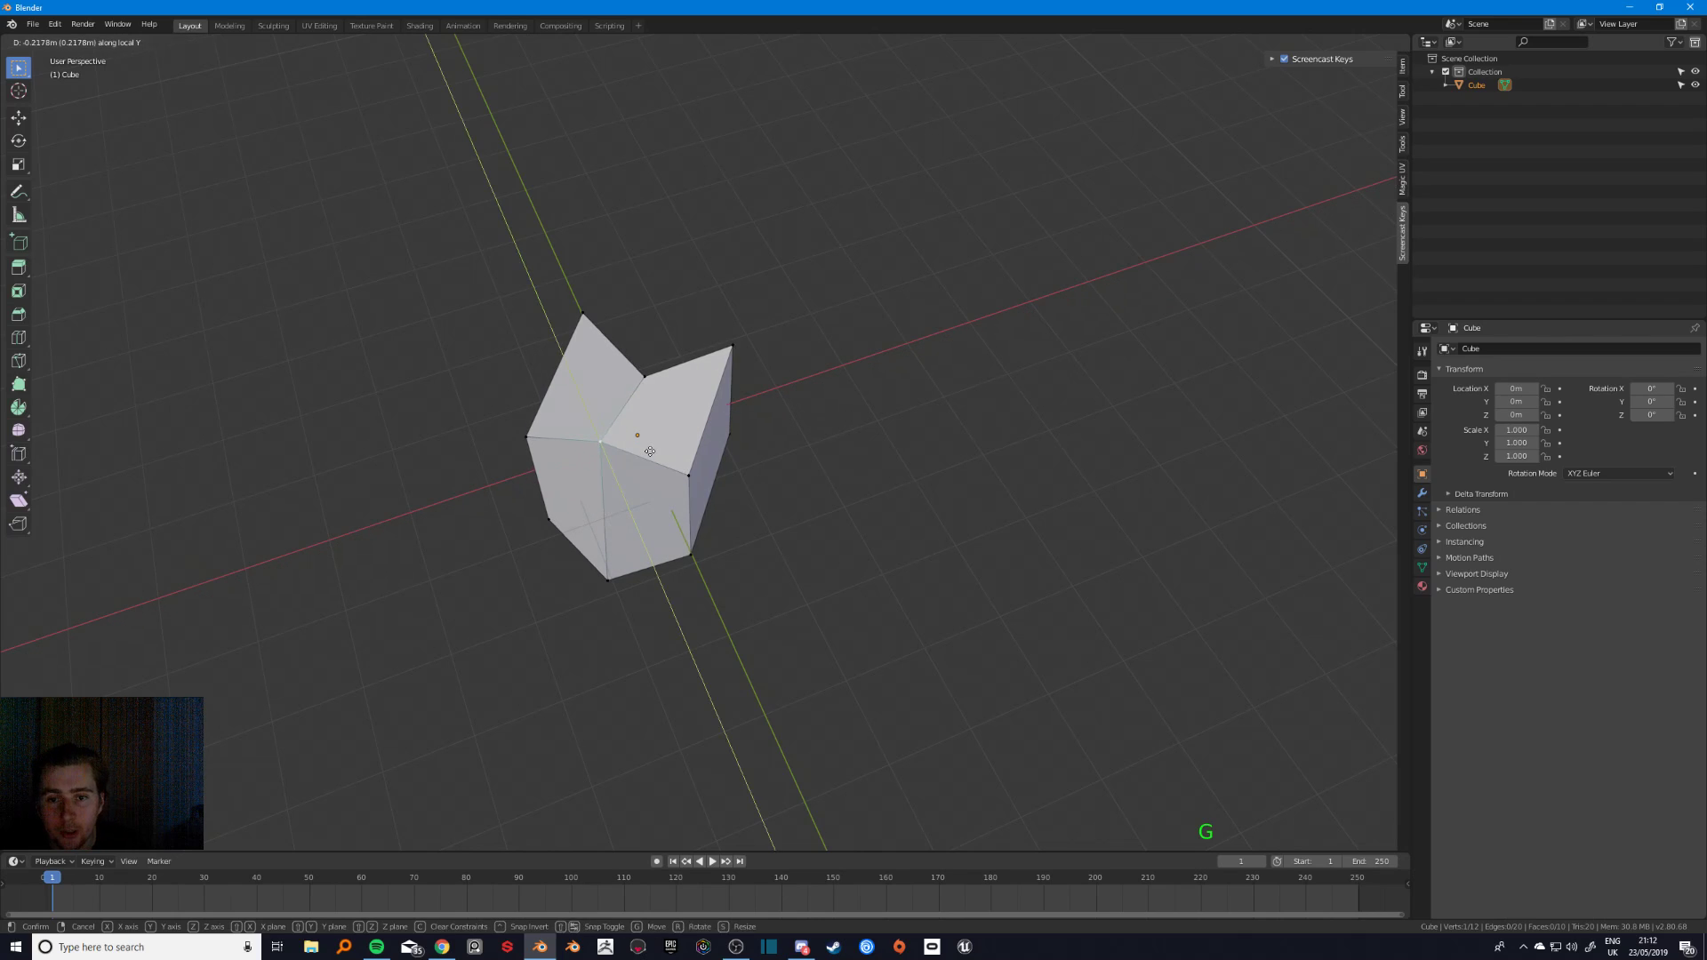
pyautogui.press('y')
pyautogui.press('y')
pyautogui.press('y')
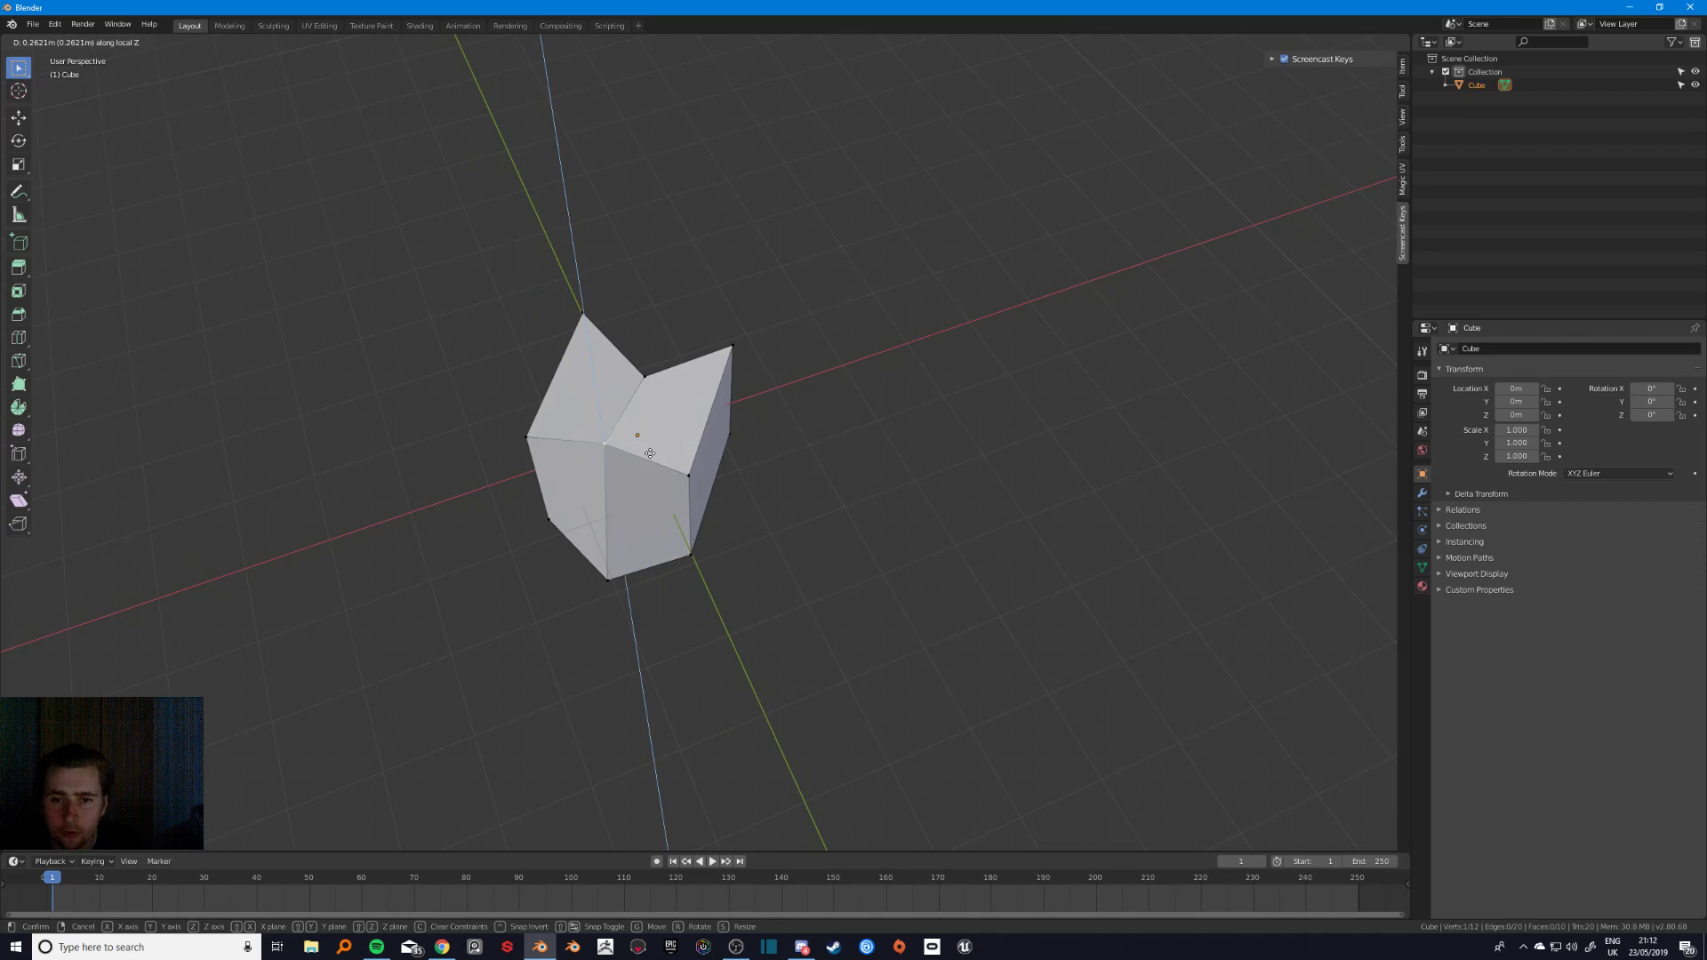
pyautogui.press('x')
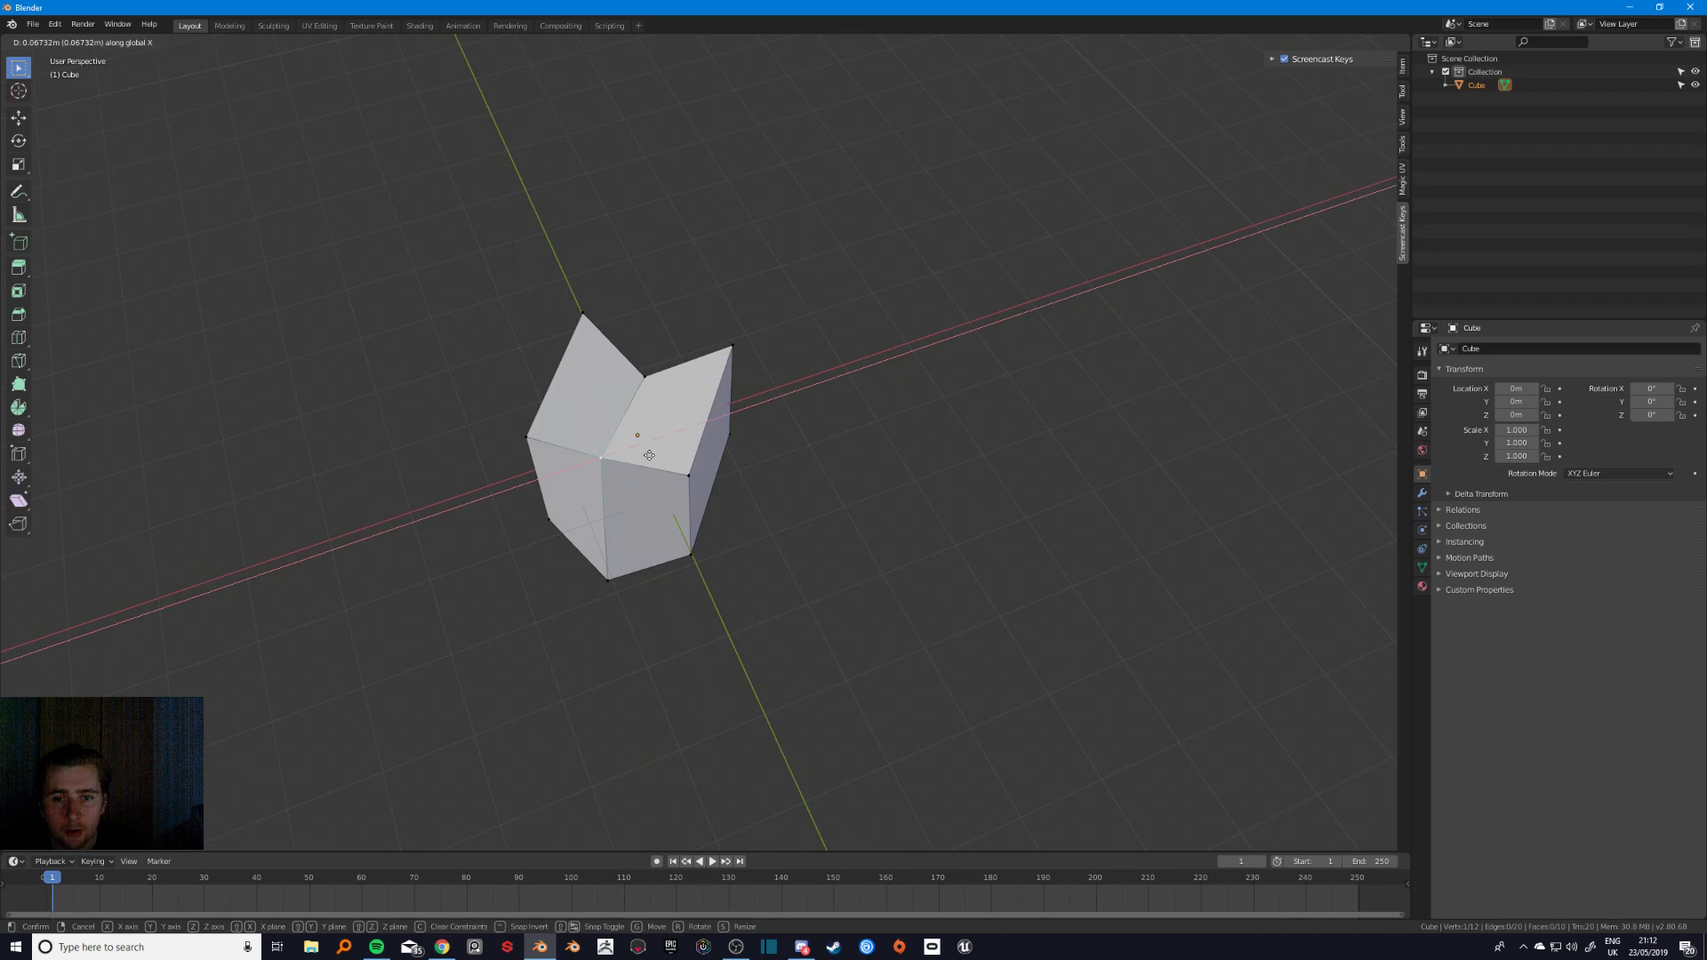
pyautogui.click(650, 453)
# - Examine the reshaped cube in Object Mode and Edit Mode from several angles
pyautogui.scroll(-4, 653, 454)
pyautogui.press('Tab')
pyautogui.moveTo(676, 451); pyautogui.dragTo(703, 450, button='middle')
pyautogui.press('Tab')
pyautogui.scroll(1, 705, 451)
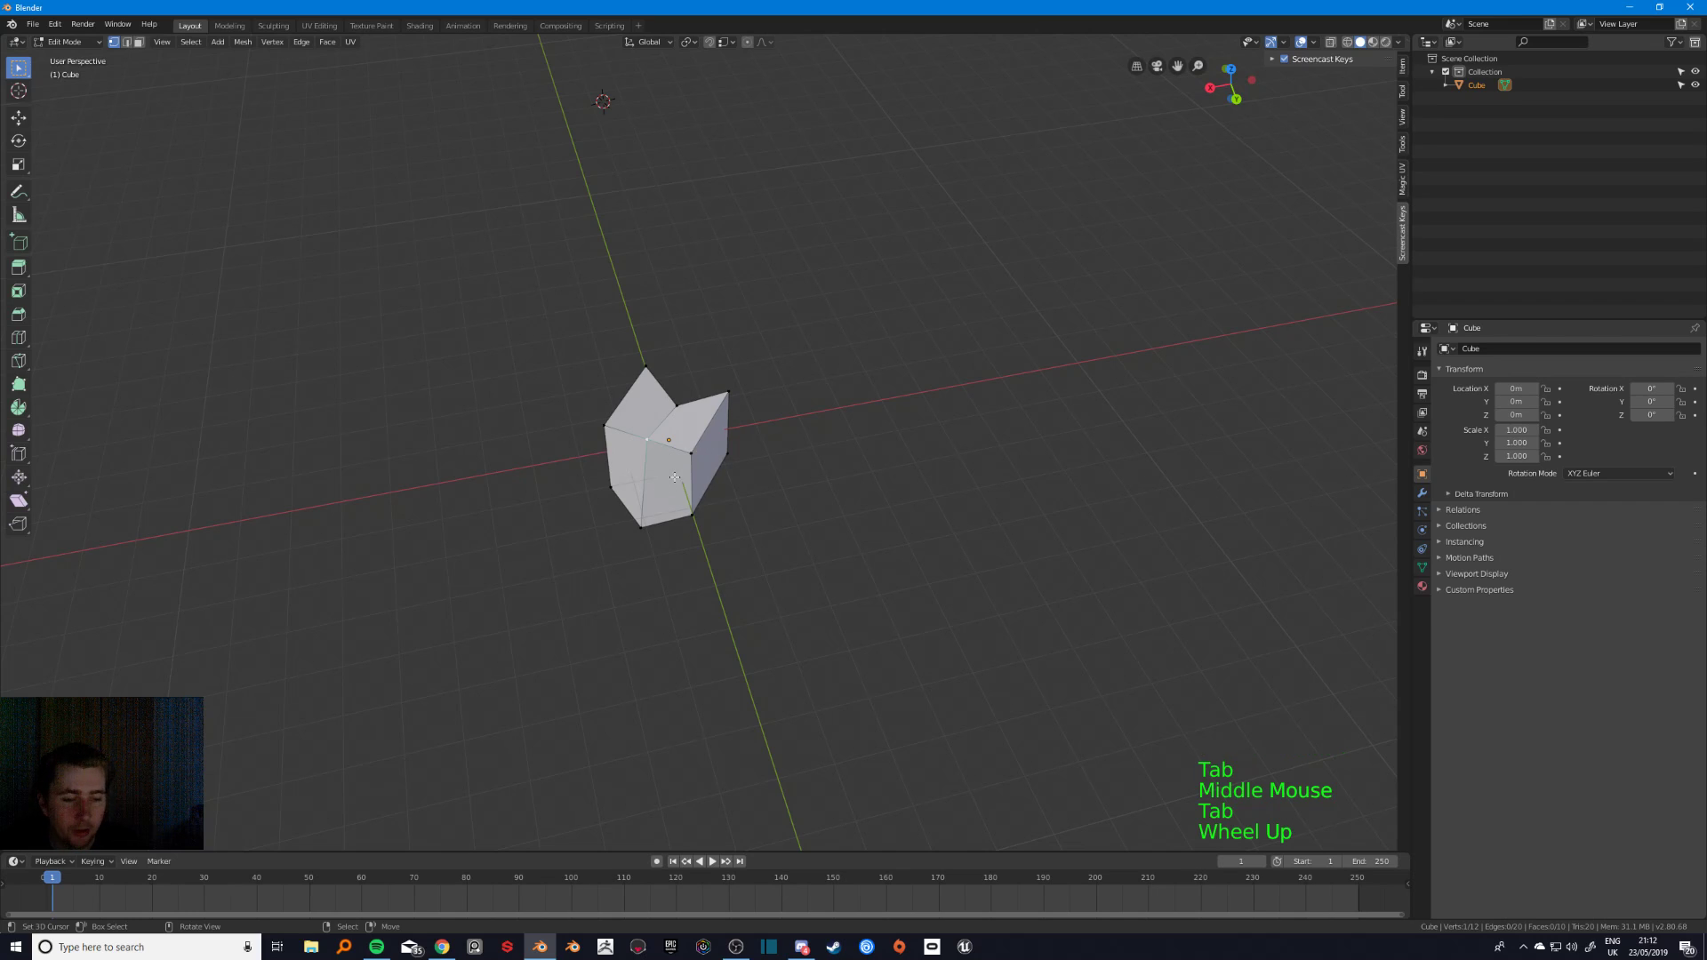
pyautogui.press('Tab')
pyautogui.press('Tab')
pyautogui.moveTo(659, 482); pyautogui.dragTo(836, 501, button='middle')
pyautogui.moveTo(836, 501); pyautogui.dragTo(791, 458, button='middle')
pyautogui.moveTo(813, 502); pyautogui.dragTo(795, 462, button='middle')
pyautogui.moveTo(825, 583); pyautogui.dragTo(756, 477, button='middle')
# - Select the bottom vertex of the notched edge and raise it slightly along global Z
pyautogui.scroll(4, 706, 470)
pyautogui.rightClick(626, 407)
pyautogui.moveTo(628, 416); pyautogui.dragTo(772, 532, button='middle')
pyautogui.keyDown('shift'); pyautogui.scroll(1, 772, 533); pyautogui.keyUp('shift')
pyautogui.keyDown('shift'); pyautogui.moveTo(872, 556); pyautogui.dragTo(708, 560, button='middle'); pyautogui.keyUp('shift')
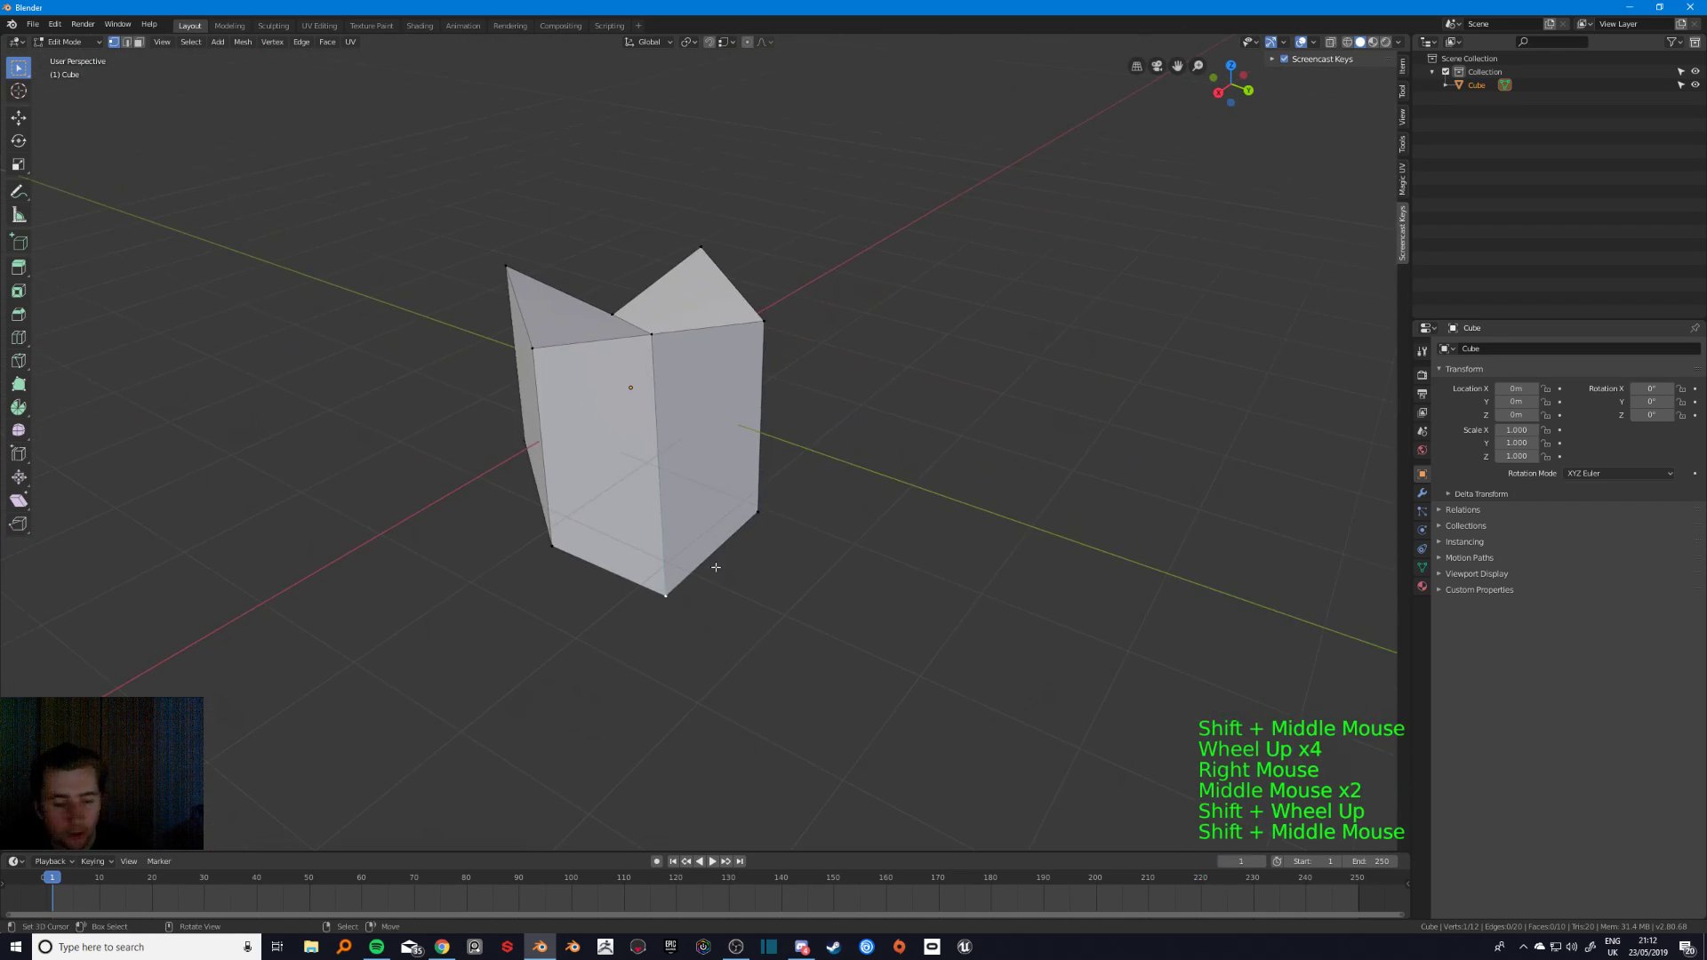
pyautogui.press('g')
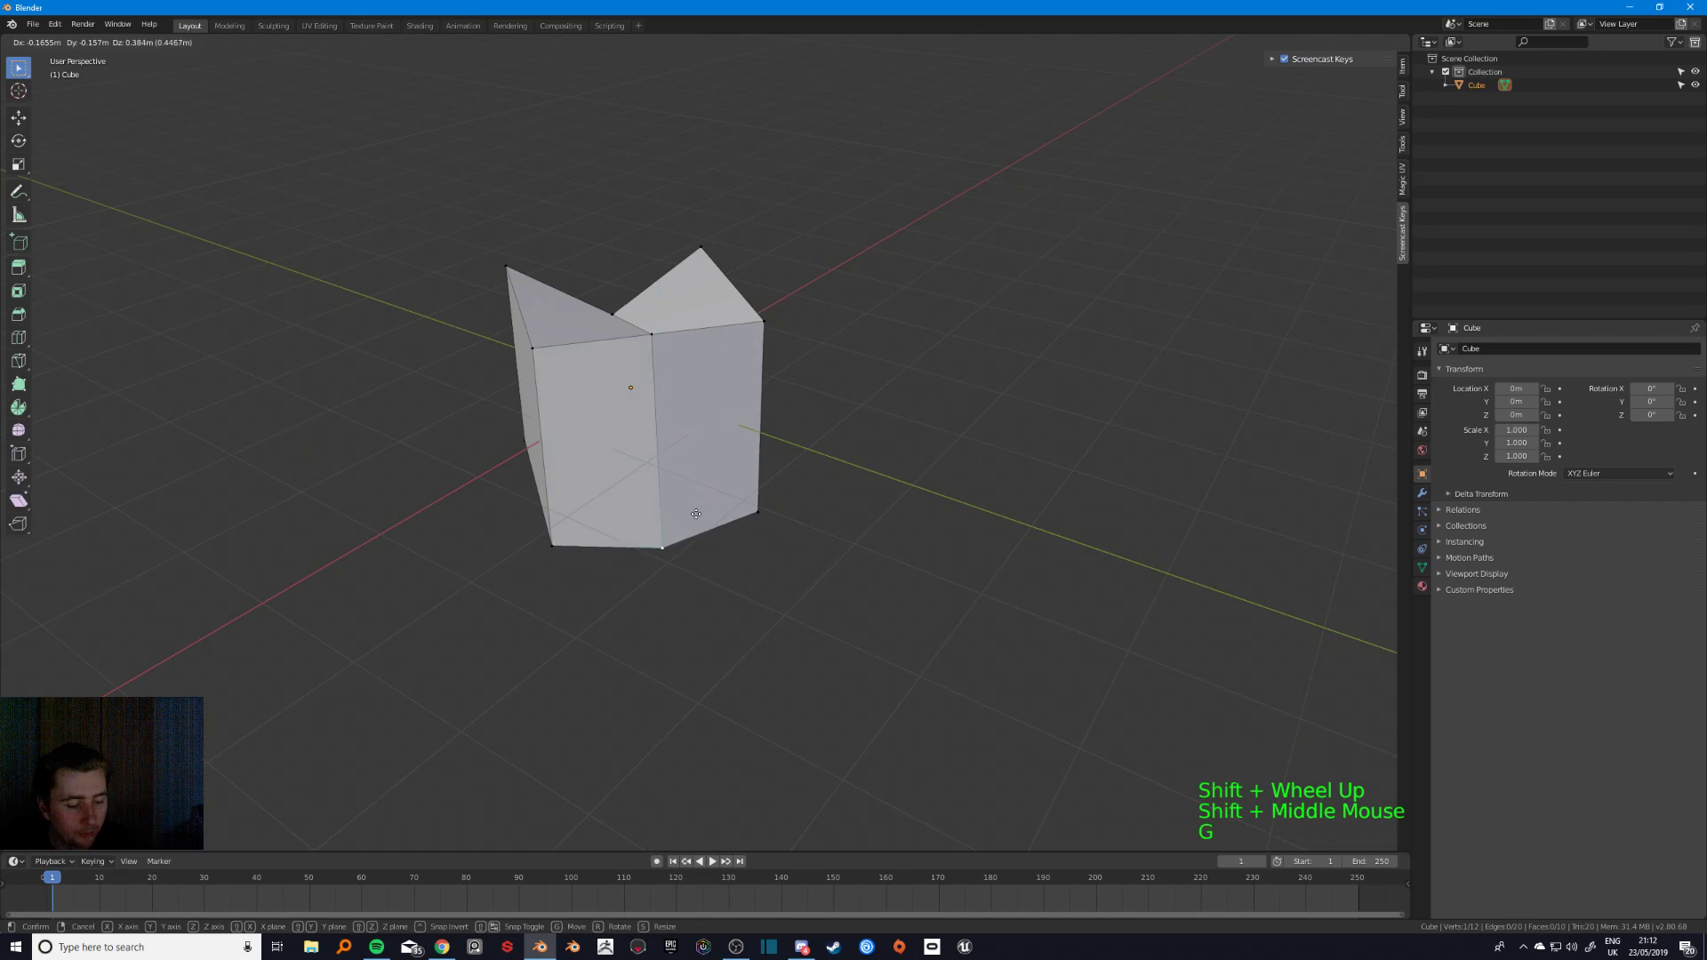
pyautogui.press('z')
pyautogui.click(678, 521)
# - Snap the bottom vertex onto the adjacent bottom corner and vertex-slide it back by about 0.48 along the edge
pyautogui.press('g')
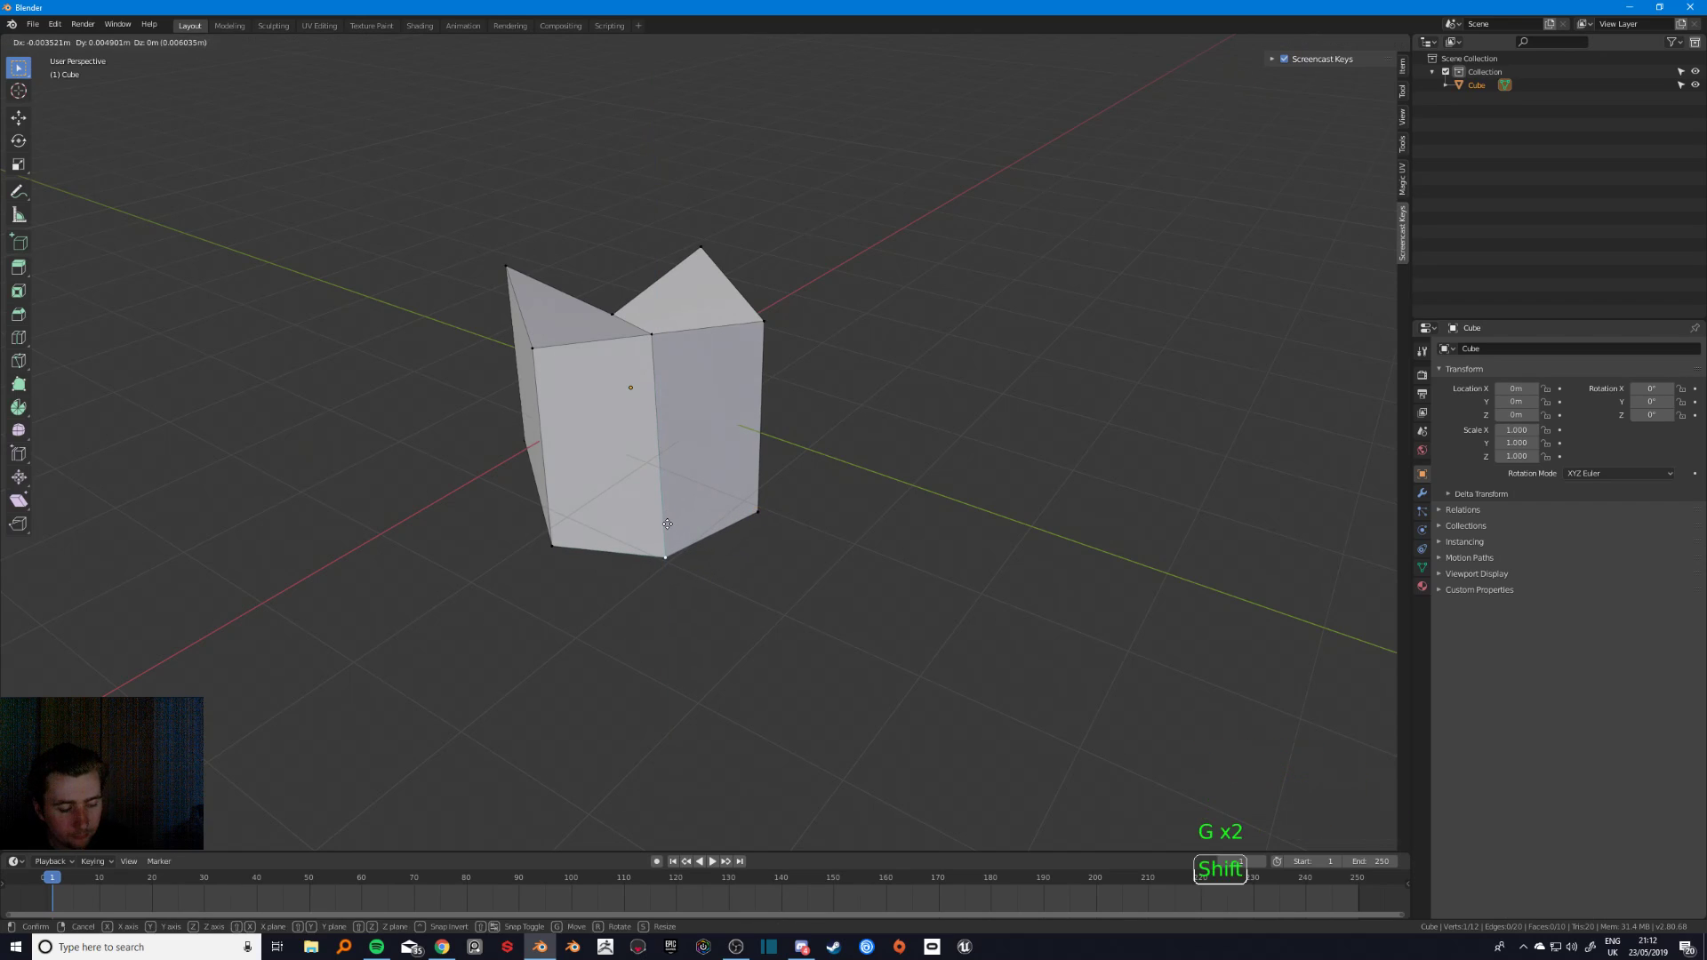
pyautogui.keyDown('ctrl'); pyautogui.click(763, 509); pyautogui.keyUp('ctrl')
pyautogui.press('g')
pyautogui.press('g')
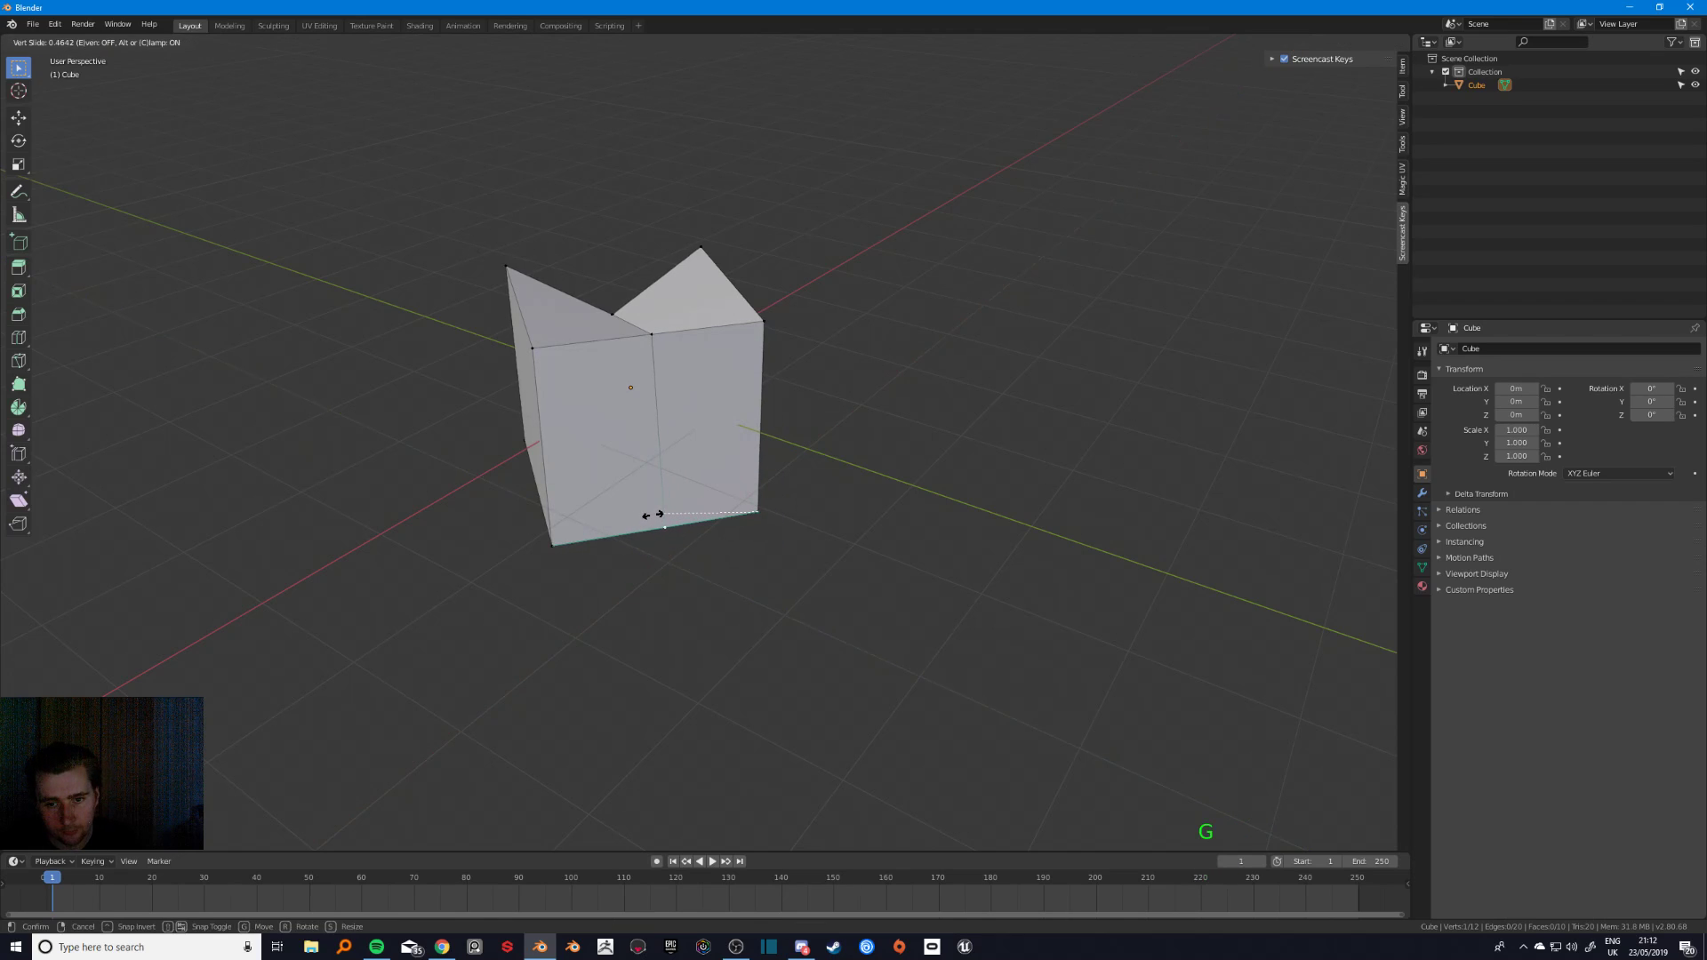
pyautogui.click(652, 515)
# - Undo the vertex moves and slides back to the original notched cube
pyautogui.scroll(-3, 678, 451)
pyautogui.moveTo(678, 450); pyautogui.dragTo(646, 428, button='middle')
pyautogui.hotkey('ctrl', 'z')
pyautogui.hotkey('ctrl', 'z')
pyautogui.hotkey('ctrl', 'z')
pyautogui.hotkey('ctrl', 'z')
pyautogui.hotkey('ctrl', 'z')
pyautogui.hotkey('ctrl', 'z')
pyautogui.hotkey('ctrl', 'z')
pyautogui.hotkey('ctrl', 'z')
pyautogui.hotkey('ctrl', 'z')
pyautogui.hotkey('ctrl', 'z')
pyautogui.hotkey('ctrl', 'z')
pyautogui.hotkey('ctrl', 'z')
pyautogui.hotkey('ctrl', 'z')
pyautogui.hotkey('ctrl', 'z')
pyautogui.hotkey('ctrl', 'z')
pyautogui.hotkey('ctrl', 'z')
pyautogui.hotkey('ctrl', 'z')
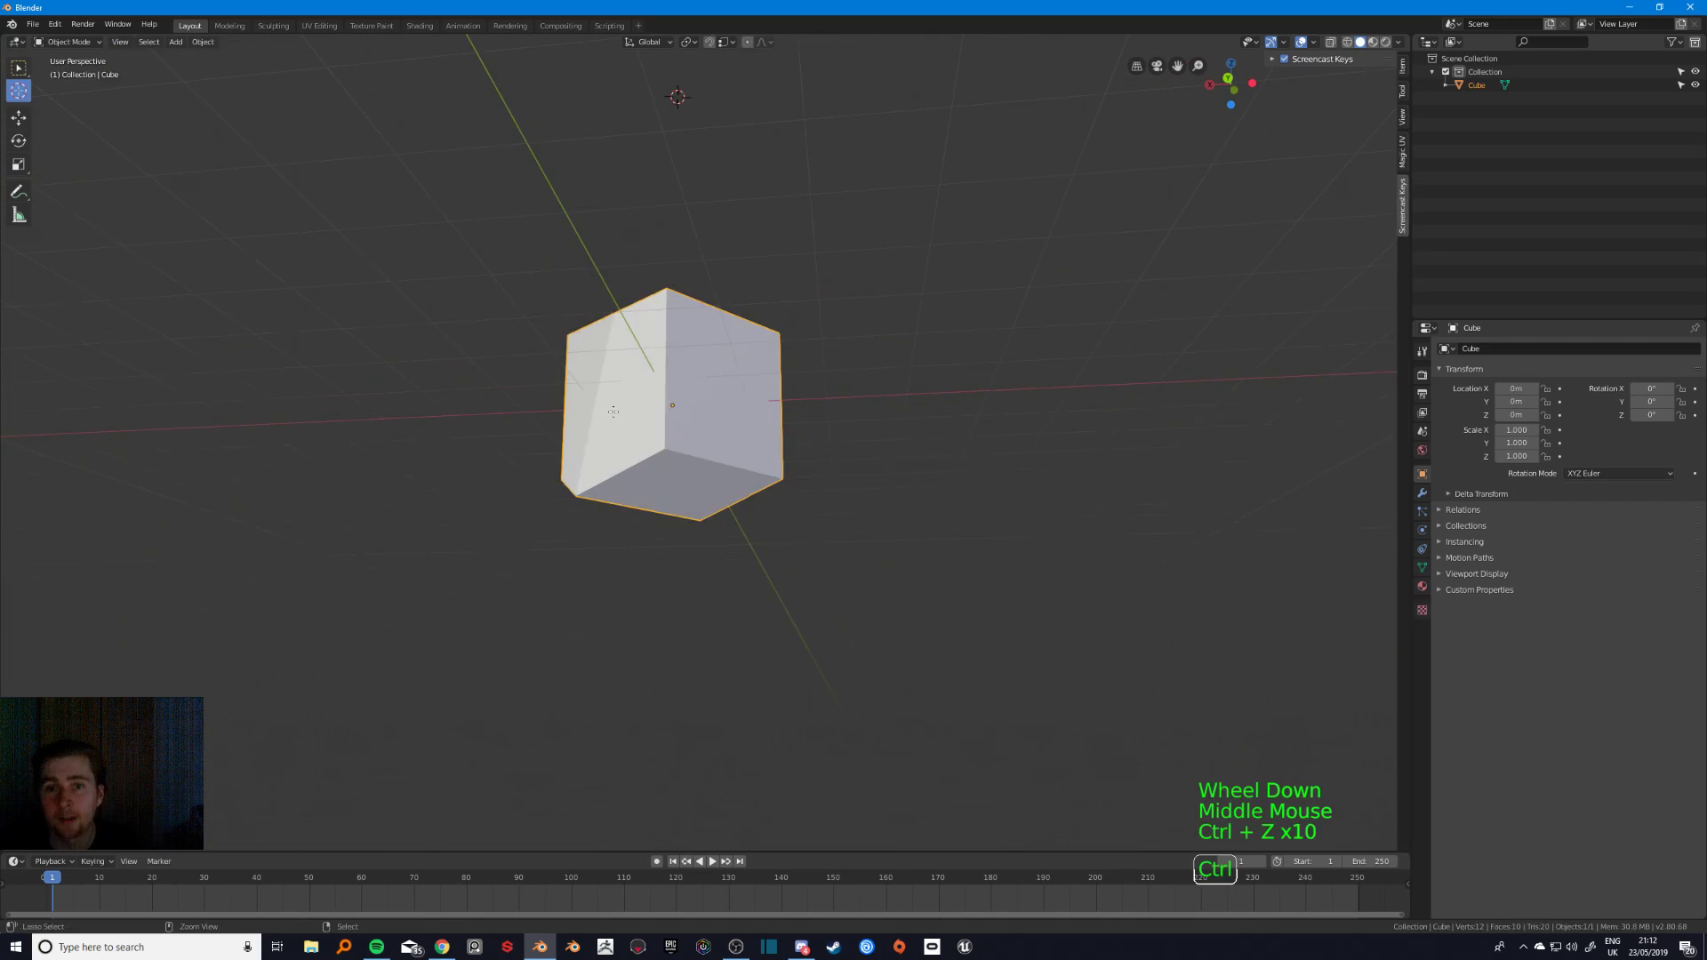
# - In Edit Mode, clear the selection and select the outer side face beside the notch, returning to vertex select mode
pyautogui.press('a')
pyautogui.press('a')
pyautogui.press('a')
pyautogui.moveTo(611, 421); pyautogui.dragTo(694, 400, button='middle')
pyautogui.rightClick(720, 374)
pyautogui.keyDown('shift'); pyautogui.moveTo(693, 400); pyautogui.dragTo(637, 468, button='middle'); pyautogui.keyUp('shift')
pyautogui.scroll(5, 680, 436)
pyautogui.scroll(-2, 671, 474)
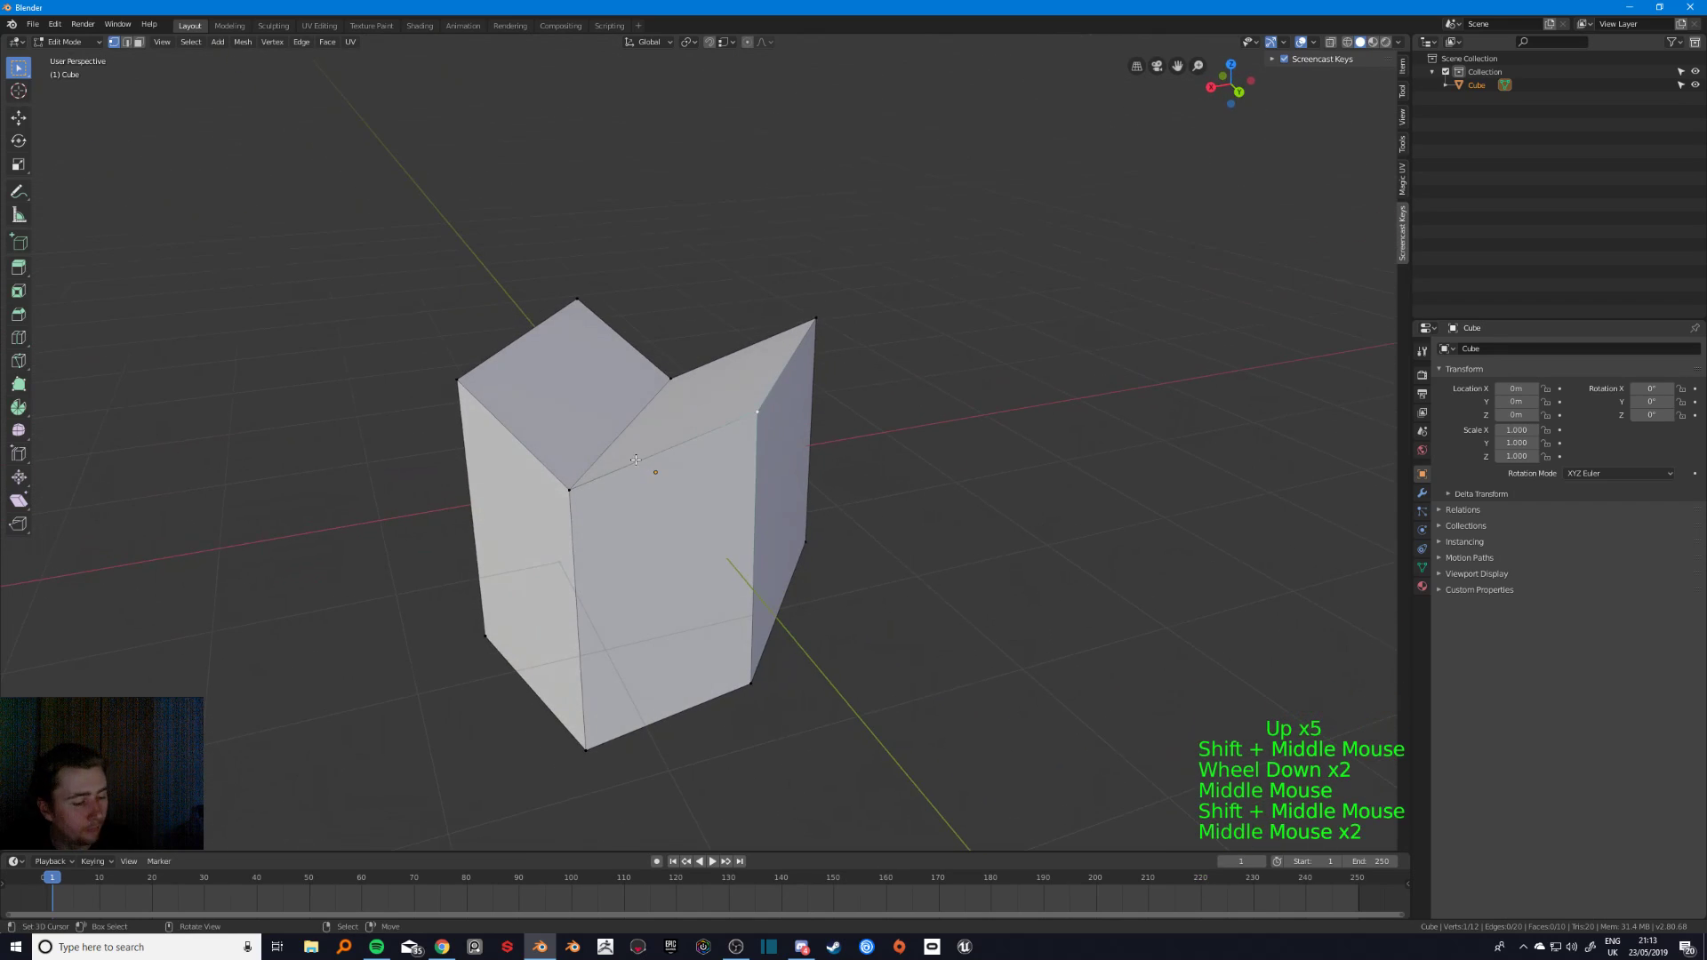
pyautogui.press('3')
pyautogui.rightClick(782, 498)
pyautogui.moveTo(782, 498); pyautogui.dragTo(534, 406, button='middle')
pyautogui.press('1')
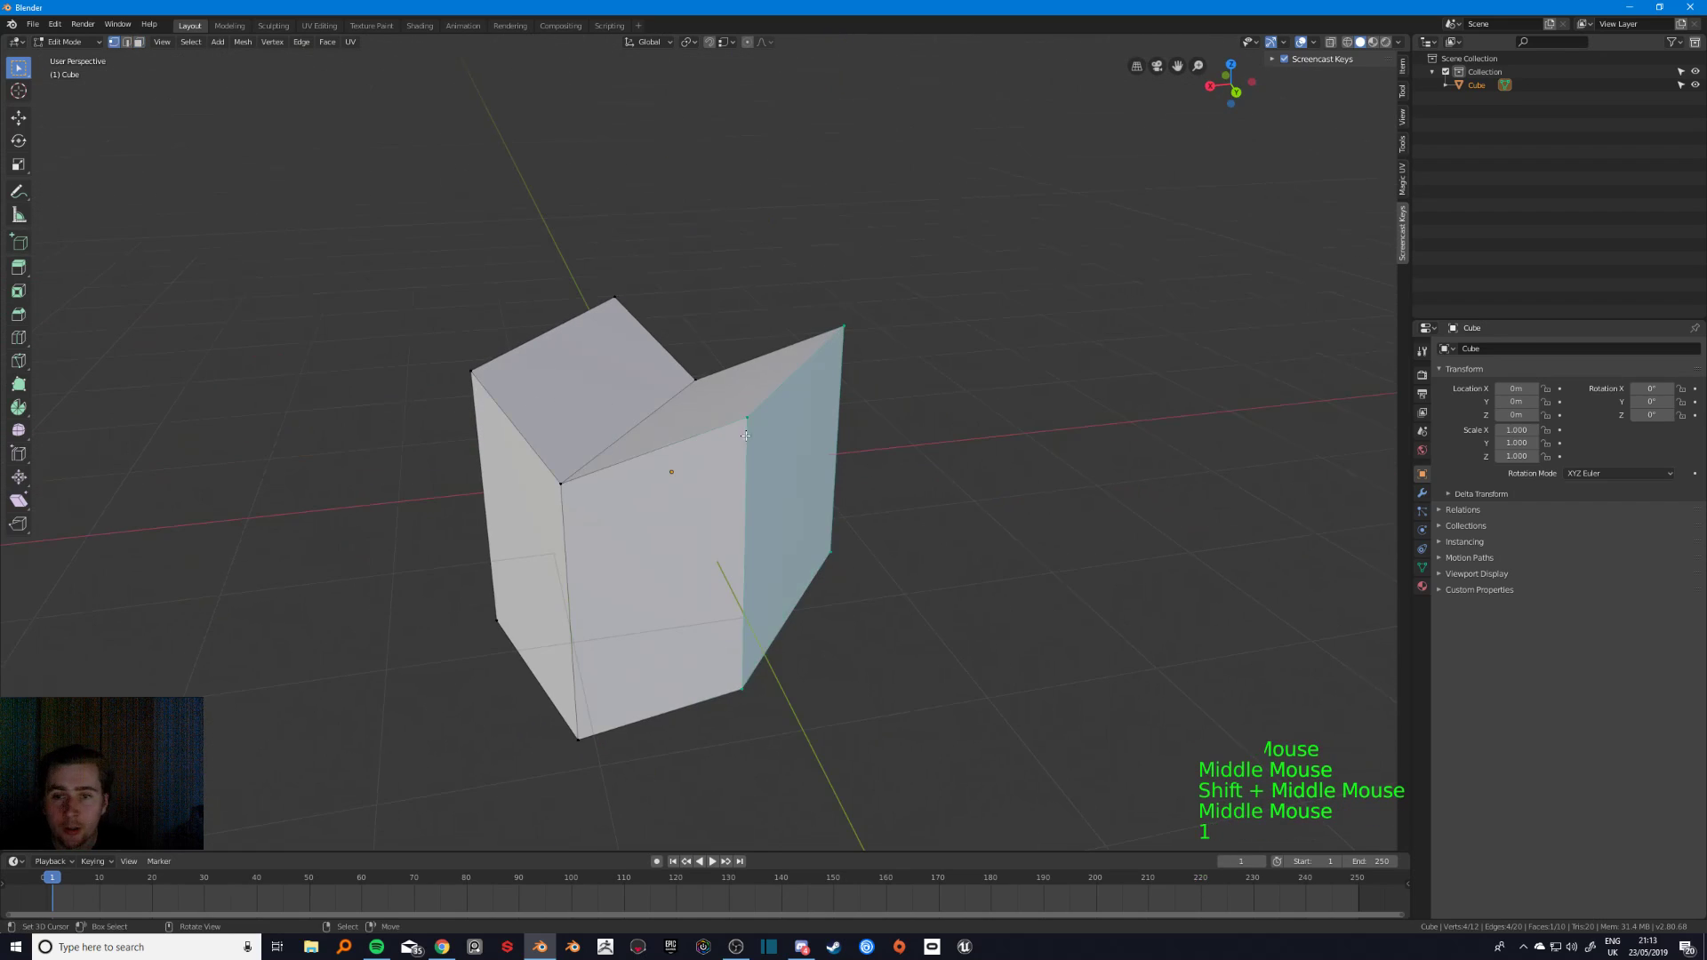
# - Duplicate in place the two outer top corner vertices on either side of the notch and join the copies with an edge
pyautogui.rightClick(725, 425)
pyautogui.keyDown('shift'); pyautogui.rightClick(507, 378); pyautogui.keyUp('shift')
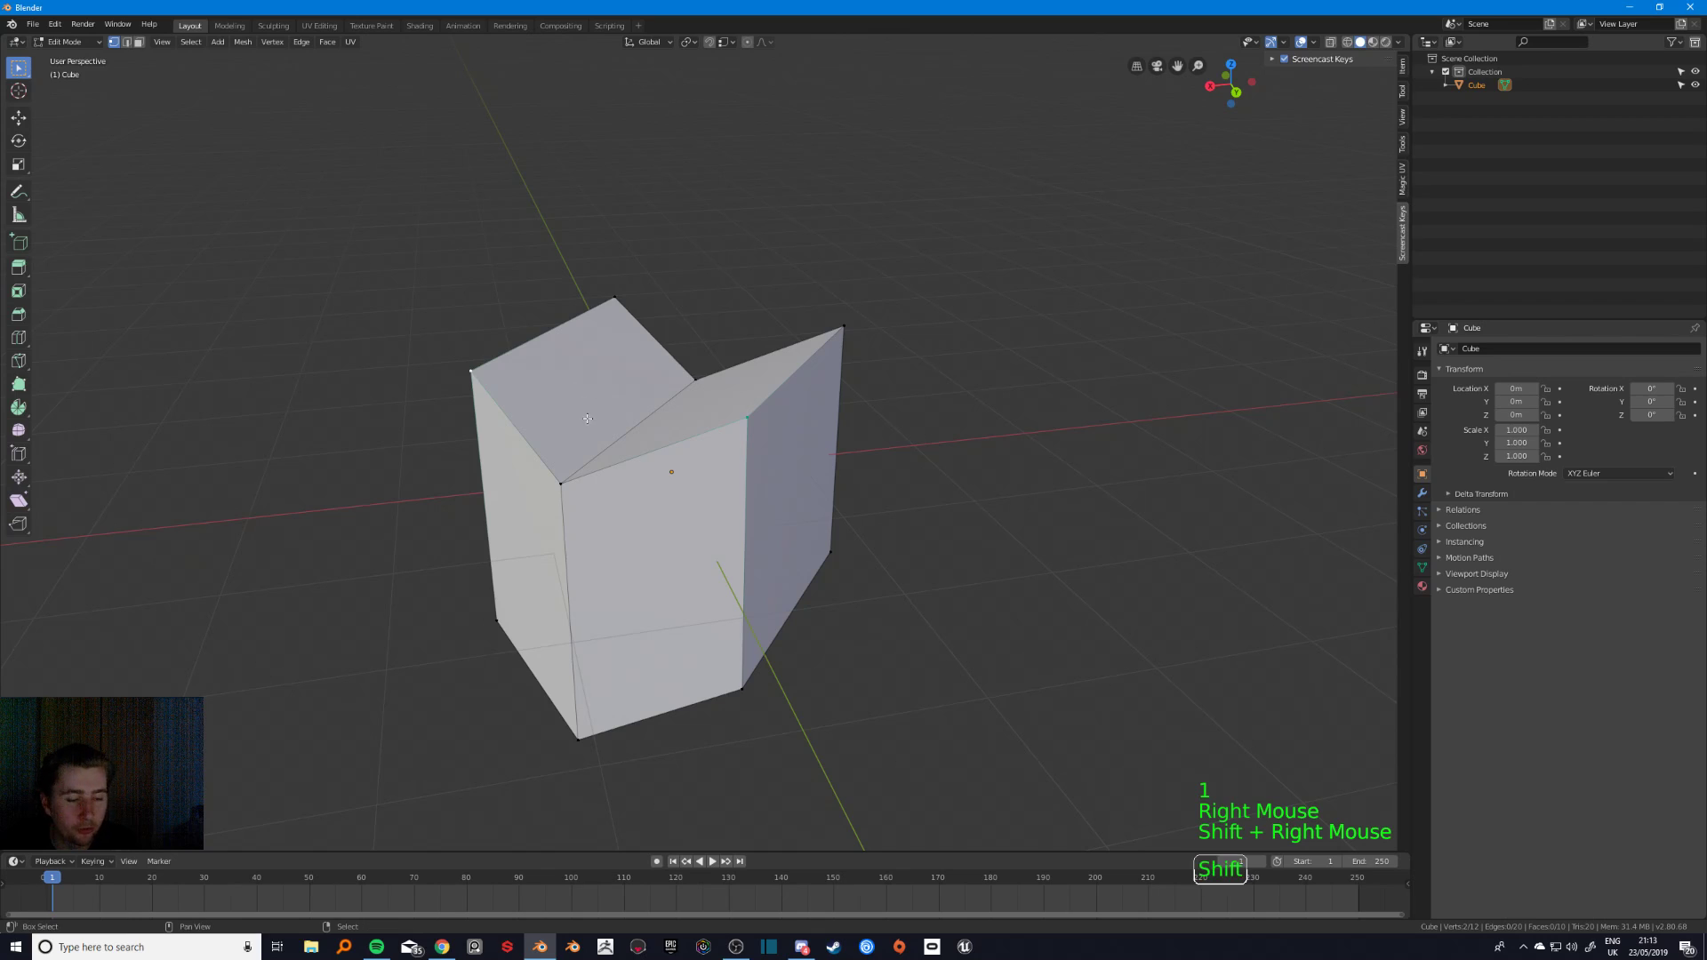
pyautogui.hotkey('shift', 'd')
pyautogui.rightClick(538, 205)
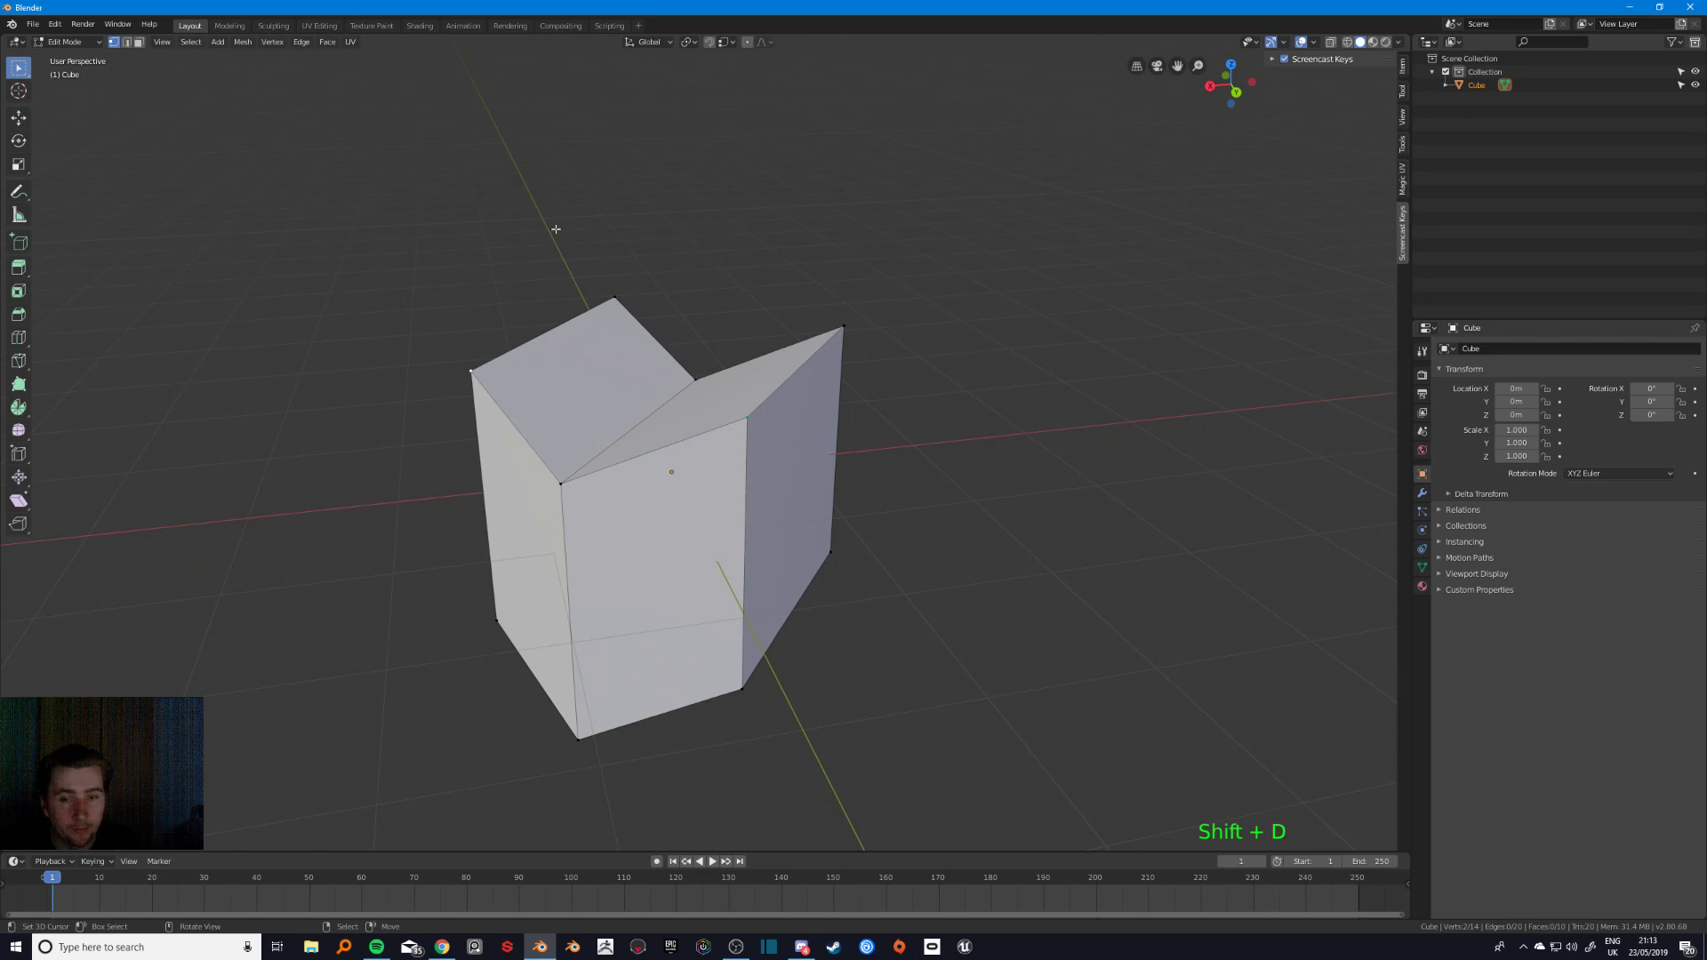
pyautogui.press('f')
# - Add a centred loop cut to the new helper edge to create its midpoint vertex
pyautogui.moveTo(542, 267); pyautogui.dragTo(575, 515, button='middle')
pyautogui.press('ctrl')
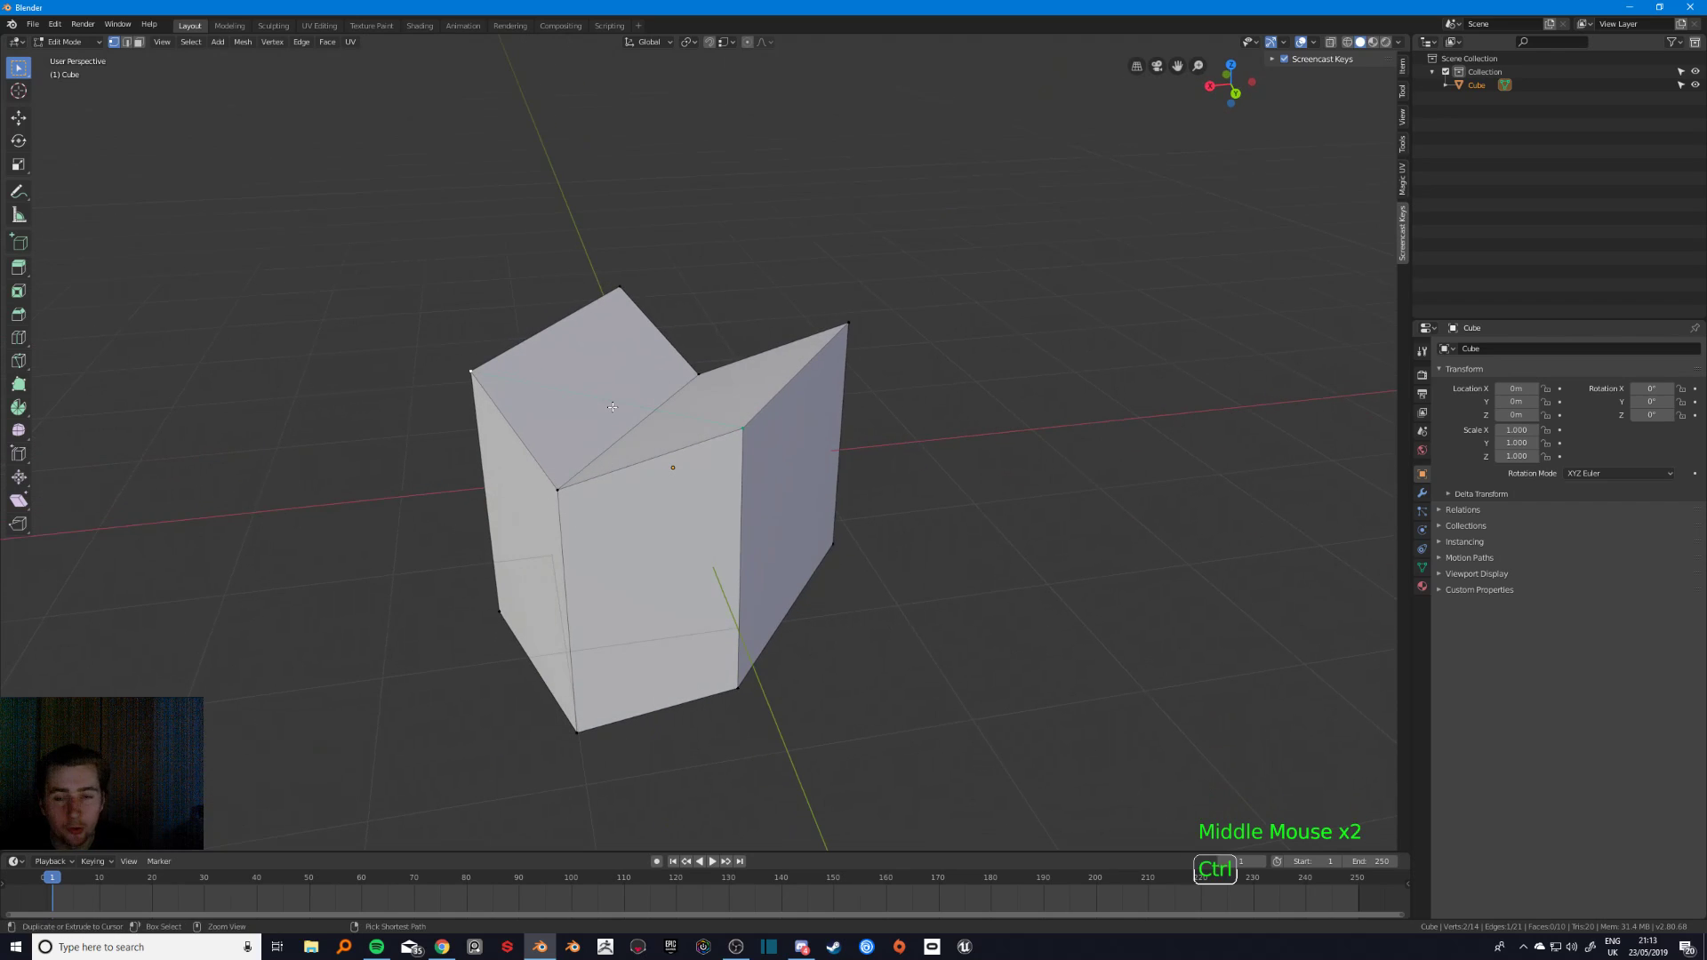
pyautogui.hotkey('ctrl', 'r')
pyautogui.rightClick(612, 406)
# - Snap the top vertex beside the notch onto the midpoint vertex of the helper edge using vertex snapping
pyautogui.press('a')
pyautogui.press('a')
pyautogui.press('a')
pyautogui.rightClick(649, 422)
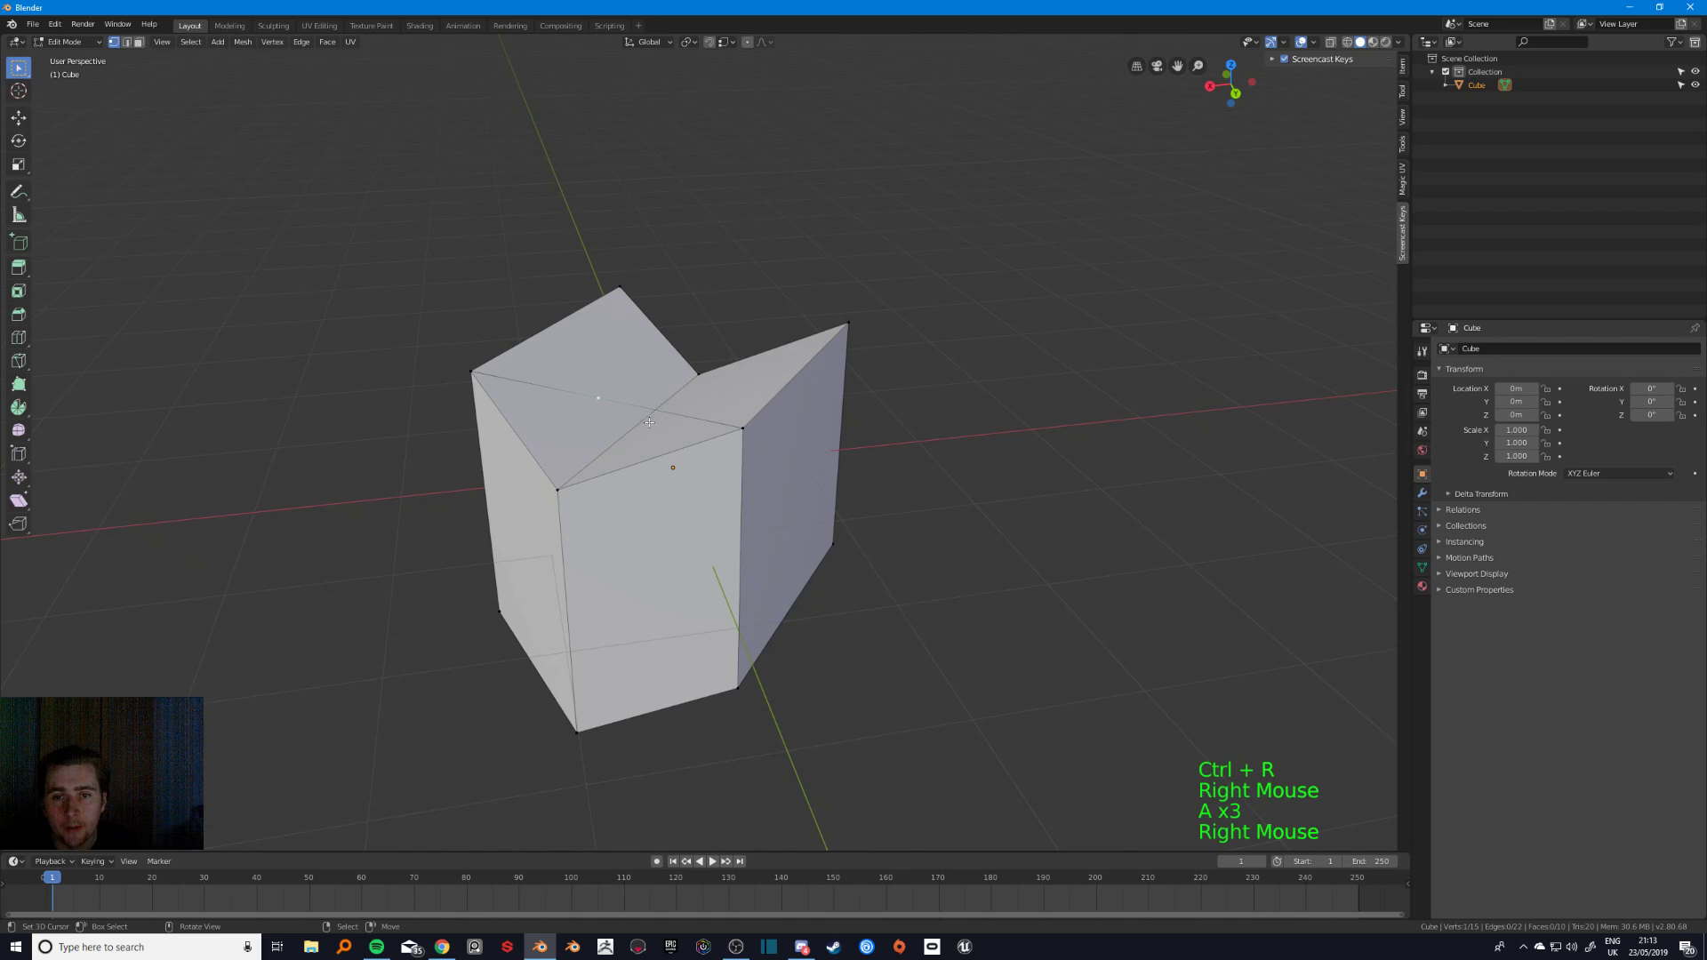
pyautogui.moveTo(550, 506); pyautogui.dragTo(553, 503, button='middle')
pyautogui.press('g')
pyautogui.press('ctrl')
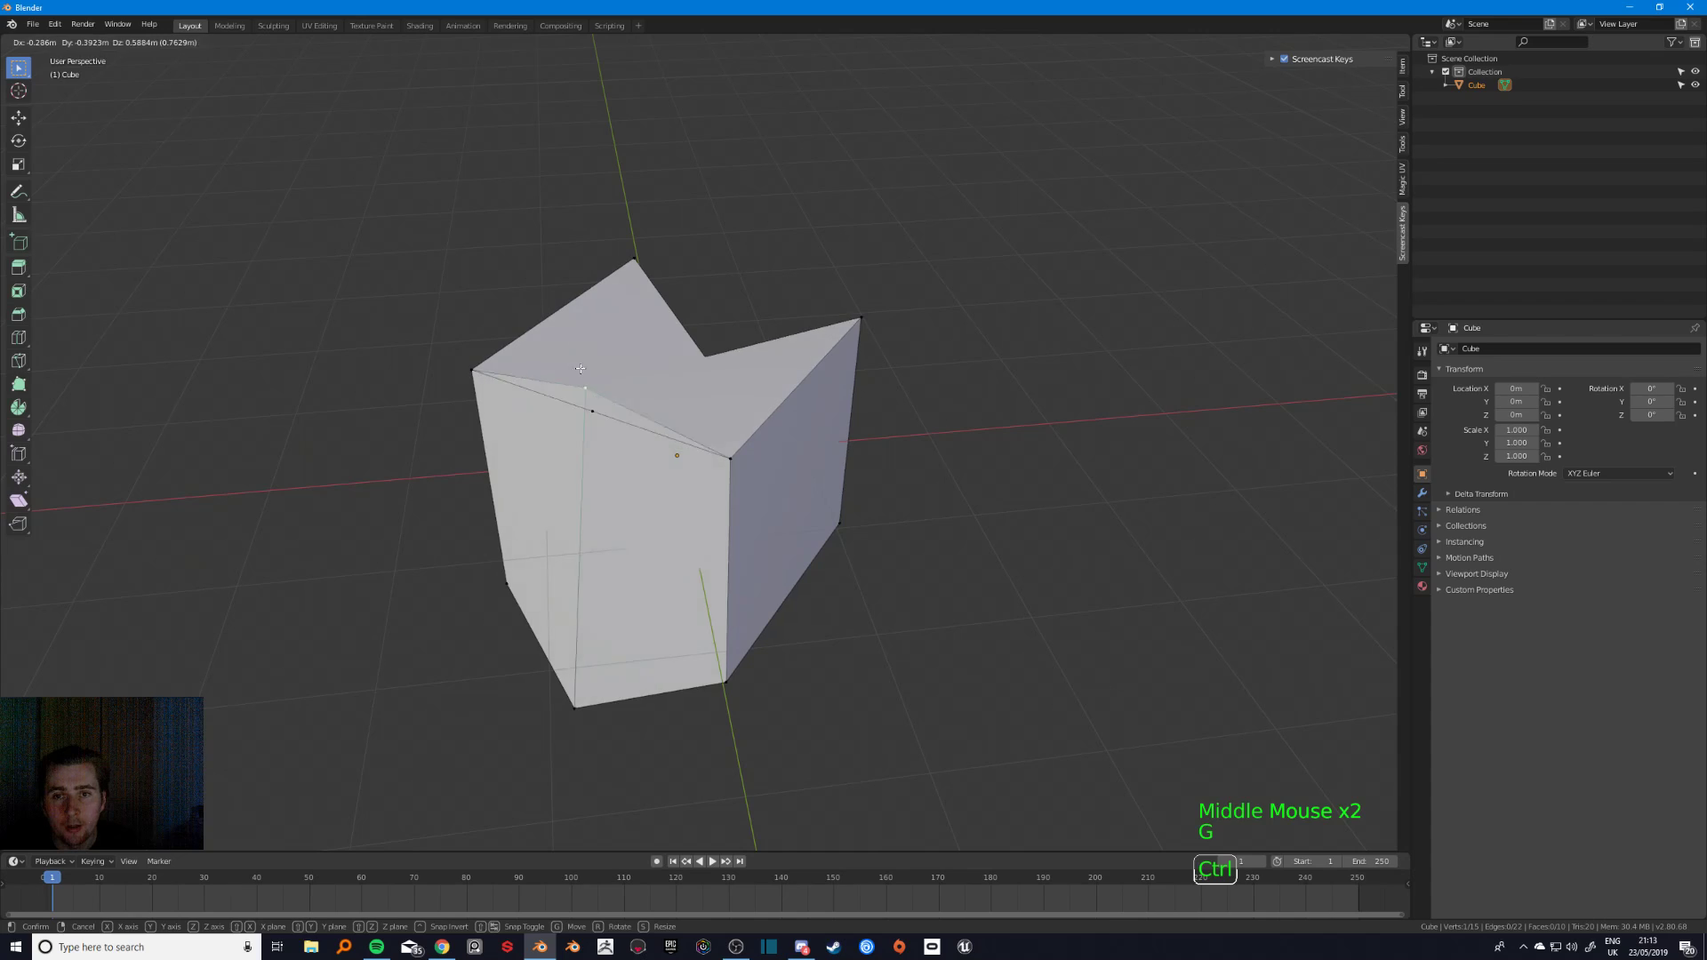
pyautogui.rightClick(609, 365)
pyautogui.click(727, 42)
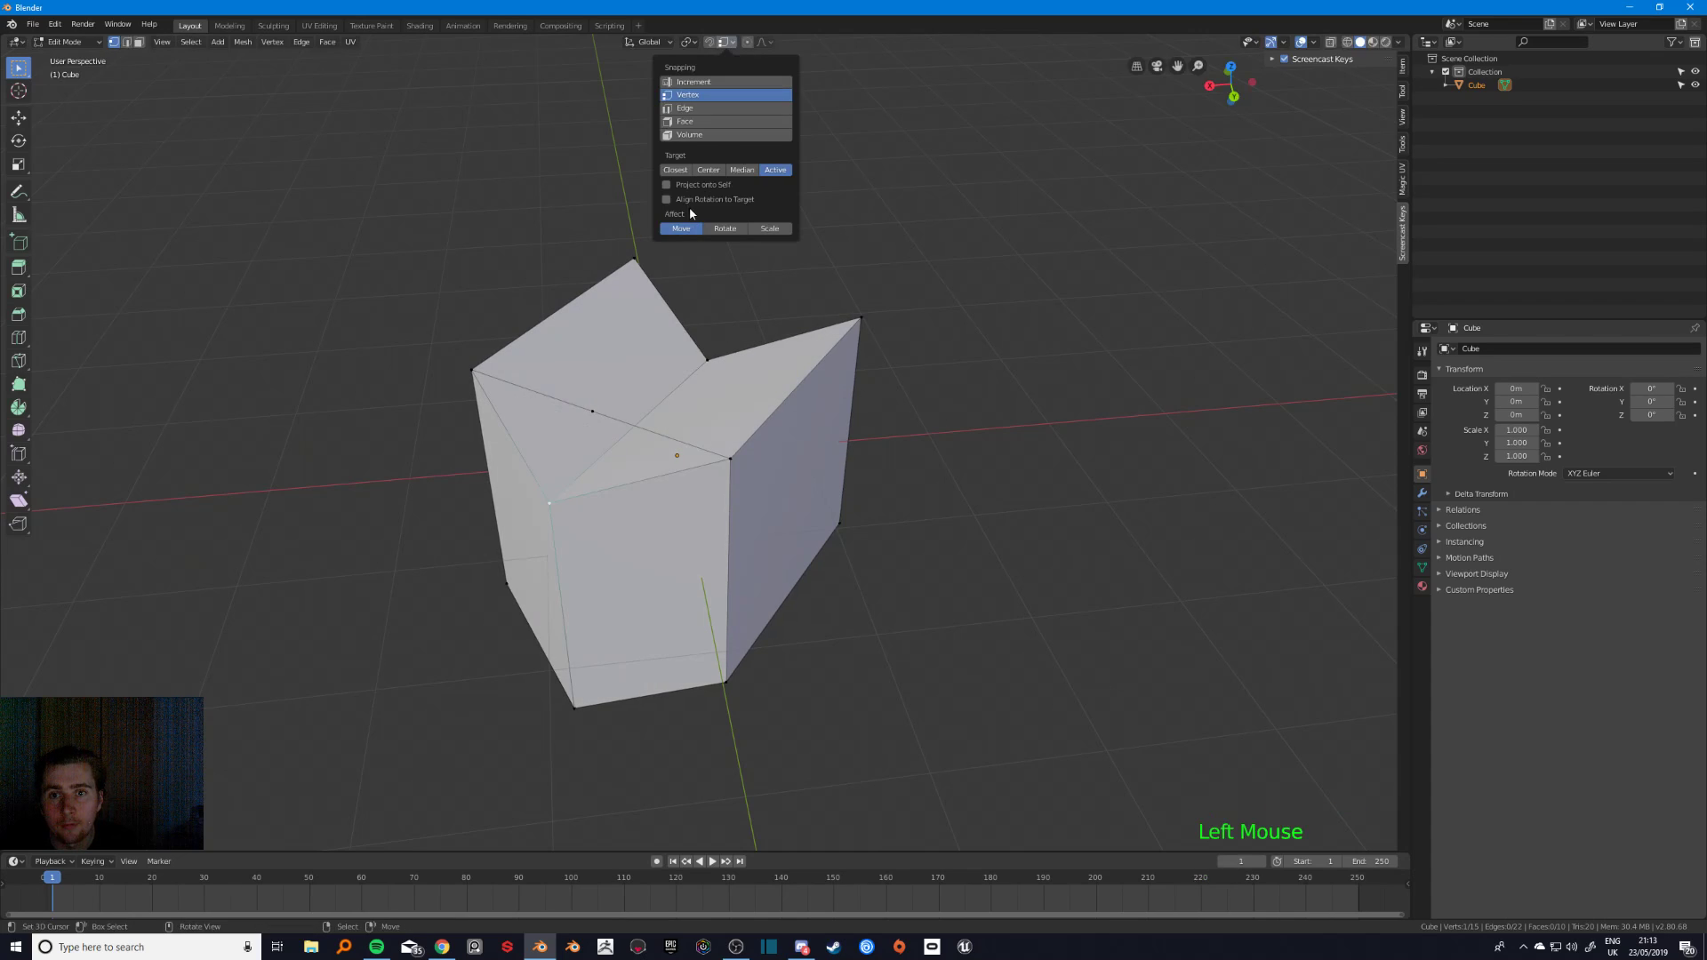
pyautogui.press('g')
pyautogui.keyDown('ctrl'); pyautogui.click(592, 421); pyautogui.keyUp('ctrl')
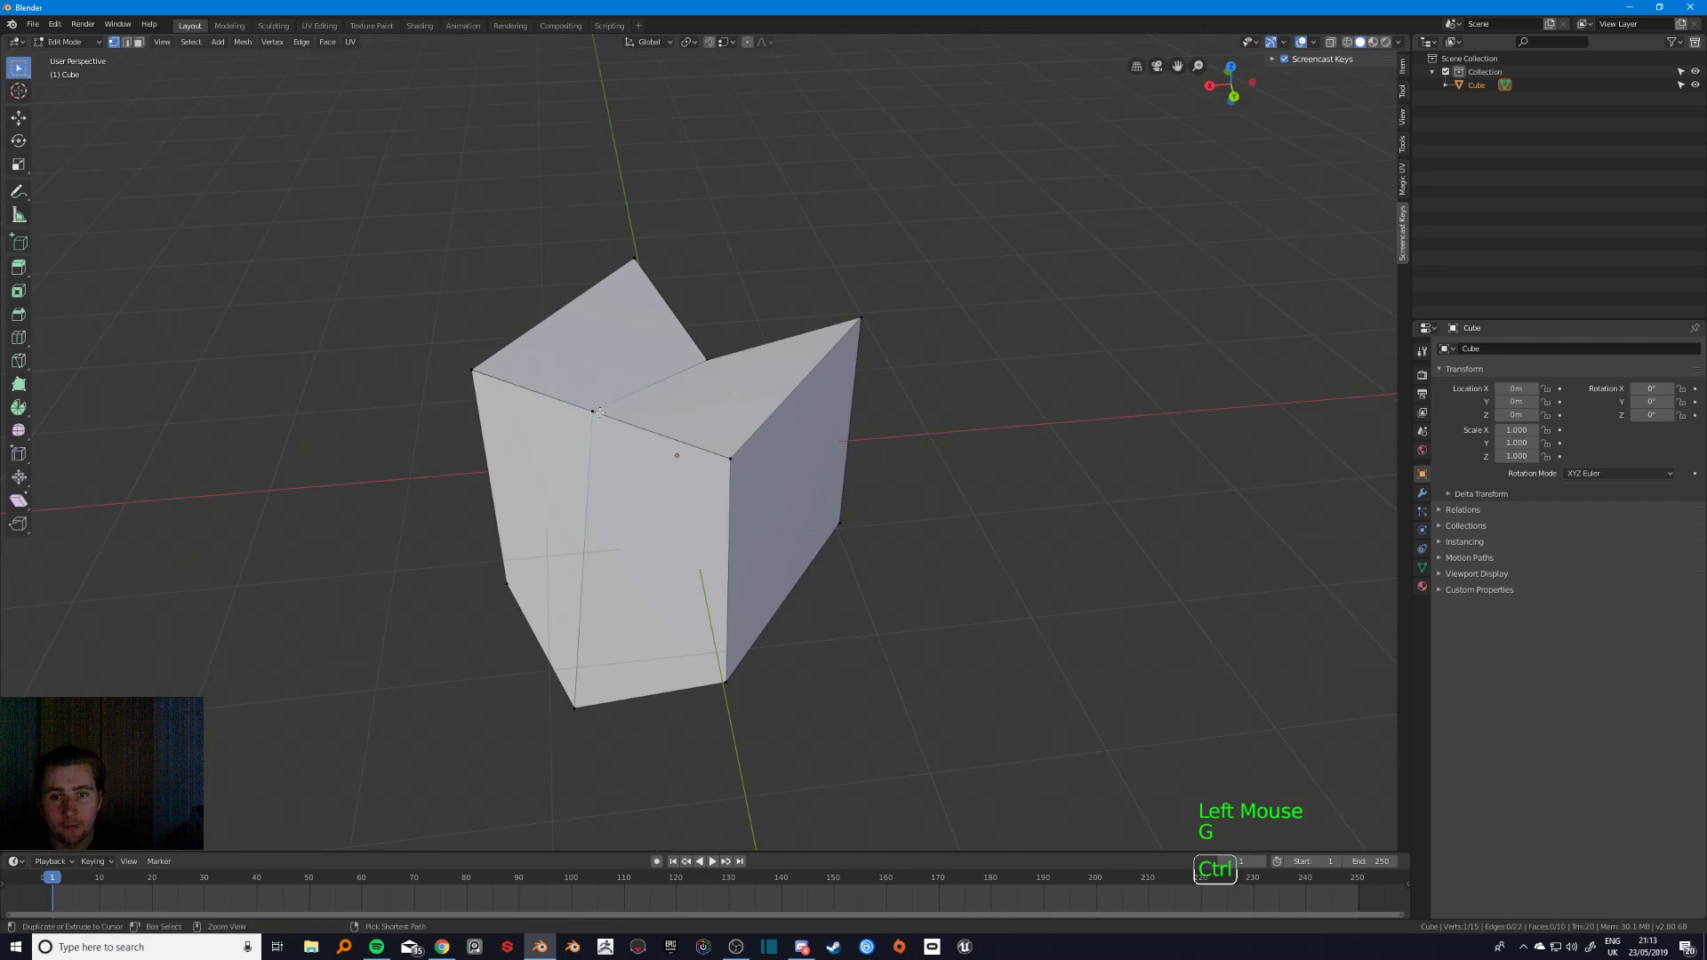
# - In edge select mode, select the entire mesh and merge its overlapping vertices by distance
pyautogui.press('a')
pyautogui.press('a')
pyautogui.press('a')
pyautogui.press('3')
pyautogui.press('2')
pyautogui.rightClick(648, 429)
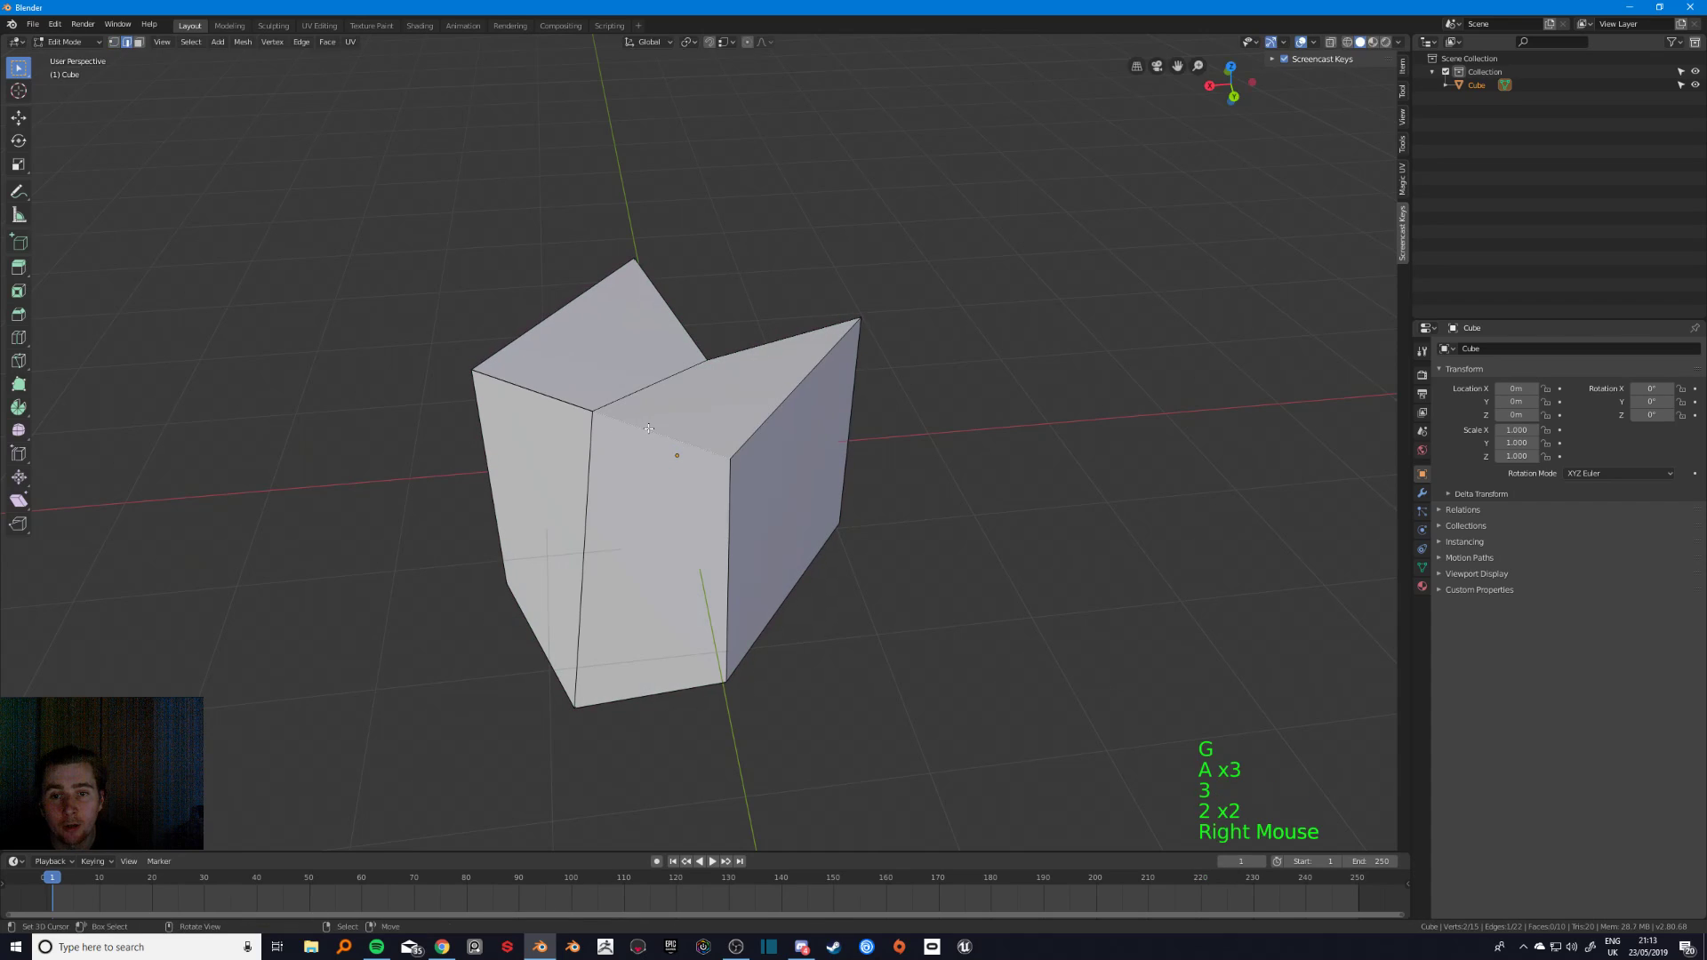
pyautogui.press('a')
pyautogui.press('a')
pyautogui.press('a')
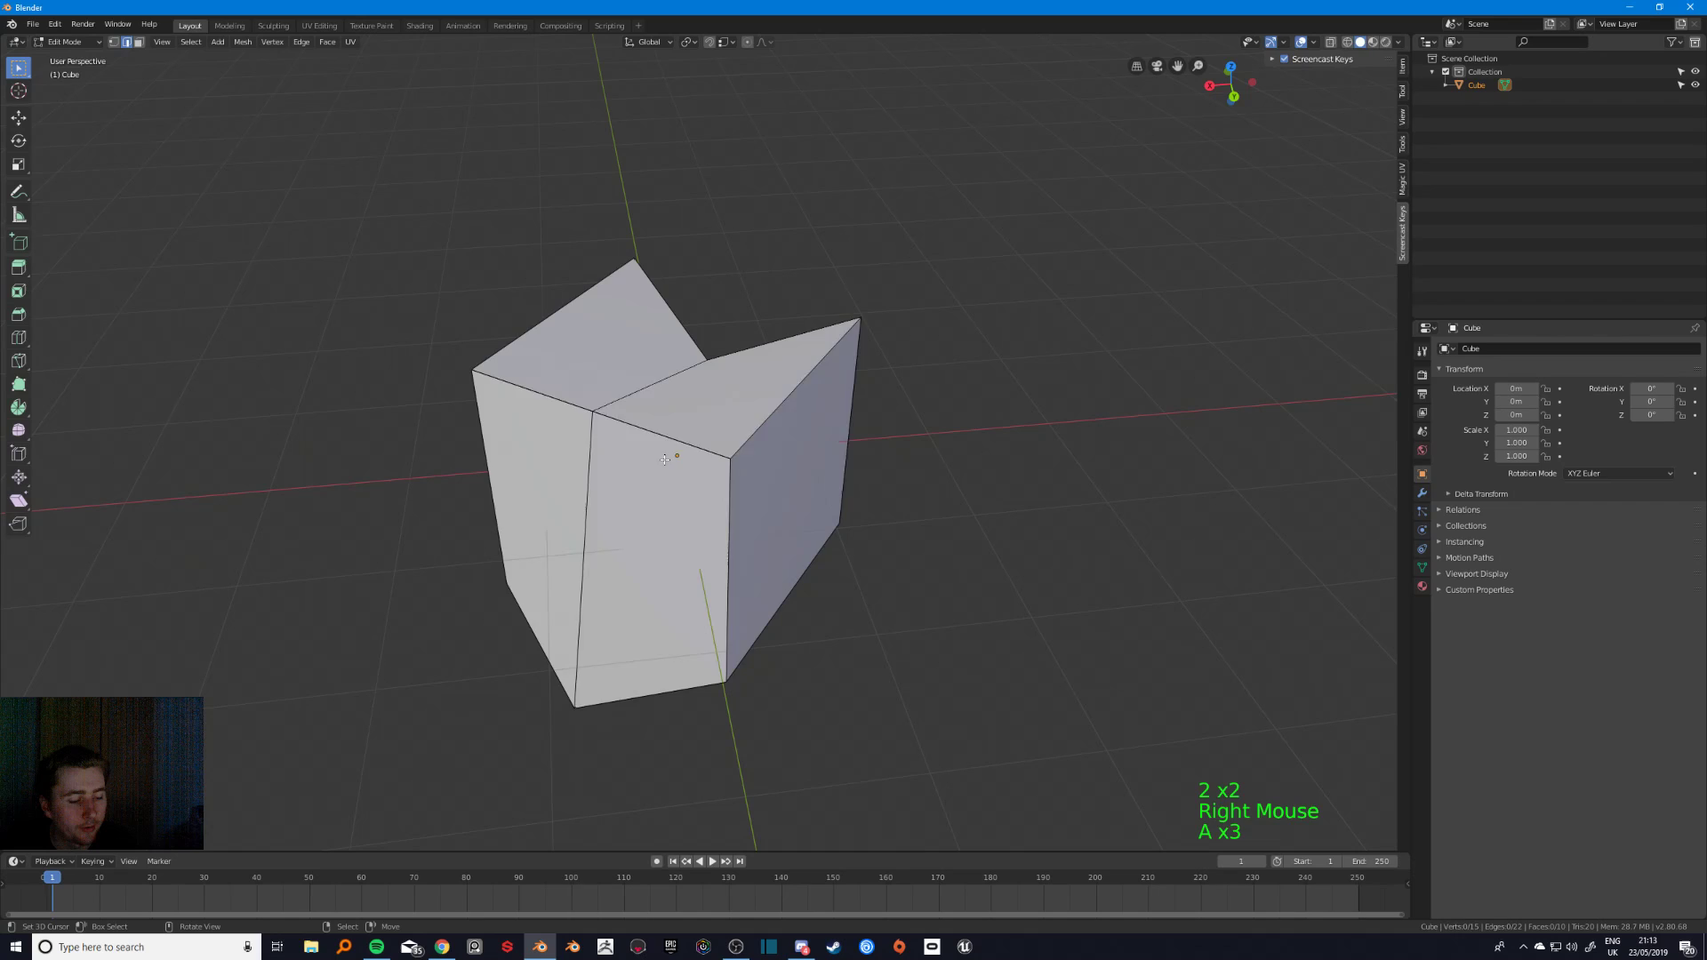
pyautogui.press('a')
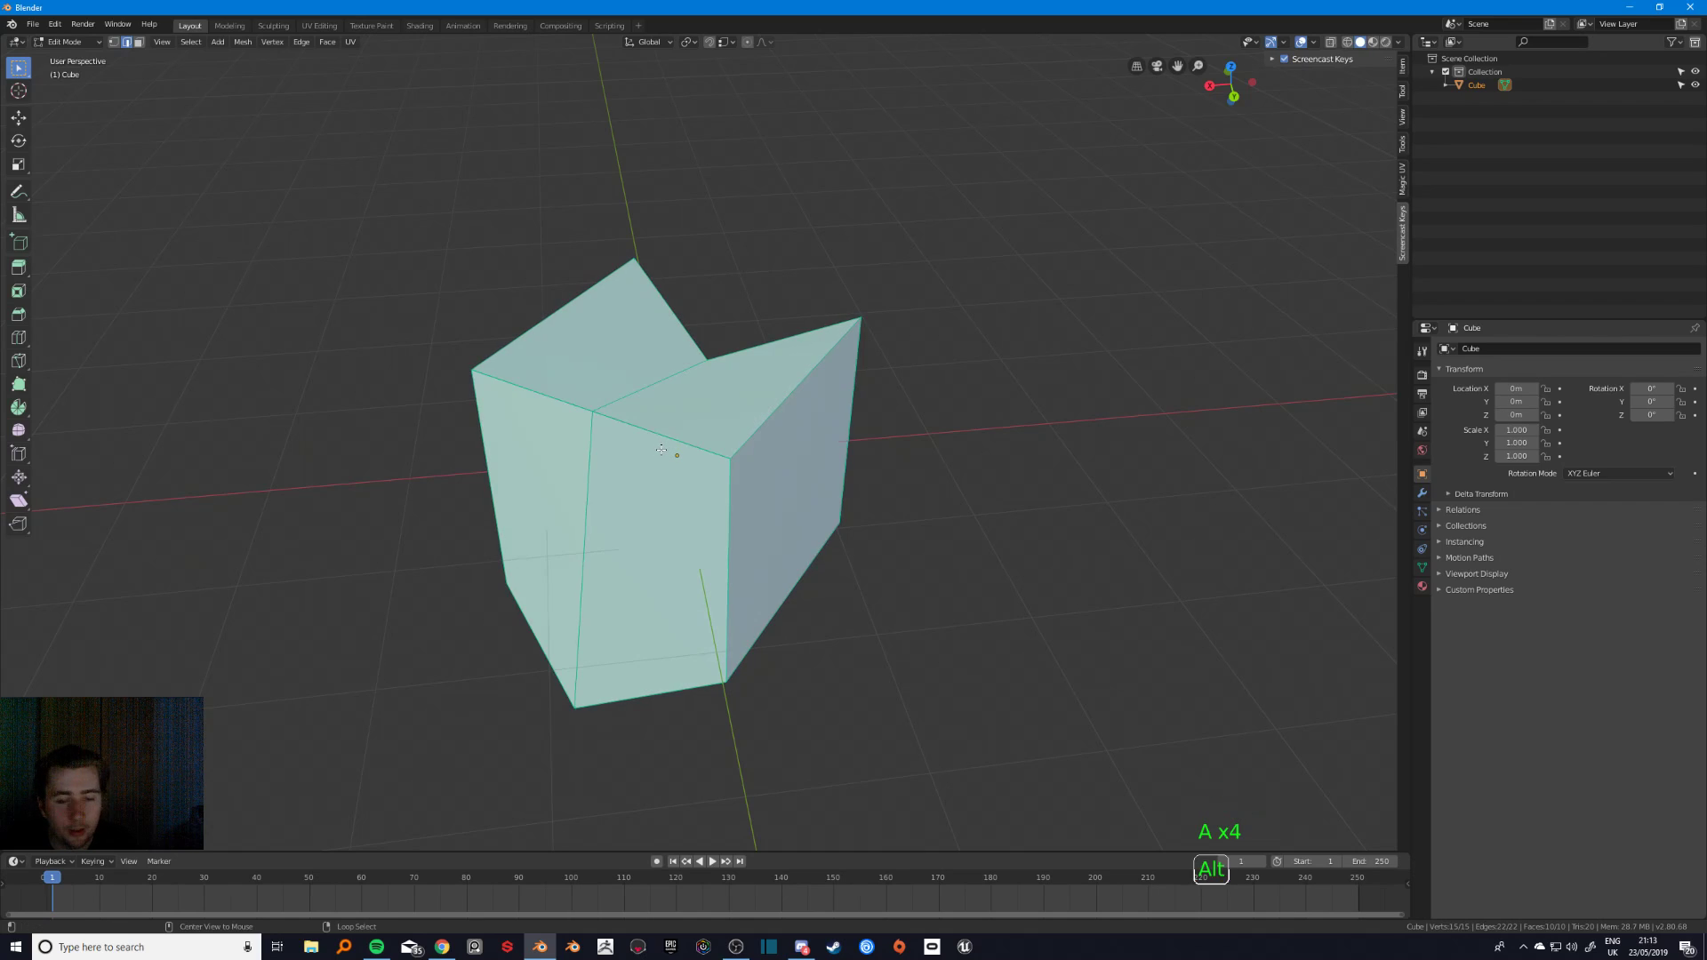
pyautogui.hotkey('alt', 'm')
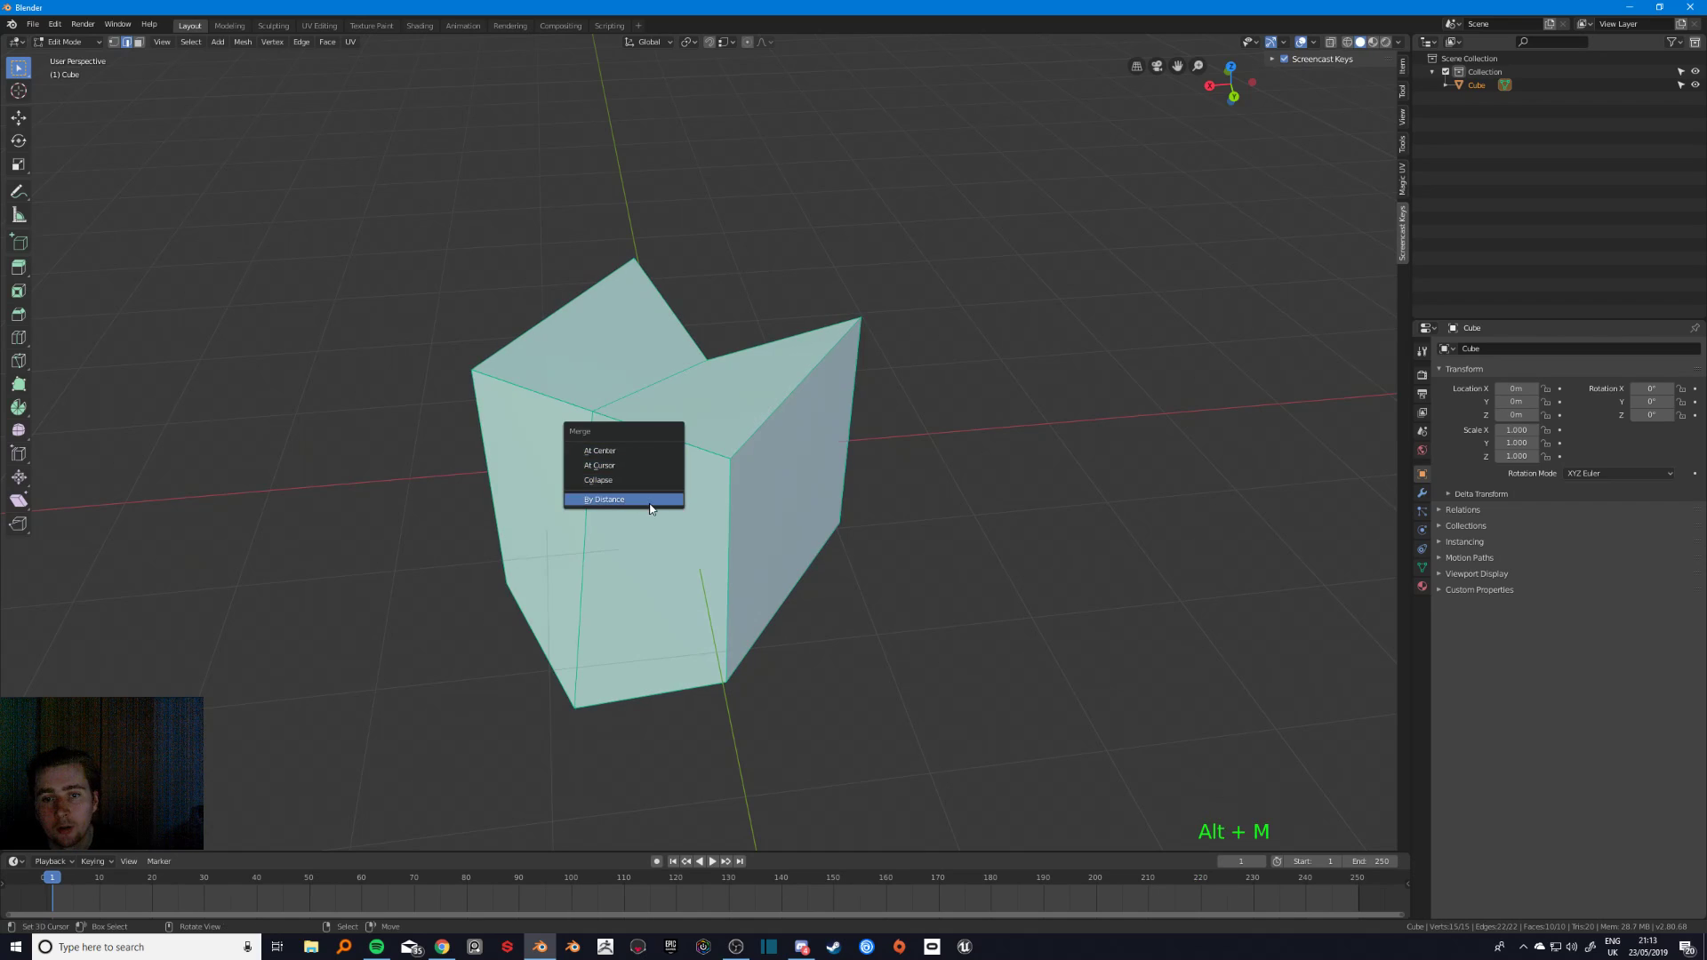
pyautogui.click(642, 499)
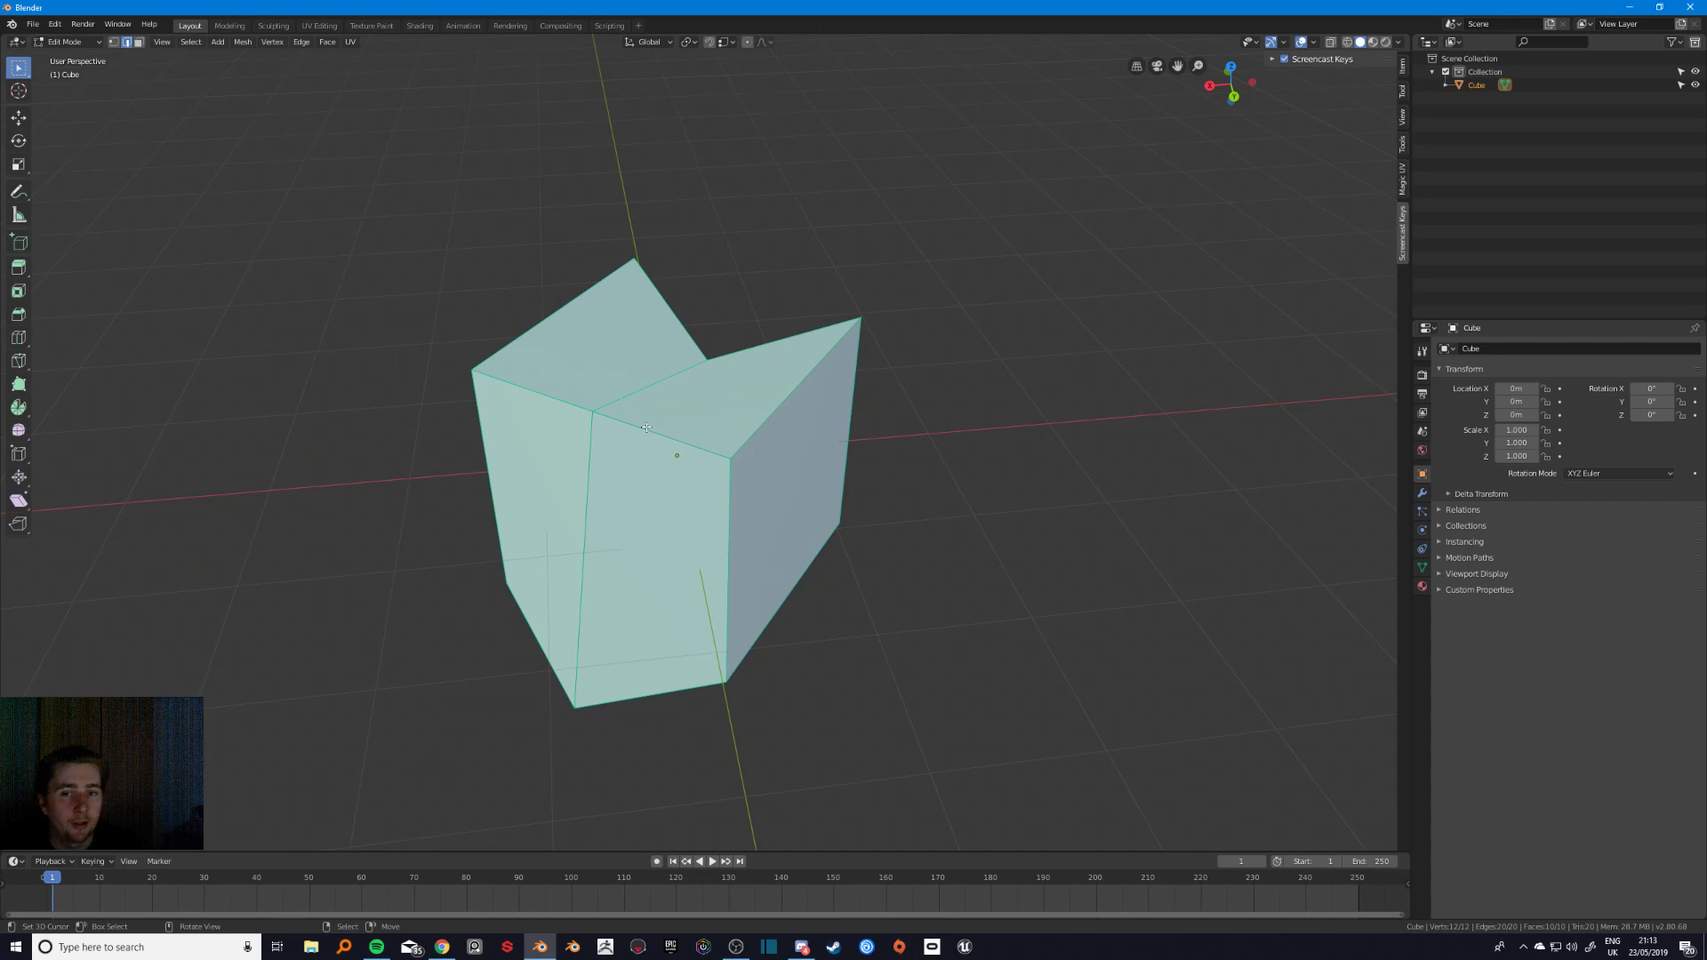
# - Select the flat side face in face select mode and create a custom transform orientation from it
pyautogui.moveTo(646, 427); pyautogui.dragTo(751, 483, button='middle')
pyautogui.press('1')
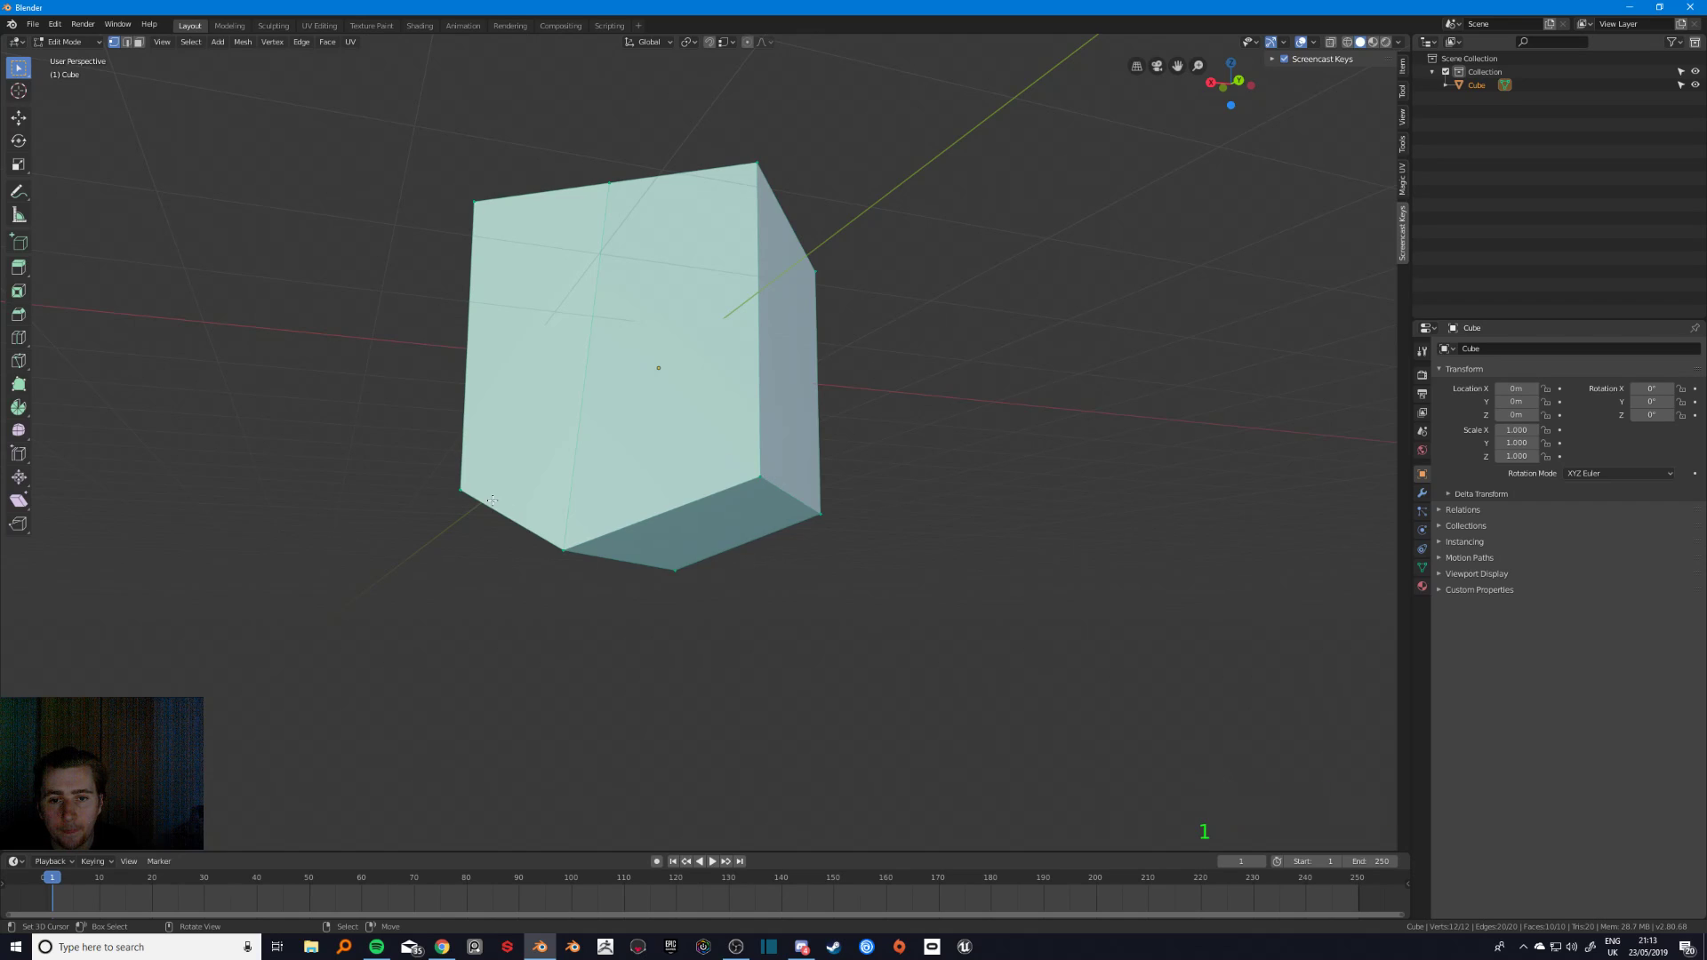
pyautogui.rightClick(773, 473)
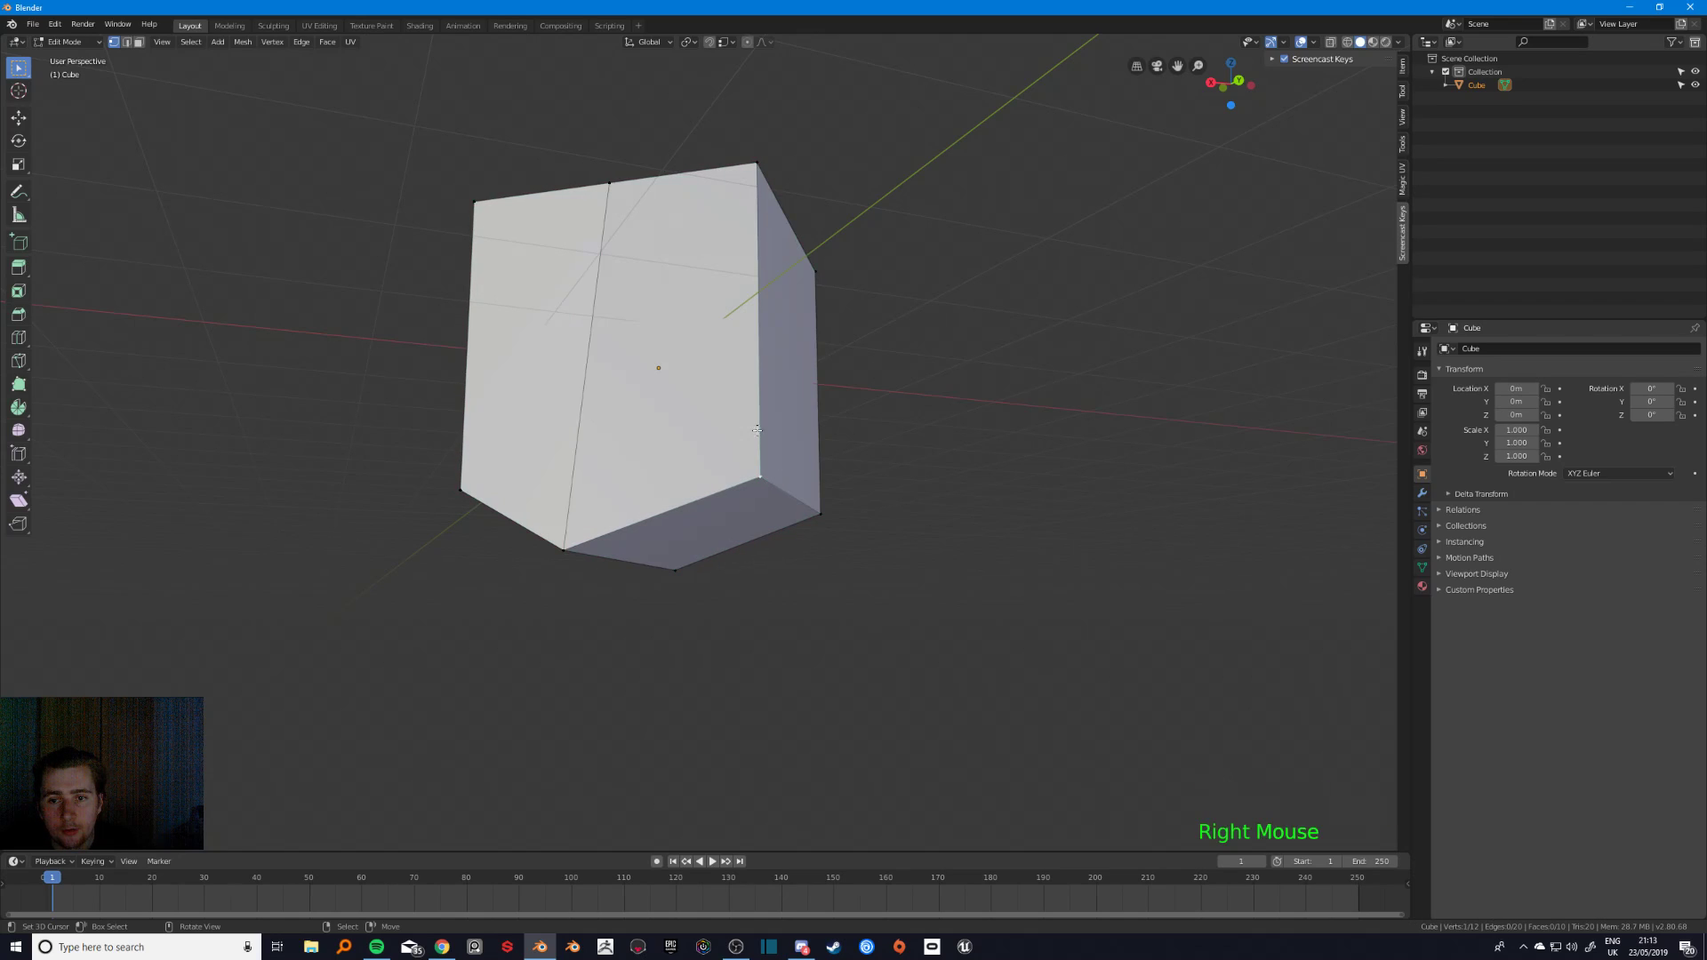
pyautogui.press('2')
pyautogui.press('3')
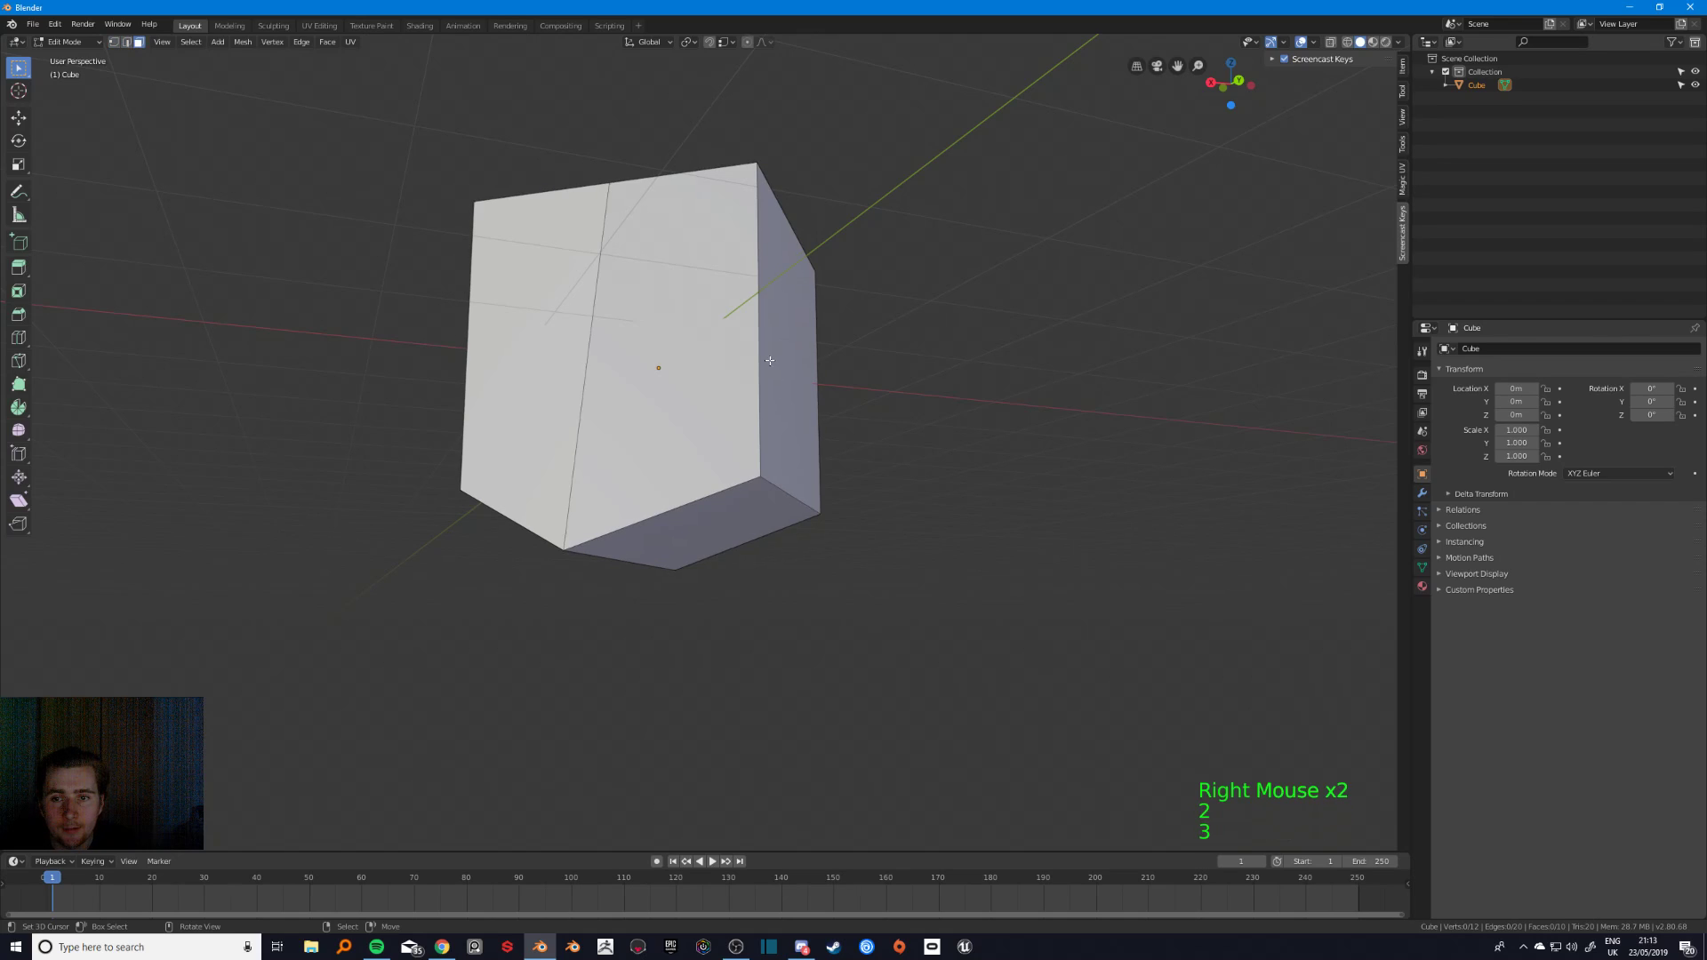
pyautogui.rightClick(772, 359)
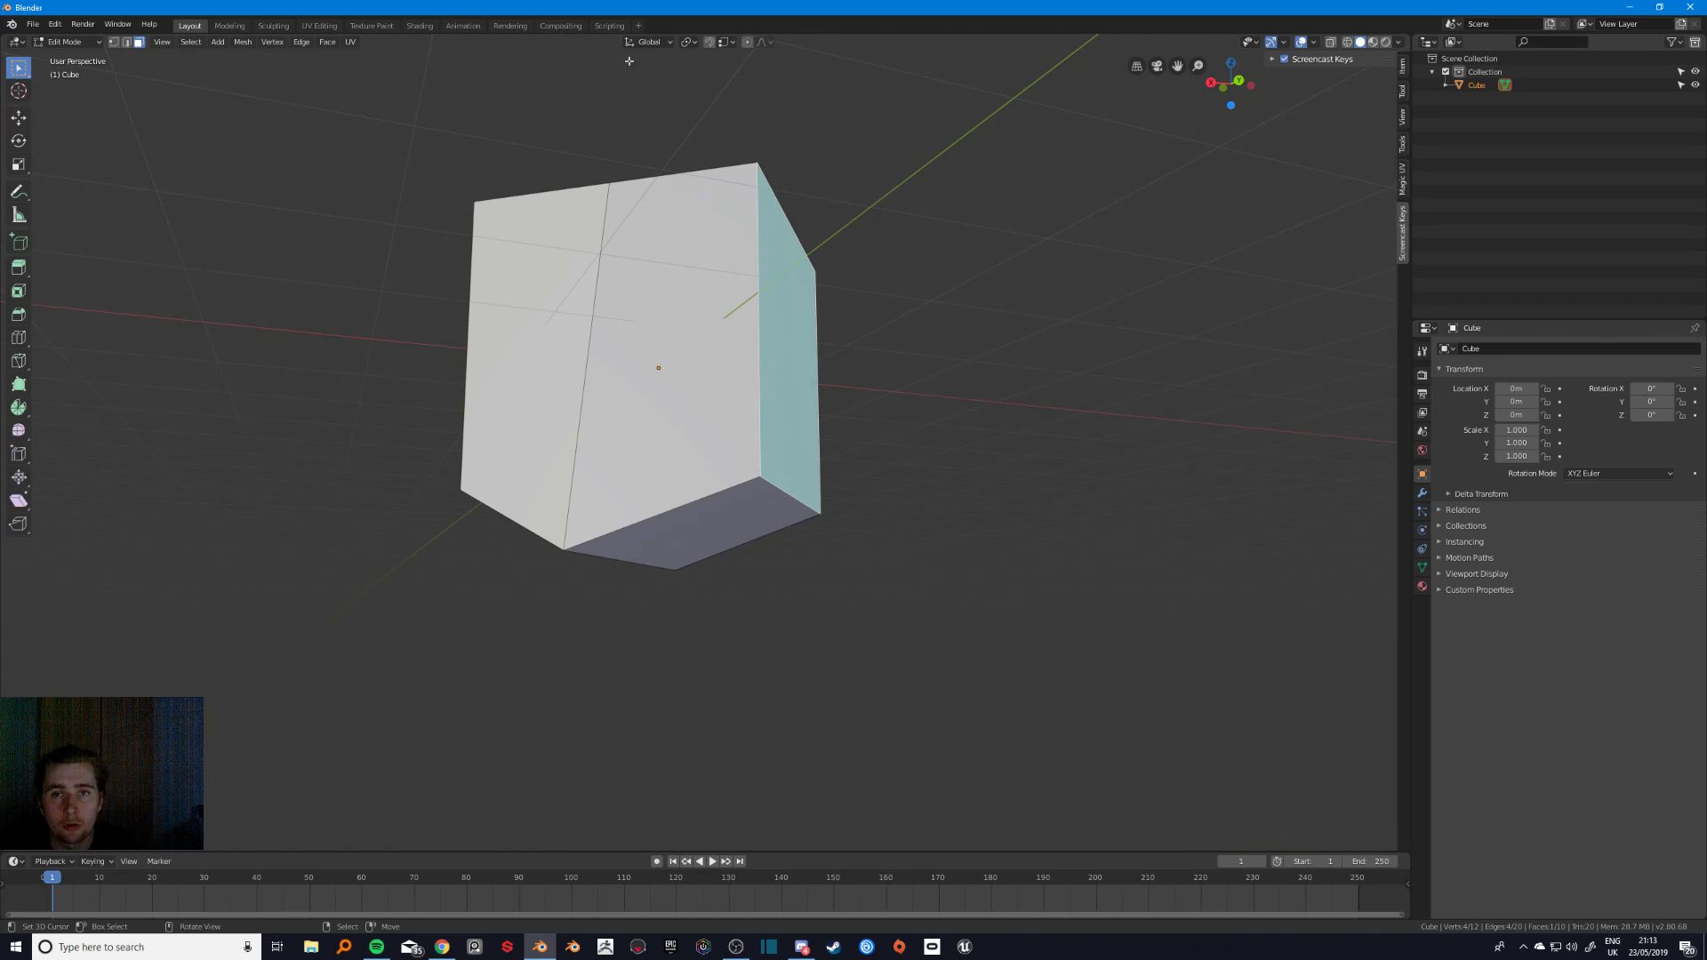
pyautogui.click(661, 42)
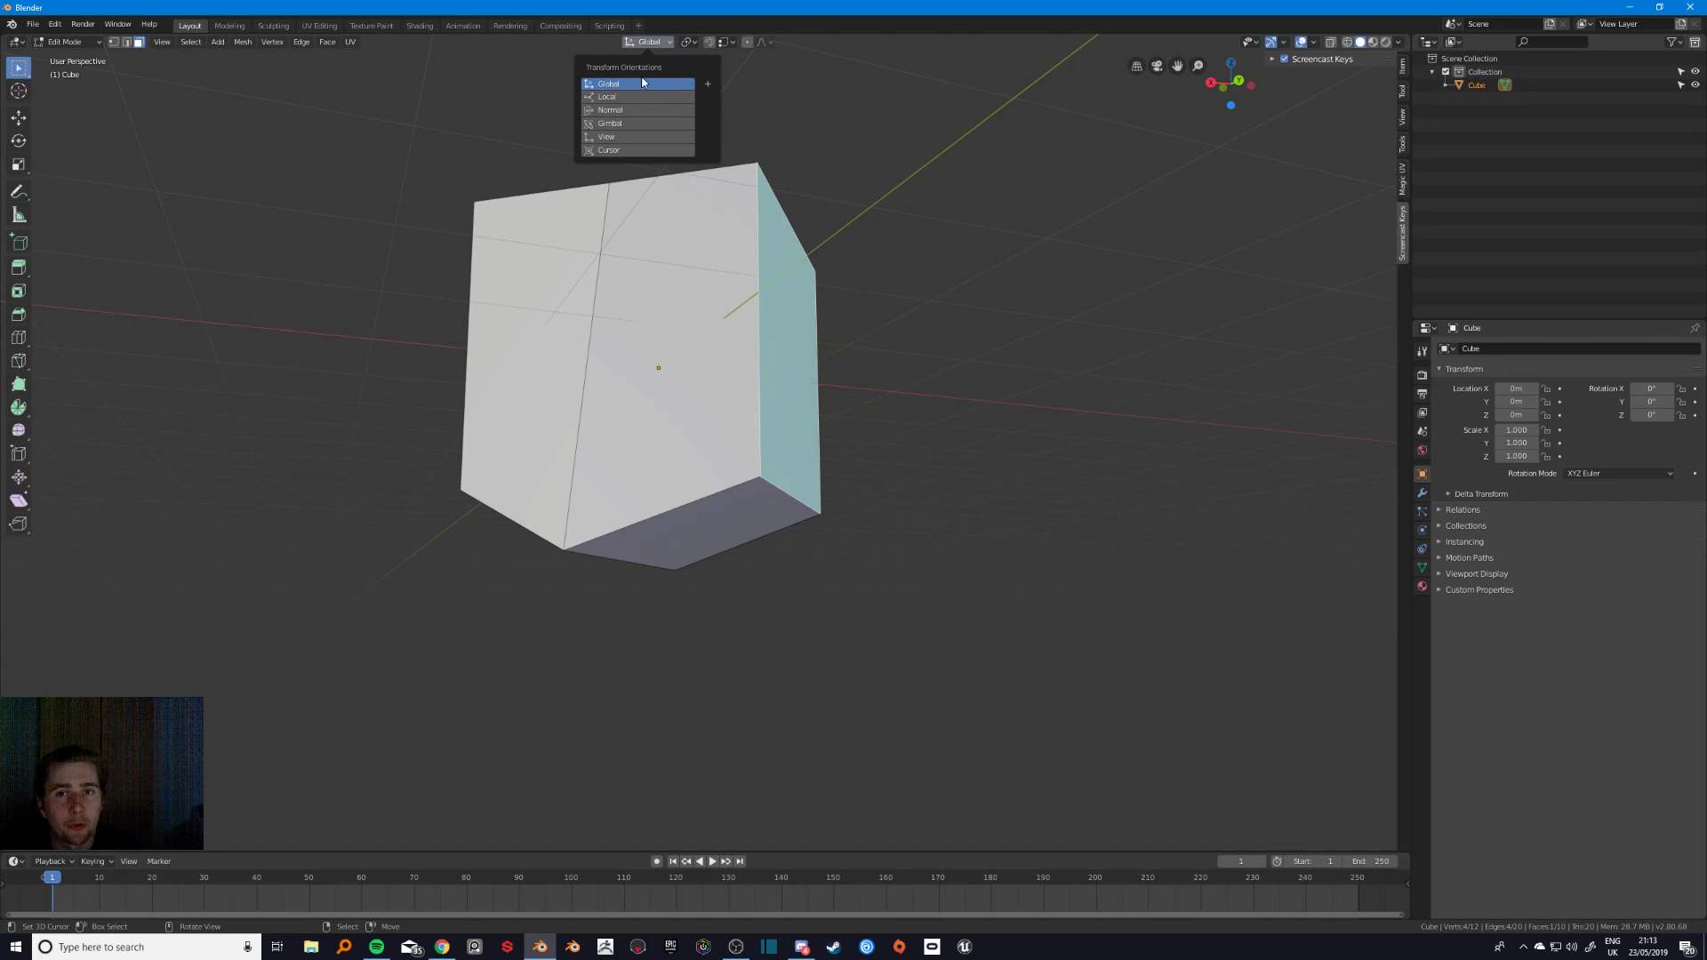
pyautogui.click(708, 84)
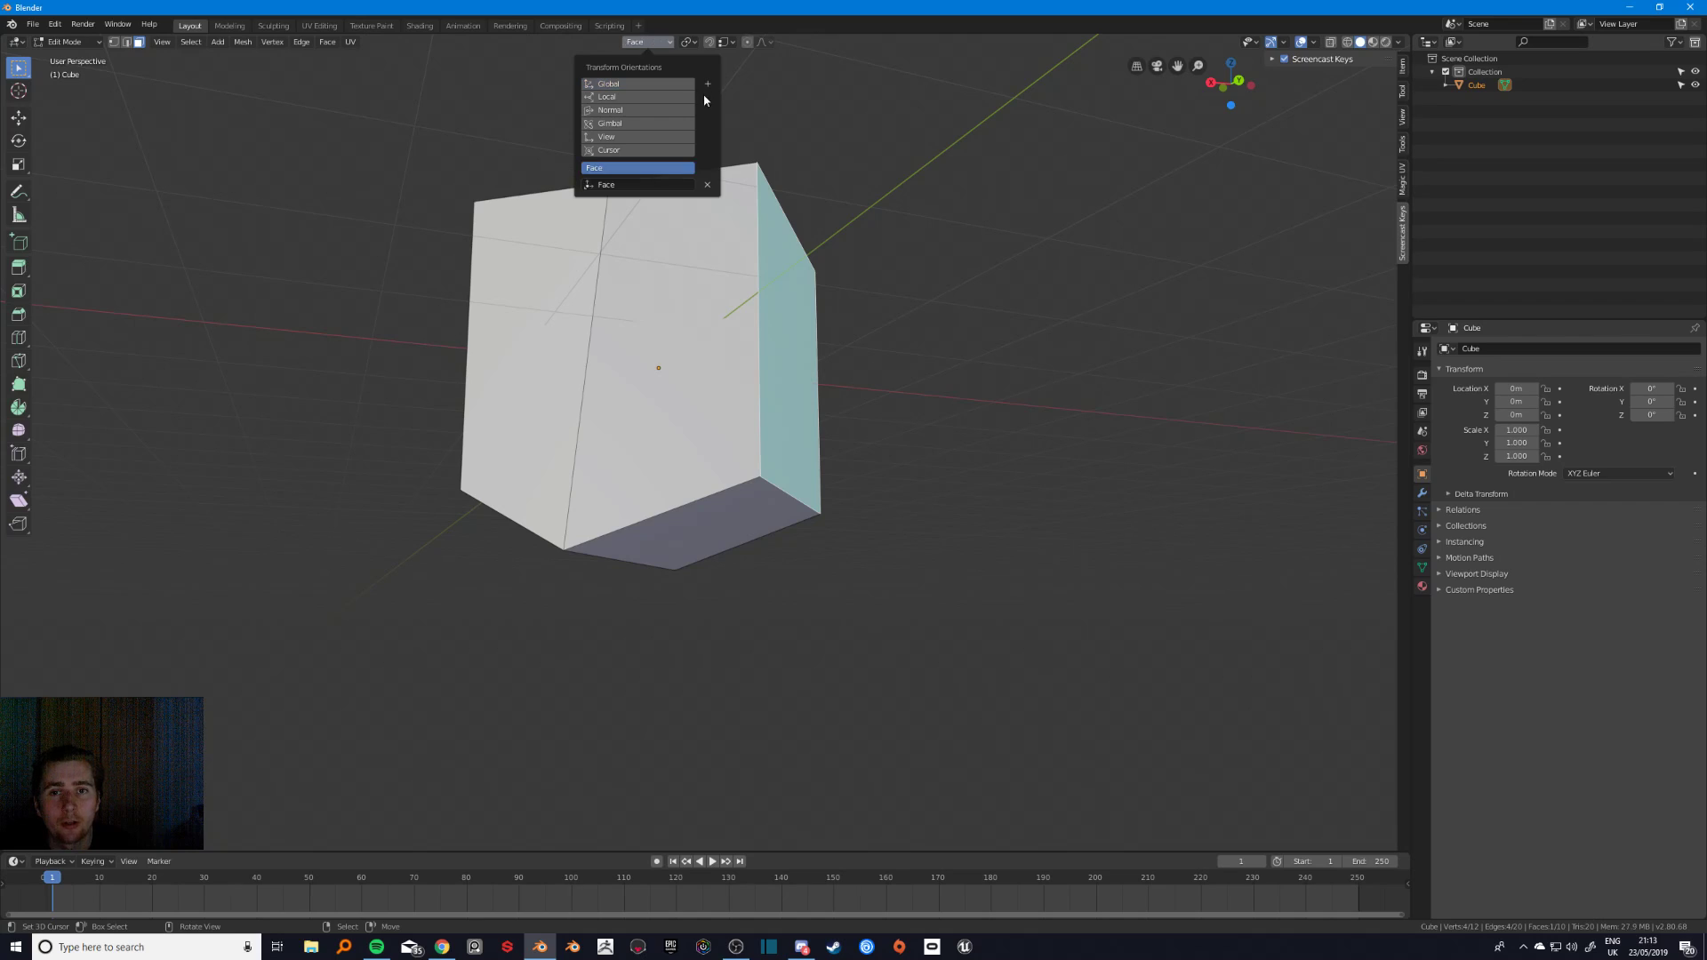
# - Rename the custom transform orientation as AxisFace
pyautogui.click(630, 179)
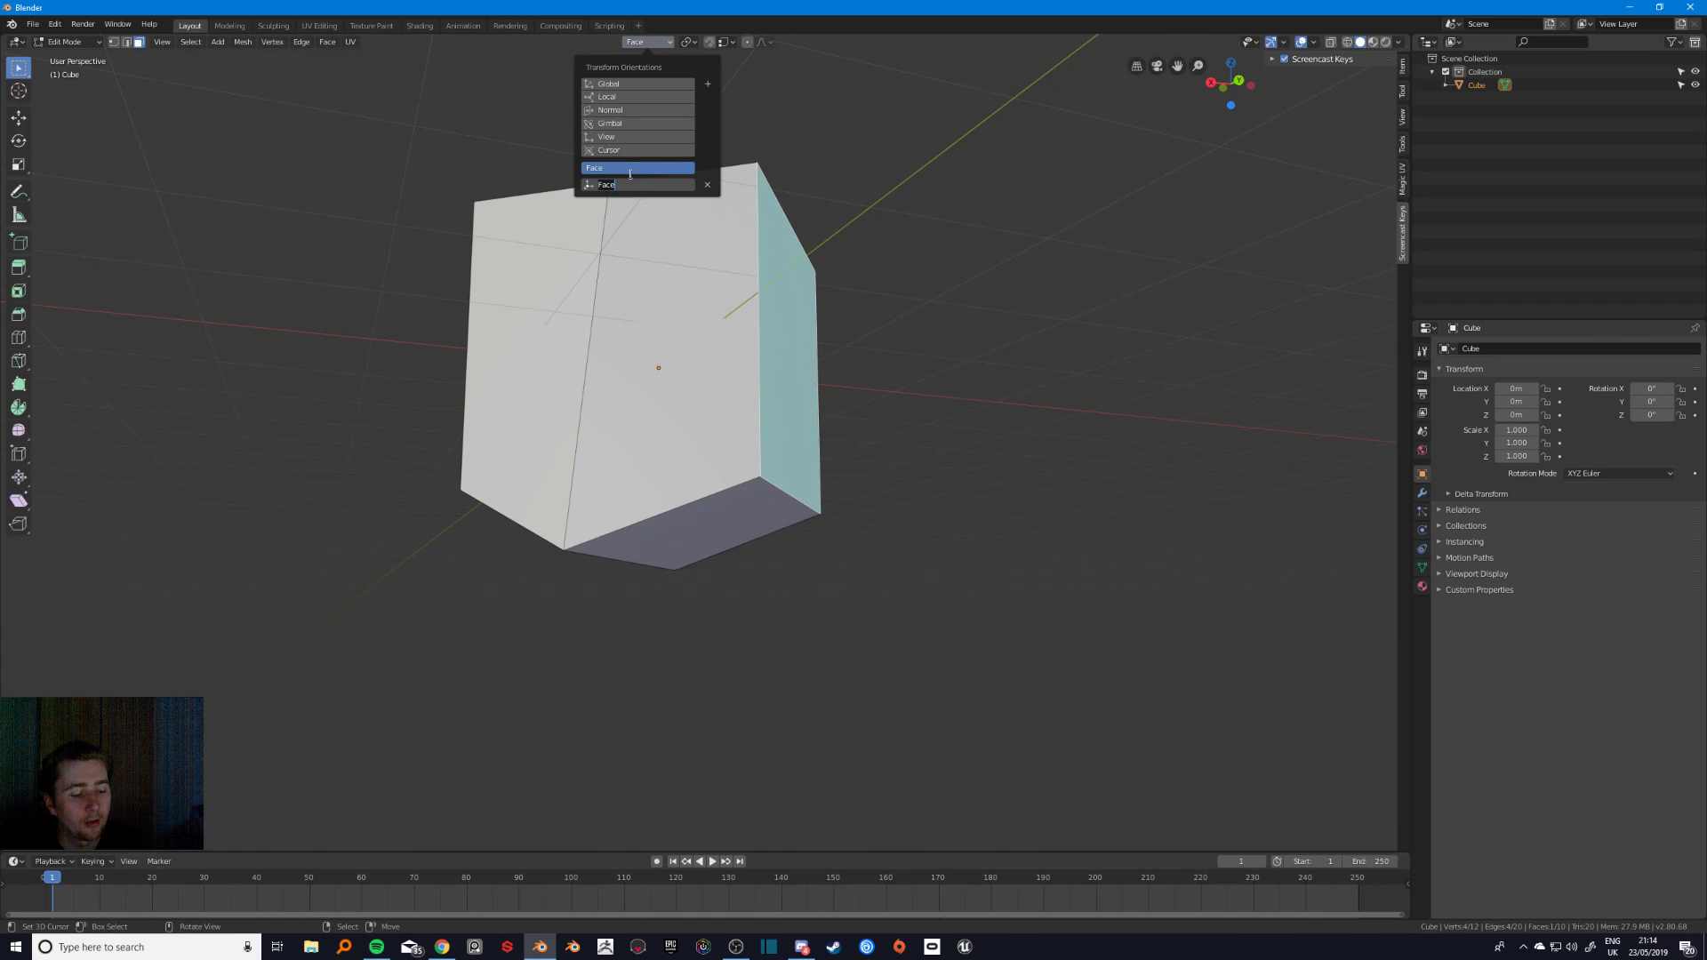
pyautogui.write('Avi')
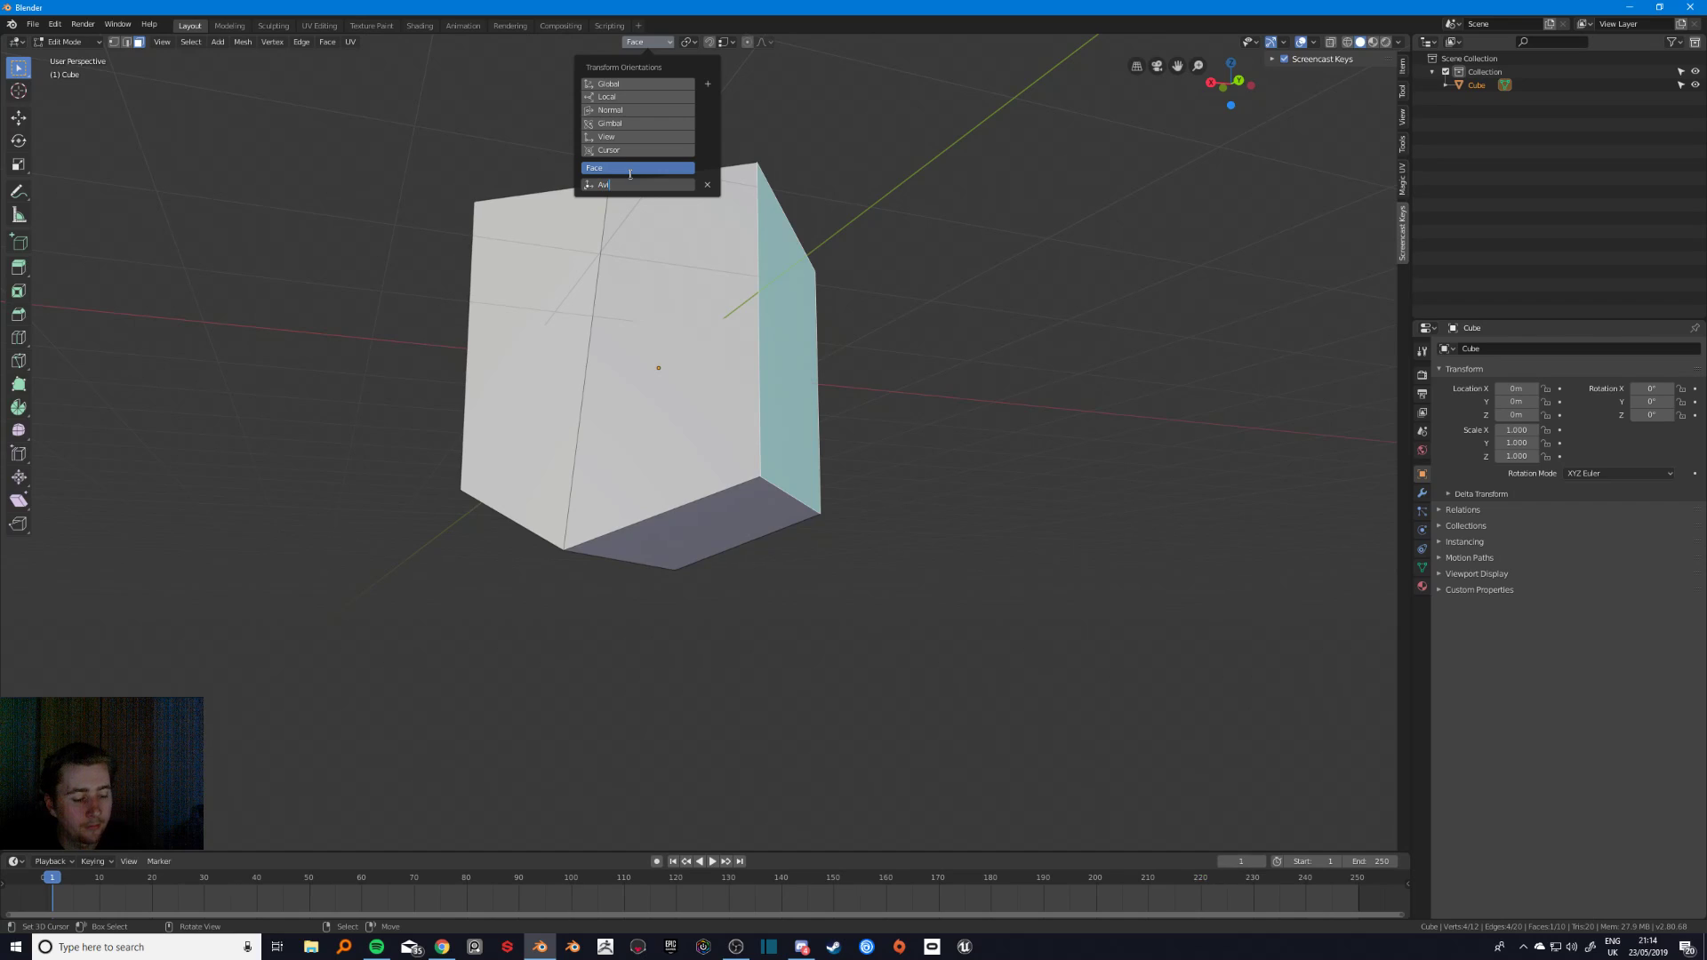
pyautogui.press('BackSpace')
pyautogui.write('x')
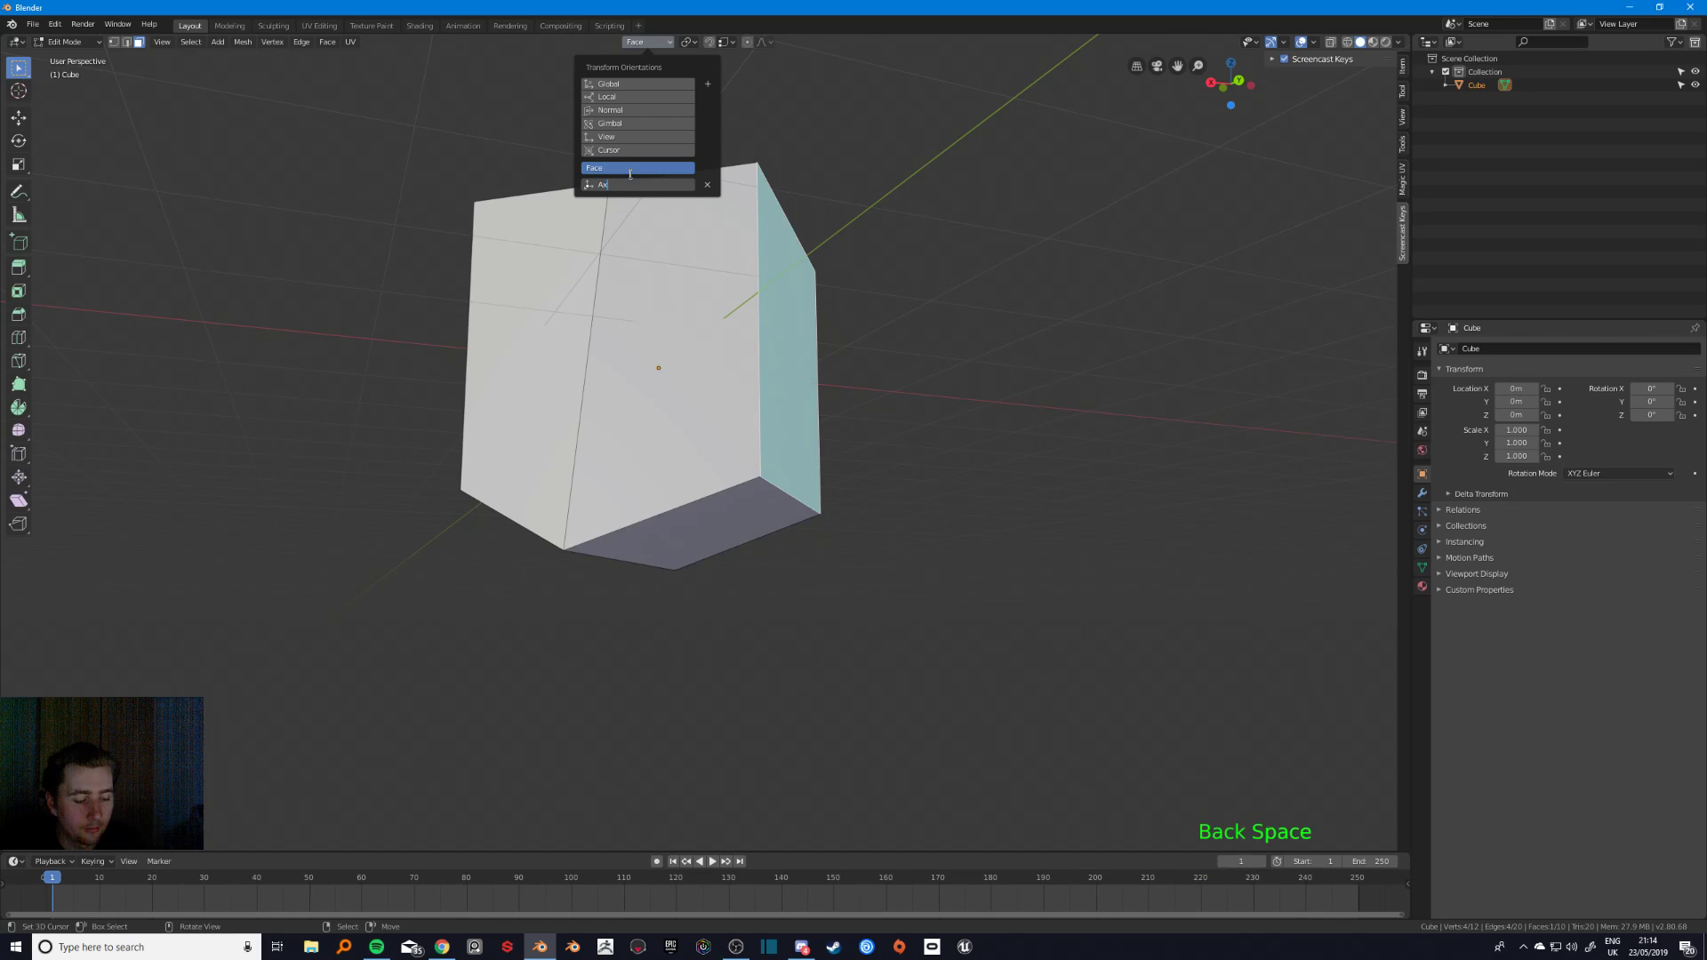
pyautogui.write('isFace')
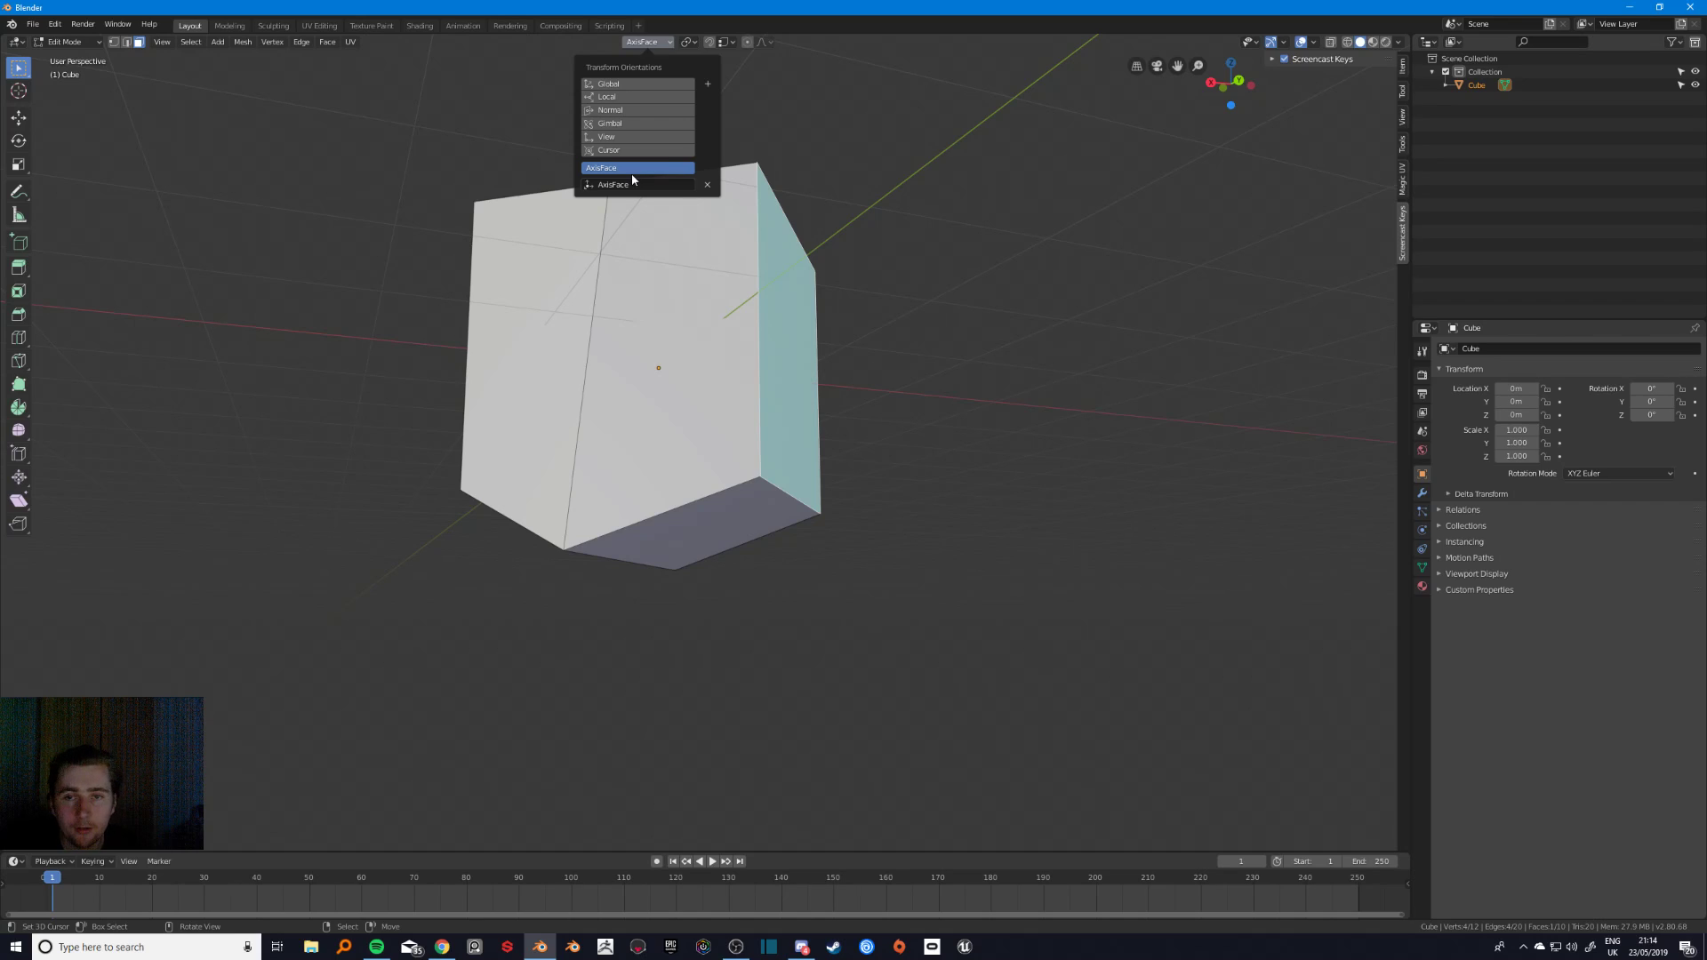
pyautogui.click(658, 50)
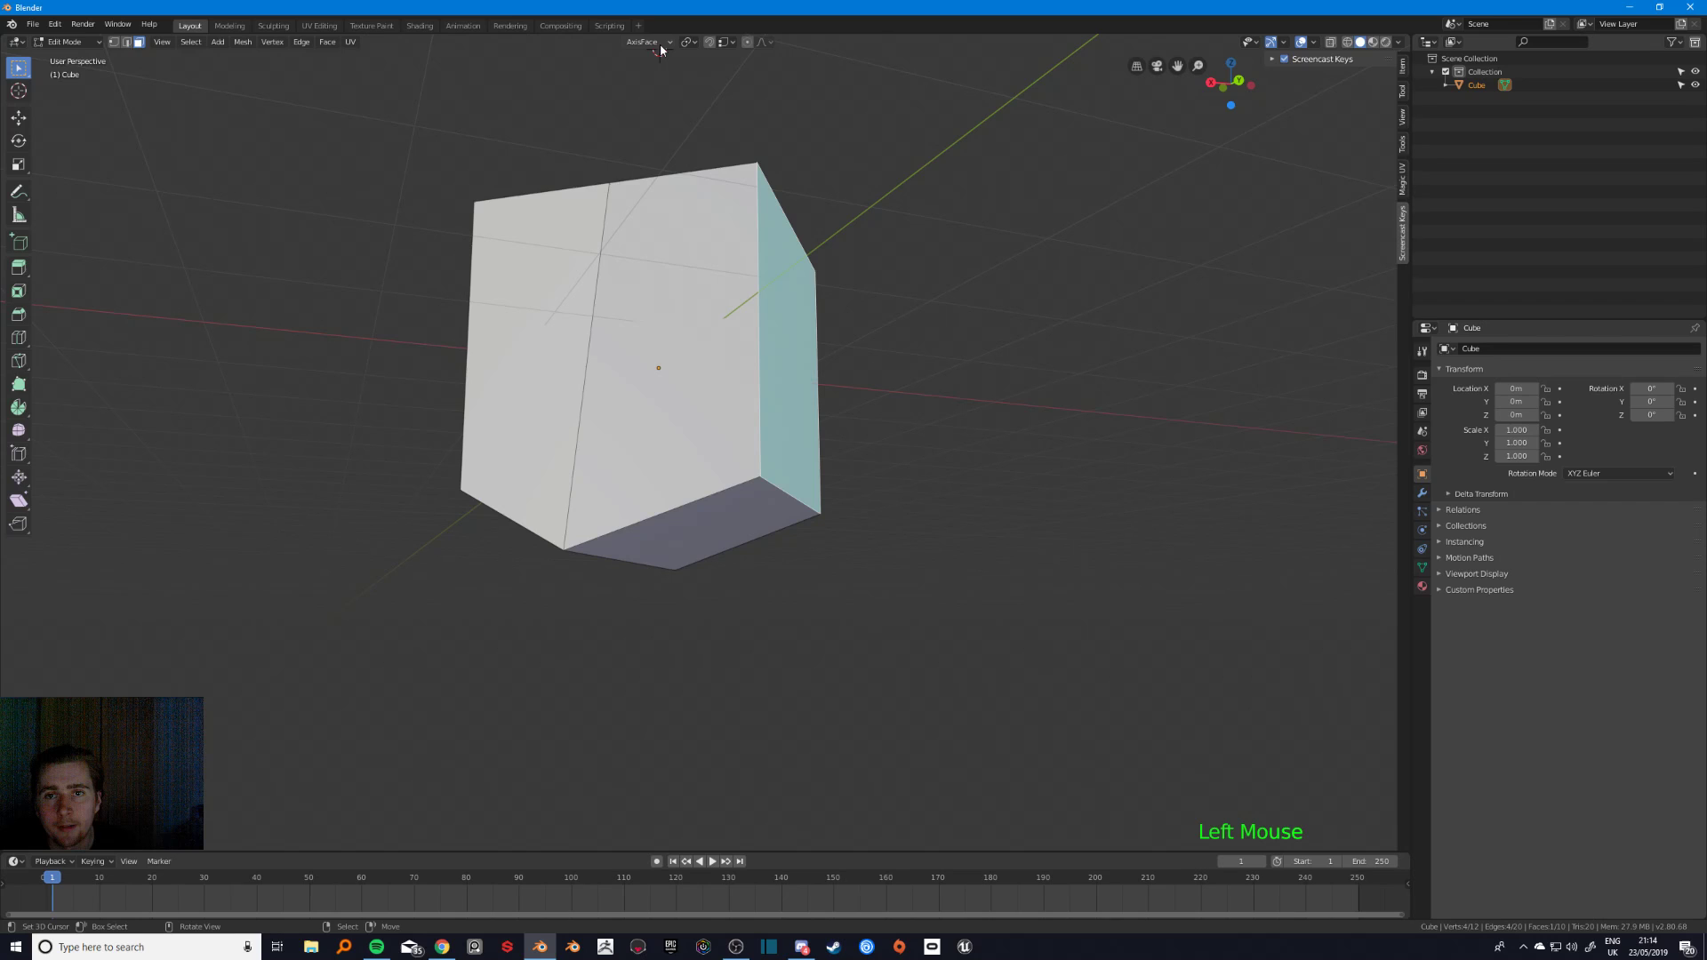
pyautogui.click(659, 44)
pyautogui.click(660, 45)
# - Activate the Move tool and examine how its gizmo aligns with the selected side face from several angles
pyautogui.click(18, 120)
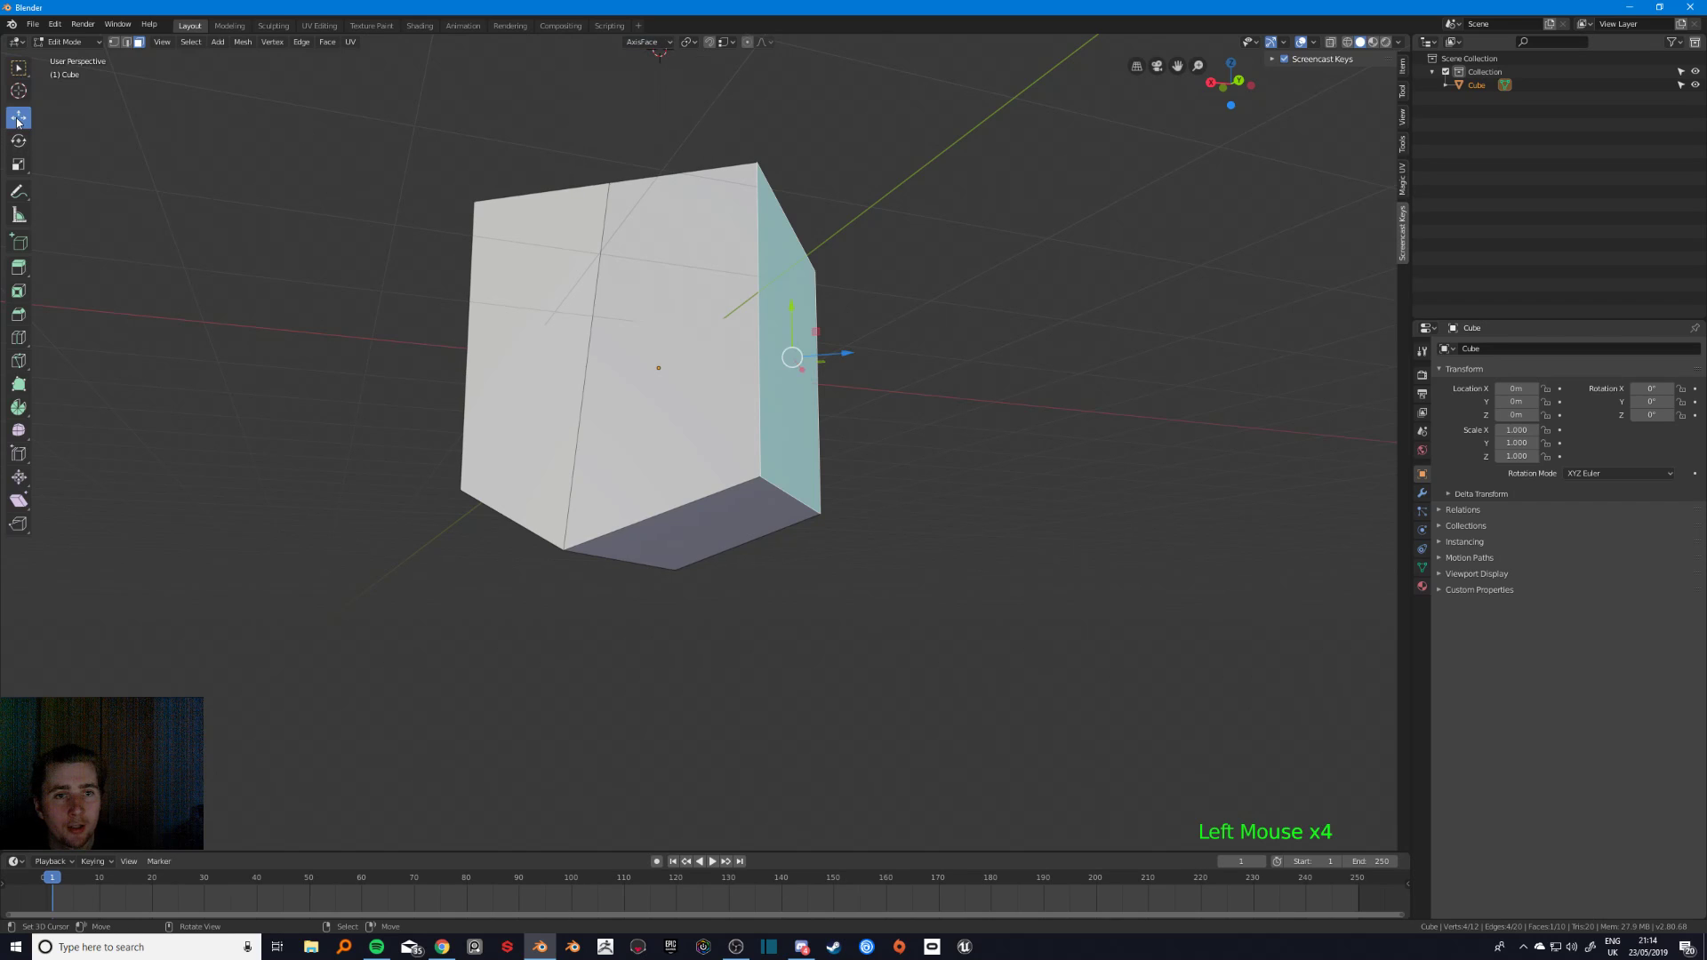
pyautogui.moveTo(710, 335); pyautogui.dragTo(768, 441, button='middle')
pyautogui.moveTo(619, 400); pyautogui.dragTo(767, 452, button='middle')
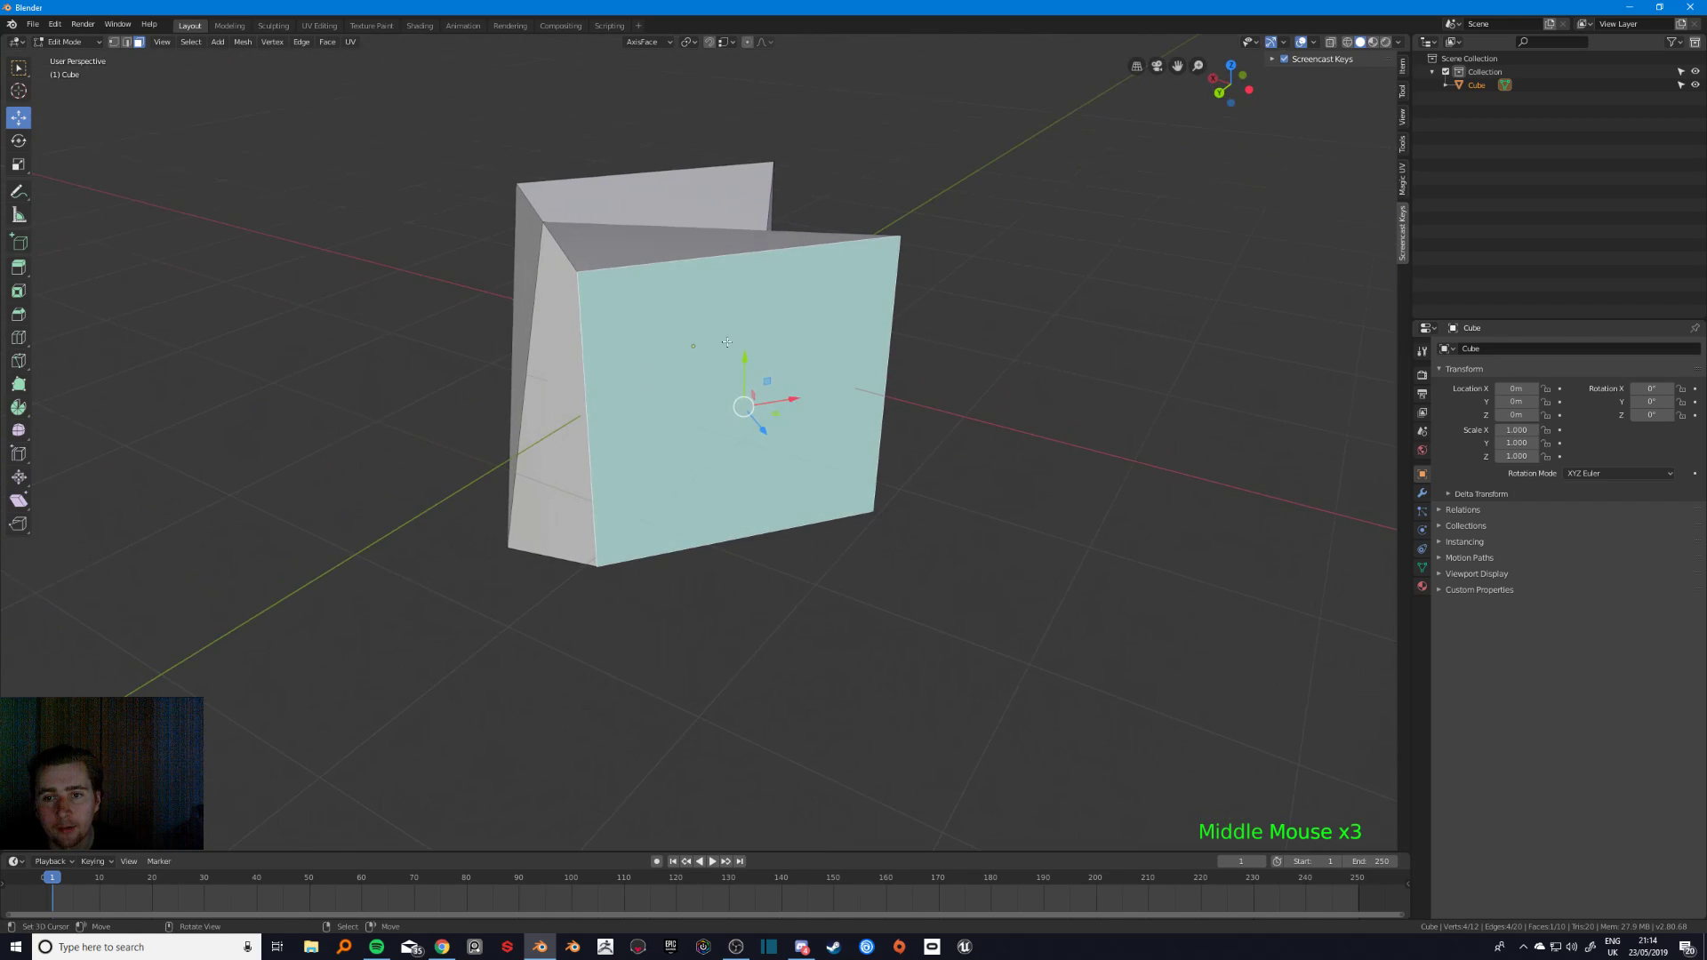
pyautogui.moveTo(726, 342); pyautogui.dragTo(817, 219, button='middle')
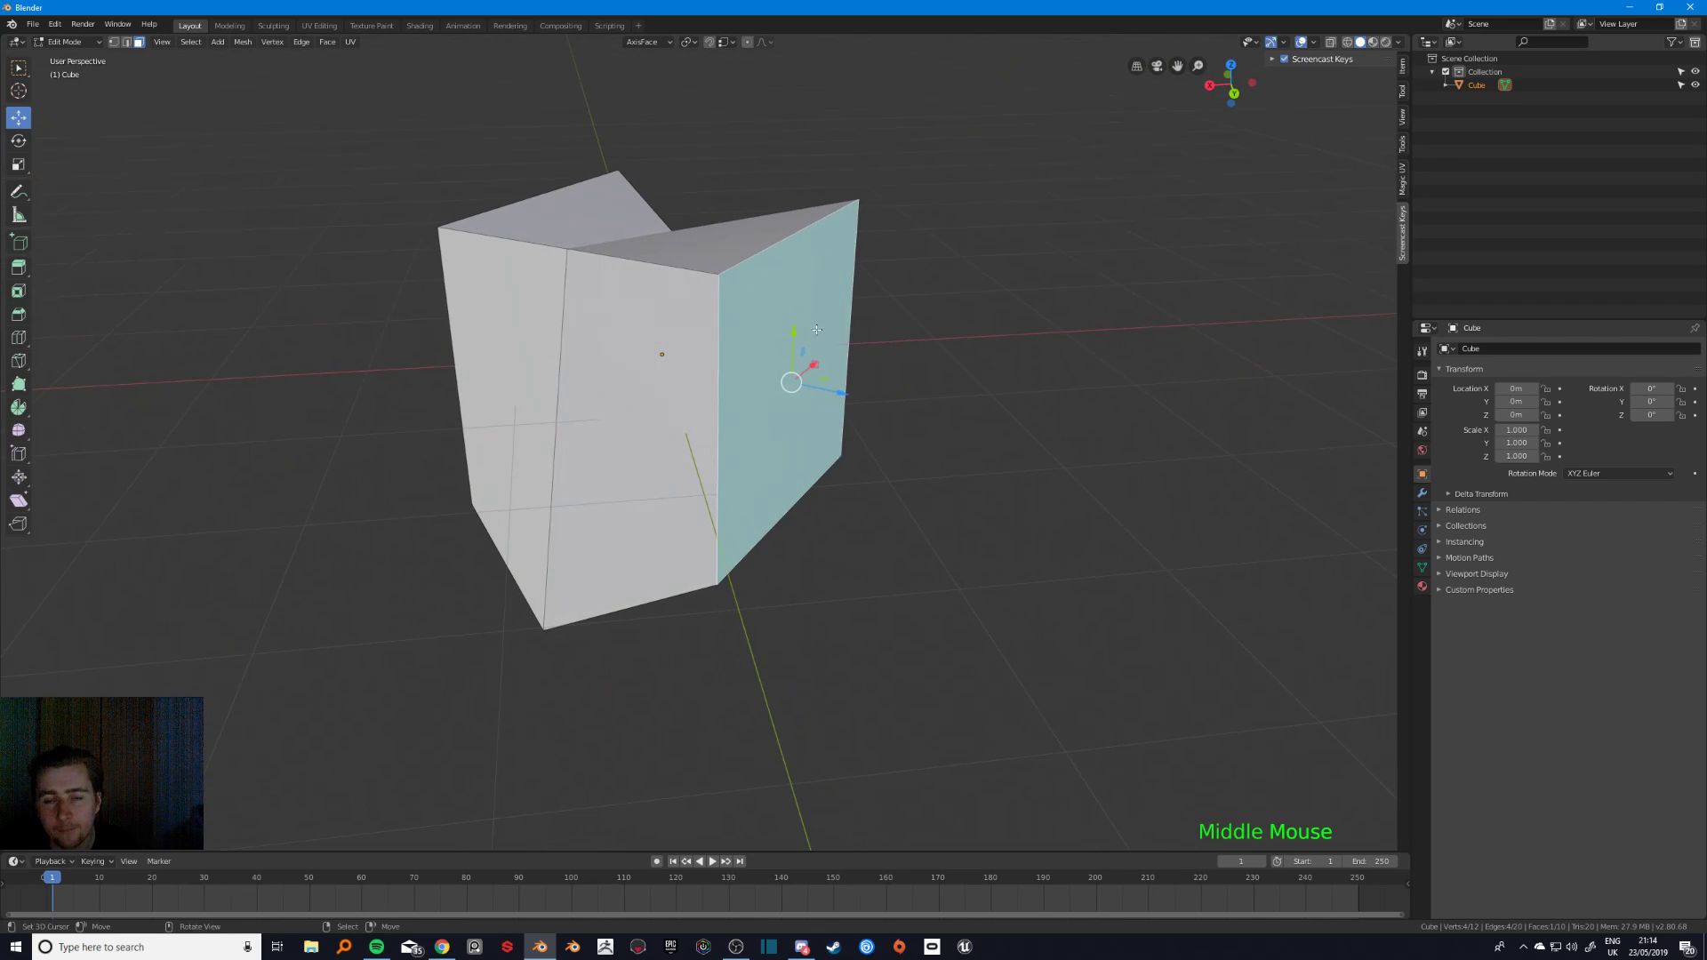
# - Select the bottom corner vertex below the straightened edge and move it along the AxisFace X axis
pyautogui.rightClick(546, 638)
pyautogui.press('1')
pyautogui.rightClick(546, 628)
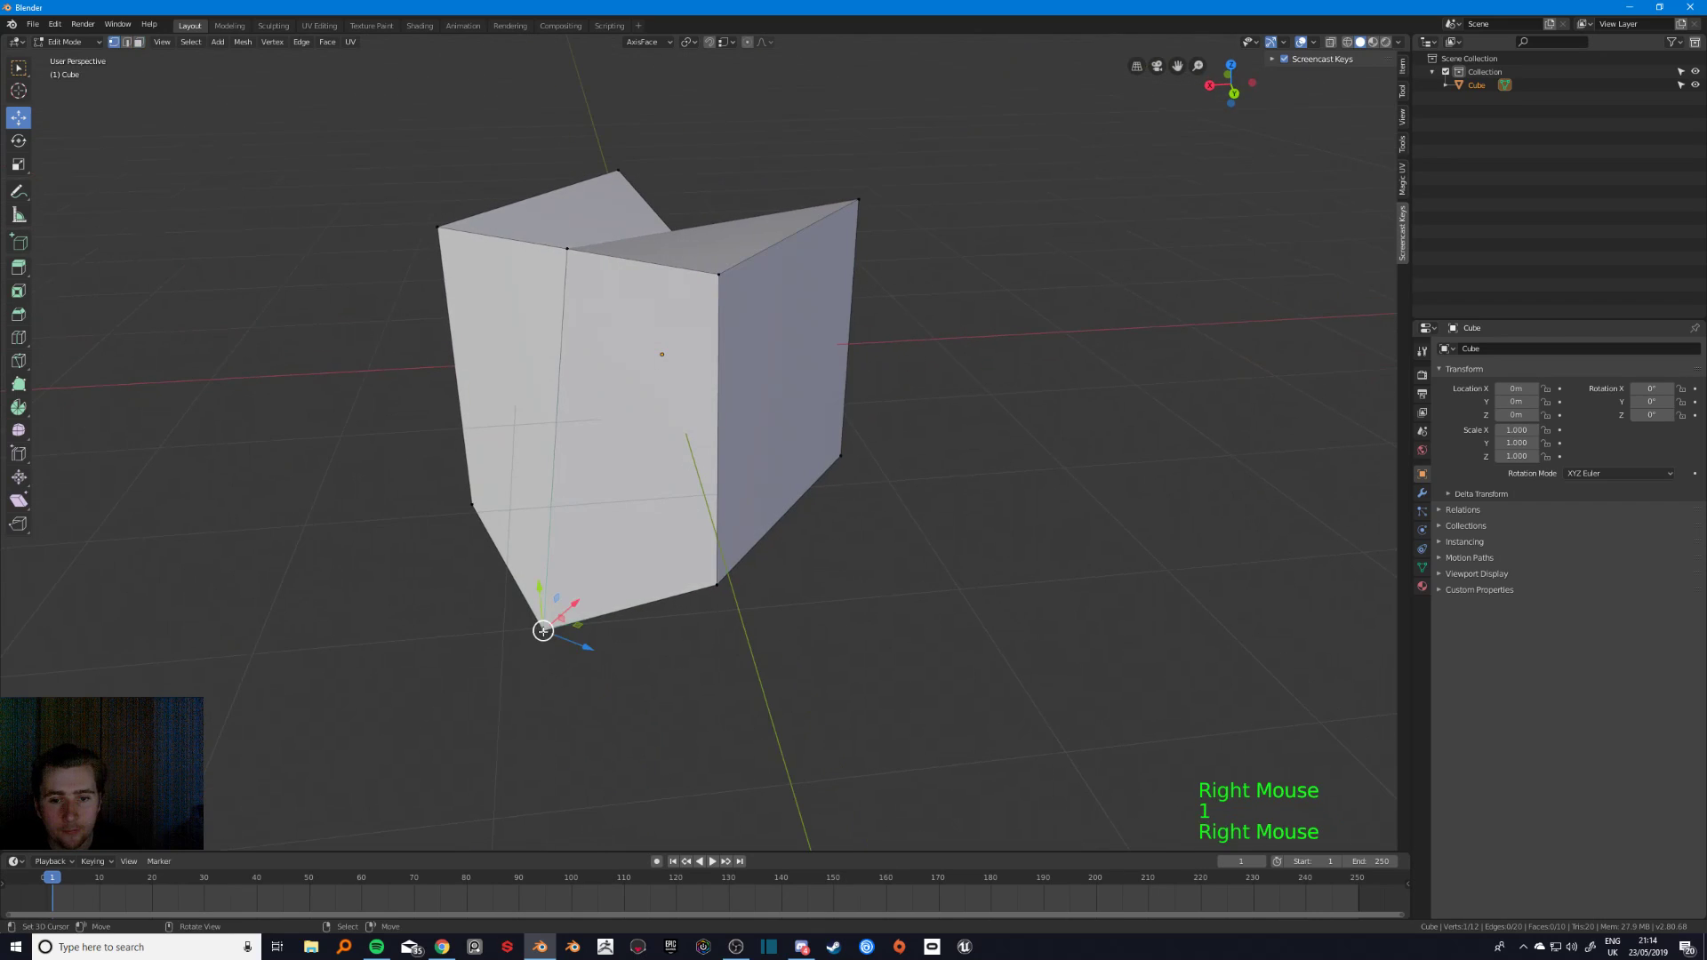
pyautogui.moveTo(548, 630); pyautogui.dragTo(573, 571, button='middle')
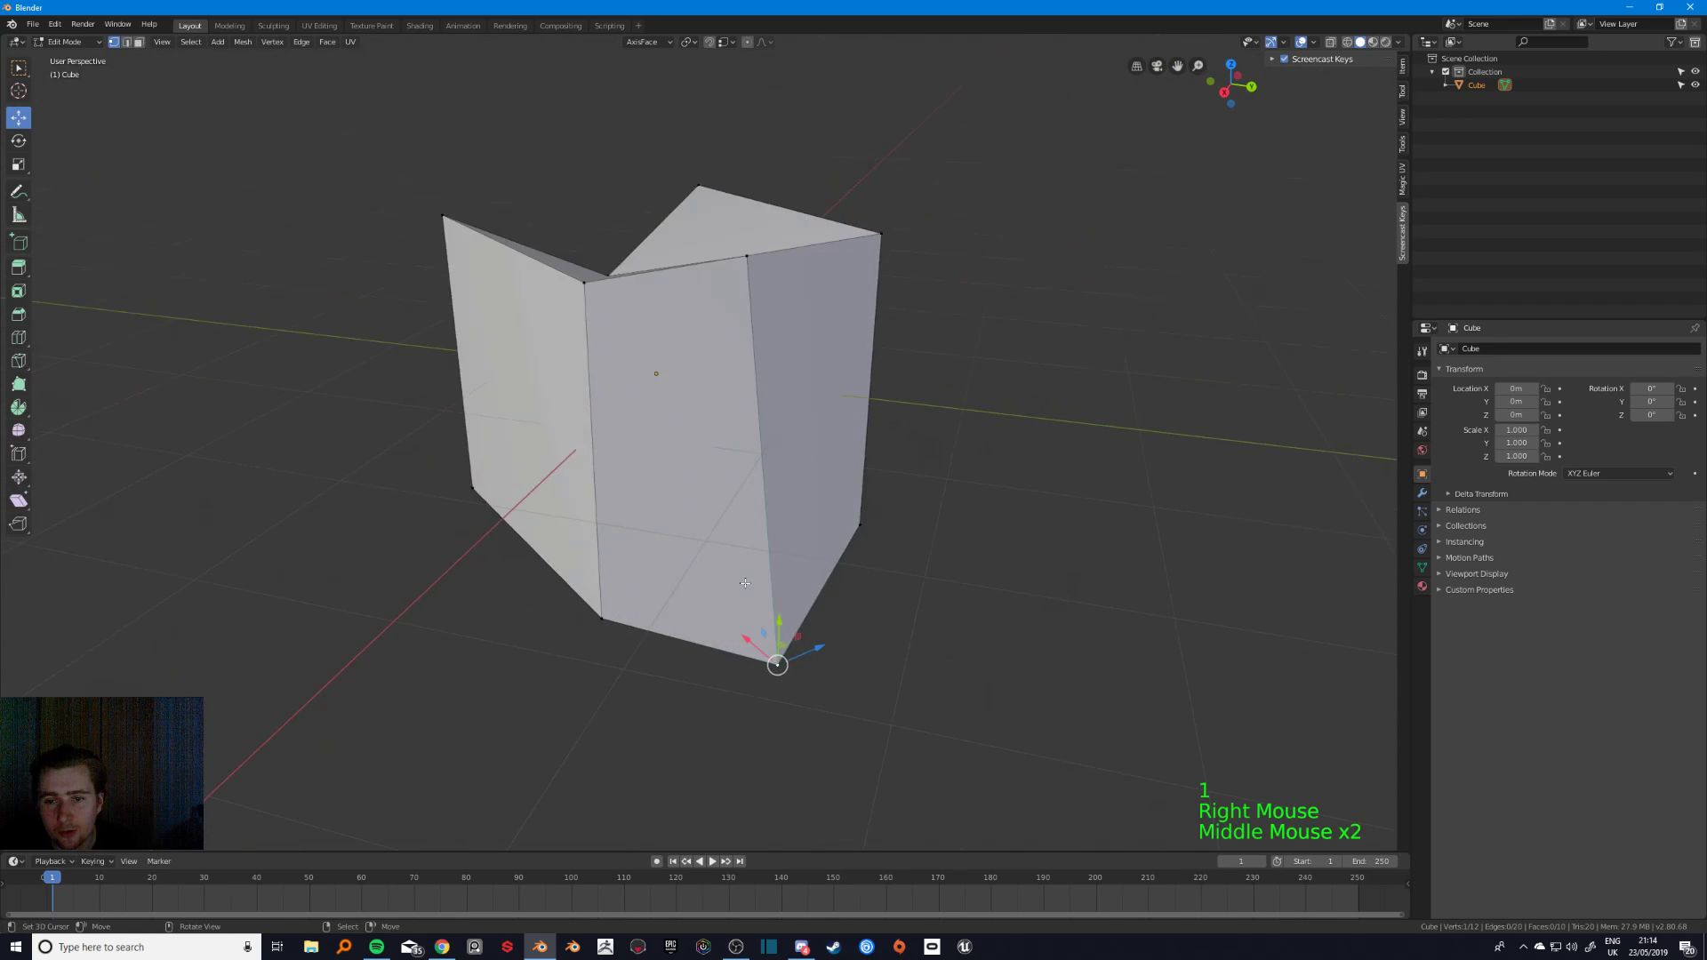
pyautogui.scroll(-3, 573, 571)
pyautogui.press('g')
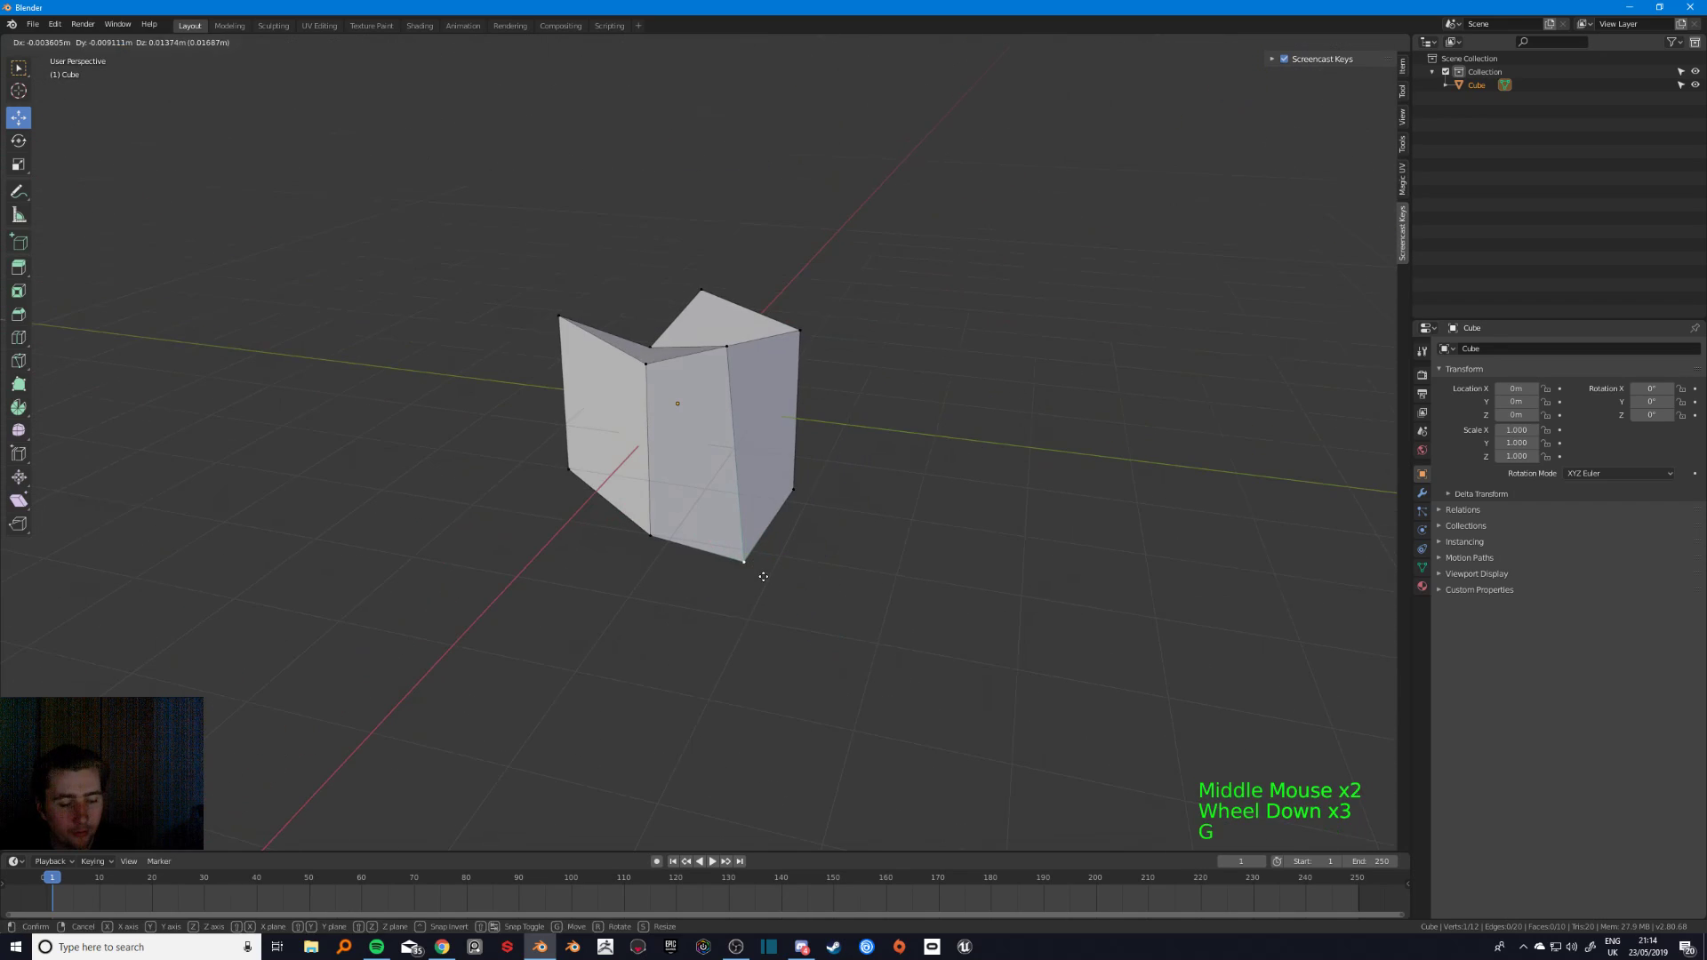
pyautogui.press('y')
pyautogui.press('x')
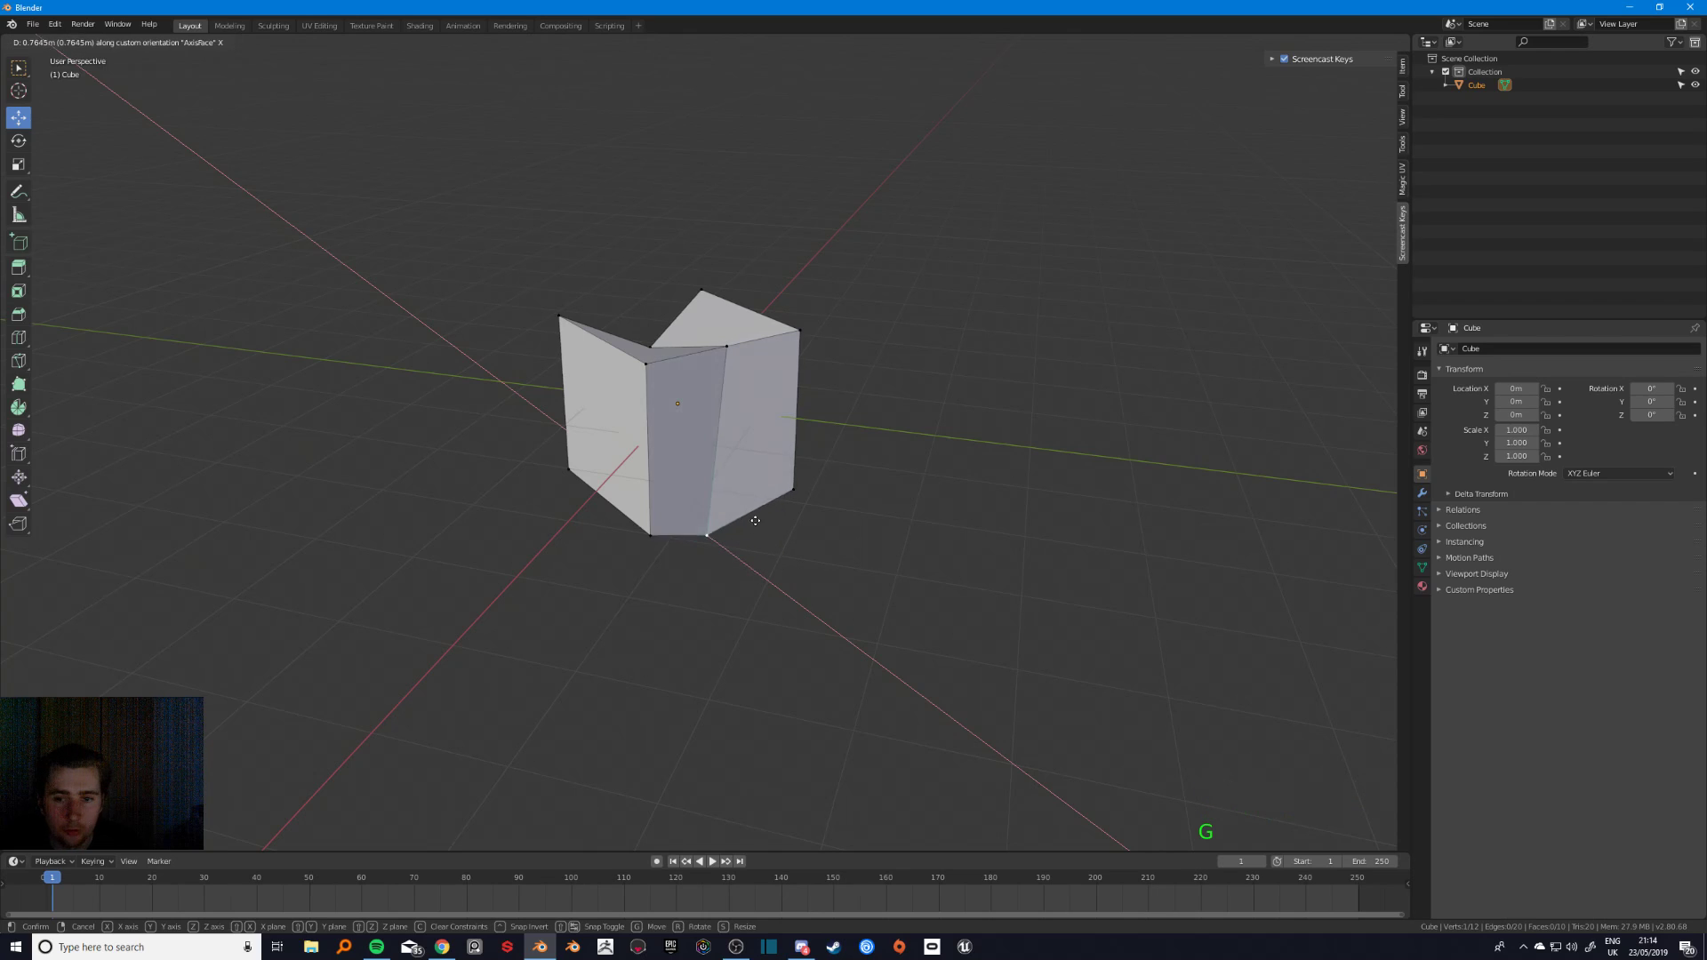
pyautogui.click(781, 562)
pyautogui.moveTo(782, 563); pyautogui.dragTo(699, 503, button='middle')
# - Move the bottom corner vertex twice in the AxisFace XY plane, locking the Z axis, from two viewing angles
pyautogui.press('g')
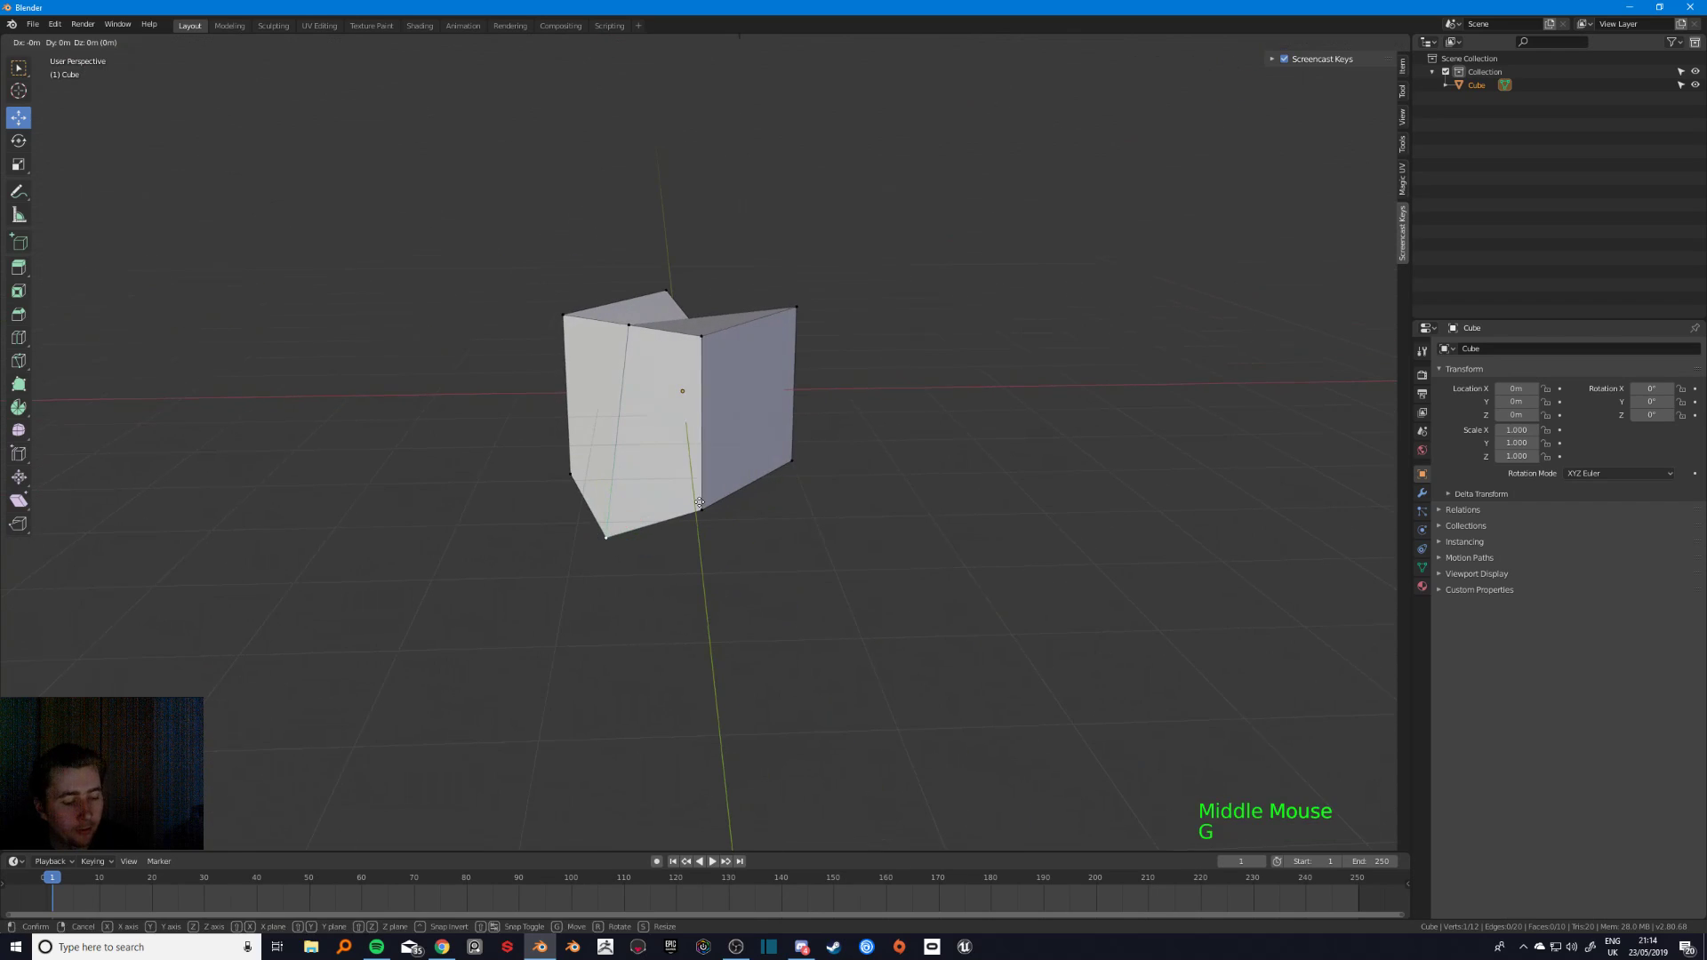
pyautogui.hotkey('shift', 'y')
pyautogui.press('z')
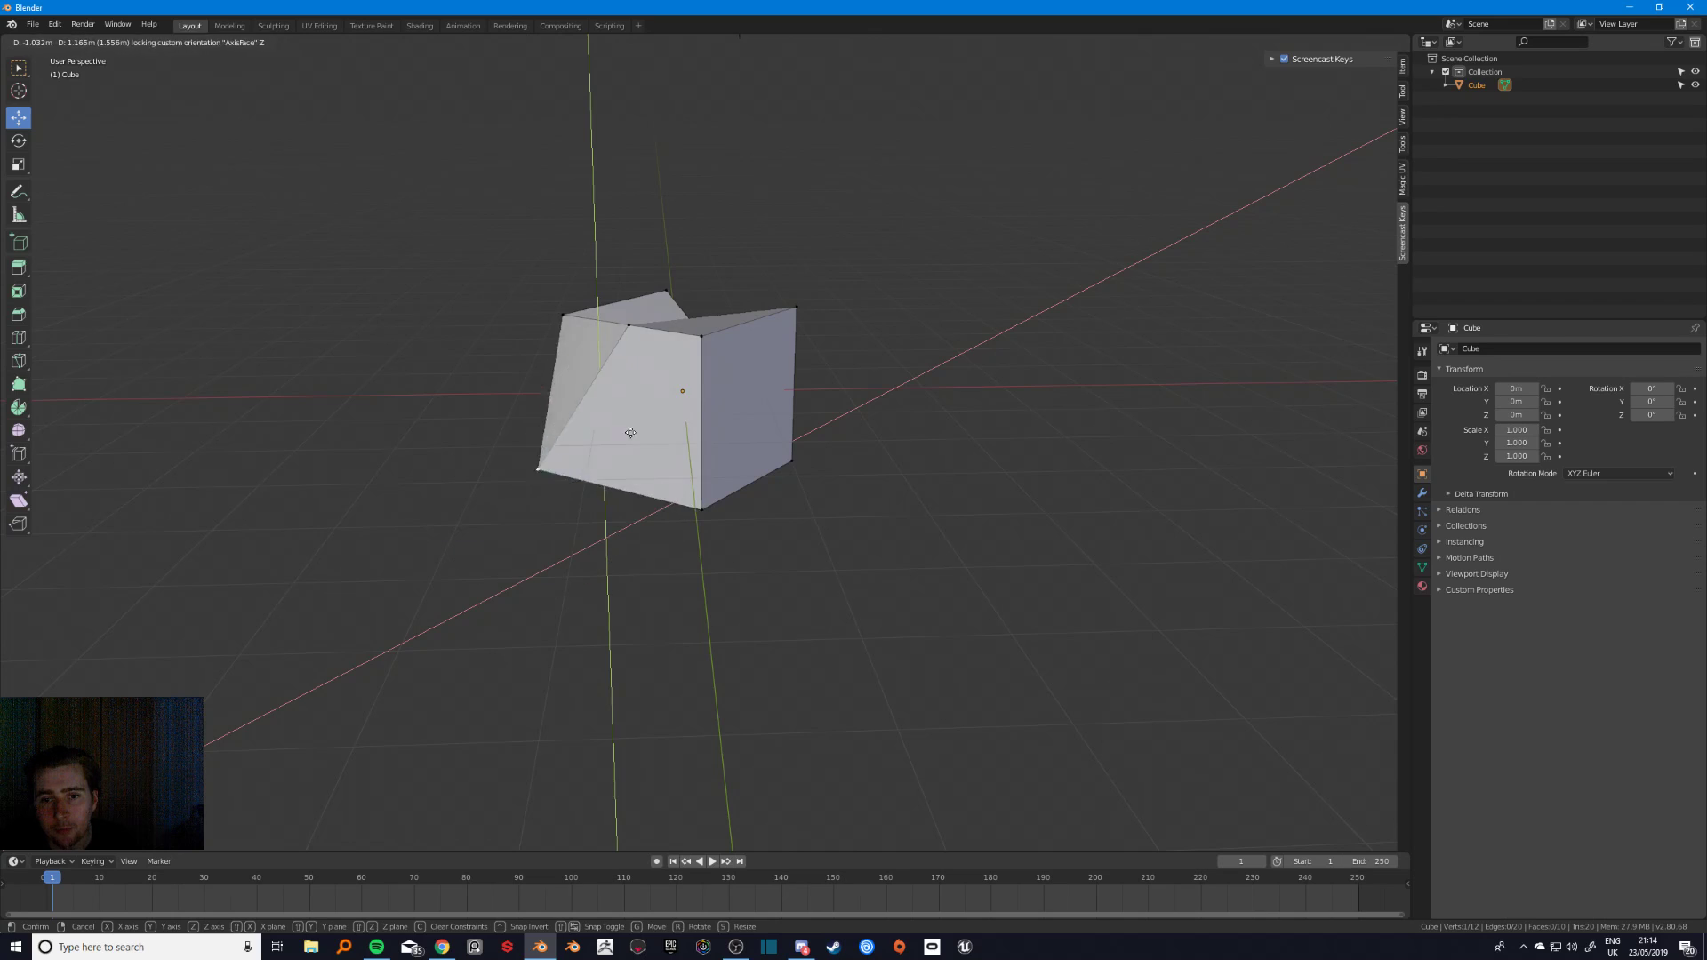
pyautogui.press('ctrl')
pyautogui.click(698, 499)
pyautogui.moveTo(698, 499); pyautogui.dragTo(808, 515, button='middle')
pyautogui.press('g')
pyautogui.hotkey('shift', 'z')
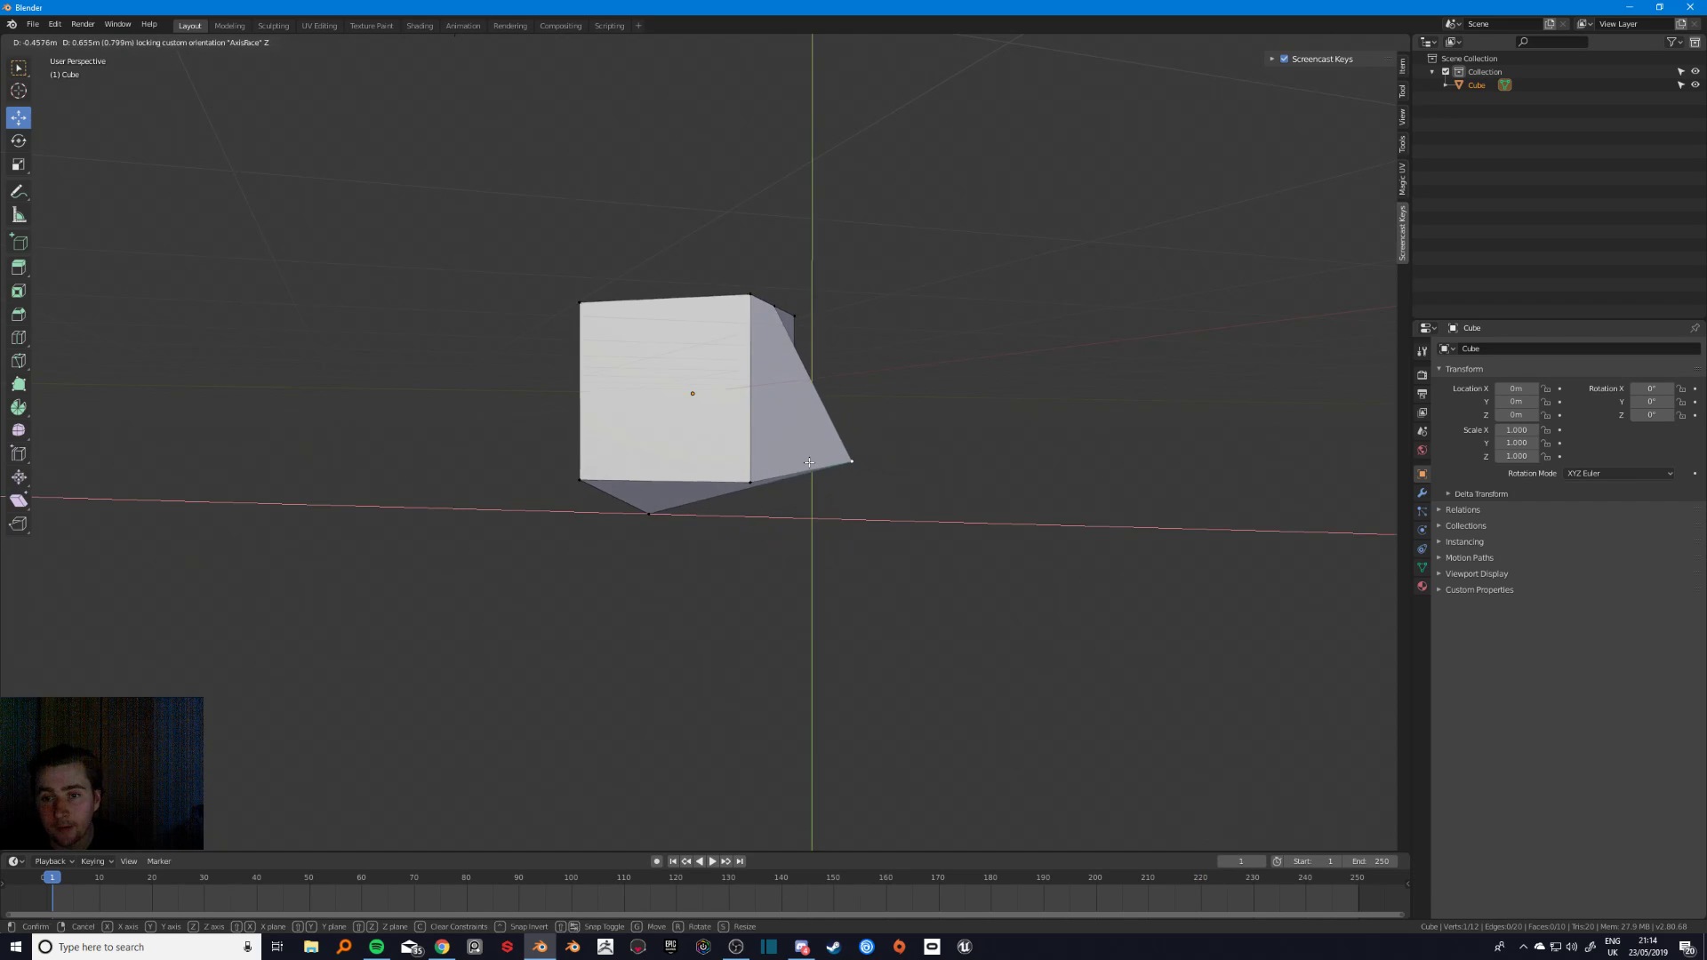
pyautogui.click(809, 480)
# - Move the bottom corner vertex with the AxisFace Z axis locked, after trying the X and Y locks, and snap it to the neighbouring vertex
pyautogui.moveTo(809, 480); pyautogui.dragTo(848, 547, button='middle')
pyautogui.scroll(-2, 848, 547)
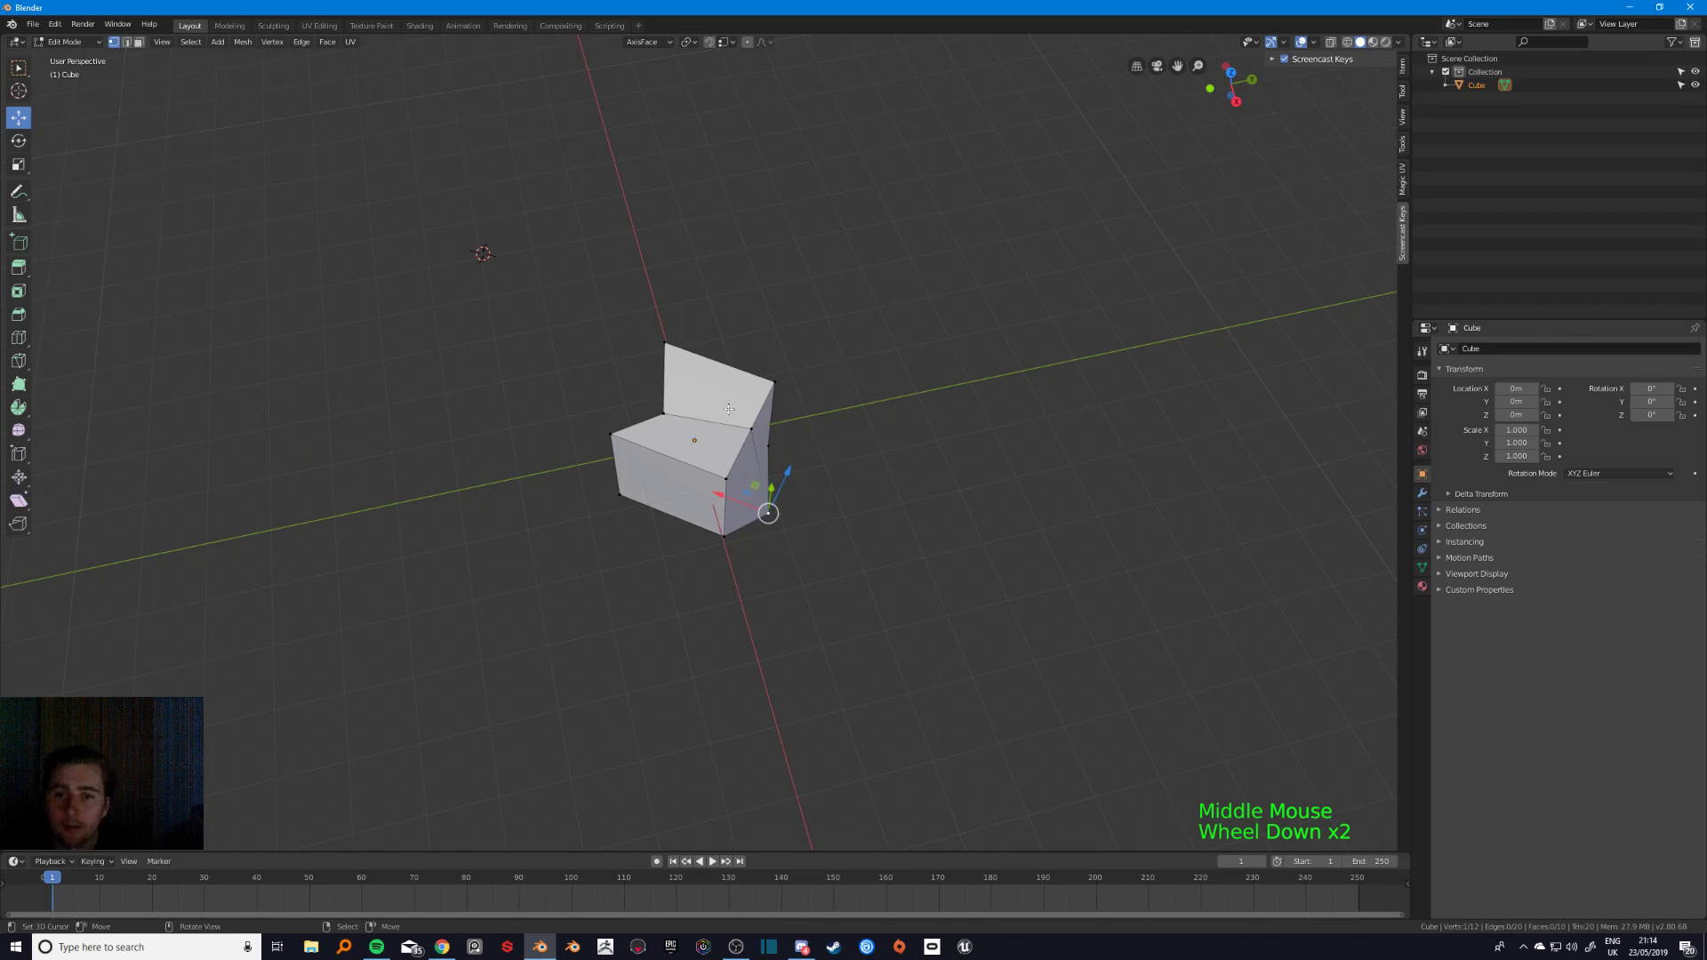
pyautogui.moveTo(718, 414); pyautogui.dragTo(767, 413, button='middle')
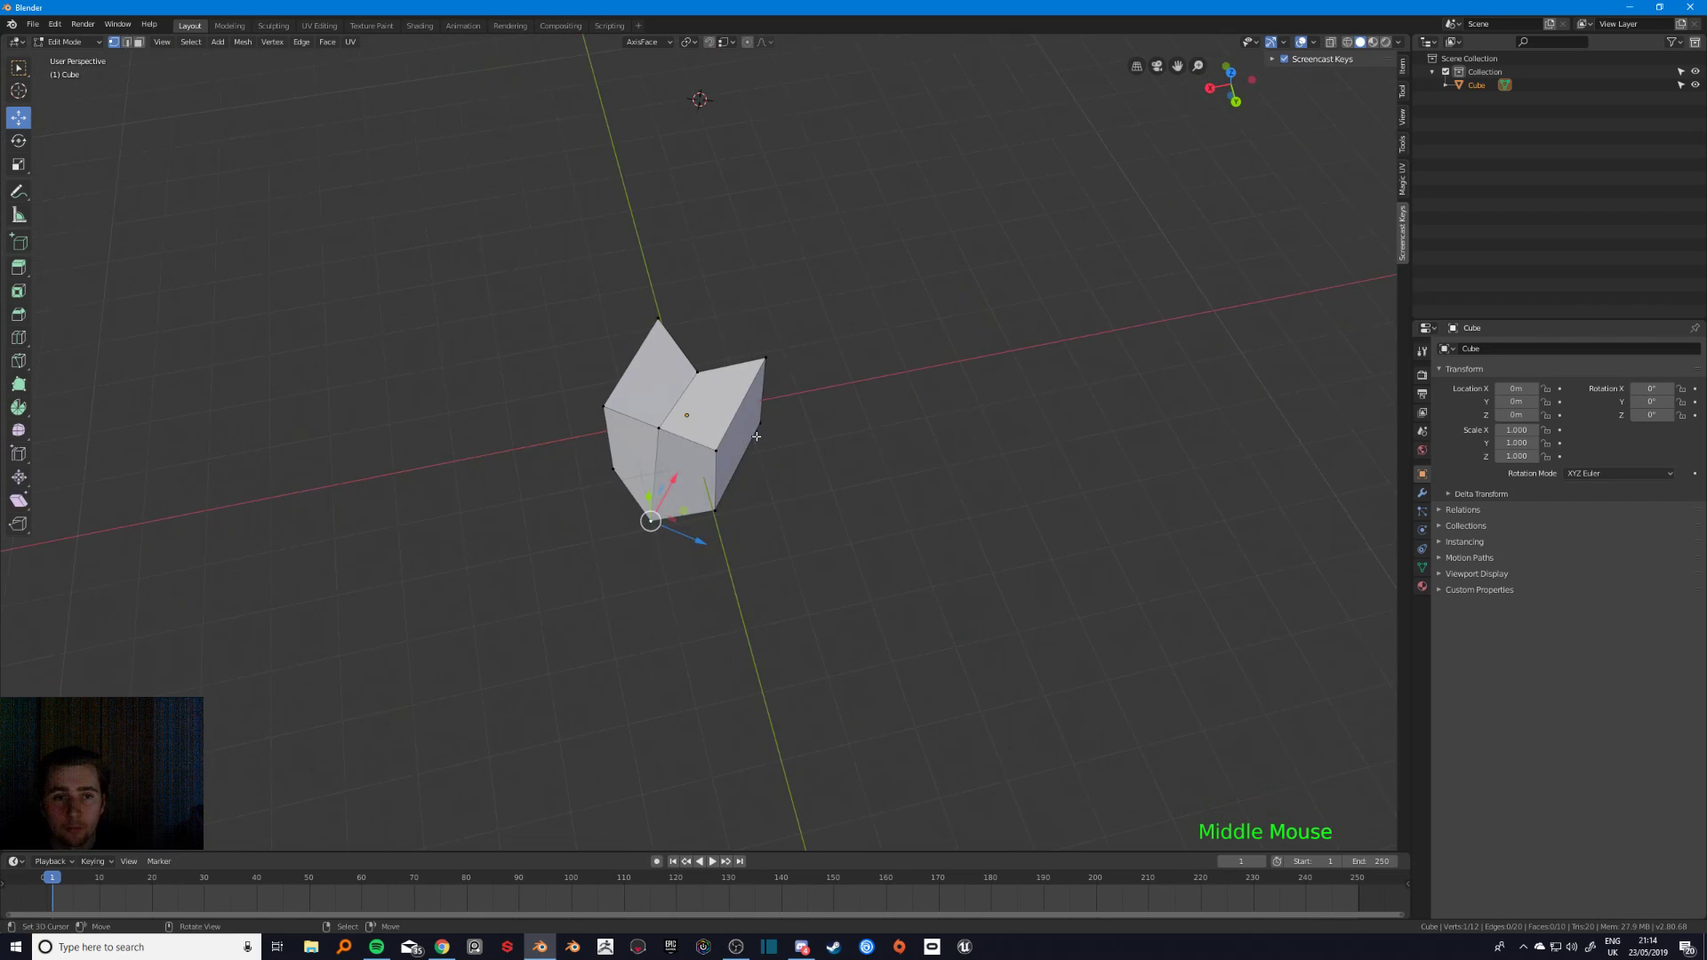
pyautogui.moveTo(646, 477); pyautogui.dragTo(760, 514, button='middle')
pyautogui.press('g')
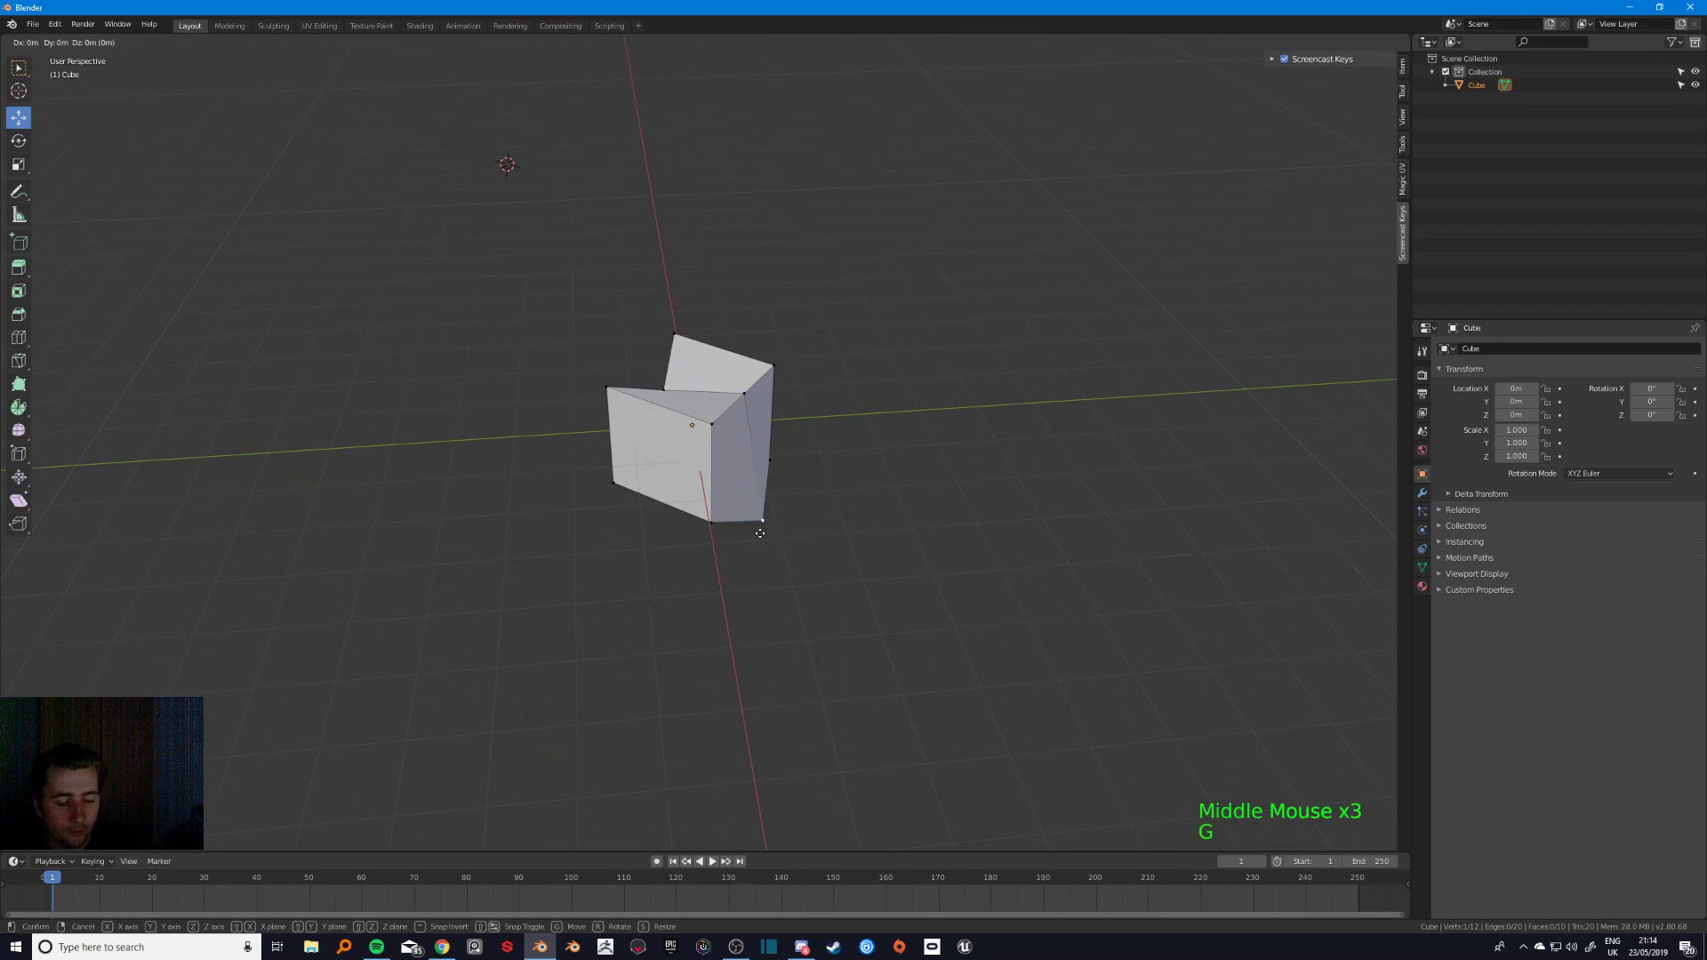
pyautogui.hotkey('shift', 'x')
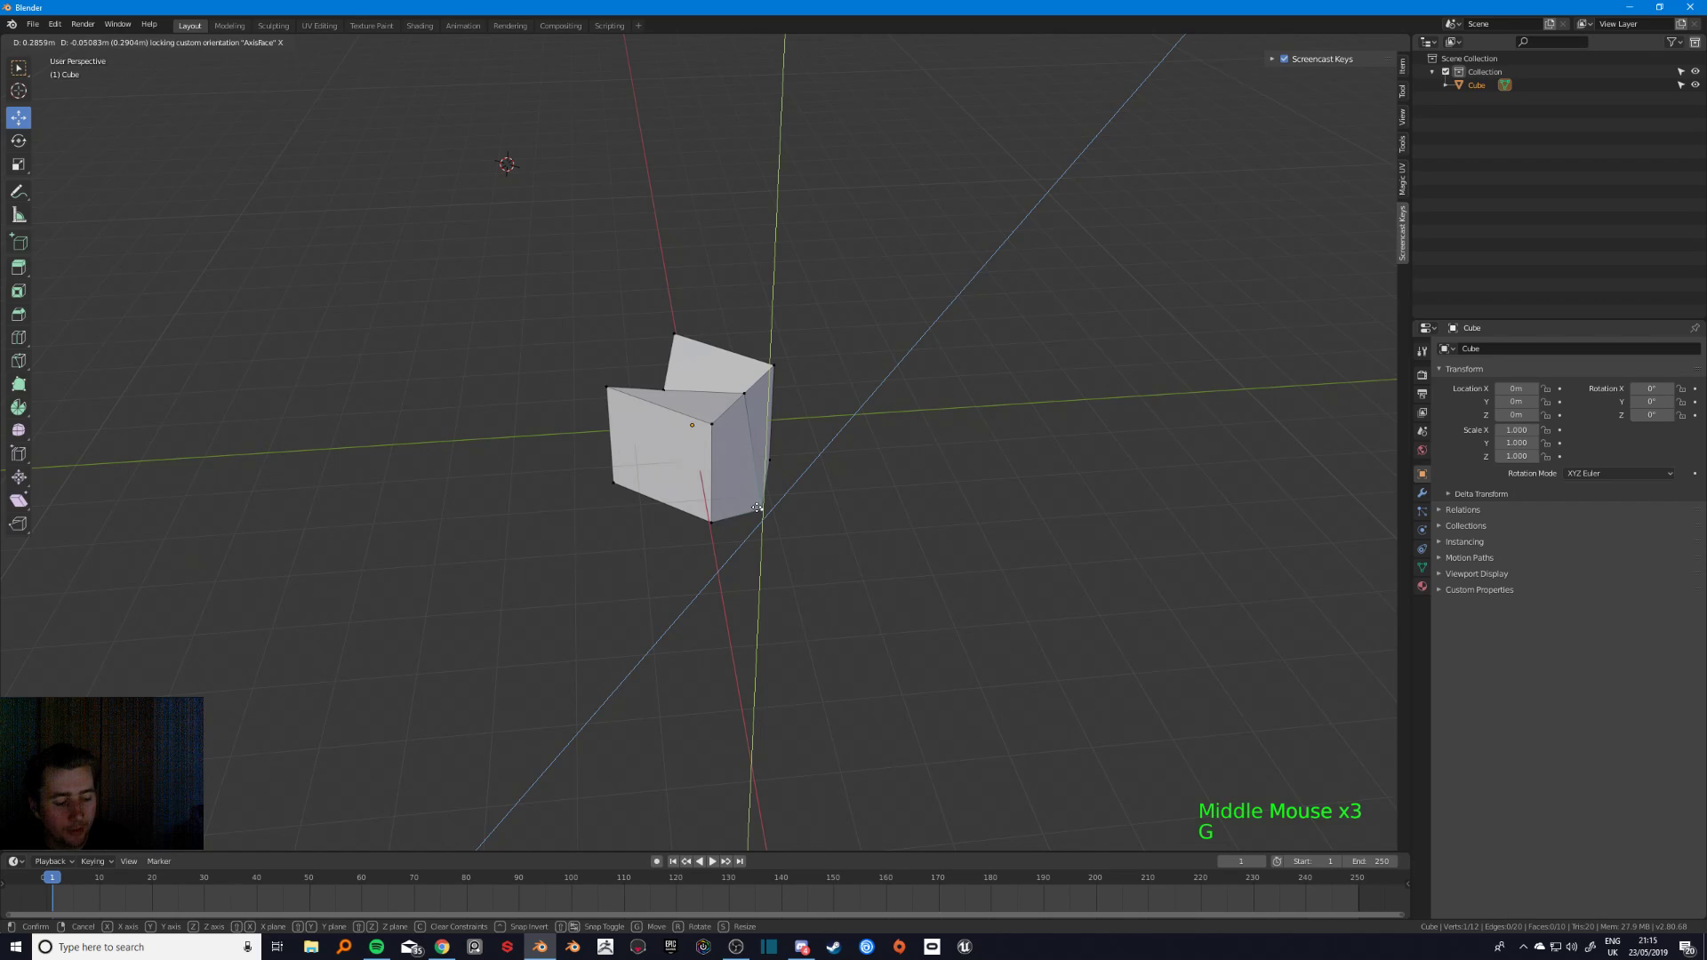
pyautogui.hotkey('shift', 'y')
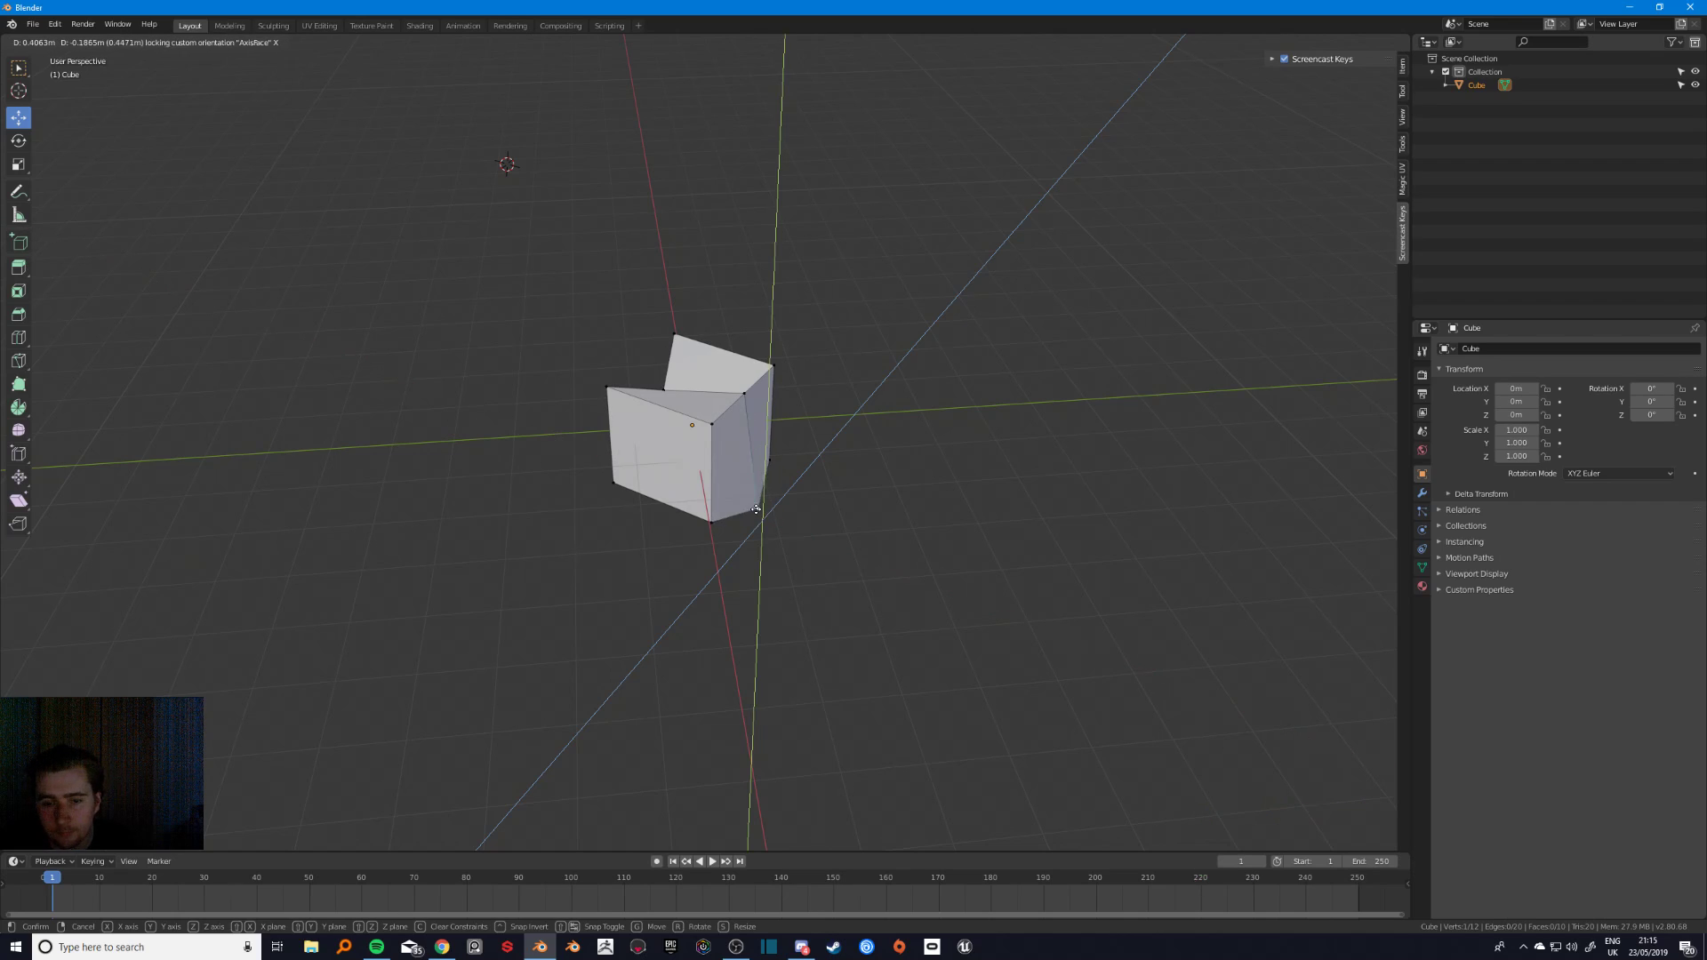
pyautogui.hotkey('shift', 'z')
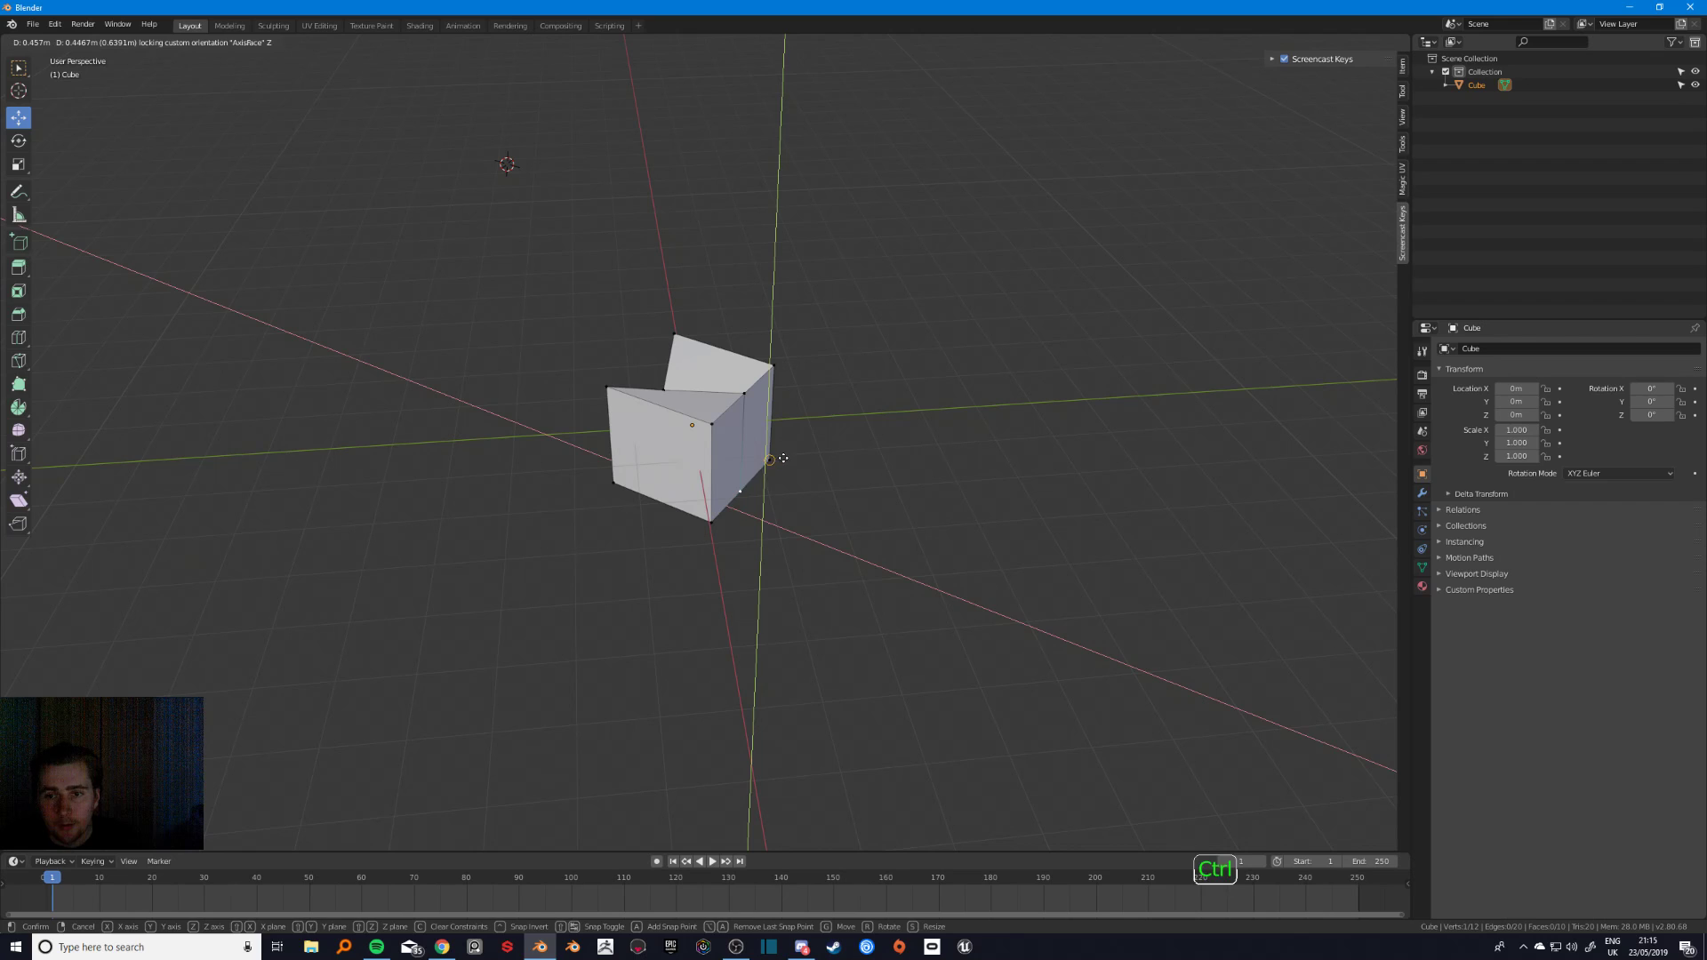
pyautogui.keyDown('ctrl'); pyautogui.click(782, 463); pyautogui.keyUp('ctrl')
# - Select the other displaced bottom vertex and move it with vertex snapping to line it up with the cube's side
pyautogui.moveTo(808, 499); pyautogui.dragTo(591, 348, button='middle')
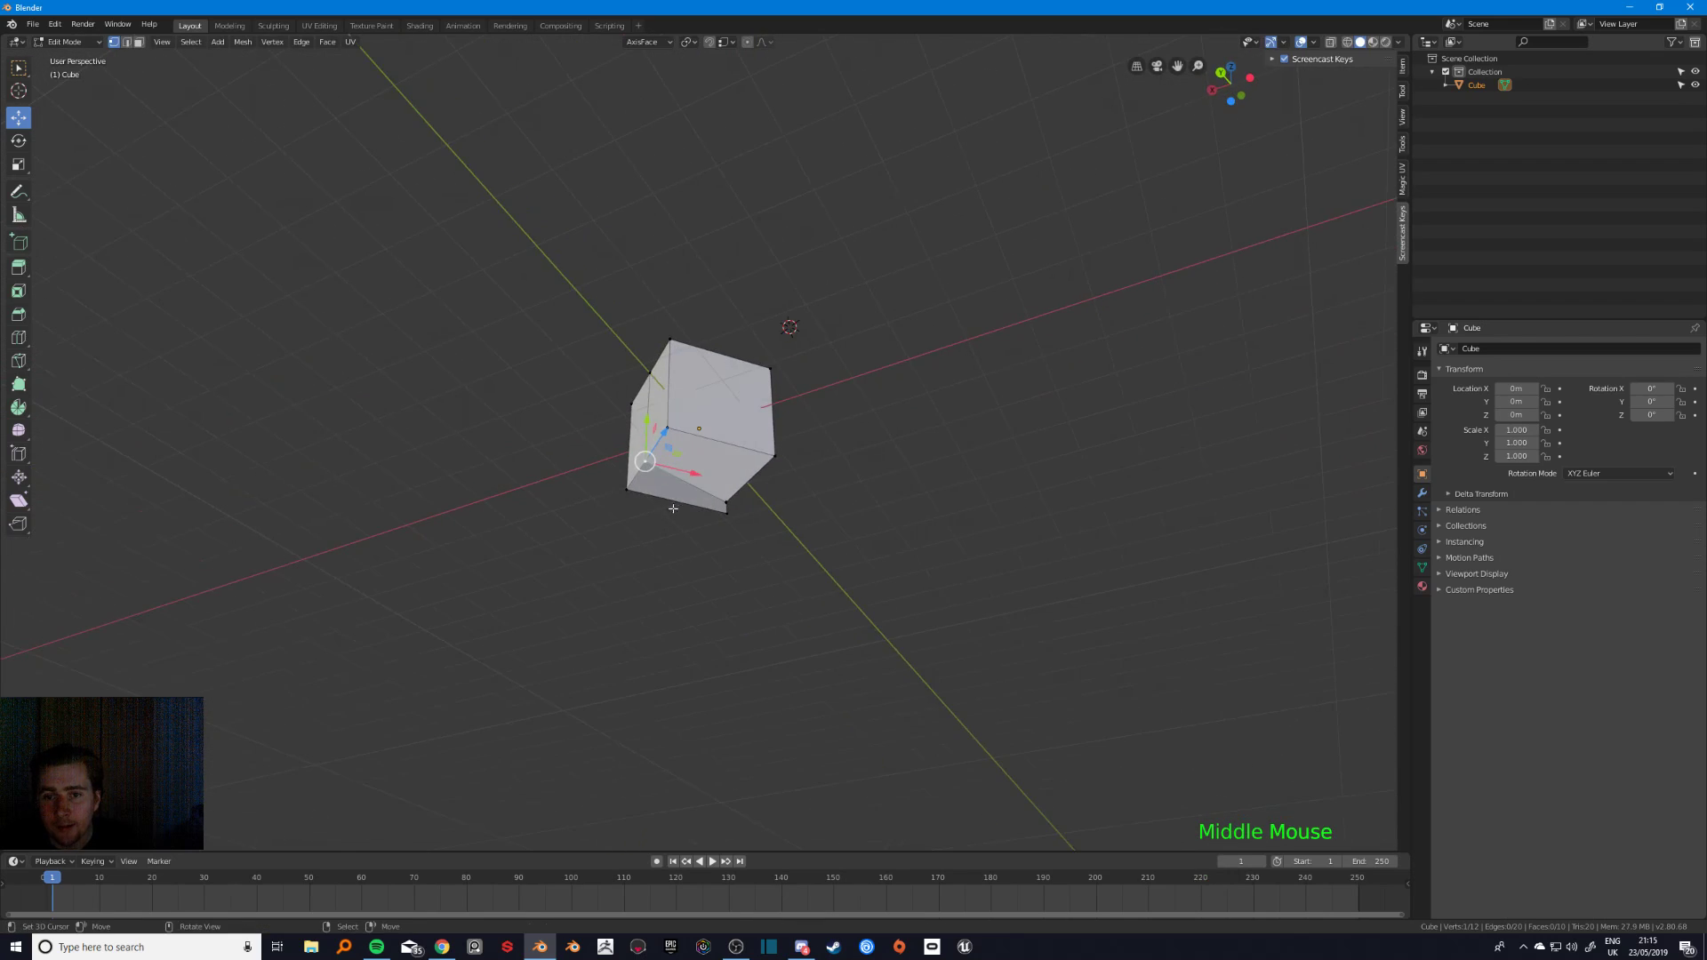
pyautogui.rightClick(743, 500)
pyautogui.moveTo(754, 498); pyautogui.dragTo(719, 515, button='middle')
pyautogui.press('g')
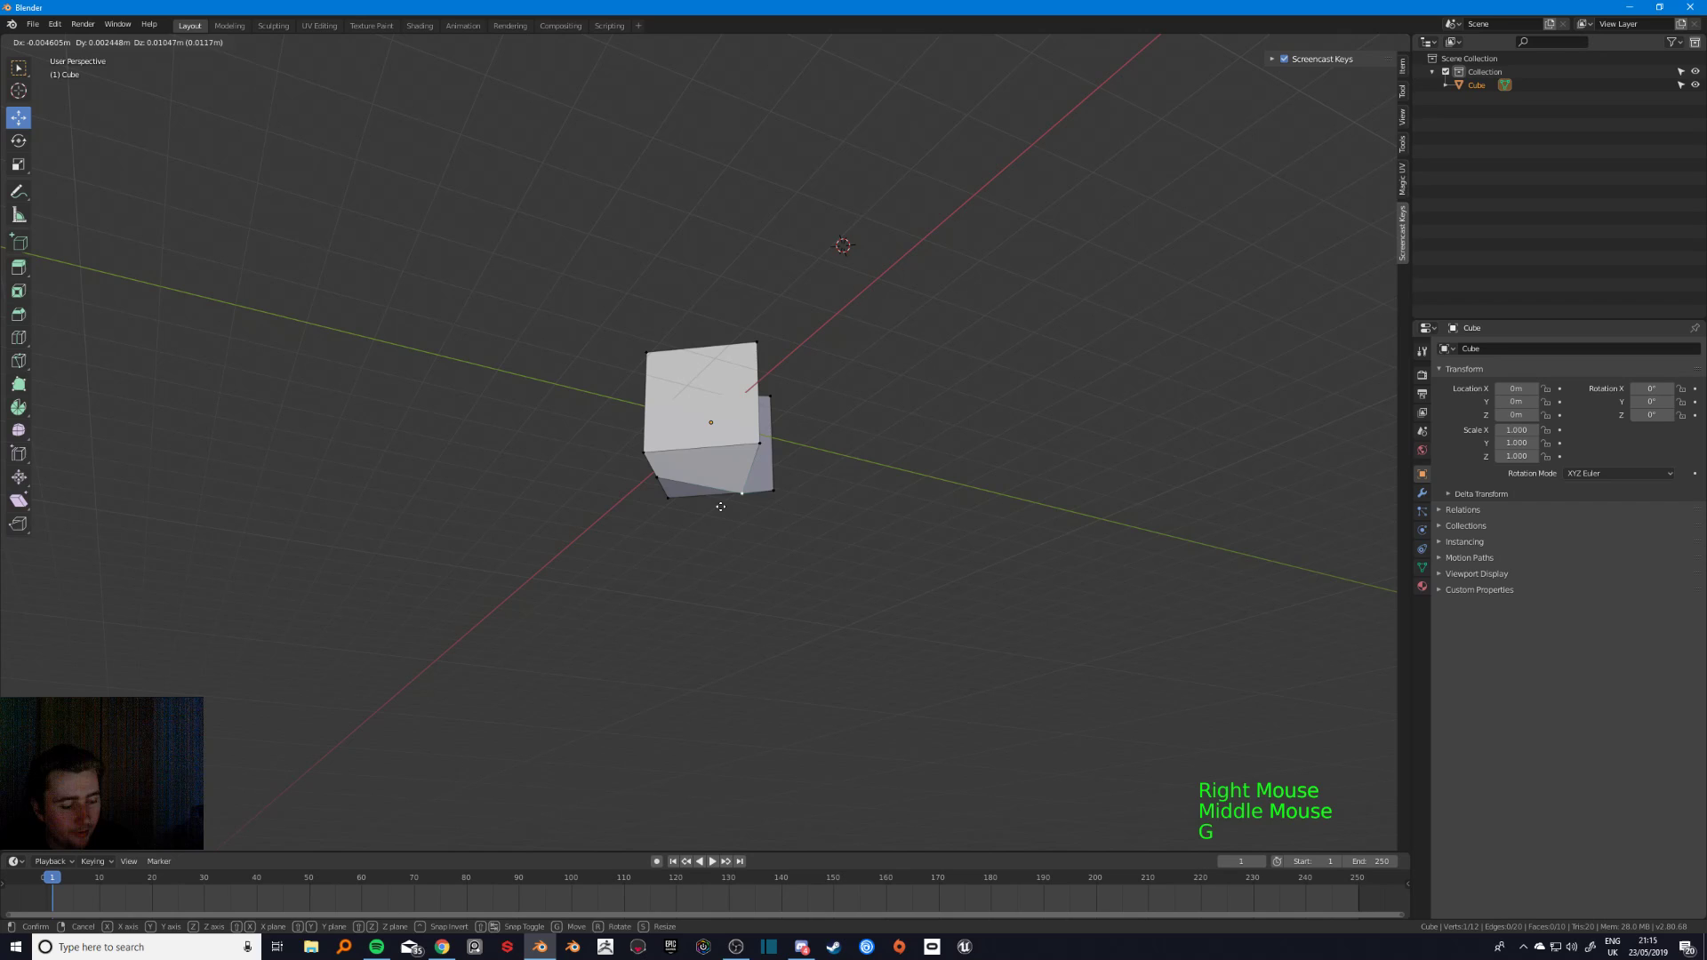
pyautogui.keyDown('ctrl'); pyautogui.click(790, 417); pyautogui.keyUp('ctrl')
# - Select the displaced vertex on the upper edge and snap it into line with the vertex directly below
pyautogui.moveTo(791, 417); pyautogui.dragTo(775, 391, button='middle')
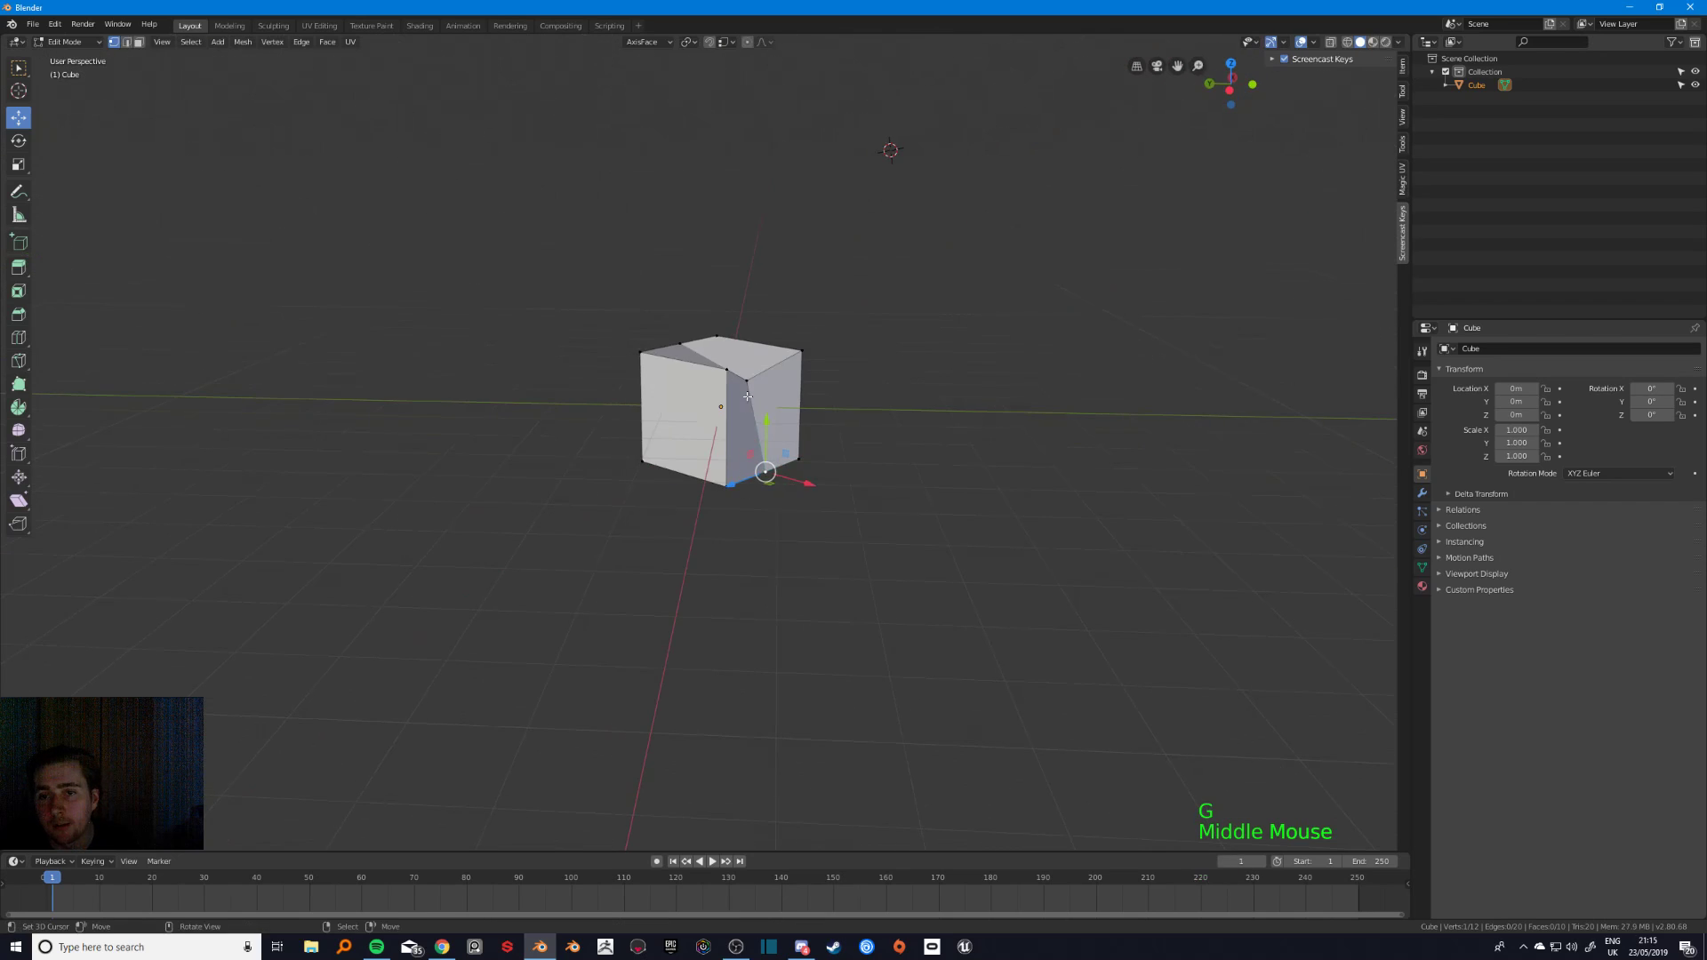
pyautogui.rightClick(773, 374)
pyautogui.press('g')
pyautogui.keyDown('ctrl'); pyautogui.click(768, 464); pyautogui.keyUp('ctrl')
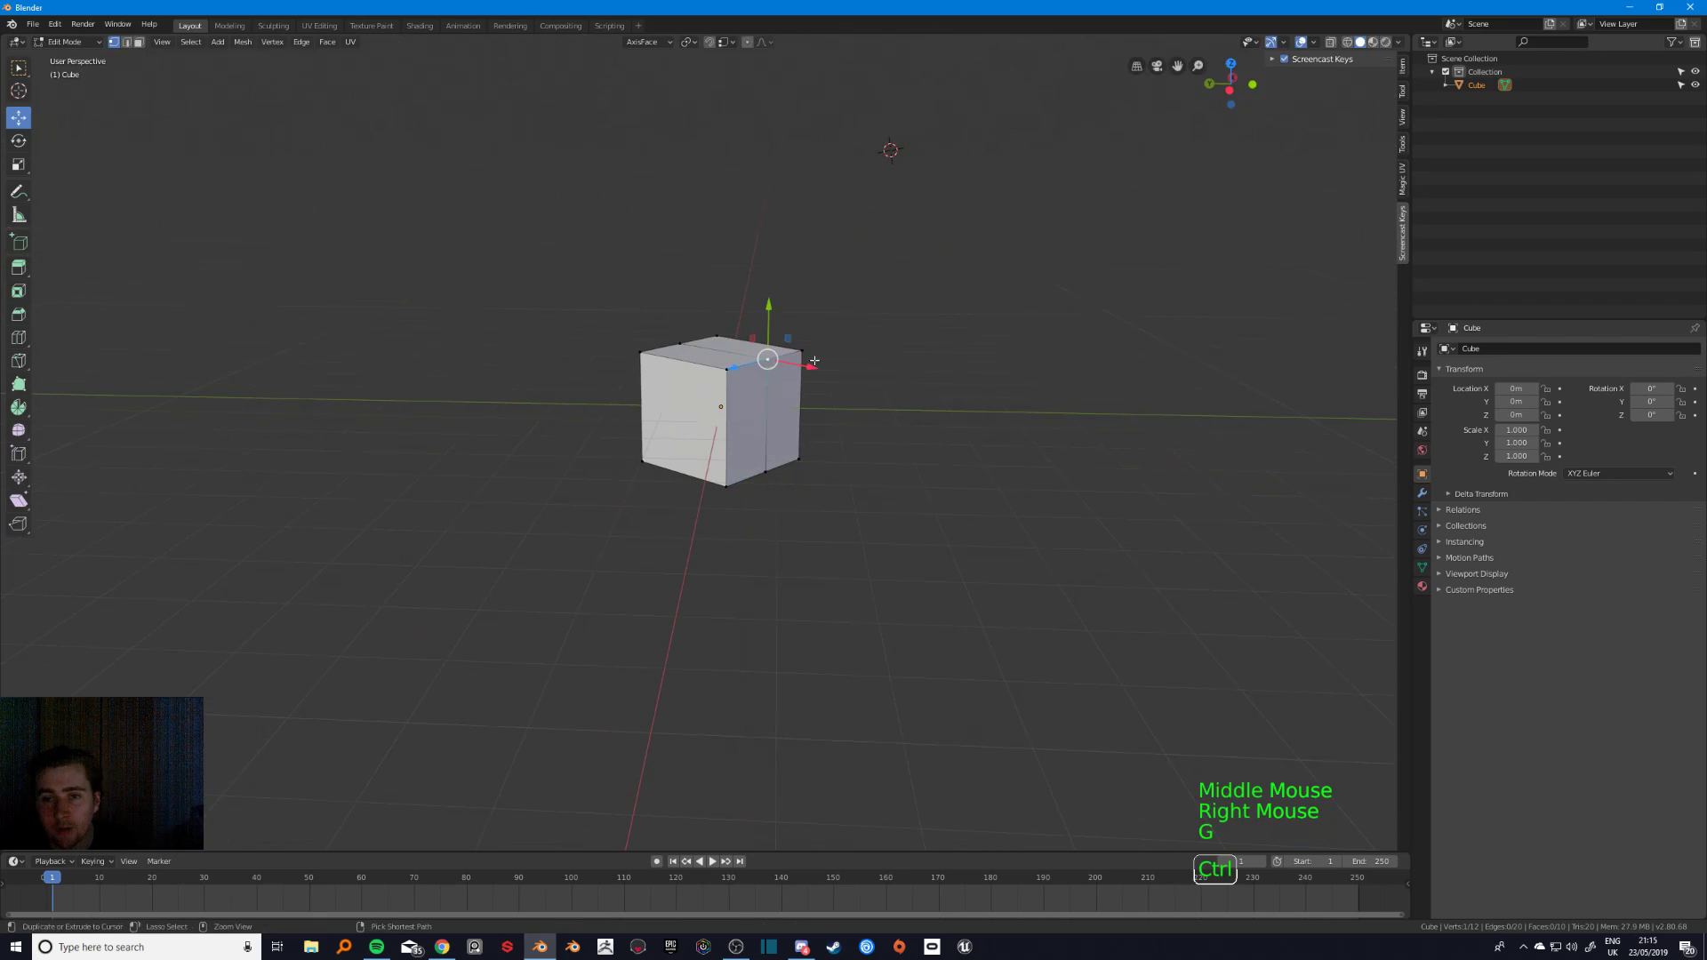
# - Examine the straightened cube from below, with its geometry selected and deselected and in and out of Edit Mode
pyautogui.press('a')
pyautogui.press('a')
pyautogui.press('a')
pyautogui.press('a')
pyautogui.moveTo(712, 462); pyautogui.dragTo(712, 498, button='middle')
pyautogui.press('Tab')
pyautogui.press('Tab')
pyautogui.scroll(5, 711, 493)
# - Select the two bottom corner vertices of the divided side and pull them together down and outward from the cube
pyautogui.rightClick(713, 494)
pyautogui.rightClick(855, 494)
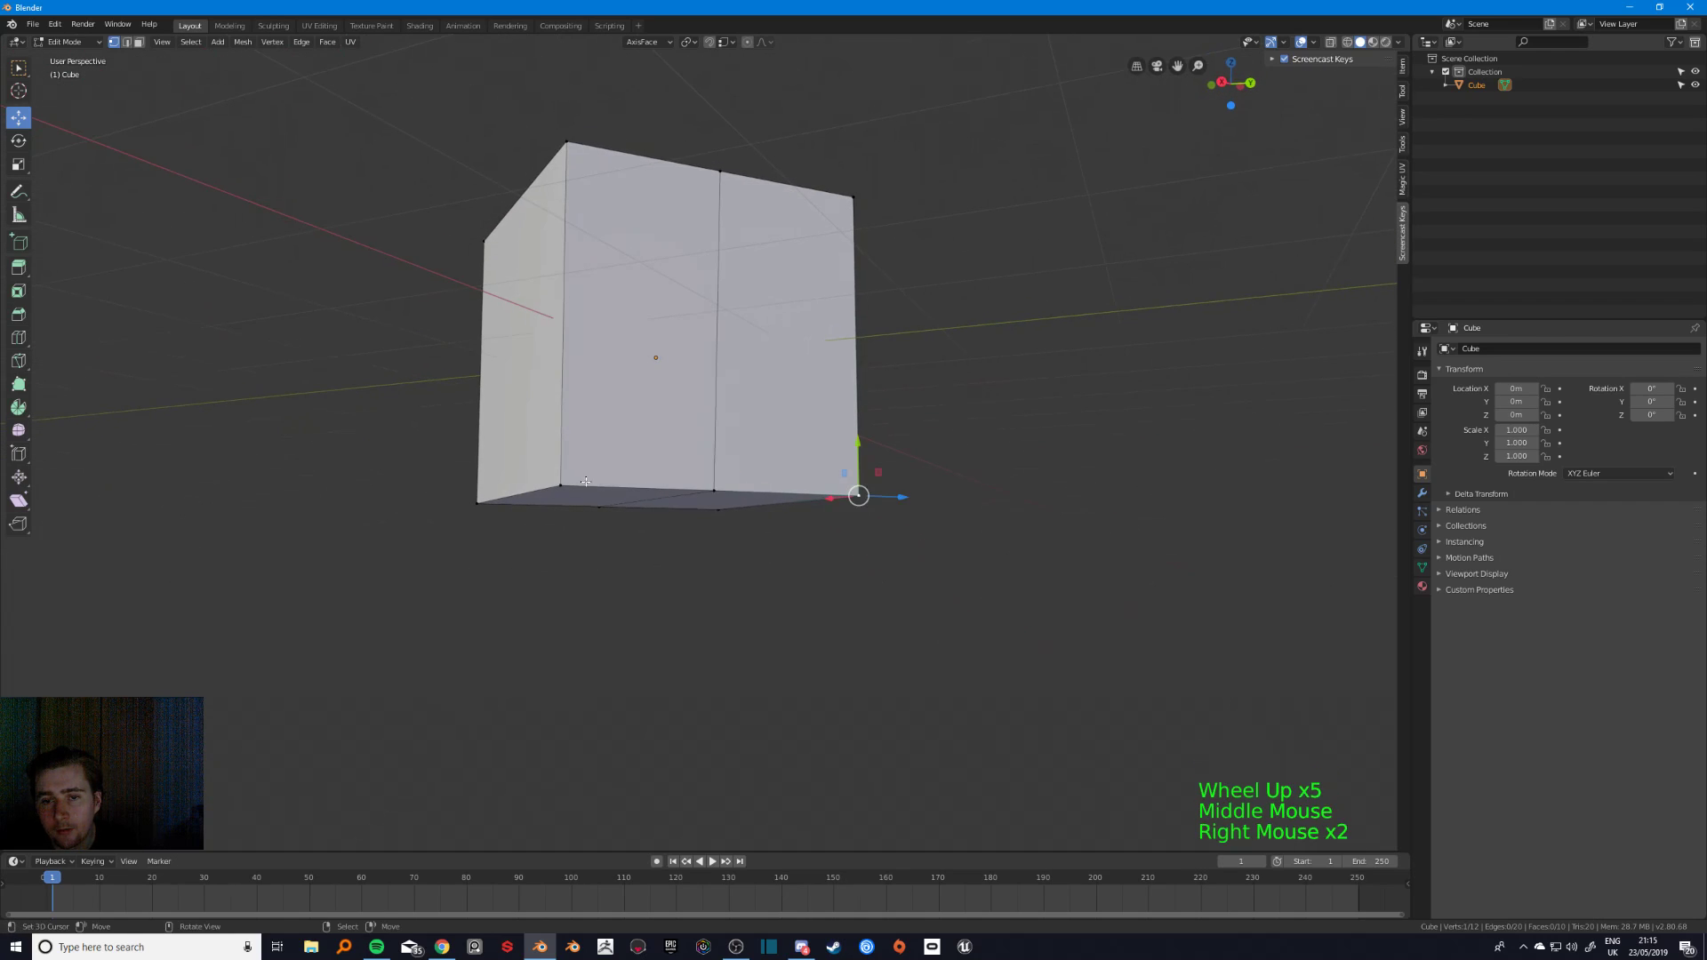
pyautogui.keyDown('shift'); pyautogui.rightClick(560, 485); pyautogui.keyUp('shift')
pyautogui.press('g')
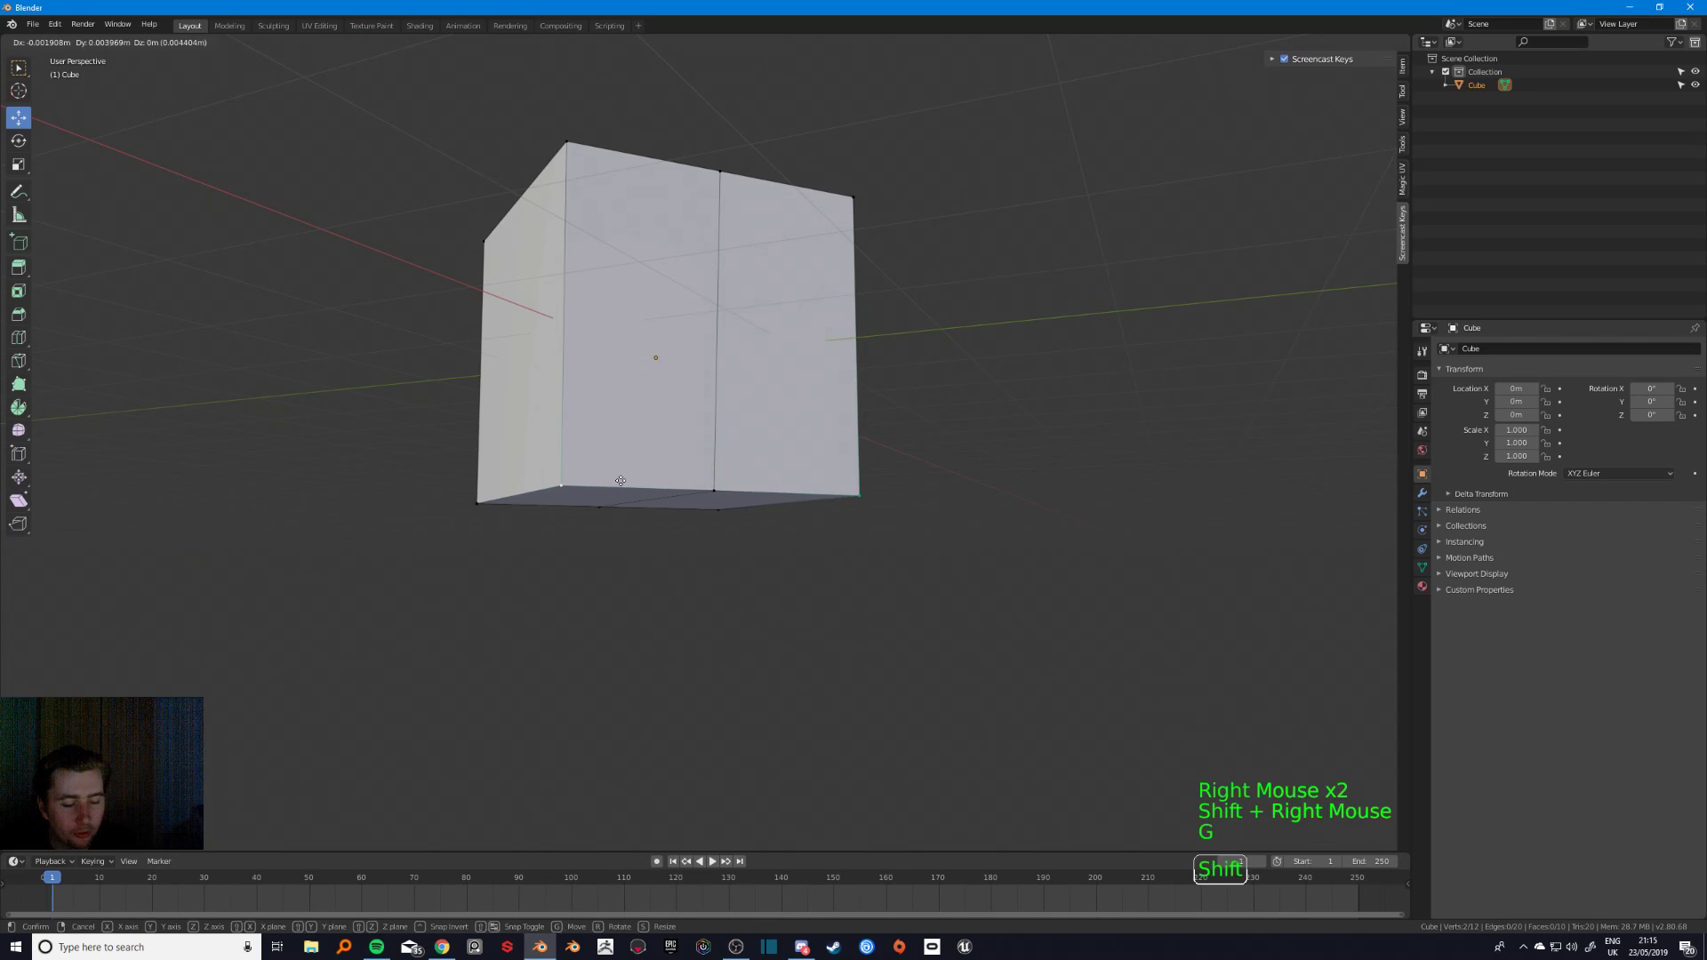
pyautogui.press('z')
pyautogui.click(699, 682)
# - Select the middle vertex at the notch between the lowered corners and create a custom transform orientation from it
pyautogui.moveTo(698, 683); pyautogui.dragTo(728, 587, button='middle')
pyautogui.press('a')
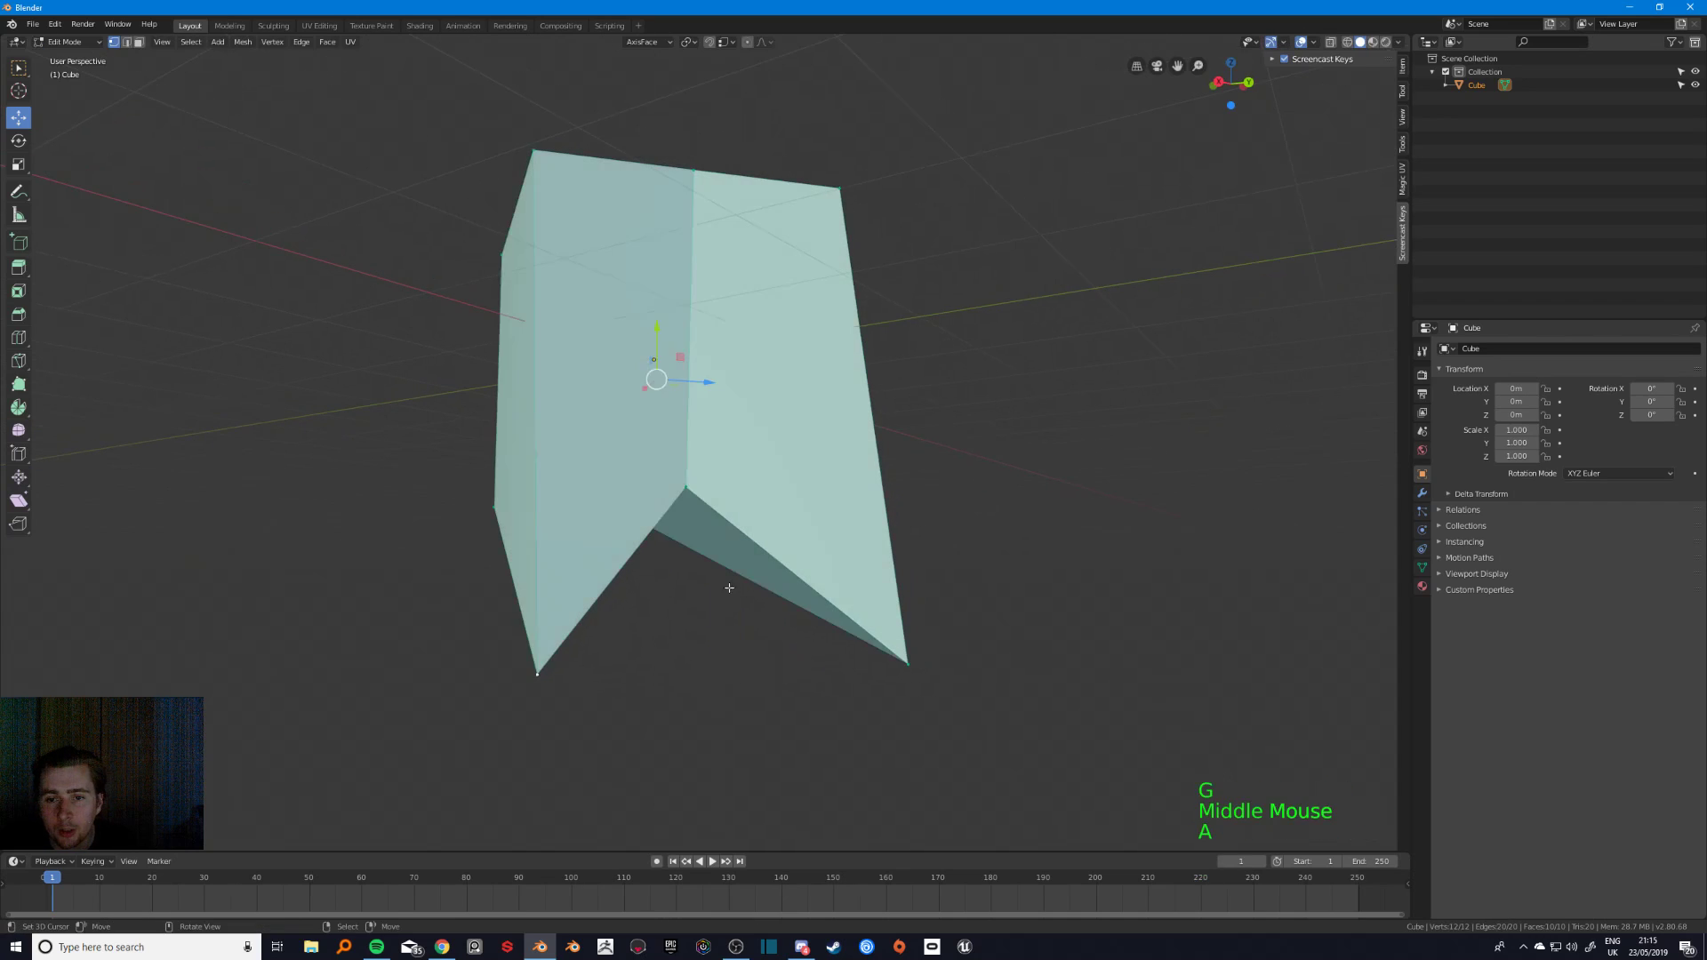
pyautogui.press('a')
pyautogui.press('a')
pyautogui.rightClick(684, 480)
pyautogui.click(663, 42)
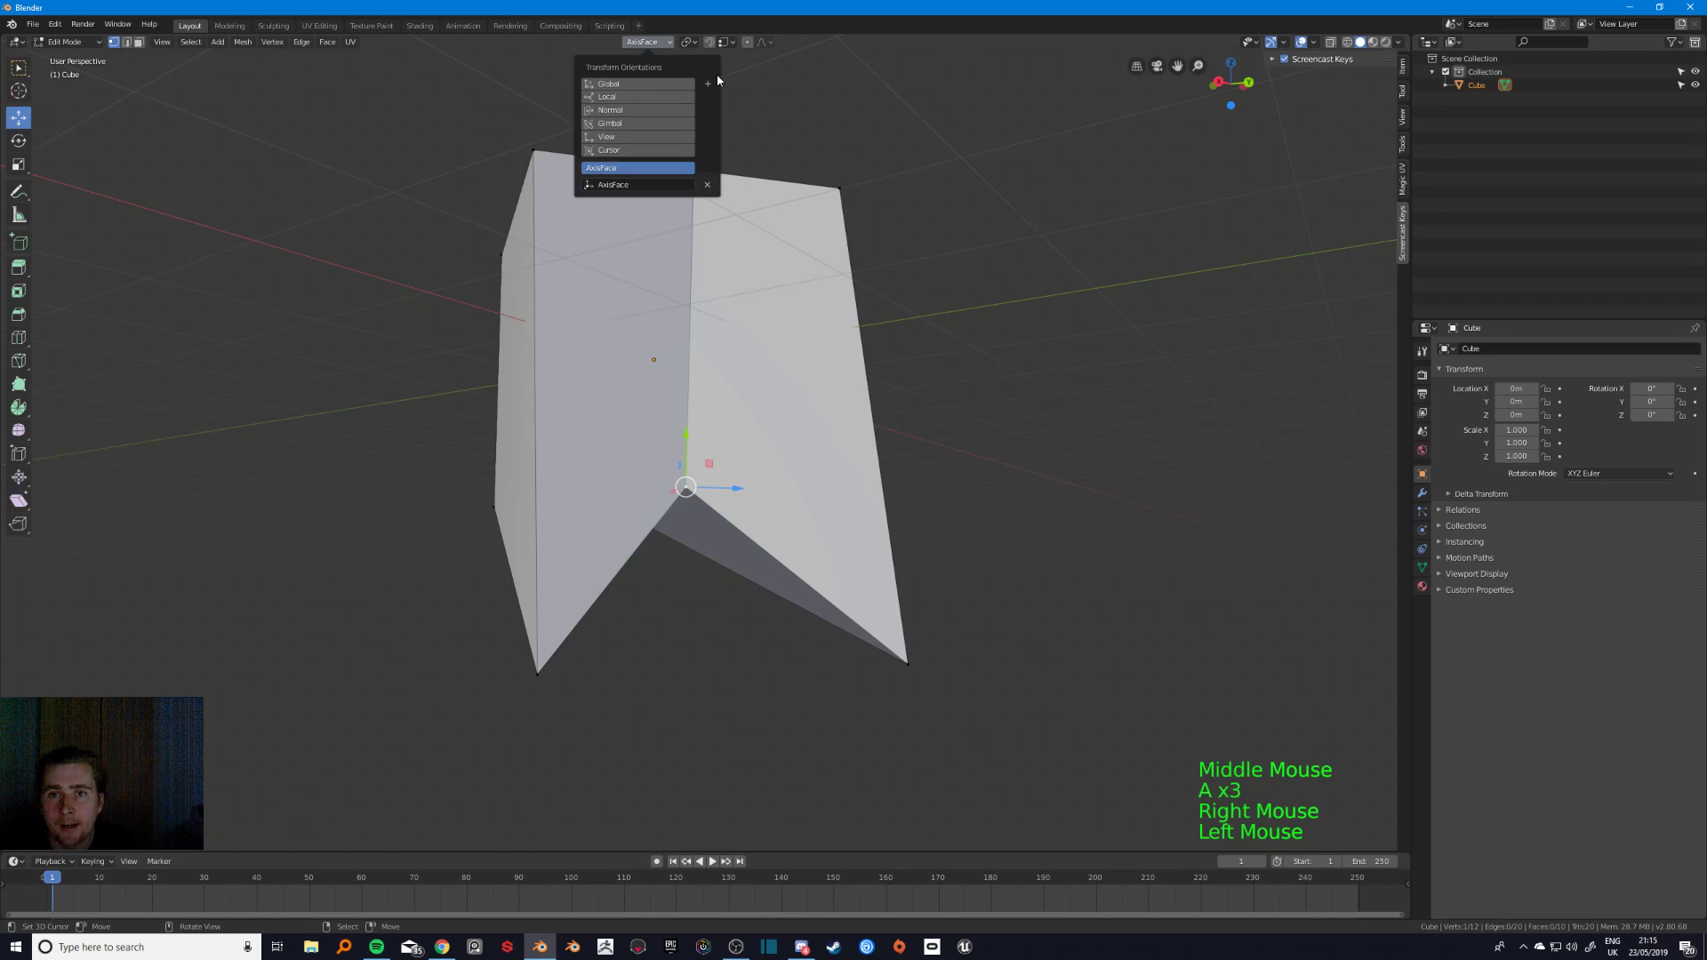
pyautogui.click(622, 175)
pyautogui.moveTo(782, 427); pyautogui.dragTo(807, 469, button='middle')
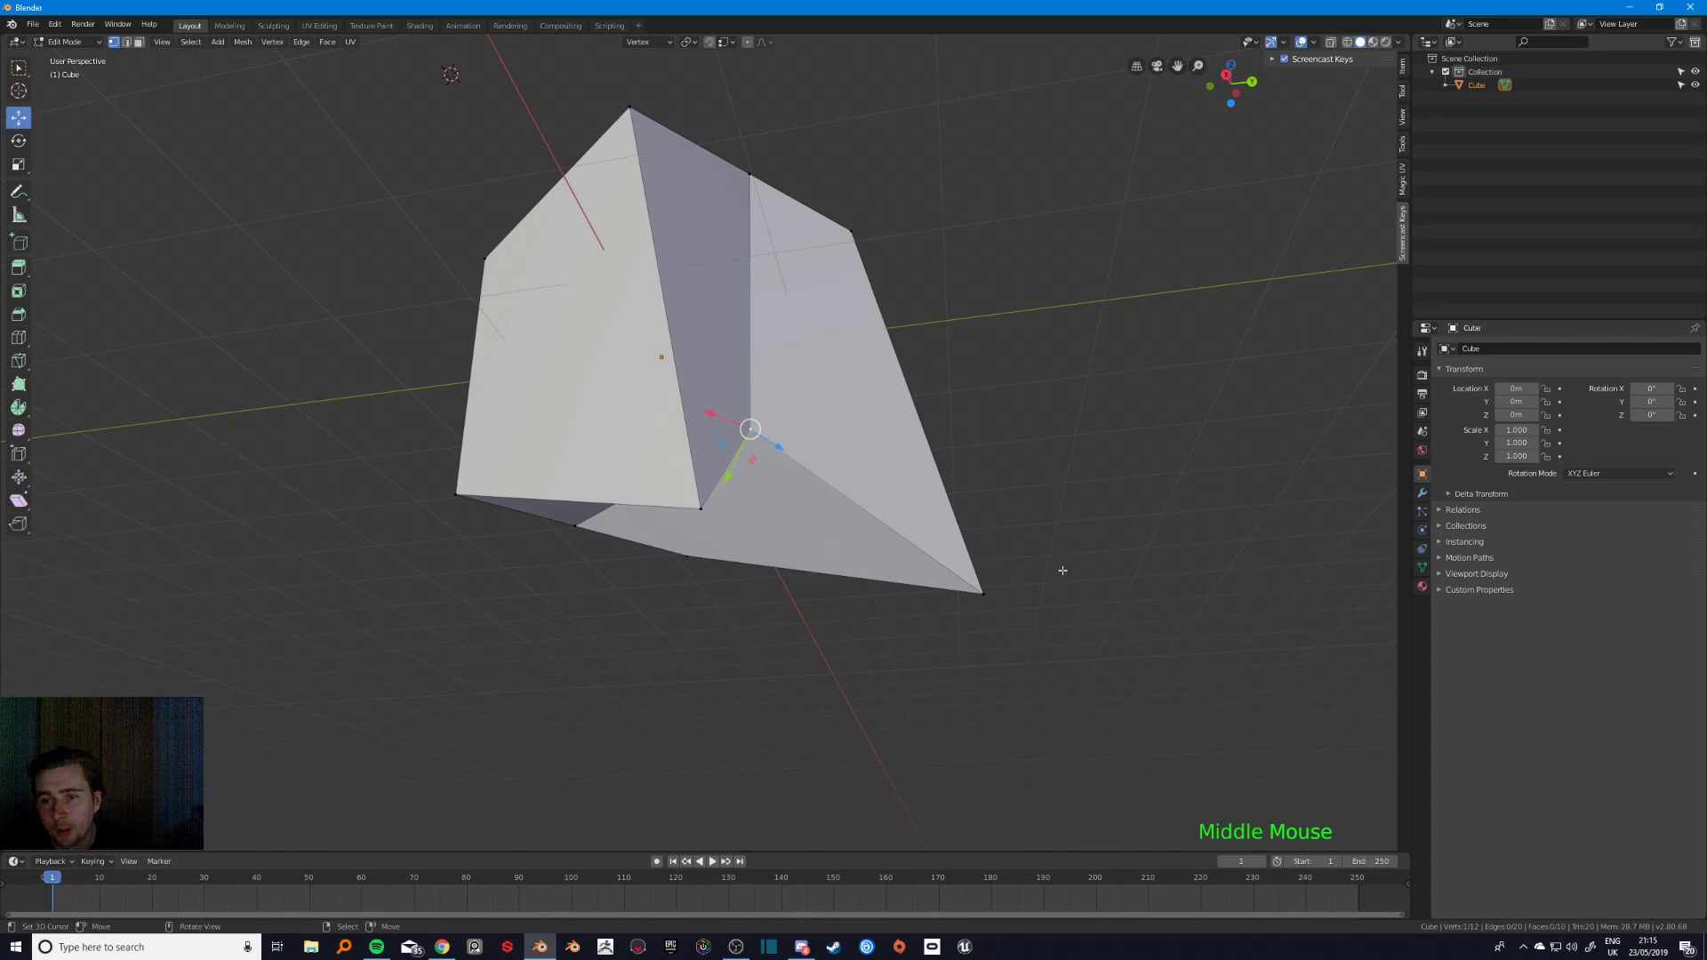
# - Undo the recent edits step by step, redo the corner move, and reselect the middle notch vertex
pyautogui.hotkey('ctrl', 'z')
pyautogui.hotkey('ctrl', 'z')
pyautogui.hotkey('ctrl', 'z')
pyautogui.hotkey('ctrl', 'z')
pyautogui.hotkey('ctrl', 'z')
pyautogui.hotkey('ctrl', 'z')
pyautogui.hotkey('ctrl', 'z')
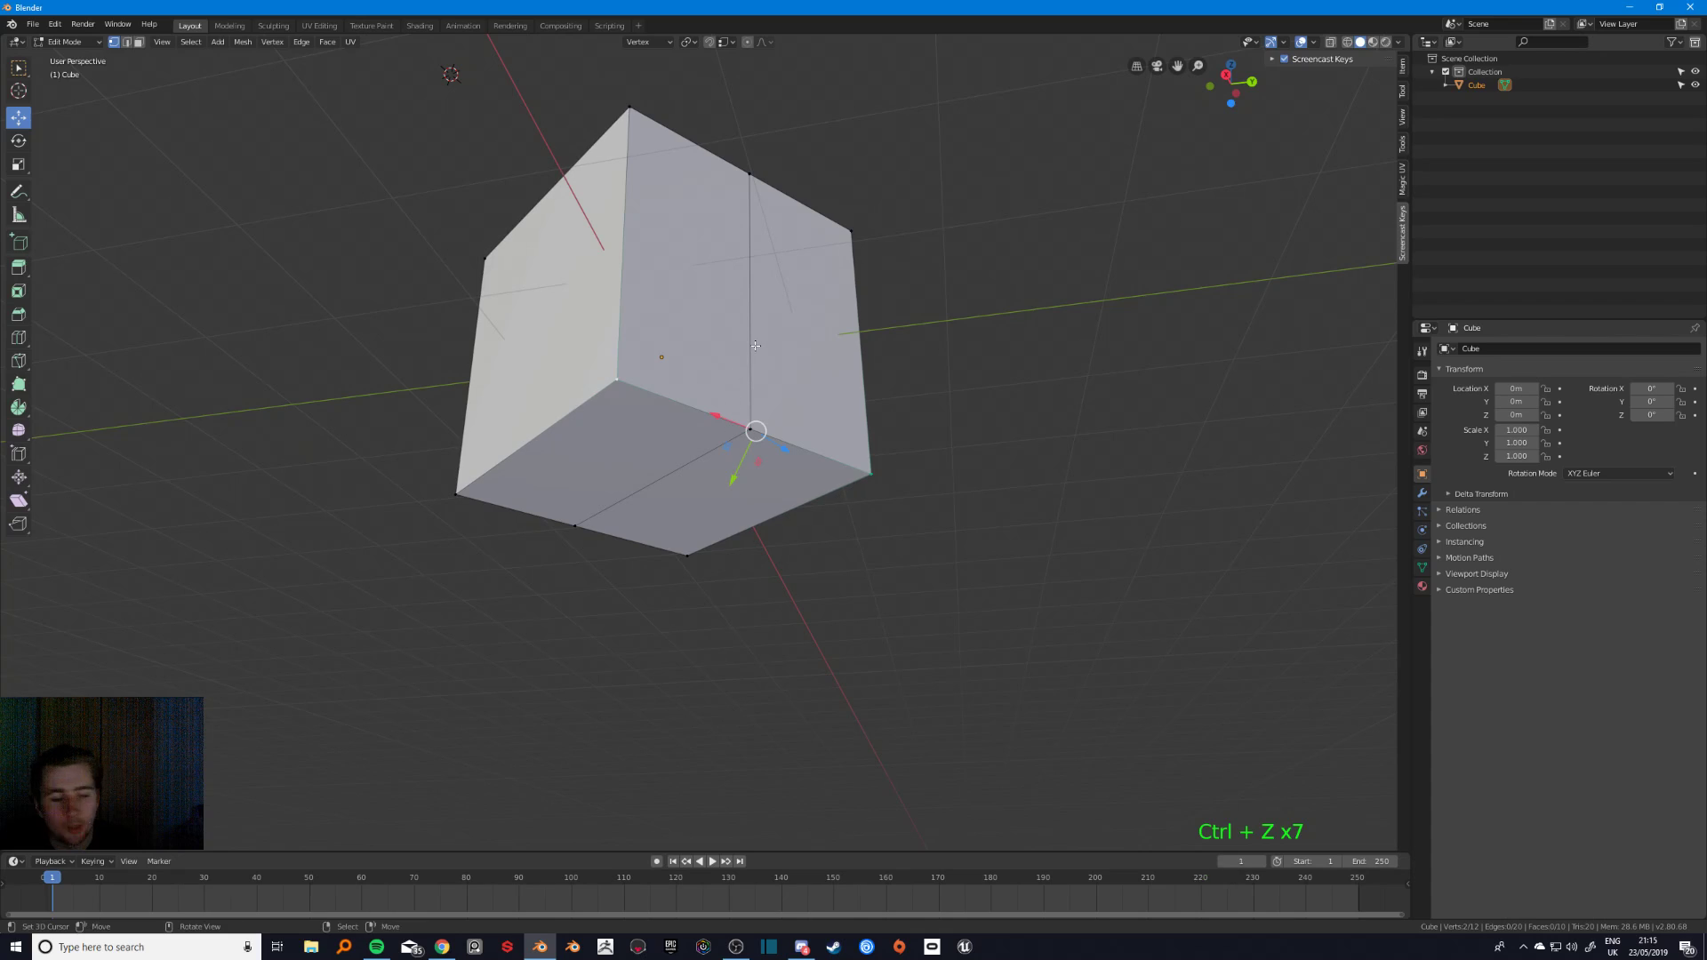
pyautogui.hotkey('ctrl', 'z')
pyautogui.hotkey('ctrl', 'shift', 'z')
pyautogui.hotkey('ctrl', 'shift', 'z')
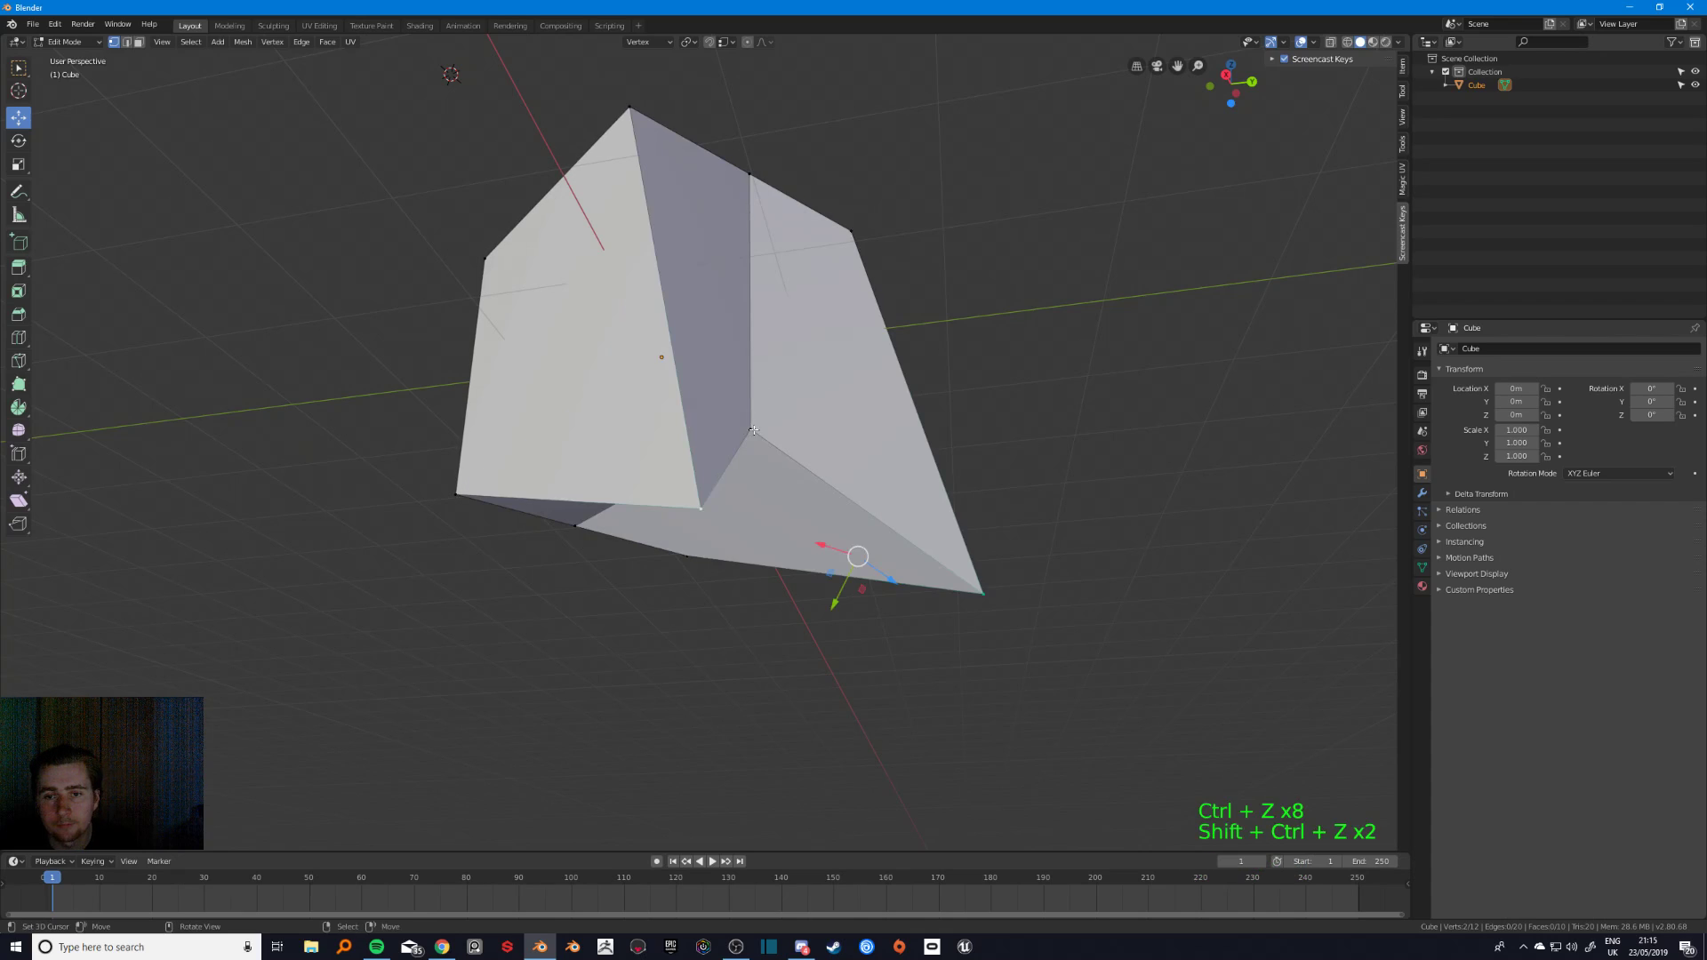
pyautogui.press('a')
pyautogui.press('a')
pyautogui.press('a')
pyautogui.rightClick(753, 429)
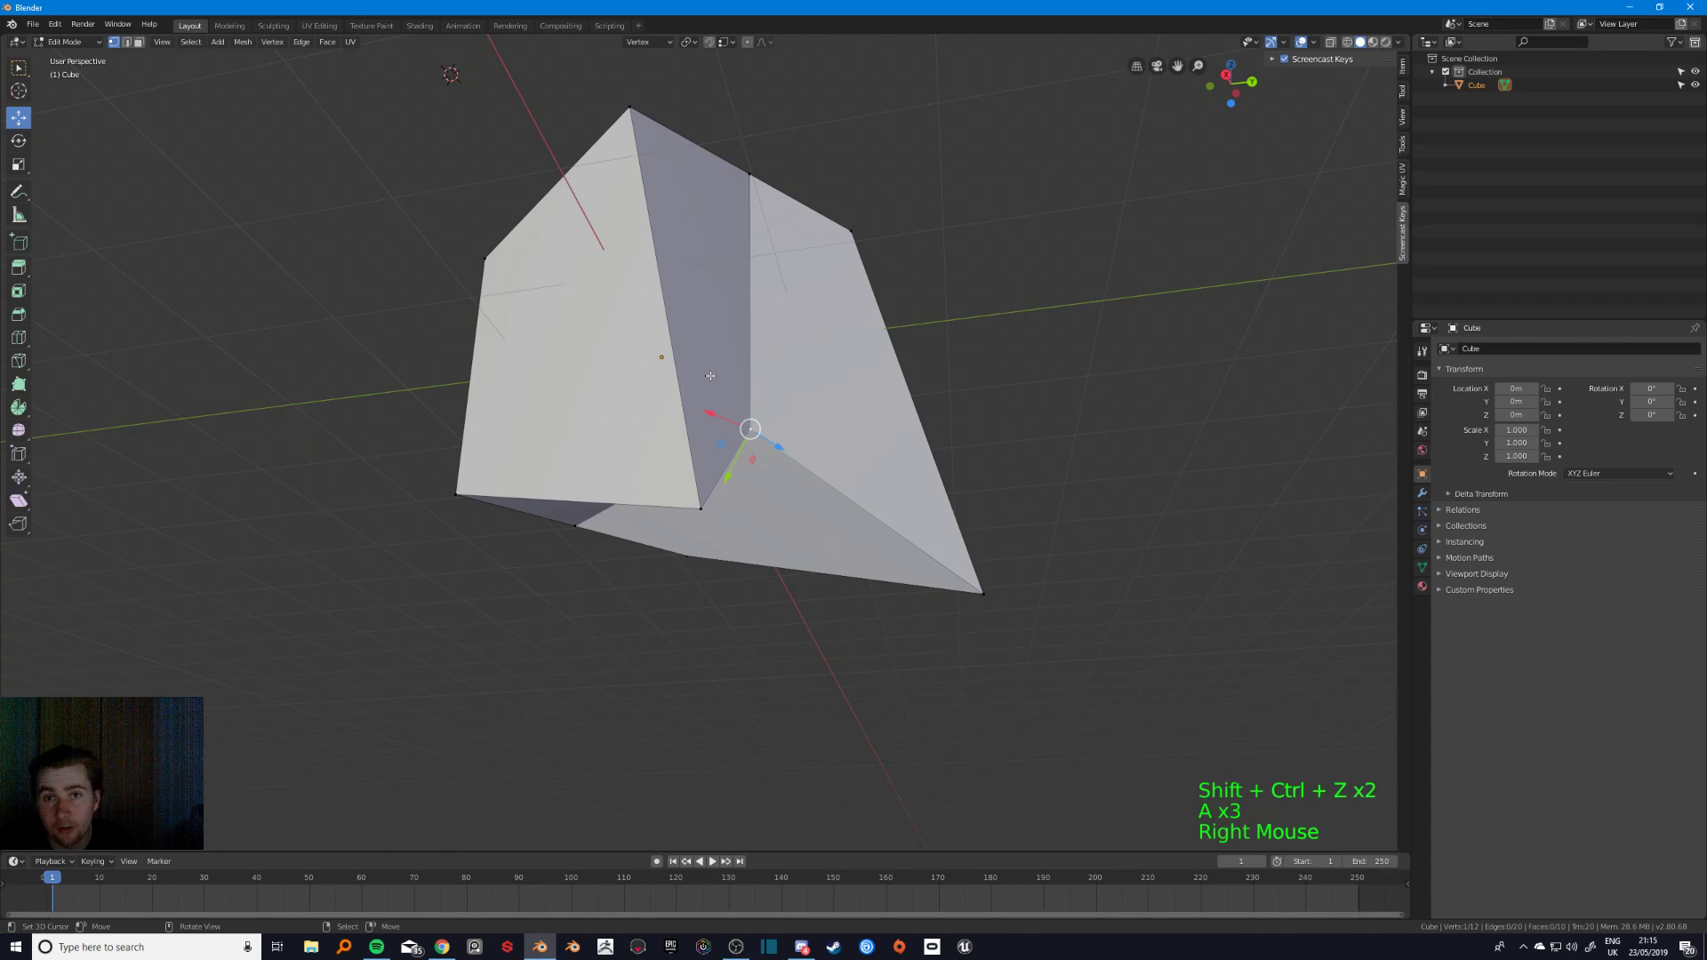
# - Select the middle edge loop in edge mode and bevel it into a narrow strip
pyautogui.press('2')
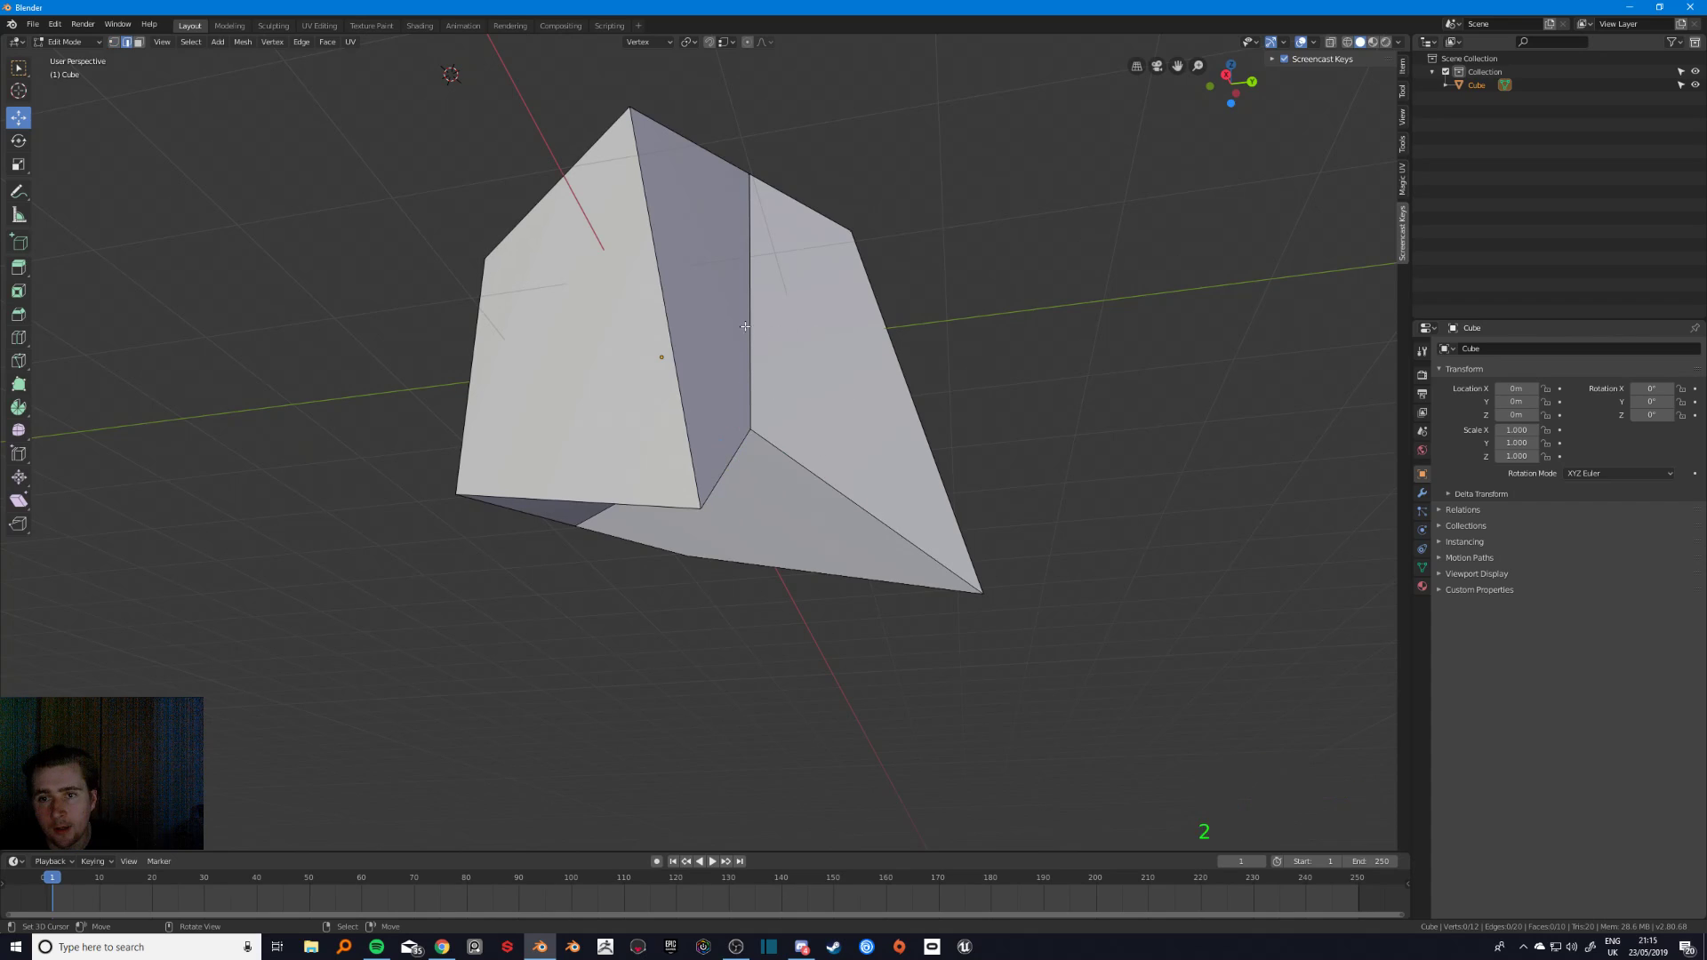
pyautogui.keyDown('alt'); pyautogui.rightClick(747, 326); pyautogui.keyUp('alt')
pyautogui.hotkey('ctrl', 'b')
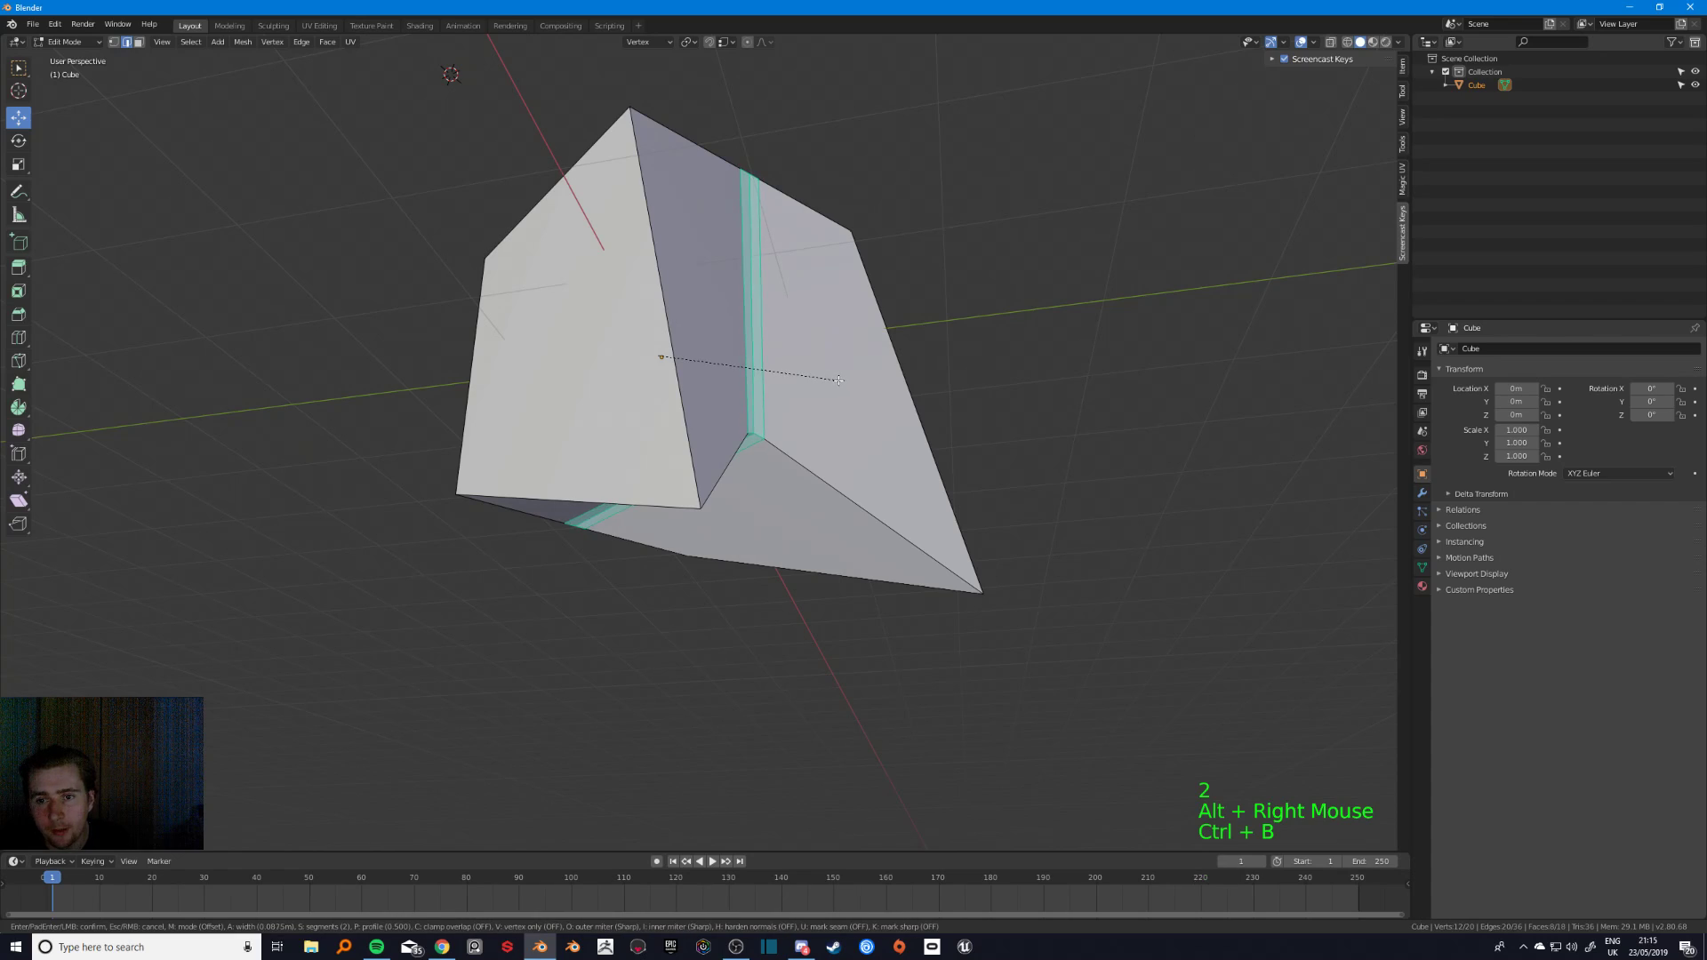
# - Select the short bevelled edge at the notch's peak and create a custom transform orientation from it
pyautogui.rightClick(753, 432)
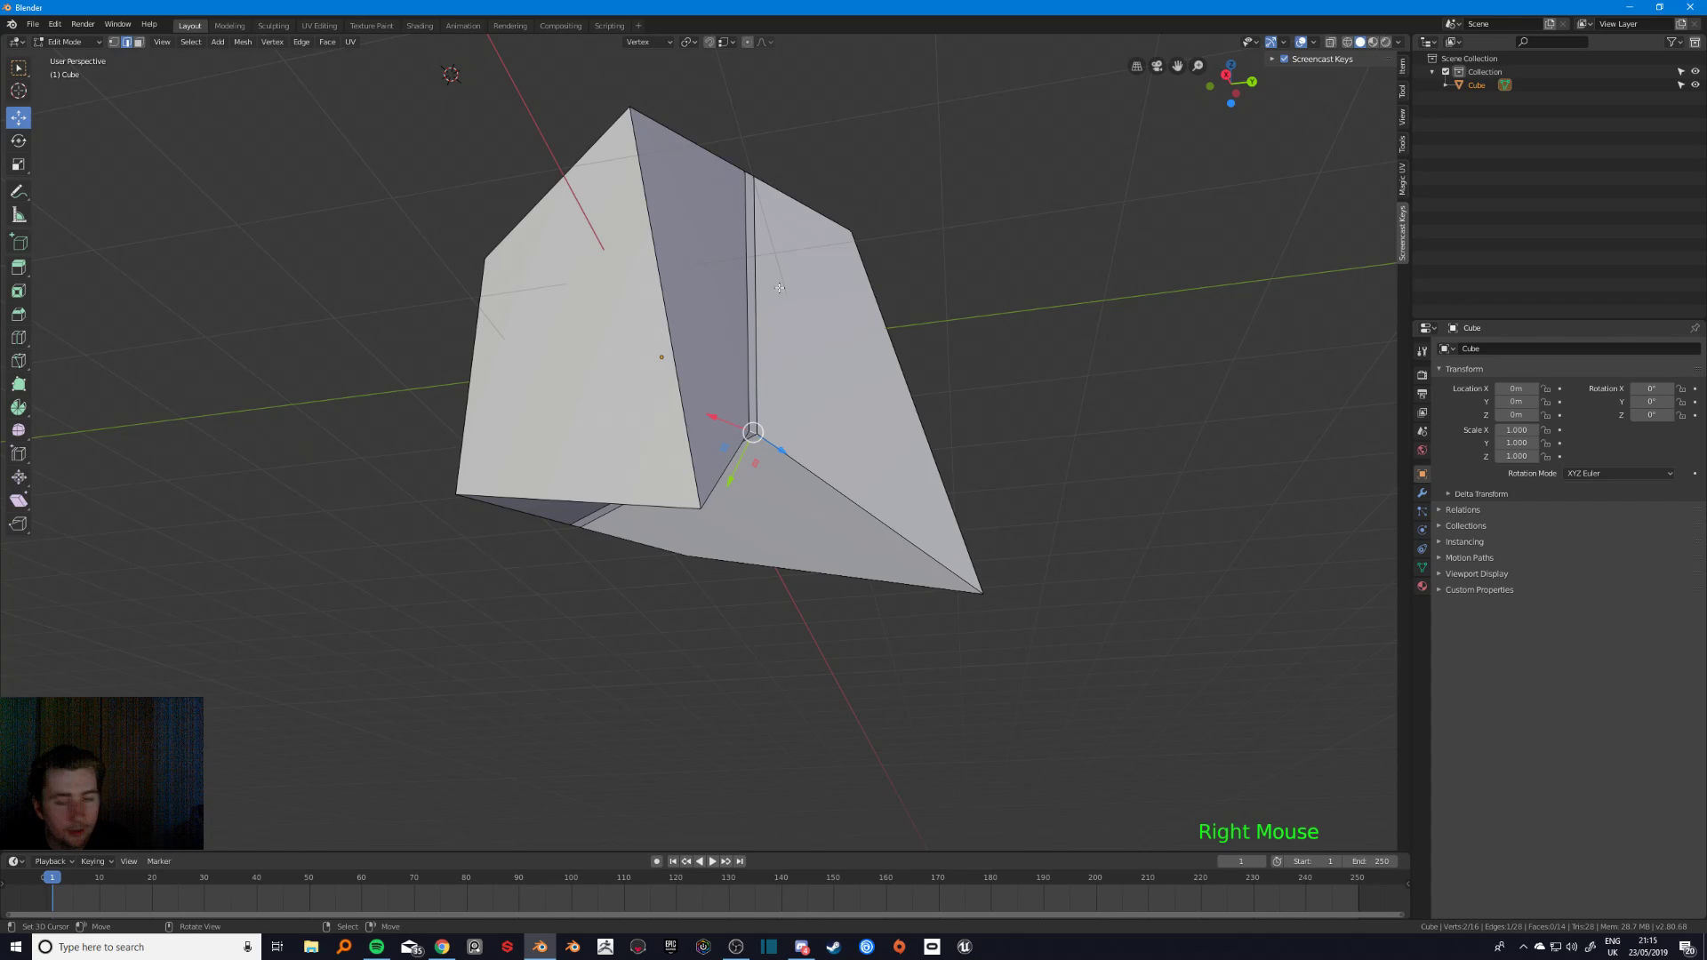
pyautogui.click(662, 45)
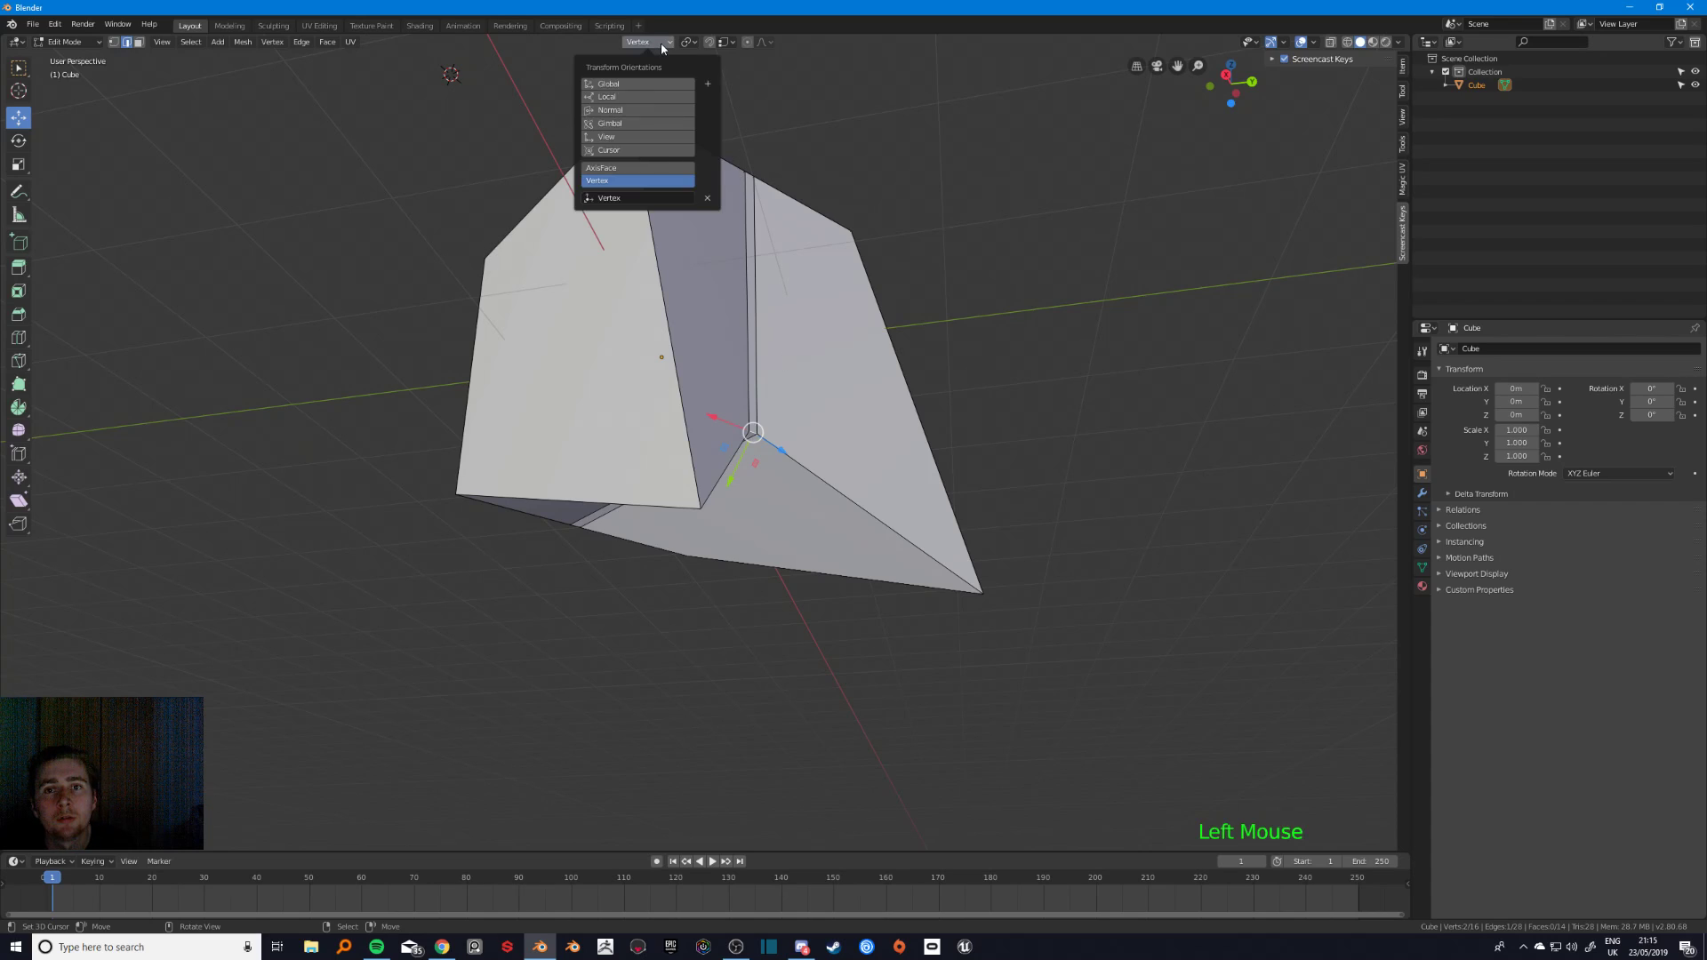
pyautogui.click(707, 85)
pyautogui.moveTo(764, 497); pyautogui.dragTo(772, 579, button='middle')
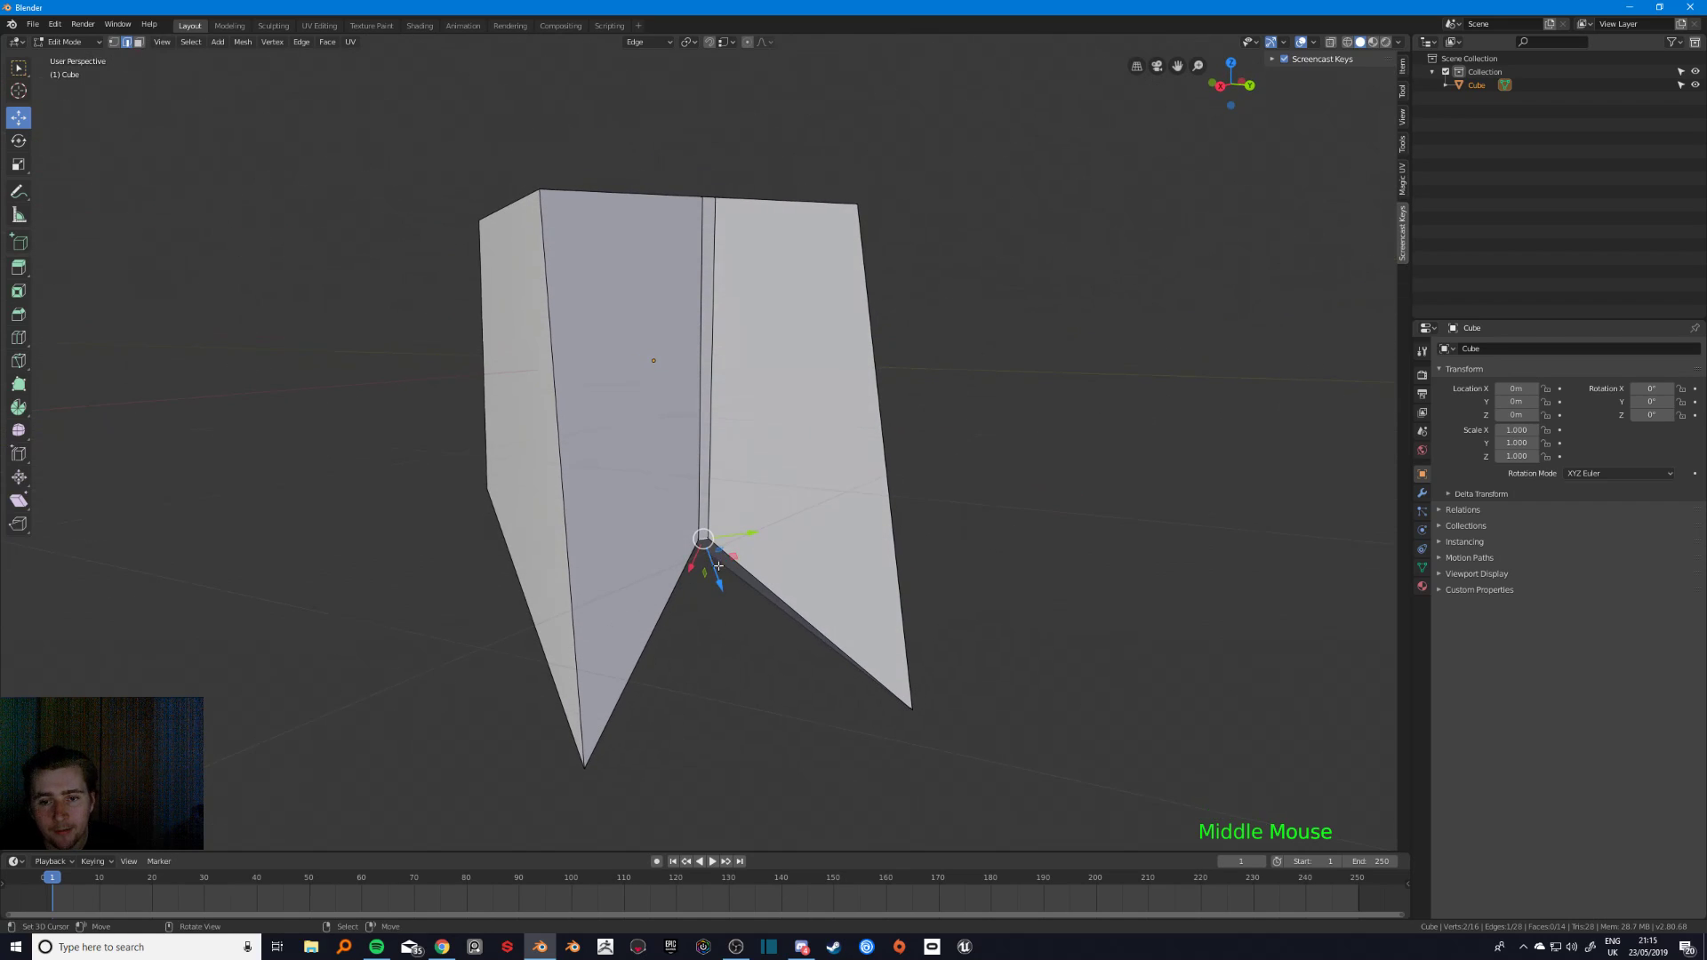
# - Select both sloping bottom edges of the notch plus the short edge between them, making the short edge active
pyautogui.rightClick(607, 727)
pyautogui.keyDown('shift'); pyautogui.rightClick(705, 537); pyautogui.keyUp('shift')
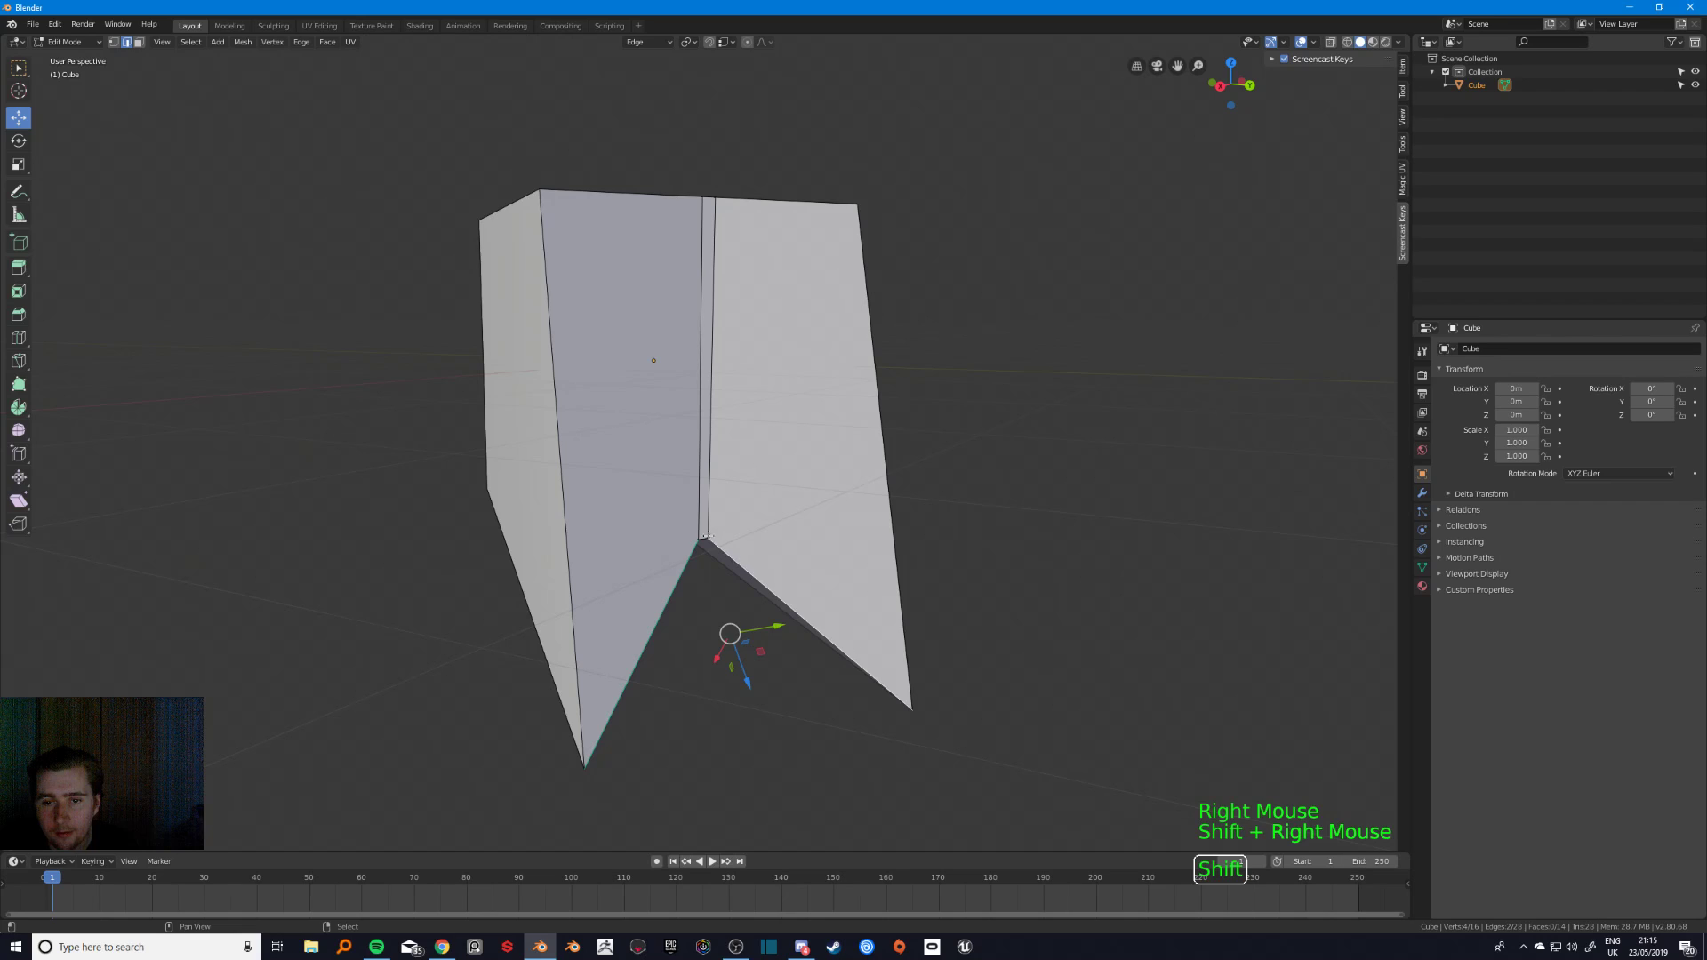
pyautogui.keyDown('shift'); pyautogui.rightClick(704, 537); pyautogui.keyUp('shift')
pyautogui.moveTo(705, 537); pyautogui.dragTo(747, 569, button='middle')
pyautogui.press('s')
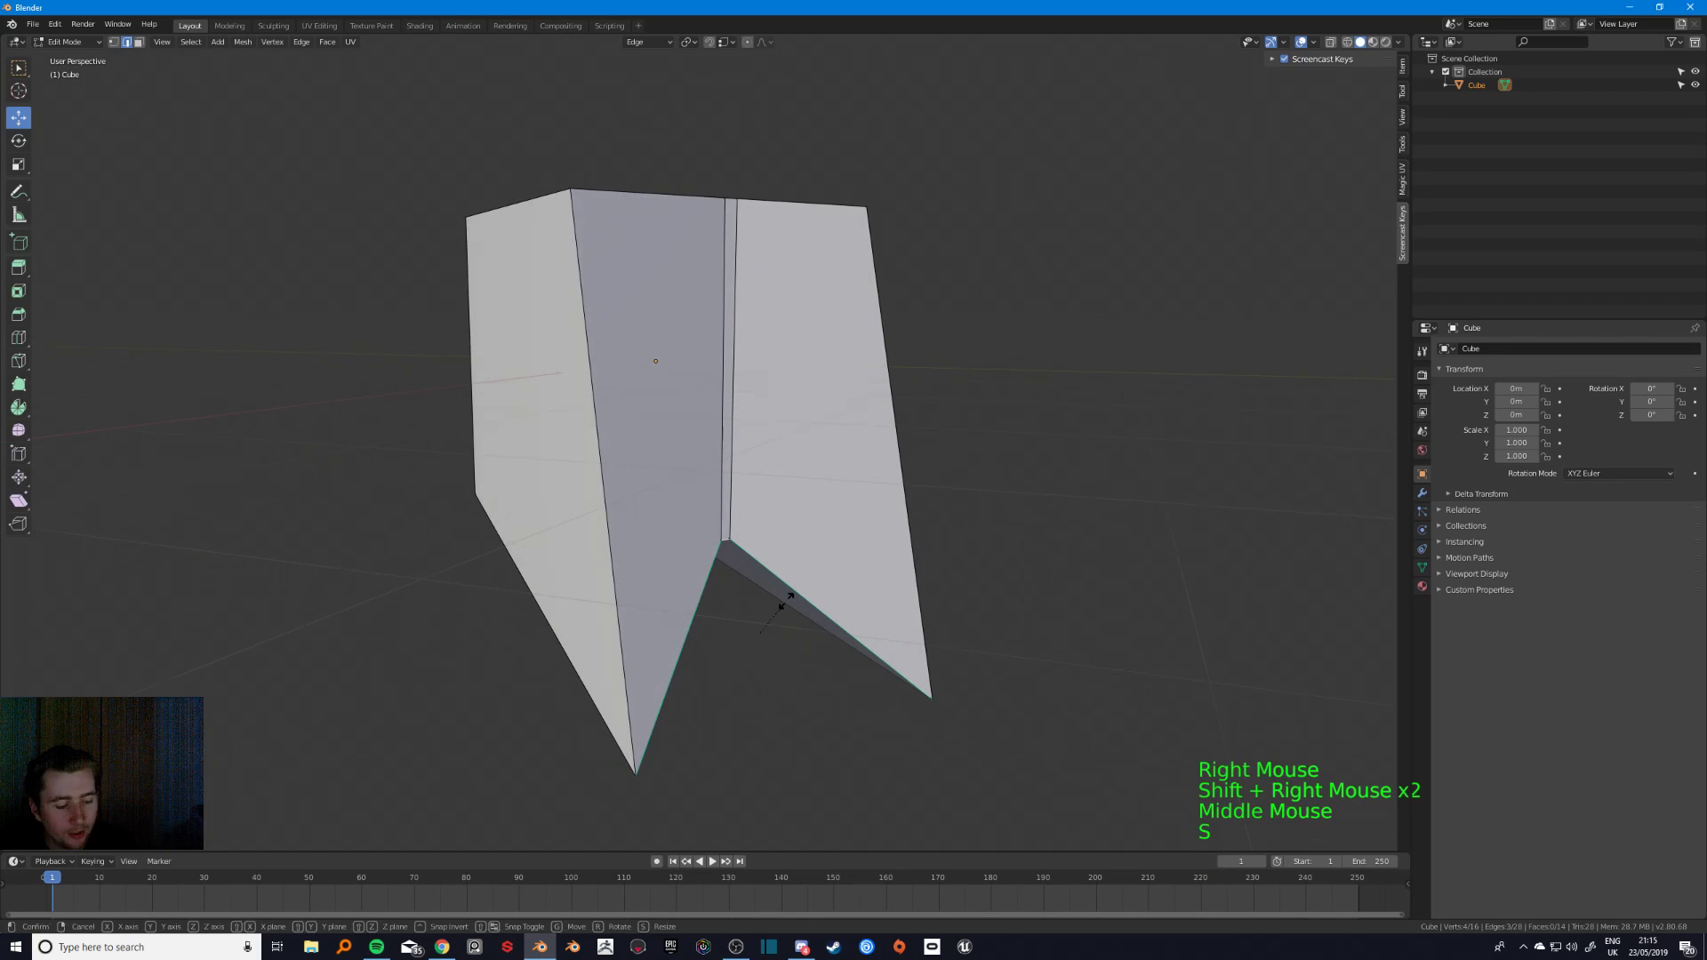
pyautogui.press('x')
pyautogui.press('z')
pyautogui.press('z')
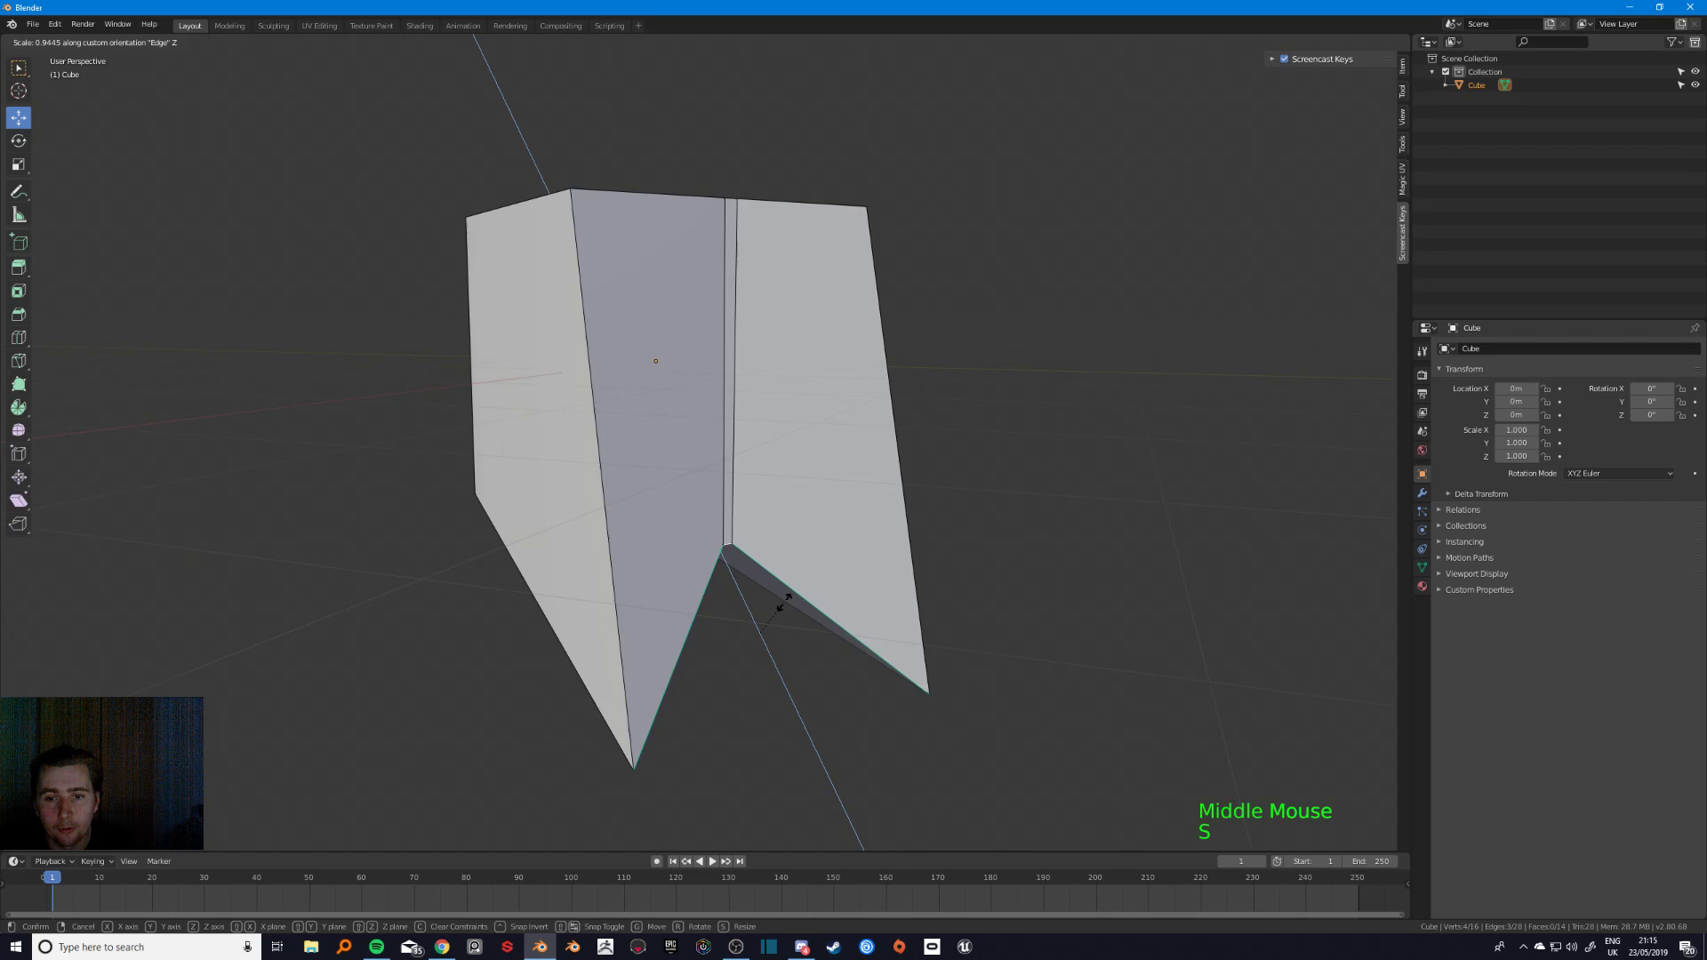
pyautogui.click(775, 609)
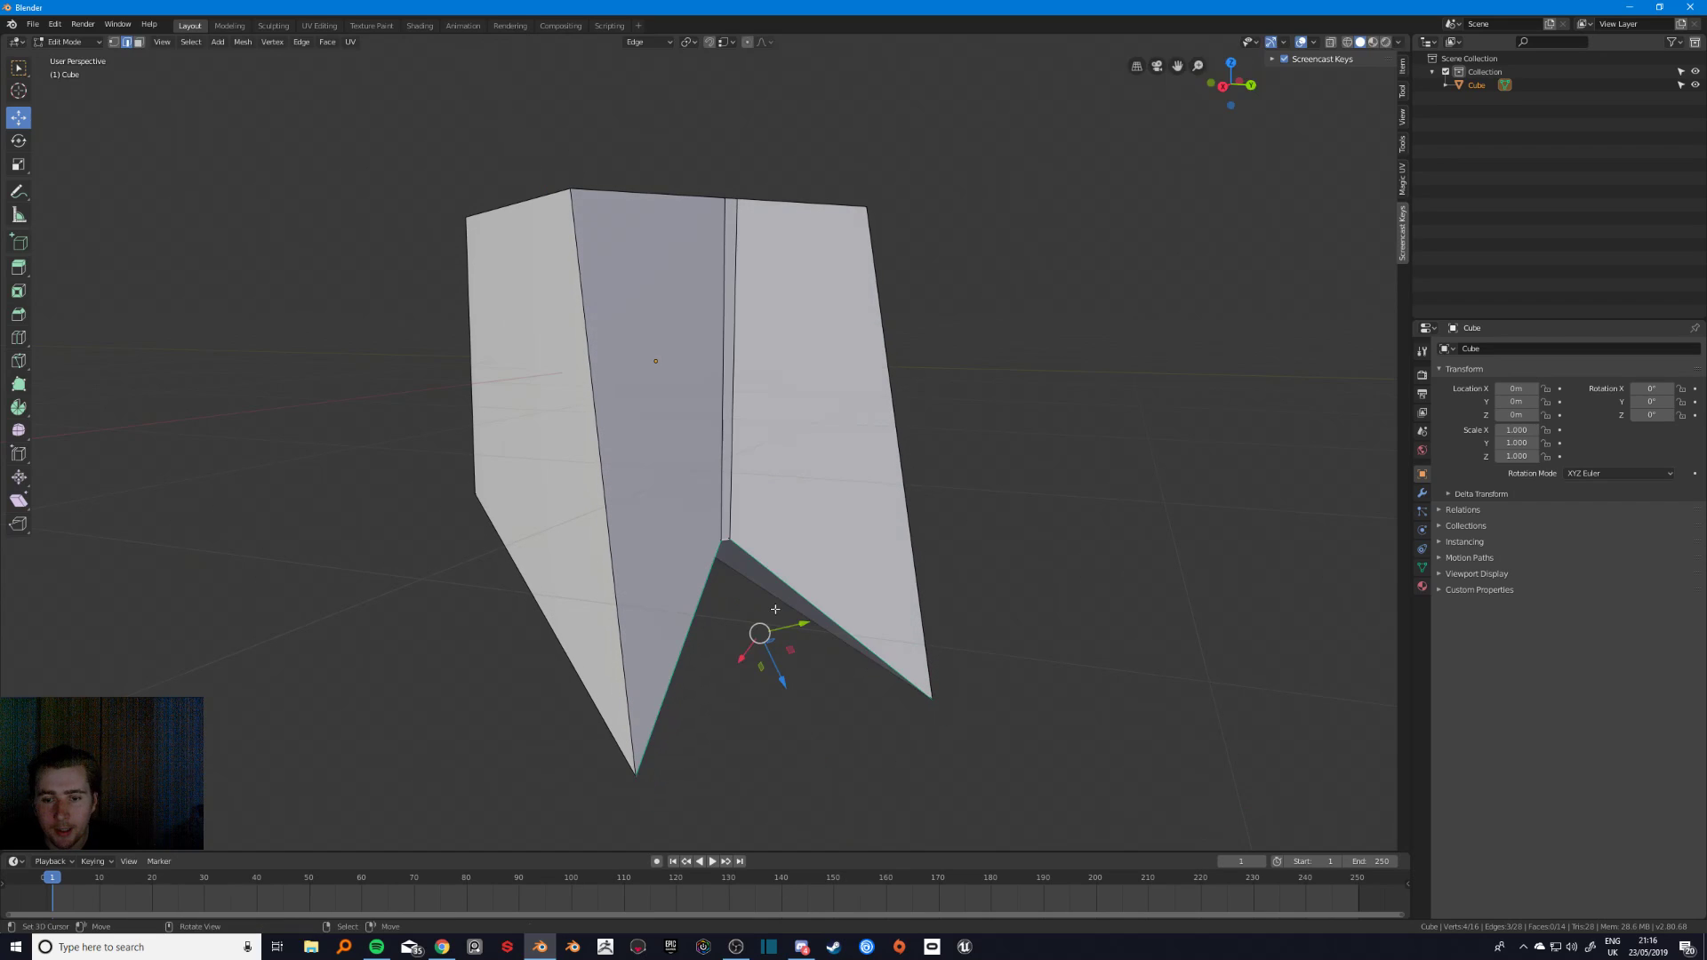
# - Isolate the cube in local view and set the pivot point to Active Element
pyautogui.press('KP_Divide')
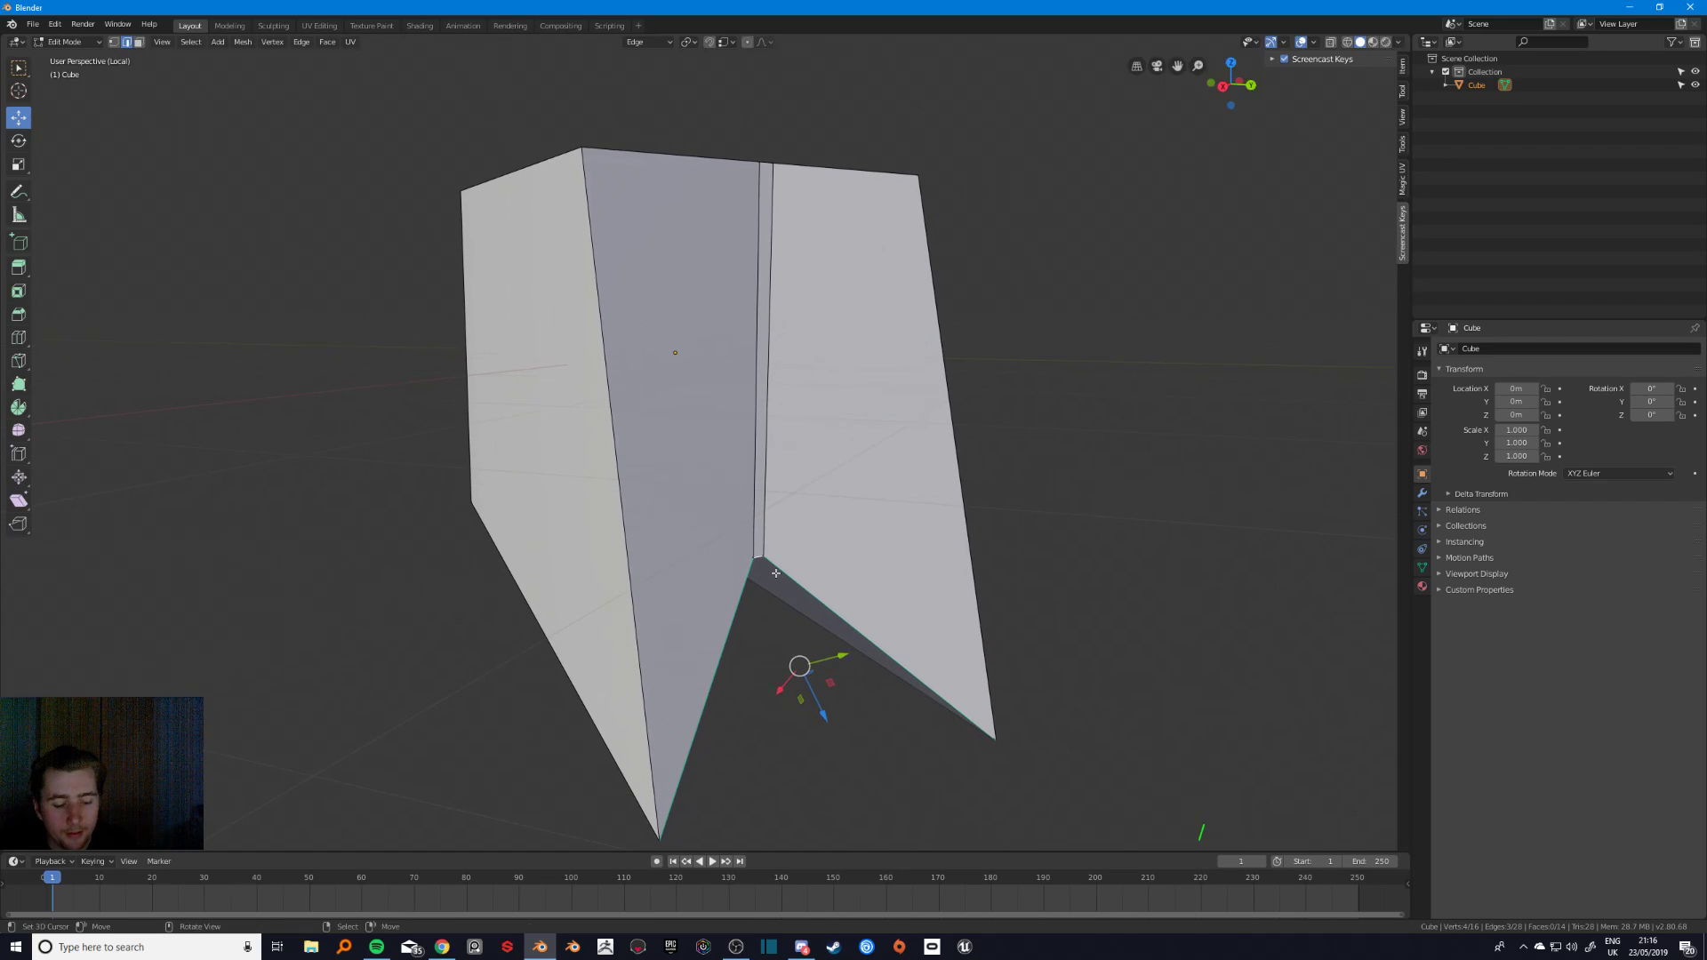
pyautogui.press('.')
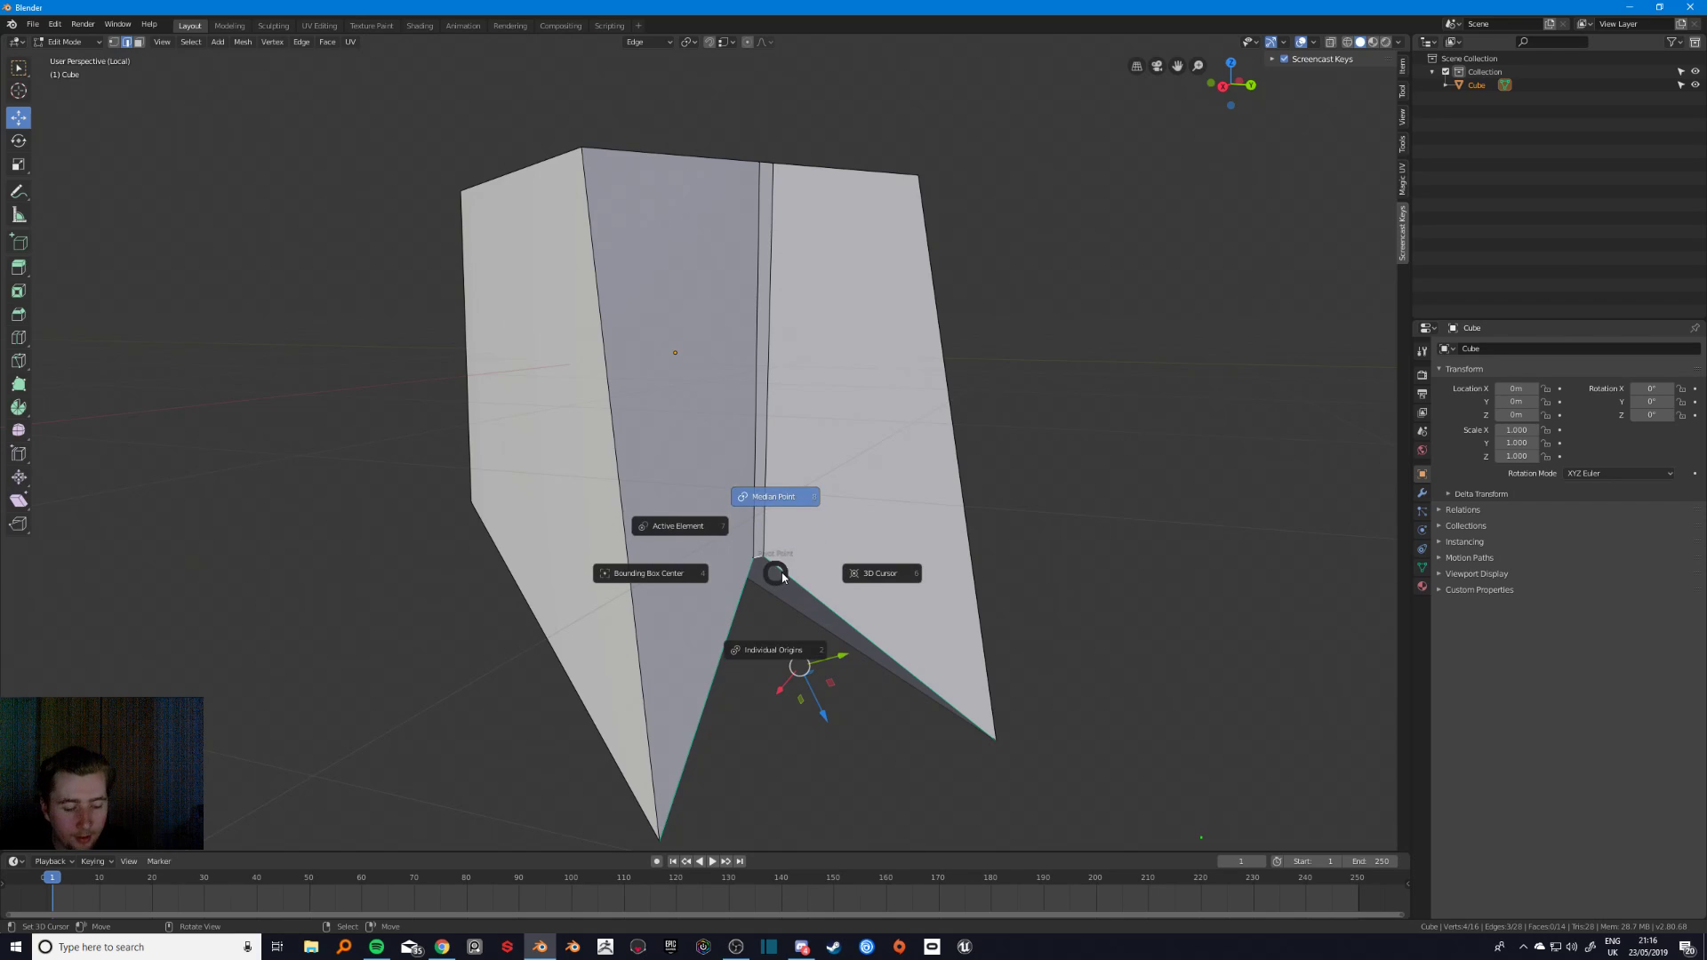
pyautogui.click(679, 527)
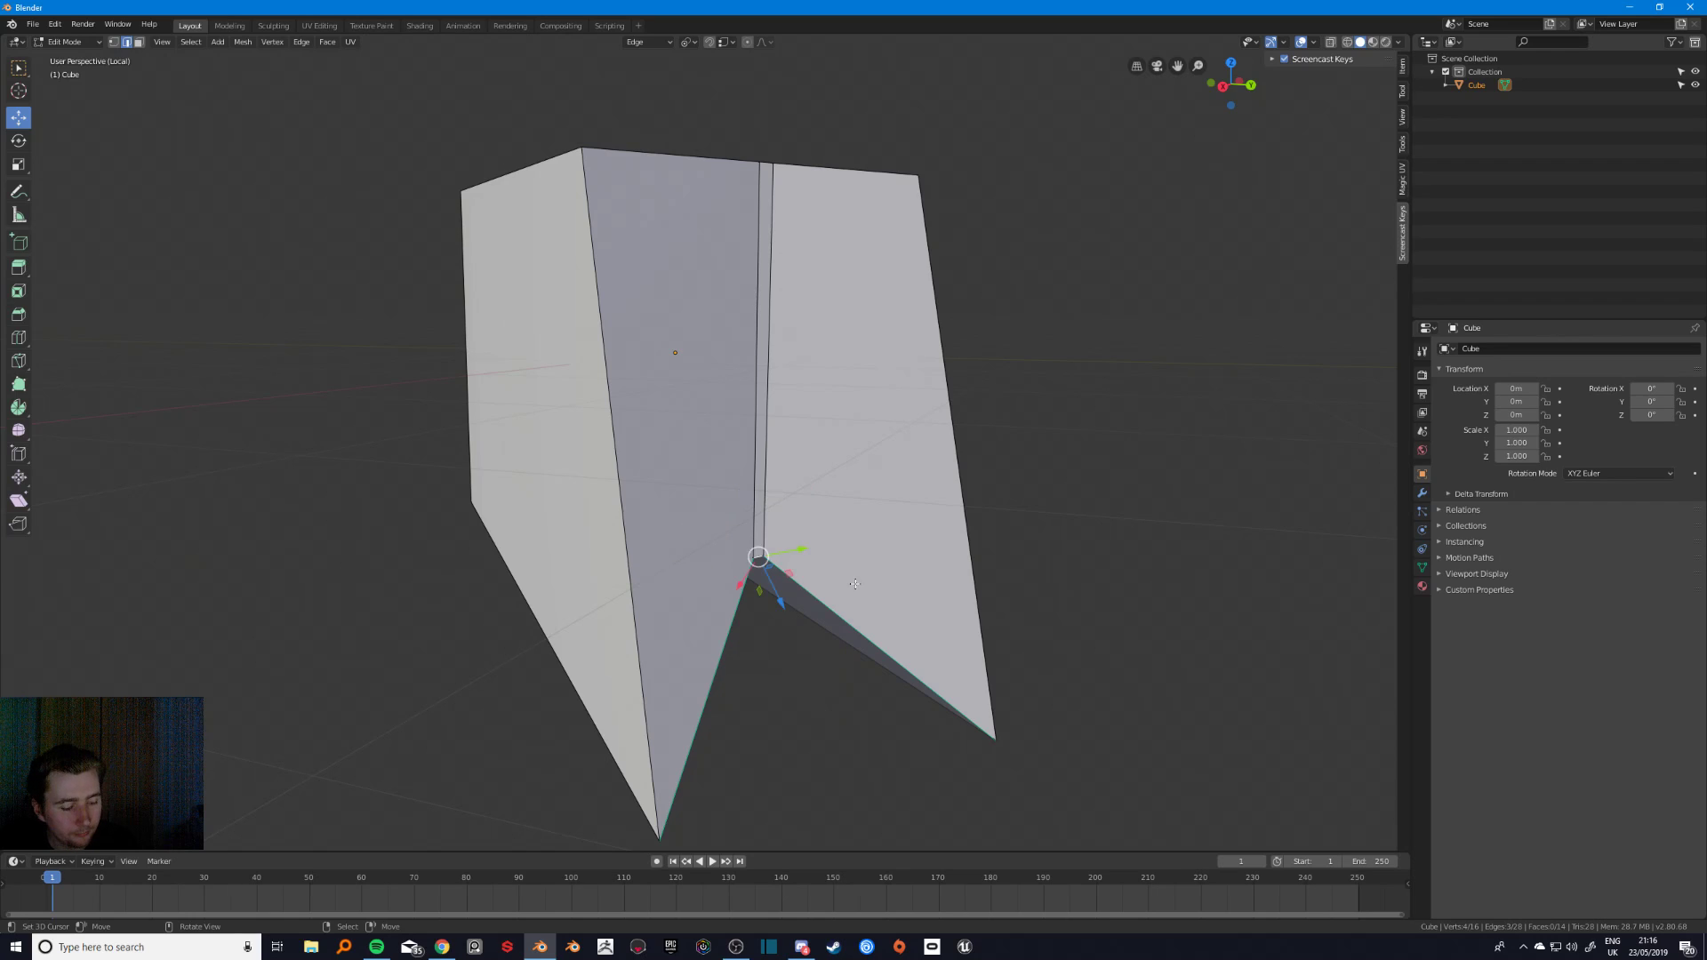
# - Scale the selected notch edges to 0 along the Edge orientation's Z axis
pyautogui.keyDown('shift'); pyautogui.moveTo(830, 624); pyautogui.dragTo(788, 590, button='middle'); pyautogui.keyUp('shift')
pyautogui.press('s')
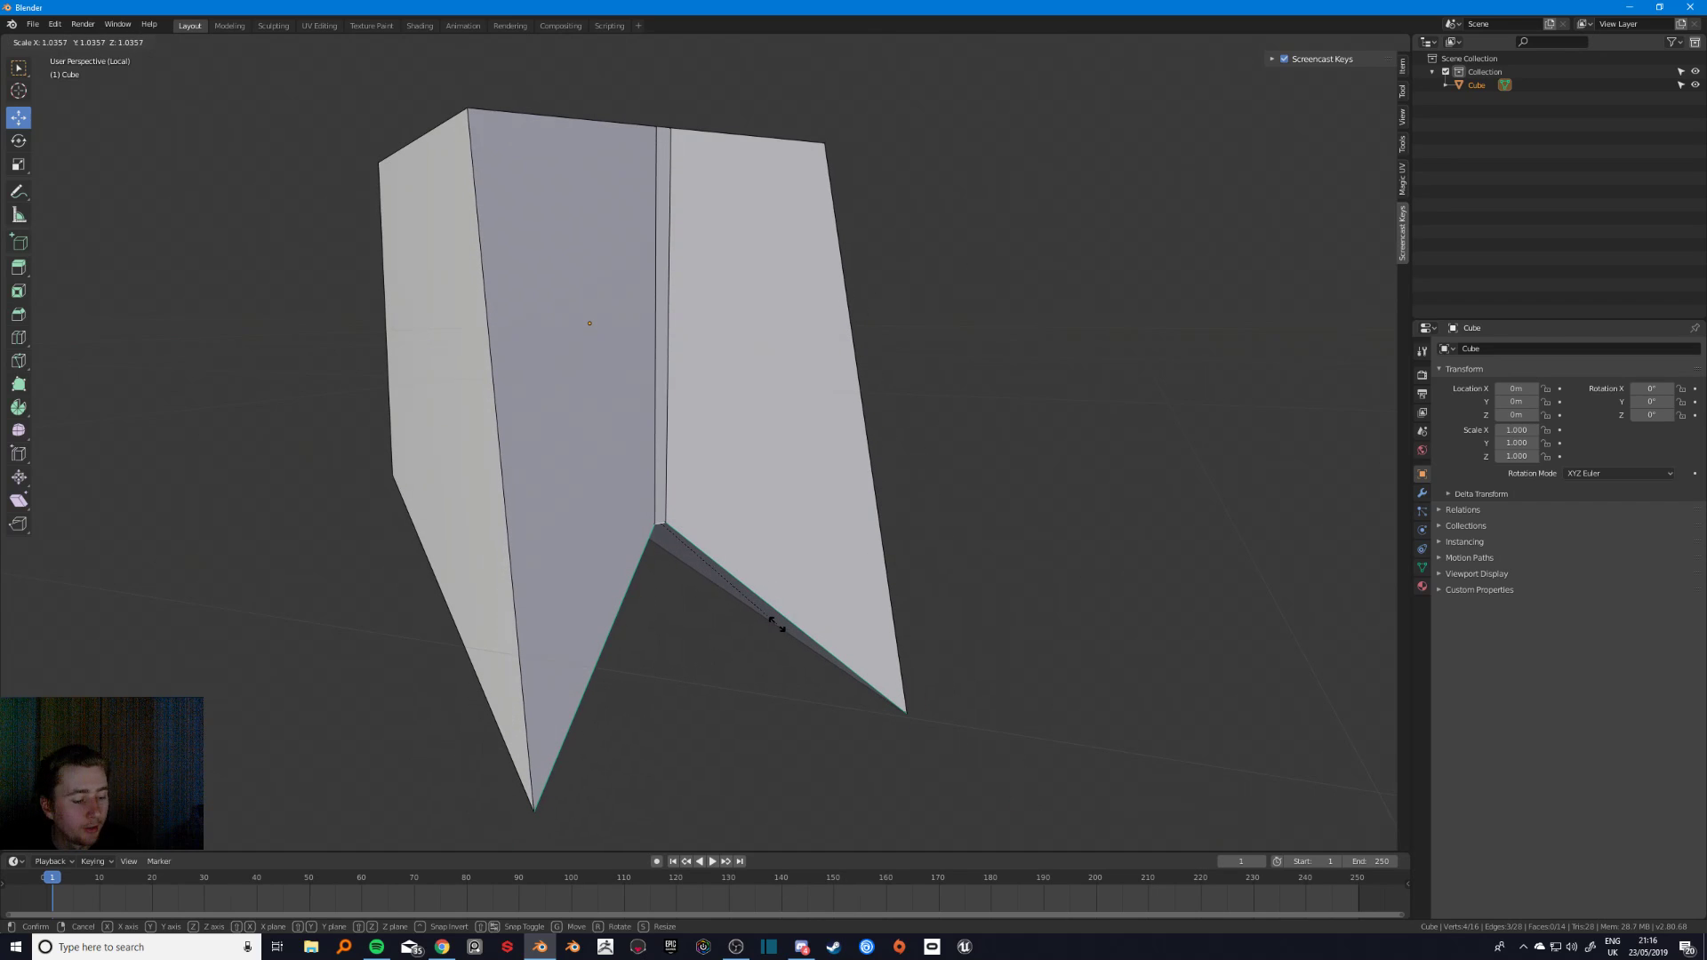
pyautogui.press('z')
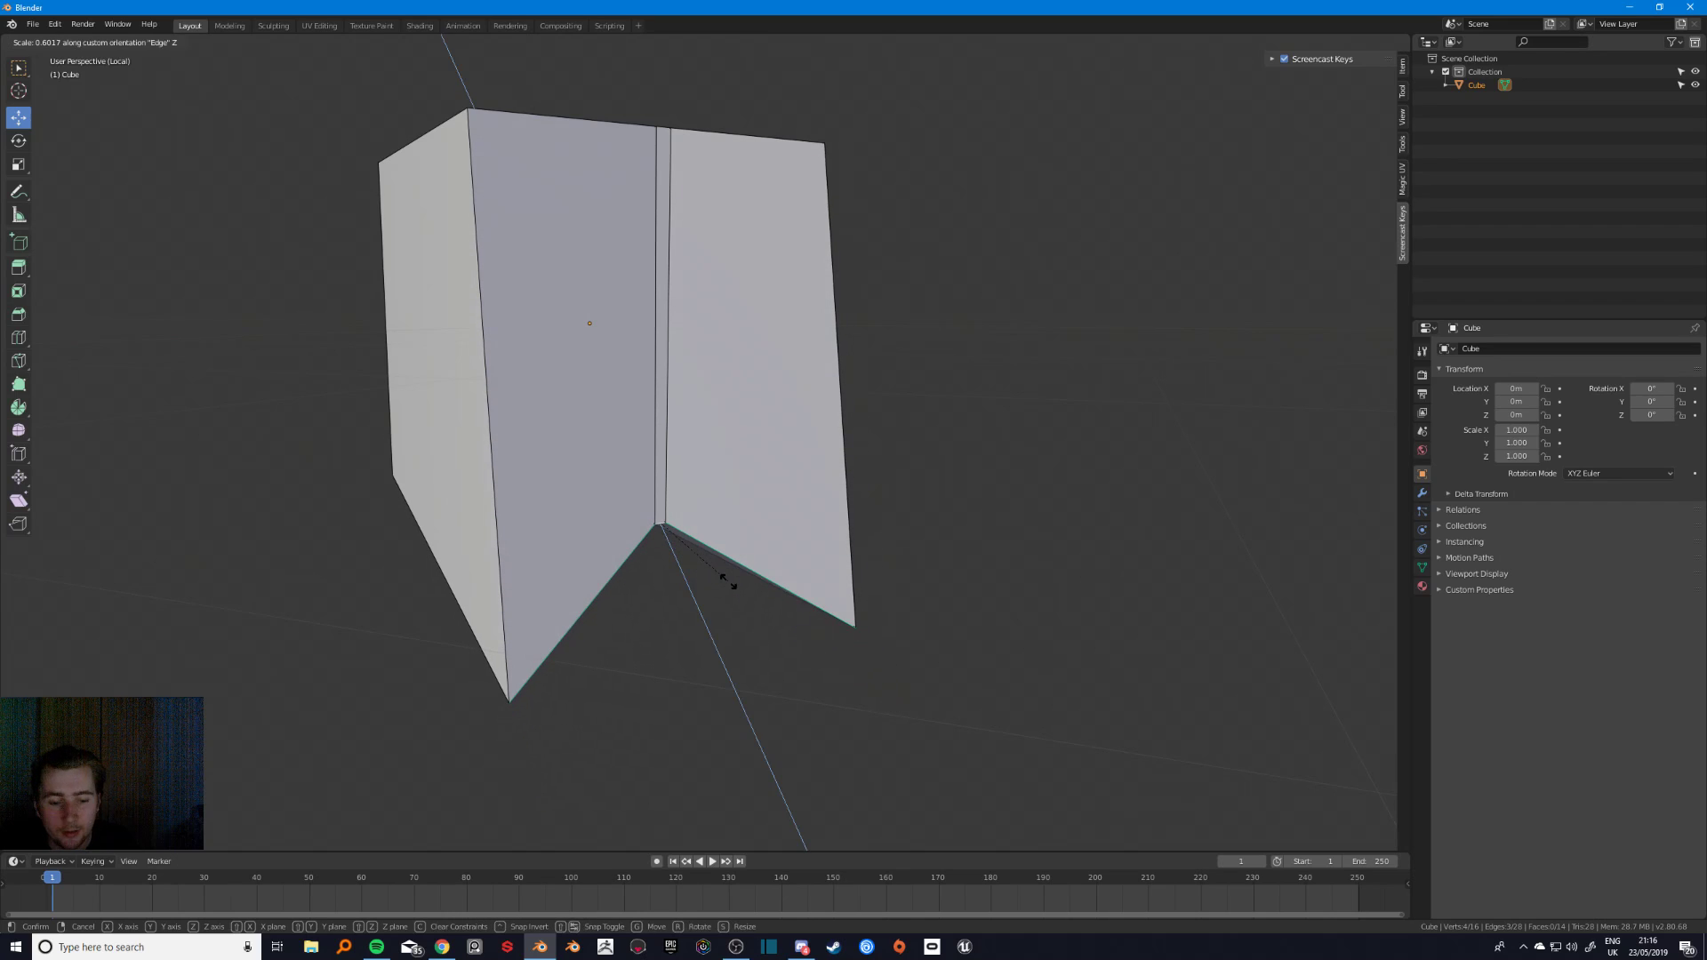
pyautogui.write('0')
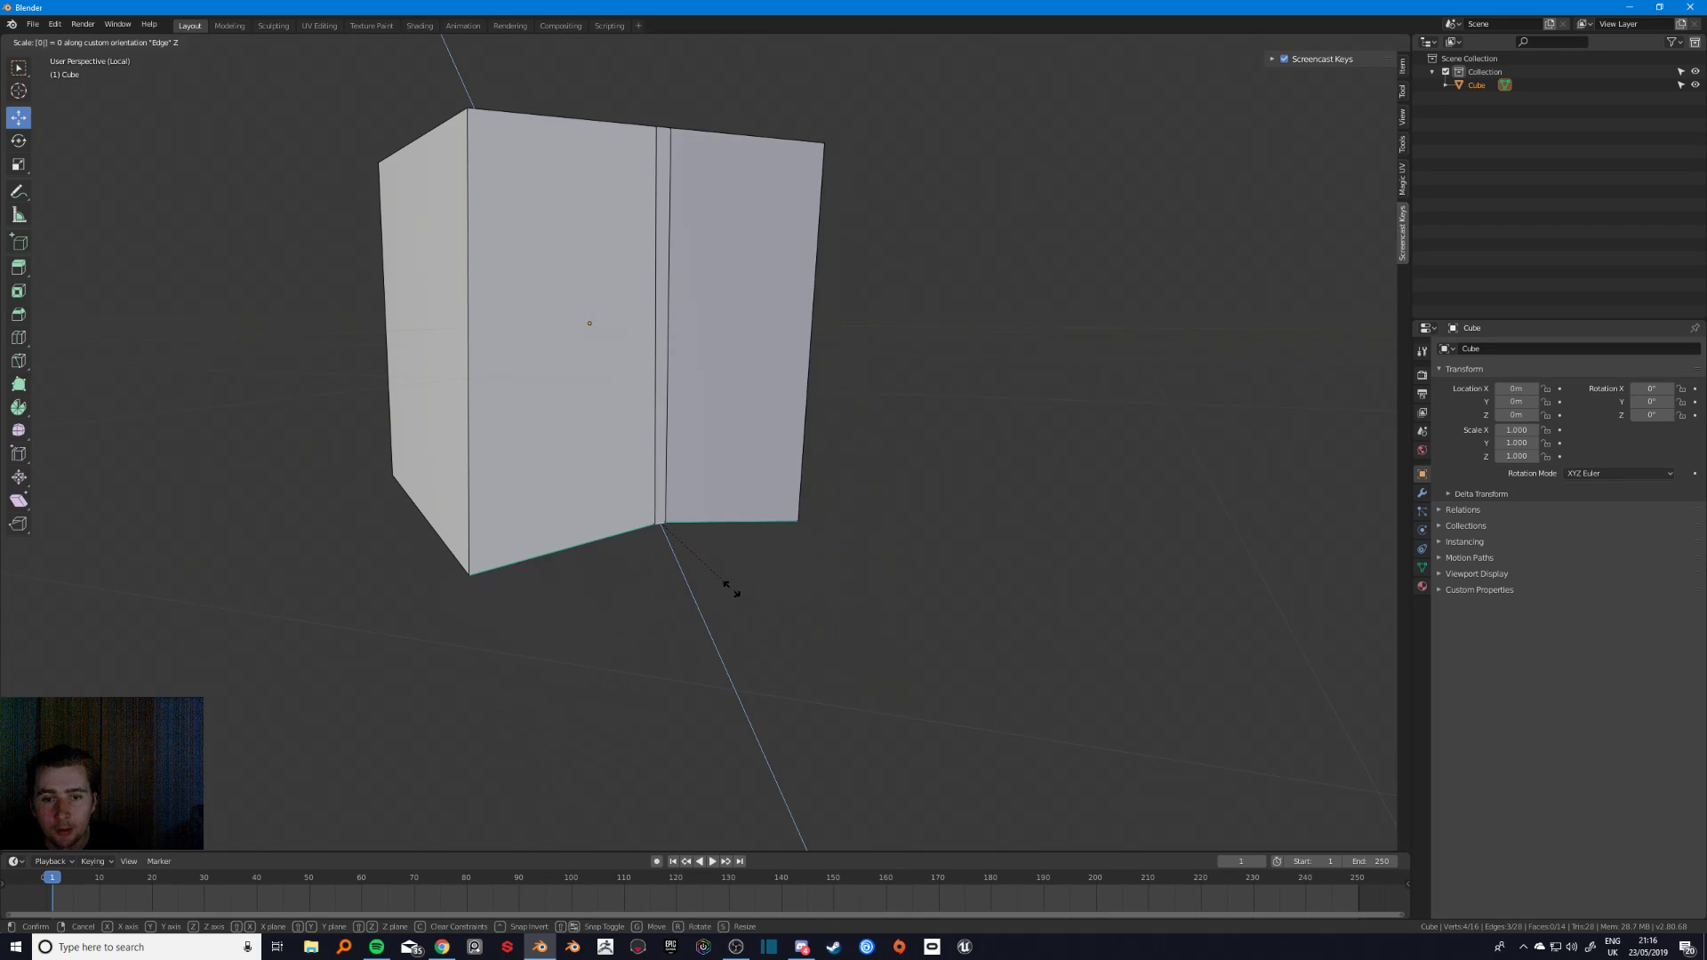
pyautogui.press('Return')
# - Scale the selected notch edges in the Edge orientation's X–Z plane, with its Y axis locked
pyautogui.moveTo(658, 542); pyautogui.dragTo(619, 544, button='middle')
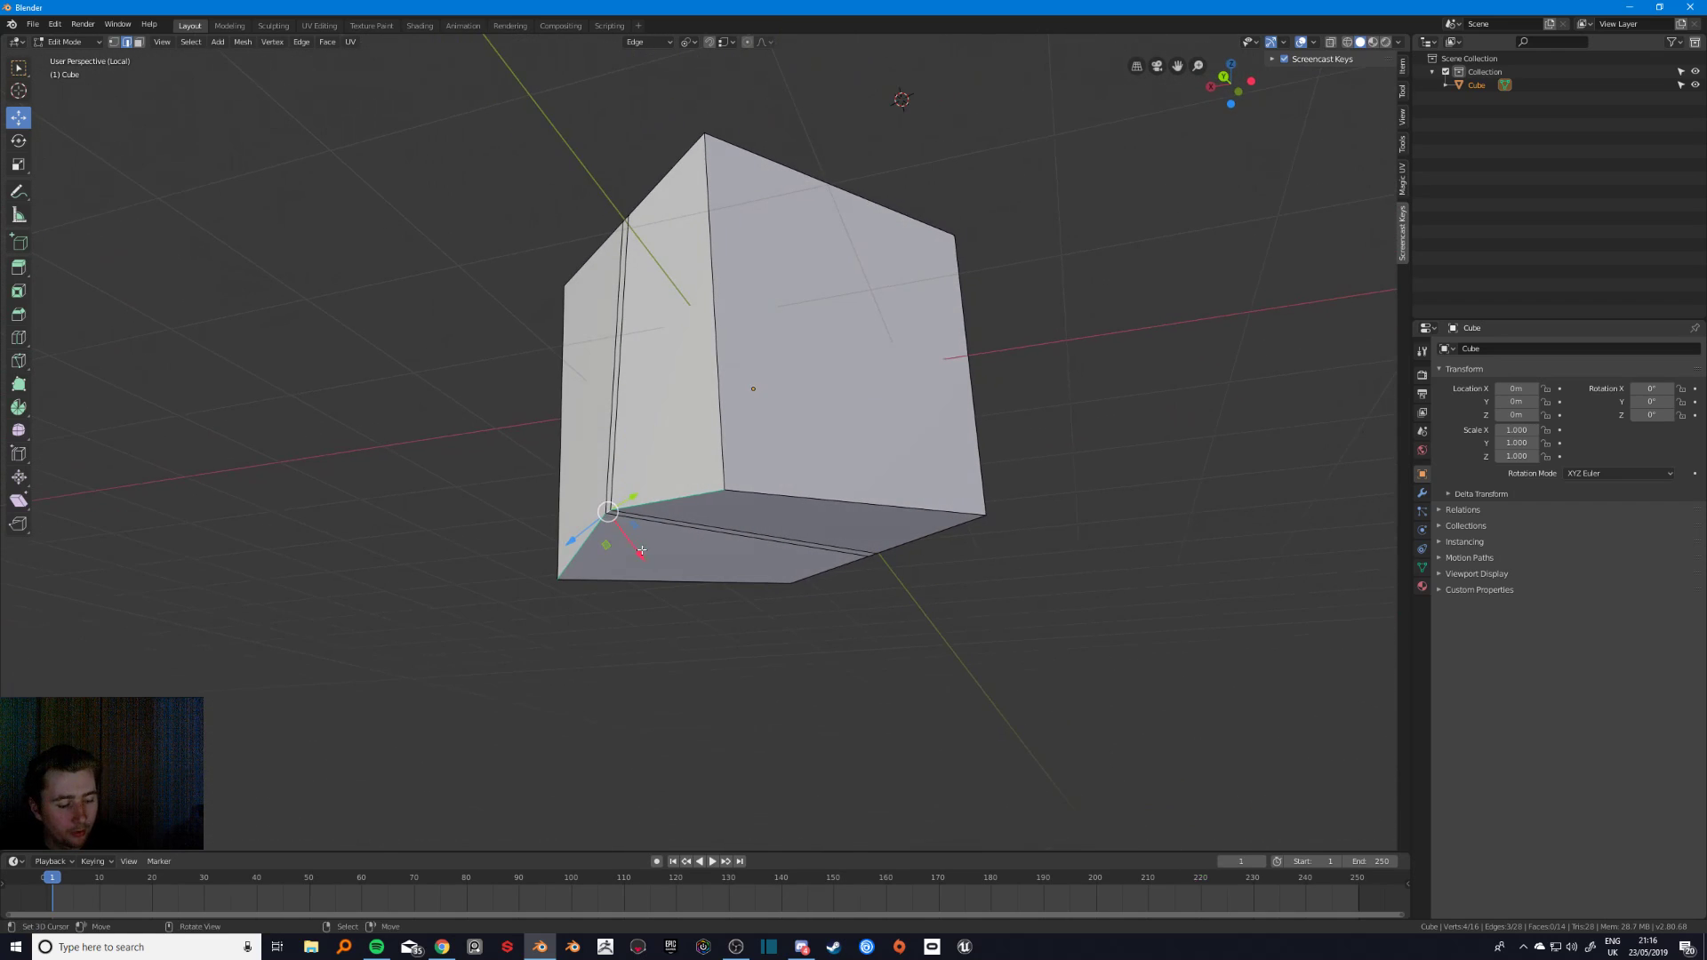
pyautogui.press('s')
pyautogui.hotkey('shift', 'x')
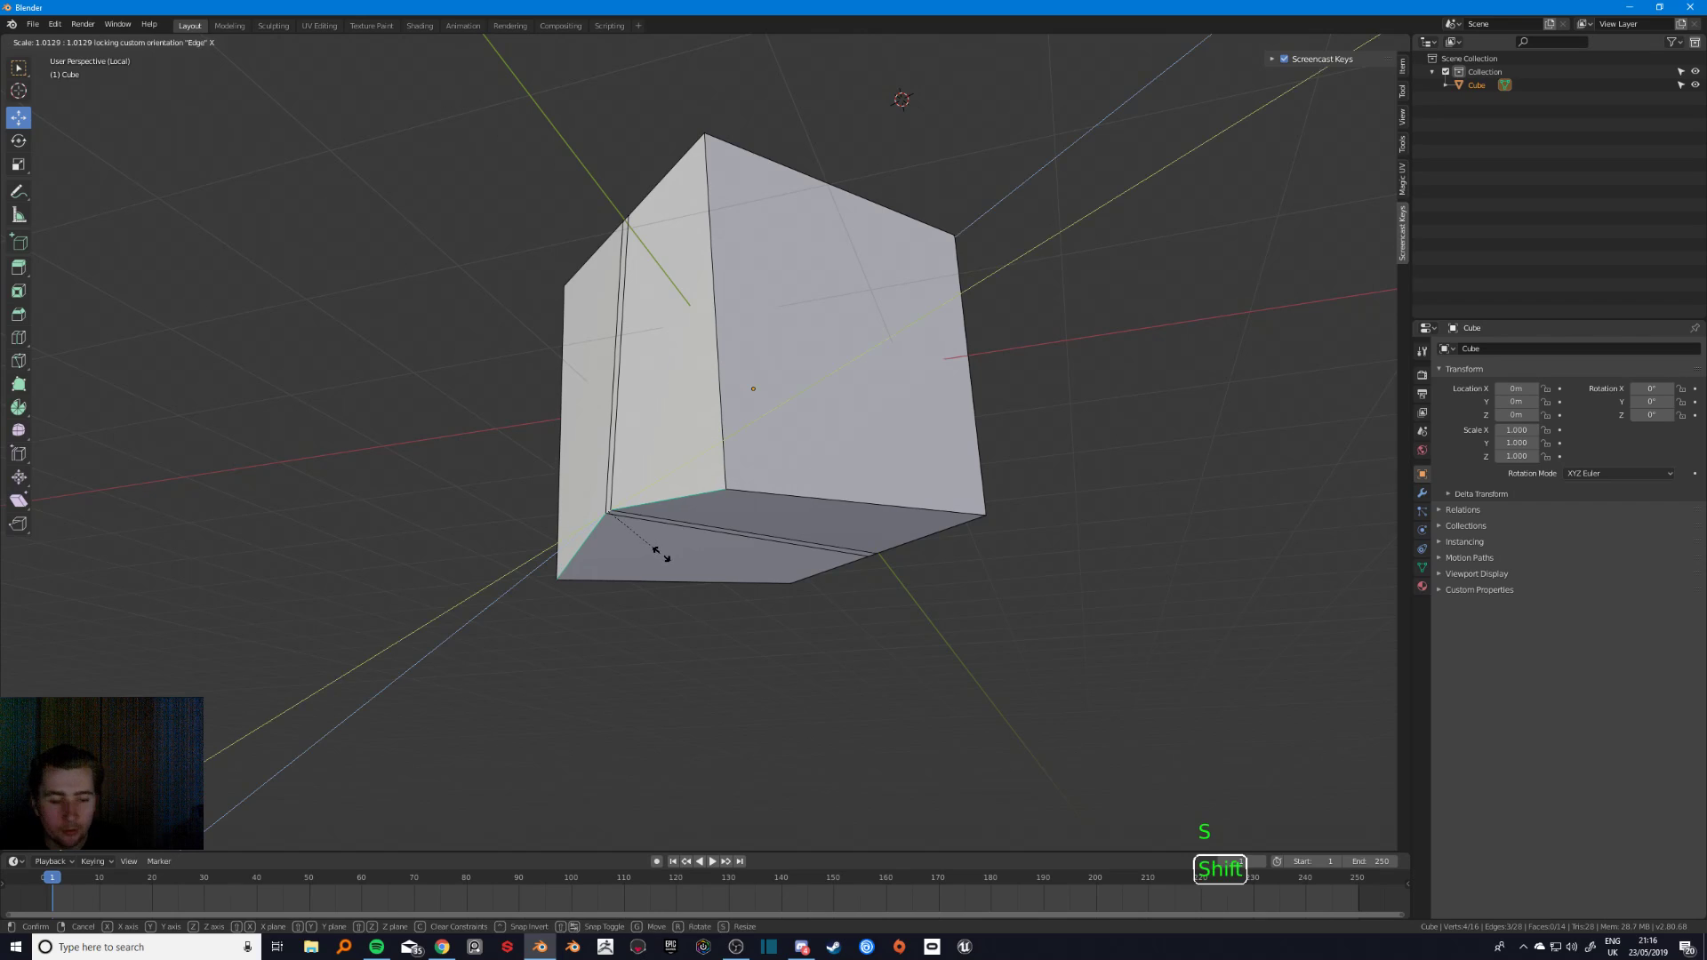
pyautogui.hotkey('shift', 'y')
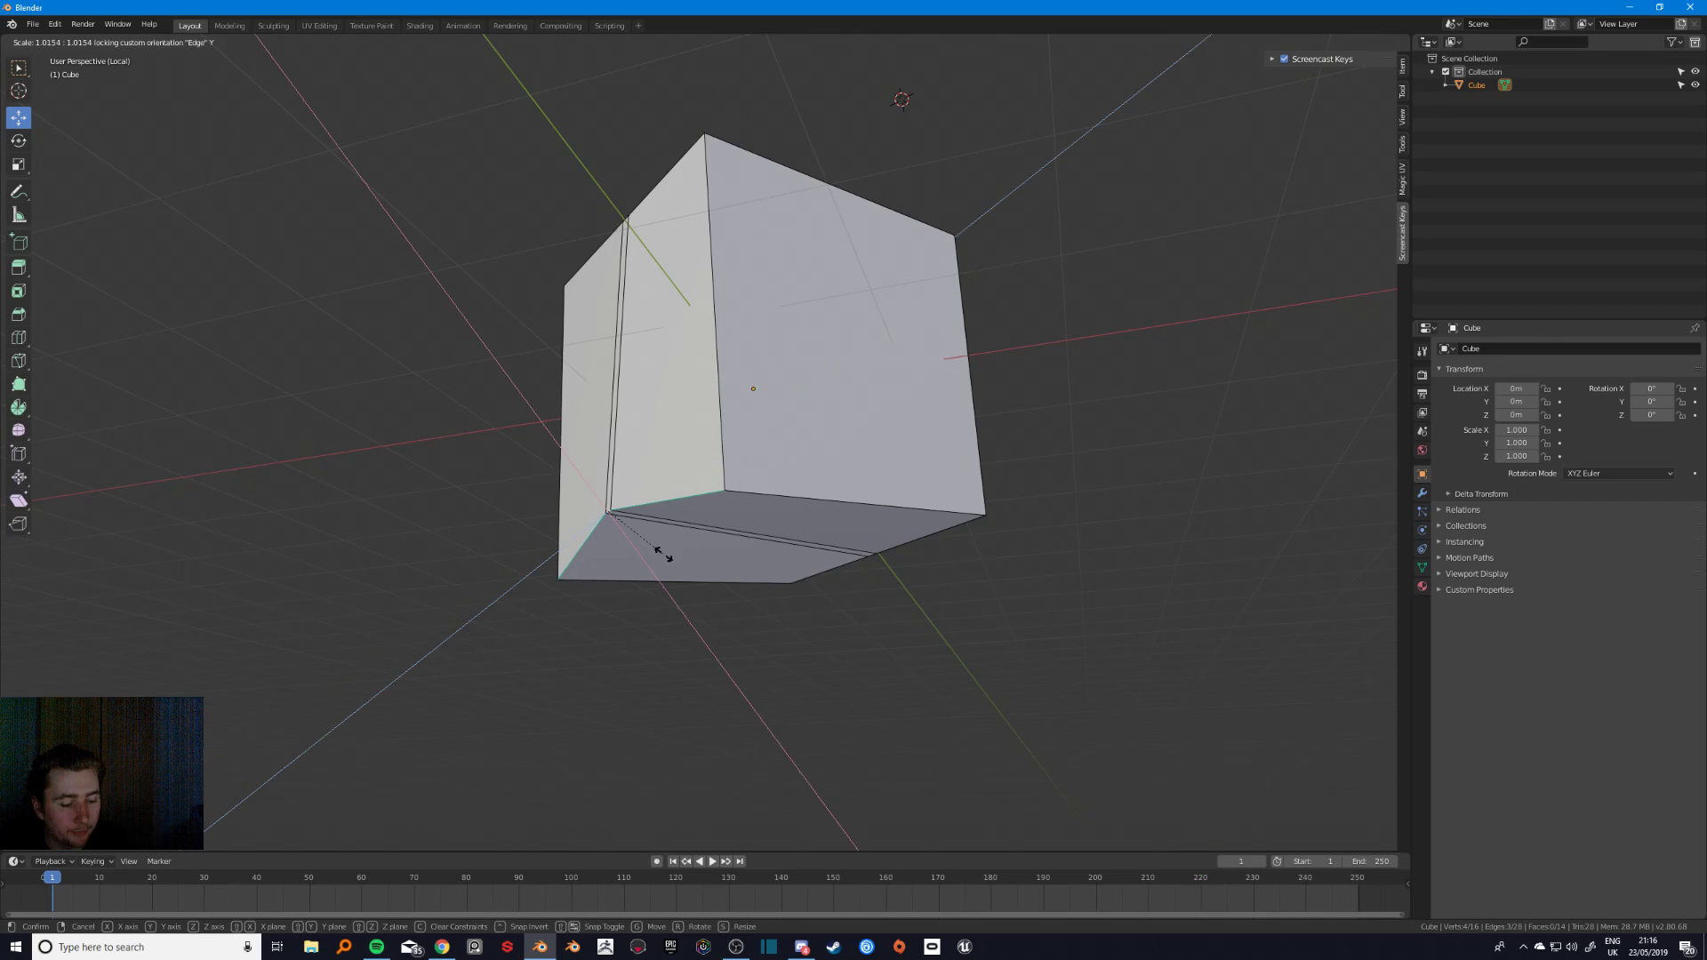
pyautogui.click(665, 551)
# - Clear the edge selection and examine the cube's shape from several sides in Object Mode, returning to Edit Mode
pyautogui.moveTo(635, 538); pyautogui.dragTo(786, 515, button='middle')
pyautogui.press('a')
pyautogui.press('a')
pyautogui.press('a')
pyautogui.keyDown('shift'); pyautogui.moveTo(786, 516); pyautogui.dragTo(489, 550, button='middle'); pyautogui.keyUp('shift')
pyautogui.scroll(3, 756, 531)
pyautogui.scroll(-5, 791, 560)
pyautogui.press('Tab')
pyautogui.scroll(-4, 736, 552)
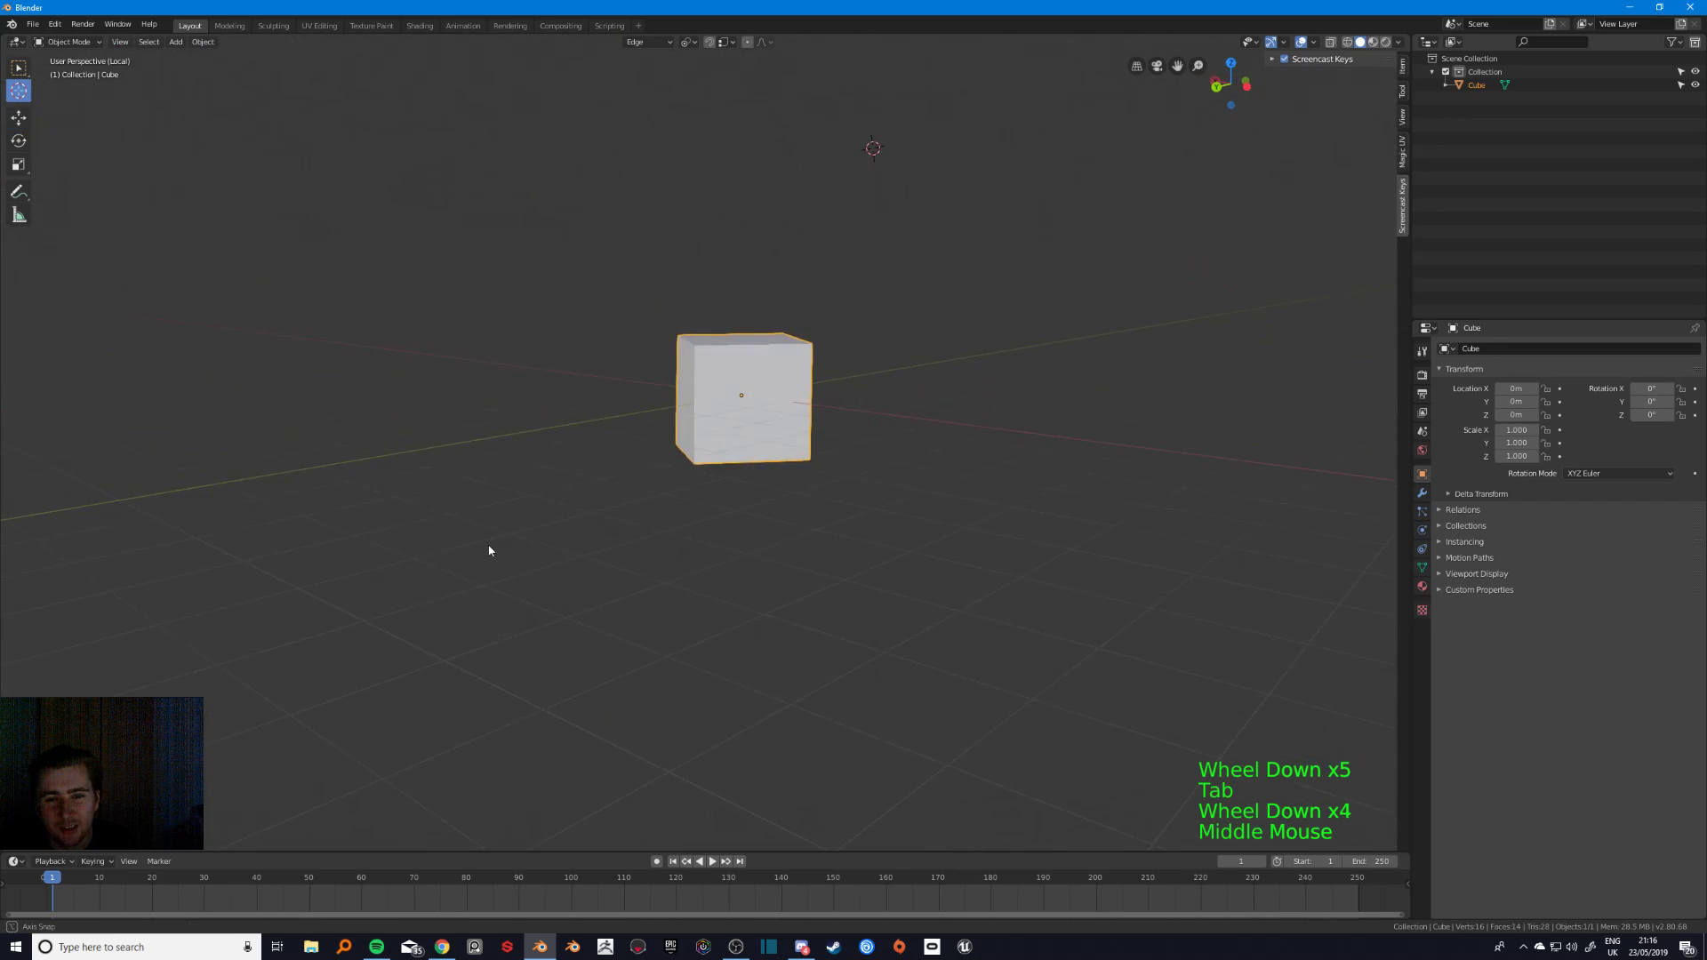
pyautogui.scroll(4, 590, 522)
pyautogui.moveTo(702, 529)
pyautogui.mouseDown(button='middle')
pyautogui.moveTo(803, 534)
pyautogui.moveTo(676, 518)
pyautogui.mouseUp(button='middle')
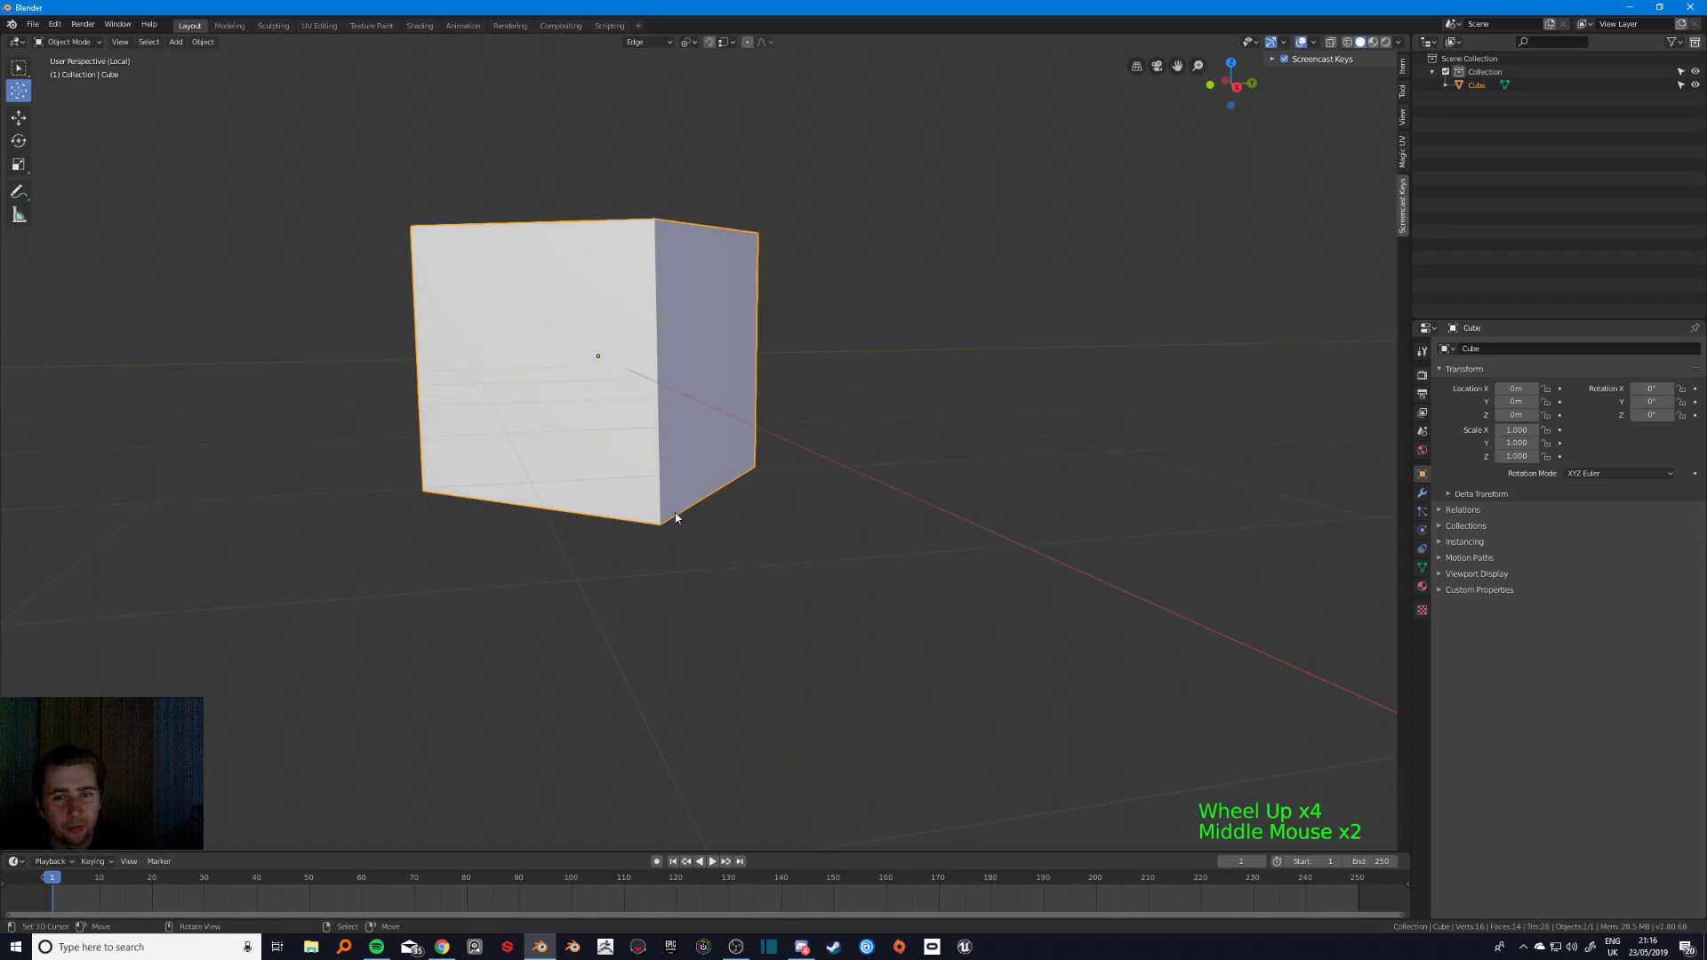
pyautogui.press('Tab')
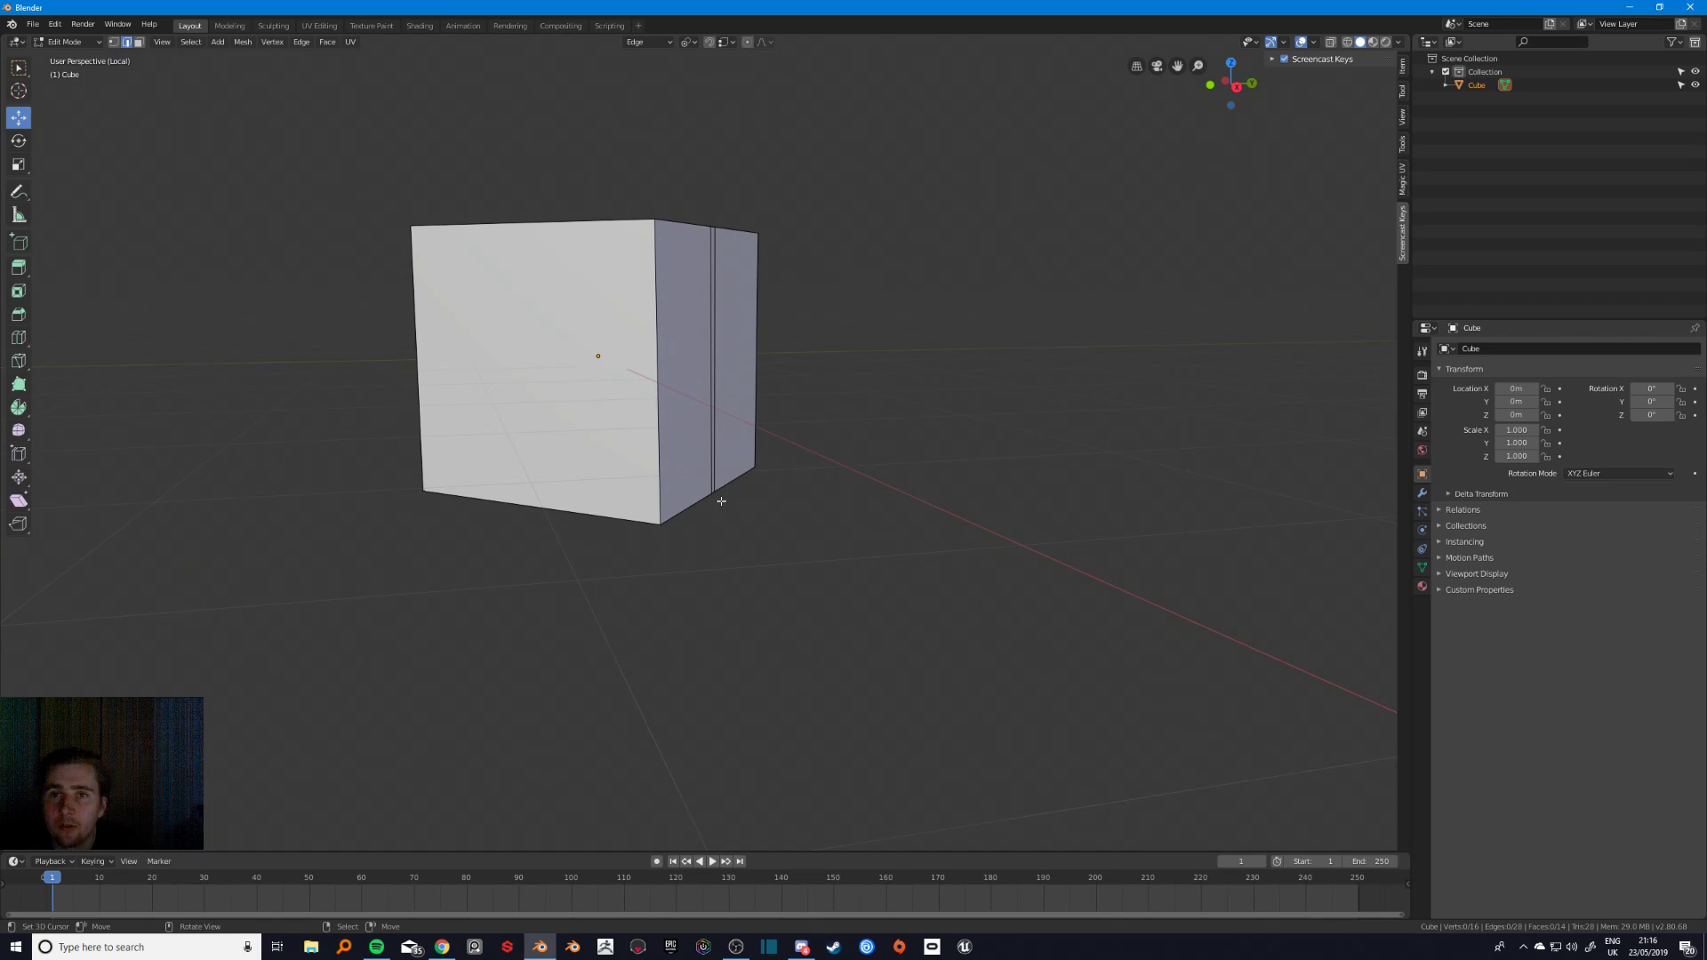
# - Delete the custom transform orientations Edge and Vertex
pyautogui.click(647, 42)
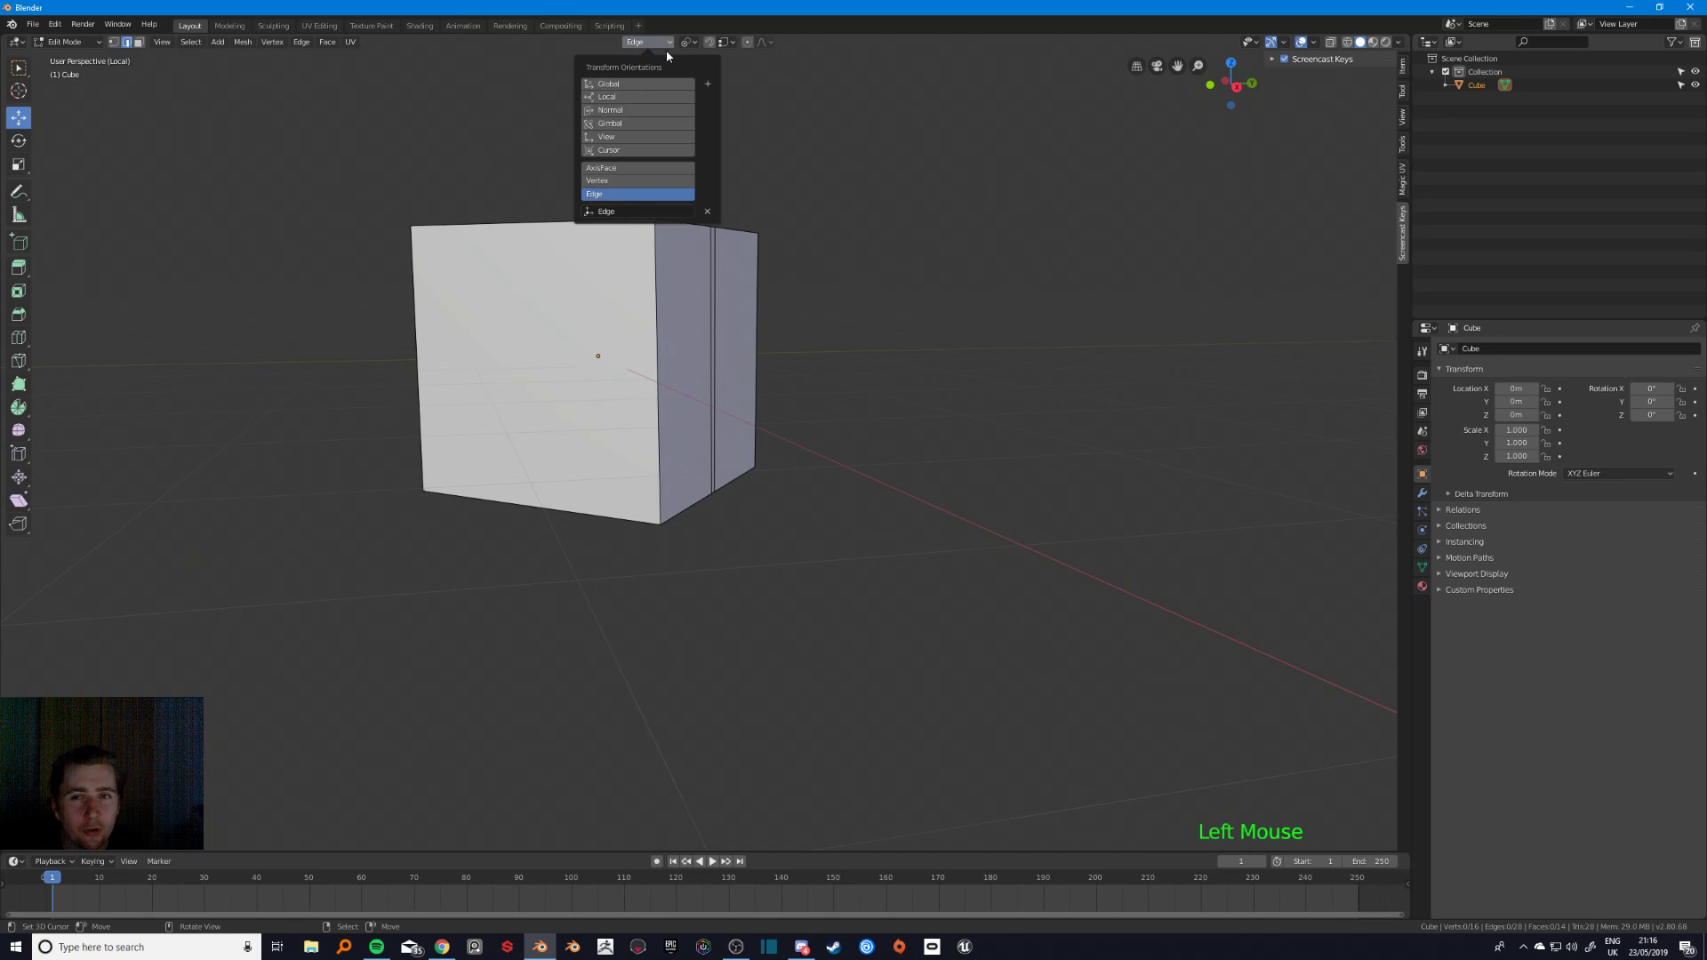
pyautogui.click(707, 211)
pyautogui.click(681, 182)
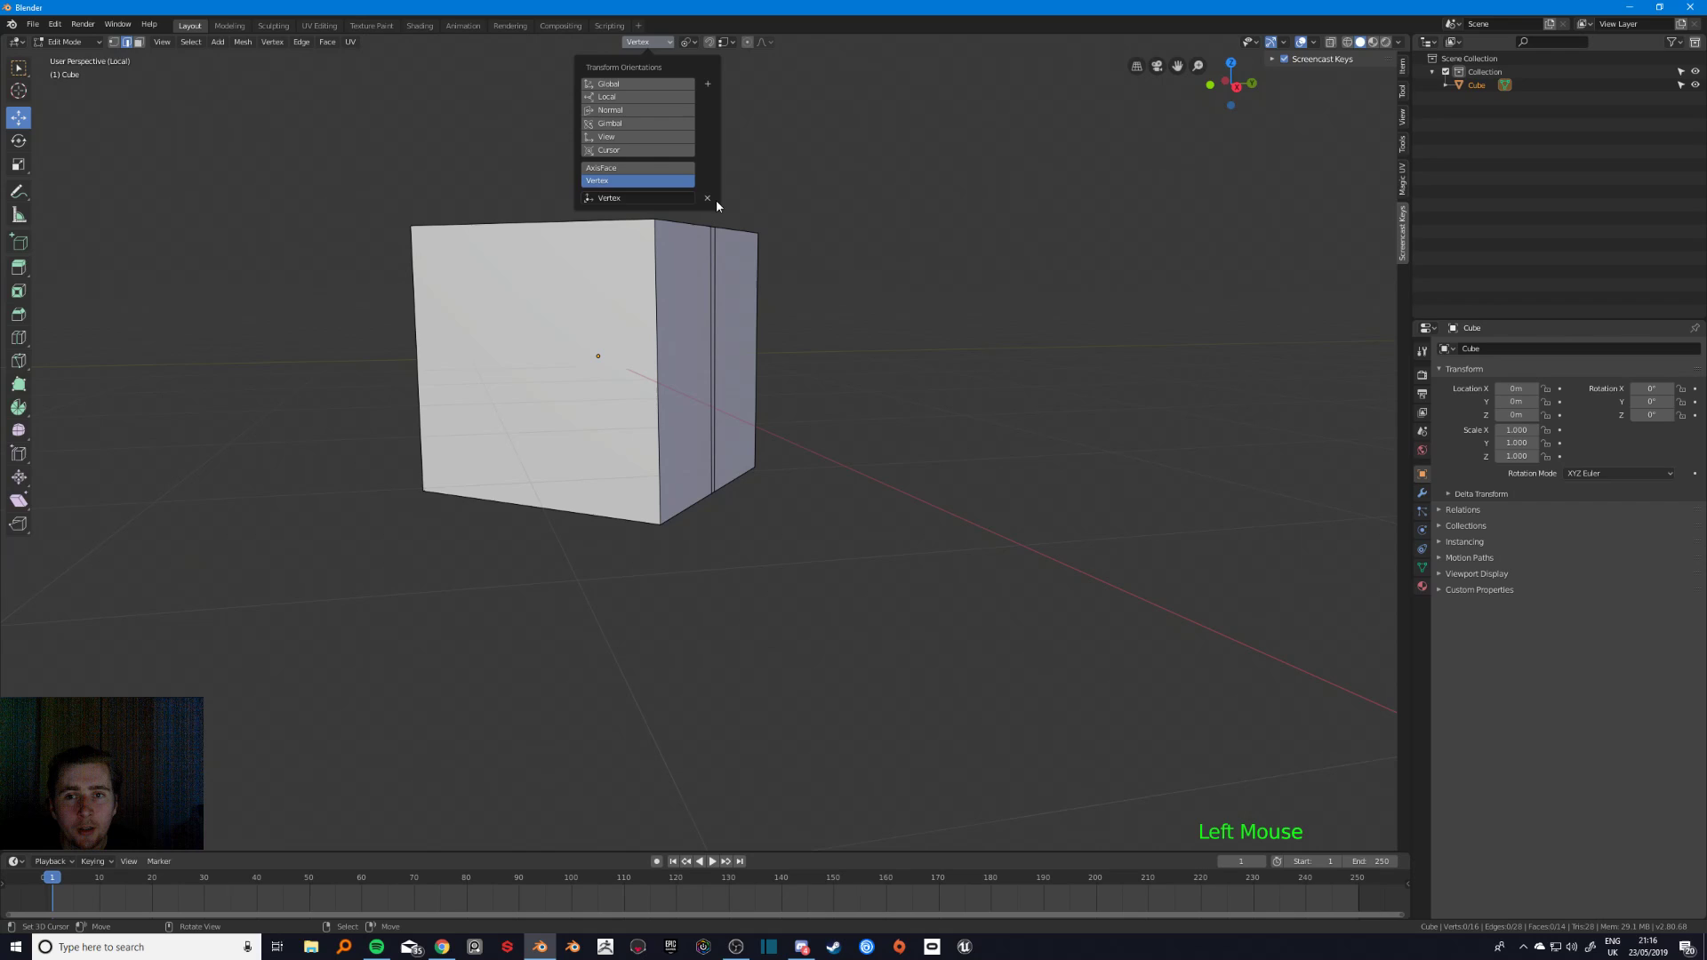
pyautogui.click(707, 198)
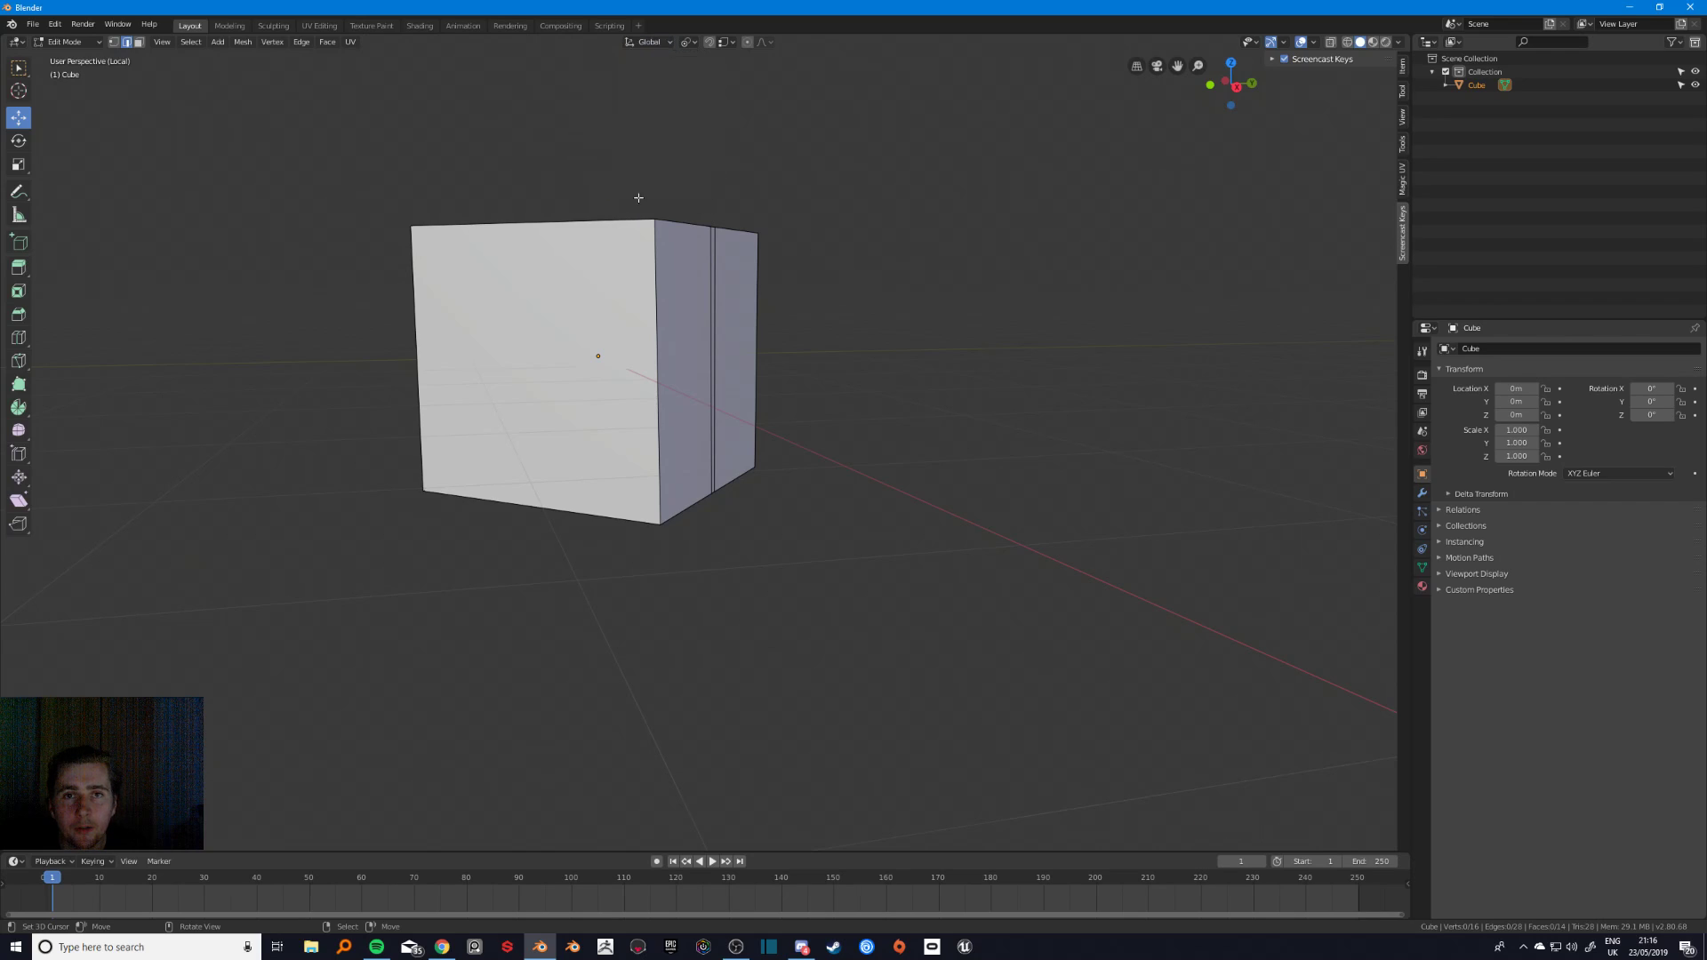